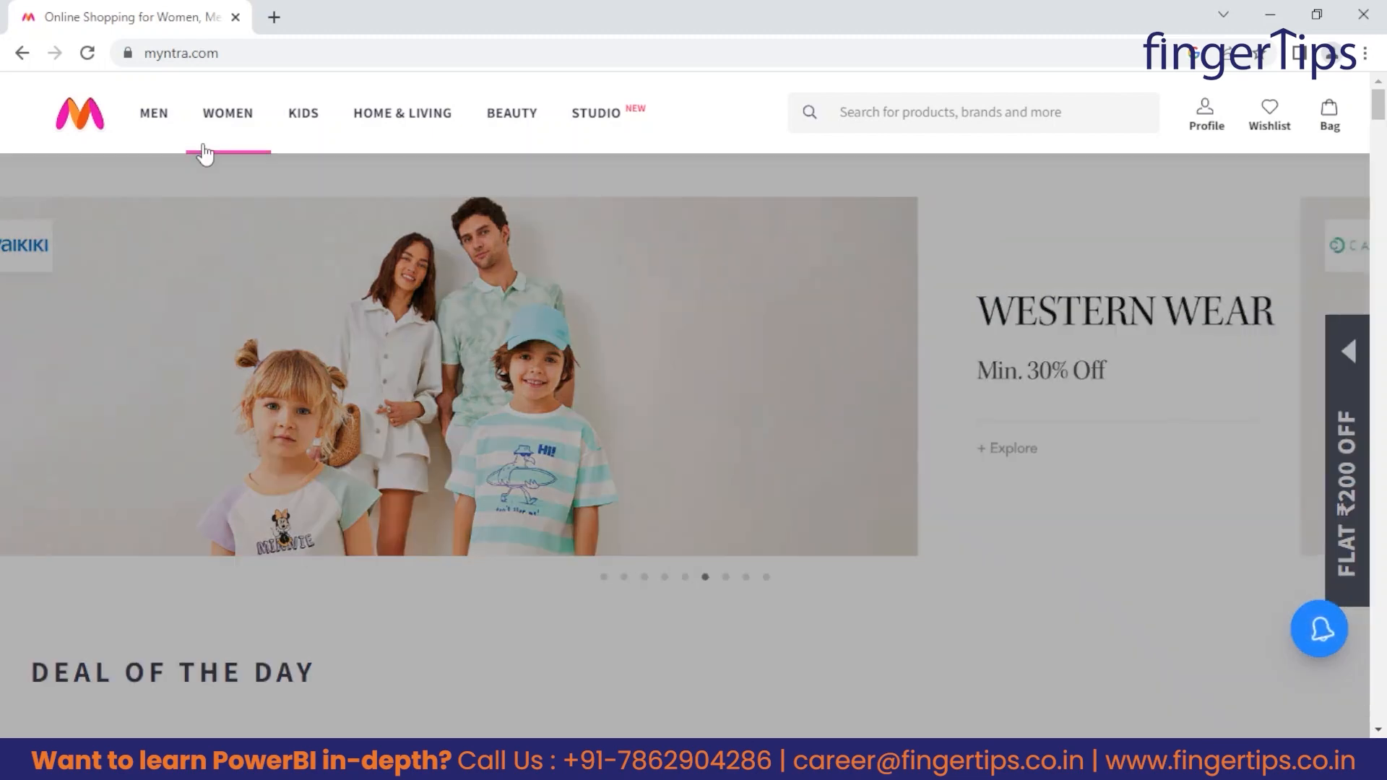
Browse the Myntra product categories, open the Beauty listing and filter the personal care products to Women.
{"action": "mouse_move", "coordinate": [206, 144]}
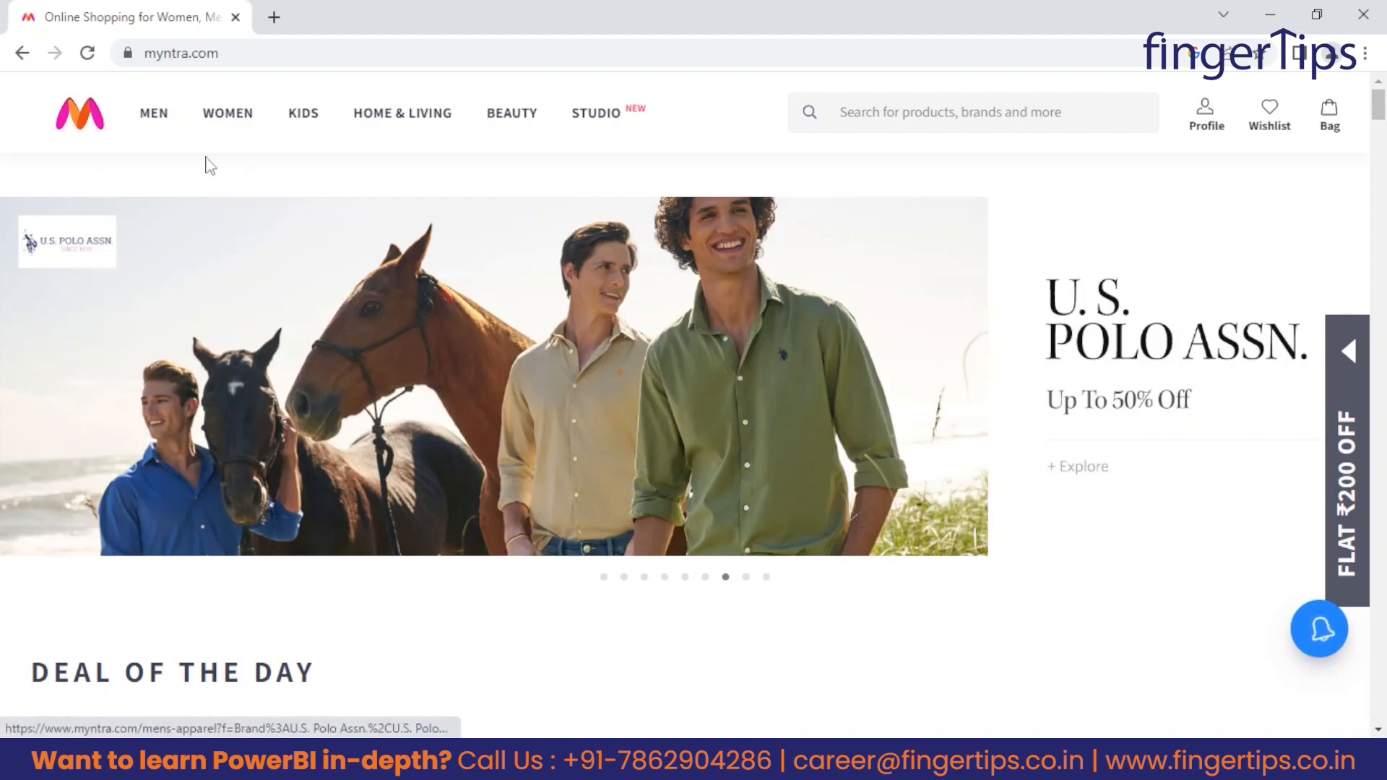
{"action": "mouse_move", "coordinate": [144, 126]}
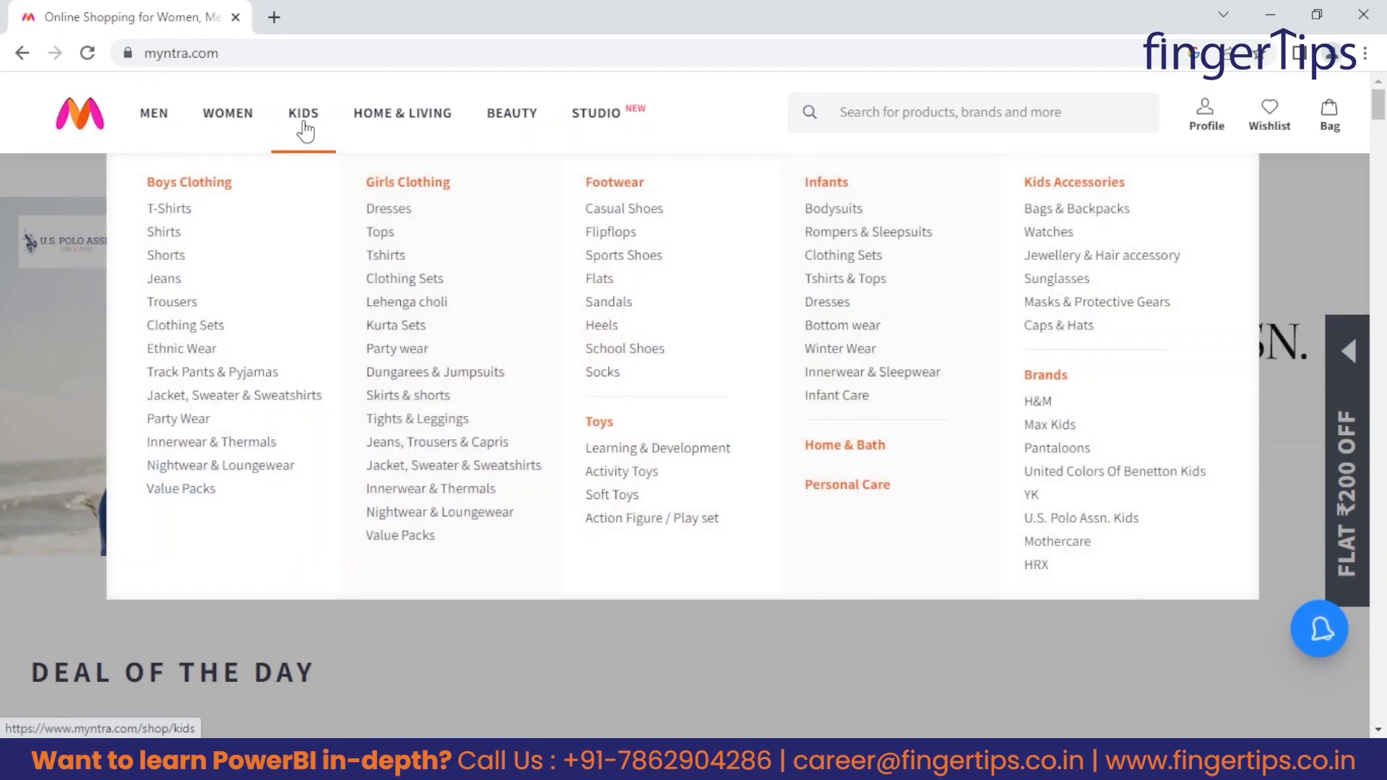
{"action": "mouse_move", "coordinate": [375, 132]}
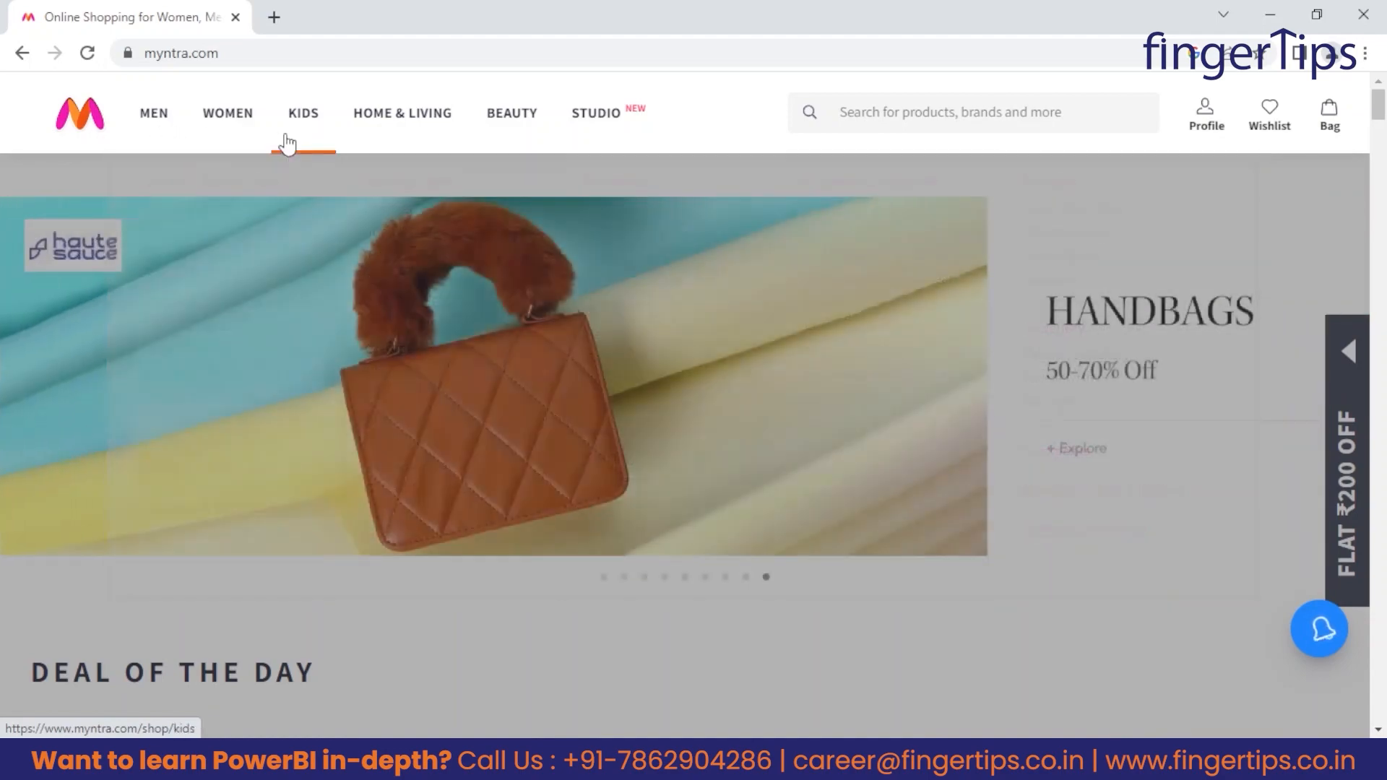
{"action": "mouse_move", "coordinate": [501, 150]}
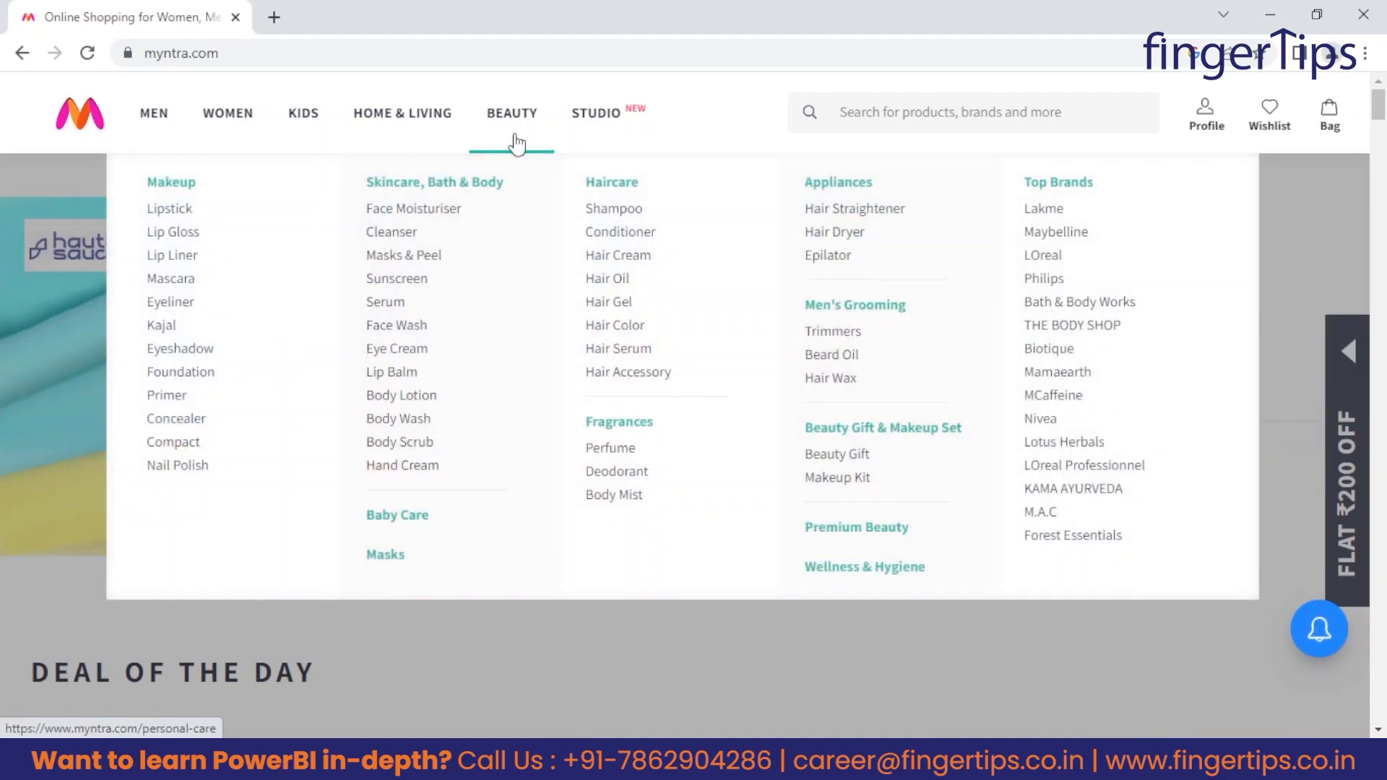
{"action": "left_click", "coordinate": [518, 130]}
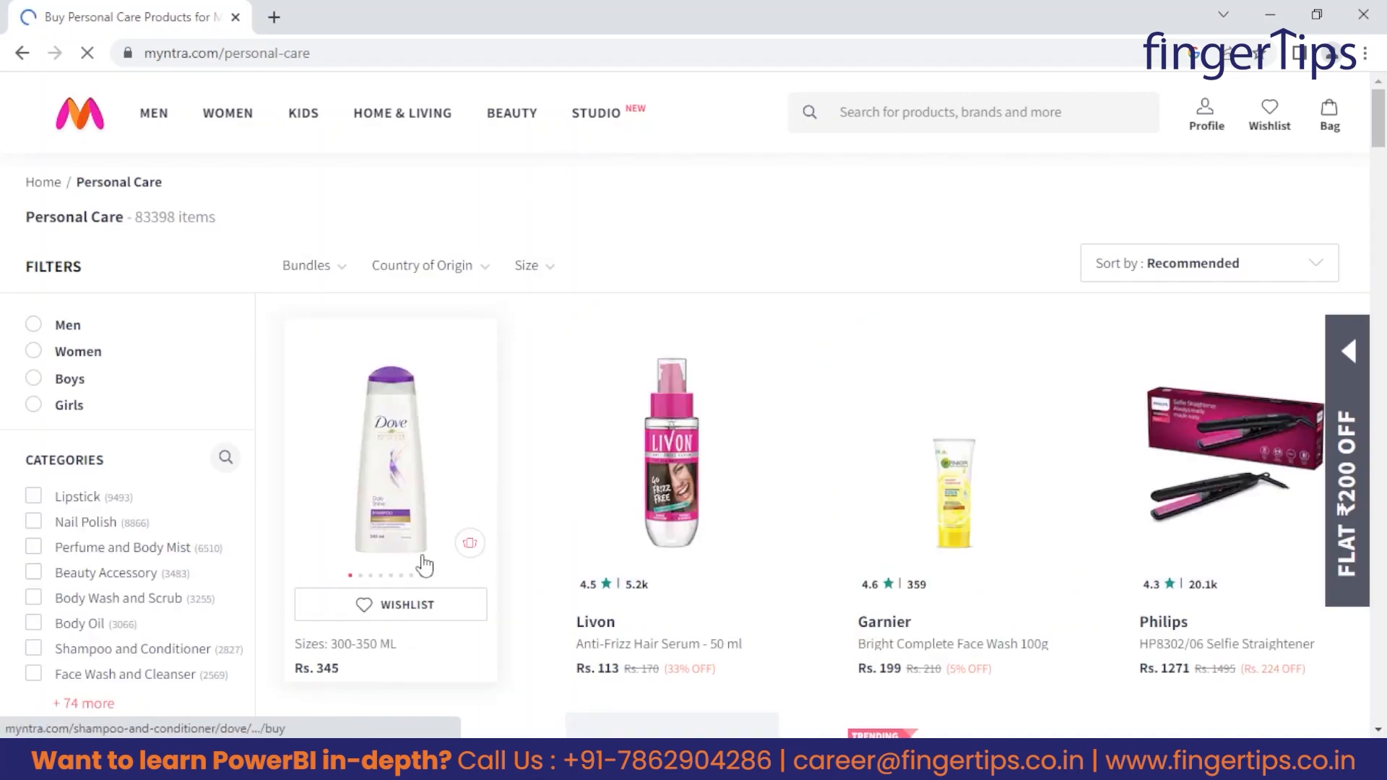
{"action": "left_click", "coordinate": [80, 350]}
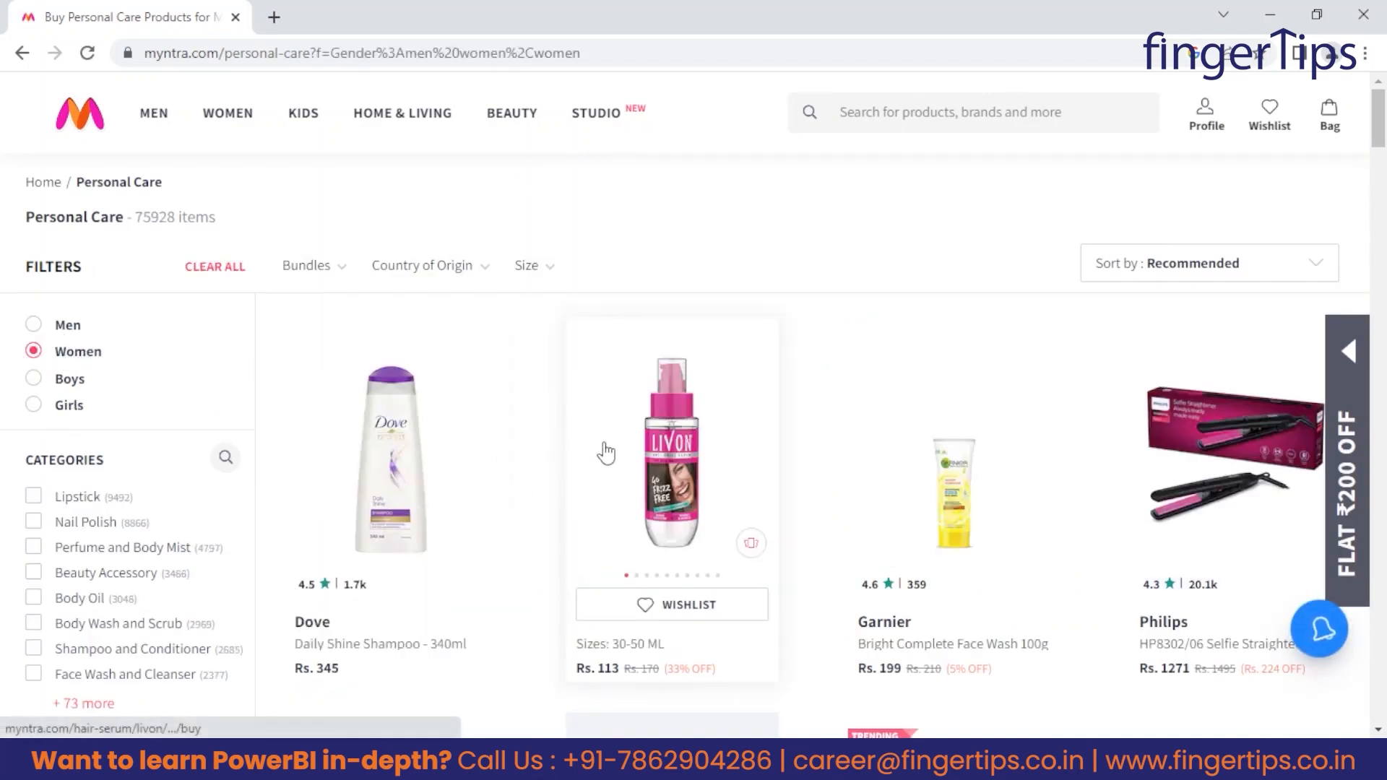
Narrow the personal care results to the Lipstick category and the MyGlamm brand.
{"action": "scroll", "coordinate": [421, 539], "scroll_direction": "down", "scroll_amount": 3}
{"action": "scroll", "coordinate": [285, 517], "scroll_direction": "up", "scroll_amount": 2}
{"action": "scroll", "coordinate": [103, 468], "scroll_direction": "down", "scroll_amount": 1}
{"action": "scroll", "coordinate": [103, 468], "scroll_direction": "down", "scroll_amount": 2}
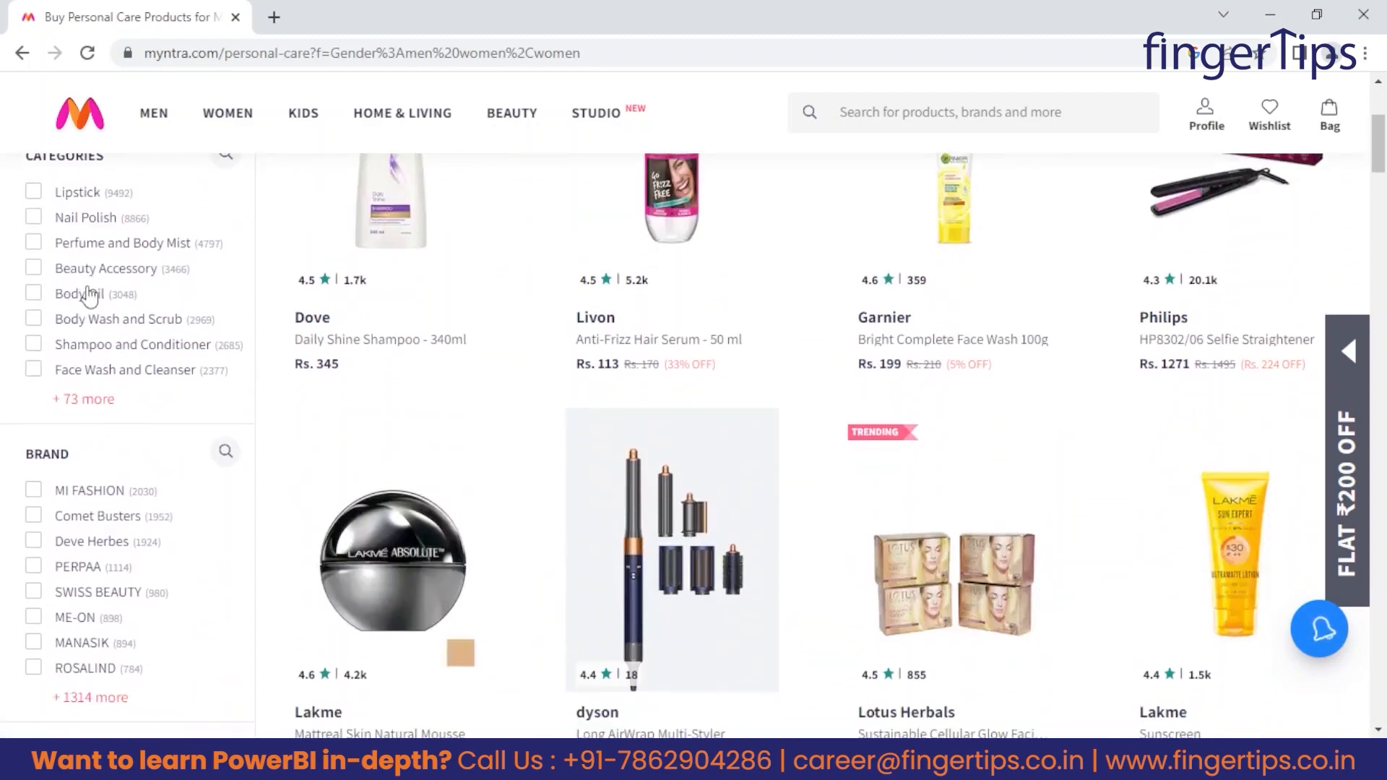
{"action": "left_click", "coordinate": [43, 201]}
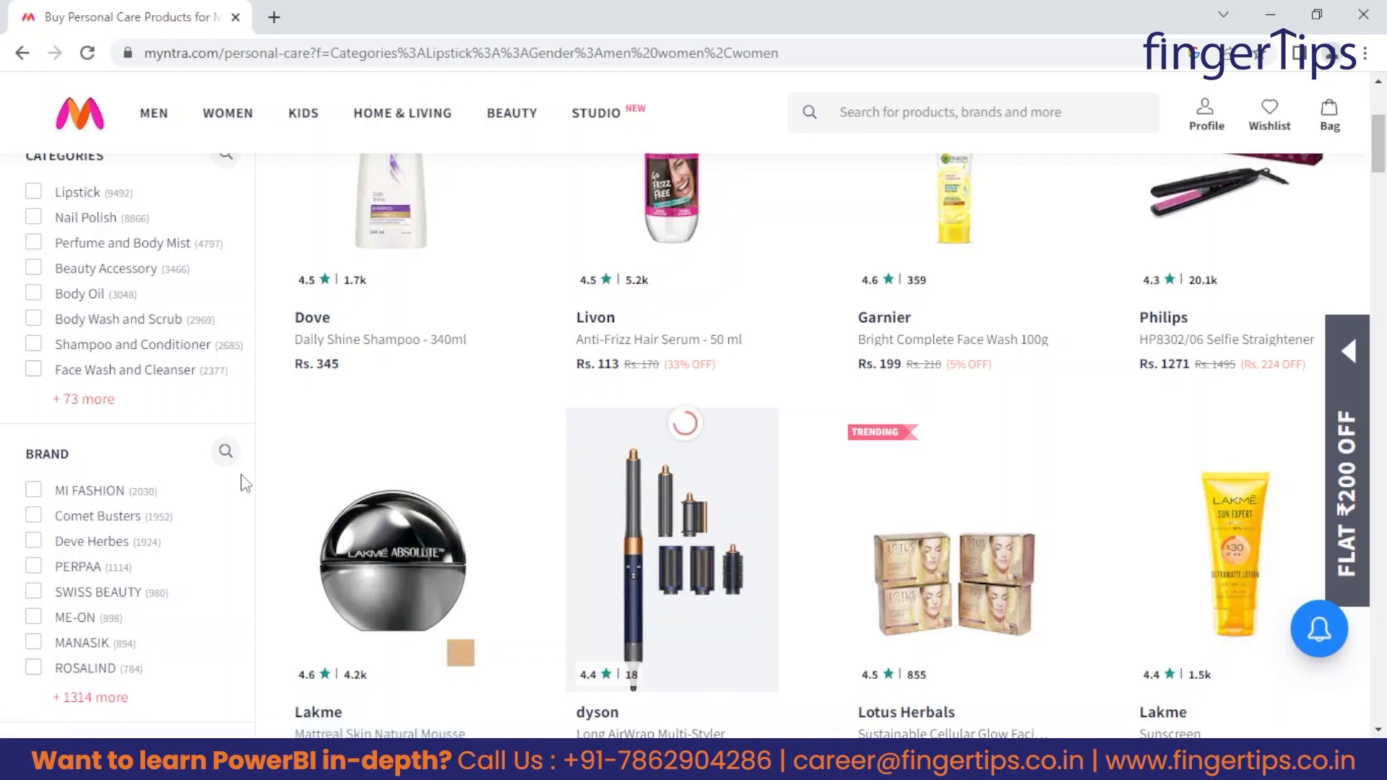
{"action": "scroll", "coordinate": [43, 535], "scroll_direction": "down", "scroll_amount": 4}
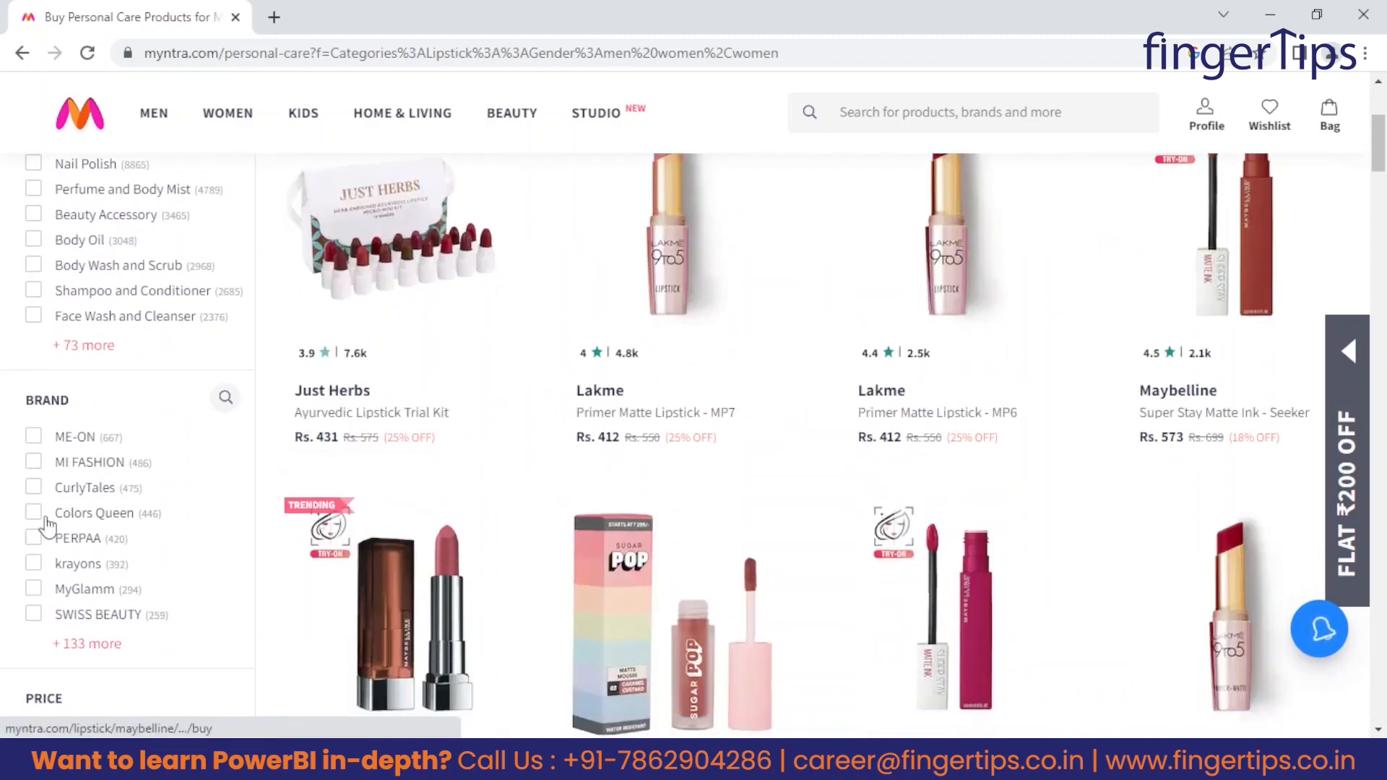
{"action": "scroll", "coordinate": [120, 565], "scroll_direction": "down", "scroll_amount": 1}
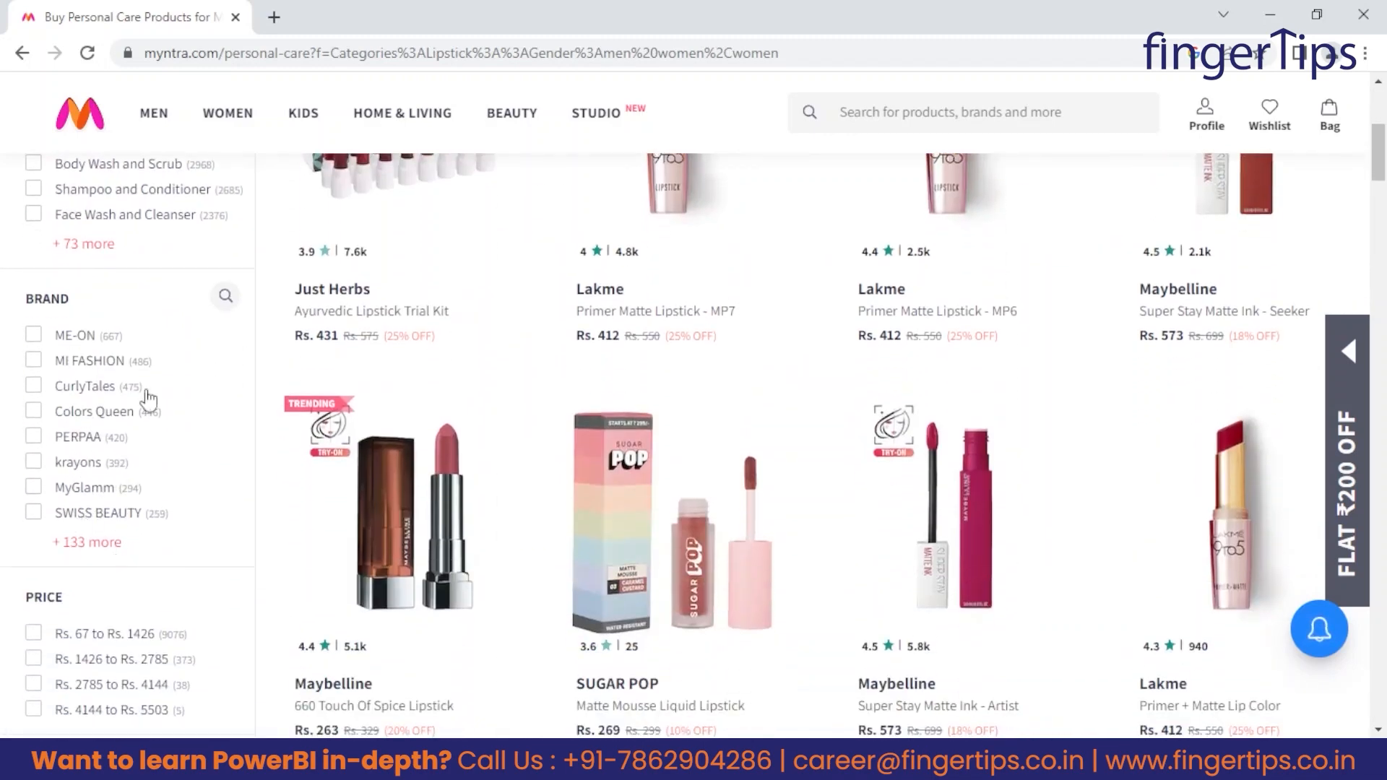
{"action": "left_click", "coordinate": [34, 487]}
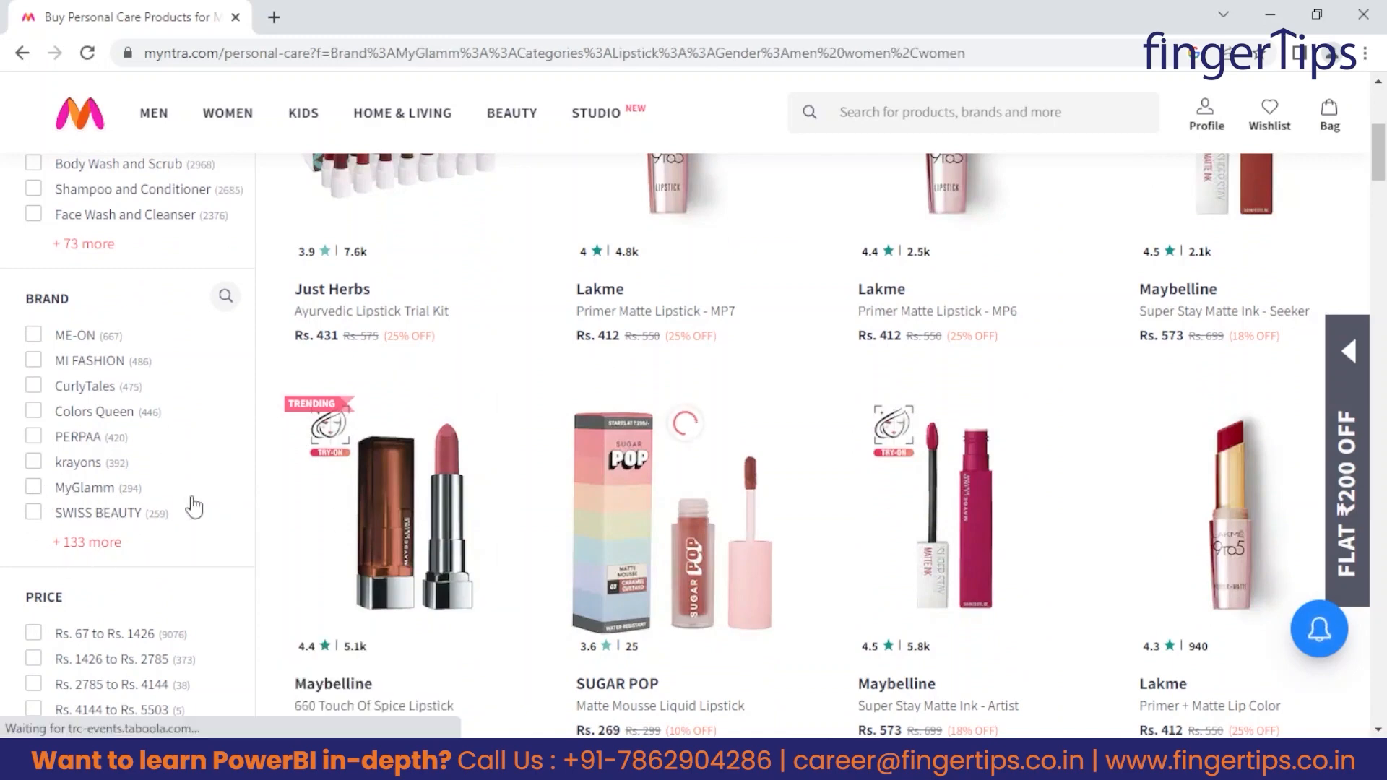
Examine the prices, discounts and ratings of the filtered MyGlamm lipsticks along with the applied filters.
{"action": "scroll", "coordinate": [454, 591], "scroll_direction": "down", "scroll_amount": 3}
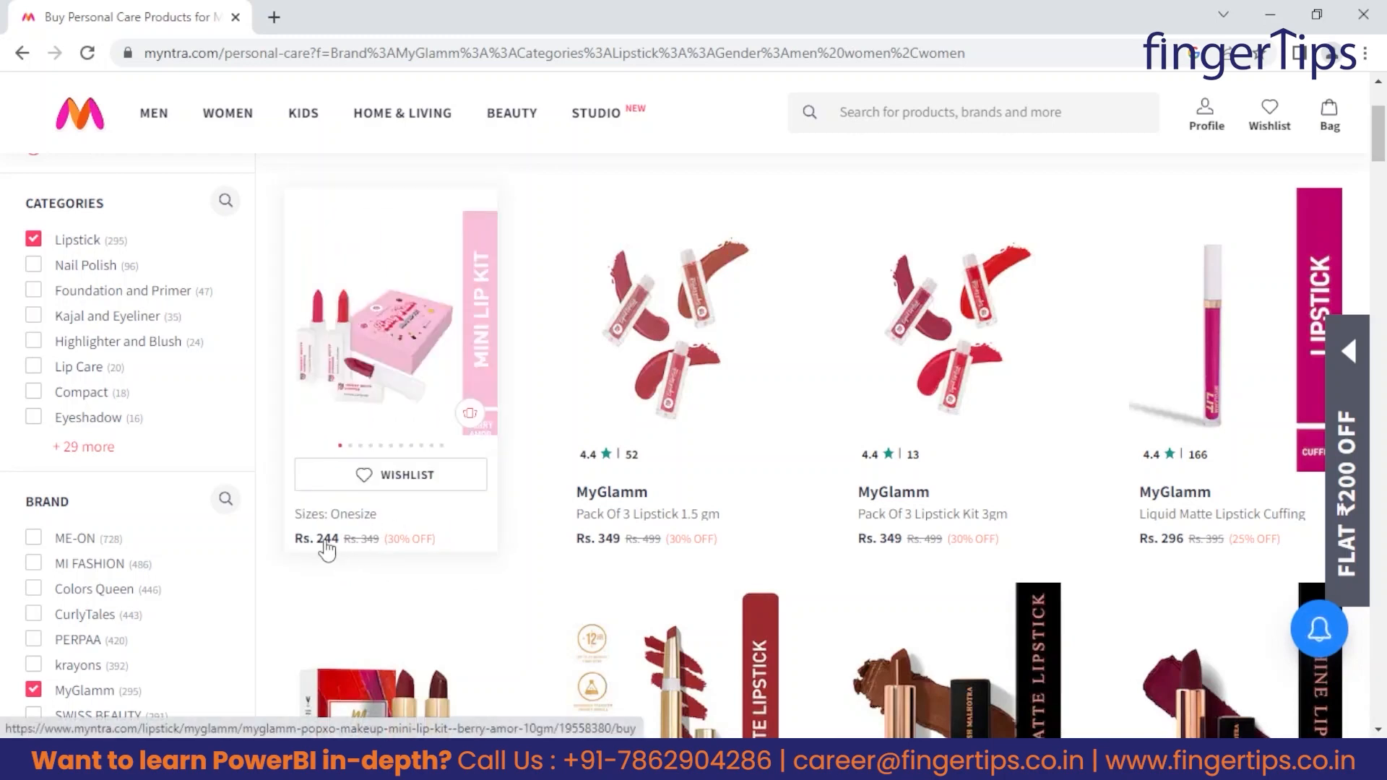
{"action": "scroll", "coordinate": [578, 534], "scroll_direction": "down", "scroll_amount": 5}
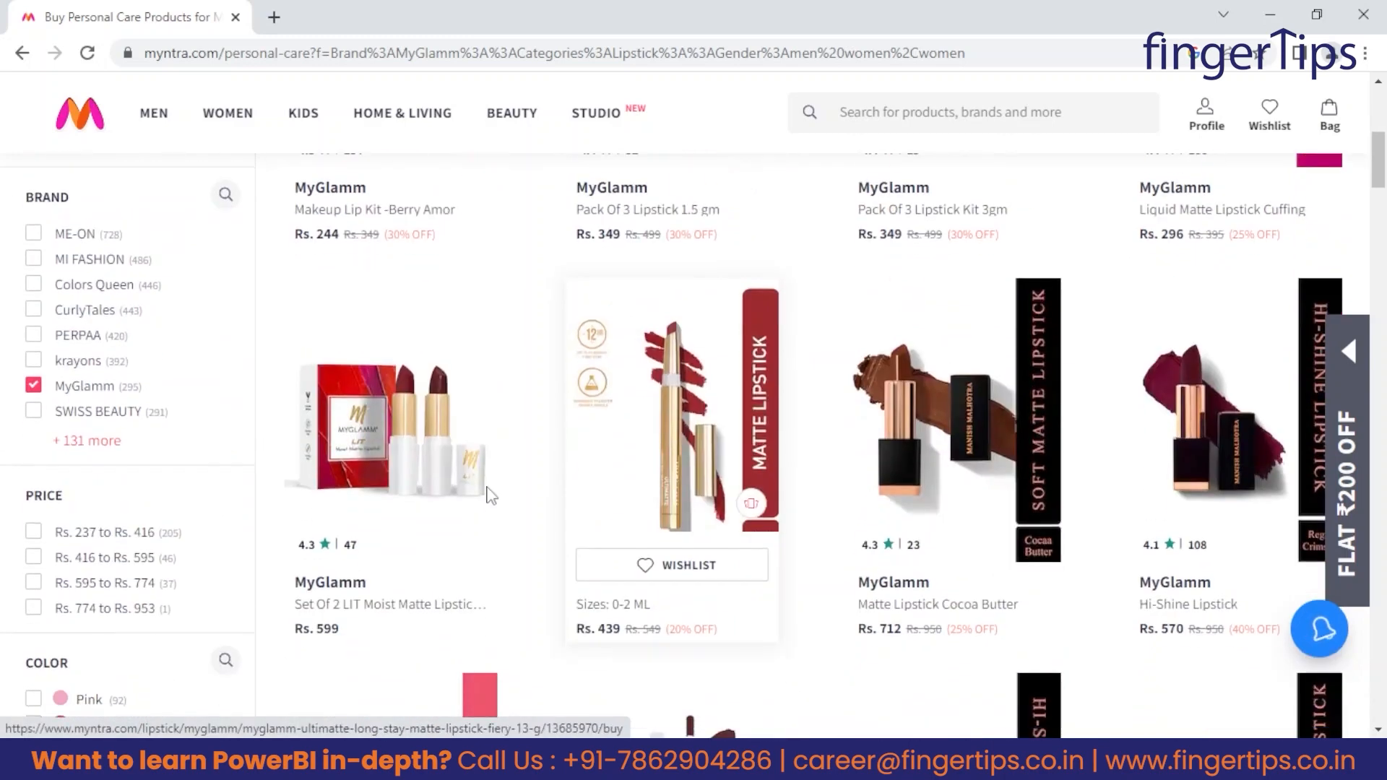
{"action": "scroll", "coordinate": [570, 501], "scroll_direction": "up", "scroll_amount": 6}
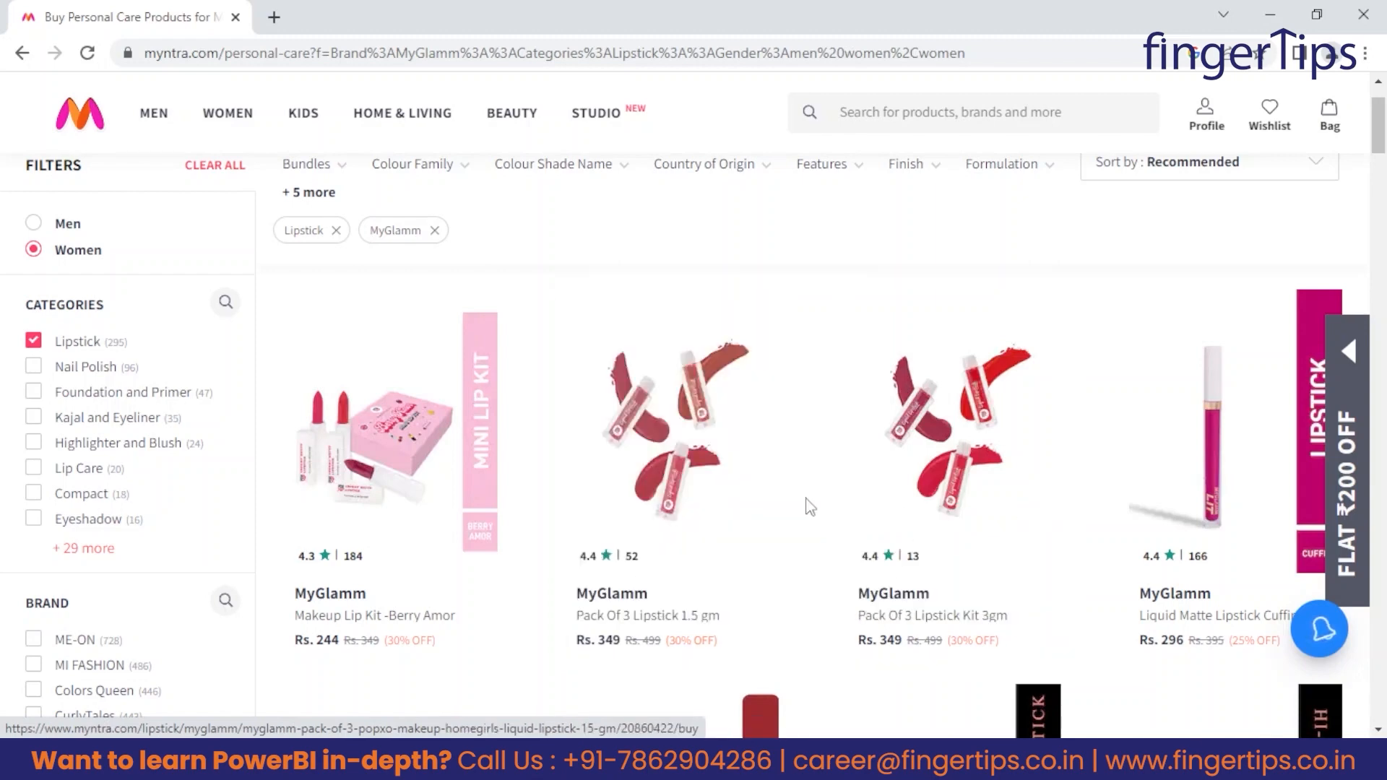
{"action": "scroll", "coordinate": [506, 440], "scroll_direction": "down", "scroll_amount": 3}
{"action": "scroll", "coordinate": [160, 417], "scroll_direction": "up", "scroll_amount": 4}
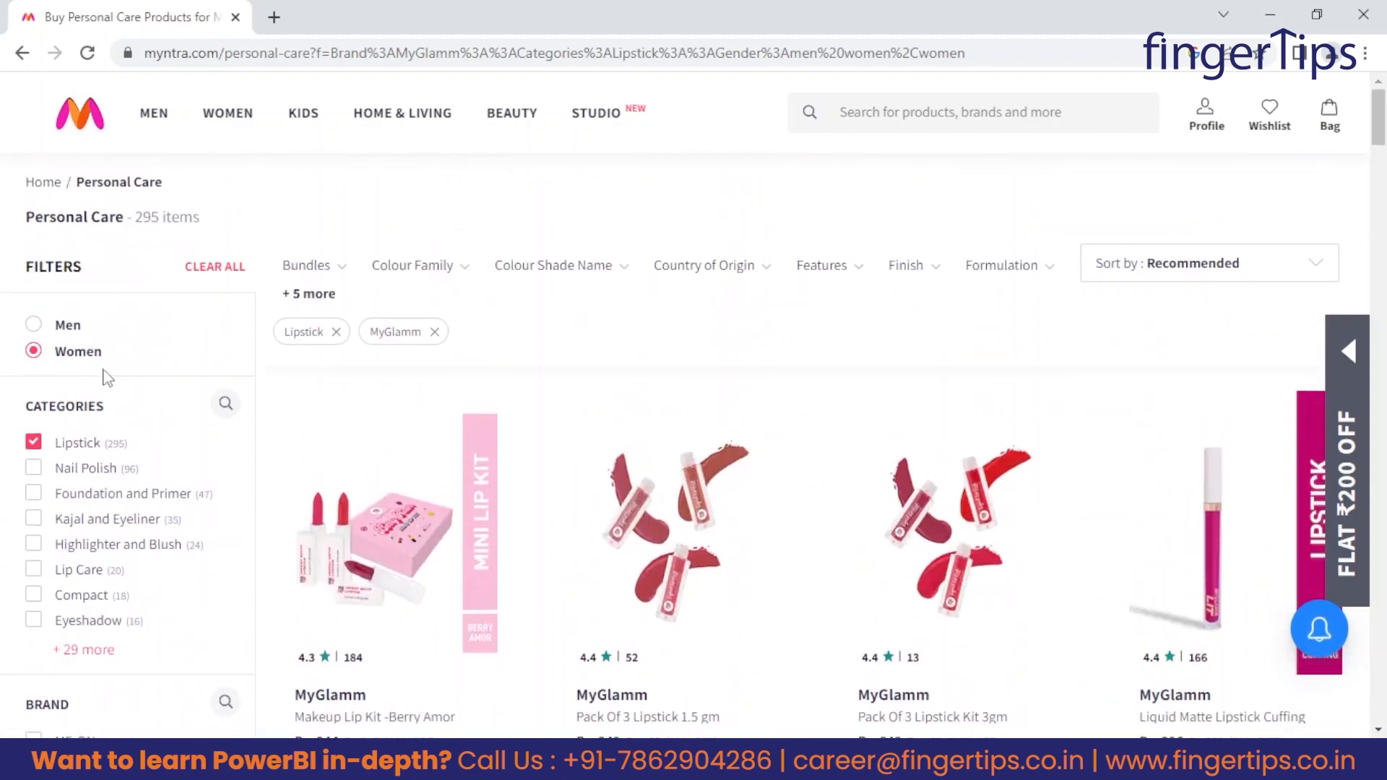
{"action": "scroll", "coordinate": [69, 445], "scroll_direction": "down", "scroll_amount": 2}
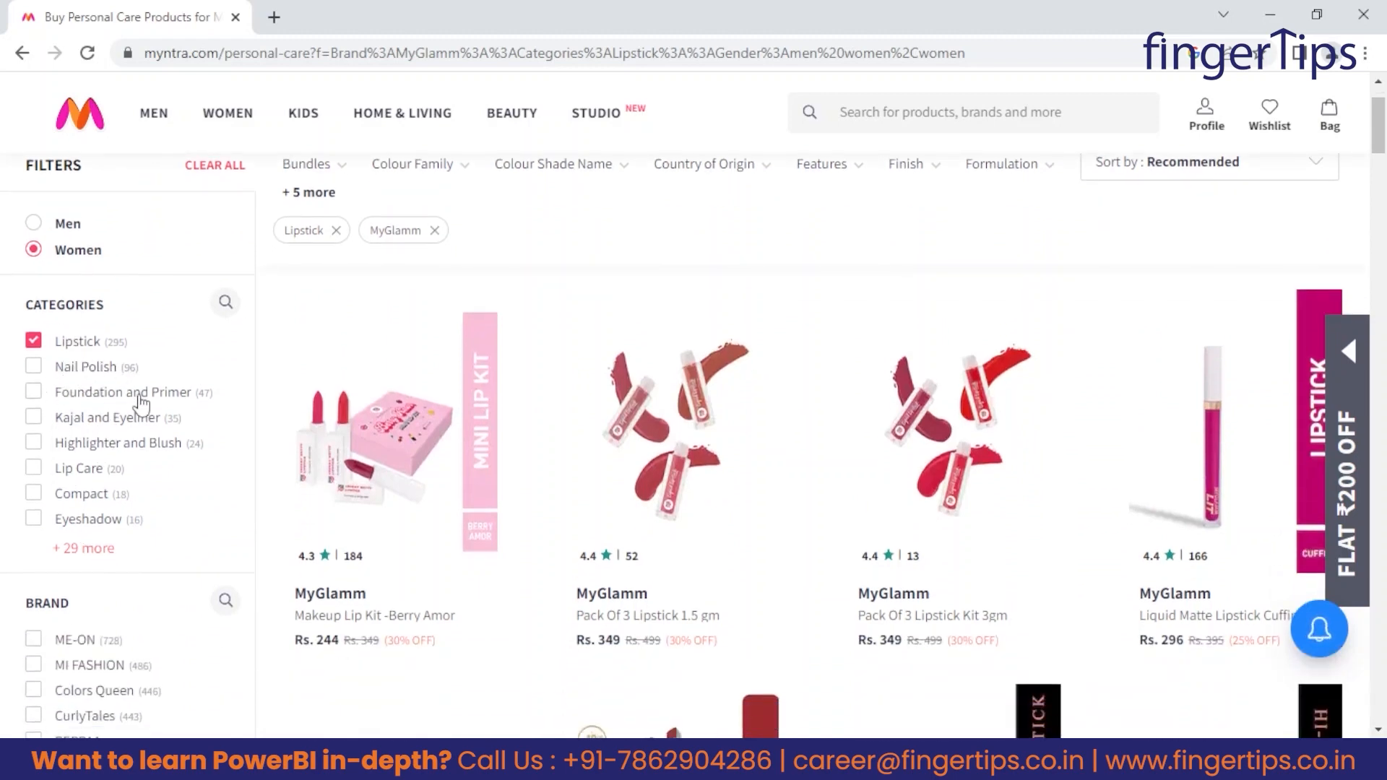
{"action": "scroll", "coordinate": [99, 560], "scroll_direction": "down", "scroll_amount": 4}
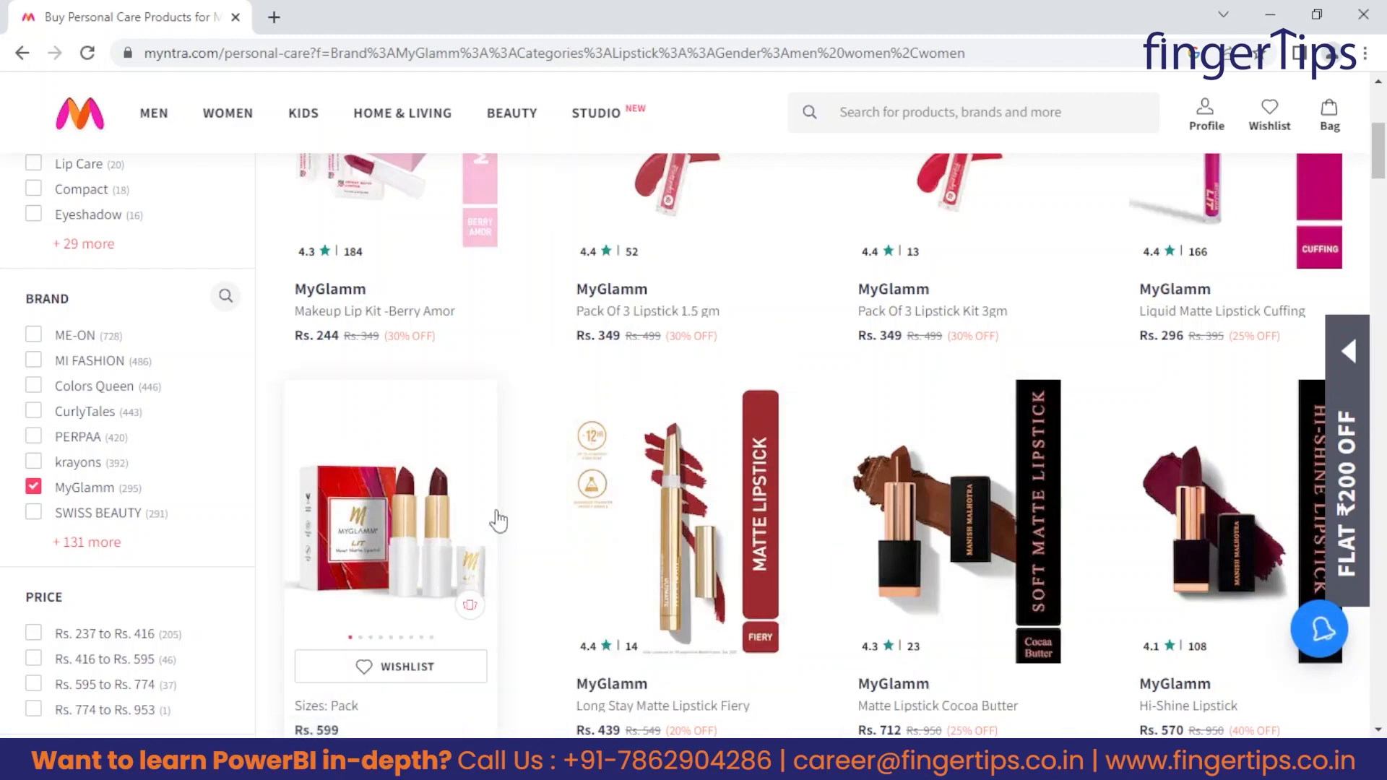
{"action": "scroll", "coordinate": [556, 526], "scroll_direction": "down", "scroll_amount": 3}
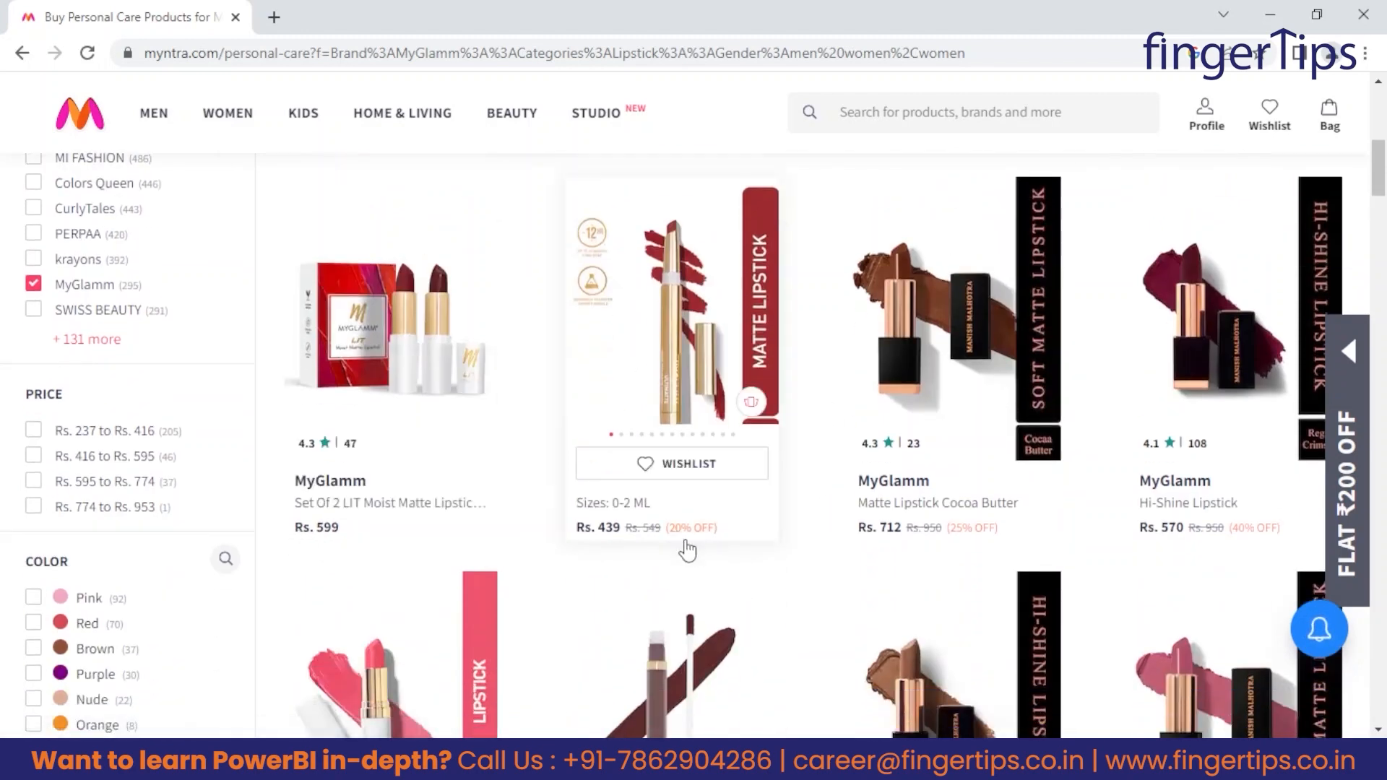
{"action": "scroll", "coordinate": [479, 568], "scroll_direction": "up", "scroll_amount": 8}
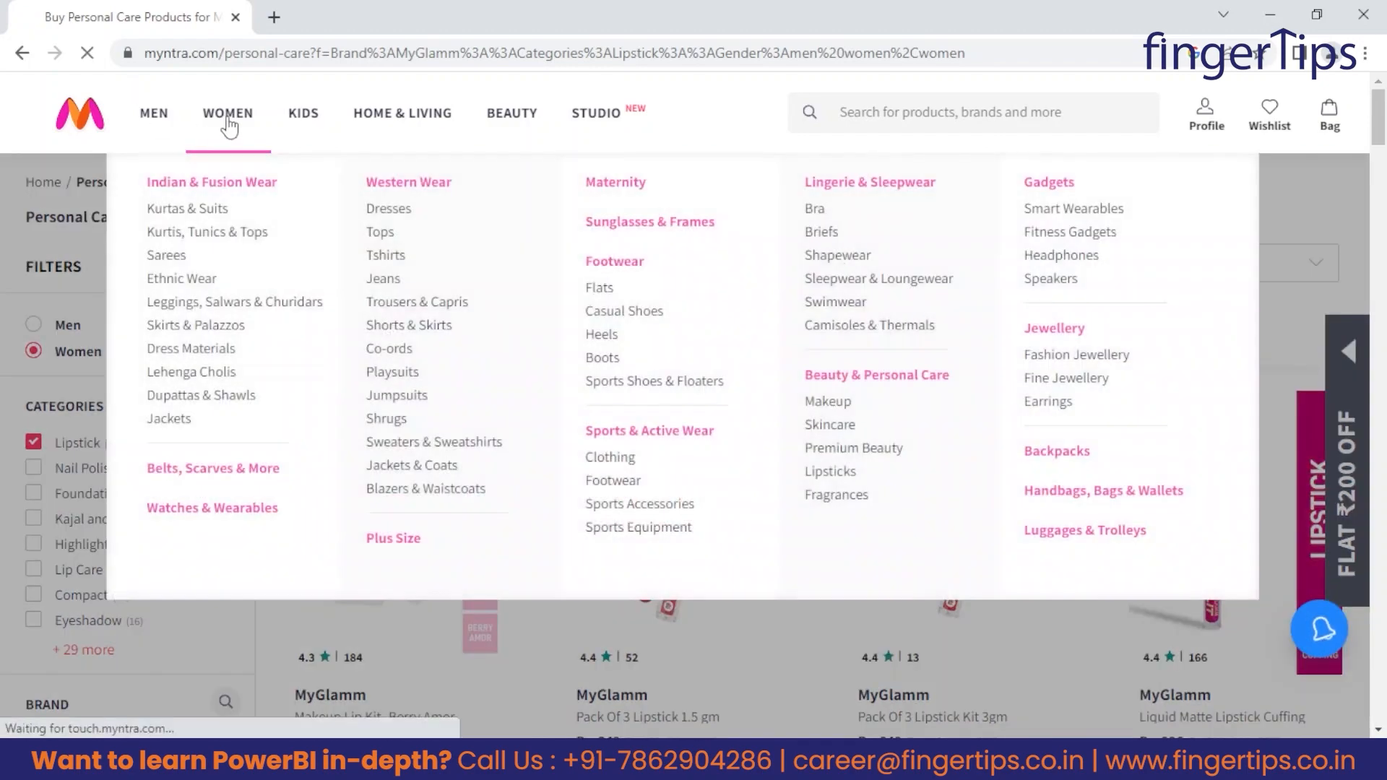
Visit the women's shop page and open the listing of casual shirts for men.
{"action": "left_click", "coordinate": [227, 112]}
{"action": "mouse_move", "coordinate": [225, 114]}
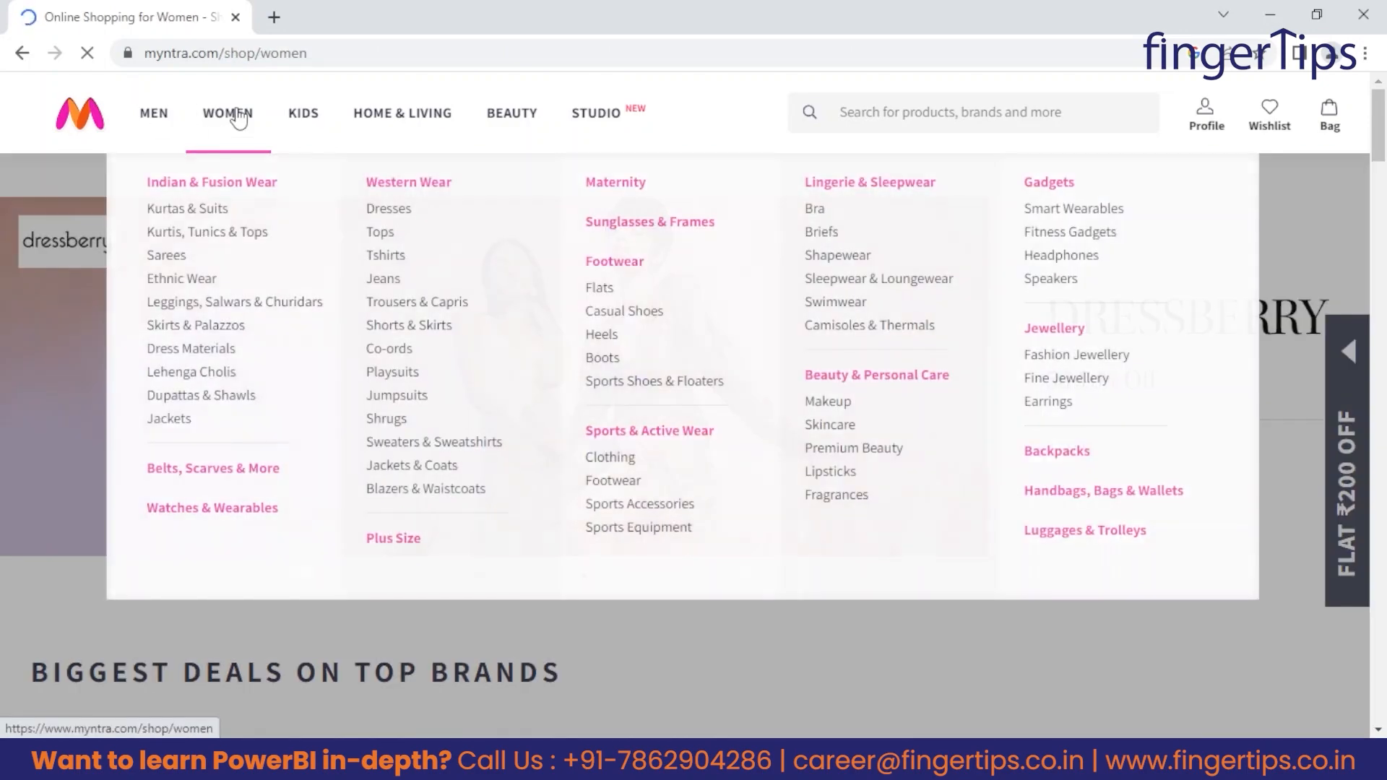
{"action": "mouse_move", "coordinate": [148, 122]}
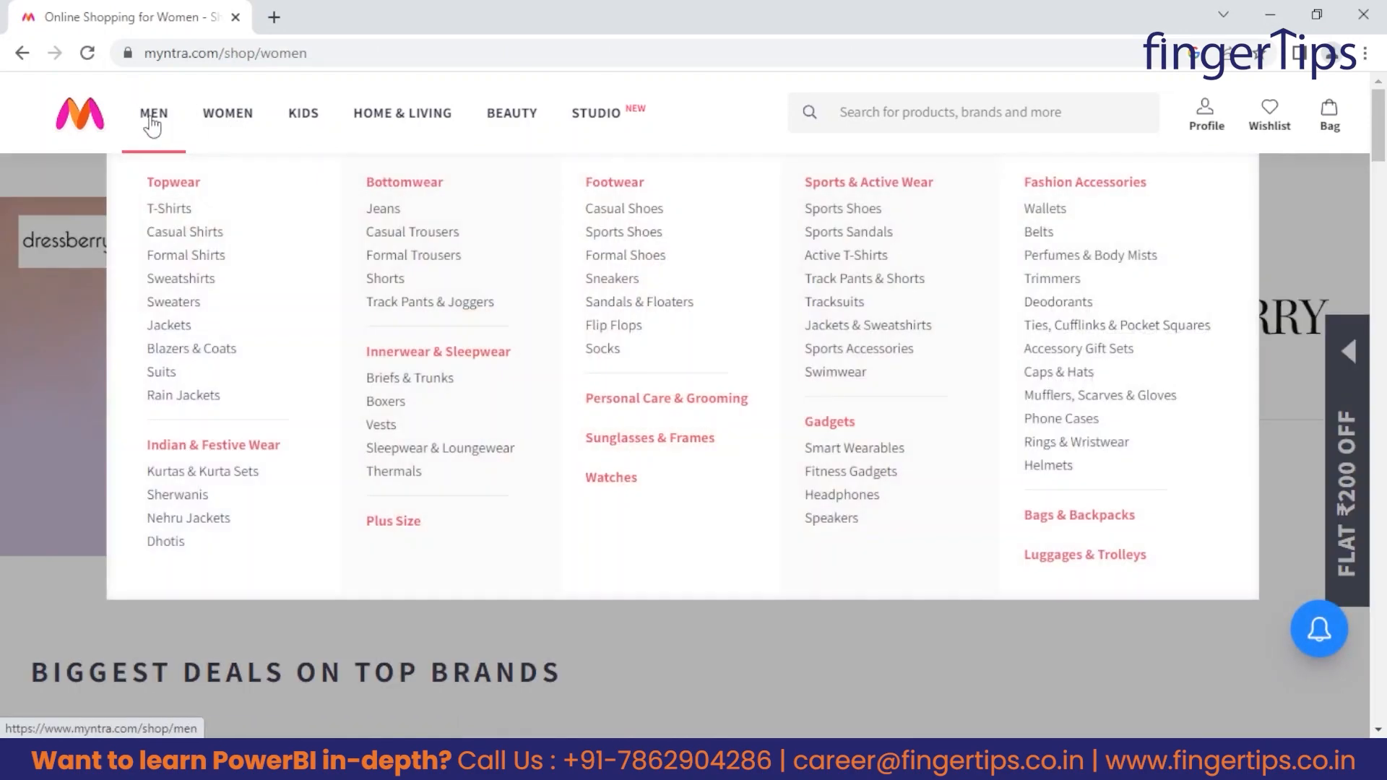
{"action": "left_click", "coordinate": [179, 235]}
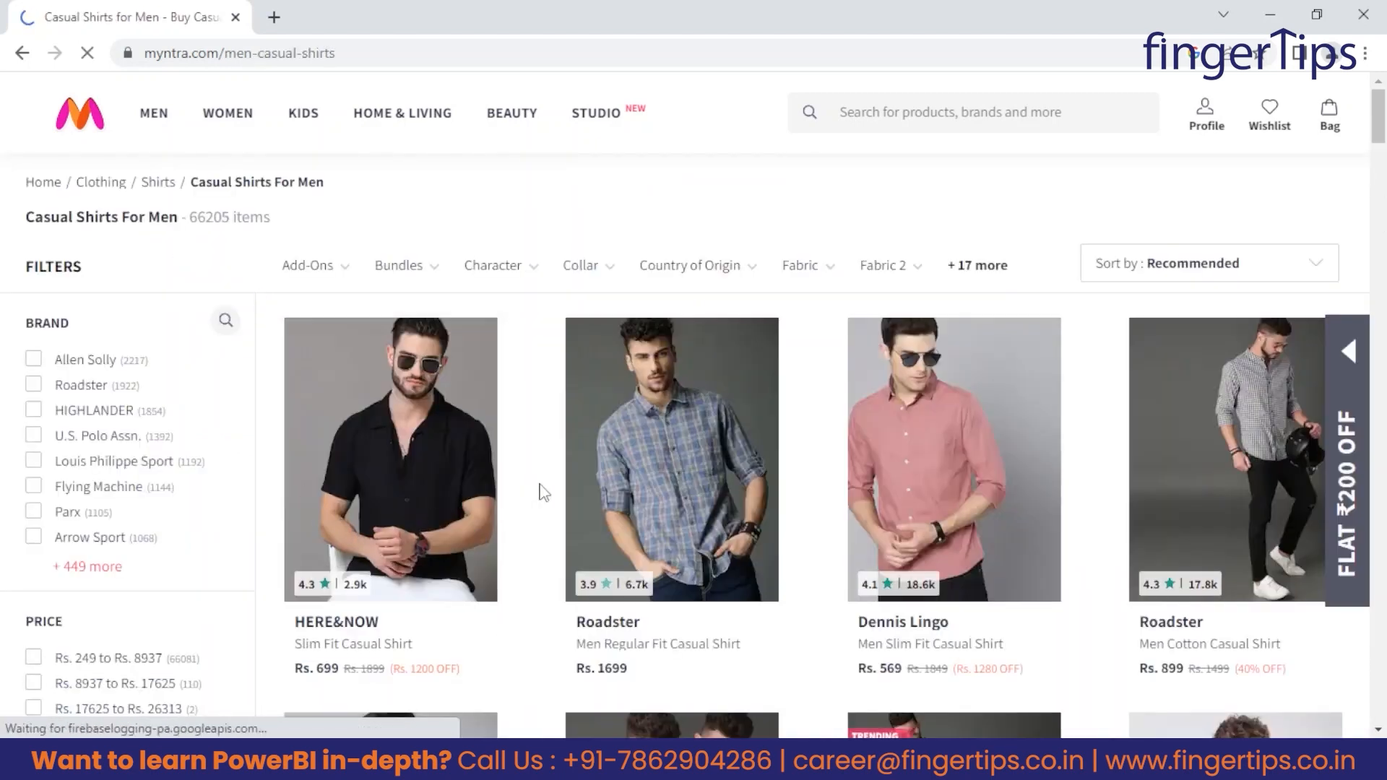
Review the prices, discounts and sizes of the men's casual shirts and the available price and color filters.
{"action": "scroll", "coordinate": [737, 563], "scroll_direction": "down", "scroll_amount": 3}
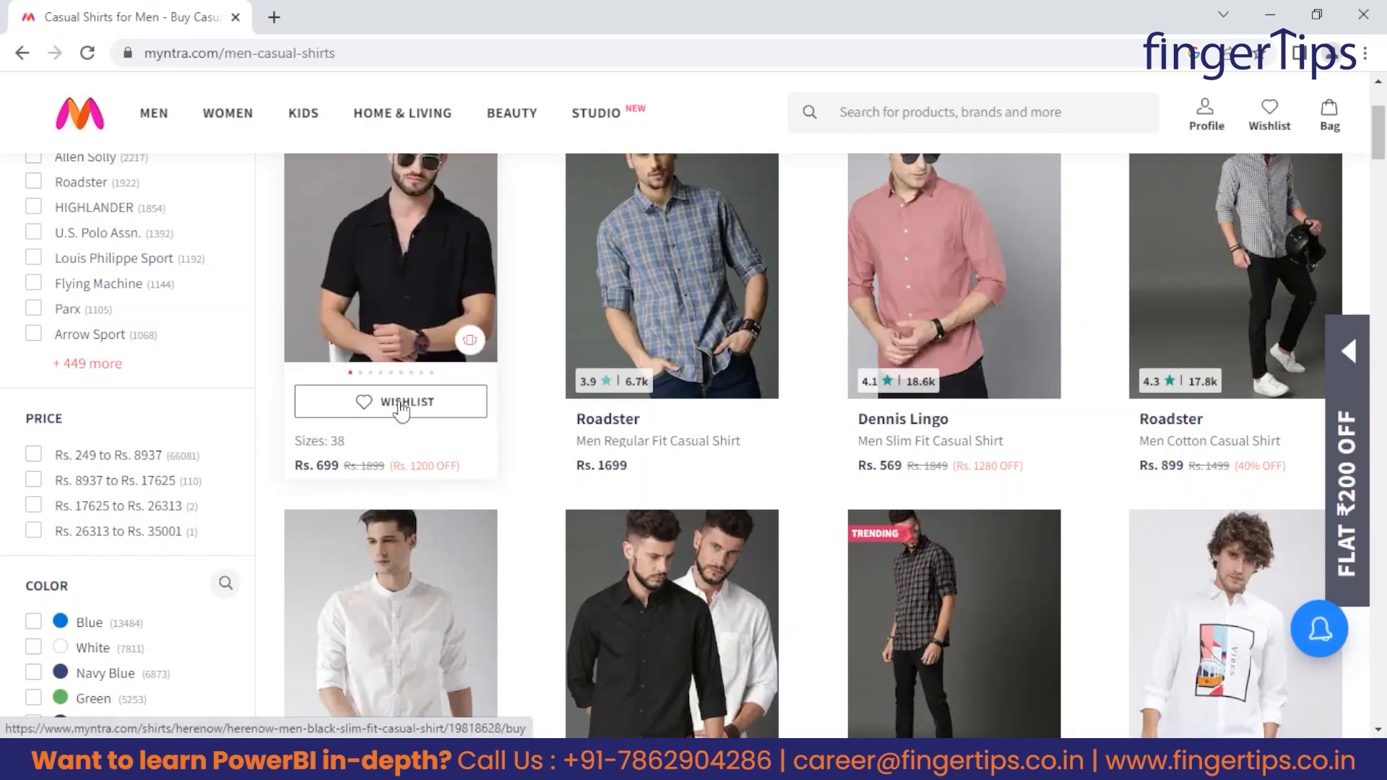
{"action": "scroll", "coordinate": [323, 515], "scroll_direction": "up", "scroll_amount": 1}
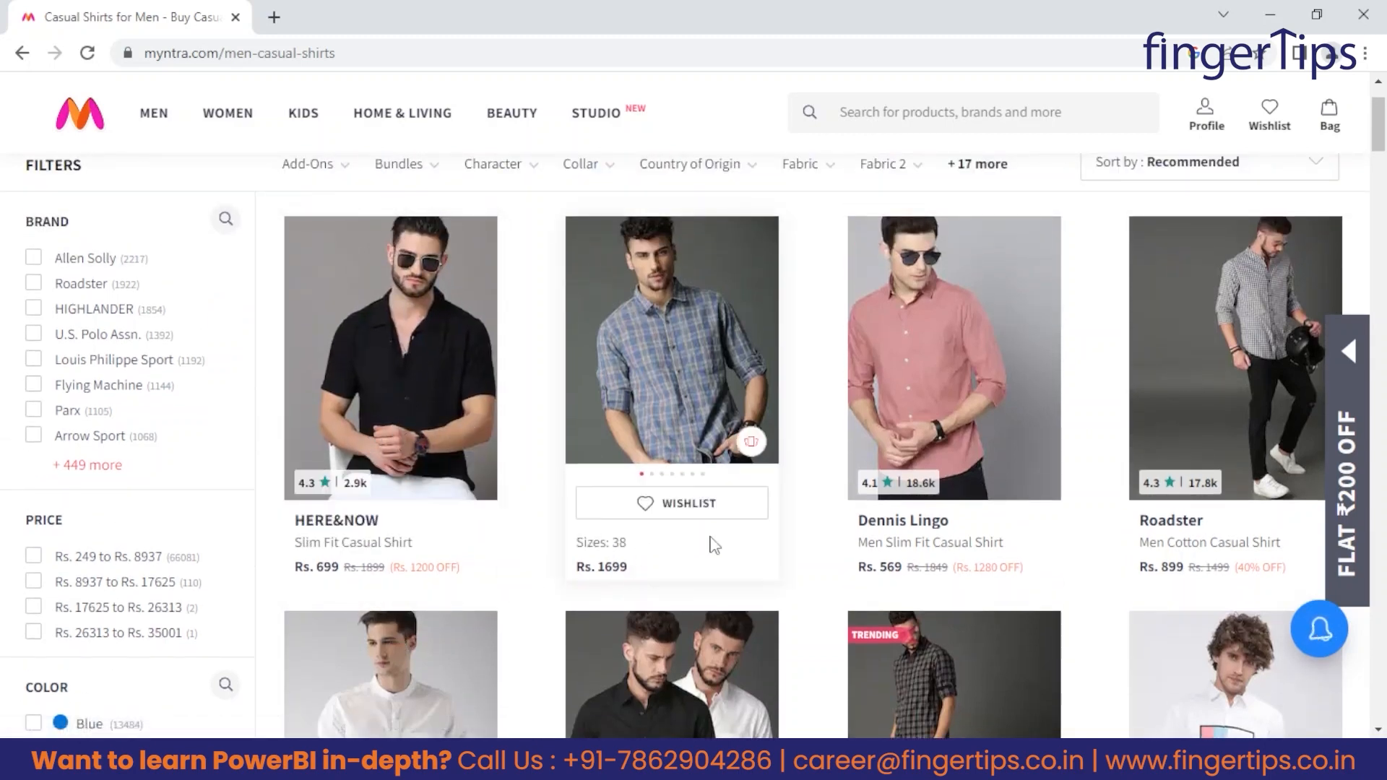
{"action": "scroll", "coordinate": [1207, 591], "scroll_direction": "down", "scroll_amount": 5}
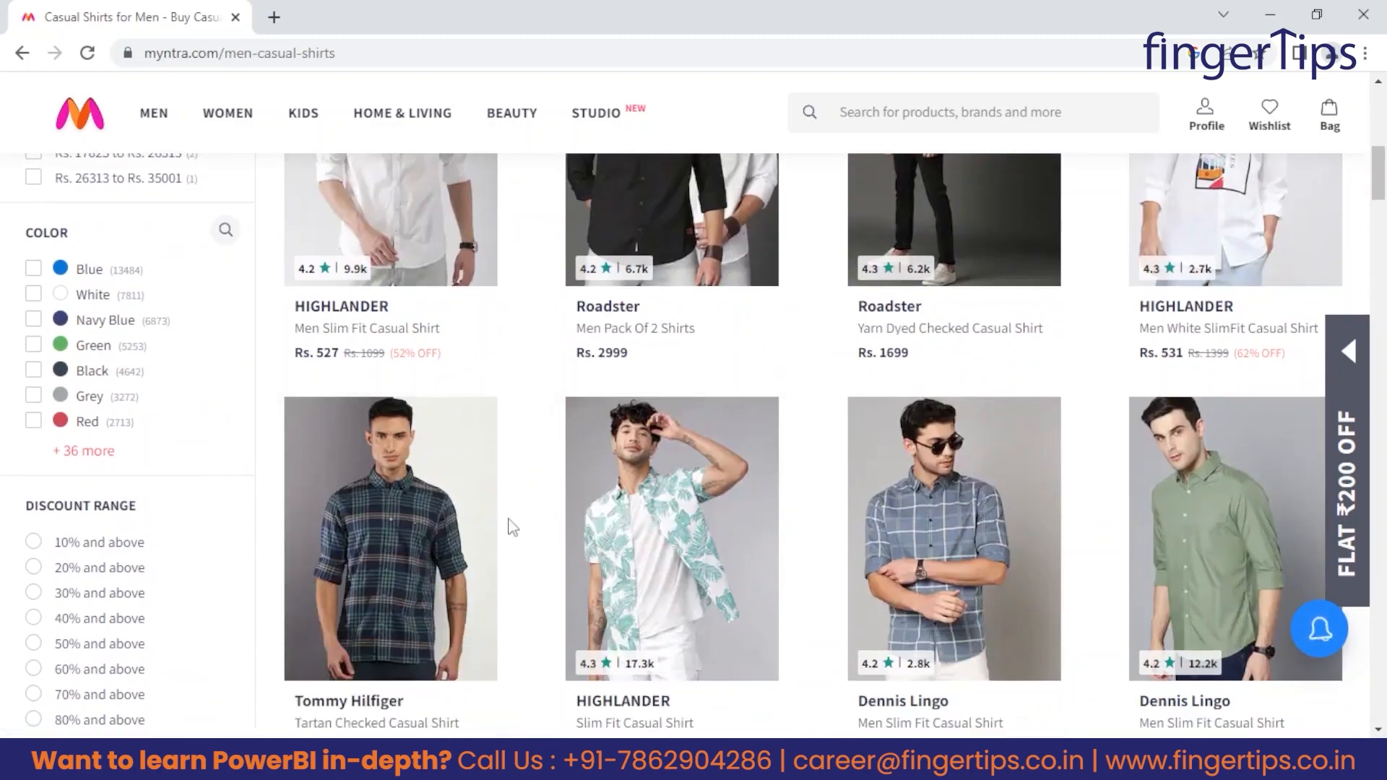
{"action": "scroll", "coordinate": [508, 502], "scroll_direction": "up", "scroll_amount": 2}
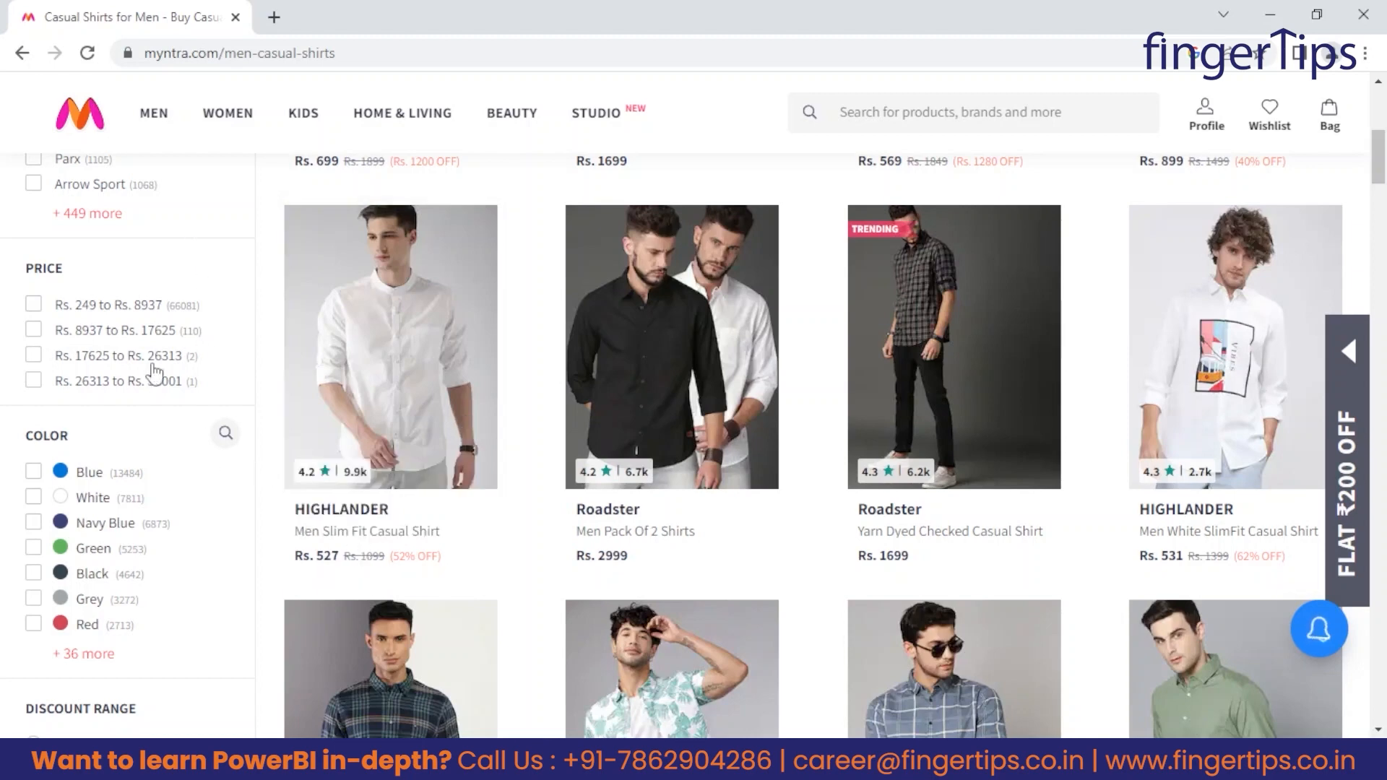
{"action": "scroll", "coordinate": [101, 676], "scroll_direction": "up", "scroll_amount": 5}
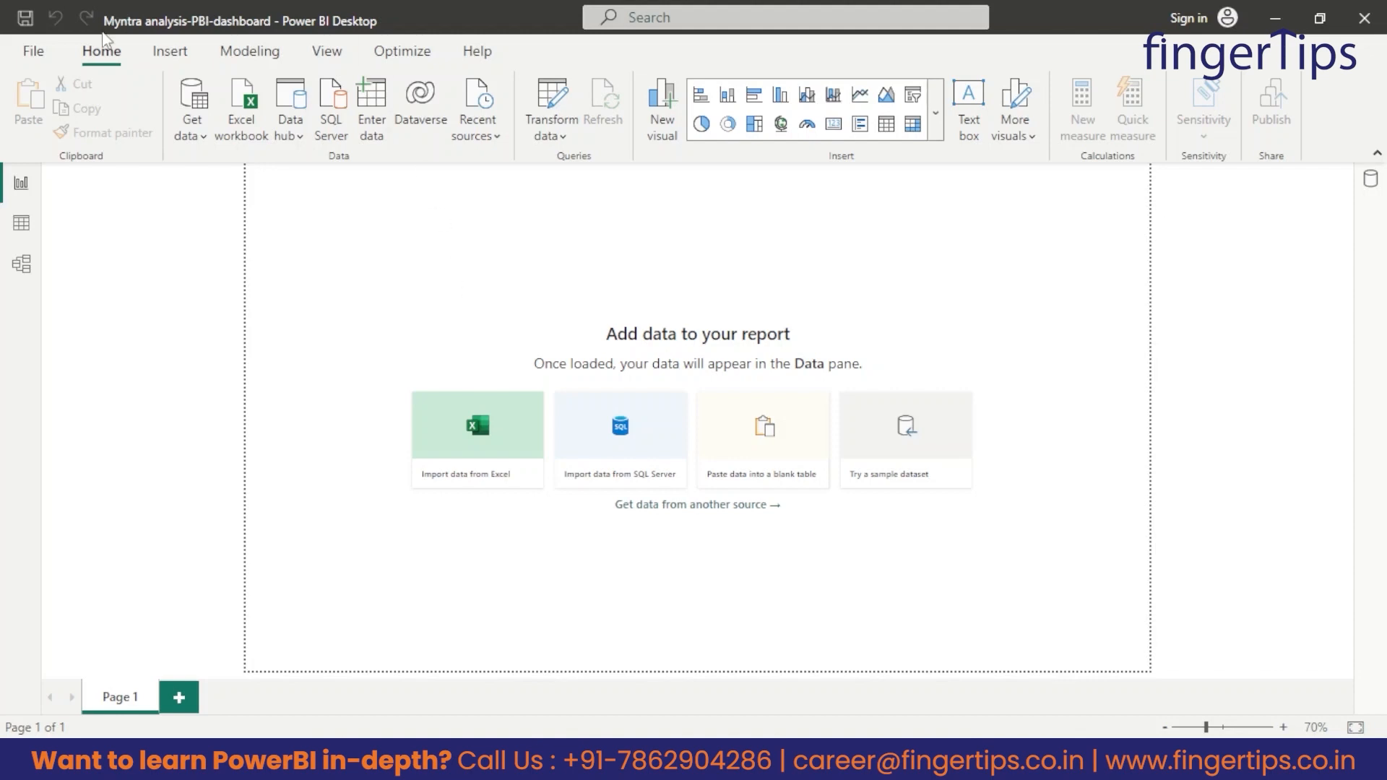
Switch to Power BI Desktop, review the global Preview features in its options and accept the settings.
{"action": "left_click", "coordinate": [33, 51]}
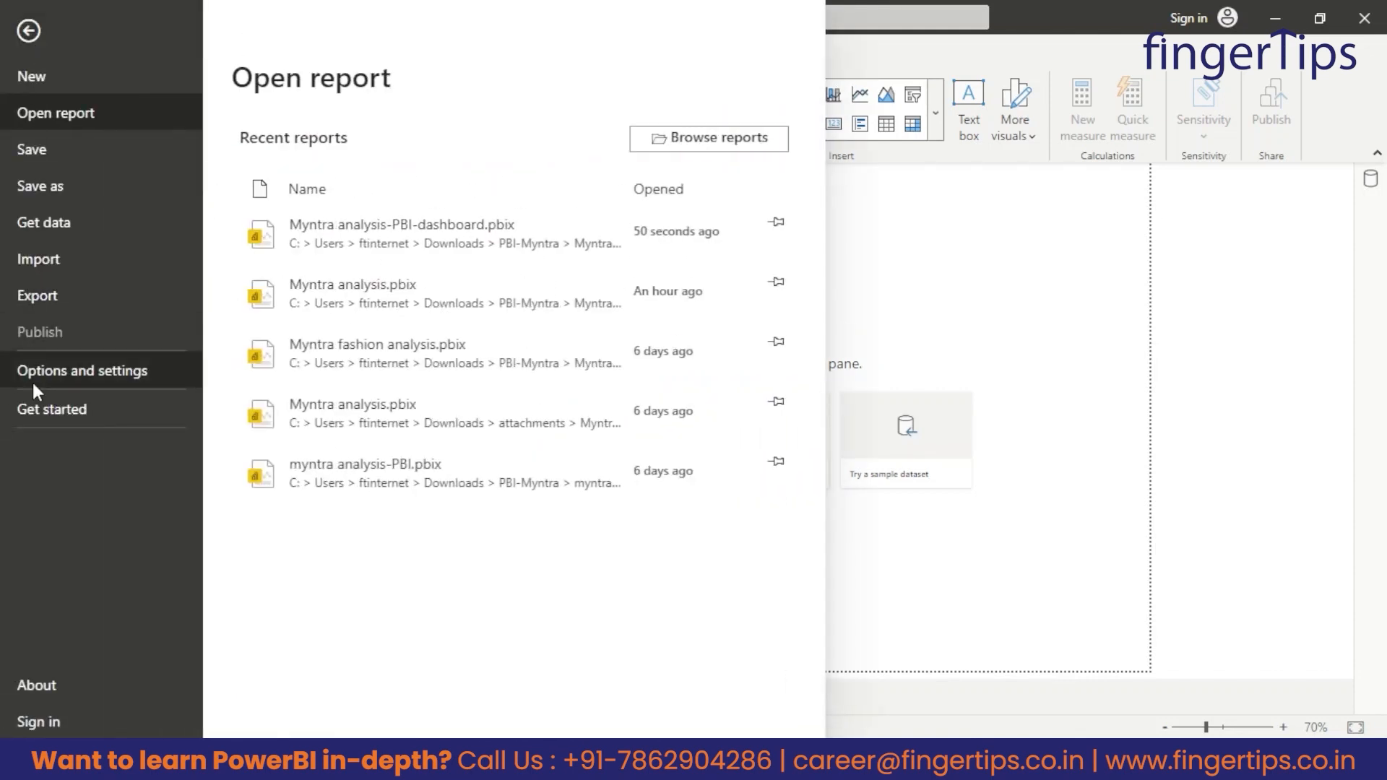
{"action": "left_click", "coordinate": [64, 372]}
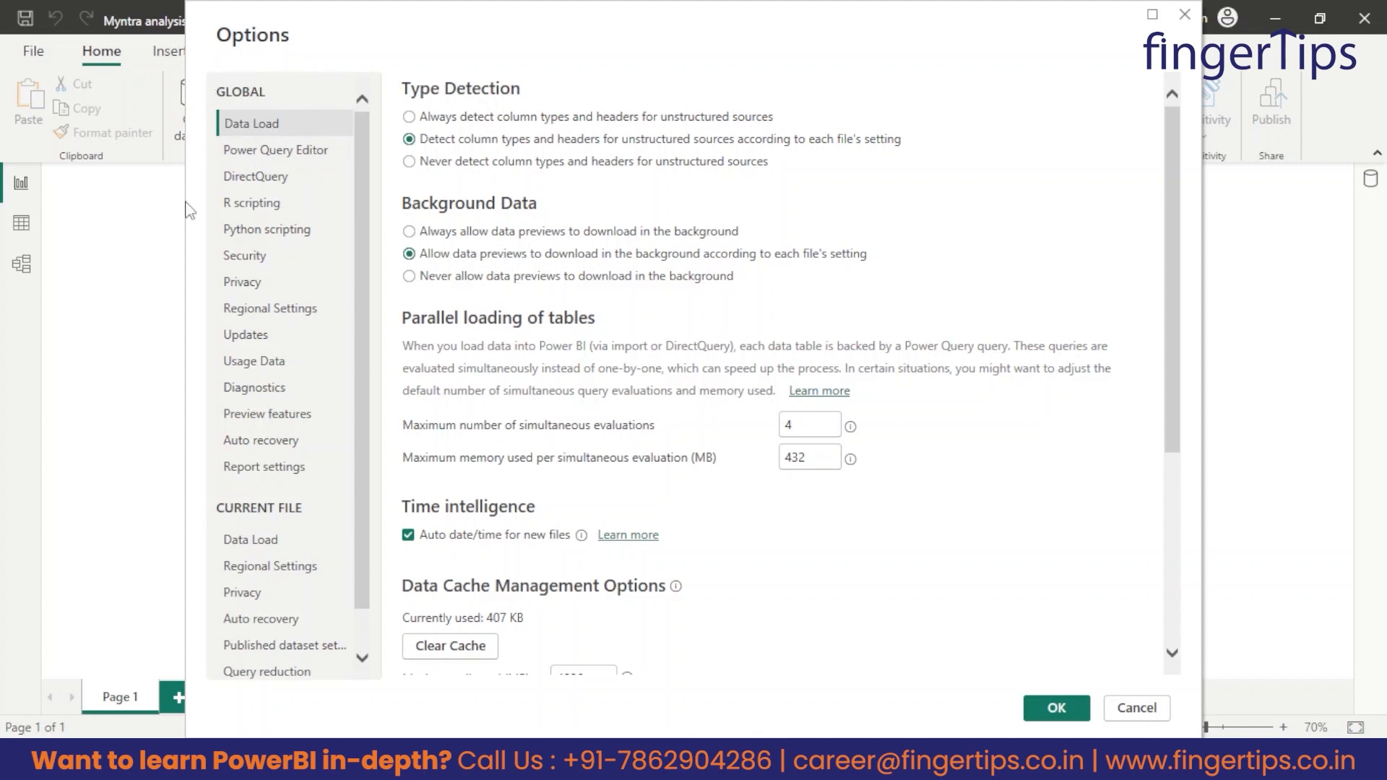
{"action": "left_click", "coordinate": [249, 422]}
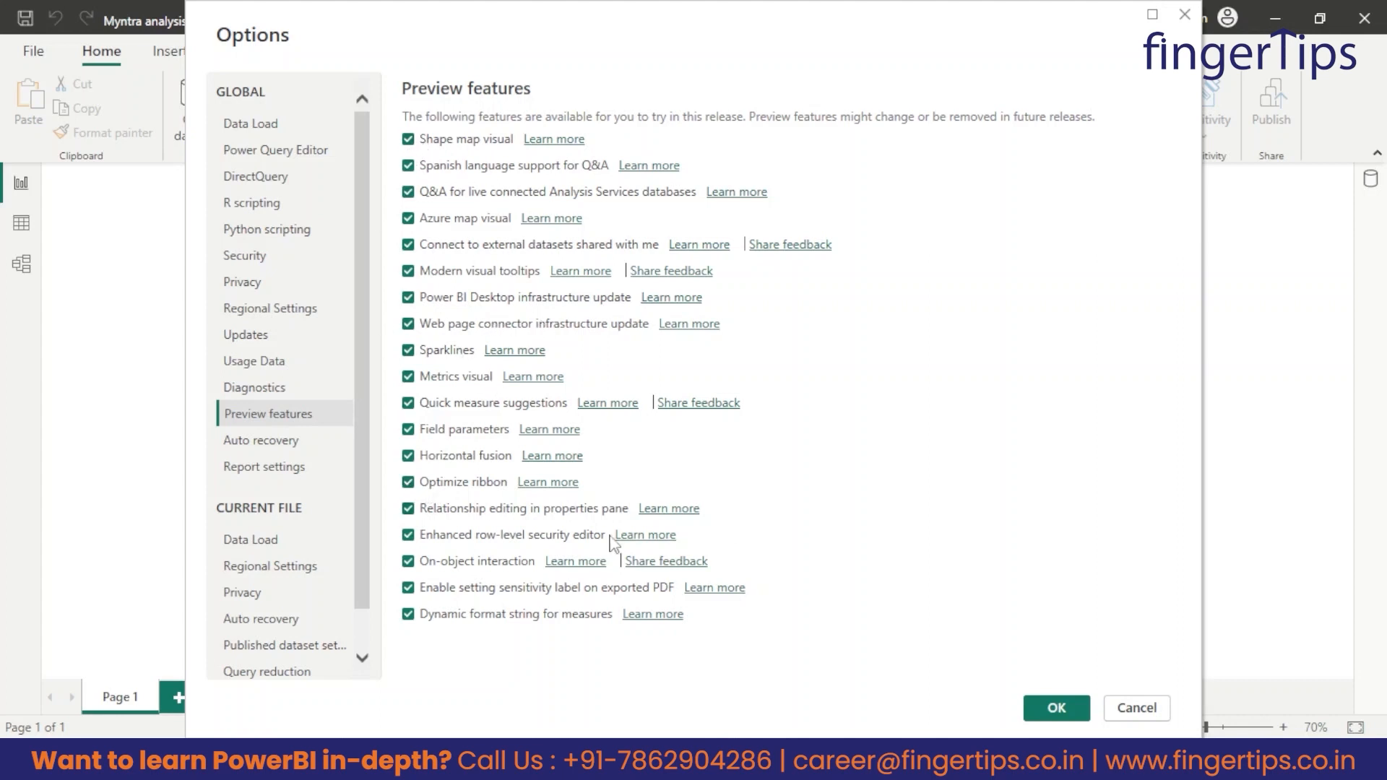
{"action": "left_click", "coordinate": [1056, 709]}
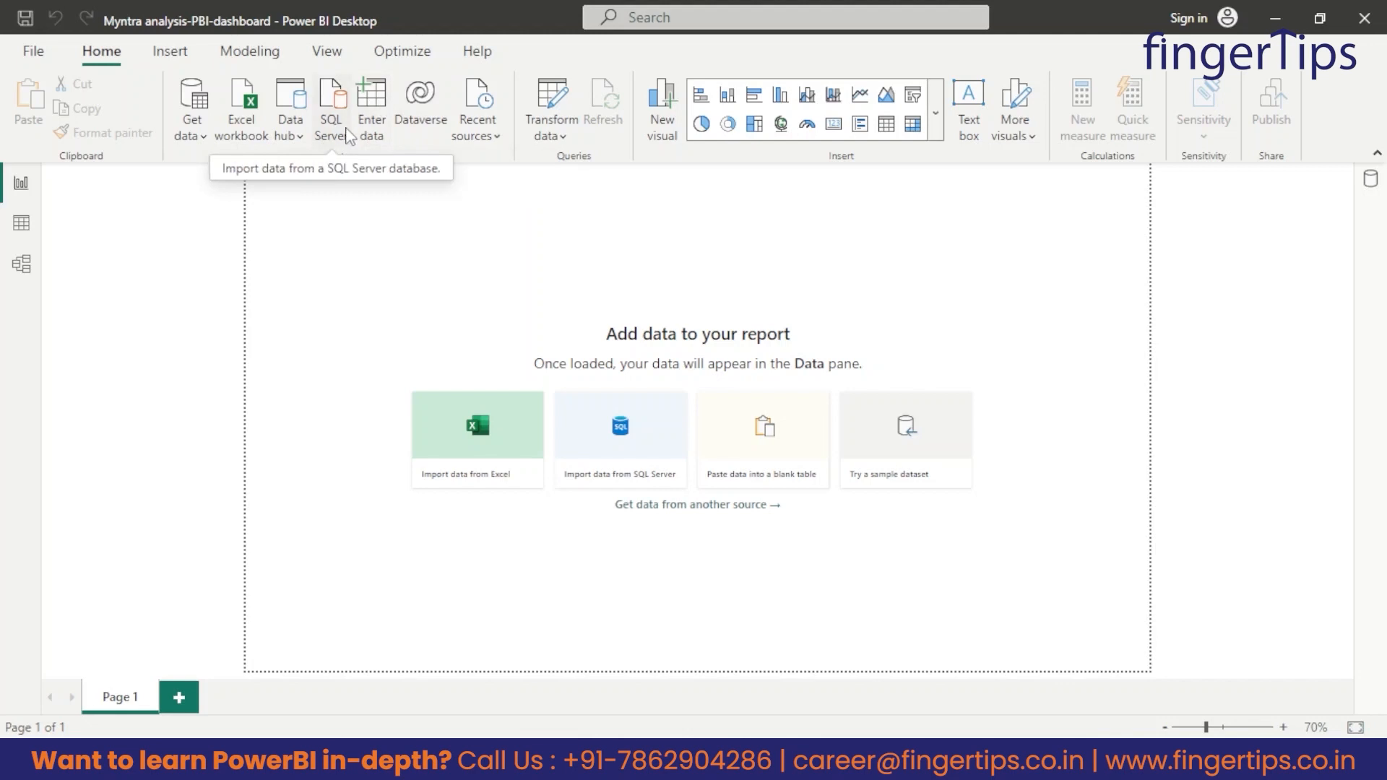
Review the report commands available for inserting visuals, modeling data, changing the view and optimizing performance.
{"action": "left_click", "coordinate": [171, 52]}
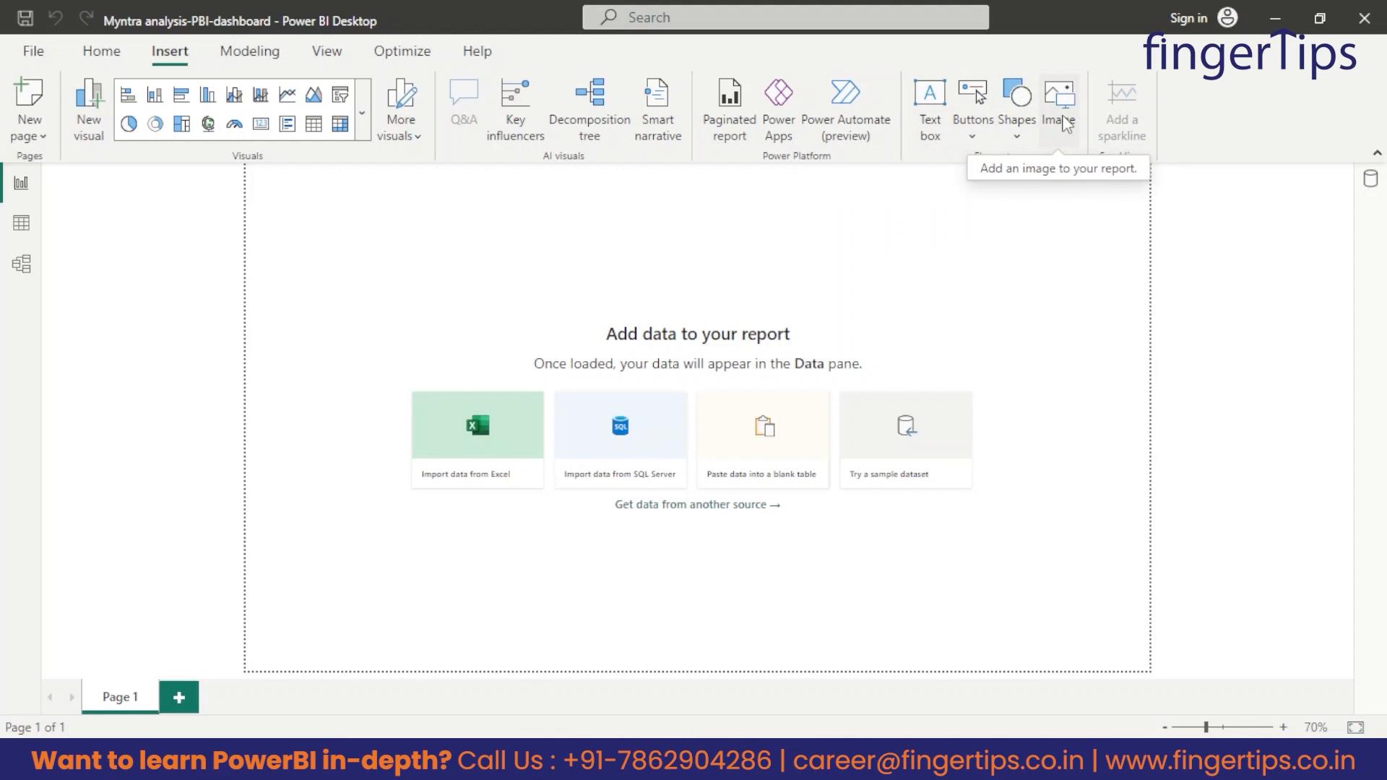
{"action": "left_click", "coordinate": [253, 52]}
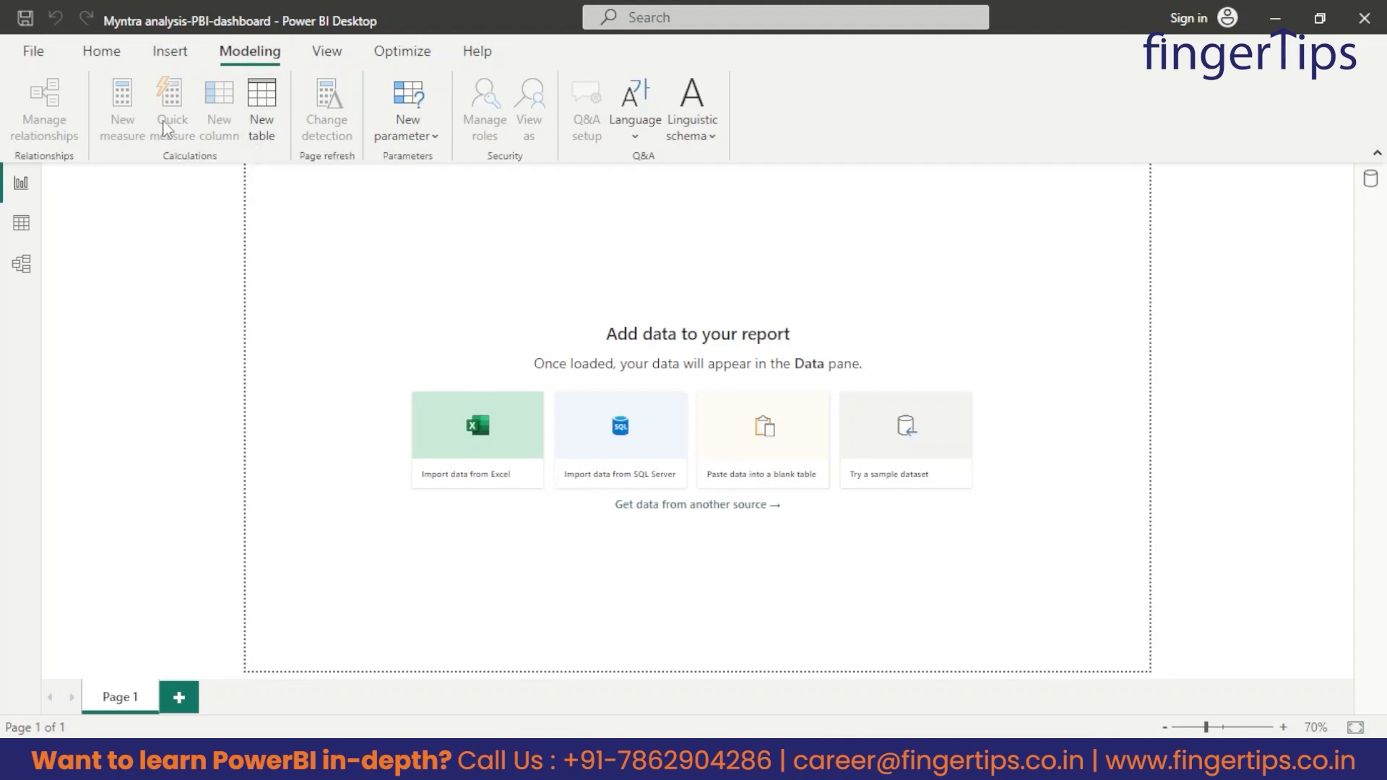
{"action": "left_click", "coordinate": [326, 56]}
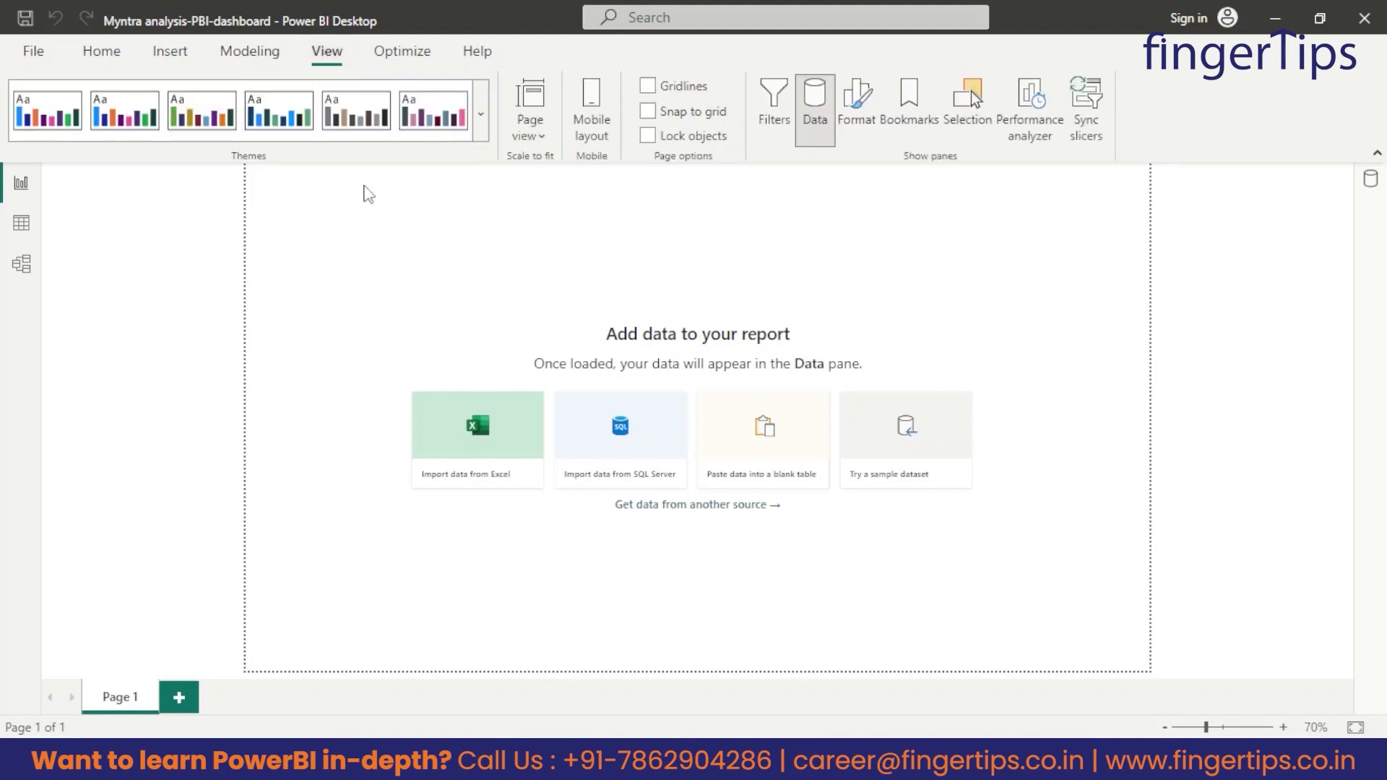
{"action": "left_click", "coordinate": [402, 51]}
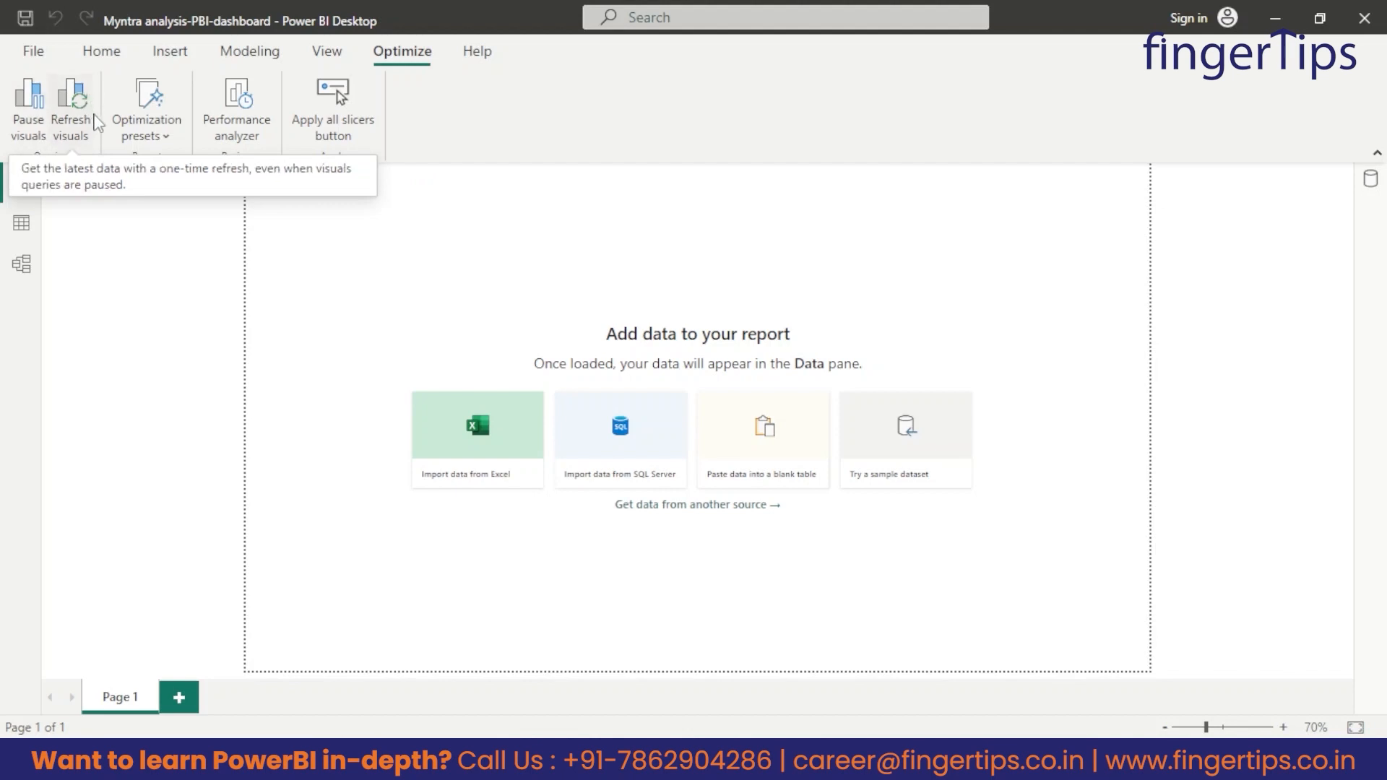
Review the available help resources, look at the empty Table and Model views, and return to the Report view.
{"action": "left_click", "coordinate": [478, 52]}
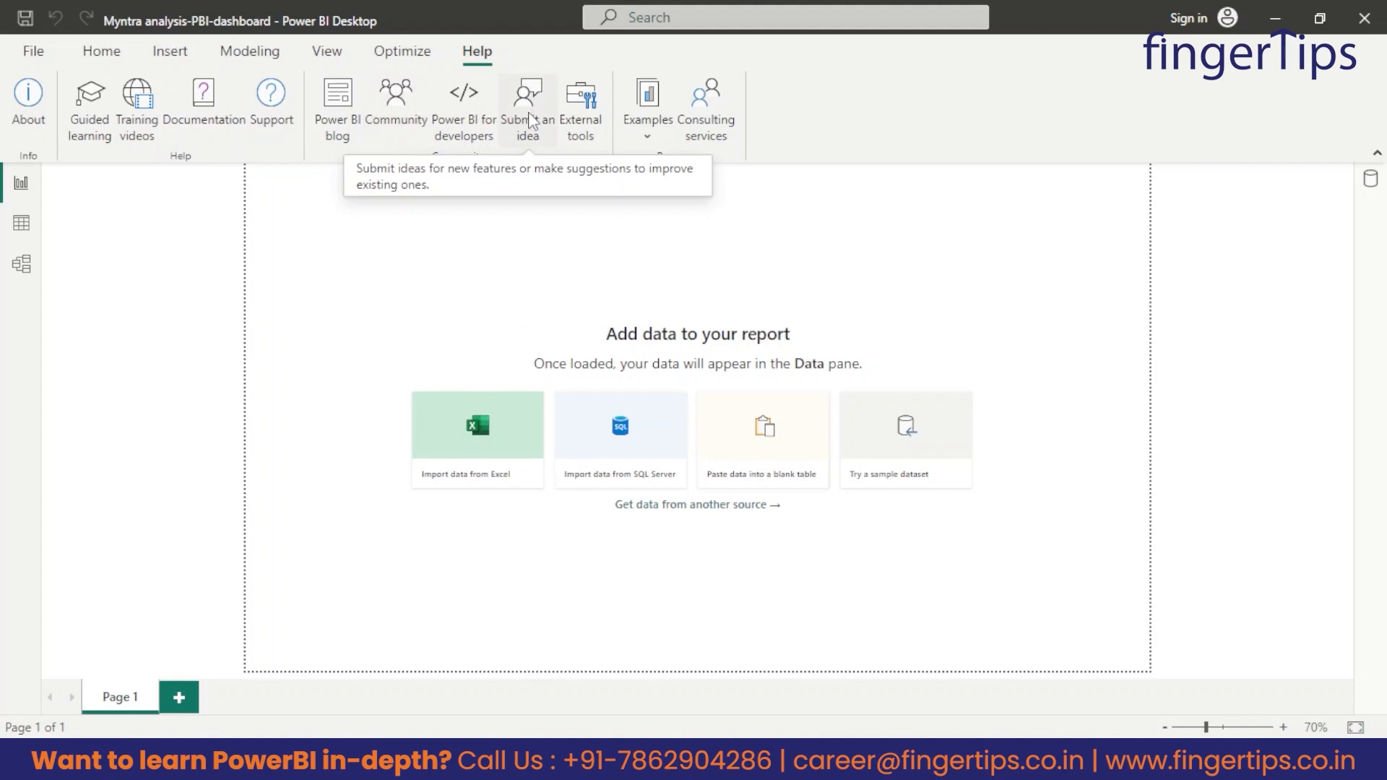
{"action": "left_click", "coordinate": [101, 52]}
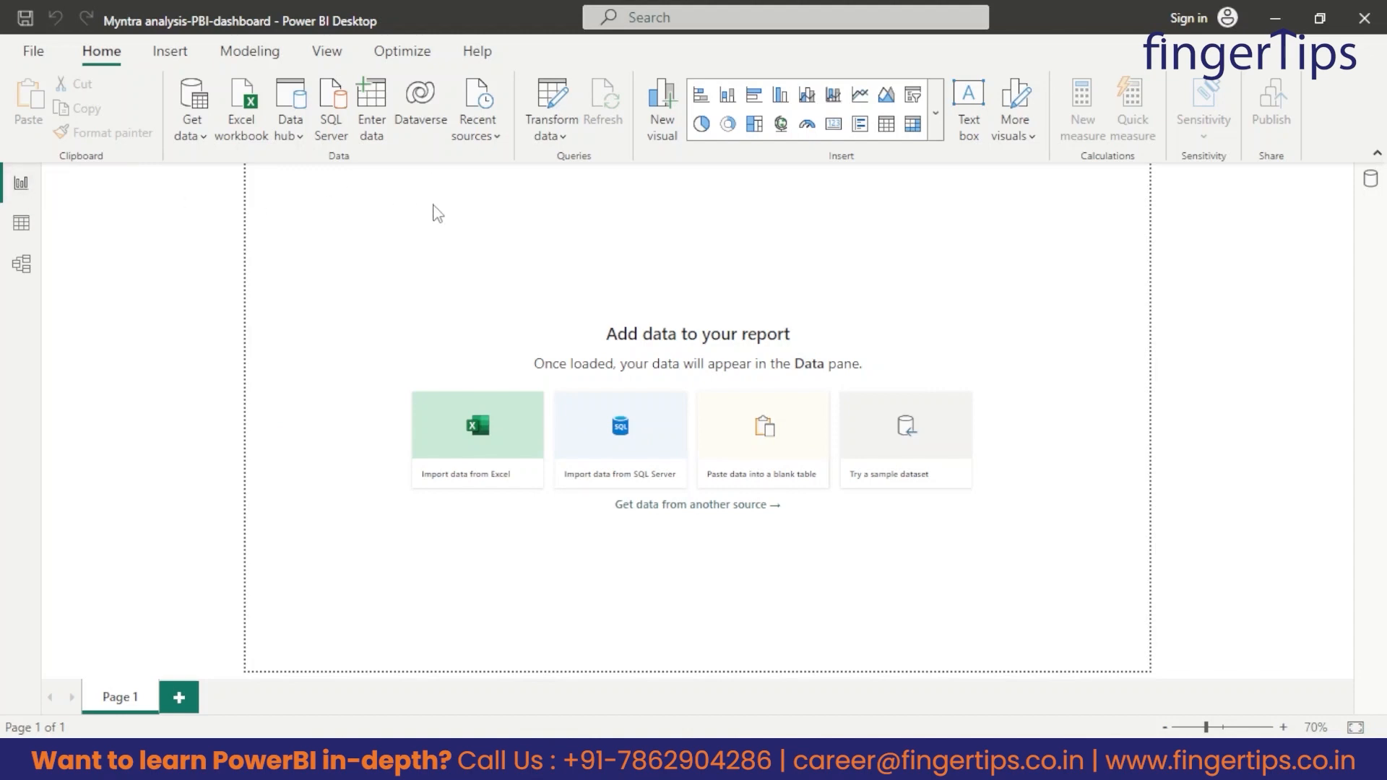
{"action": "left_click", "coordinate": [24, 228]}
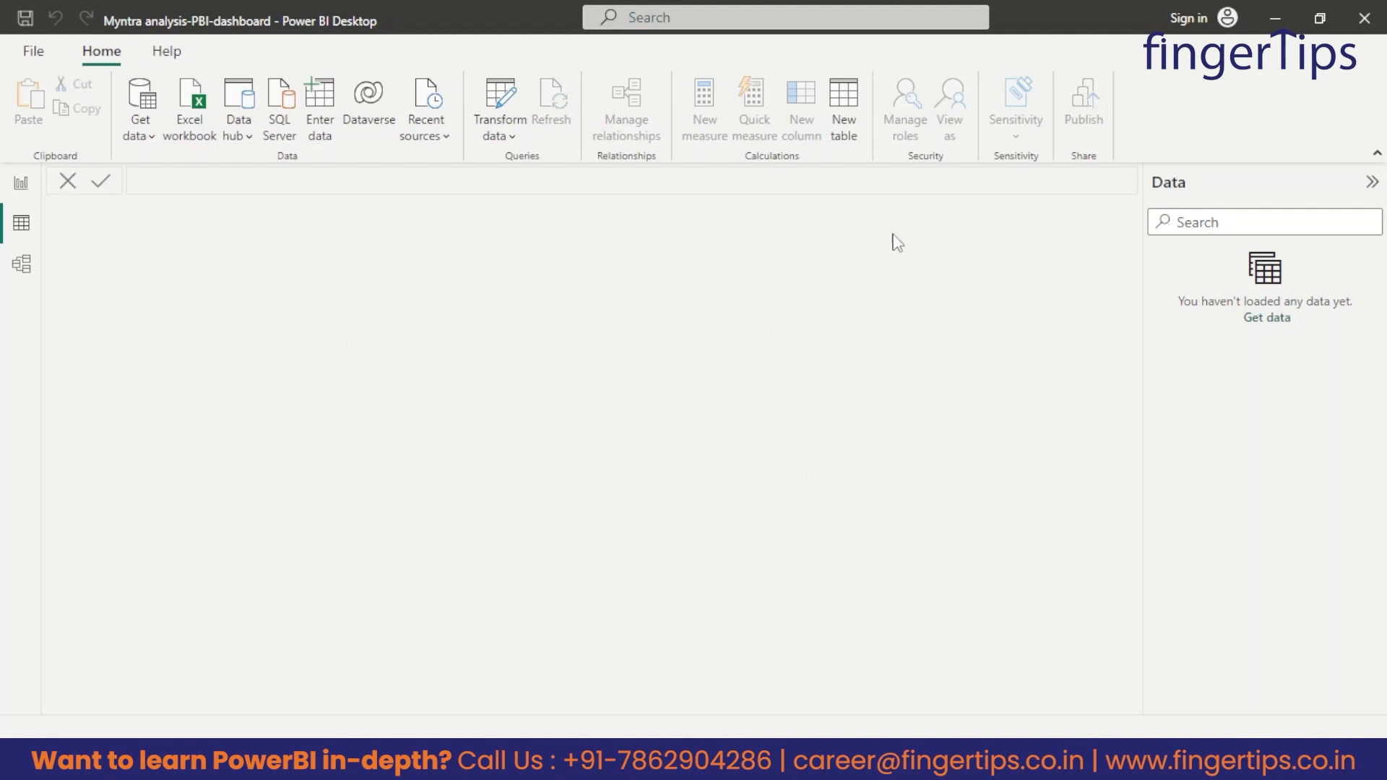
{"action": "left_click", "coordinate": [22, 268]}
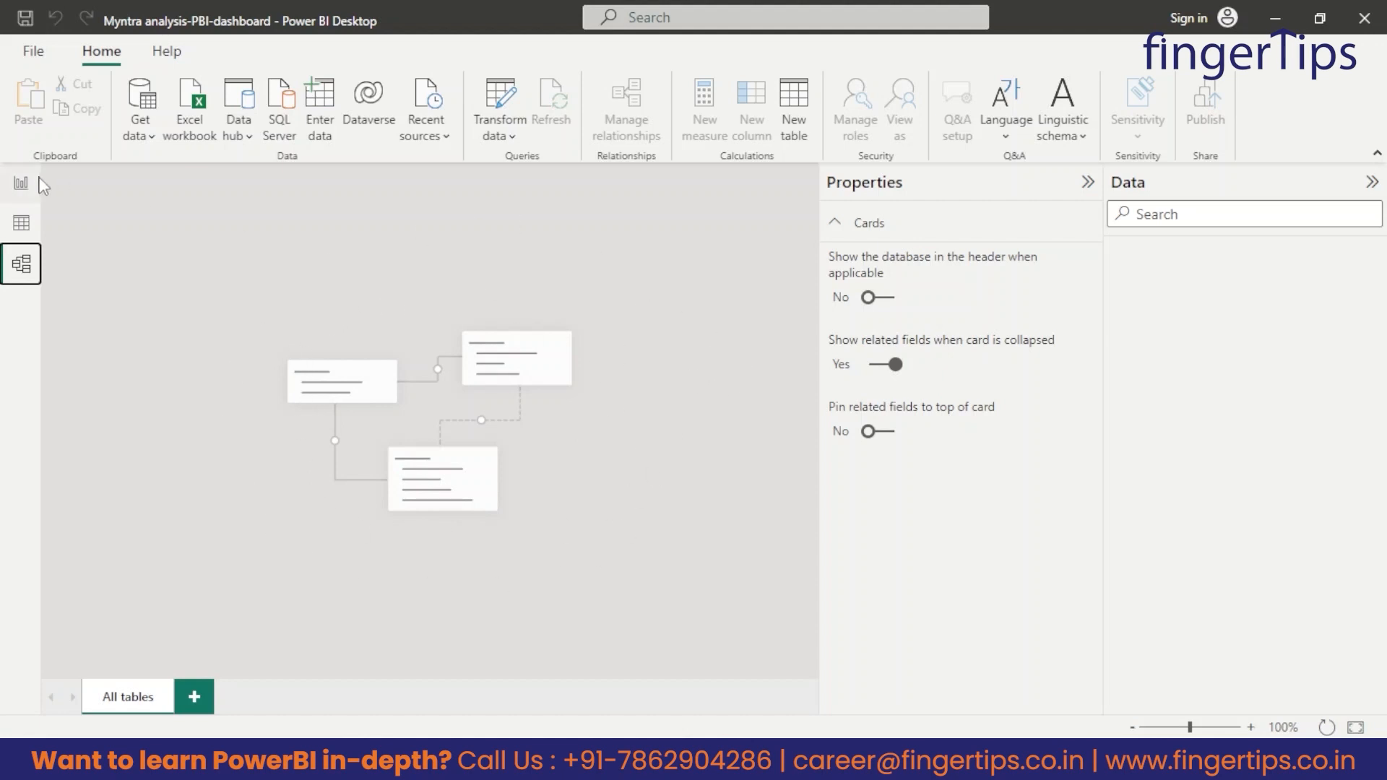
{"action": "left_click", "coordinate": [39, 185]}
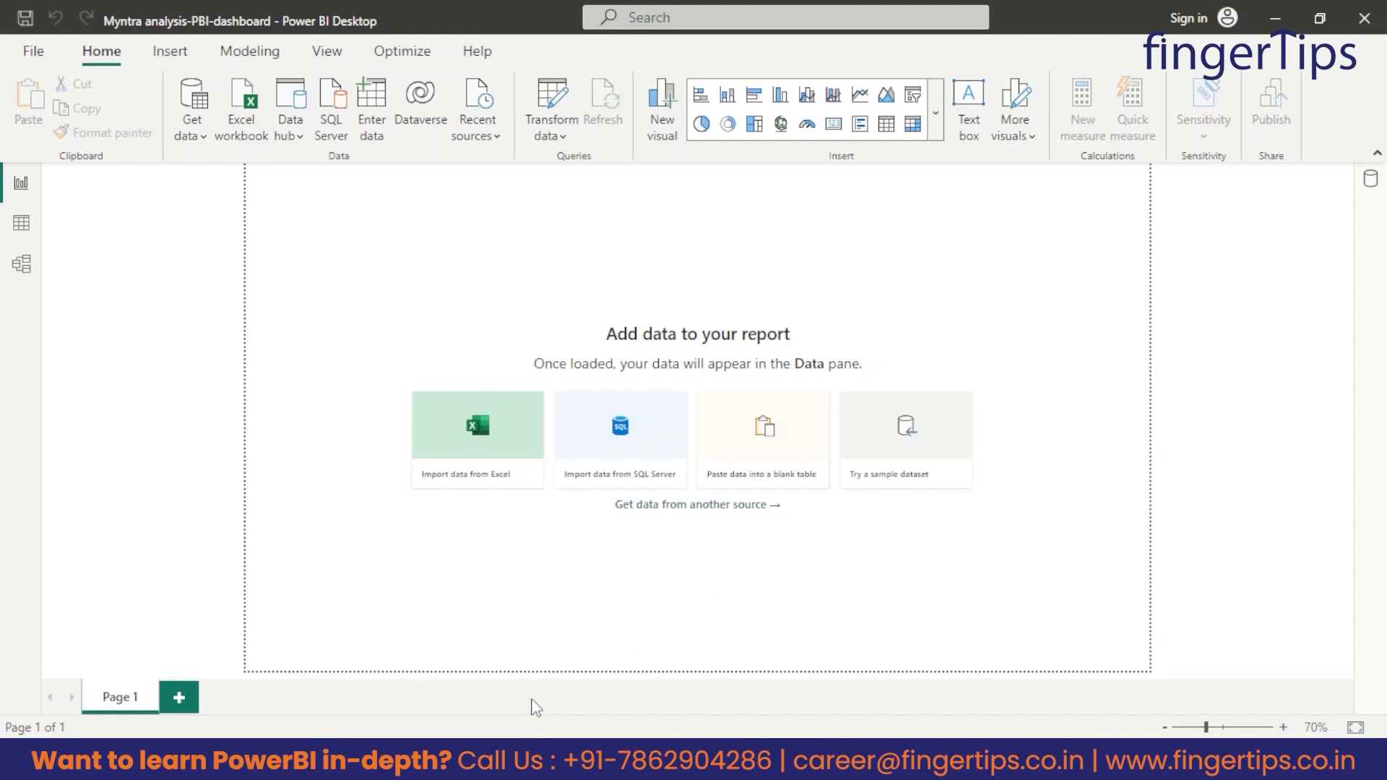
Preview the Filters, Format, Bookmarks and Selection panes and hide them again.
{"action": "left_click", "coordinate": [322, 56]}
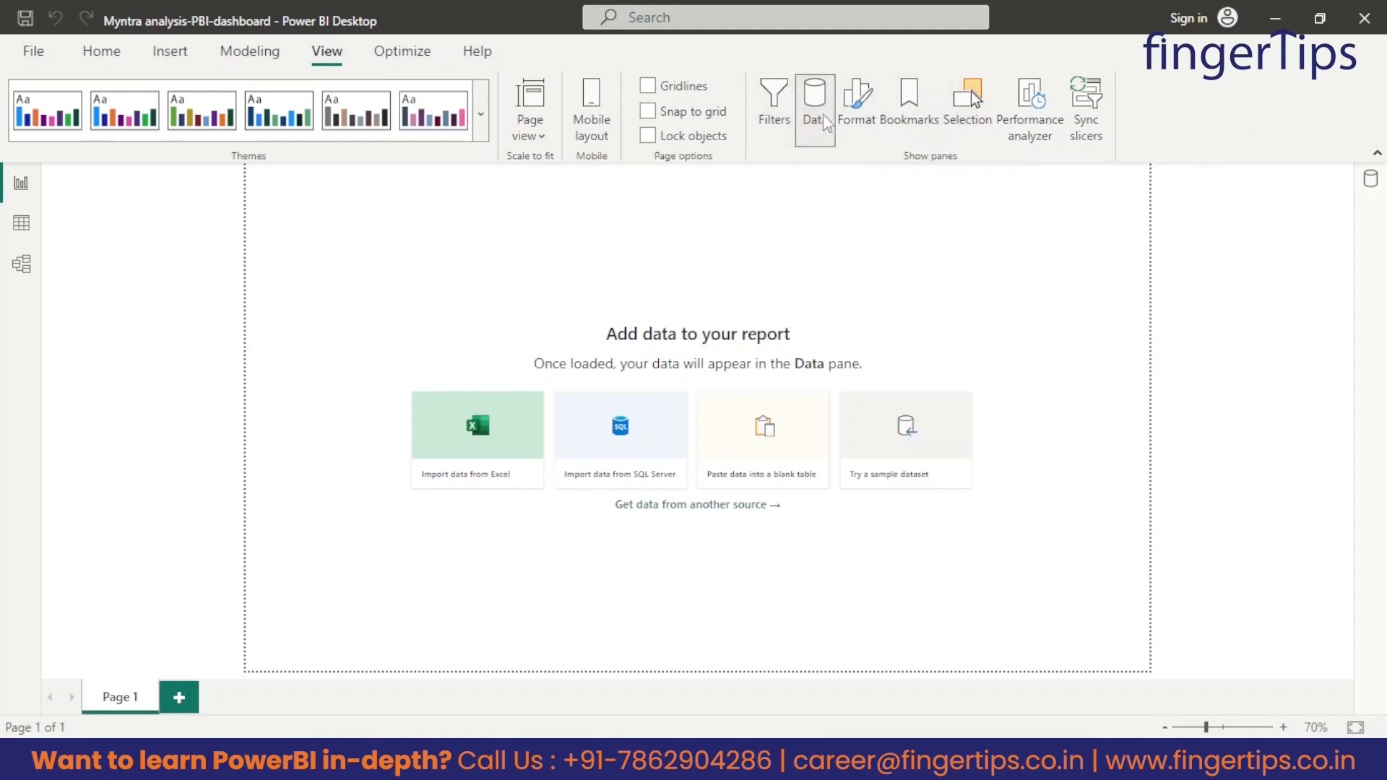
{"action": "left_click", "coordinate": [776, 105]}
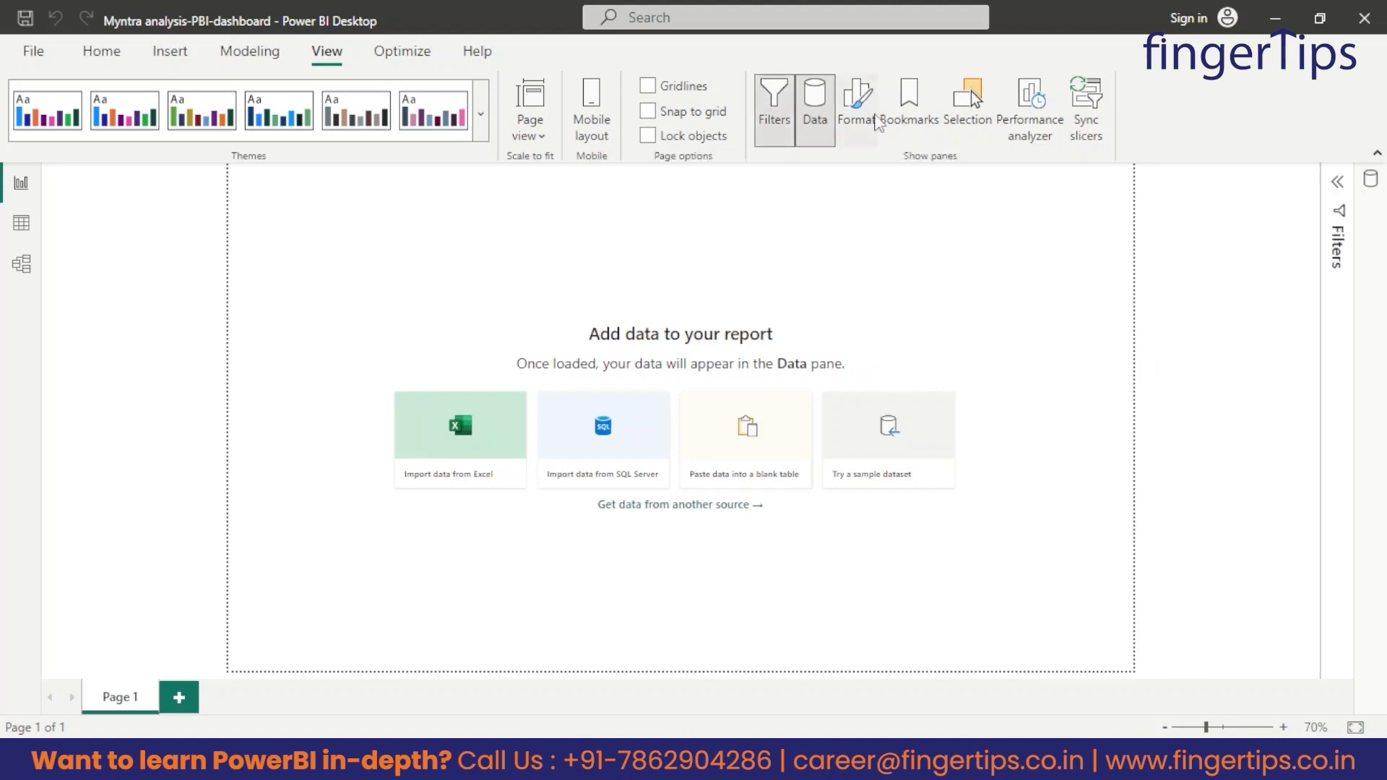
{"action": "left_click", "coordinate": [859, 119]}
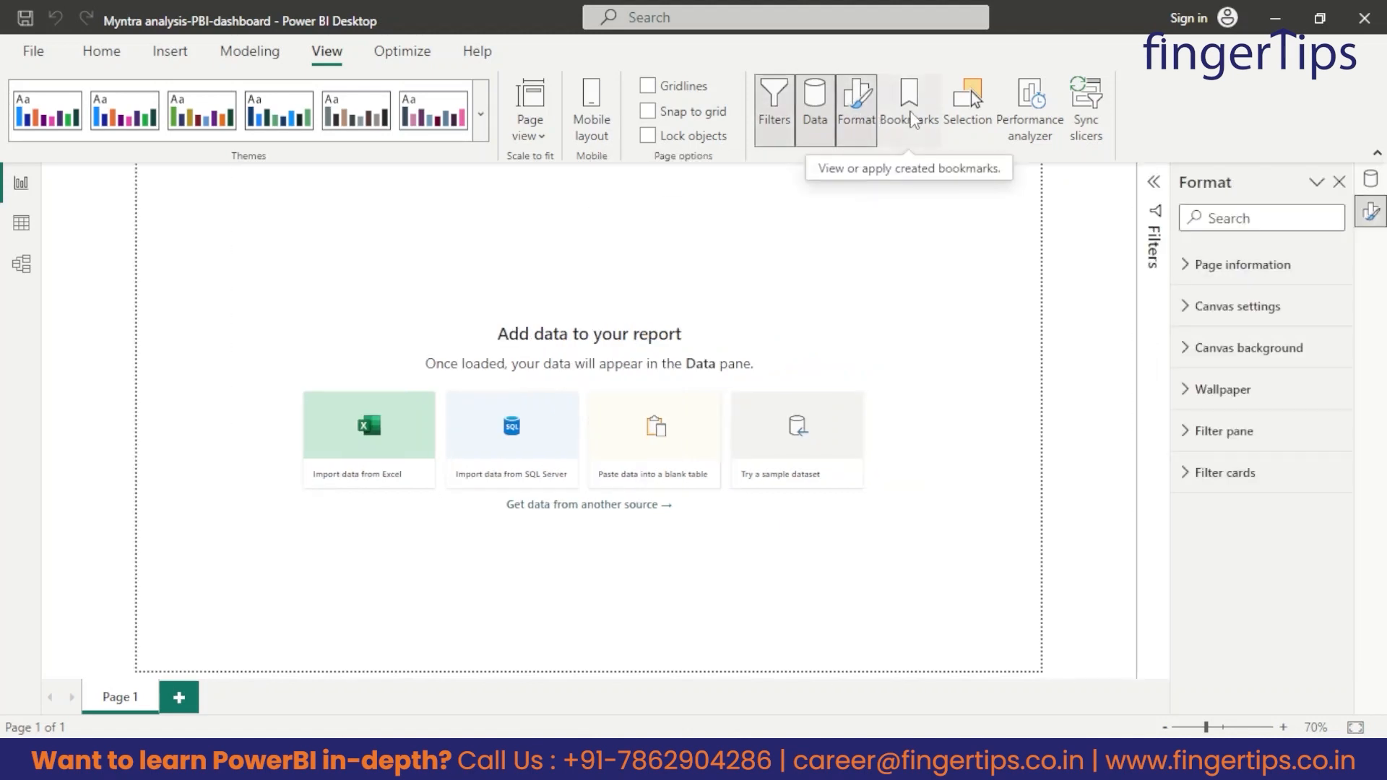
{"action": "left_click", "coordinate": [912, 115]}
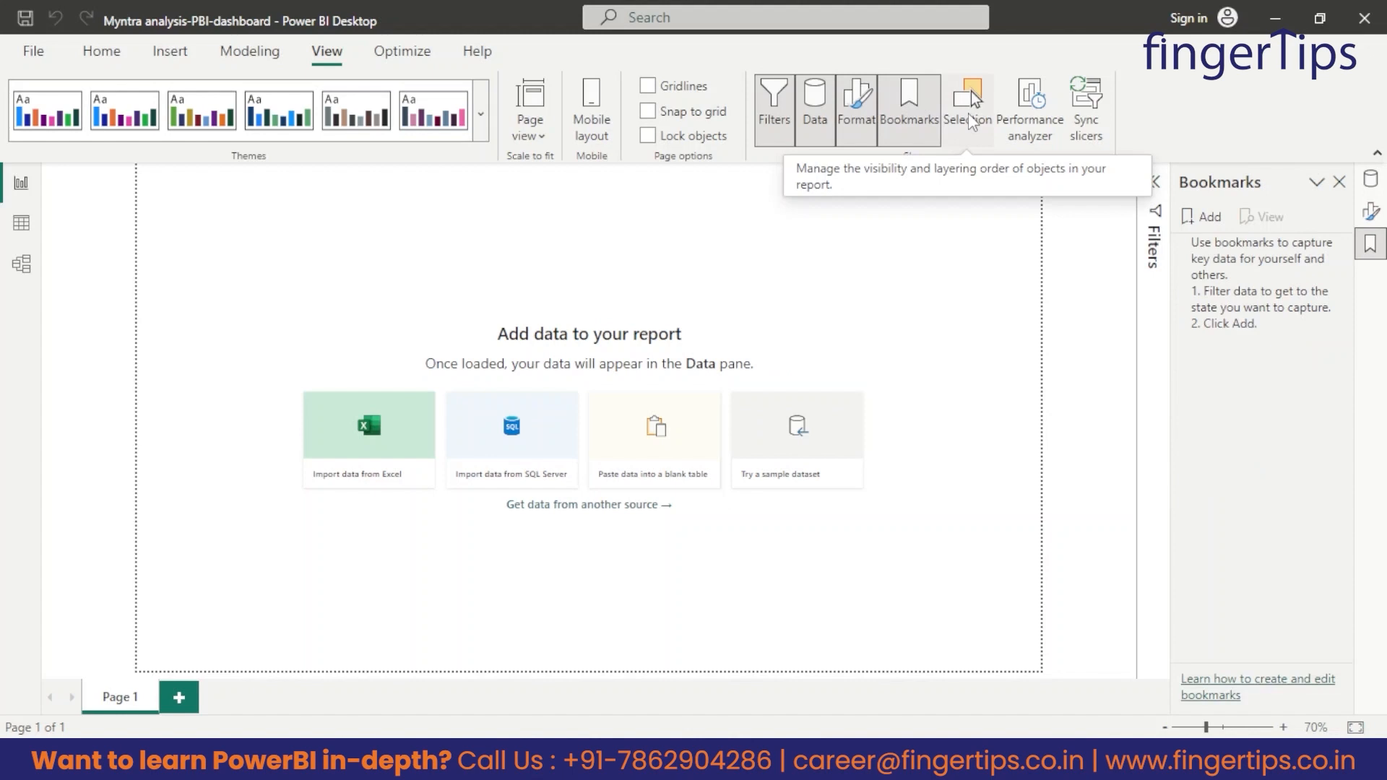
{"action": "left_click", "coordinate": [949, 130]}
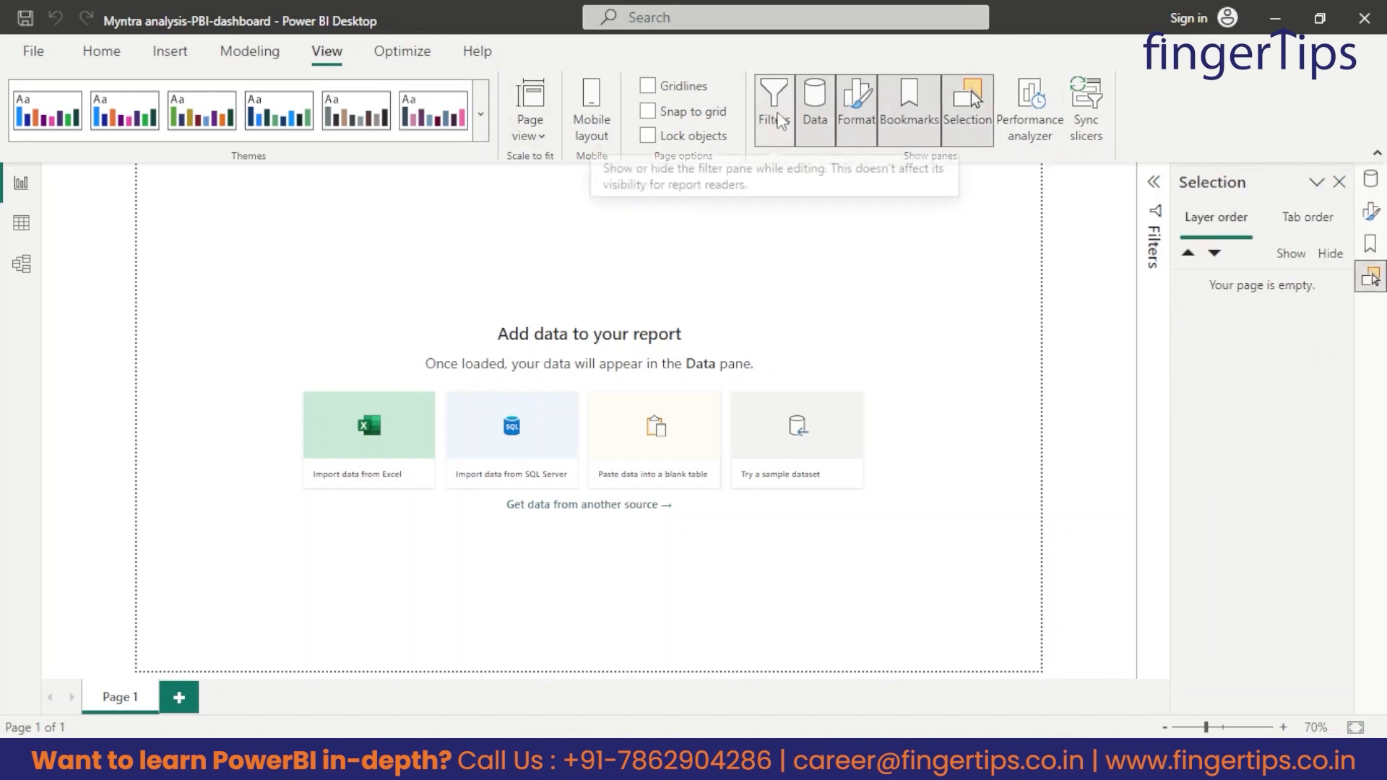
{"action": "left_click", "coordinate": [783, 120]}
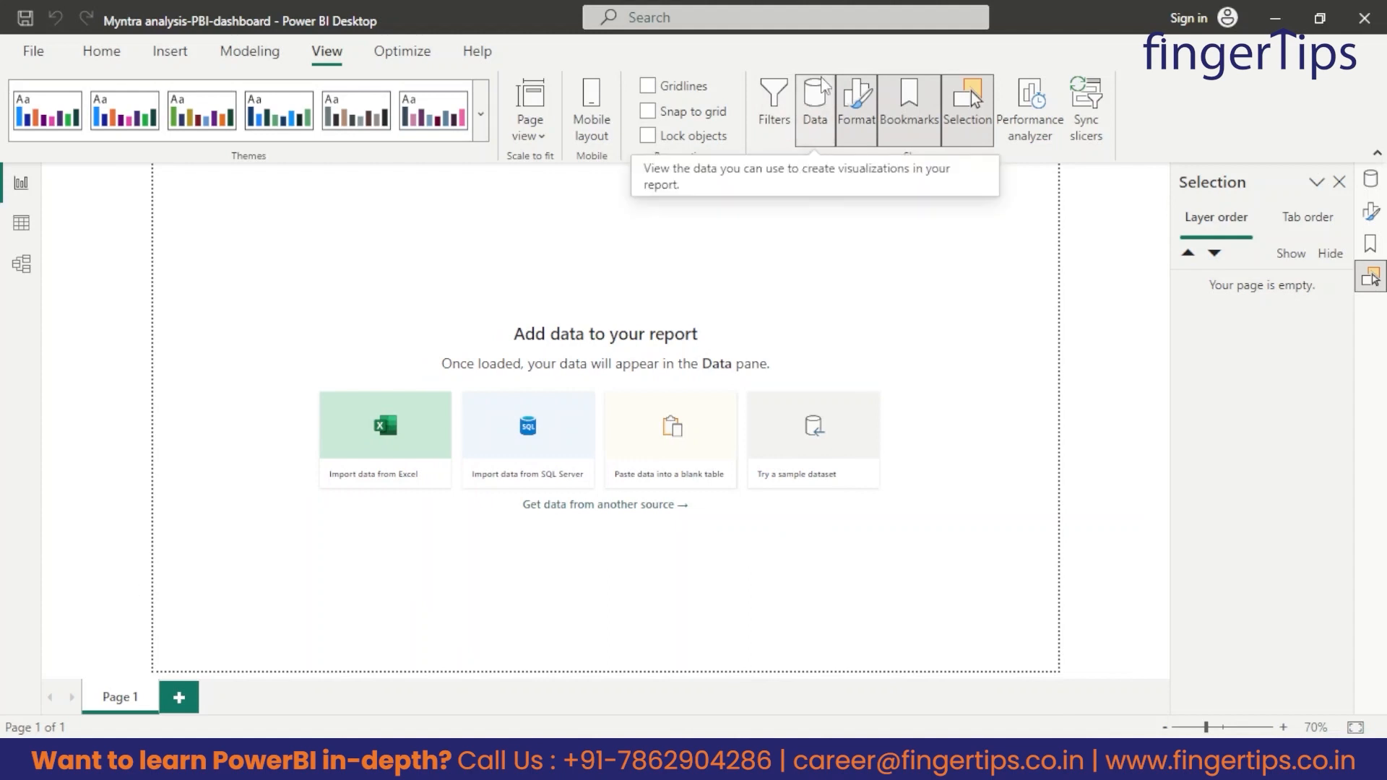
{"action": "left_click", "coordinate": [856, 116]}
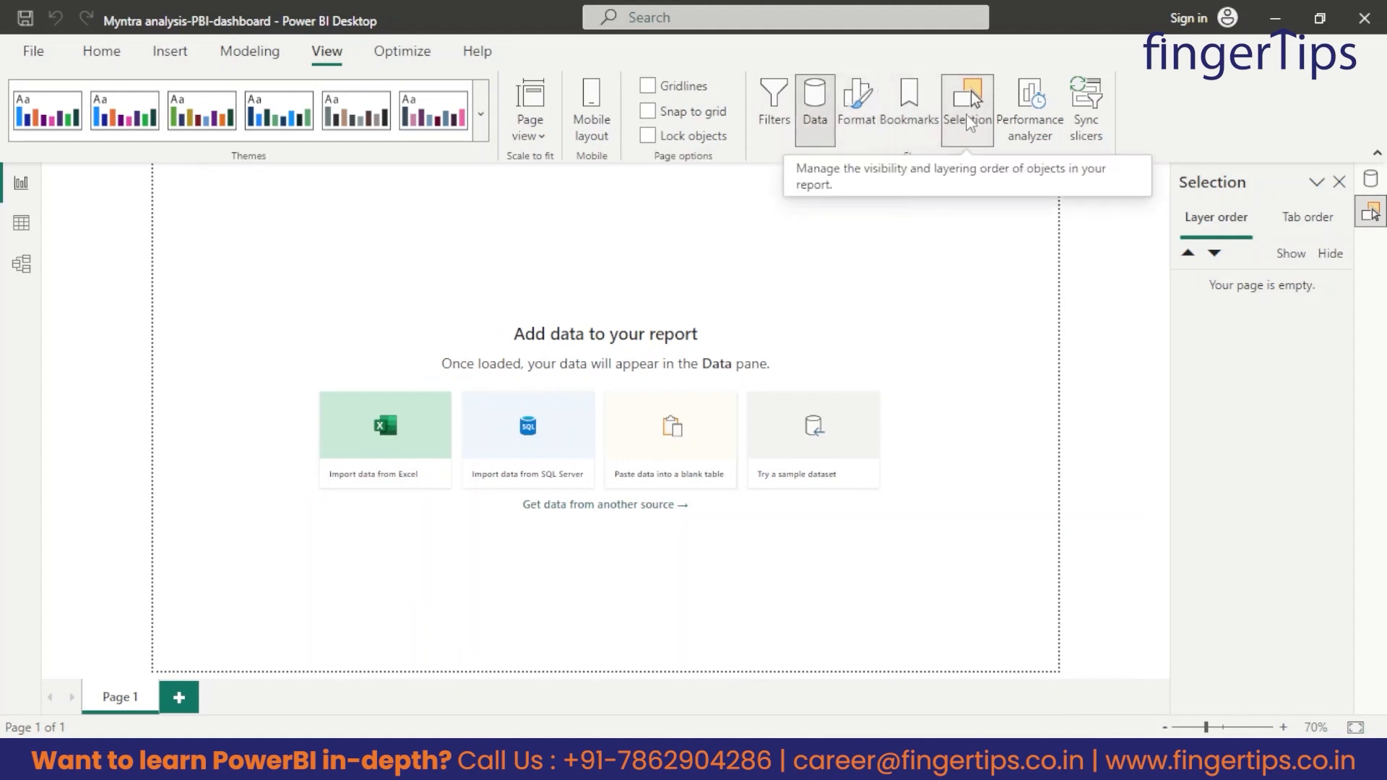
{"action": "left_click", "coordinate": [968, 115]}
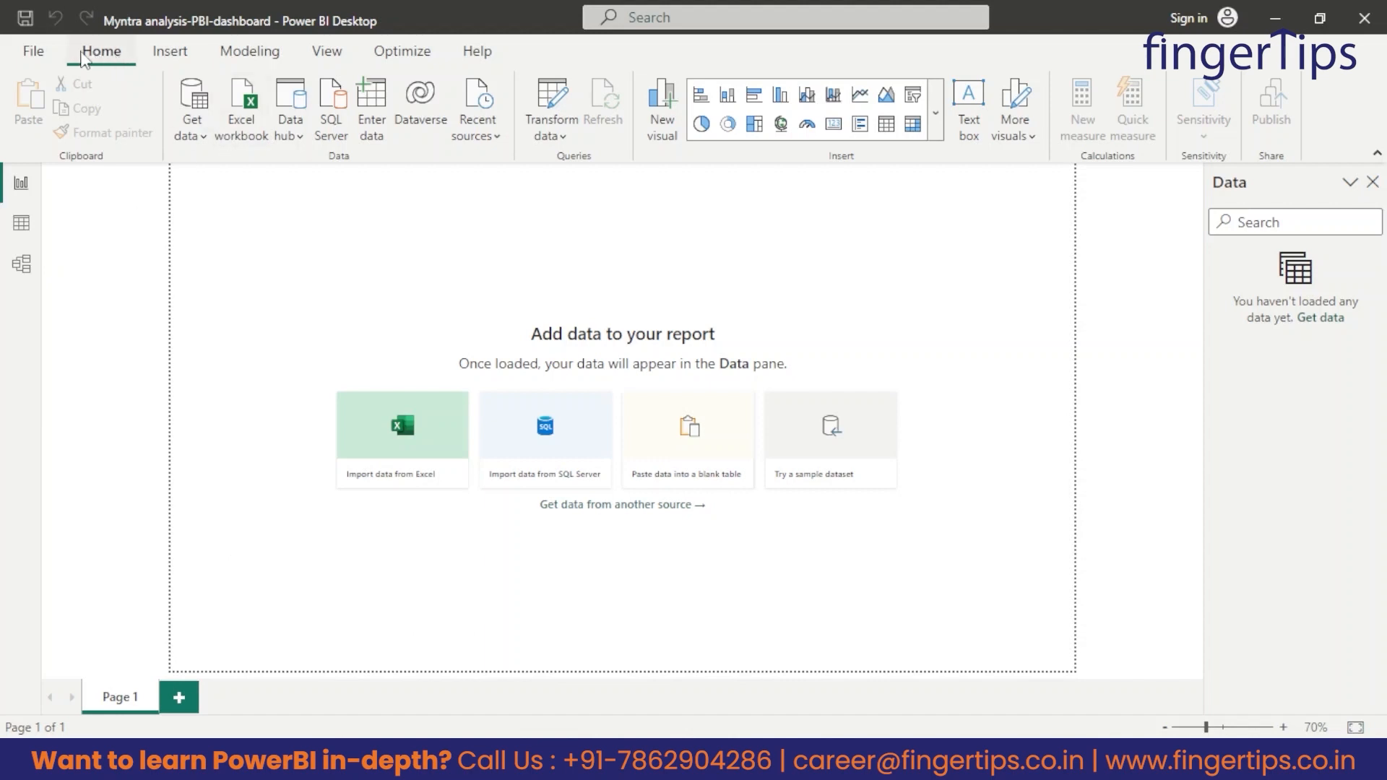
Browse the full list of data sources and connect to the Excel workbook Myntra dataset in the PBI-Myntra folder.
{"action": "left_click", "coordinate": [198, 134]}
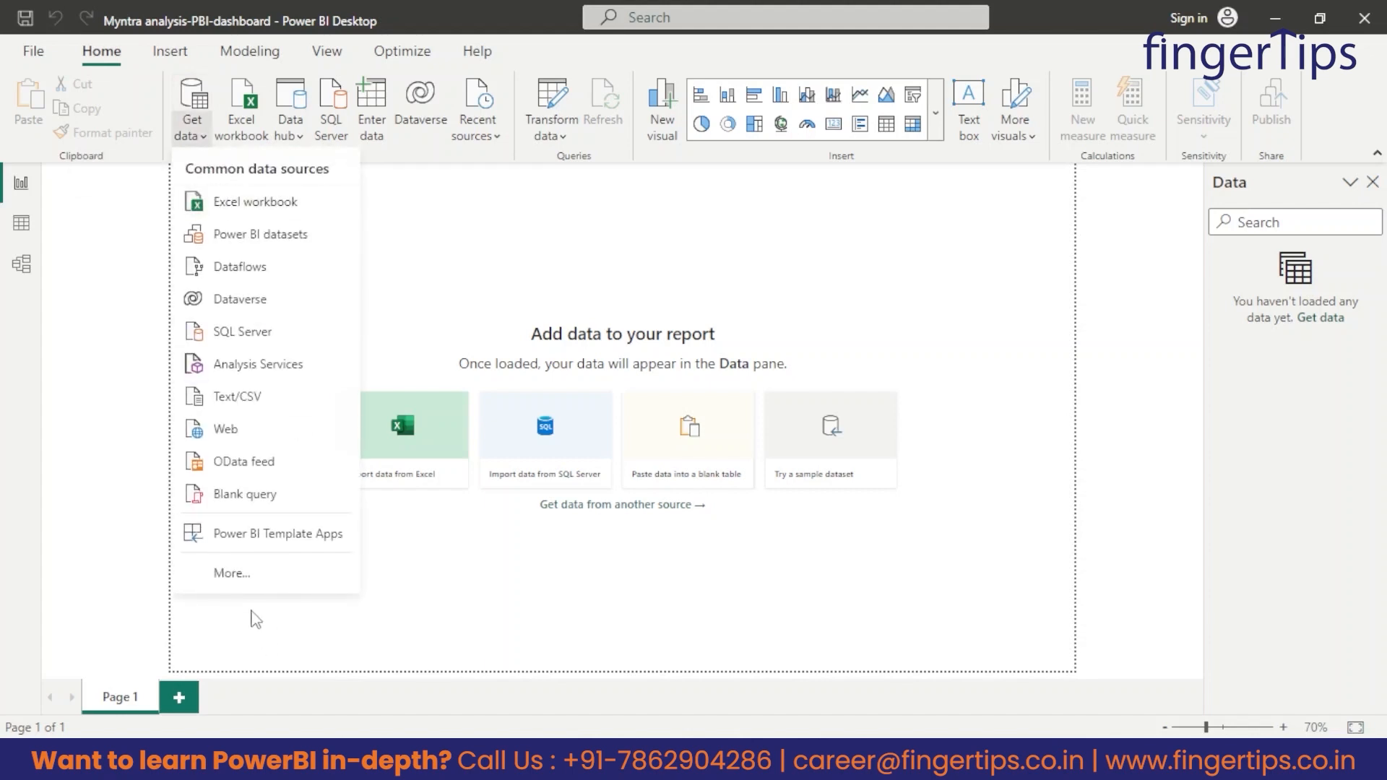
{"action": "left_click", "coordinate": [233, 574]}
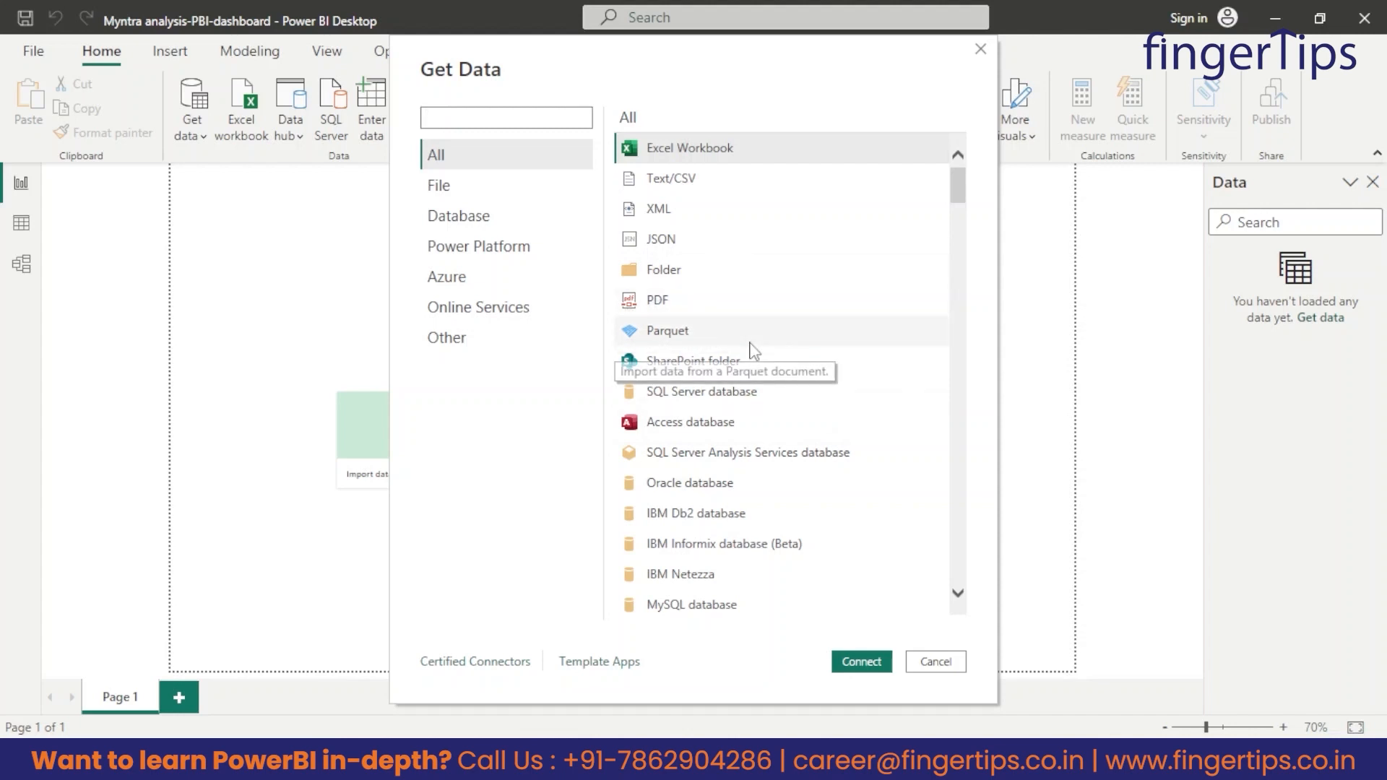
{"action": "scroll", "coordinate": [741, 350], "scroll_direction": "down", "scroll_amount": 3}
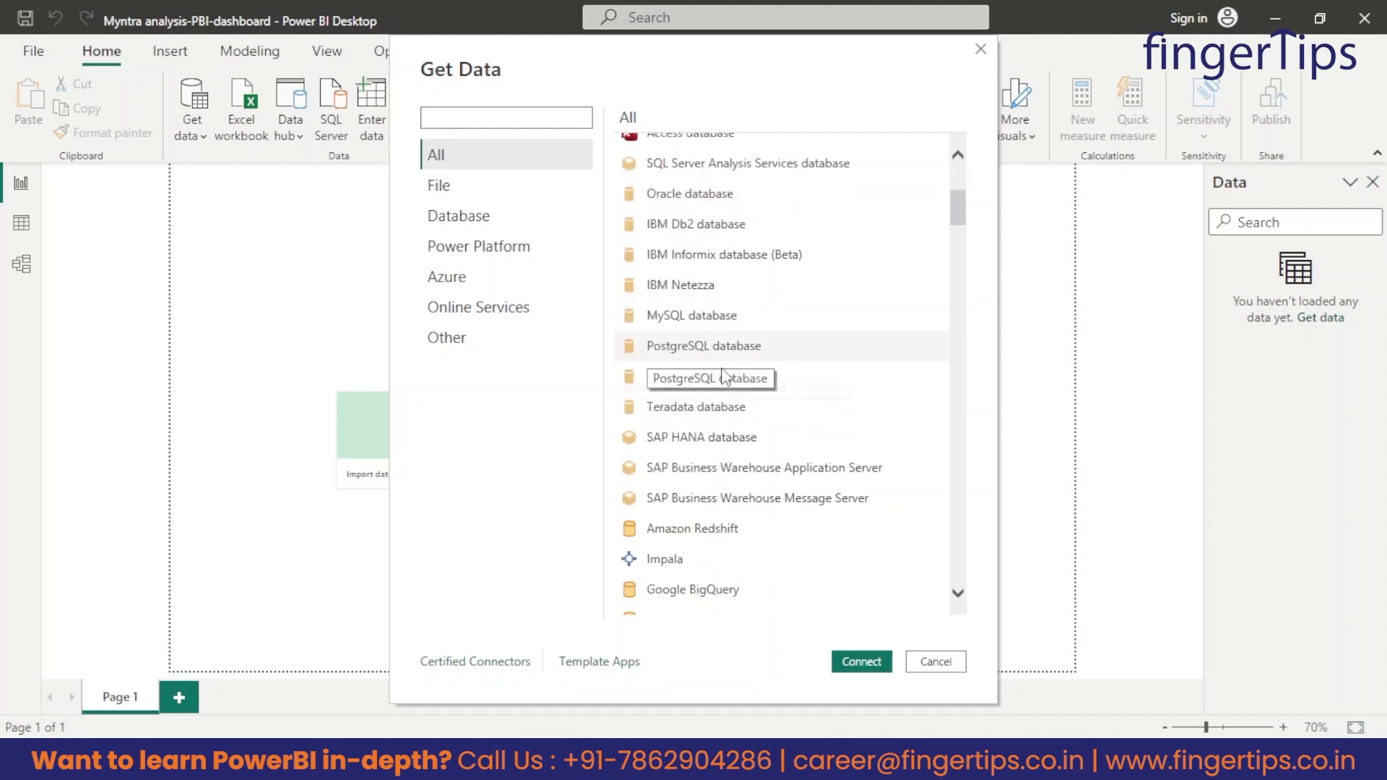
{"action": "scroll", "coordinate": [723, 375], "scroll_direction": "up", "scroll_amount": 3}
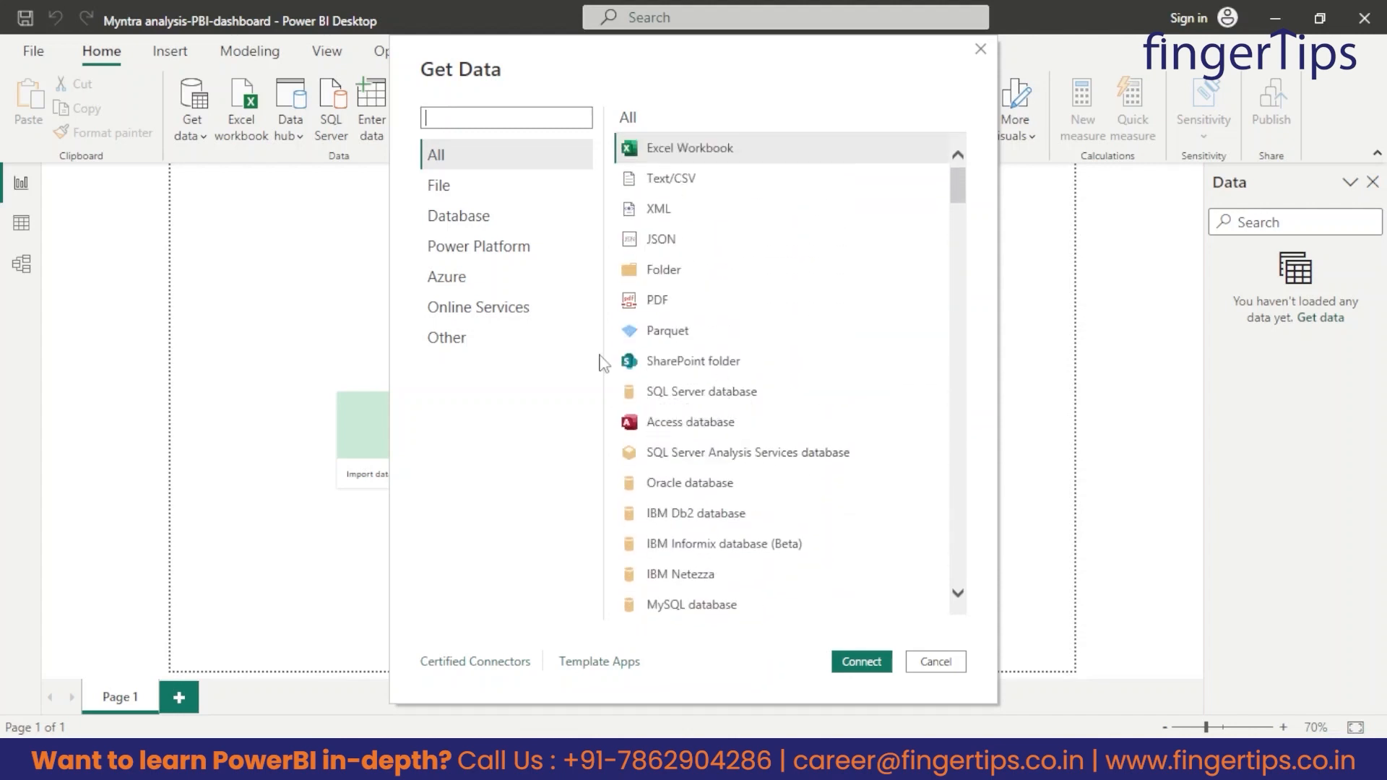
{"action": "left_click", "coordinate": [700, 153]}
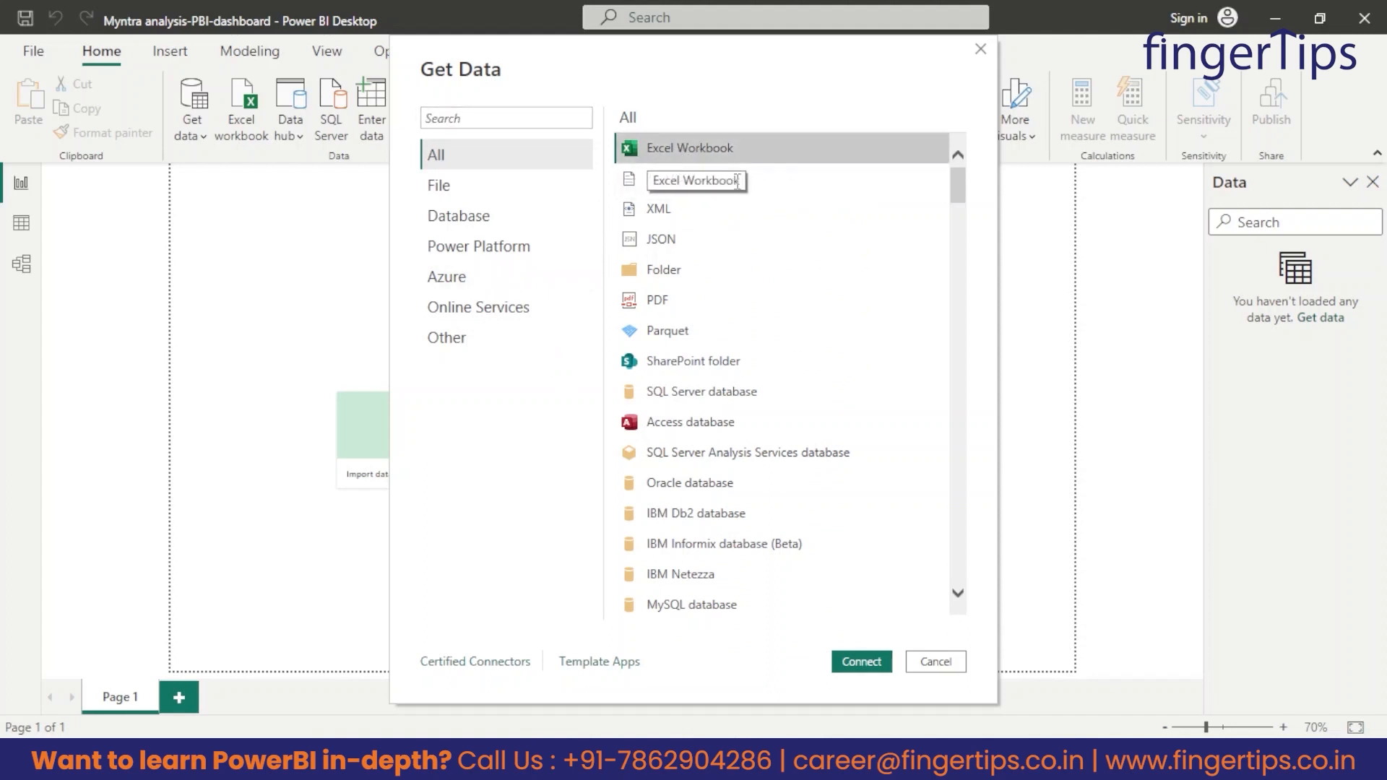
{"action": "left_click", "coordinate": [866, 661]}
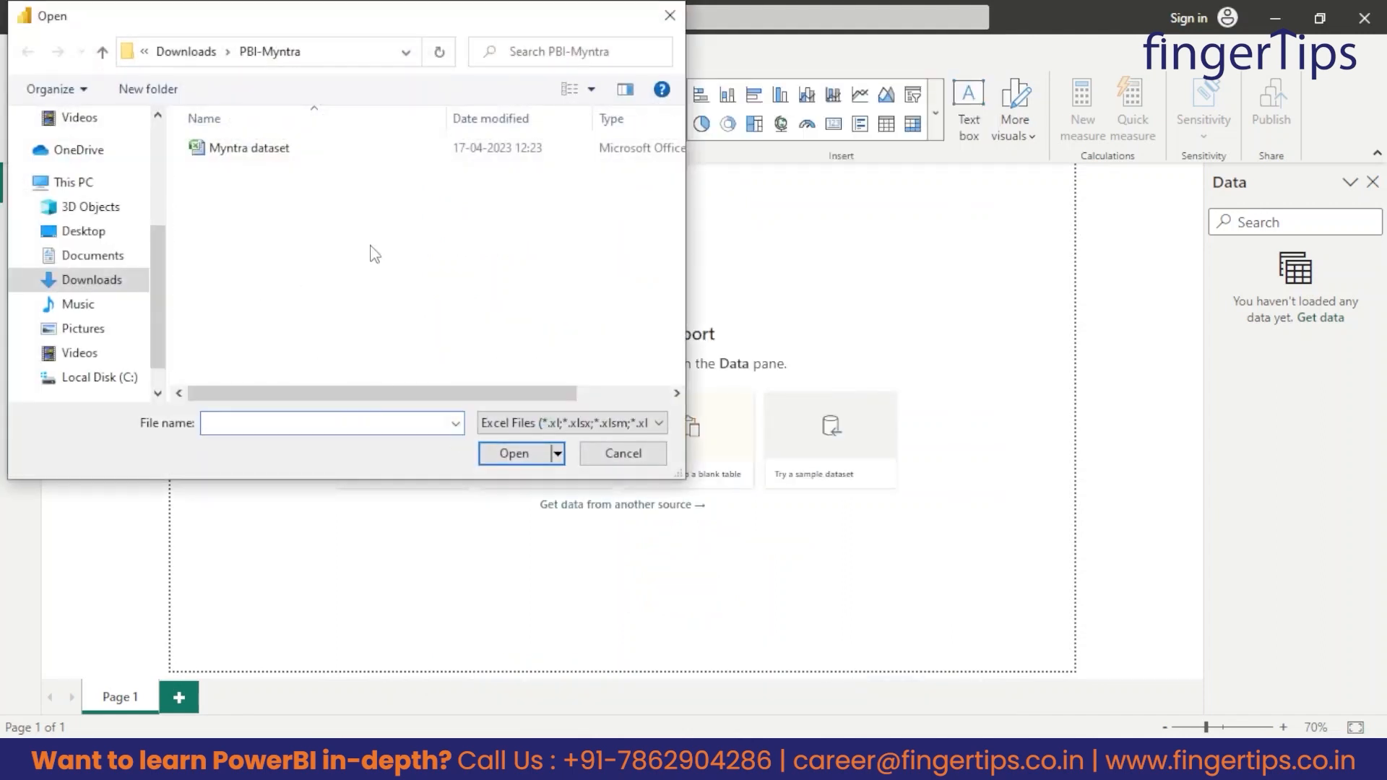
{"action": "left_click", "coordinate": [228, 154]}
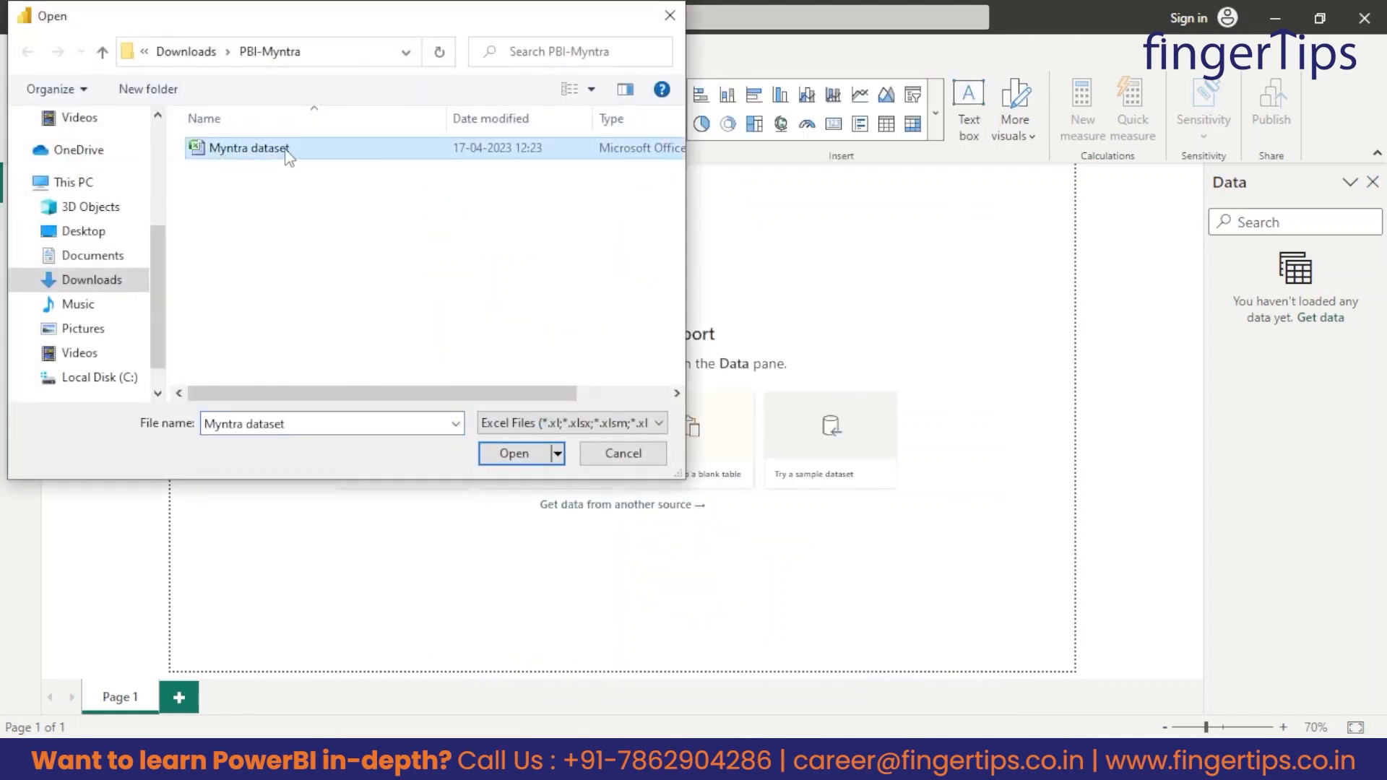
{"action": "left_click", "coordinate": [514, 453]}
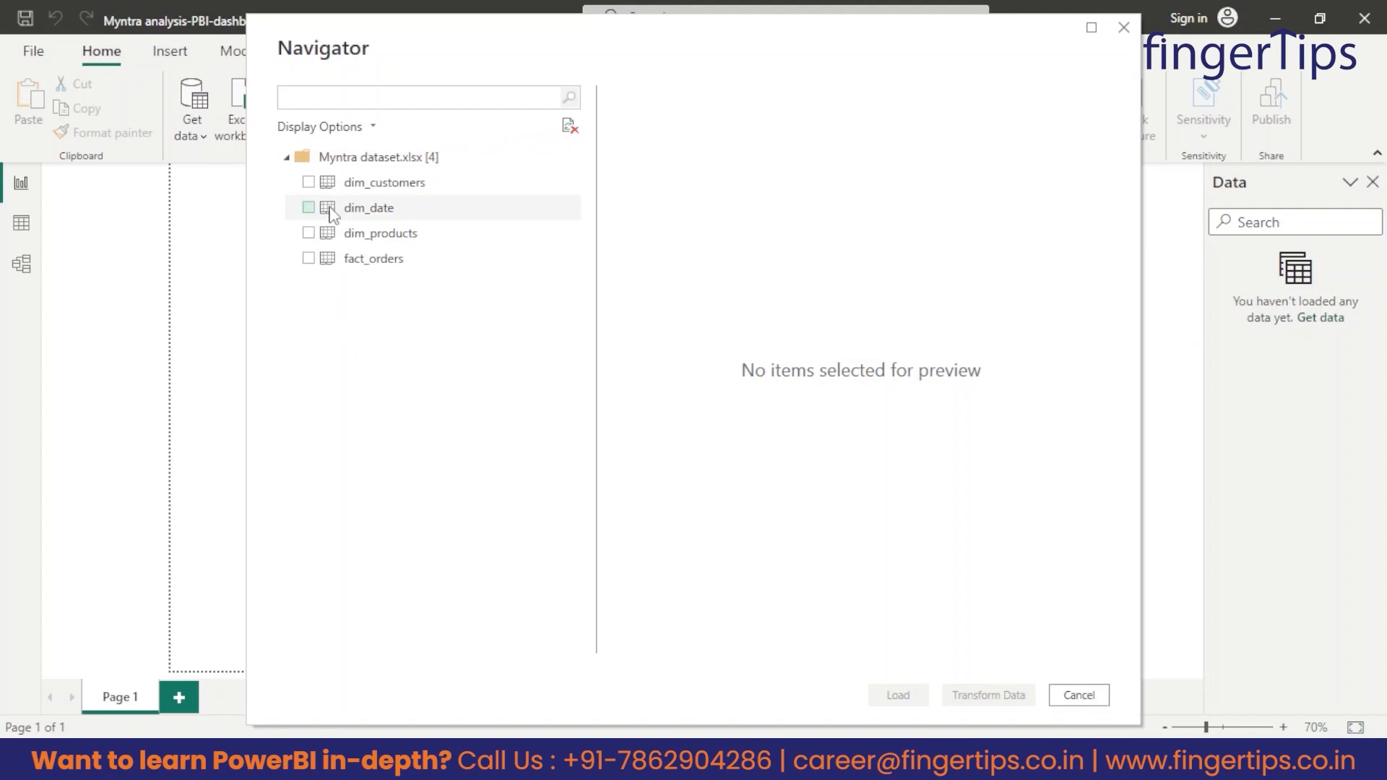
Select the dim_customers, dim_products and fact_orders tables and open them in Power Query Editor for transformation.
{"action": "left_click", "coordinate": [309, 184]}
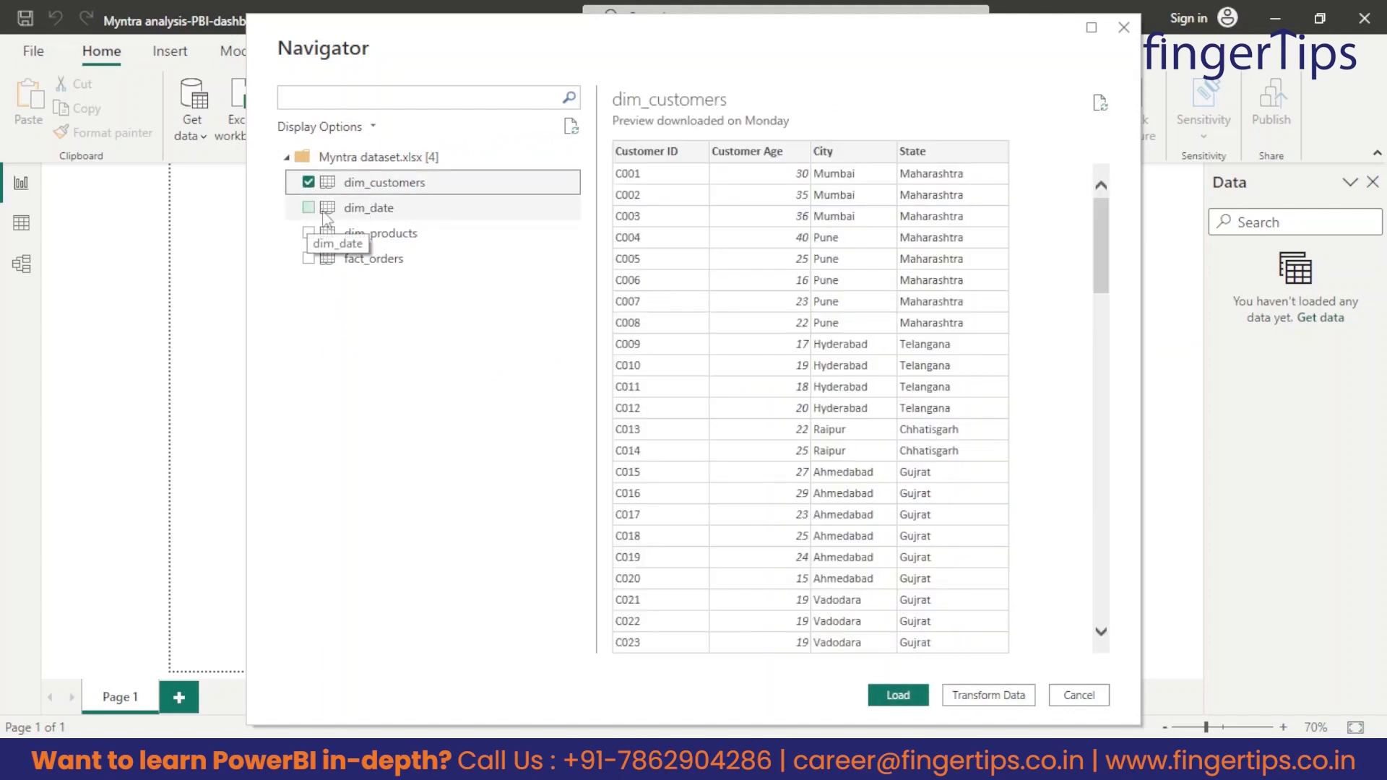
{"action": "left_click", "coordinate": [308, 233]}
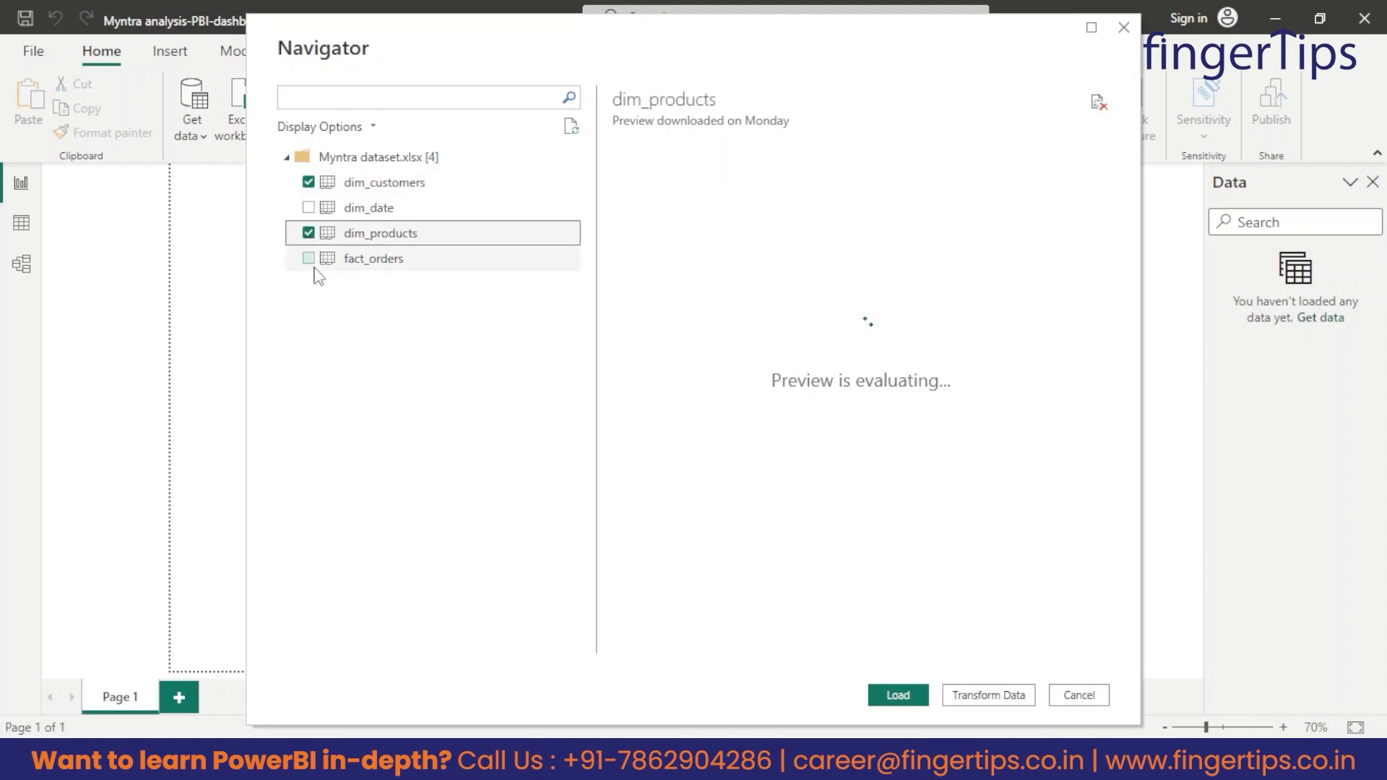
{"action": "left_click", "coordinate": [307, 260]}
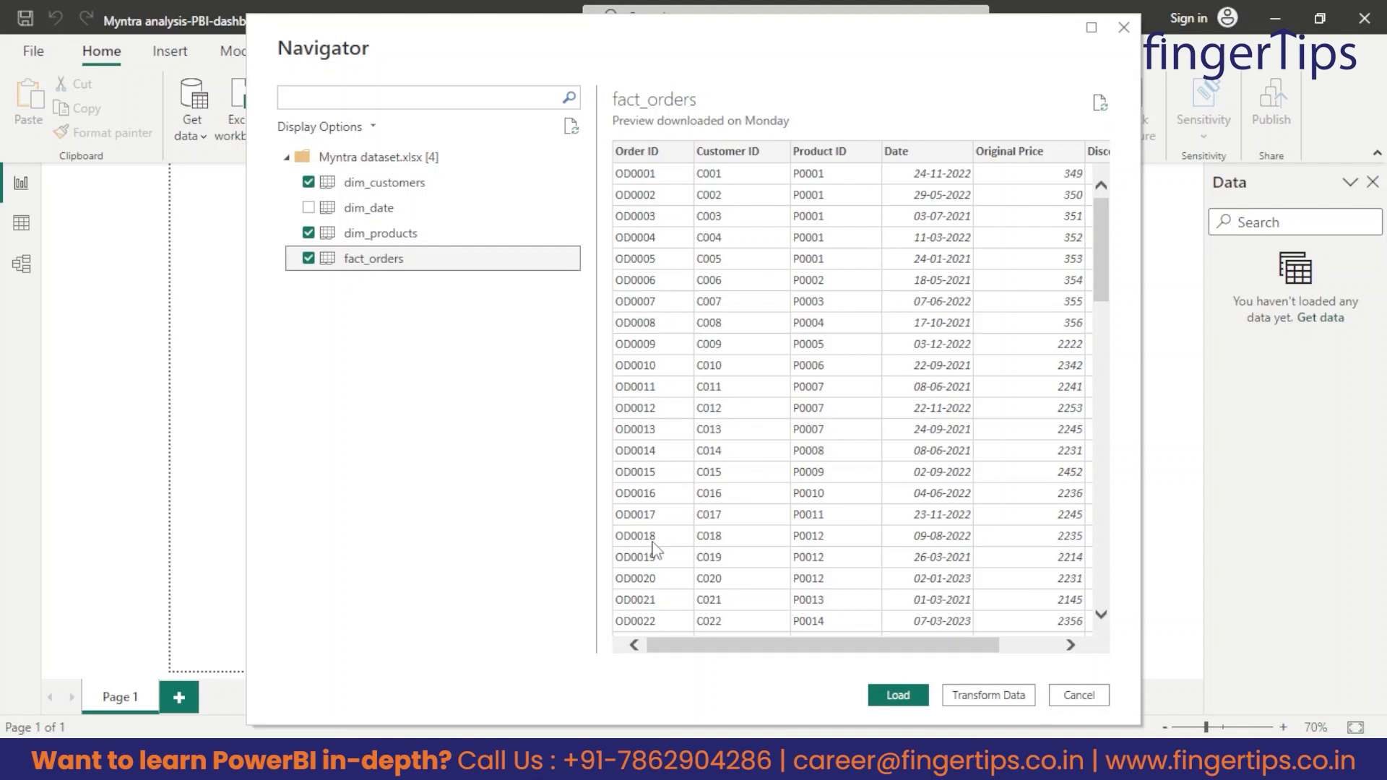
{"action": "left_click", "coordinate": [1010, 696]}
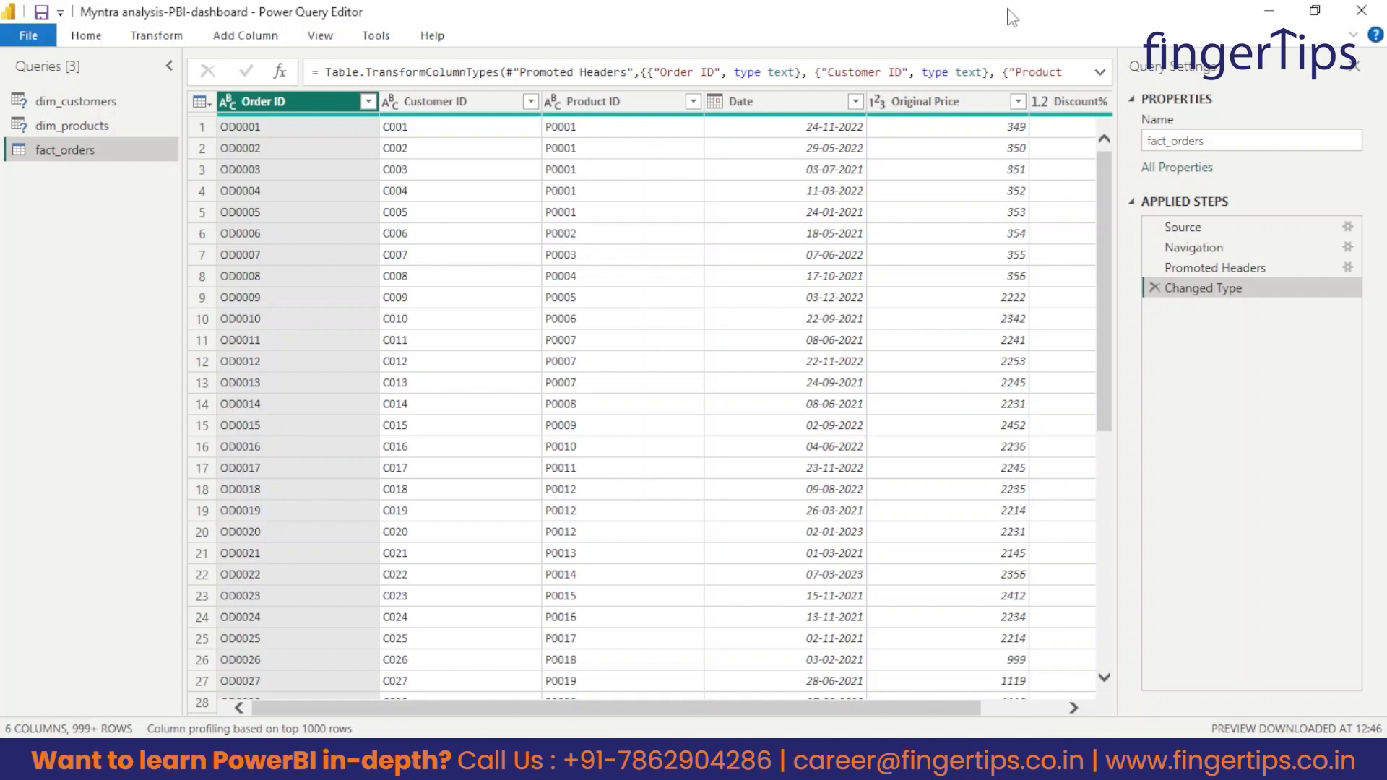
Check the data types of the Customer ID, Customer Age and City columns in the dim_customers query.
{"action": "mouse_move", "coordinate": [878, 125]}
{"action": "left_click", "coordinate": [124, 102]}
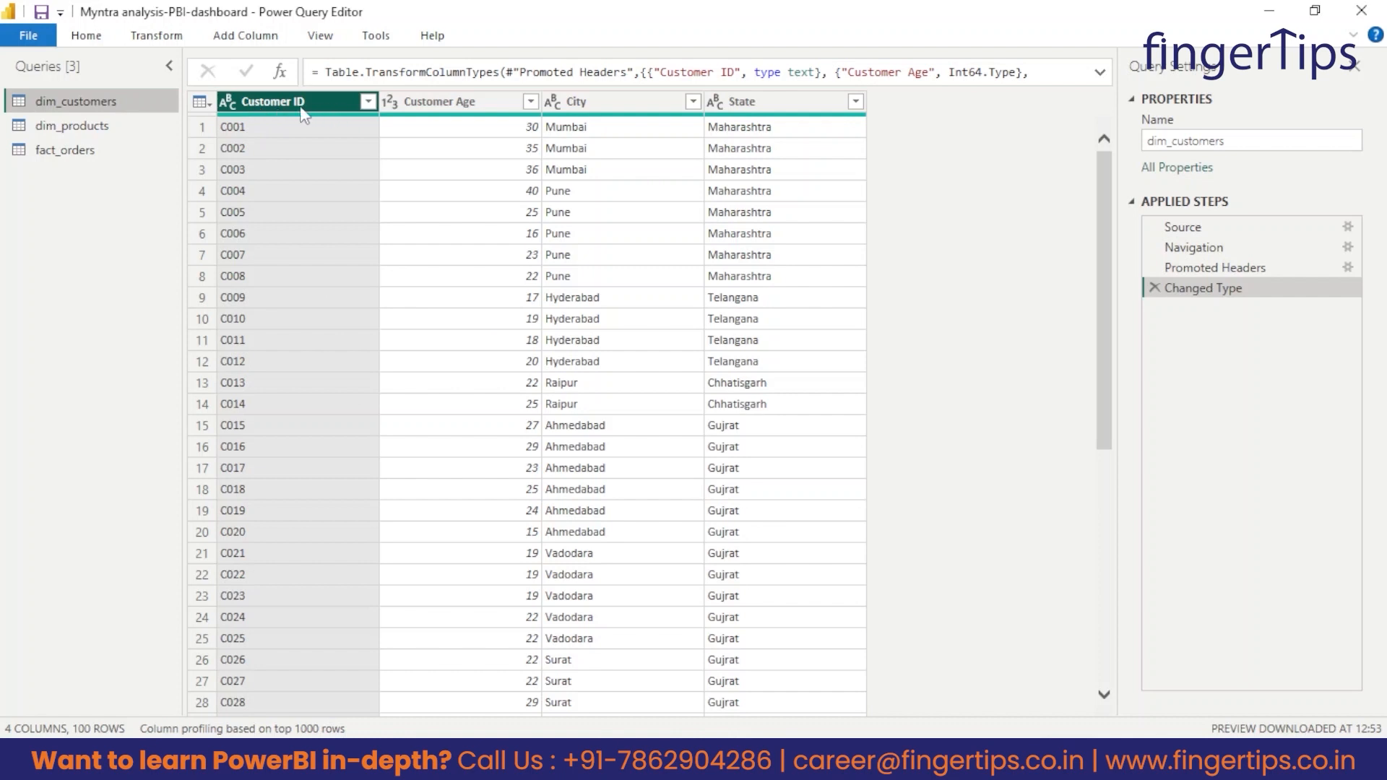
{"action": "left_click", "coordinate": [231, 106]}
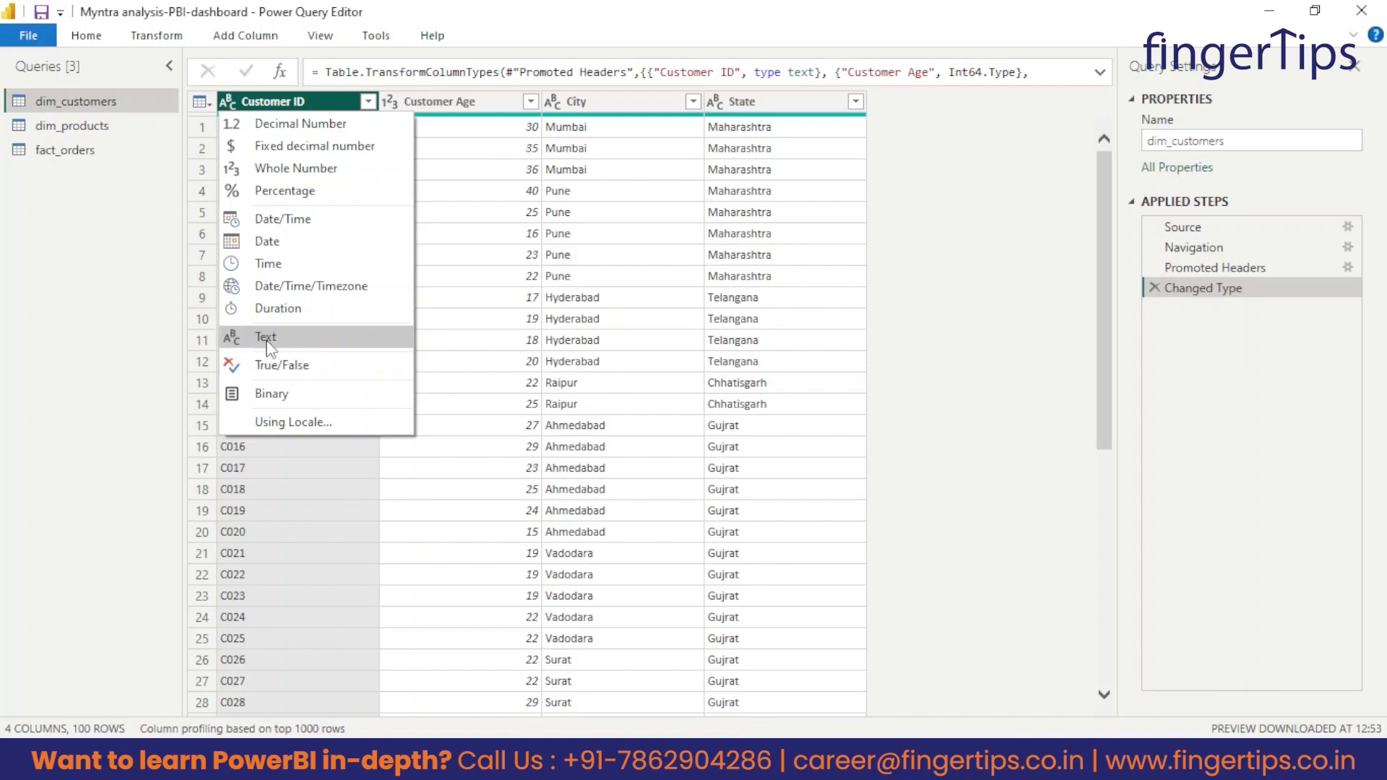
{"action": "left_click", "coordinate": [149, 357]}
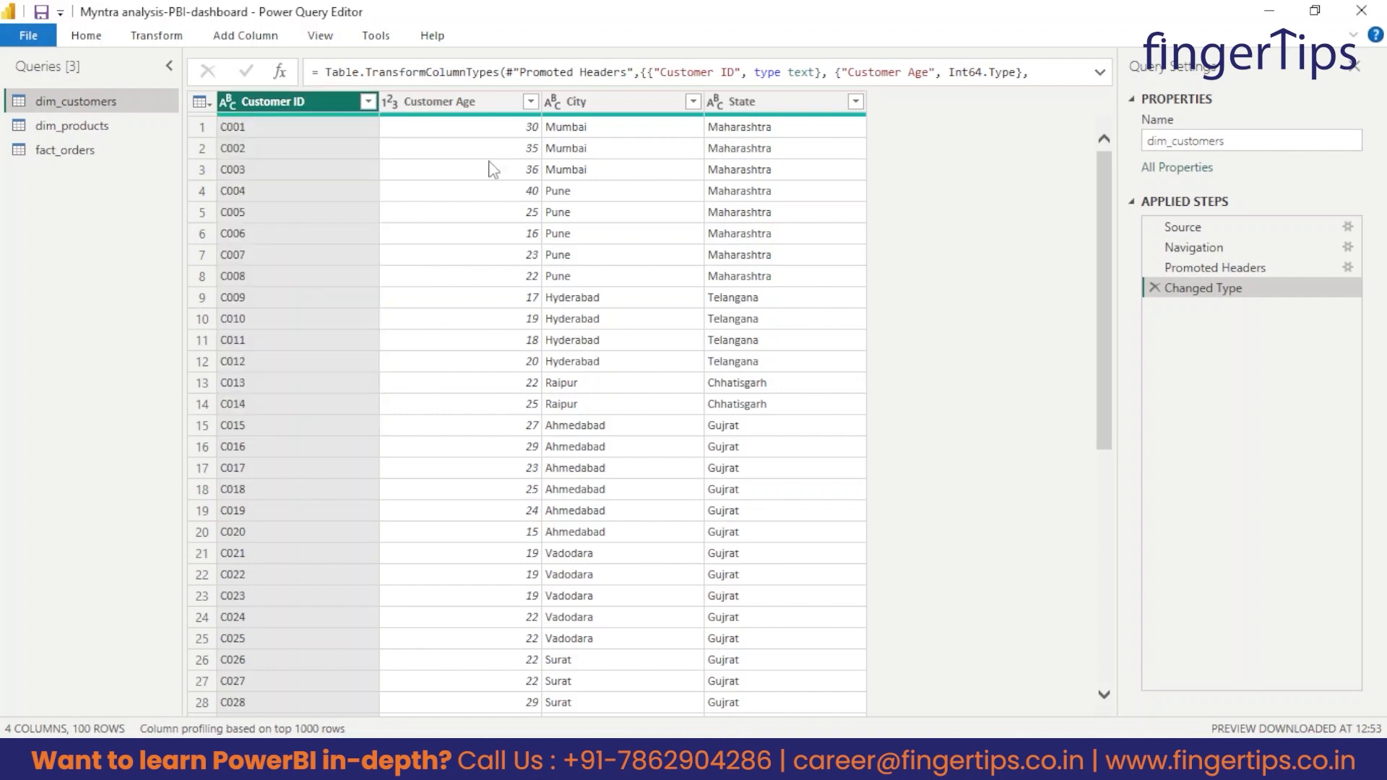
{"action": "left_click", "coordinate": [392, 104]}
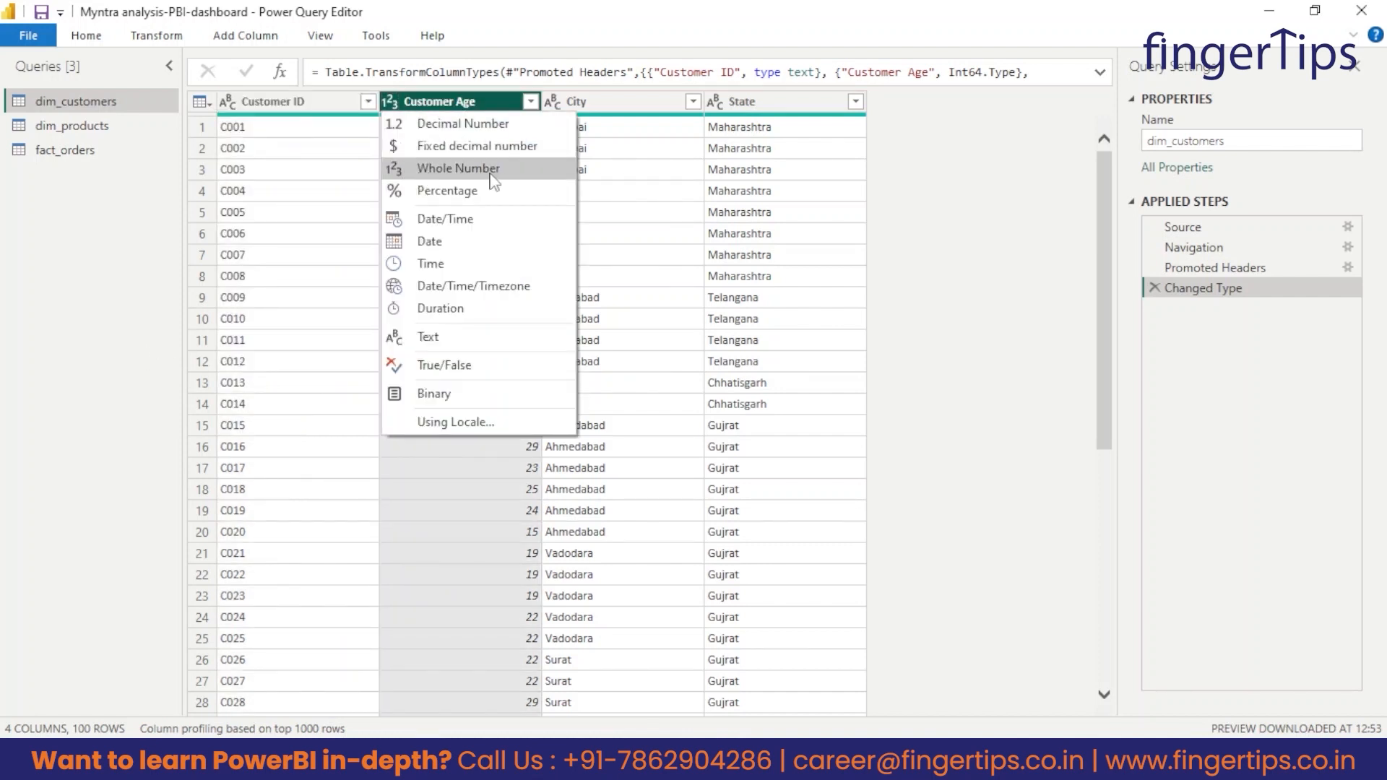
{"action": "left_click", "coordinate": [627, 108]}
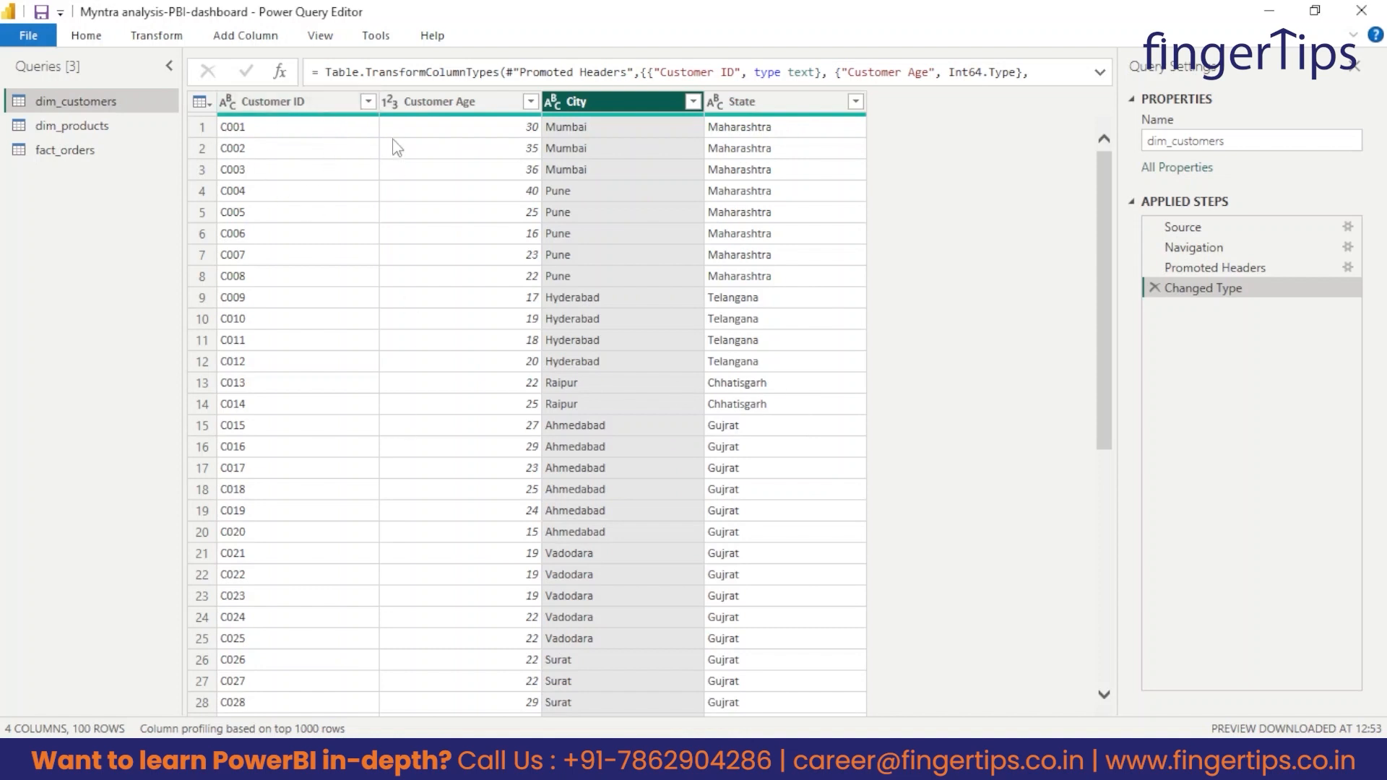
Examine the Customer ID filter values and look through all rows of the dim_customers query.
{"action": "left_click", "coordinate": [368, 101]}
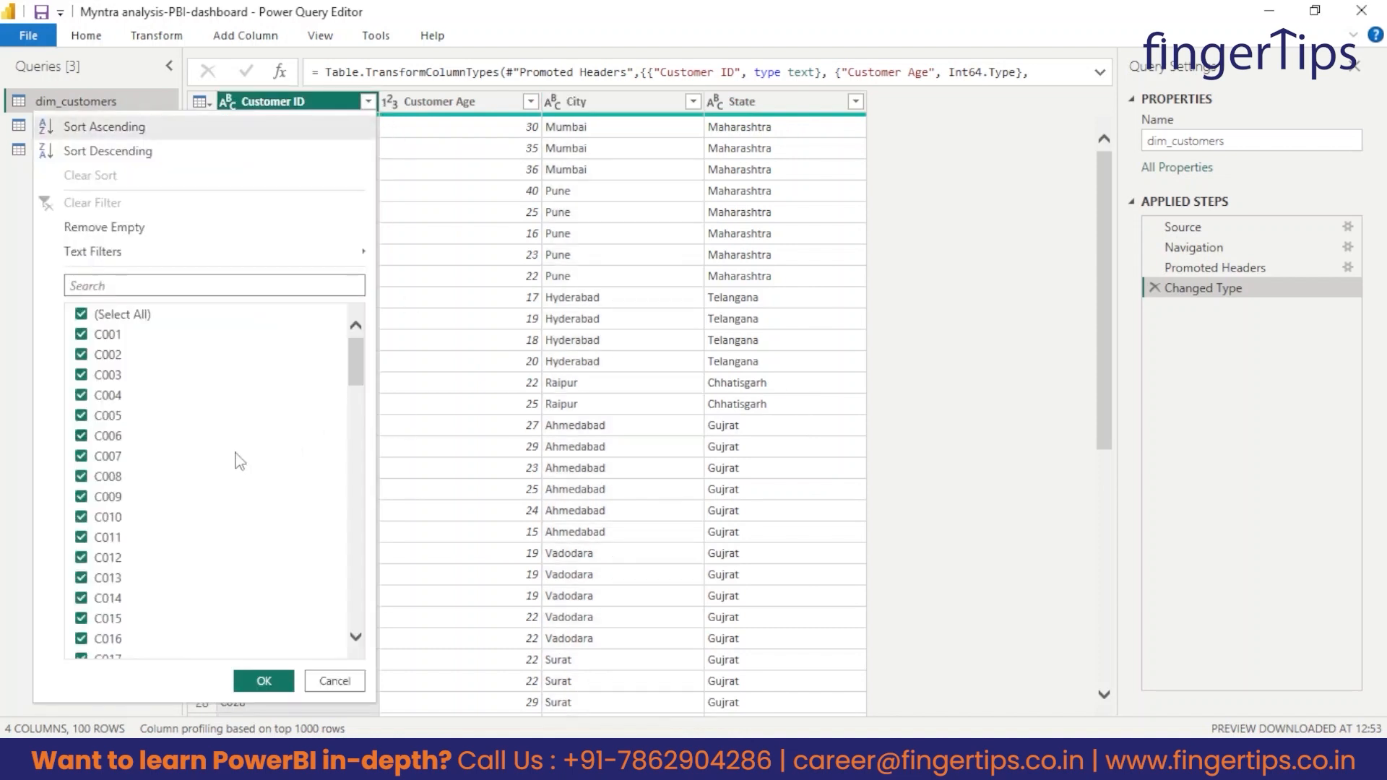
{"action": "scroll", "coordinate": [149, 465], "scroll_direction": "down", "scroll_amount": 12}
{"action": "left_click_drag", "start_coordinate": [359, 477], "coordinate": [372, 279]}
{"action": "left_click", "coordinate": [905, 317]}
{"action": "left_click_drag", "start_coordinate": [1111, 246], "coordinate": [1025, 721]}
{"action": "scroll", "coordinate": [681, 491], "scroll_direction": "up", "scroll_amount": 15}
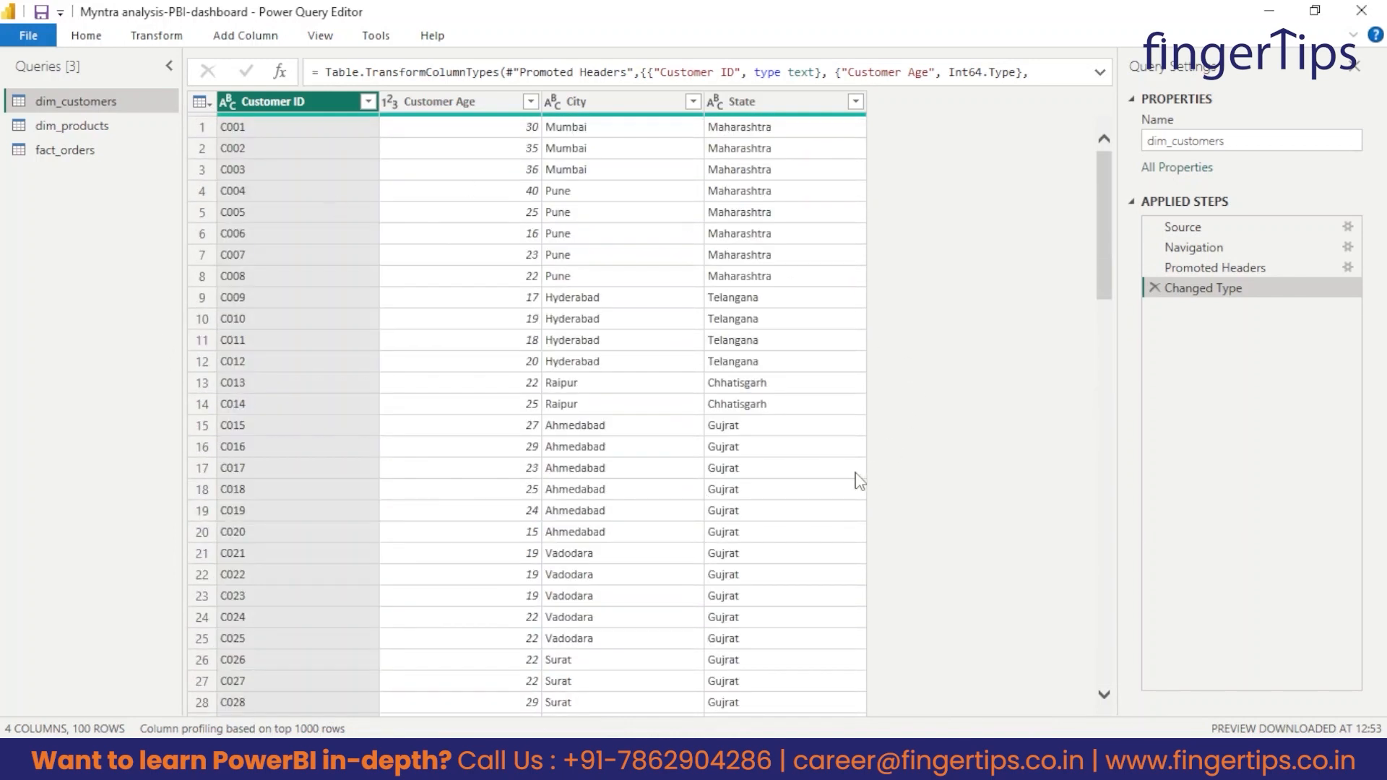
Open the dim_products query and look through its rows, including the Size column.
{"action": "left_click", "coordinate": [93, 128]}
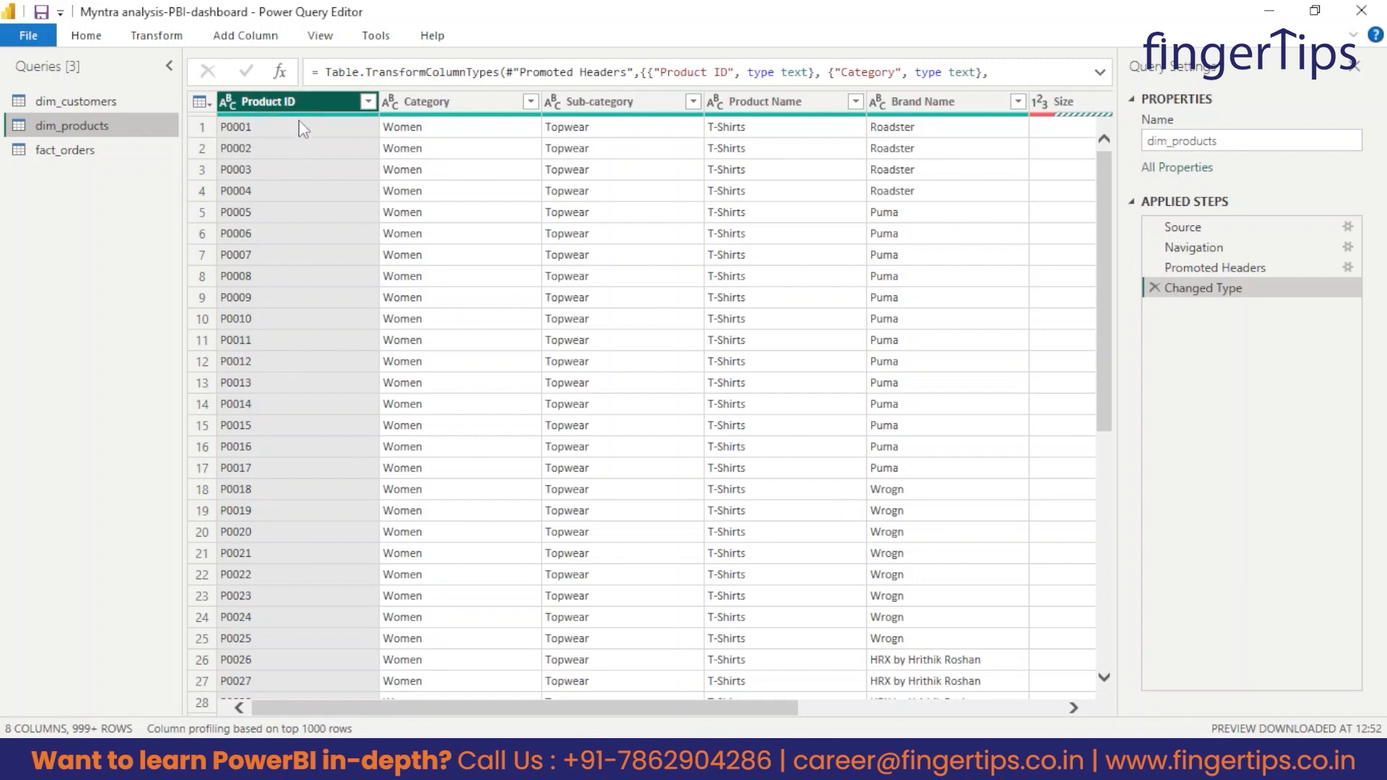
{"action": "left_click_drag", "start_coordinate": [1106, 247], "coordinate": [1027, 711]}
{"action": "scroll", "coordinate": [1023, 316], "scroll_direction": "down", "scroll_amount": 1}
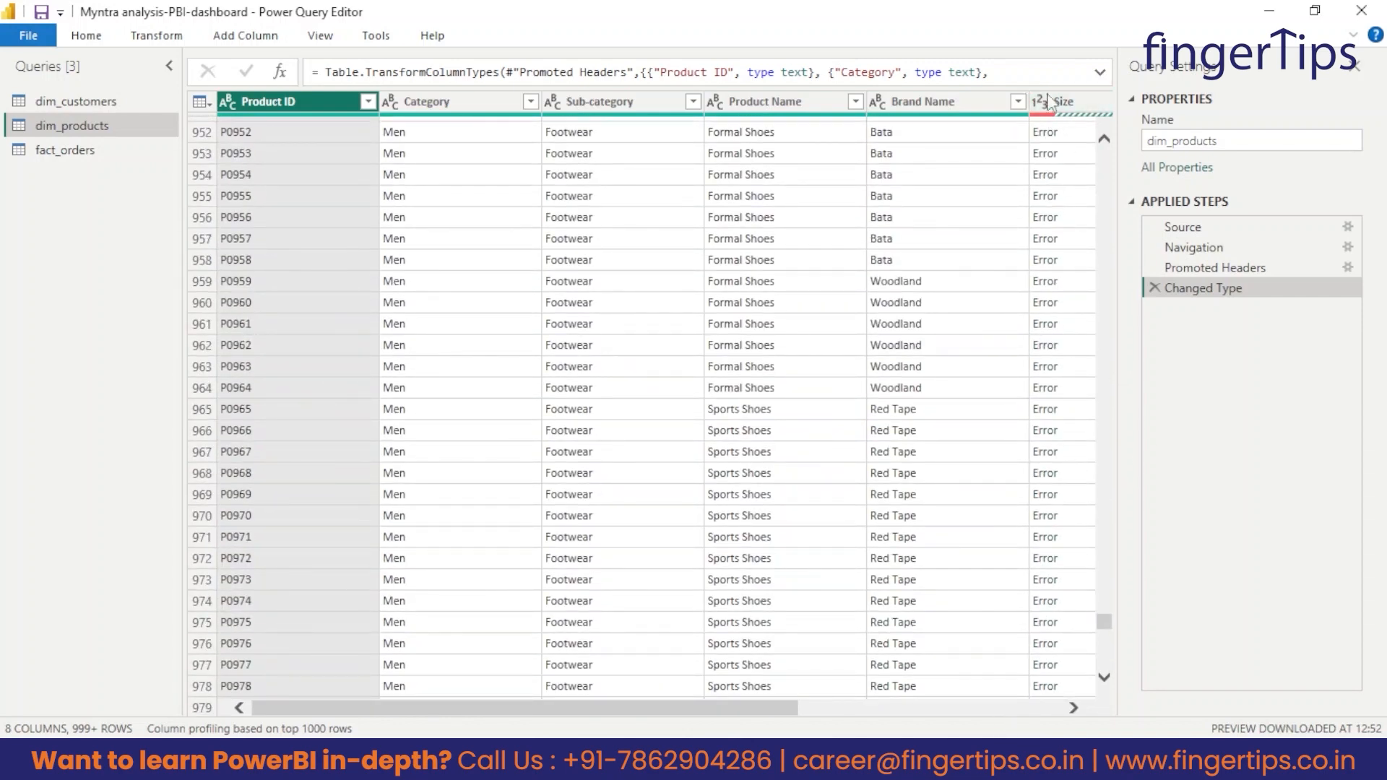
{"action": "left_click_drag", "start_coordinate": [1104, 622], "coordinate": [1104, 158]}
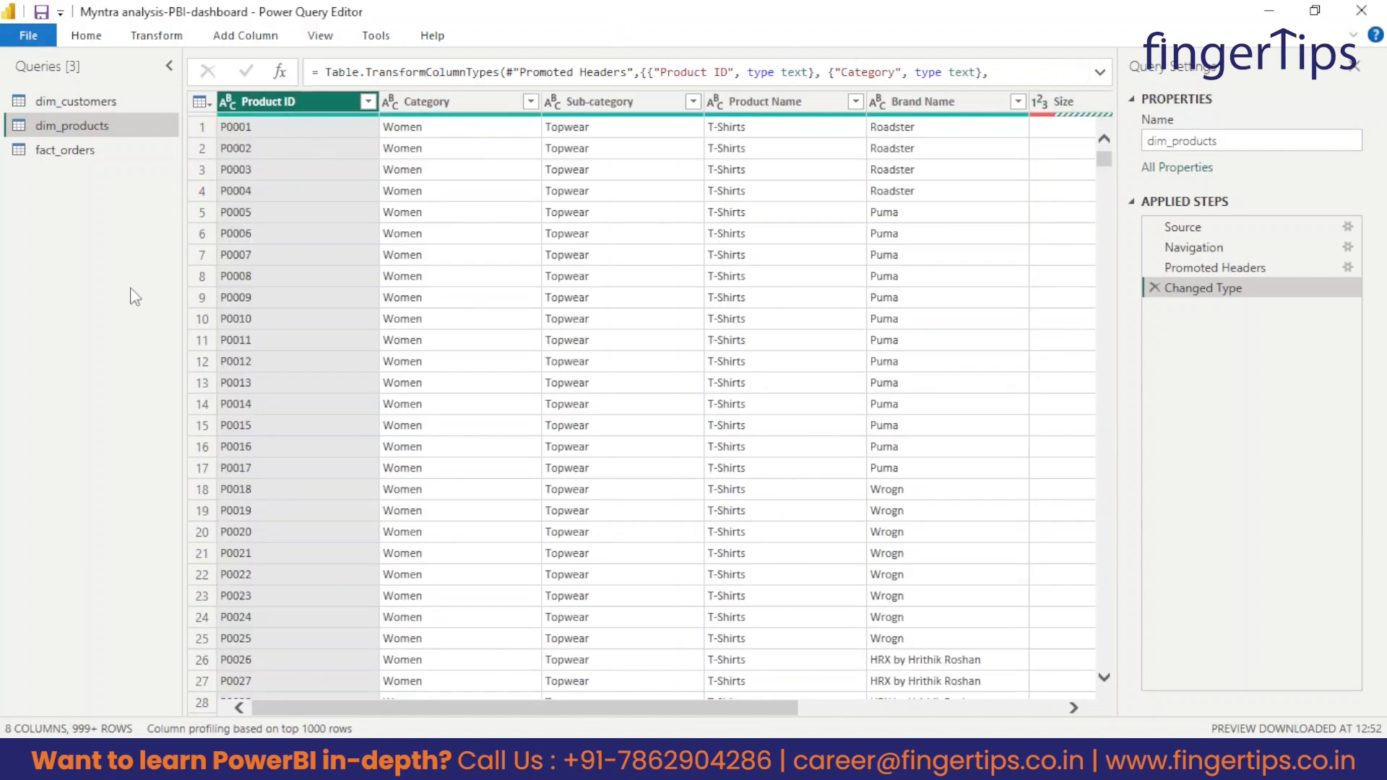
Check the Product ID column's data type and load the complete list of Category filter values in the dim_products query.
{"action": "left_click", "coordinate": [227, 102]}
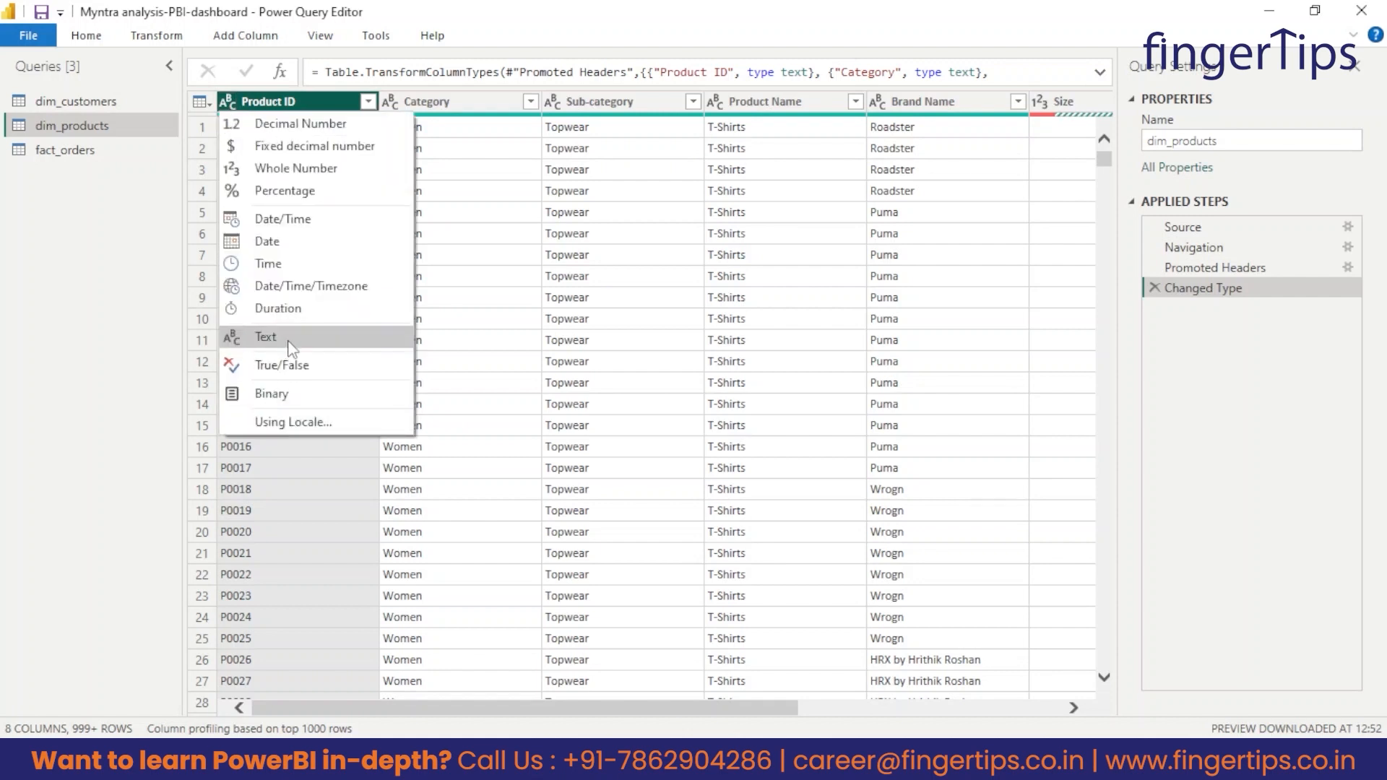
{"action": "left_click", "coordinate": [126, 336]}
{"action": "left_click", "coordinate": [438, 105]}
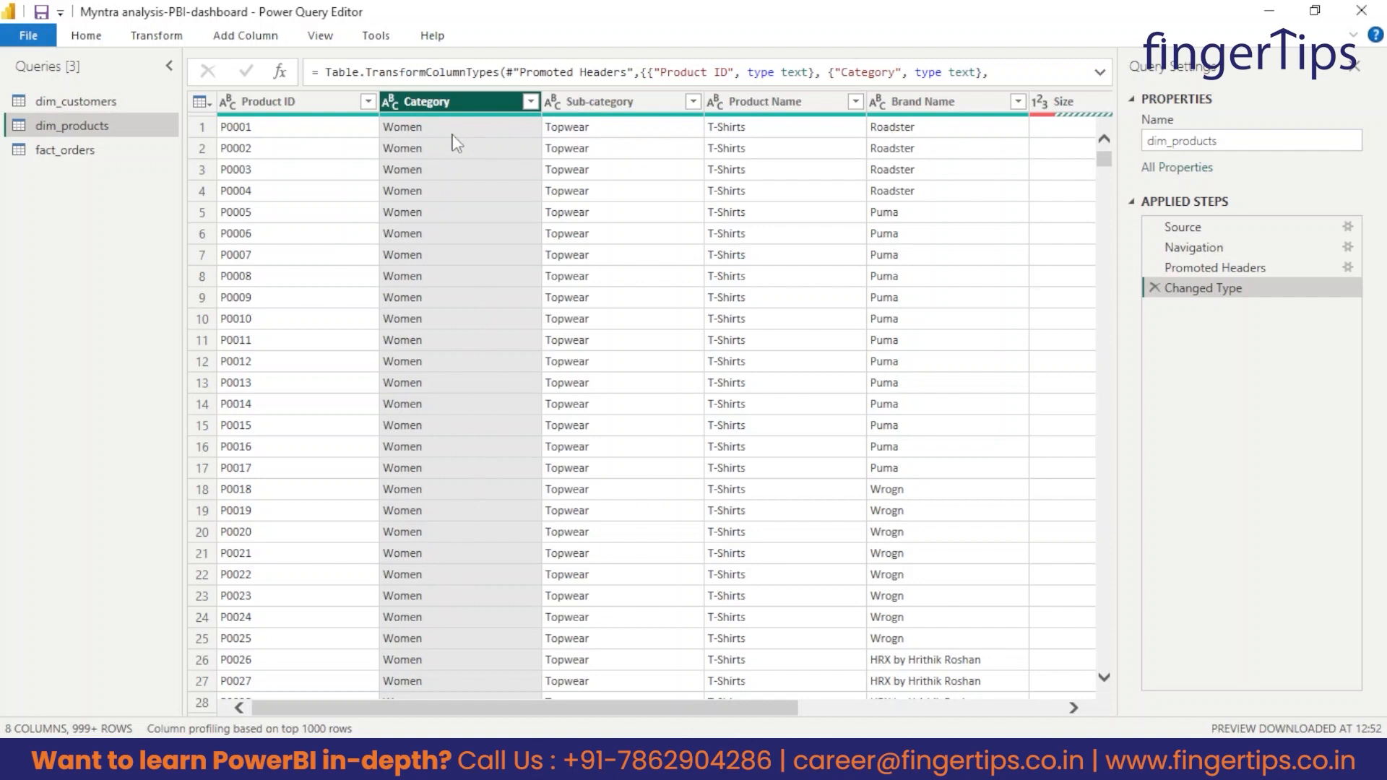
{"action": "left_click", "coordinate": [531, 102]}
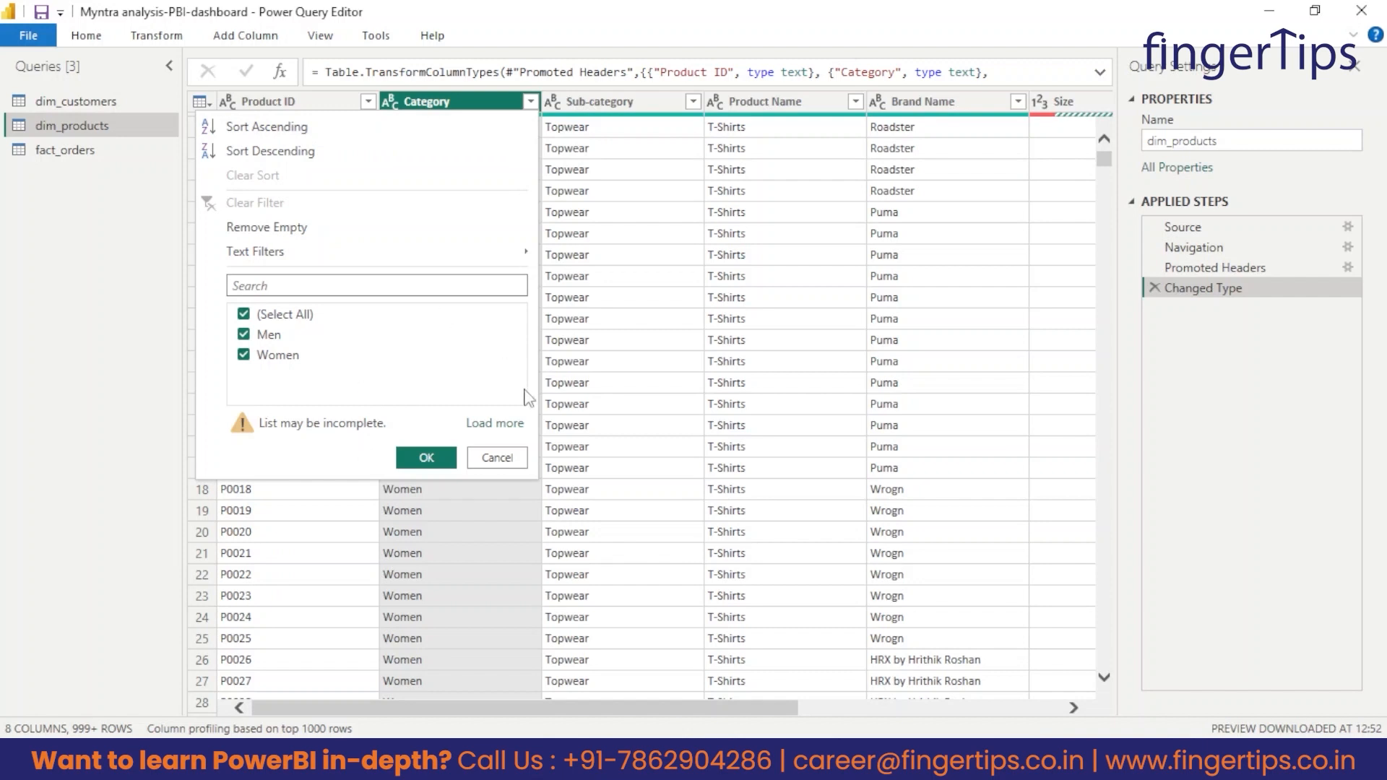
{"action": "left_click", "coordinate": [488, 426]}
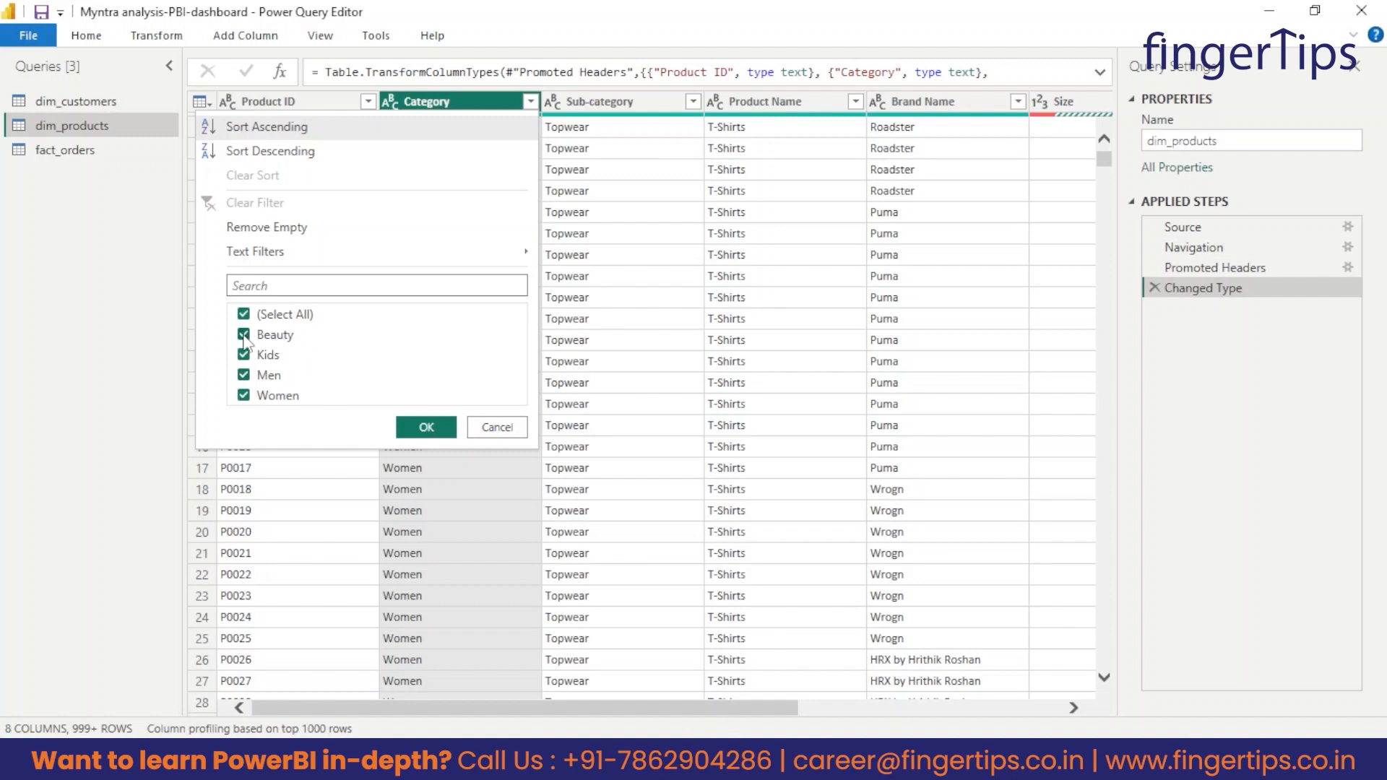
Filter the Category column to Beauty only and look through the filtered product rows.
{"action": "left_click", "coordinate": [245, 314]}
{"action": "left_click", "coordinate": [244, 337]}
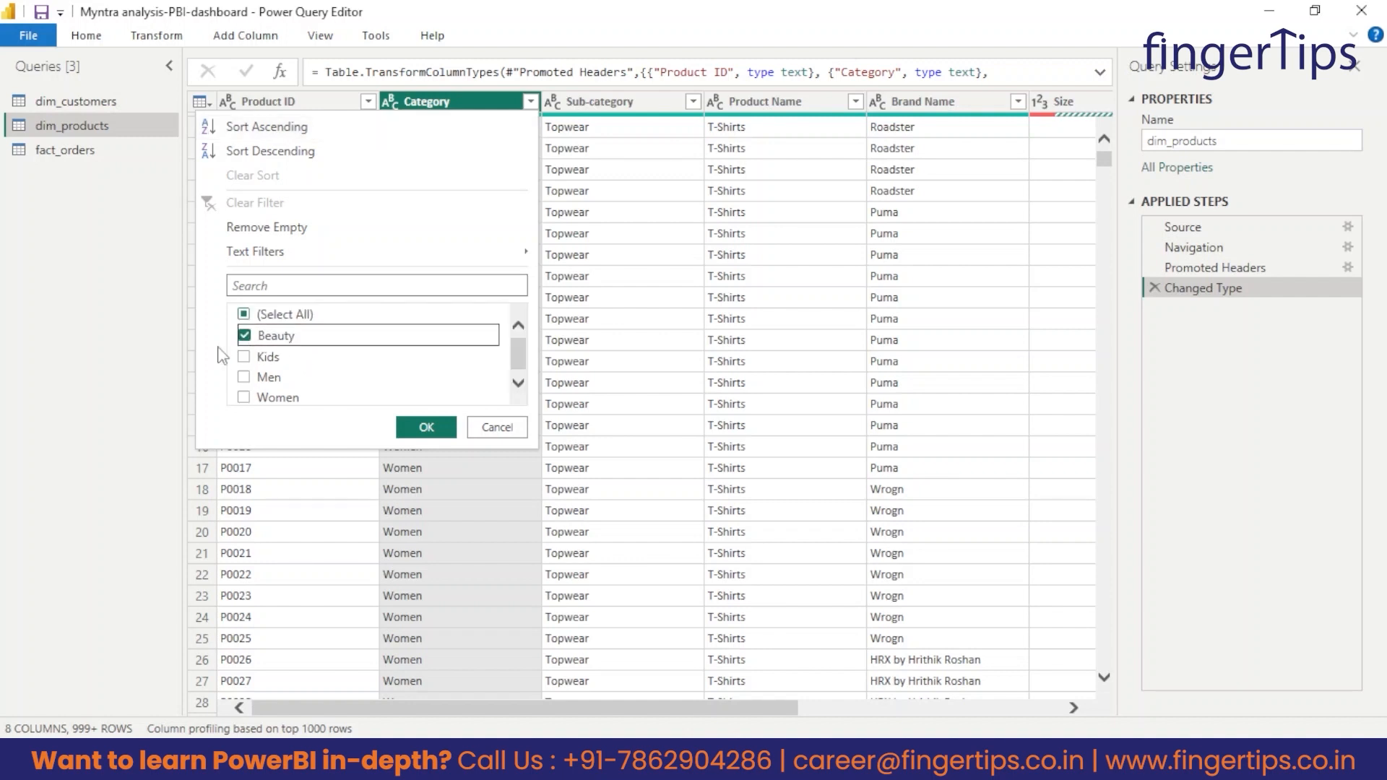
{"action": "left_click", "coordinate": [426, 428]}
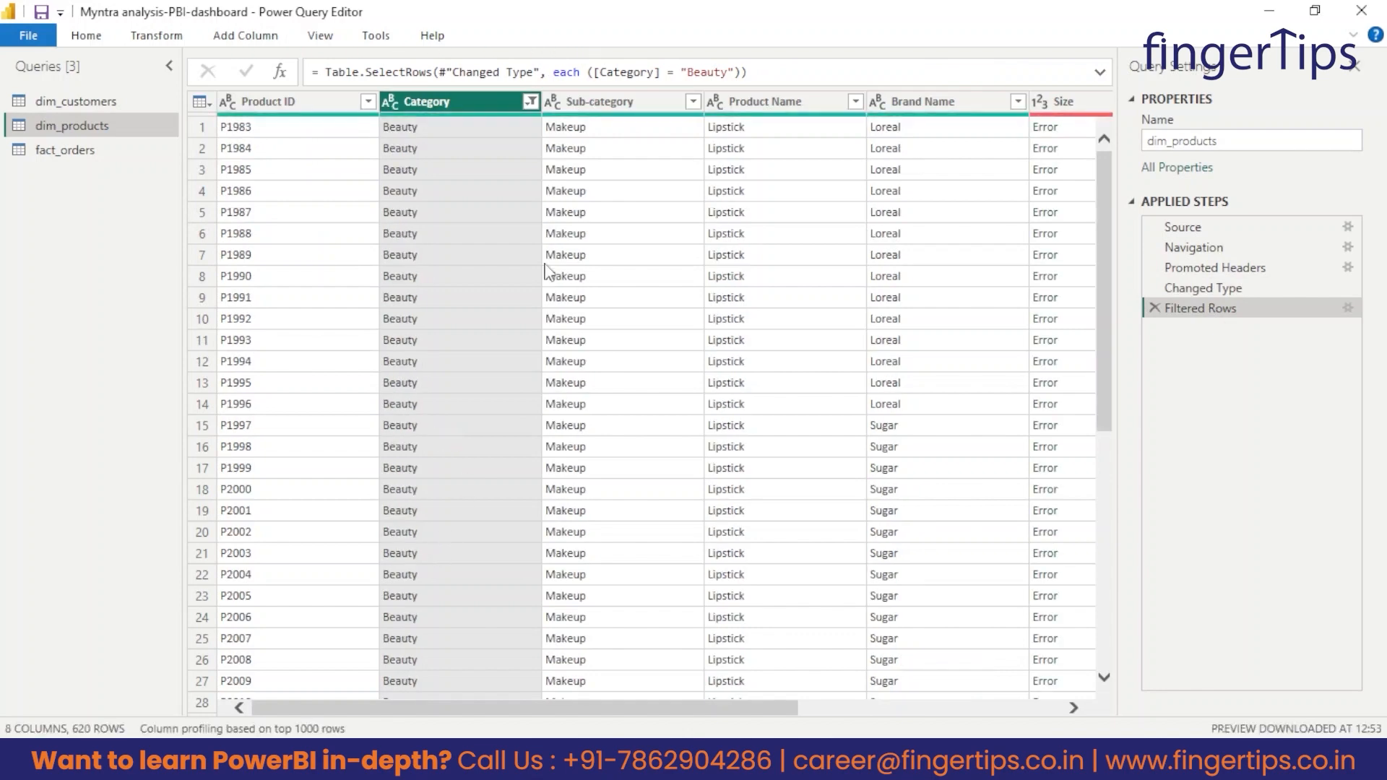
{"action": "scroll", "coordinate": [493, 318], "scroll_direction": "down", "scroll_amount": 13}
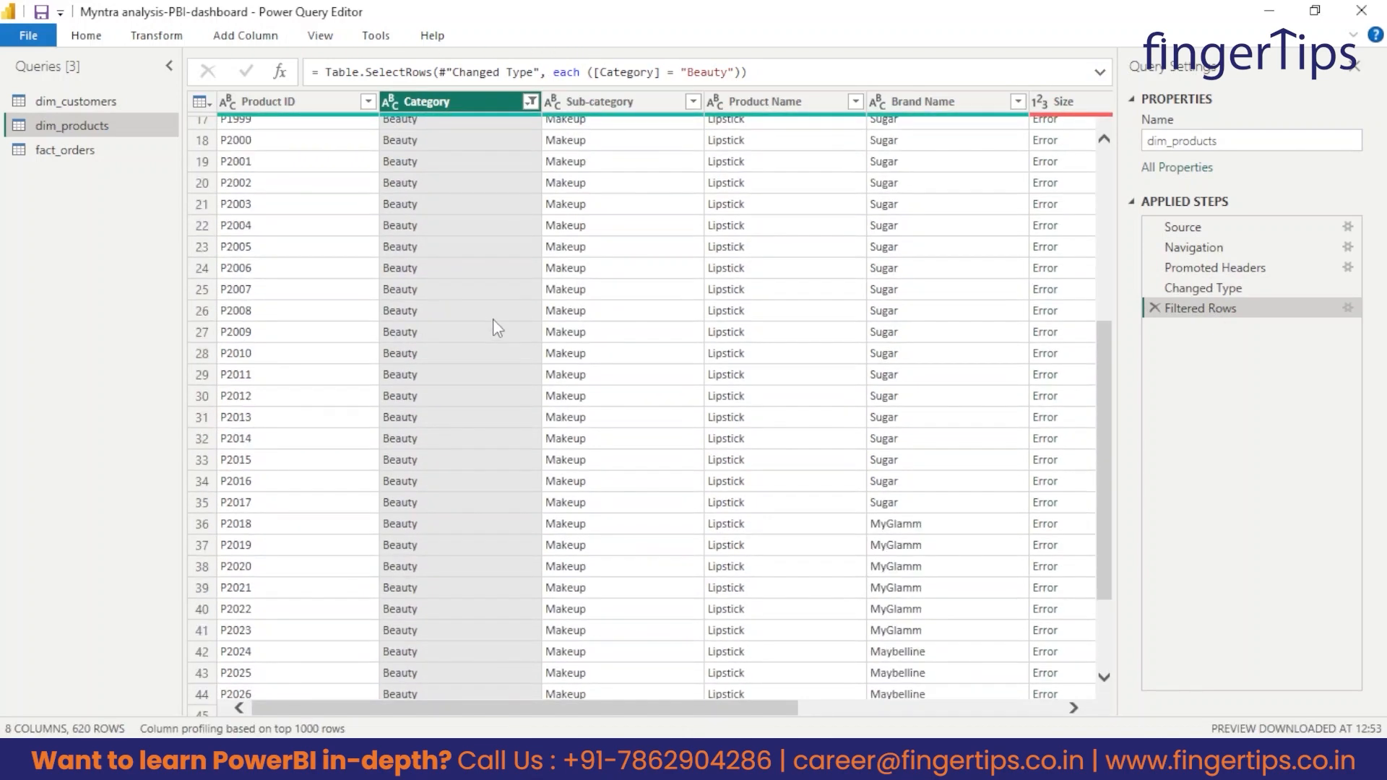
{"action": "scroll", "coordinate": [571, 195], "scroll_direction": "down", "scroll_amount": 11}
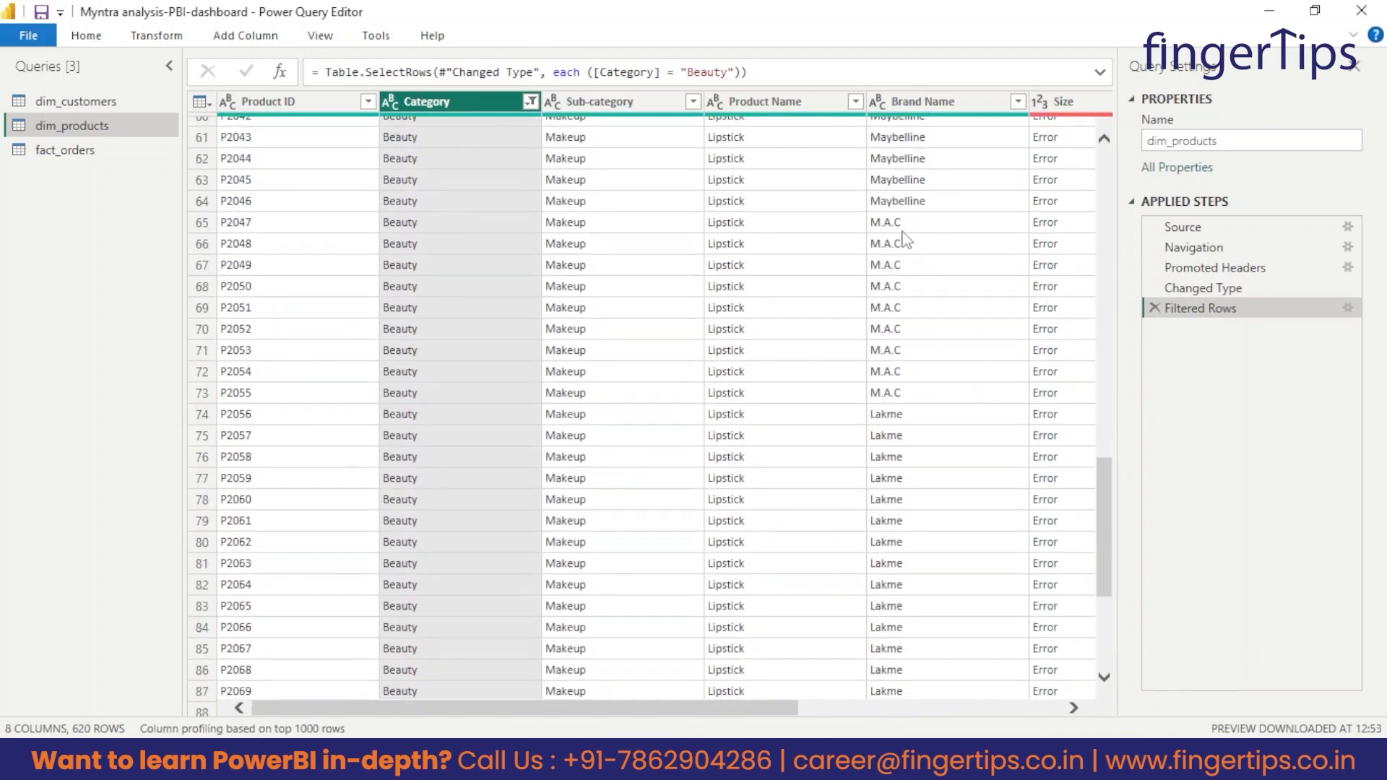
{"action": "scroll", "coordinate": [867, 462], "scroll_direction": "up", "scroll_amount": 15}
{"action": "scroll", "coordinate": [563, 274], "scroll_direction": "up", "scroll_amount": 9}
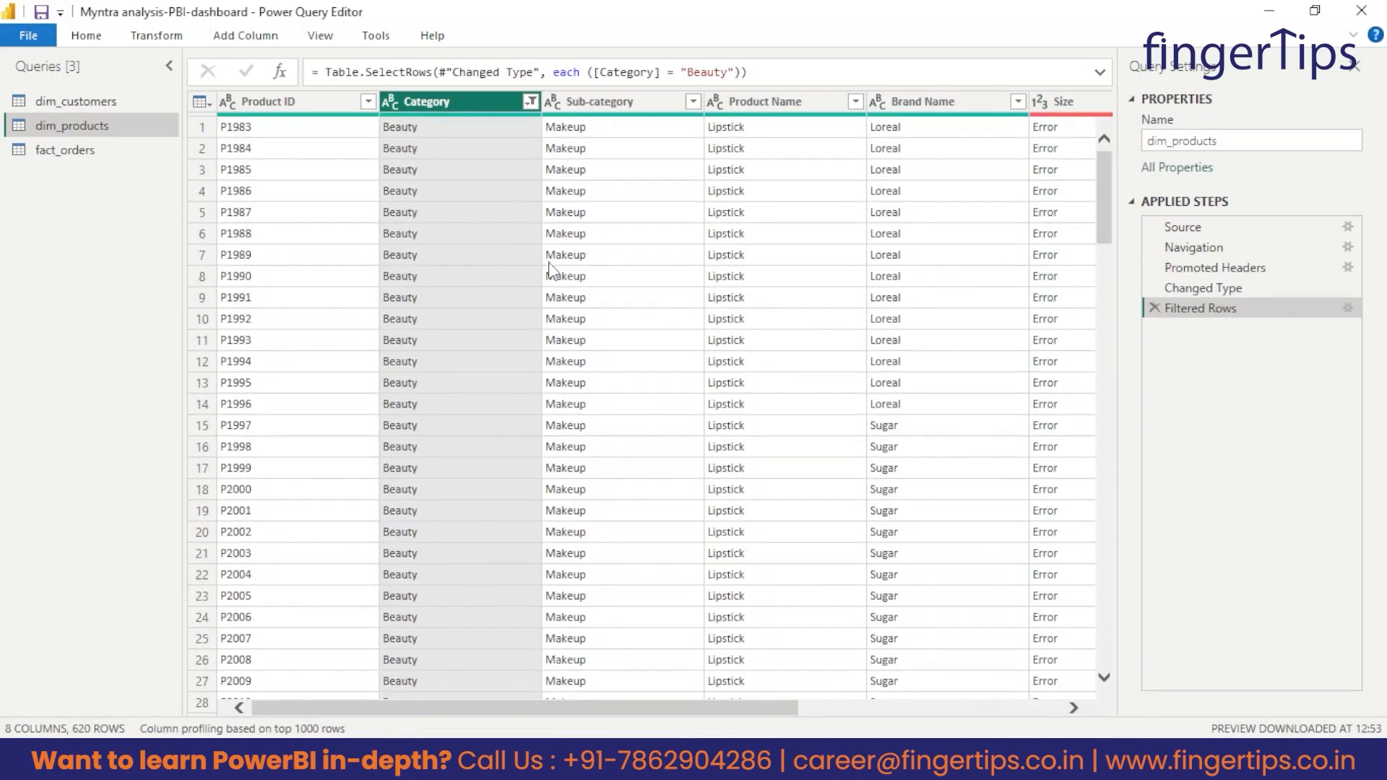
Load all Category filter values and reselect every category to show all products again.
{"action": "left_click", "coordinate": [530, 101]}
{"action": "left_click", "coordinate": [245, 317]}
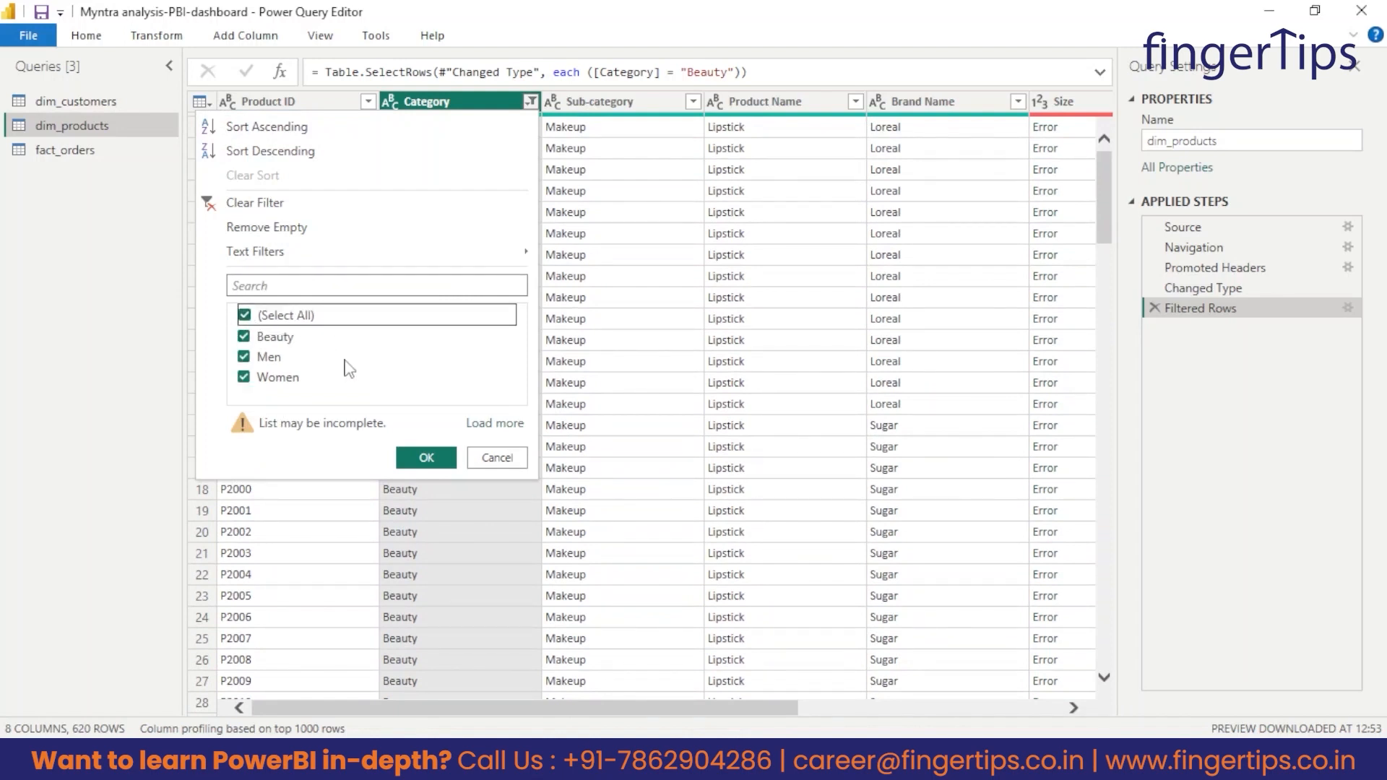
{"action": "left_click", "coordinate": [495, 423]}
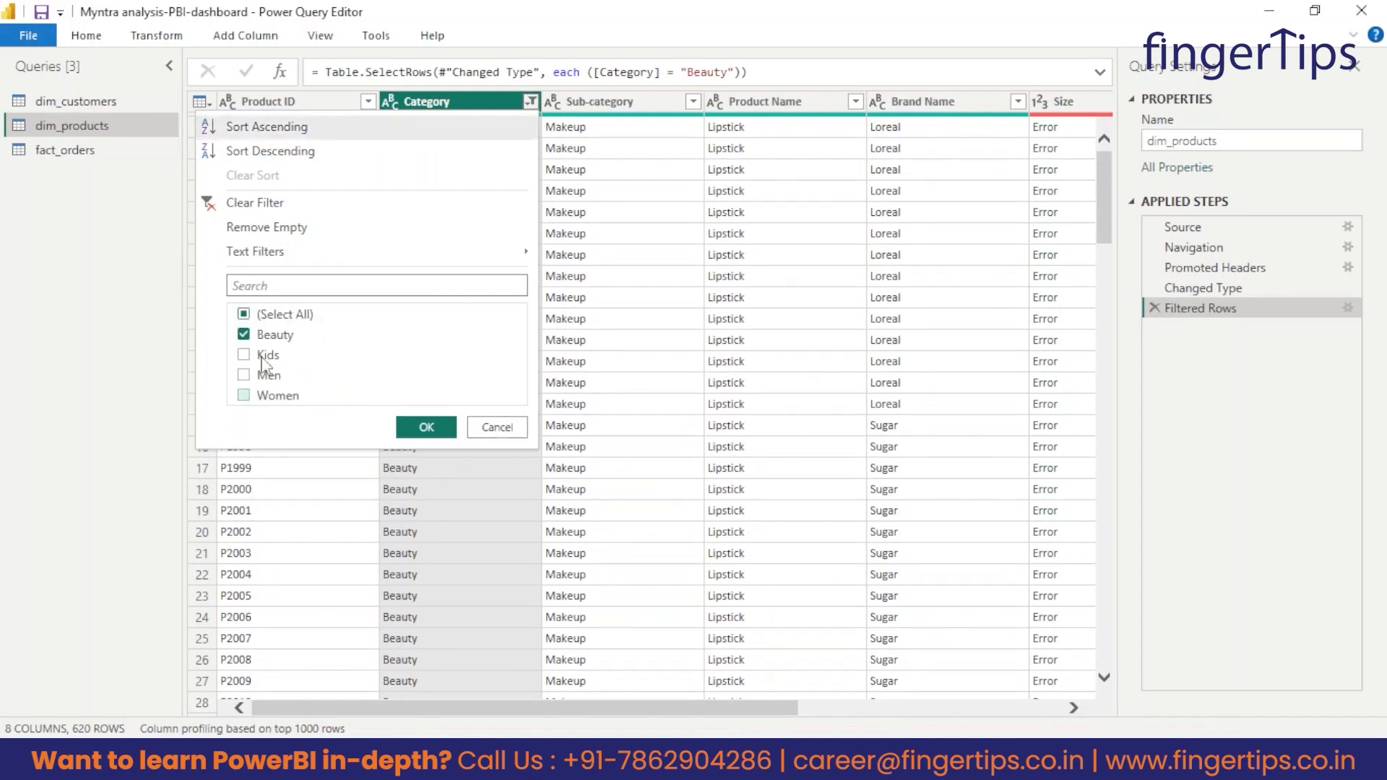
{"action": "left_click", "coordinate": [245, 316]}
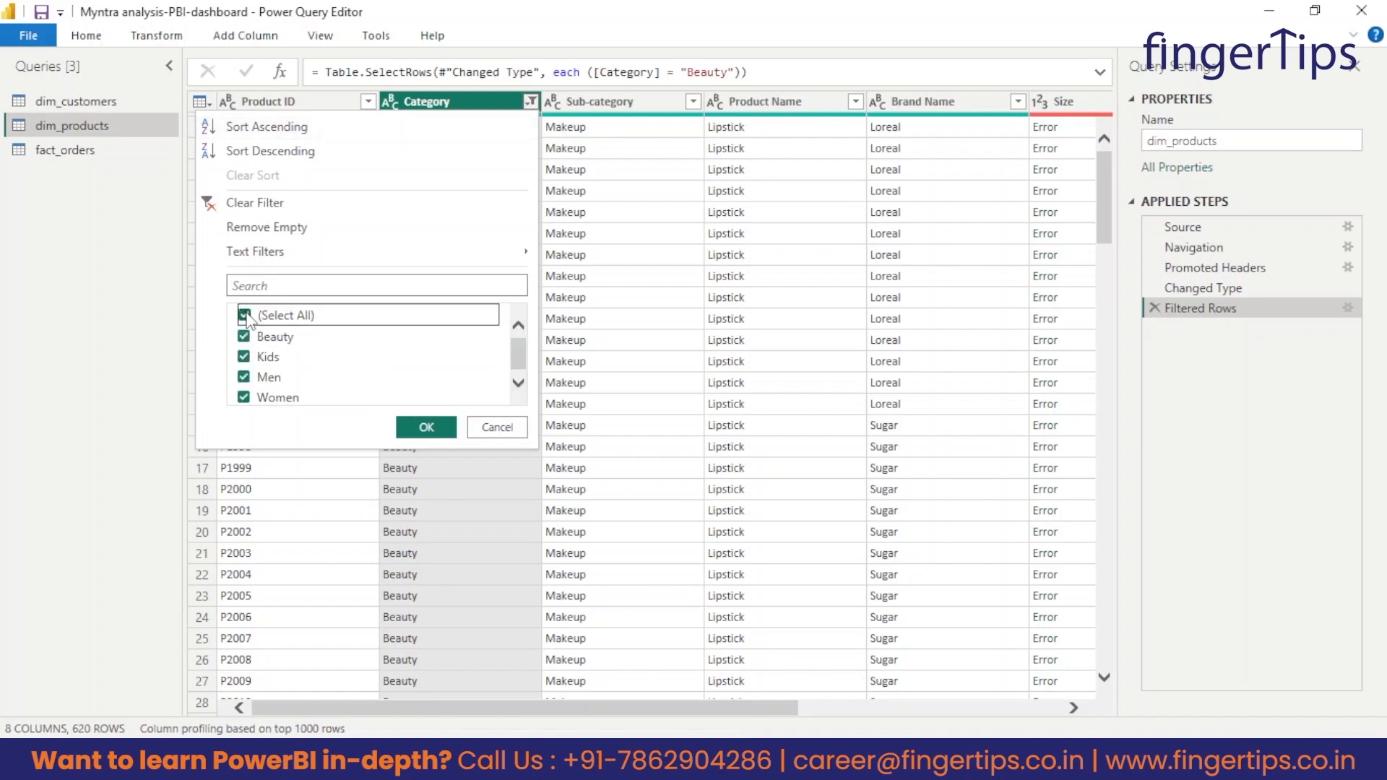
{"action": "left_click", "coordinate": [427, 426]}
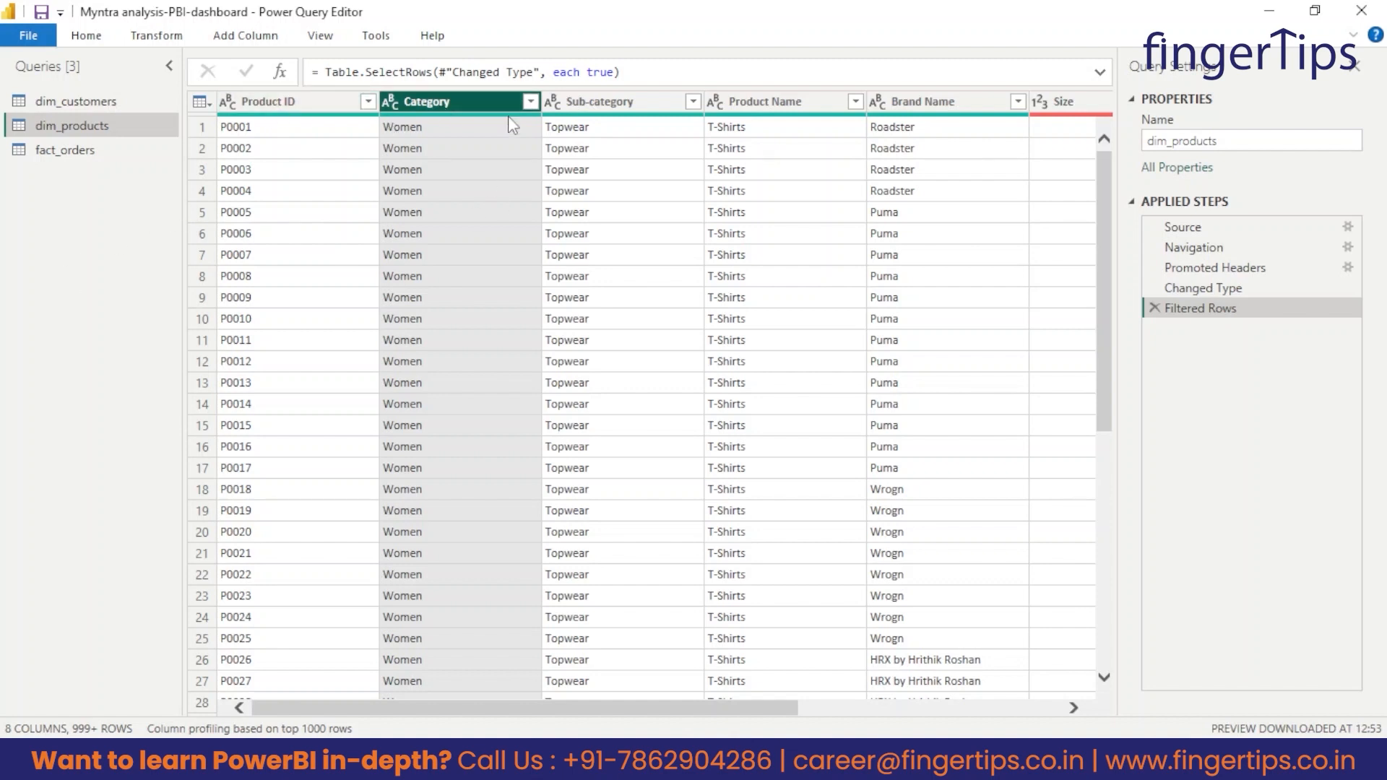
Examine the complete list of Sub-category filter values without applying a filter.
{"action": "left_click", "coordinate": [600, 109]}
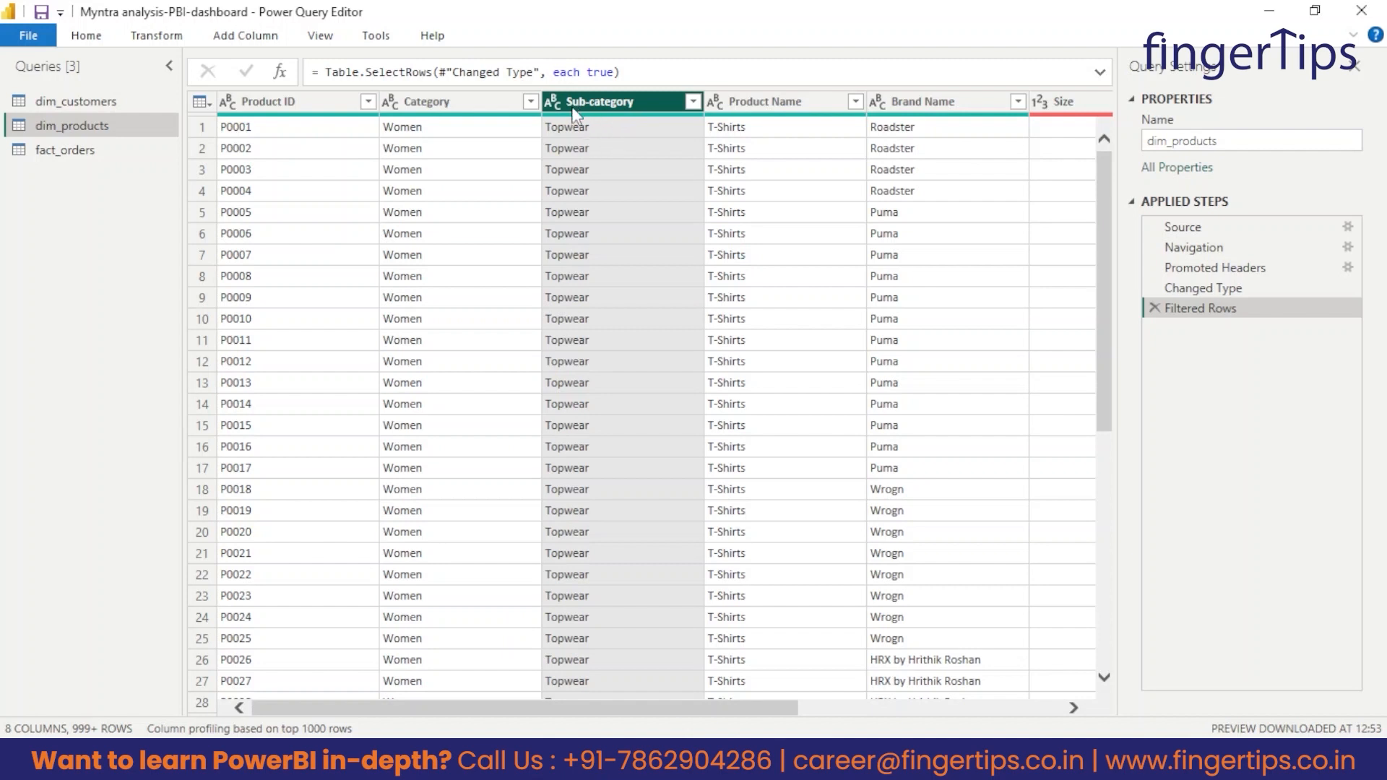
{"action": "left_click", "coordinate": [694, 103]}
{"action": "left_click", "coordinate": [661, 423]}
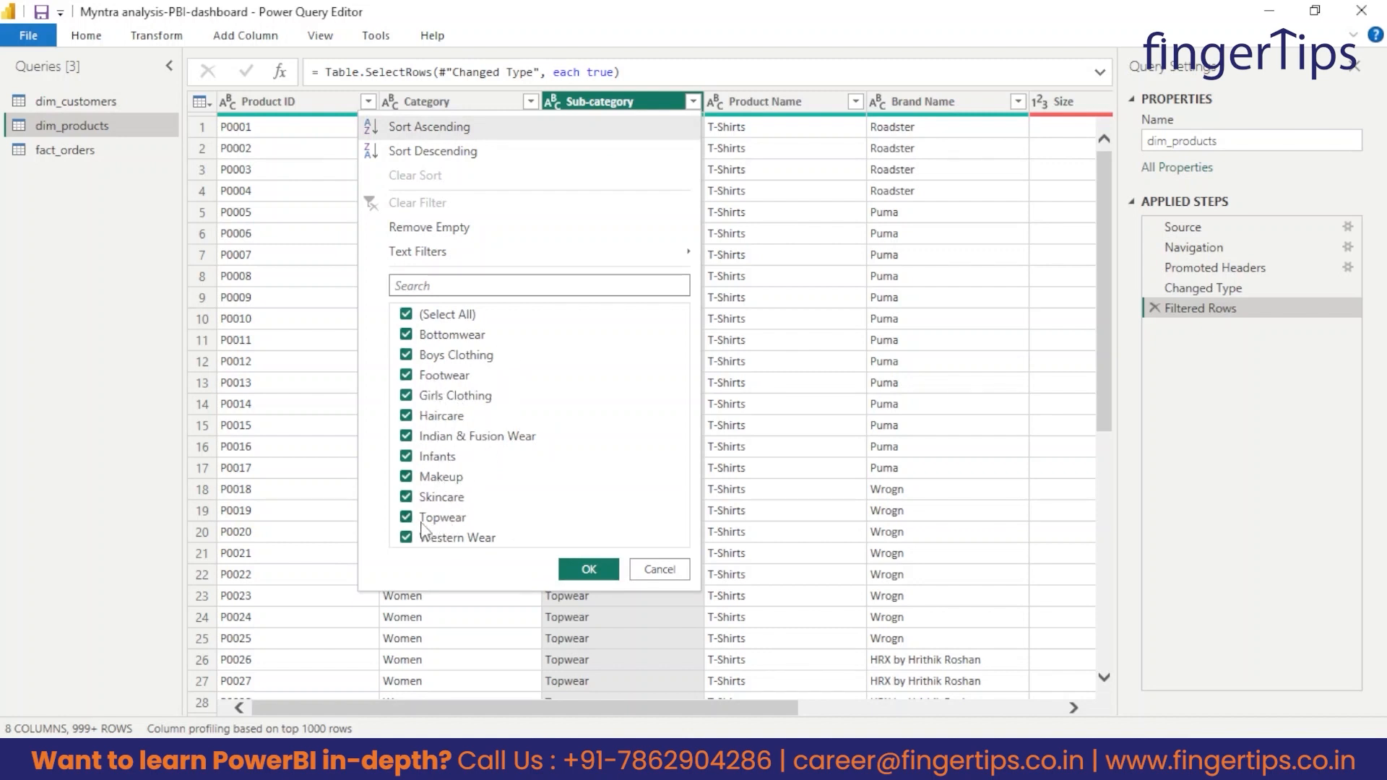
{"action": "left_click", "coordinate": [660, 570]}
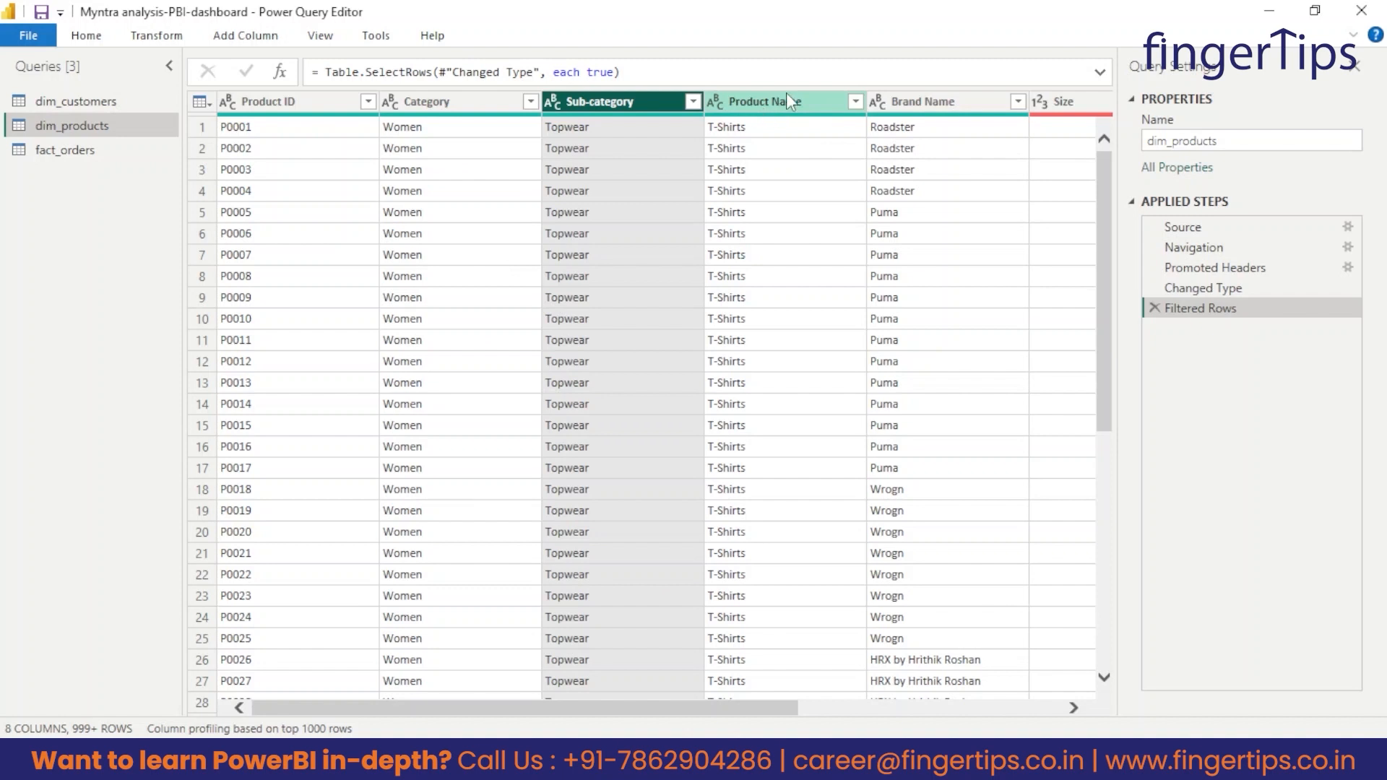
Load the complete list of Product Name filter values and look through it.
{"action": "left_click", "coordinate": [855, 102]}
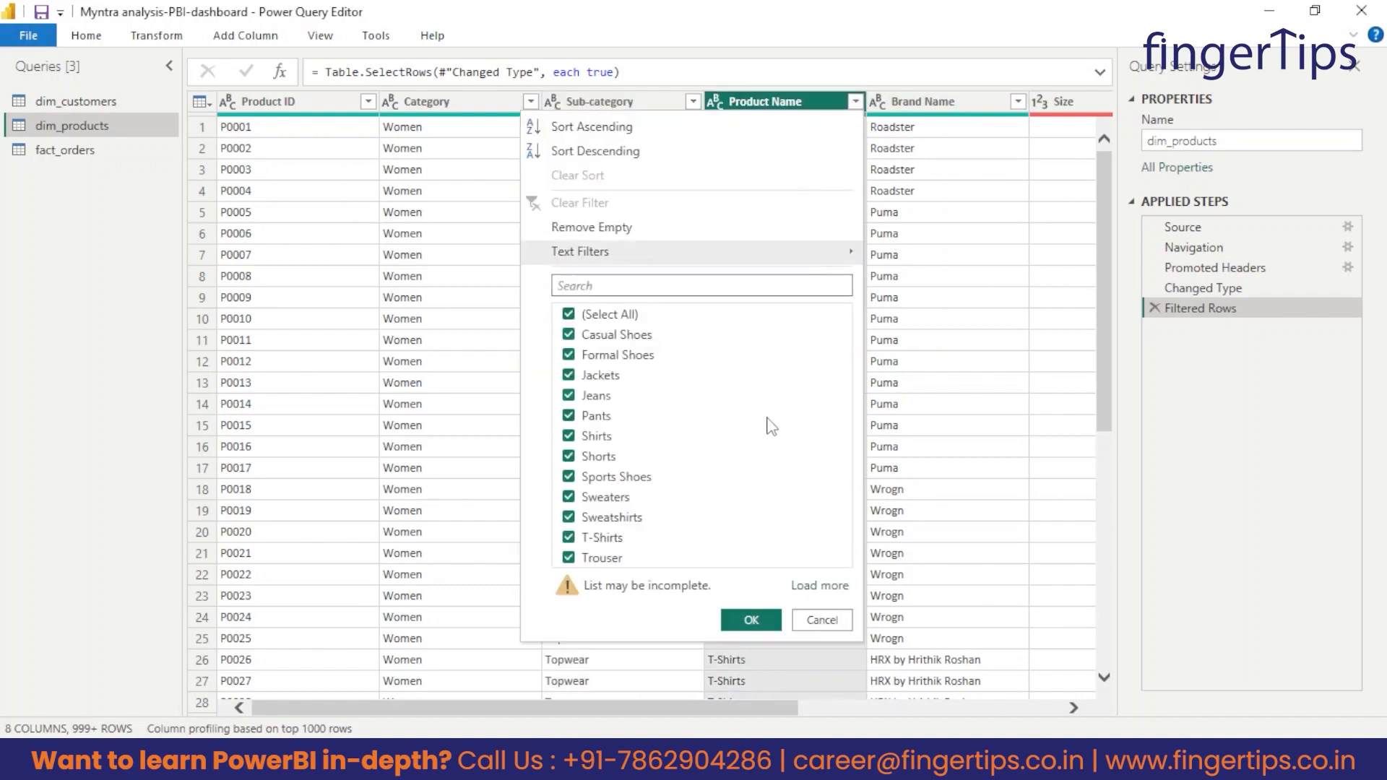
{"action": "left_click", "coordinate": [820, 586]}
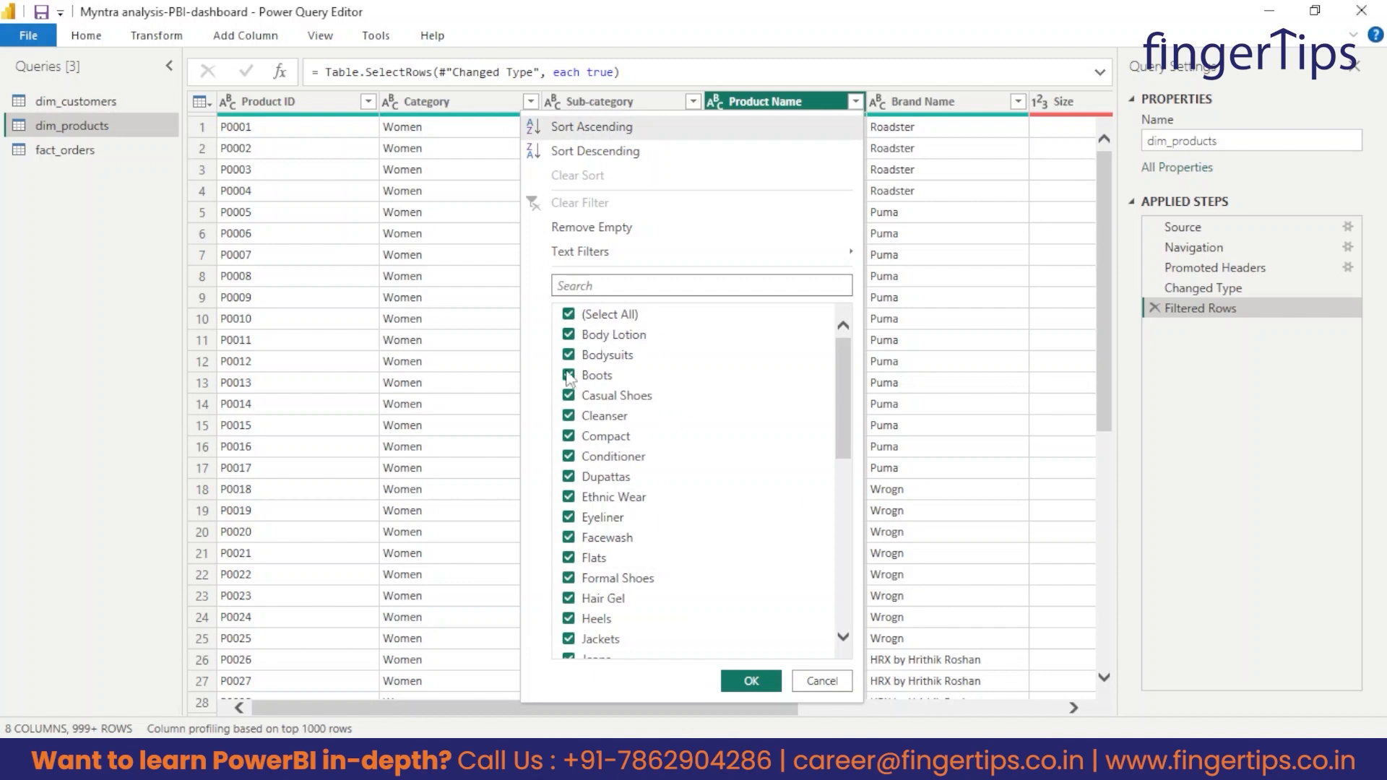
{"action": "scroll", "coordinate": [620, 381], "scroll_direction": "down", "scroll_amount": 8}
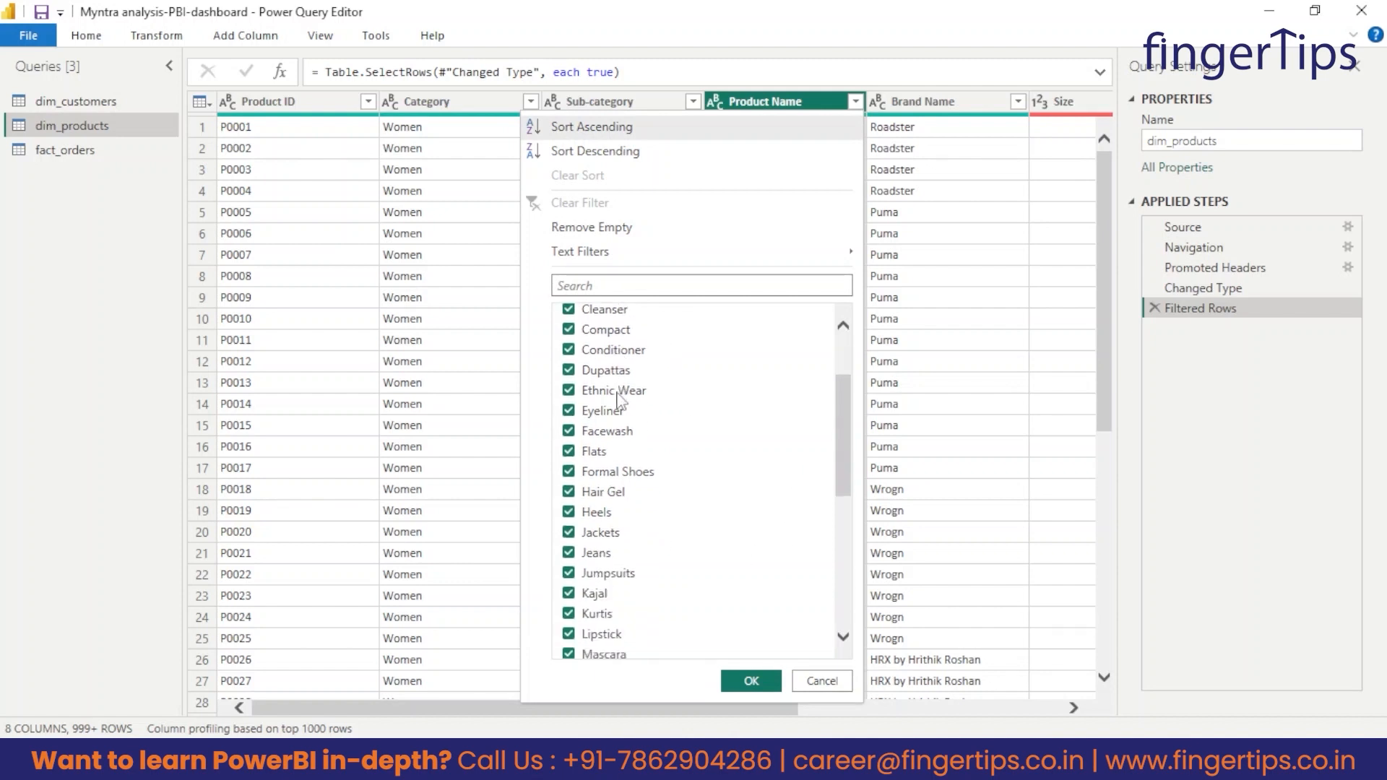
{"action": "scroll", "coordinate": [637, 547], "scroll_direction": "up", "scroll_amount": 8}
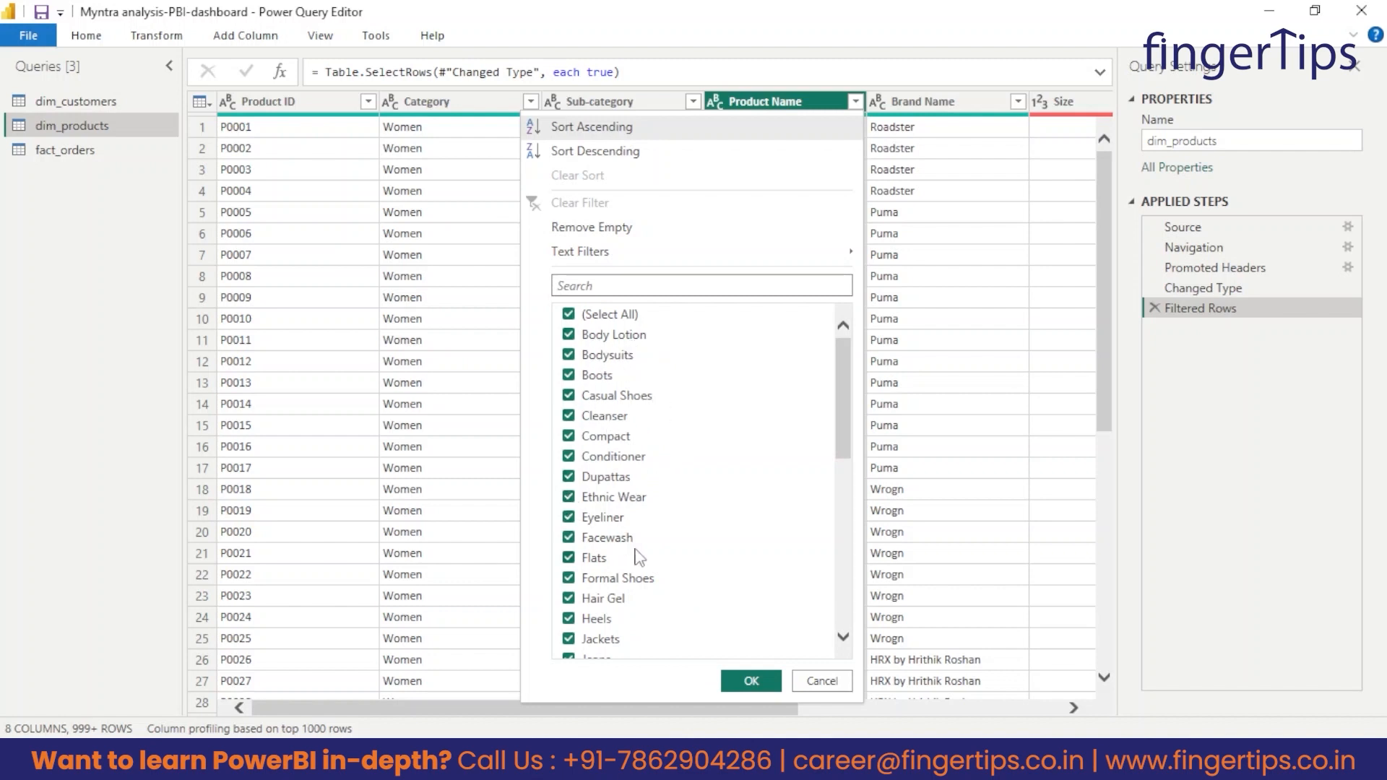
{"action": "scroll", "coordinate": [626, 547], "scroll_direction": "down", "scroll_amount": 1}
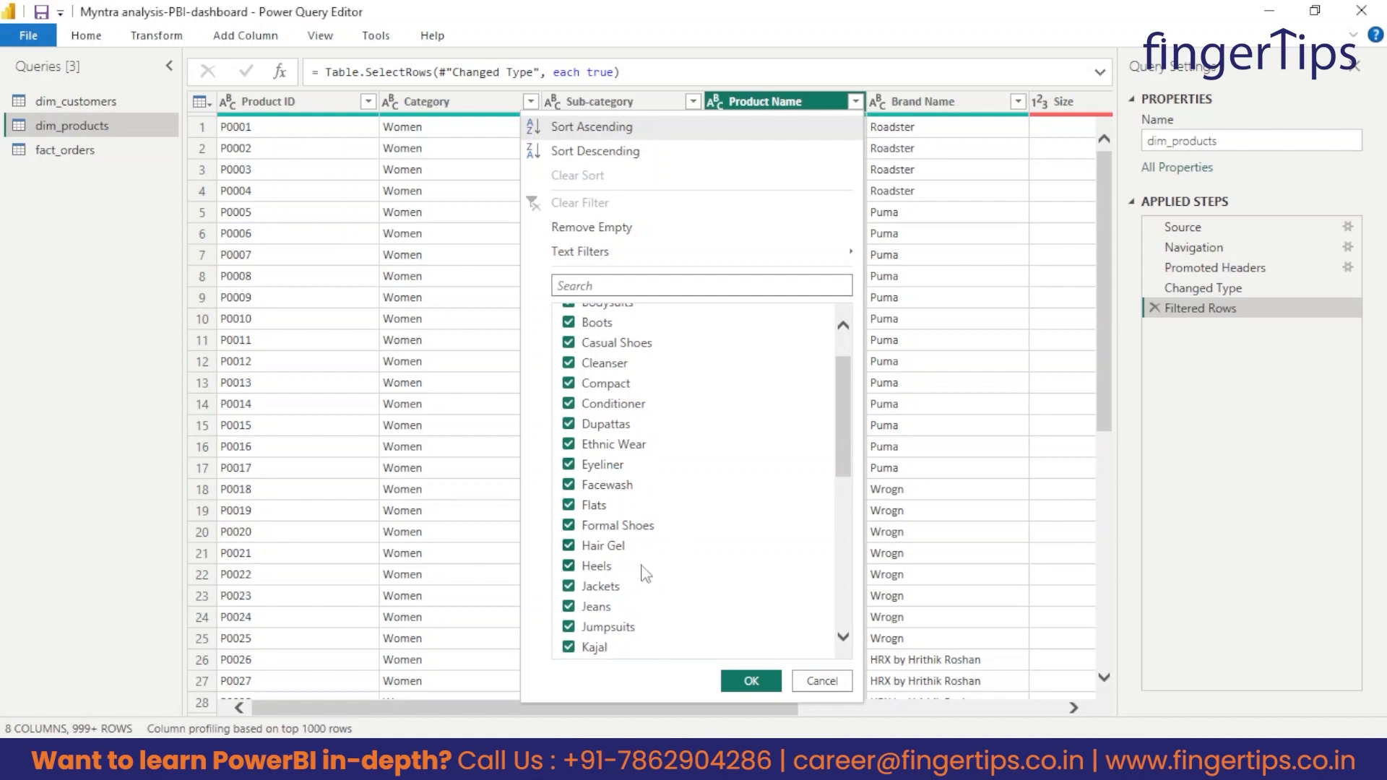
{"action": "scroll", "coordinate": [645, 574], "scroll_direction": "down", "scroll_amount": 7}
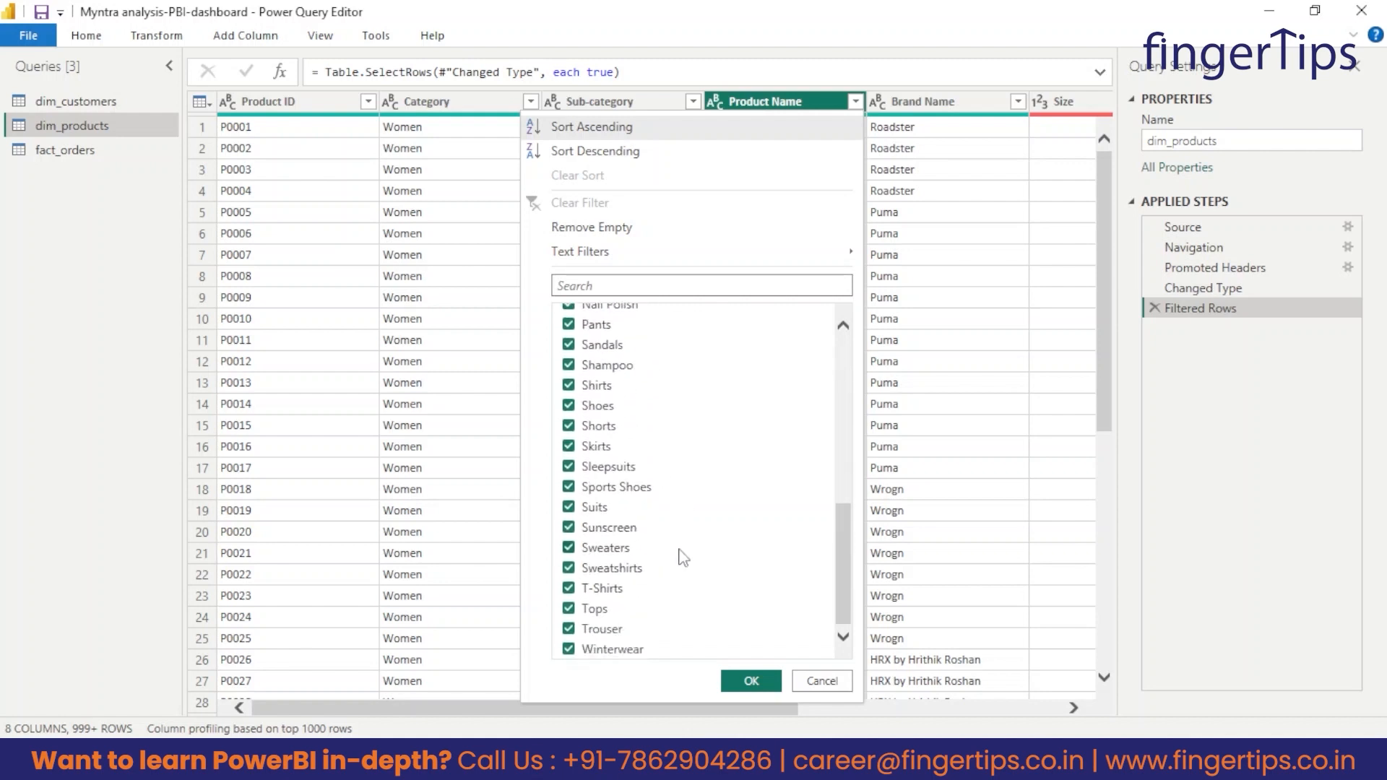
Load the complete list of Brand Name filter values and read through the brands.
{"action": "left_click", "coordinate": [964, 108]}
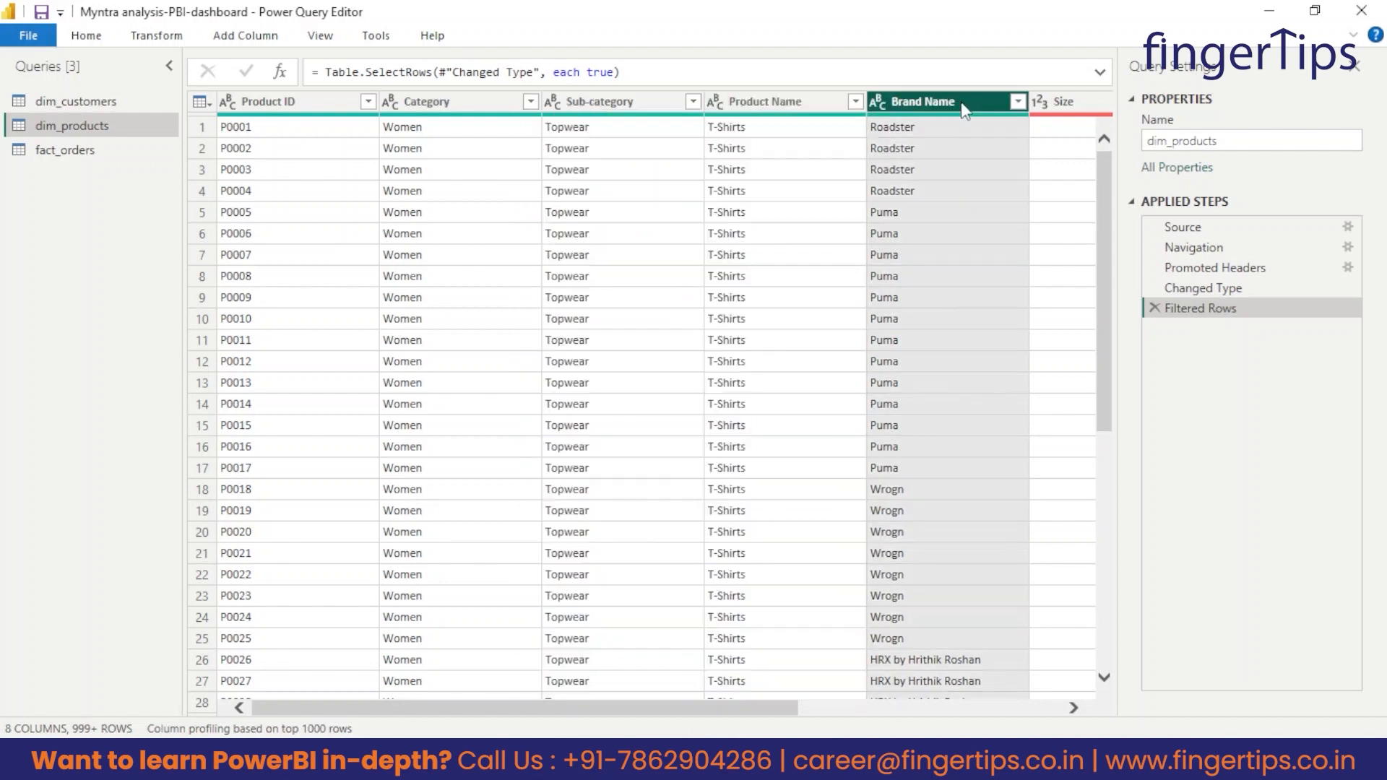
{"action": "left_click", "coordinate": [1018, 102]}
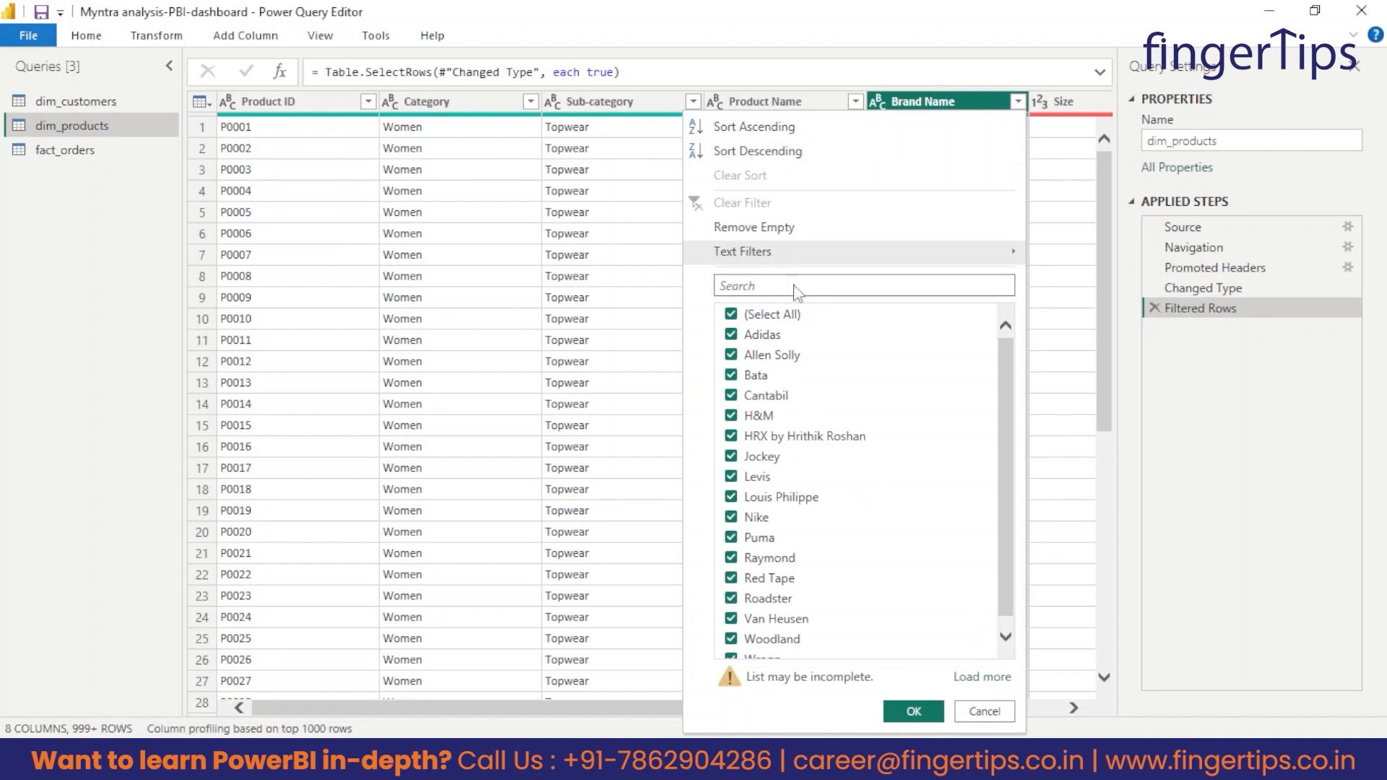
{"action": "left_click", "coordinate": [972, 678]}
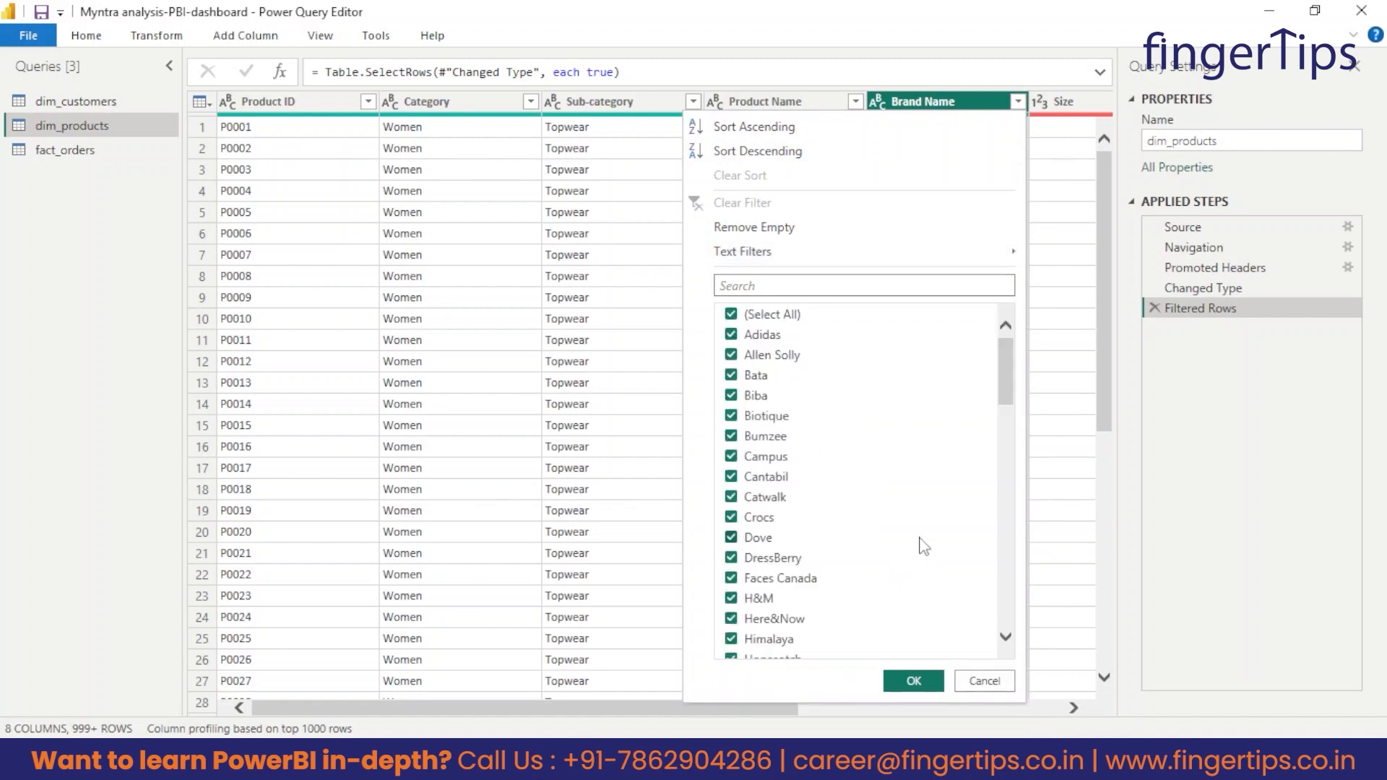
{"action": "scroll", "coordinate": [870, 497], "scroll_direction": "down", "scroll_amount": 1}
{"action": "scroll", "coordinate": [838, 412], "scroll_direction": "up", "scroll_amount": 1}
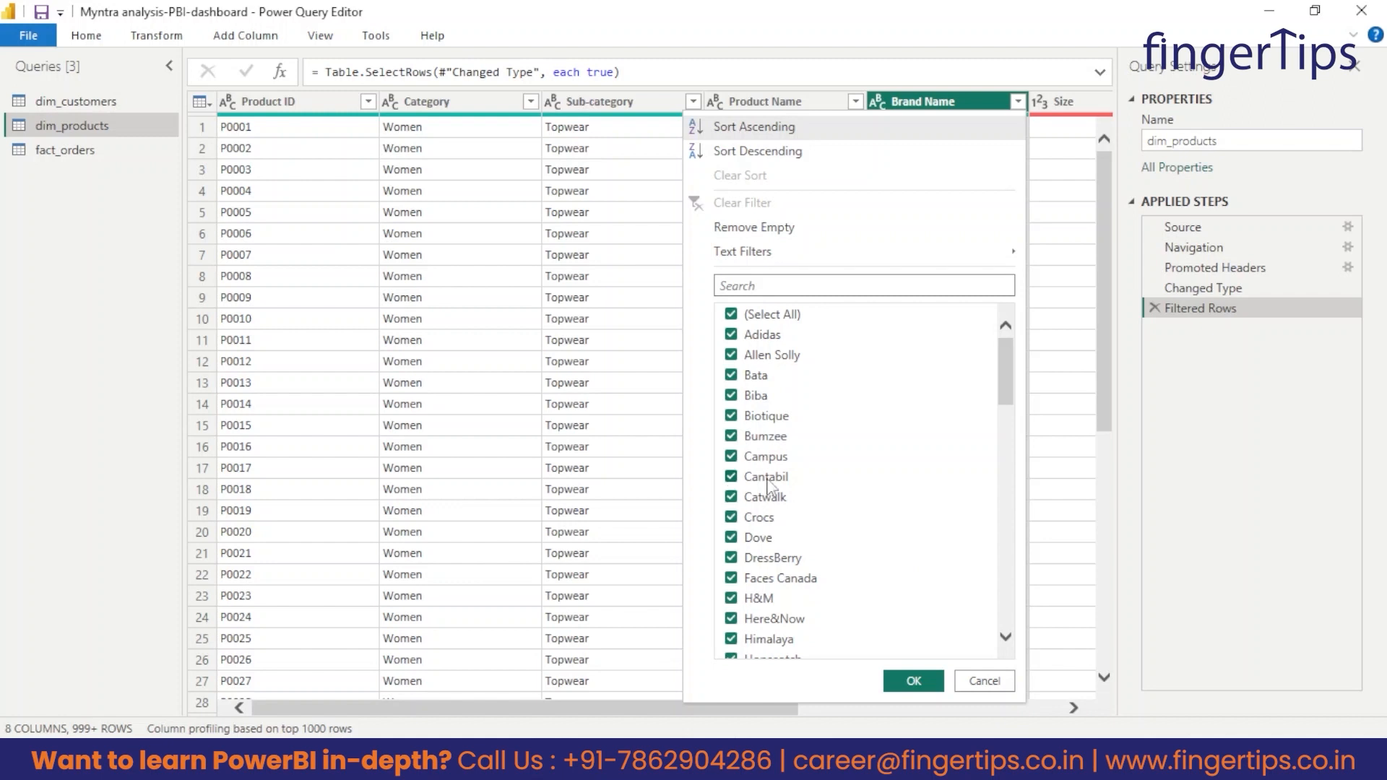
{"action": "scroll", "coordinate": [838, 556], "scroll_direction": "down", "scroll_amount": 1}
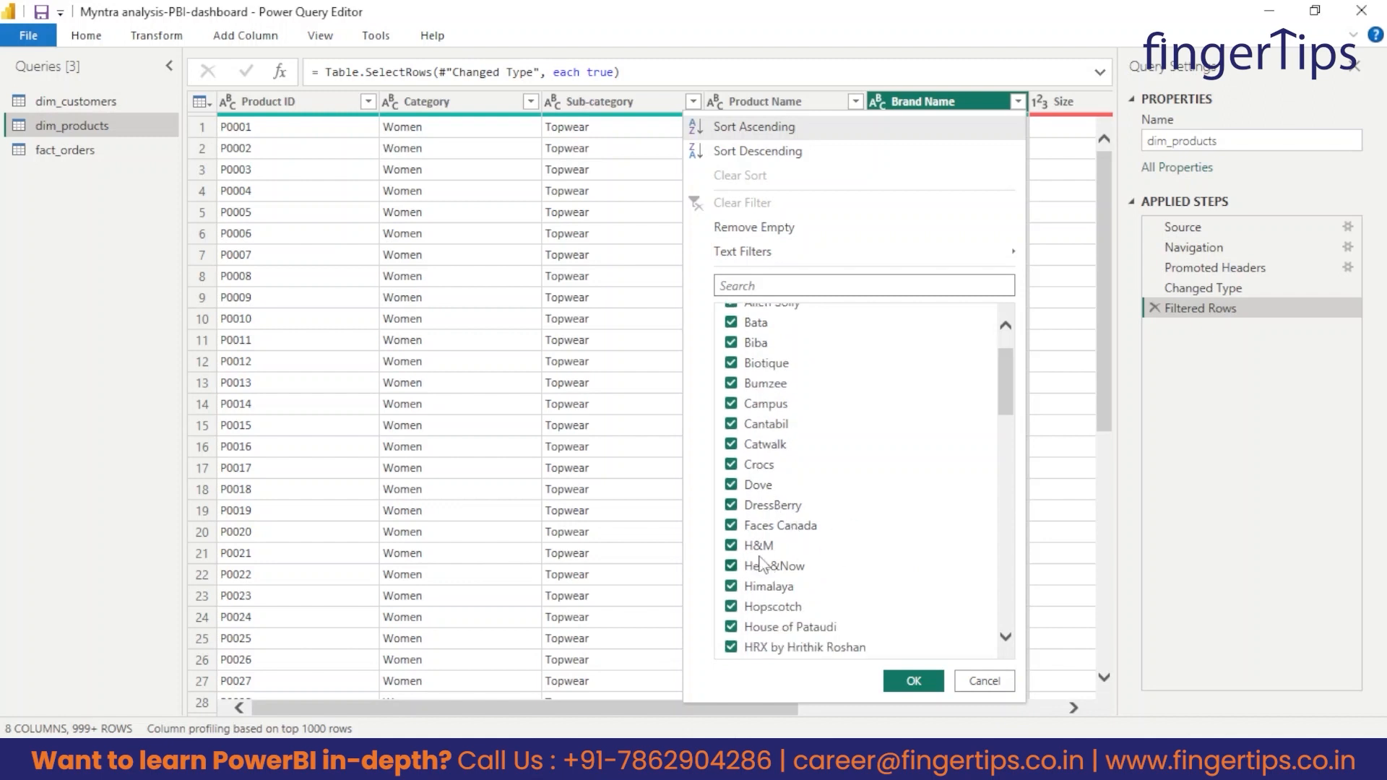
{"action": "scroll", "coordinate": [827, 588], "scroll_direction": "down", "scroll_amount": 3}
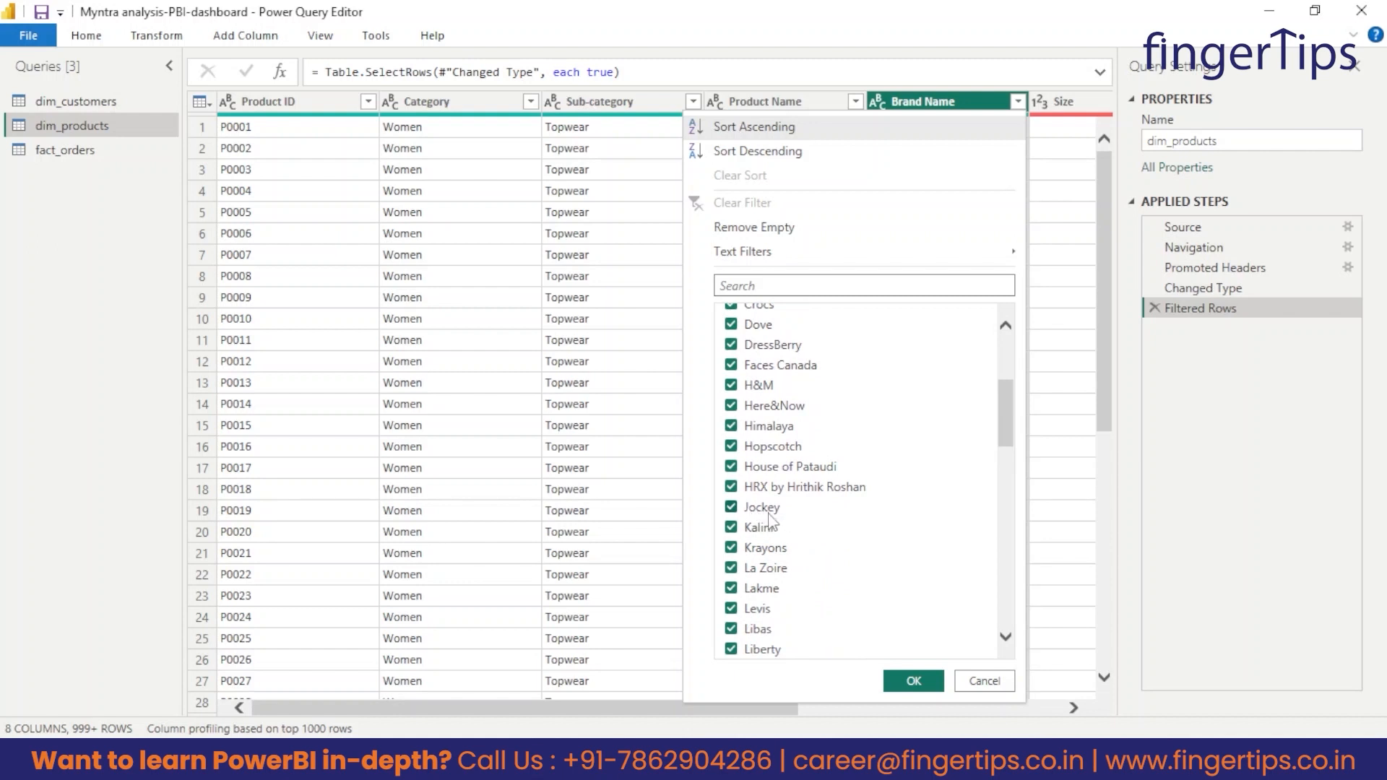
{"action": "scroll", "coordinate": [793, 588], "scroll_direction": "down", "scroll_amount": 5}
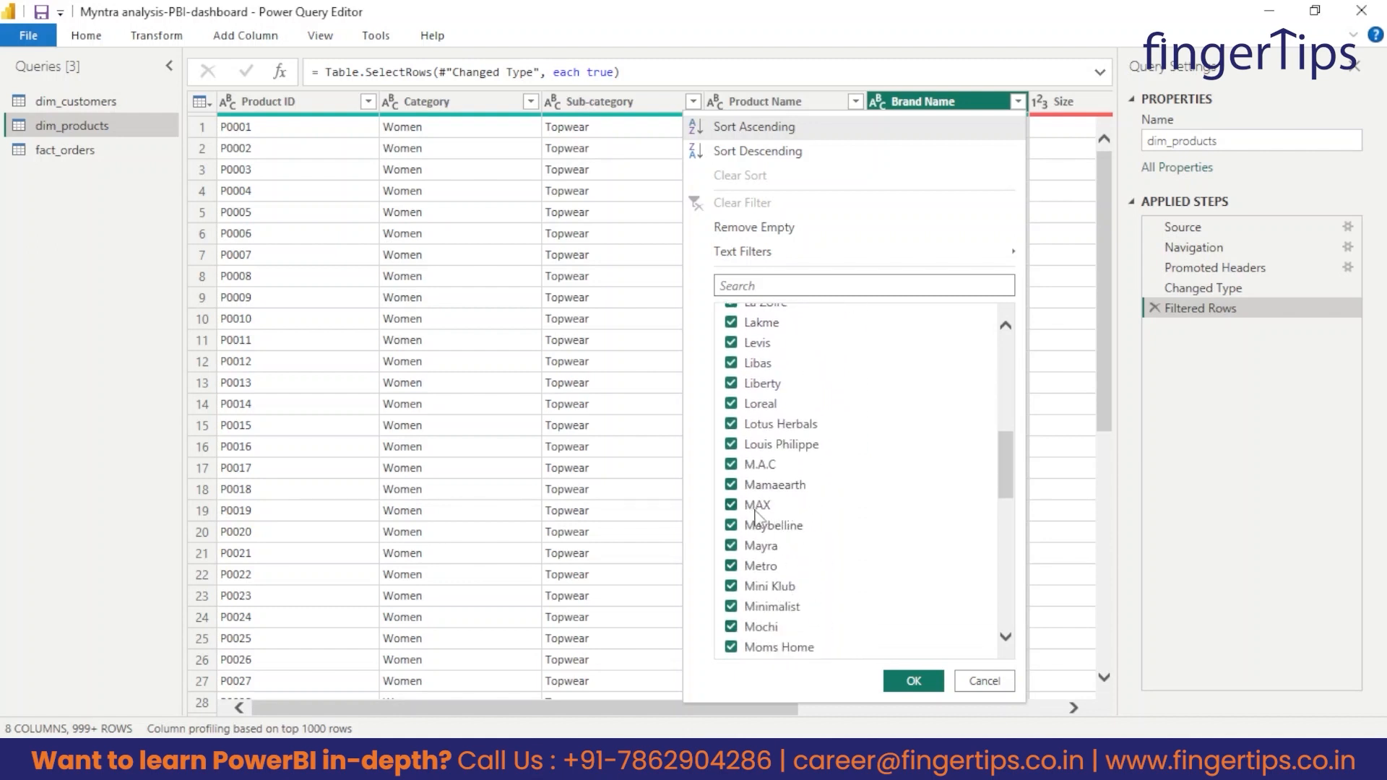
{"action": "scroll", "coordinate": [794, 563], "scroll_direction": "down", "scroll_amount": 2}
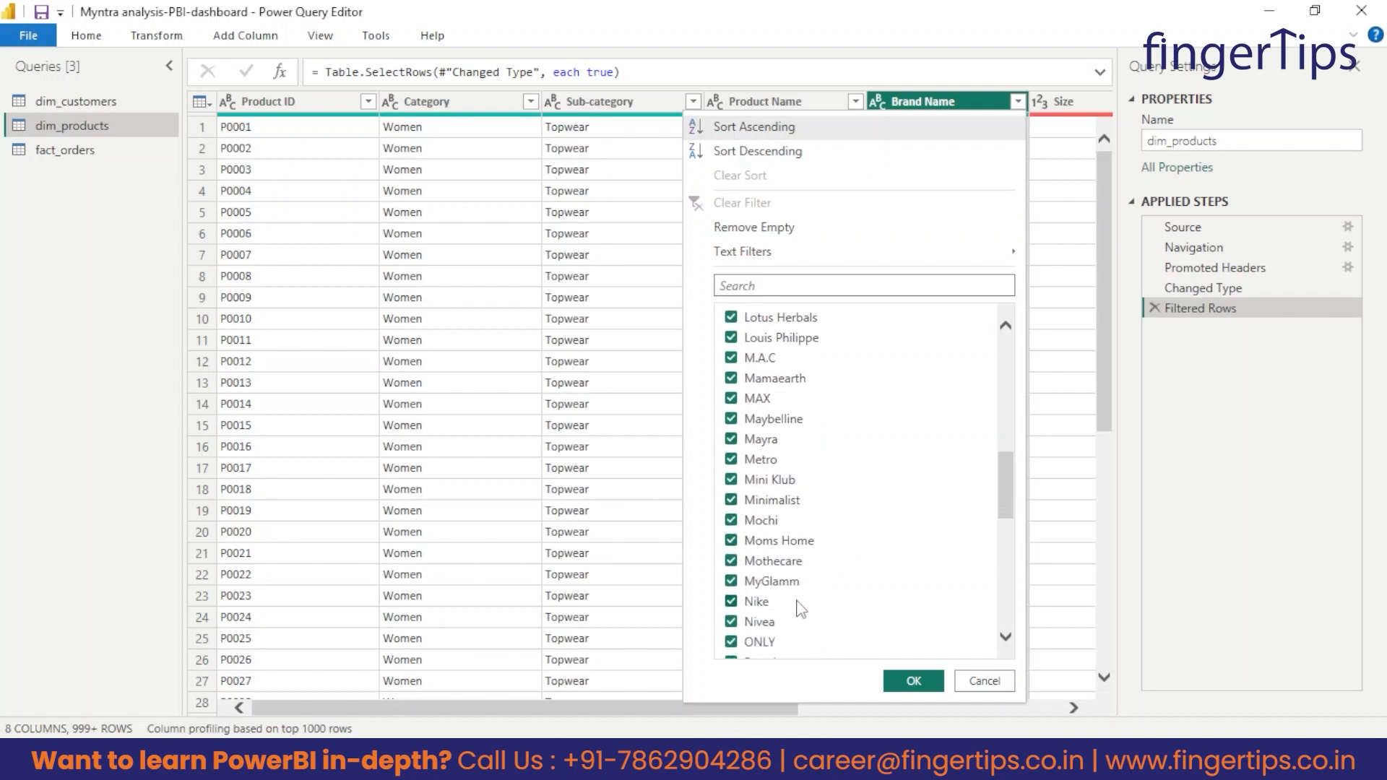
{"action": "scroll", "coordinate": [804, 609], "scroll_direction": "down", "scroll_amount": 1}
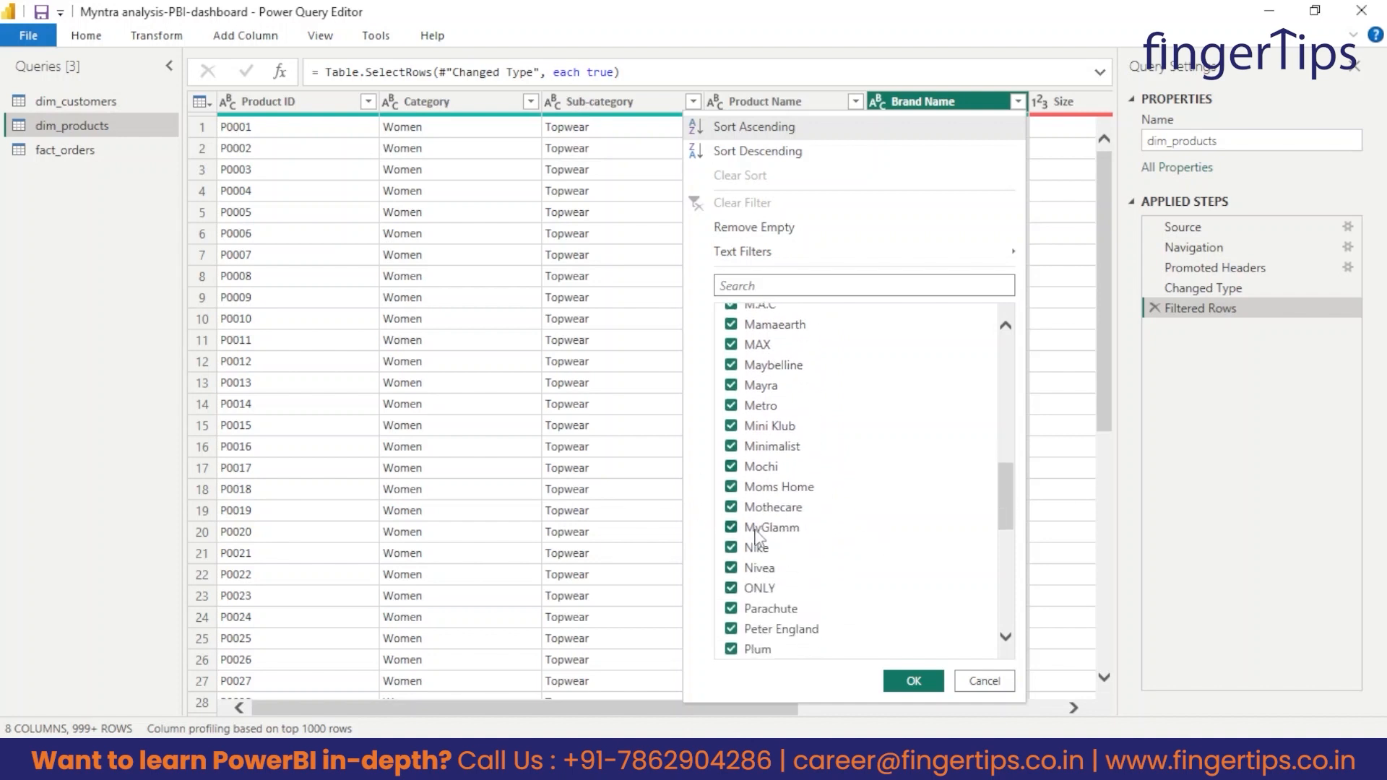
{"action": "scroll", "coordinate": [780, 576], "scroll_direction": "down", "scroll_amount": 4}
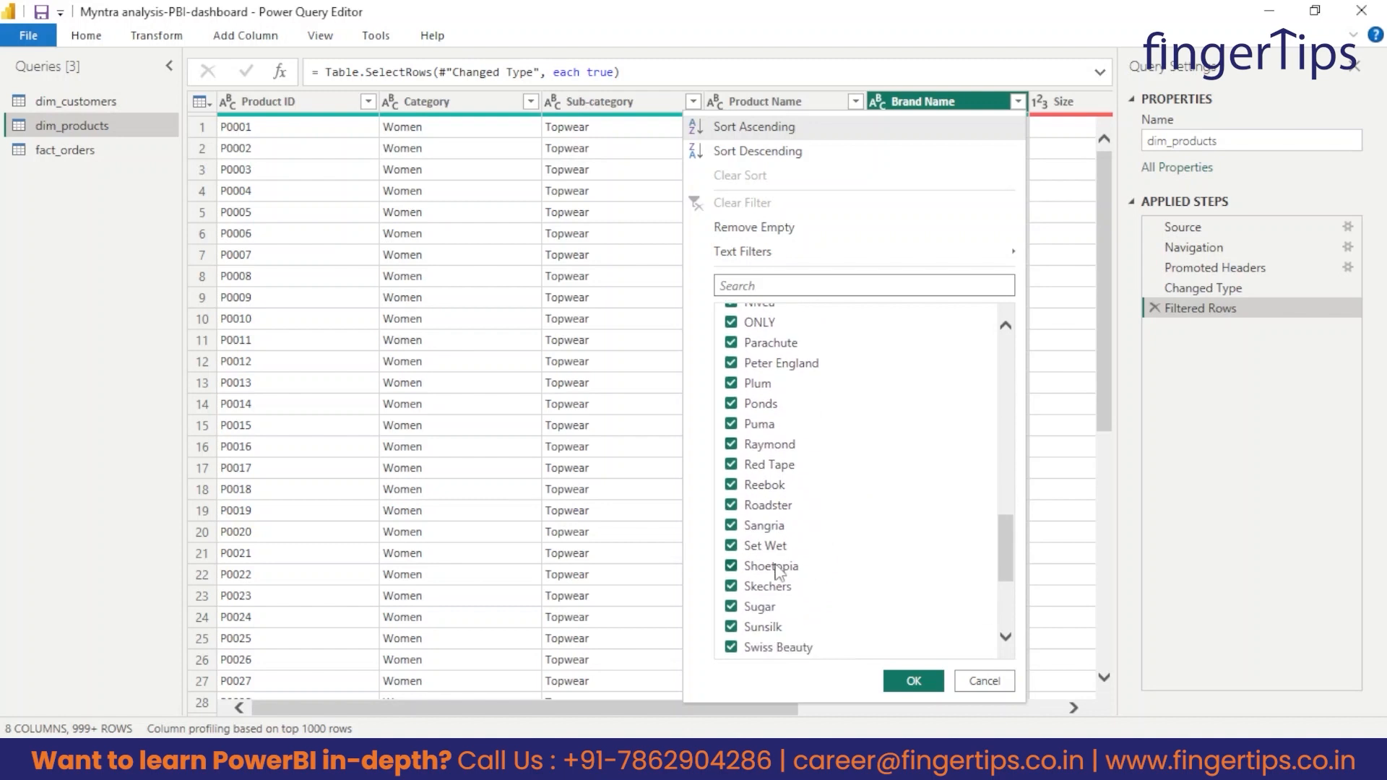
{"action": "scroll", "coordinate": [788, 567], "scroll_direction": "down", "scroll_amount": 1}
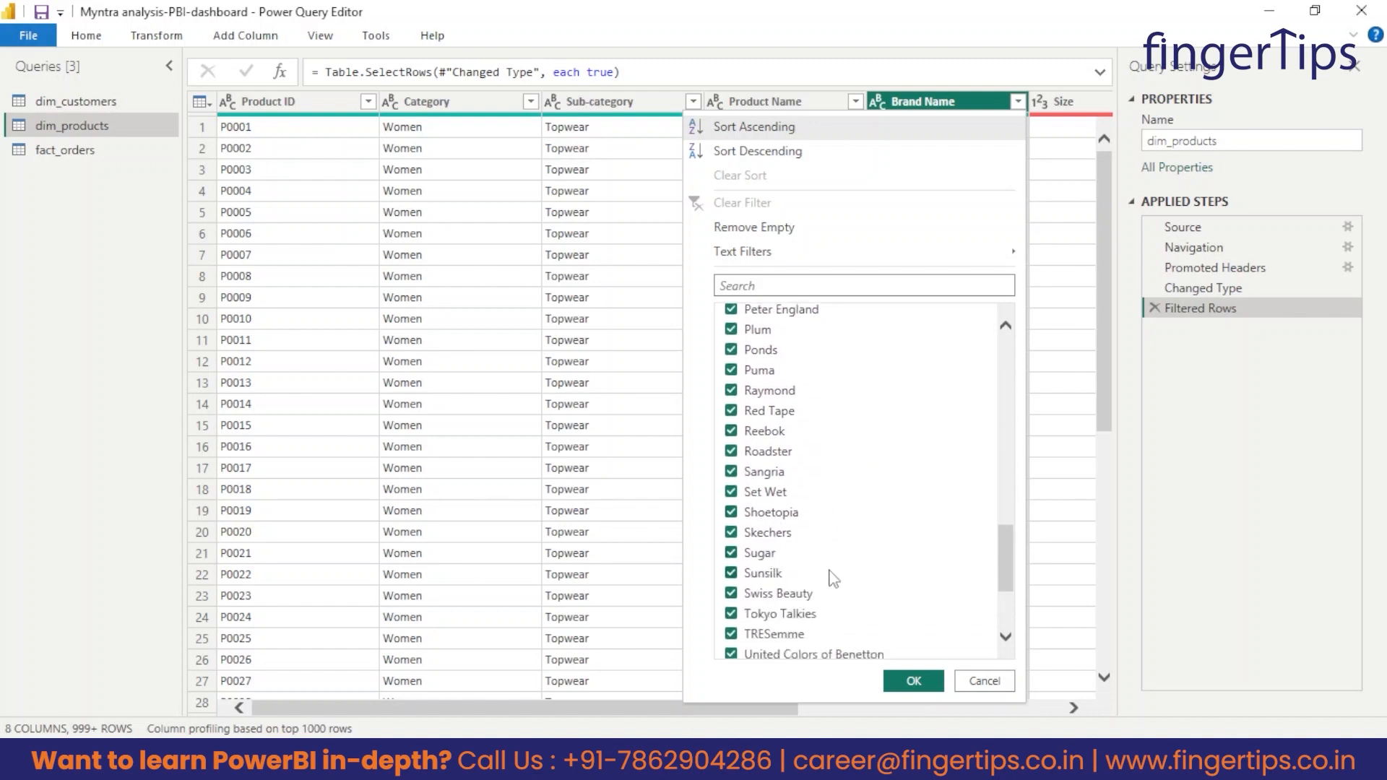
{"action": "scroll", "coordinate": [831, 579], "scroll_direction": "down", "scroll_amount": 2}
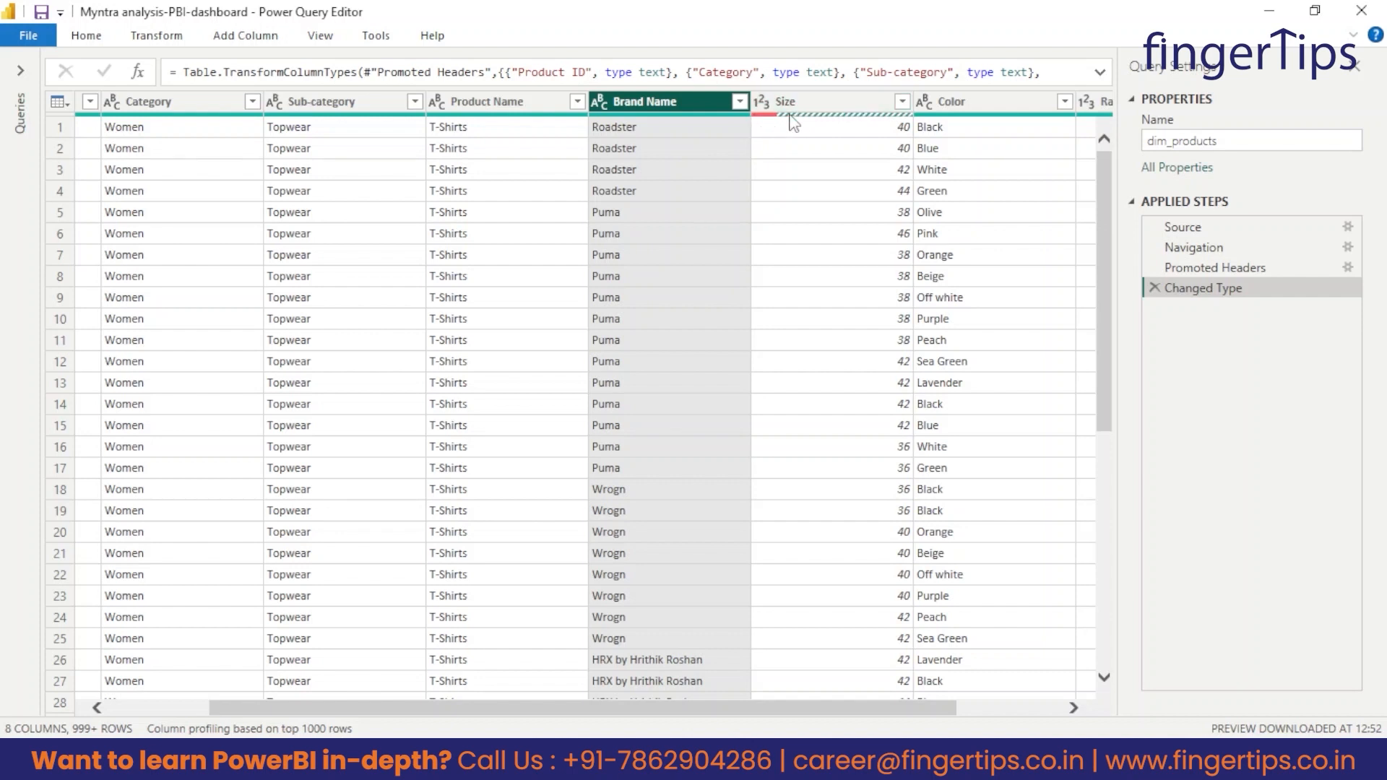
Try to load the complete list of Size filter values and look through it.
{"action": "mouse_move", "coordinate": [766, 122]}
{"action": "left_click", "coordinate": [902, 101]}
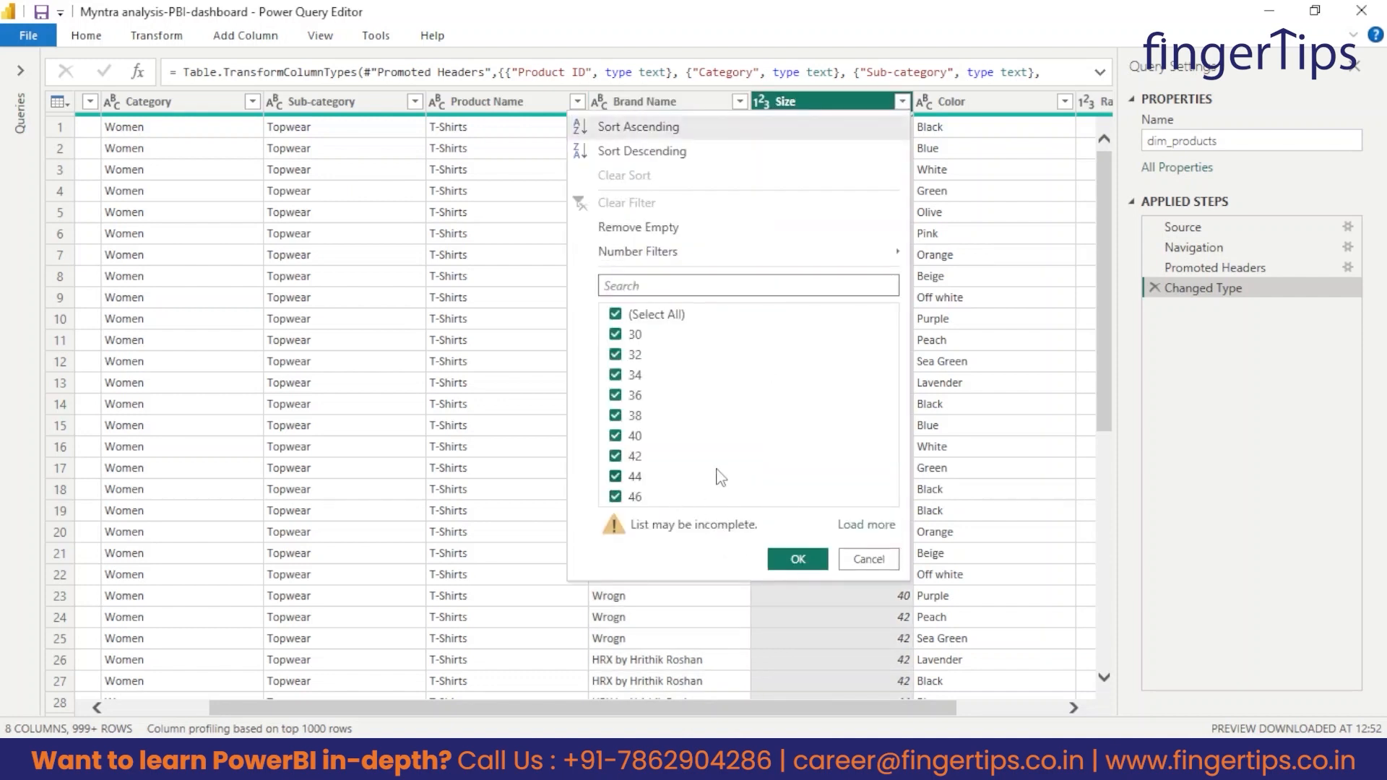
{"action": "left_click", "coordinate": [859, 525]}
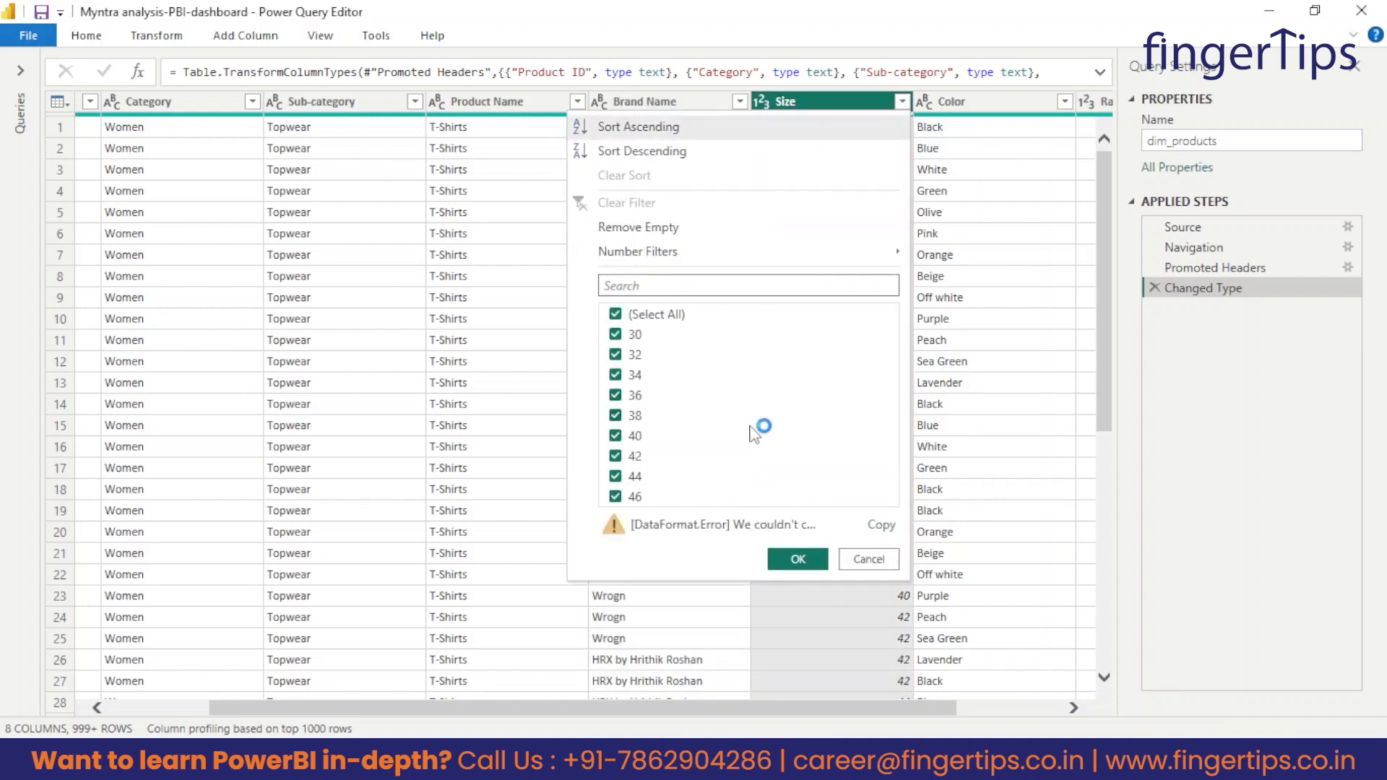
{"action": "left_click", "coordinate": [801, 99]}
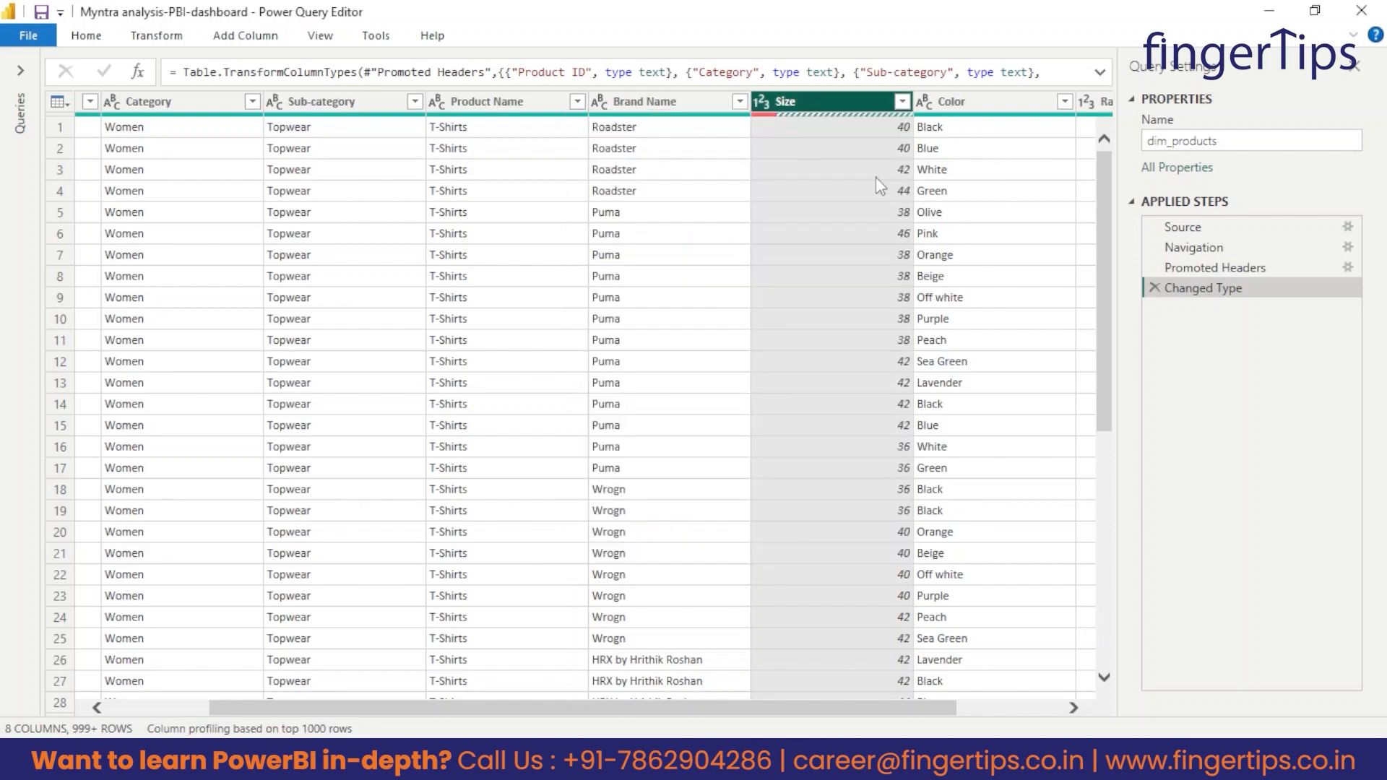
Look through the Size column down the dim_products rows for values that do not fit its number type.
{"action": "scroll", "coordinate": [838, 224], "scroll_direction": "down", "scroll_amount": 7}
{"action": "left_click_drag", "start_coordinate": [1102, 423], "coordinate": [1103, 755]}
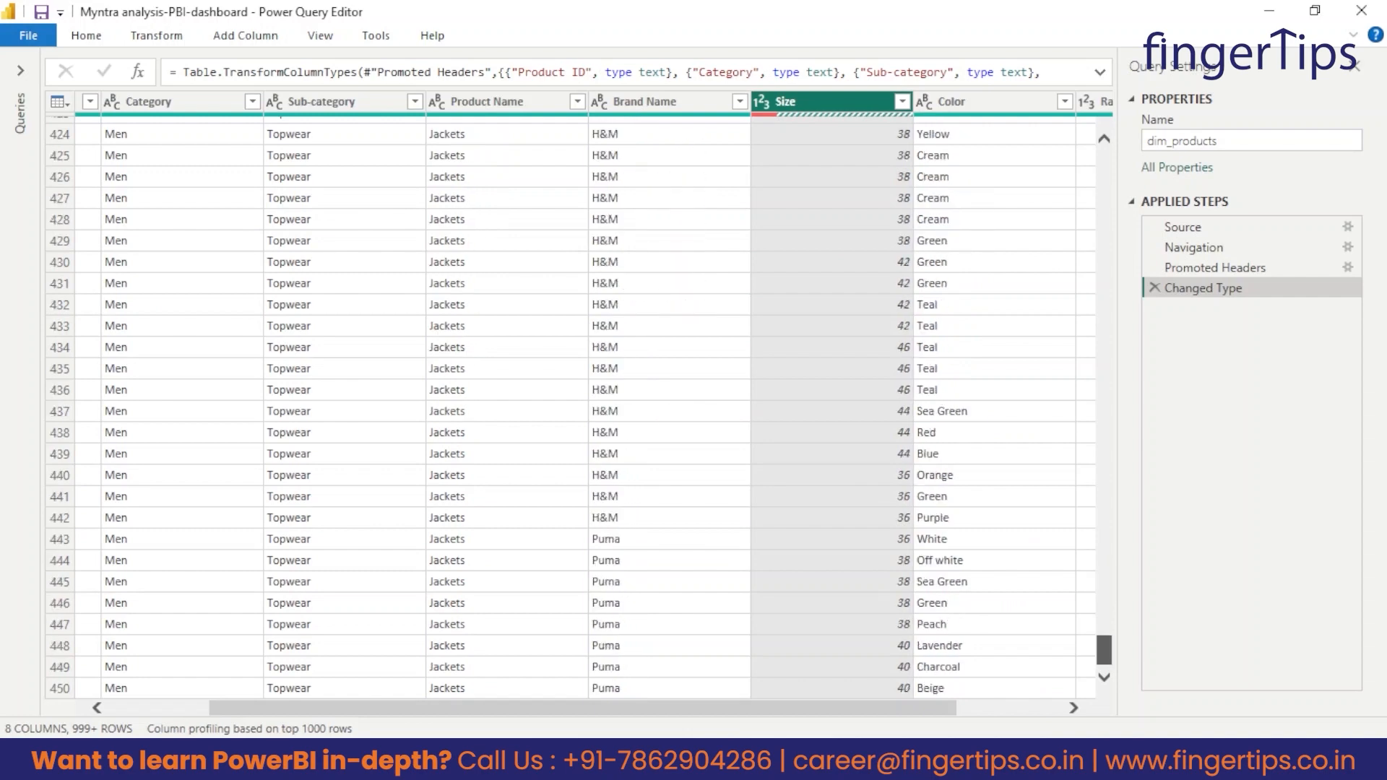
{"action": "scroll", "coordinate": [799, 437], "scroll_direction": "down", "scroll_amount": 20}
{"action": "scroll", "coordinate": [889, 383], "scroll_direction": "down", "scroll_amount": 20}
{"action": "scroll", "coordinate": [871, 376], "scroll_direction": "down", "scroll_amount": 20}
{"action": "scroll", "coordinate": [883, 399], "scroll_direction": "down", "scroll_amount": 3}
{"action": "scroll", "coordinate": [852, 376], "scroll_direction": "up", "scroll_amount": 4}
{"action": "scroll", "coordinate": [774, 220], "scroll_direction": "up", "scroll_amount": 3}
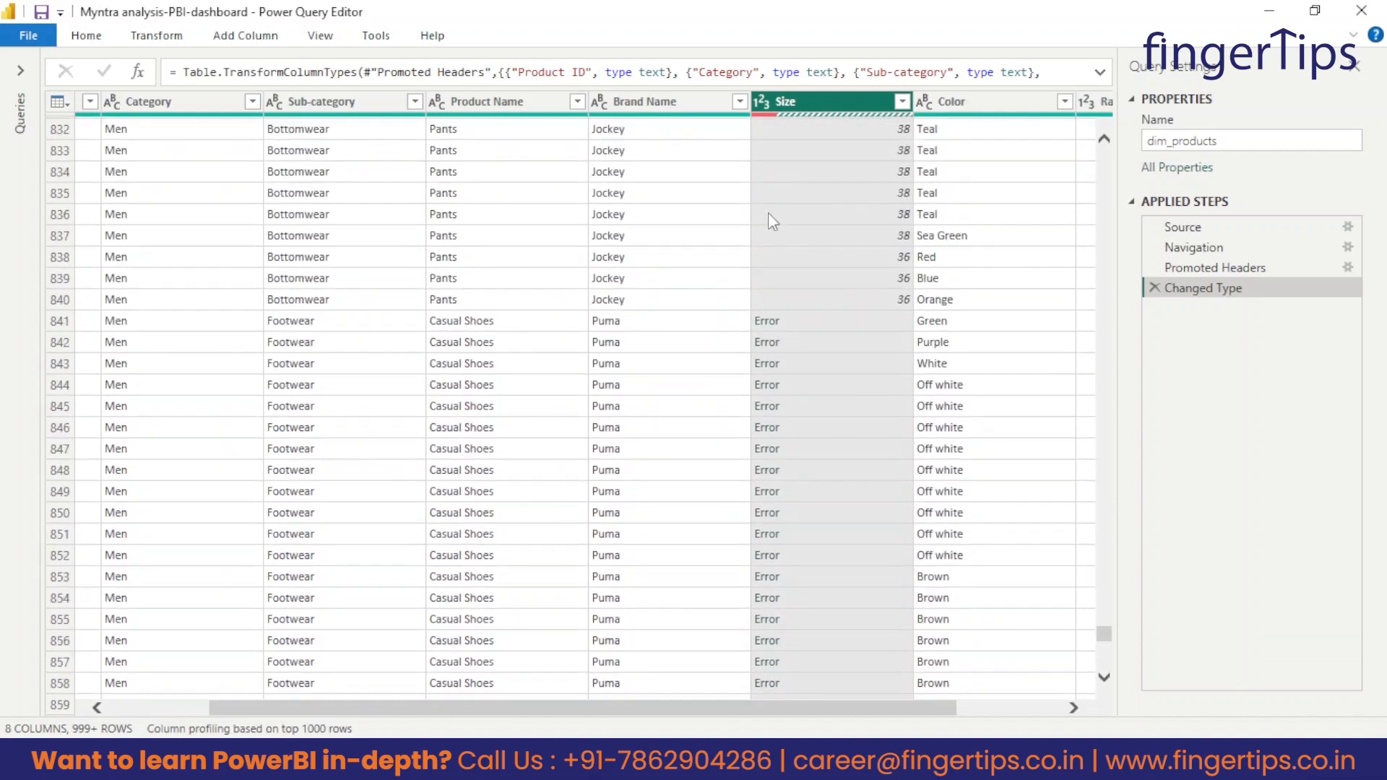
Inspect the error details of the Size value in row 841 and delete the Size step this adds.
{"action": "left_click", "coordinate": [767, 320]}
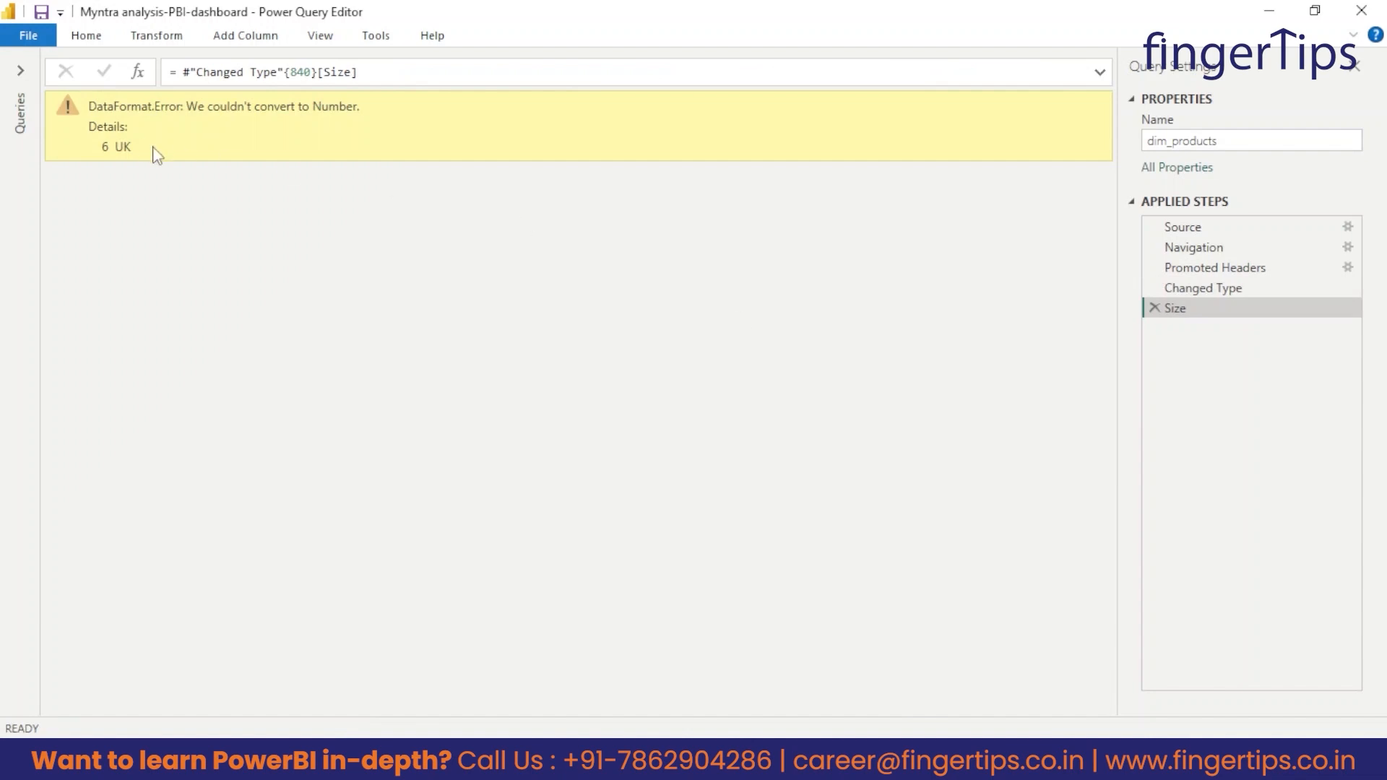
{"action": "left_click_drag", "start_coordinate": [155, 149], "coordinate": [99, 155]}
{"action": "left_click", "coordinate": [1155, 309]}
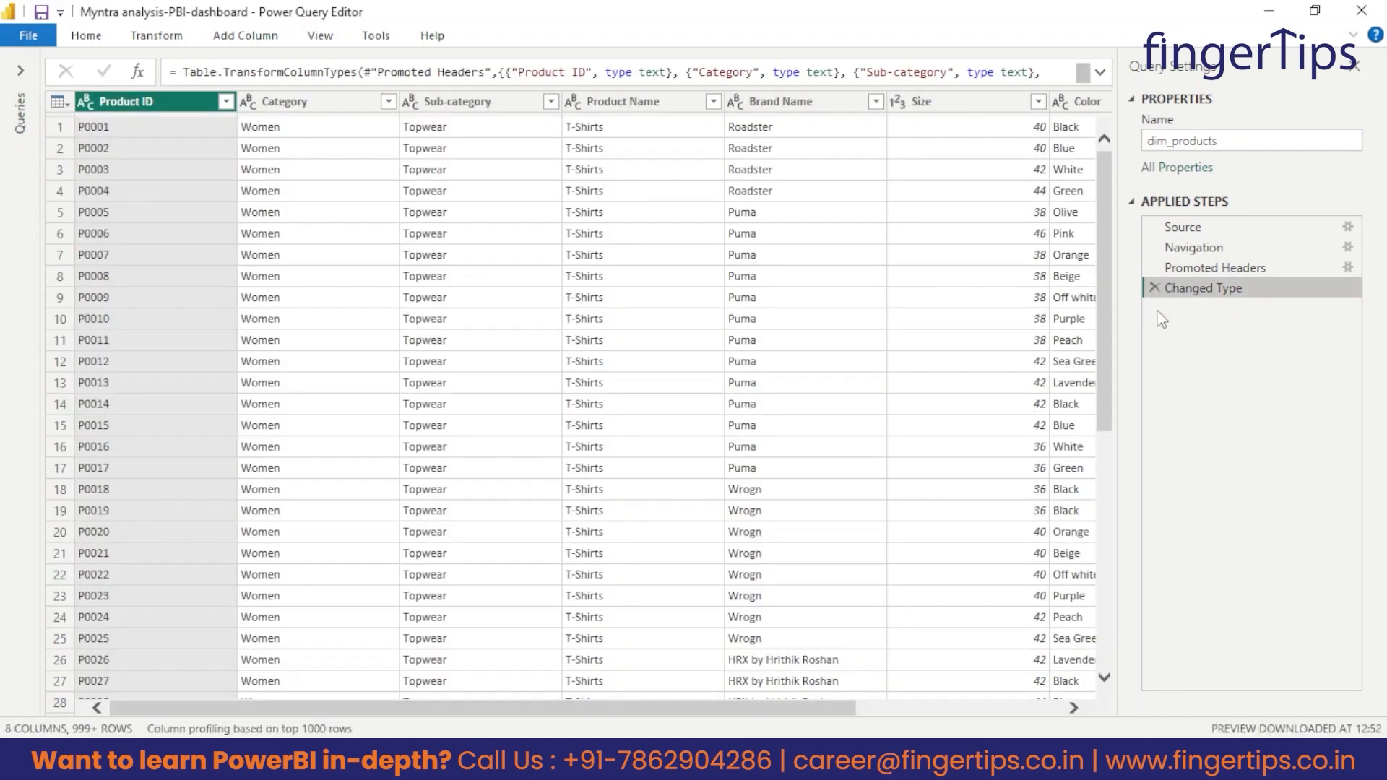
Change the Size column's data type to Text, replacing the current type conversion.
{"action": "left_click", "coordinate": [900, 102]}
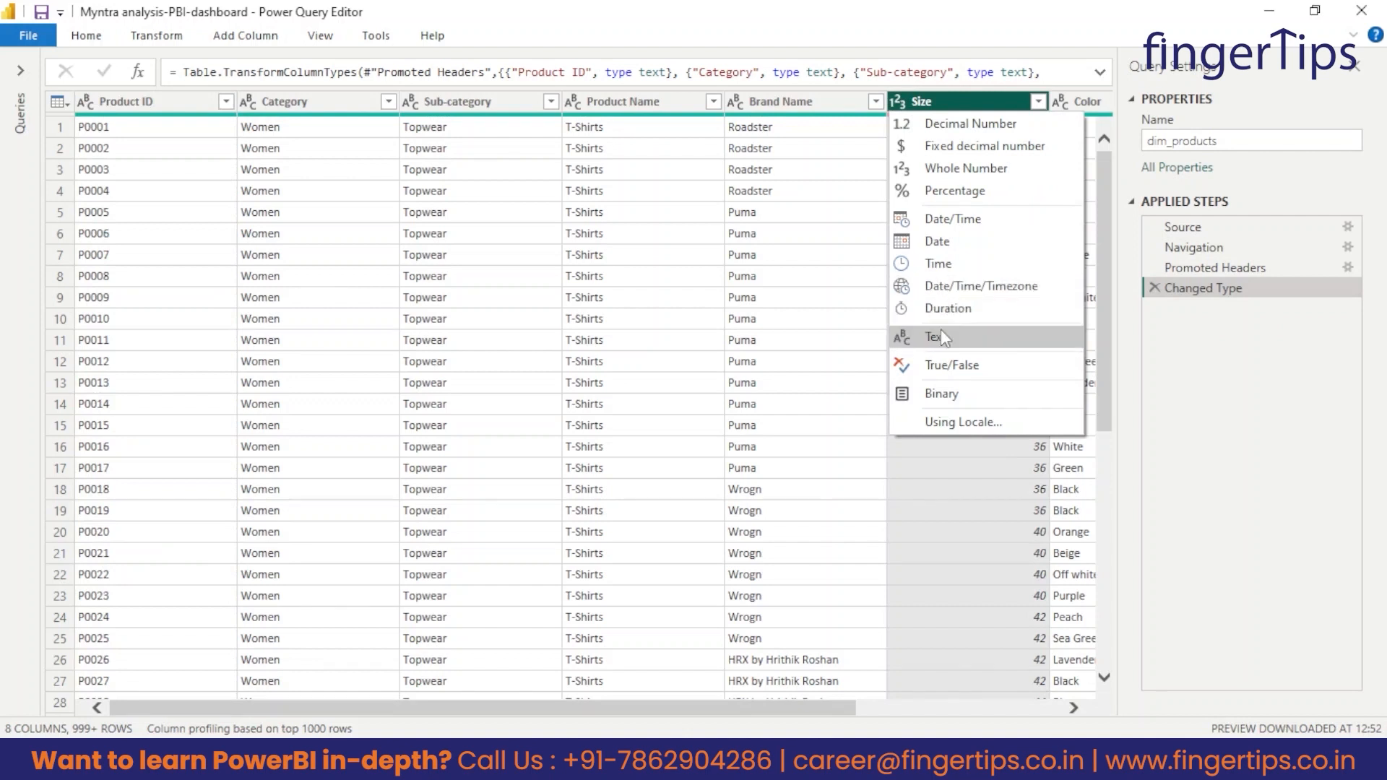
{"action": "left_click", "coordinate": [955, 338]}
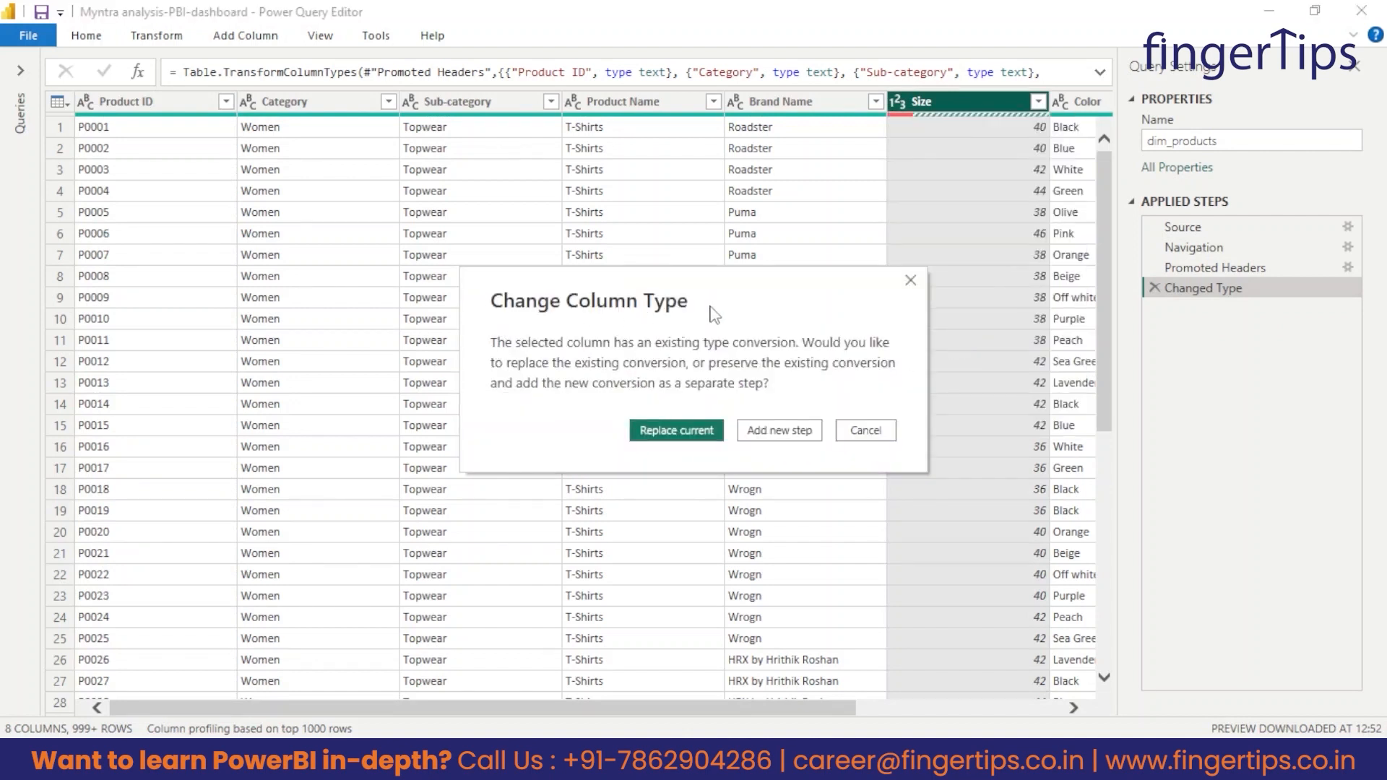
{"action": "left_click", "coordinate": [663, 432]}
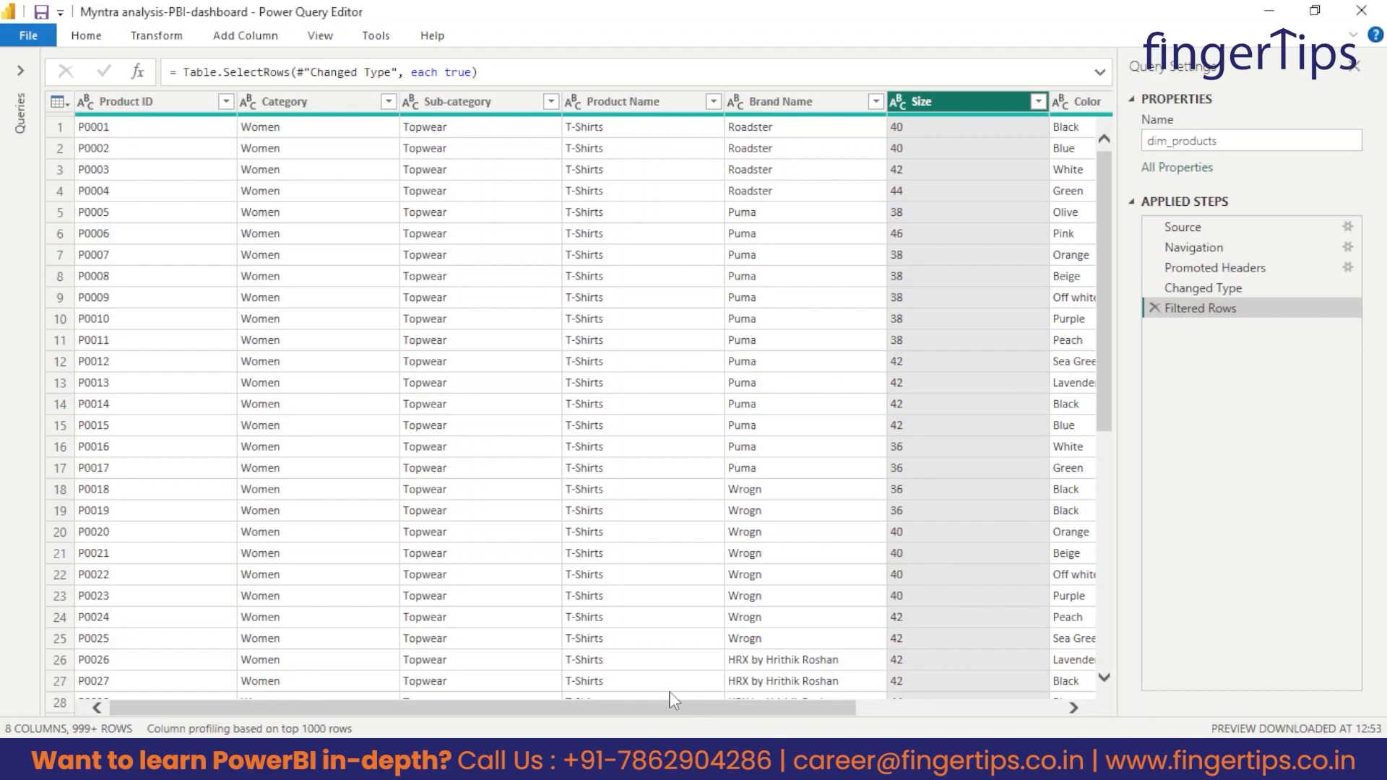
Check the Color and Ratings columns of dim_products, including the Ratings filter values, without applying a filter.
{"action": "left_click_drag", "start_coordinate": [663, 704], "coordinate": [867, 706]}
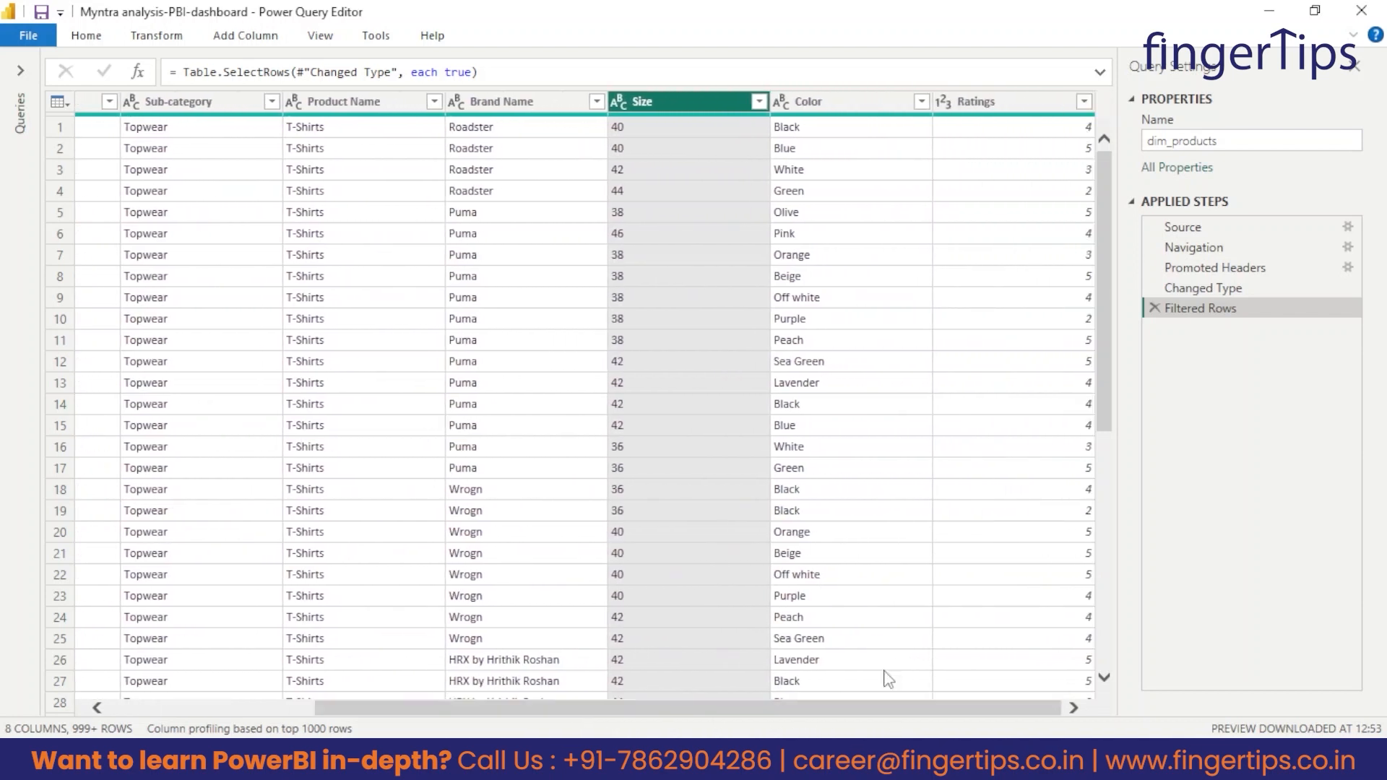
{"action": "left_click", "coordinate": [831, 105]}
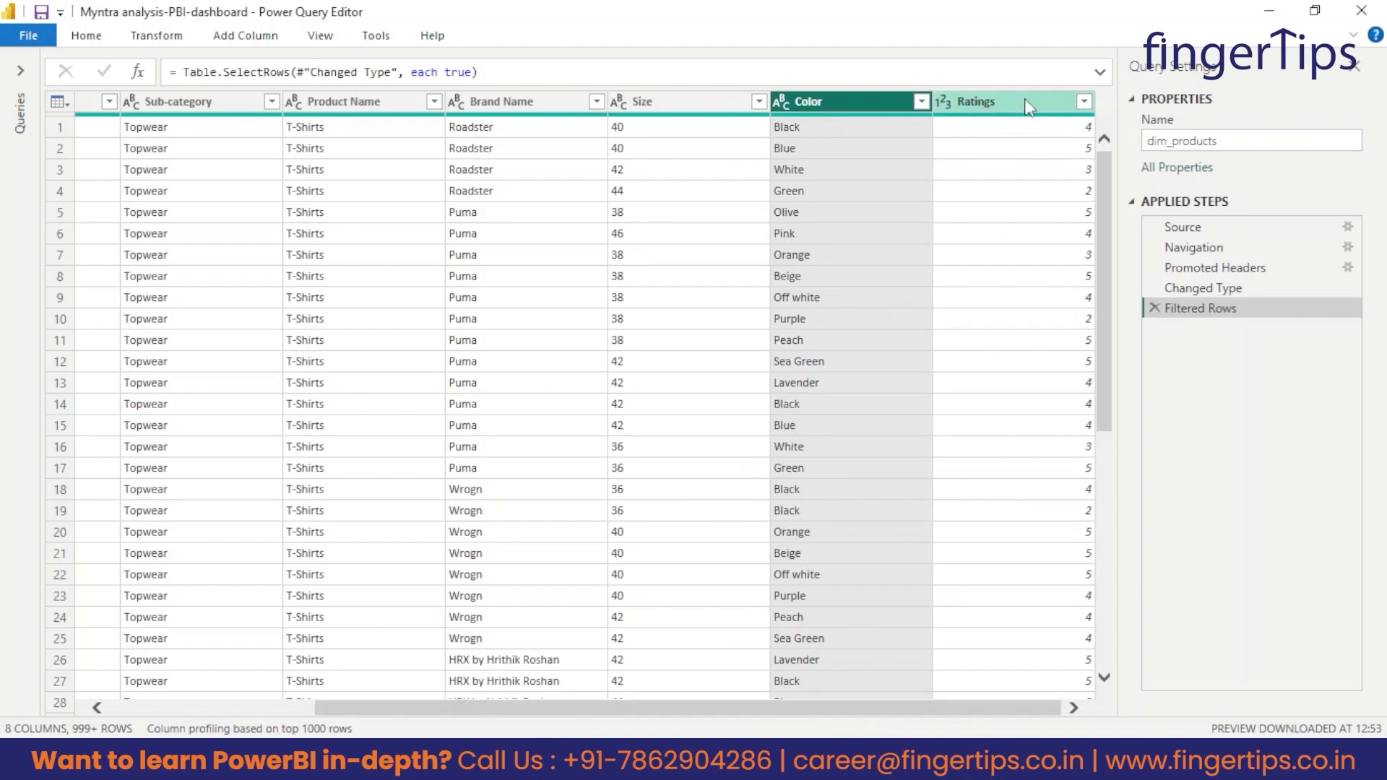
{"action": "left_click", "coordinate": [1083, 113]}
{"action": "left_click", "coordinate": [1085, 102]}
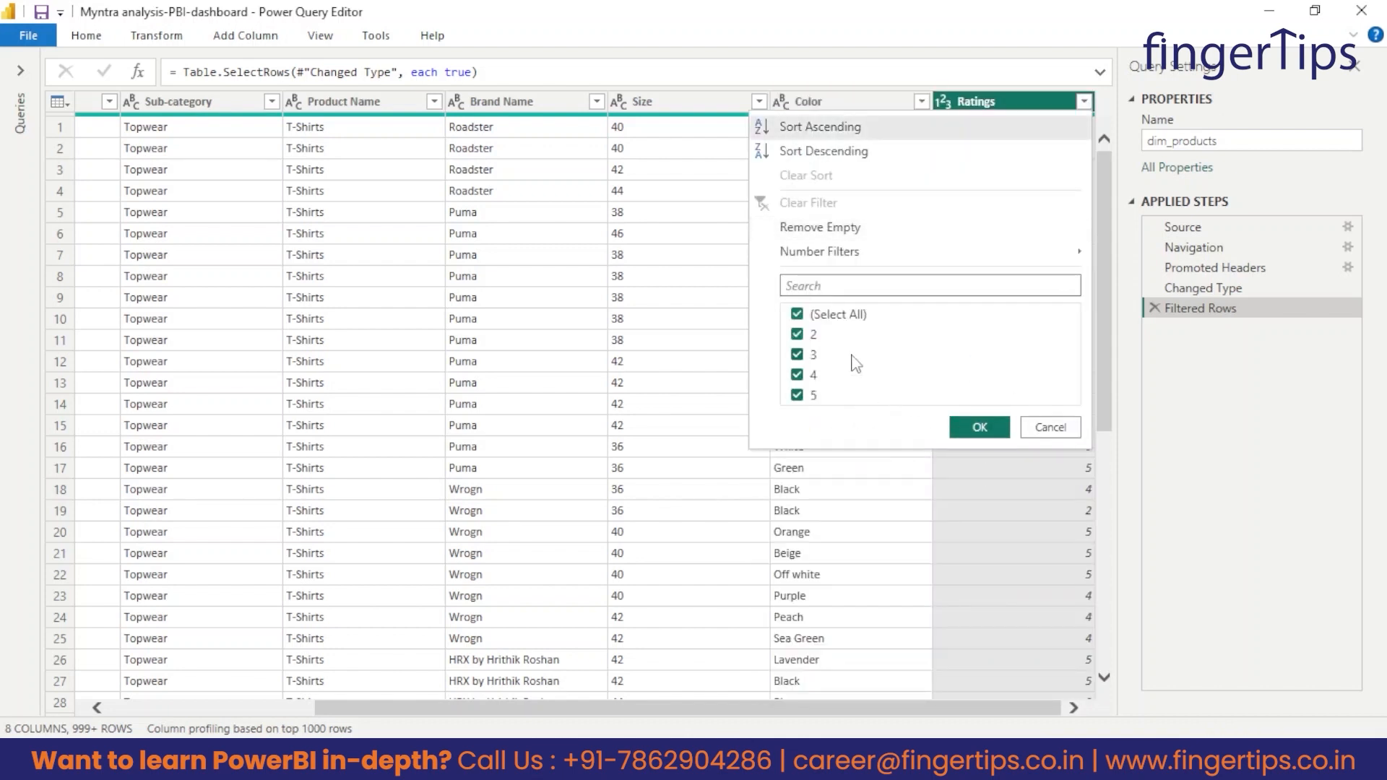
{"action": "left_click", "coordinate": [1051, 427]}
{"action": "left_click_drag", "start_coordinate": [853, 709], "coordinate": [646, 710]}
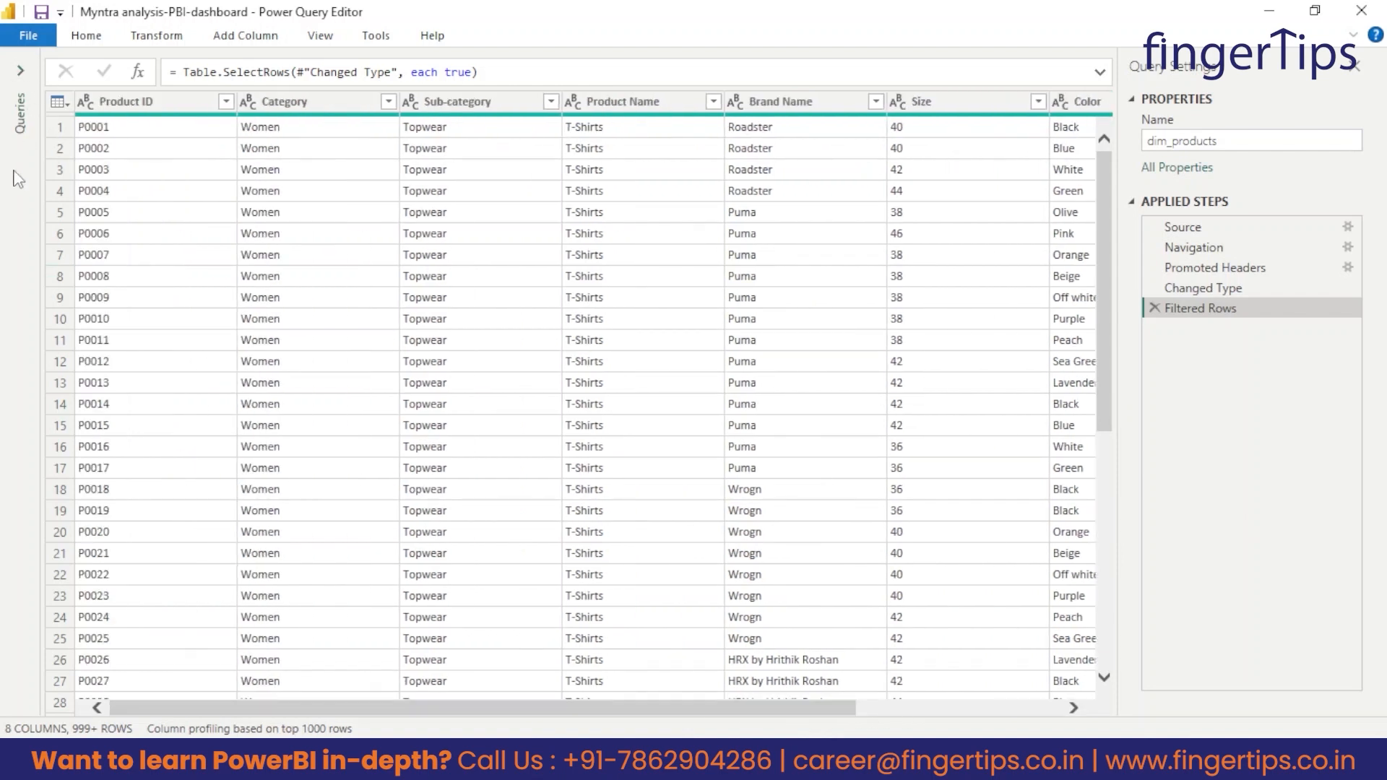
Open the fact_orders query and check the data type of its Date column.
{"action": "left_click", "coordinate": [21, 70]}
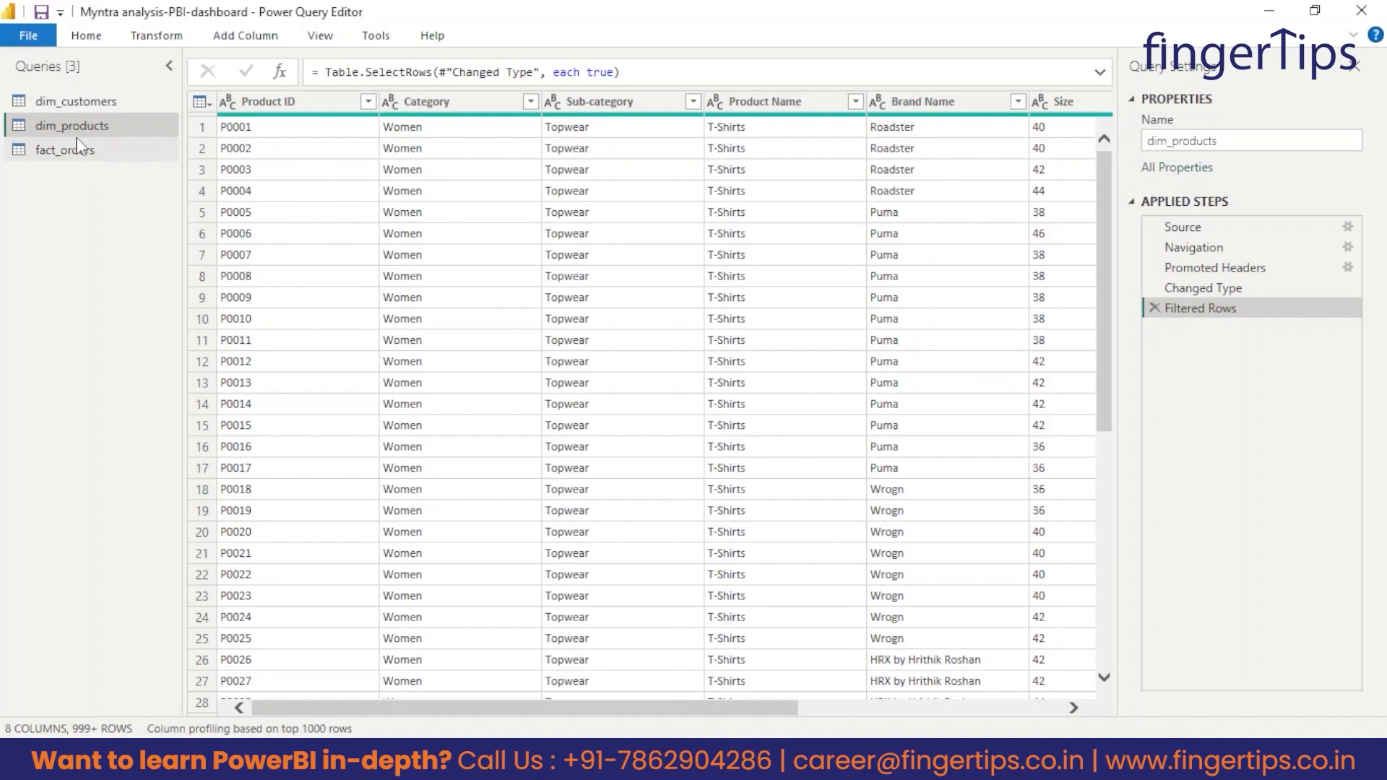
{"action": "left_click", "coordinate": [52, 149]}
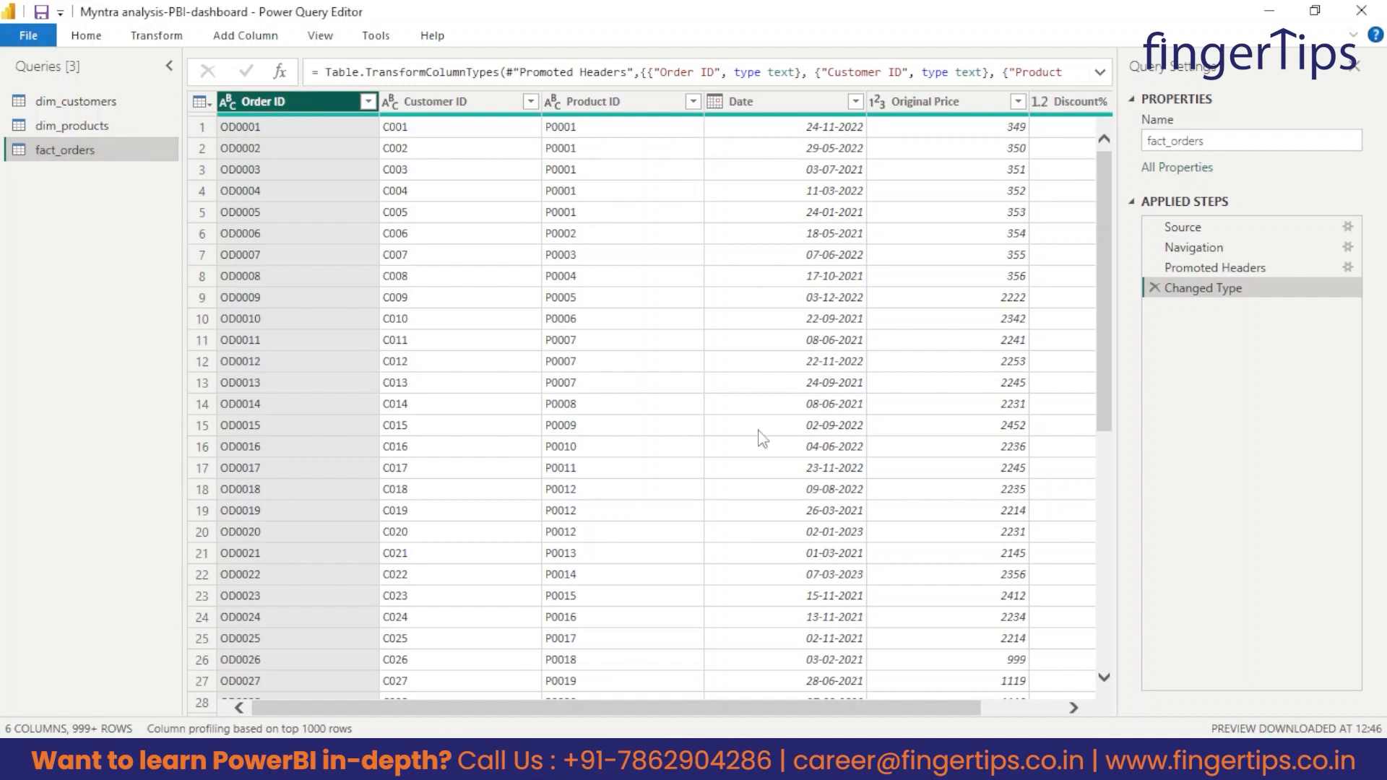
{"action": "left_click_drag", "start_coordinate": [650, 716], "coordinate": [712, 713]}
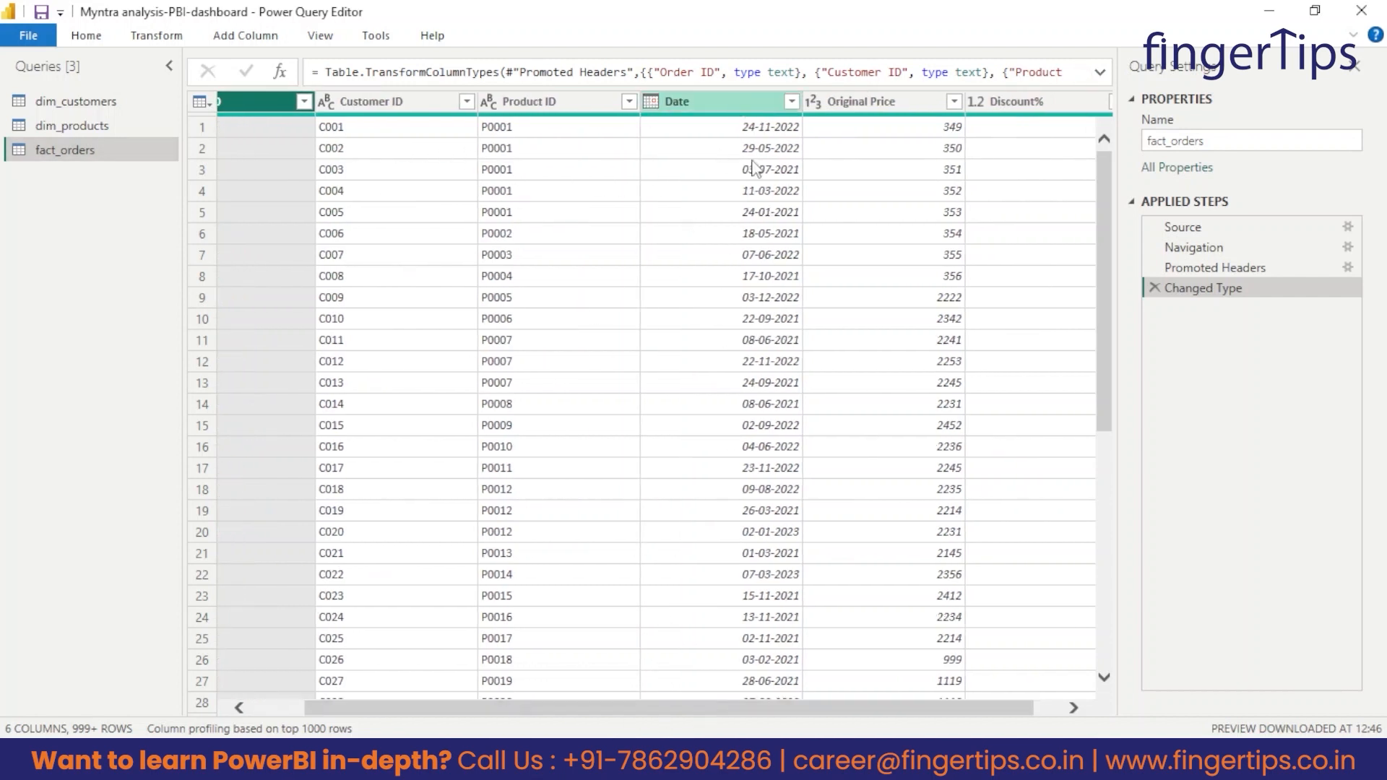
{"action": "left_click", "coordinate": [650, 101]}
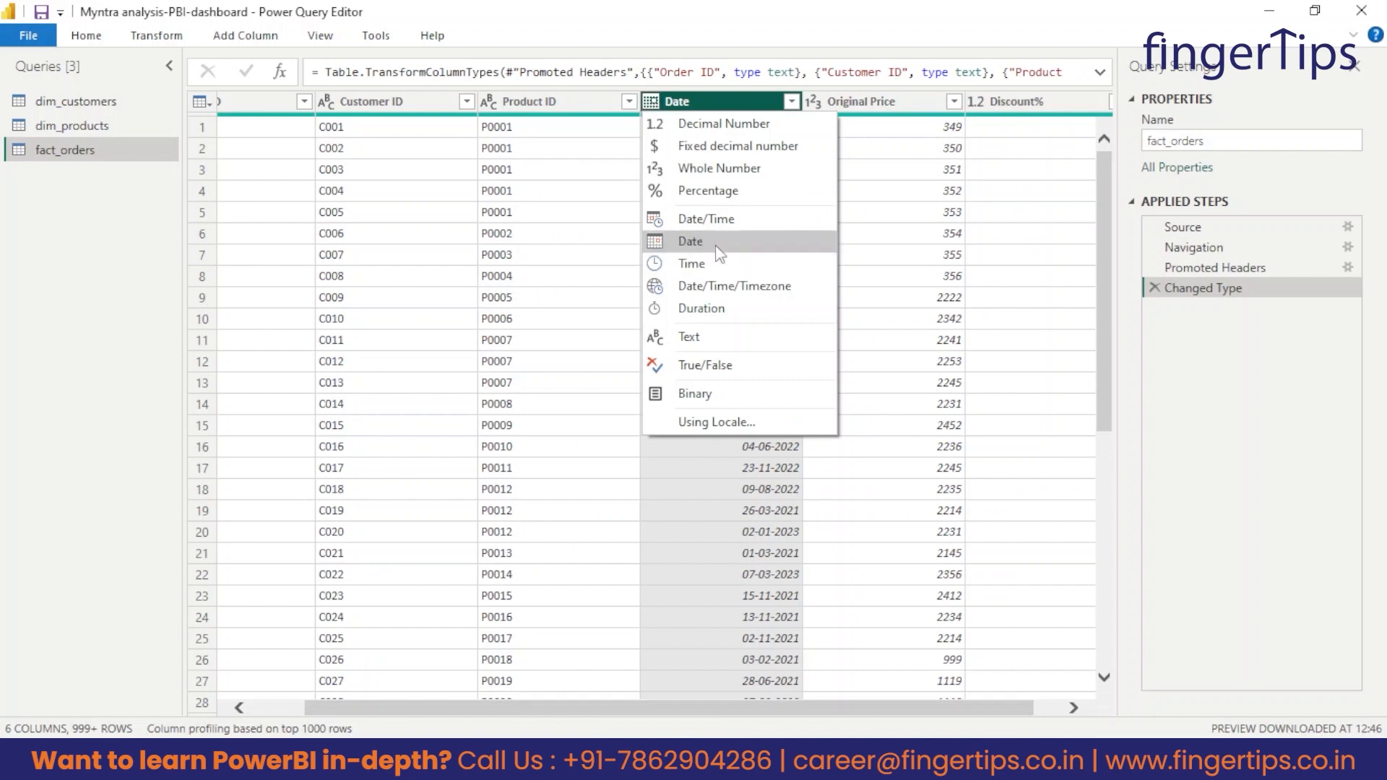
{"action": "left_click_drag", "start_coordinate": [689, 712], "coordinate": [718, 712]}
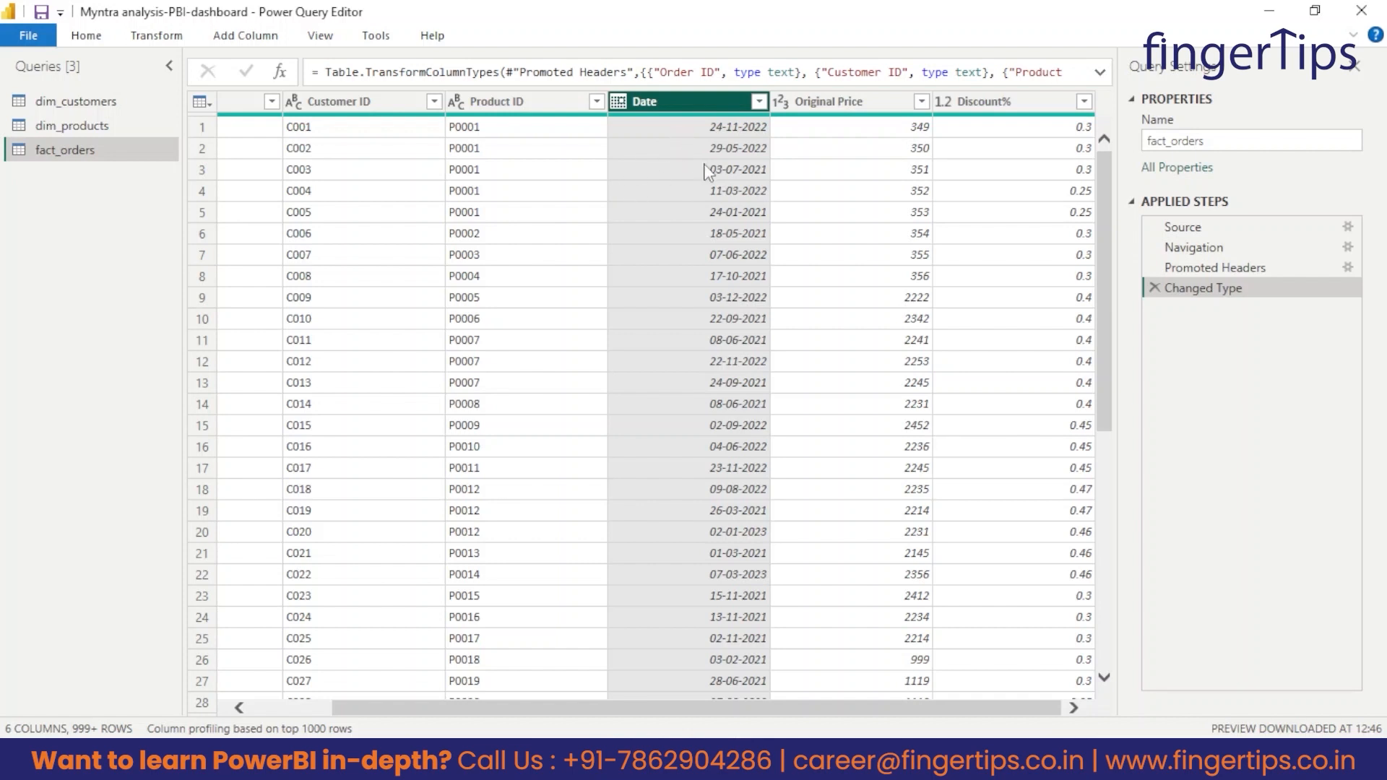
Check the data types of the Original Price and Discount% columns in fact_orders without changing them.
{"action": "left_click", "coordinate": [835, 111]}
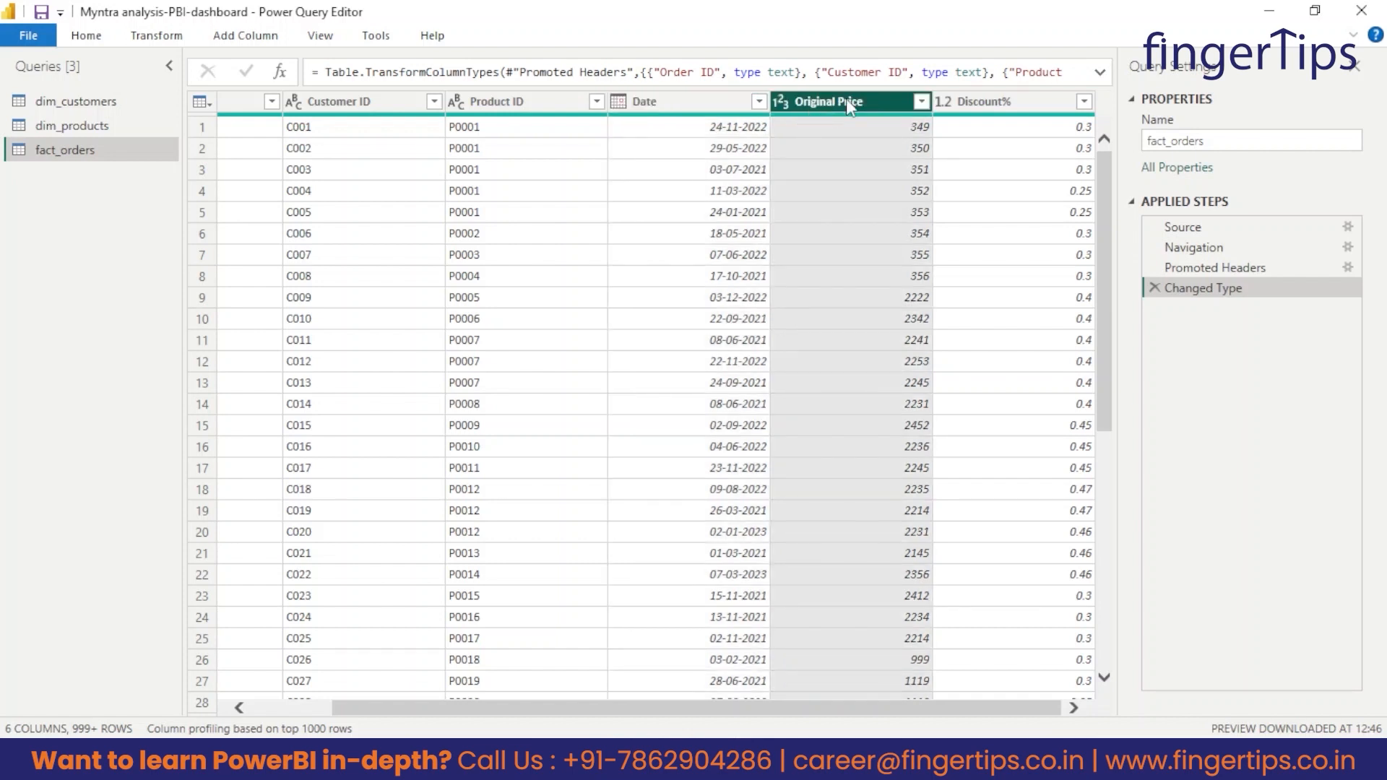
{"action": "left_click", "coordinate": [787, 106]}
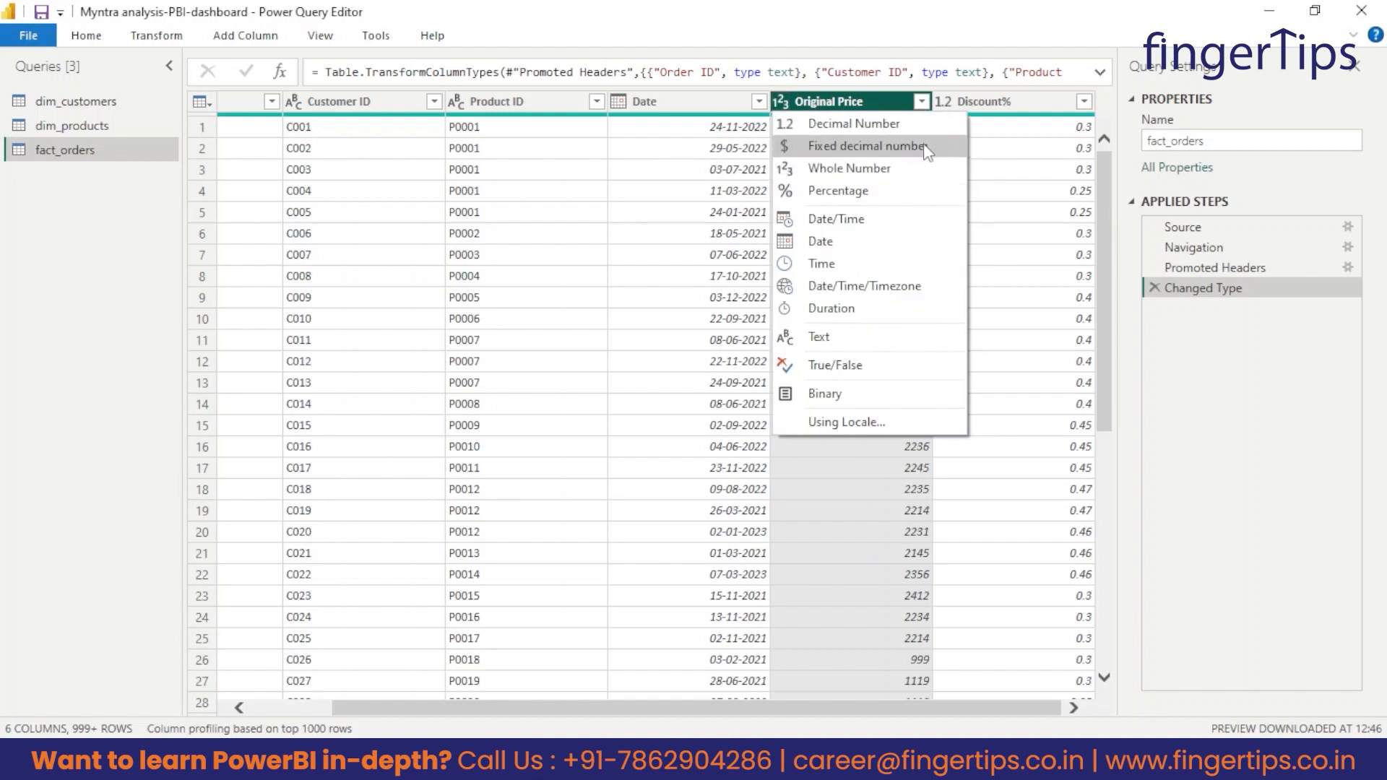
{"action": "left_click", "coordinate": [1062, 102]}
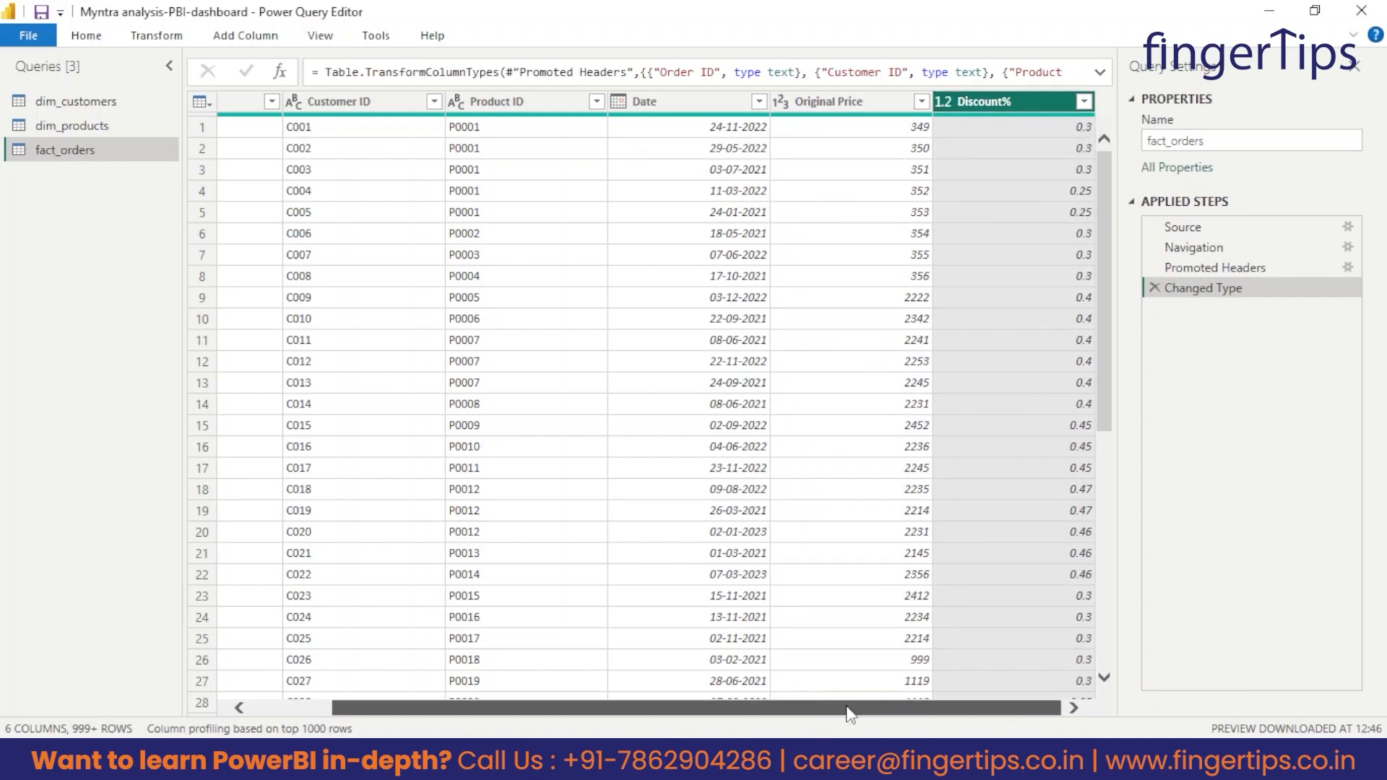
{"action": "left_click", "coordinate": [945, 105]}
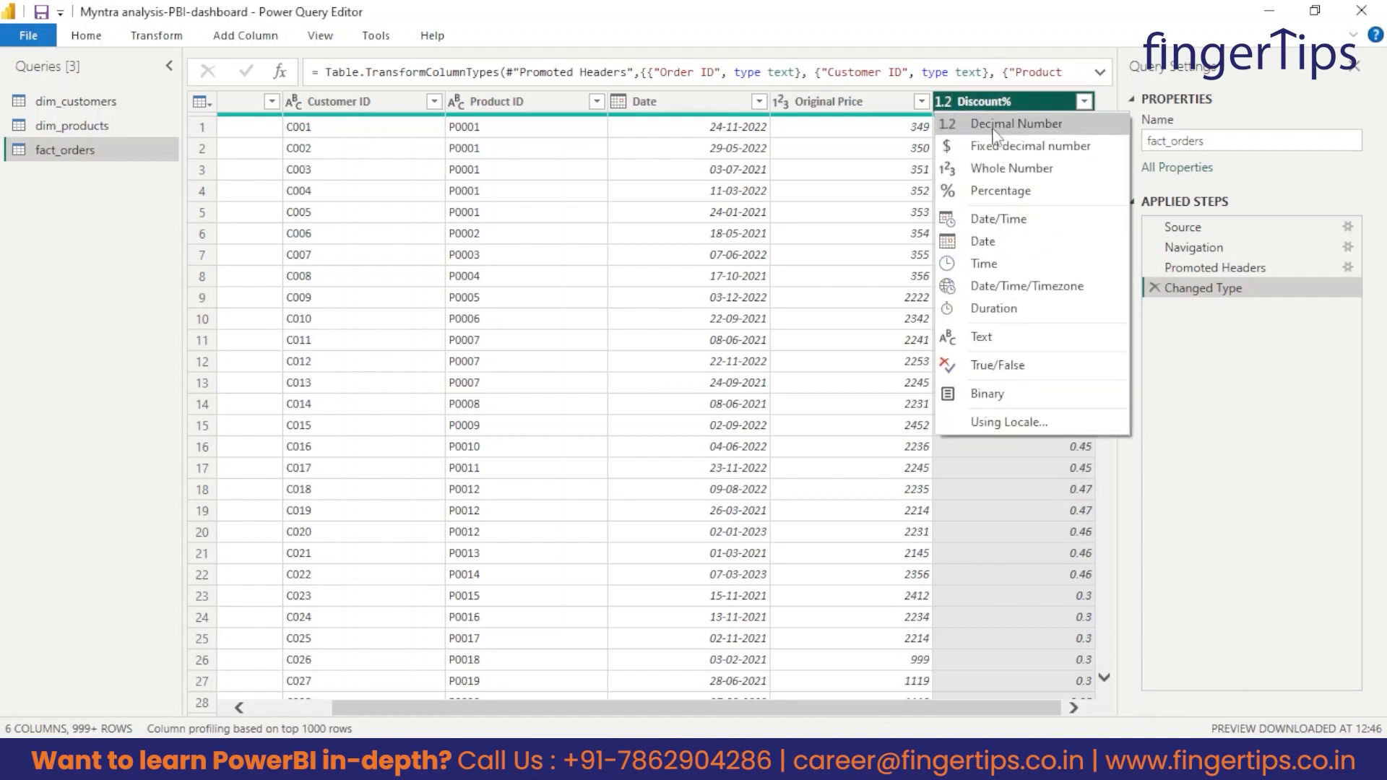
{"action": "left_click", "coordinate": [1221, 423]}
{"action": "left_click_drag", "start_coordinate": [818, 708], "coordinate": [520, 709]}
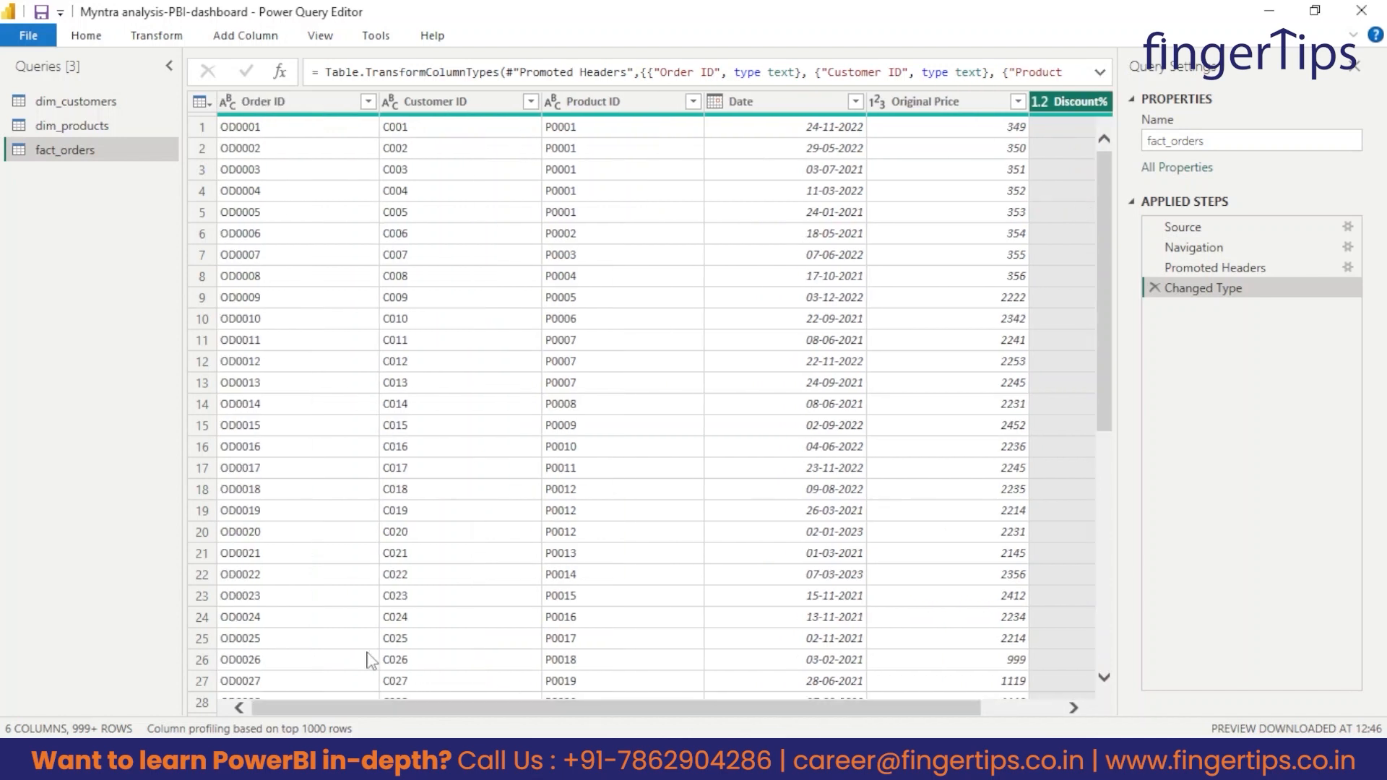
Go back to the dim_customers query, then close Power Query Editor and apply the changes to the model.
{"action": "left_click", "coordinate": [72, 102]}
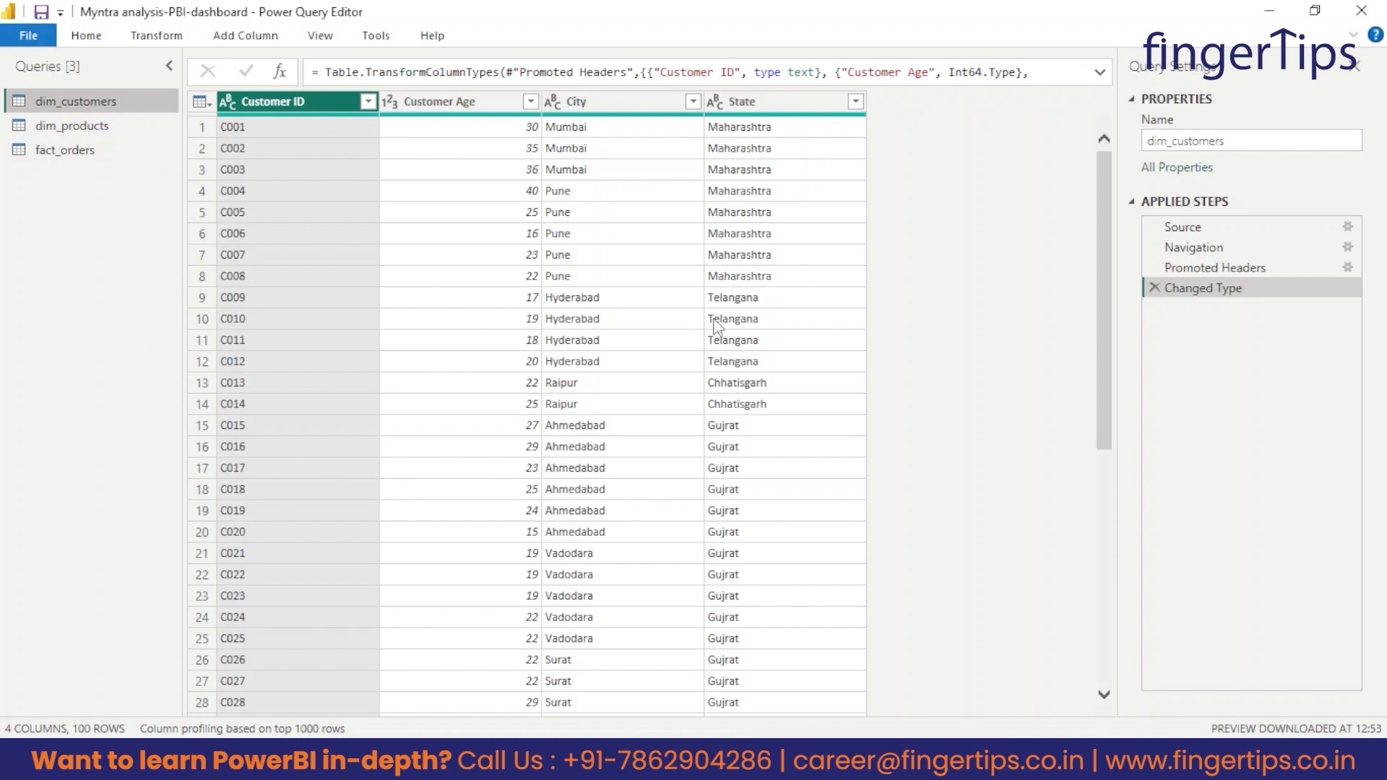
{"action": "left_click", "coordinate": [88, 39]}
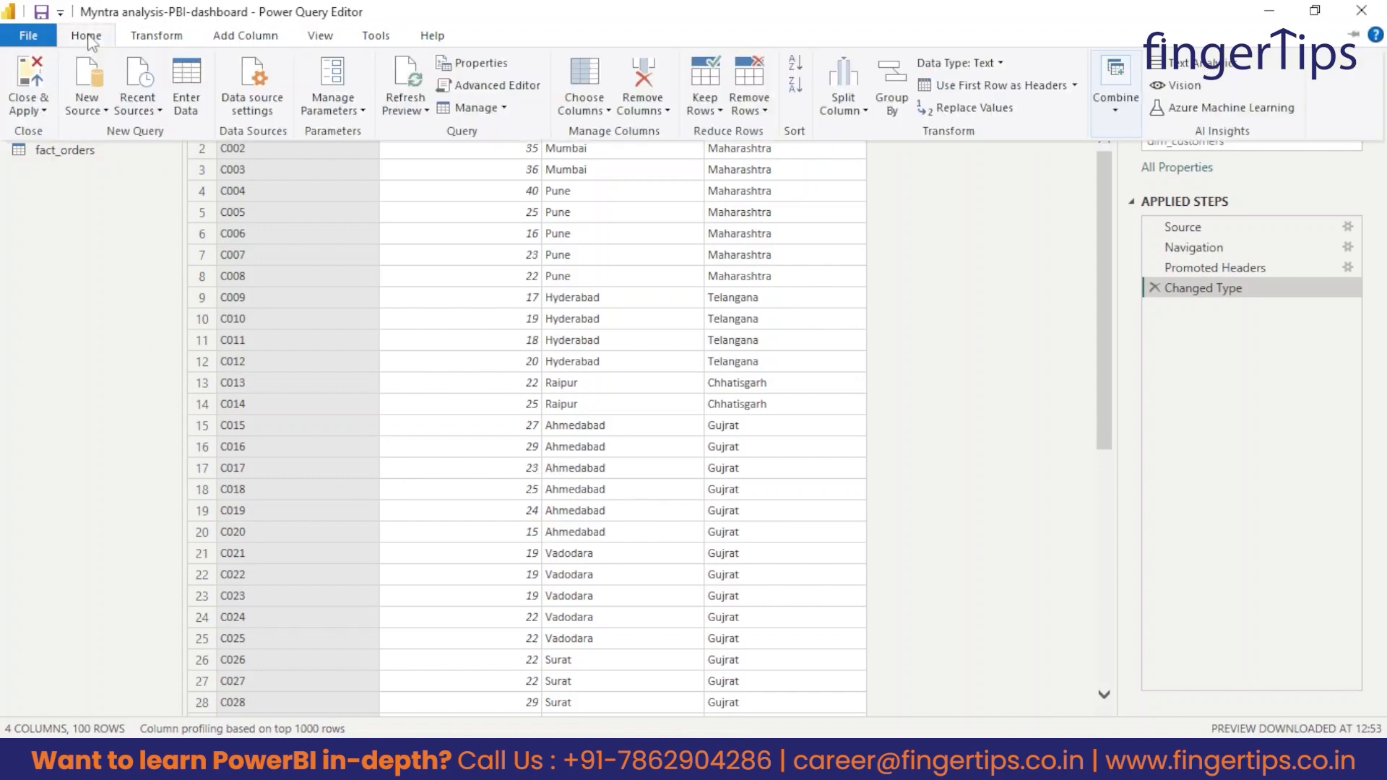
{"action": "left_click", "coordinate": [44, 112]}
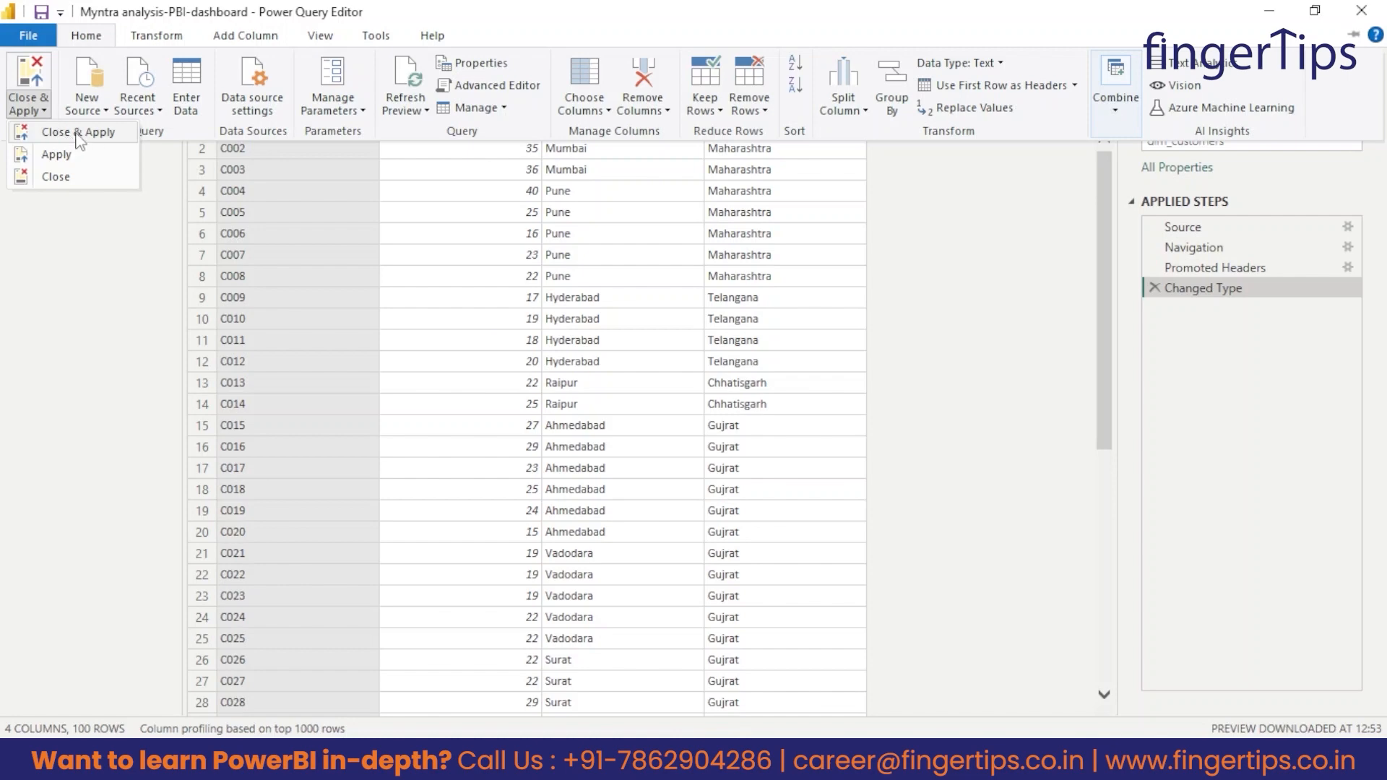
{"action": "left_click", "coordinate": [76, 134]}
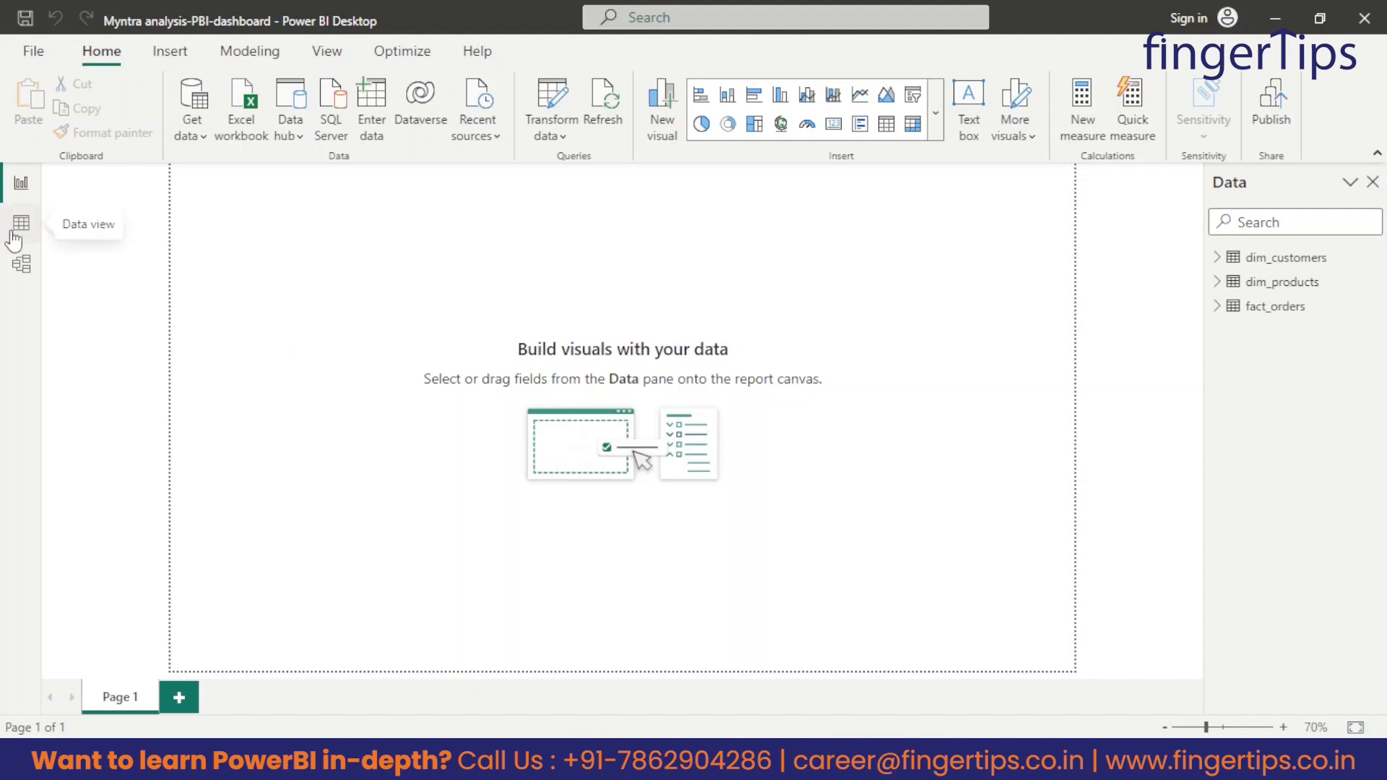
Switch to the data view and look through the loaded dim_customers, dim_products and fact_orders tables.
{"action": "left_click", "coordinate": [250, 54]}
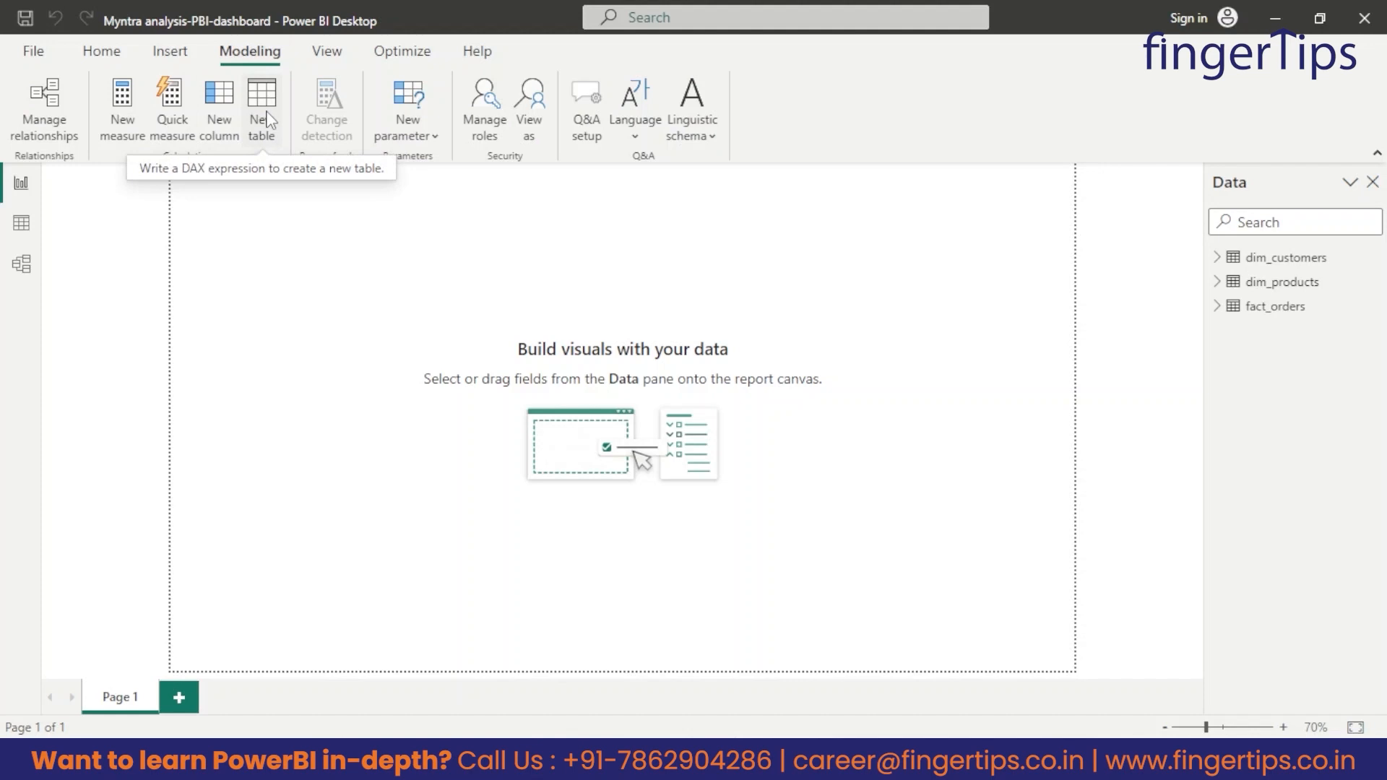
{"action": "left_click", "coordinate": [101, 51]}
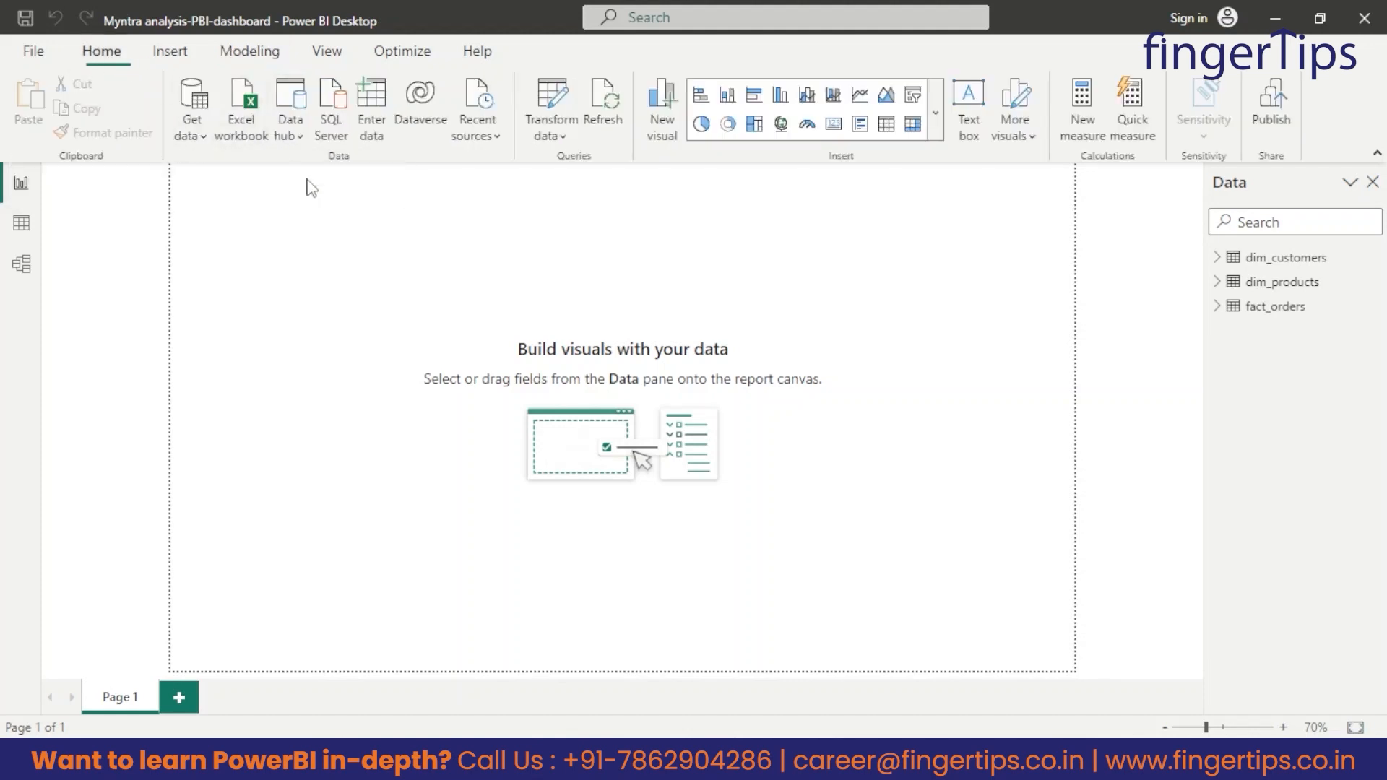
{"action": "left_click", "coordinate": [23, 228]}
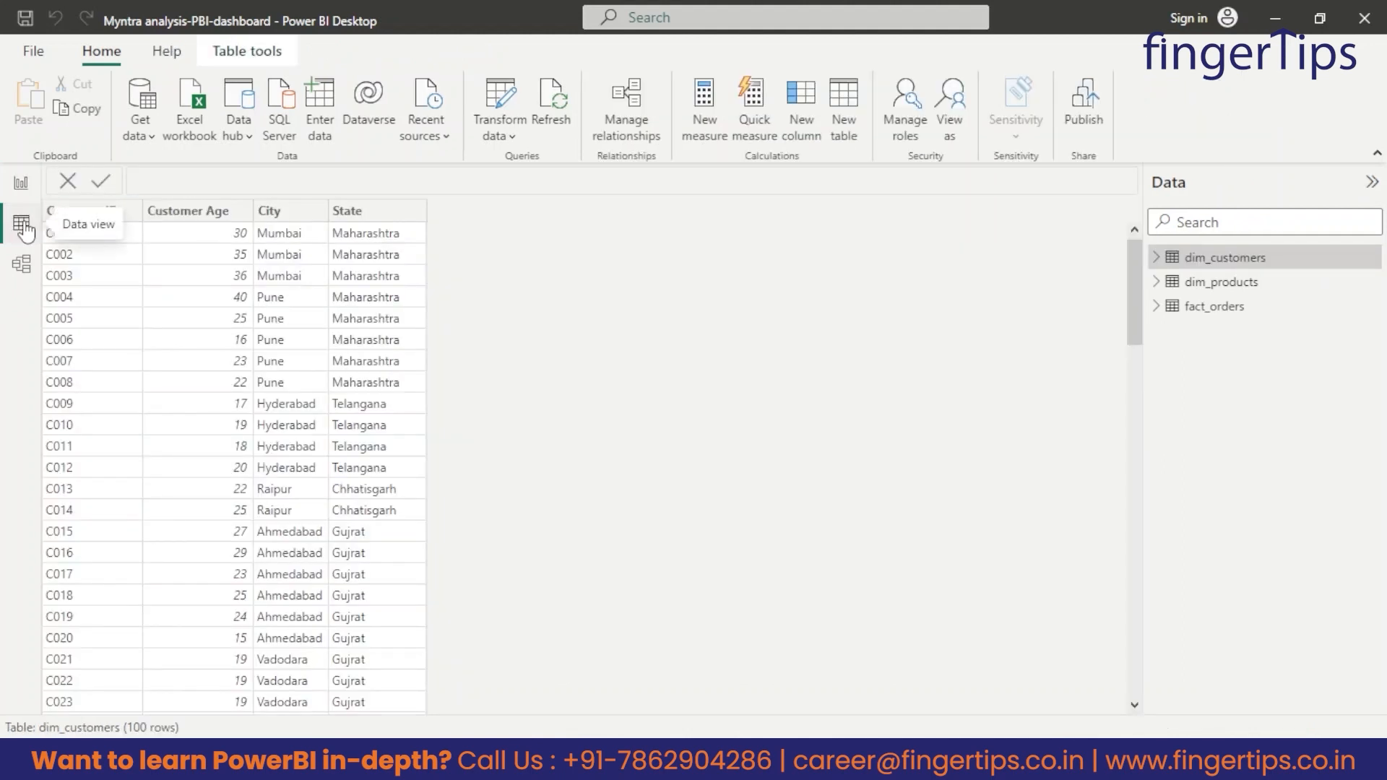
{"action": "left_click", "coordinate": [1224, 289]}
{"action": "left_click", "coordinate": [1228, 307]}
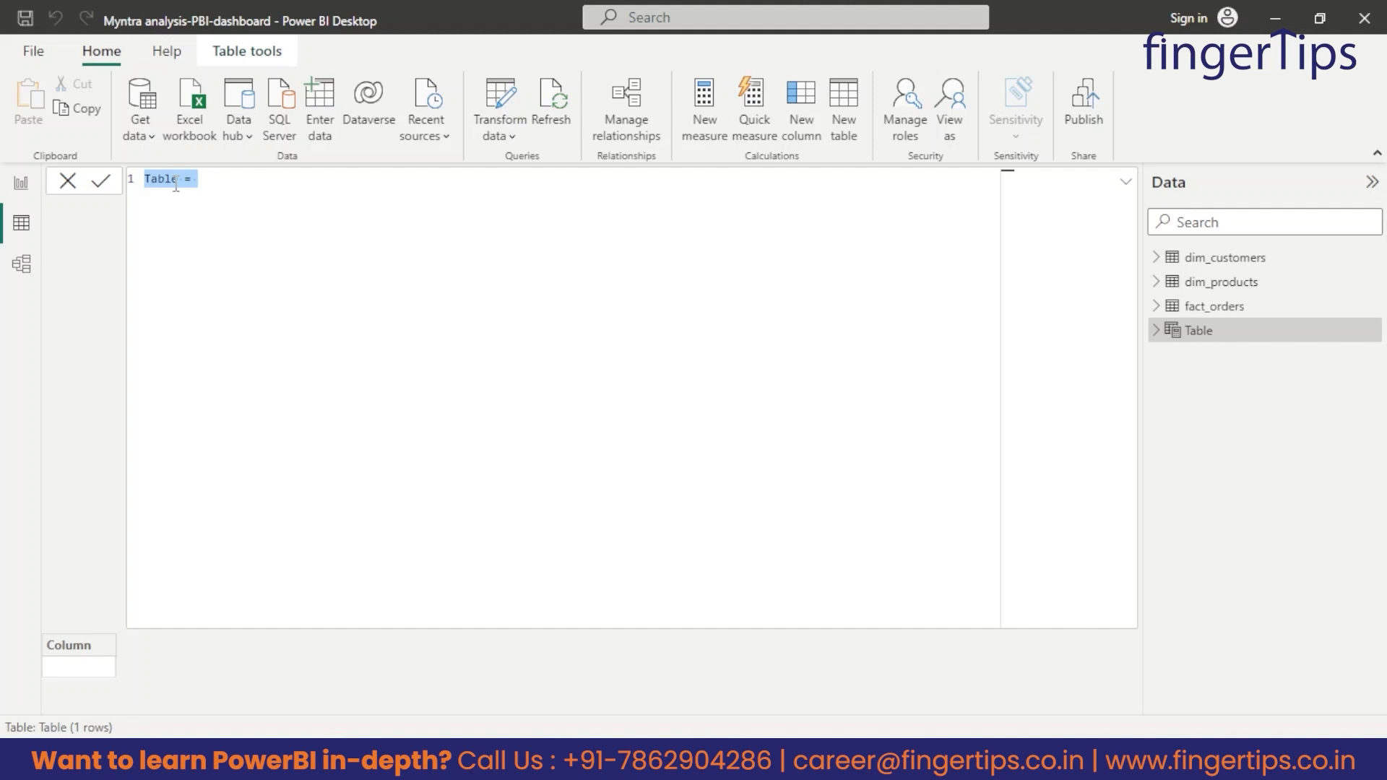
Create Date_table with ADDCOLUMNS over a CALENDAR from MIN to MAX fact_orders[Date], adding Month_NAME, Month ID, Year, Day of Week and WEEK ID.
{"action": "type", "text": "Date table = ADDCOLUMNS( CALENDAR(MIN(fact_orders[Date]),MAX(fact_orders[Date])), \"Month_NAME\", FORMAT([Date],\"MMMM\"), \"Month ID\", MONTH([Date]), \"Year\", YEAR([Date]), \"Day of Week\", FORMAT([Date],\"DDDD\"), \"WEEK ID\", WEEKDAY([Date] ))"}
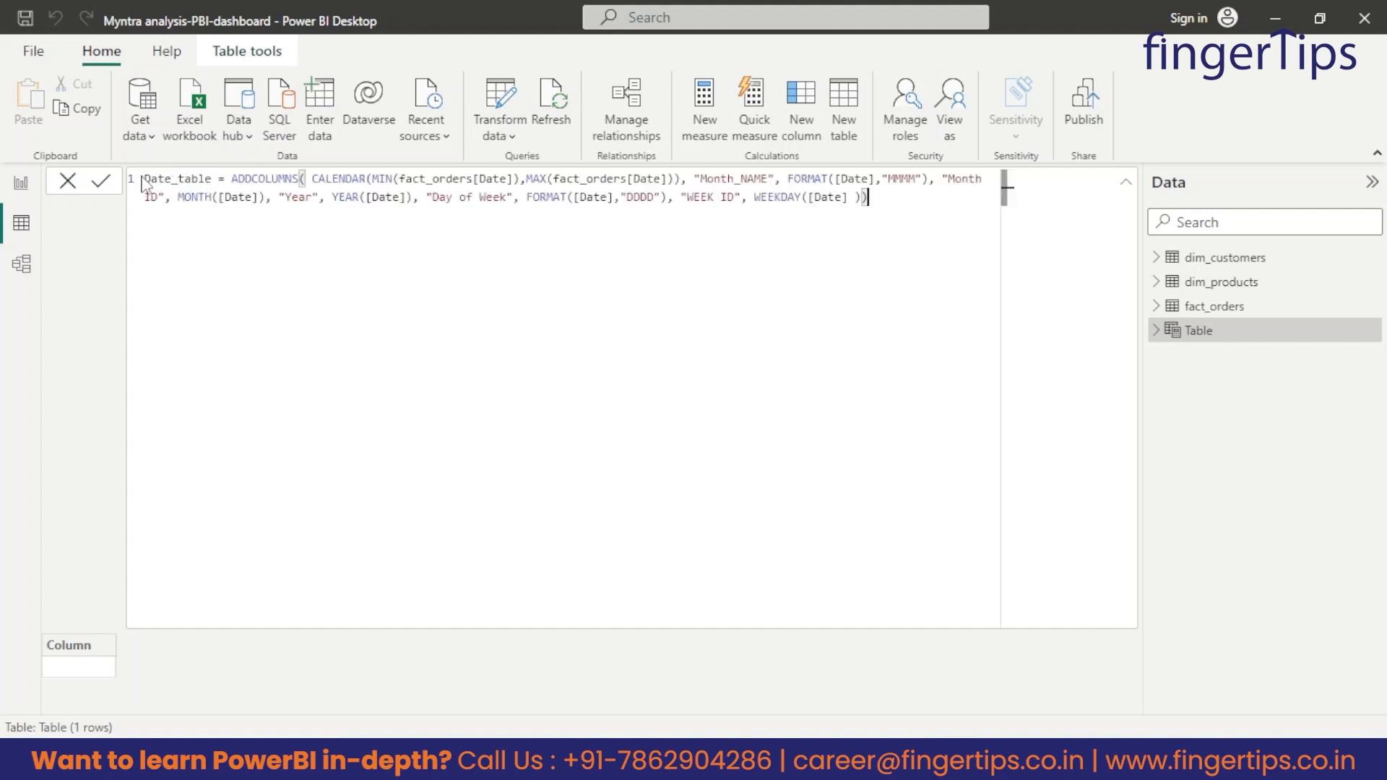
{"action": "left_click_drag", "start_coordinate": [145, 178], "coordinate": [211, 181]}
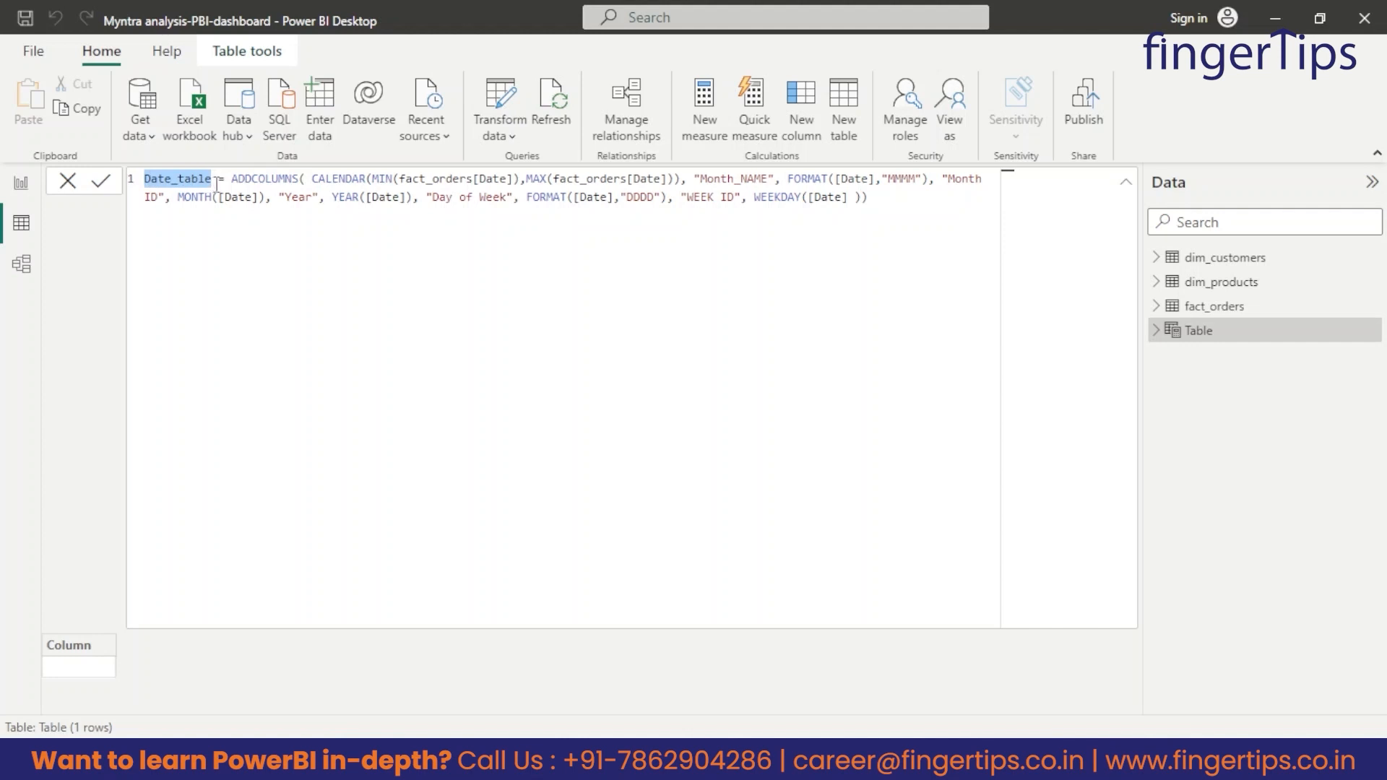
{"action": "left_click", "coordinate": [175, 180]}
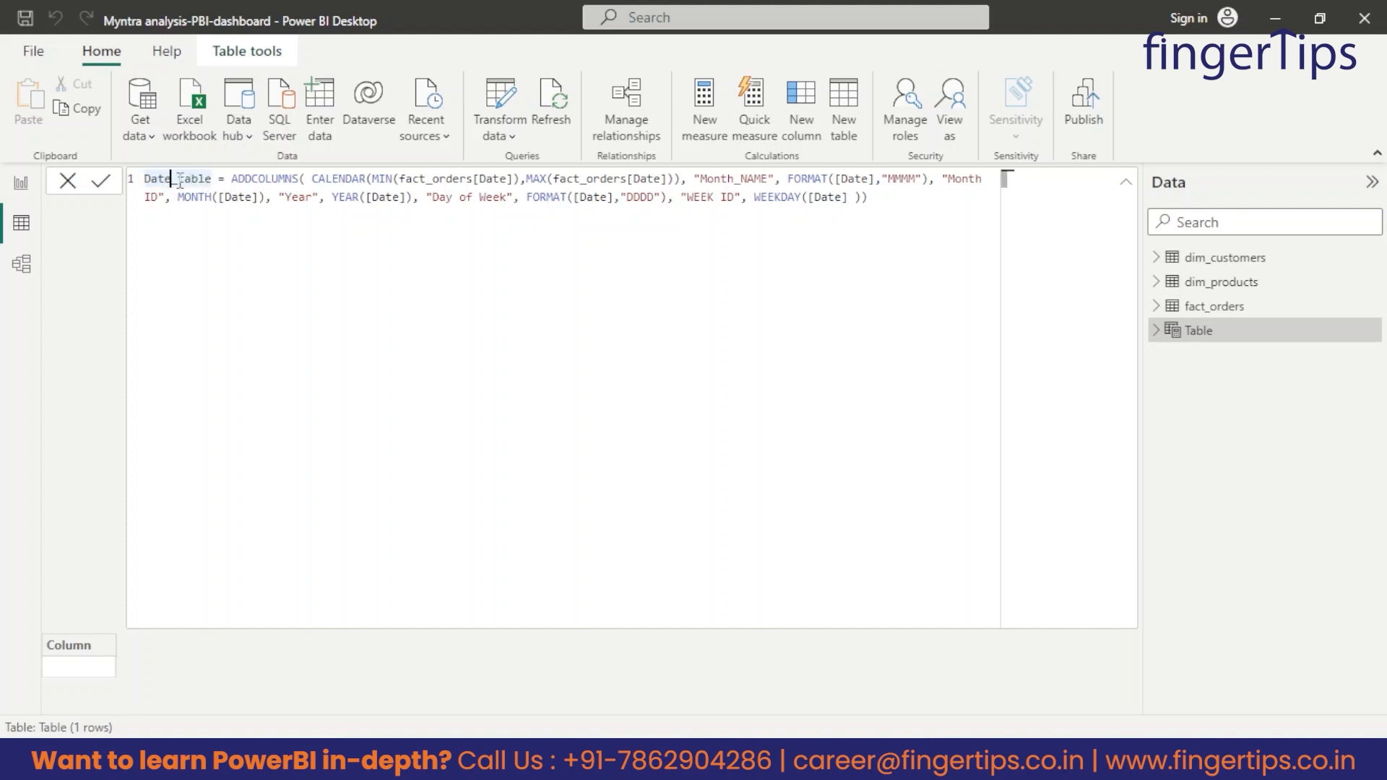
{"action": "double_click", "coordinate": [234, 179]}
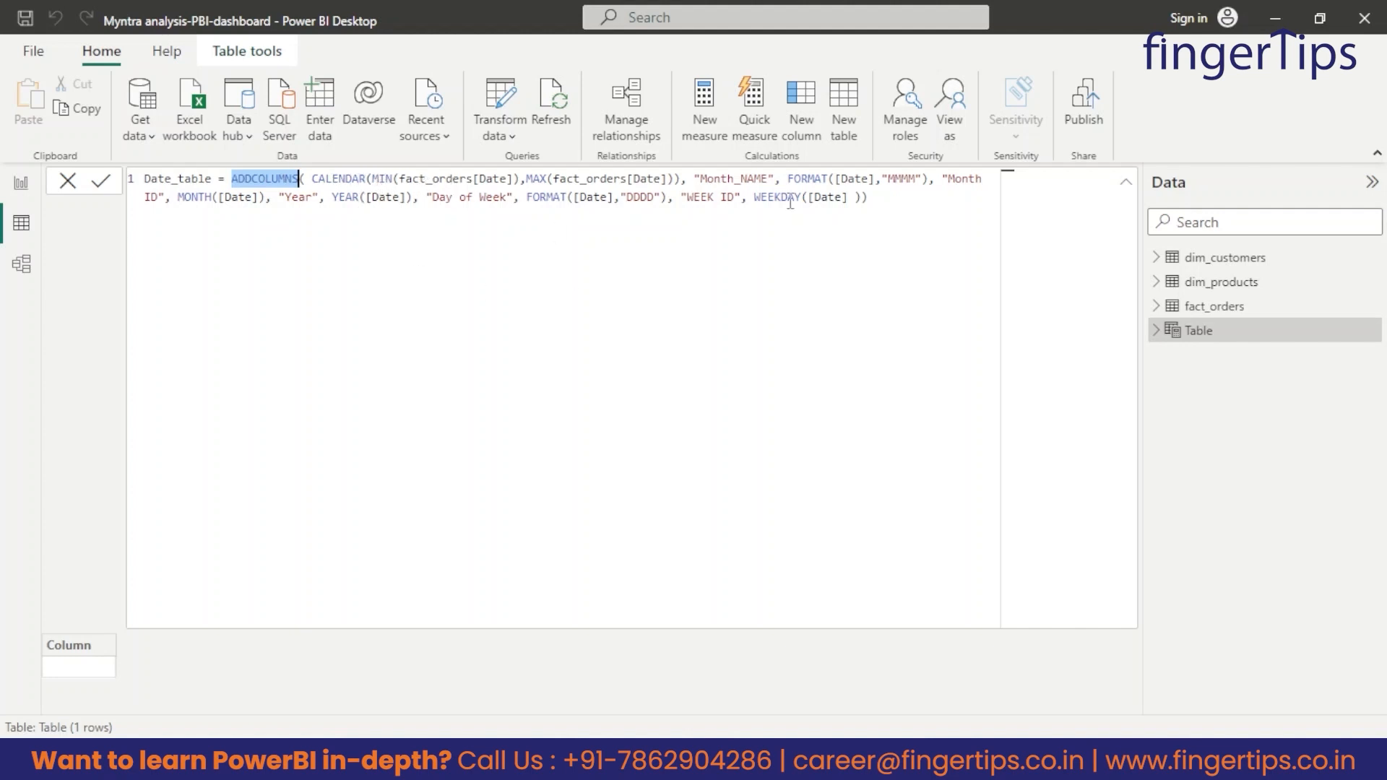
{"action": "left_click_drag", "start_coordinate": [870, 199], "coordinate": [323, 141]}
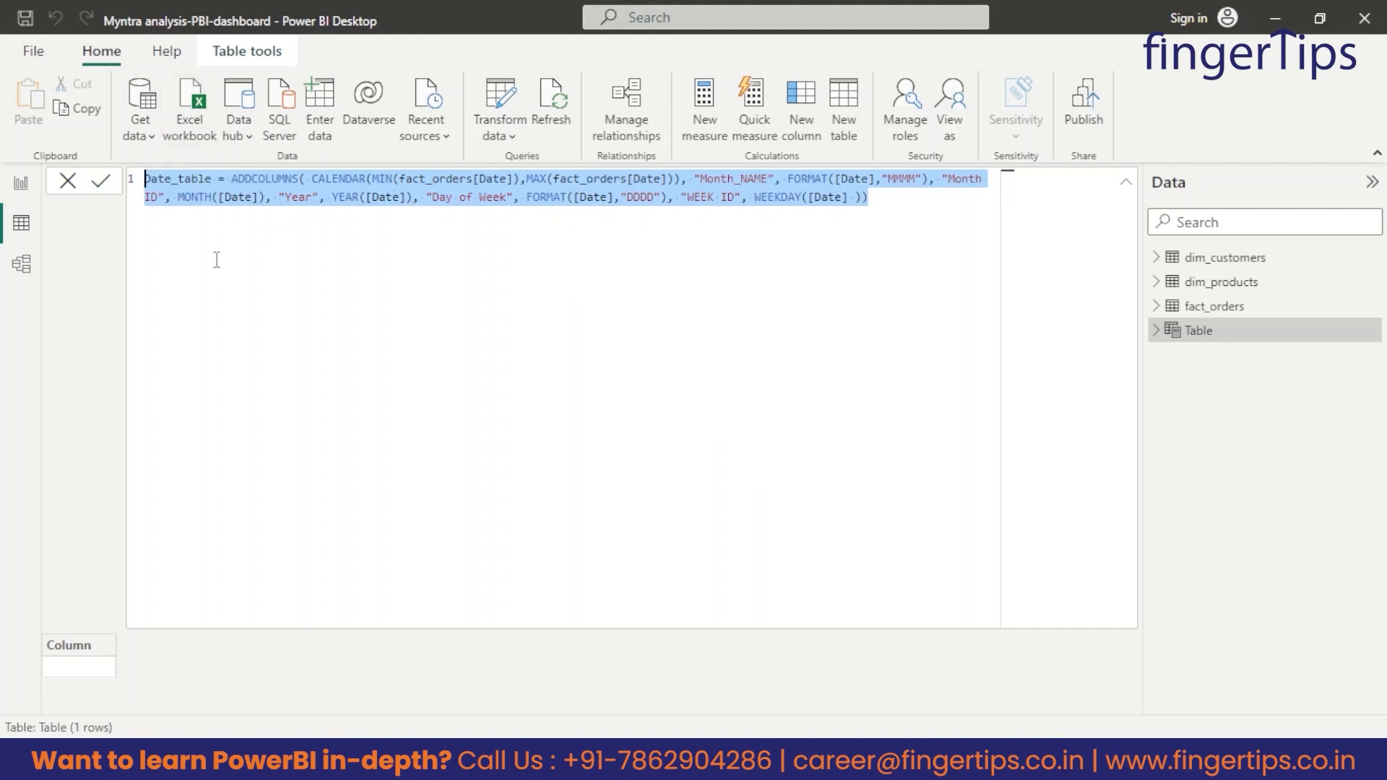
{"action": "left_click", "coordinate": [101, 186]}
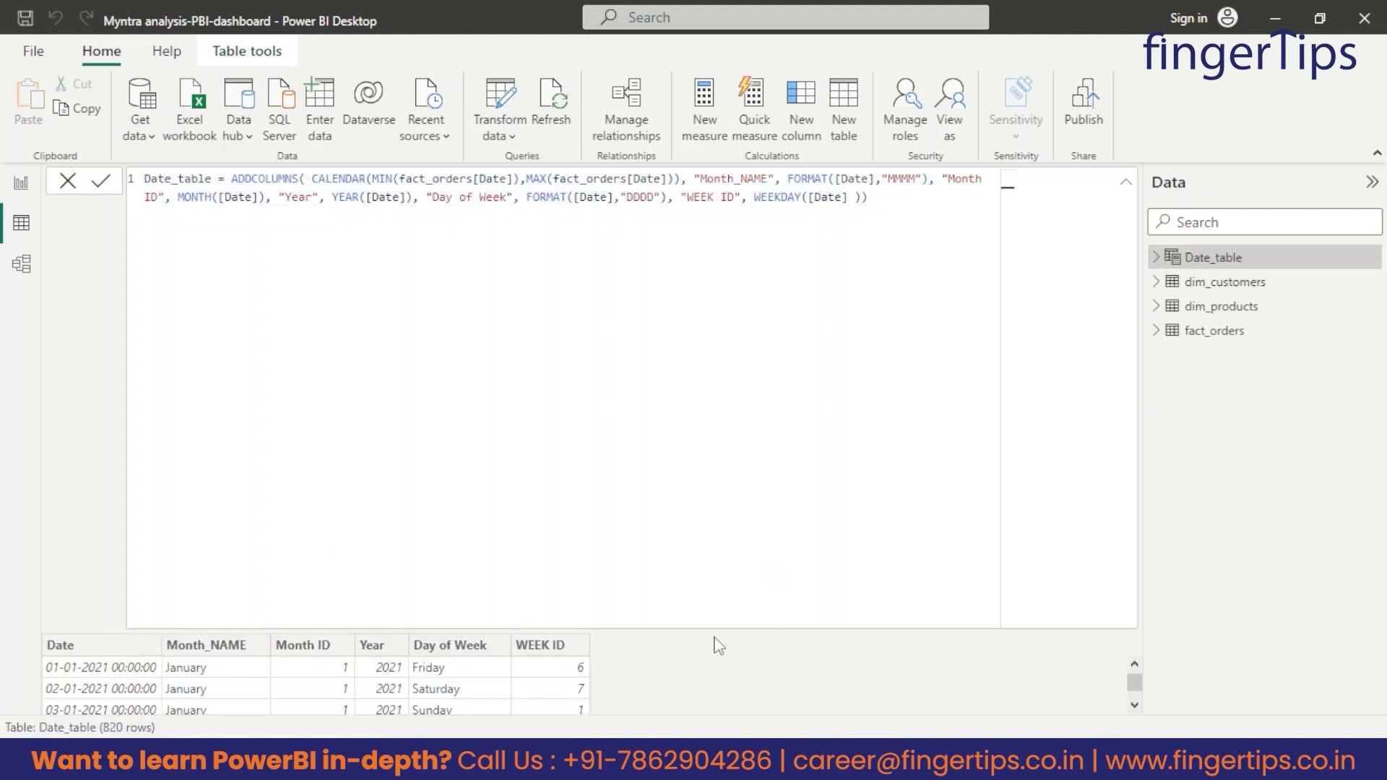
Collapse the formula and look through the Date_table rows, examining the month, year and weekday columns across the date range.
{"action": "left_click", "coordinate": [1127, 187]}
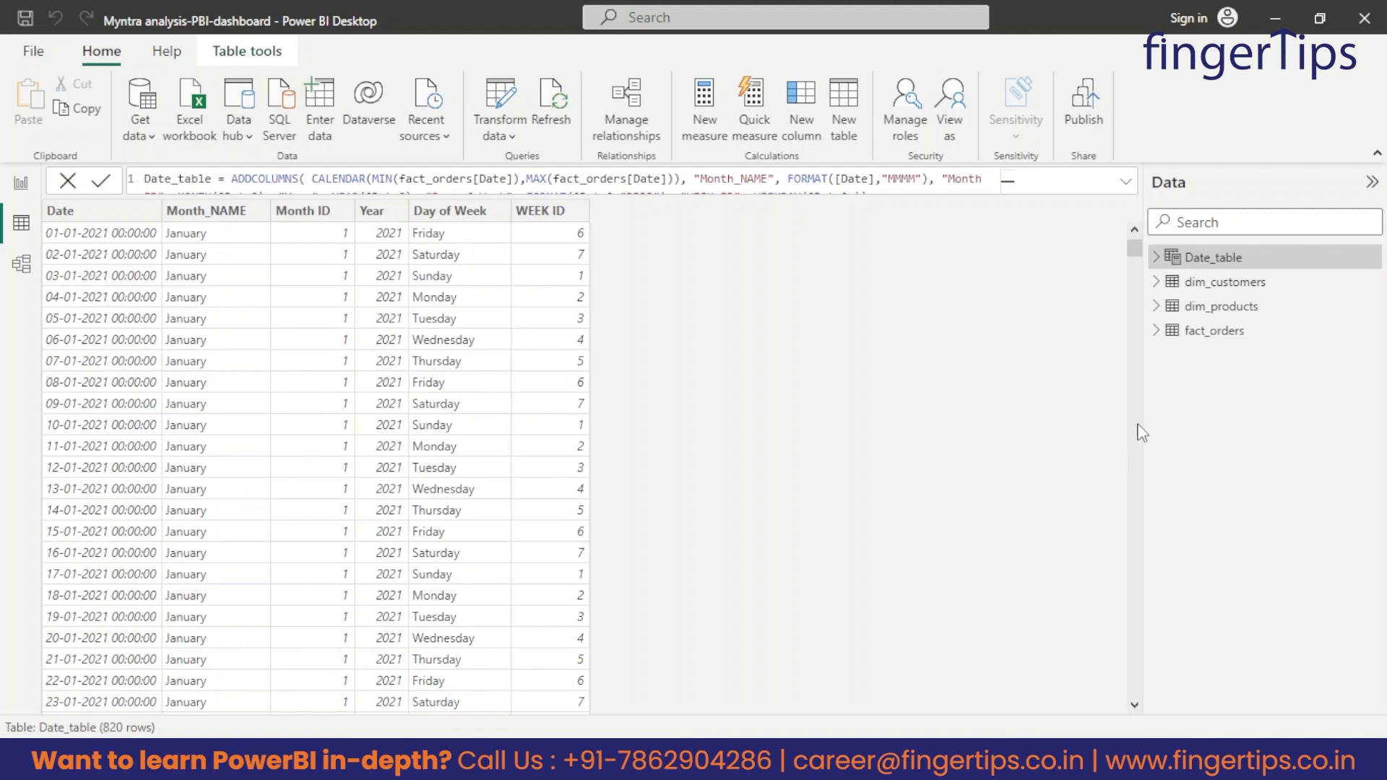
{"action": "scroll", "coordinate": [394, 318], "scroll_direction": "down", "scroll_amount": 9}
{"action": "scroll", "coordinate": [394, 318], "scroll_direction": "down", "scroll_amount": 7}
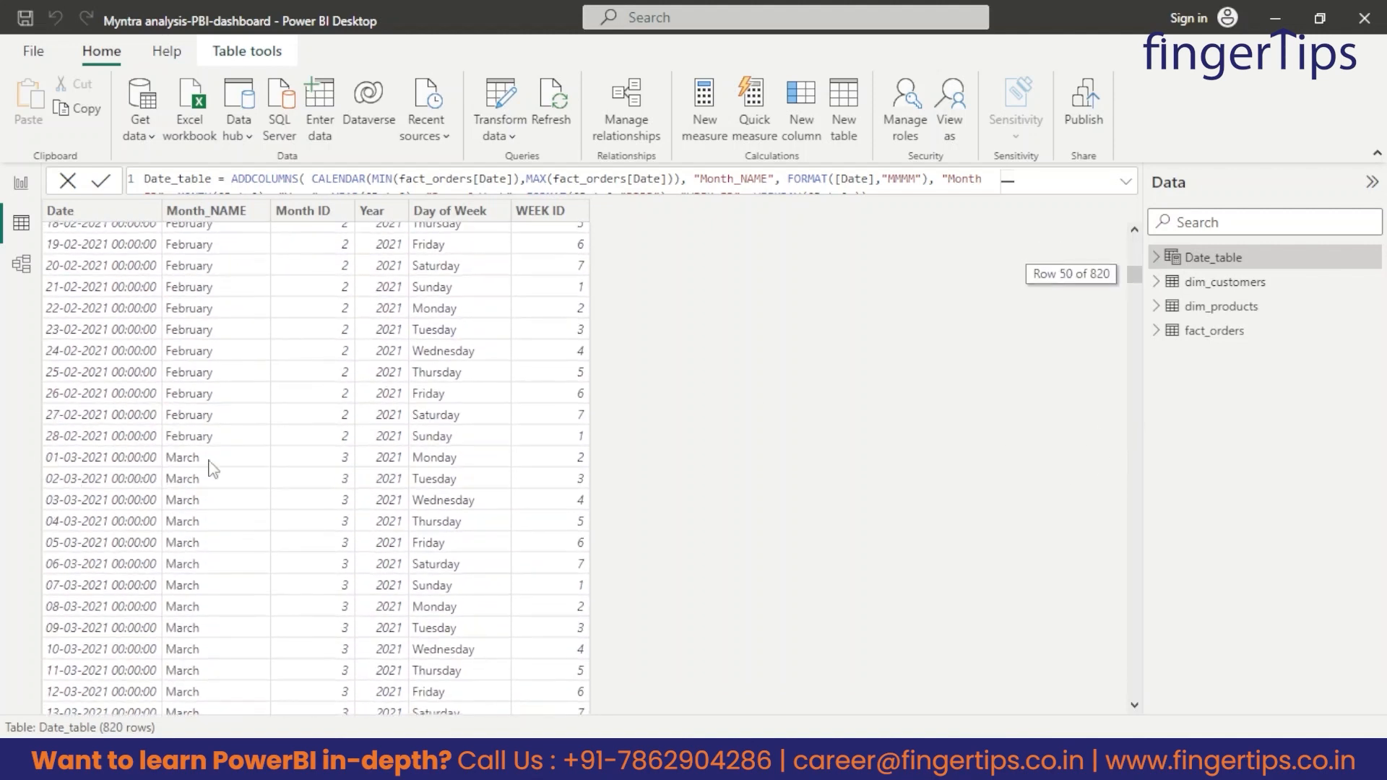
{"action": "scroll", "coordinate": [223, 470], "scroll_direction": "down", "scroll_amount": 20}
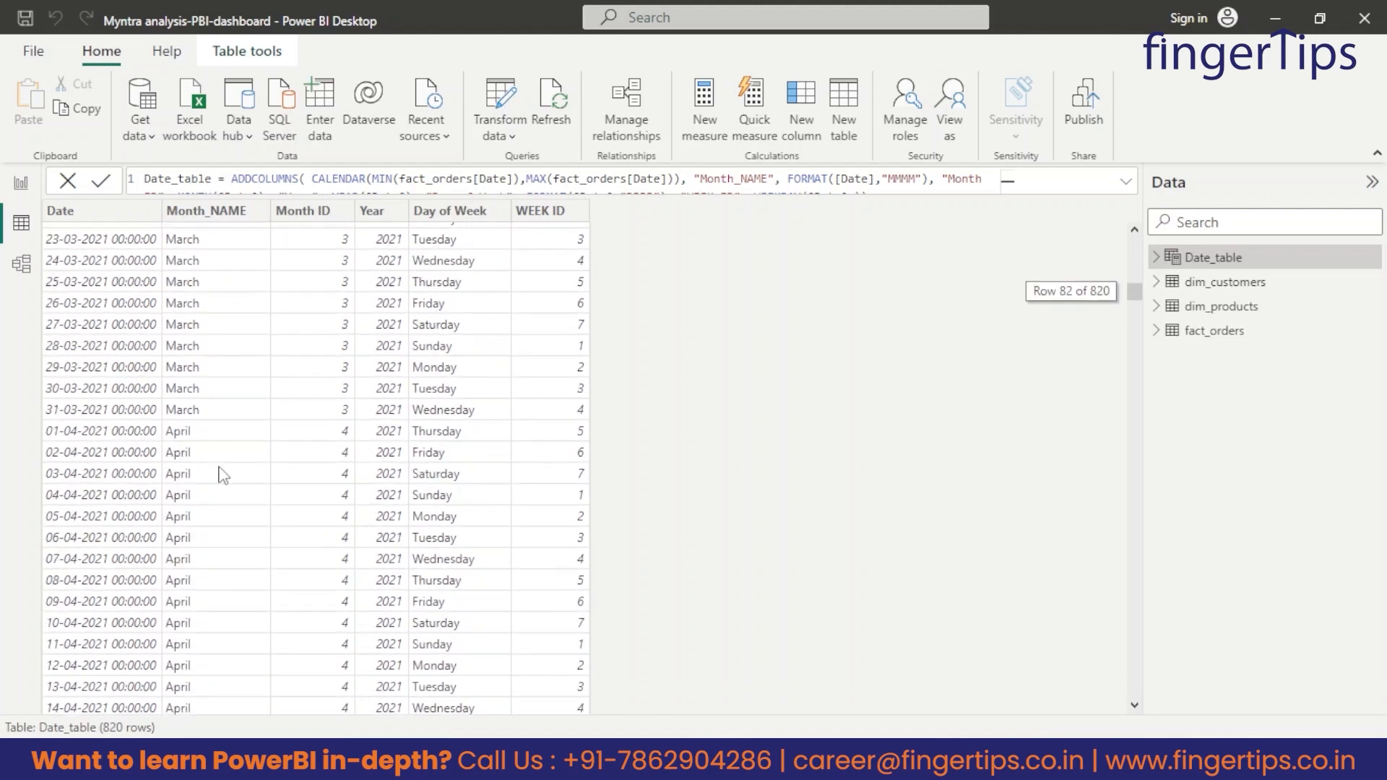
{"action": "scroll", "coordinate": [222, 451], "scroll_direction": "down", "scroll_amount": 20}
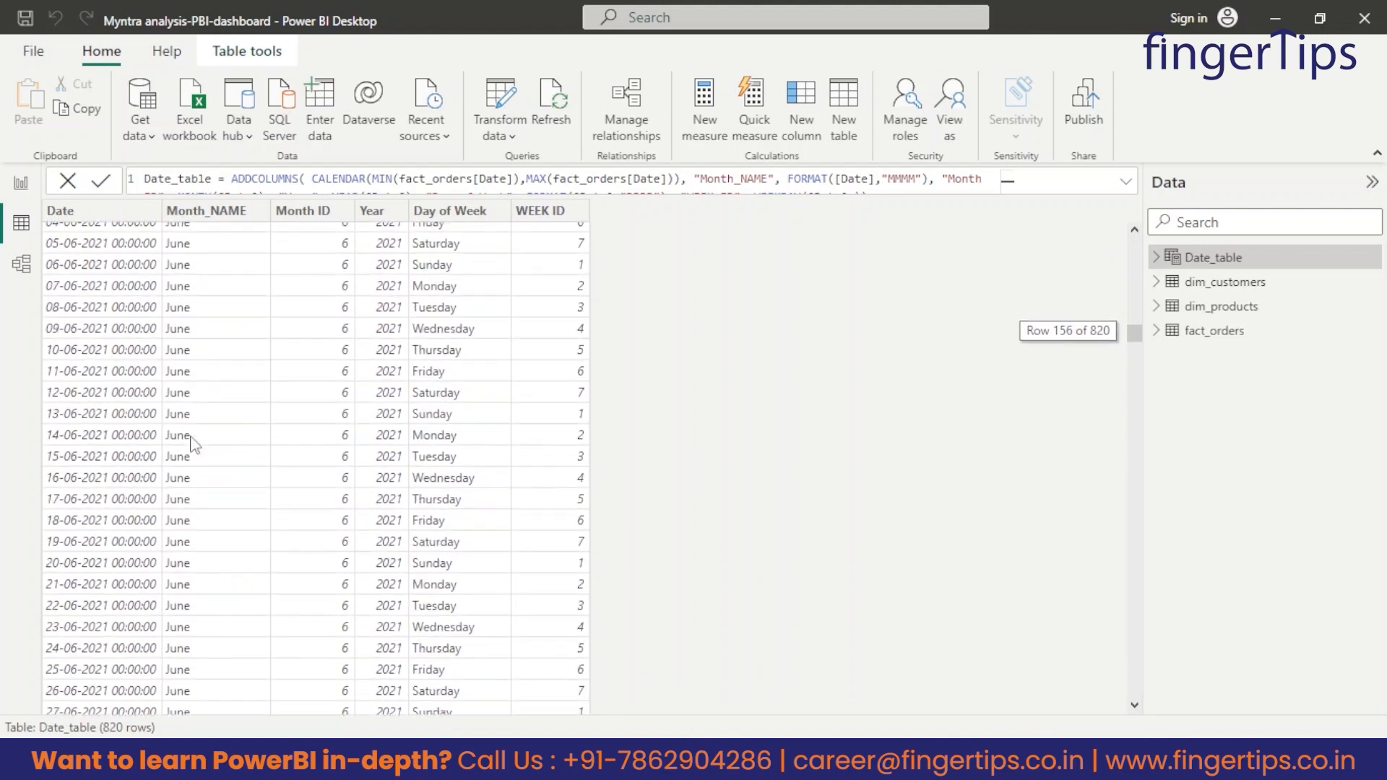
{"action": "scroll", "coordinate": [163, 402], "scroll_direction": "down", "scroll_amount": 2}
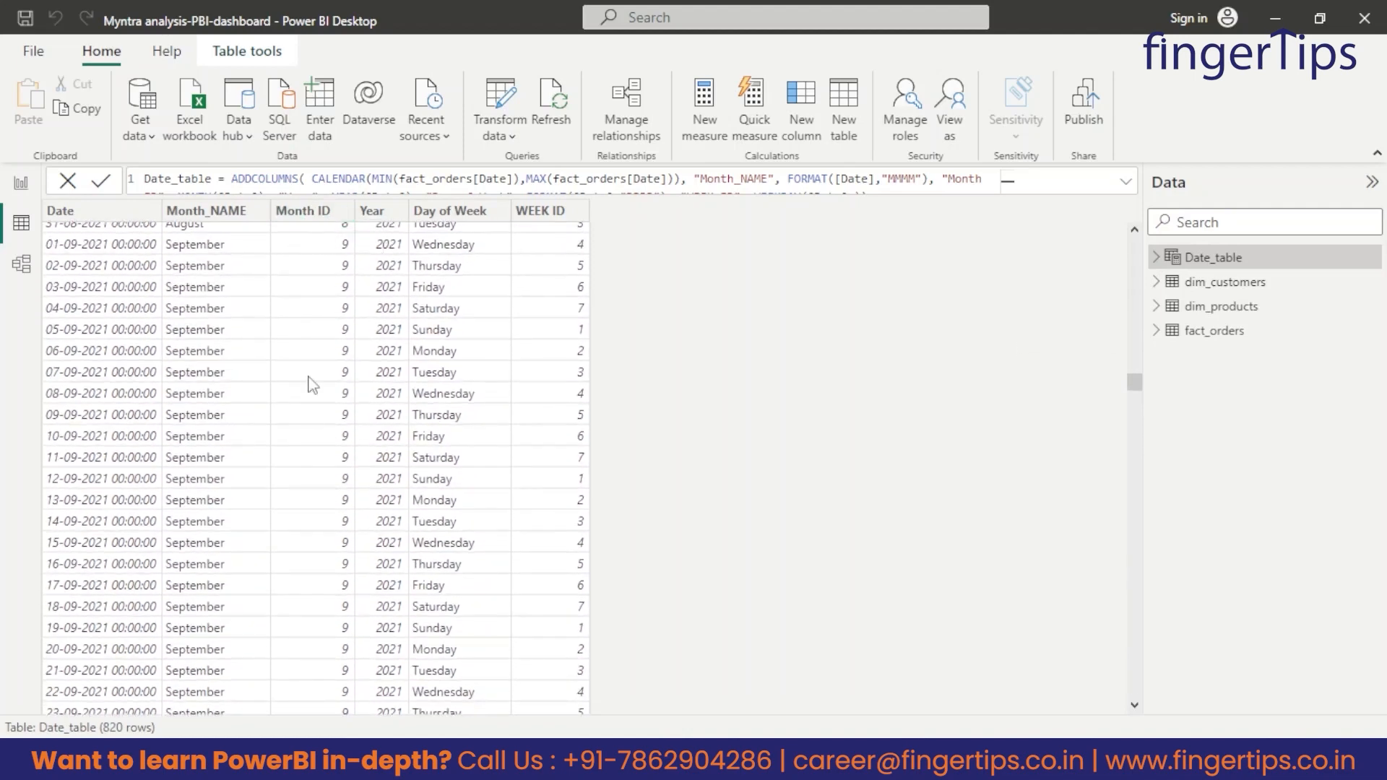
{"action": "scroll", "coordinate": [248, 390], "scroll_direction": "up", "scroll_amount": 20}
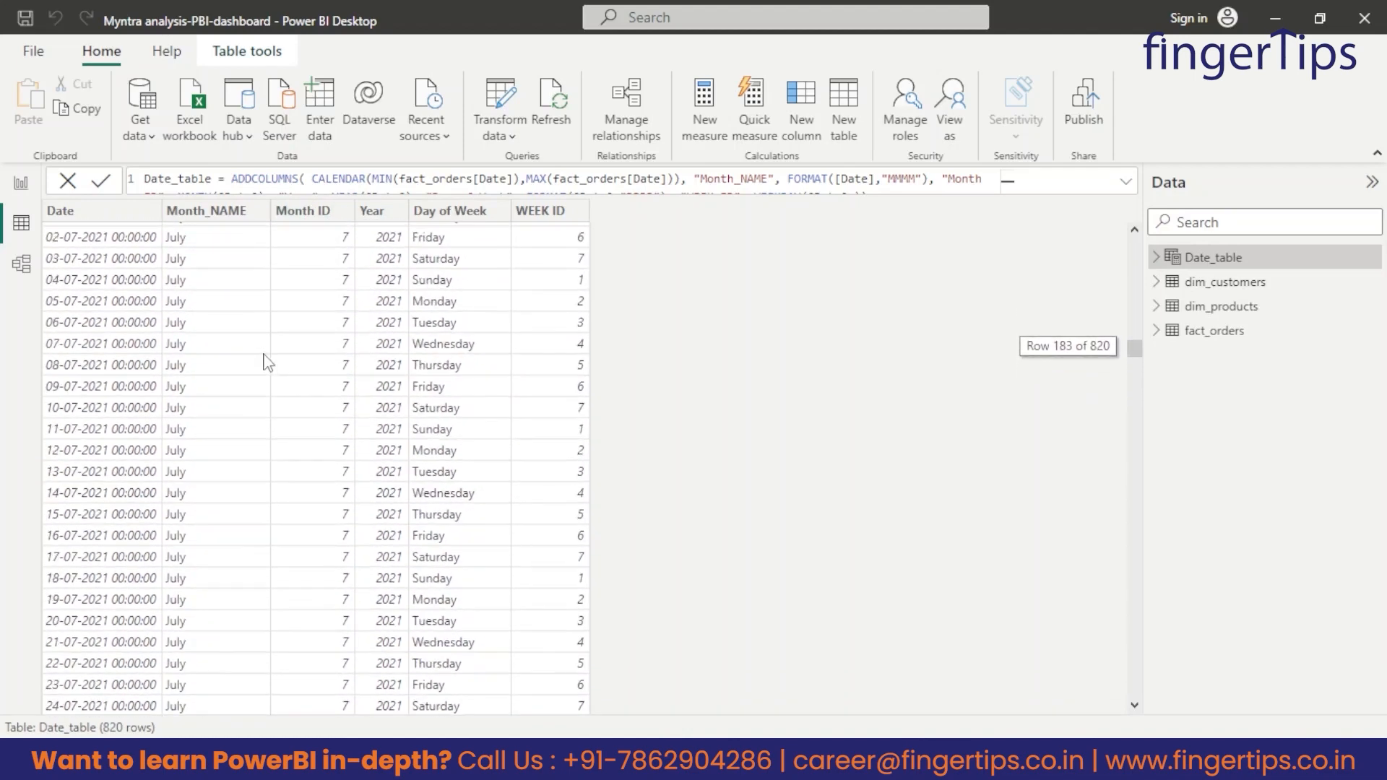
{"action": "scroll", "coordinate": [298, 325], "scroll_direction": "up", "scroll_amount": 20}
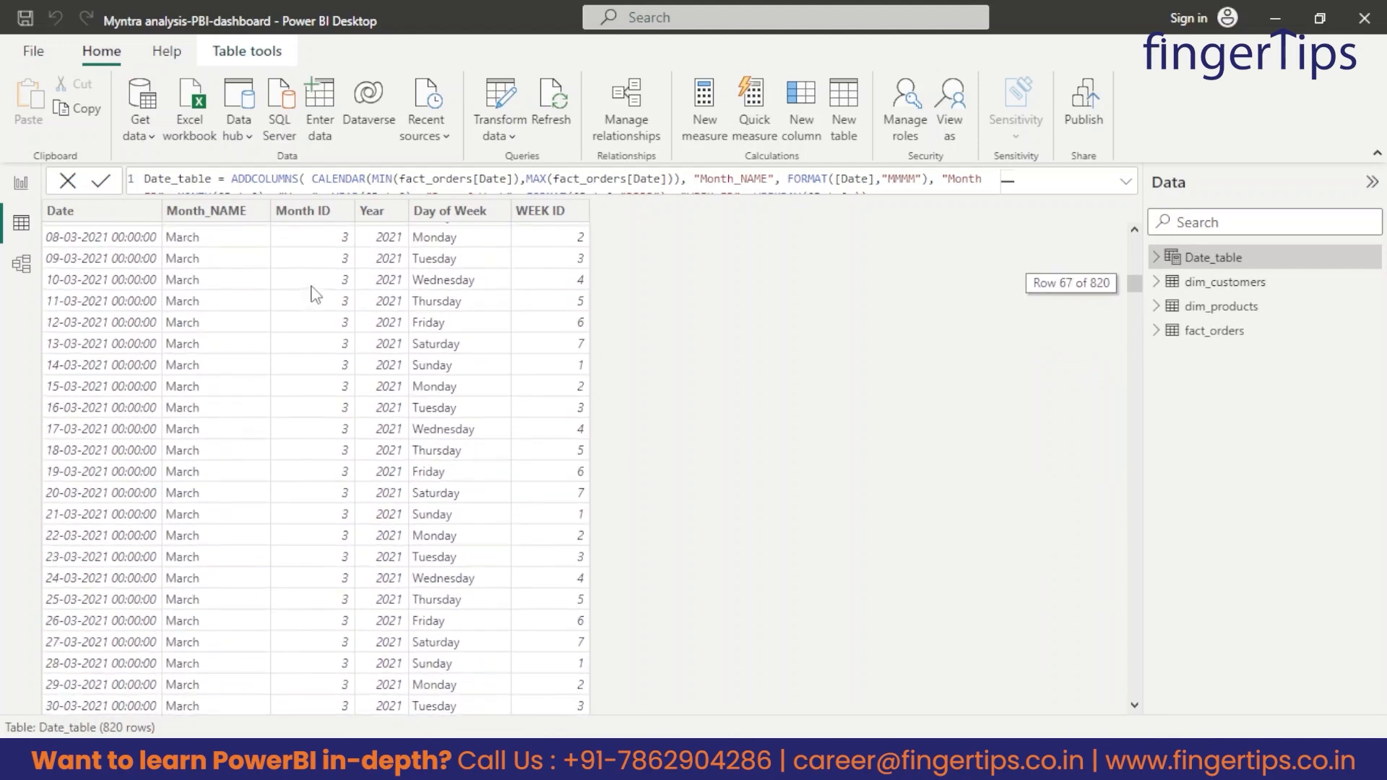
{"action": "scroll", "coordinate": [315, 295], "scroll_direction": "up", "scroll_amount": 15}
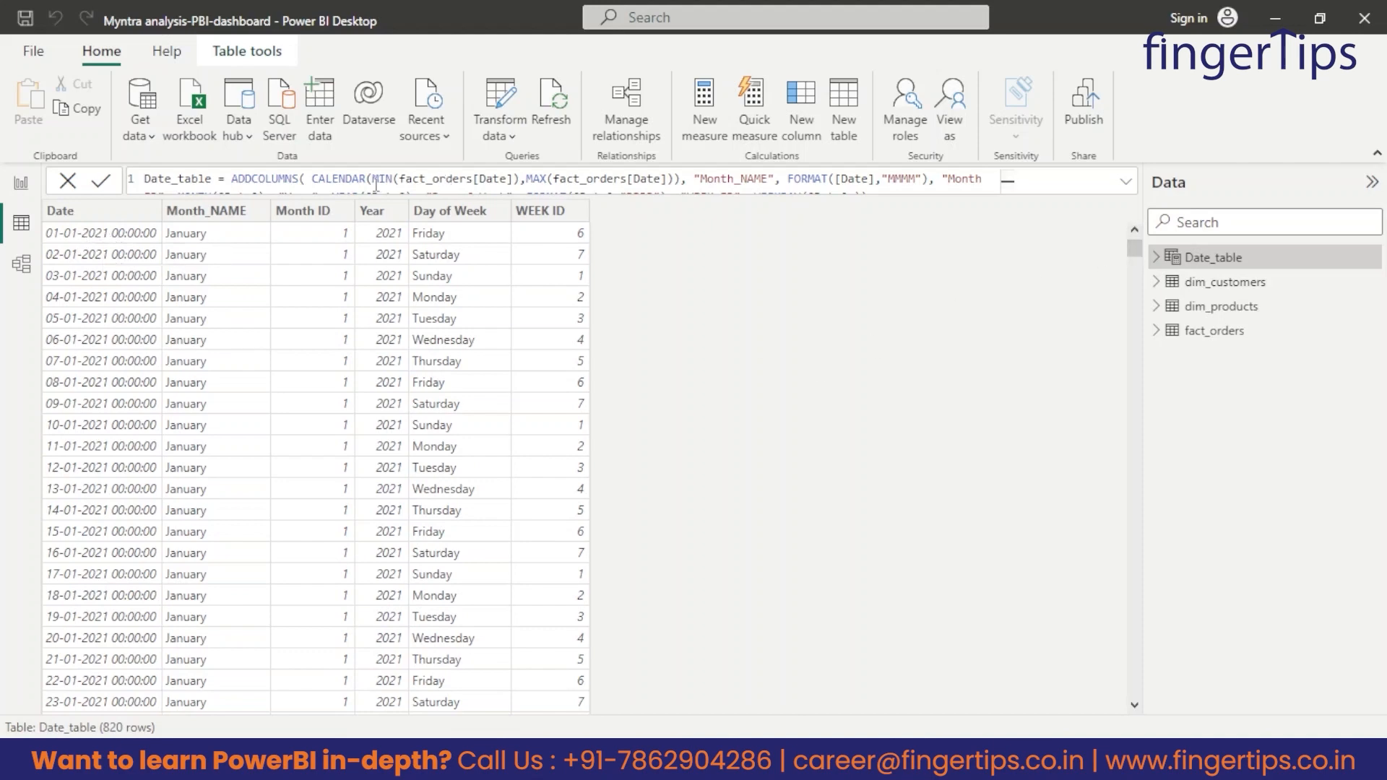
{"action": "left_click_drag", "start_coordinate": [1136, 260], "coordinate": [873, 565]}
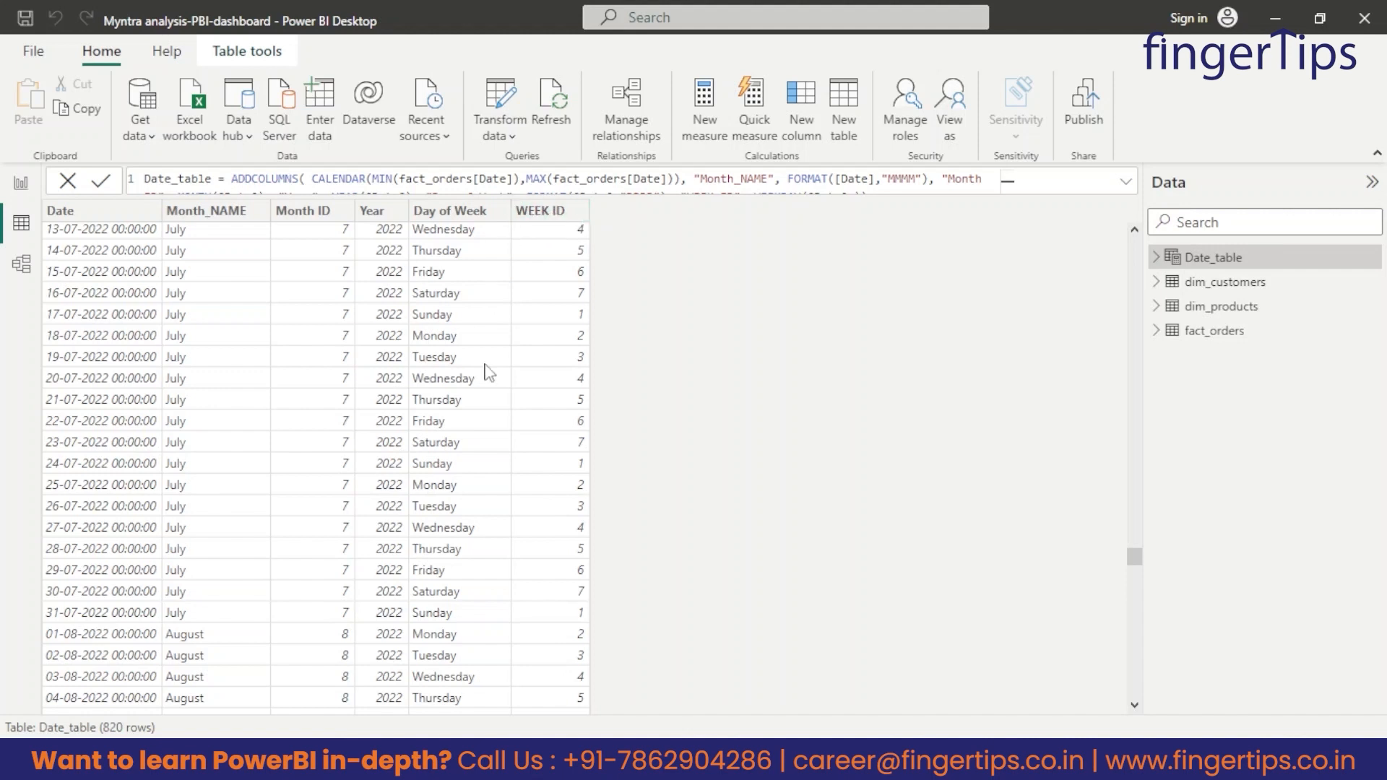
{"action": "scroll", "coordinate": [510, 353], "scroll_direction": "up", "scroll_amount": 1}
{"action": "scroll", "coordinate": [511, 353], "scroll_direction": "up", "scroll_amount": 1}
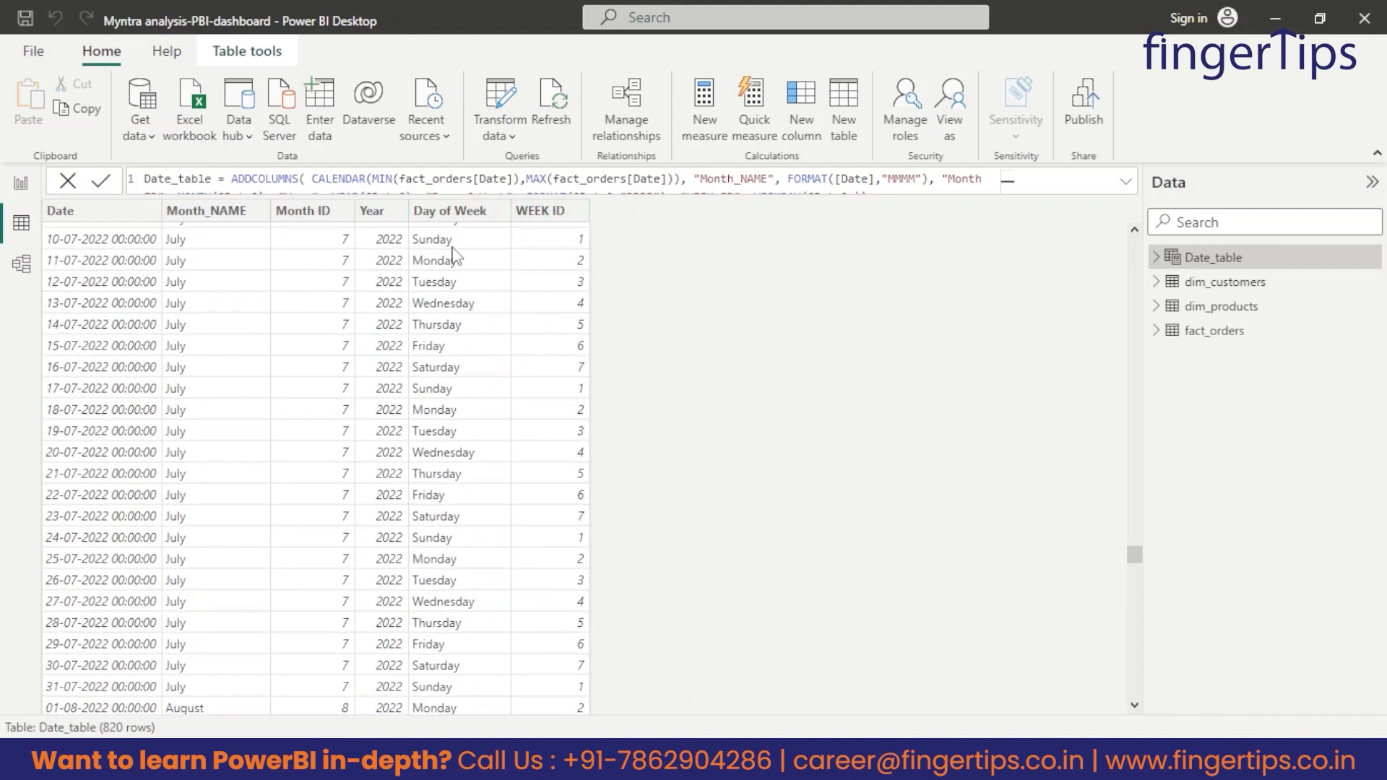
{"action": "scroll", "coordinate": [509, 293], "scroll_direction": "up", "scroll_amount": 1}
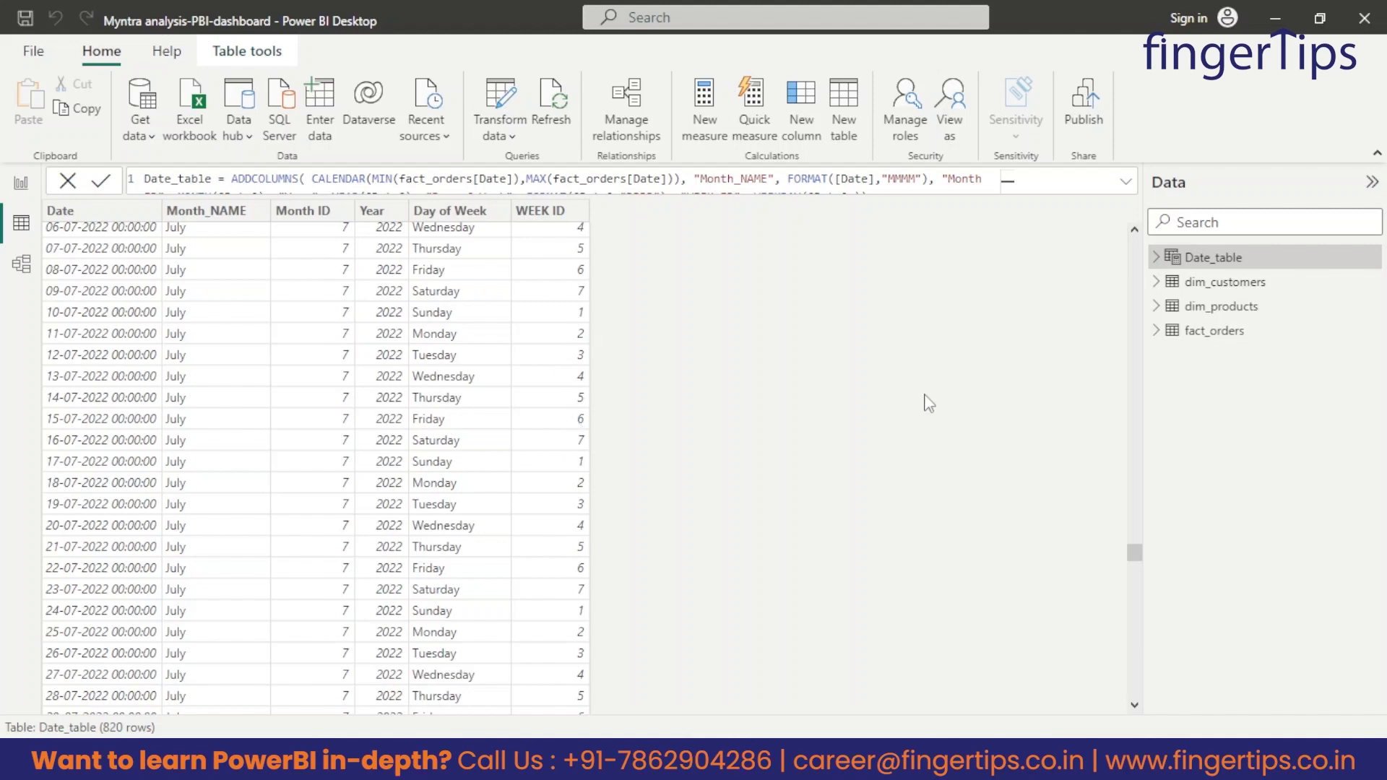
{"action": "left_click_drag", "start_coordinate": [1134, 554], "coordinate": [815, 187]}
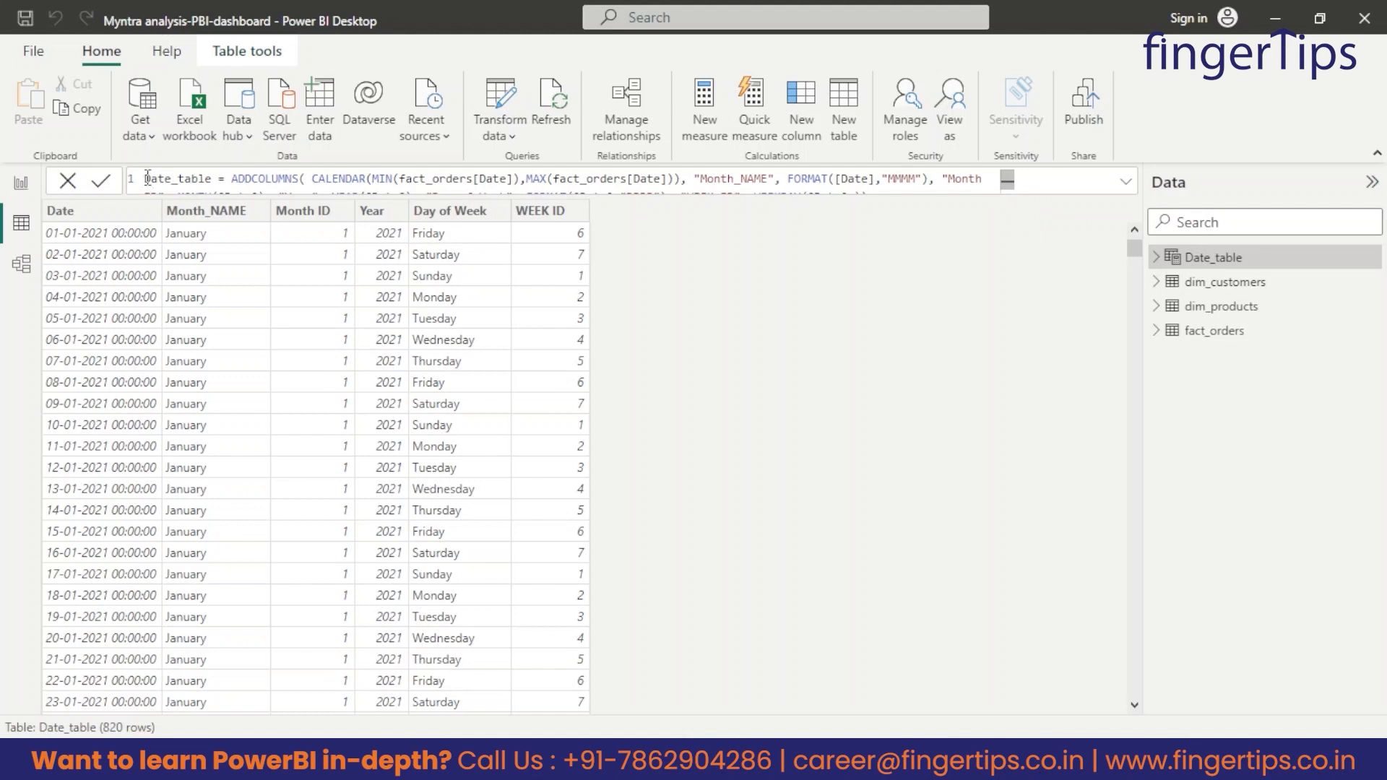
Show the full Date_table formula and examine the MIN and MAX fact_orders[Date] arguments of its CALENDAR function.
{"action": "key", "text": "ctrl+a"}
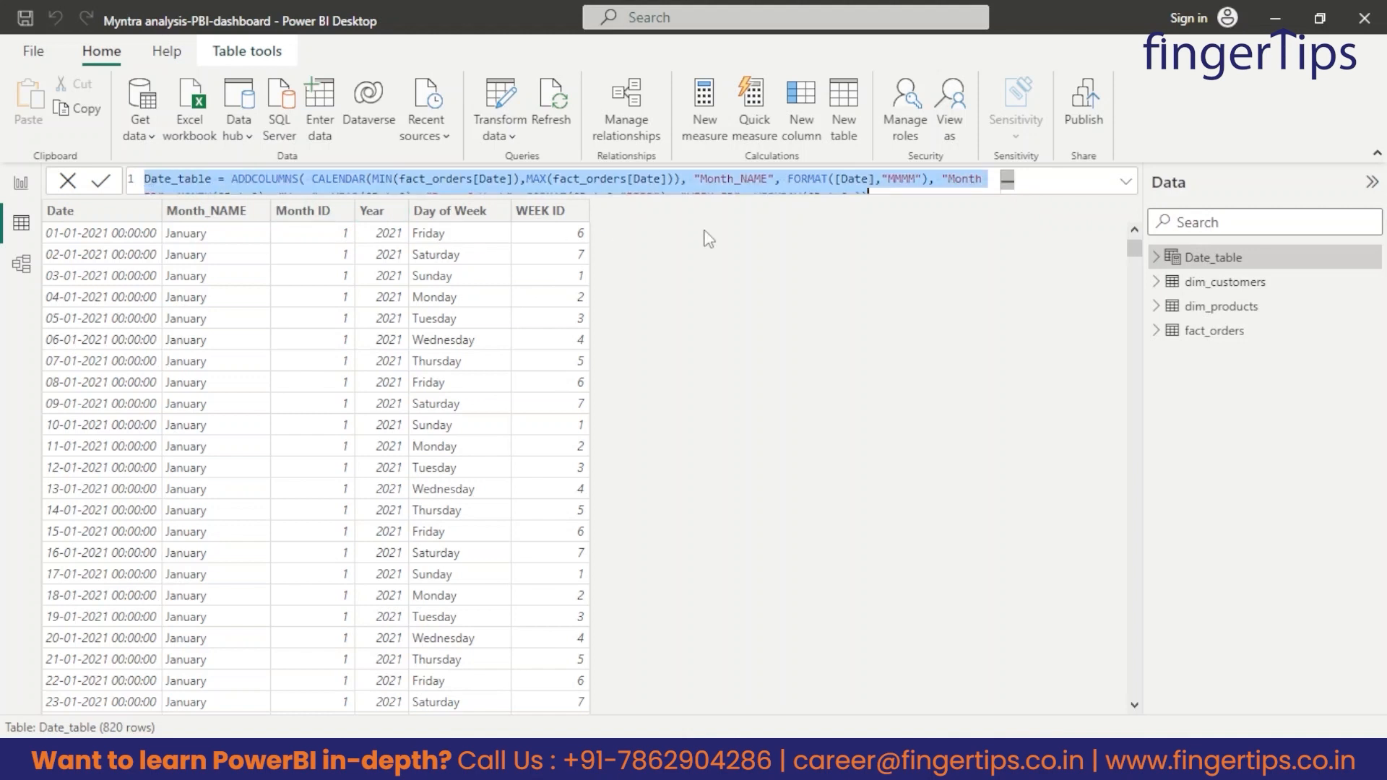
{"action": "left_click", "coordinate": [1126, 185]}
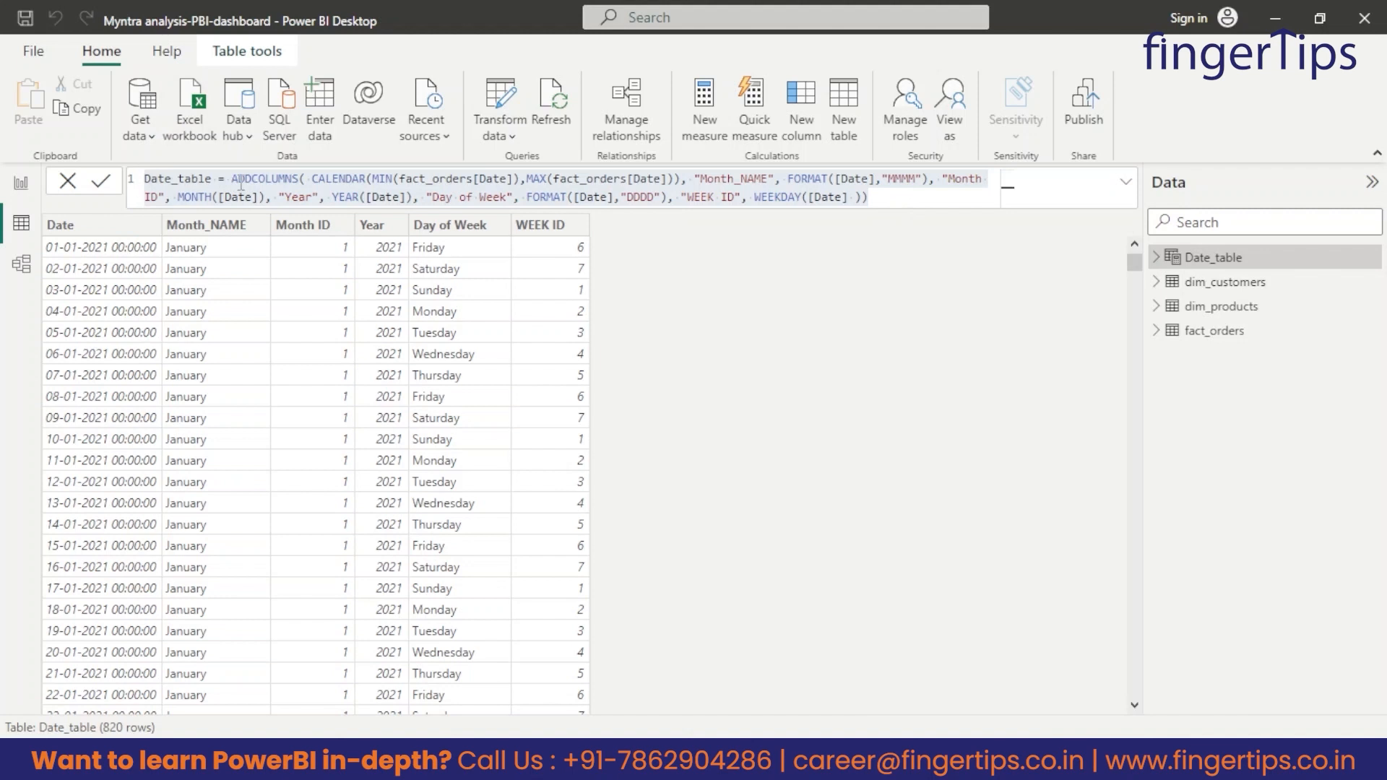
{"action": "key", "text": "ctrl+a"}
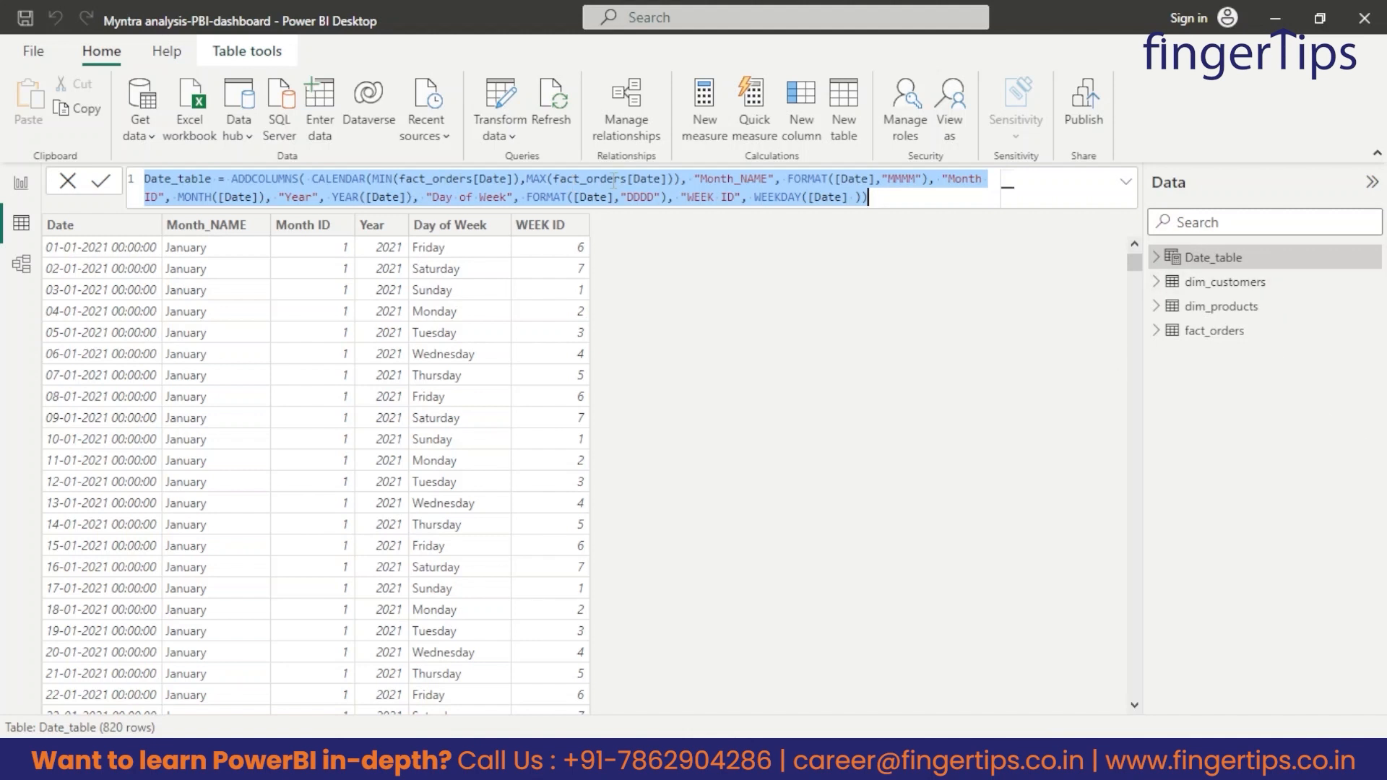
{"action": "left_click", "coordinate": [1219, 332]}
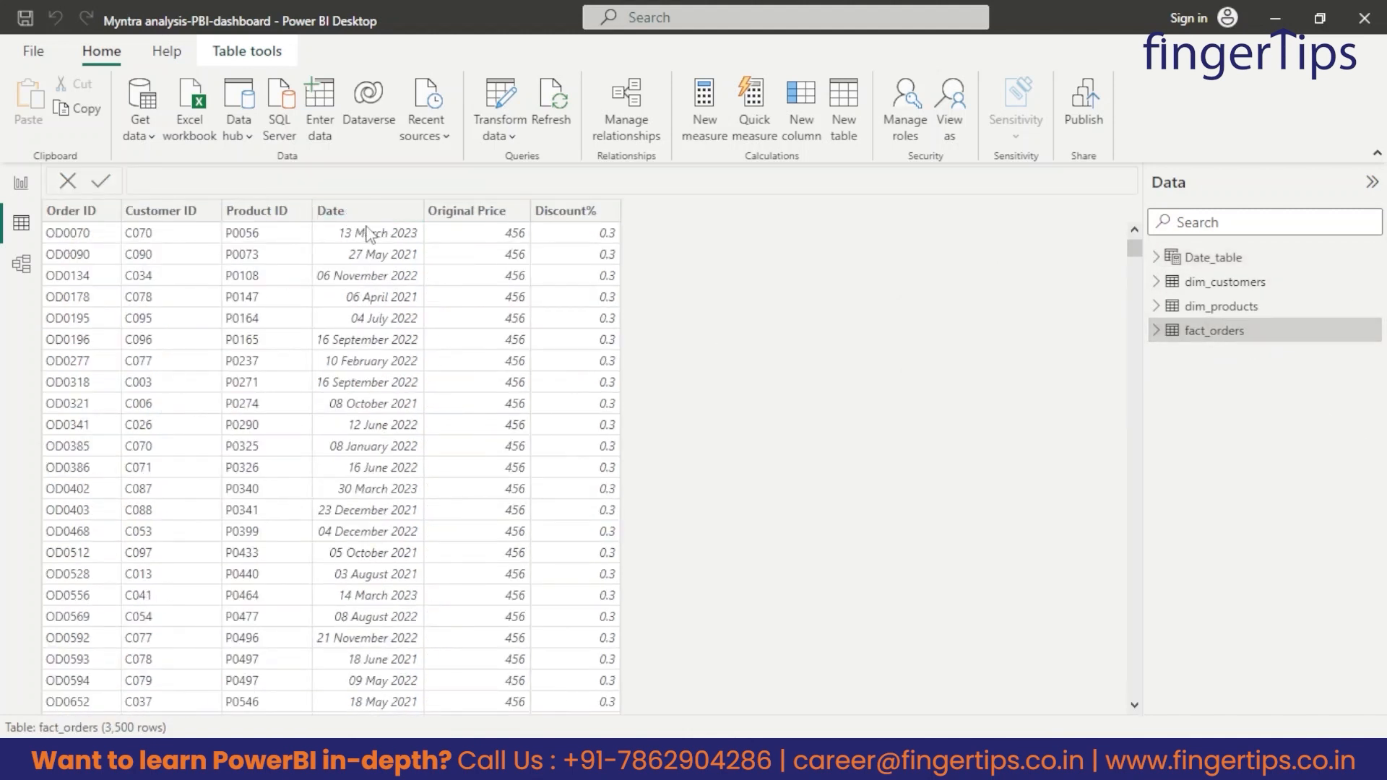
{"action": "left_click", "coordinate": [1210, 261]}
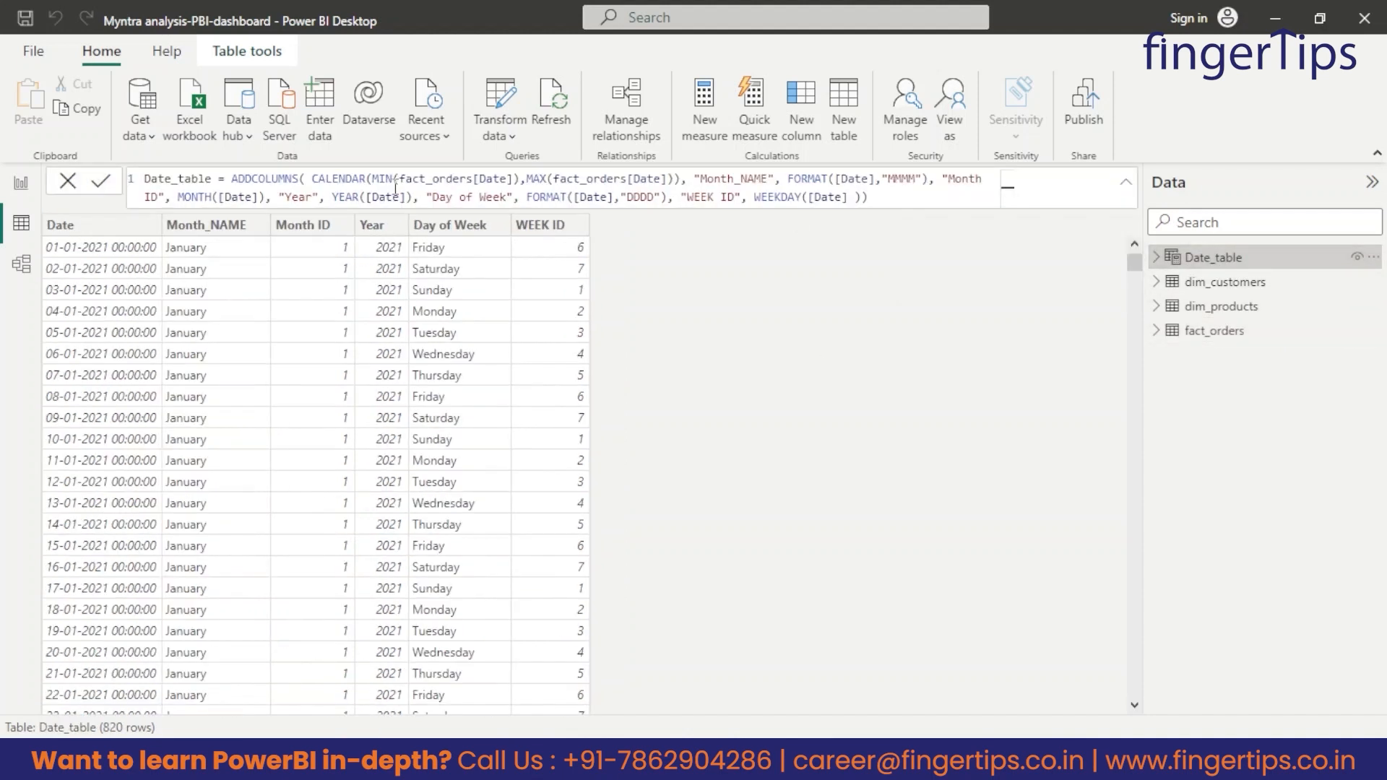
{"action": "left_click_drag", "start_coordinate": [398, 184], "coordinate": [507, 181]}
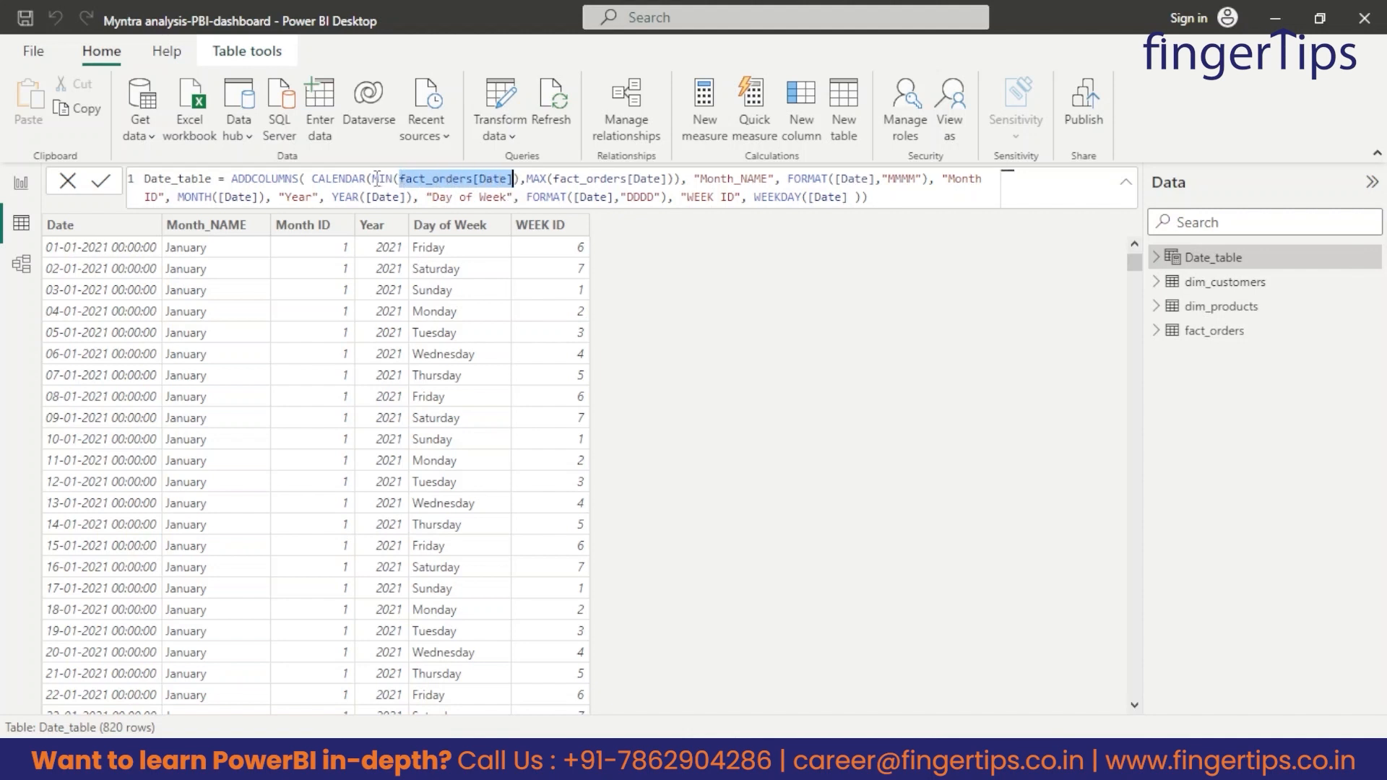
{"action": "left_click_drag", "start_coordinate": [373, 178], "coordinate": [404, 178]}
{"action": "left_click_drag", "start_coordinate": [526, 179], "coordinate": [573, 181]}
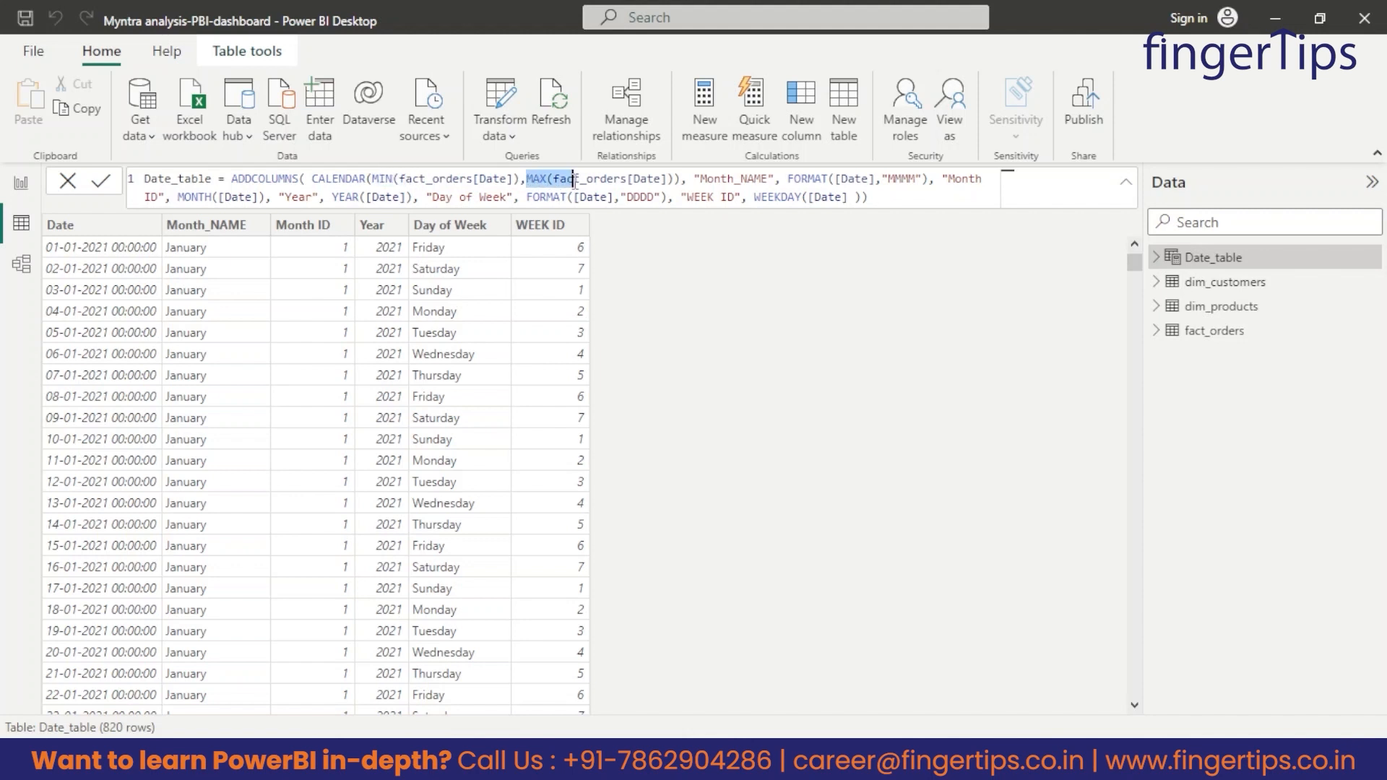
Look through the Date column of the fact_orders table, which feeds the calendar range, and return to Date_table.
{"action": "left_click", "coordinate": [1214, 331]}
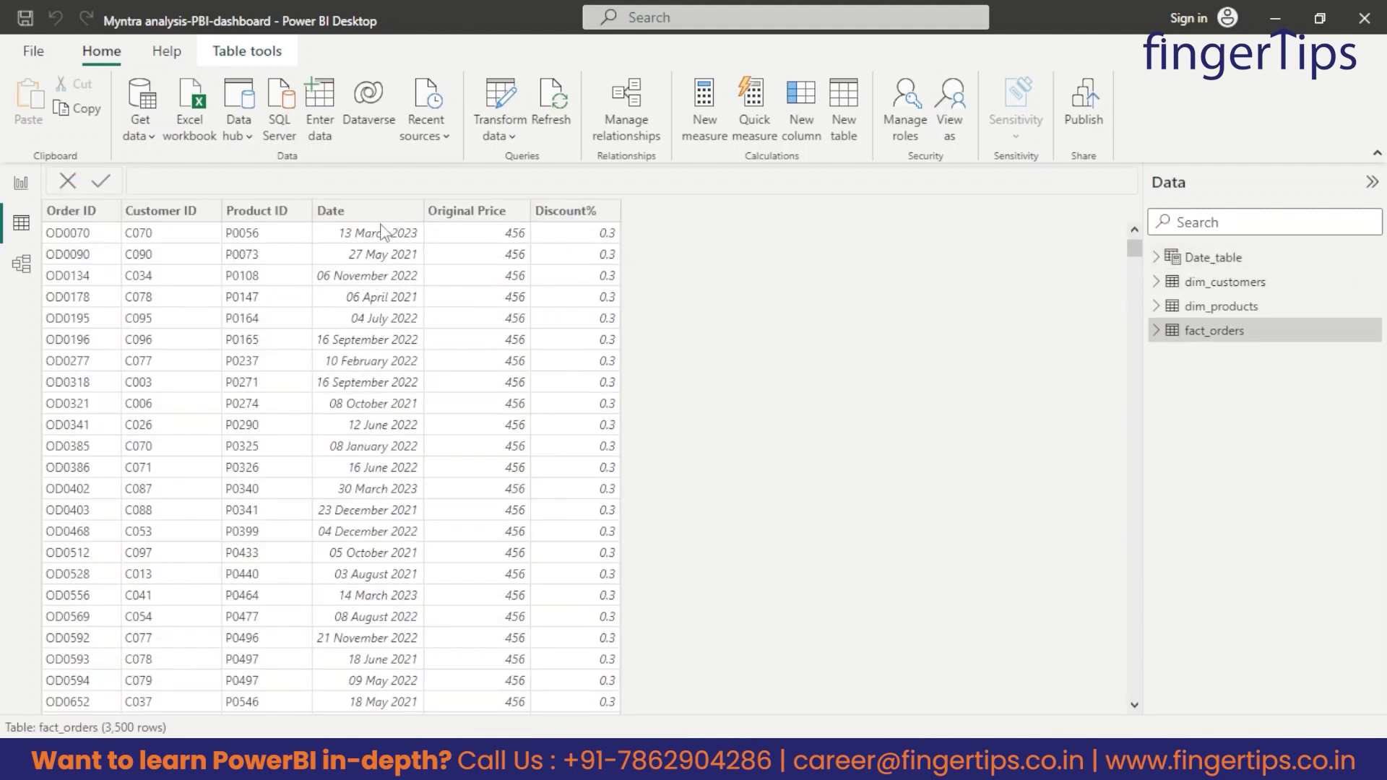
{"action": "scroll", "coordinate": [372, 274], "scroll_direction": "down", "scroll_amount": 13}
{"action": "scroll", "coordinate": [360, 322], "scroll_direction": "down", "scroll_amount": 11}
{"action": "scroll", "coordinate": [365, 325], "scroll_direction": "up", "scroll_amount": 20}
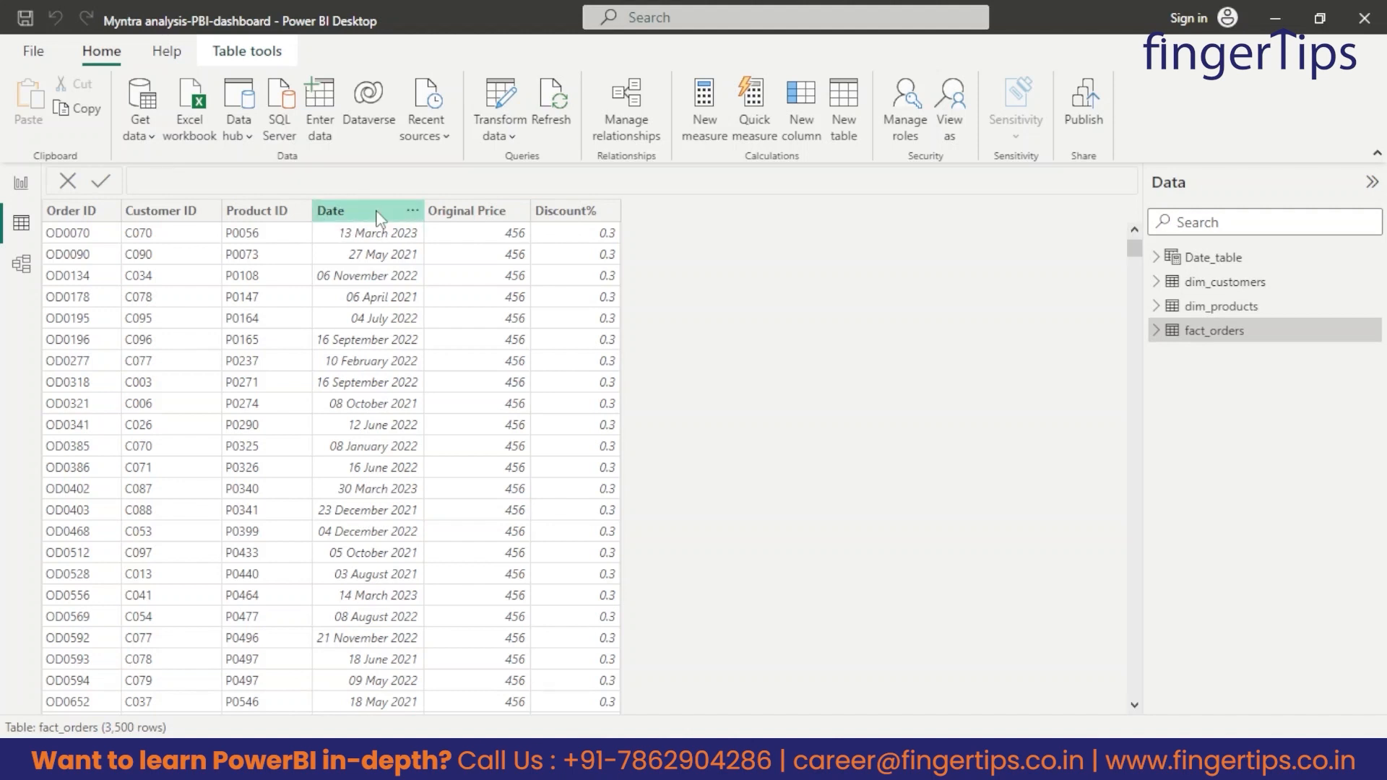
{"action": "left_click", "coordinate": [1221, 258]}
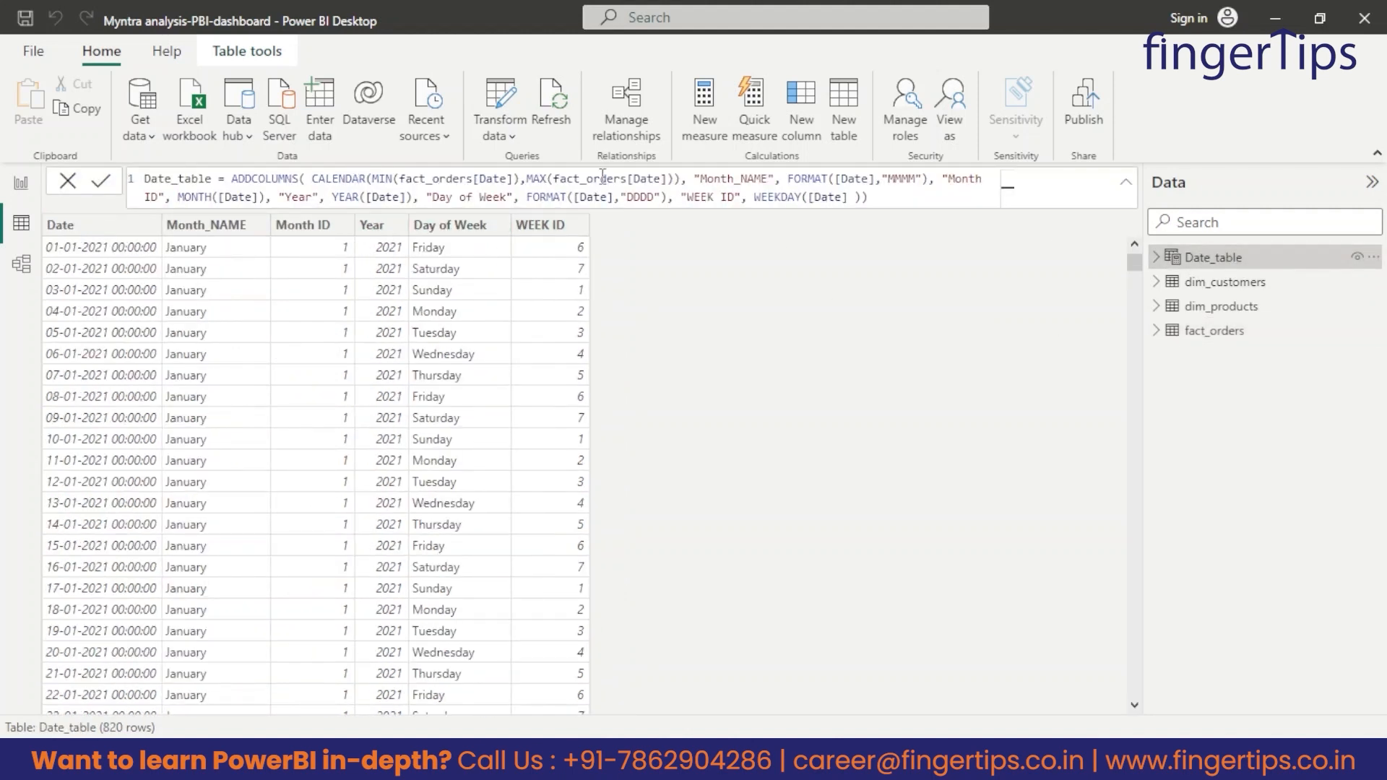
Review the Month_NAME, MONTH and WEEKDAY parts of the Date_table formula without changing it.
{"action": "left_click_drag", "start_coordinate": [699, 179], "coordinate": [778, 178]}
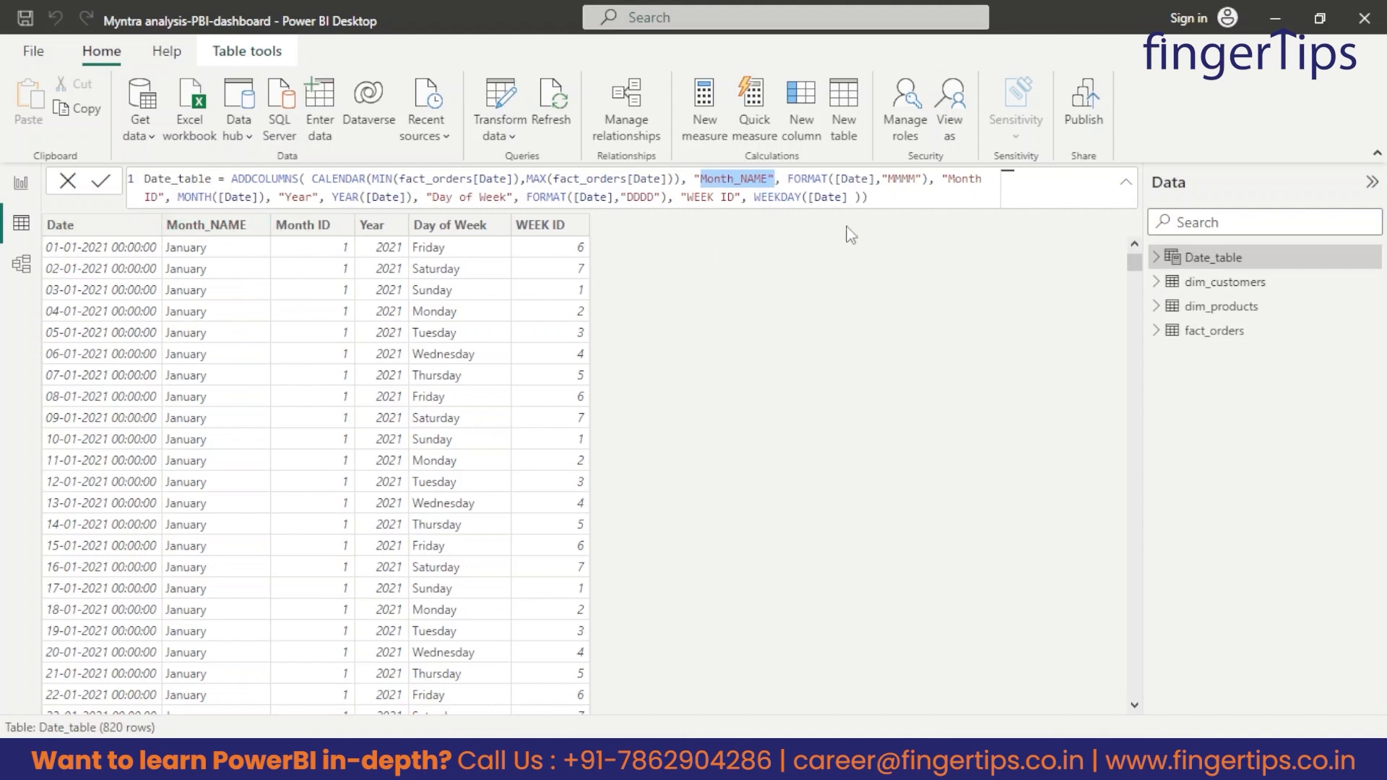
{"action": "left_click_drag", "start_coordinate": [898, 205], "coordinate": [143, 181]}
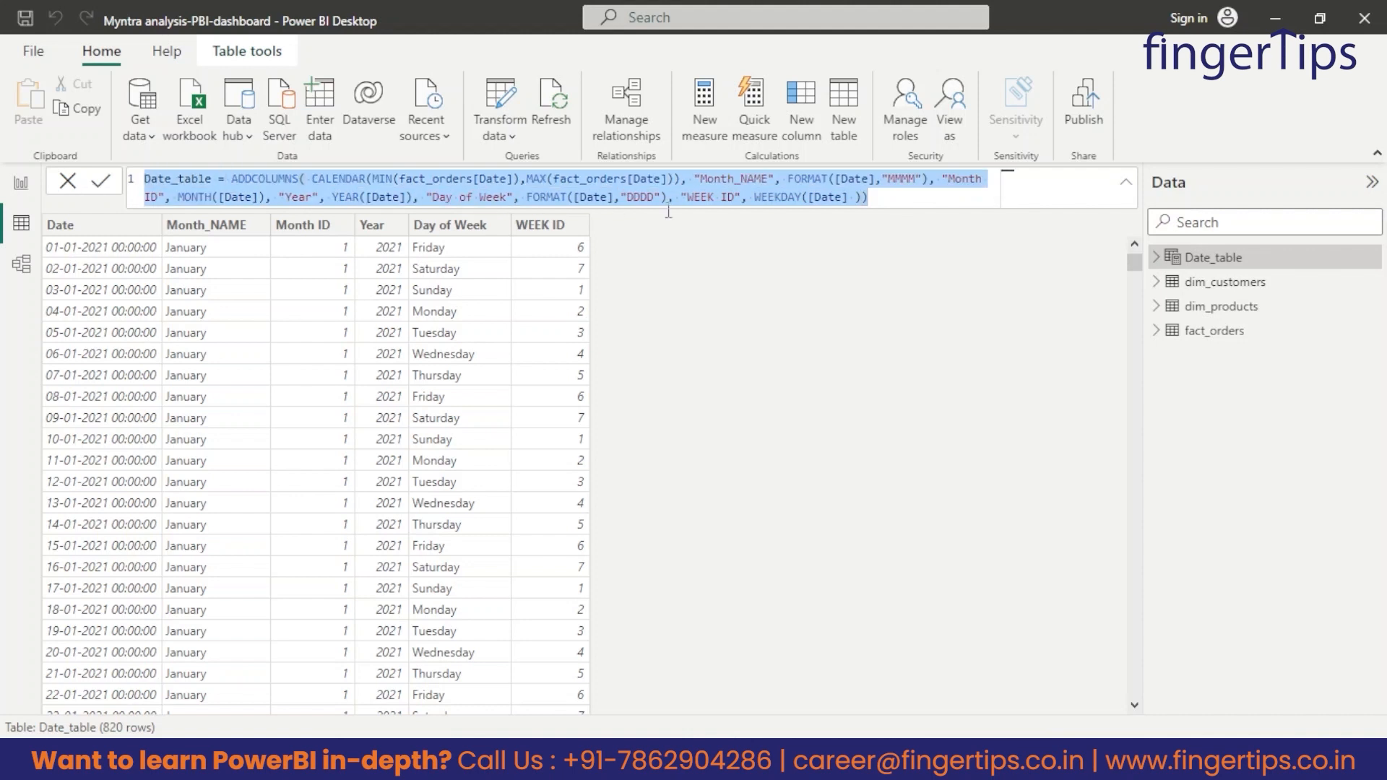
{"action": "left_click", "coordinate": [899, 204]}
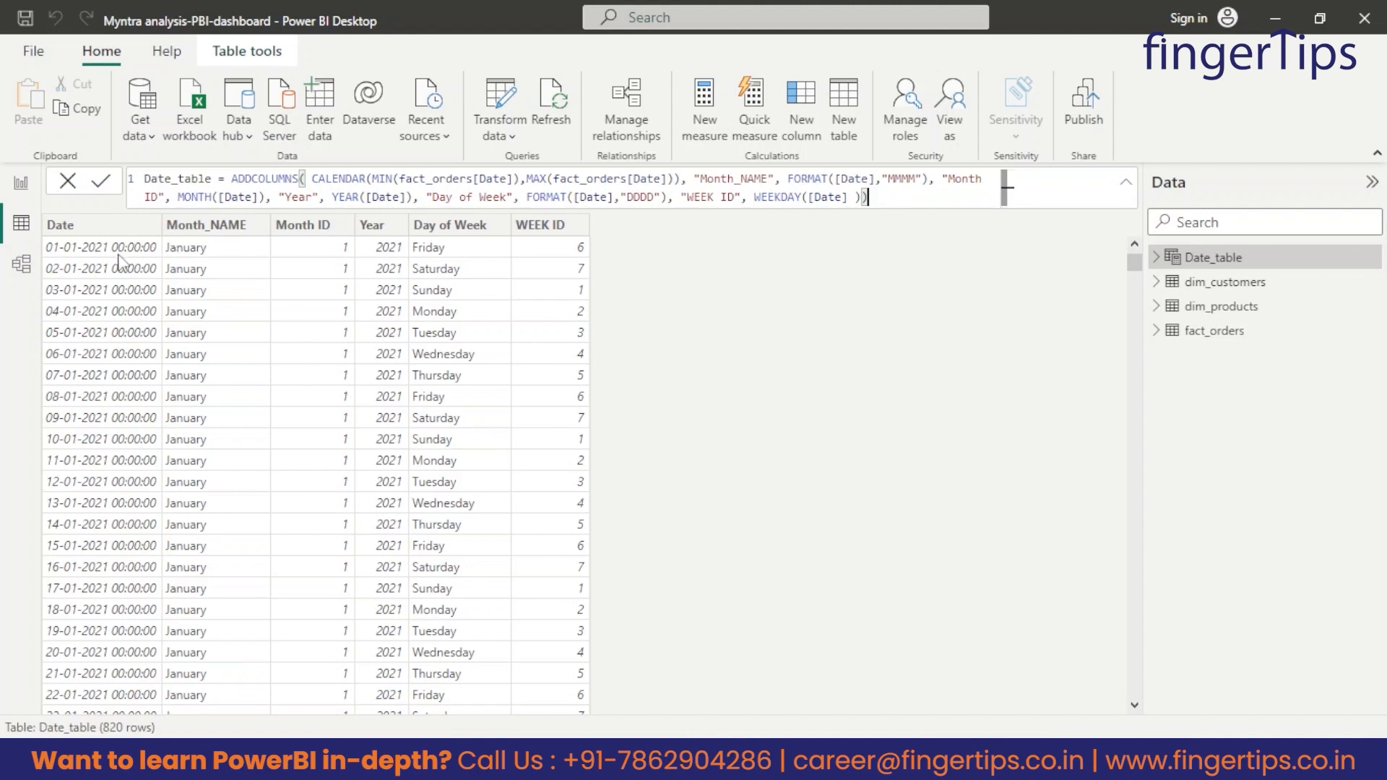
{"action": "left_click_drag", "start_coordinate": [326, 178], "coordinate": [407, 179]}
{"action": "left_click", "coordinate": [662, 178]}
{"action": "left_click_drag", "start_coordinate": [178, 197], "coordinate": [191, 197]}
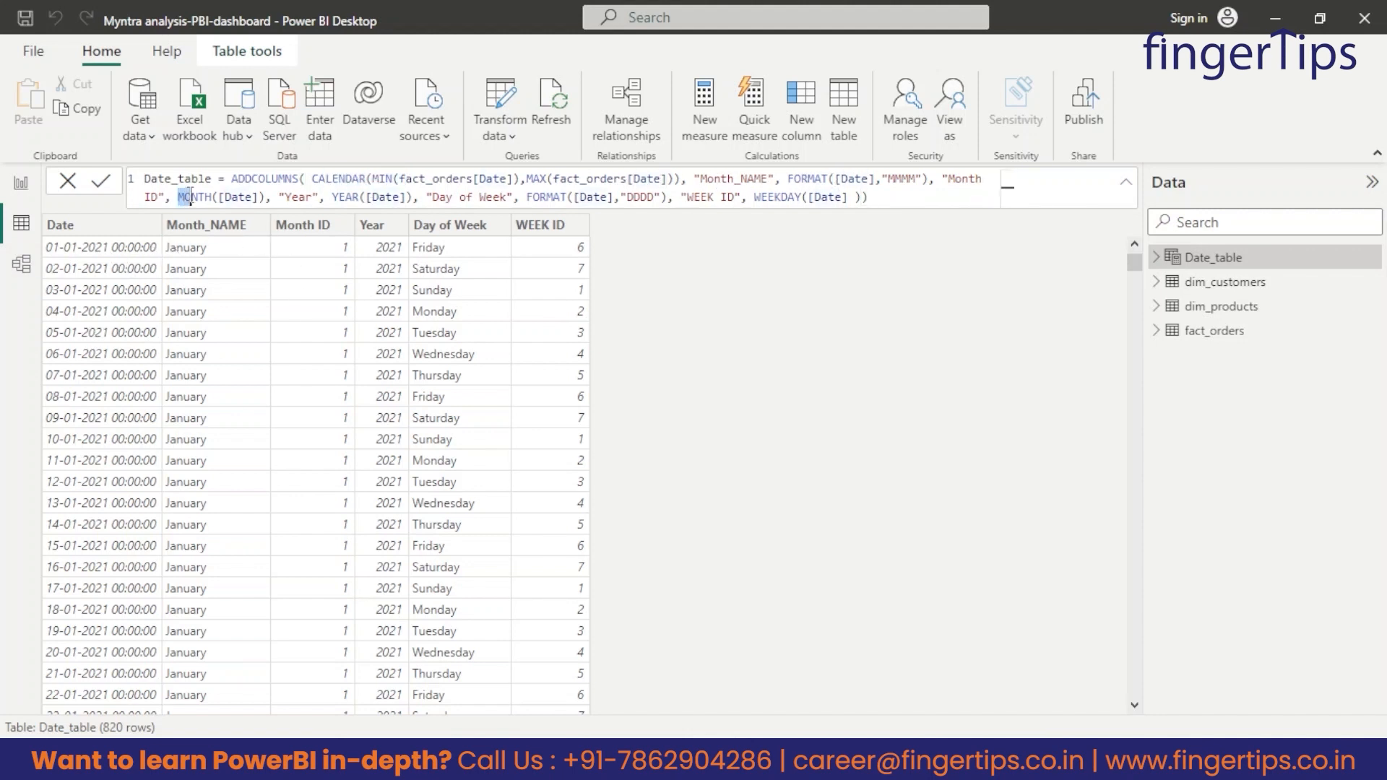
{"action": "left_click_drag", "start_coordinate": [754, 197], "coordinate": [817, 199]}
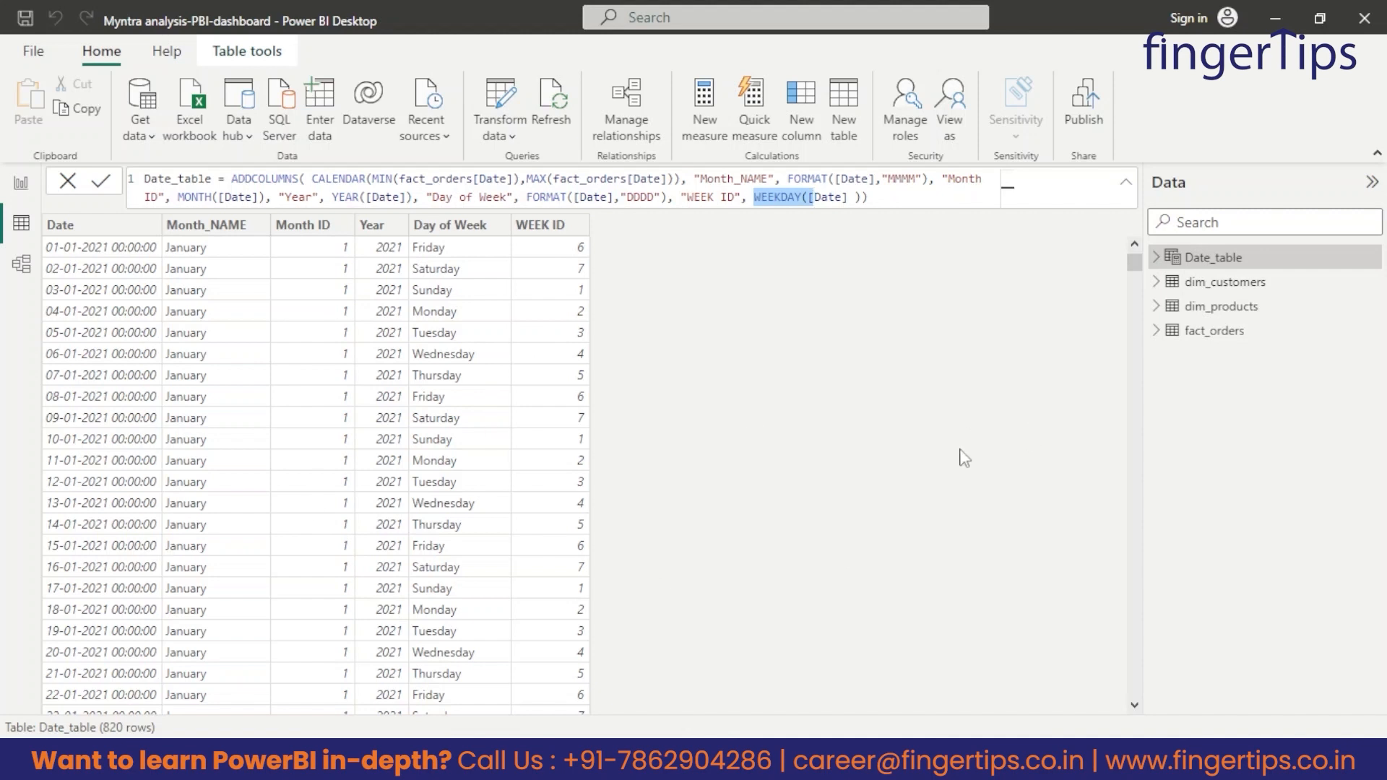
{"action": "left_click", "coordinate": [969, 420]}
{"action": "left_click_drag", "start_coordinate": [932, 199], "coordinate": [143, 178]}
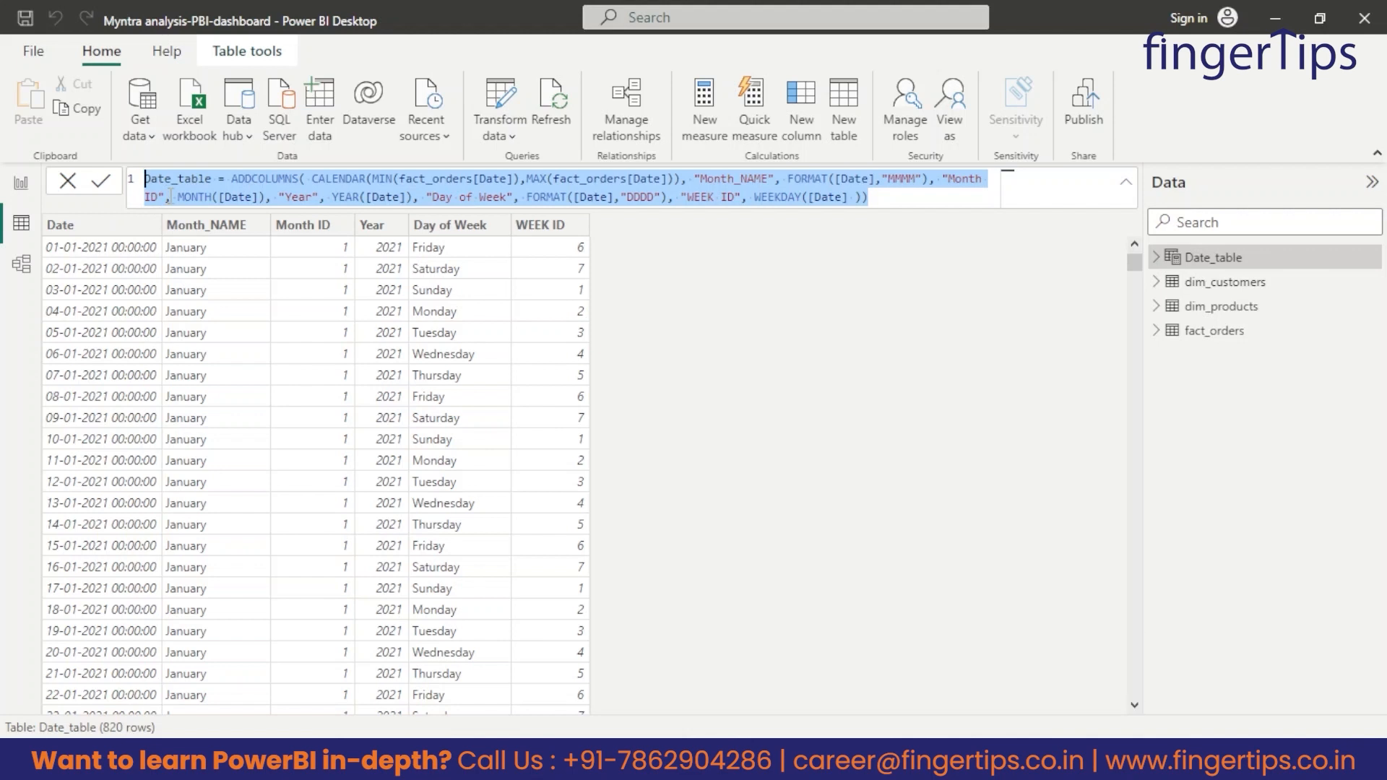
{"action": "left_click", "coordinate": [956, 397]}
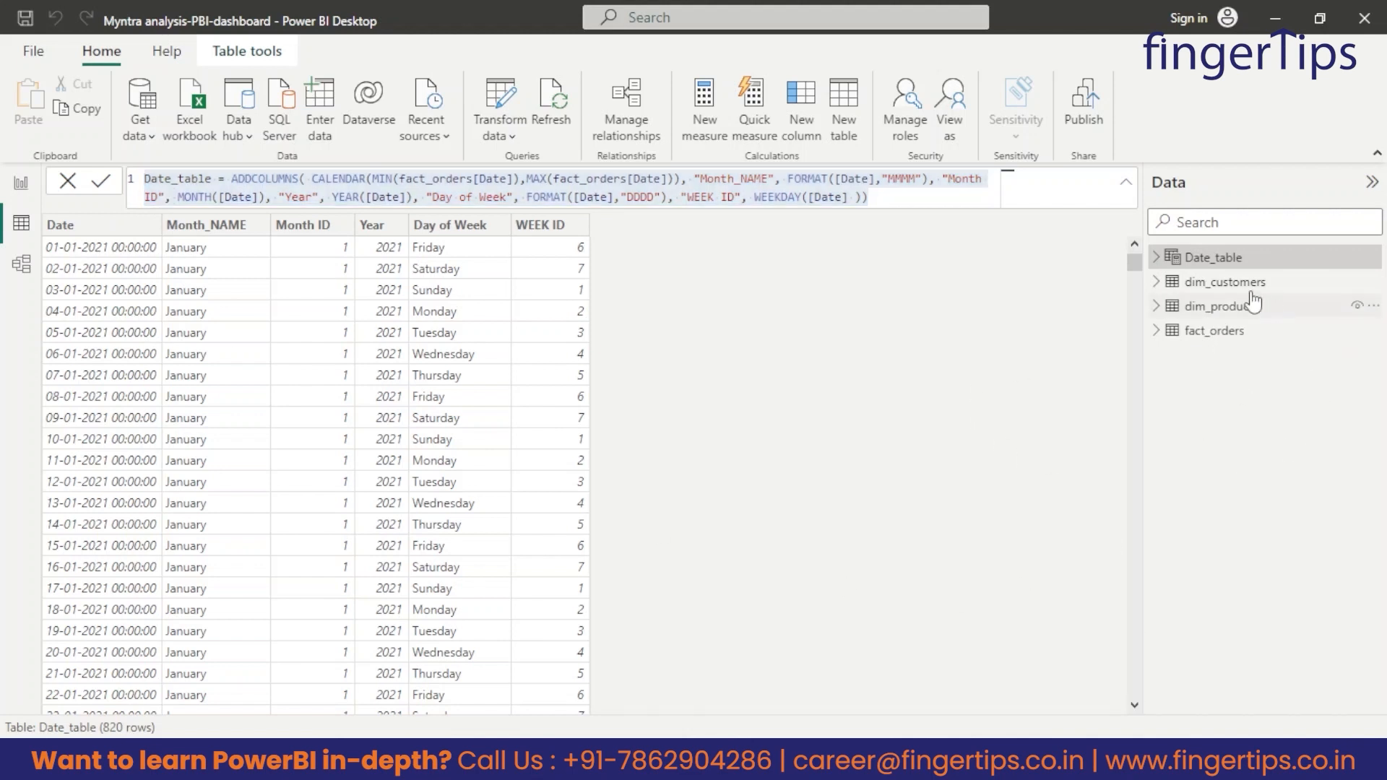
Look through the dim_customers table, examining its Customer ID, Customer Age, City and State columns.
{"action": "left_click", "coordinate": [1242, 285]}
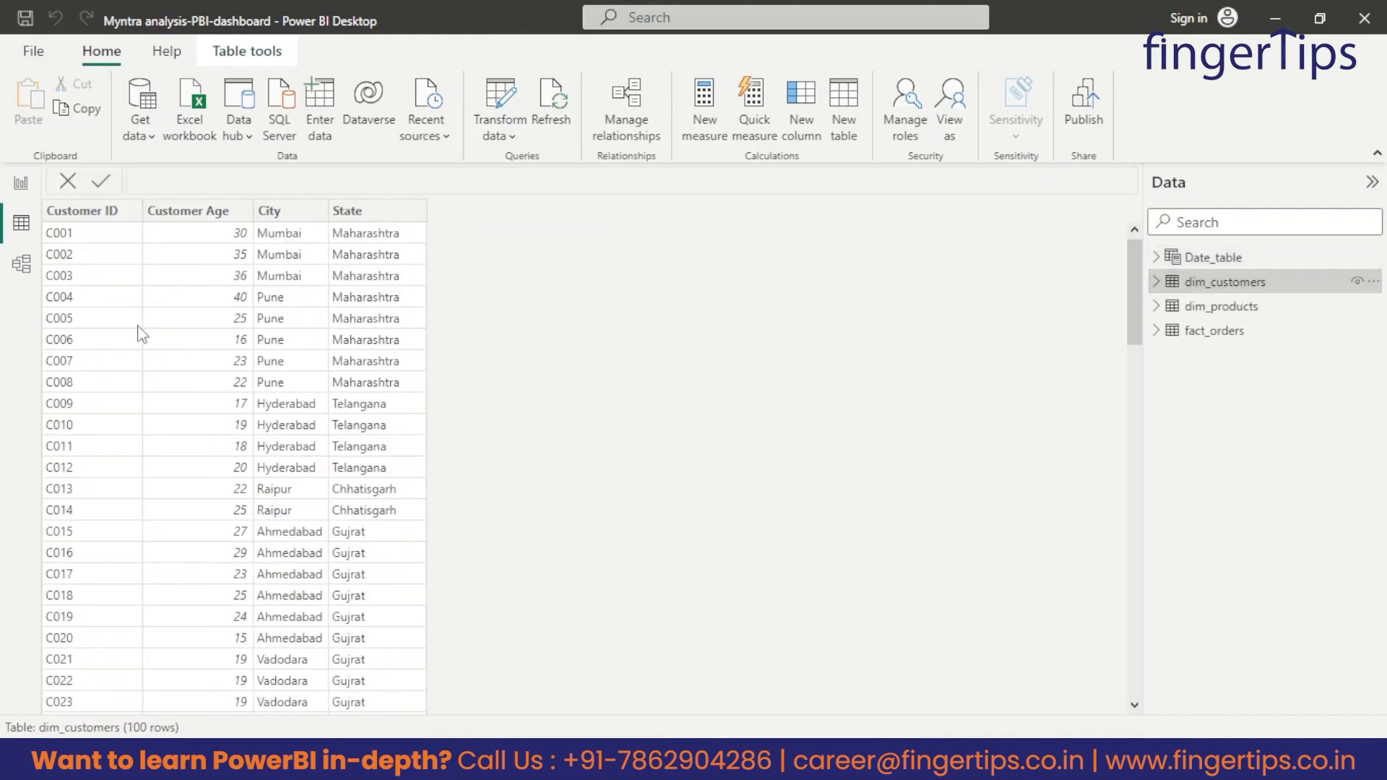
{"action": "left_click", "coordinate": [151, 217]}
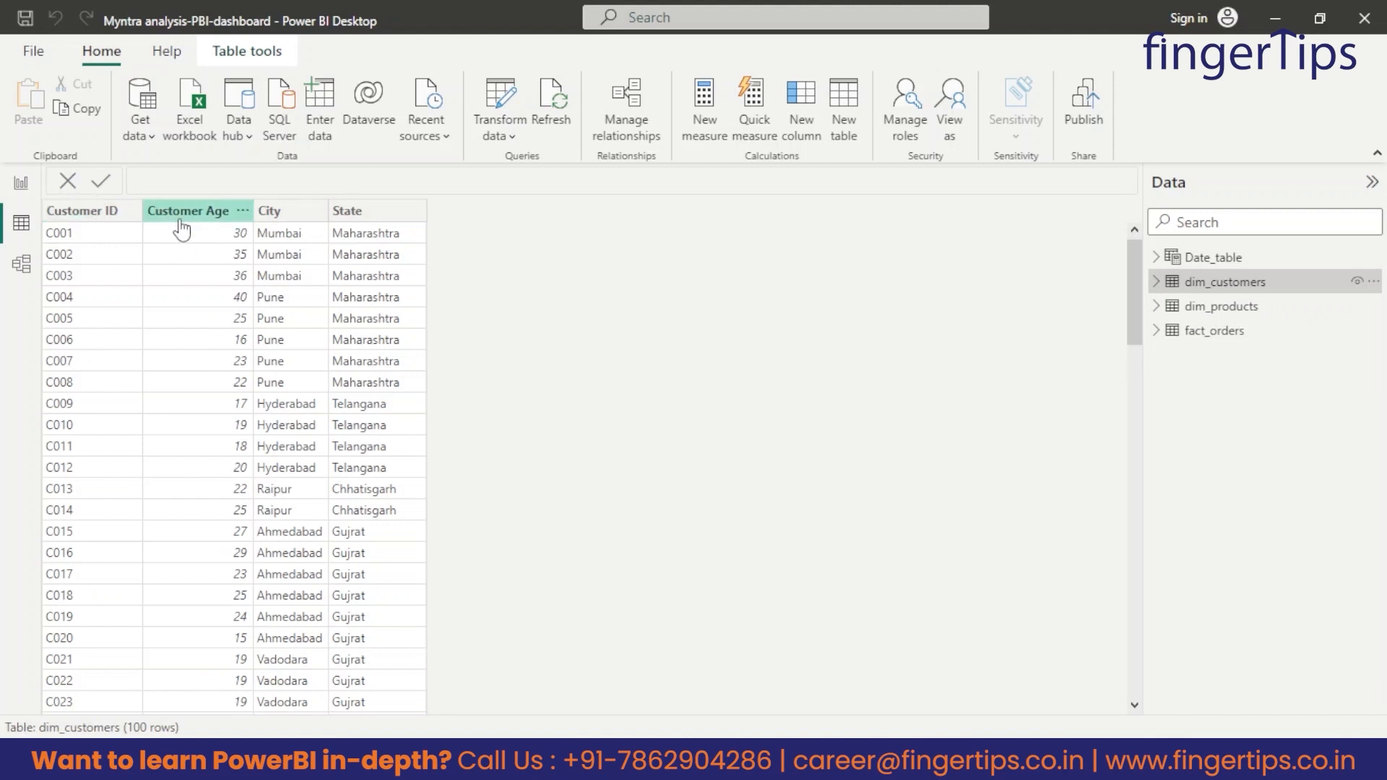
{"action": "left_click", "coordinate": [92, 216]}
{"action": "left_click", "coordinate": [221, 217]}
{"action": "left_click", "coordinate": [278, 217]}
{"action": "left_click", "coordinate": [366, 222]}
Review the dim_products, fact_orders and Date_table tables and the blank report page, then return to the table data.
{"action": "left_click", "coordinate": [1229, 311]}
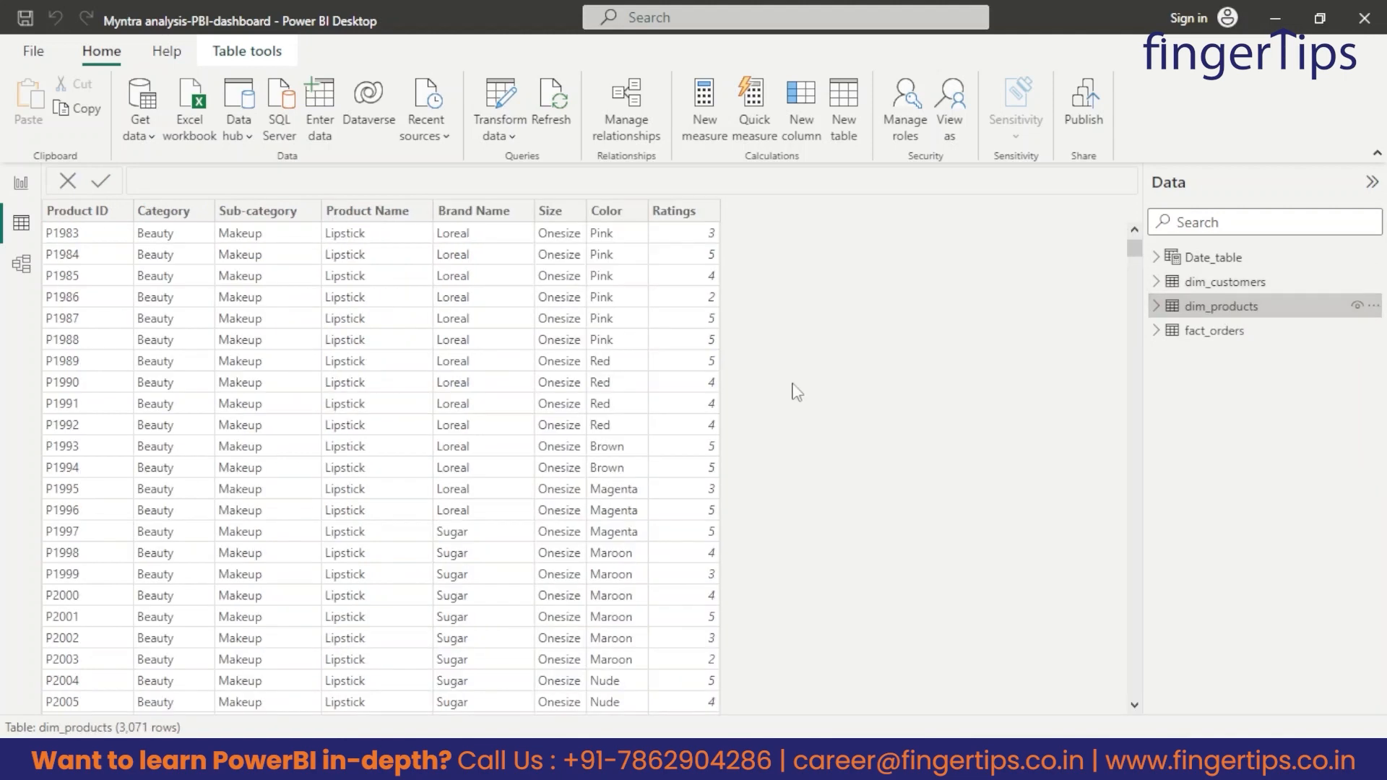
{"action": "left_click", "coordinate": [1221, 333]}
{"action": "left_click", "coordinate": [1213, 260]}
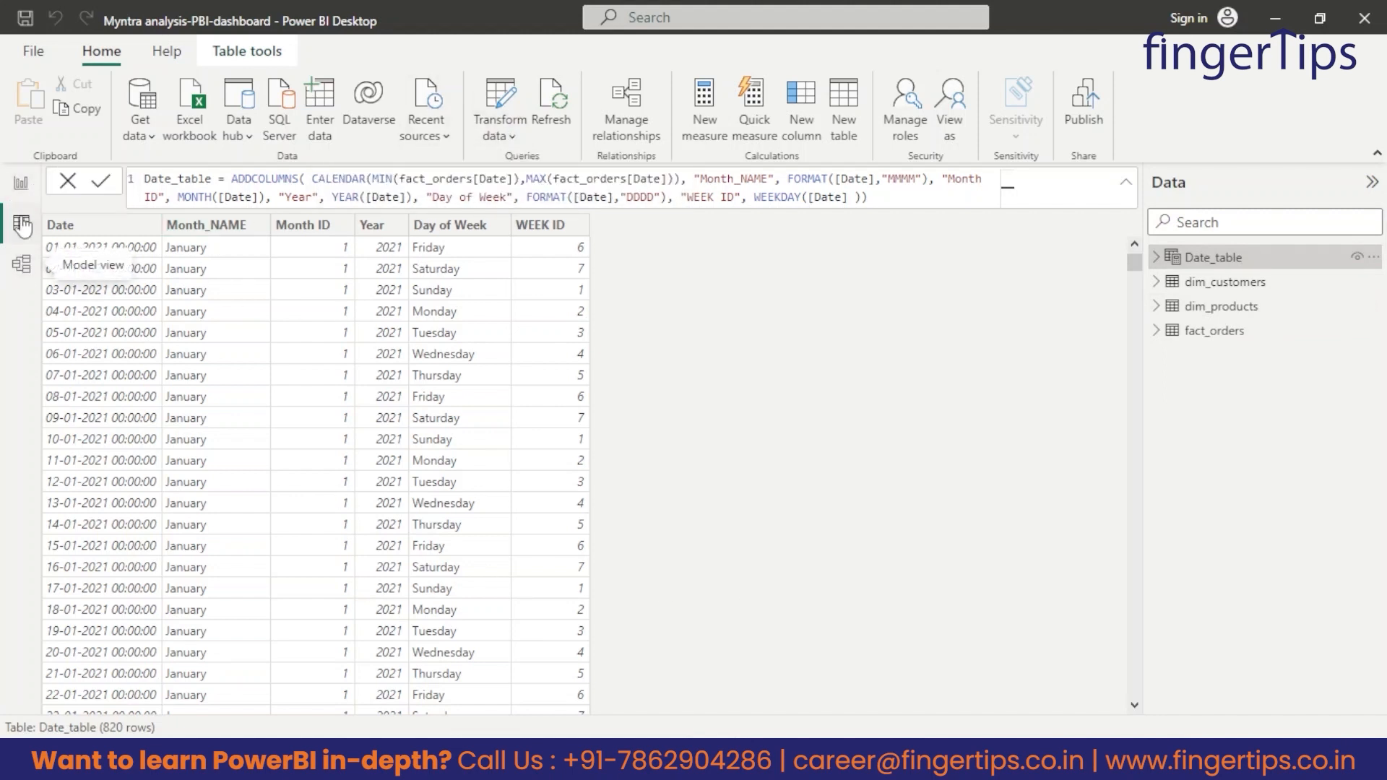
{"action": "left_click", "coordinate": [22, 186]}
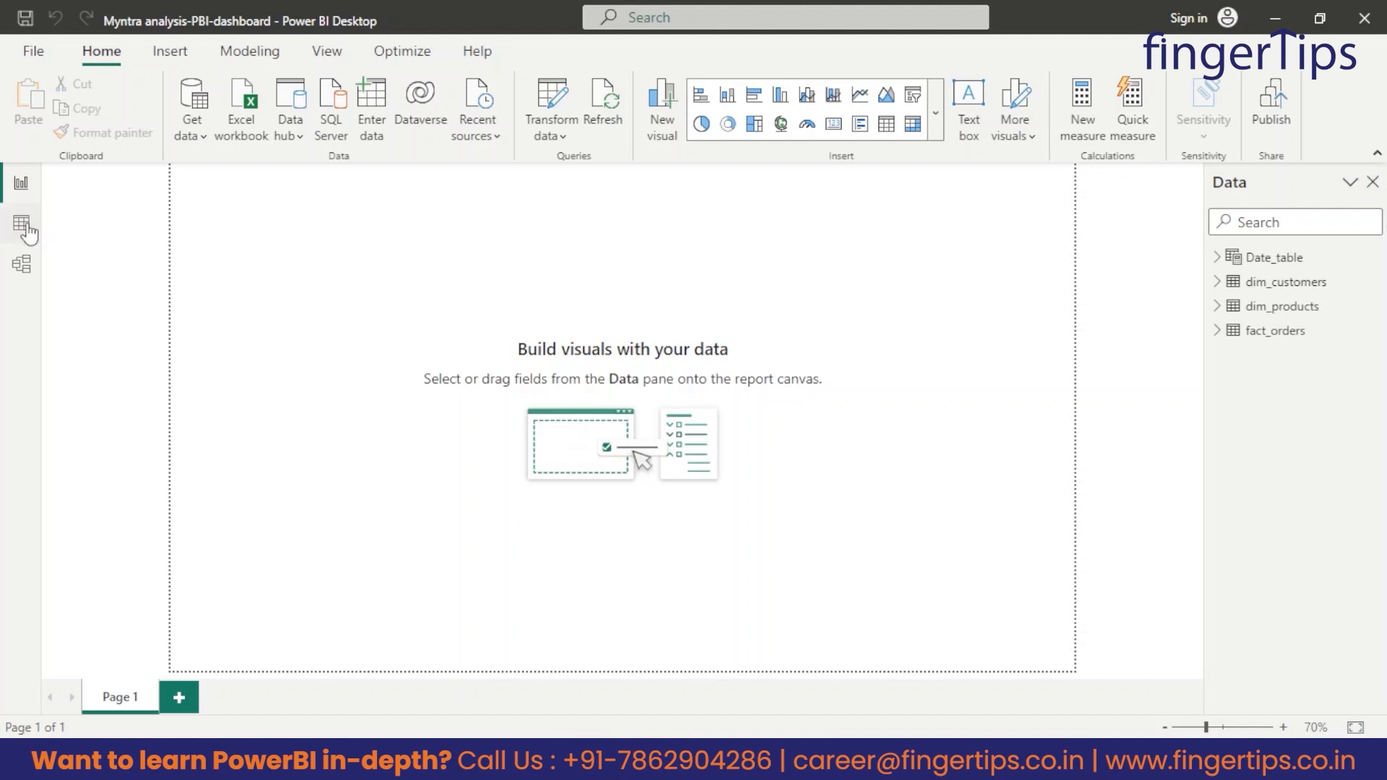
{"action": "left_click", "coordinate": [21, 227]}
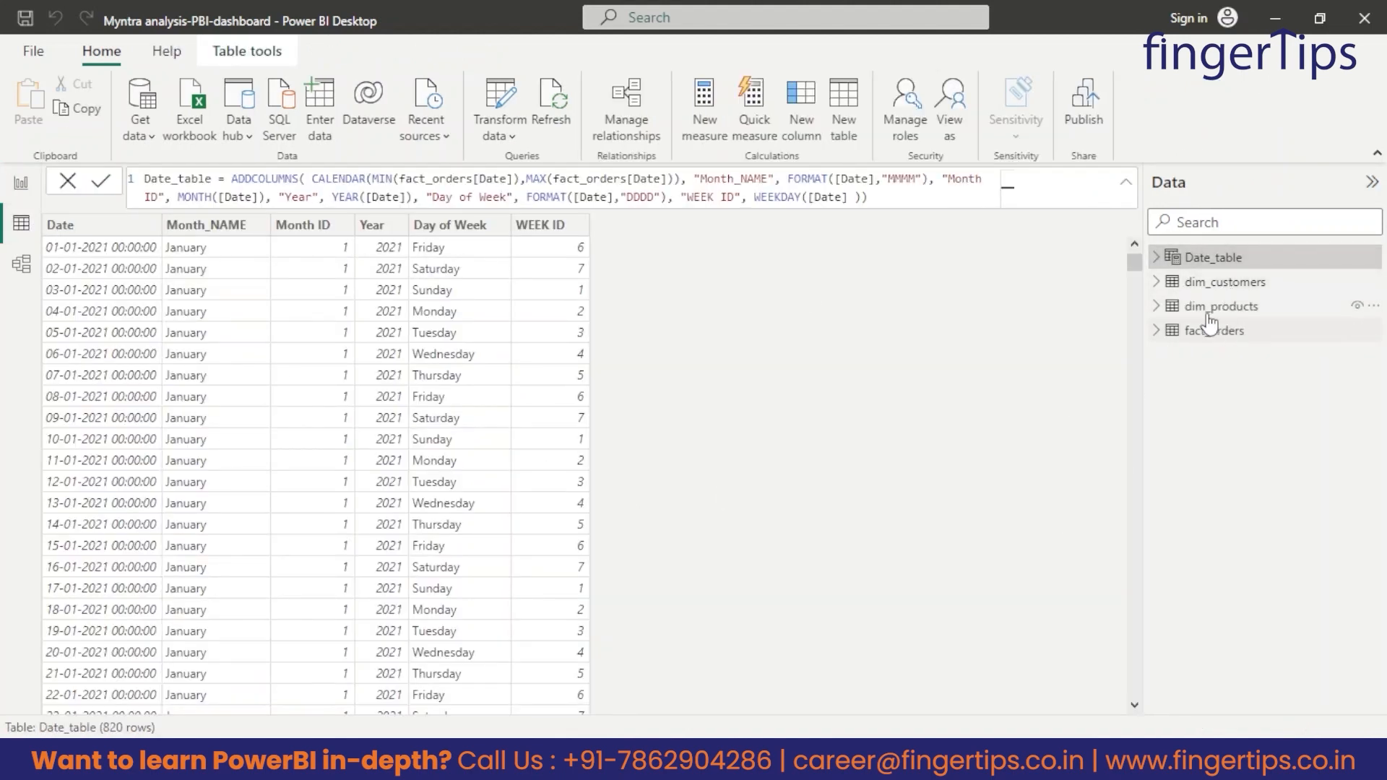
{"action": "left_click", "coordinate": [1239, 282]}
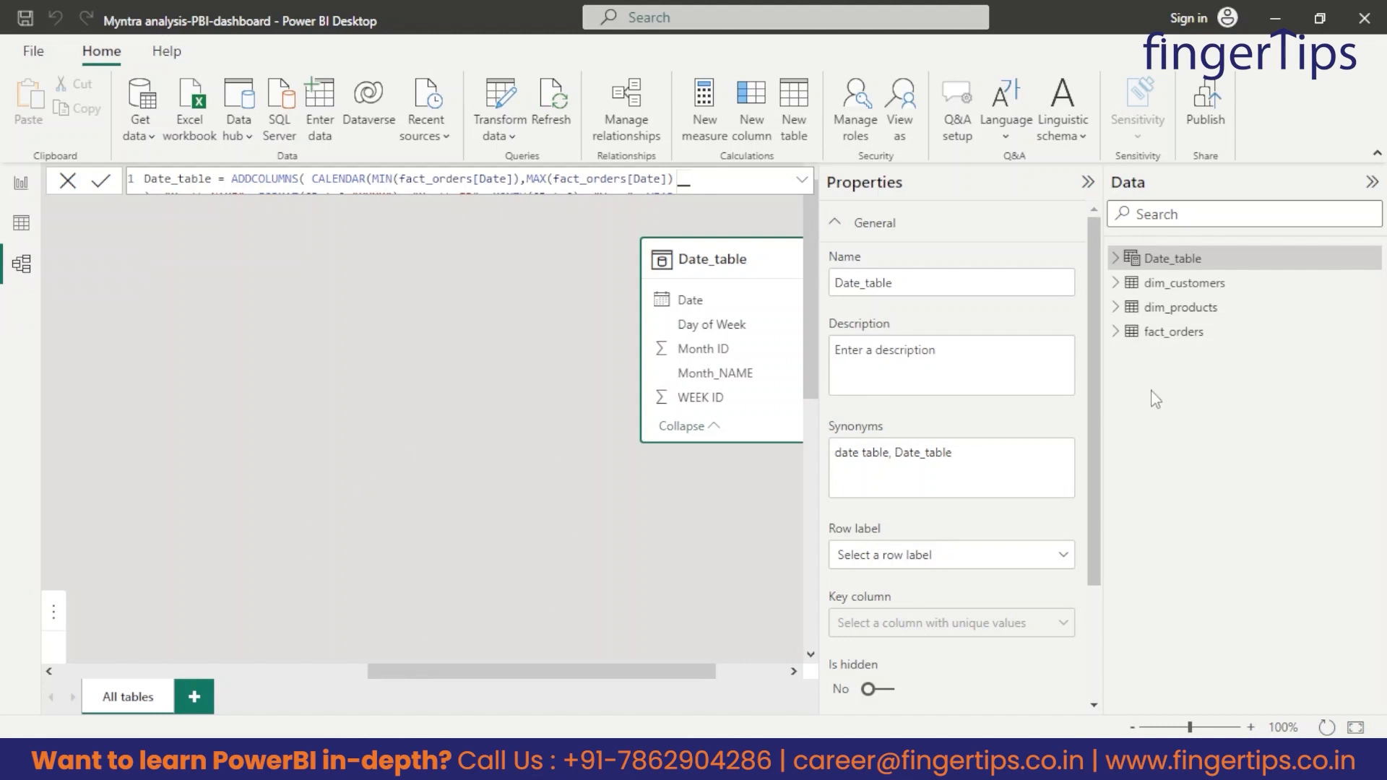
Free up space in the model view by collapsing the Properties and Data panes, and place Date_table beside dim_customers.
{"action": "left_click", "coordinate": [423, 562]}
{"action": "left_click", "coordinate": [1088, 183]}
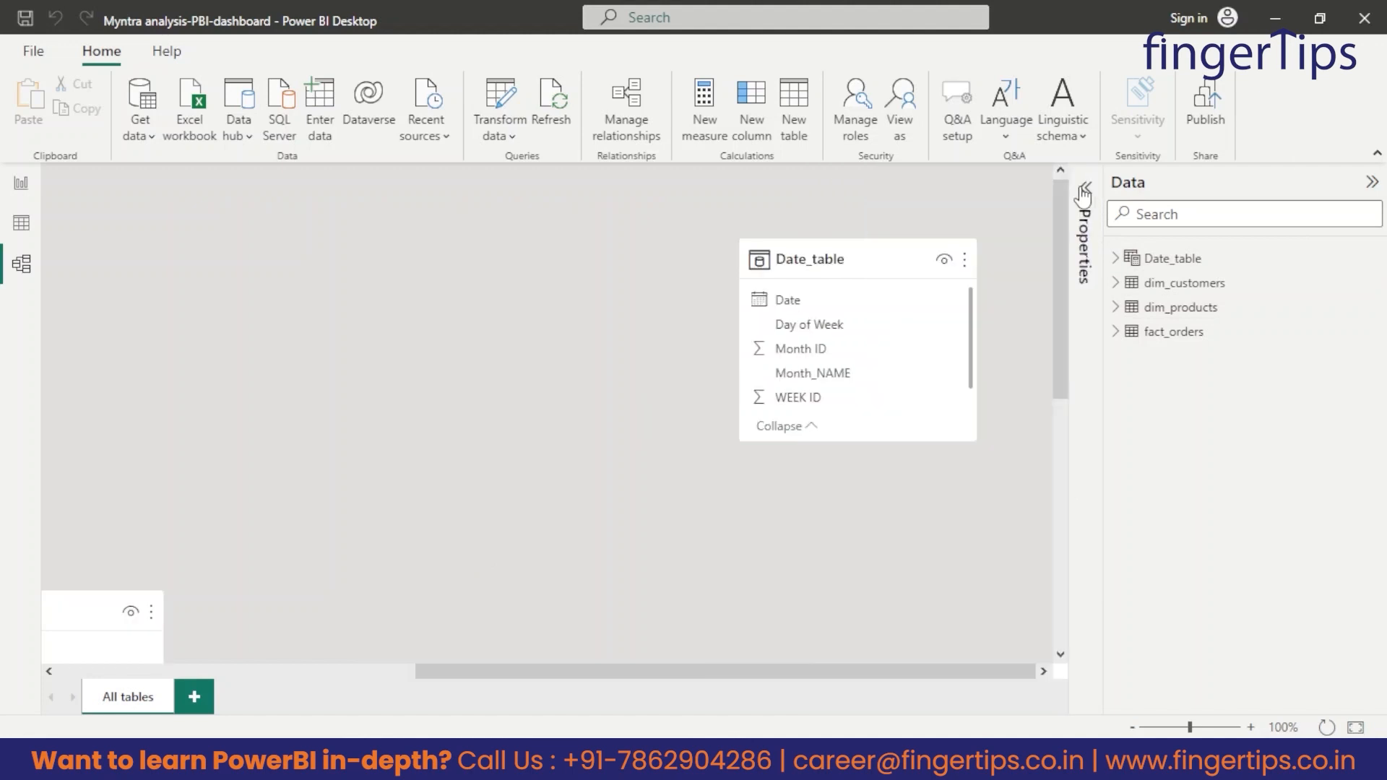
{"action": "left_click", "coordinate": [1365, 185]}
{"action": "left_click_drag", "start_coordinate": [1060, 268], "coordinate": [553, 267]}
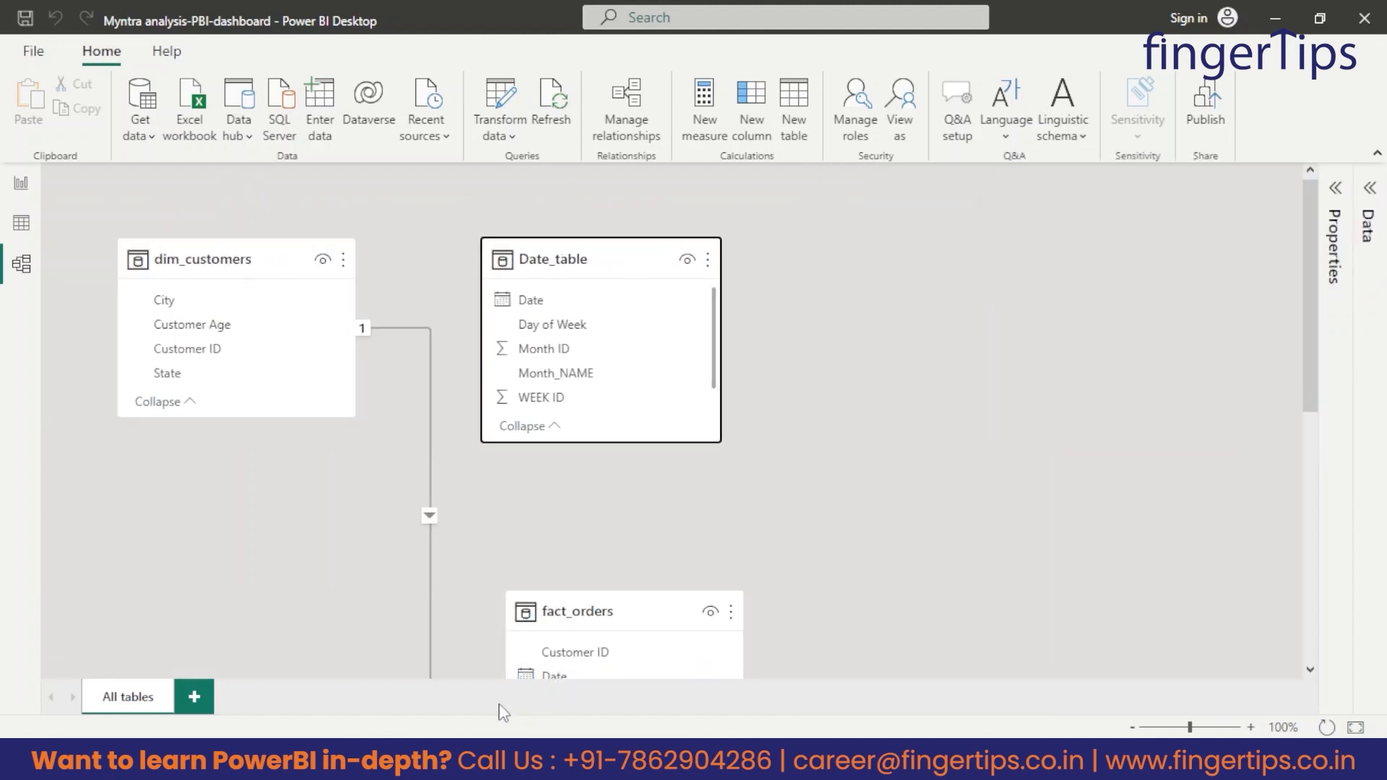
Move fact_orders up to the far side of Date_table and shift dim_products across beneath dim_customers in the model diagram.
{"action": "scroll", "coordinate": [955, 657], "scroll_direction": "down", "scroll_amount": 3}
{"action": "left_click_drag", "start_coordinate": [576, 439], "coordinate": [1099, 123]}
{"action": "scroll", "coordinate": [1012, 551], "scroll_direction": "down", "scroll_amount": 5}
{"action": "left_click_drag", "start_coordinate": [984, 345], "coordinate": [261, 347]}
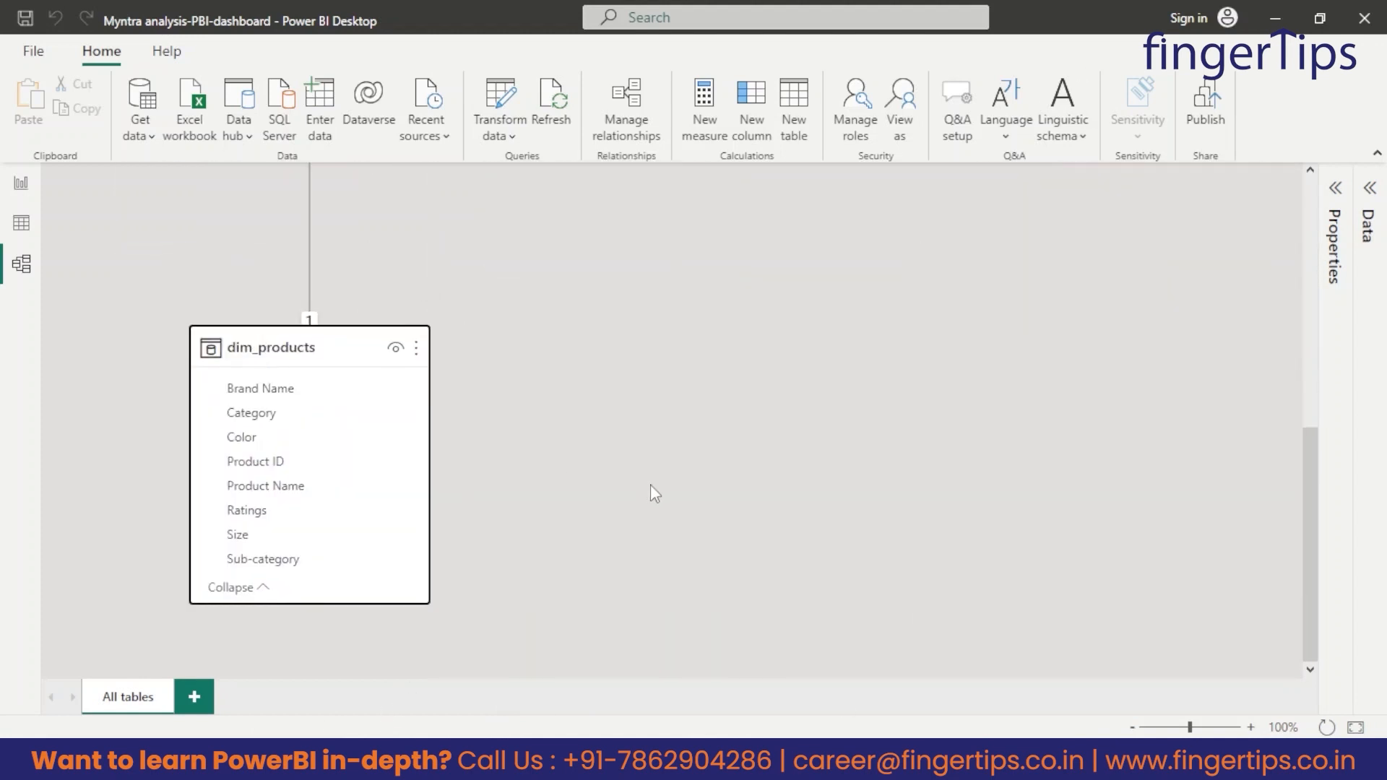
{"action": "scroll", "coordinate": [651, 484], "scroll_direction": "up", "scroll_amount": 8}
{"action": "left_click_drag", "start_coordinate": [260, 259], "coordinate": [166, 171]}
Bring fact_orders closer to Date_table and place dim_products on the same row, on the far side of fact_orders.
{"action": "left_click", "coordinate": [607, 235]}
{"action": "scroll", "coordinate": [582, 264], "scroll_direction": "down", "scroll_amount": 1}
{"action": "scroll", "coordinate": [579, 265], "scroll_direction": "up", "scroll_amount": 1}
{"action": "left_click_drag", "start_coordinate": [557, 248], "coordinate": [518, 198]}
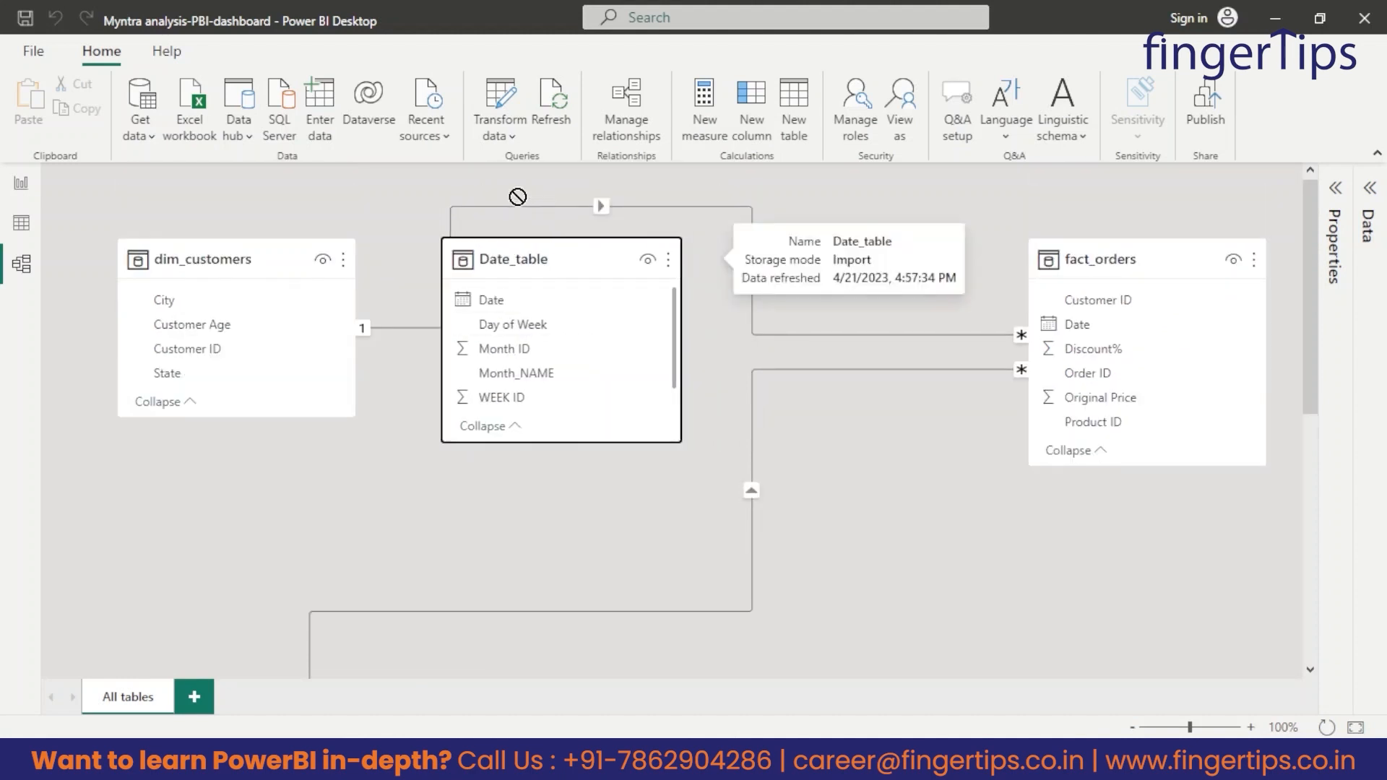
{"action": "left_click_drag", "start_coordinate": [1055, 265], "coordinate": [802, 238]}
{"action": "scroll", "coordinate": [563, 520], "scroll_direction": "down", "scroll_amount": 7}
{"action": "left_click_drag", "start_coordinate": [267, 352], "coordinate": [1134, 267]}
Place Date_table directly below dim_customers and move fact_orders and dim_products closer so all four tables fit the diagram.
{"action": "left_click_drag", "start_coordinate": [517, 267], "coordinate": [310, 502]}
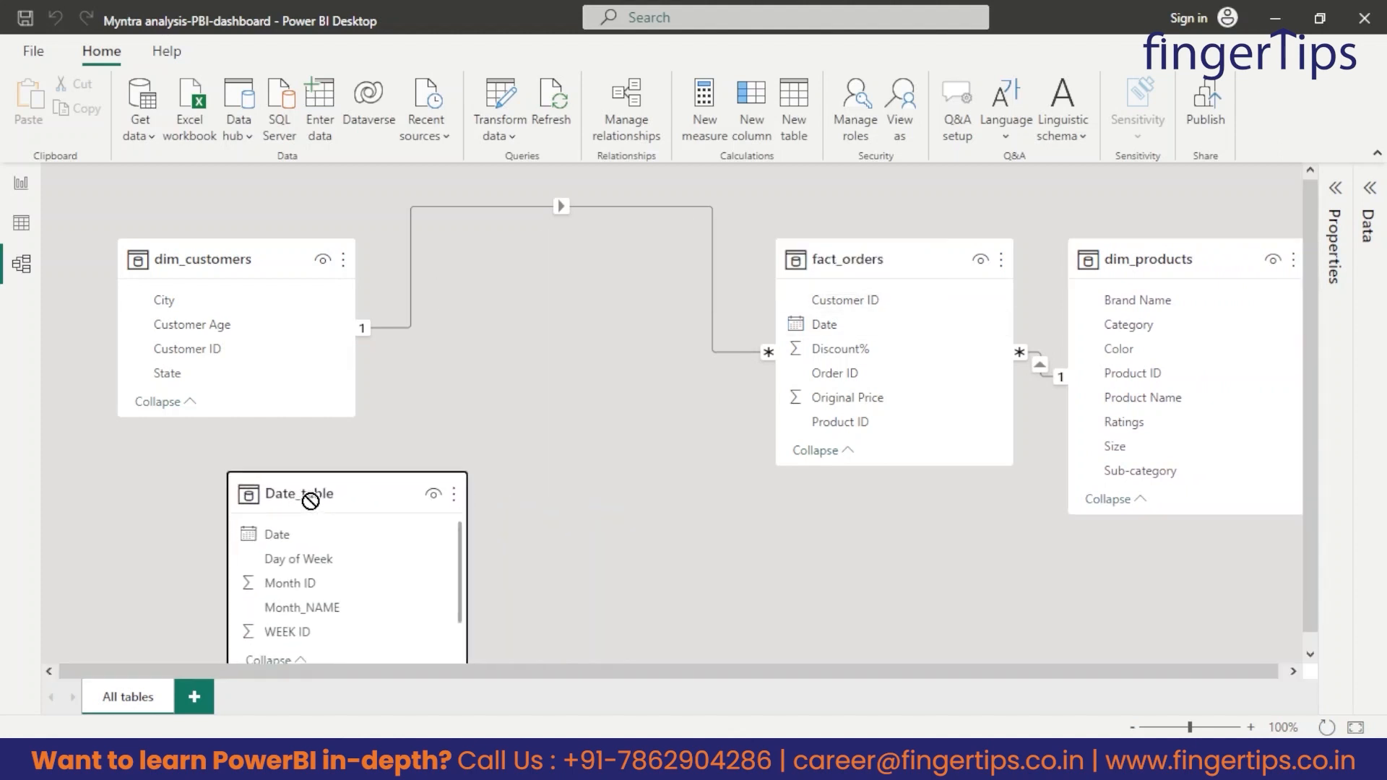
{"action": "left_click_drag", "start_coordinate": [796, 263], "coordinate": [535, 262]}
{"action": "left_click_drag", "start_coordinate": [1192, 259], "coordinate": [995, 258]}
{"action": "left_click_drag", "start_coordinate": [281, 501], "coordinate": [176, 500]}
{"action": "left_click_drag", "start_coordinate": [203, 260], "coordinate": [201, 202]}
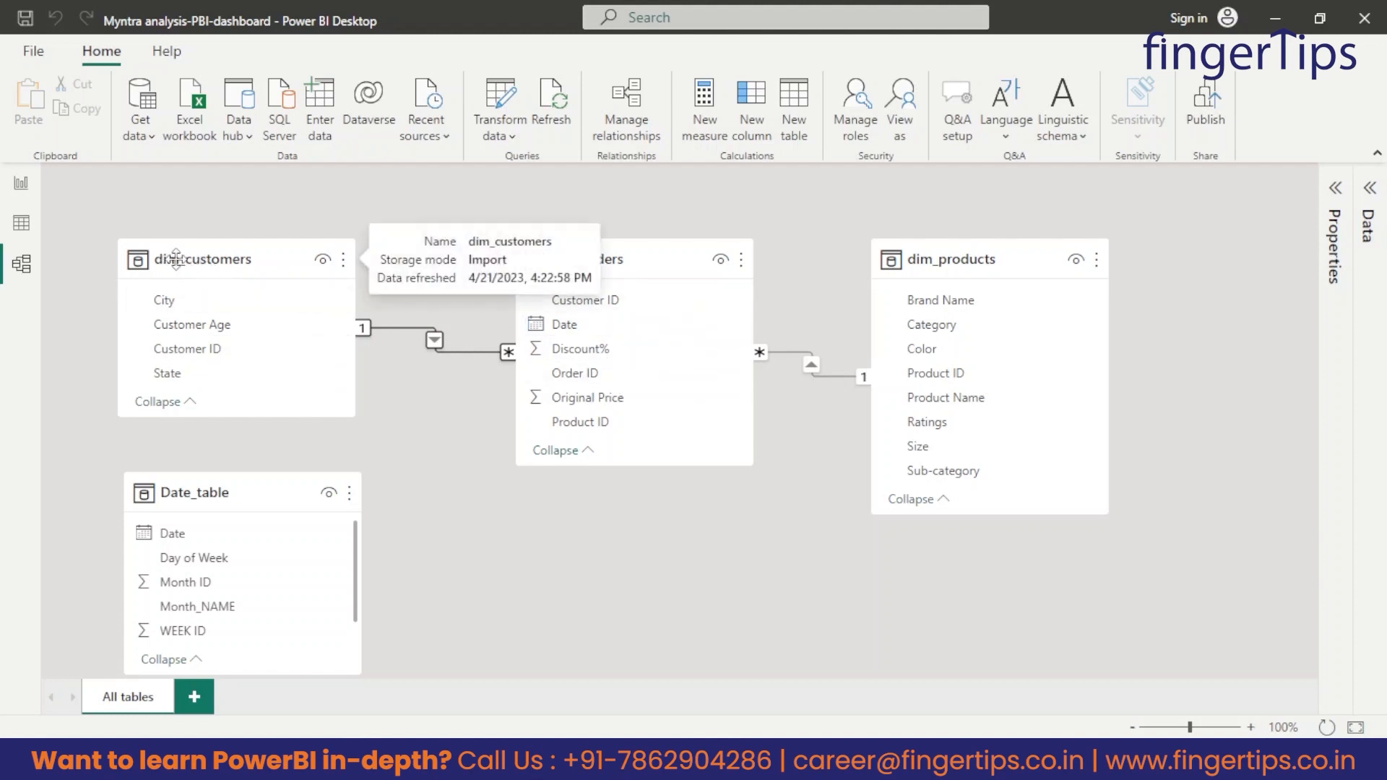
Examine the Customer ID relationship between dim_customers and fact_orders.
{"action": "left_click", "coordinate": [429, 336]}
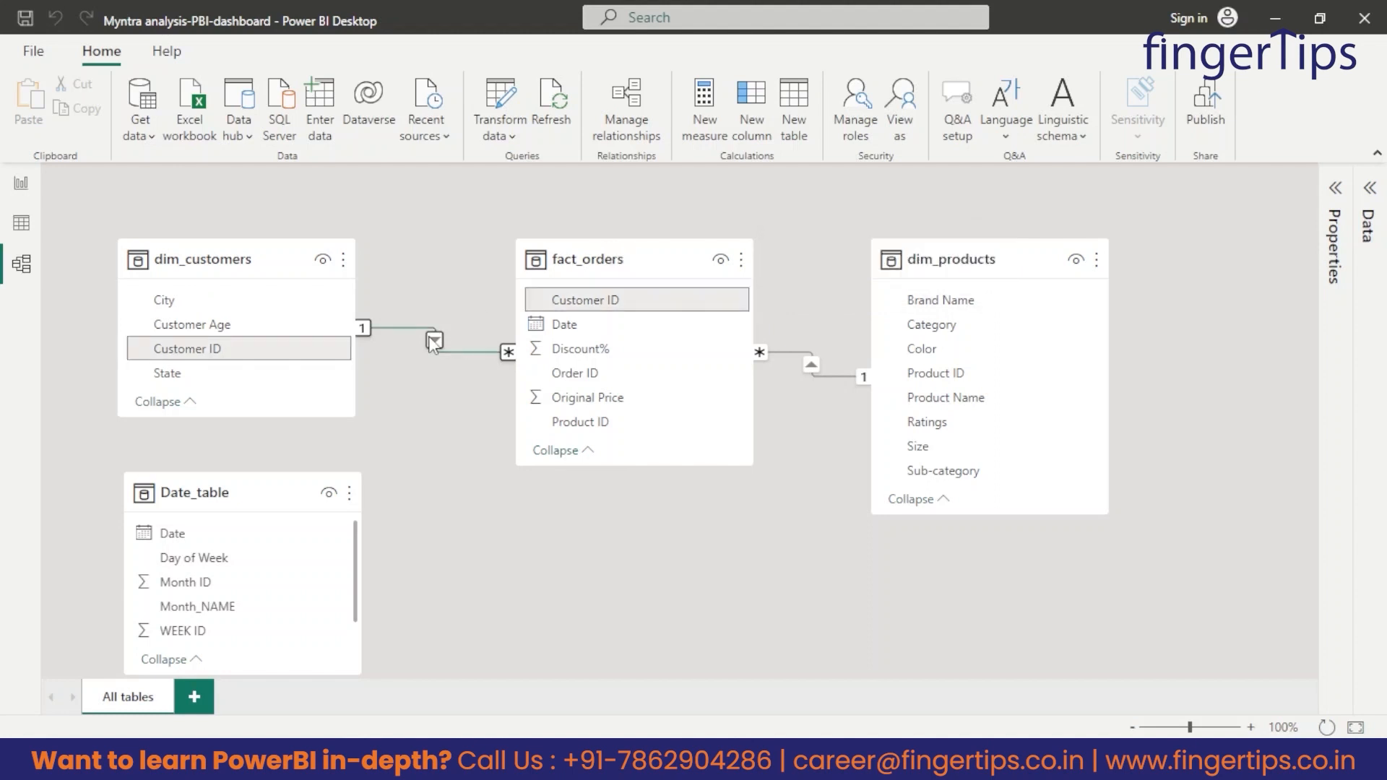
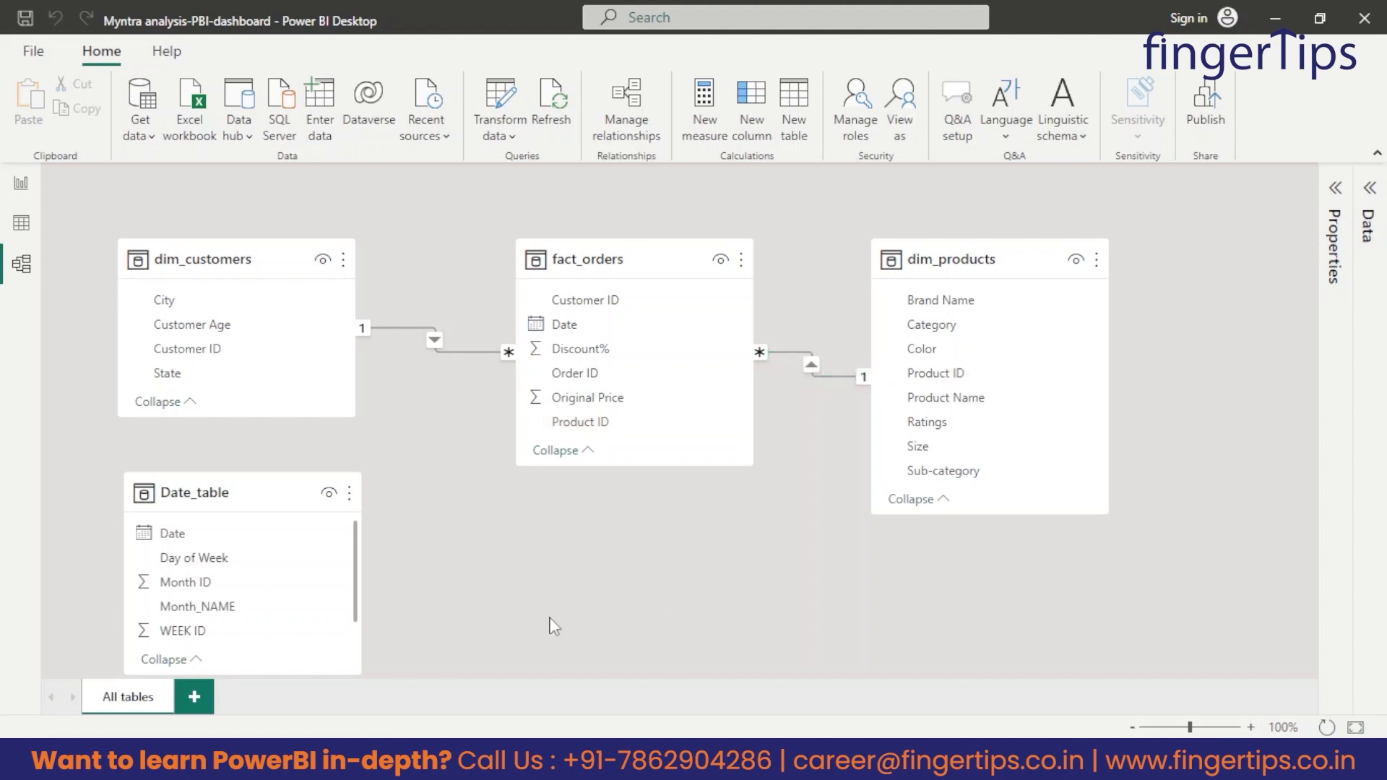
Align Date_table under dim_customers and relate its Date field to the Date field of fact_orders.
{"action": "mouse_move", "coordinate": [188, 491]}
{"action": "left_mouse_down"}
{"action": "mouse_move", "coordinate": [213, 476]}
{"action": "mouse_move", "coordinate": [176, 485]}
{"action": "left_mouse_up"}
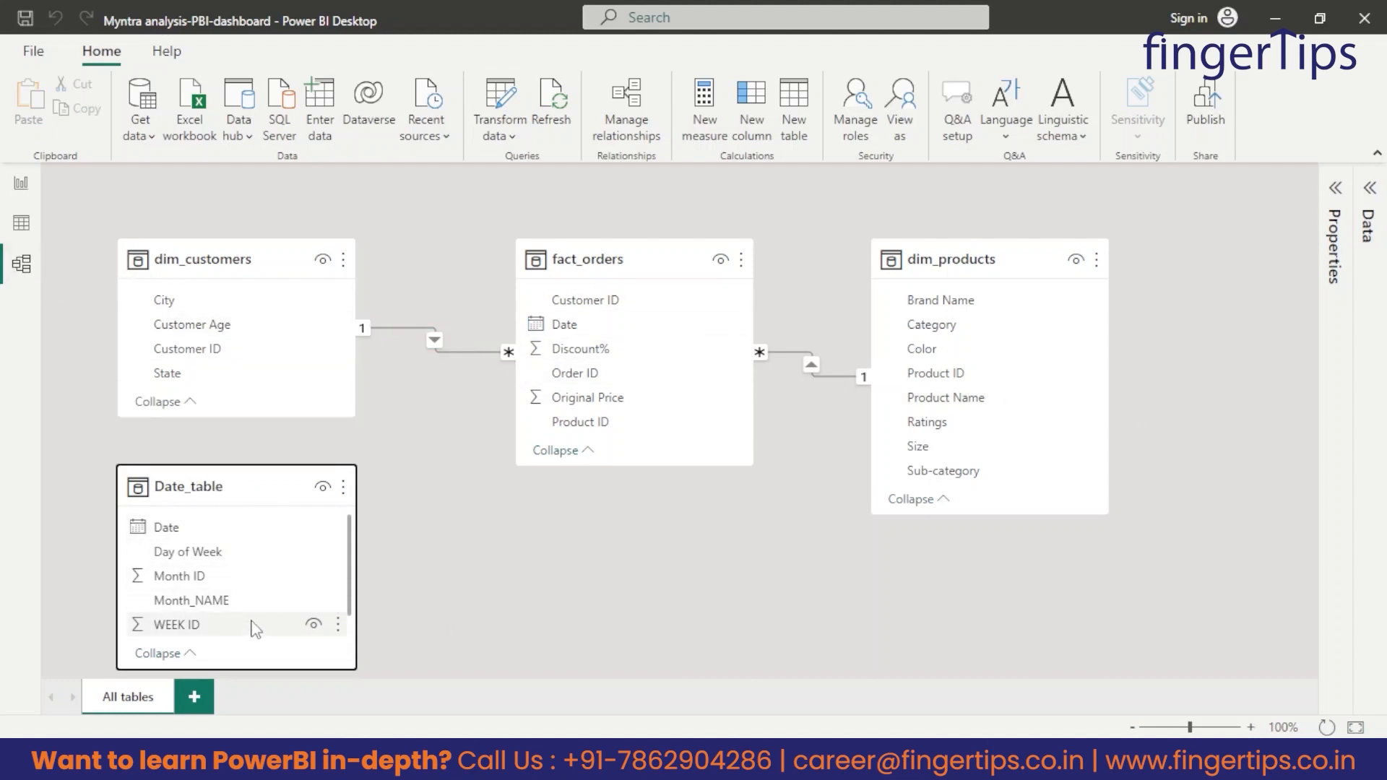
{"action": "scroll", "coordinate": [241, 610], "scroll_direction": "down", "scroll_amount": 1}
{"action": "scroll", "coordinate": [241, 610], "scroll_direction": "up", "scroll_amount": 1}
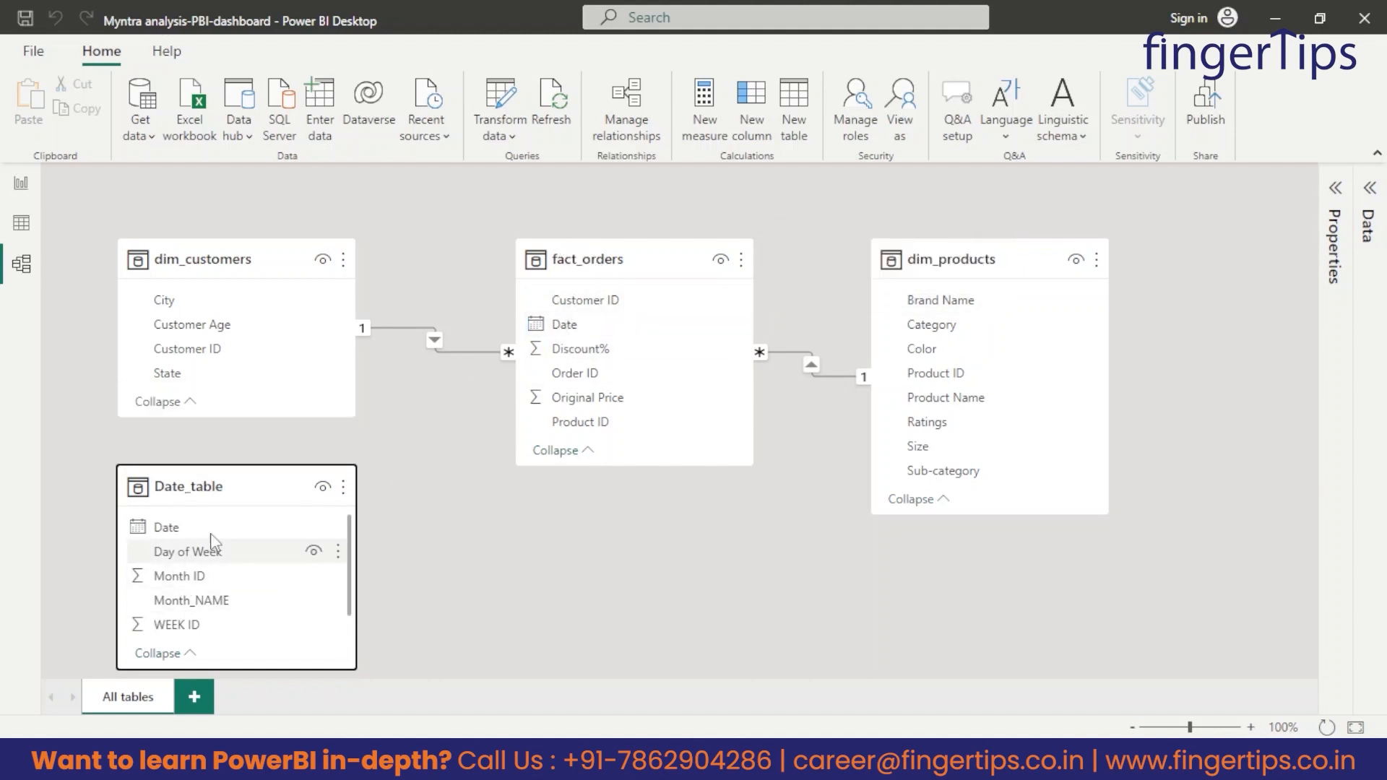
{"action": "left_click", "coordinate": [171, 537]}
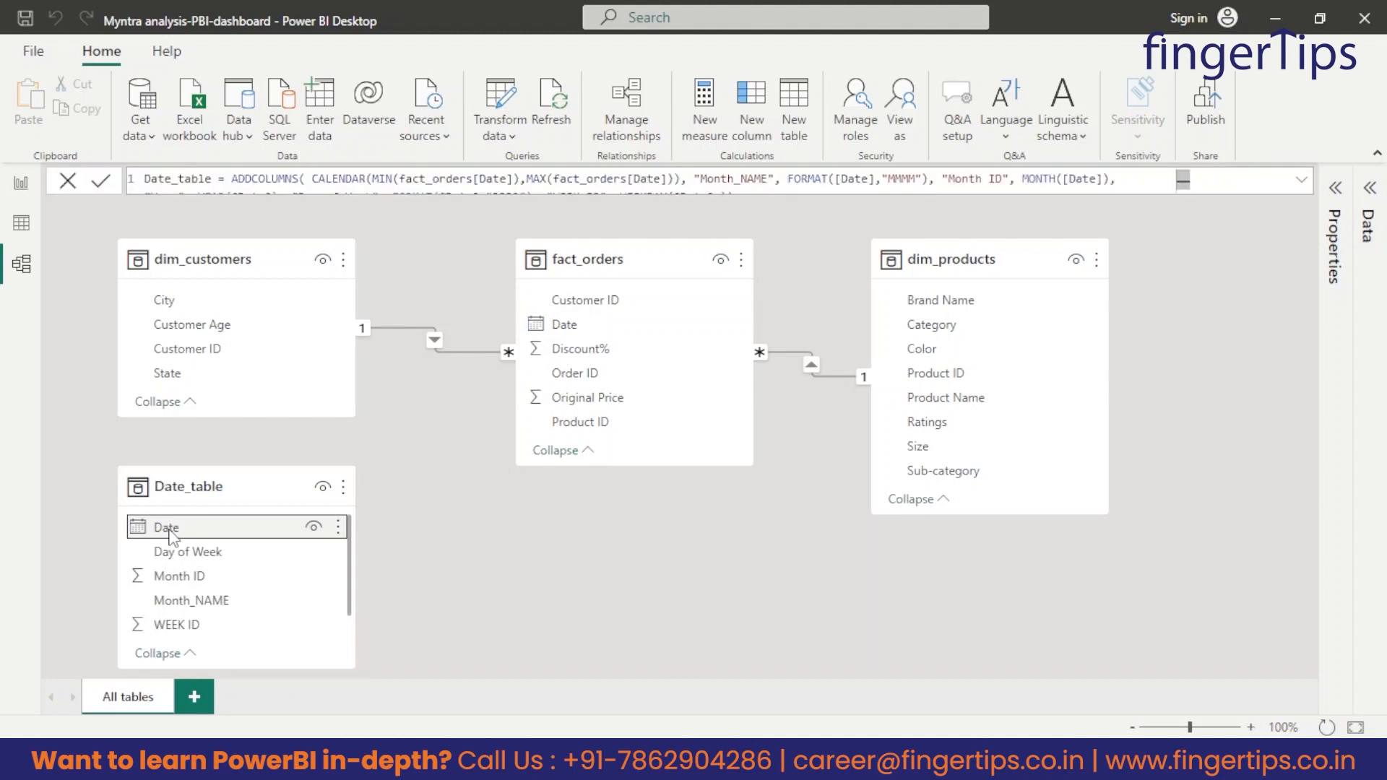
{"action": "left_click_drag", "start_coordinate": [204, 535], "coordinate": [591, 331]}
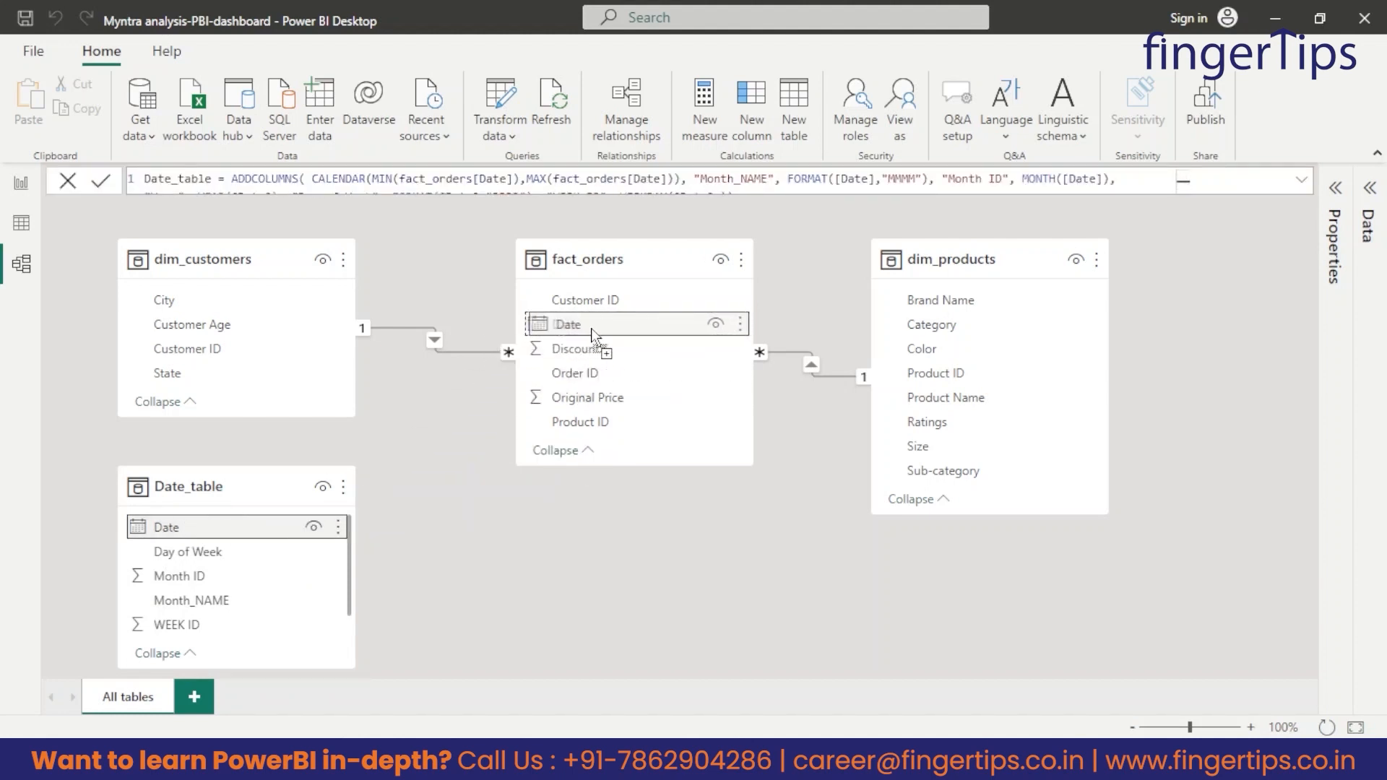
{"action": "left_click_drag", "start_coordinate": [591, 327], "coordinate": [591, 328]}
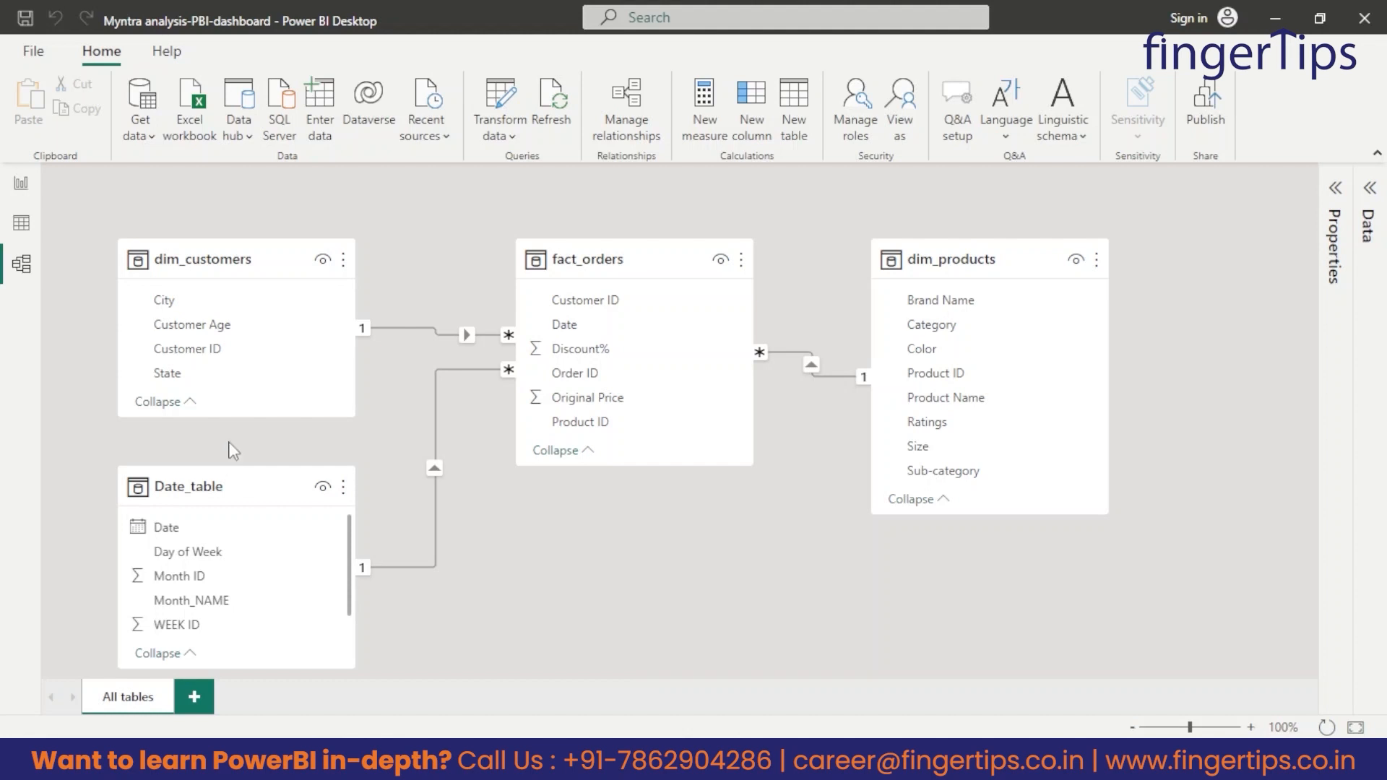
Look through the report, data and model views of the Myntra file.
{"action": "left_click", "coordinate": [21, 187]}
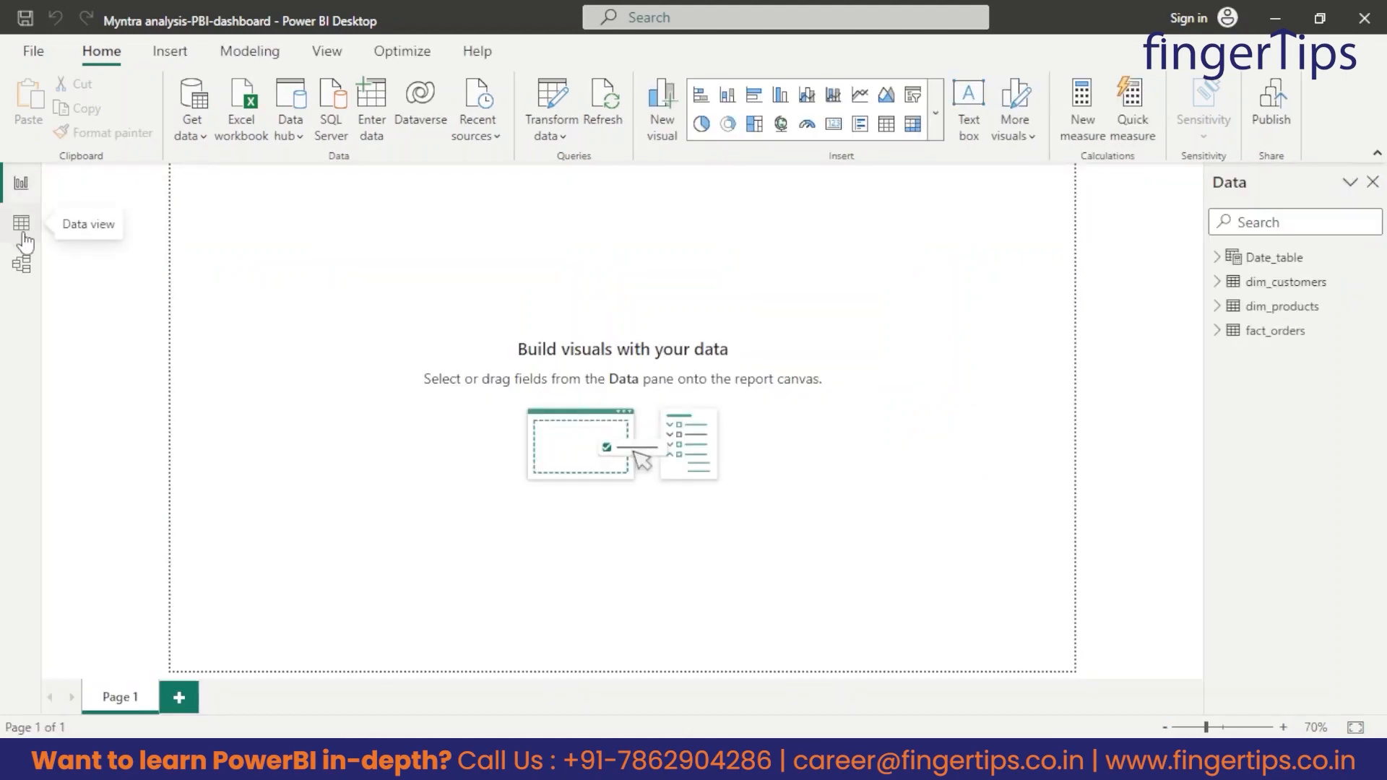
{"action": "left_click", "coordinate": [22, 225]}
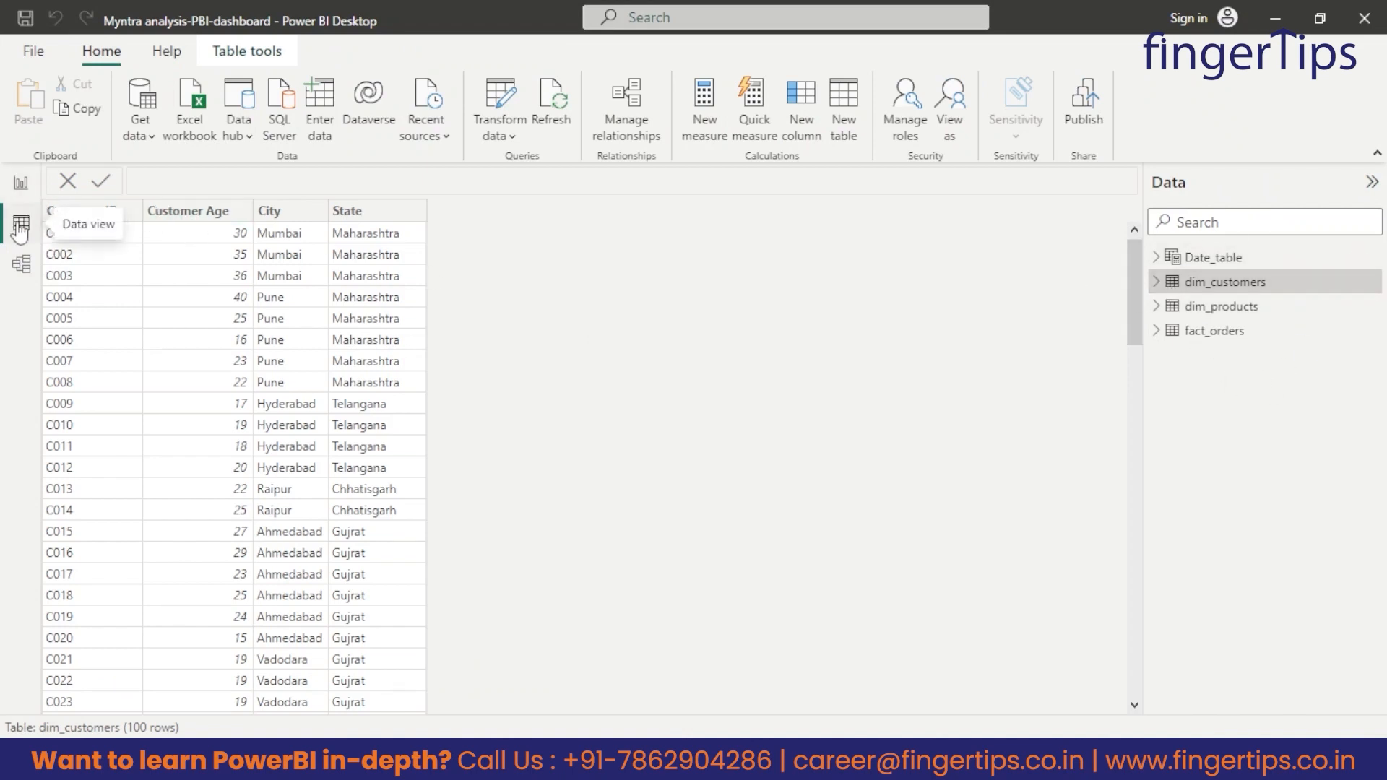
{"action": "left_click", "coordinate": [21, 266]}
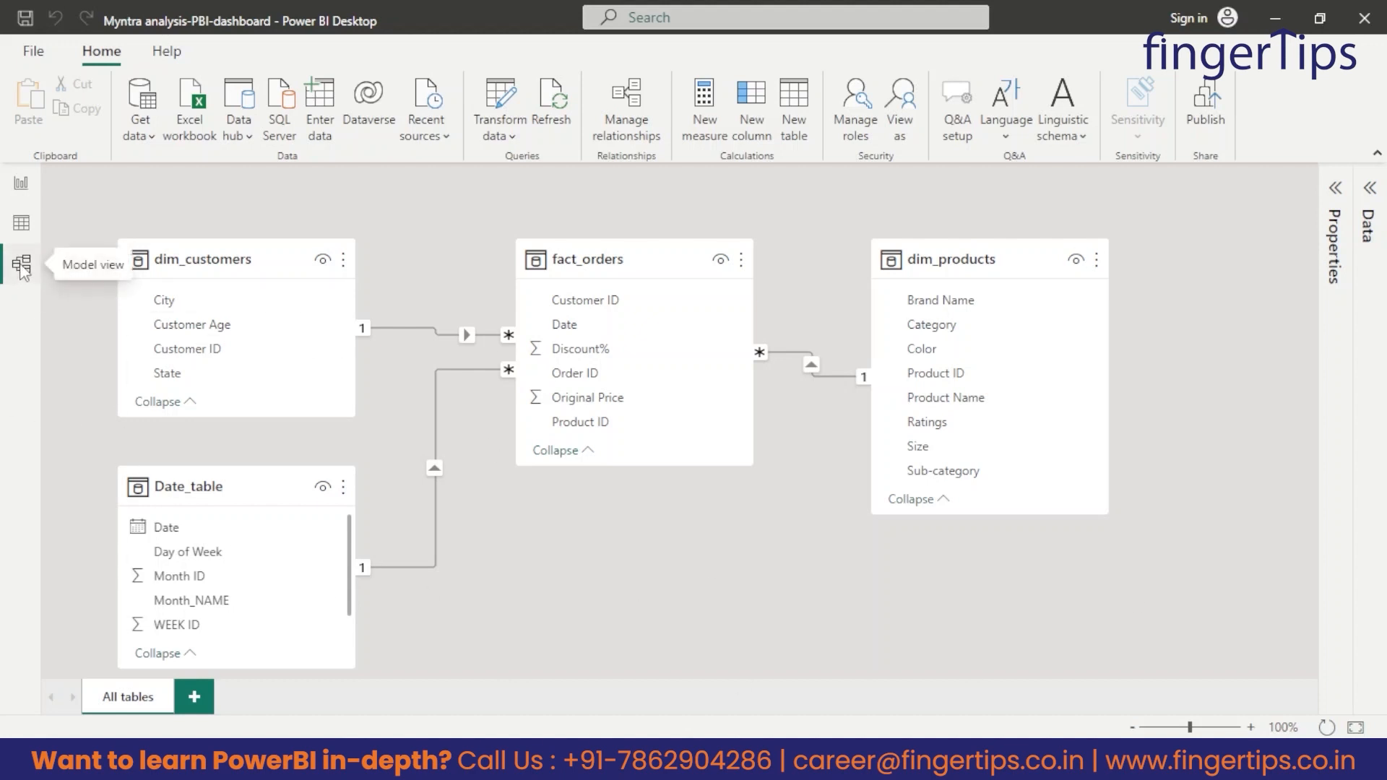
Open the fact_orders query in the Power Query Editor and inspect its Original Price and Discount% columns.
{"action": "left_click", "coordinate": [21, 183]}
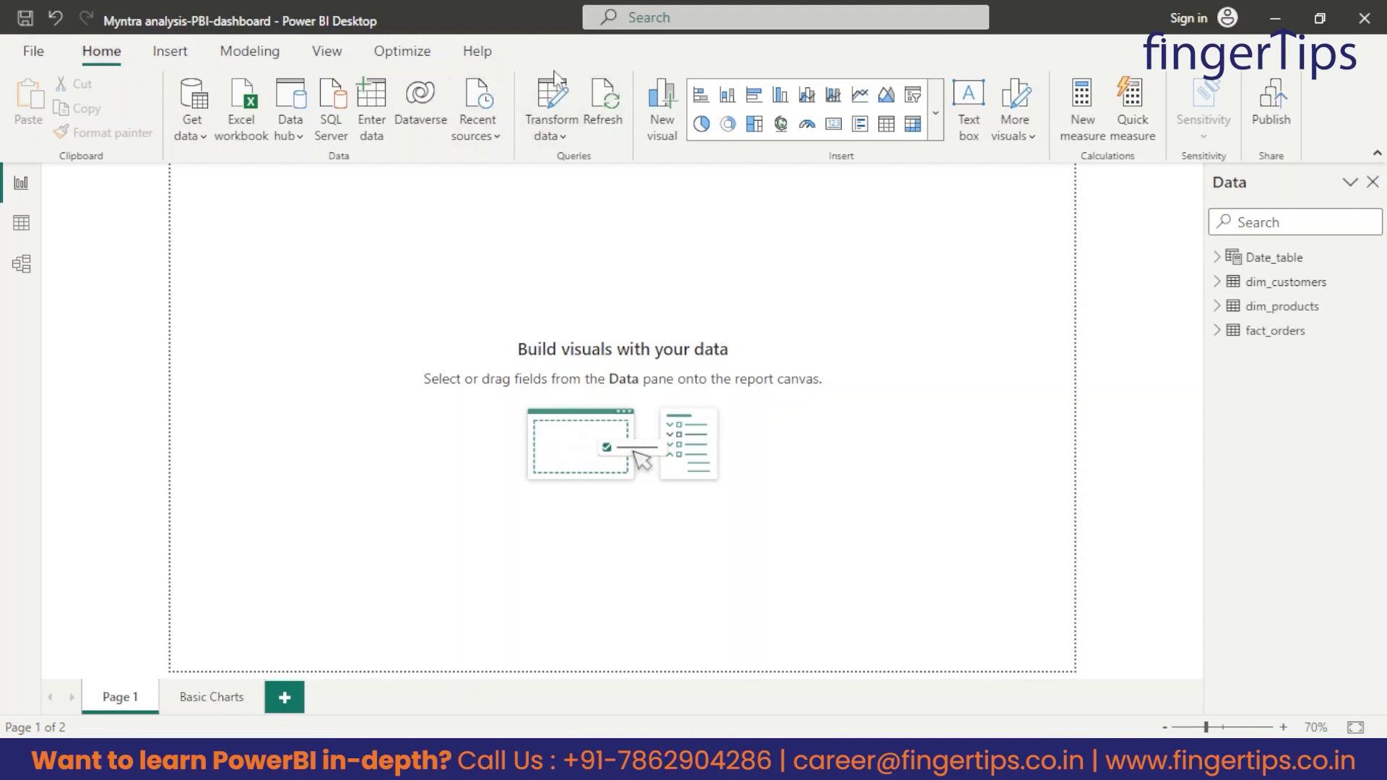
{"action": "left_click", "coordinate": [553, 137]}
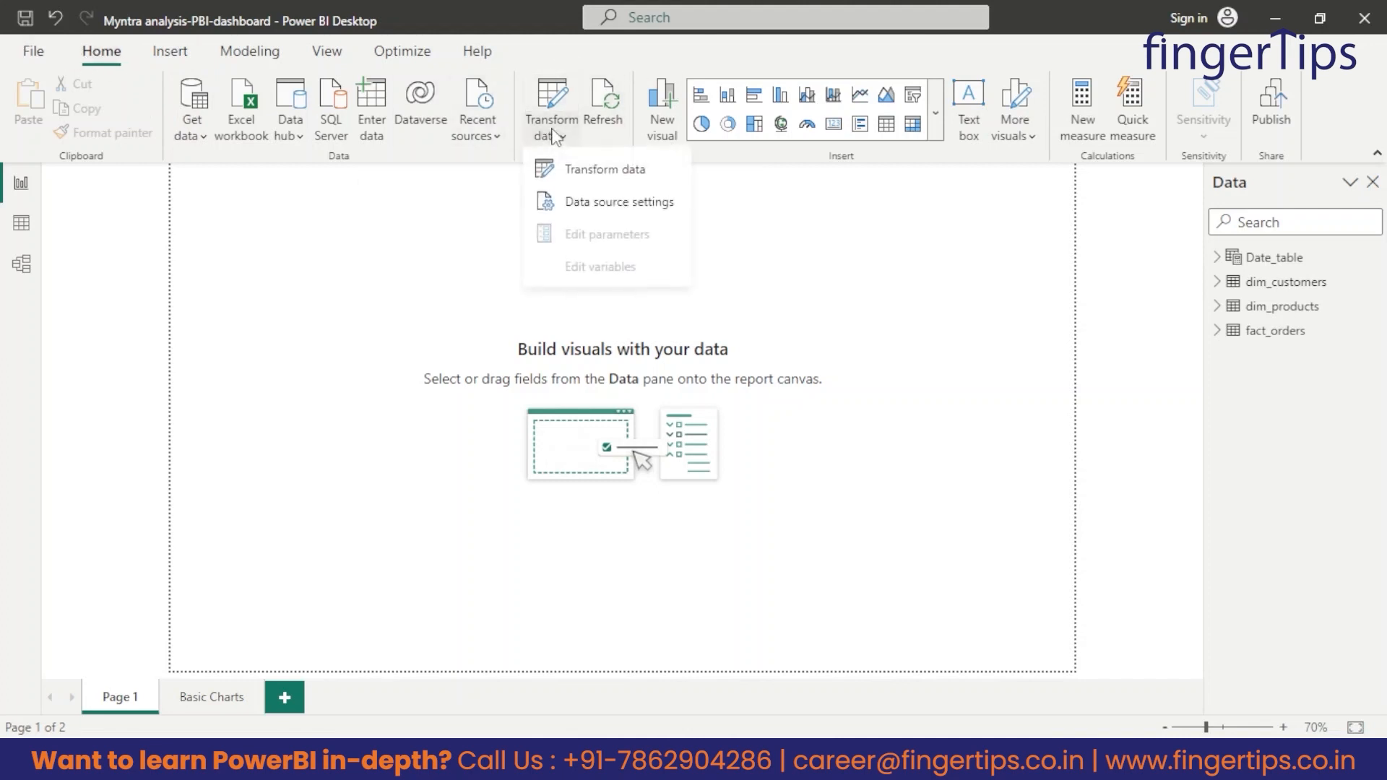
{"action": "left_click", "coordinate": [593, 172]}
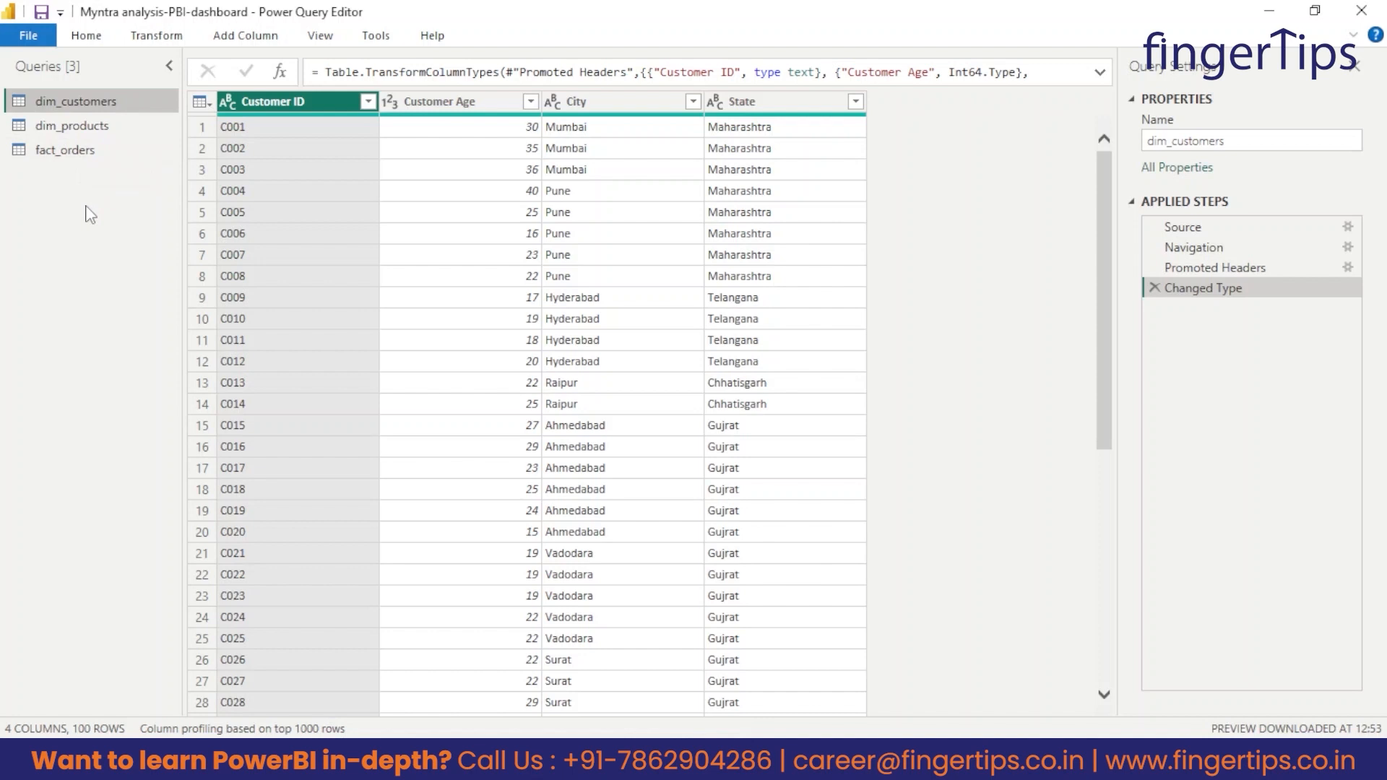
{"action": "left_click", "coordinate": [62, 154]}
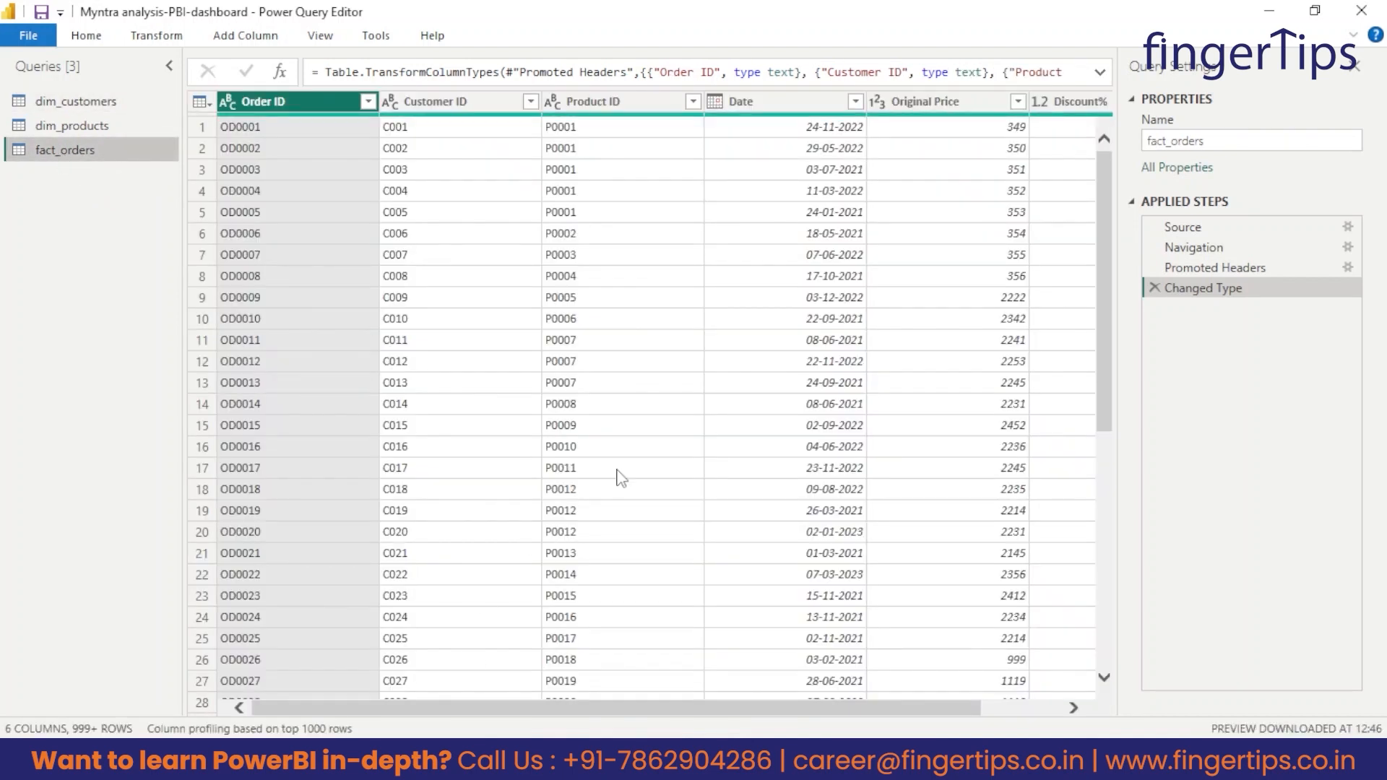
{"action": "left_click_drag", "start_coordinate": [669, 715], "coordinate": [764, 717]}
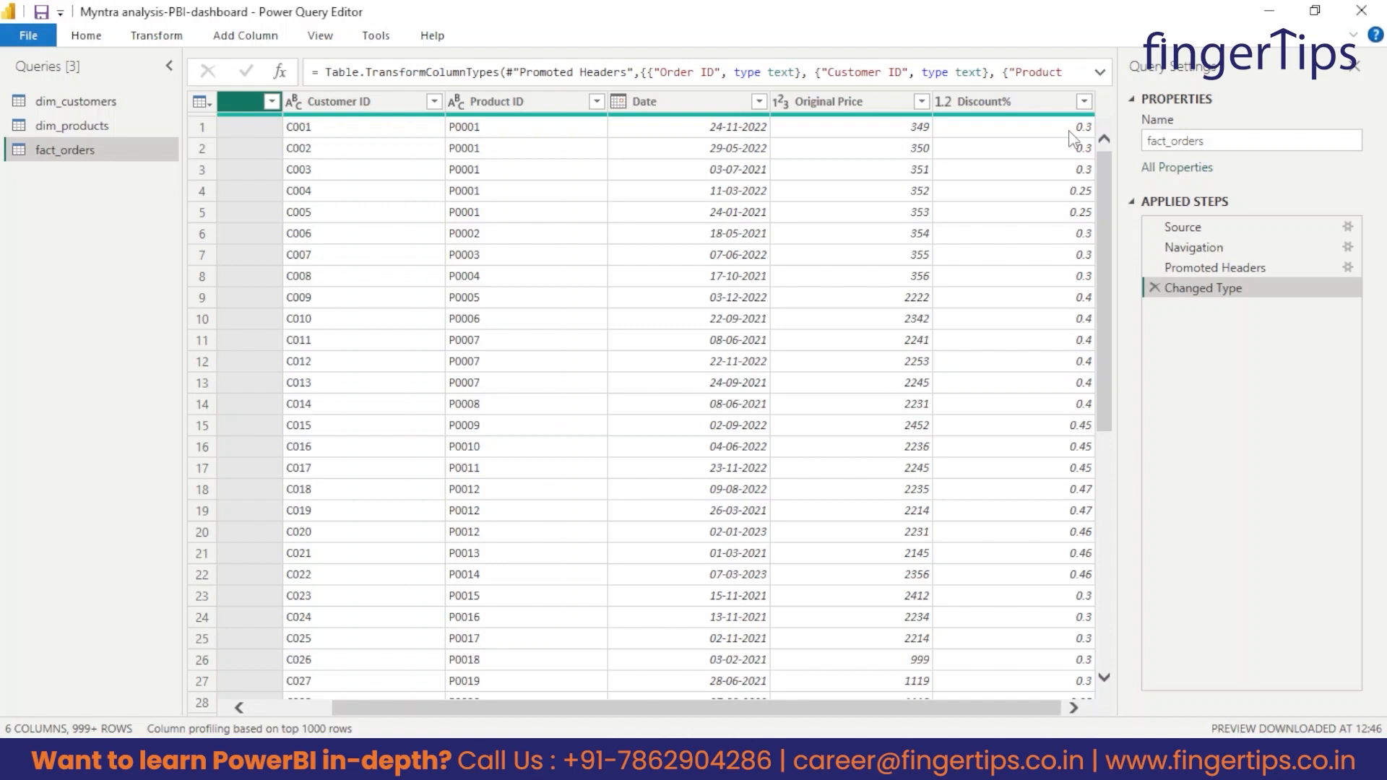
{"action": "left_click", "coordinate": [980, 104]}
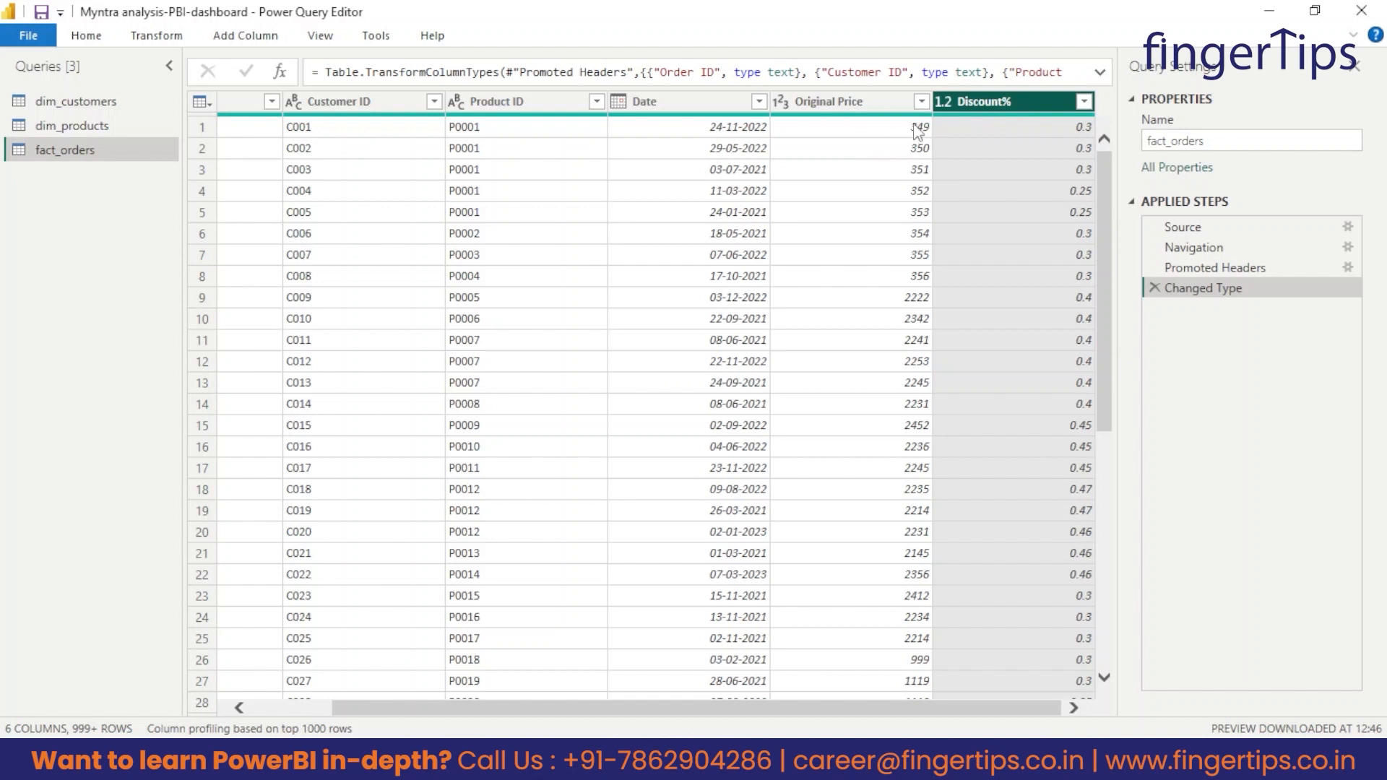
{"action": "left_click", "coordinate": [882, 136]}
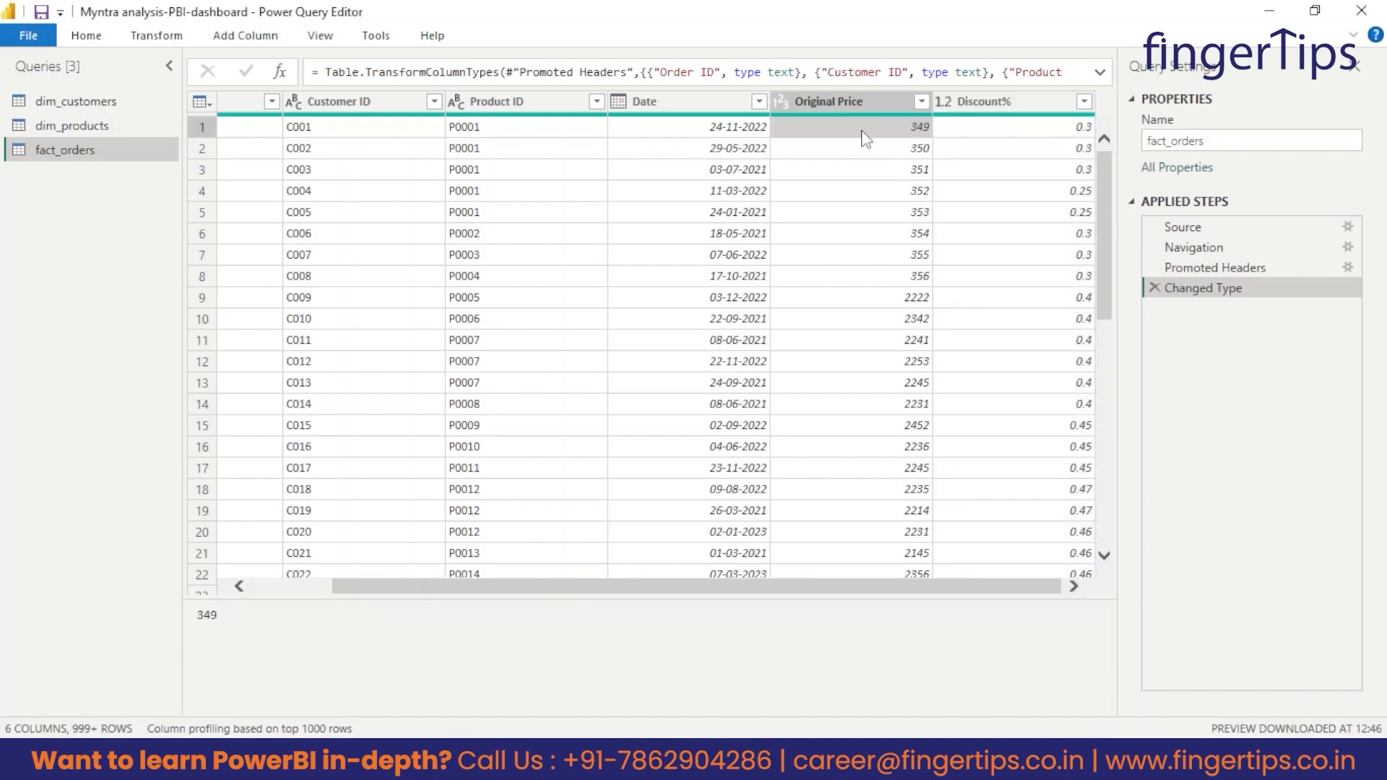
{"action": "left_click", "coordinate": [986, 109]}
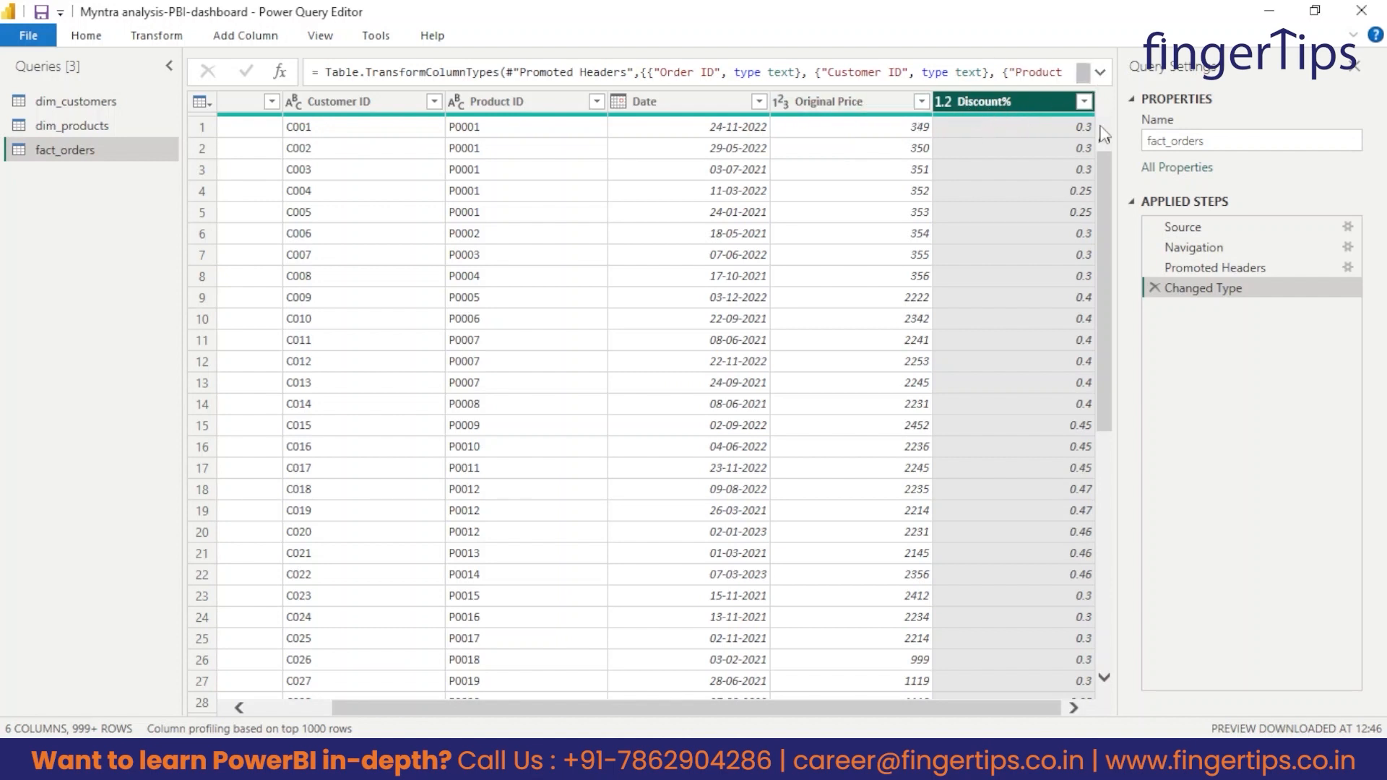
Define a custom column named Discount in fact_orders with the formula [Original Price]*[#"Discount%"].
{"action": "left_click", "coordinate": [237, 42]}
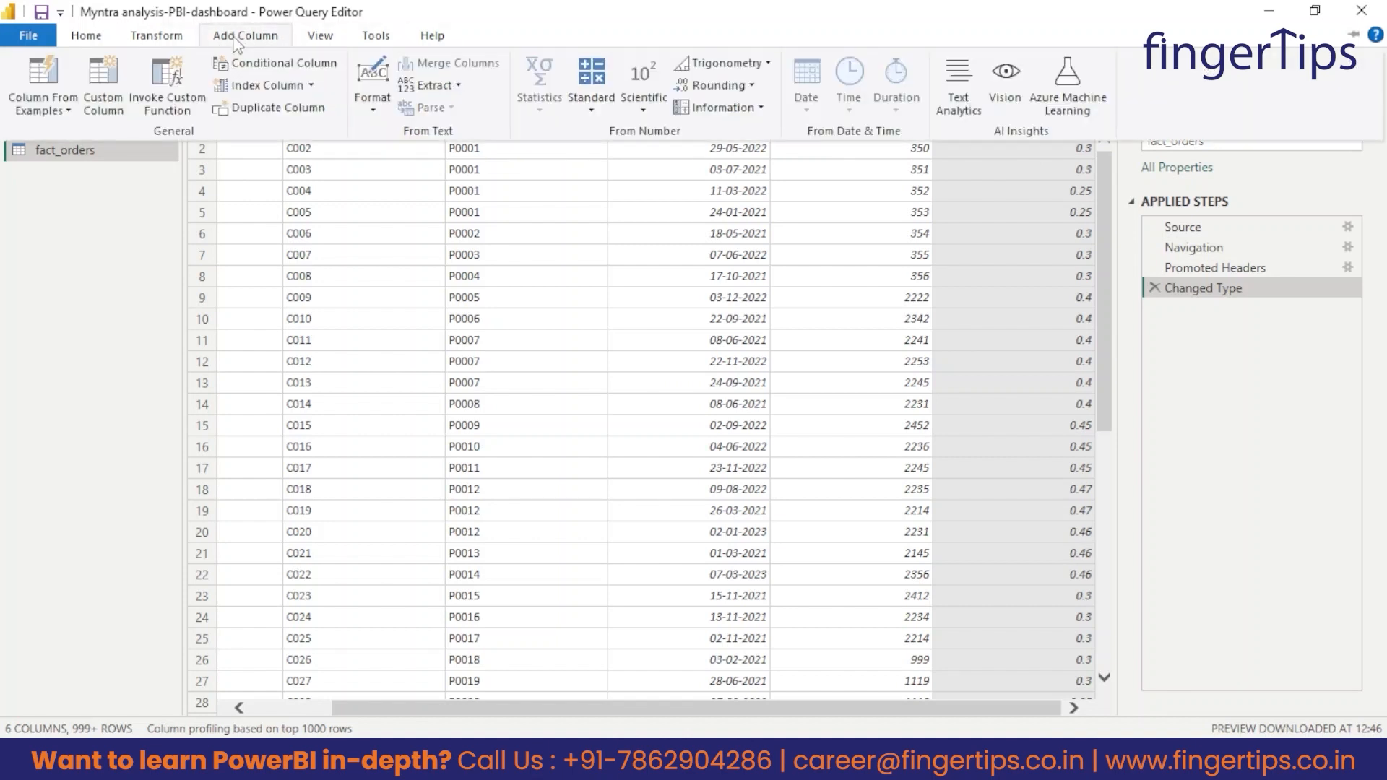
{"action": "left_click", "coordinate": [106, 87]}
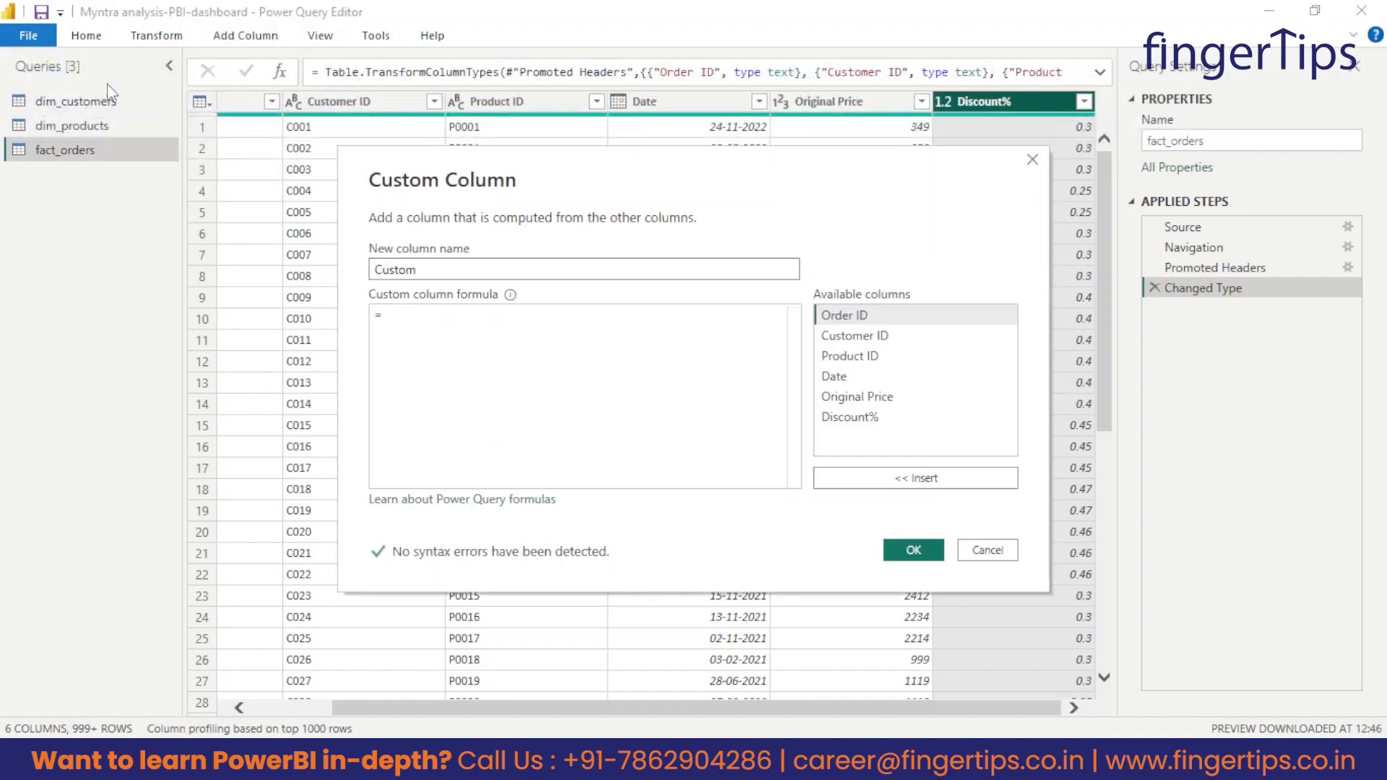
{"action": "type", "text": "Discount"}
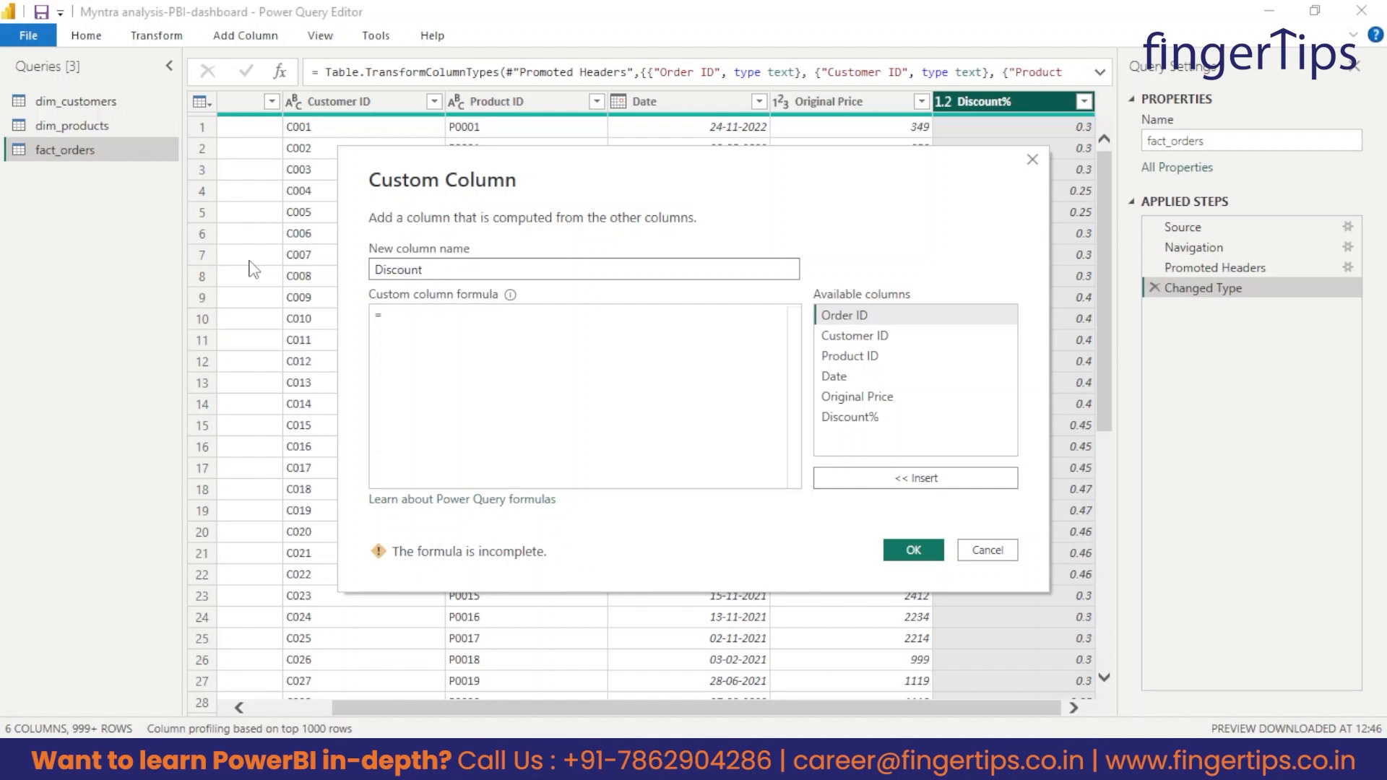
{"action": "left_click", "coordinate": [446, 326]}
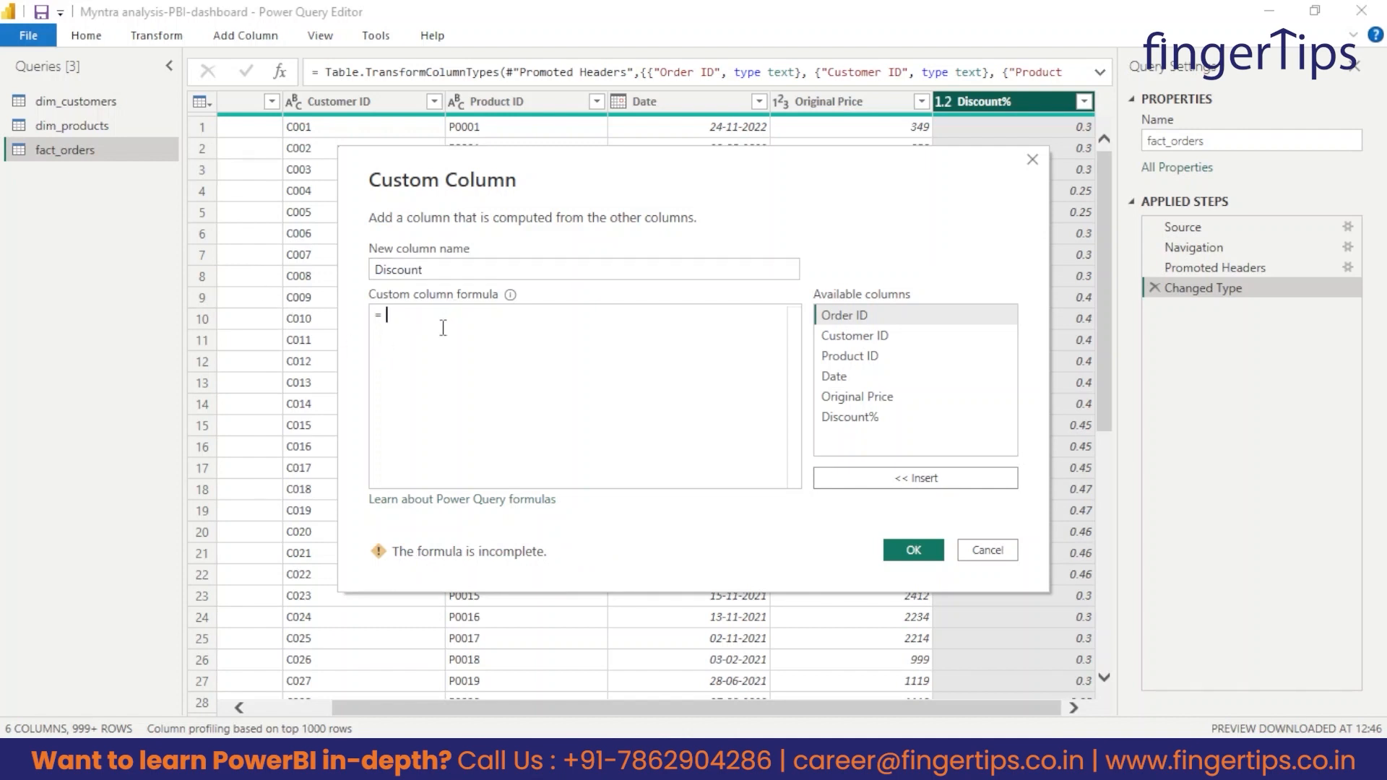
{"action": "double_click", "coordinate": [854, 396]}
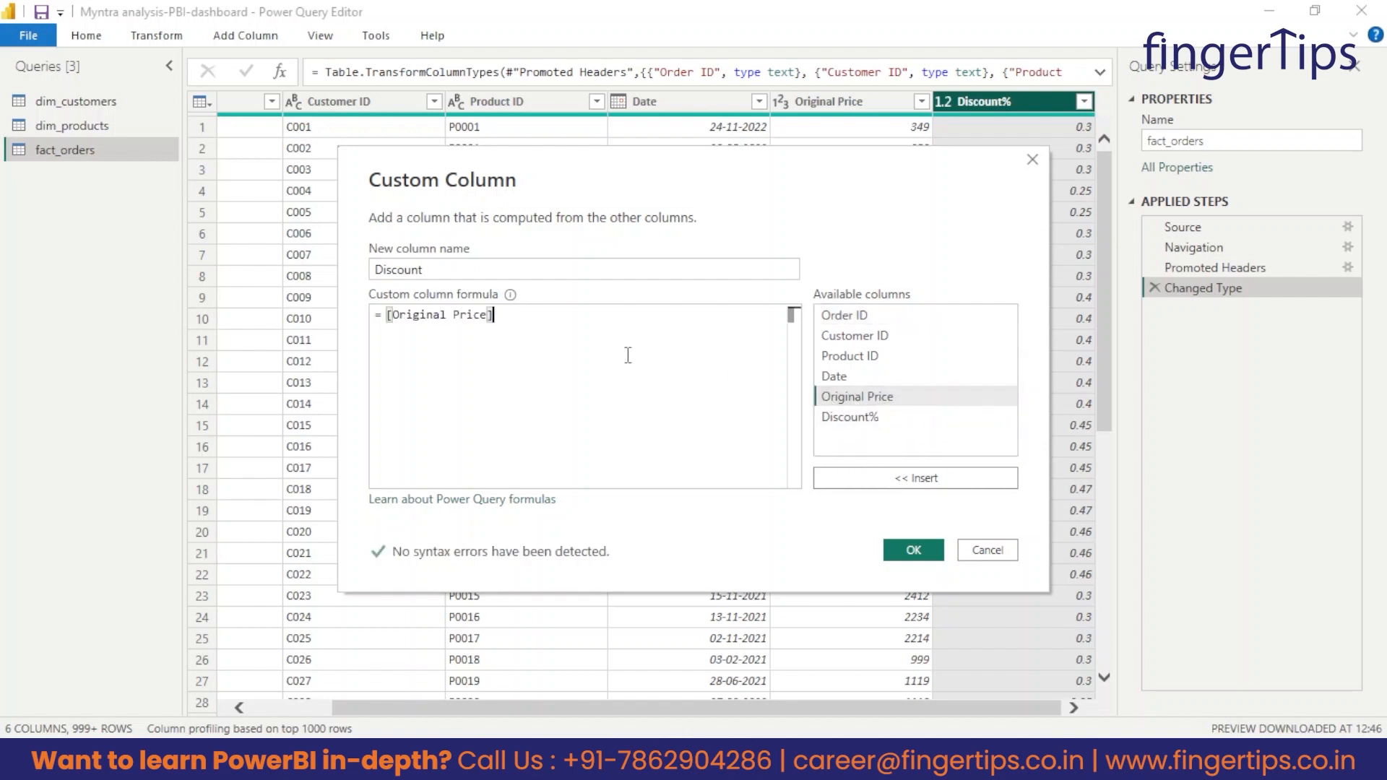
{"action": "type", "text": "*"}
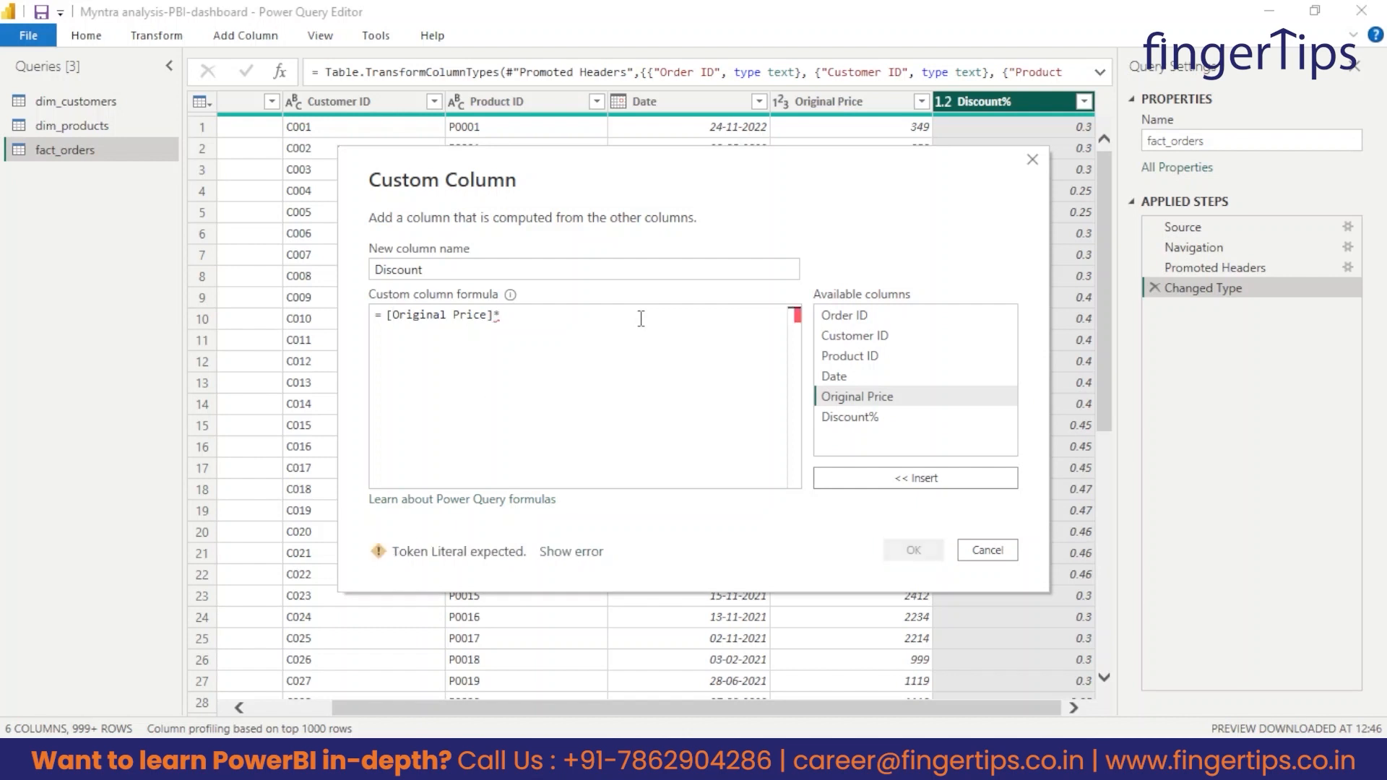
{"action": "double_click", "coordinate": [873, 422]}
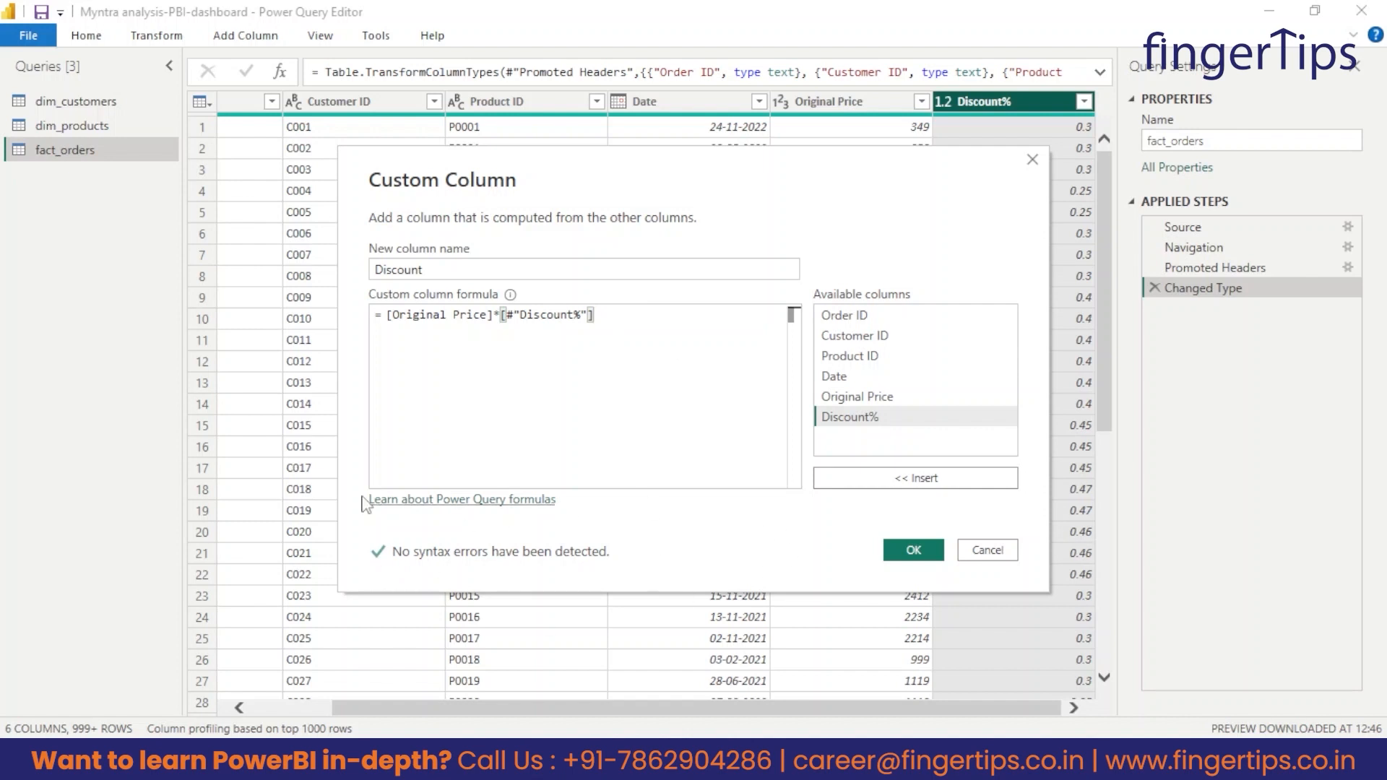
Review the Discount column's name and formula, create it and set its data type to Decimal Number.
{"action": "left_click_drag", "start_coordinate": [613, 317], "coordinate": [258, 317]}
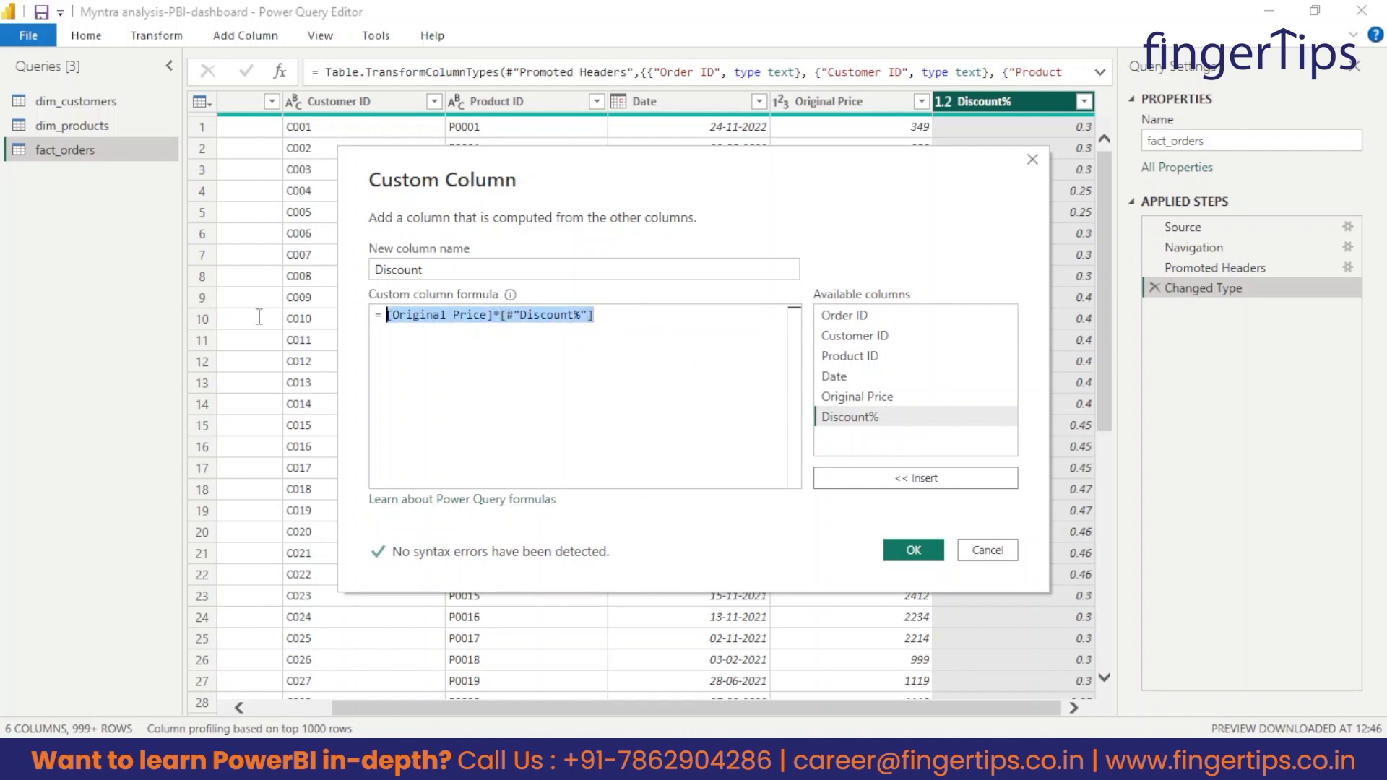
{"action": "double_click", "coordinate": [436, 268]}
{"action": "left_click", "coordinate": [591, 401]}
{"action": "double_click", "coordinate": [458, 272]}
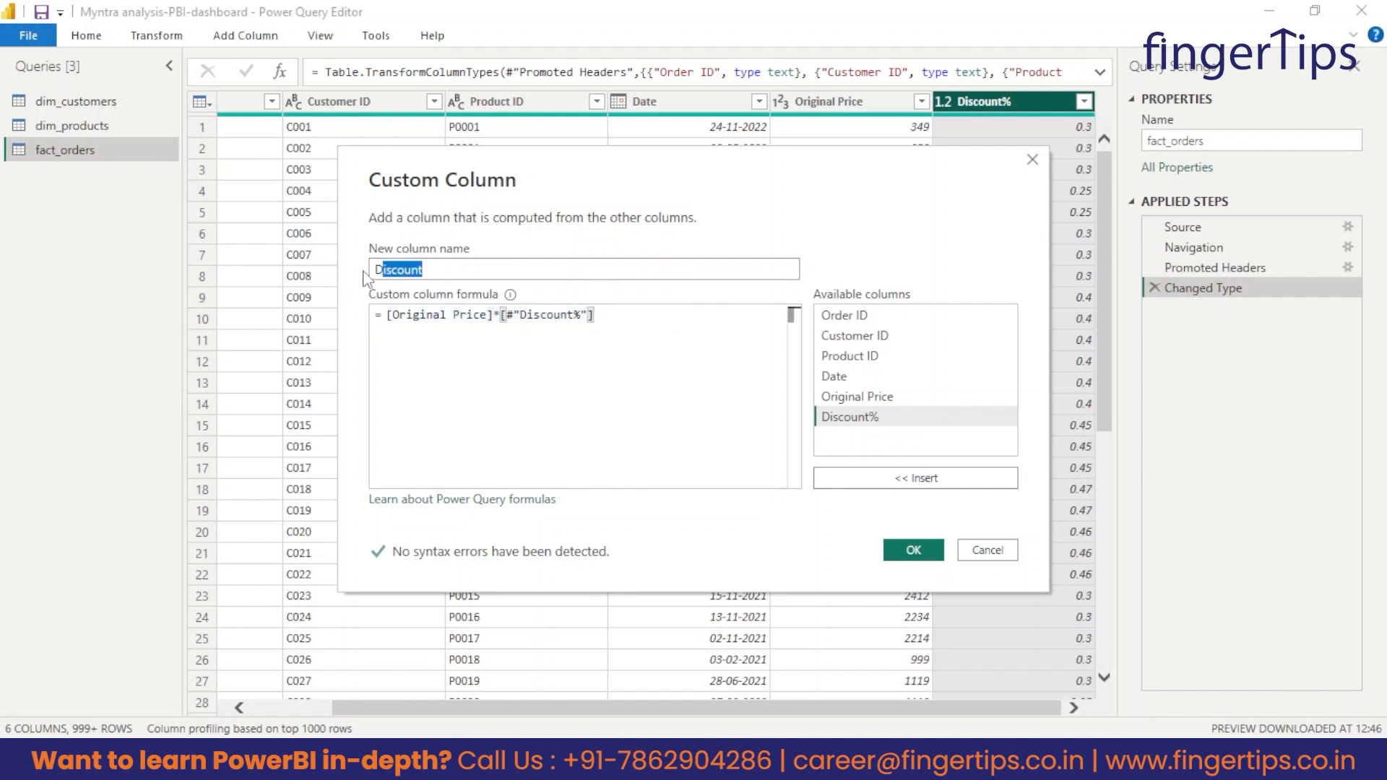
{"action": "left_click", "coordinate": [904, 549]}
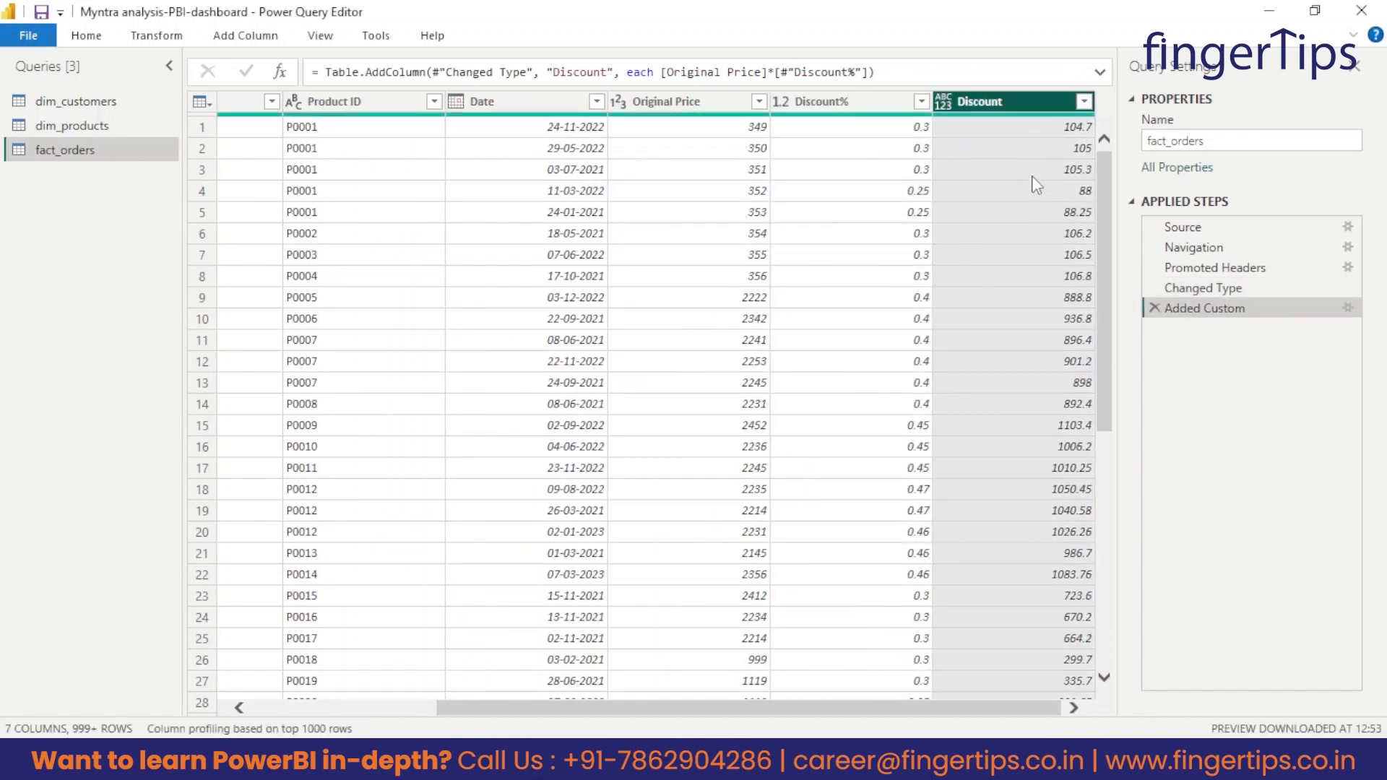
{"action": "left_click", "coordinate": [945, 102]}
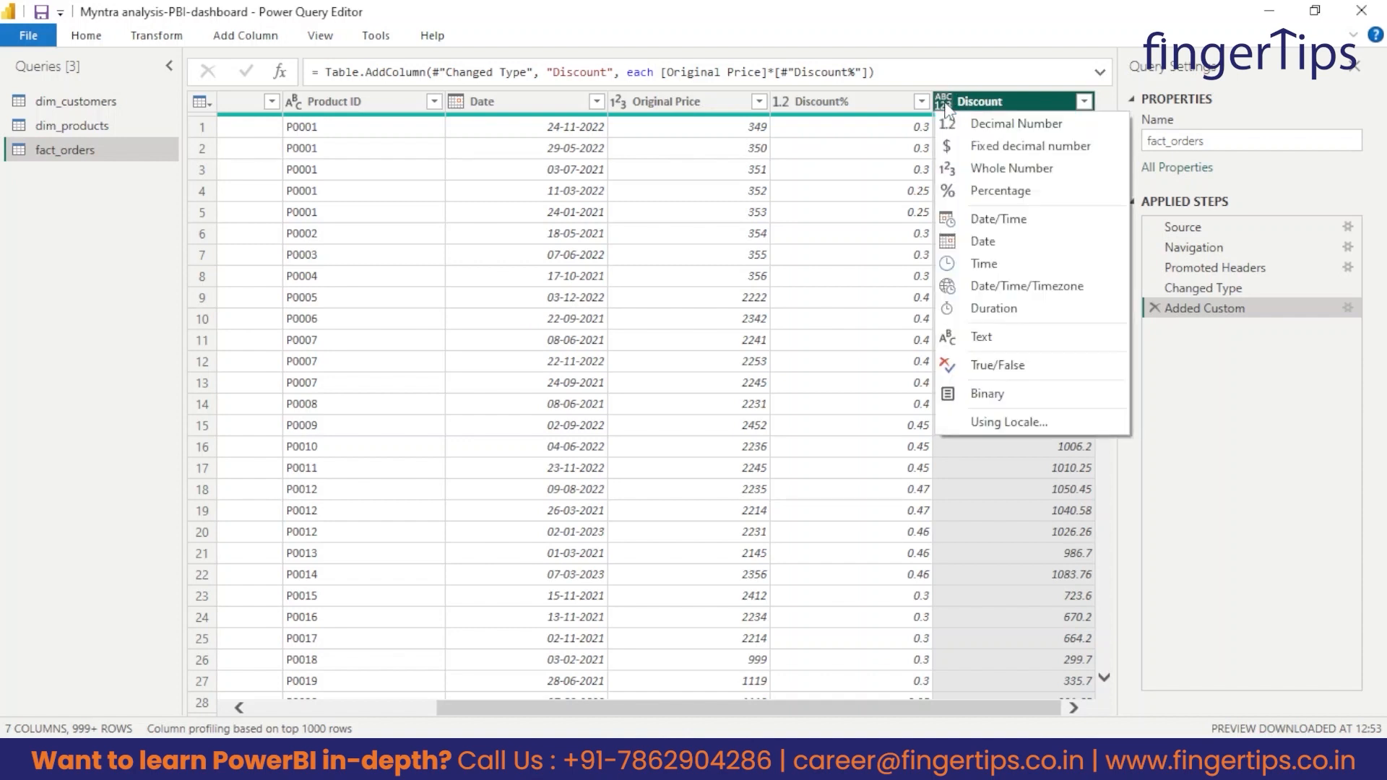
{"action": "left_click", "coordinate": [1018, 125]}
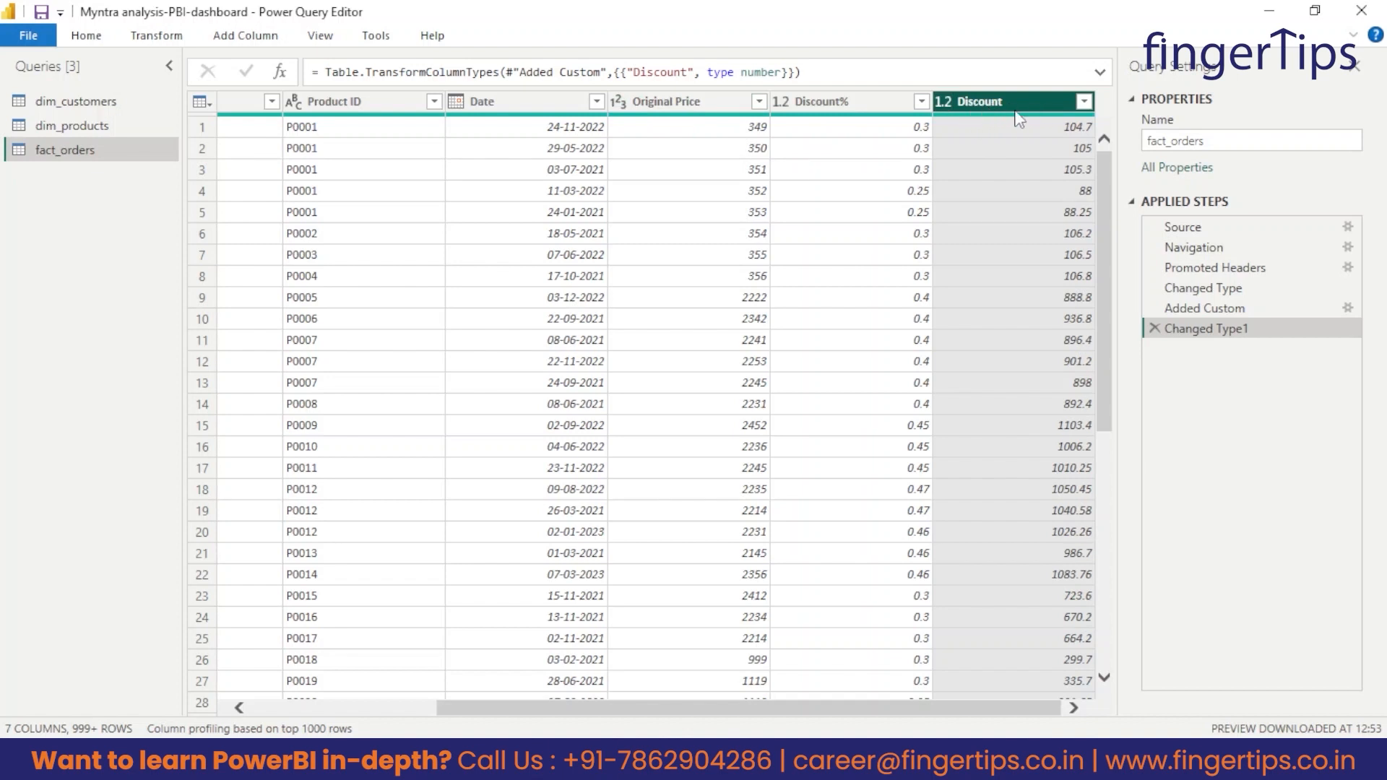
Add a custom column named Sales_amount to fact_orders with the formula [Original Price]-[Discount].
{"action": "left_click", "coordinate": [250, 37]}
{"action": "left_click", "coordinate": [102, 83]}
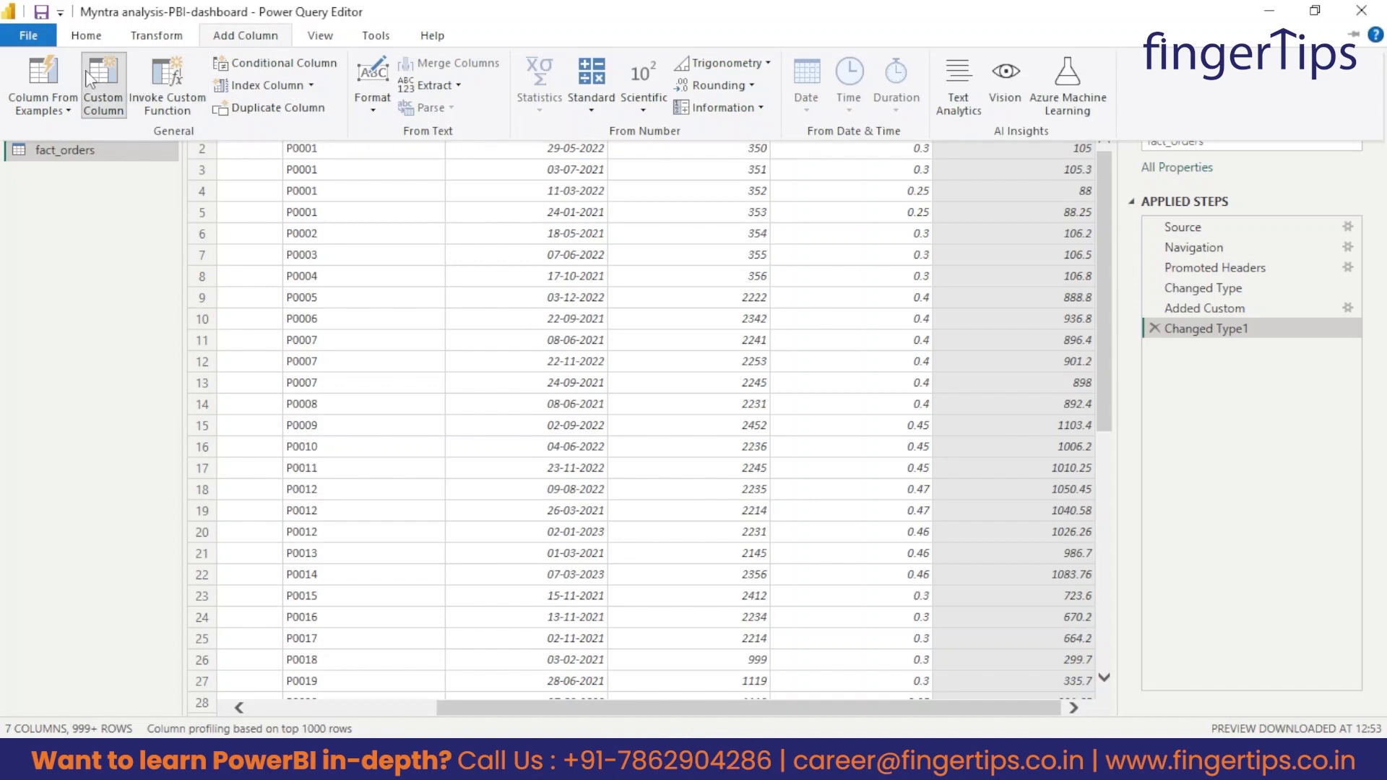
{"action": "key", "text": "ctrl+a"}
{"action": "key", "text": "BackSpace"}
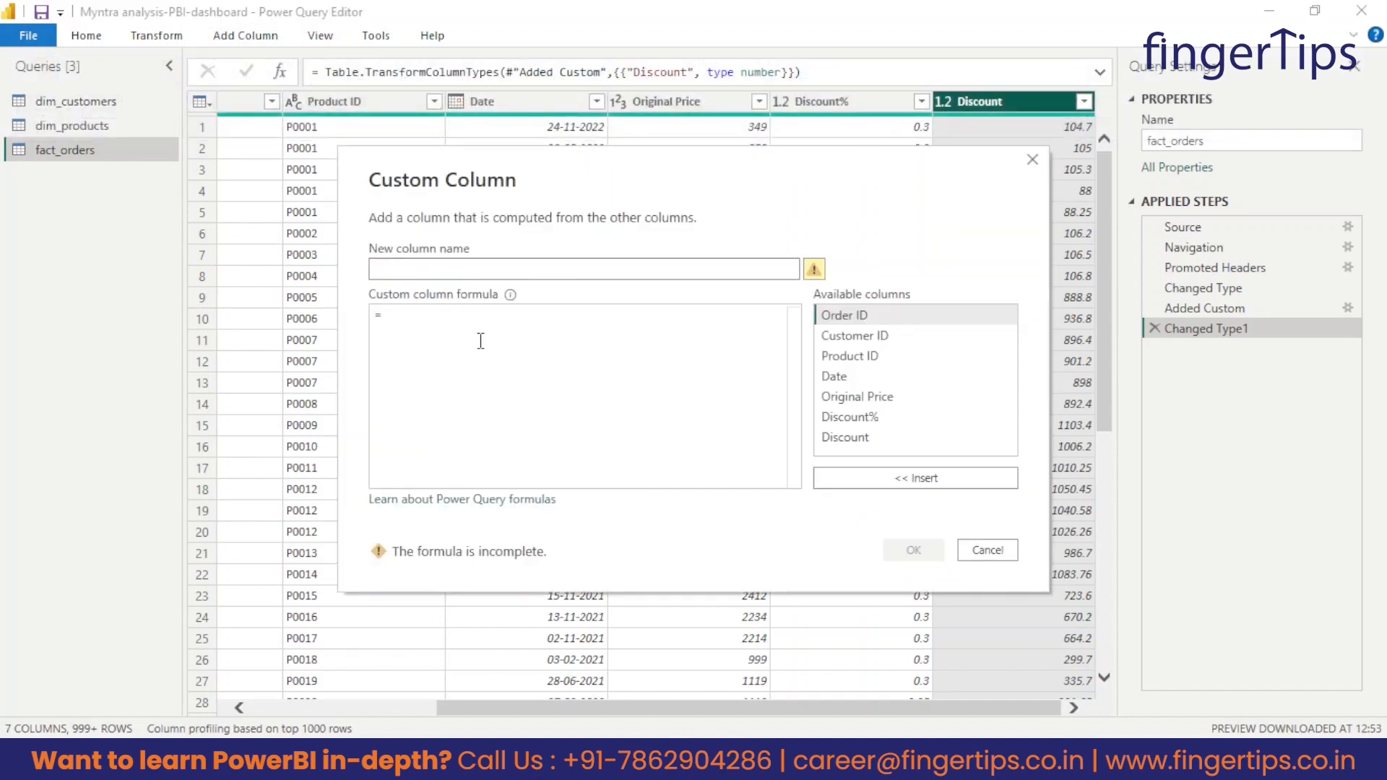
{"action": "type", "text": "Sales_amount"}
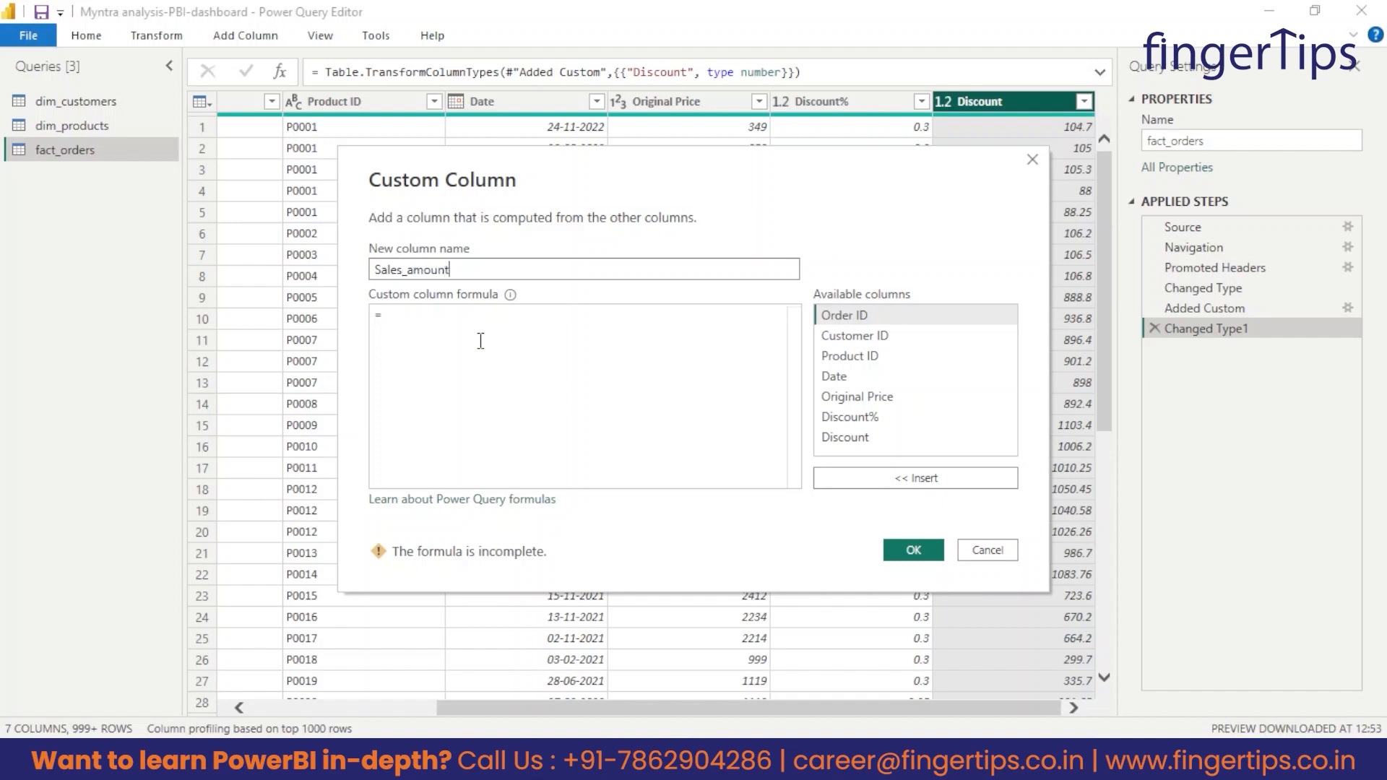
{"action": "left_click", "coordinate": [484, 341]}
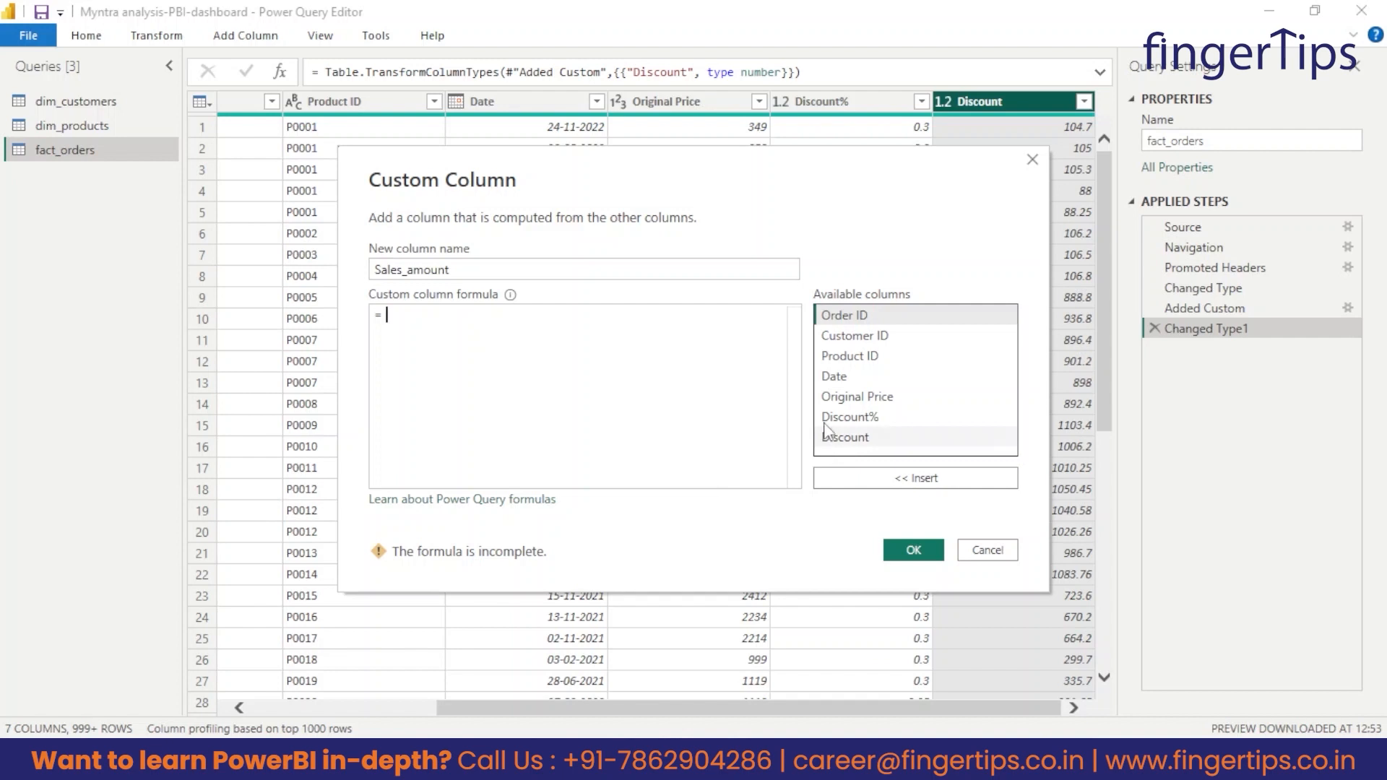
{"action": "double_click", "coordinate": [859, 399]}
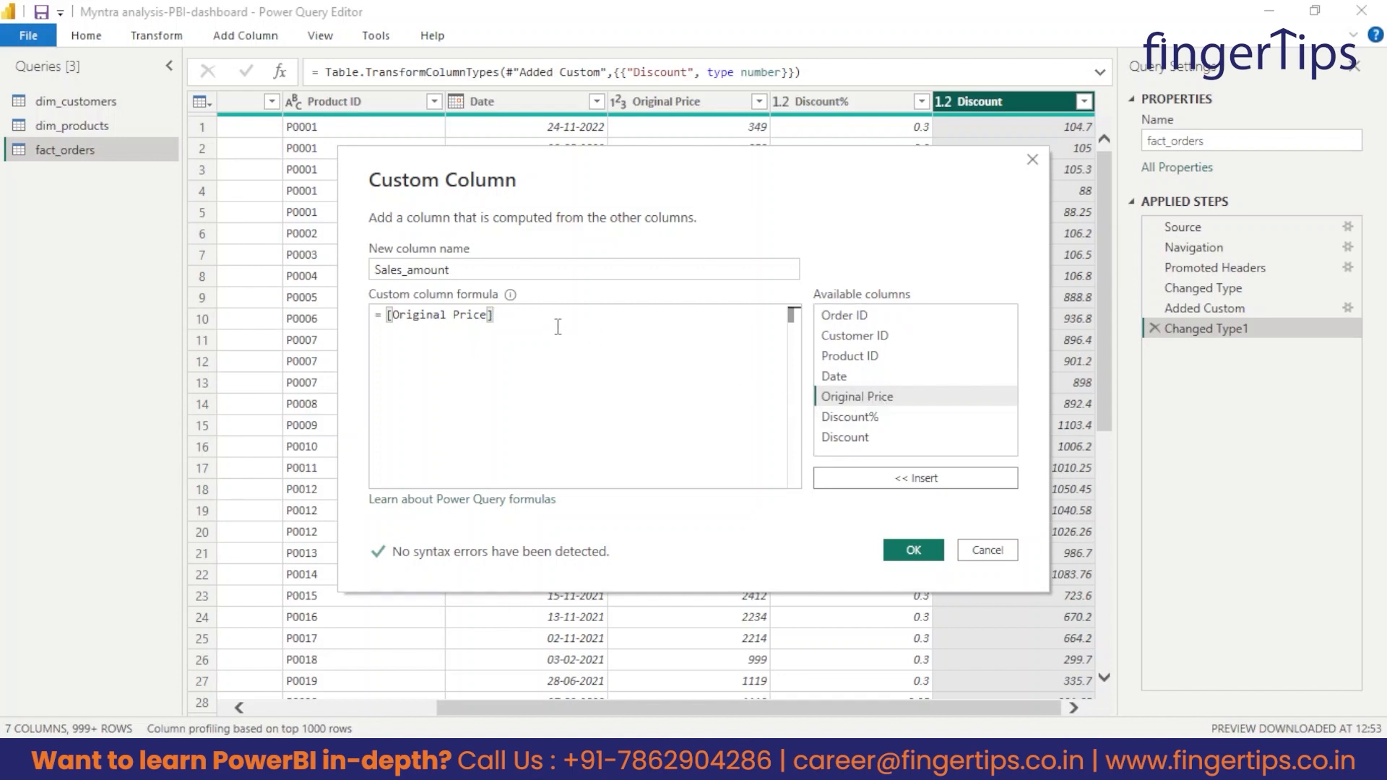
{"action": "type", "text": "-"}
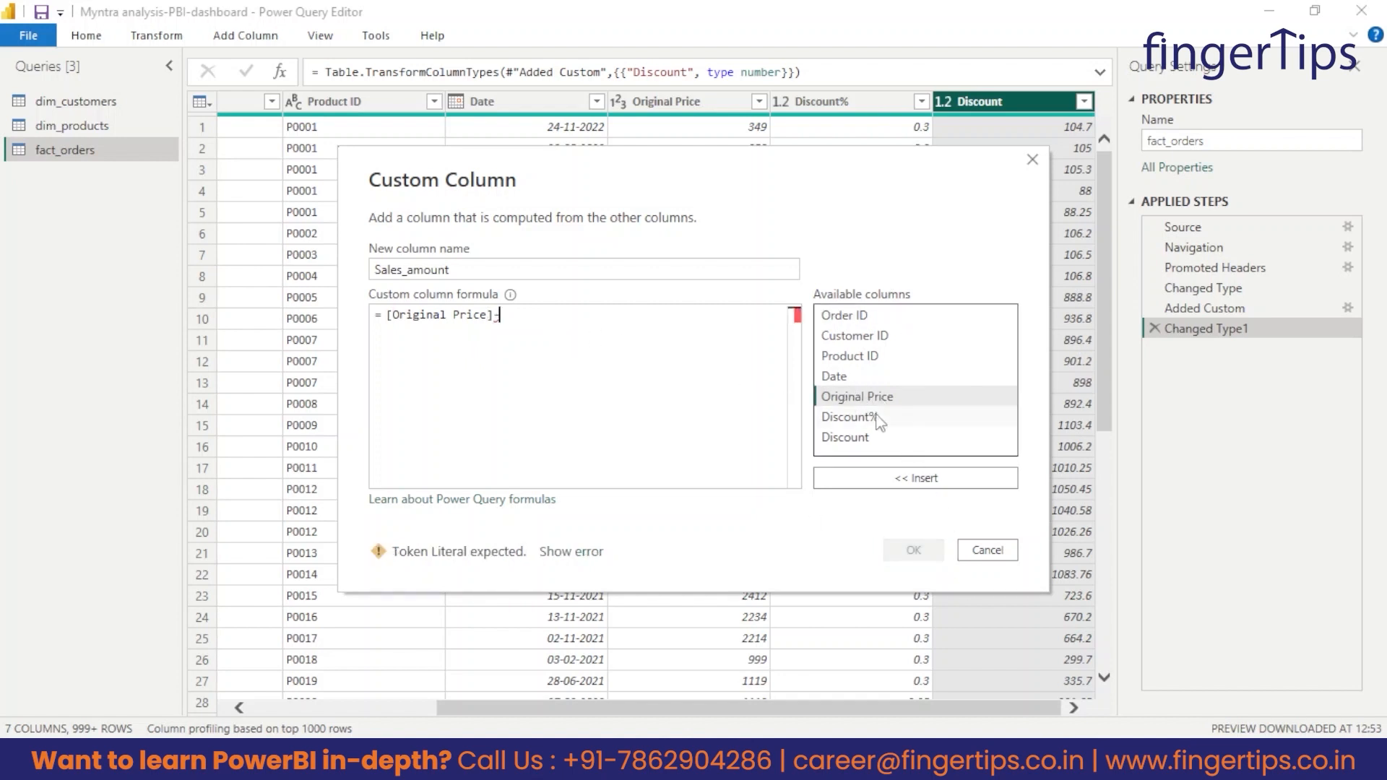
{"action": "left_click", "coordinate": [856, 439]}
{"action": "double_click", "coordinate": [857, 438]}
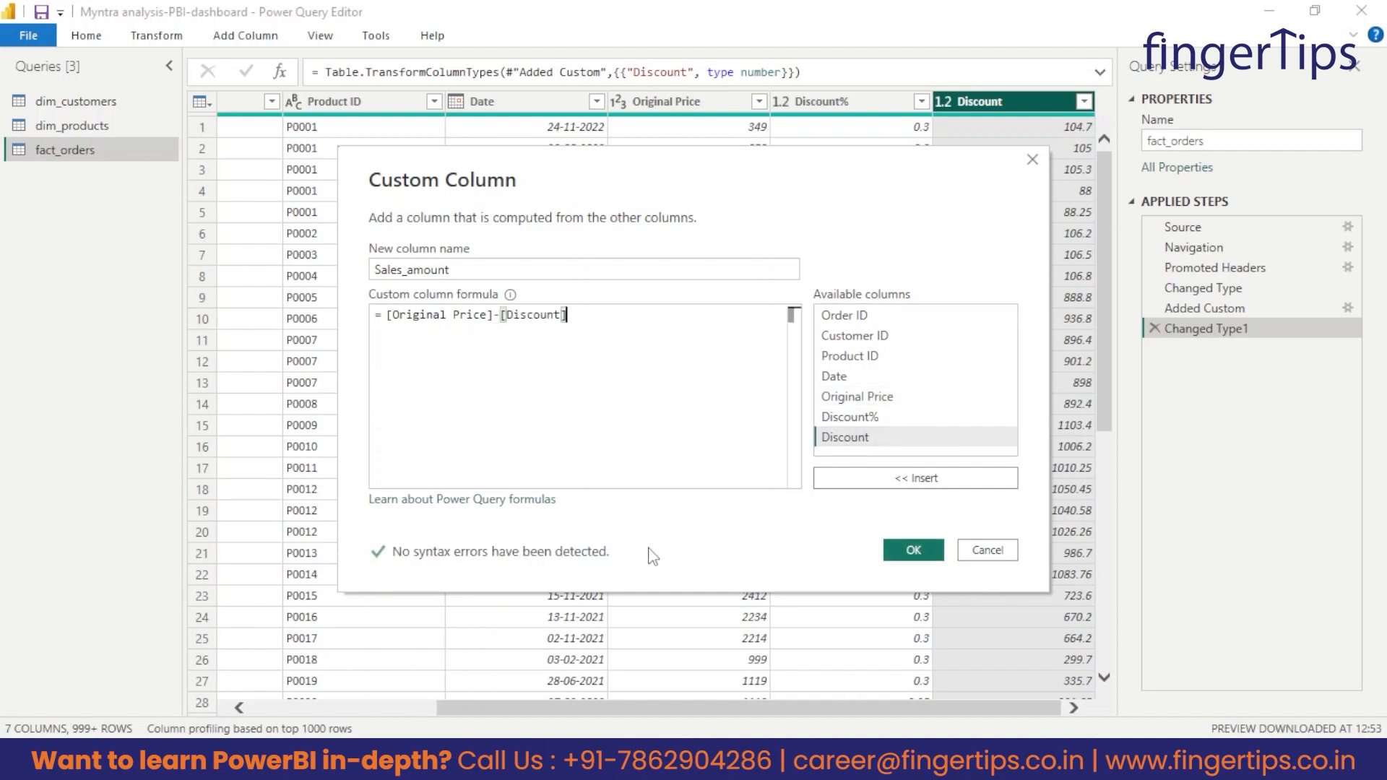
{"action": "left_click", "coordinate": [913, 550]}
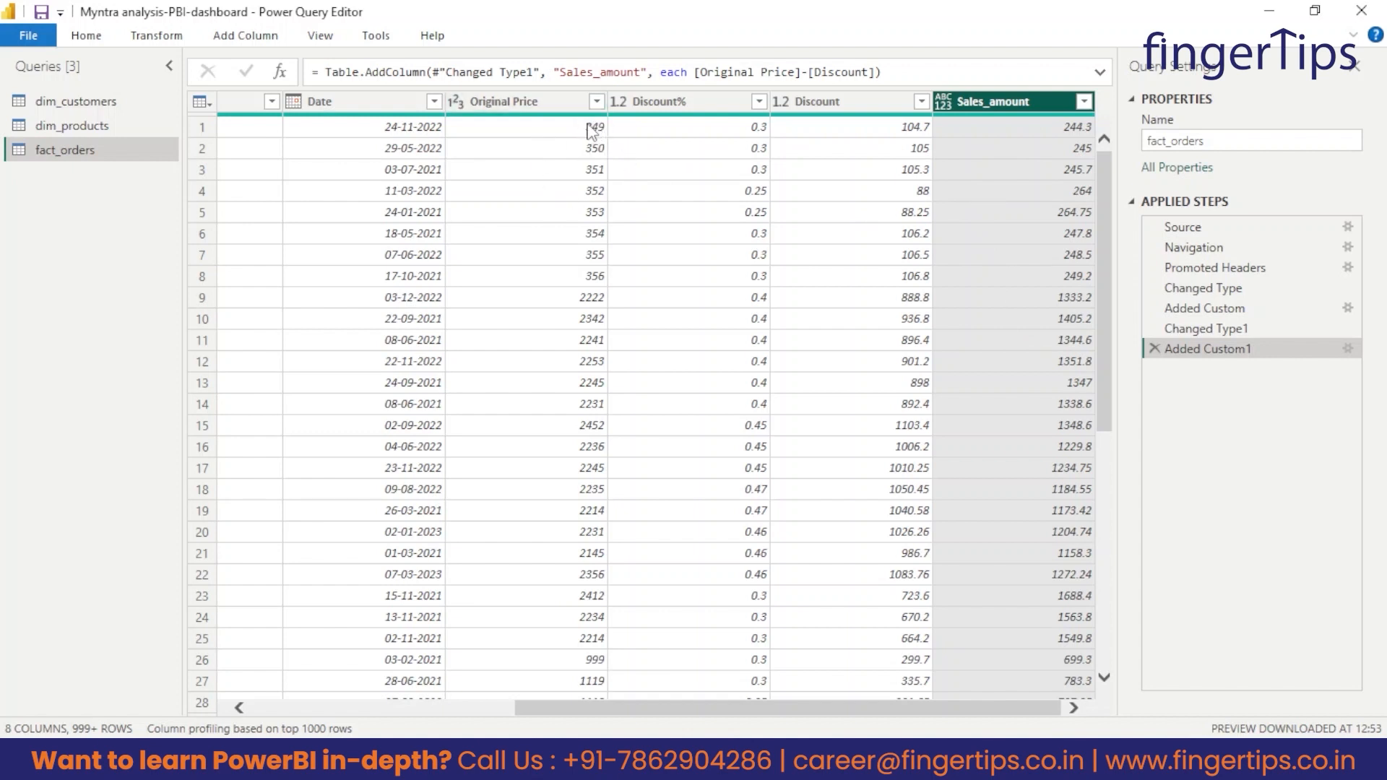
Set the data type of the Sales_amount column to Decimal Number and check it beside the Discount column.
{"action": "left_click", "coordinate": [944, 107]}
{"action": "left_click", "coordinate": [1019, 128]}
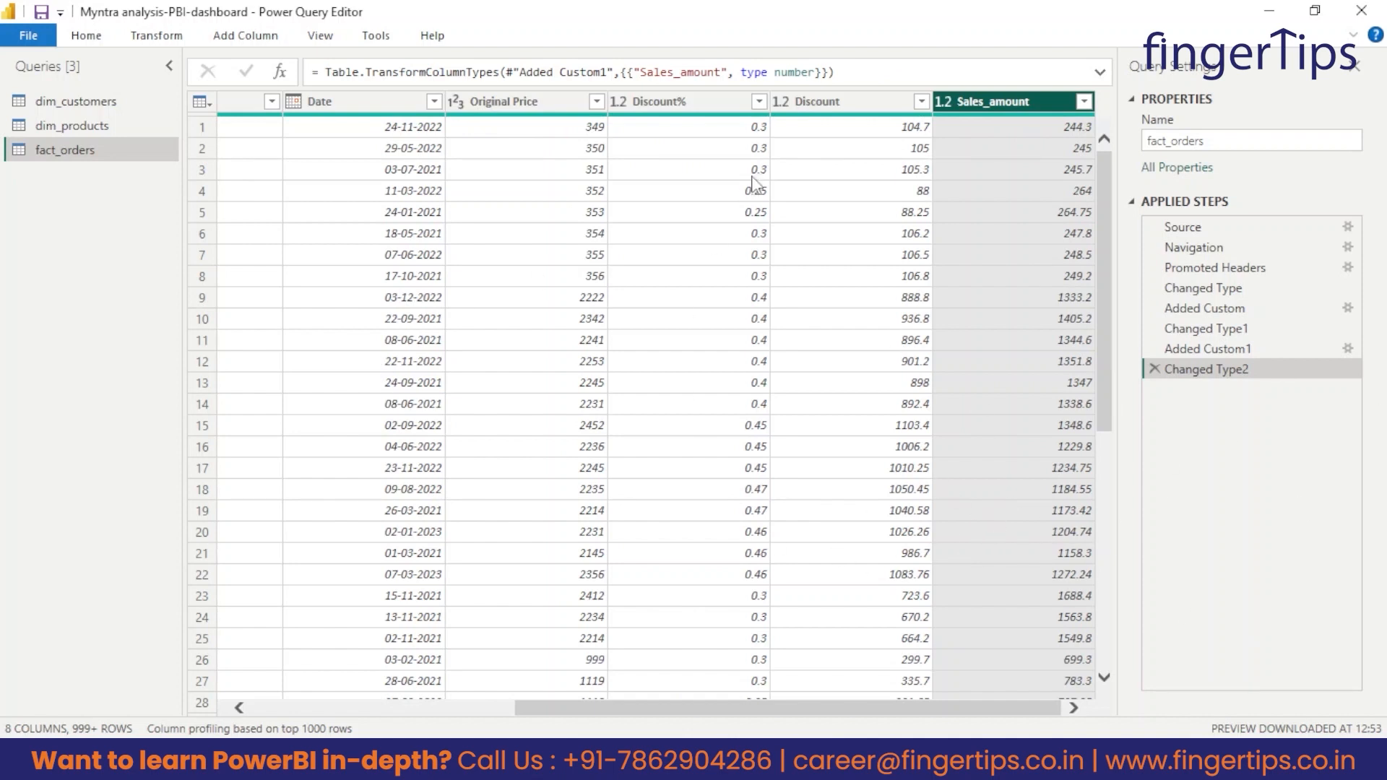
{"action": "left_click", "coordinate": [817, 109]}
{"action": "left_click", "coordinate": [986, 105]}
Apply the query changes, close the Power Query Editor and view the fact_orders table's data.
{"action": "left_click", "coordinate": [86, 38]}
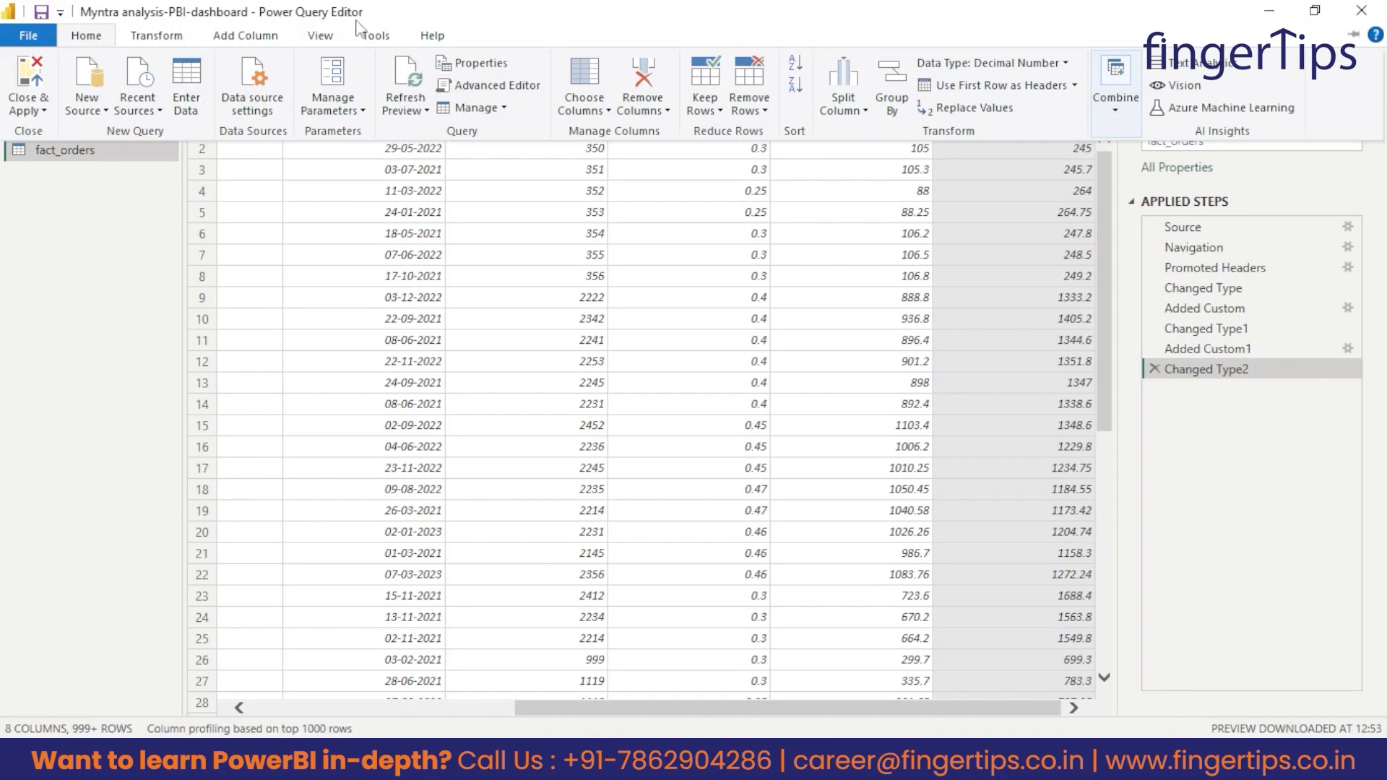
{"action": "left_click", "coordinate": [36, 110]}
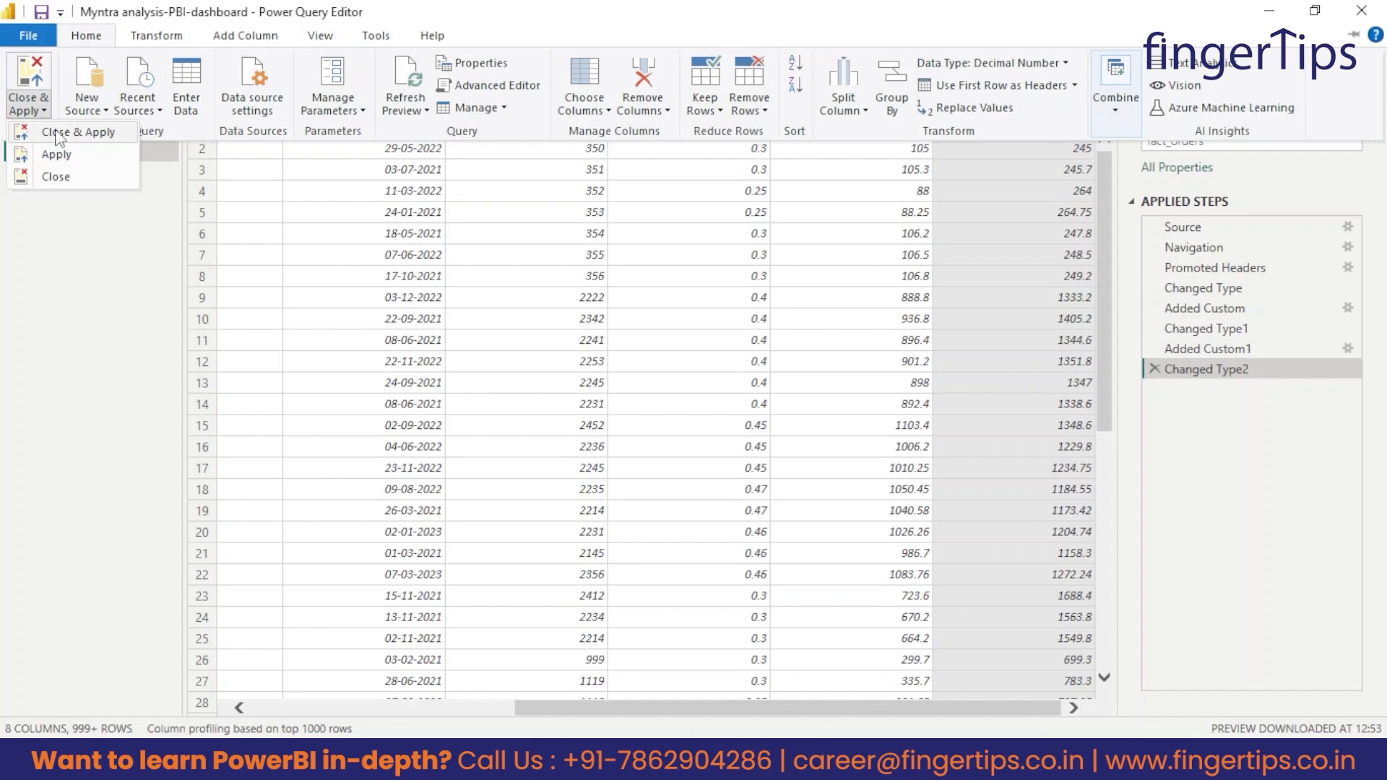
{"action": "left_click", "coordinate": [83, 133]}
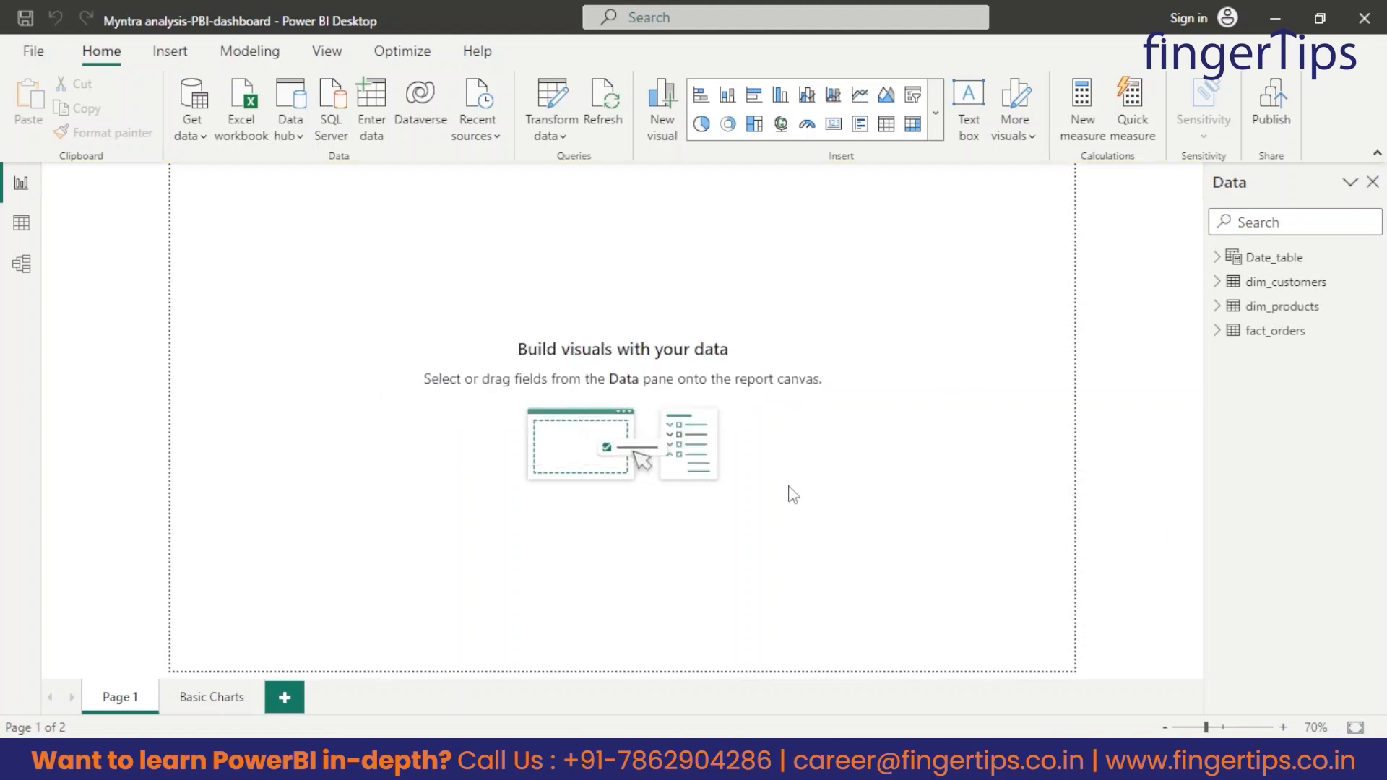
{"action": "left_click", "coordinate": [21, 225]}
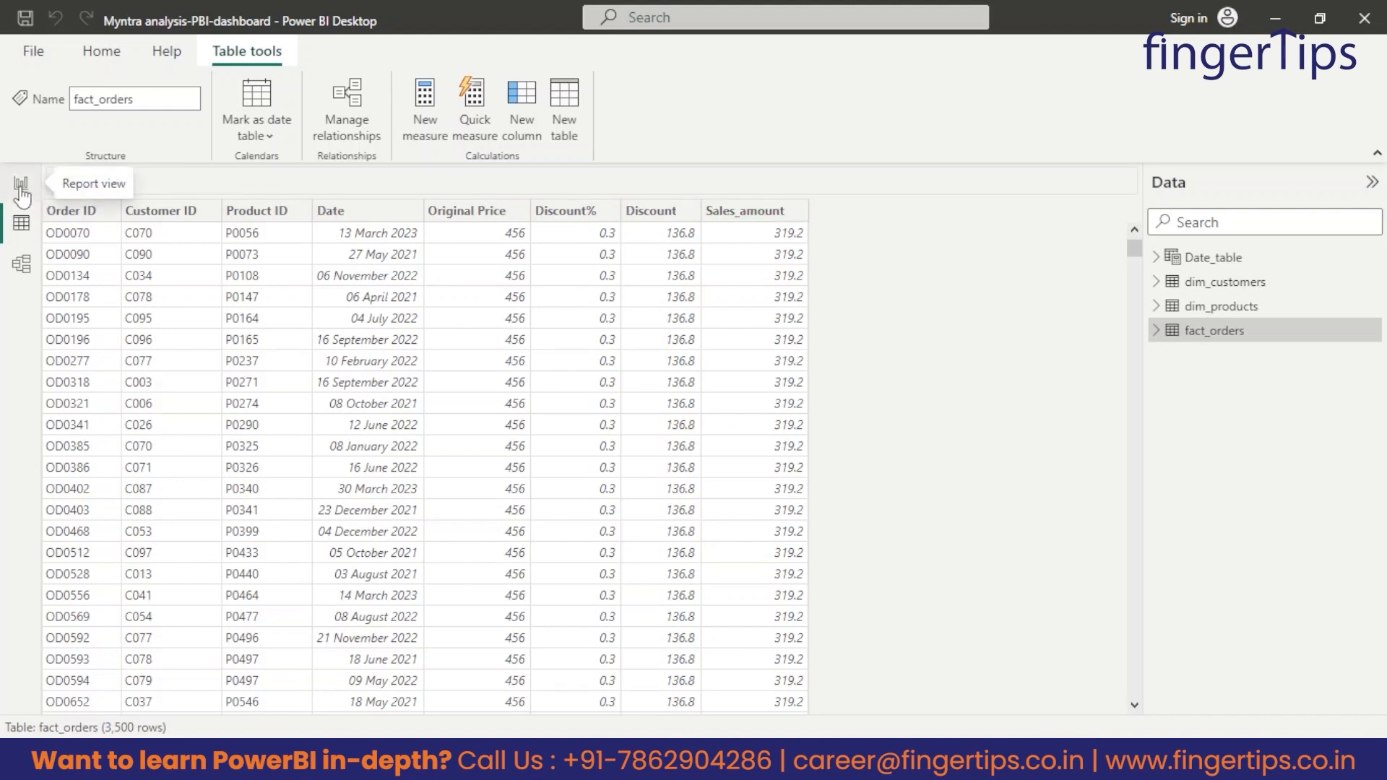
{"action": "left_click", "coordinate": [101, 51]}
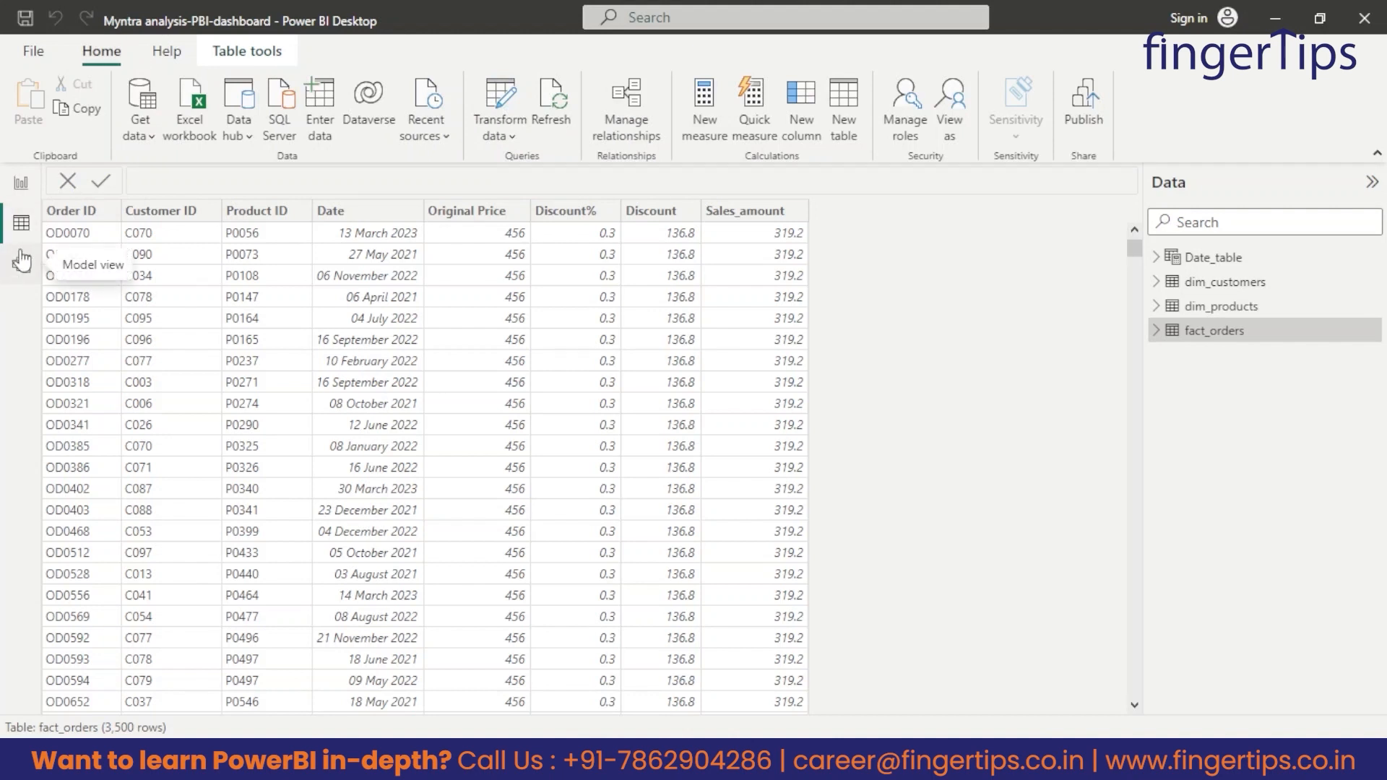
From the report view, create and load a manually entered table named Measures_table with 56 in the first row of Column1.
{"action": "left_click", "coordinate": [21, 188]}
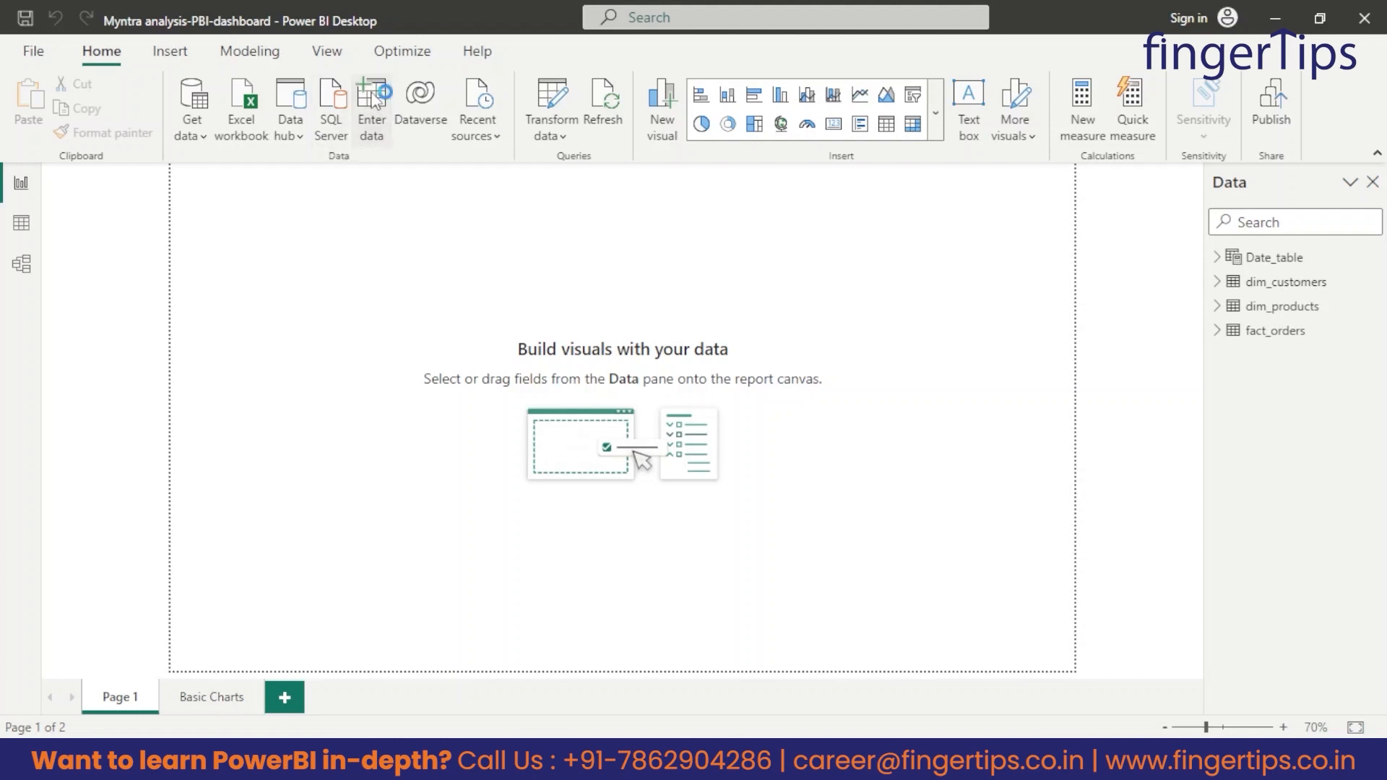
{"action": "left_click", "coordinate": [373, 101]}
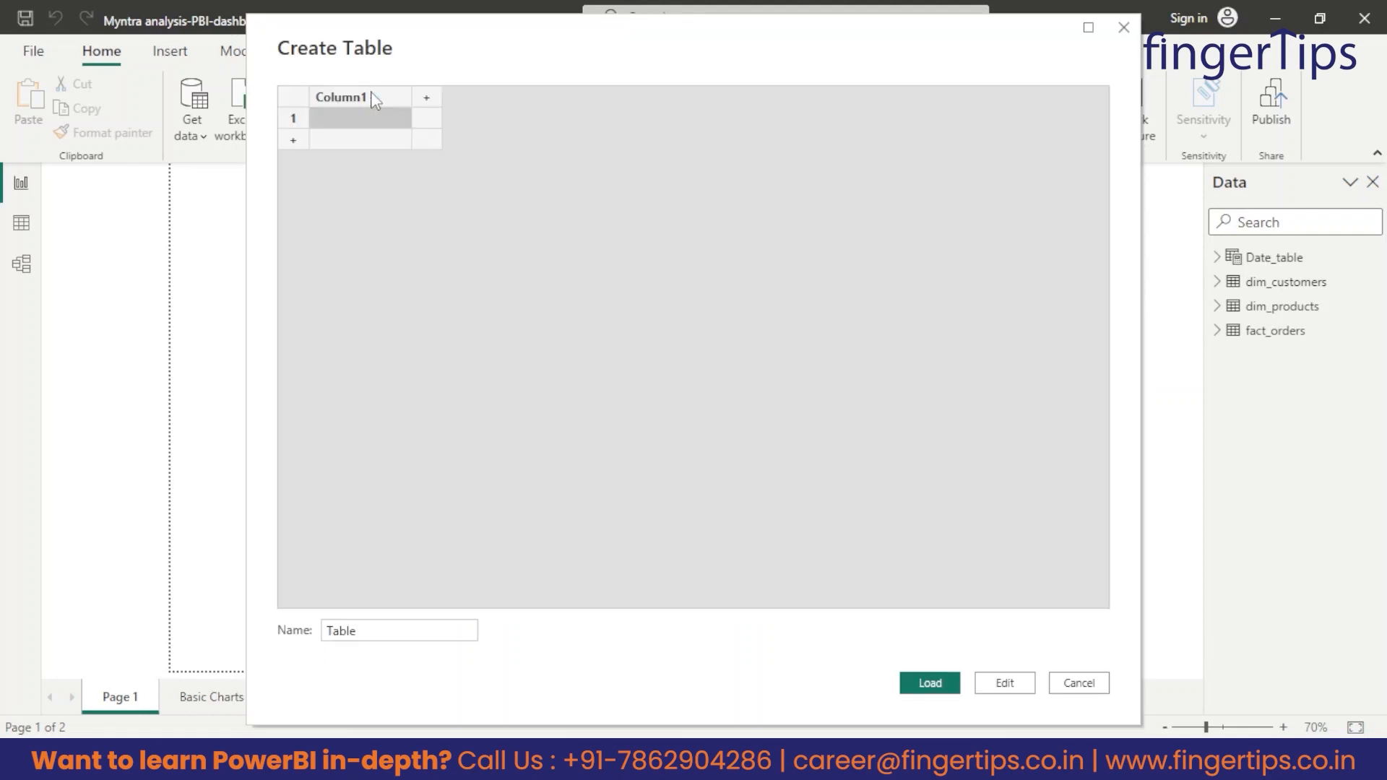
{"action": "left_click_drag", "start_coordinate": [355, 631], "coordinate": [278, 636]}
{"action": "type", "text": "Measures_t"}
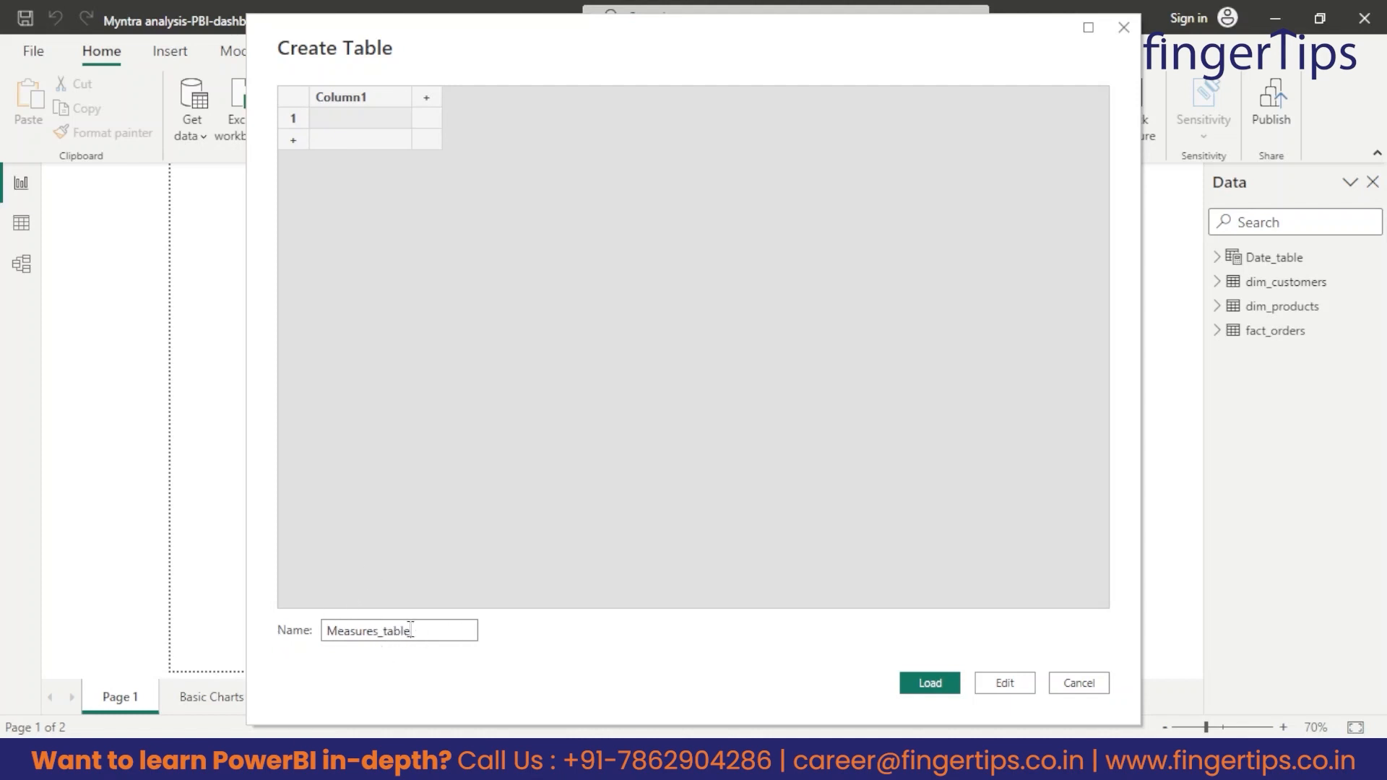
{"action": "left_click_drag", "start_coordinate": [409, 630], "coordinate": [289, 641]}
{"action": "left_click", "coordinate": [323, 125]}
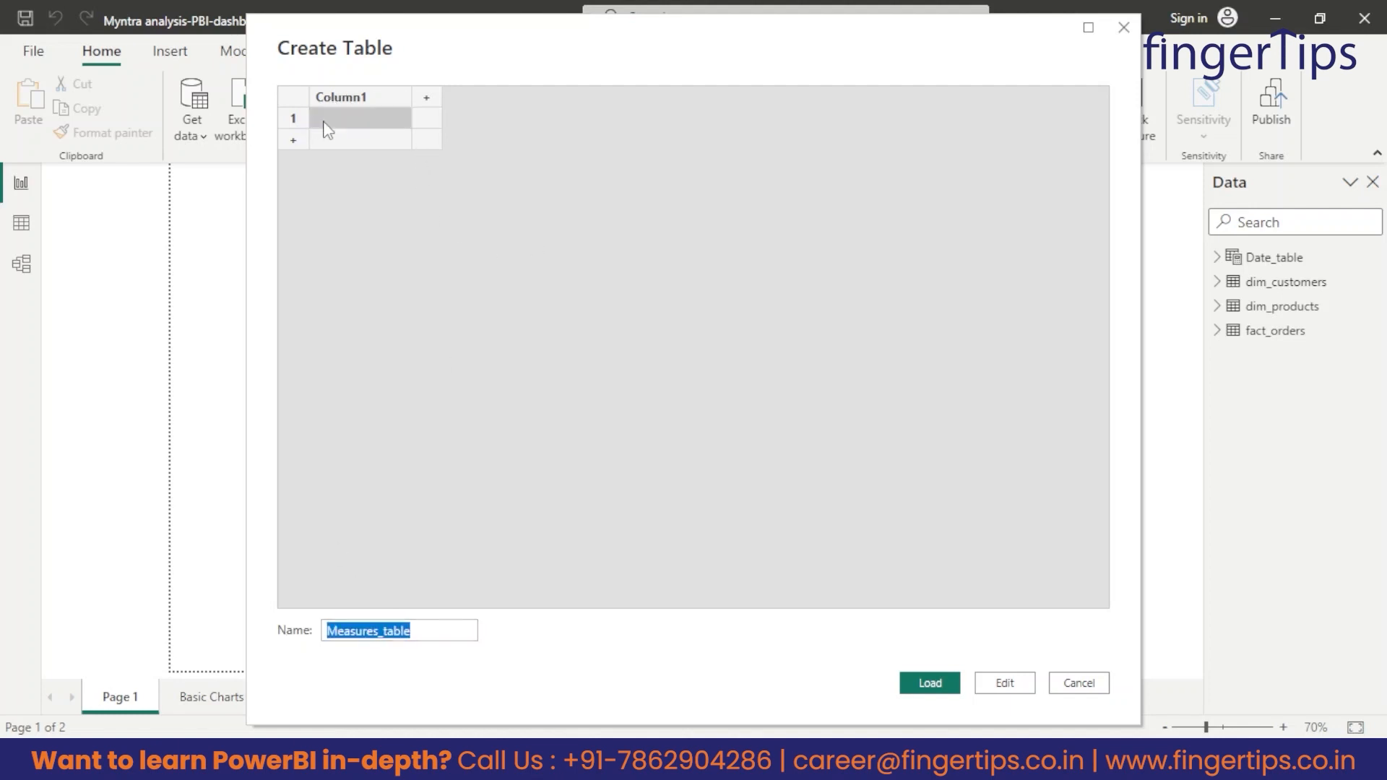
{"action": "type", "text": "56"}
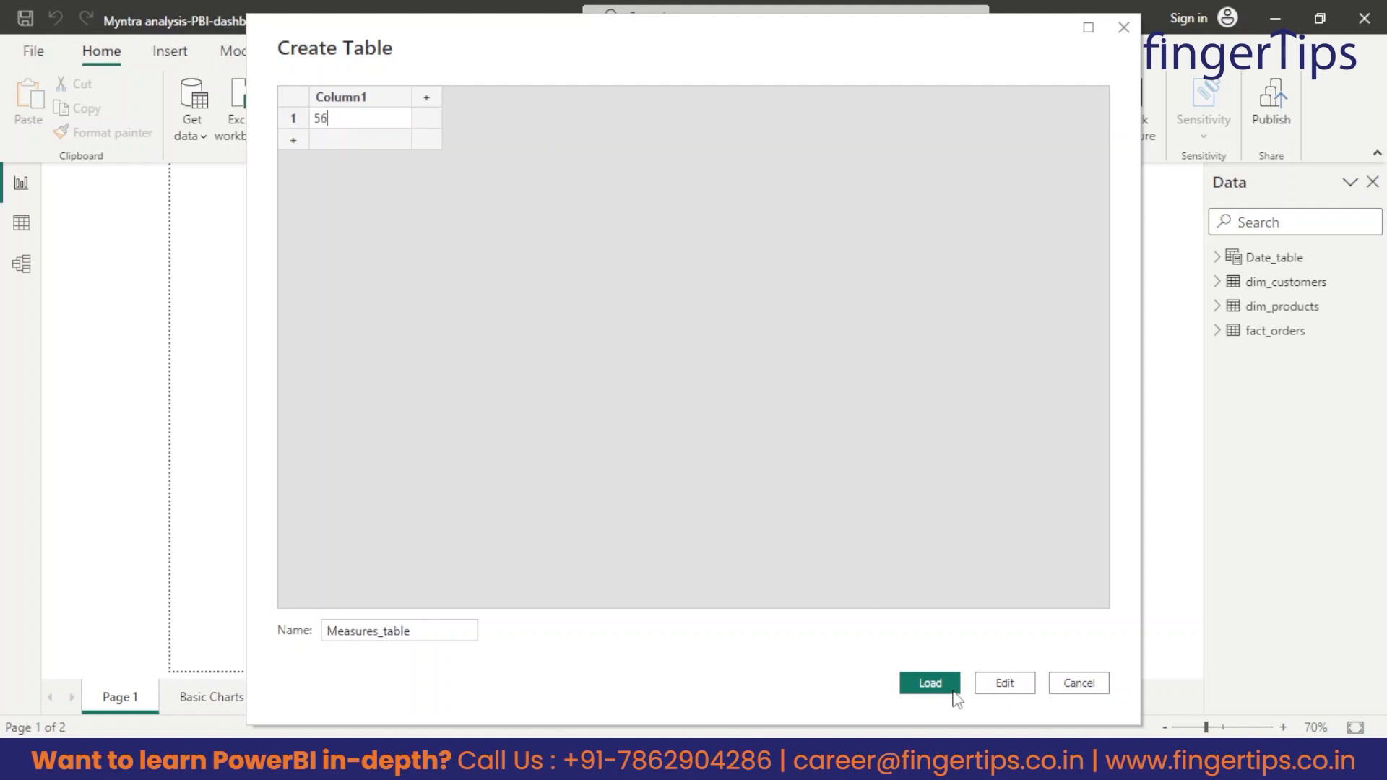
{"action": "left_click", "coordinate": [928, 692]}
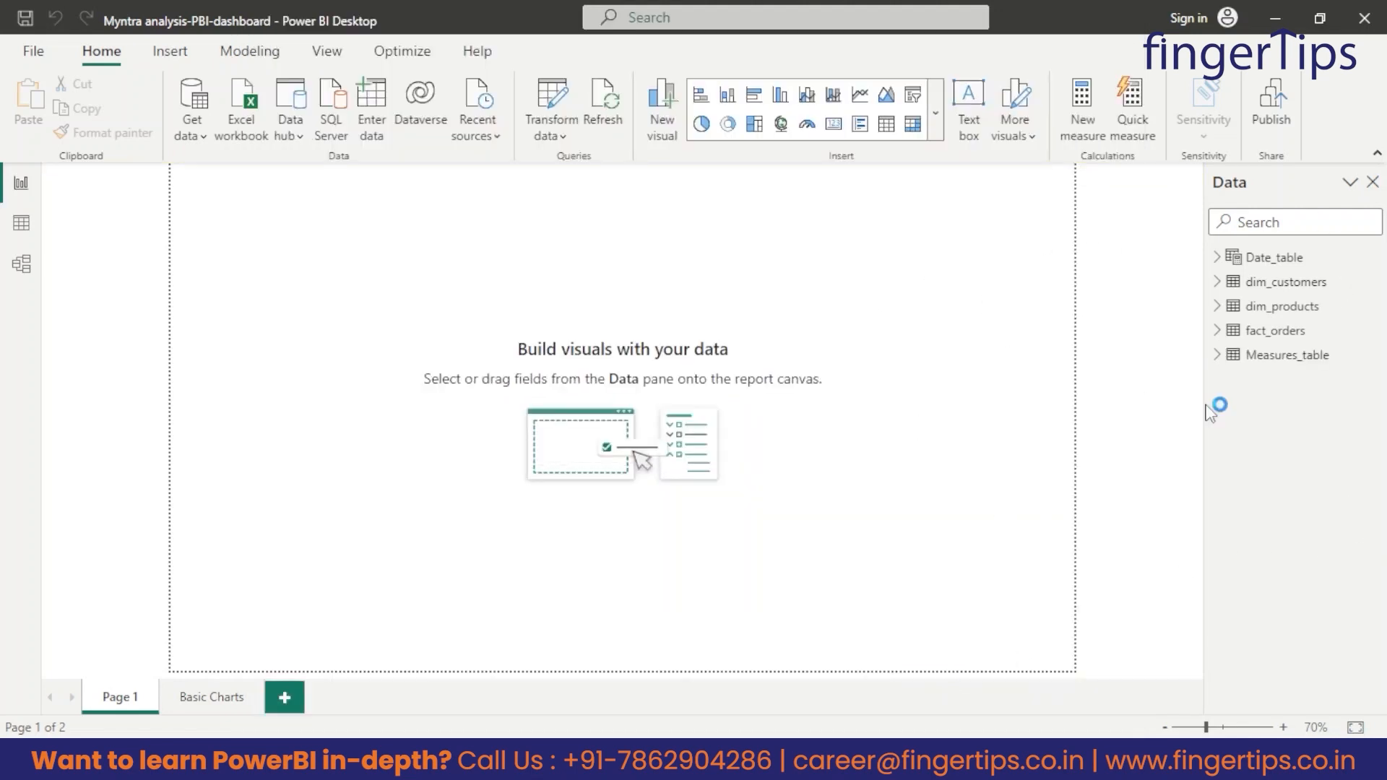
Start a new measure named Avg_discount in Measures_table, using the AVERAGEX function.
{"action": "left_click", "coordinate": [1217, 357]}
{"action": "left_click", "coordinate": [1290, 357]}
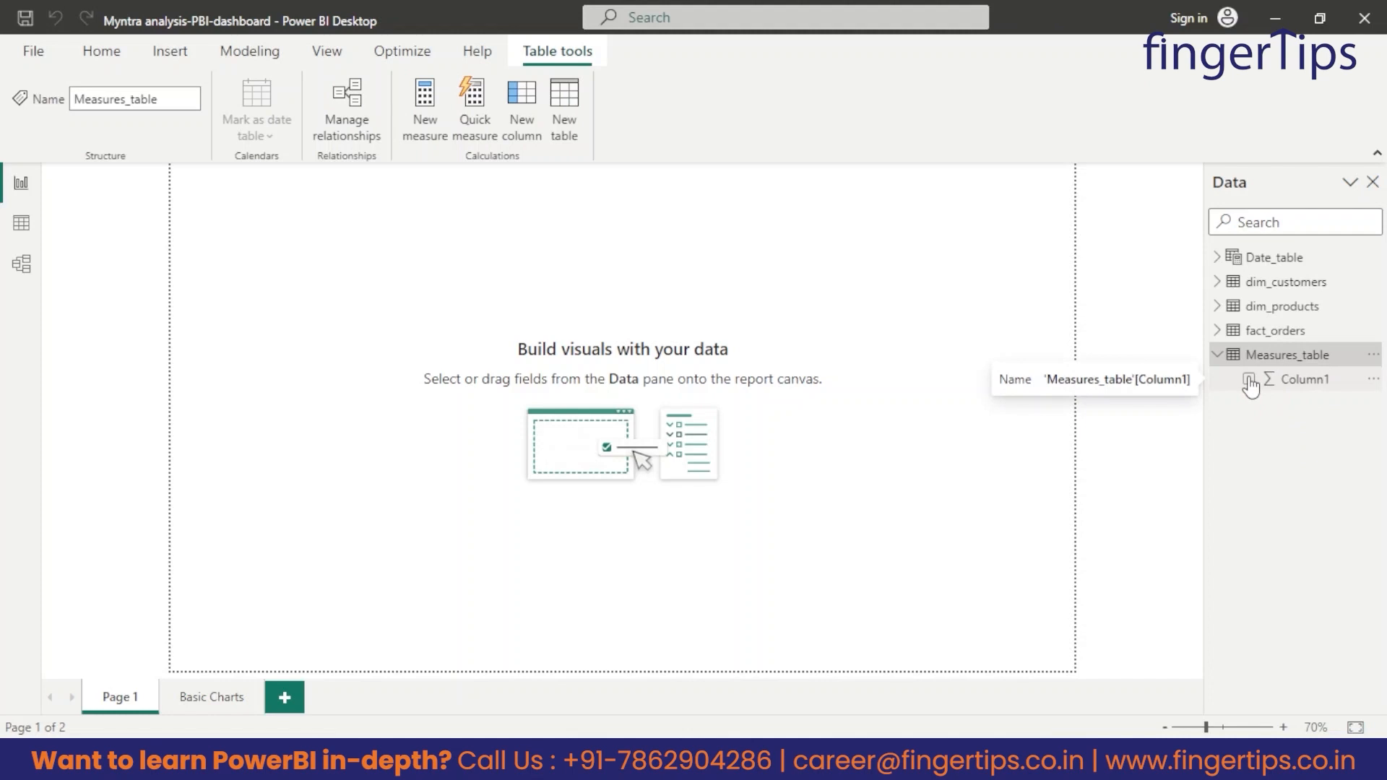
{"action": "left_click", "coordinate": [102, 51]}
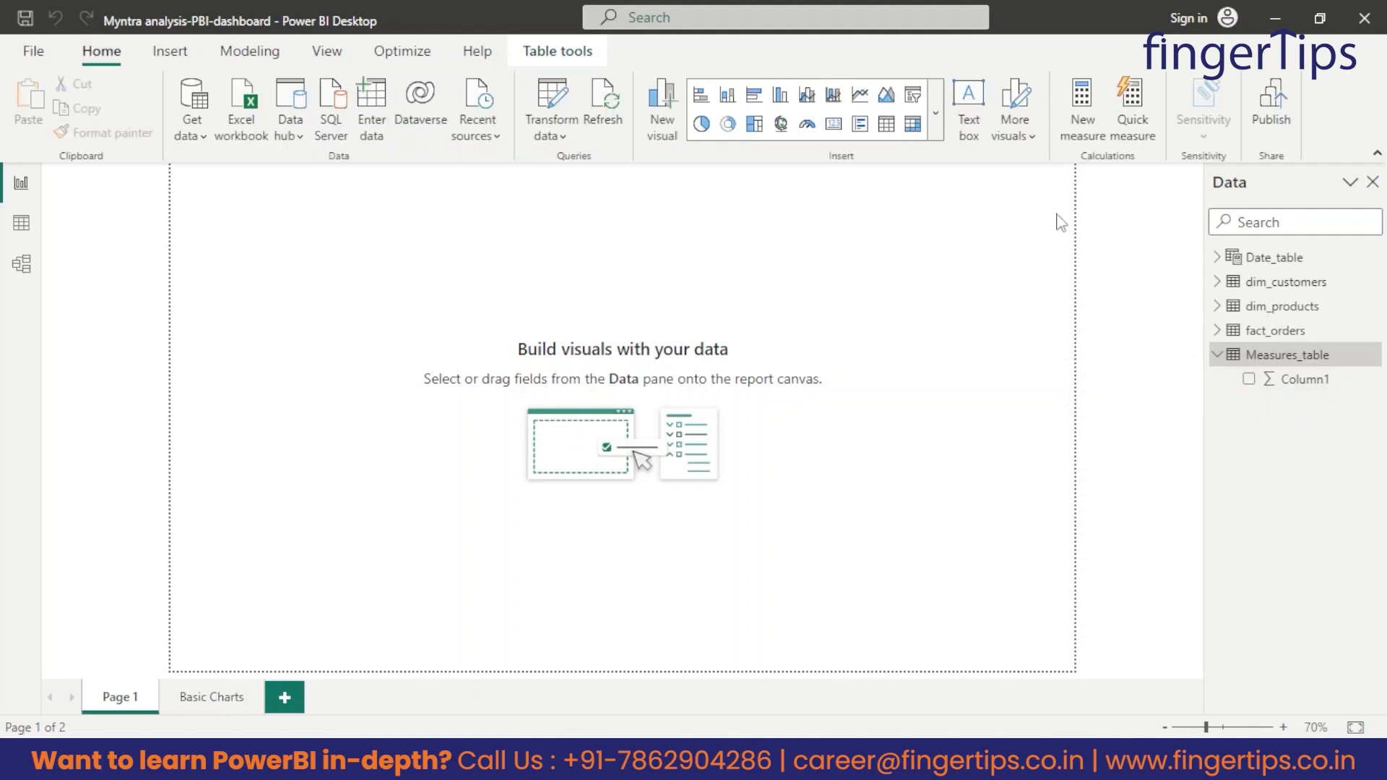
{"action": "left_click", "coordinate": [1079, 105]}
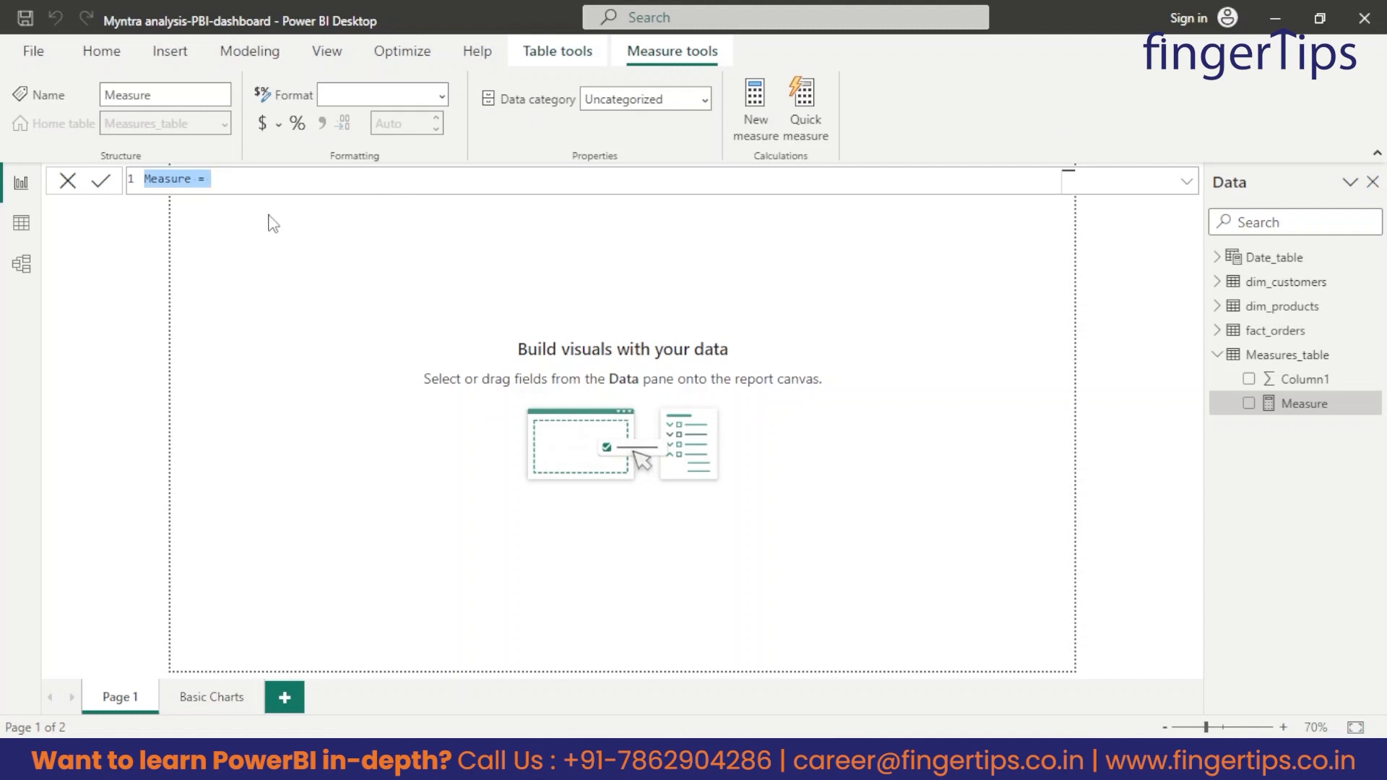
{"action": "type", "text": "A"}
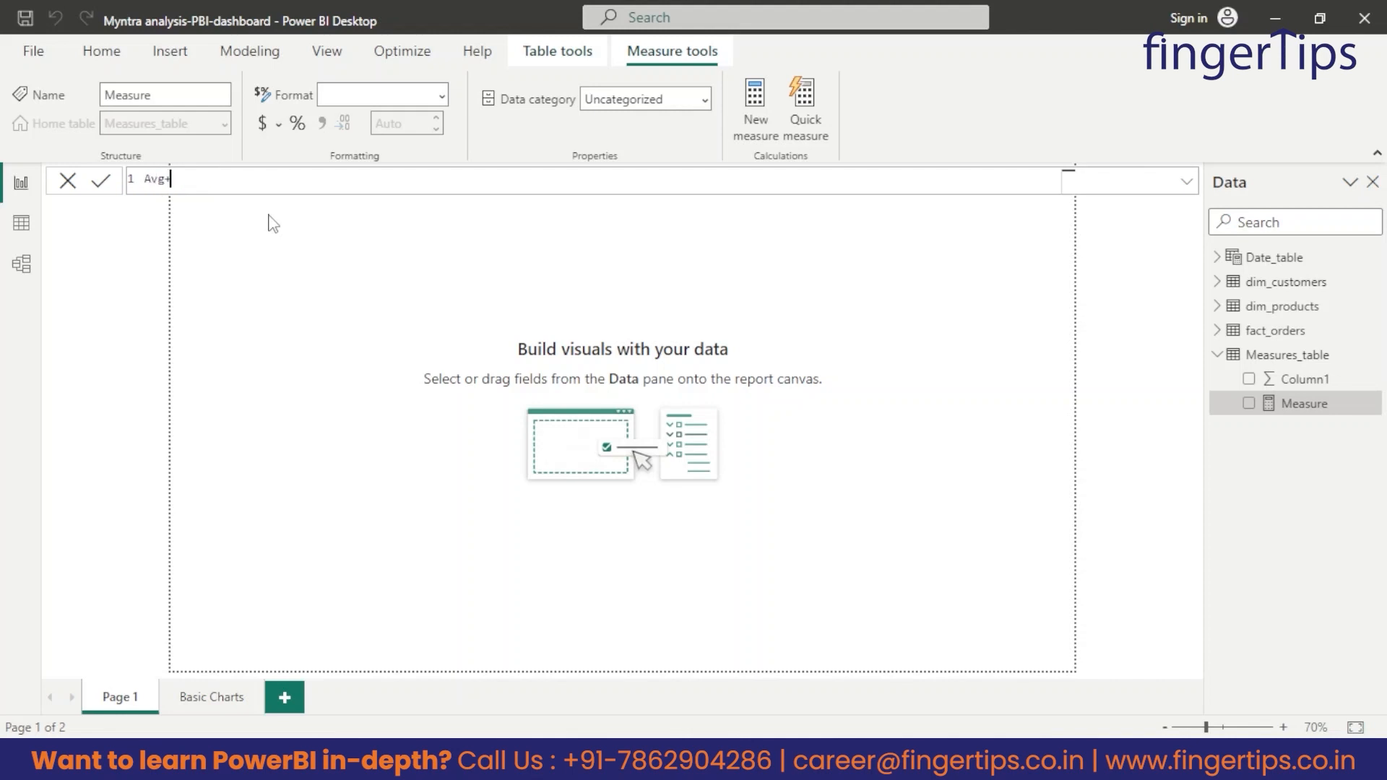
{"action": "type", "text": "vg_discount = aver"}
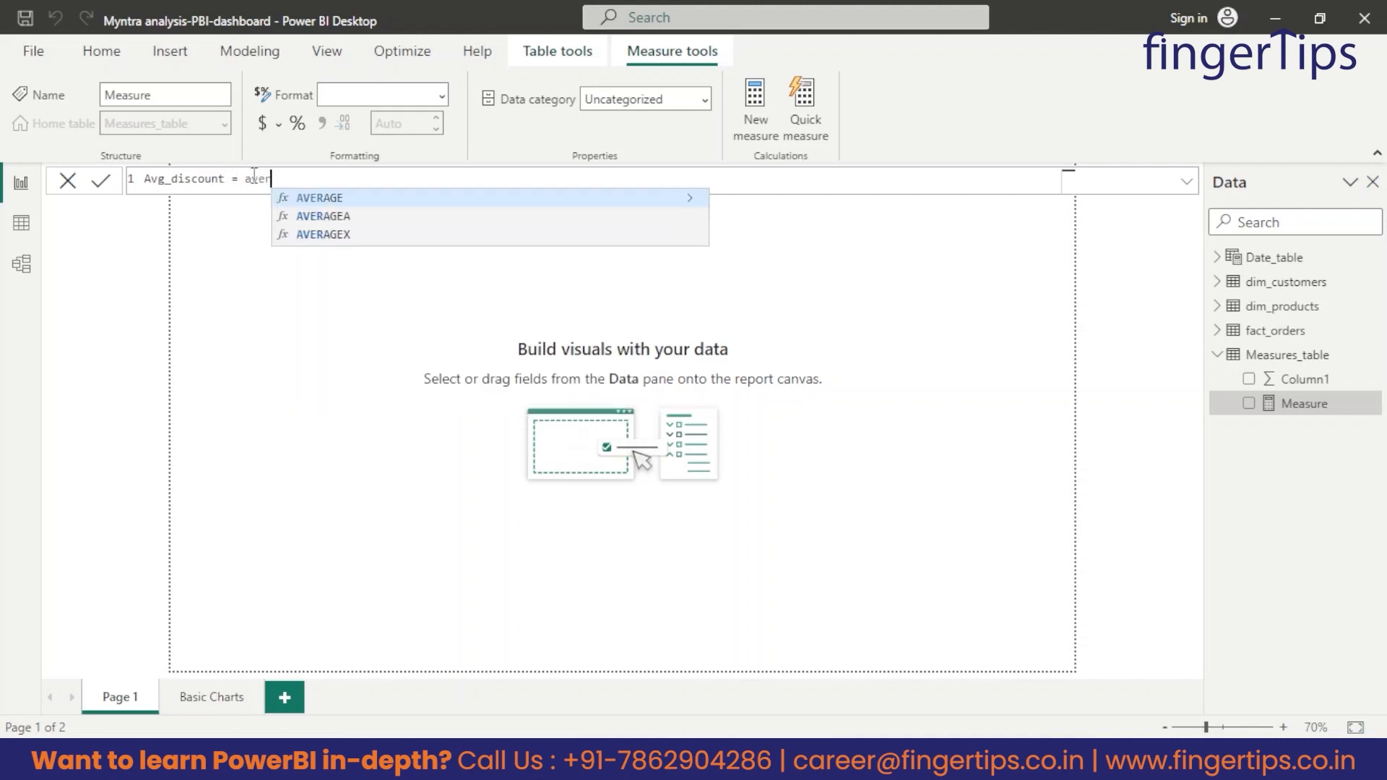
{"action": "key", "text": "Down"}
{"action": "key", "text": "Down"}
{"action": "key", "text": "Tab"}
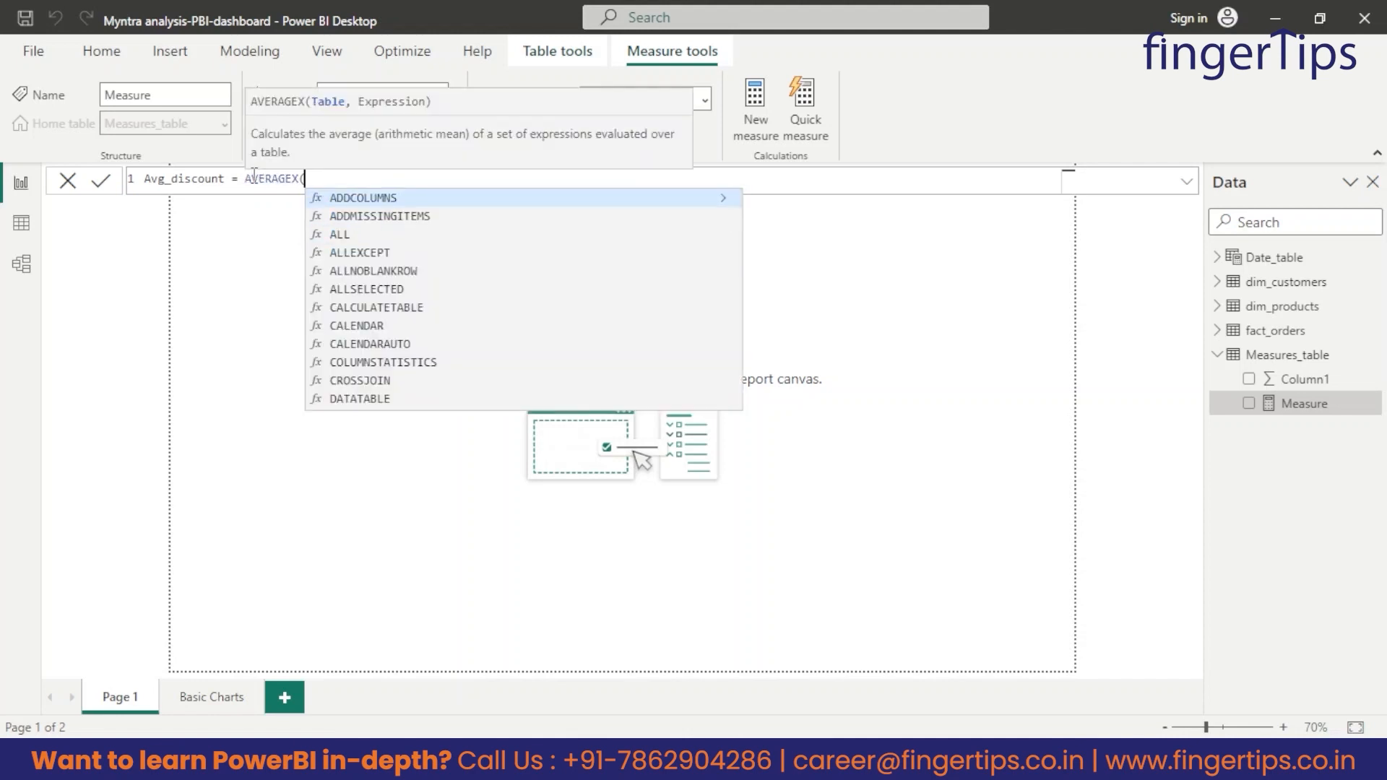
Complete the Avg_discount formula with the arguments fact_orders and fact_orders[Discount%]*100, and commit the measure.
{"action": "type", "text": "fact"}
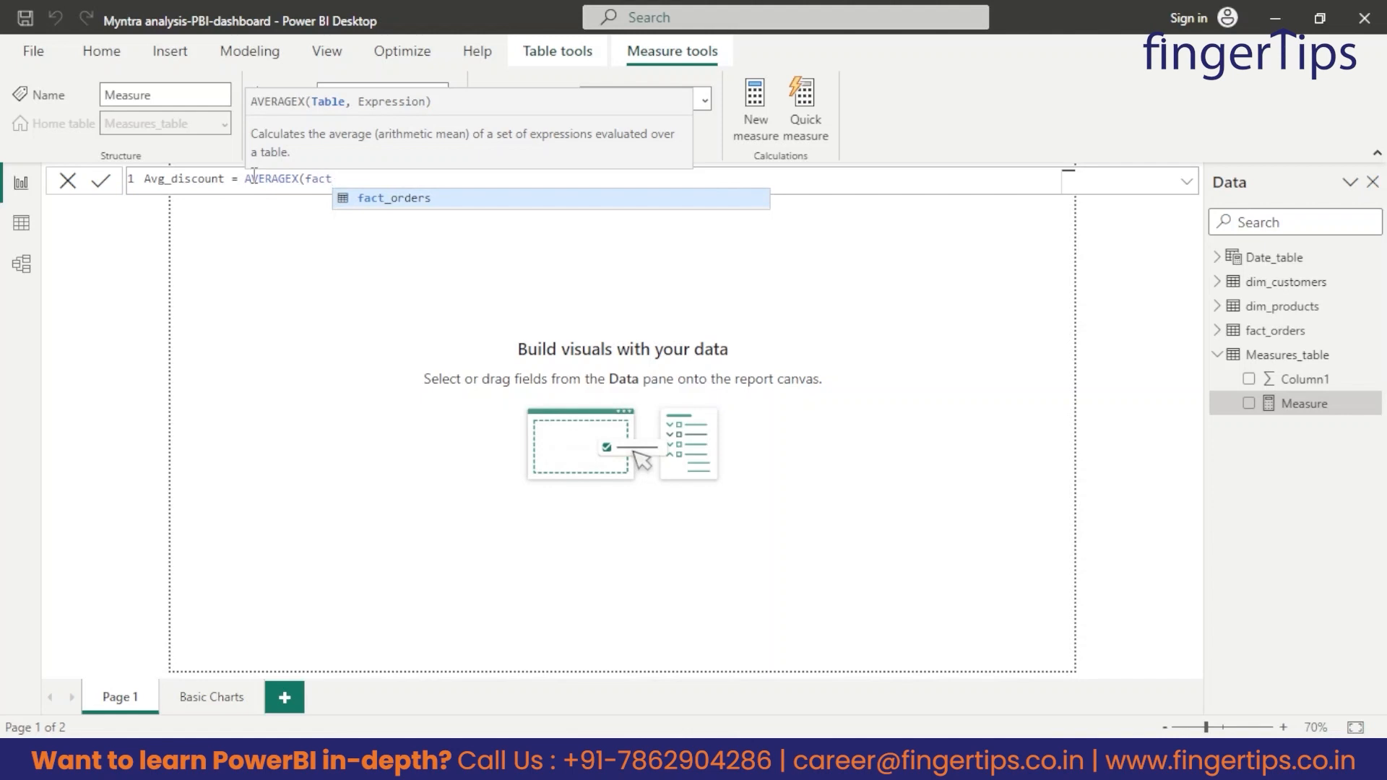
{"action": "key", "text": "Tab"}
{"action": "type", "text": ","}
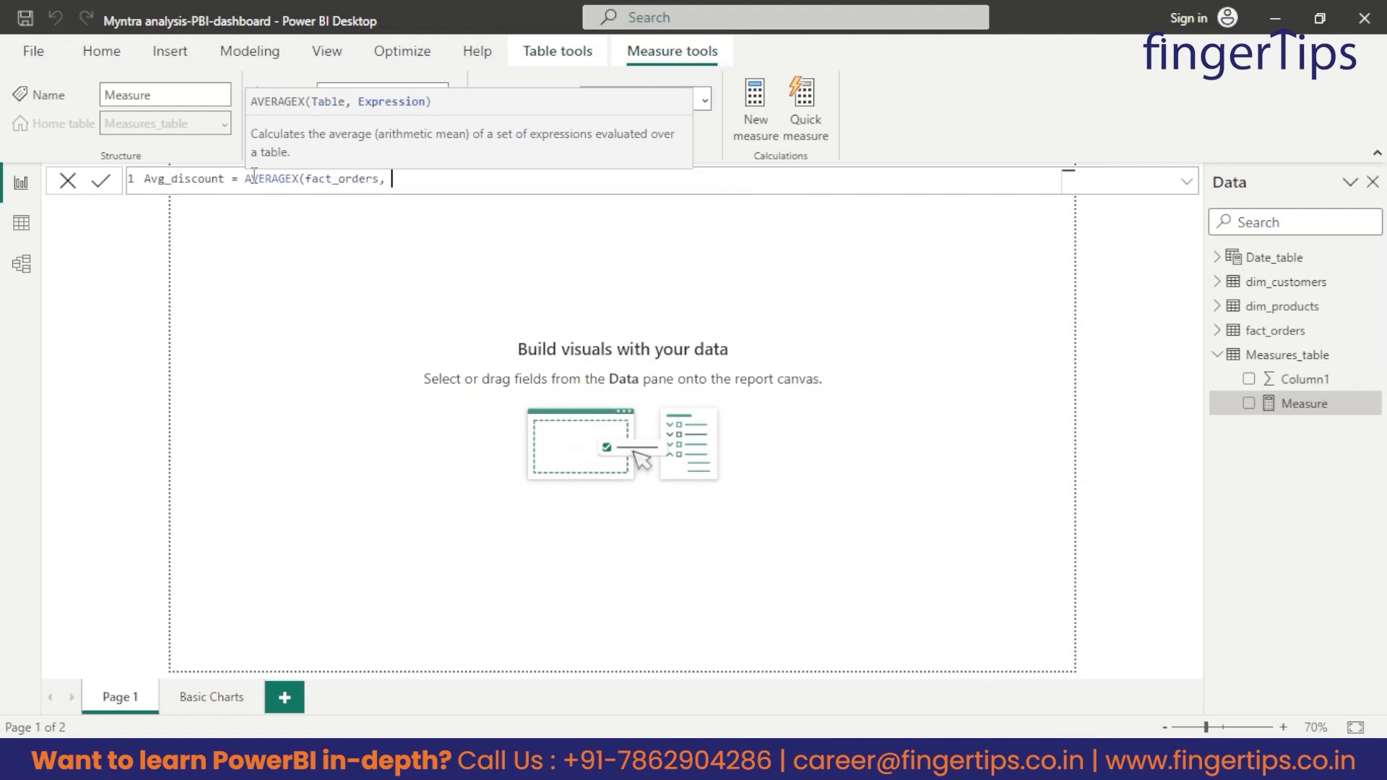
{"action": "type", "text": " disc"}
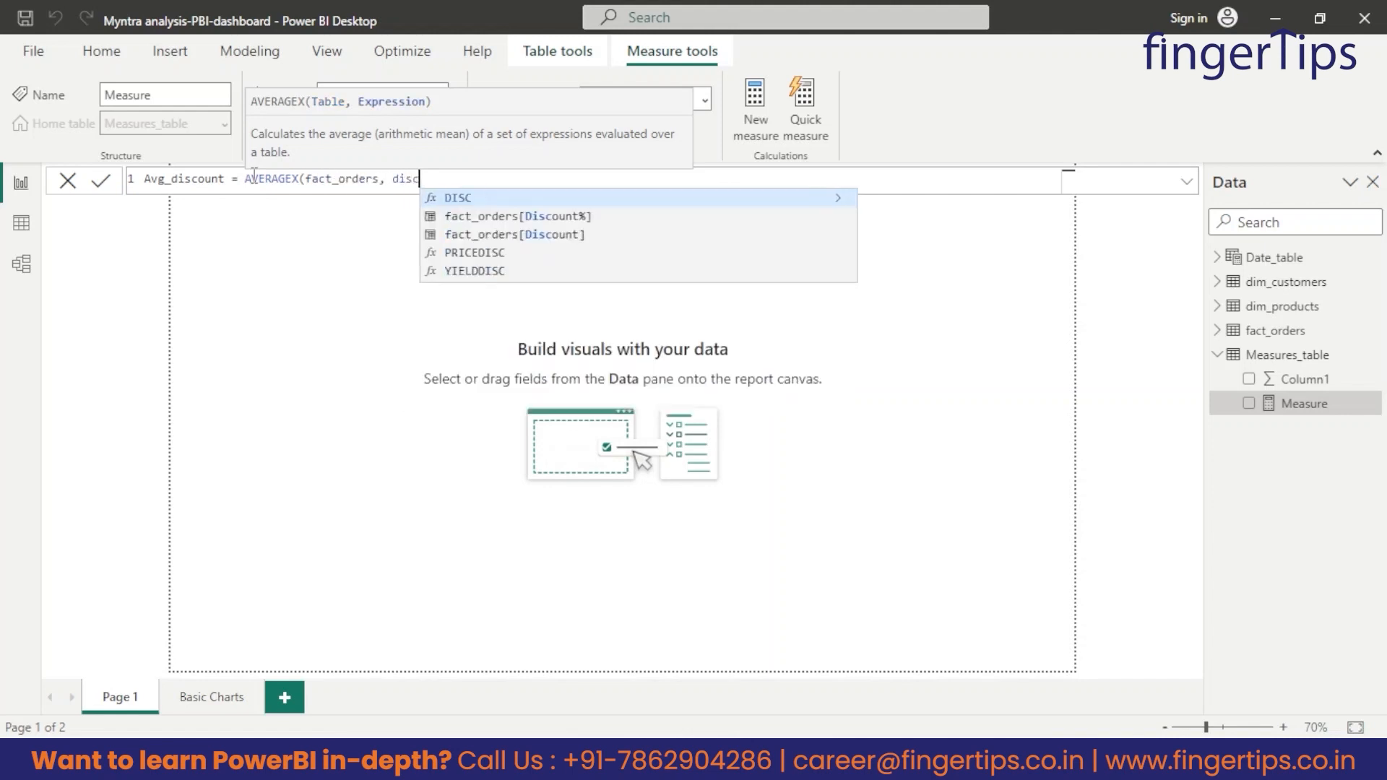
{"action": "key", "text": "Down"}
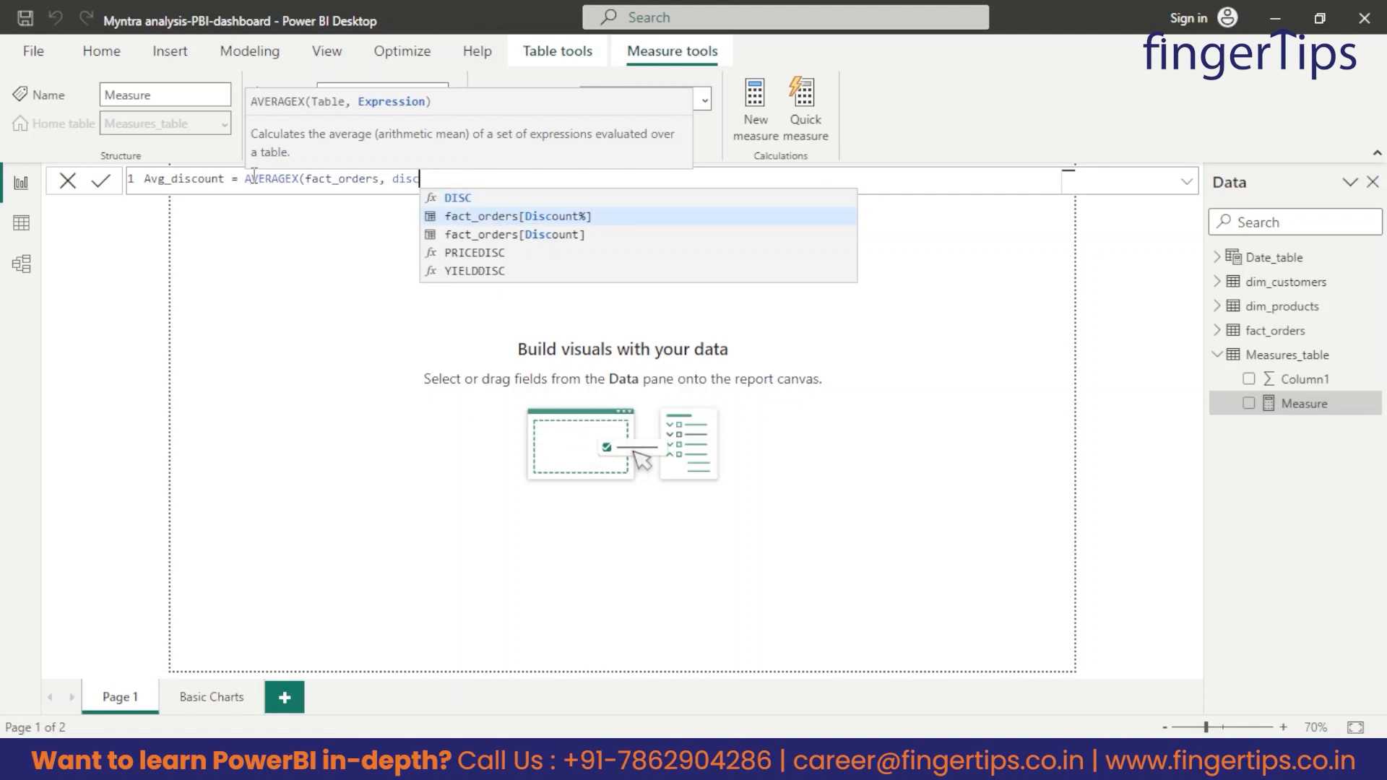
{"action": "key", "text": "Tab"}
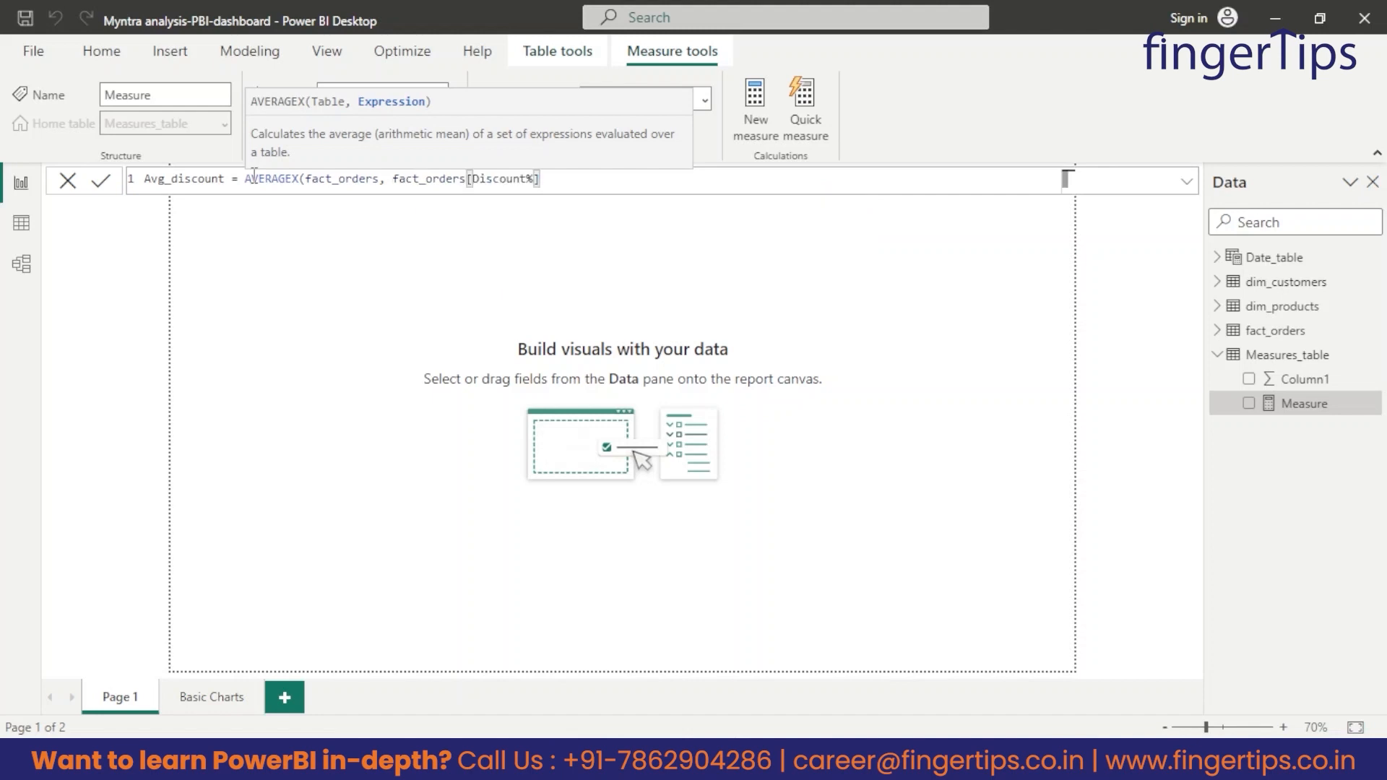
{"action": "type", "text": "*100)"}
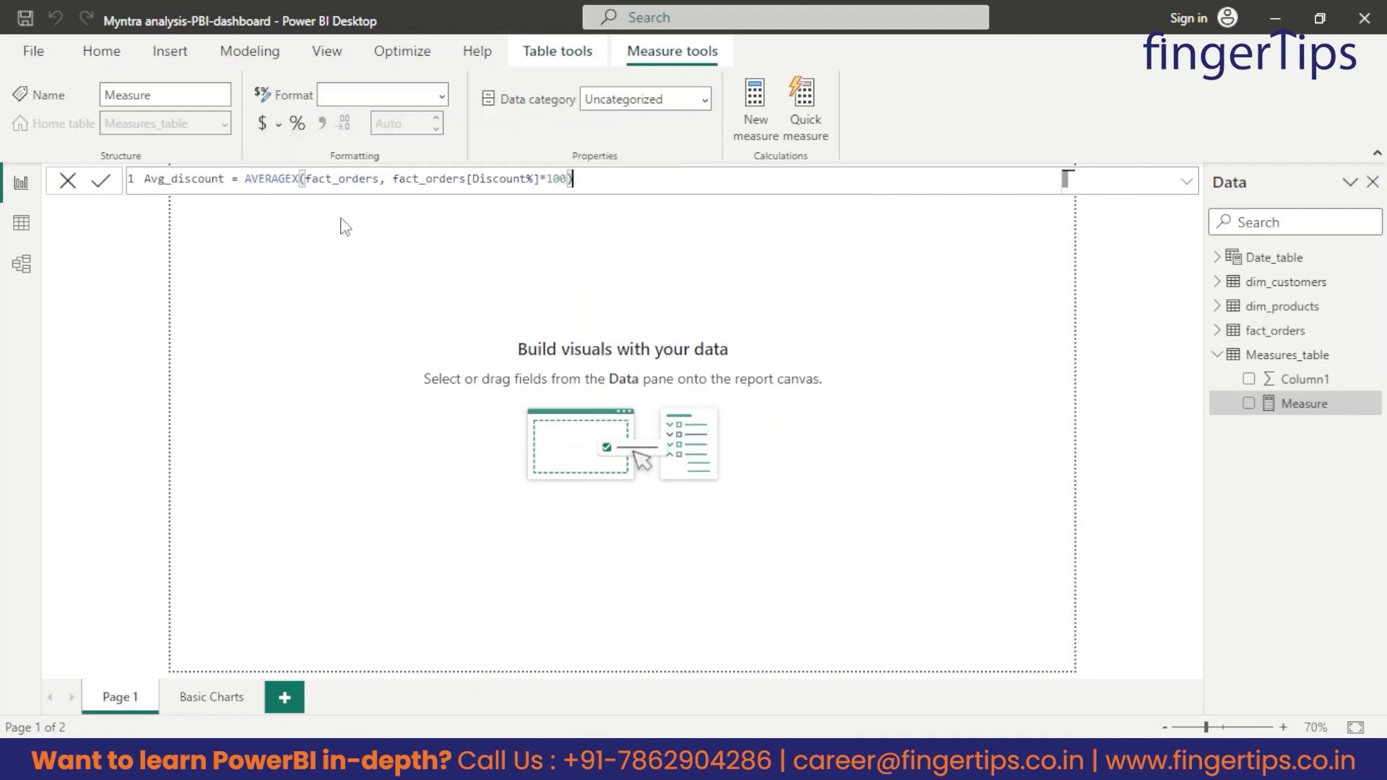
{"action": "left_click", "coordinate": [102, 184]}
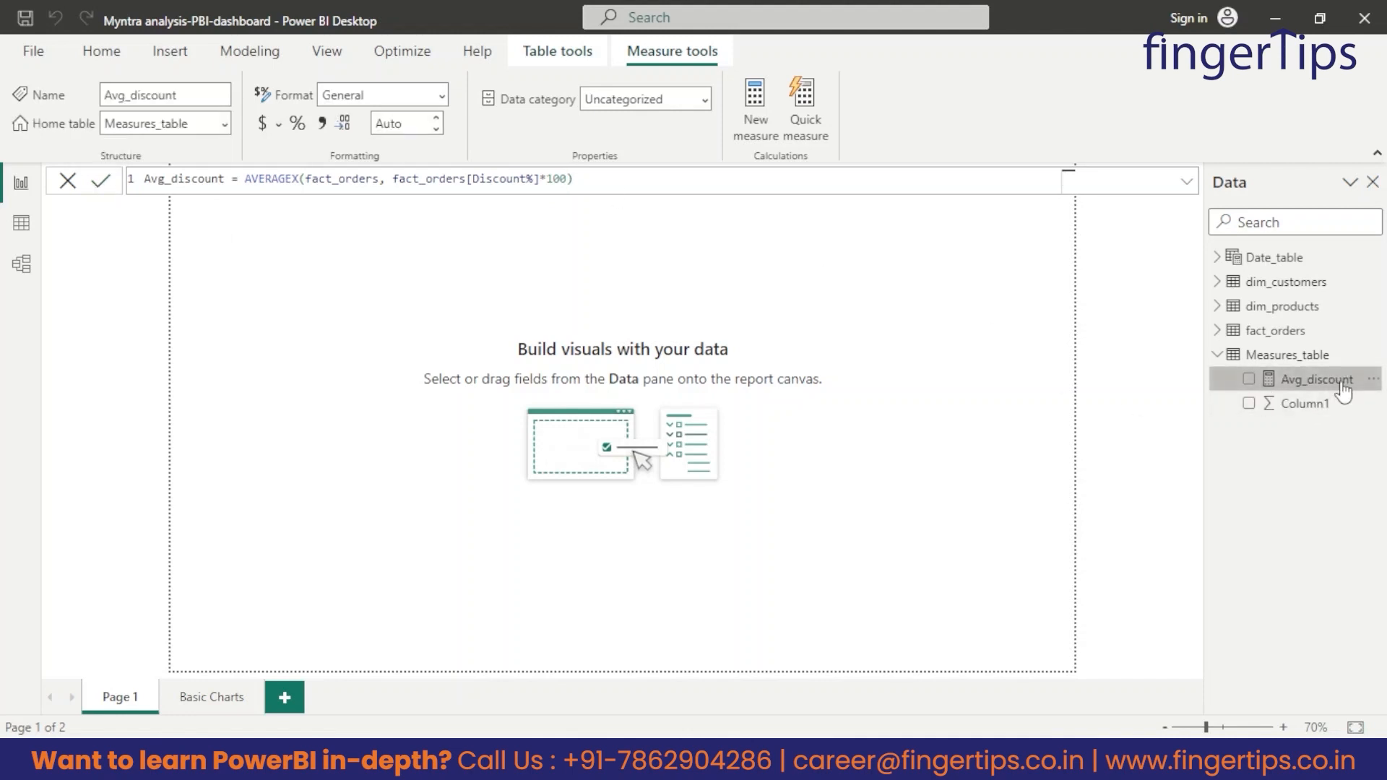
Delete Column1 from Measures_table and review the formula of the Avg_discount measure.
{"action": "left_click", "coordinate": [1309, 406]}
{"action": "left_click", "coordinate": [1372, 404]}
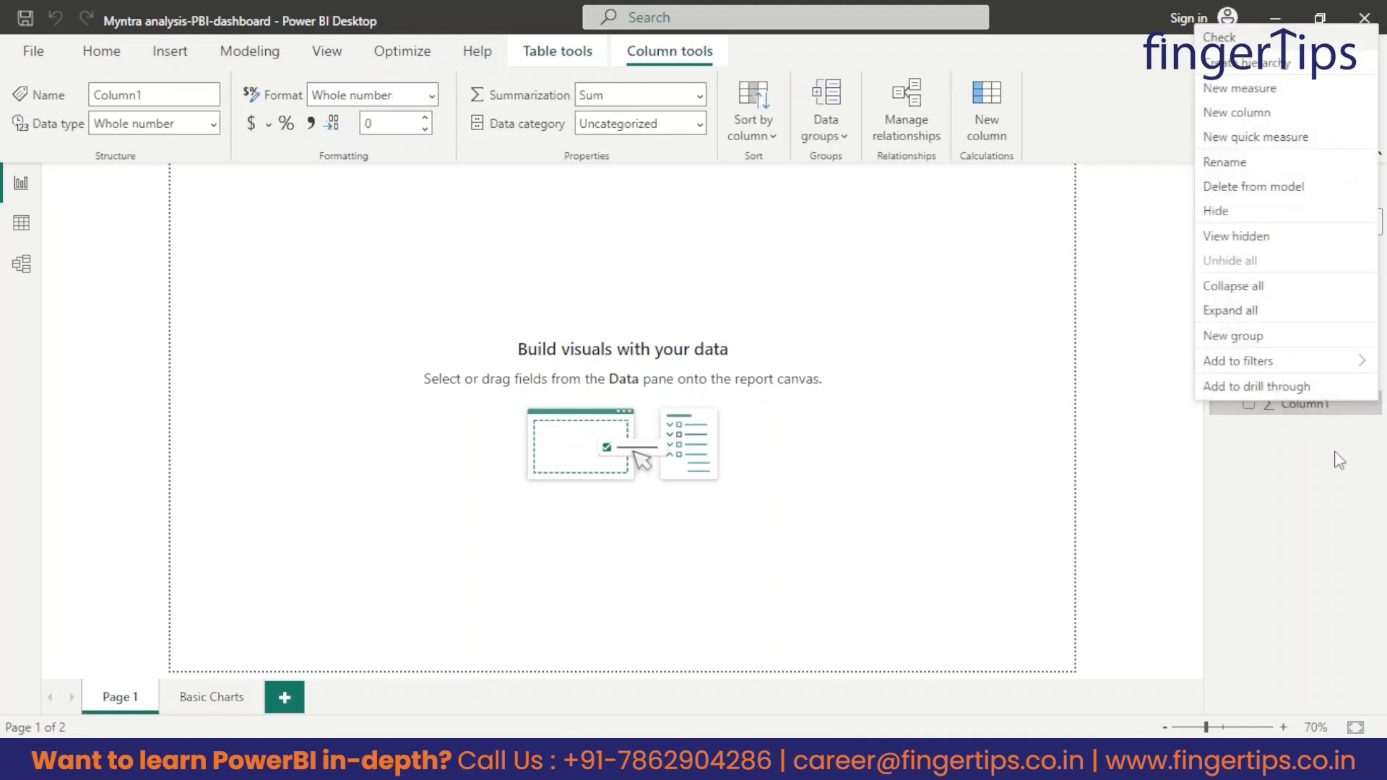
{"action": "left_click", "coordinate": [1265, 189]}
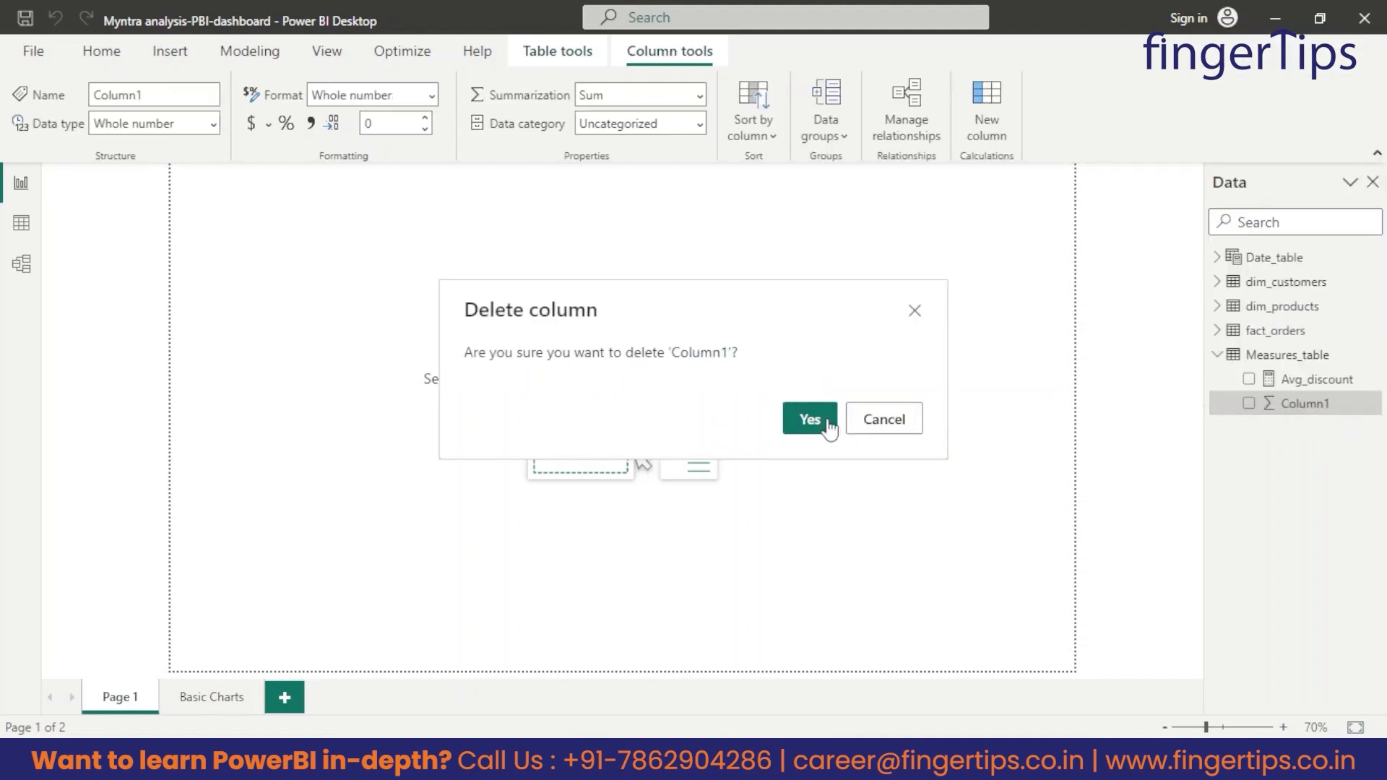
{"action": "left_click", "coordinate": [810, 422]}
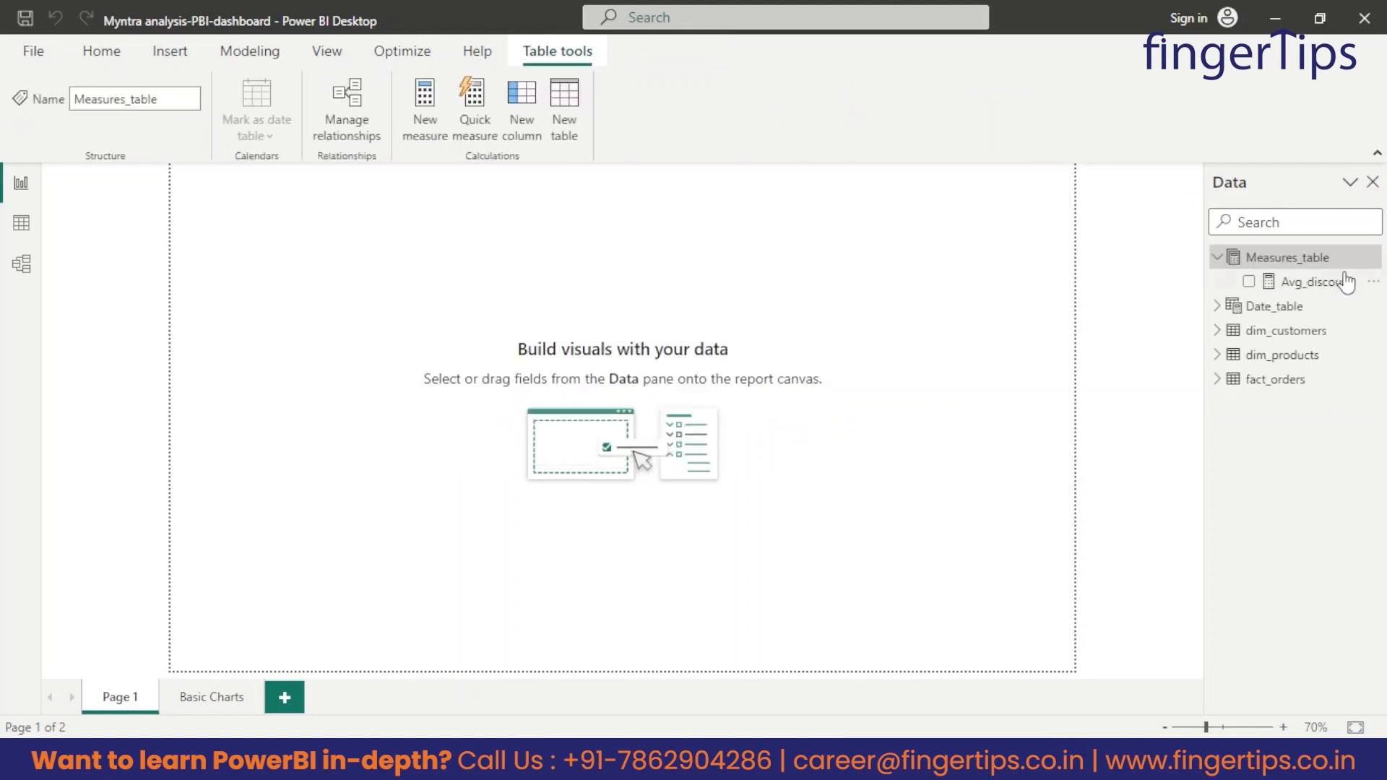
{"action": "left_click", "coordinate": [1315, 287]}
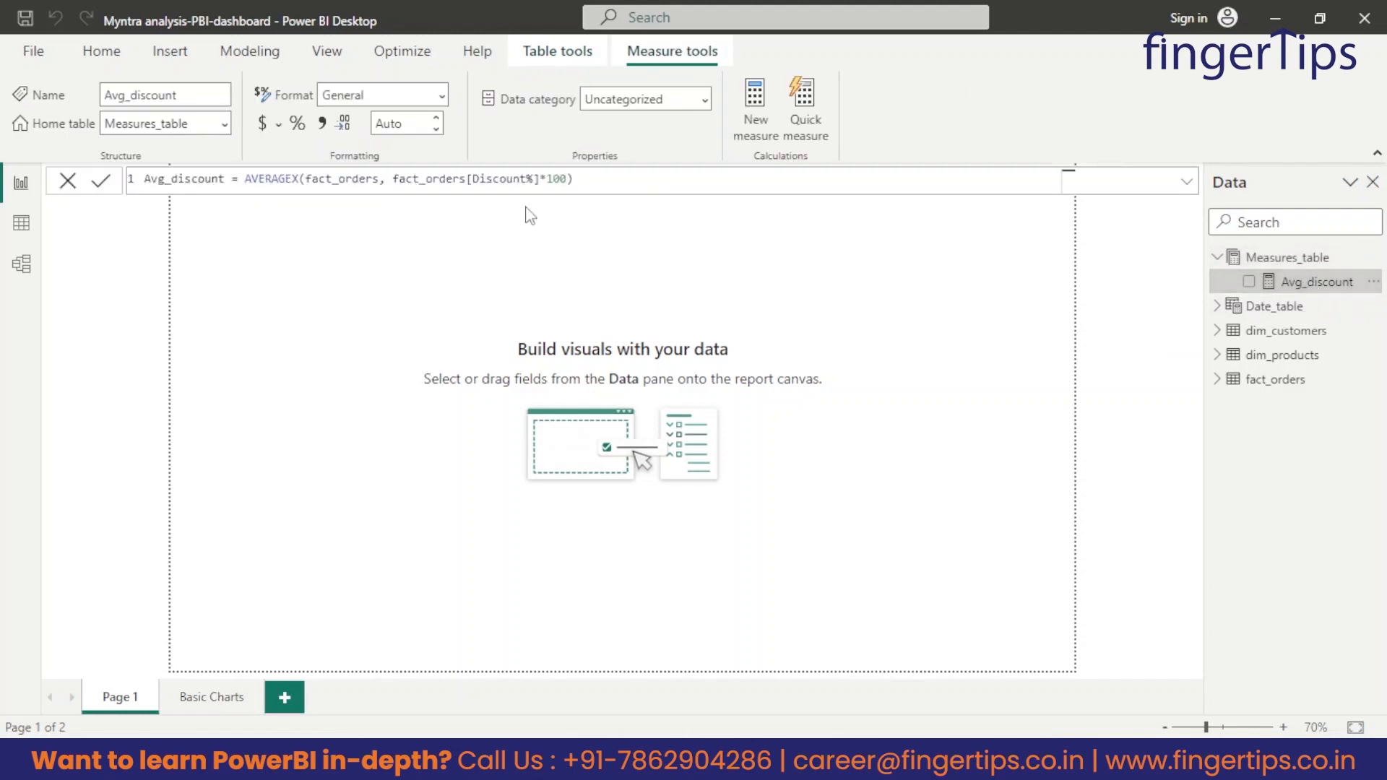
{"action": "left_click_drag", "start_coordinate": [626, 182], "coordinate": [21, 184]}
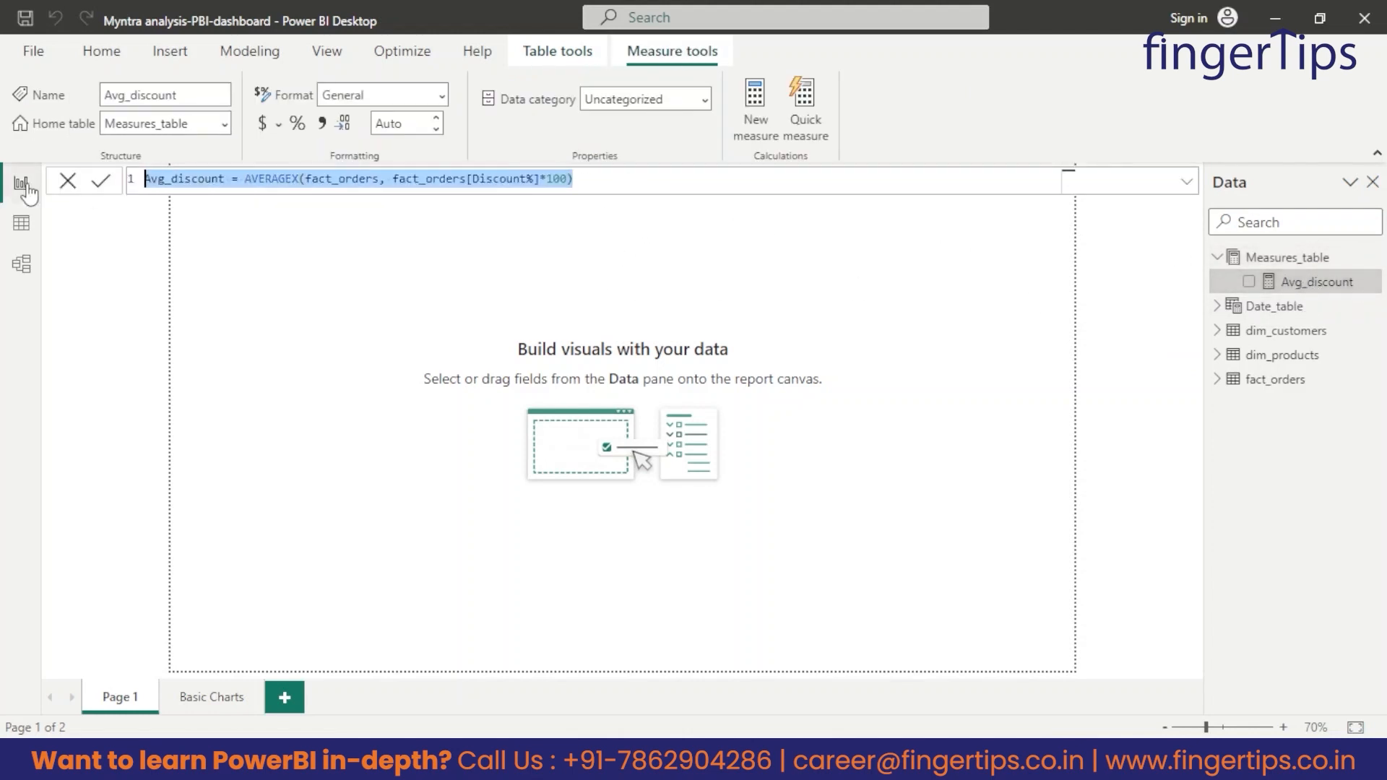
{"action": "left_click", "coordinate": [723, 286]}
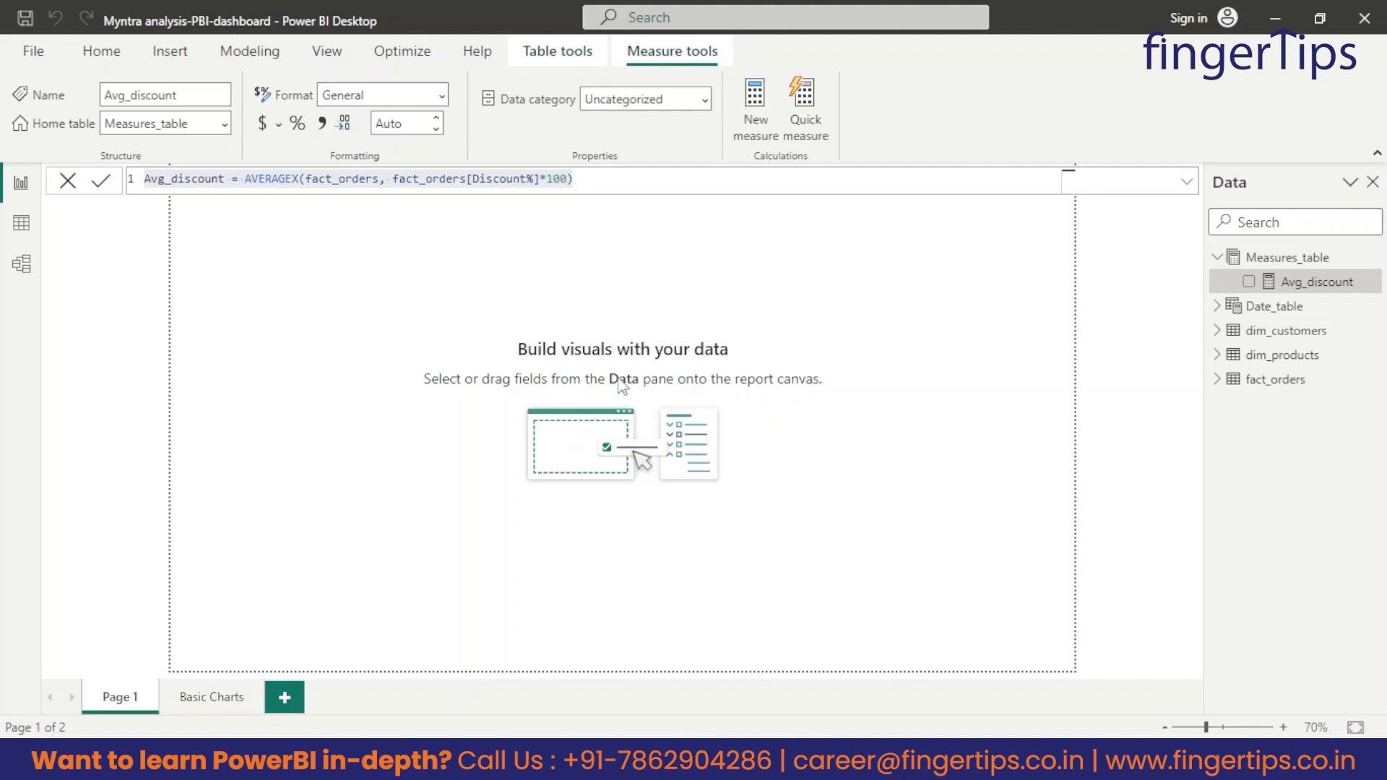
{"action": "left_click", "coordinate": [443, 288]}
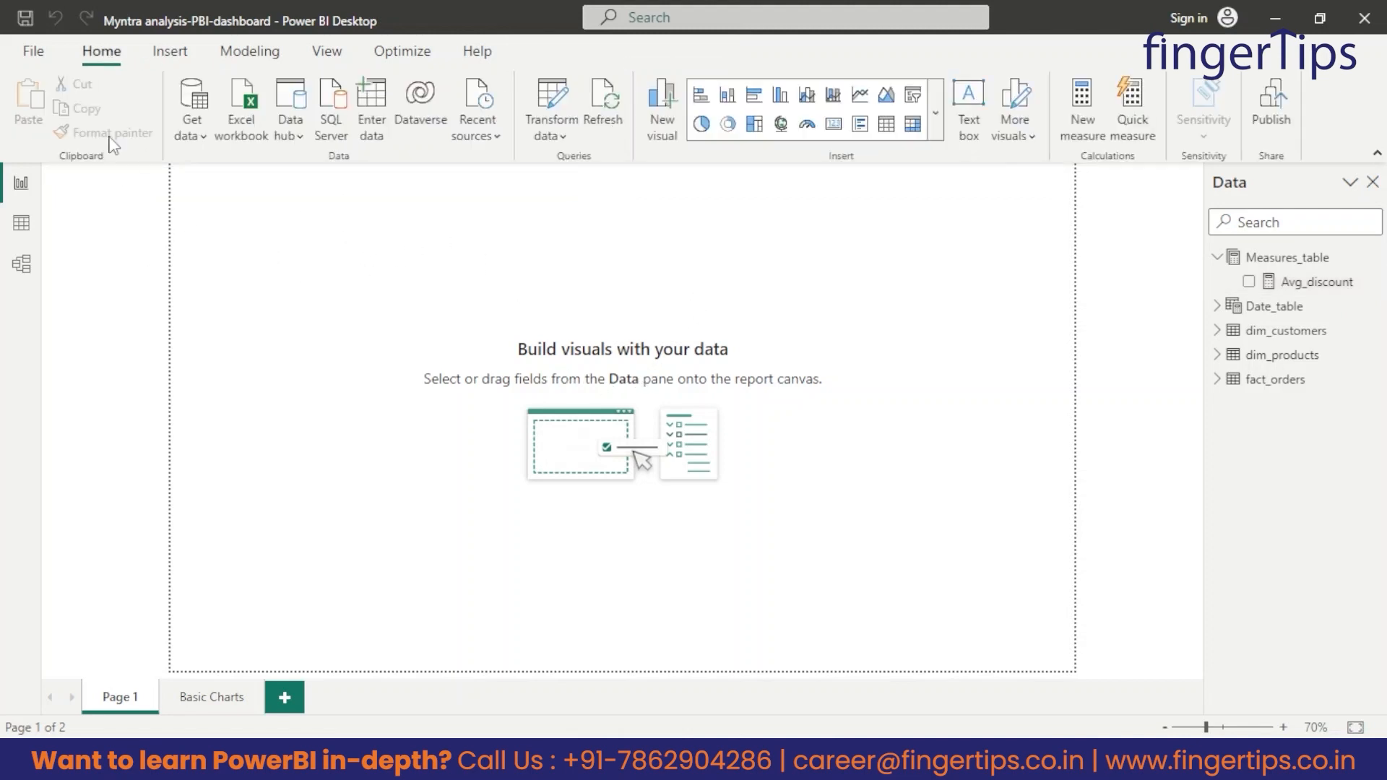
Create and commit a new measure with the formula Total_orders = countrows(fact_orders).
{"action": "left_click", "coordinate": [1083, 104]}
{"action": "left_click", "coordinate": [1083, 103]}
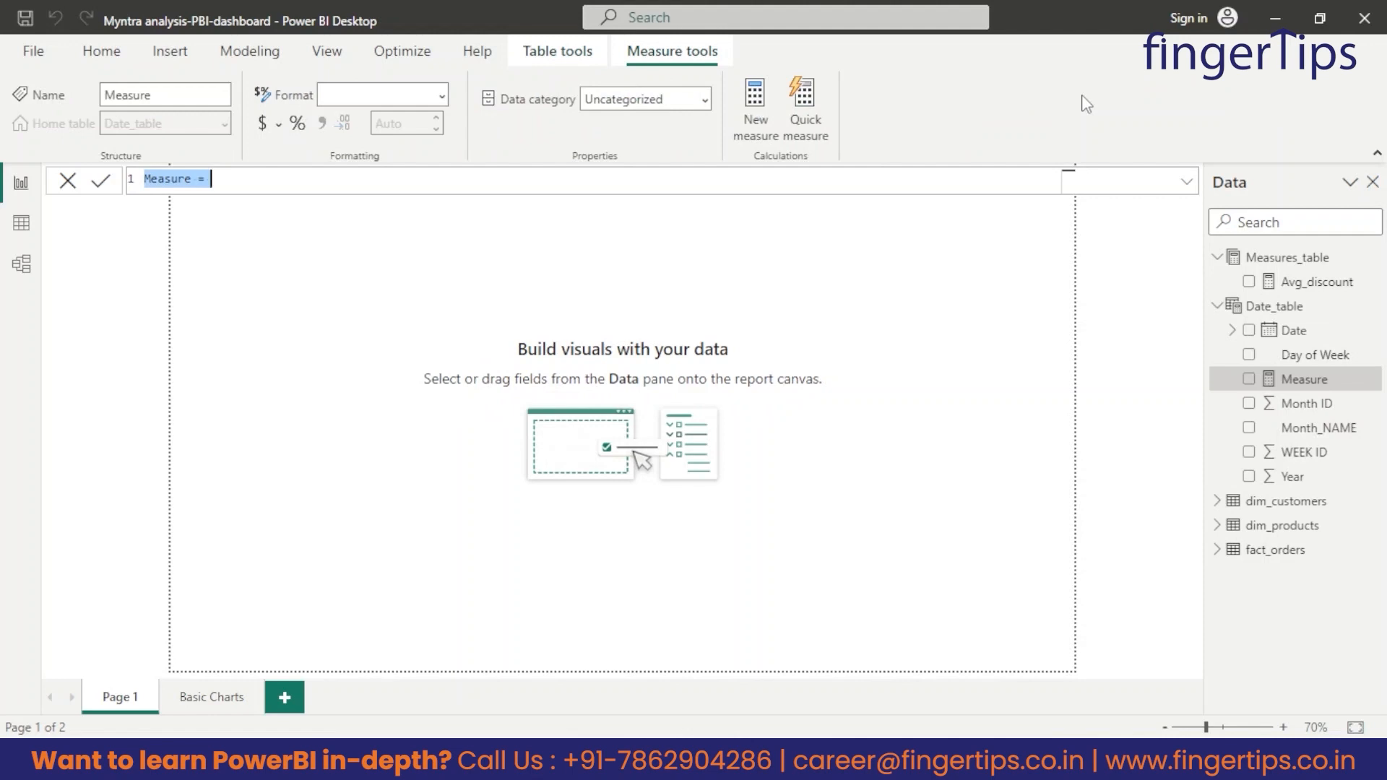
{"action": "type", "text": "Total_orders = countrows"}
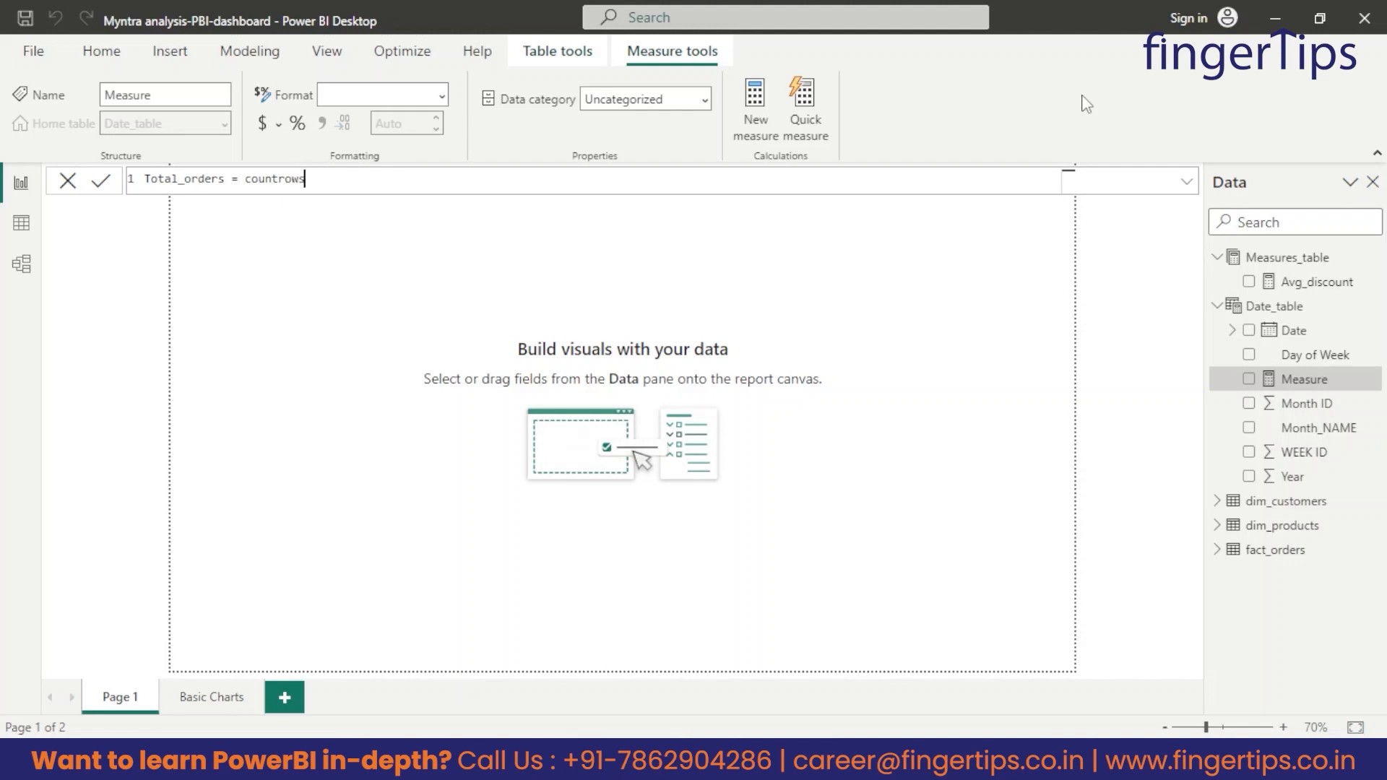
{"action": "type", "text": "()"}
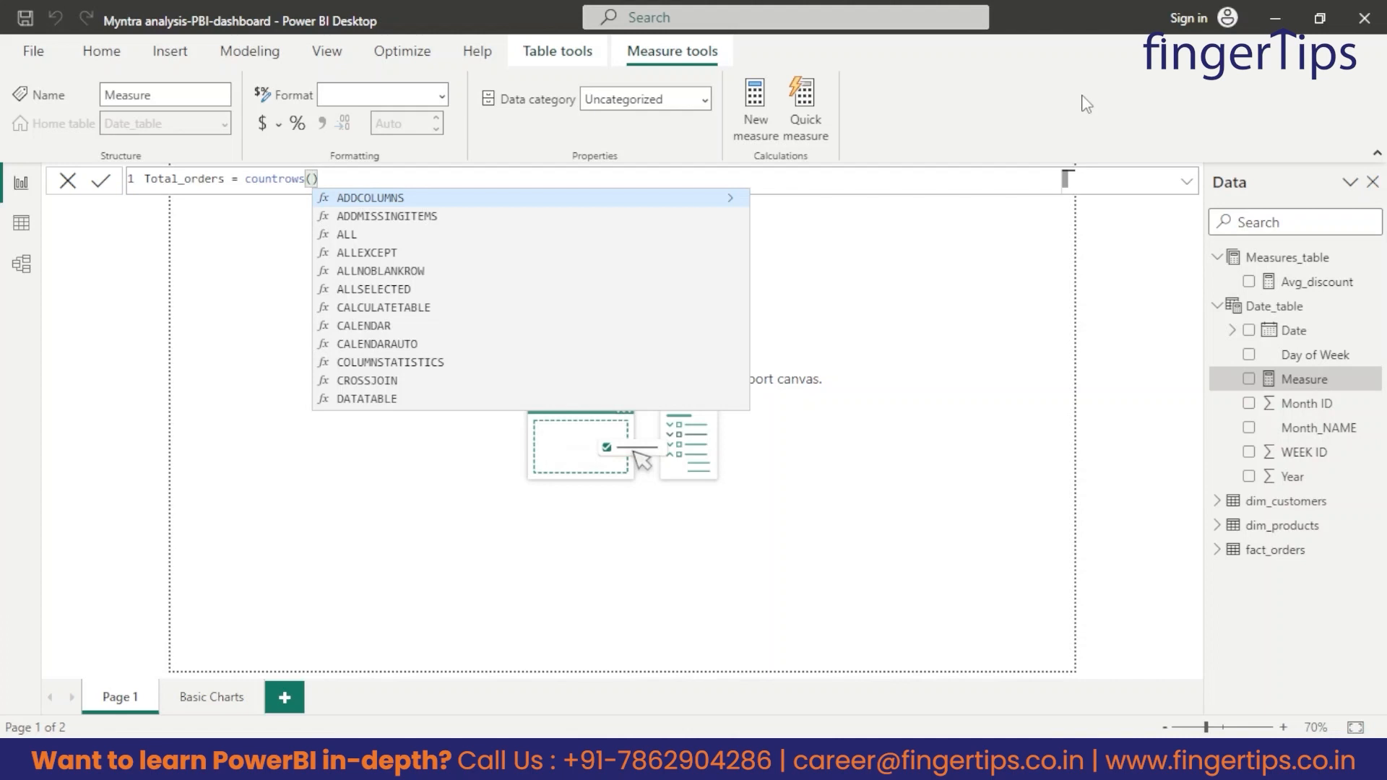
{"action": "type", "text": "o"}
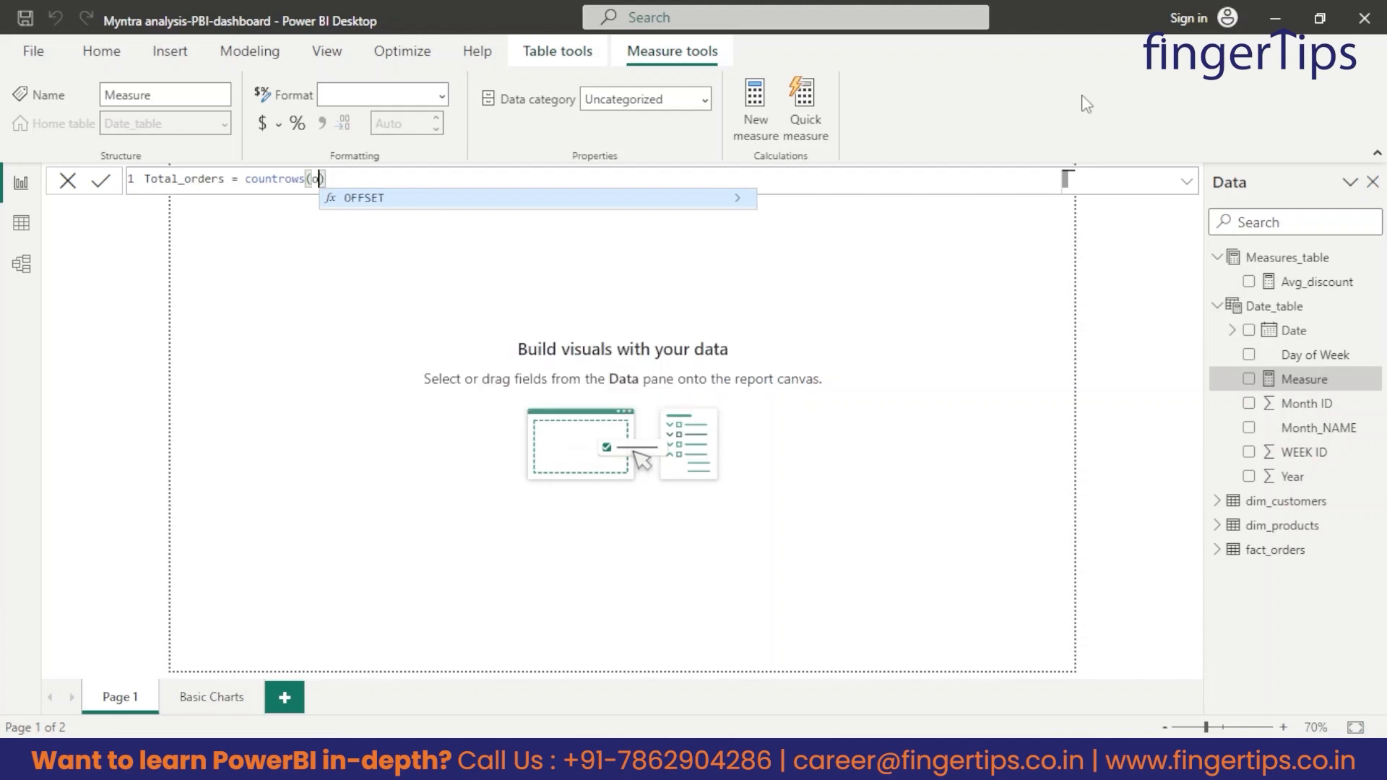
{"action": "key", "text": "BackSpace"}
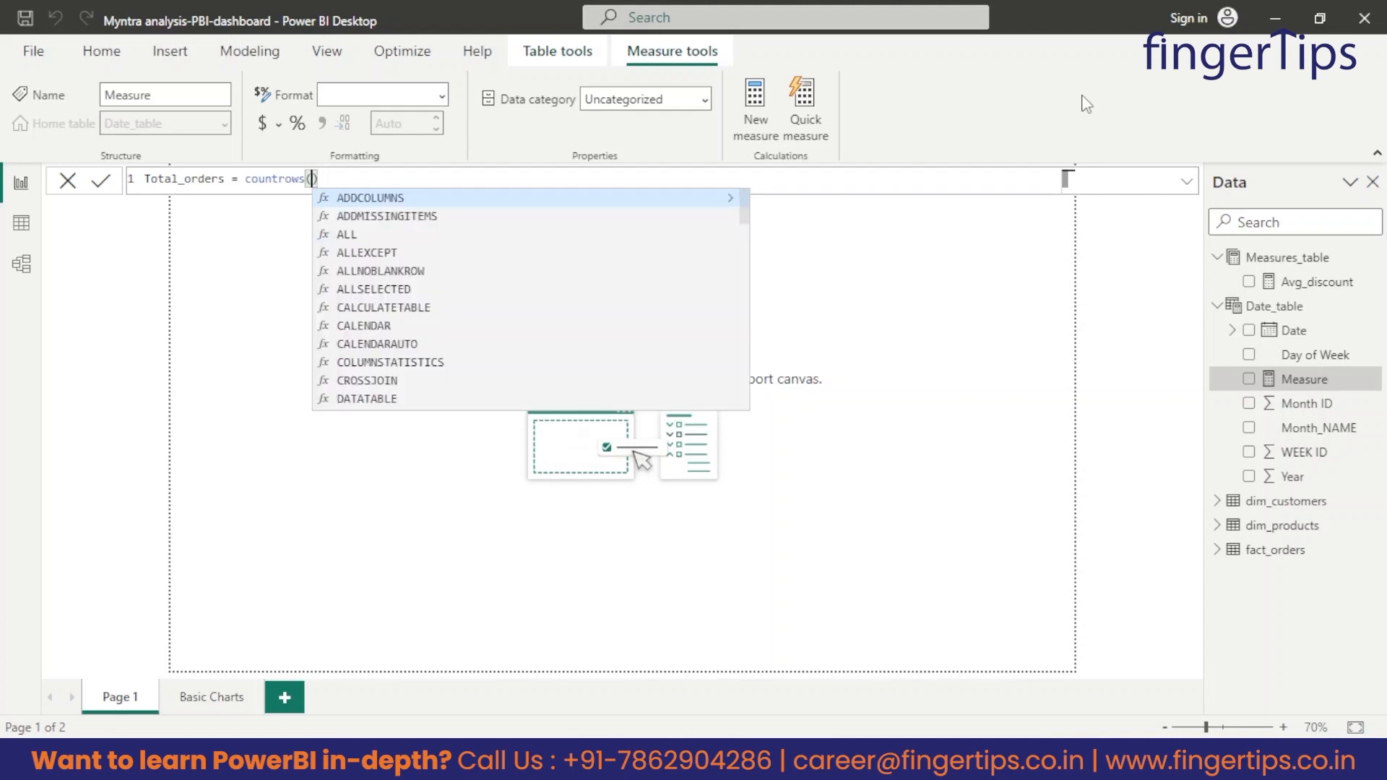
{"action": "type", "text": "fact"}
{"action": "key", "text": "Tab"}
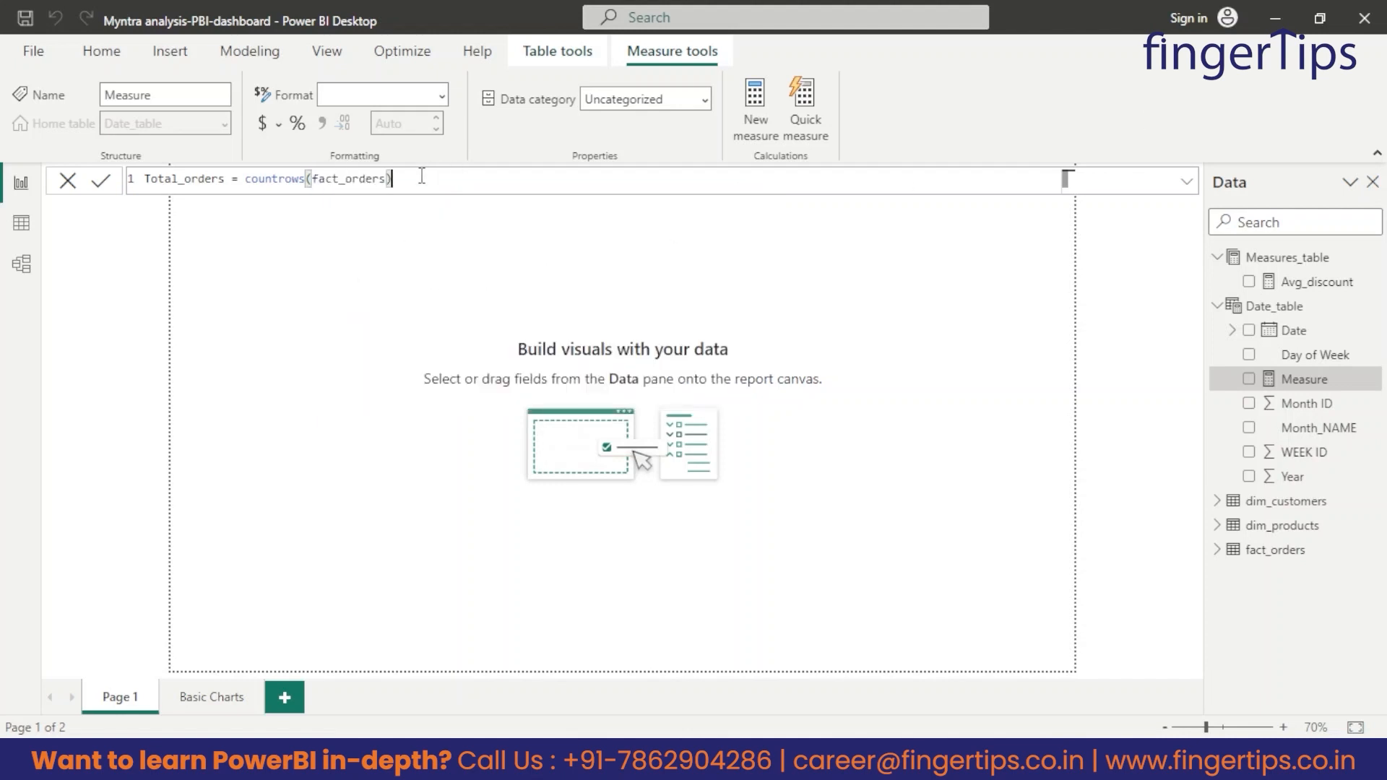
{"action": "left_click_drag", "start_coordinate": [422, 177], "coordinate": [314, 181]}
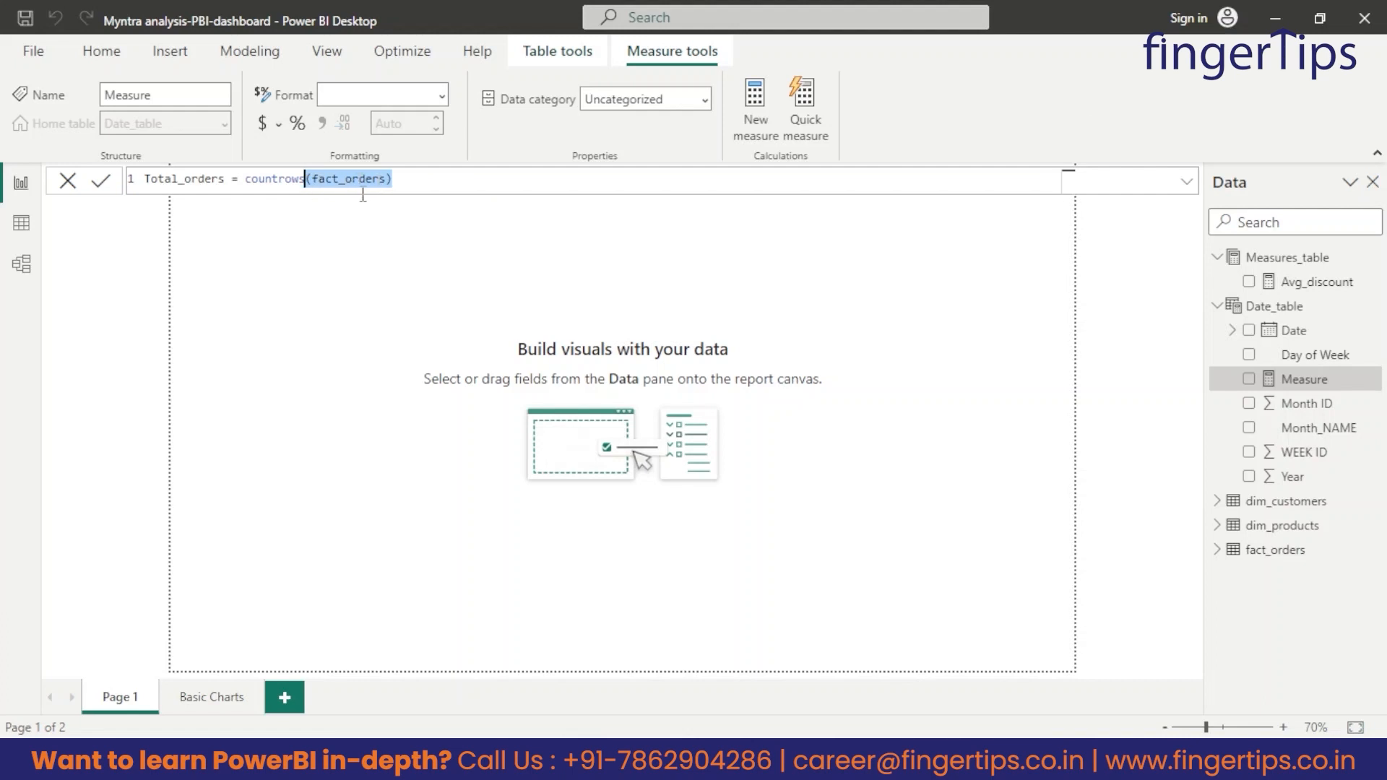
{"action": "left_click_drag", "start_coordinate": [450, 178], "coordinate": [252, 182]}
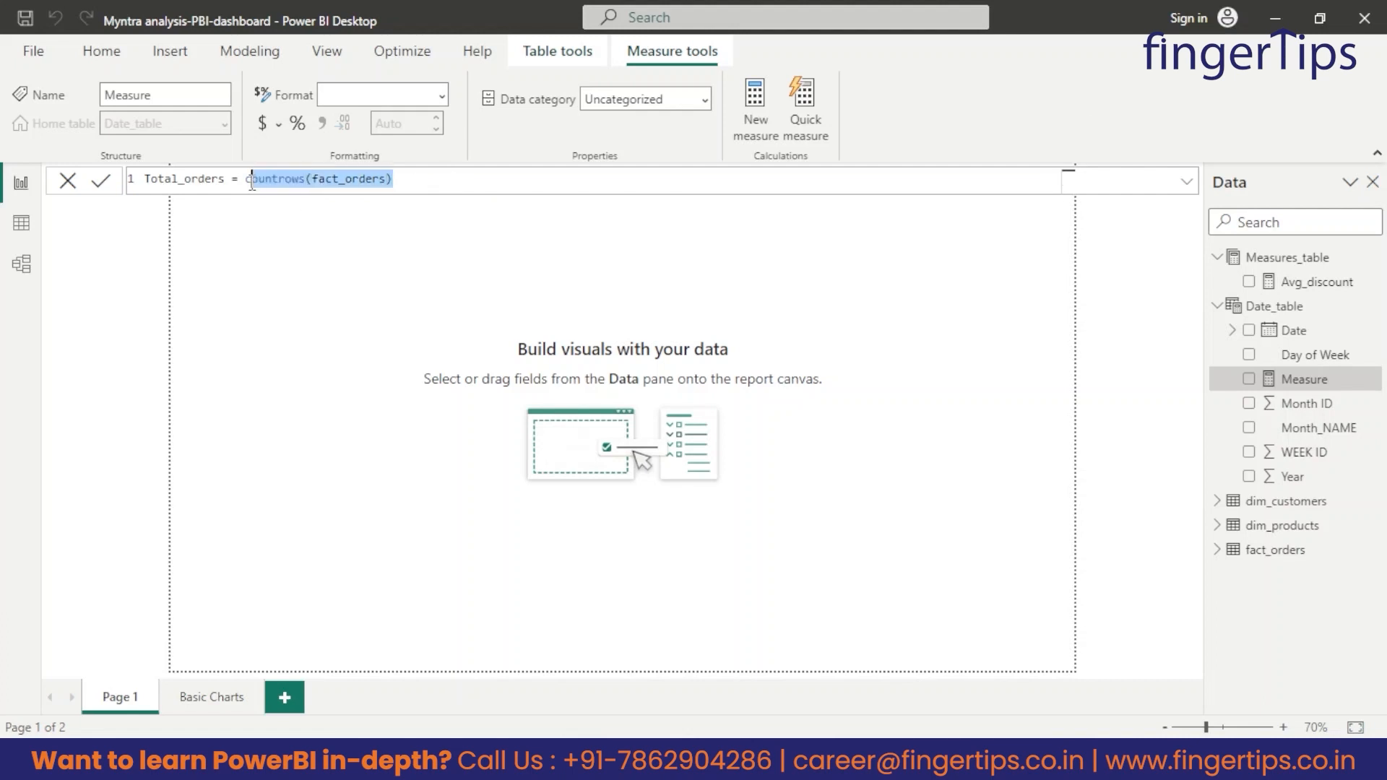
{"action": "left_click", "coordinate": [224, 180]}
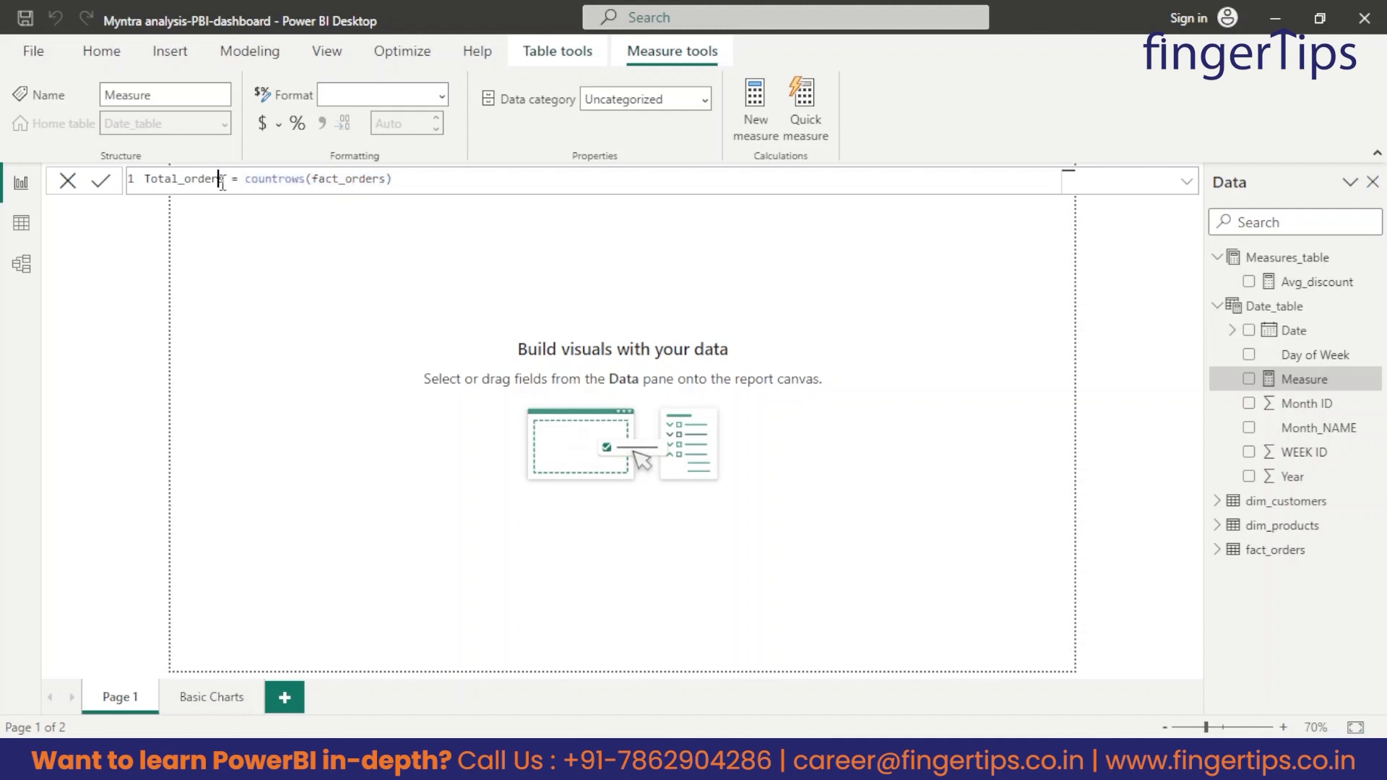
{"action": "left_click_drag", "start_coordinate": [228, 182], "coordinate": [144, 189]}
{"action": "left_click", "coordinate": [101, 185]}
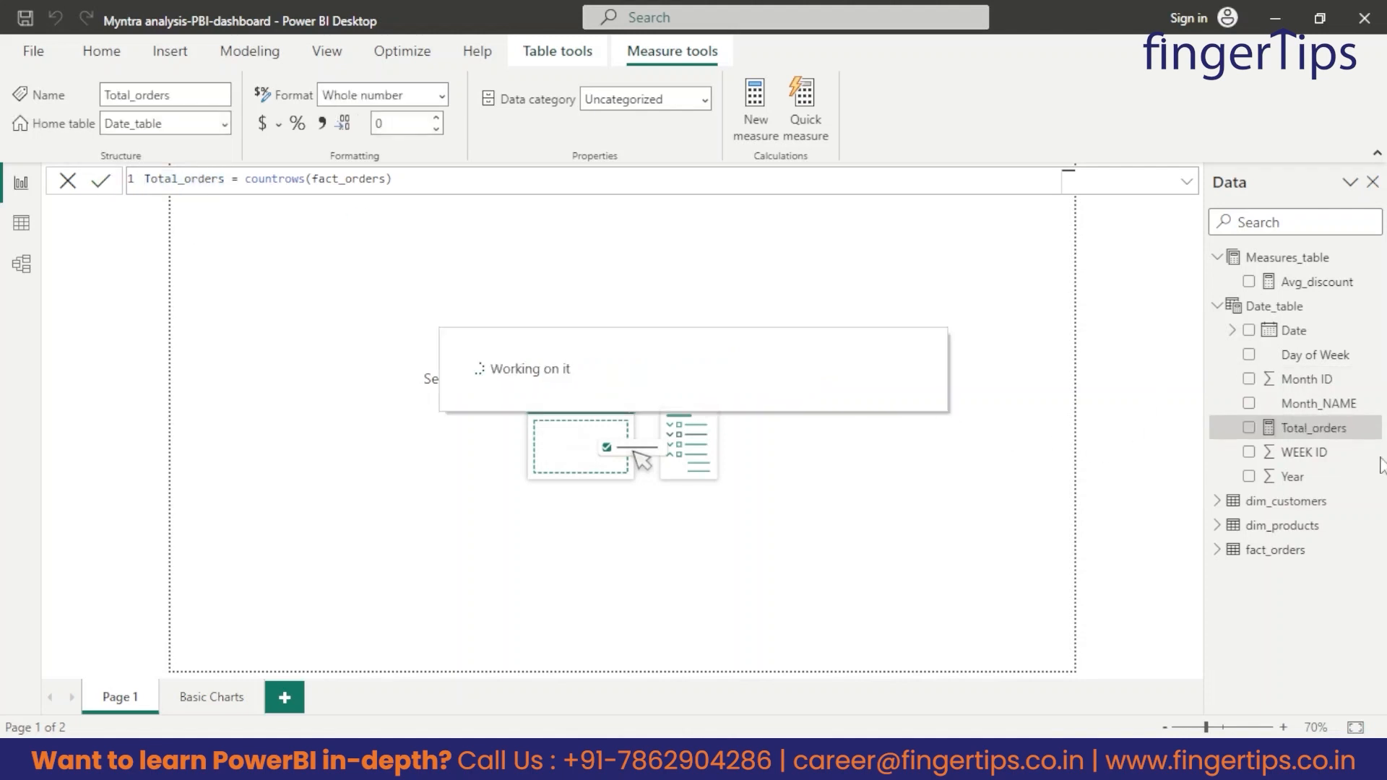
Change the home table of the Total_orders measure to Measures_table and collapse Date_table's field list.
{"action": "left_click", "coordinate": [1218, 306]}
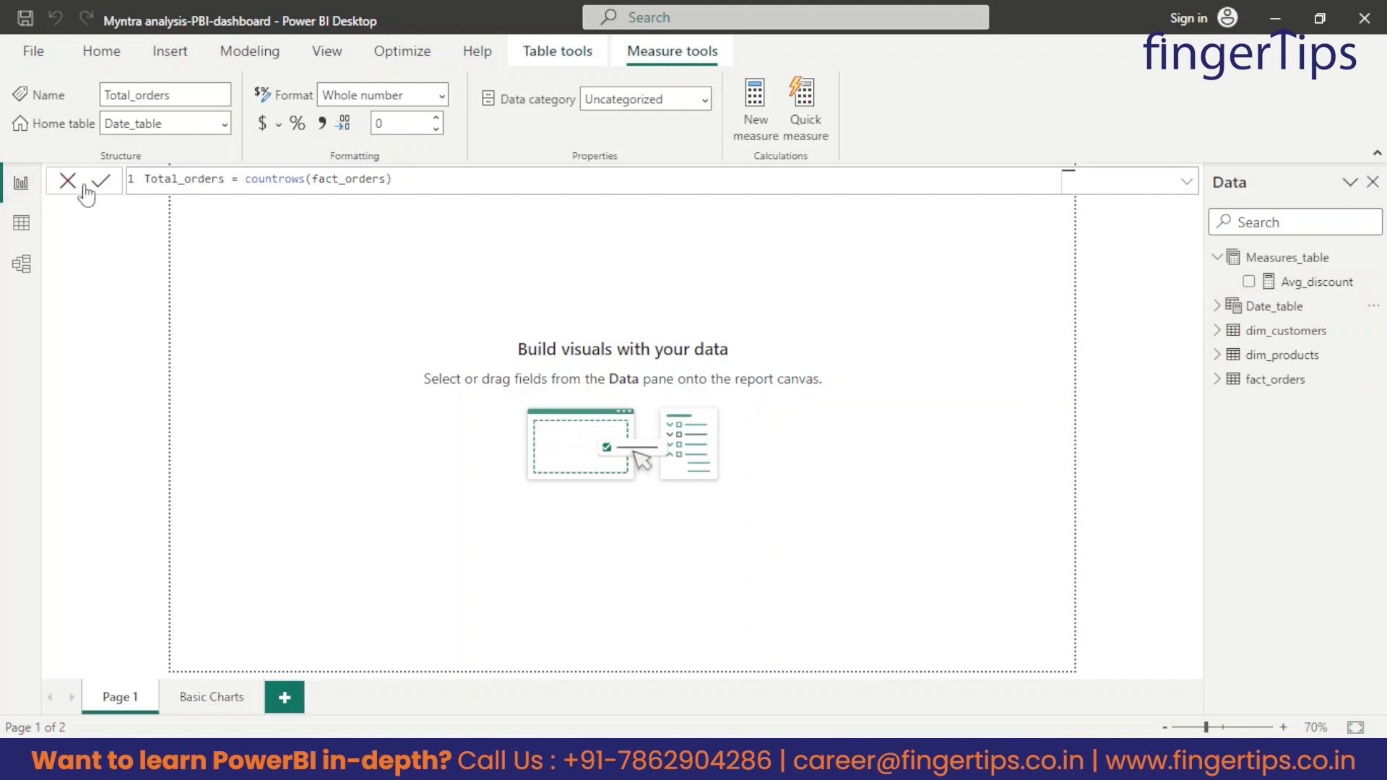
{"action": "left_click", "coordinate": [1217, 305]}
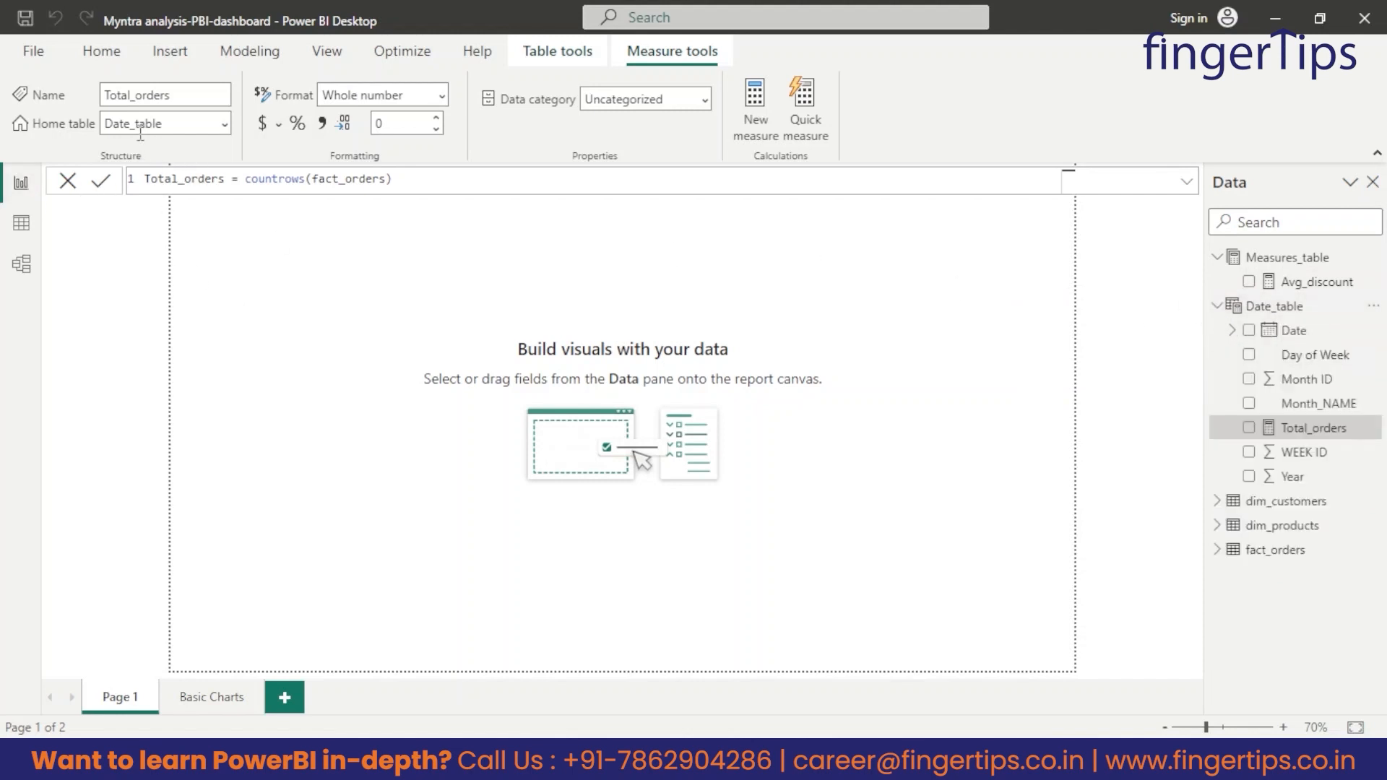
{"action": "left_click", "coordinate": [224, 127]}
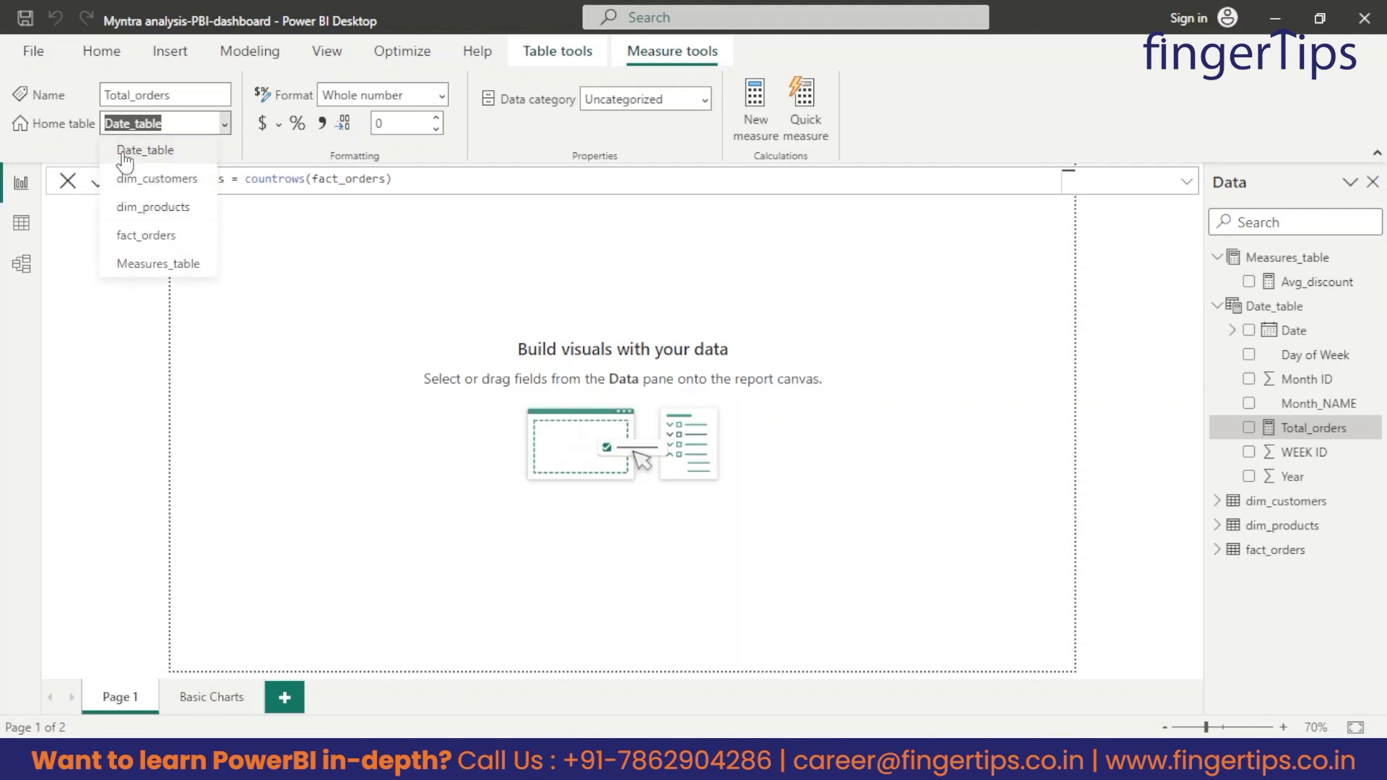
{"action": "left_click", "coordinate": [153, 270]}
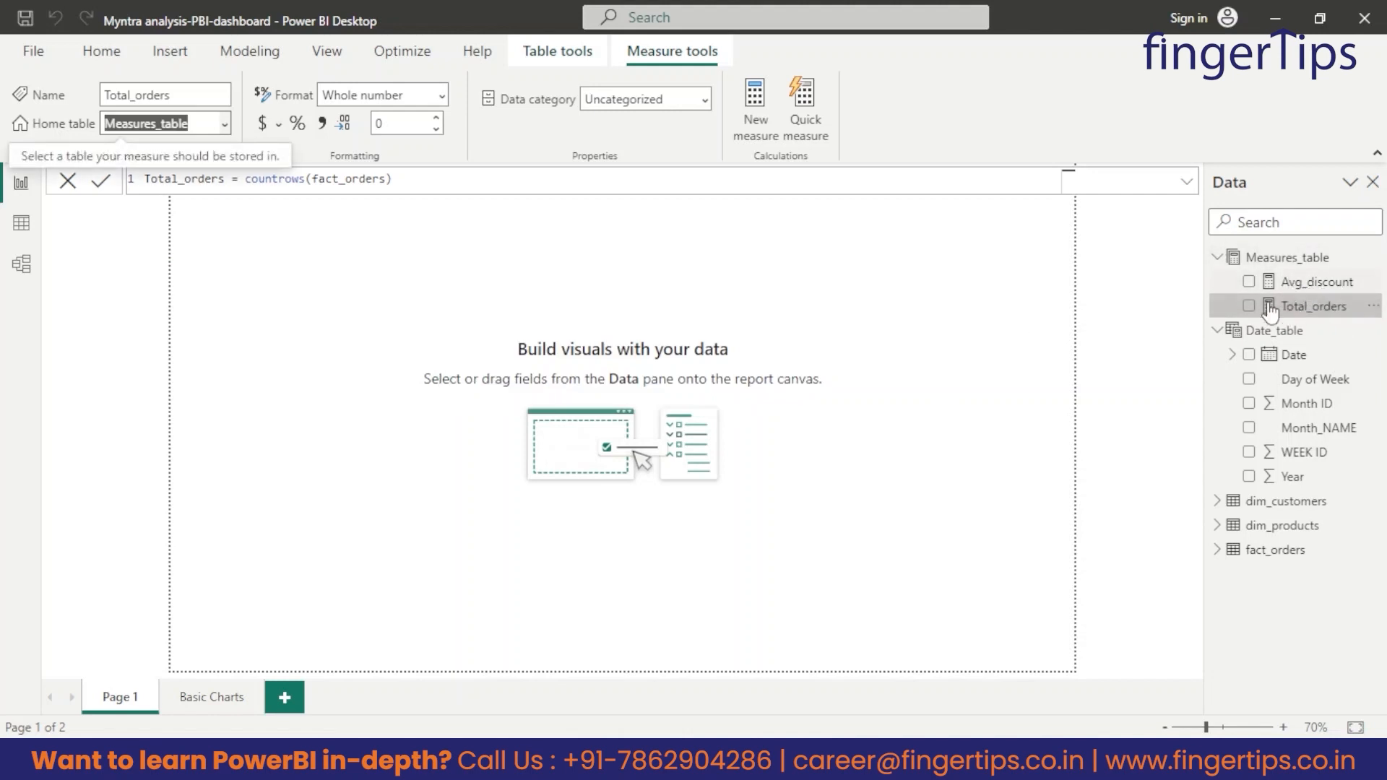
{"action": "left_click", "coordinate": [1218, 333]}
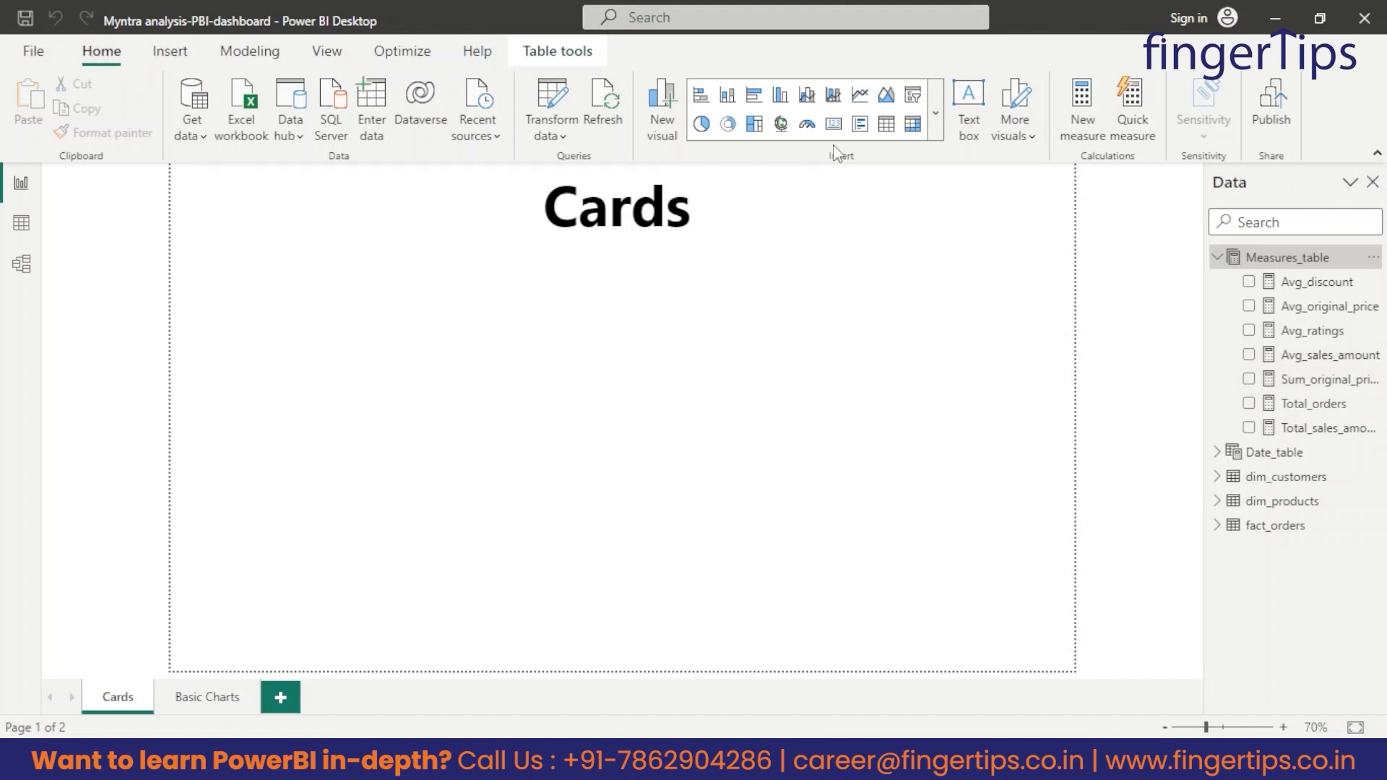
Insert a card visual below the Cards title, shrink it to a small box at the page's left edge and show Total_orders in it.
{"action": "left_click", "coordinate": [833, 125]}
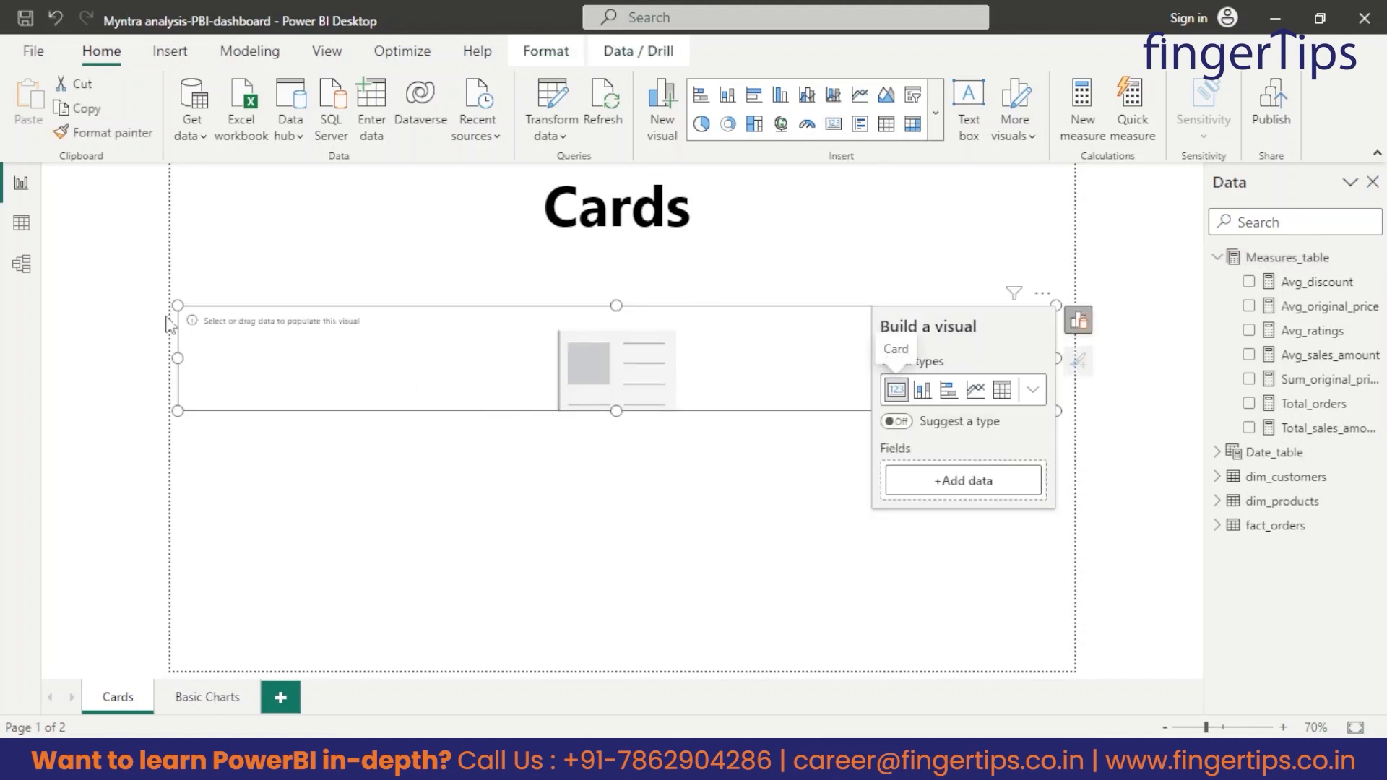
{"action": "left_click_drag", "start_coordinate": [1056, 306], "coordinate": [432, 250]}
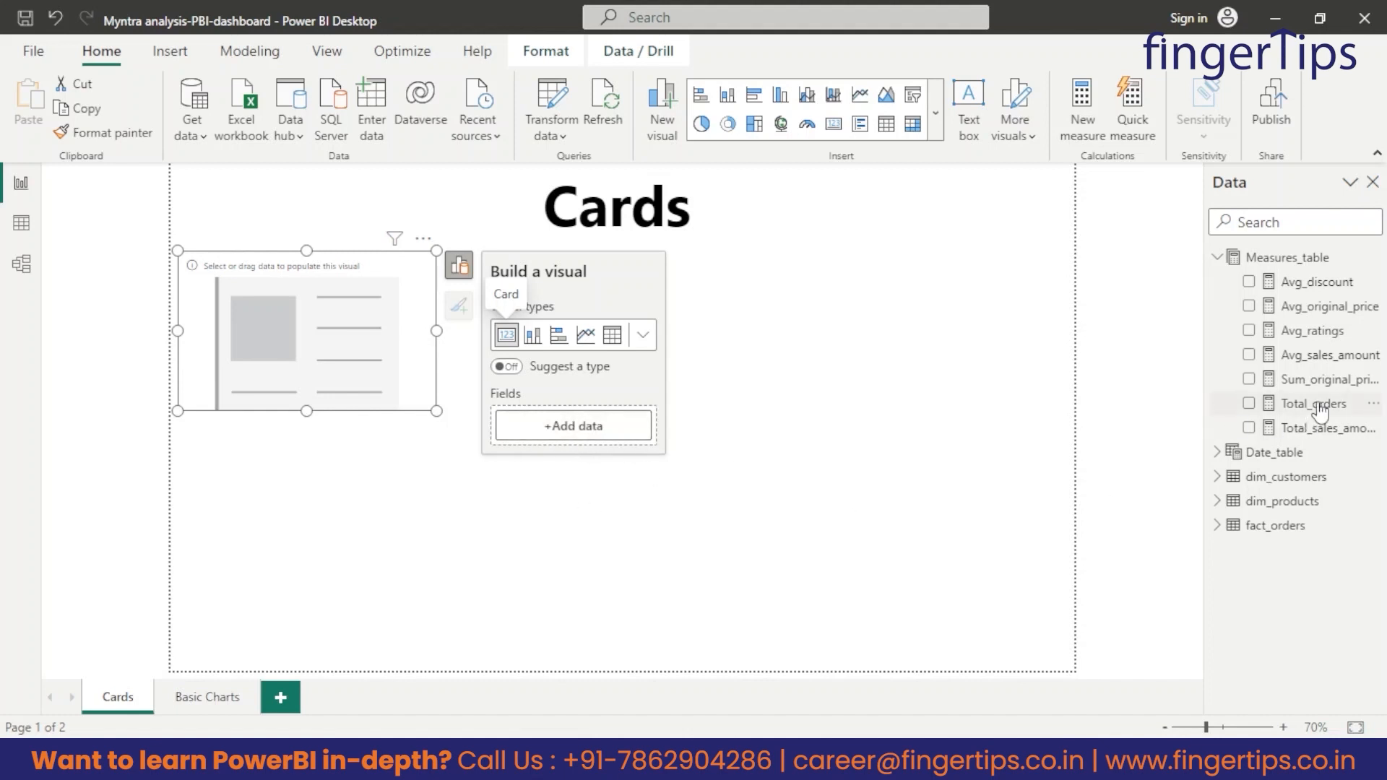
{"action": "left_click_drag", "start_coordinate": [1313, 406], "coordinate": [595, 429]}
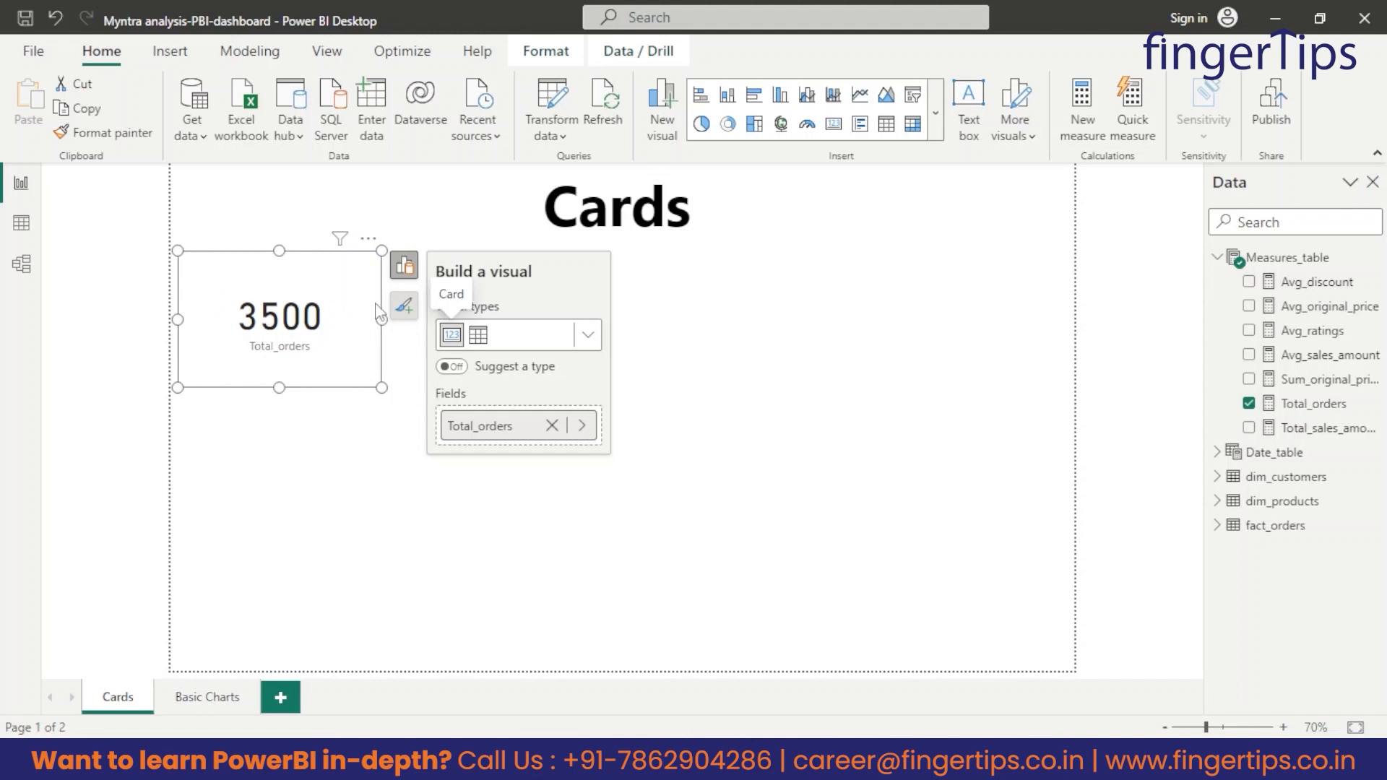
{"action": "left_click", "coordinate": [311, 535]}
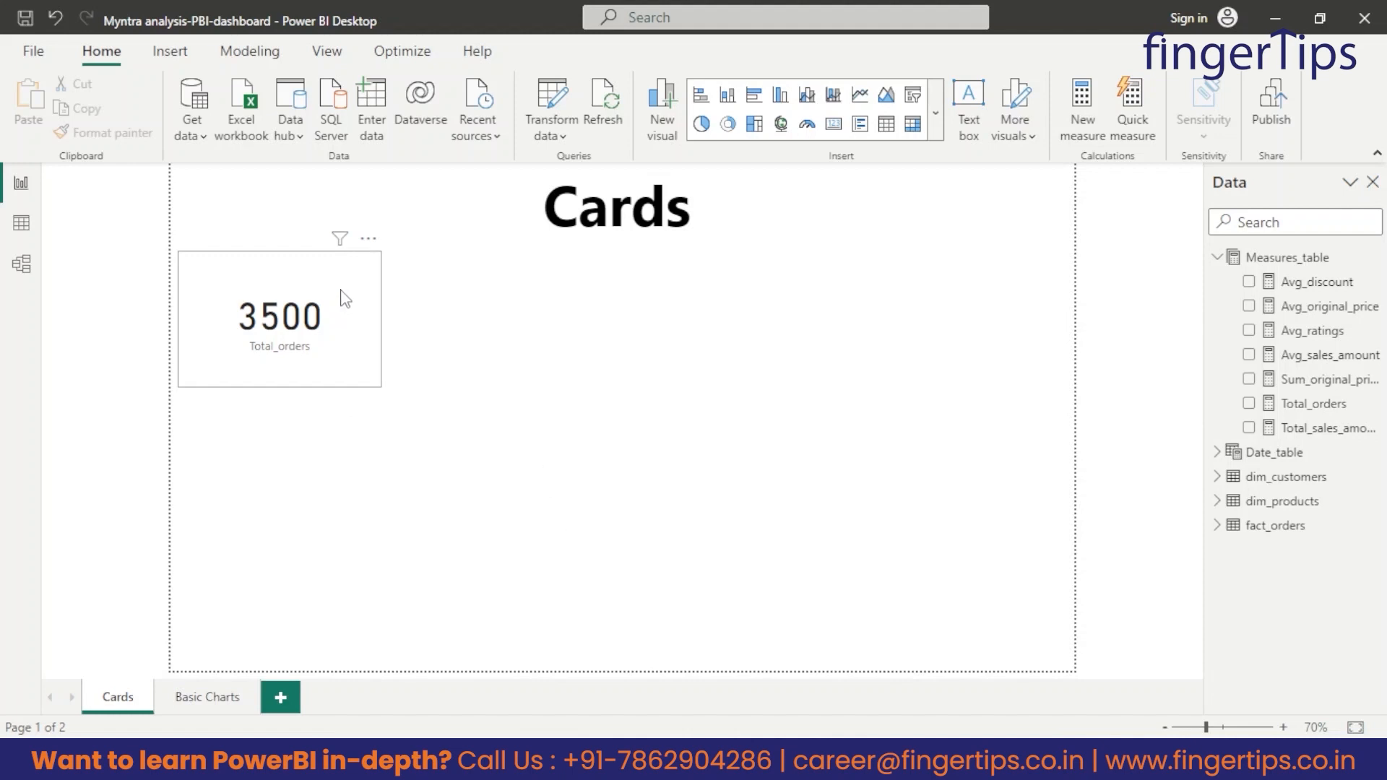
Duplicate the Total_orders card, place the copy directly beside it and make it show Total_sales_amount instead.
{"action": "key", "text": "ctrl+c"}
{"action": "key", "text": "ctrl+v"}
{"action": "left_click_drag", "start_coordinate": [345, 299], "coordinate": [533, 325]}
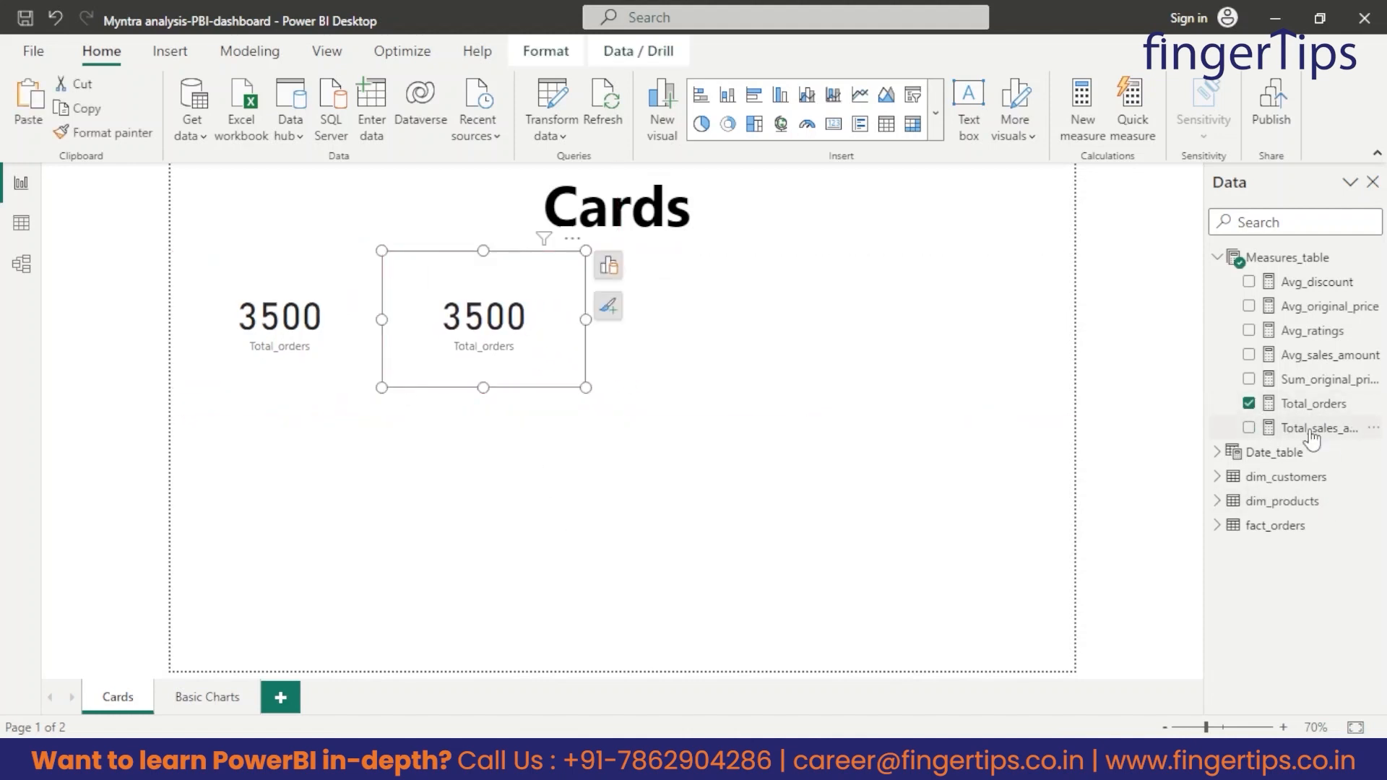
{"action": "left_click", "coordinate": [1309, 433]}
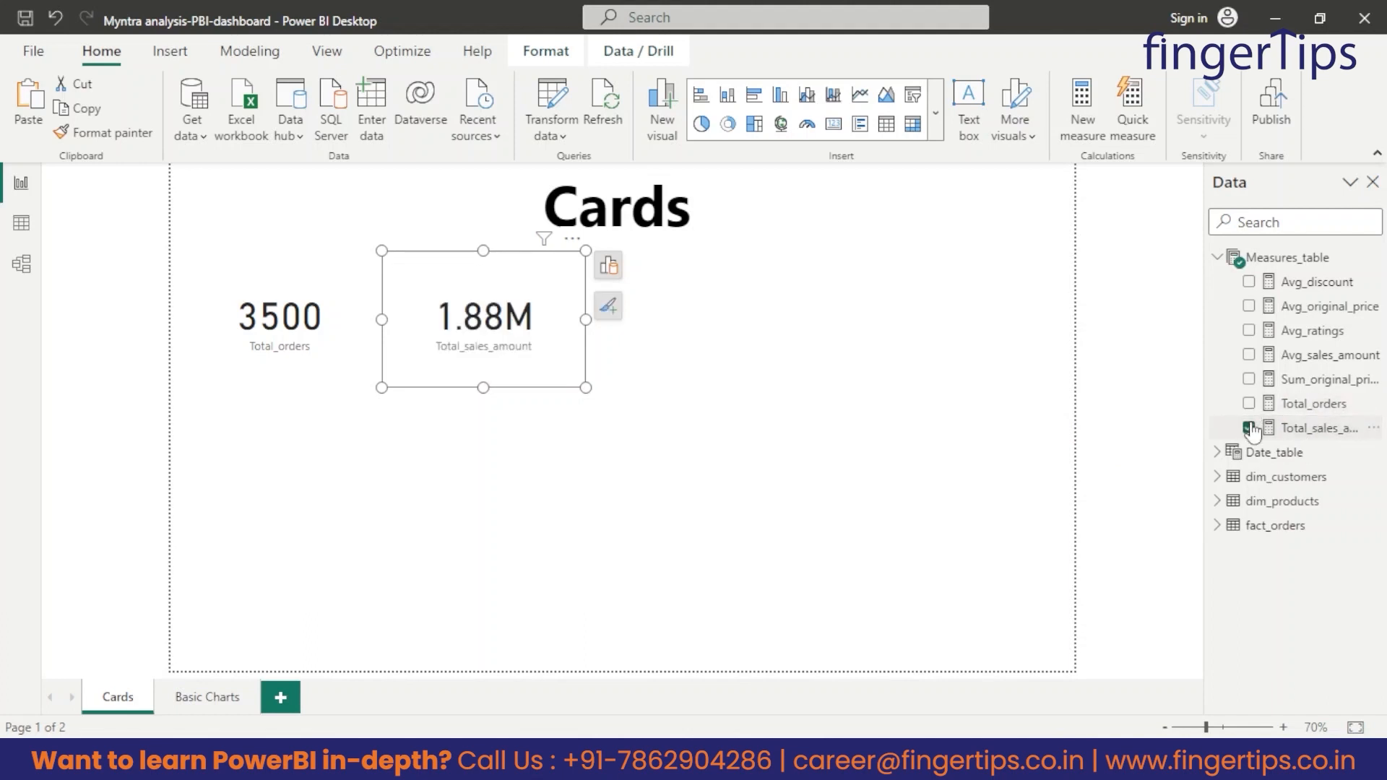
Duplicate the Total_sales_amount card, place the copy to its right and make it show Avg_discount instead.
{"action": "key", "text": "ctrl+c"}
{"action": "key", "text": "ctrl+v"}
{"action": "left_click_drag", "start_coordinate": [566, 371], "coordinate": [760, 365]}
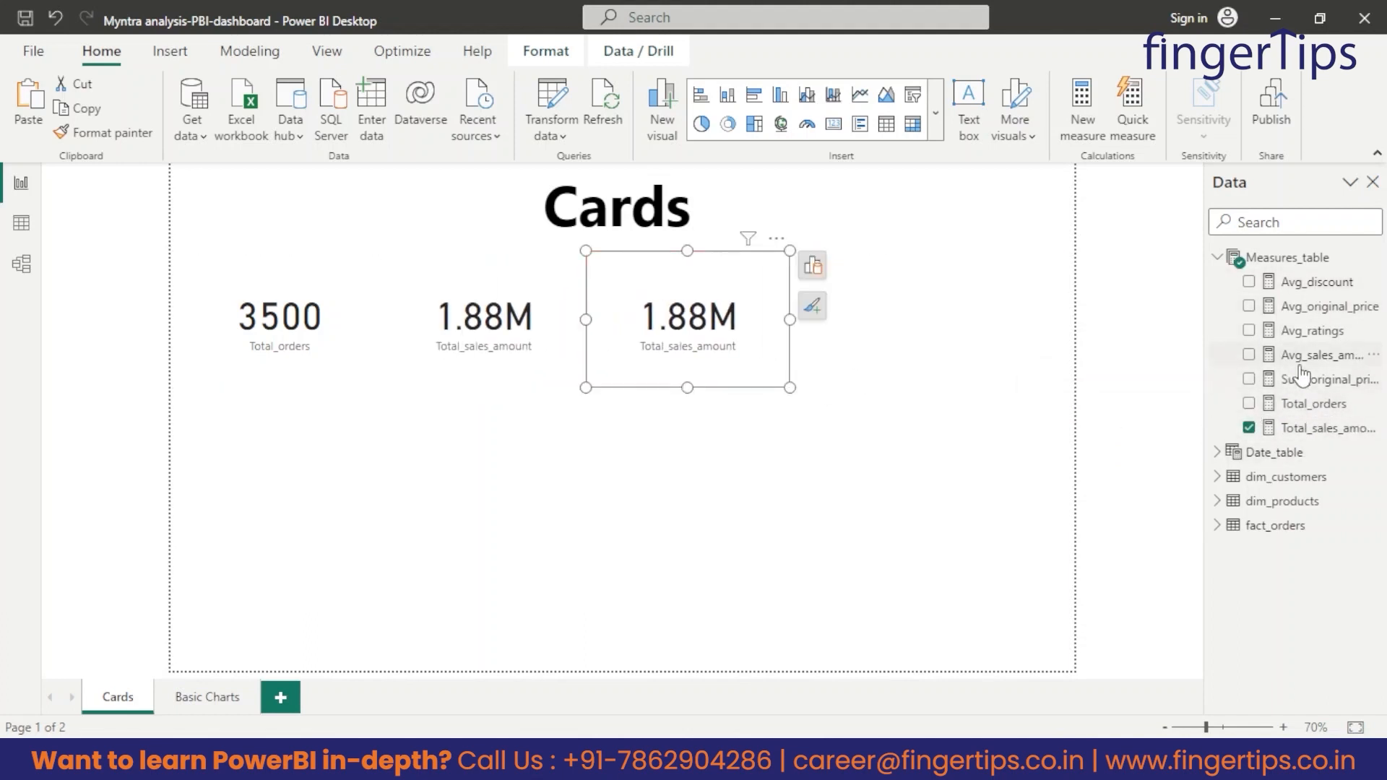
{"action": "left_click", "coordinate": [1271, 287]}
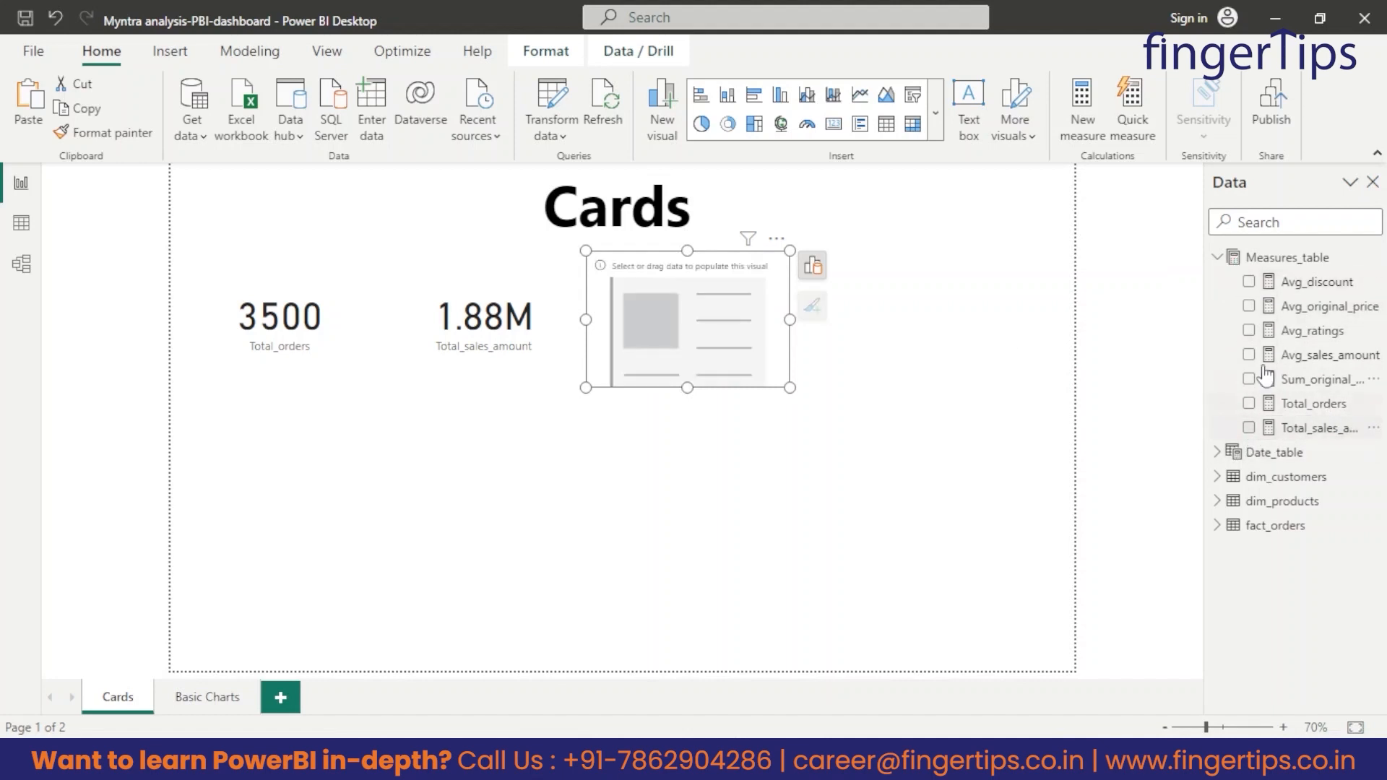
Paste a fourth card, place it to the right of the Avg_discount card and make it show Avg_ratings.
{"action": "key", "text": "ctrl+v"}
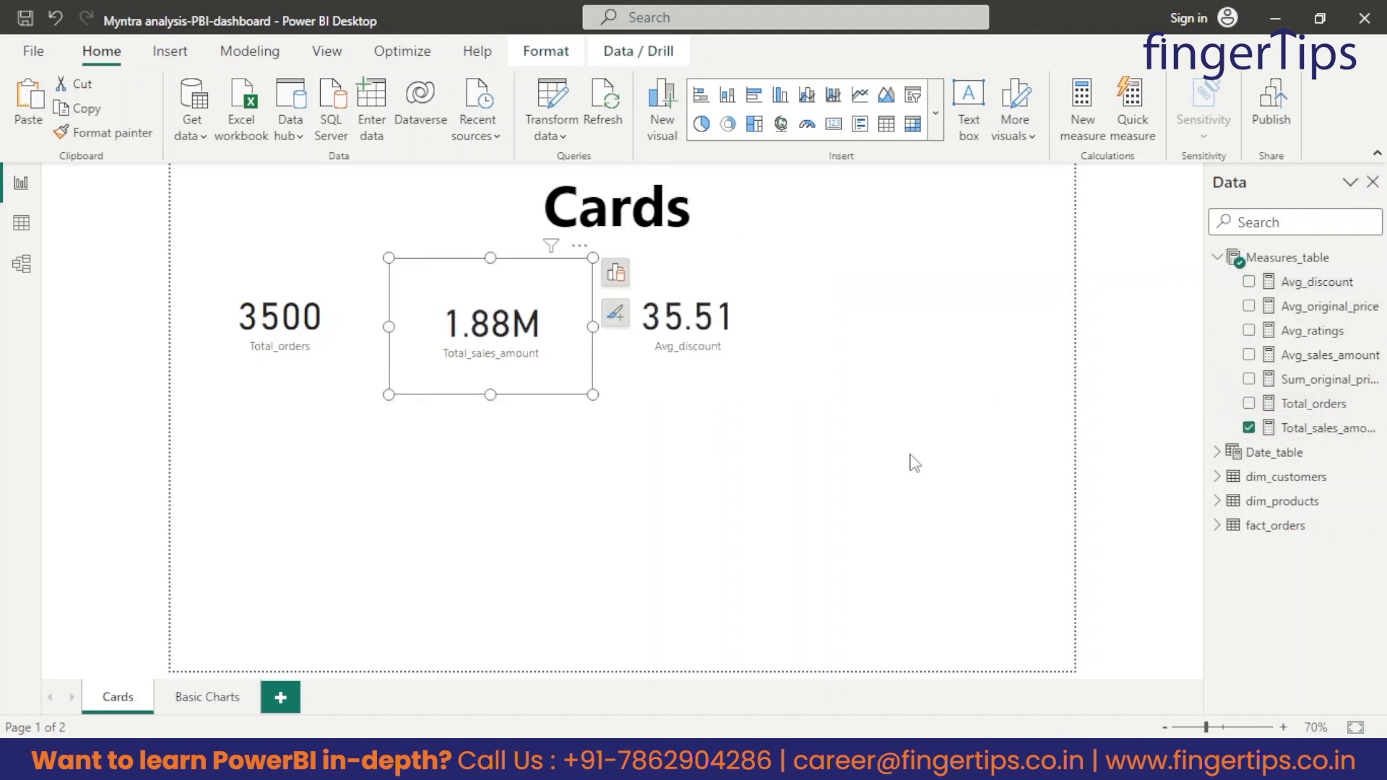
{"action": "left_click_drag", "start_coordinate": [556, 358], "coordinate": [964, 357]}
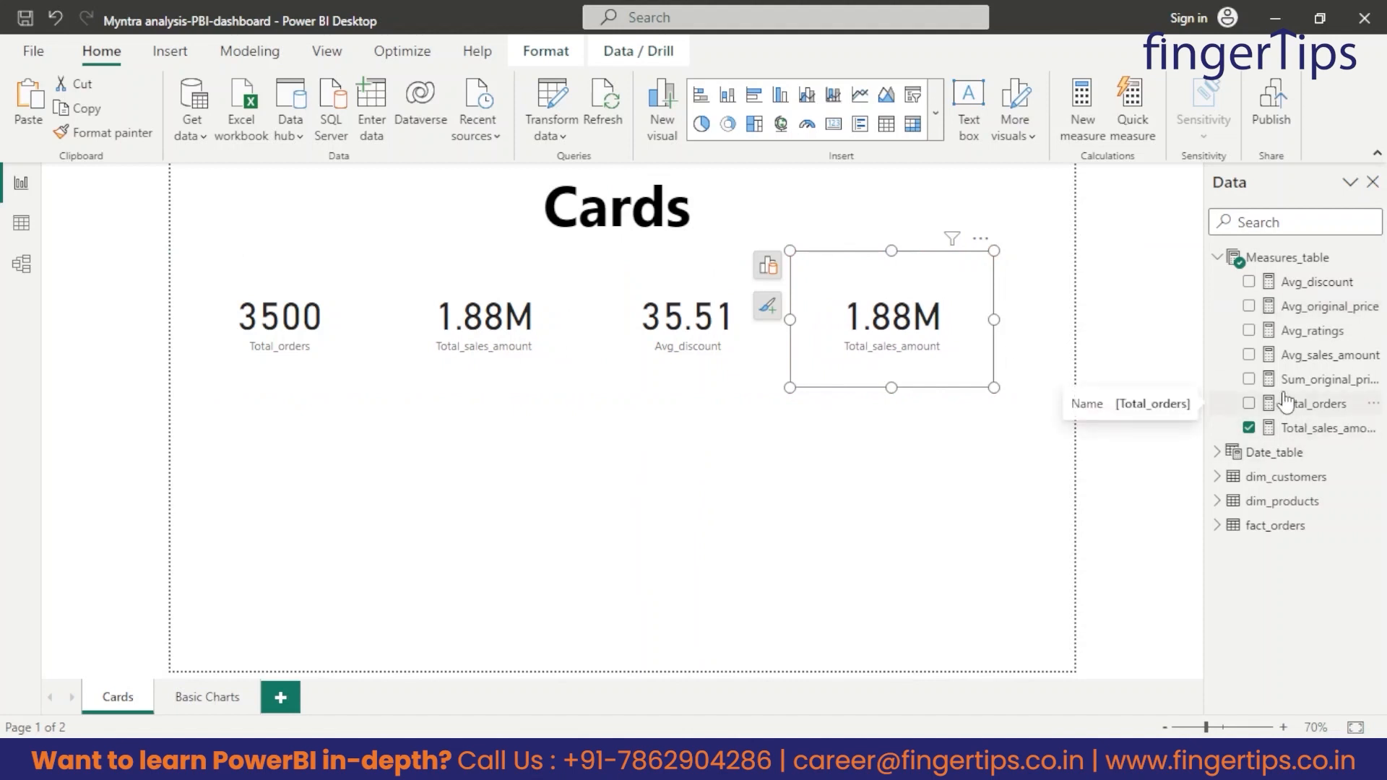
{"action": "left_click", "coordinate": [1271, 331]}
{"action": "left_click", "coordinate": [829, 460]}
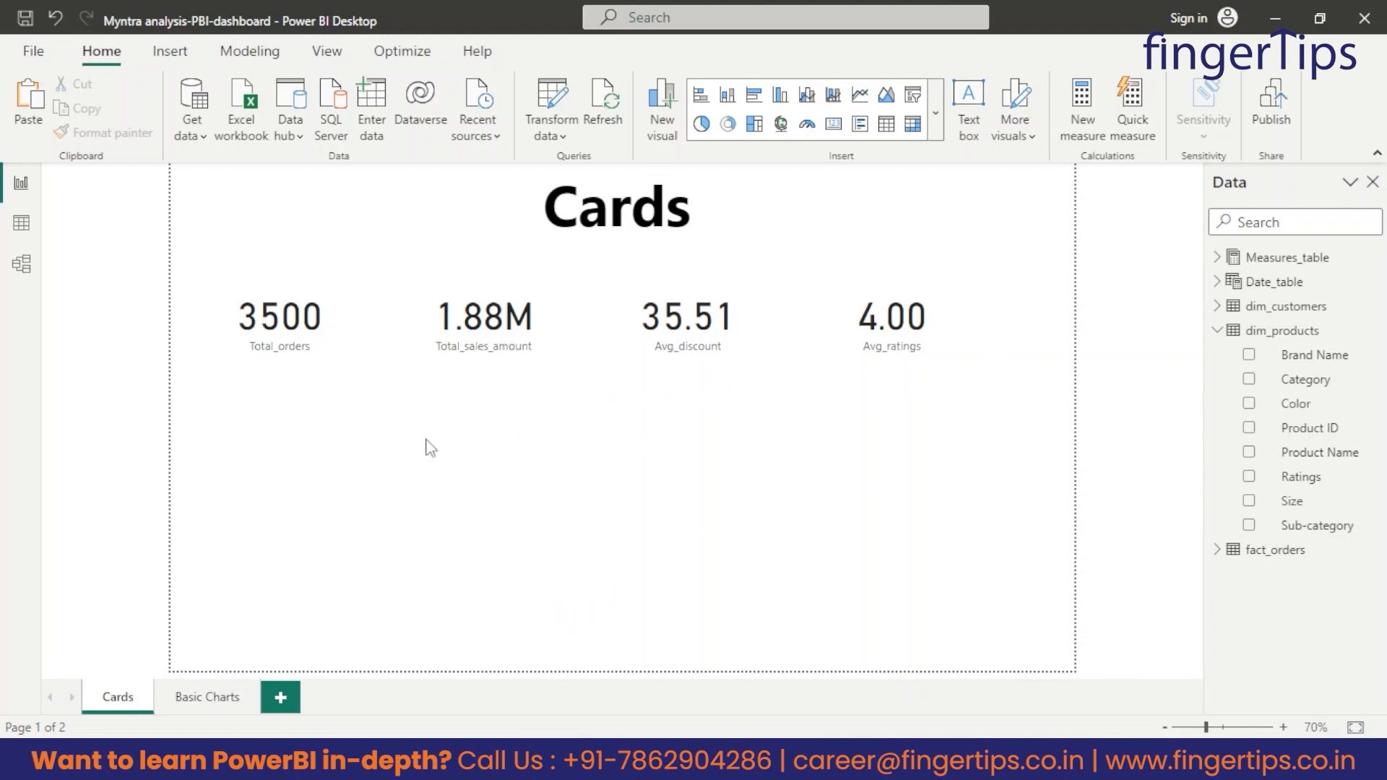
Insert a card visual below the Total_orders card and make it show the distinct count of Product Name.
{"action": "left_click", "coordinate": [353, 383]}
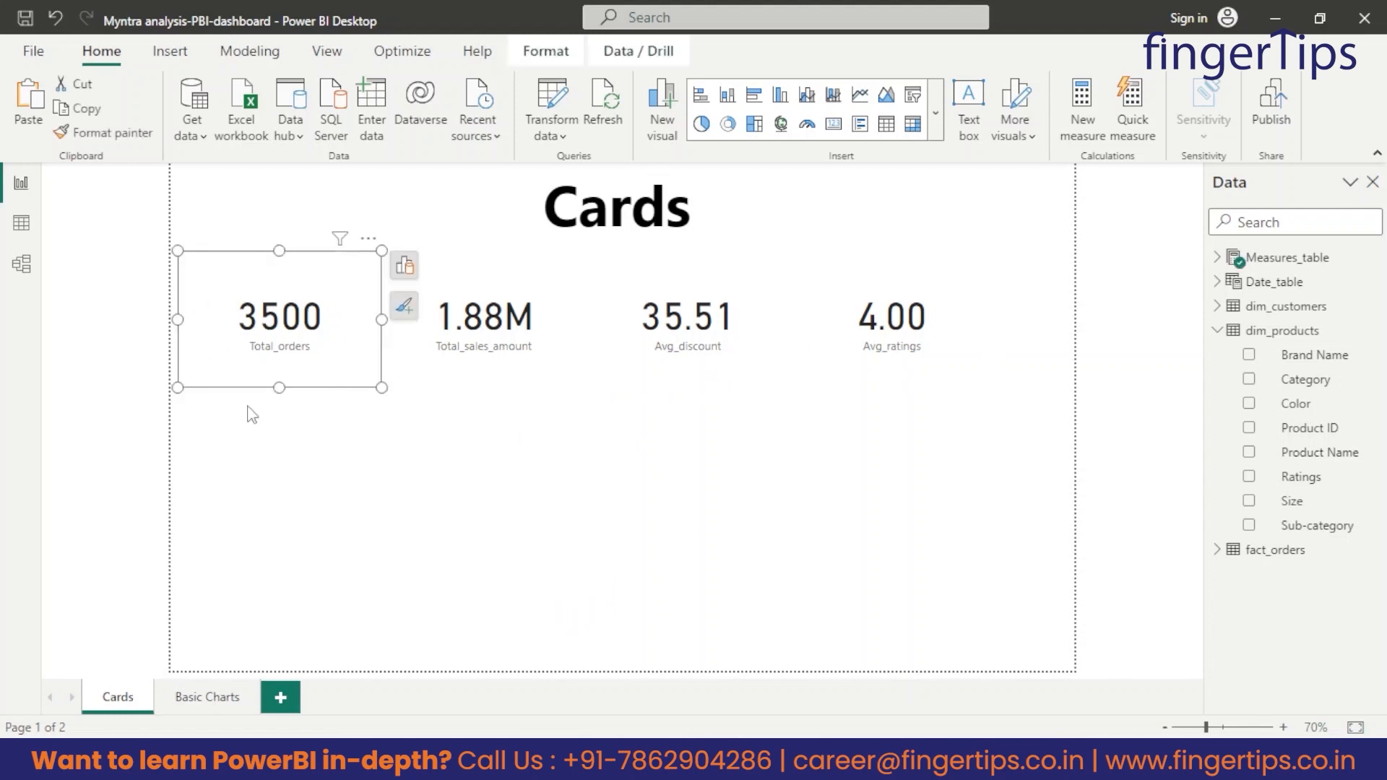
{"action": "left_click", "coordinate": [288, 507]}
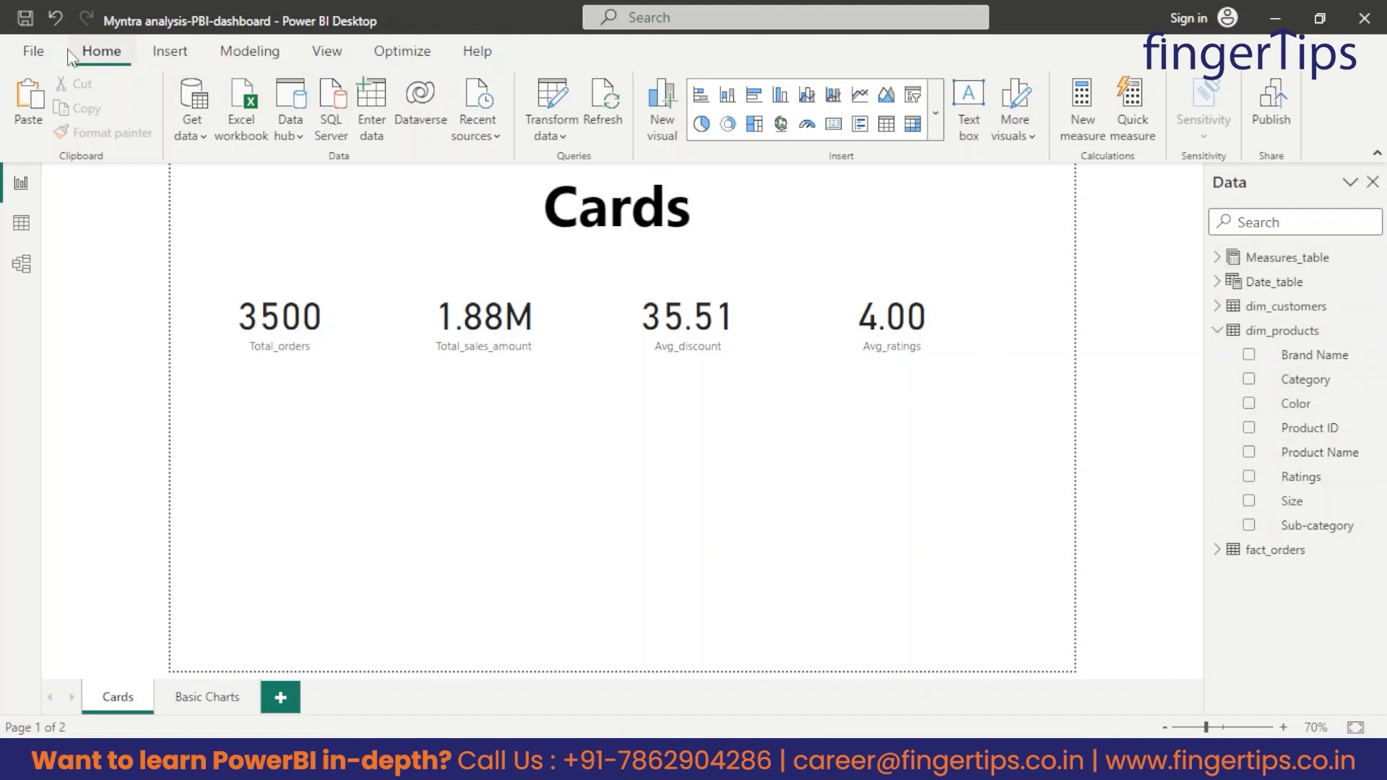
{"action": "left_click", "coordinate": [834, 124]}
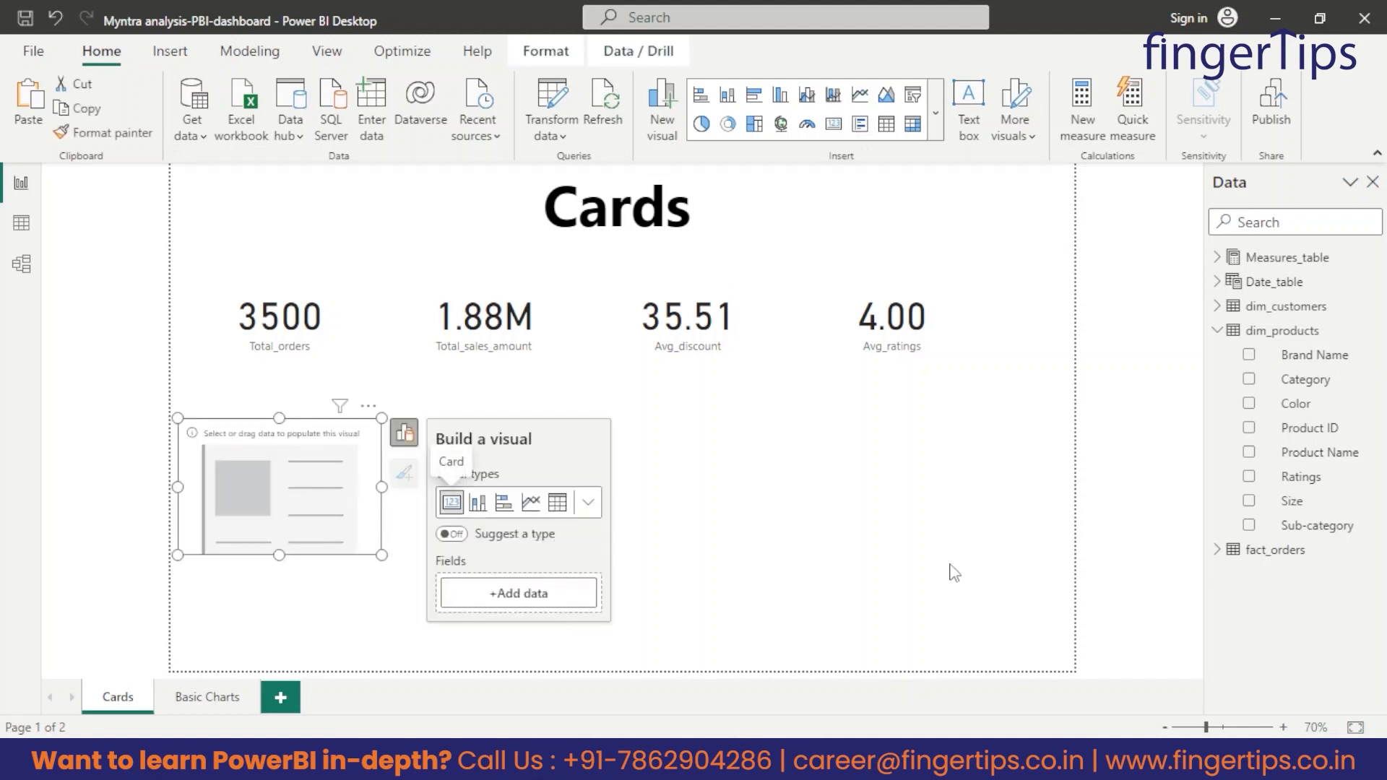
{"action": "left_click_drag", "start_coordinate": [1293, 452], "coordinate": [536, 592]}
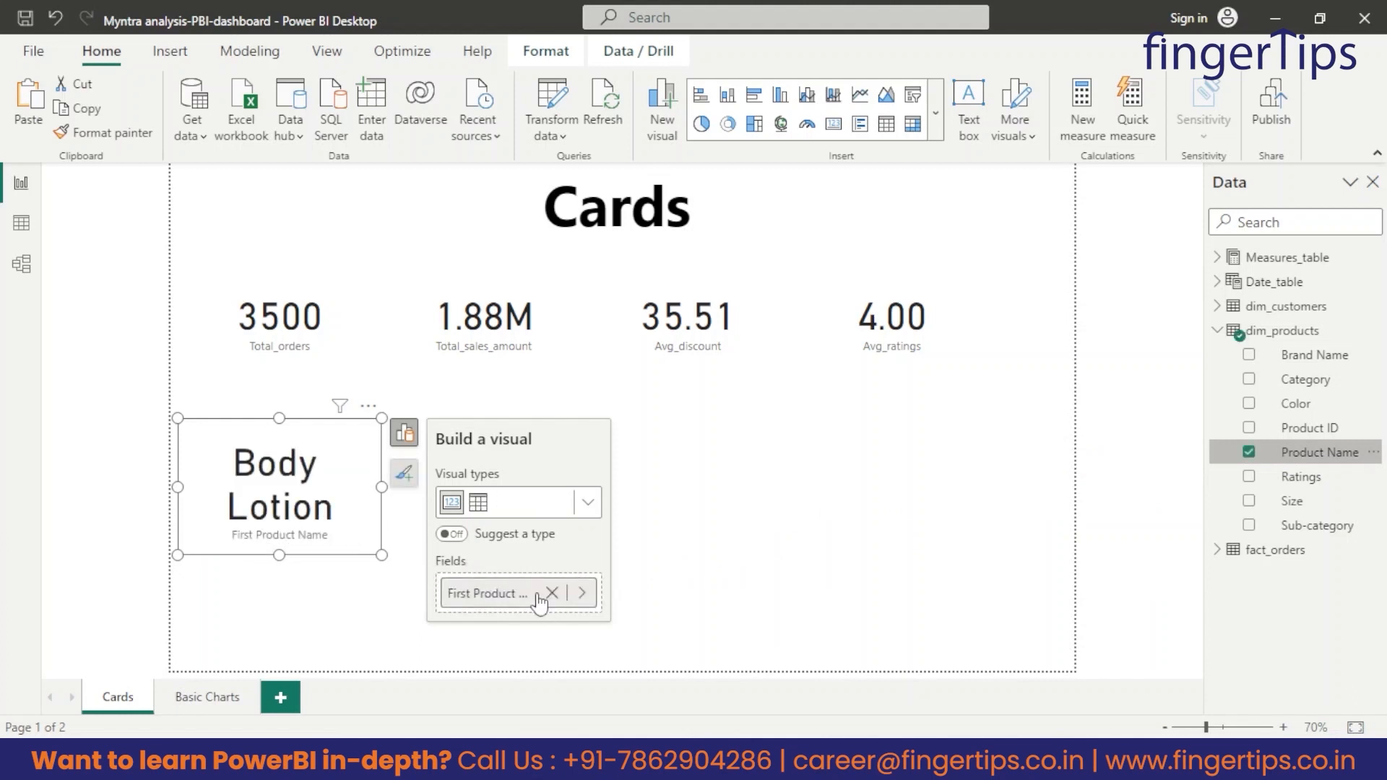
{"action": "right_click", "coordinate": [538, 596]}
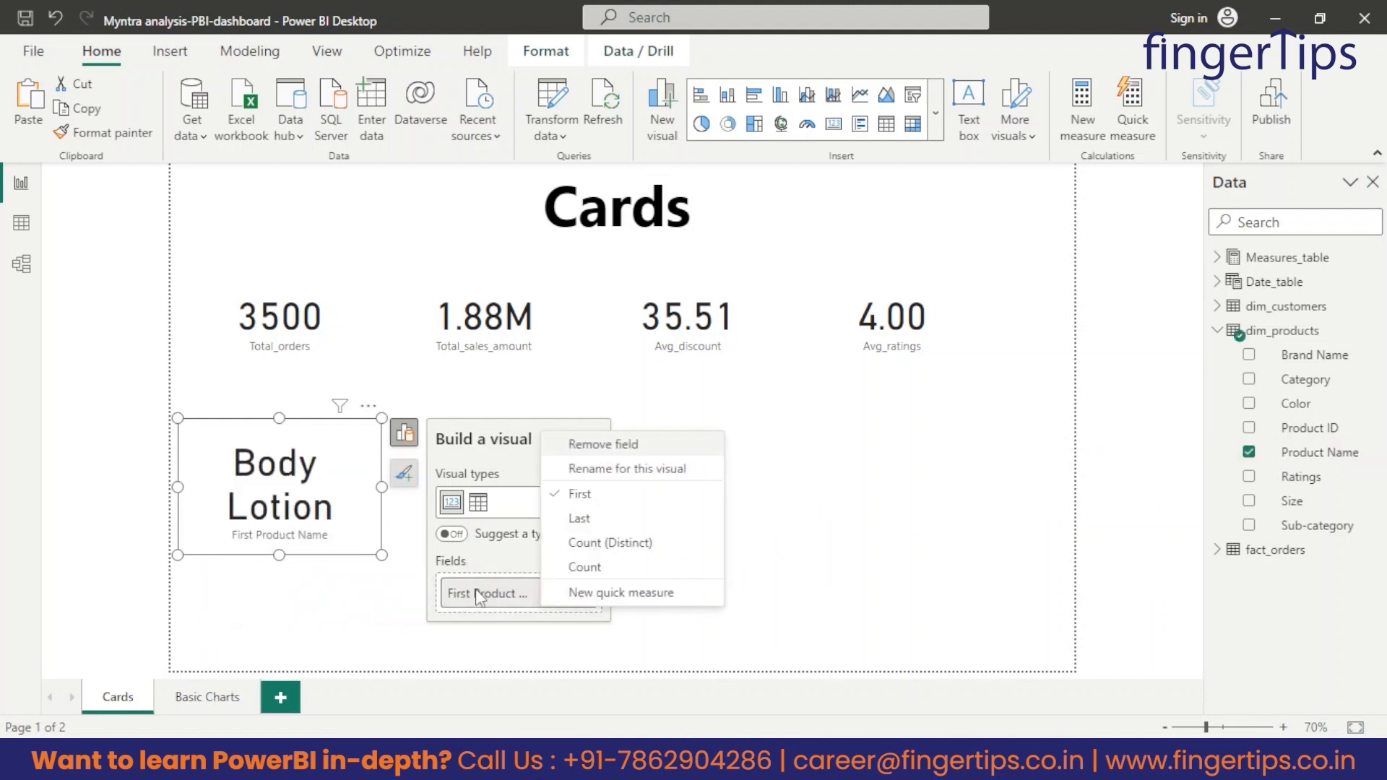
{"action": "left_click", "coordinate": [600, 546]}
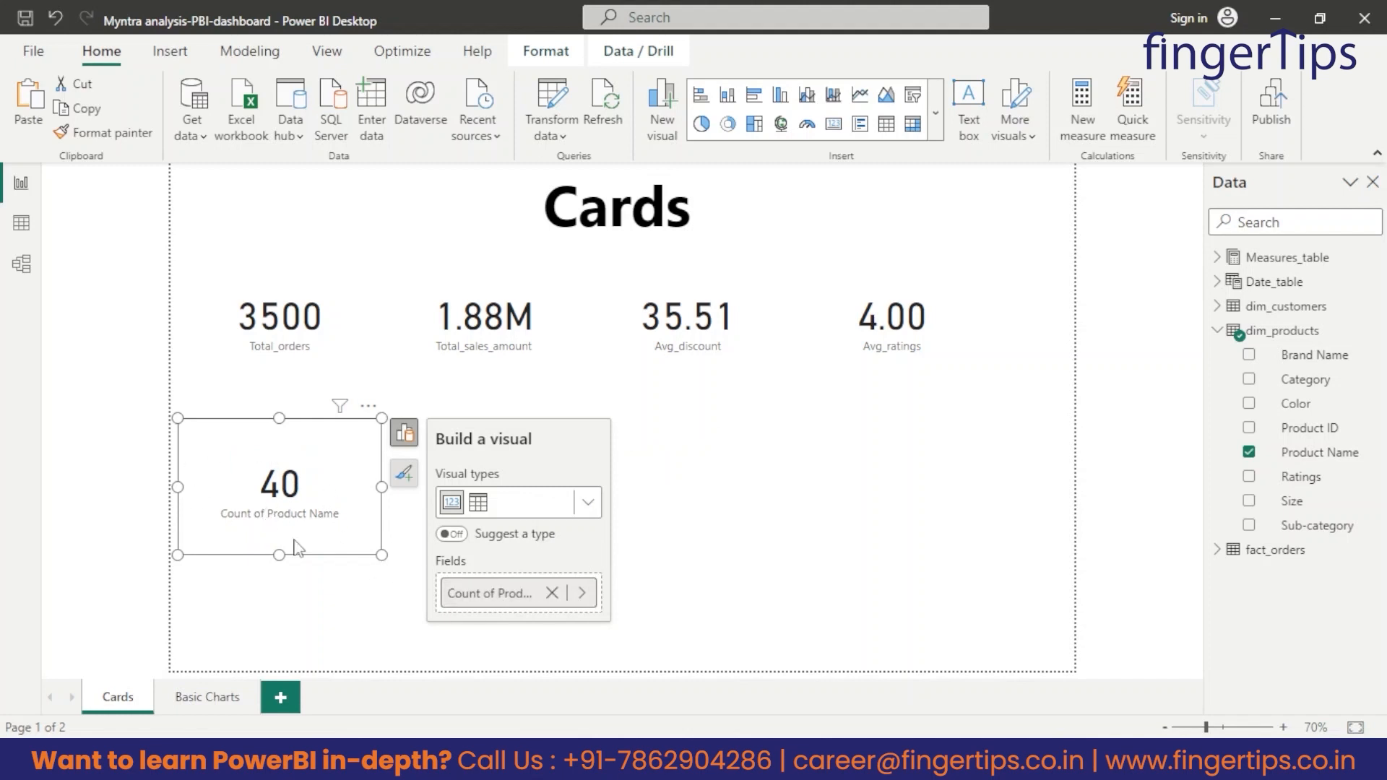
Try the First, Last and Count summaries of Product Name on the new card and return it to Count (Distinct).
{"action": "left_click", "coordinate": [582, 592]}
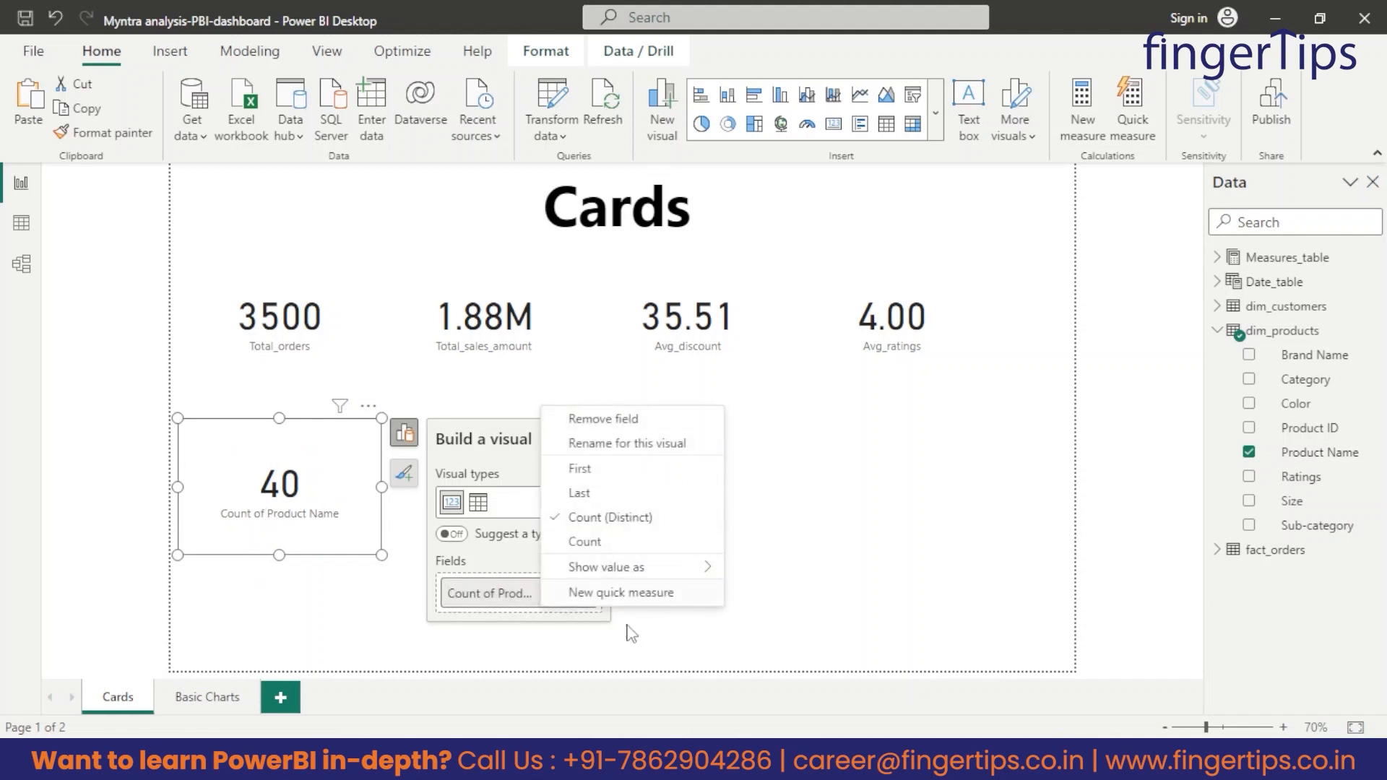
{"action": "left_click", "coordinate": [579, 469]}
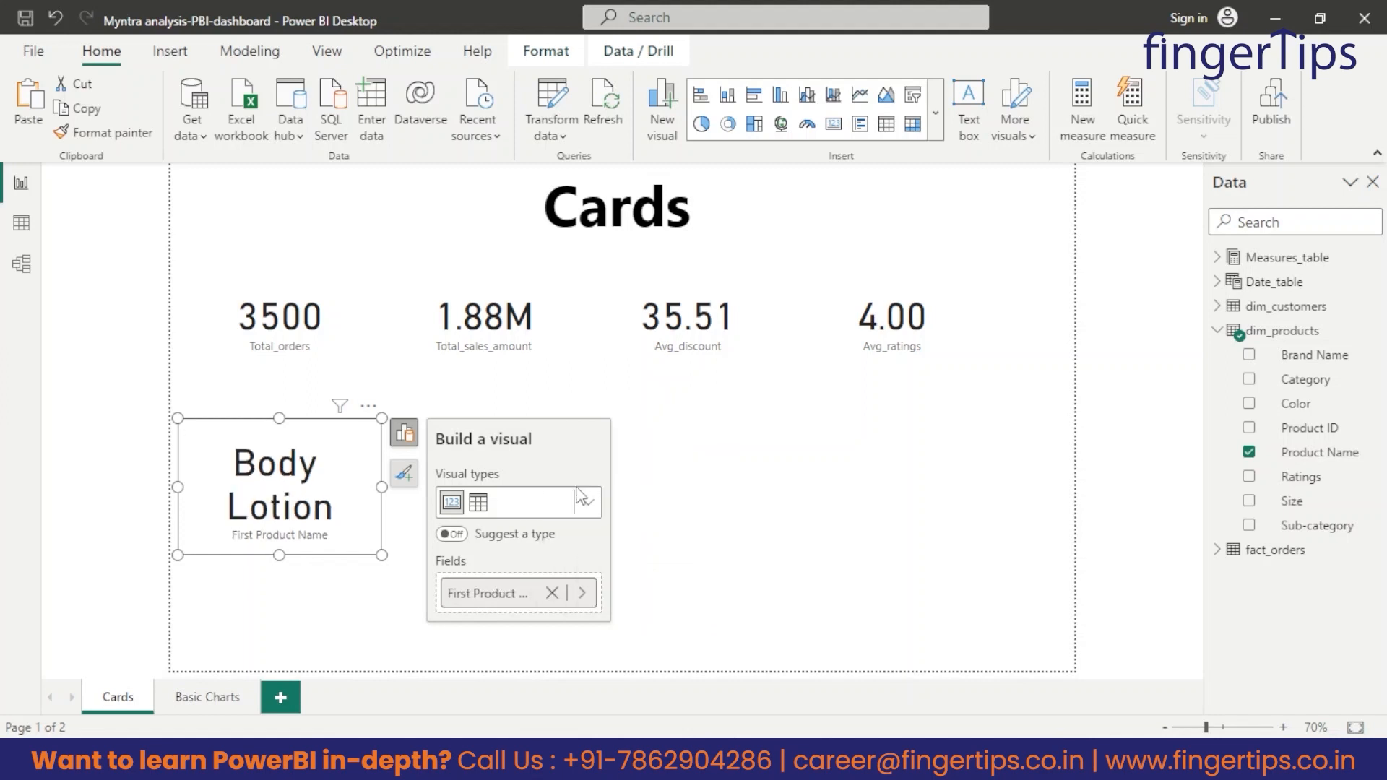
{"action": "right_click", "coordinate": [475, 599]}
{"action": "left_click", "coordinate": [589, 520]}
{"action": "right_click", "coordinate": [475, 598]}
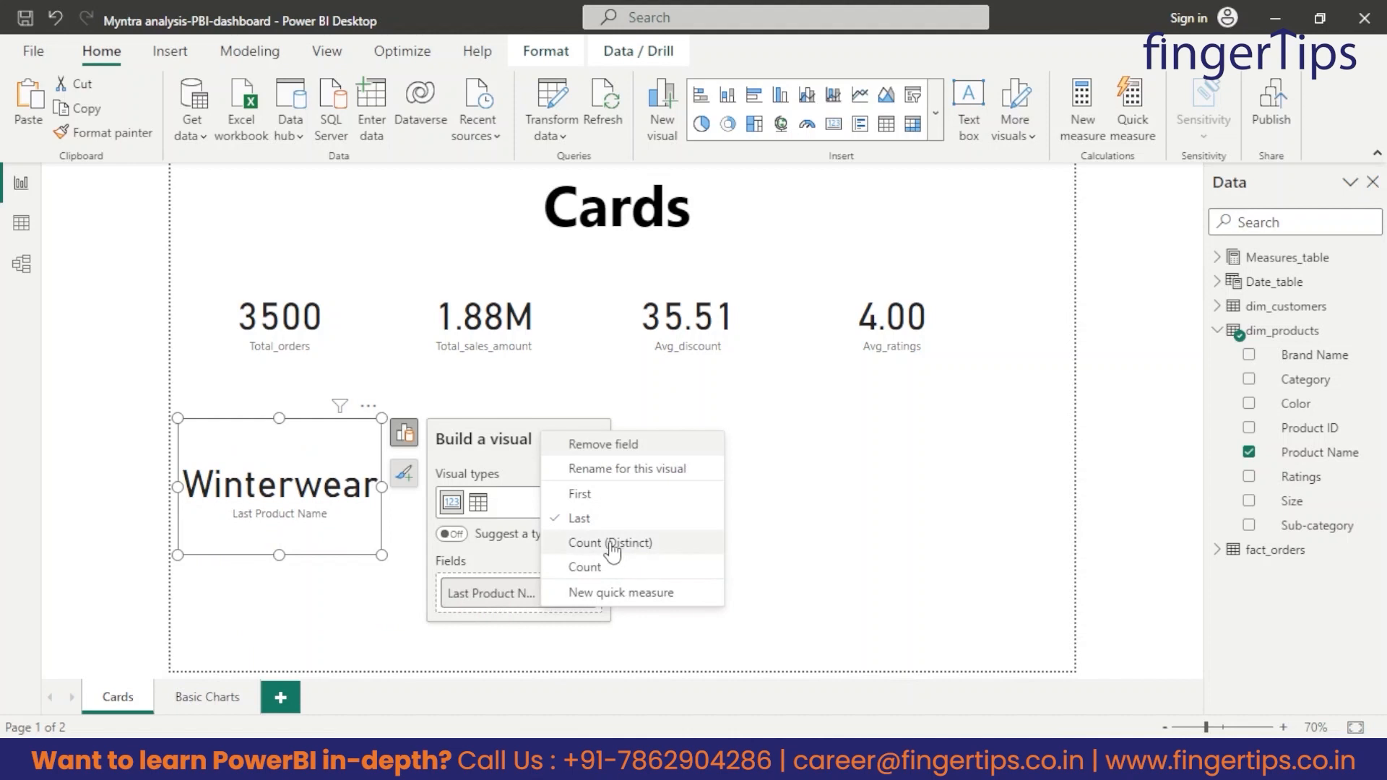
{"action": "left_click", "coordinate": [593, 568]}
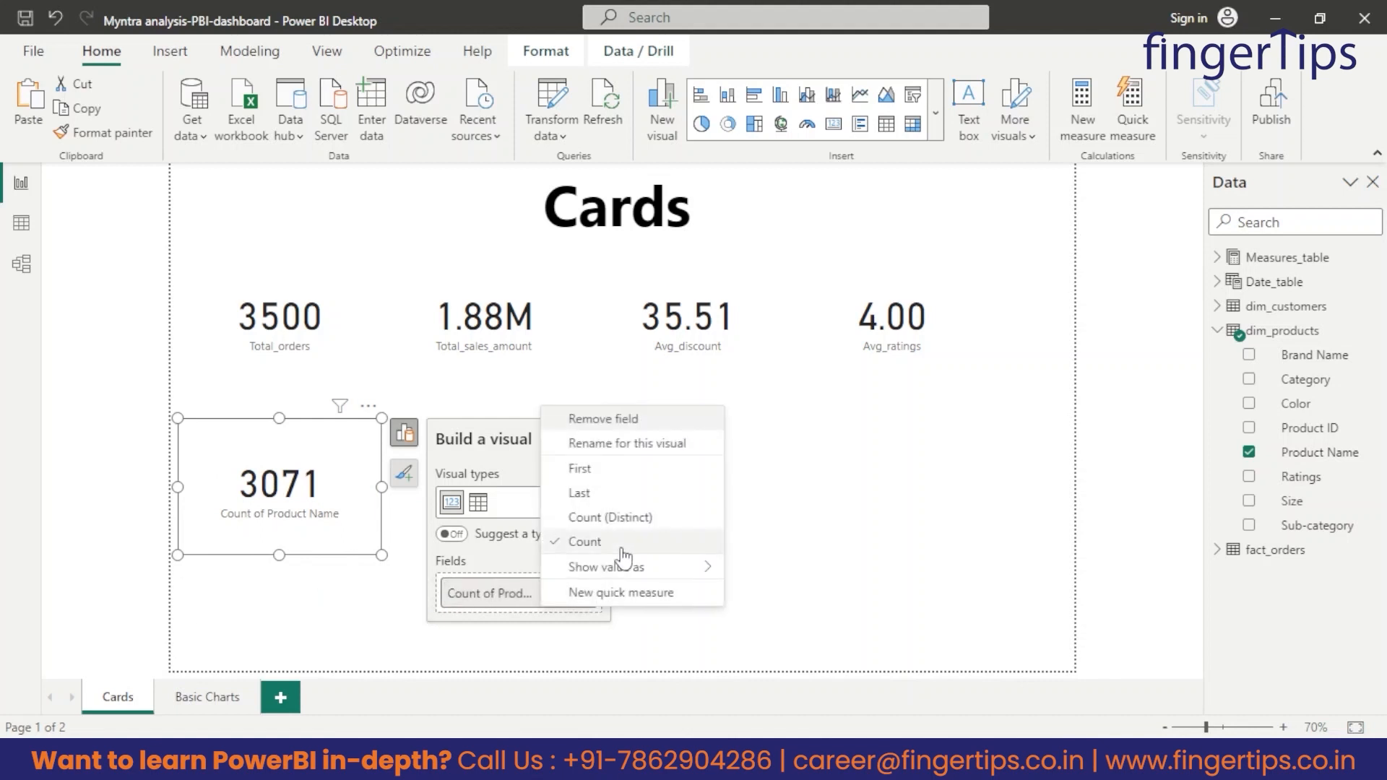
{"action": "left_click", "coordinate": [595, 525]}
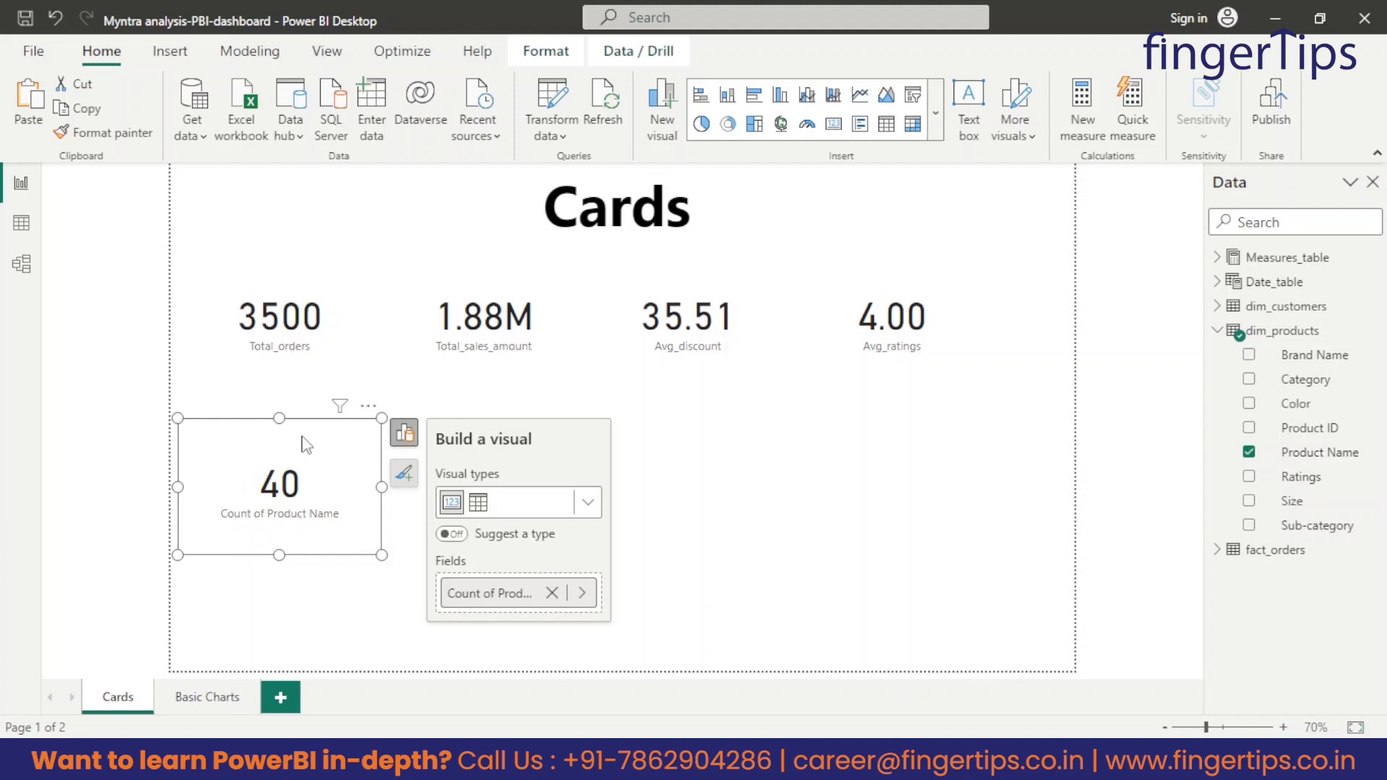
{"action": "left_click", "coordinate": [924, 469]}
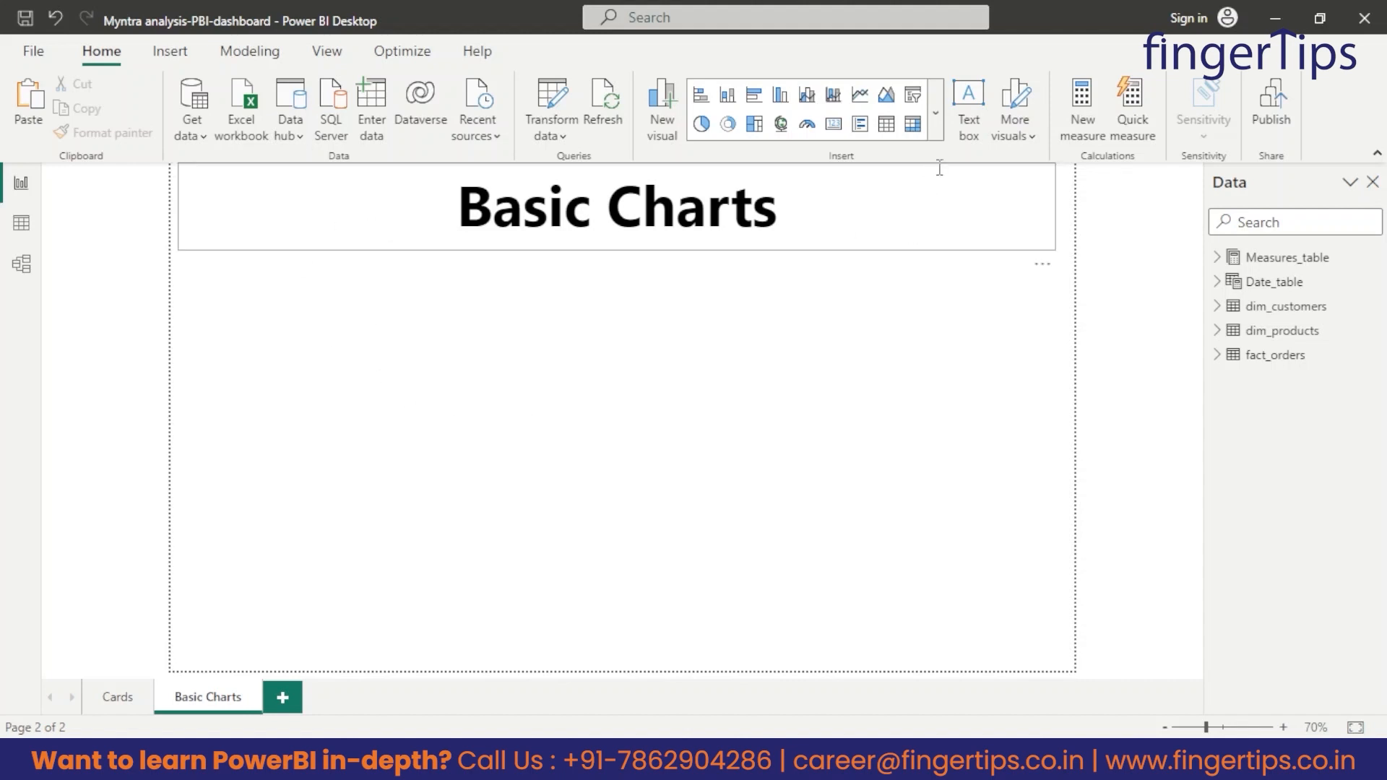
Look through the full gallery of visual types on the Basic Charts page and close it without choosing one.
{"action": "left_click", "coordinate": [936, 114]}
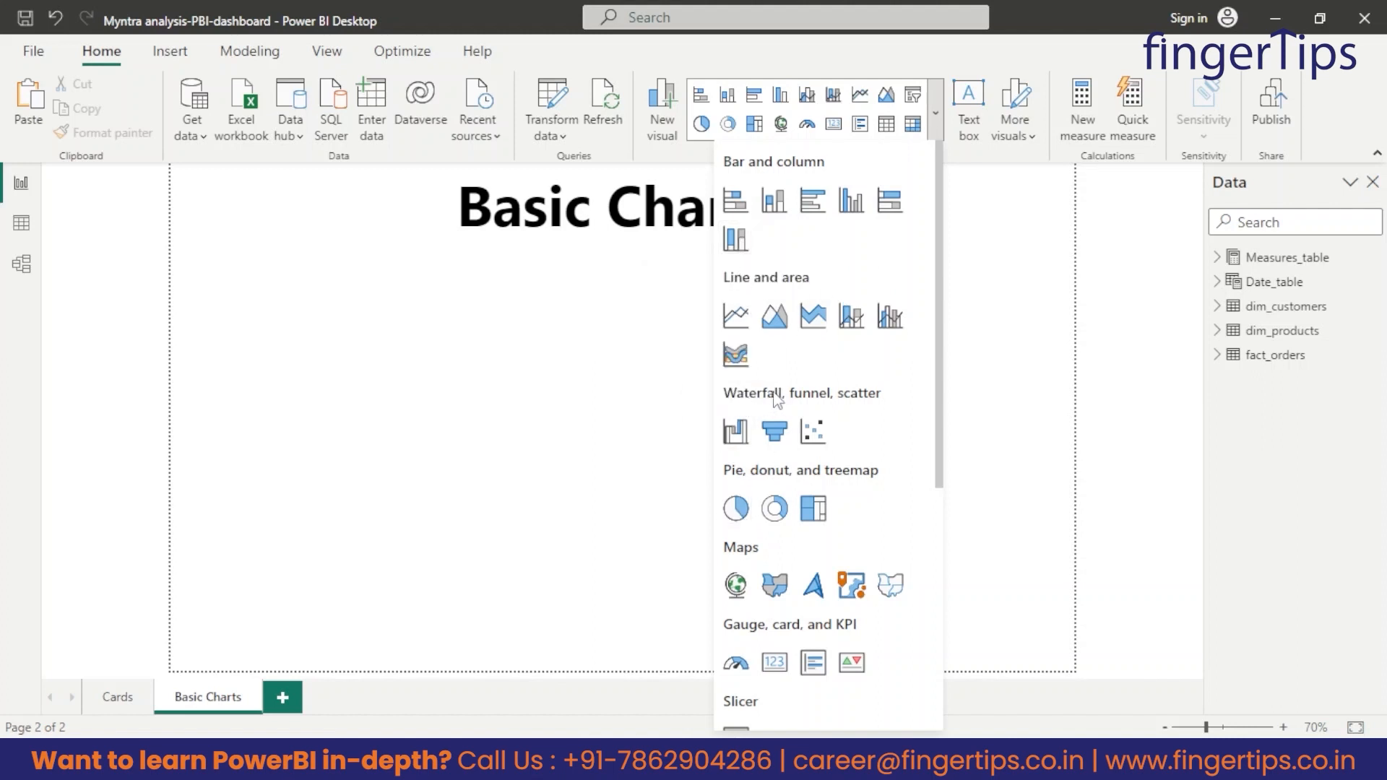
{"action": "scroll", "coordinate": [762, 458], "scroll_direction": "down", "scroll_amount": 3}
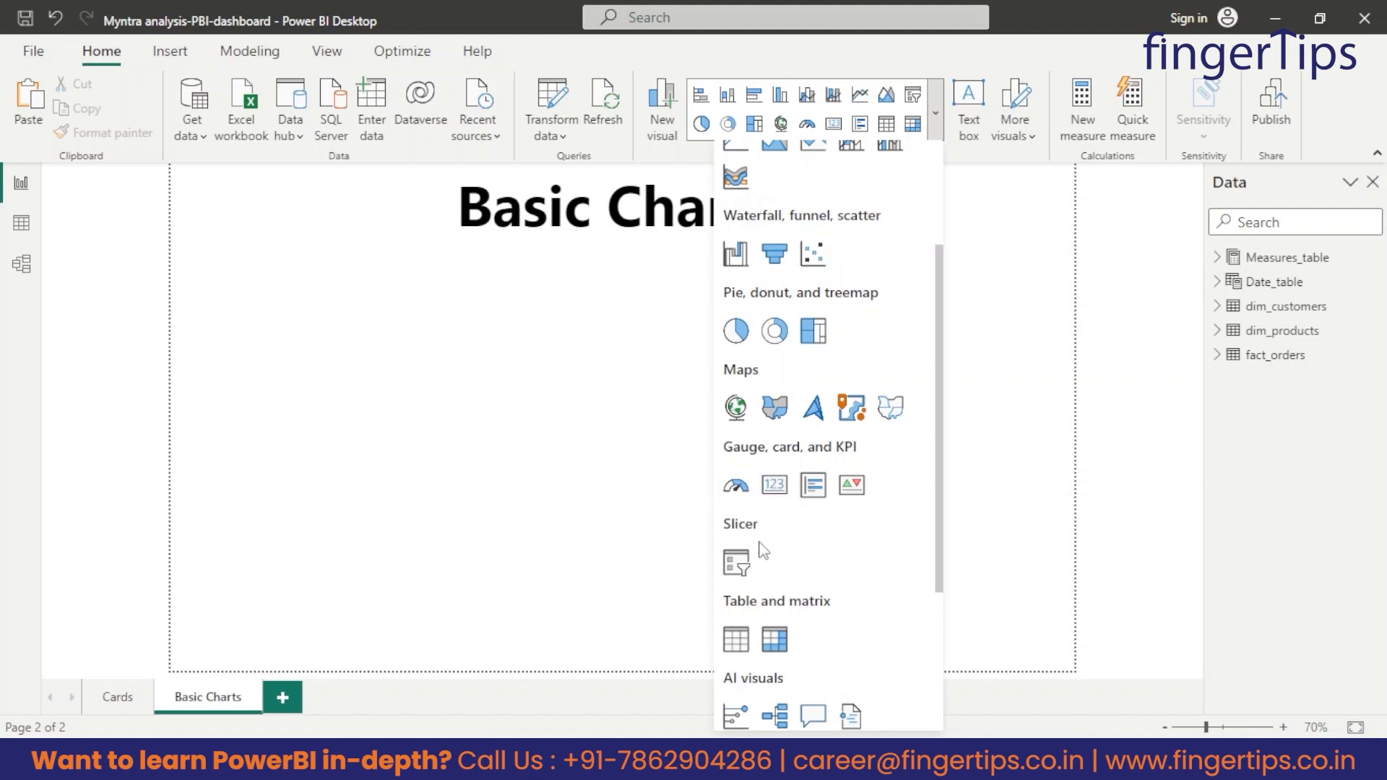
{"action": "scroll", "coordinate": [719, 476], "scroll_direction": "down", "scroll_amount": 2}
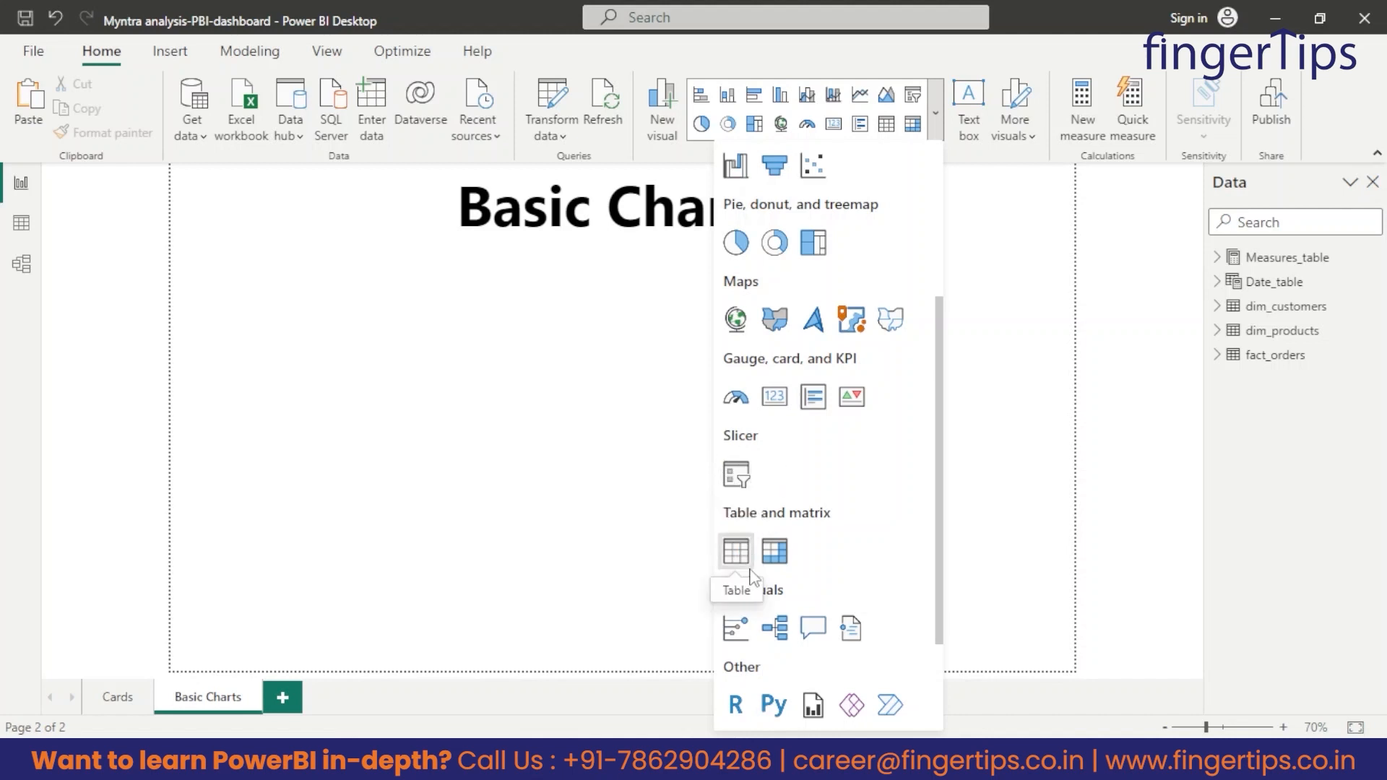
{"action": "scroll", "coordinate": [845, 610], "scroll_direction": "down", "scroll_amount": 2}
{"action": "scroll", "coordinate": [813, 553], "scroll_direction": "up", "scroll_amount": 10}
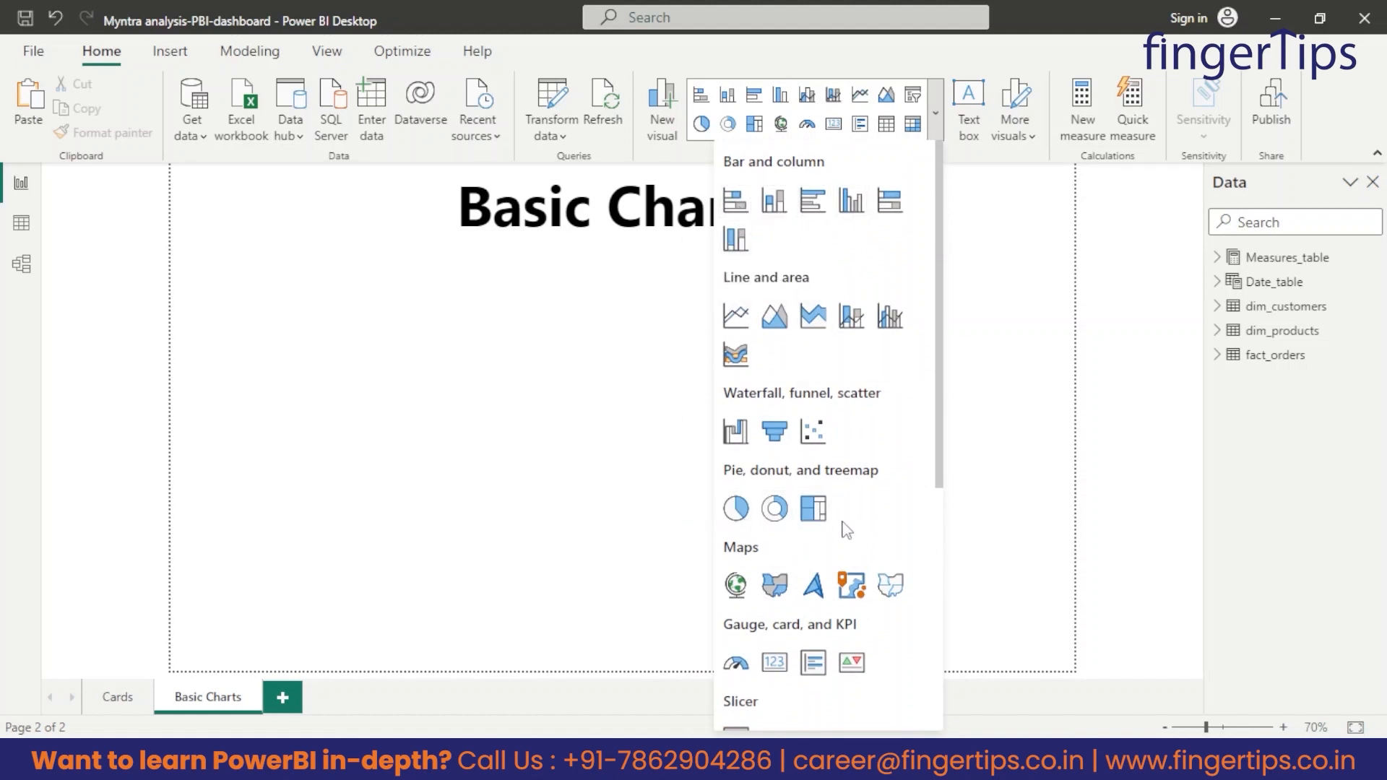
{"action": "left_click", "coordinate": [580, 432]}
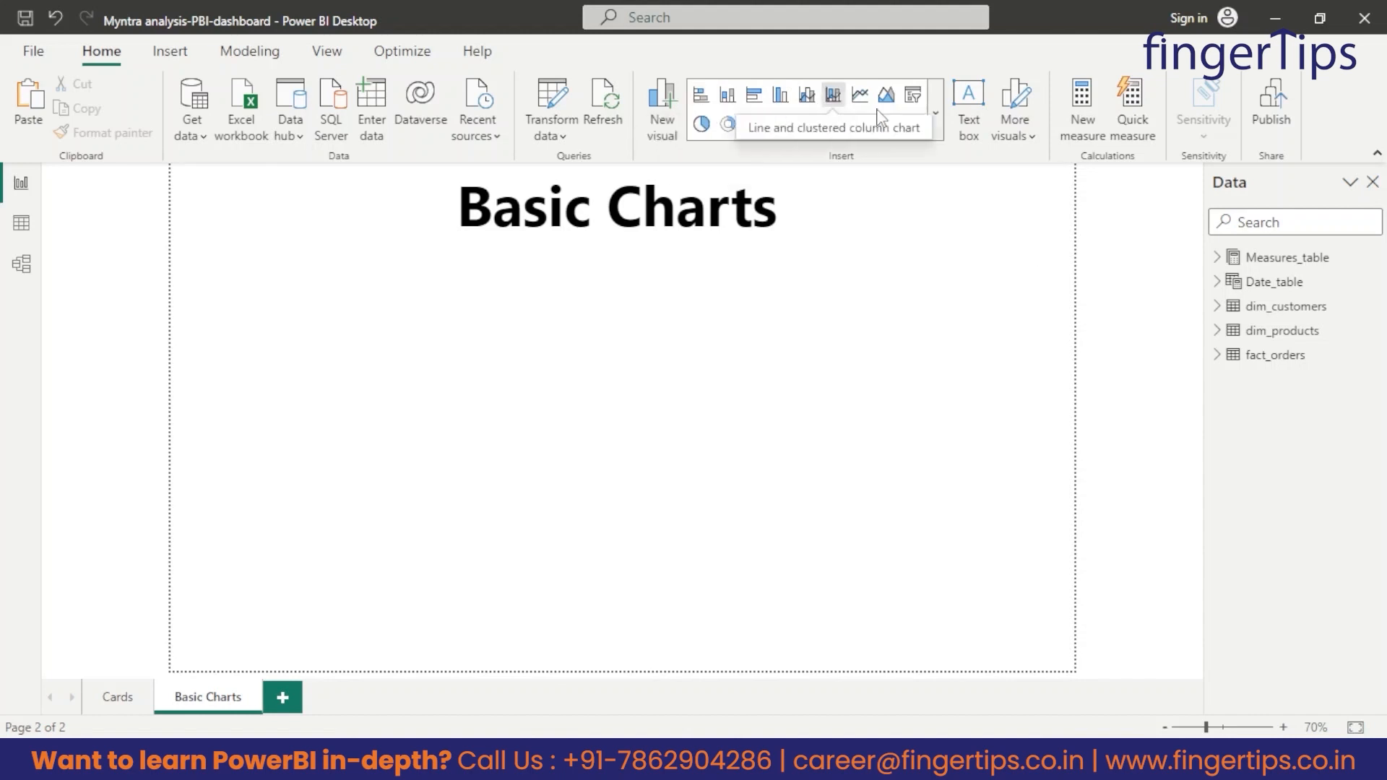
Insert a stacked column chart on the Basic Charts page and resize it to about a third of the page width, at the left below the title.
{"action": "left_click", "coordinate": [935, 114]}
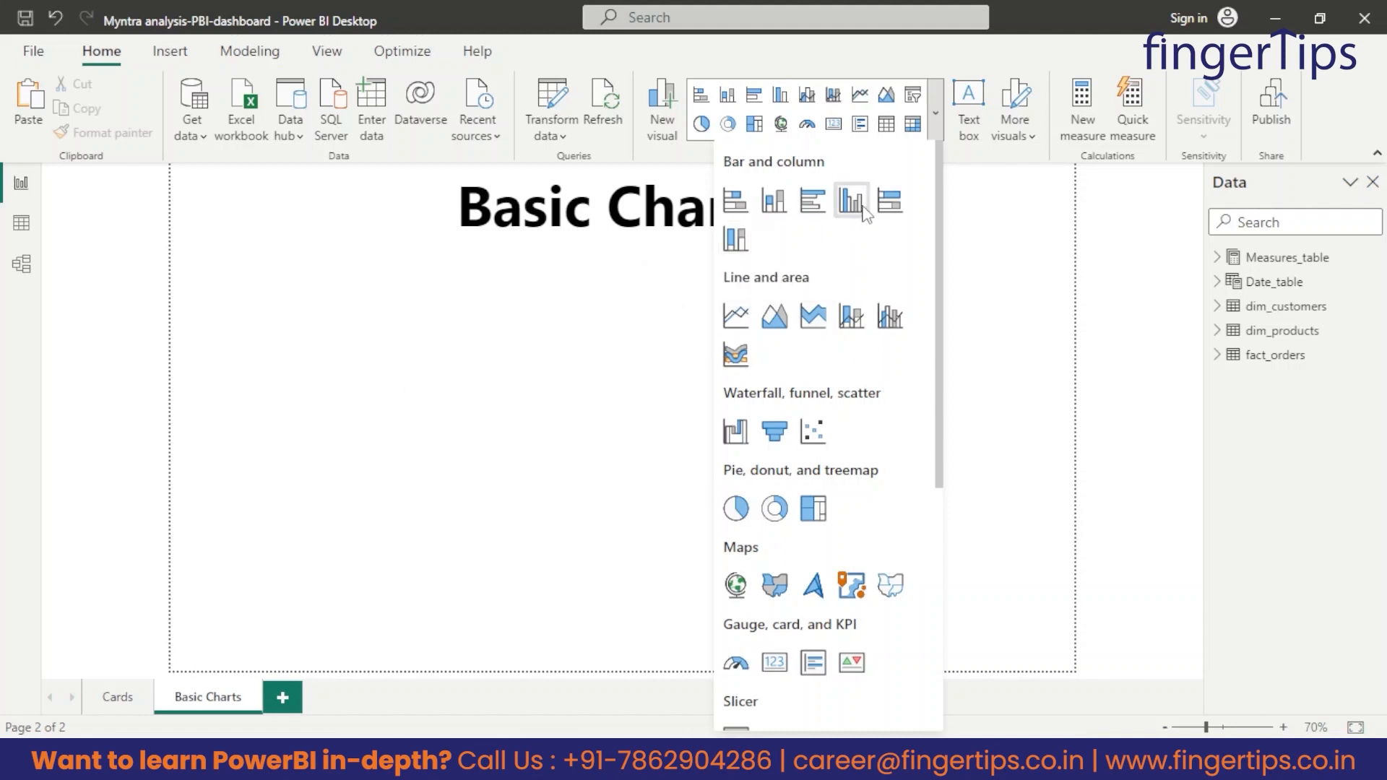
{"action": "left_click", "coordinate": [770, 206]}
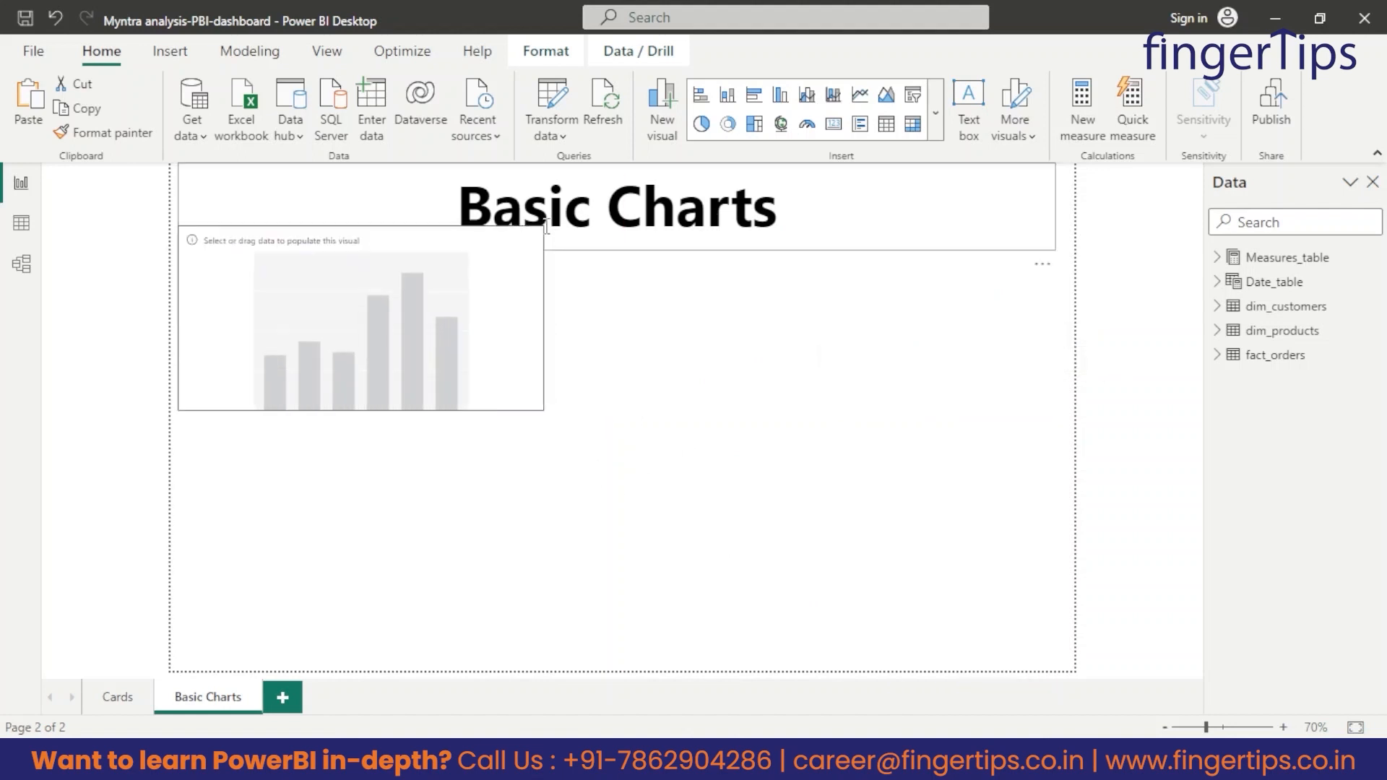
{"action": "mouse_move", "coordinate": [392, 335]}
{"action": "left_mouse_down"}
{"action": "mouse_move", "coordinate": [392, 370]}
{"action": "mouse_move", "coordinate": [390, 351]}
{"action": "left_mouse_up"}
{"action": "left_click_drag", "start_coordinate": [361, 429], "coordinate": [361, 439]}
{"action": "left_click_drag", "start_coordinate": [544, 440], "coordinate": [476, 424]}
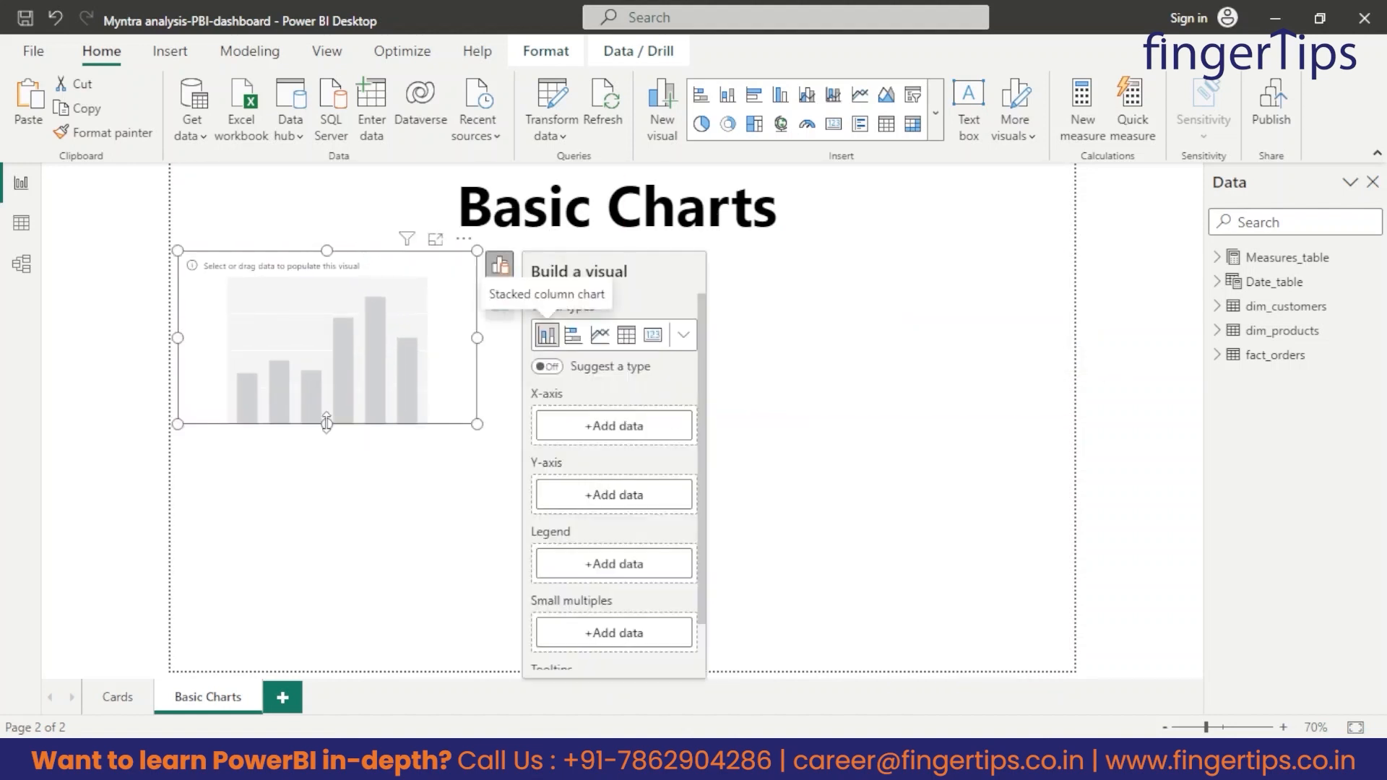
{"action": "left_click_drag", "start_coordinate": [327, 424], "coordinate": [327, 460]}
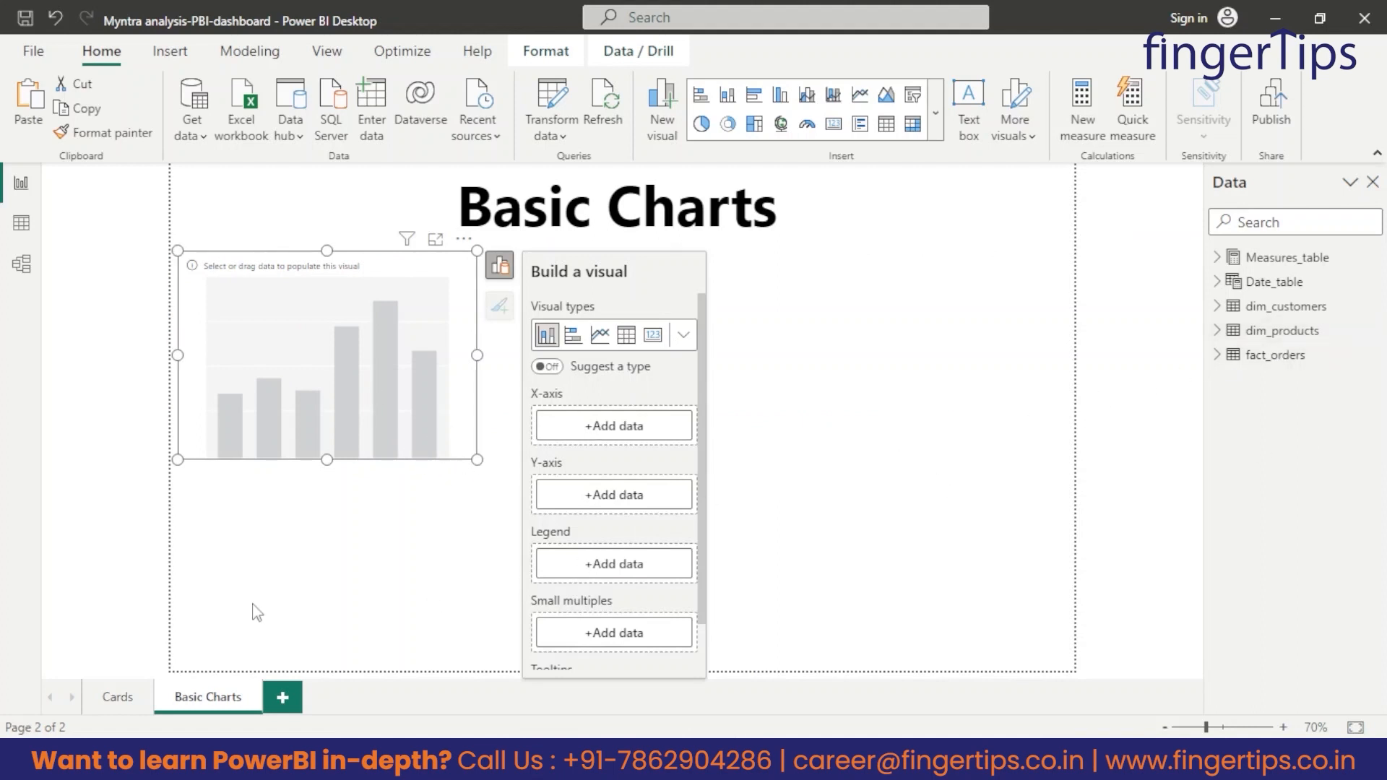
Review the Date_table, dim_customers and dim_products tables in Table view and return to the report.
{"action": "left_click", "coordinate": [22, 225]}
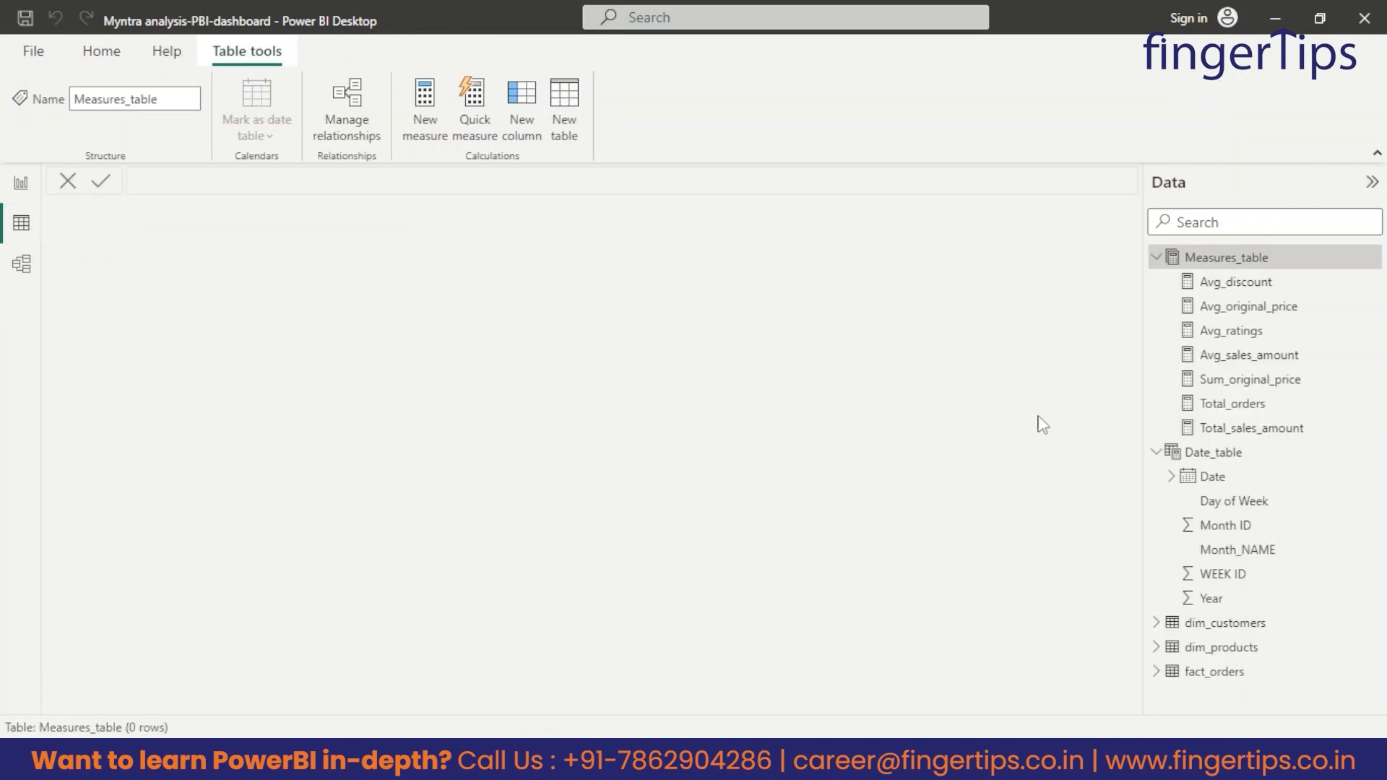
{"action": "left_click", "coordinate": [1156, 257]}
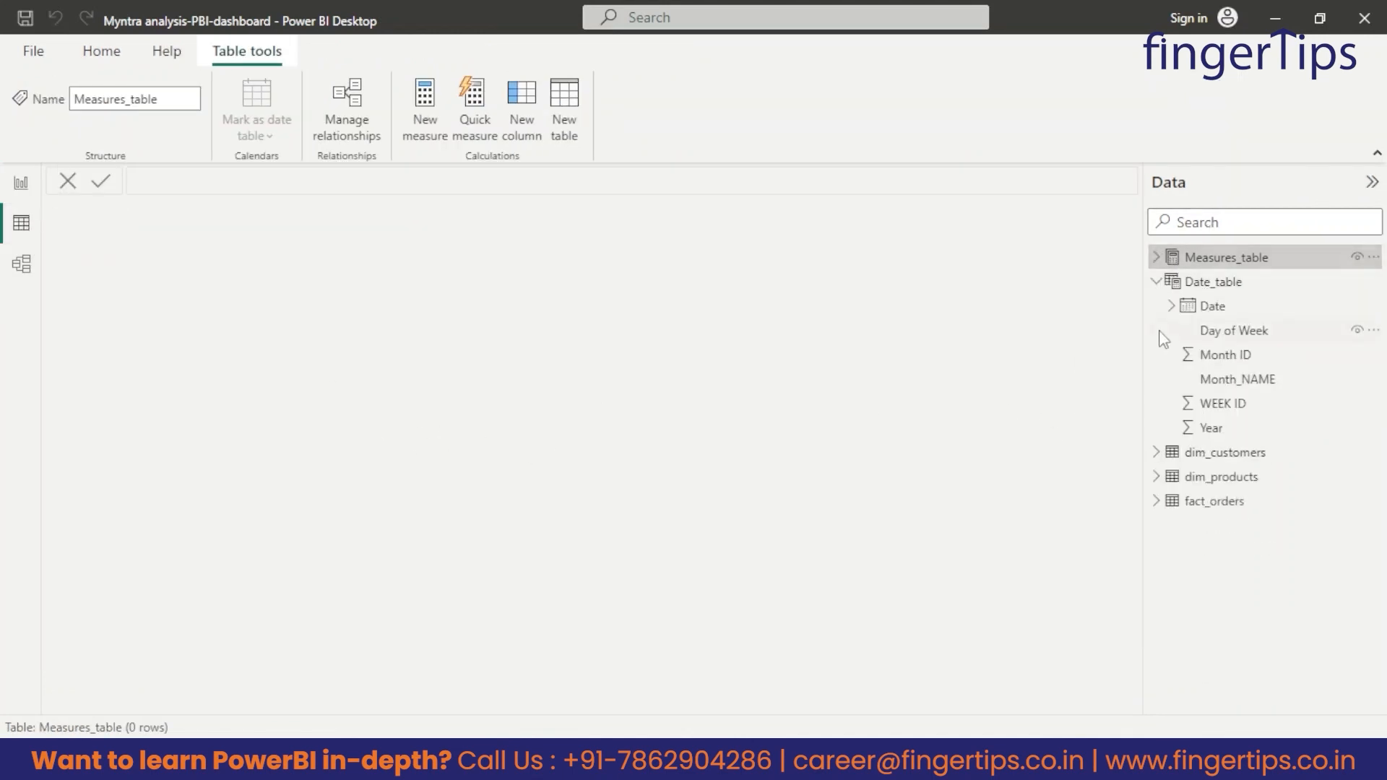
{"action": "left_click", "coordinate": [1156, 282]}
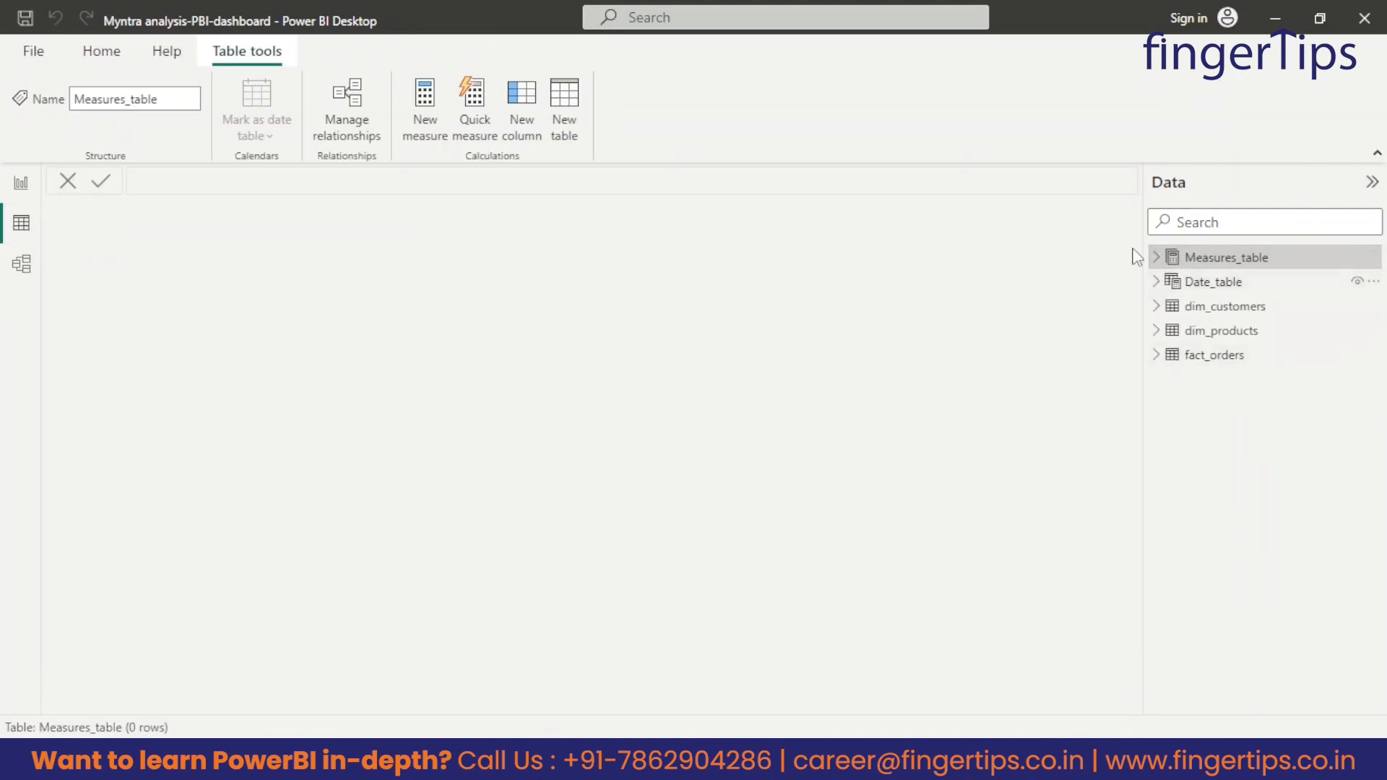
{"action": "left_click", "coordinate": [1206, 284]}
{"action": "left_click", "coordinate": [1223, 307]}
{"action": "left_click", "coordinate": [1228, 330]}
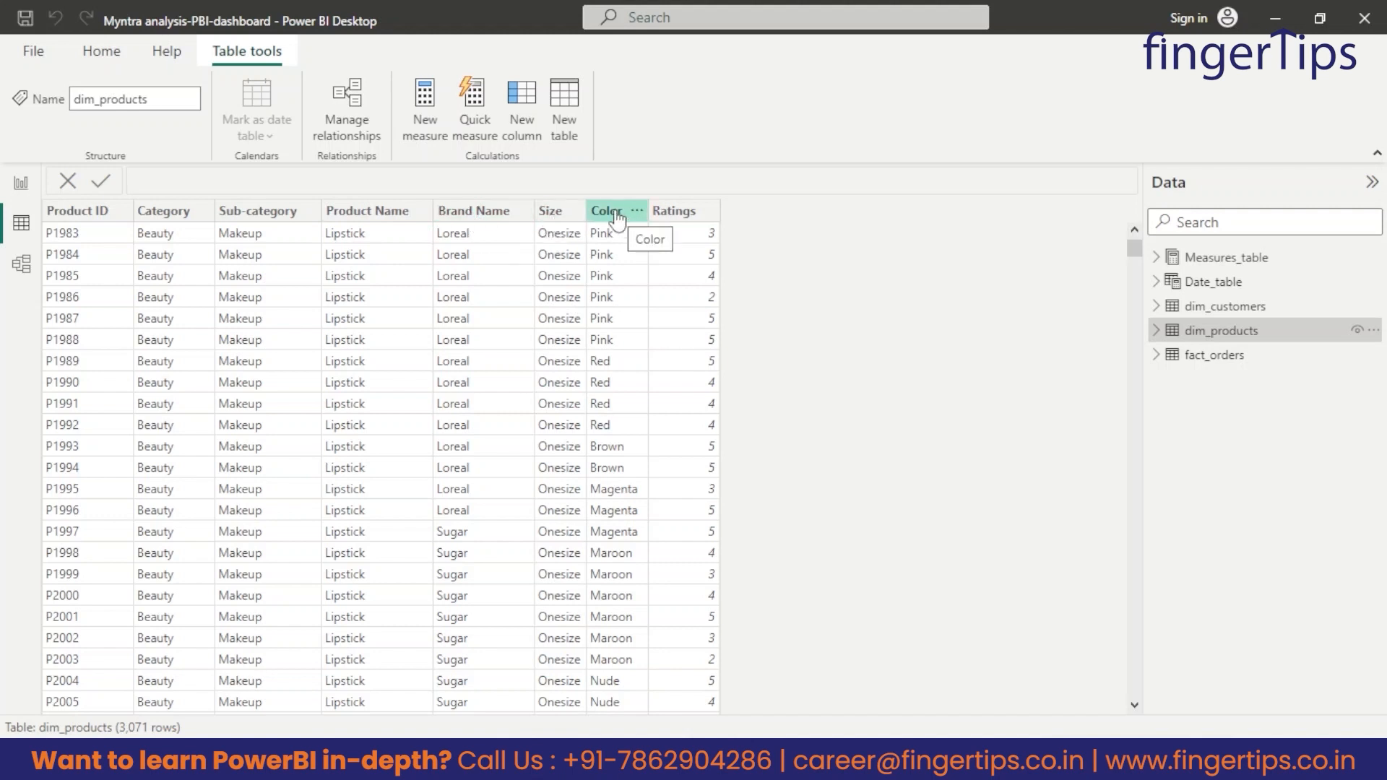
{"action": "left_click", "coordinate": [21, 186]}
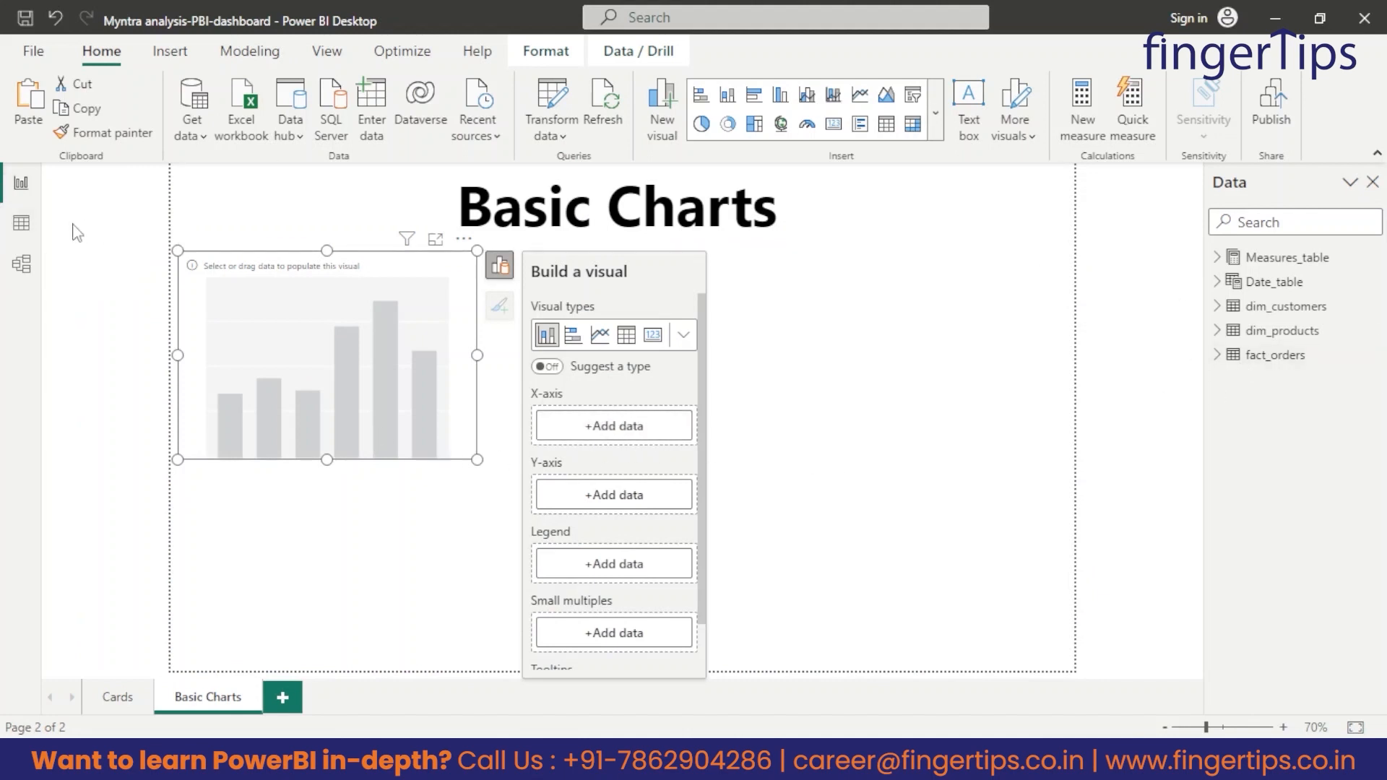
{"action": "left_click", "coordinate": [21, 223]}
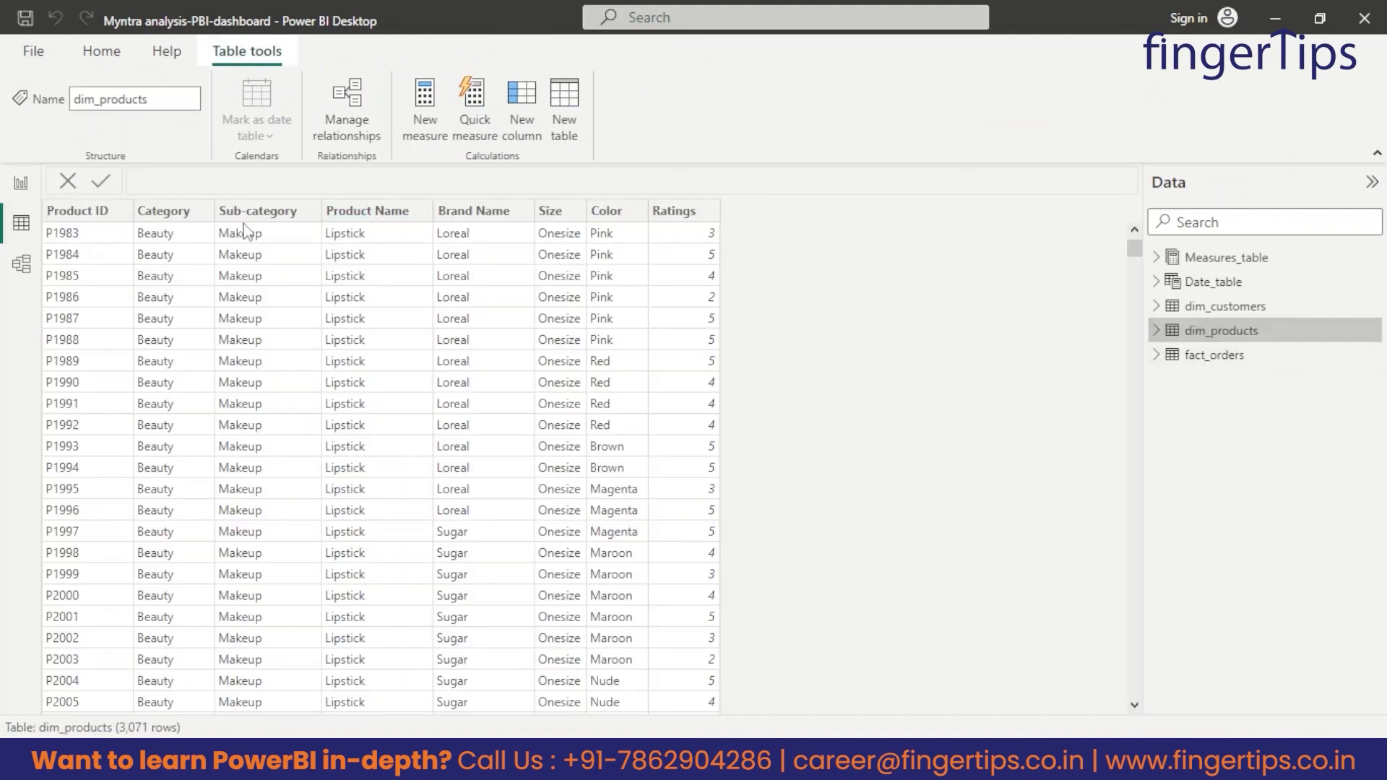
{"action": "left_click", "coordinate": [21, 183]}
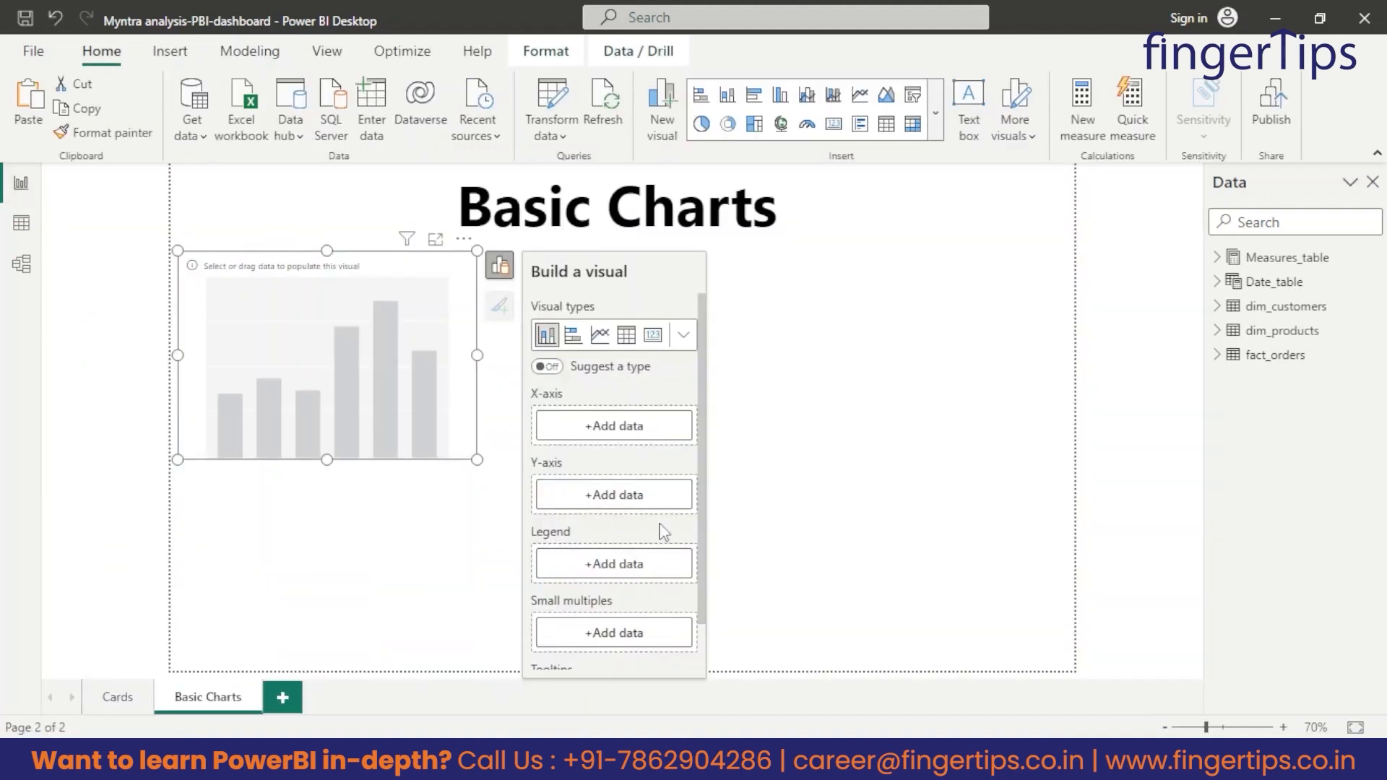
Set the stacked column chart's X-axis to Product Name from dim_products and its Y-axis to the count of Product Name.
{"action": "left_click", "coordinate": [1218, 330]}
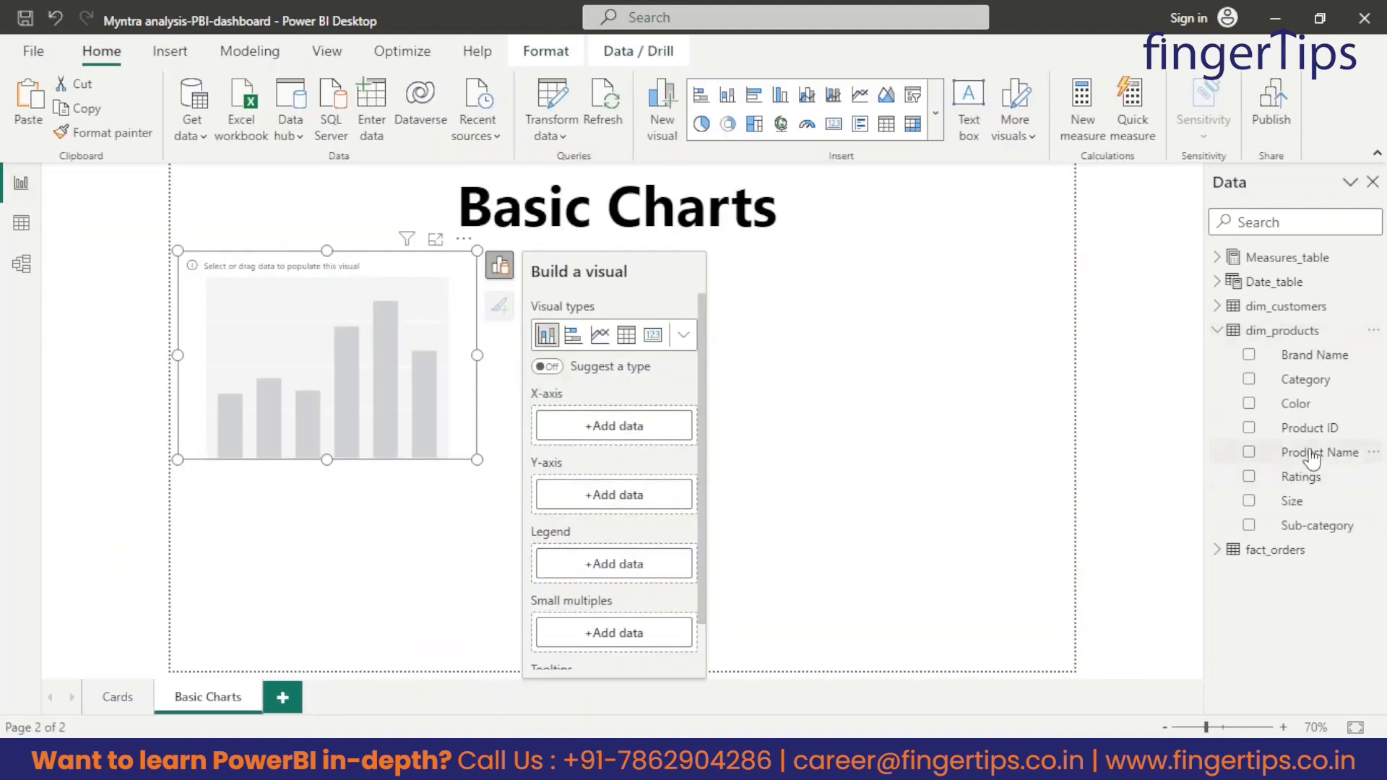
{"action": "left_click_drag", "start_coordinate": [1311, 459], "coordinate": [626, 423]}
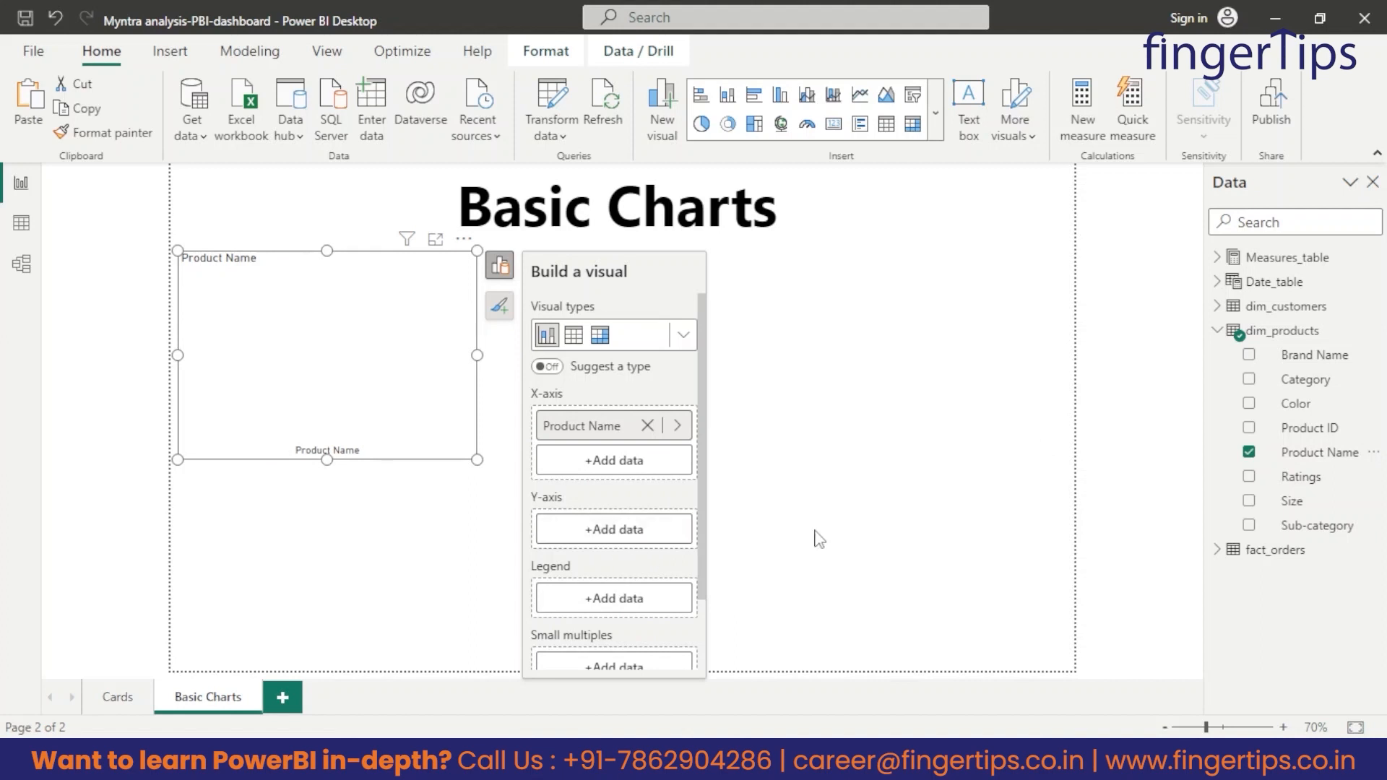
{"action": "left_click_drag", "start_coordinate": [1312, 468], "coordinate": [616, 534]}
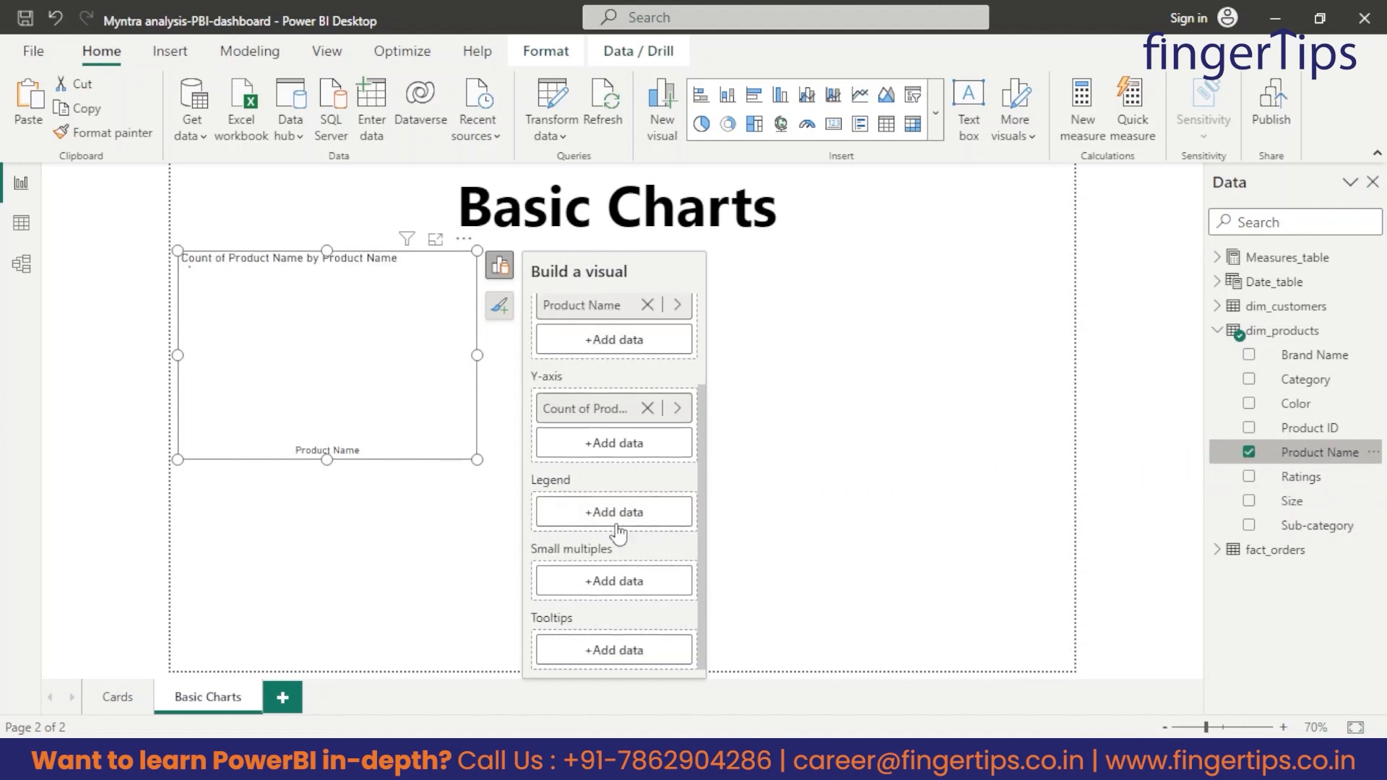
{"action": "right_click", "coordinate": [567, 421]}
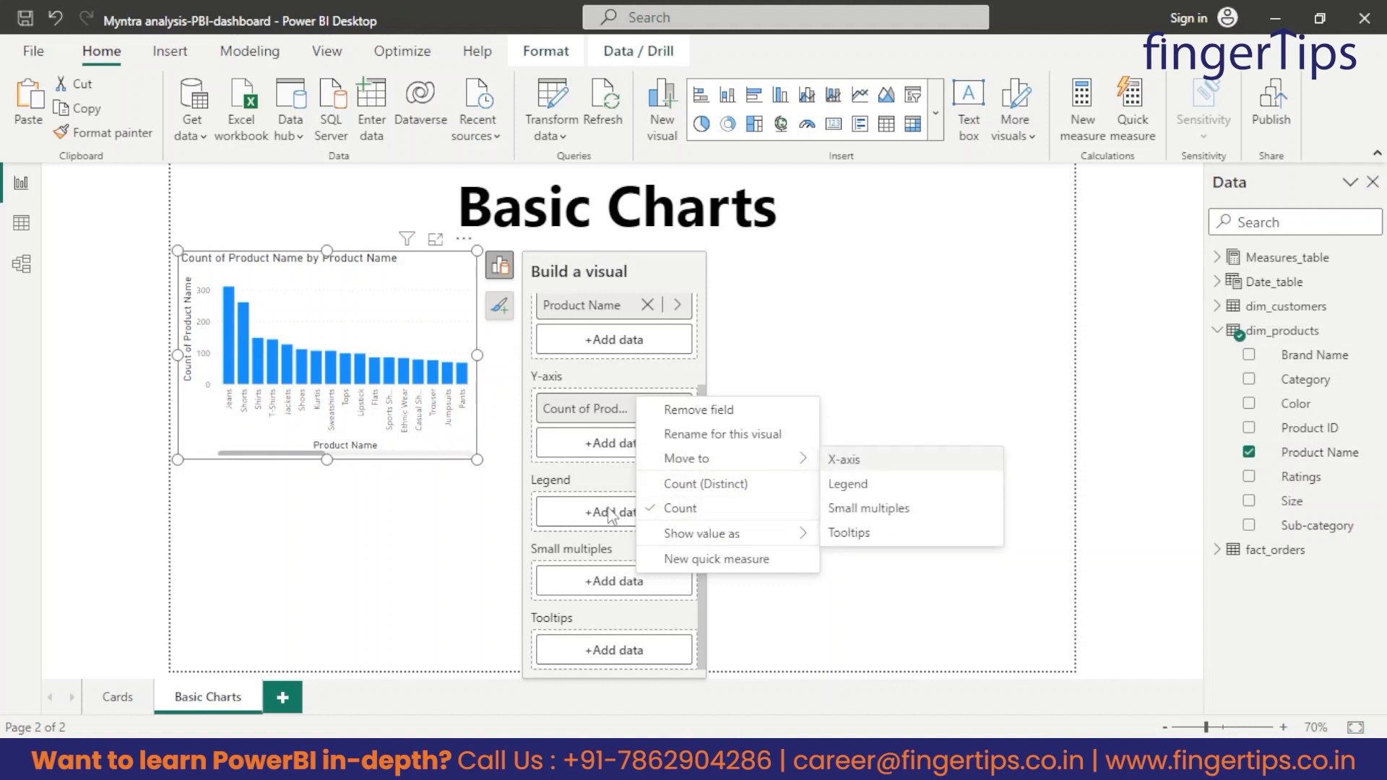
{"action": "left_click", "coordinate": [946, 356]}
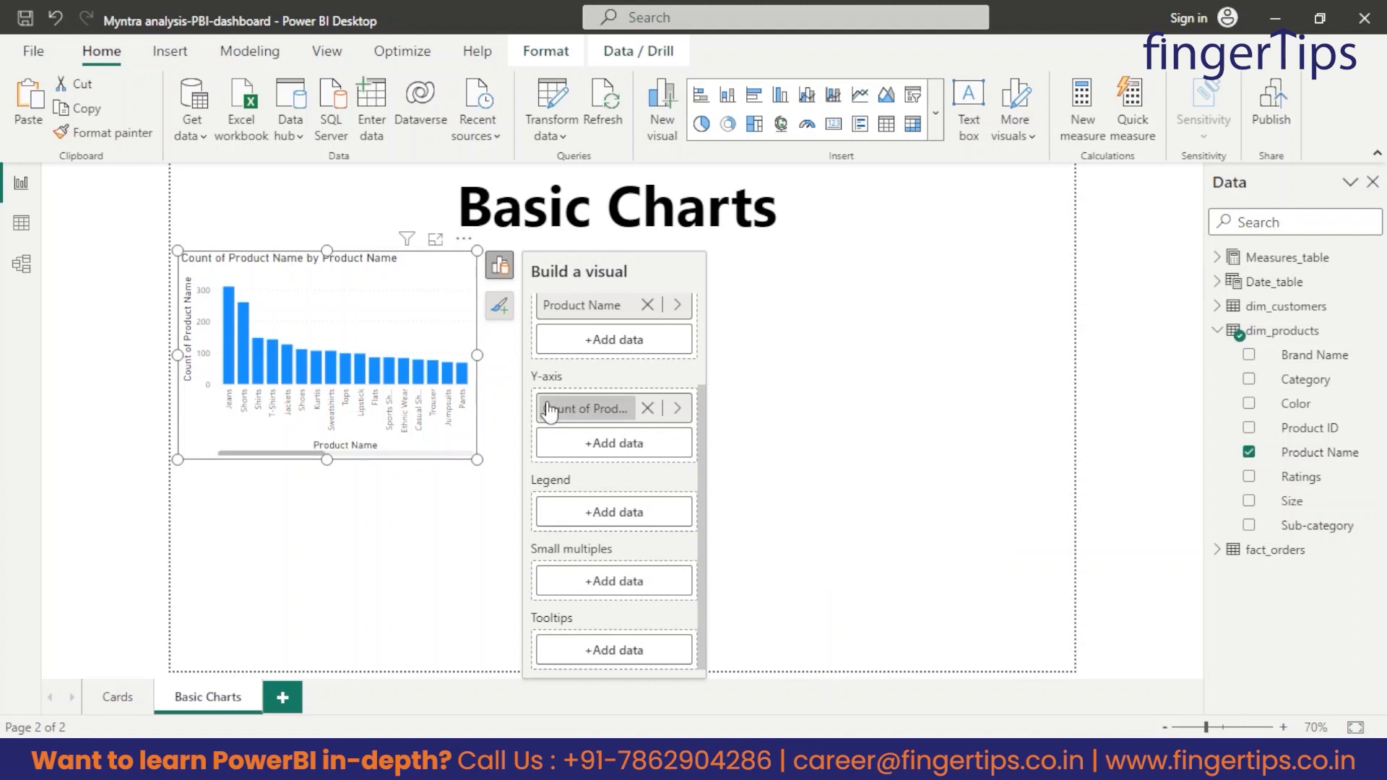
{"action": "right_click", "coordinate": [635, 405]}
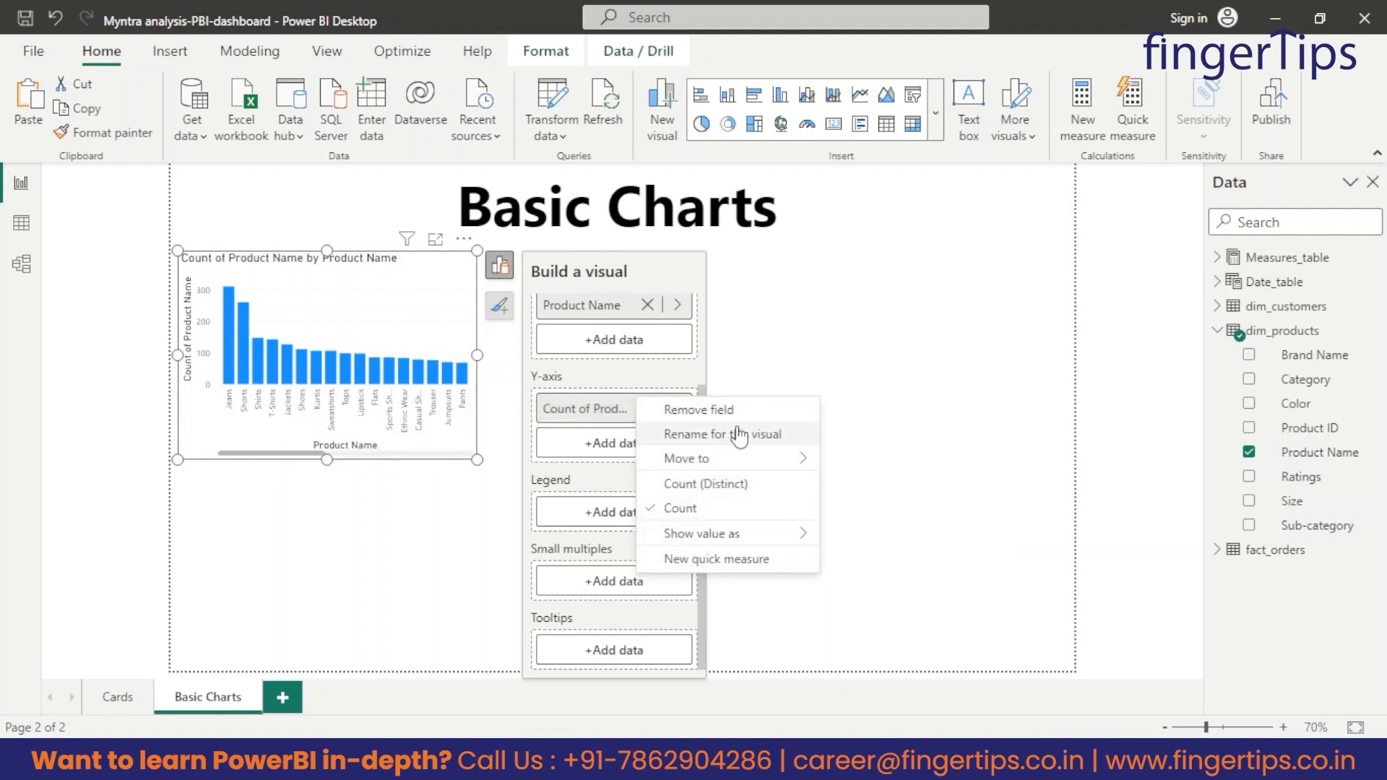
{"action": "left_click", "coordinate": [983, 333]}
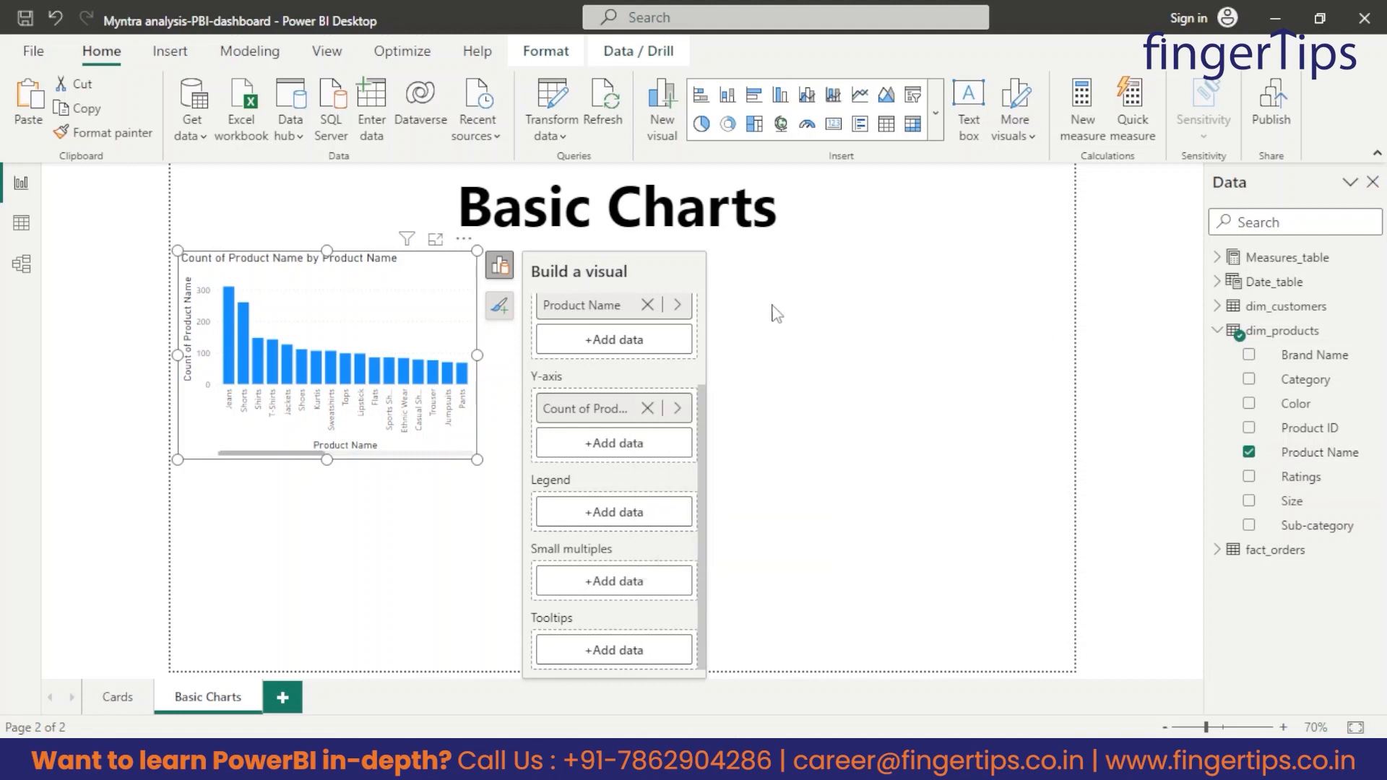
Enlarge the product column chart to inspect its bars and shrink it back to slightly under a third of the page width.
{"action": "left_click", "coordinate": [500, 273]}
{"action": "left_click_drag", "start_coordinate": [477, 460], "coordinate": [1040, 626]}
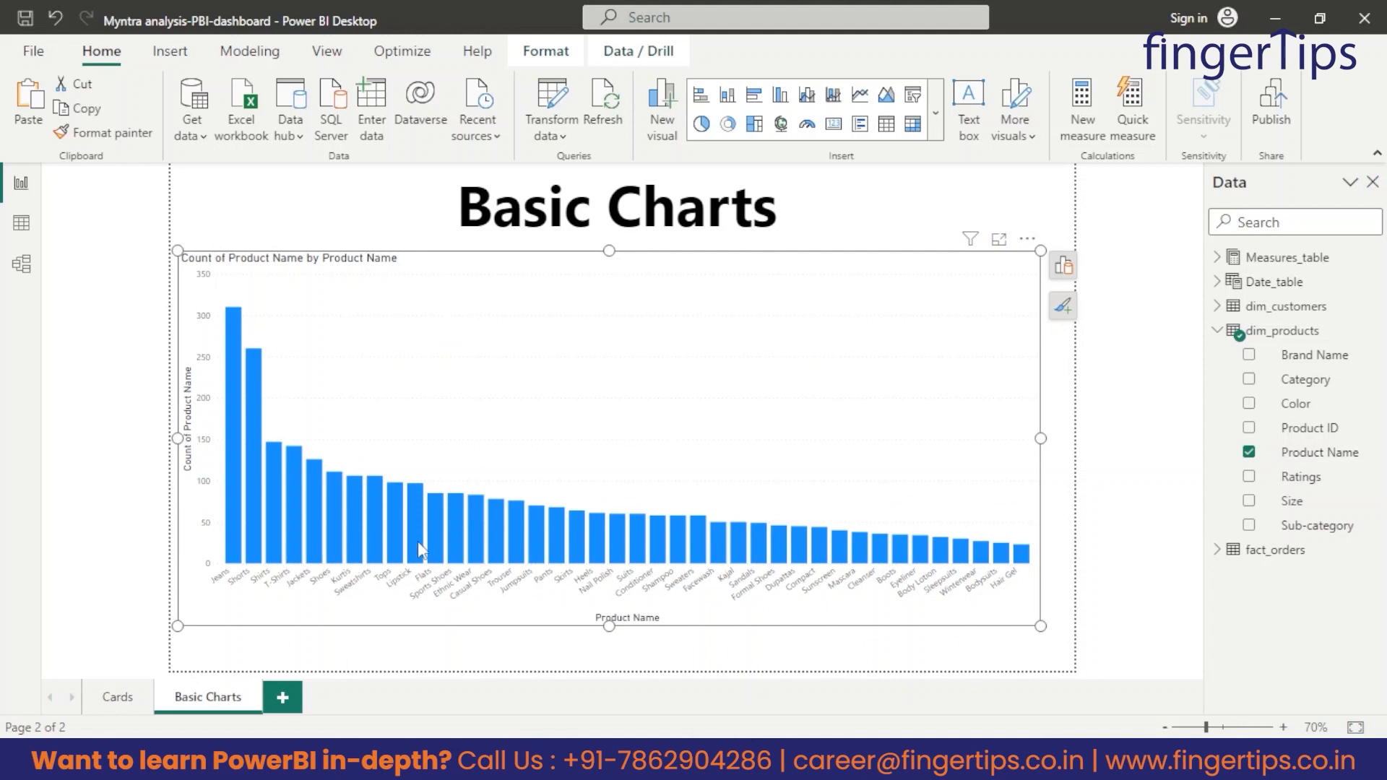
{"action": "mouse_move", "coordinate": [228, 547]}
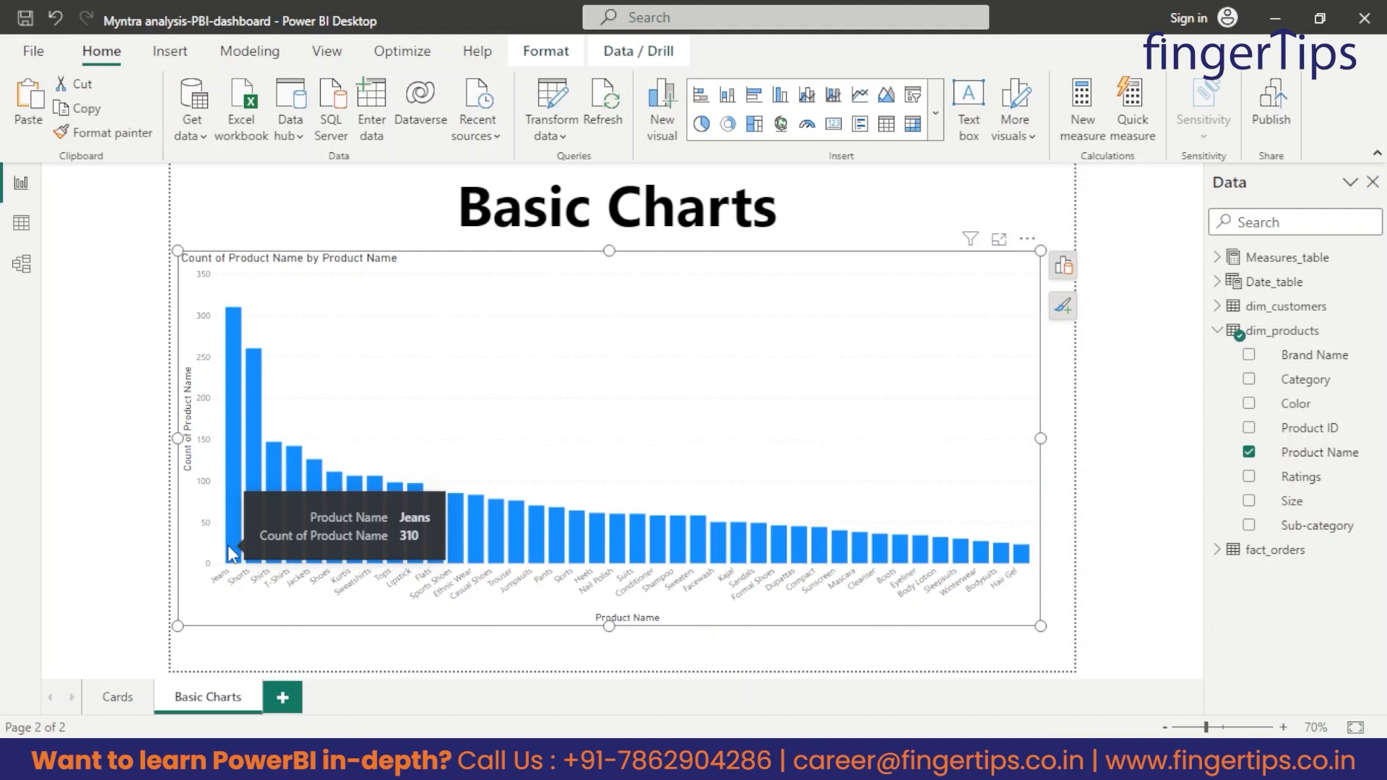
{"action": "left_click_drag", "start_coordinate": [1040, 625], "coordinate": [439, 460]}
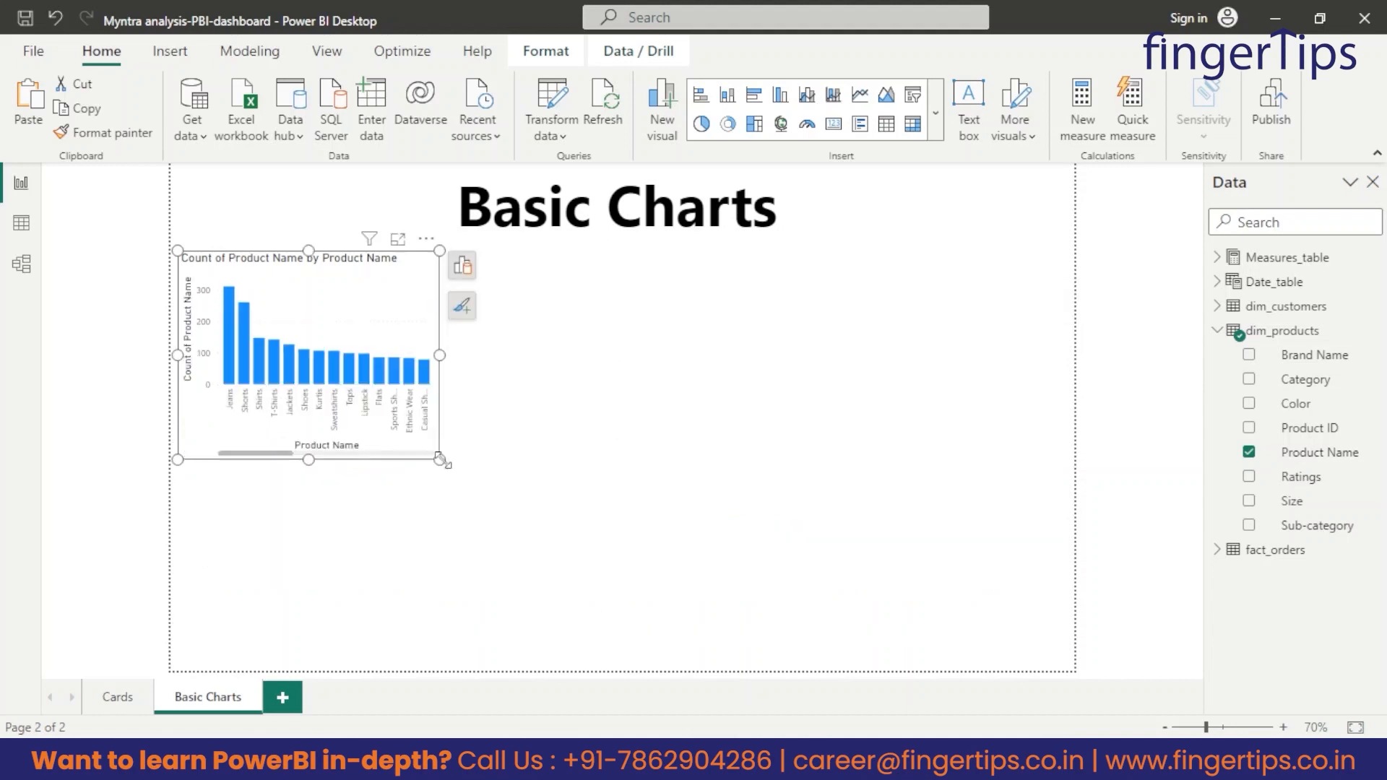
Check the dim_products table and insert a stacked bar chart below the column chart, with Brand Name on the Y-axis and its count on the X-axis.
{"action": "left_click", "coordinate": [21, 224]}
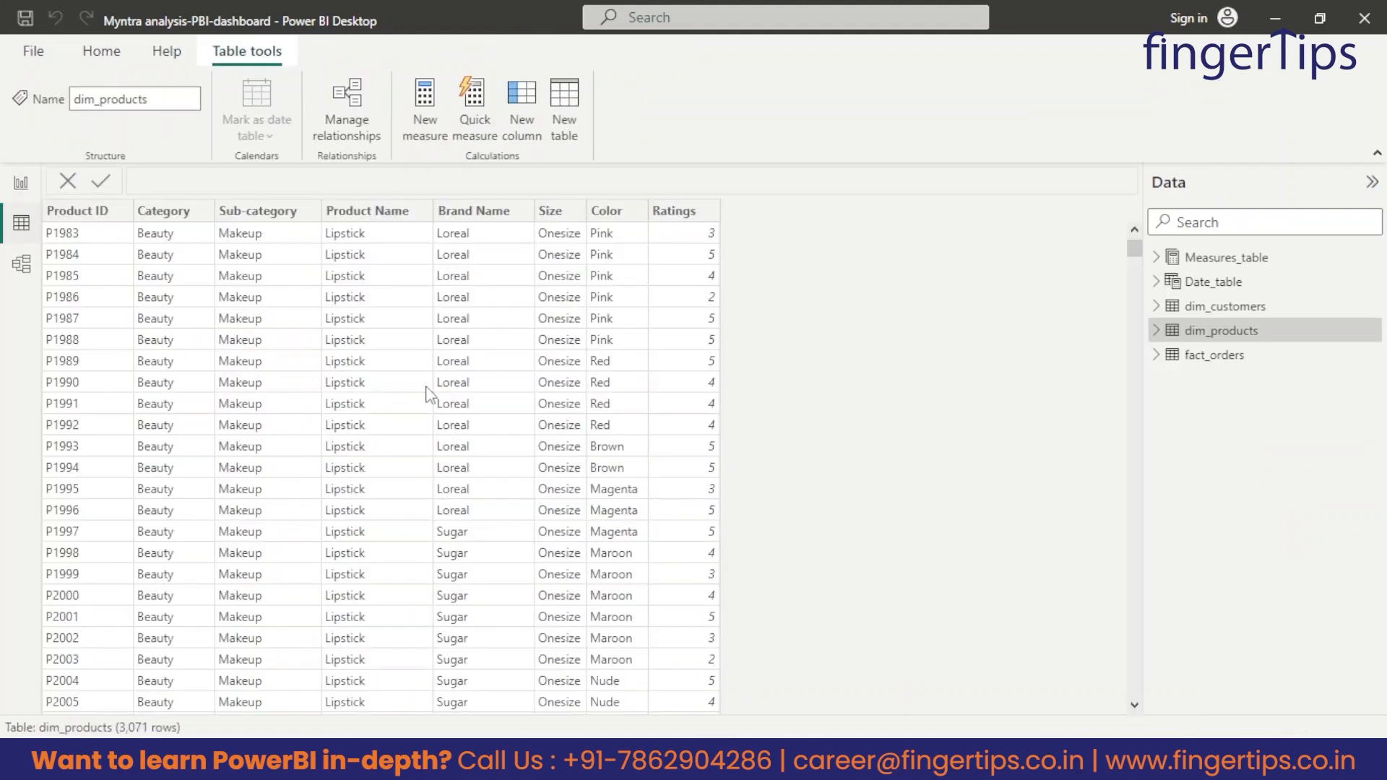
{"action": "scroll", "coordinate": [582, 335], "scroll_direction": "down", "scroll_amount": 5}
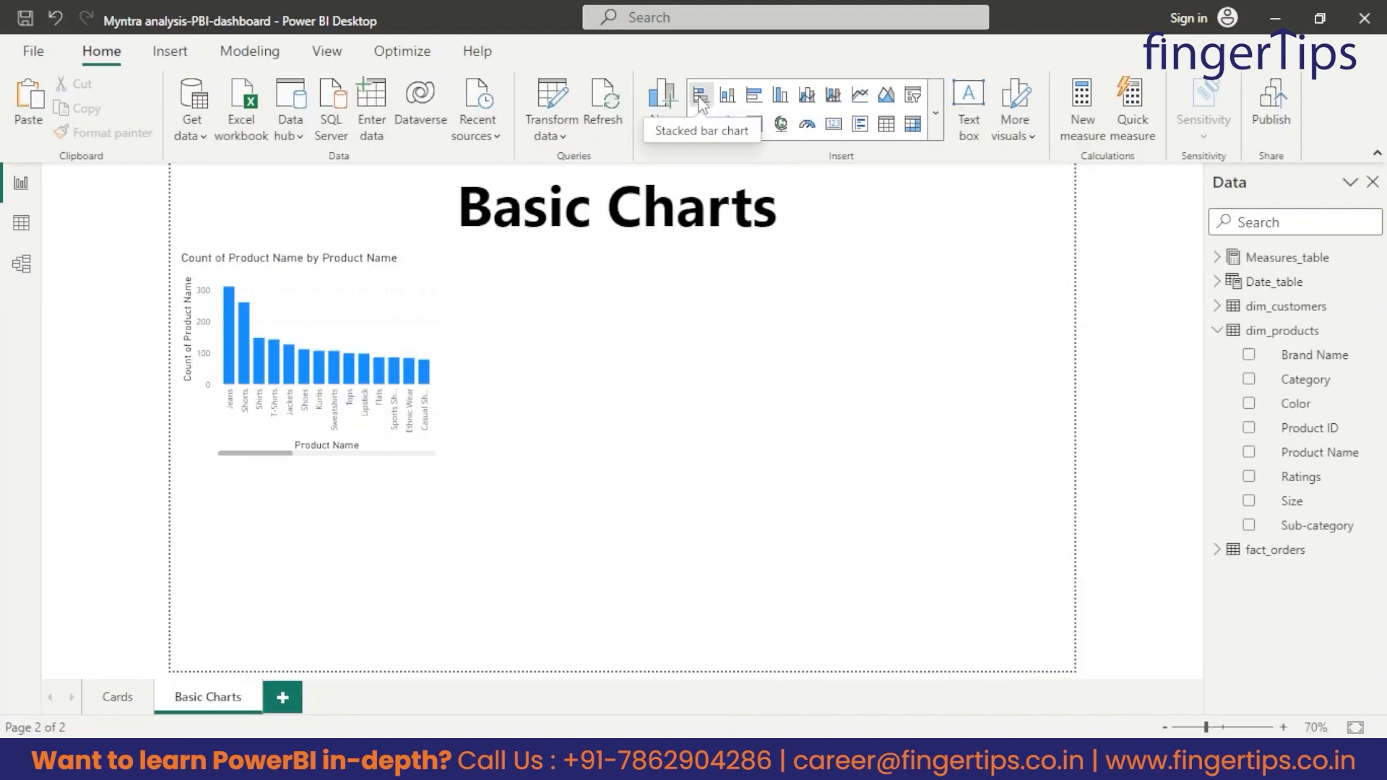
{"action": "left_click", "coordinate": [699, 94]}
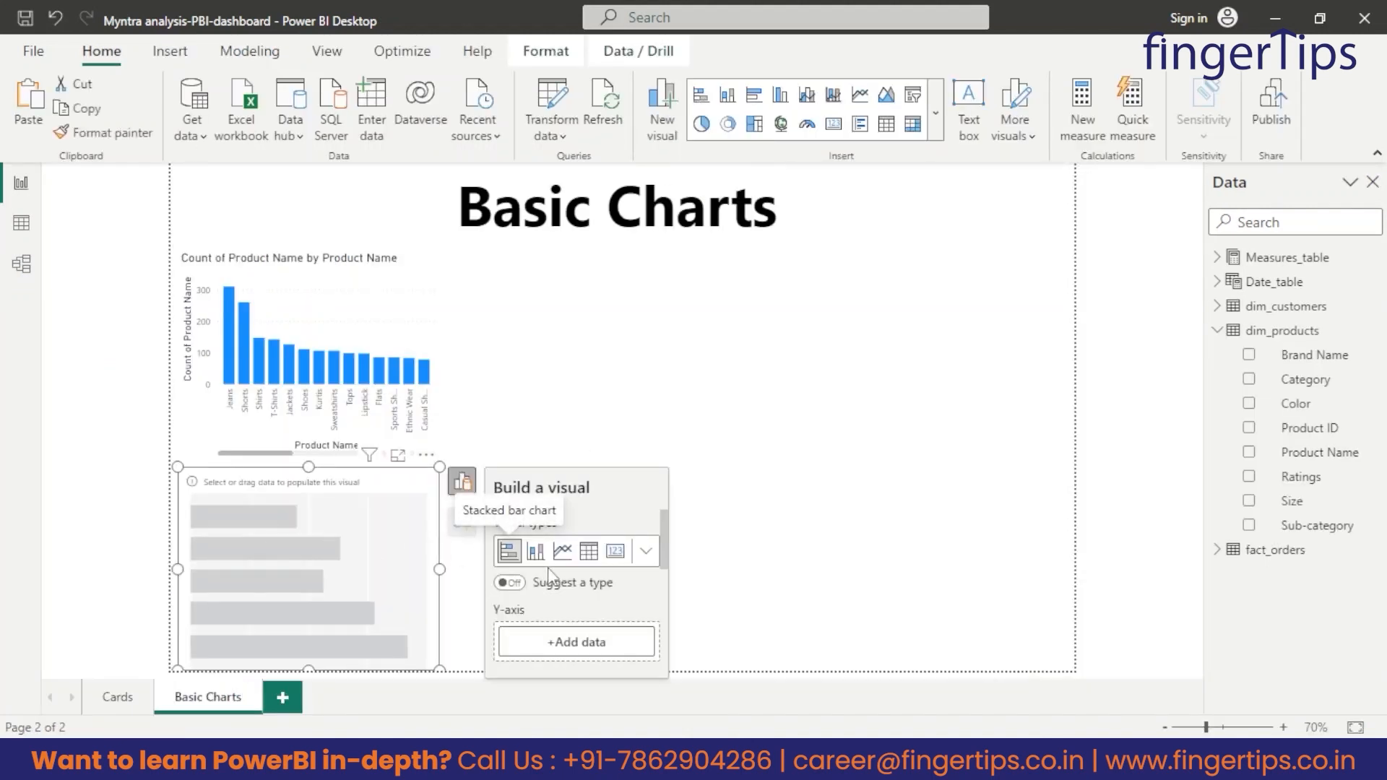
{"action": "scroll", "coordinate": [579, 594], "scroll_direction": "down", "scroll_amount": 1}
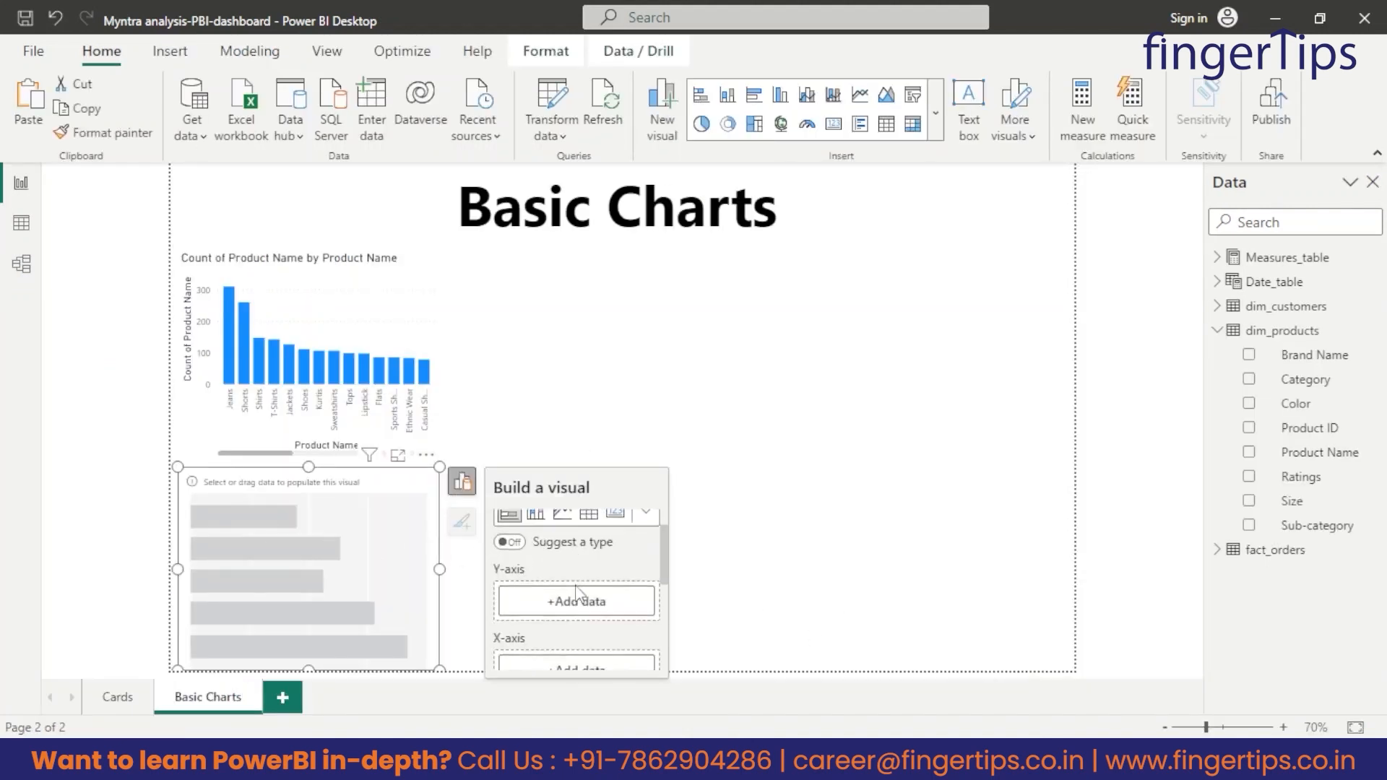
{"action": "left_click_drag", "start_coordinate": [1296, 357], "coordinate": [618, 617]}
{"action": "scroll", "coordinate": [588, 636], "scroll_direction": "down", "scroll_amount": 3}
{"action": "left_click_drag", "start_coordinate": [1314, 354], "coordinate": [766, 550]}
{"action": "left_click_drag", "start_coordinate": [1314, 354], "coordinate": [582, 589]}
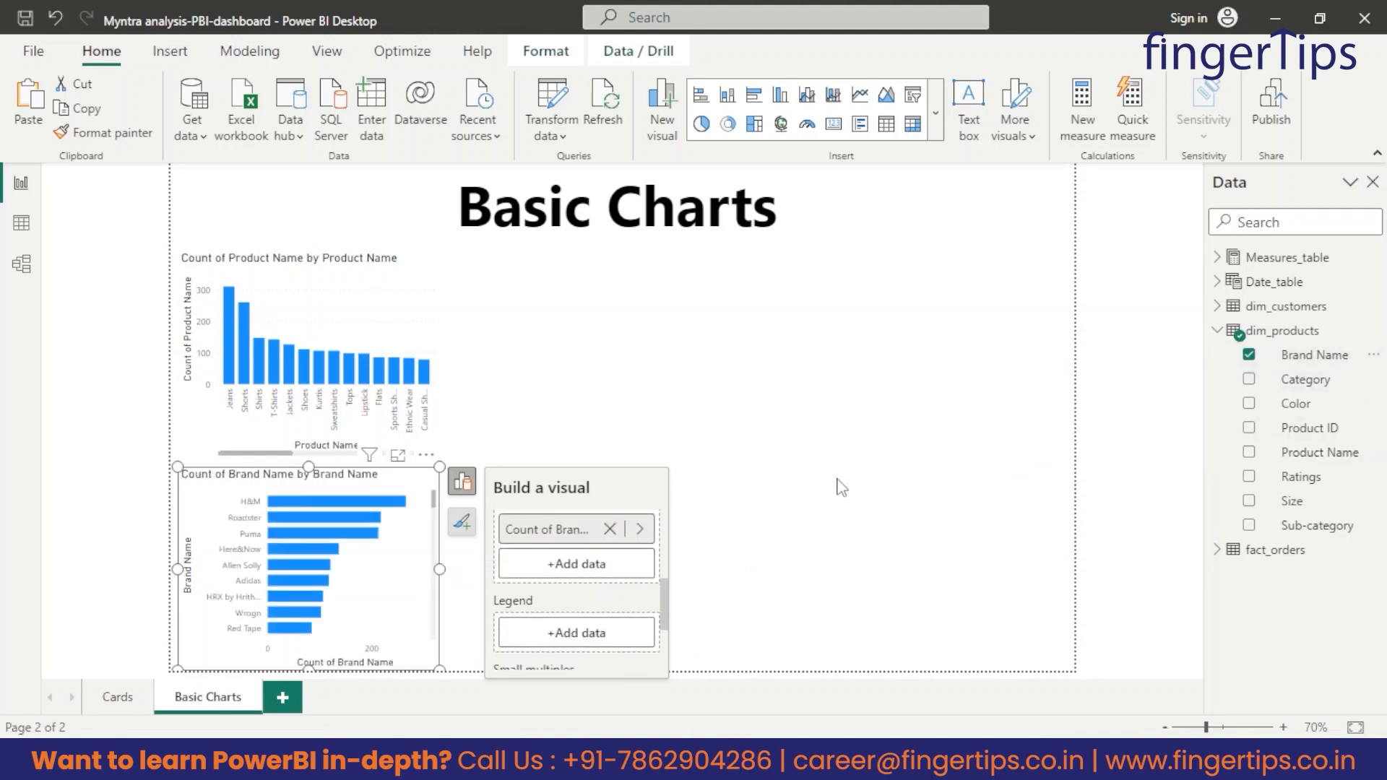
{"action": "left_click", "coordinate": [782, 483]}
Insert a stacked bar chart beside the product column chart, about a third of the page wide, showing the count of Size by Size.
{"action": "left_click", "coordinate": [700, 94]}
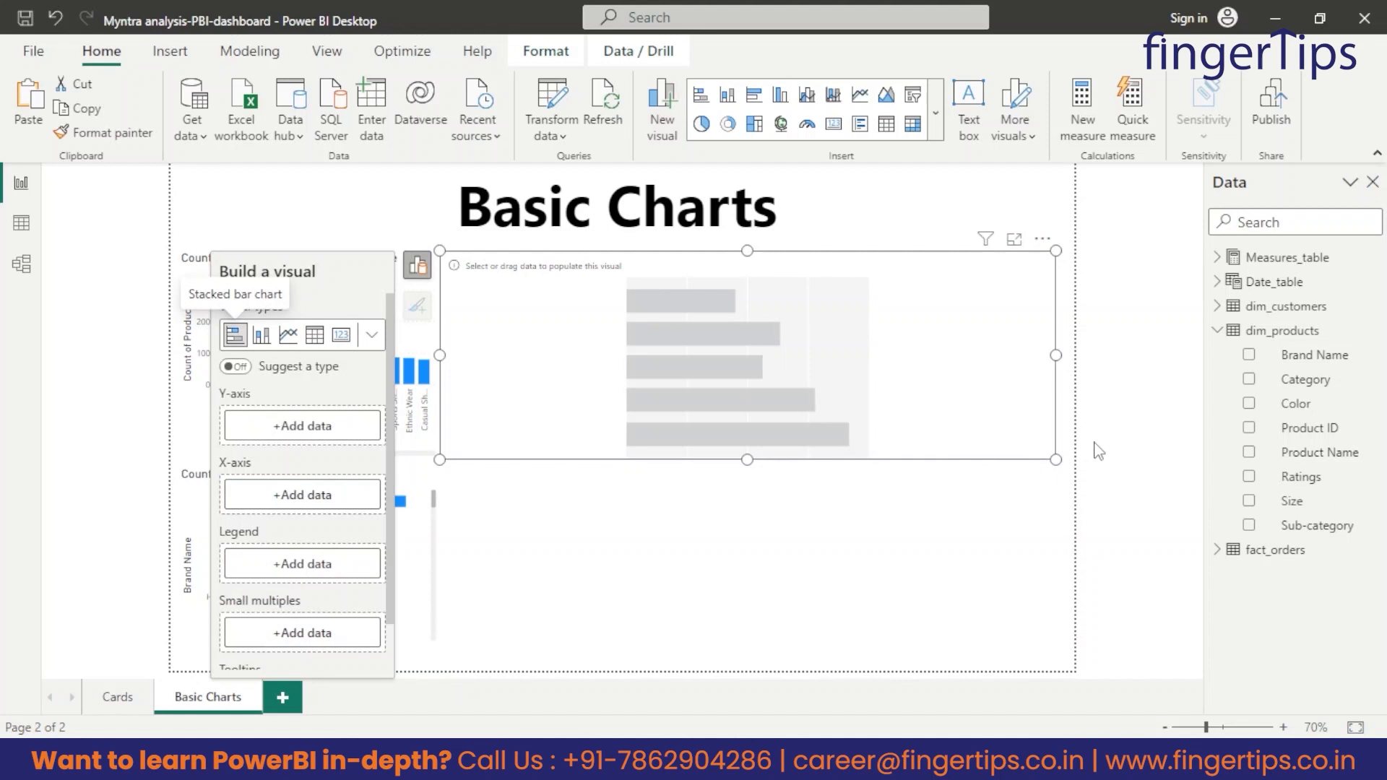
{"action": "left_click_drag", "start_coordinate": [1054, 458], "coordinate": [737, 458]}
{"action": "left_click_drag", "start_coordinate": [536, 373], "coordinate": [617, 382]}
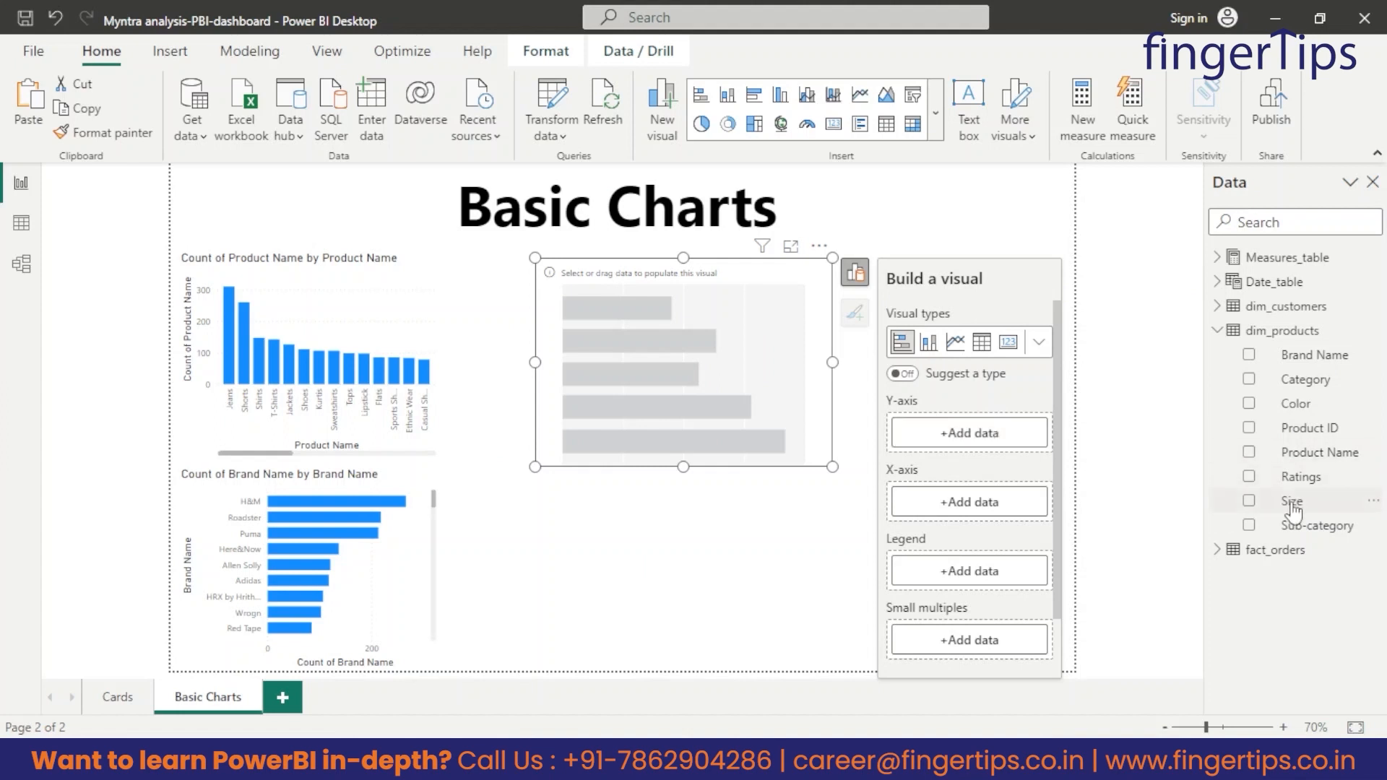
{"action": "left_click_drag", "start_coordinate": [1289, 504], "coordinate": [969, 442]}
{"action": "left_click_drag", "start_coordinate": [1295, 505], "coordinate": [961, 539]}
{"action": "left_click", "coordinate": [688, 589]}
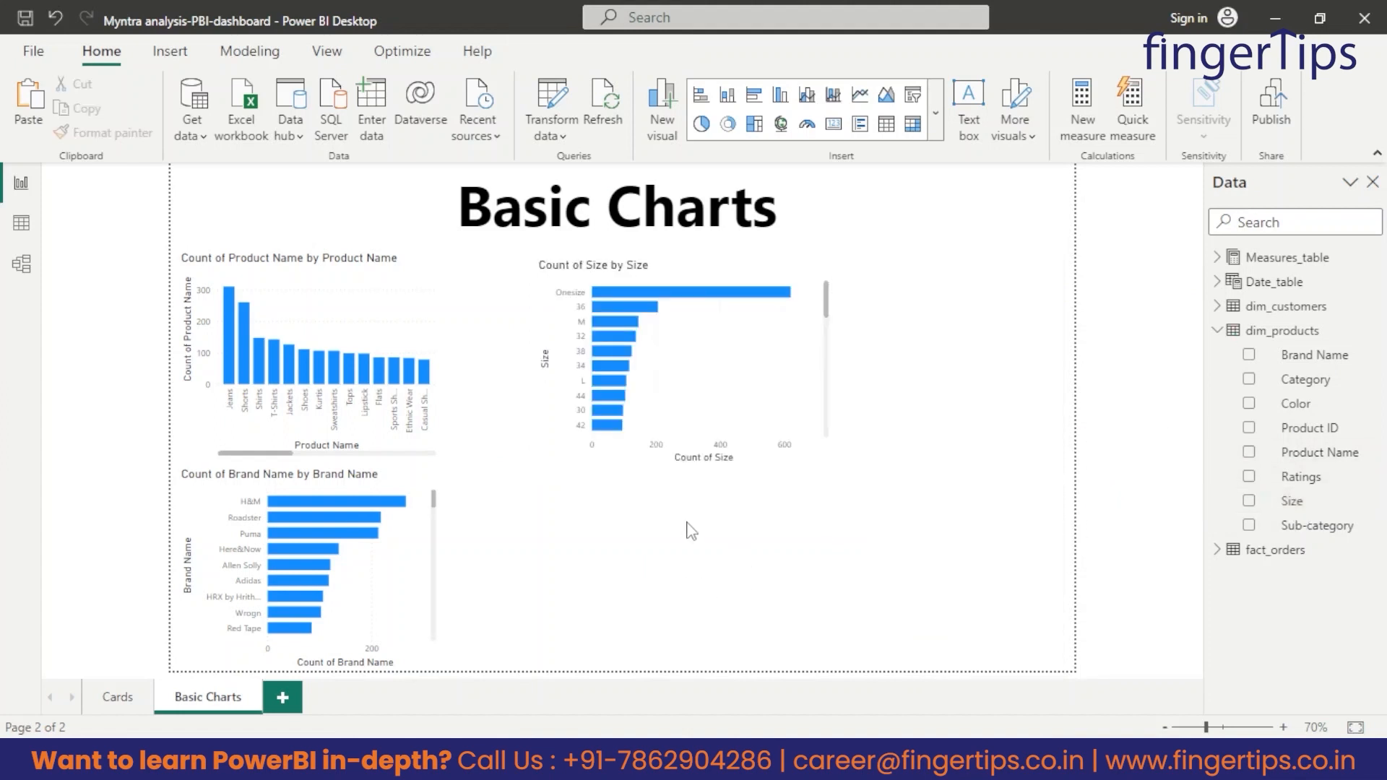
Insert another stacked bar chart below the Size chart, narrow the Size chart and align both as a middle column.
{"action": "left_click", "coordinate": [700, 95]}
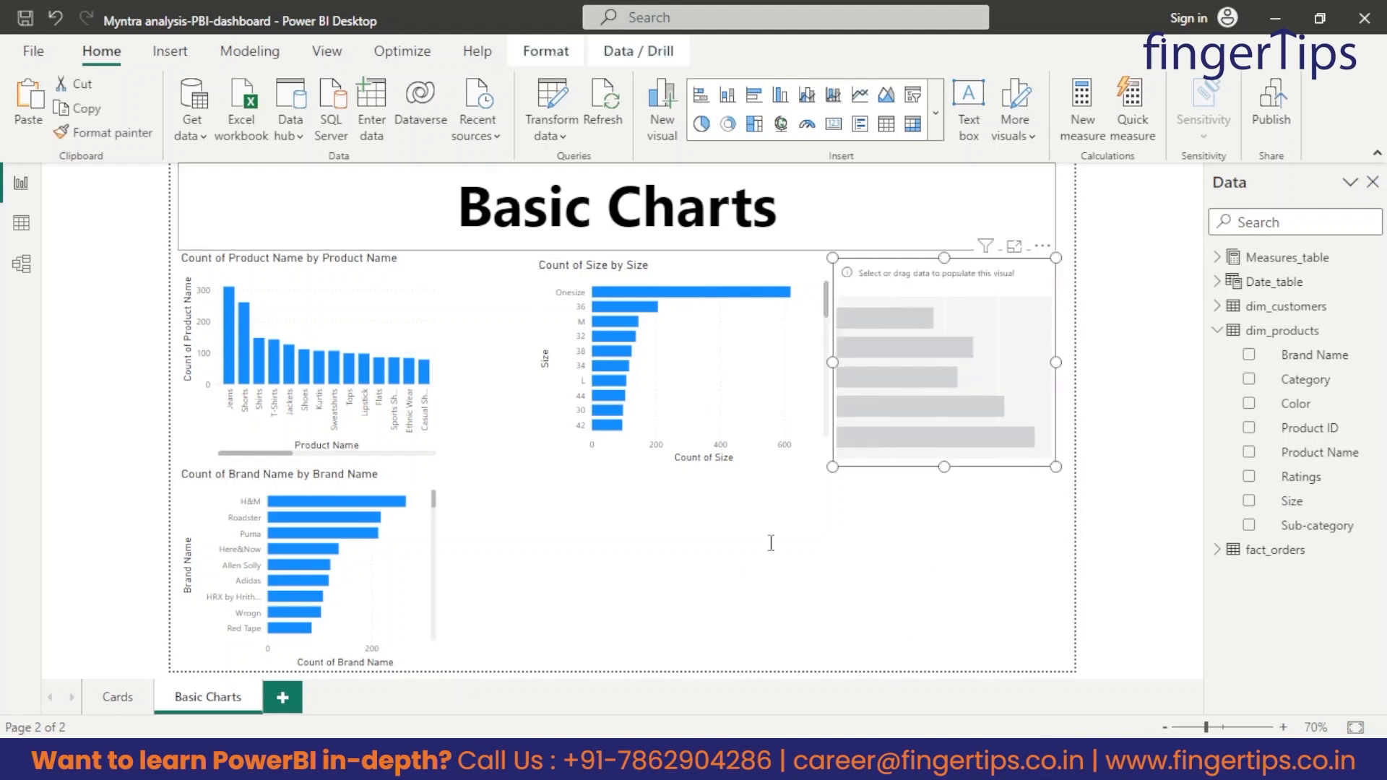
{"action": "left_click_drag", "start_coordinate": [940, 364], "coordinate": [679, 607]}
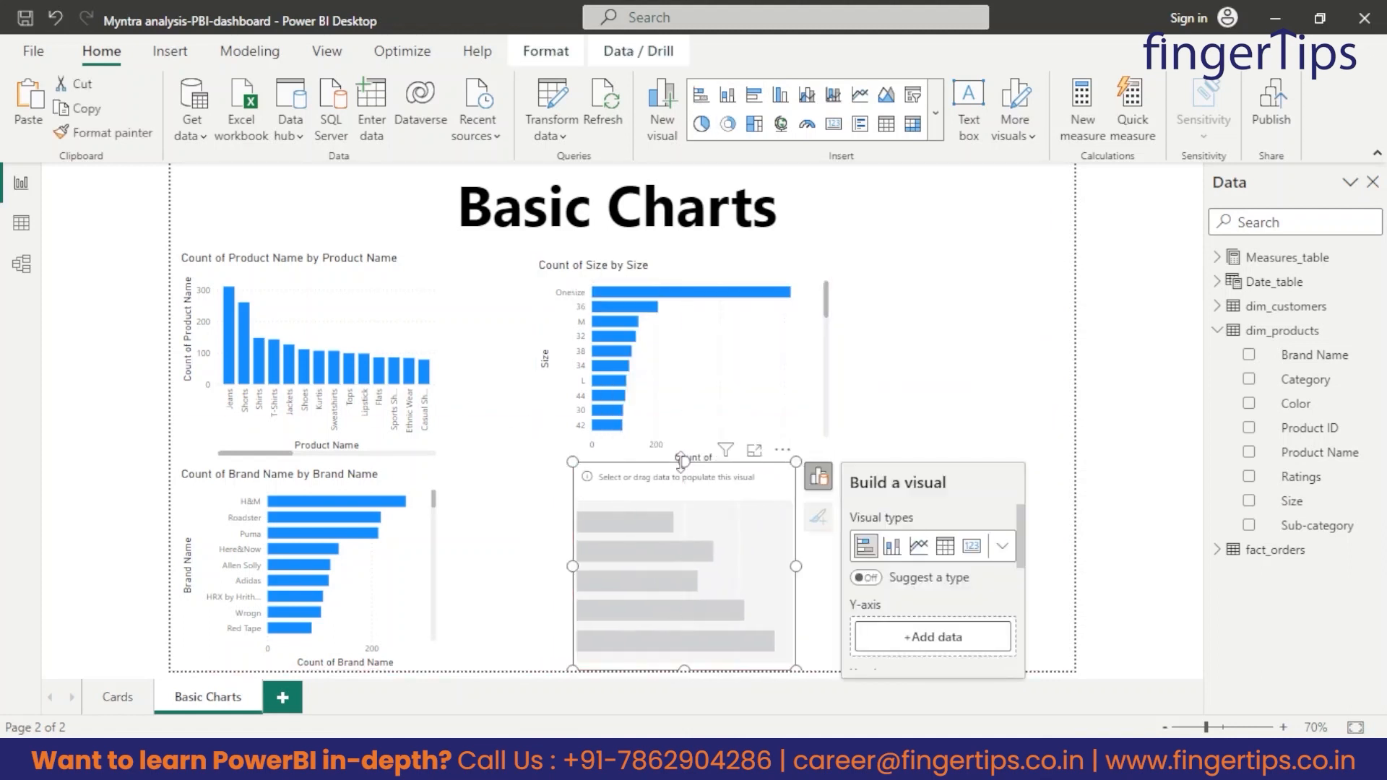
{"action": "left_click_drag", "start_coordinate": [682, 462], "coordinate": [687, 472]}
{"action": "left_click_drag", "start_coordinate": [632, 571], "coordinate": [580, 563]}
{"action": "left_click_drag", "start_coordinate": [613, 359], "coordinate": [561, 359]}
{"action": "left_click_drag", "start_coordinate": [781, 362], "coordinate": [734, 362]}
{"action": "left_click", "coordinate": [641, 512]}
{"action": "left_click_drag", "start_coordinate": [521, 562], "coordinate": [492, 566]}
Set the lower middle bar chart's Y-axis to Color from dim_products and its X-axis to the count of Color.
{"action": "left_click_drag", "start_coordinate": [1300, 407], "coordinate": [880, 635]}
{"action": "left_click", "coordinate": [767, 476]}
{"action": "scroll", "coordinate": [899, 590], "scroll_direction": "down", "scroll_amount": 1}
{"action": "left_click_drag", "start_coordinate": [1311, 412], "coordinate": [890, 612]}
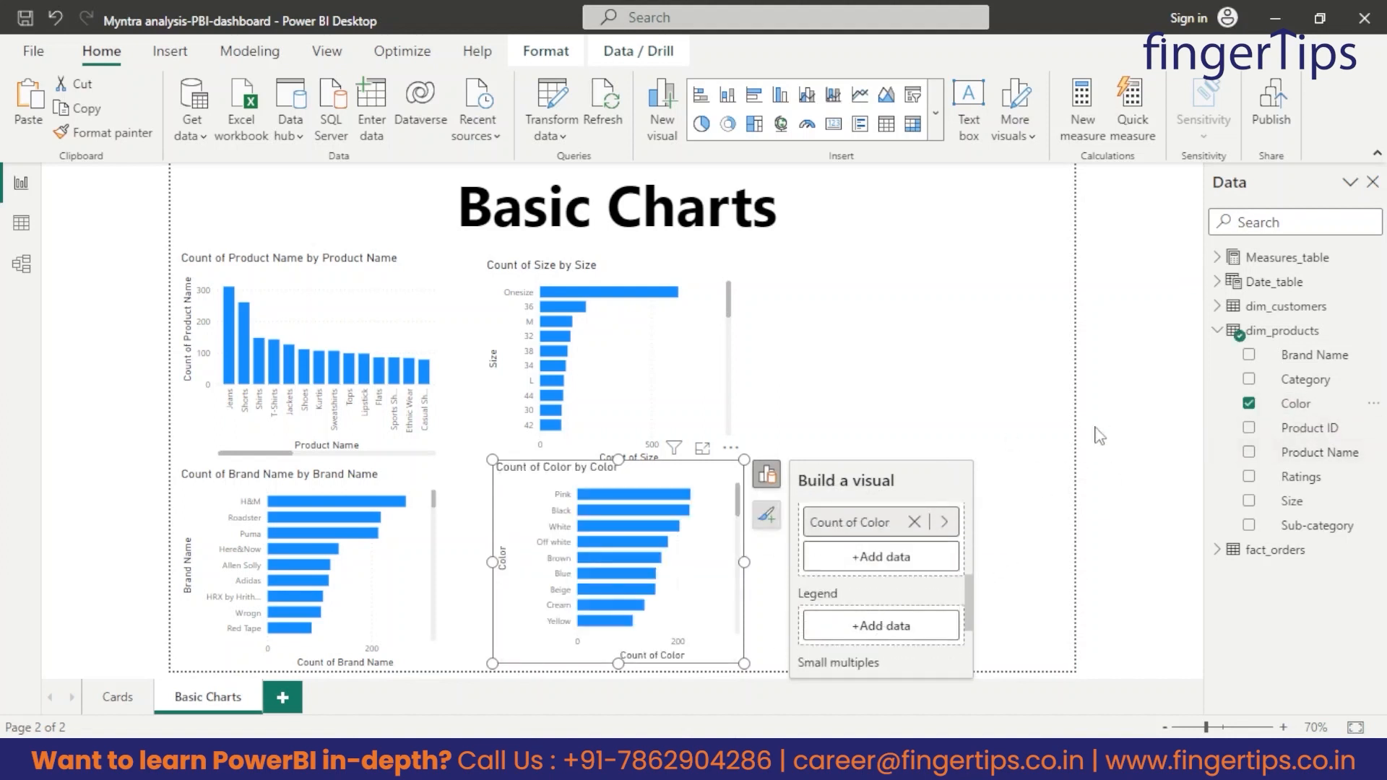
{"action": "left_click", "coordinate": [1035, 569]}
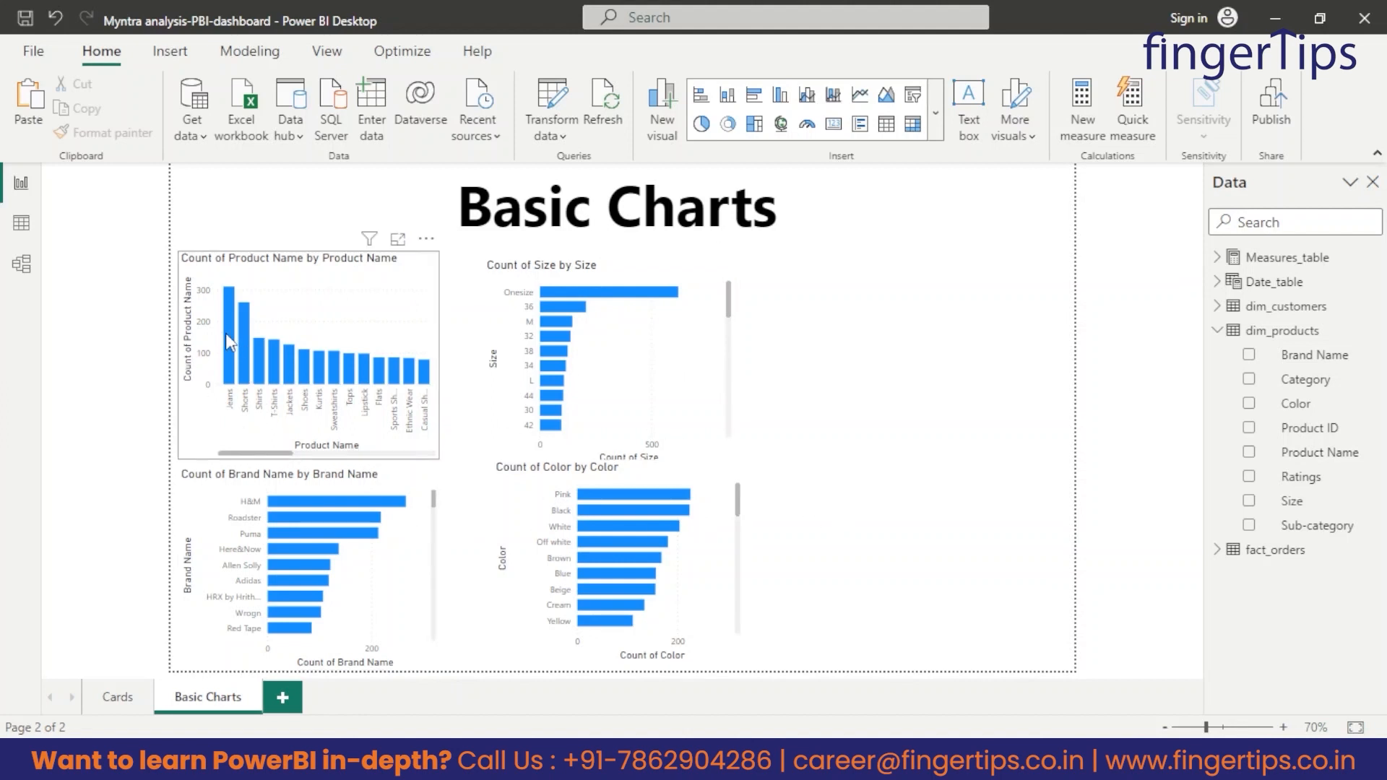
Examine the values of the leading bars in the product, size and brand charts.
{"action": "mouse_move", "coordinate": [227, 326]}
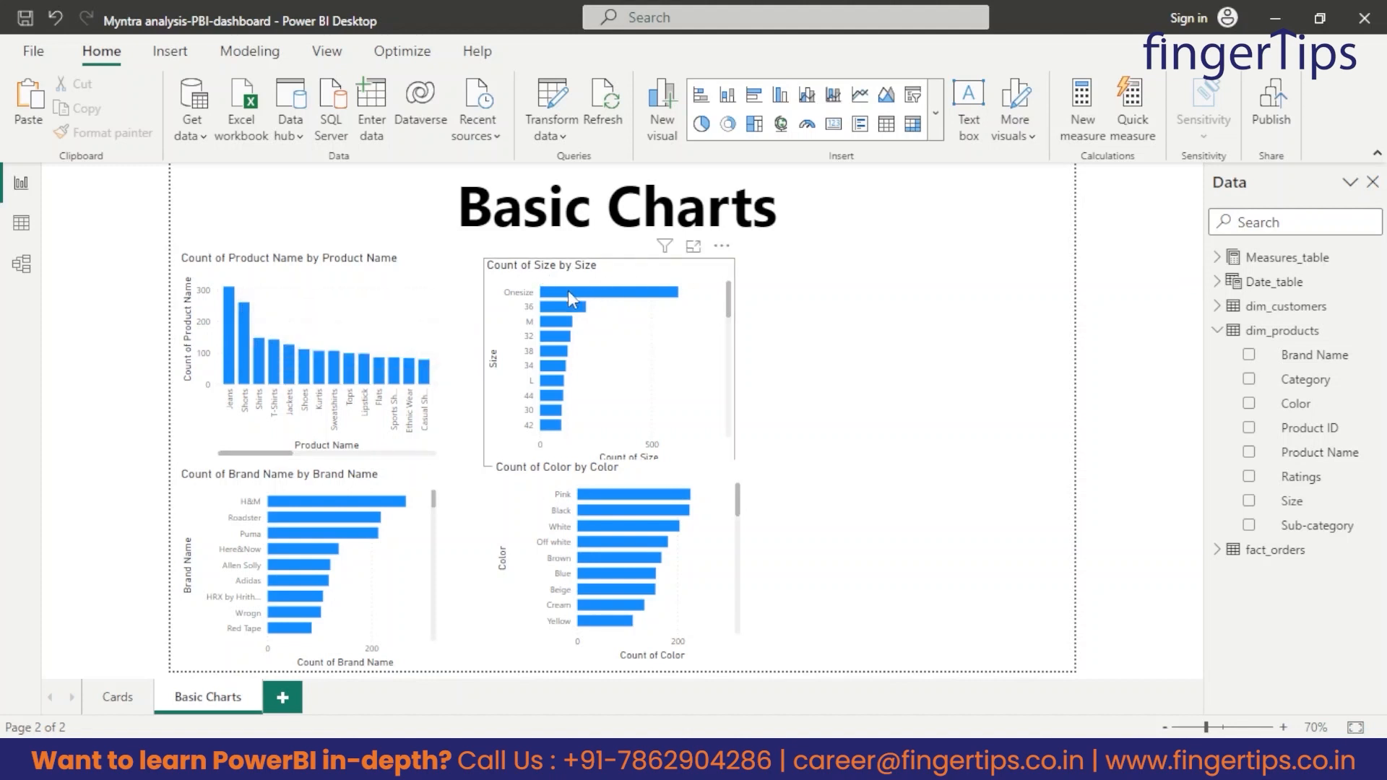
{"action": "mouse_move", "coordinate": [571, 298]}
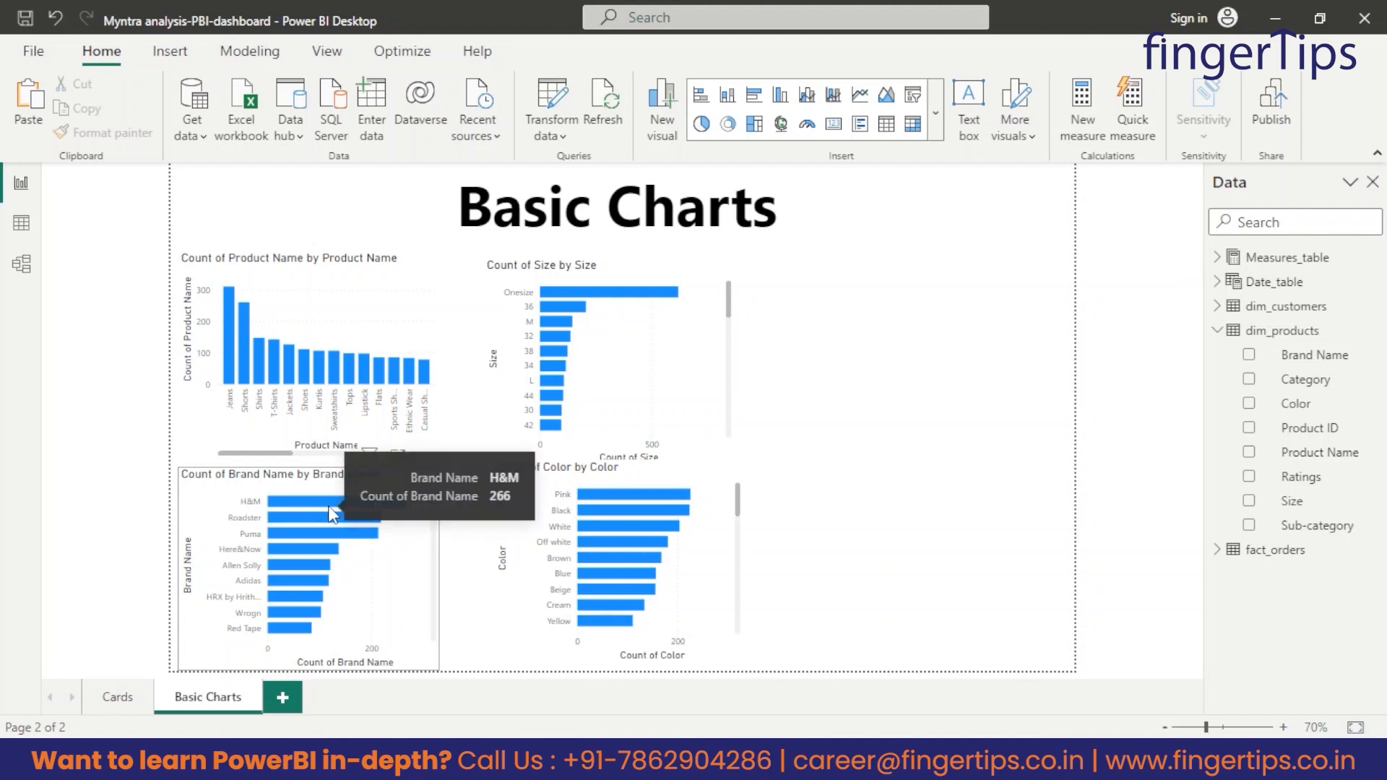
{"action": "mouse_move", "coordinate": [296, 519]}
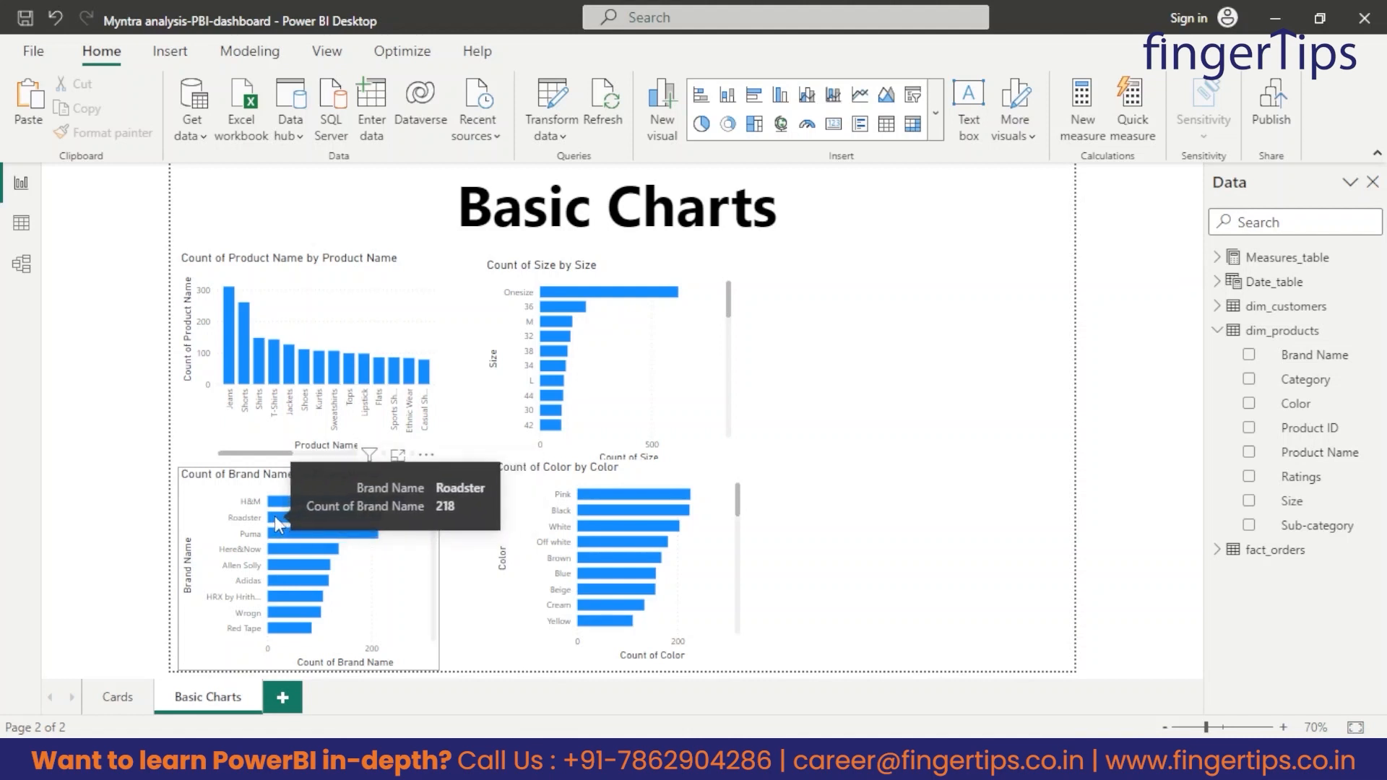
{"action": "mouse_move", "coordinate": [273, 565]}
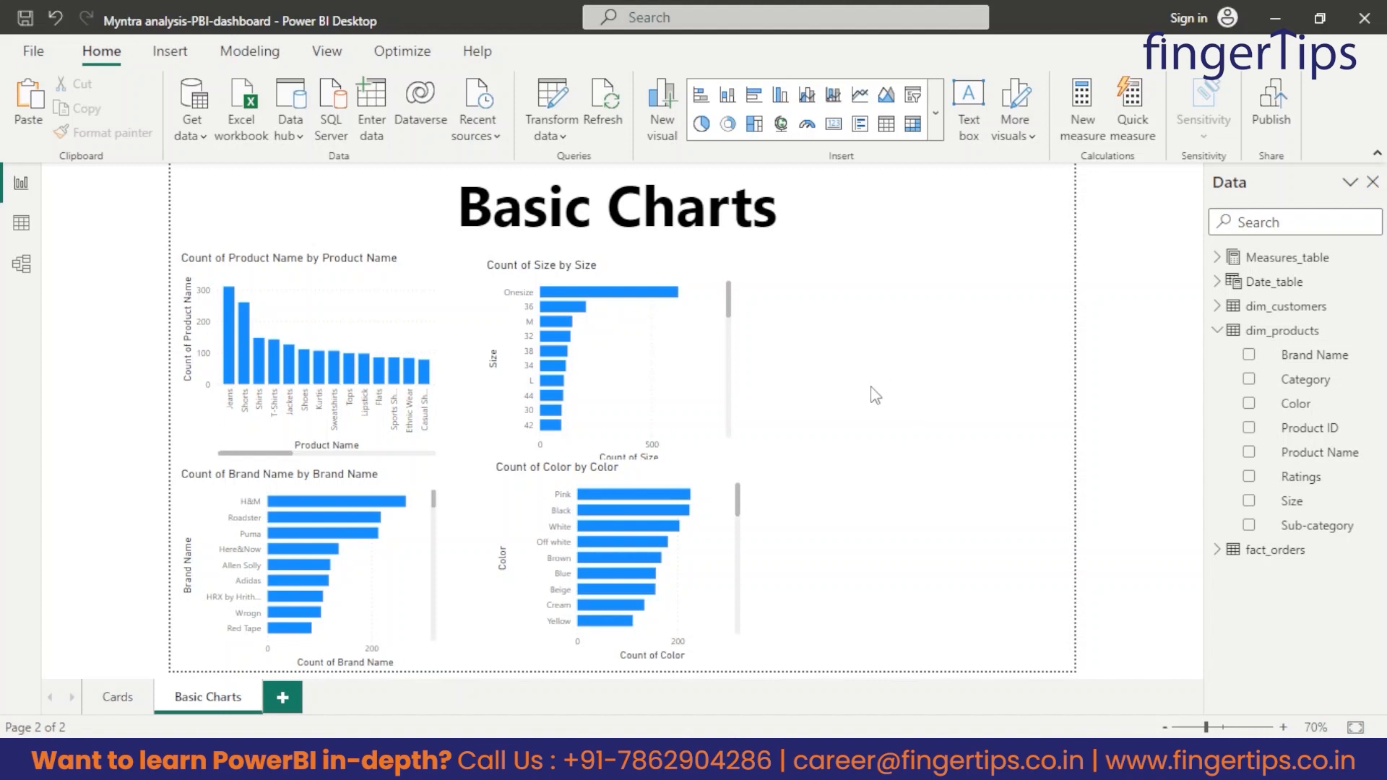
Insert a donut chart beside the Size chart, narrow it slightly, and show the count of Order ID from fact_orders by Category from dim_products.
{"action": "left_click", "coordinate": [727, 128]}
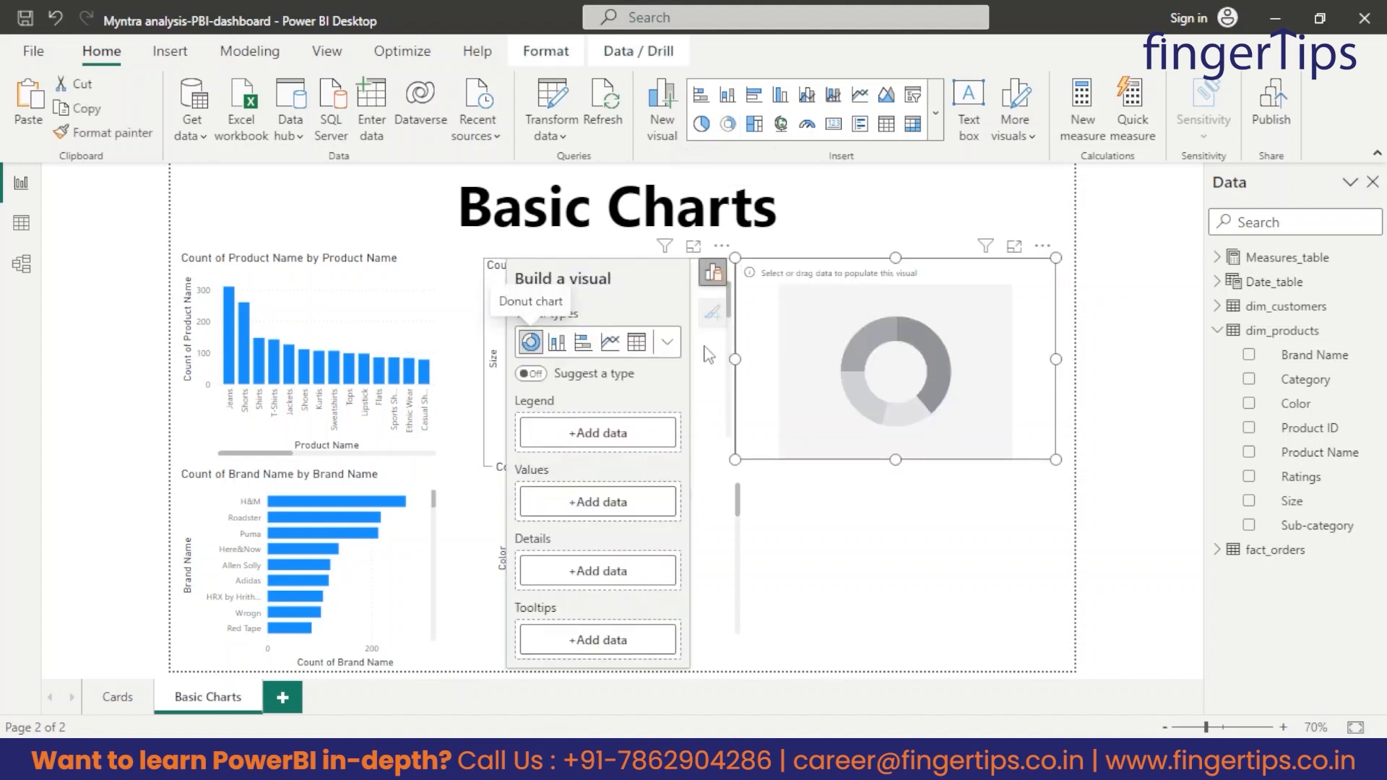
{"action": "left_click_drag", "start_coordinate": [735, 359], "coordinate": [764, 359]}
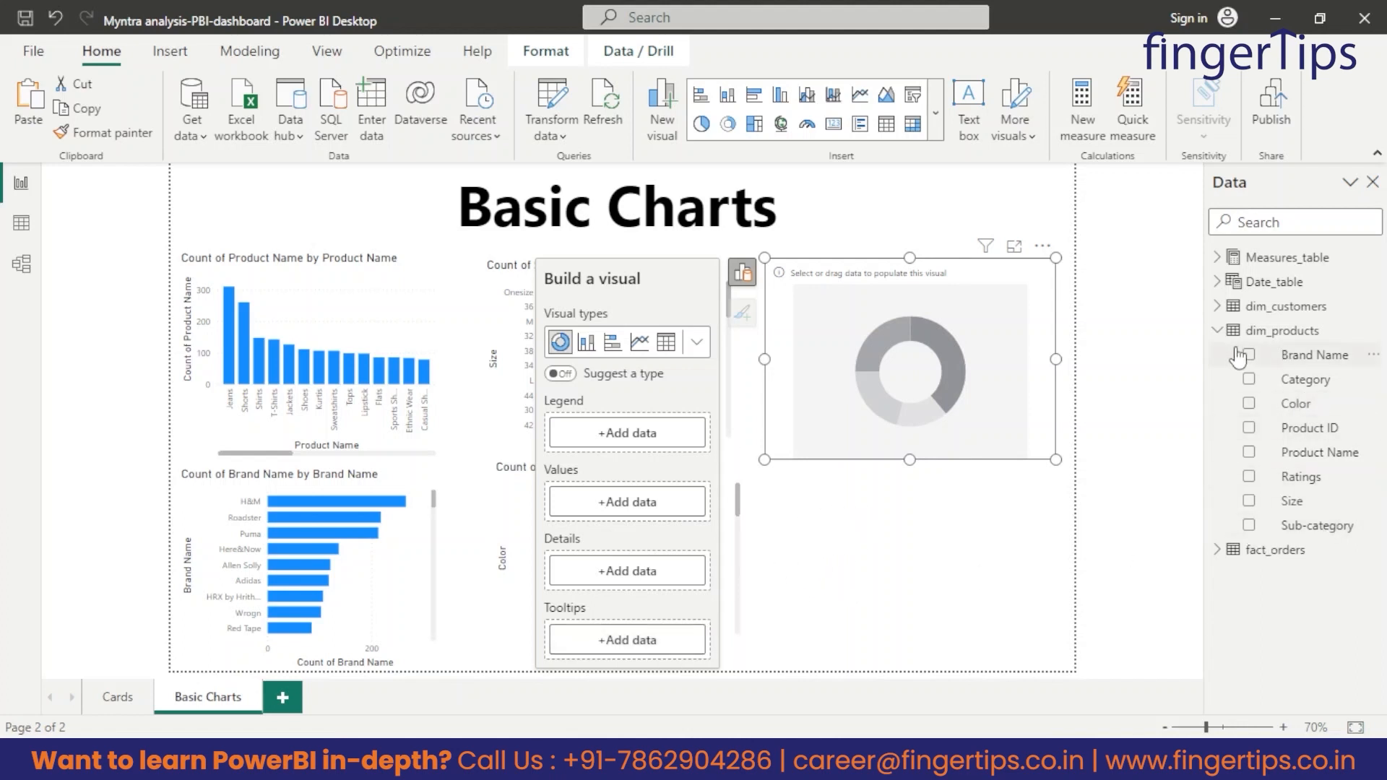
{"action": "left_click", "coordinate": [1216, 330]}
{"action": "left_click", "coordinate": [1218, 355]}
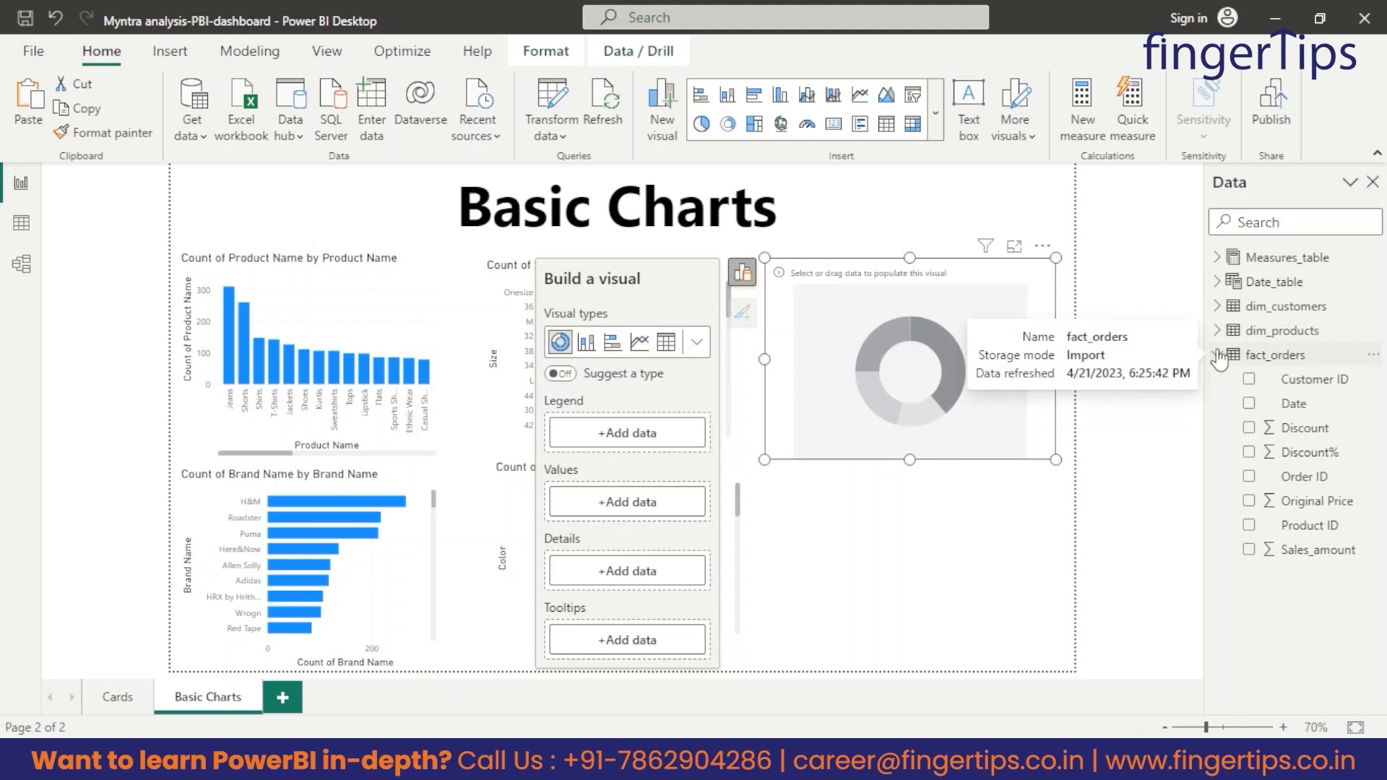
{"action": "left_click", "coordinate": [1332, 481]}
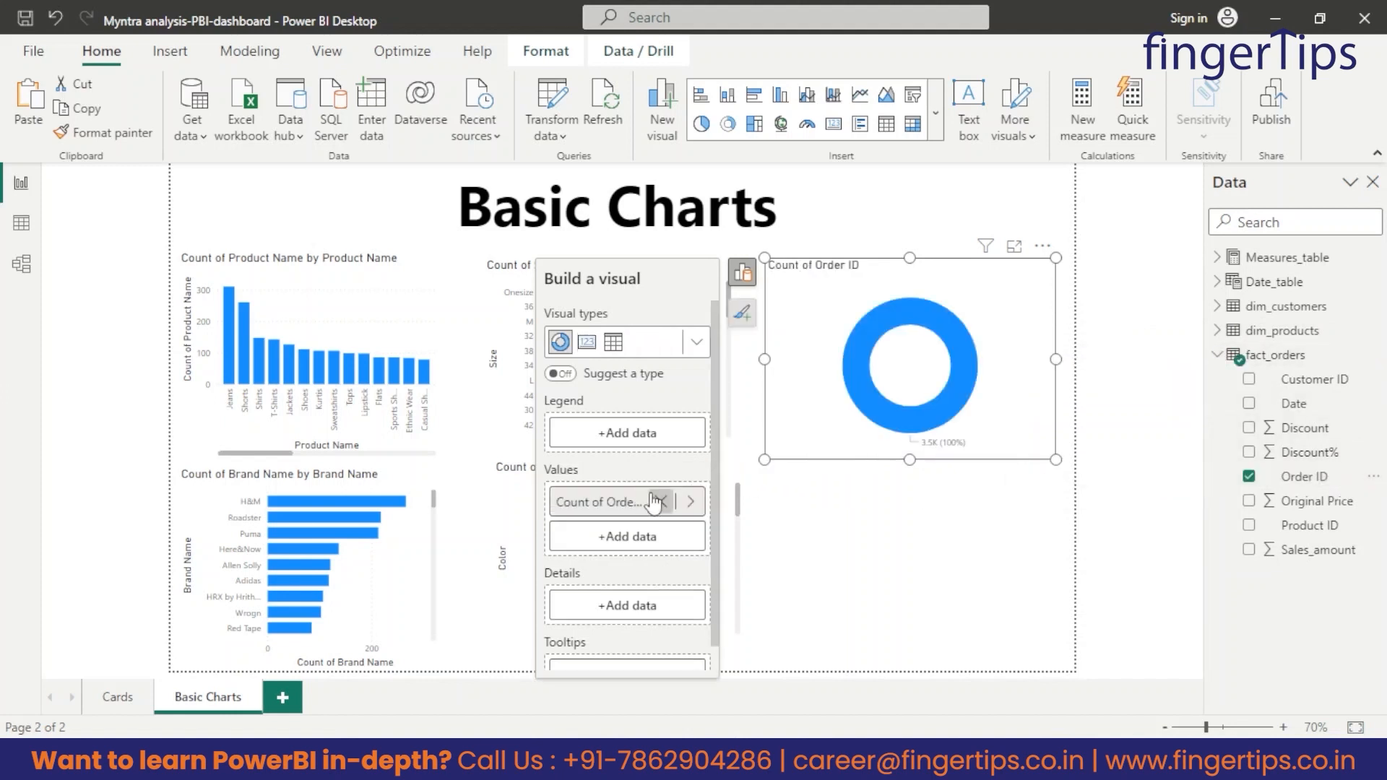
{"action": "left_click", "coordinate": [1217, 330]}
{"action": "left_click_drag", "start_coordinate": [1298, 380], "coordinate": [638, 442]}
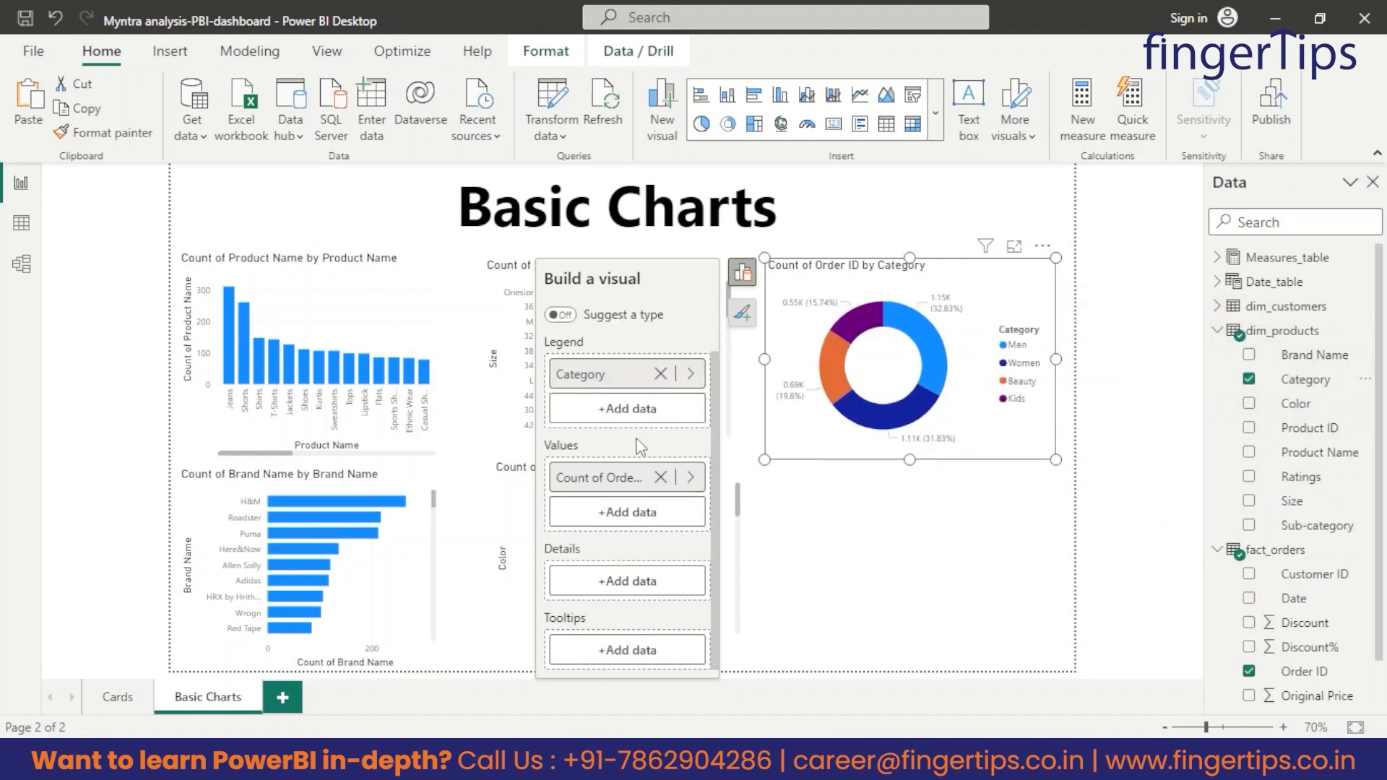
{"action": "left_click", "coordinate": [896, 581]}
Examine the order count and share of individual categories in the donut chart.
{"action": "mouse_move", "coordinate": [866, 315]}
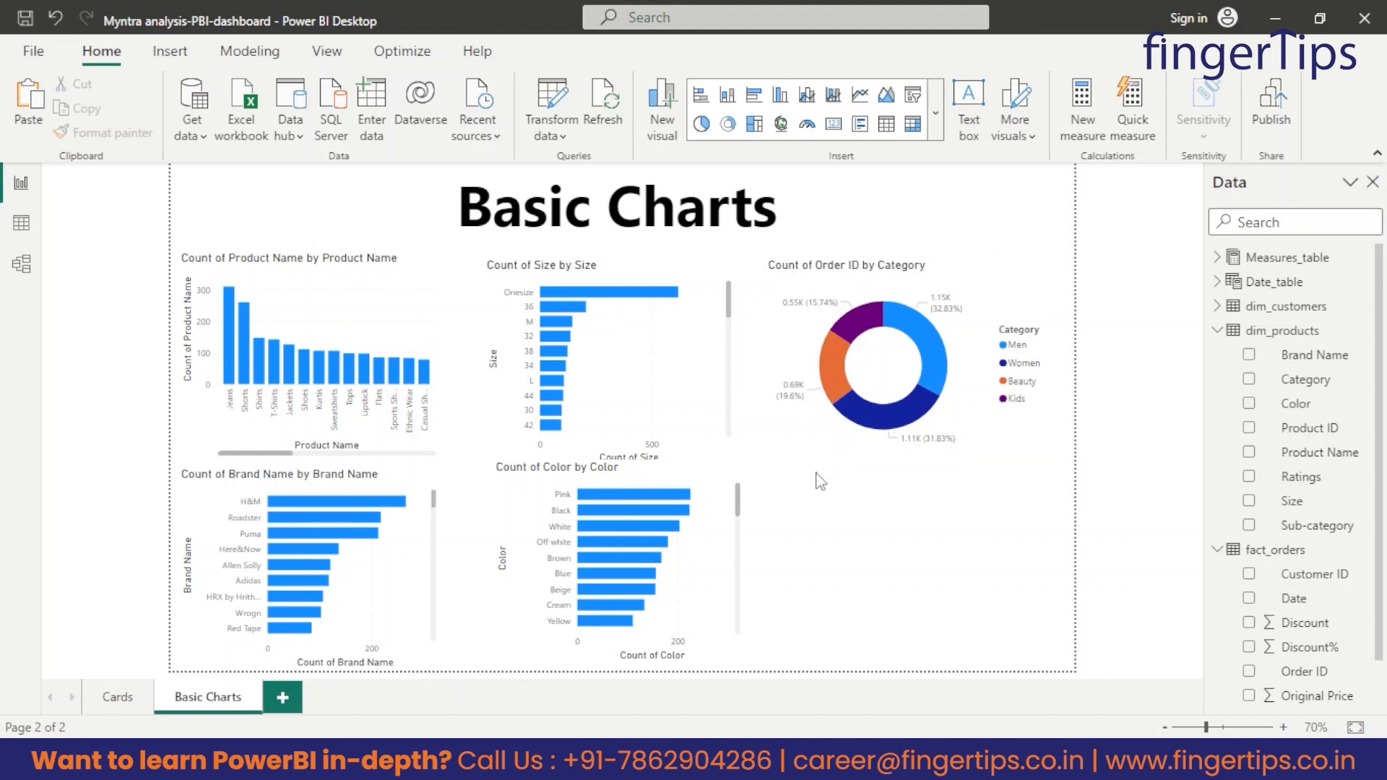
{"action": "mouse_move", "coordinate": [921, 329]}
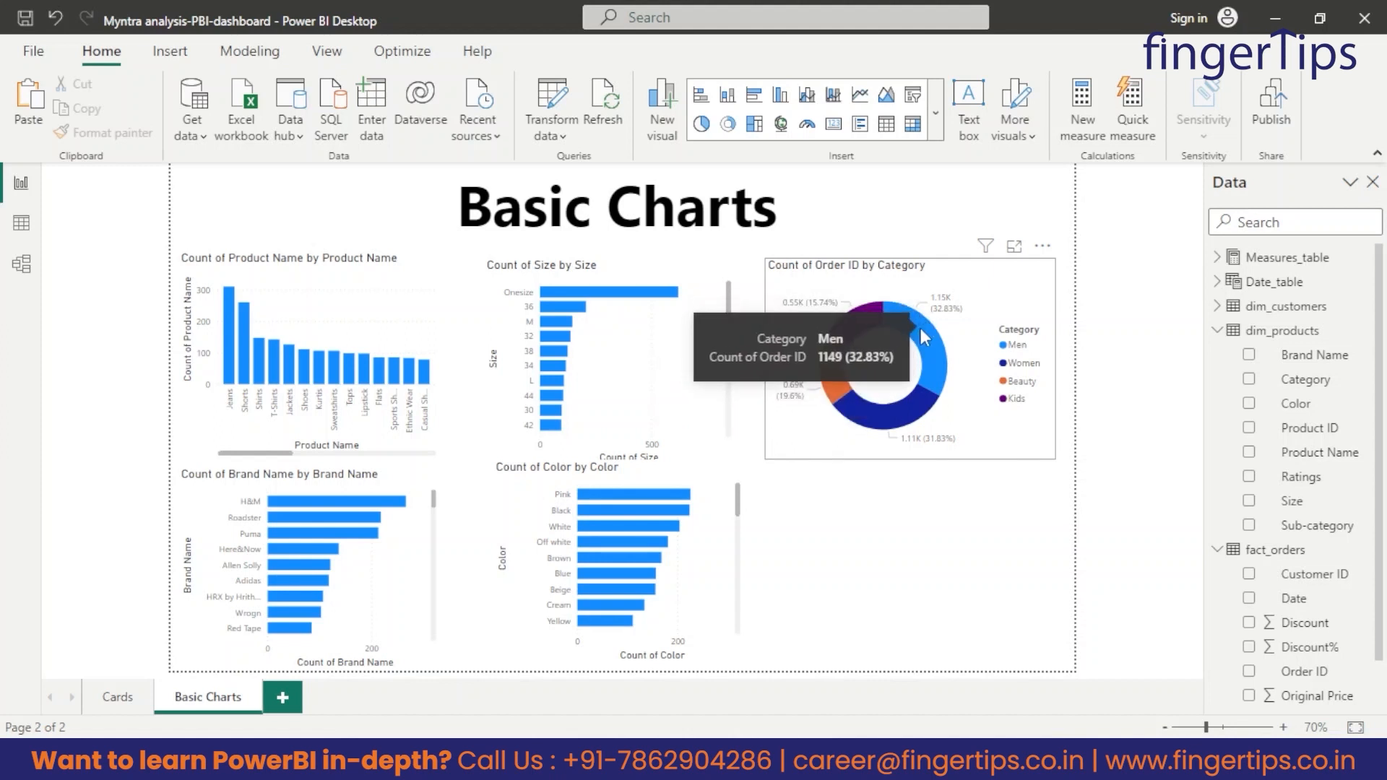
{"action": "mouse_move", "coordinate": [896, 432]}
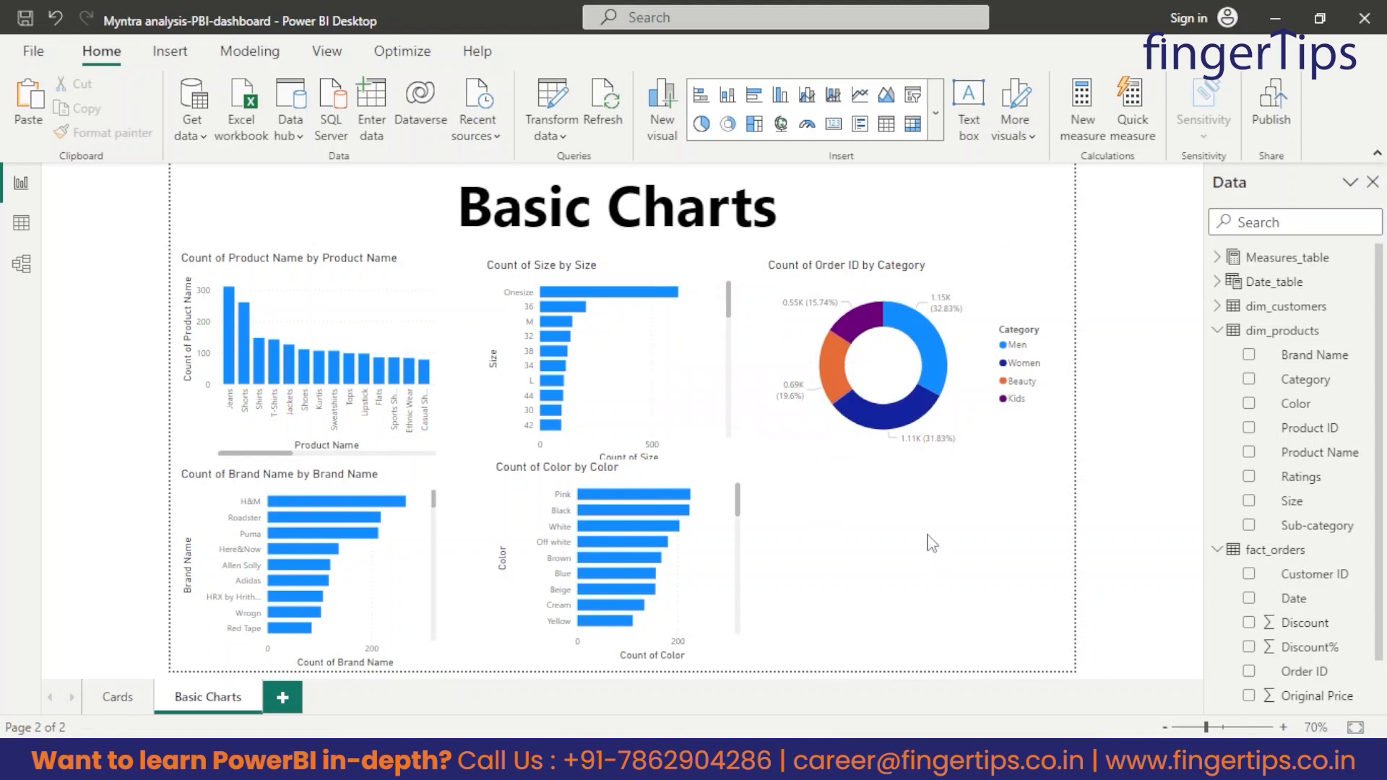
Insert a stacked column chart below the donut chart with State from dim_customers on the X-axis and the count of Order ID on the Y-axis.
{"action": "left_click", "coordinate": [727, 95]}
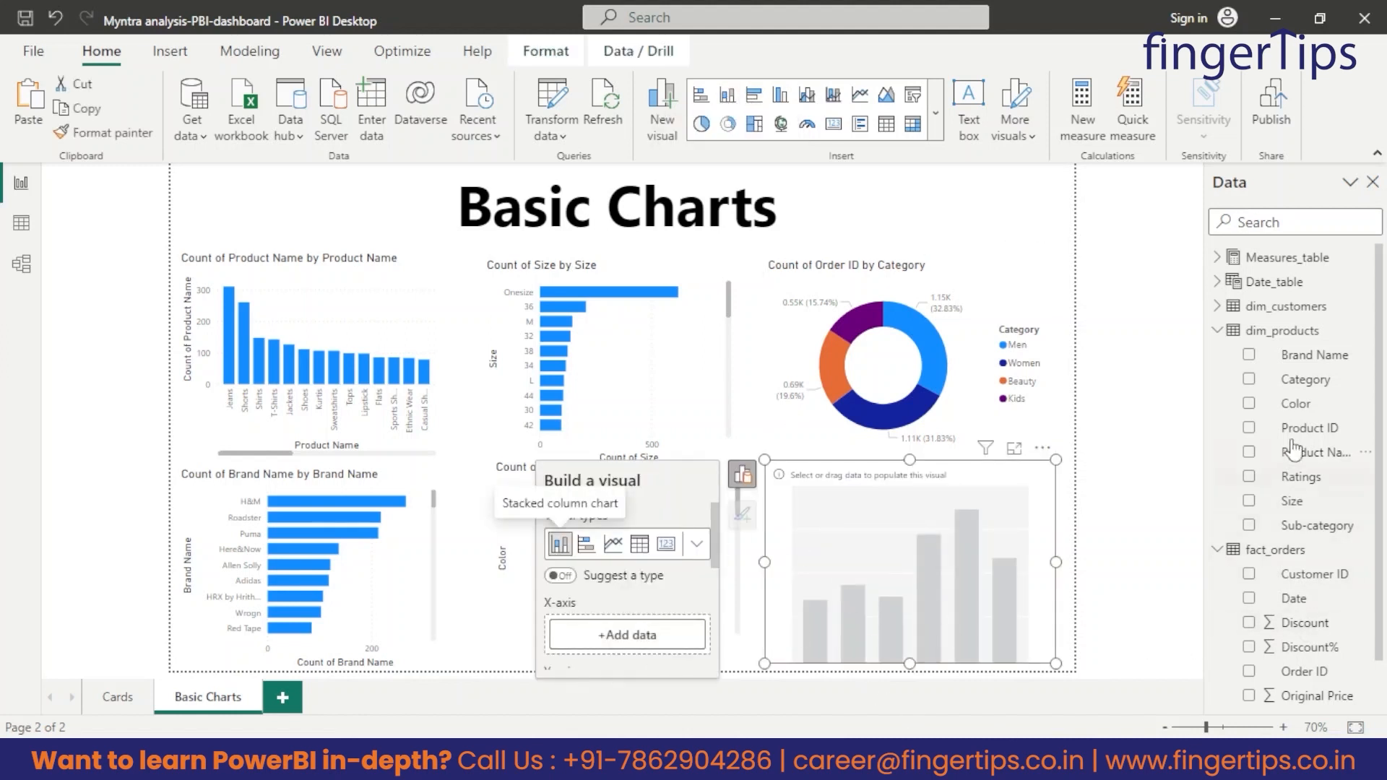
{"action": "left_click", "coordinate": [1219, 307]}
{"action": "left_click", "coordinate": [1293, 403]}
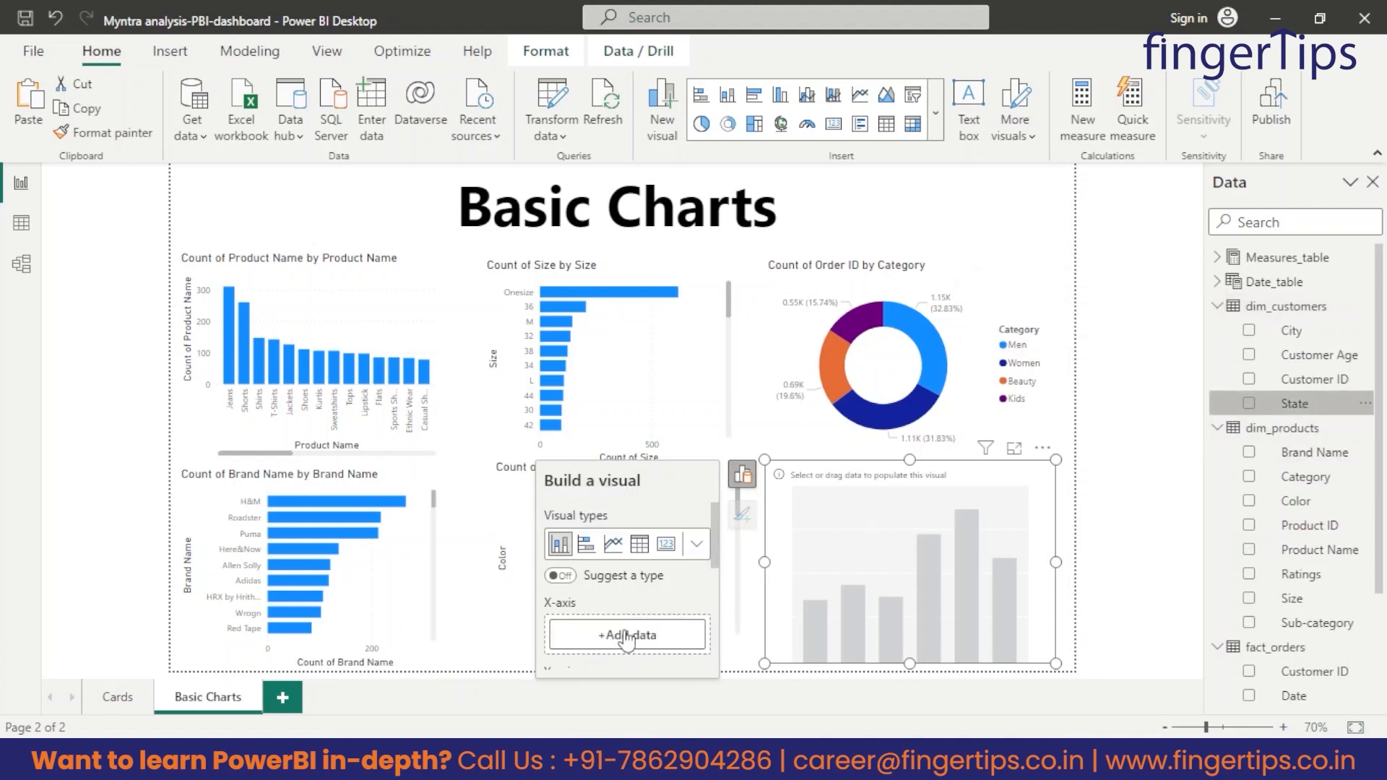
{"action": "left_click", "coordinate": [1236, 307]}
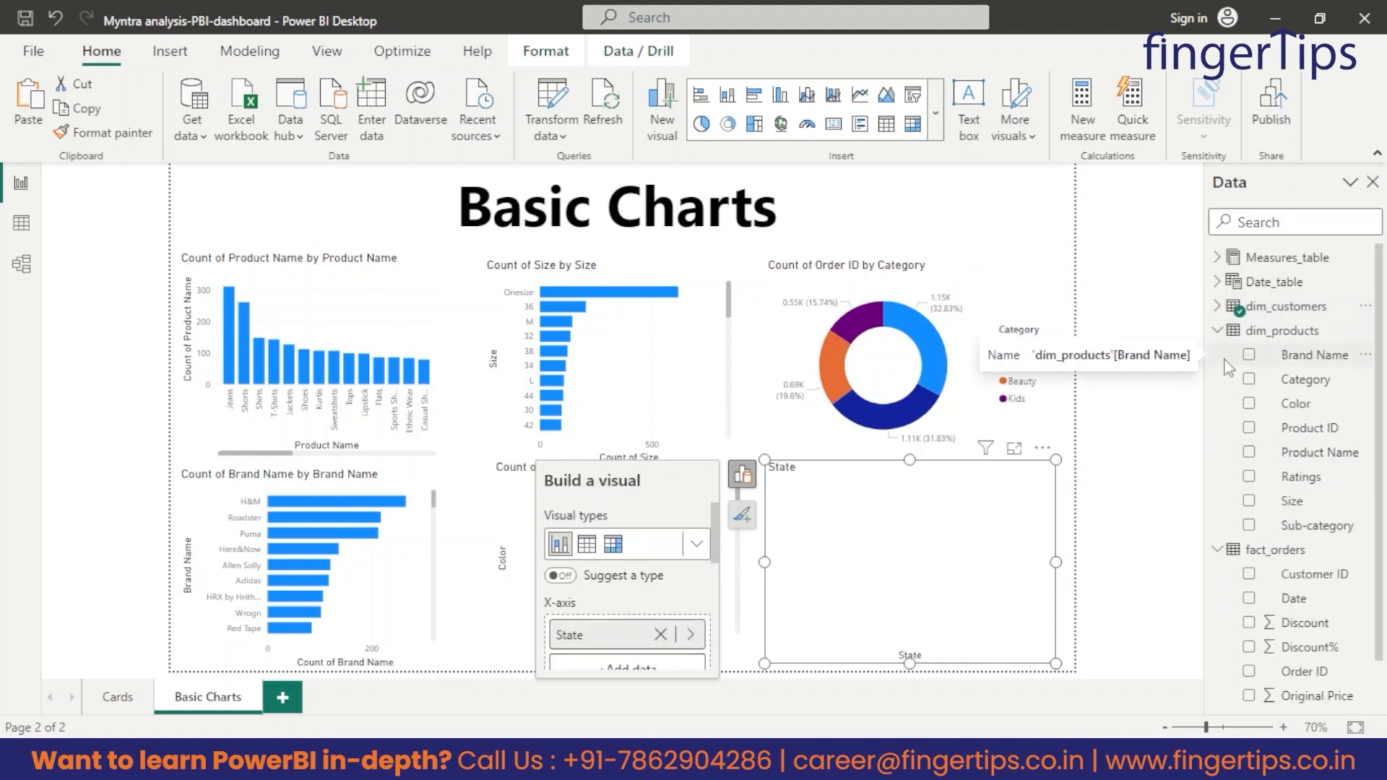
{"action": "scroll", "coordinate": [1293, 506], "scroll_direction": "down", "scroll_amount": 1}
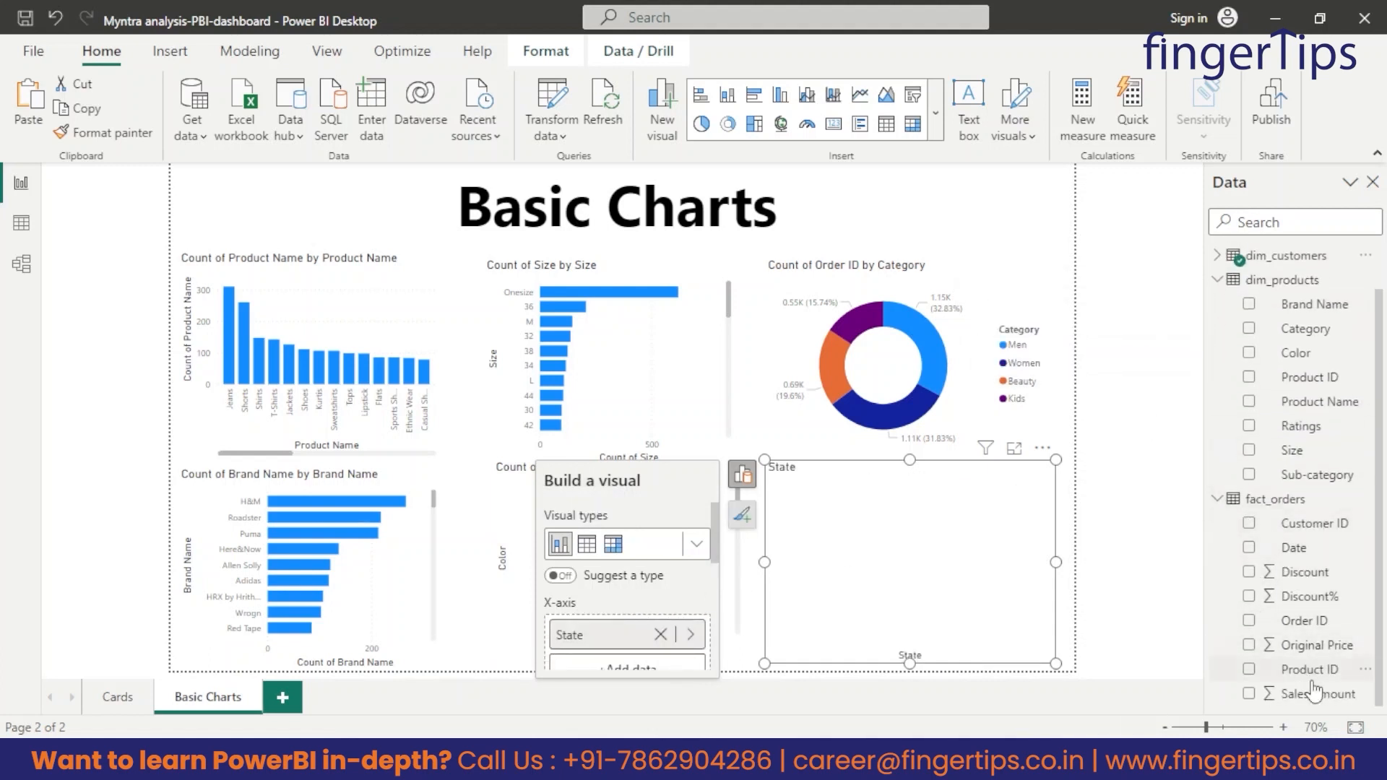
{"action": "scroll", "coordinate": [636, 593], "scroll_direction": "down", "scroll_amount": 3}
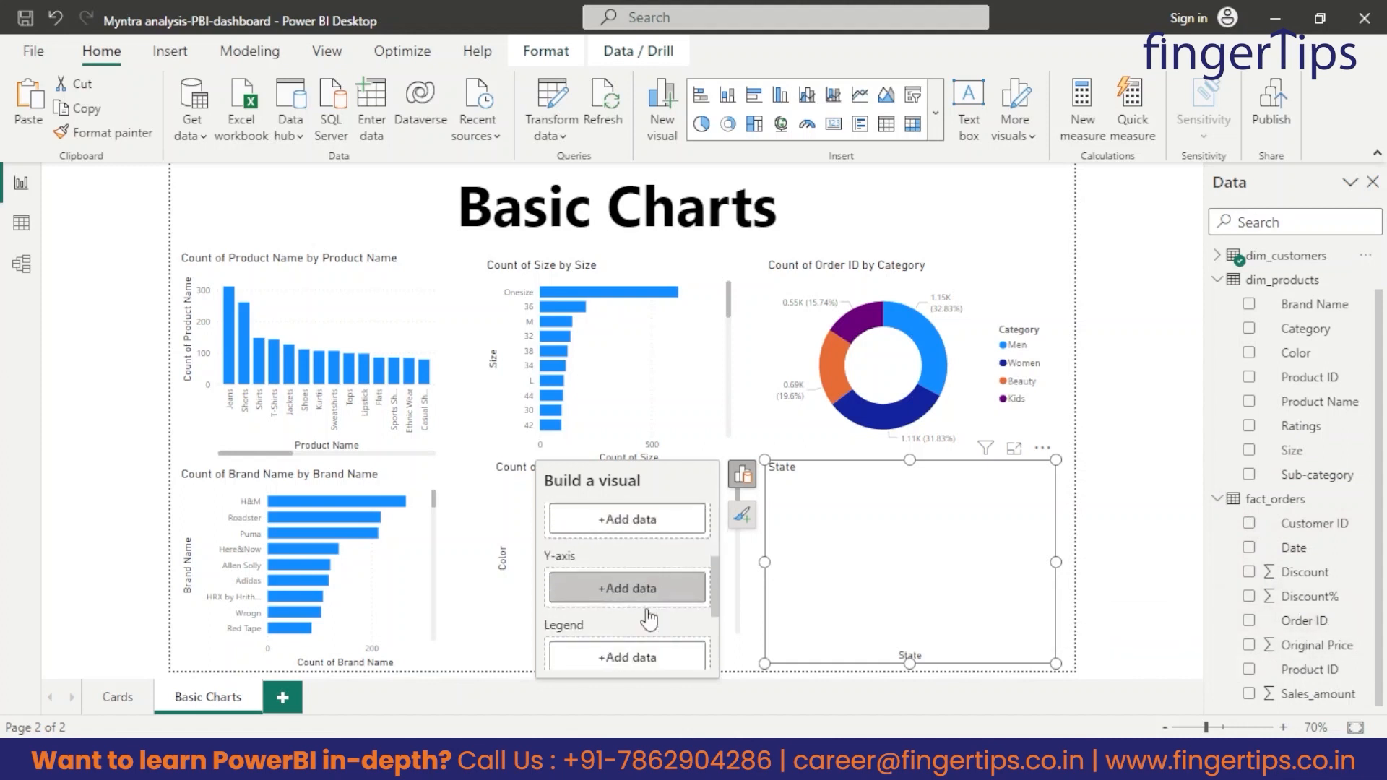
{"action": "left_click_drag", "start_coordinate": [1304, 621], "coordinate": [675, 614]}
Set the State column chart's legend to Category from dim_products.
{"action": "scroll", "coordinate": [651, 611], "scroll_direction": "down", "scroll_amount": 2}
{"action": "scroll", "coordinate": [639, 605], "scroll_direction": "up", "scroll_amount": 1}
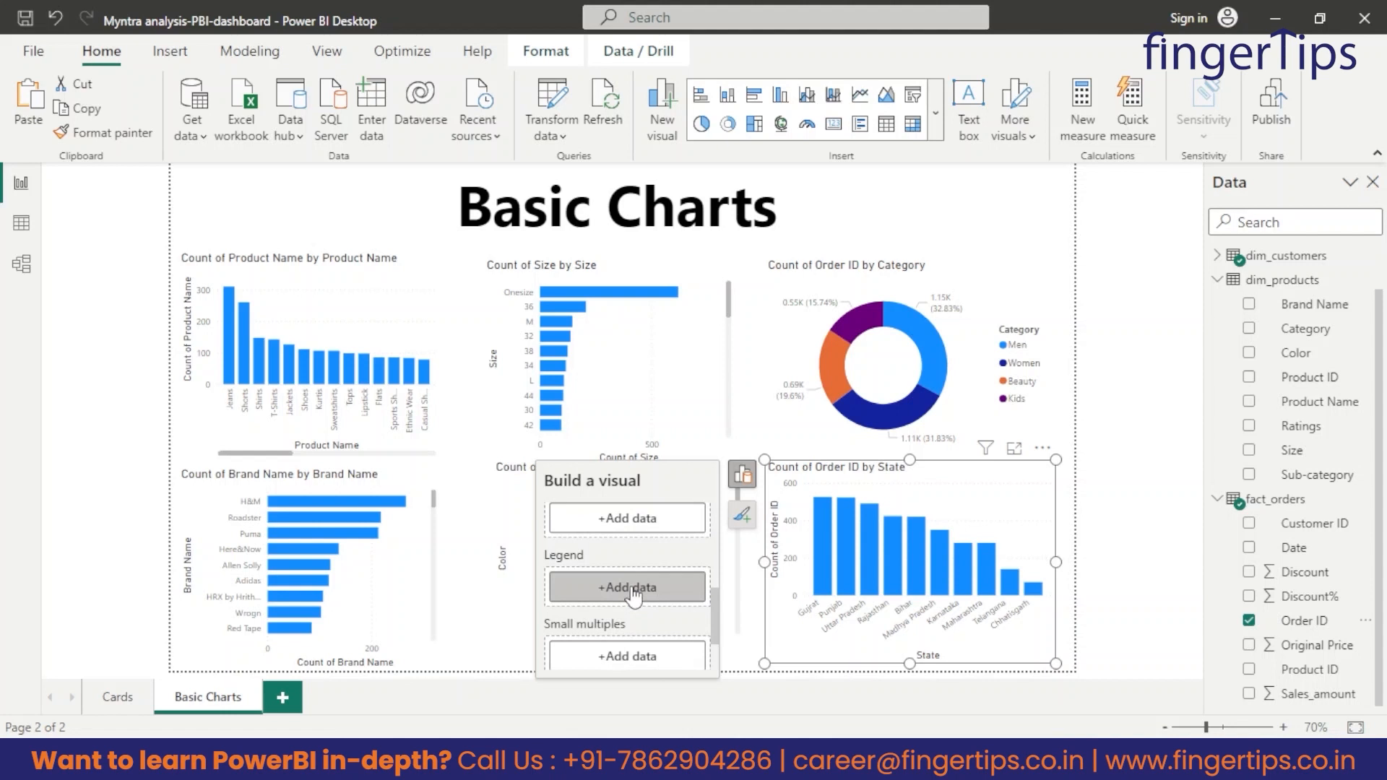
{"action": "scroll", "coordinate": [629, 636], "scroll_direction": "down", "scroll_amount": 2}
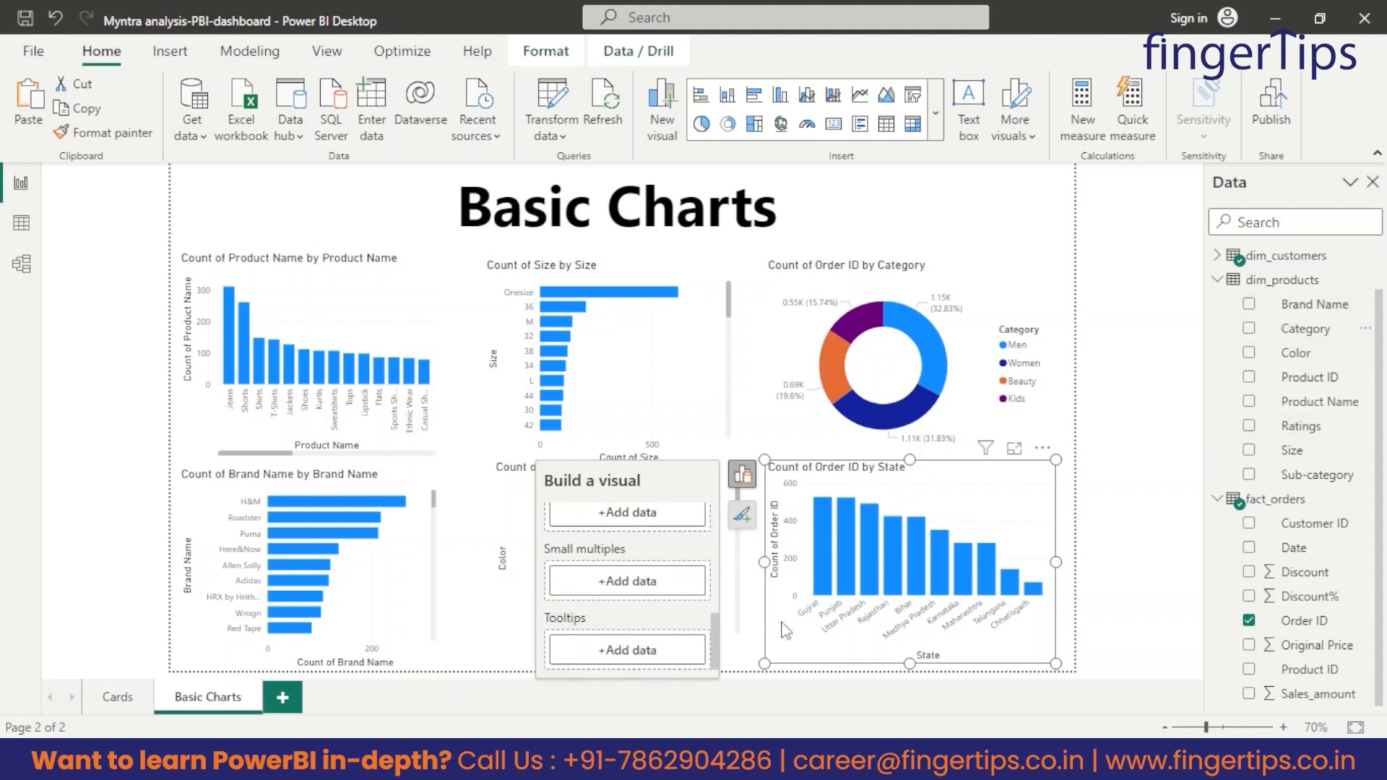
{"action": "left_click_drag", "start_coordinate": [1305, 328], "coordinate": [621, 587]}
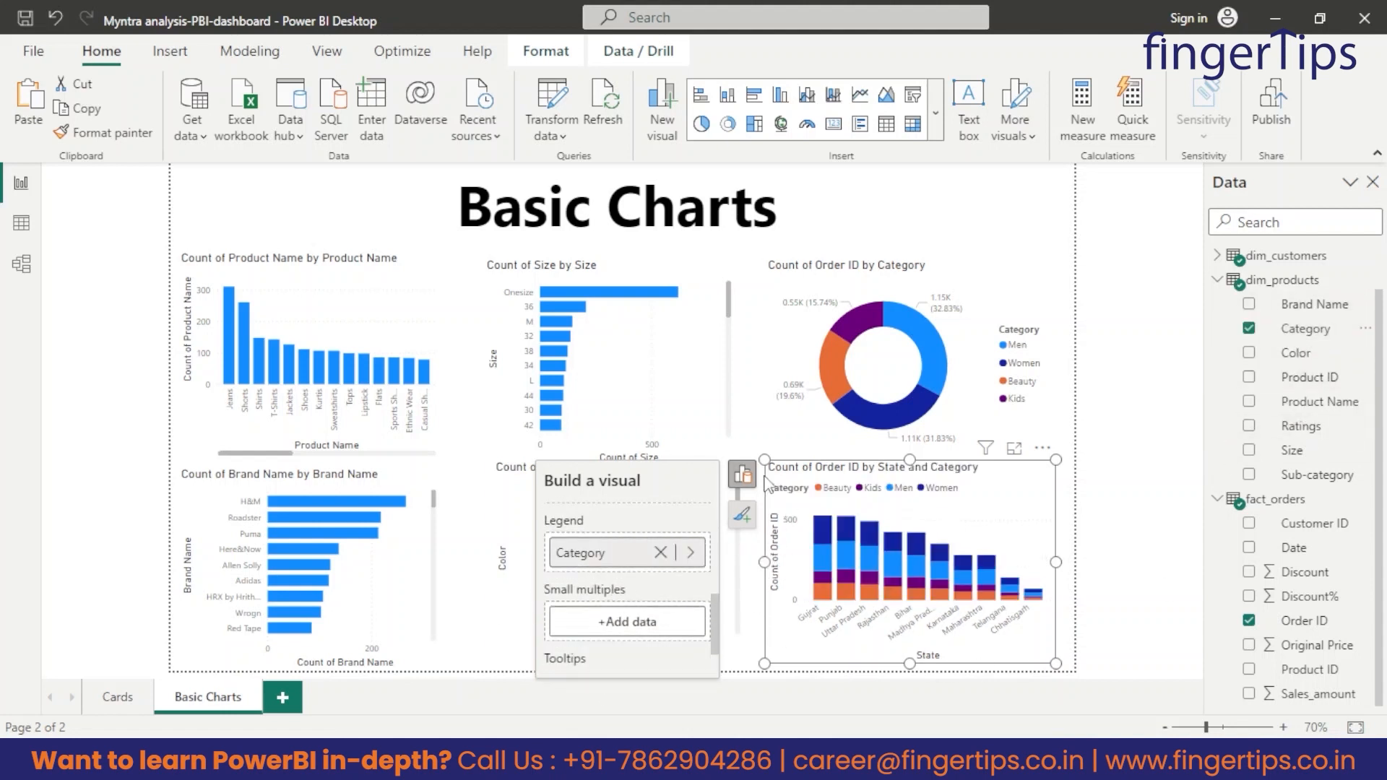
Examine the order counts by state and category in the State column chart, and review the Basic Charts page.
{"action": "left_click", "coordinate": [1190, 483]}
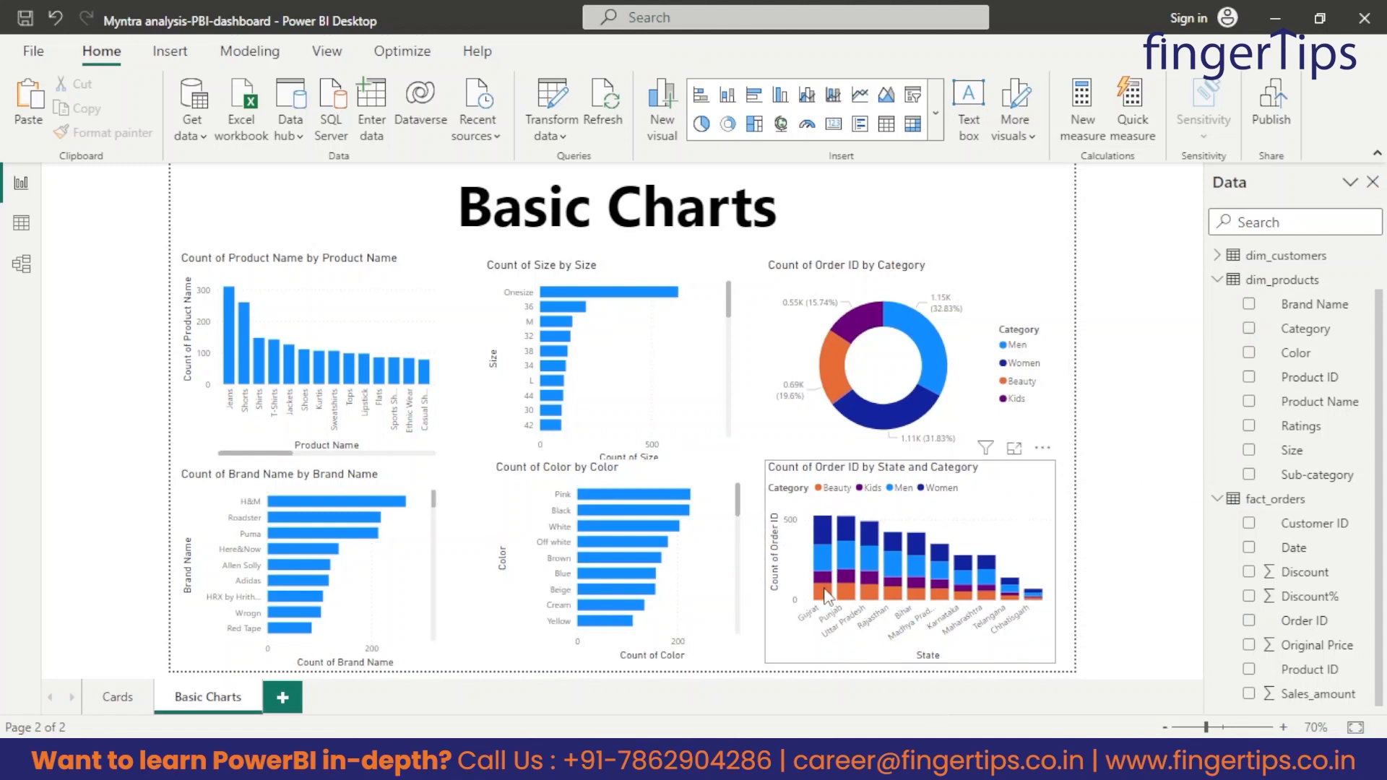
{"action": "mouse_move", "coordinate": [822, 529]}
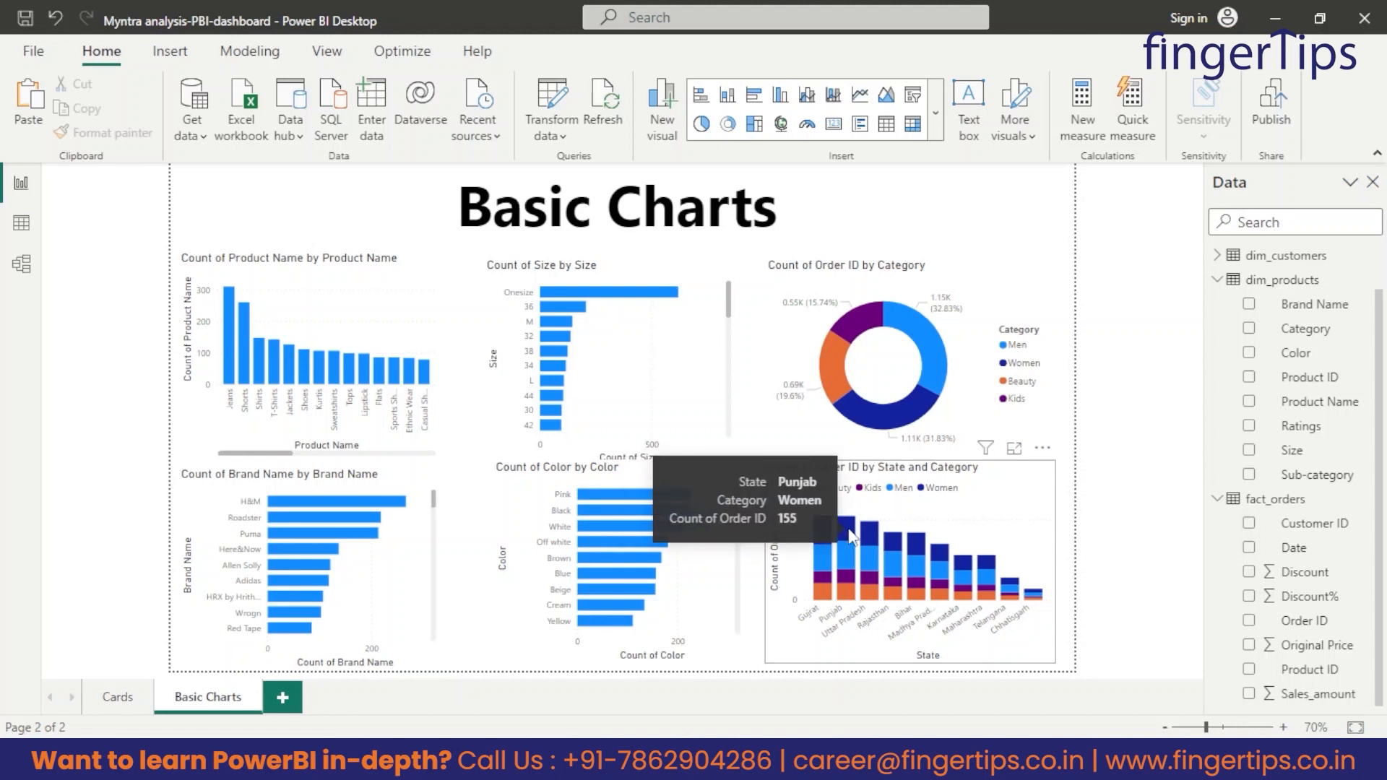
{"action": "mouse_move", "coordinate": [896, 558]}
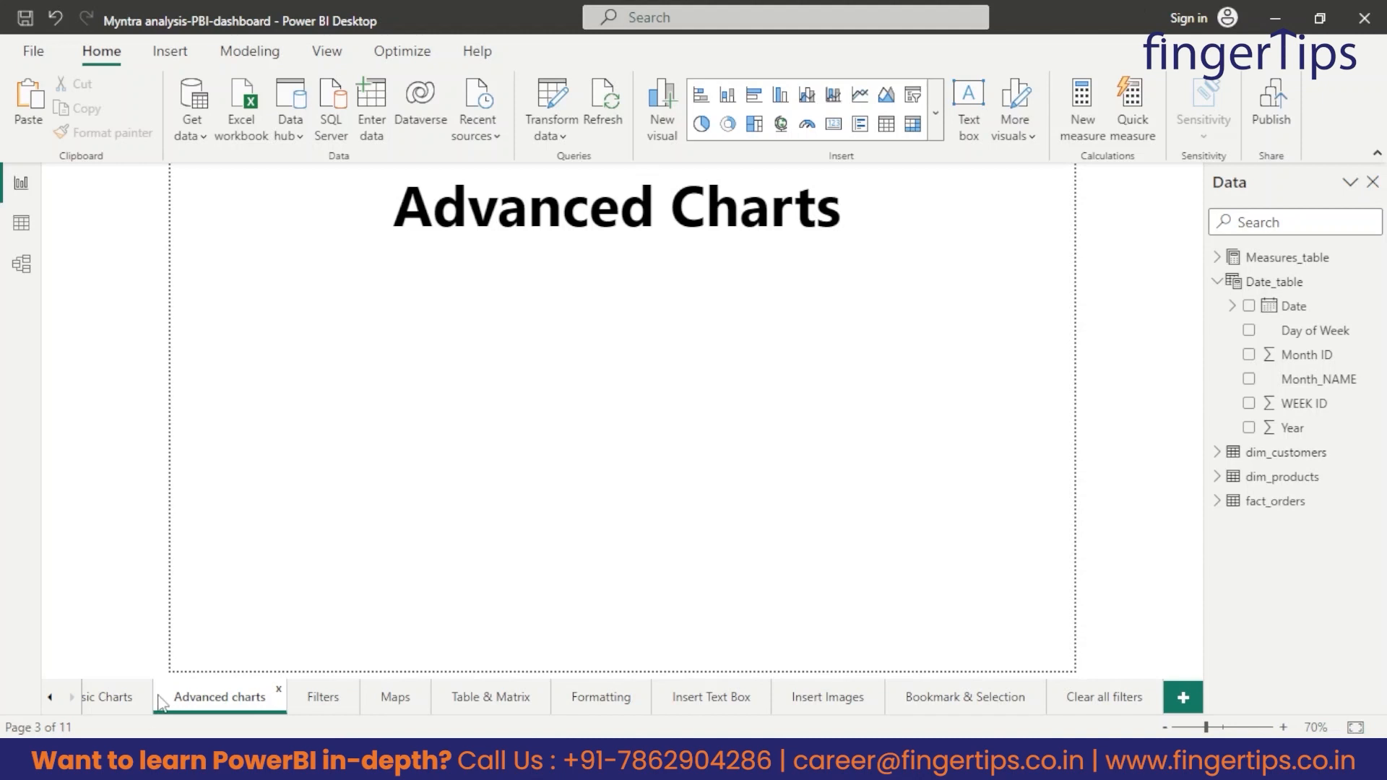
{"action": "left_click", "coordinate": [98, 702]}
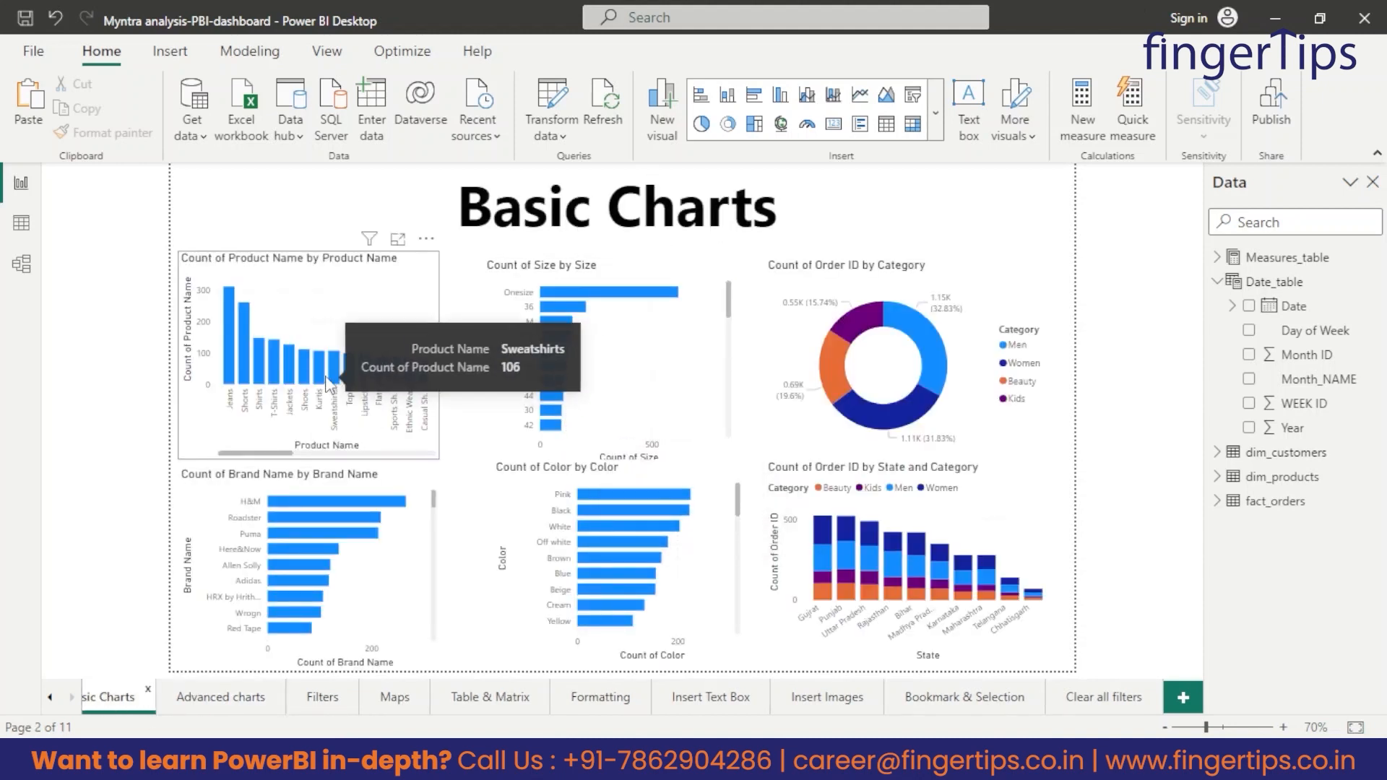
Insert a line and stacked column chart on the Advanced charts page, making it taller and narrower beneath the page title.
{"action": "left_click", "coordinate": [220, 698]}
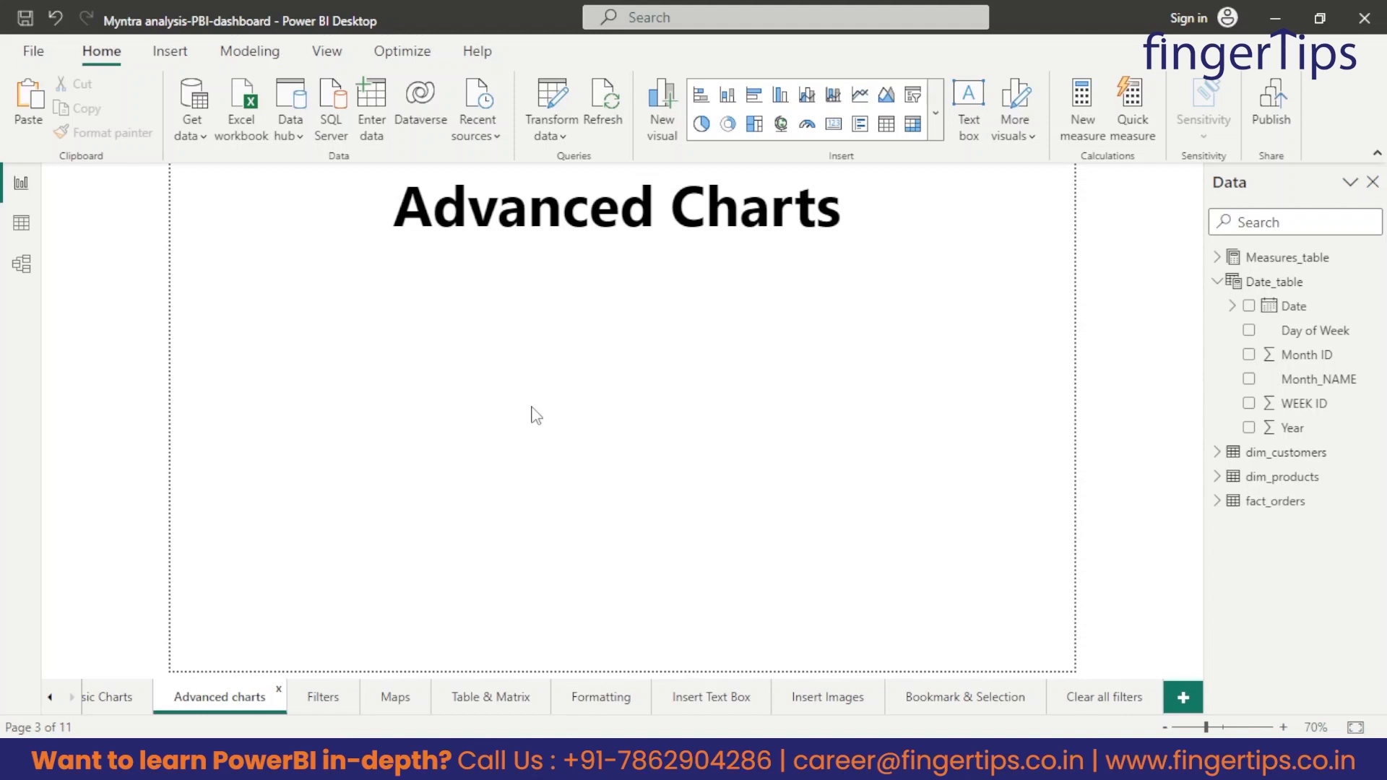
{"action": "left_click", "coordinate": [935, 113]}
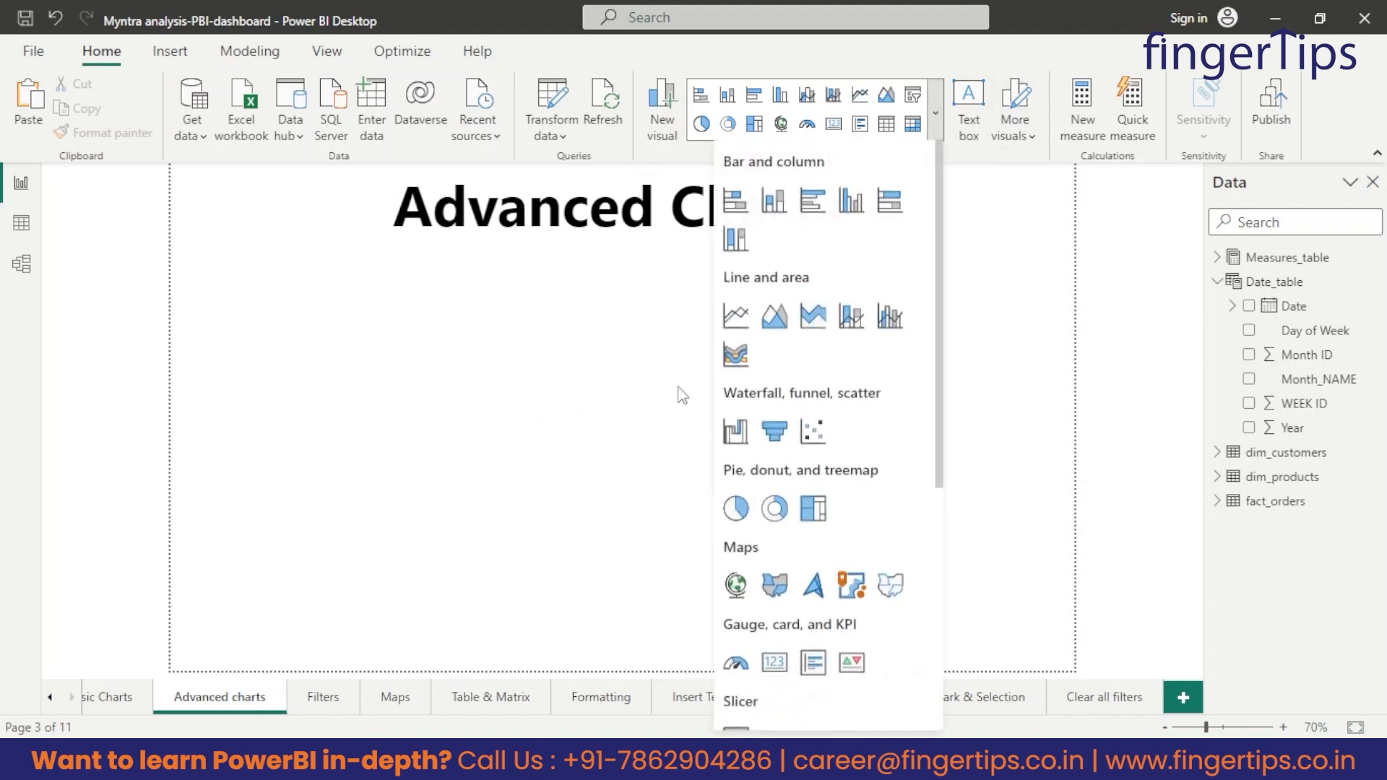
{"action": "left_click", "coordinate": [852, 316]}
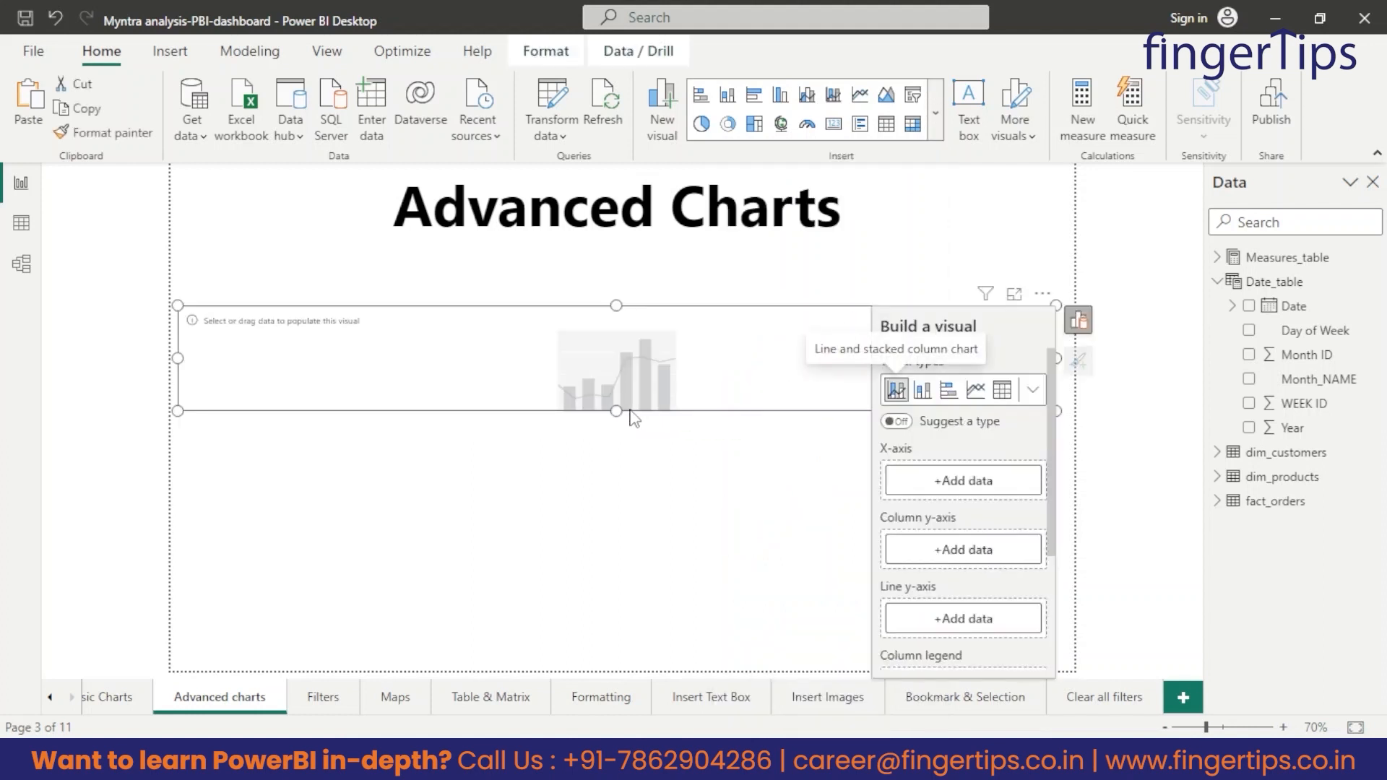
{"action": "left_click_drag", "start_coordinate": [615, 410], "coordinate": [564, 552]}
{"action": "left_click_drag", "start_coordinate": [1056, 305], "coordinate": [774, 250]}
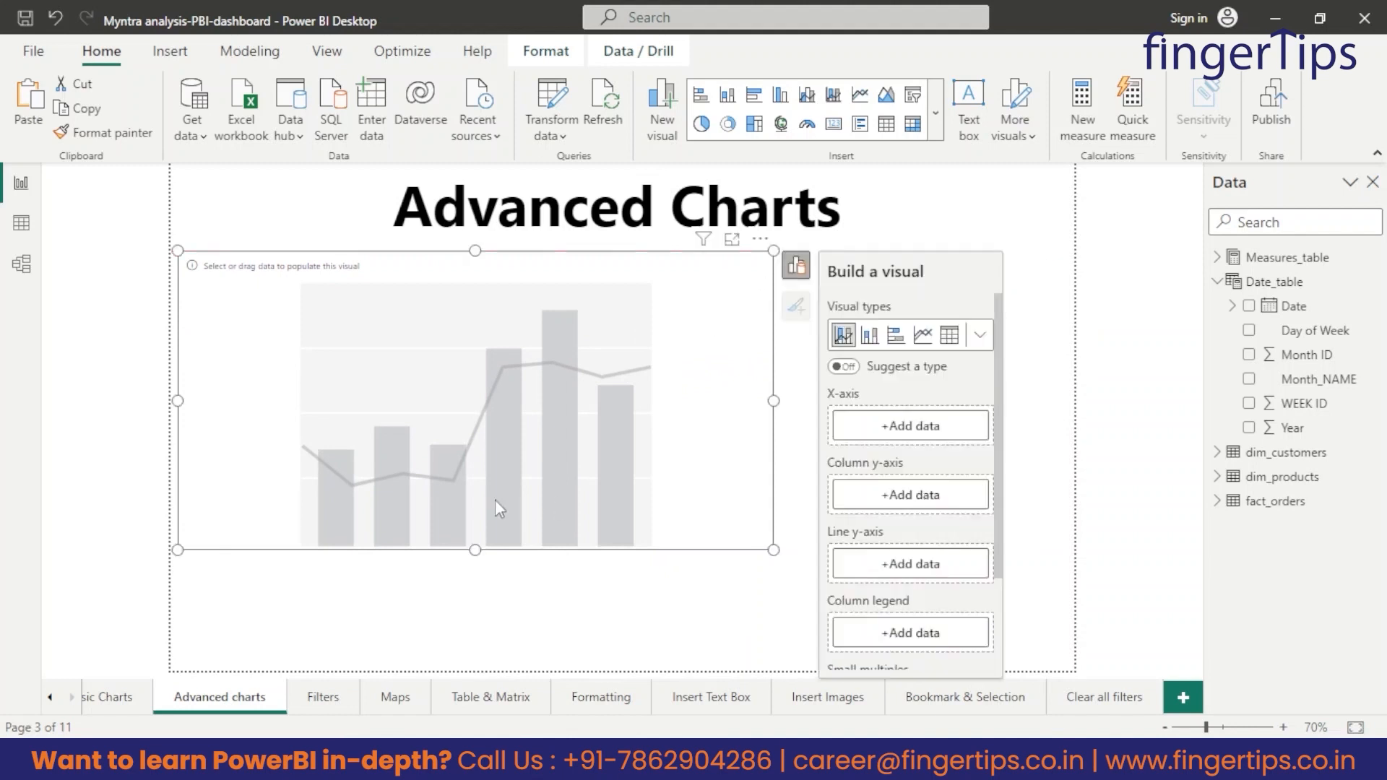
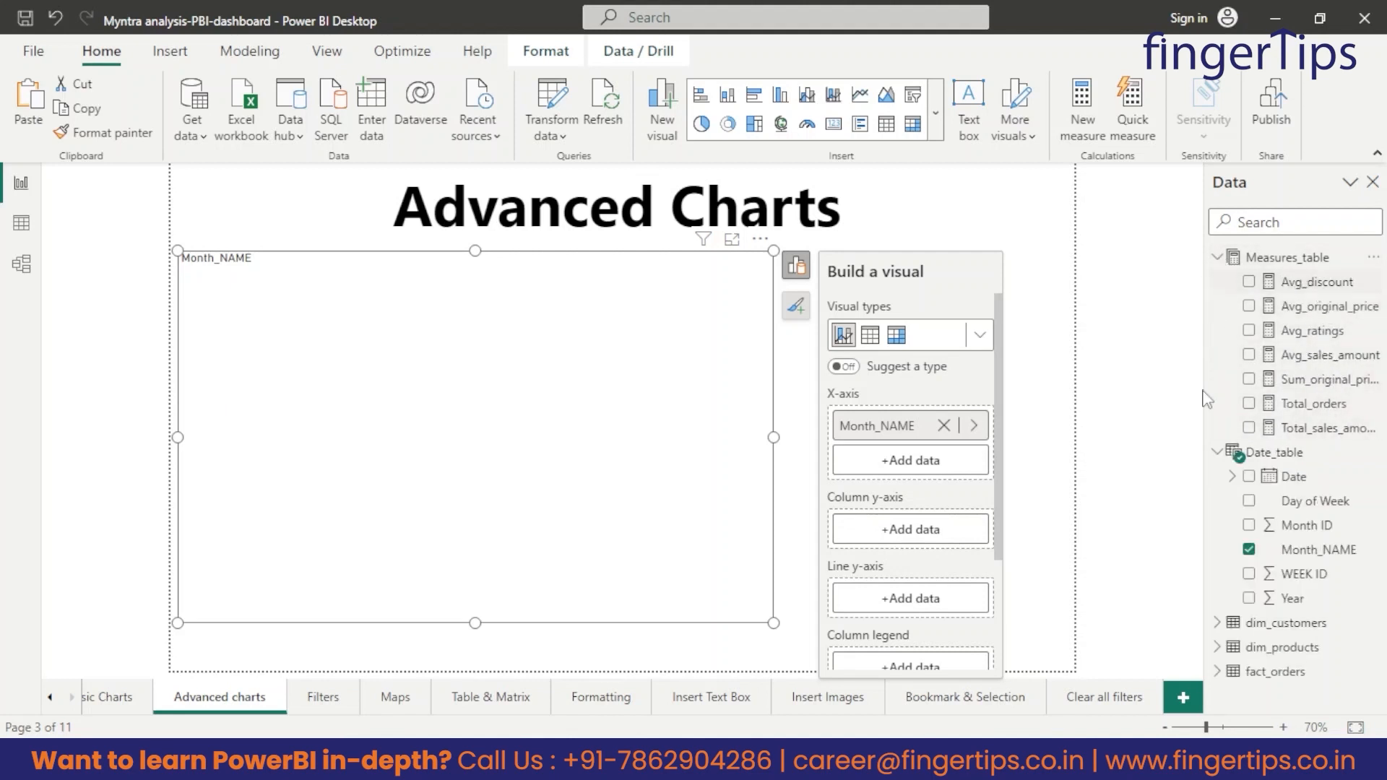
Plot Total_sales_amount on the column y-axis and Avg_discount on the line y-axis of the Month_NAME combination chart.
{"action": "left_click_drag", "start_coordinate": [1320, 404], "coordinate": [932, 529]}
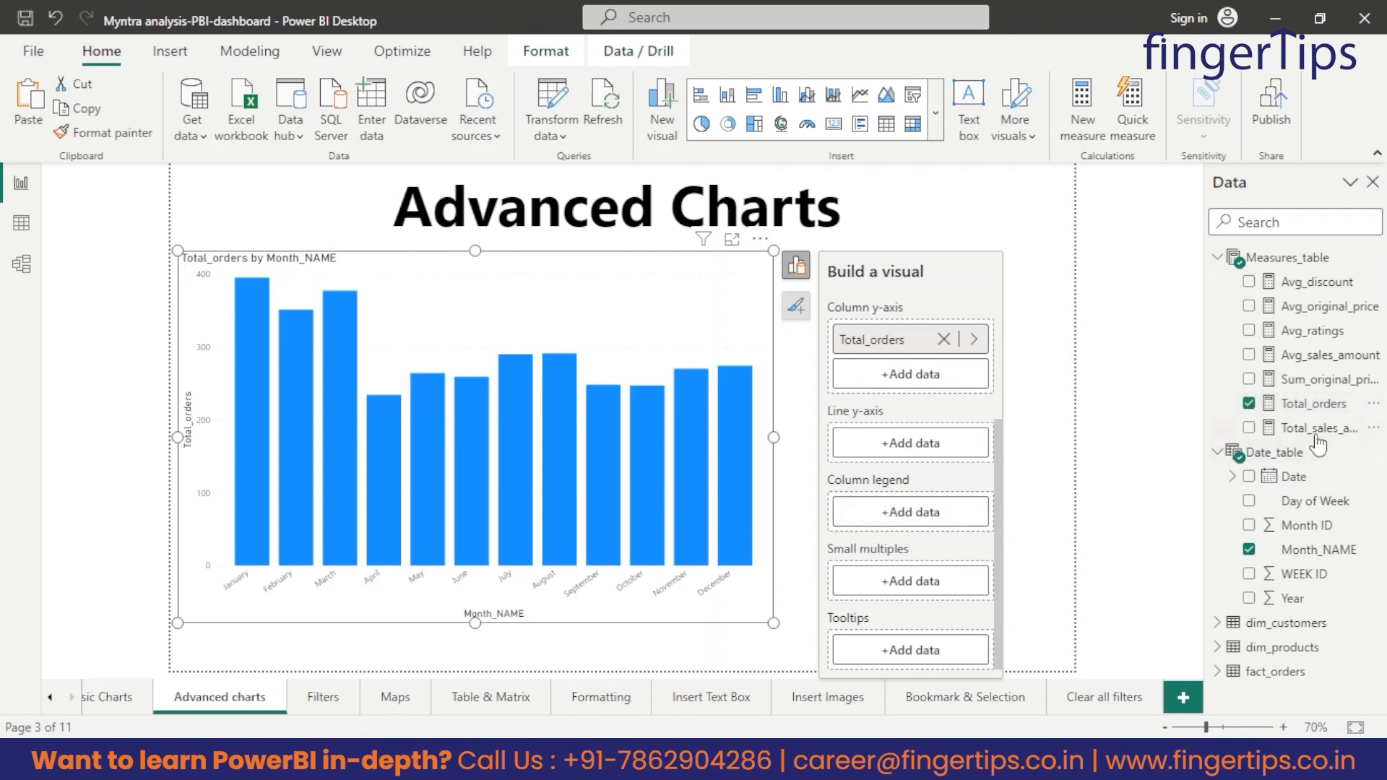
{"action": "left_click", "coordinate": [1249, 403]}
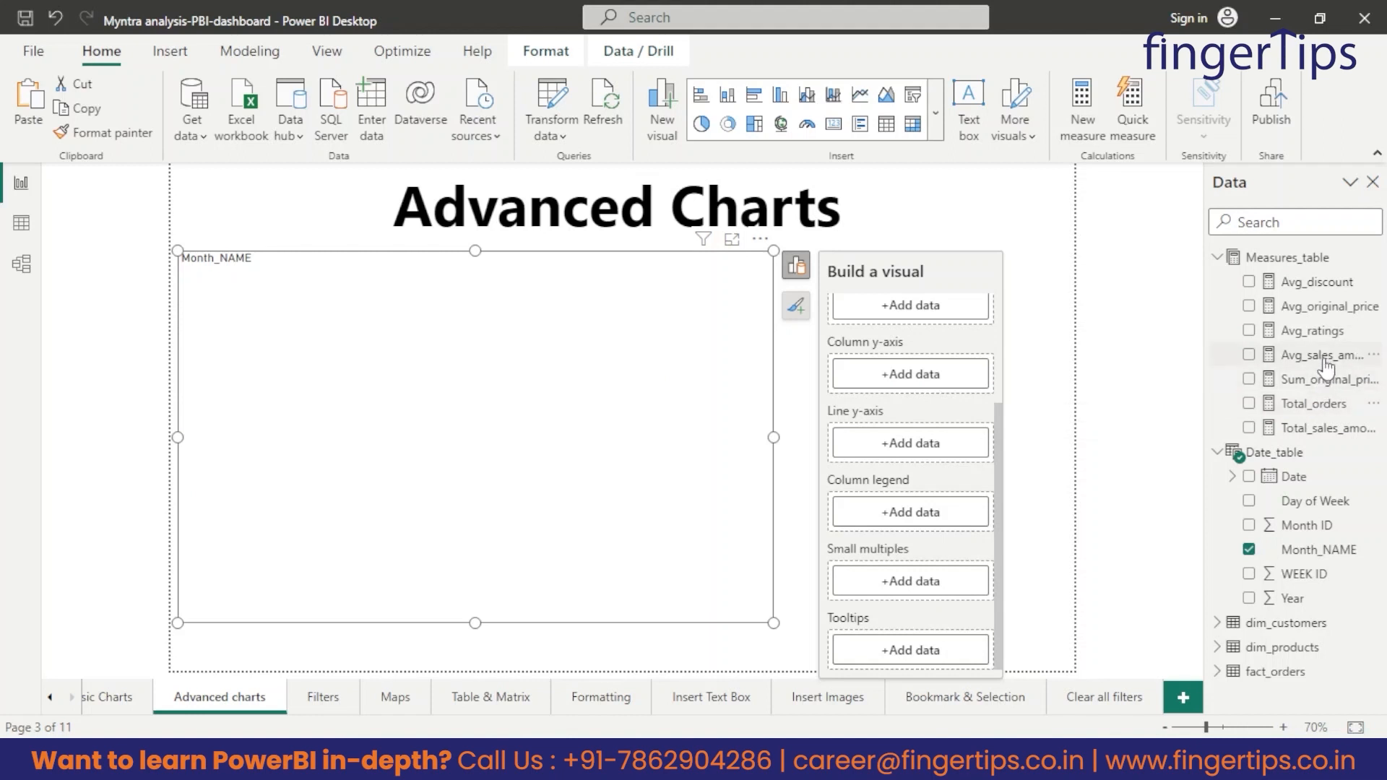
{"action": "left_click_drag", "start_coordinate": [1325, 430], "coordinate": [925, 377]}
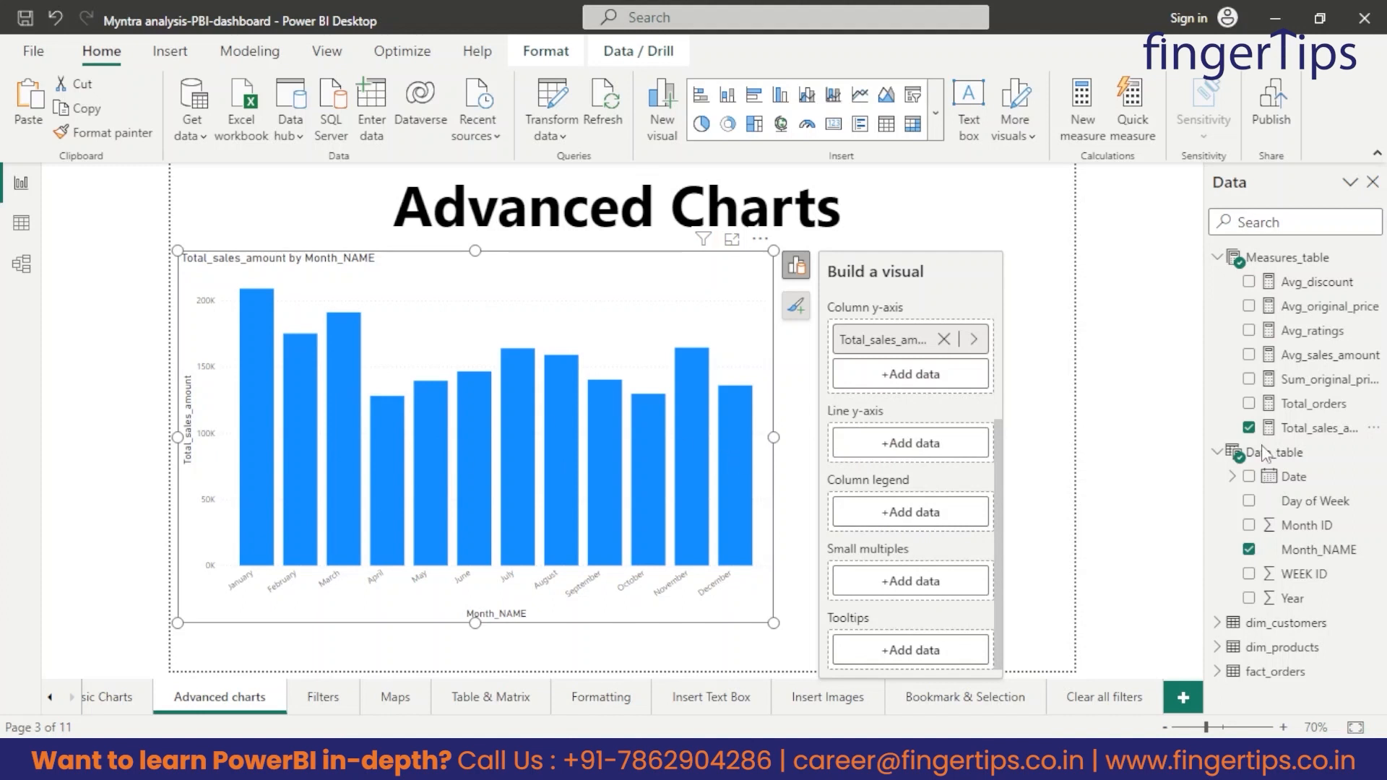
{"action": "left_click_drag", "start_coordinate": [1319, 283], "coordinate": [931, 448]}
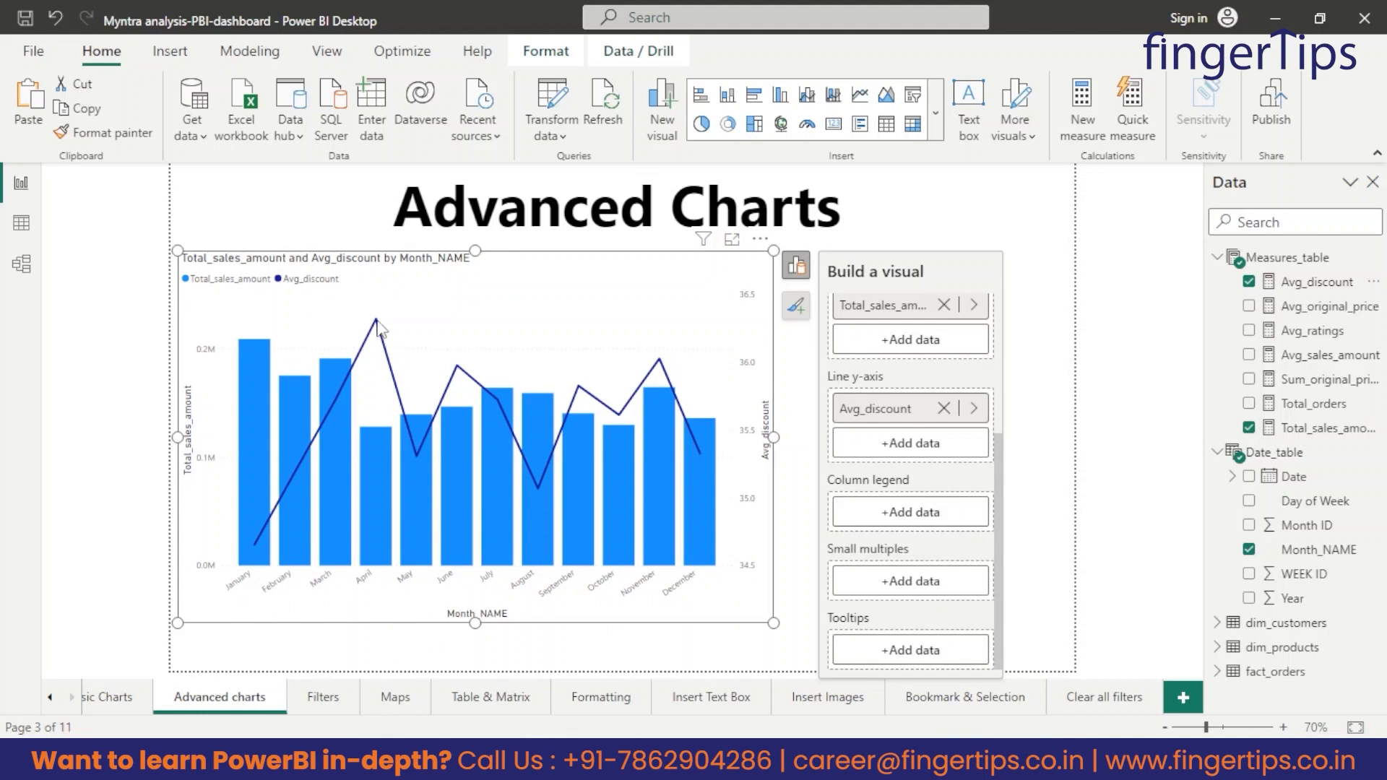
Examine how monthly total sales and average discount relate in the line and stacked column chart.
{"action": "mouse_move", "coordinate": [376, 324]}
{"action": "mouse_move", "coordinate": [299, 458]}
{"action": "mouse_move", "coordinate": [266, 394]}
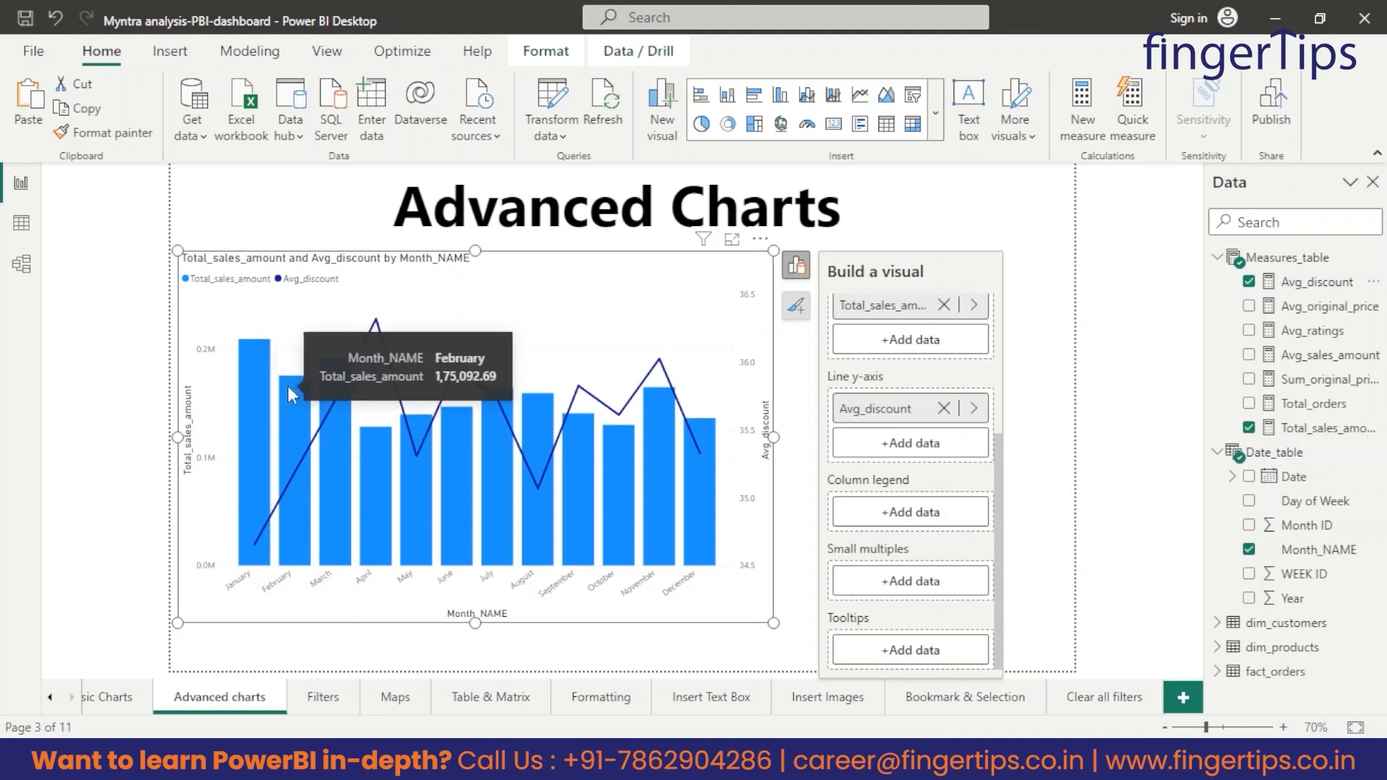
{"action": "mouse_move", "coordinate": [267, 529]}
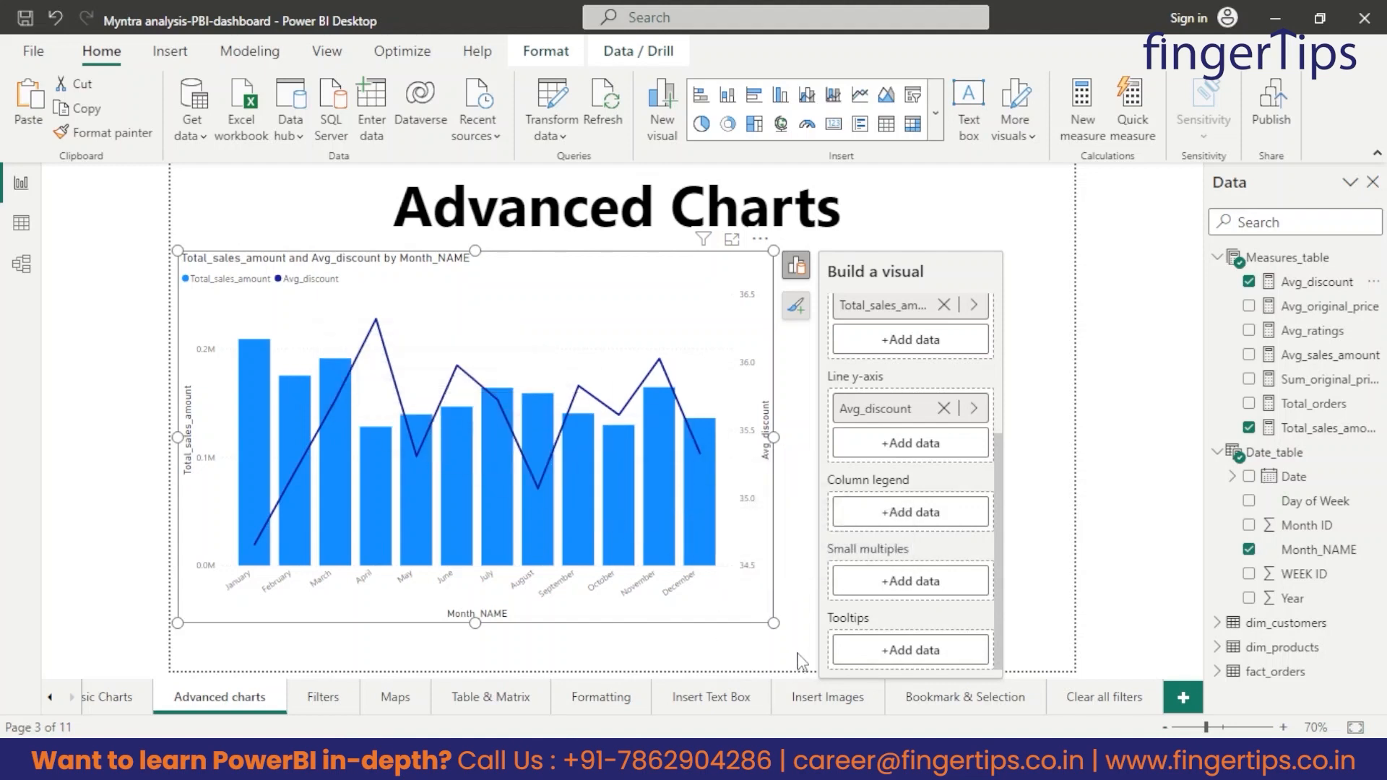
{"action": "left_click", "coordinate": [809, 633]}
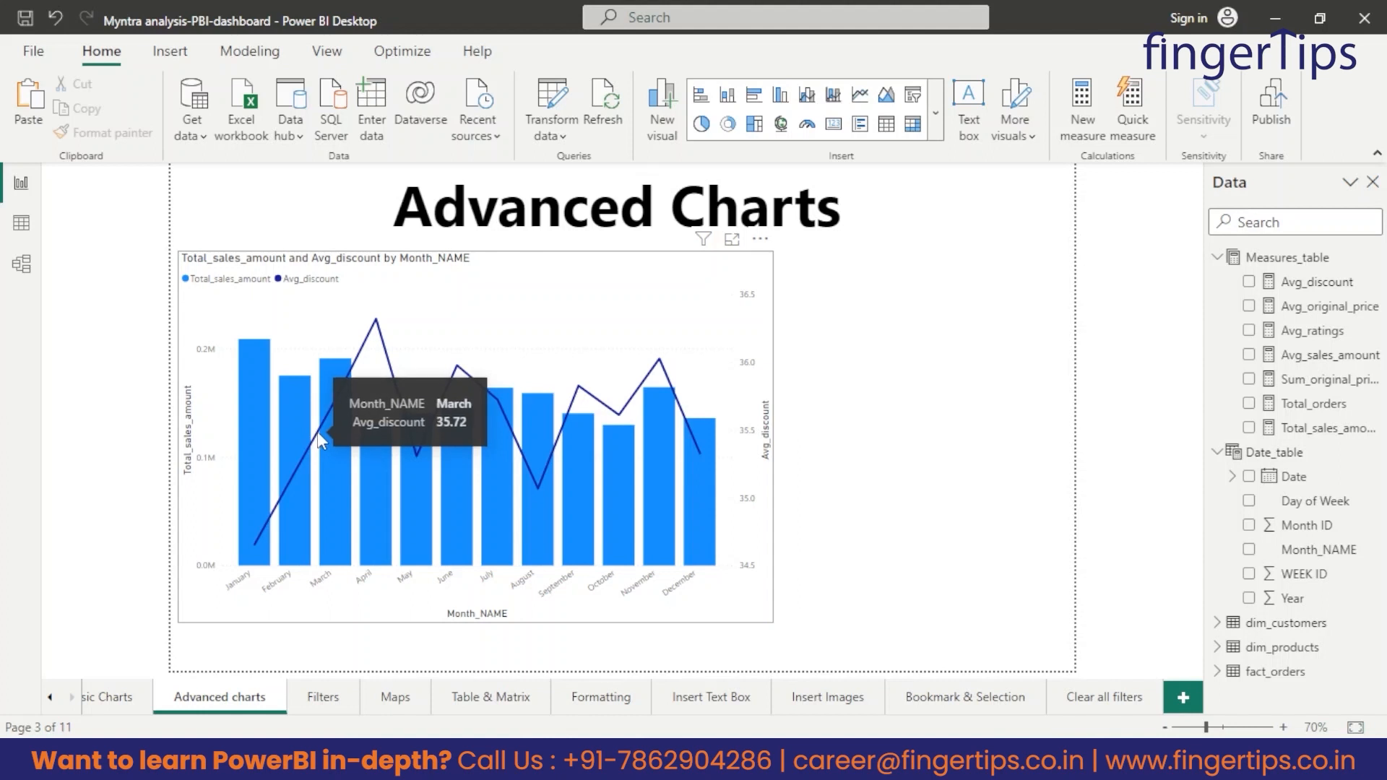
{"action": "mouse_move", "coordinate": [343, 341]}
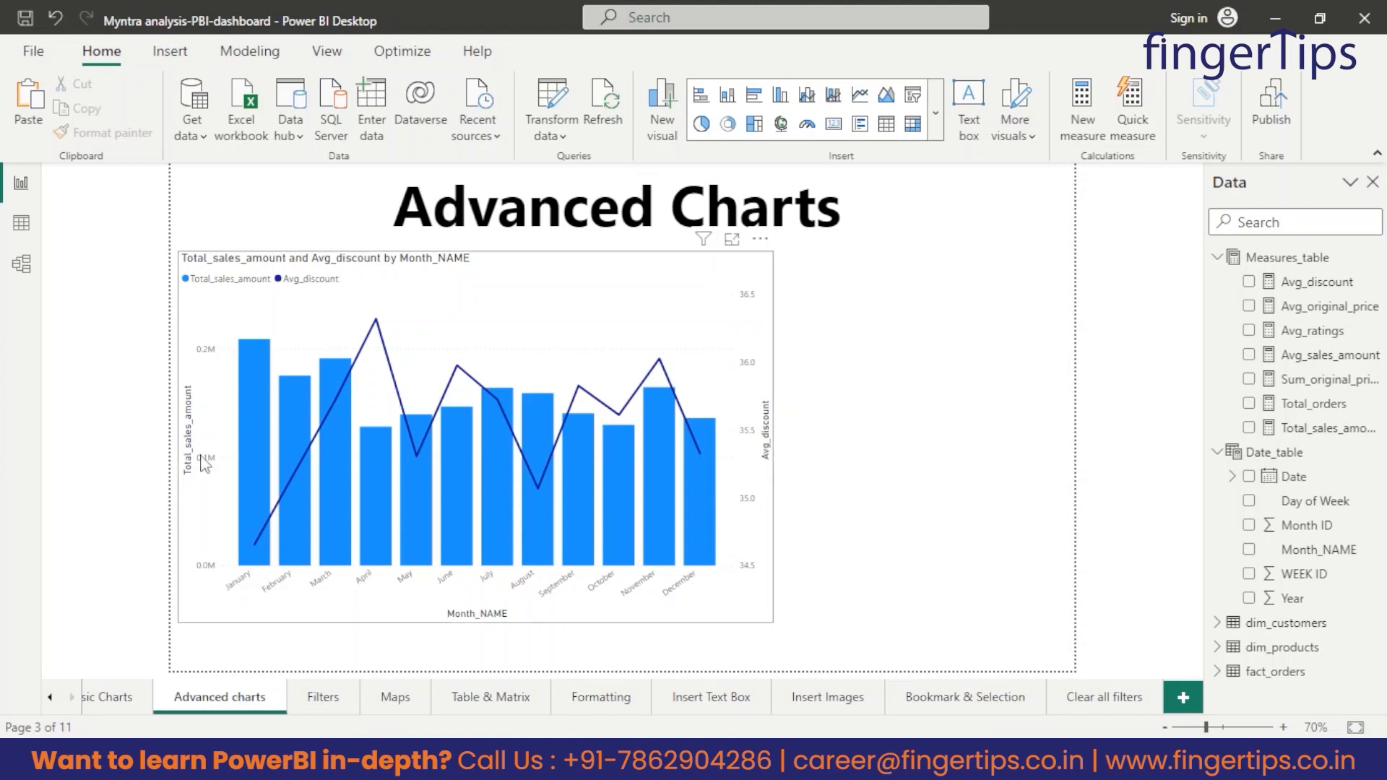
Narrow the line and stacked column chart to free space beside it for a second visual.
{"action": "left_click", "coordinate": [598, 272]}
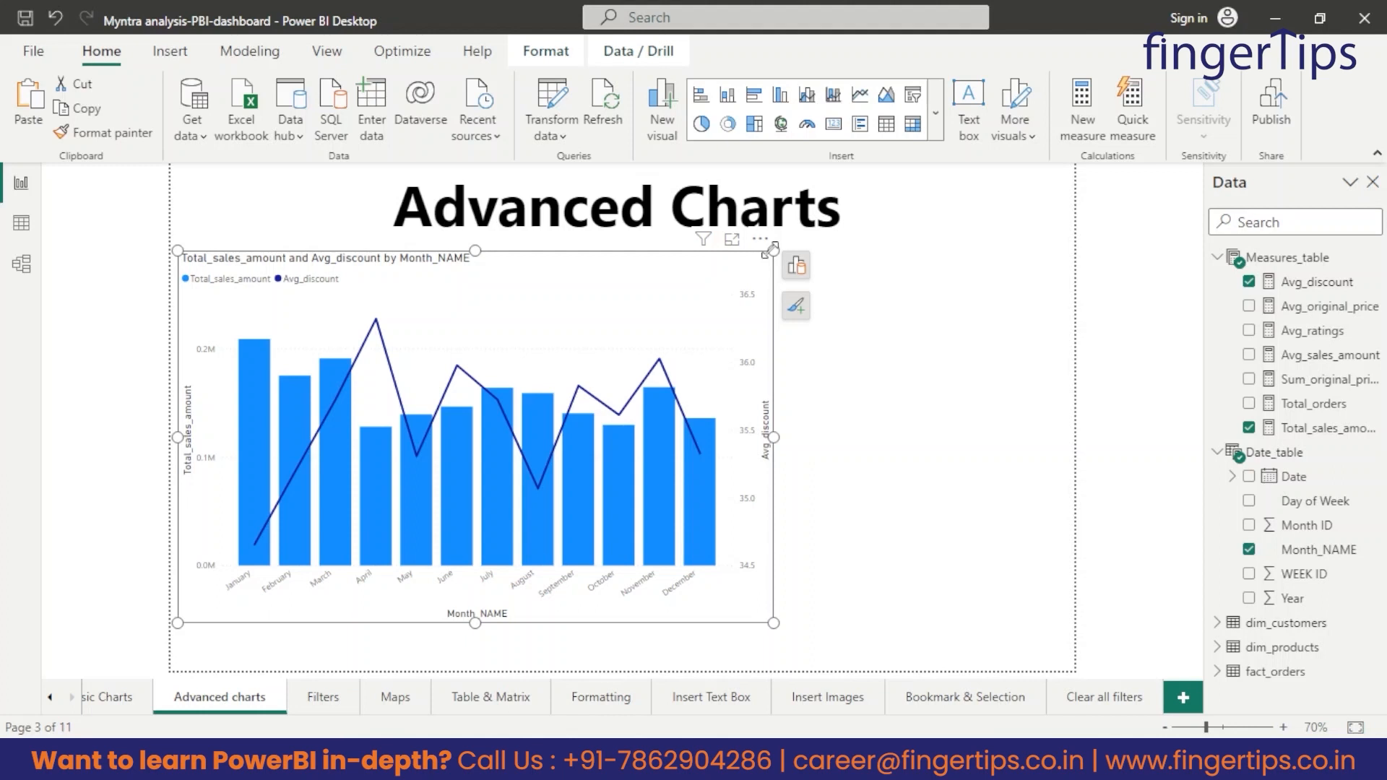
{"action": "left_click_drag", "start_coordinate": [772, 251], "coordinate": [593, 251]}
{"action": "left_click", "coordinate": [727, 402]}
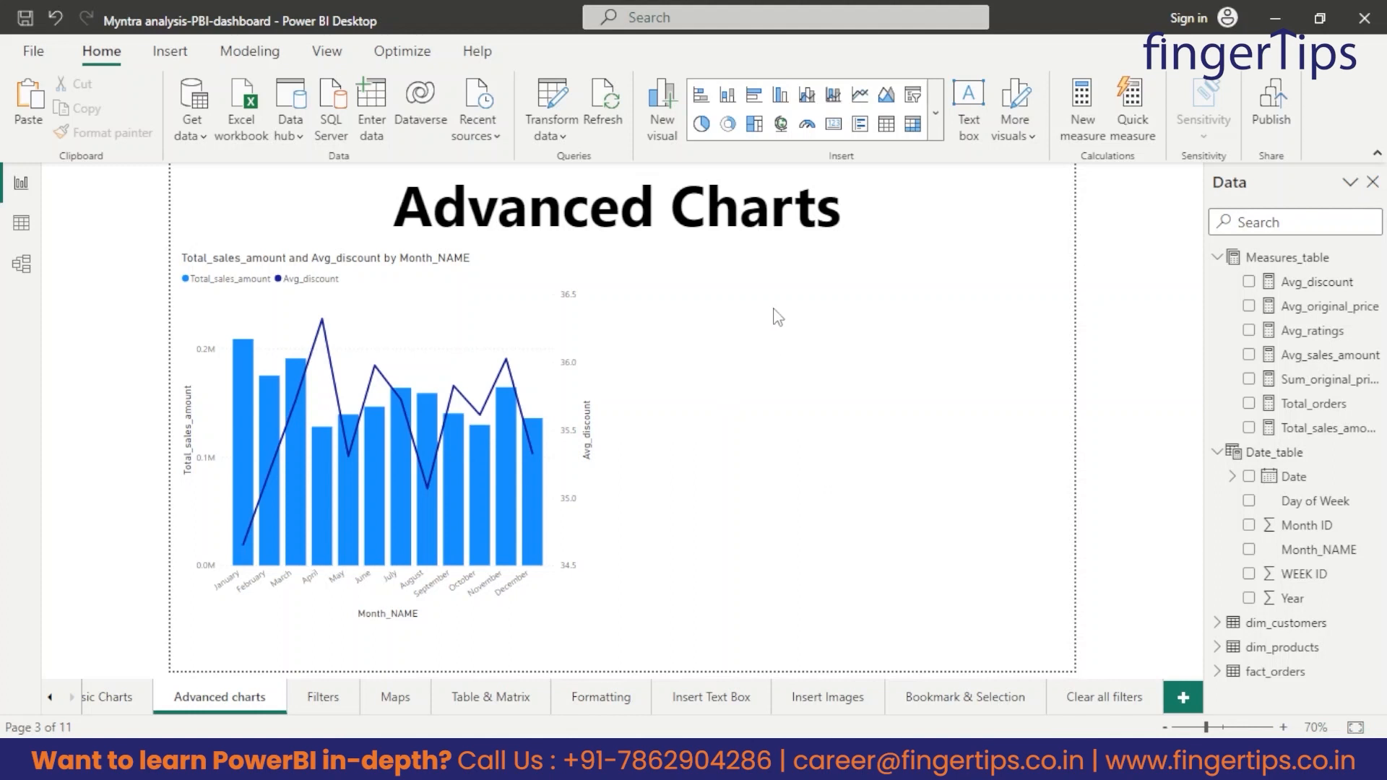
Insert a ribbon chart beside the combination chart and resize it to fit the free space.
{"action": "left_click", "coordinate": [937, 114]}
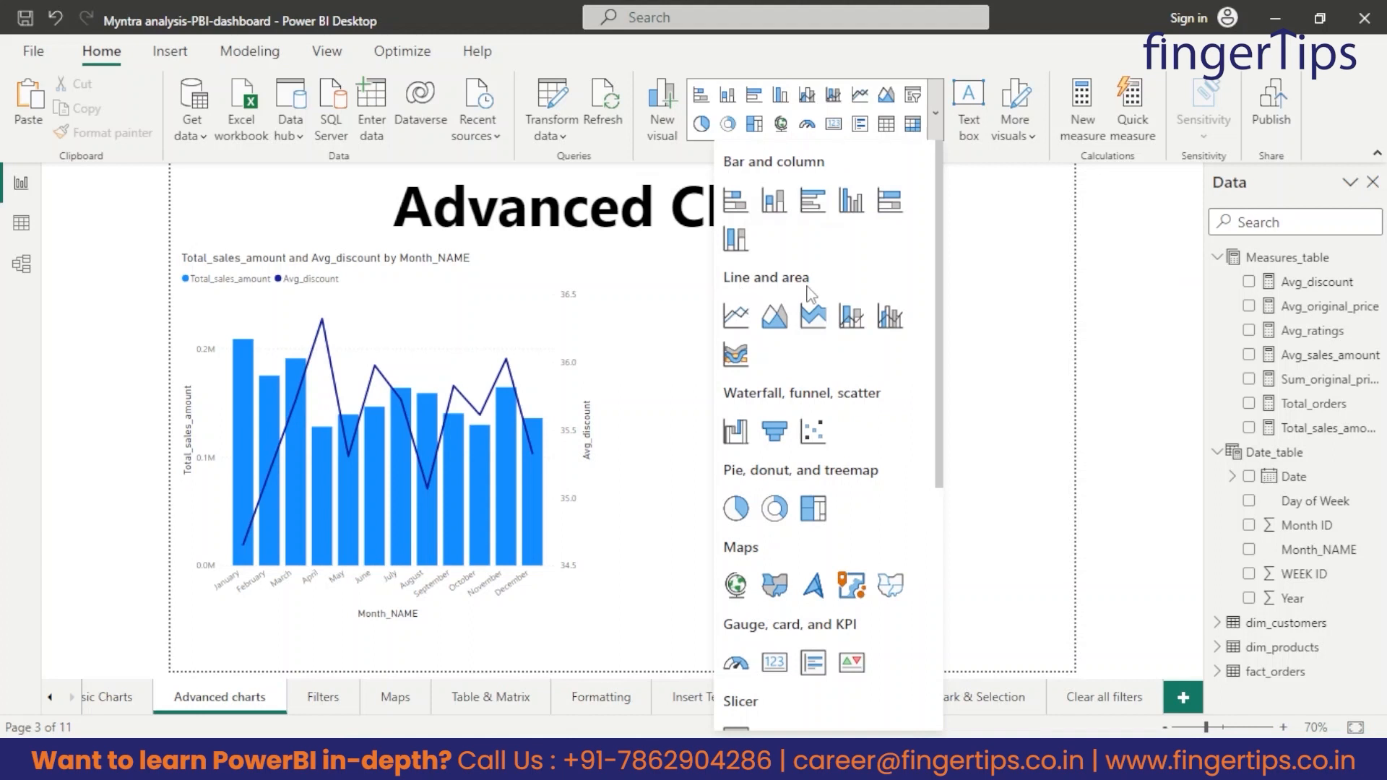
{"action": "left_click", "coordinate": [736, 357]}
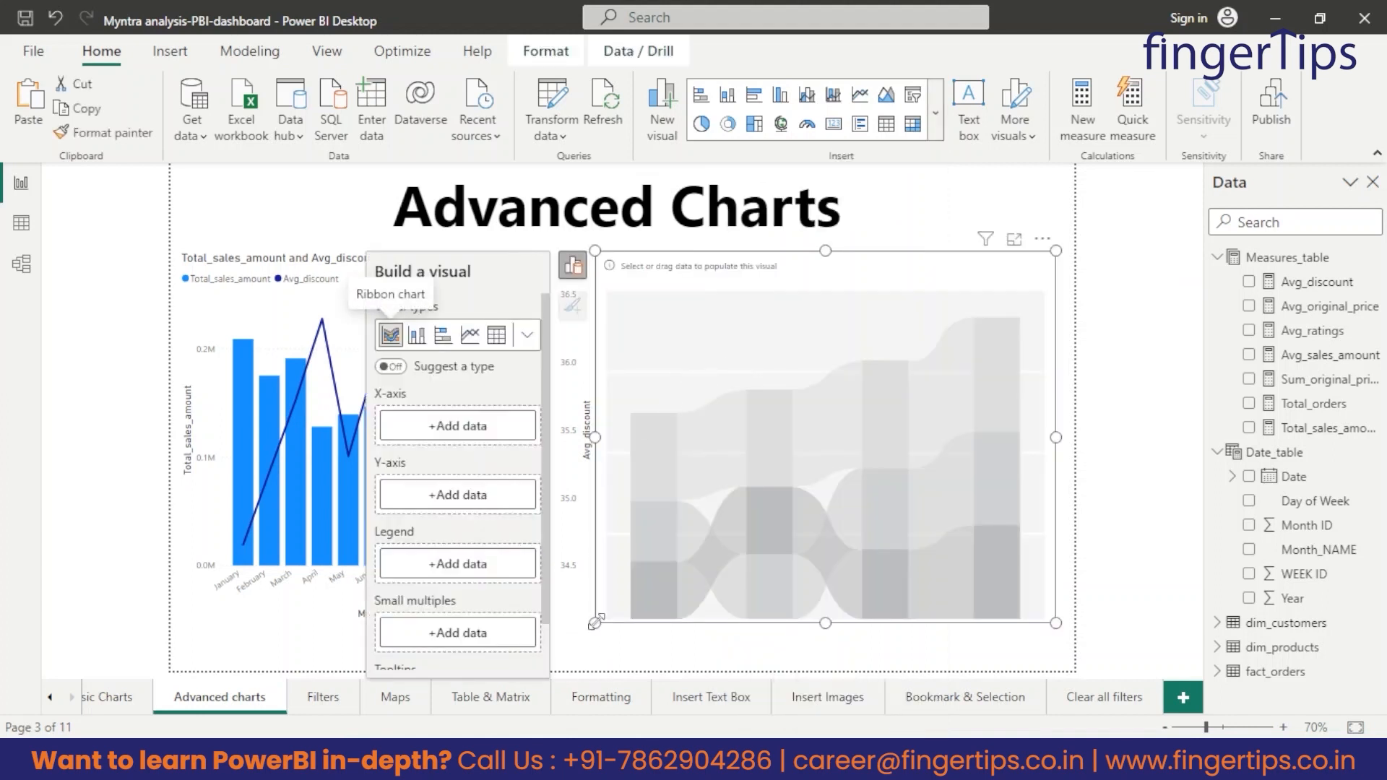
{"action": "left_click_drag", "start_coordinate": [594, 622], "coordinate": [622, 613]}
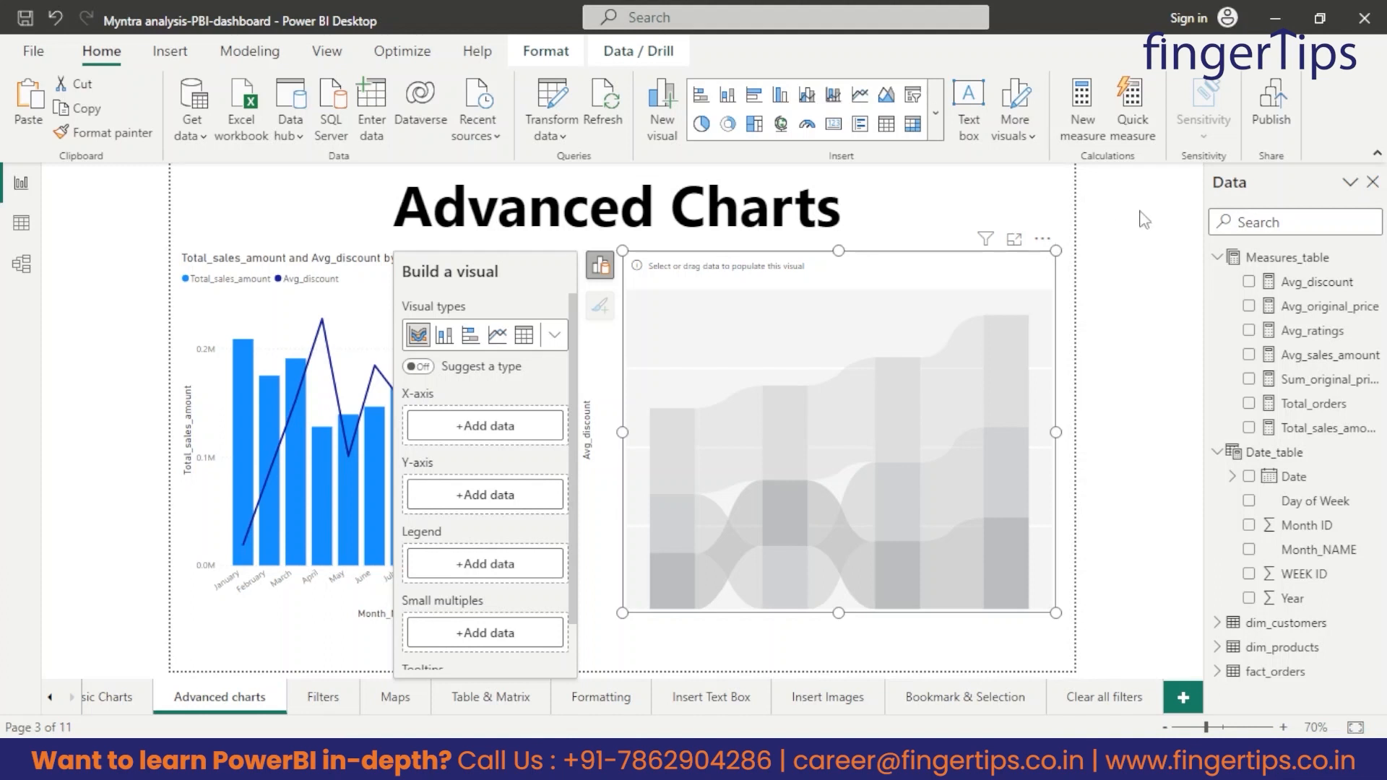
{"action": "left_click_drag", "start_coordinate": [1055, 613], "coordinate": [1040, 619]}
{"action": "mouse_move", "coordinate": [831, 252]}
{"action": "left_mouse_down"}
{"action": "mouse_move", "coordinate": [845, 240]}
{"action": "mouse_move", "coordinate": [844, 253]}
{"action": "left_mouse_up"}
{"action": "left_click", "coordinate": [848, 263]}
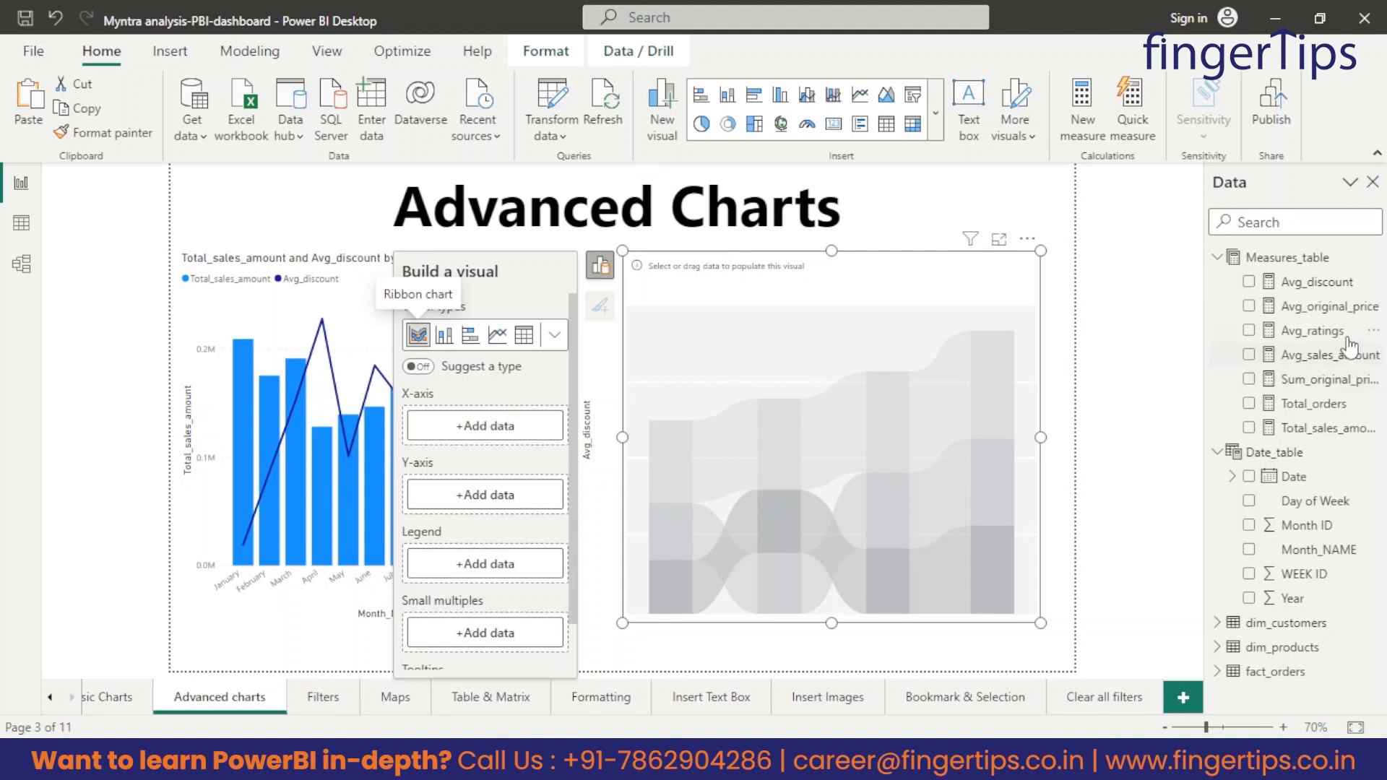
Fill the ribbon chart with Date on the X-axis, Total_sales_amount on the Y-axis and Category from dim_products as legend.
{"action": "left_click_drag", "start_coordinate": [1205, 476], "coordinate": [500, 418]}
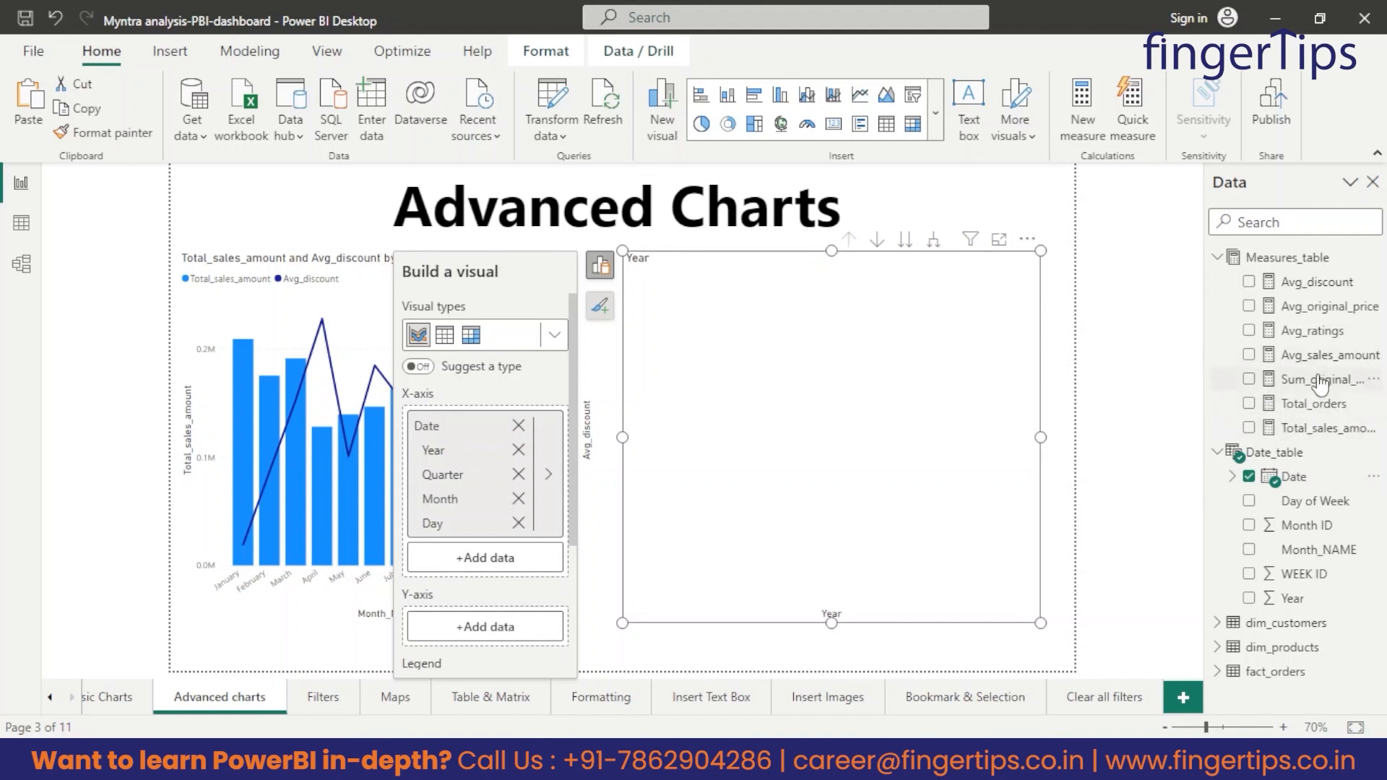
{"action": "left_click_drag", "start_coordinate": [1321, 431], "coordinate": [493, 640]}
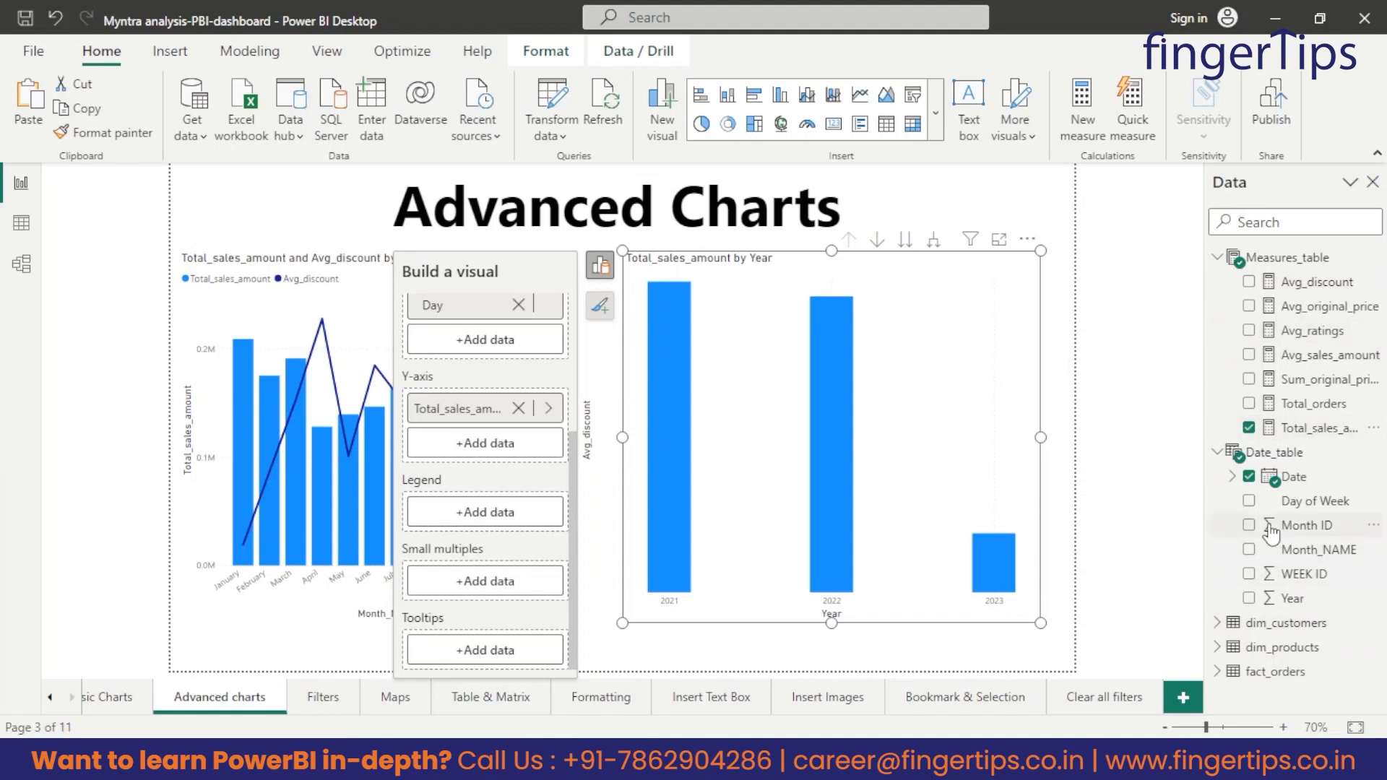
{"action": "left_click", "coordinate": [1218, 626]}
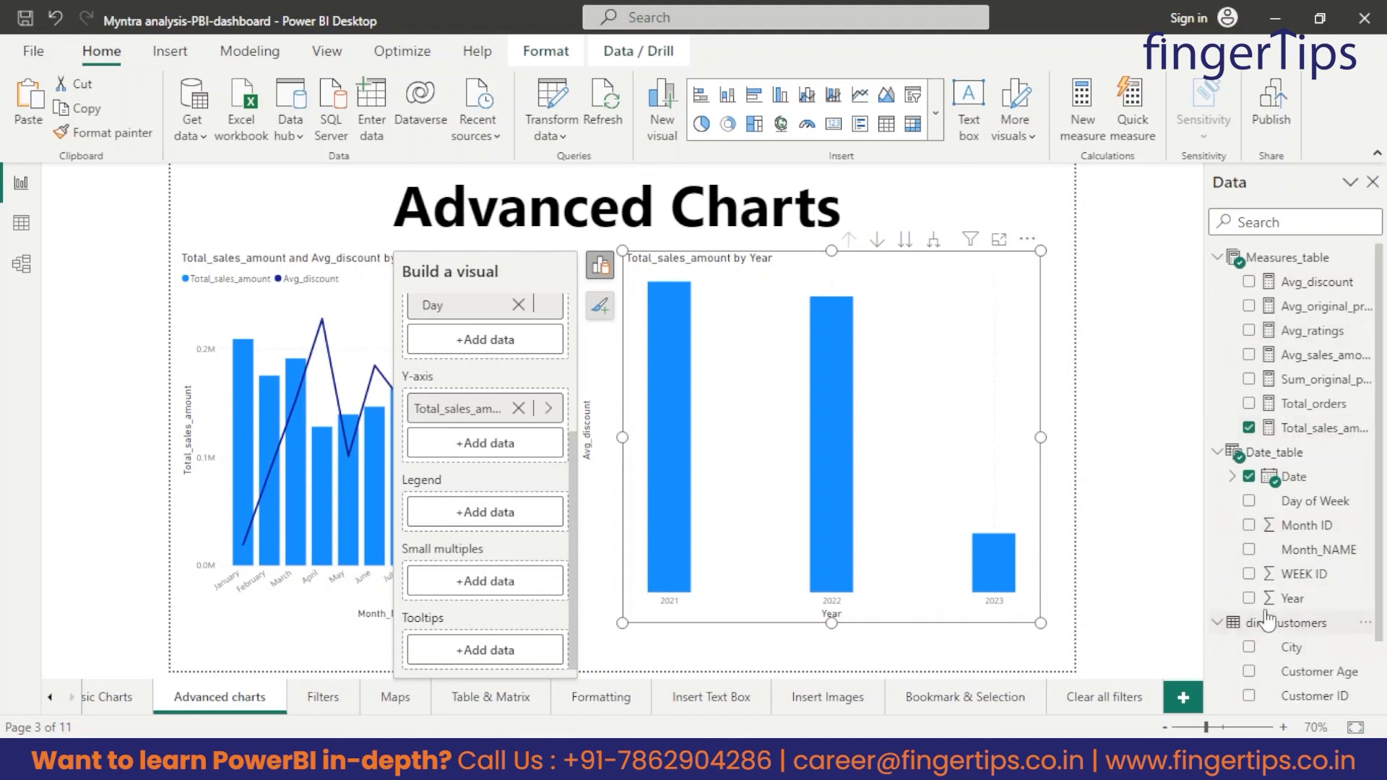
{"action": "scroll", "coordinate": [1220, 636], "scroll_direction": "down", "scroll_amount": 1}
{"action": "left_click", "coordinate": [1221, 671]}
{"action": "scroll", "coordinate": [1246, 614], "scroll_direction": "down", "scroll_amount": 3}
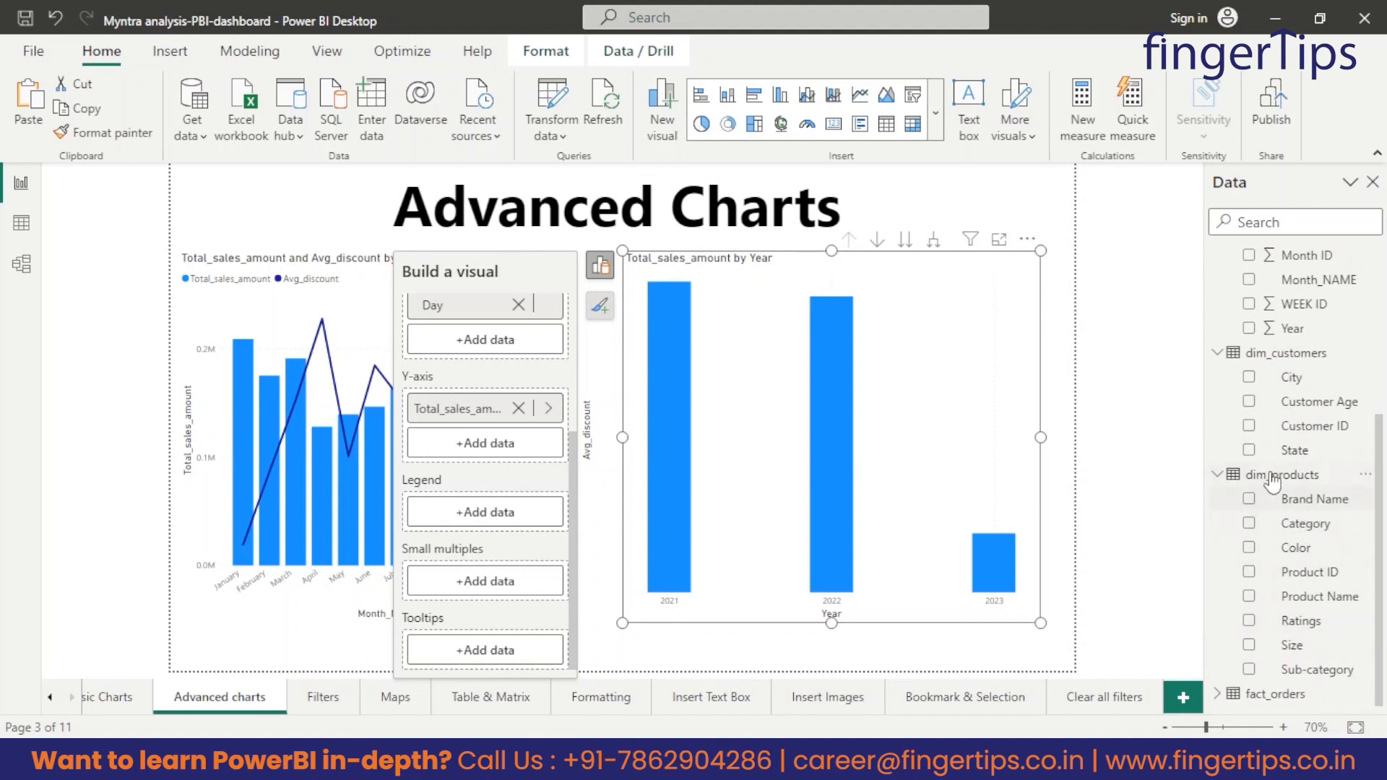
{"action": "left_click_drag", "start_coordinate": [1314, 531], "coordinate": [503, 515]}
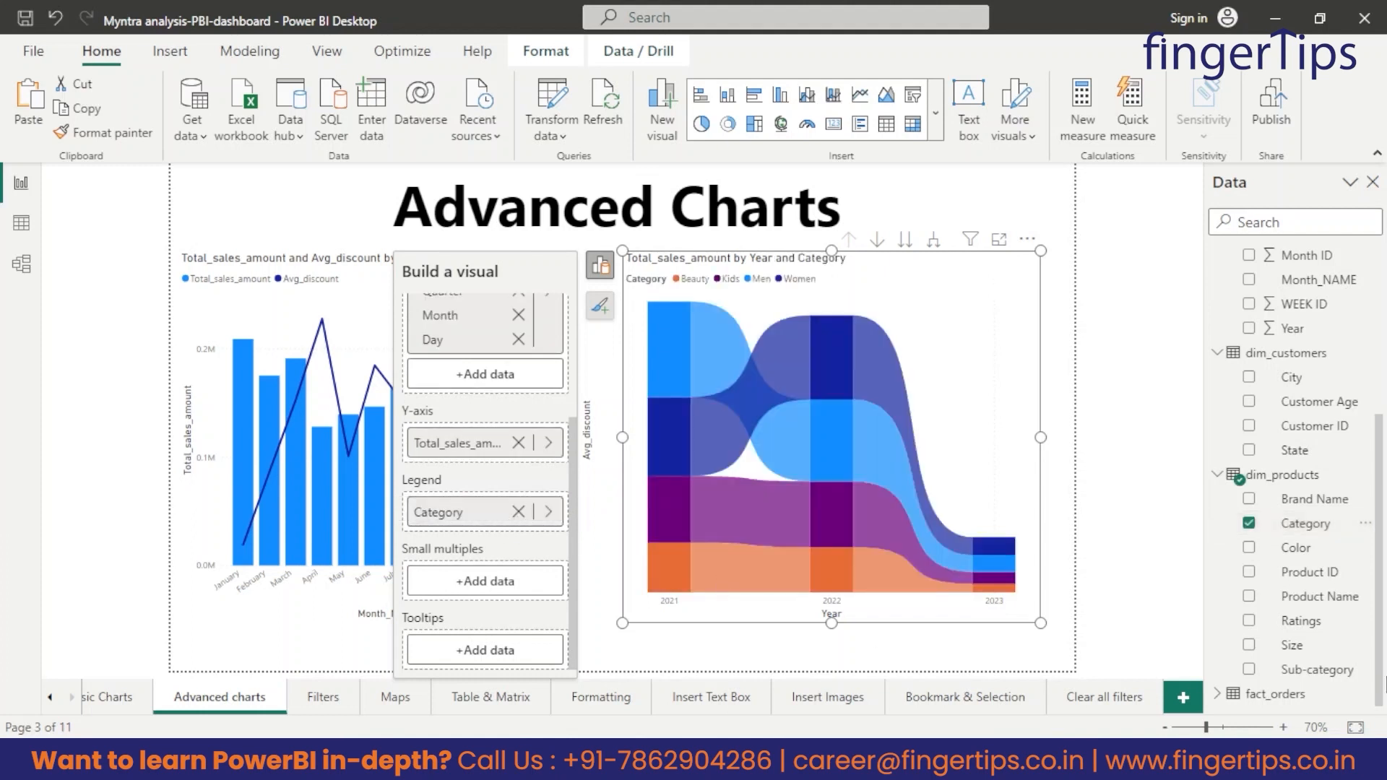
{"action": "left_click", "coordinate": [1049, 205]}
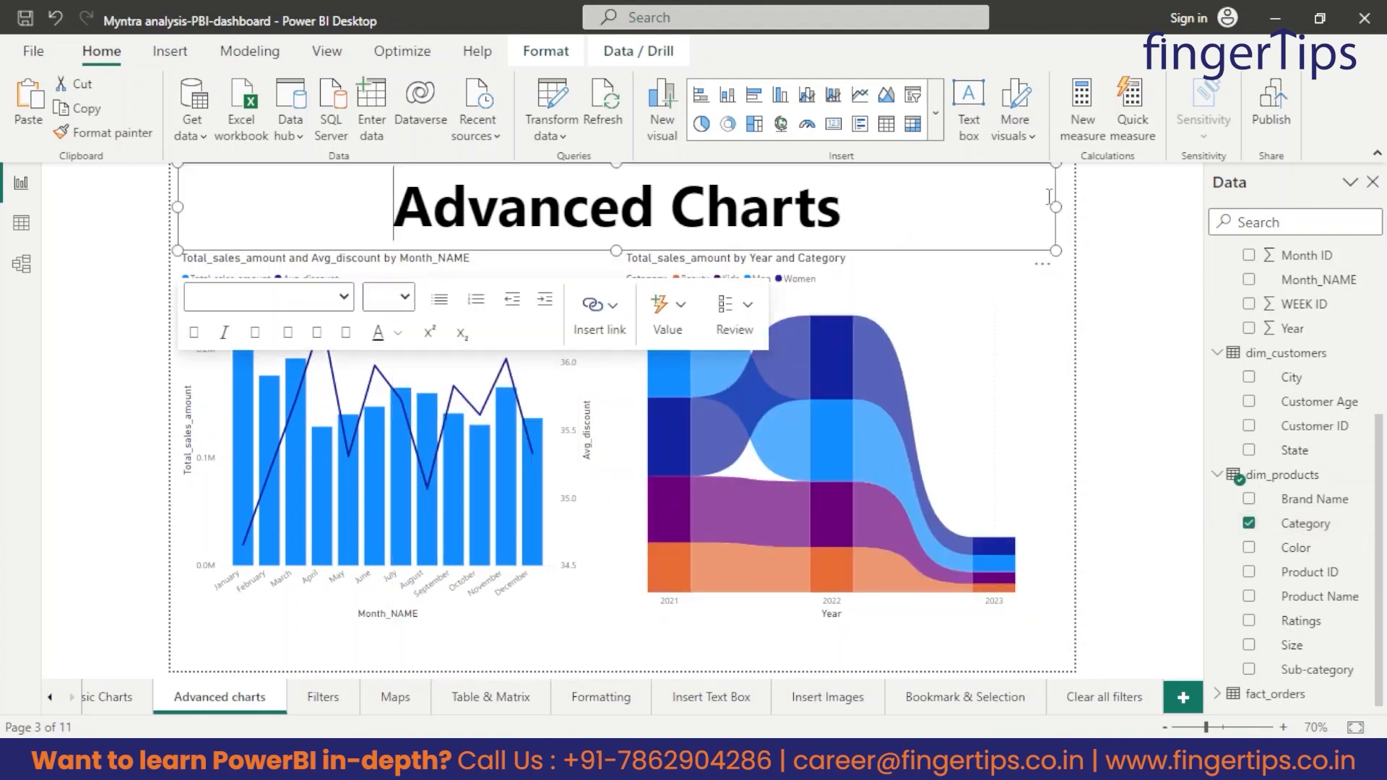
{"action": "left_click", "coordinate": [1115, 357]}
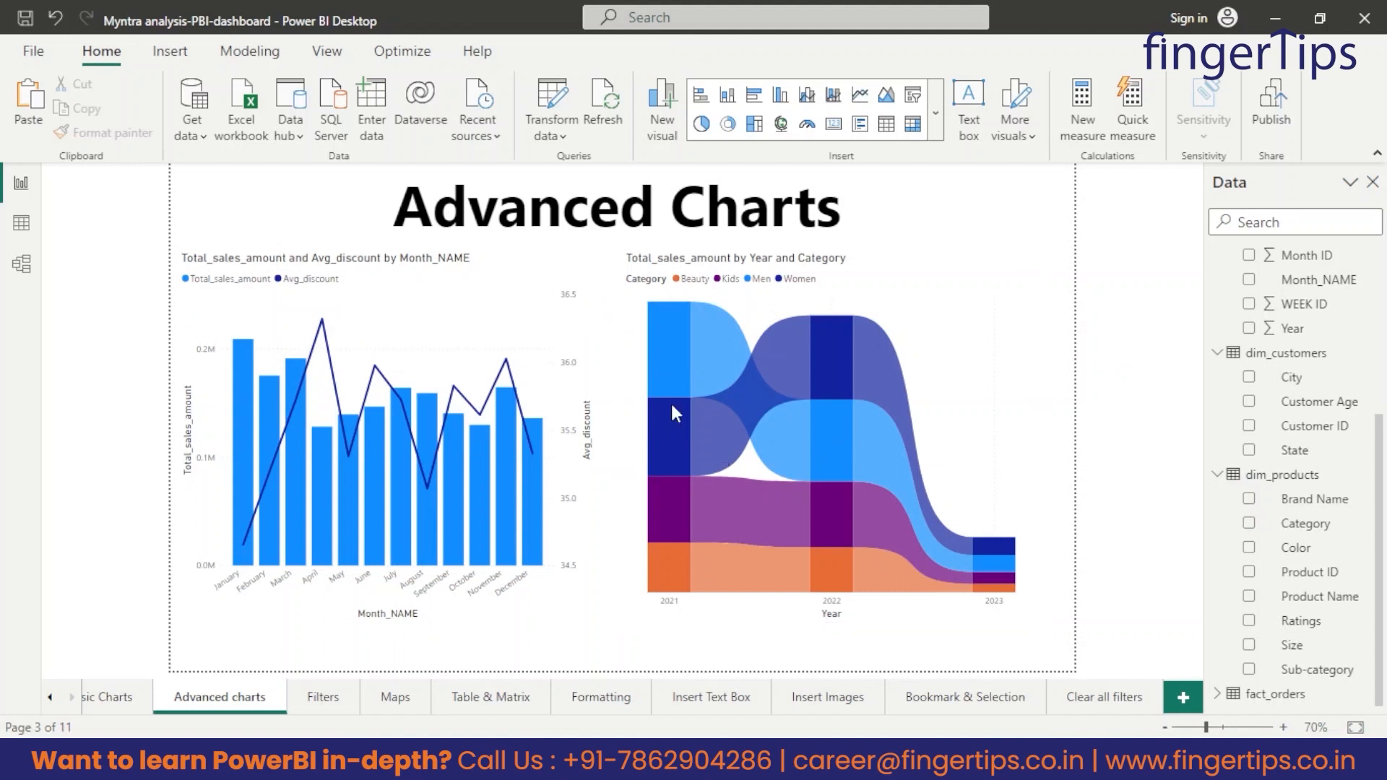
Examine the year-to-year sales and rank changes of the categories in the ribbon chart.
{"action": "mouse_move", "coordinate": [715, 353]}
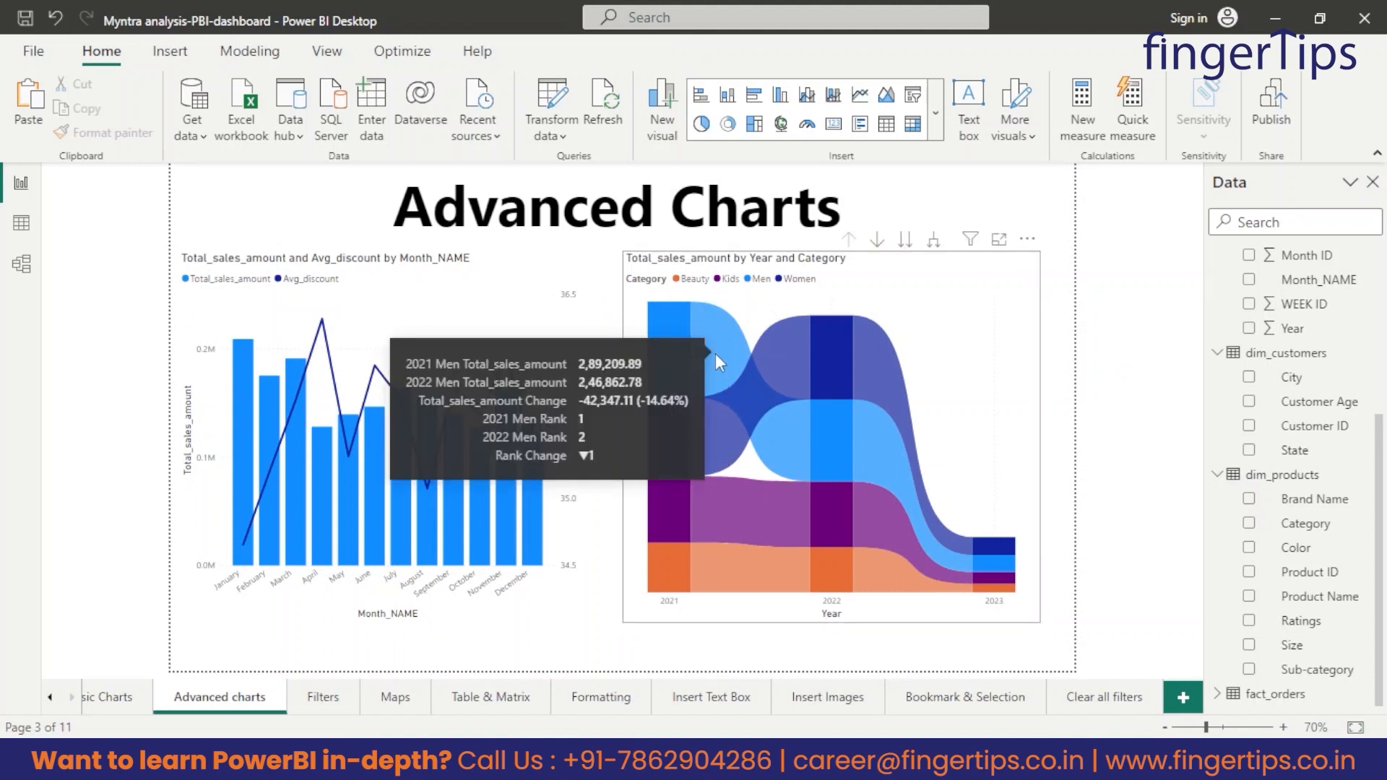
{"action": "mouse_move", "coordinate": [869, 432]}
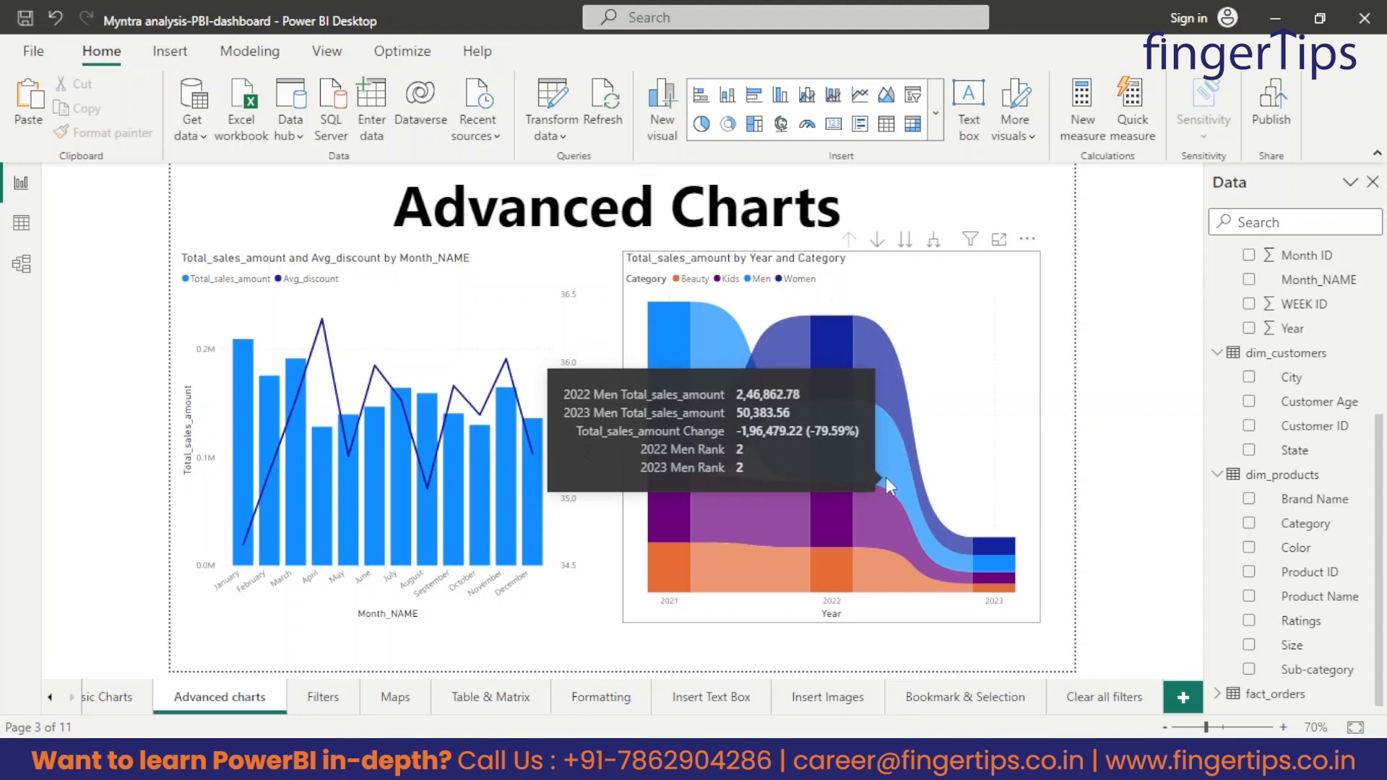
{"action": "mouse_move", "coordinate": [710, 327]}
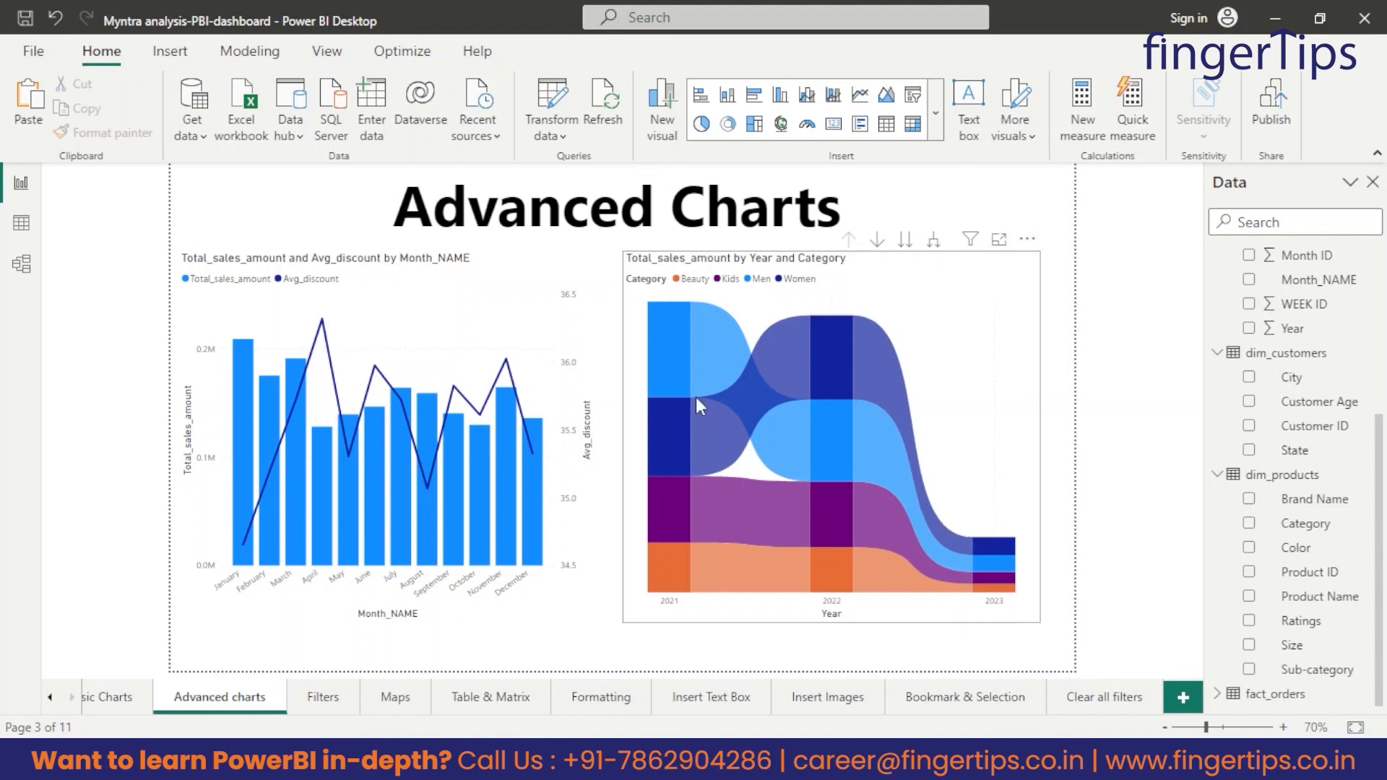
Check which dates the Date column of Date_table covers in 2023 and 2022, and return to the ribbon chart in the report.
{"action": "left_click", "coordinate": [23, 227]}
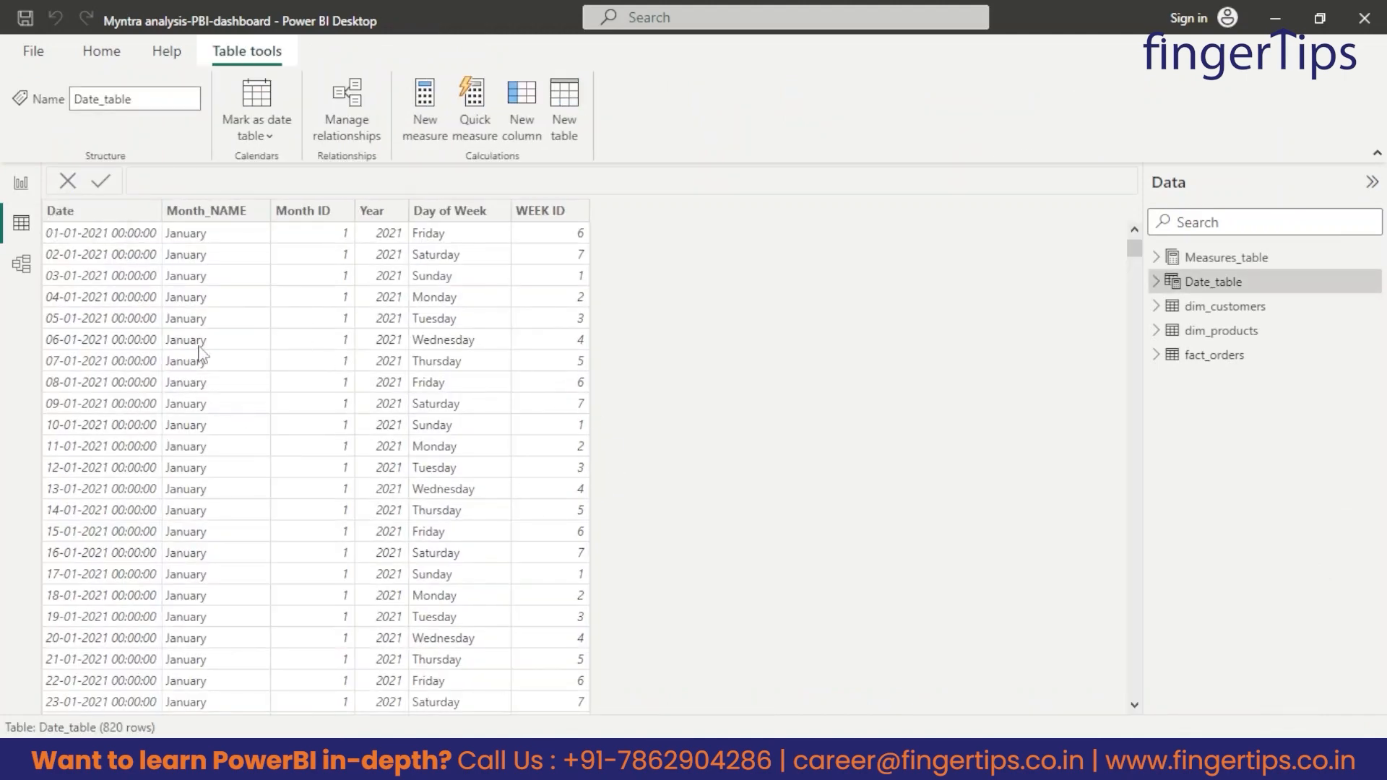
{"action": "scroll", "coordinate": [257, 307], "scroll_direction": "down", "scroll_amount": 10}
{"action": "left_click_drag", "start_coordinate": [1136, 271], "coordinate": [1136, 299]}
{"action": "left_click", "coordinate": [122, 213]}
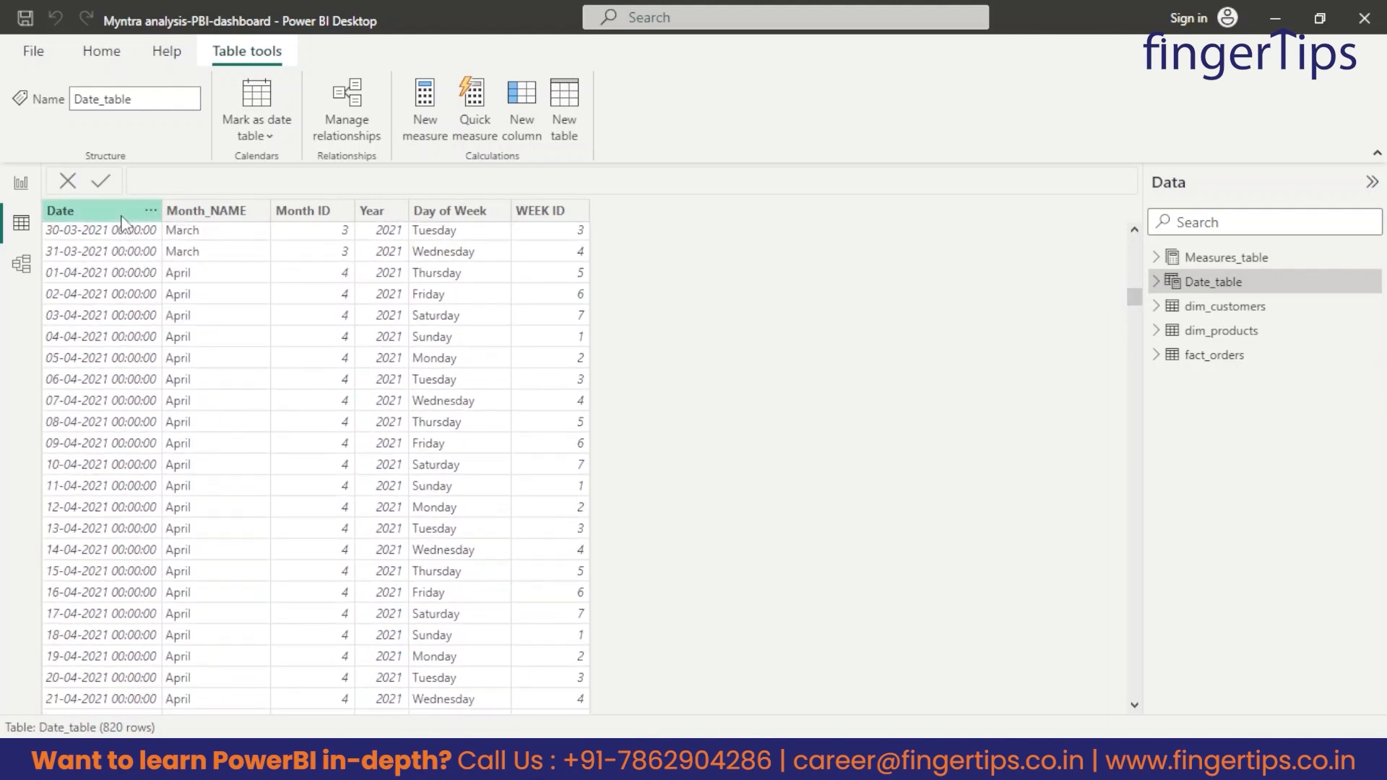
{"action": "left_click", "coordinate": [153, 210]}
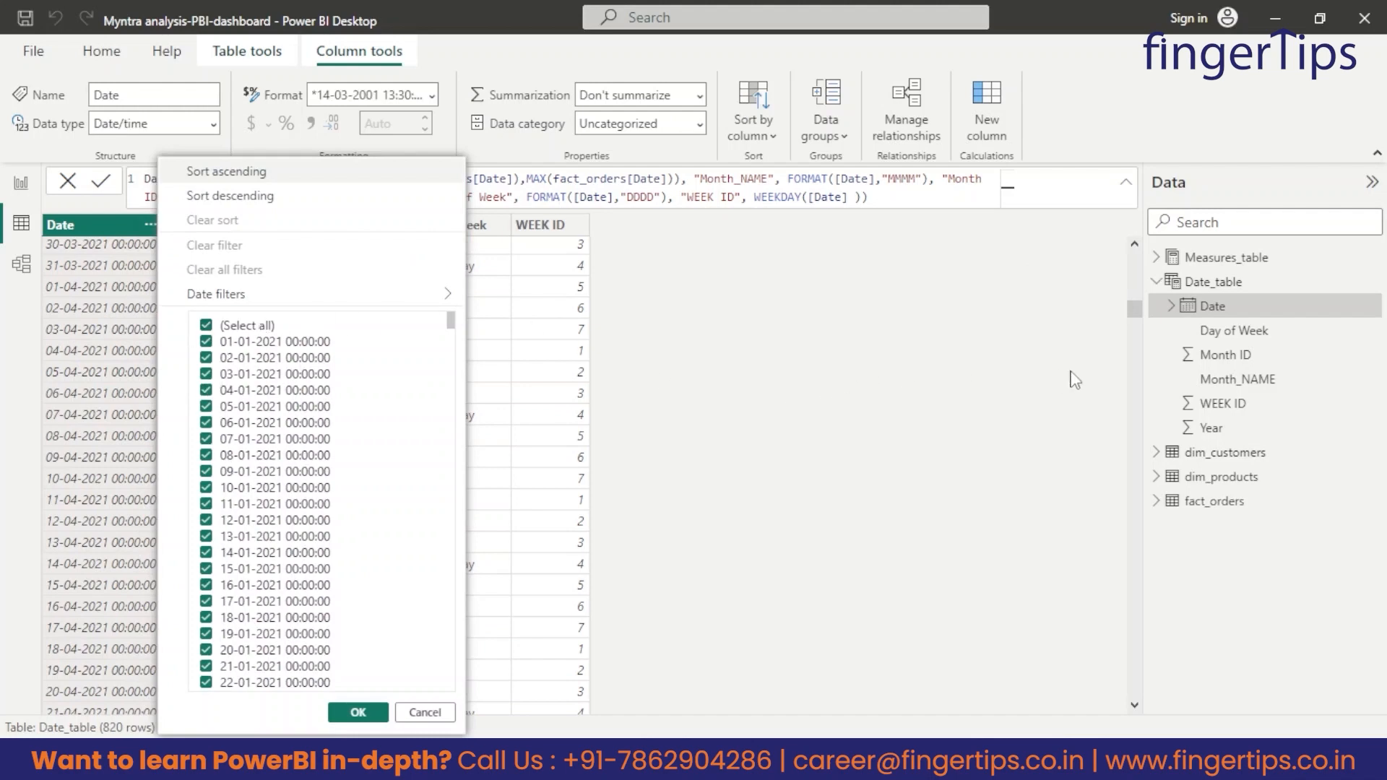
{"action": "left_click", "coordinate": [1138, 306]}
{"action": "left_click_drag", "start_coordinate": [1139, 305], "coordinate": [1092, 708]}
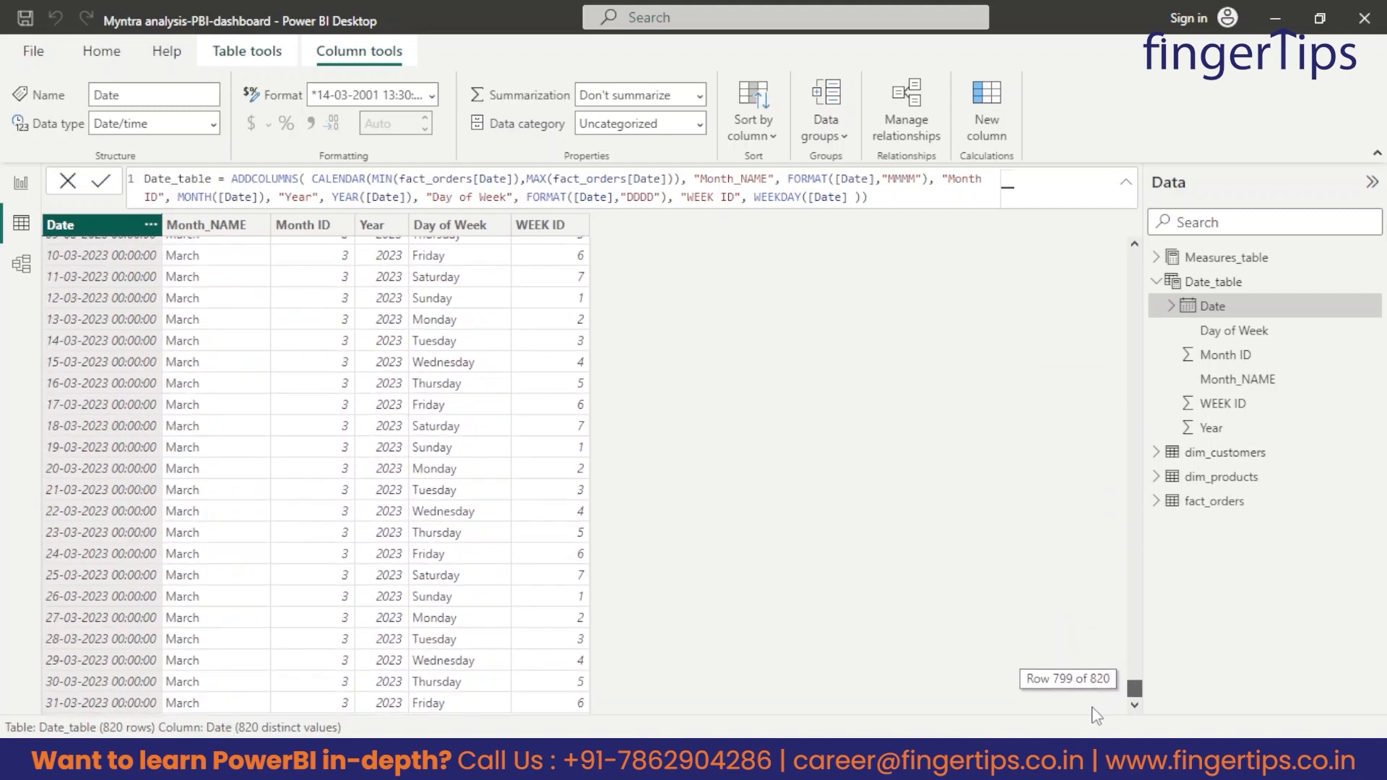
{"action": "scroll", "coordinate": [266, 345], "scroll_direction": "up", "scroll_amount": 3}
{"action": "scroll", "coordinate": [191, 396], "scroll_direction": "up", "scroll_amount": 5}
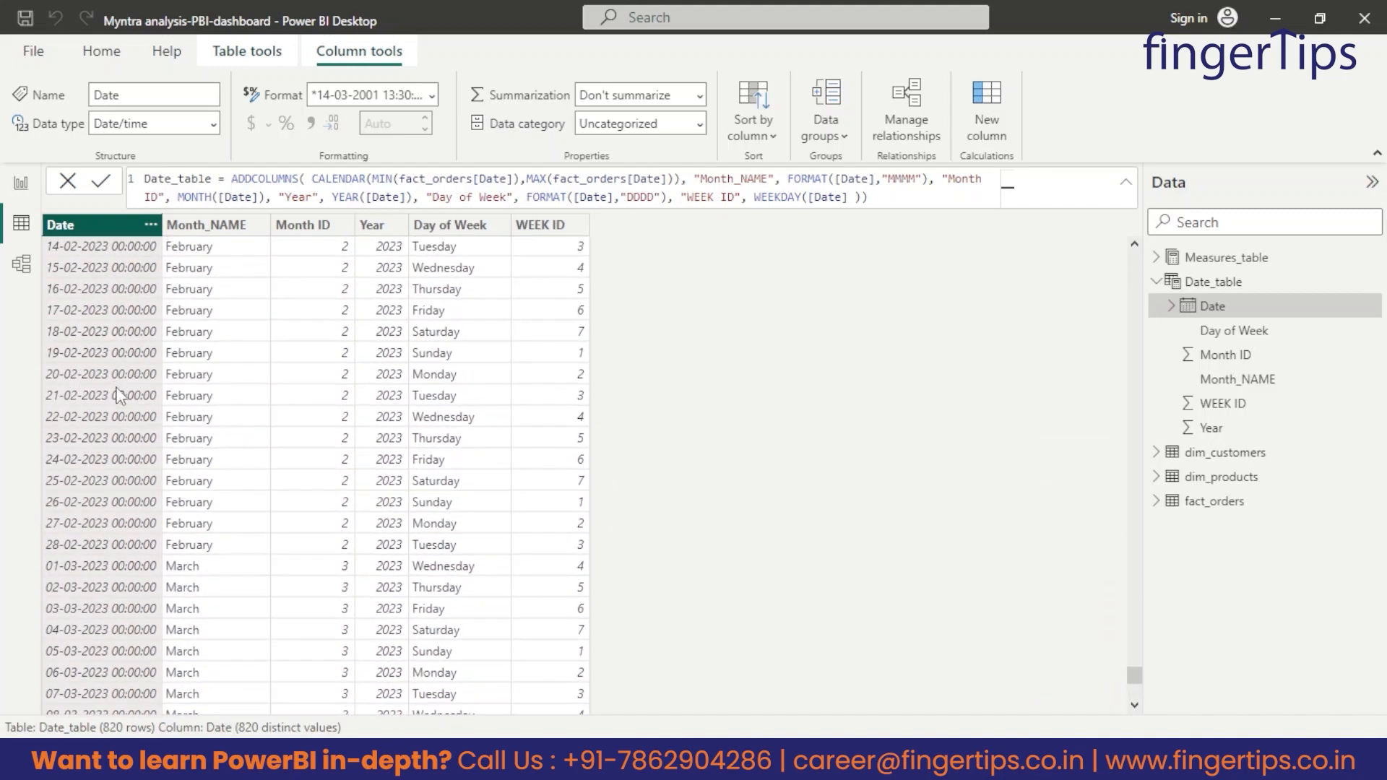
{"action": "scroll", "coordinate": [94, 354], "scroll_direction": "up", "scroll_amount": 1}
{"action": "scroll", "coordinate": [99, 330], "scroll_direction": "up", "scroll_amount": 3}
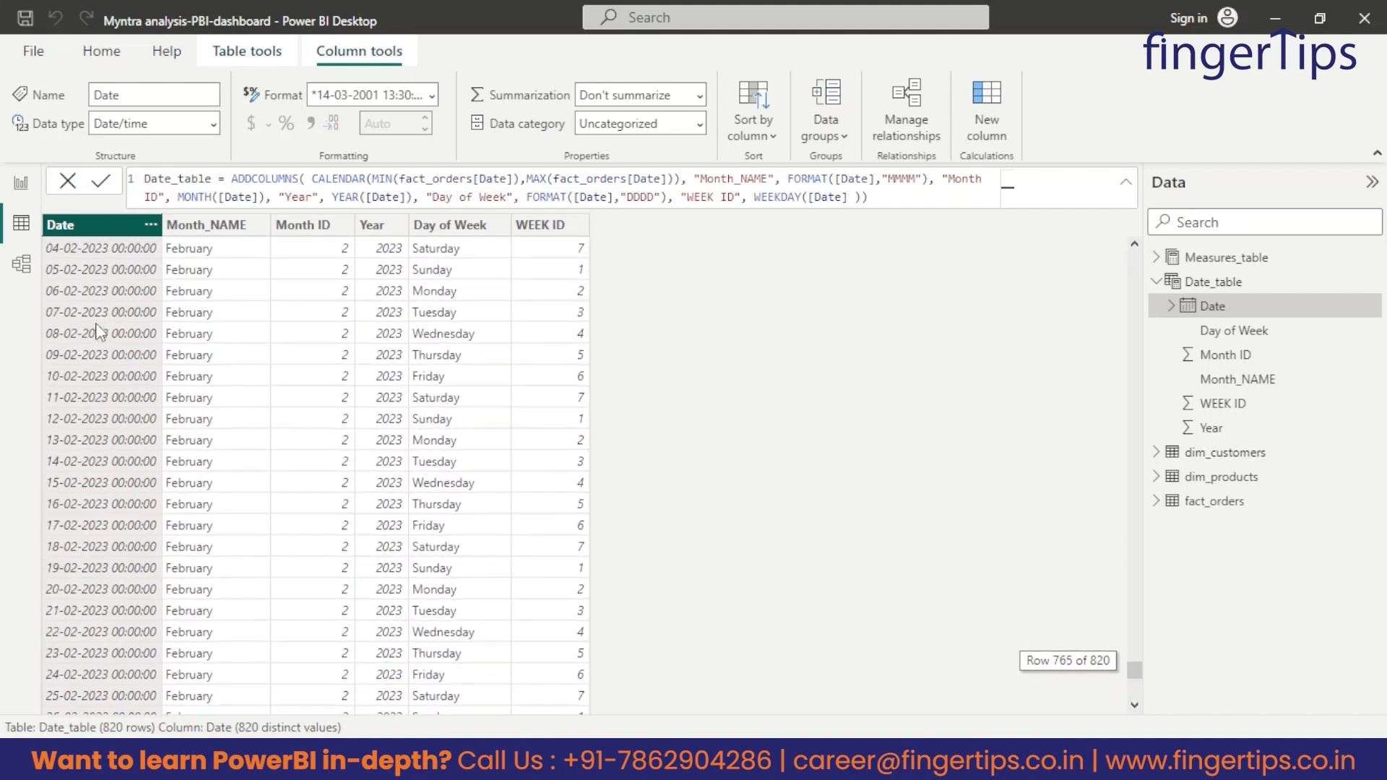
{"action": "scroll", "coordinate": [105, 321], "scroll_direction": "down", "scroll_amount": 11}
{"action": "scroll", "coordinate": [107, 316], "scroll_direction": "down", "scroll_amount": 1}
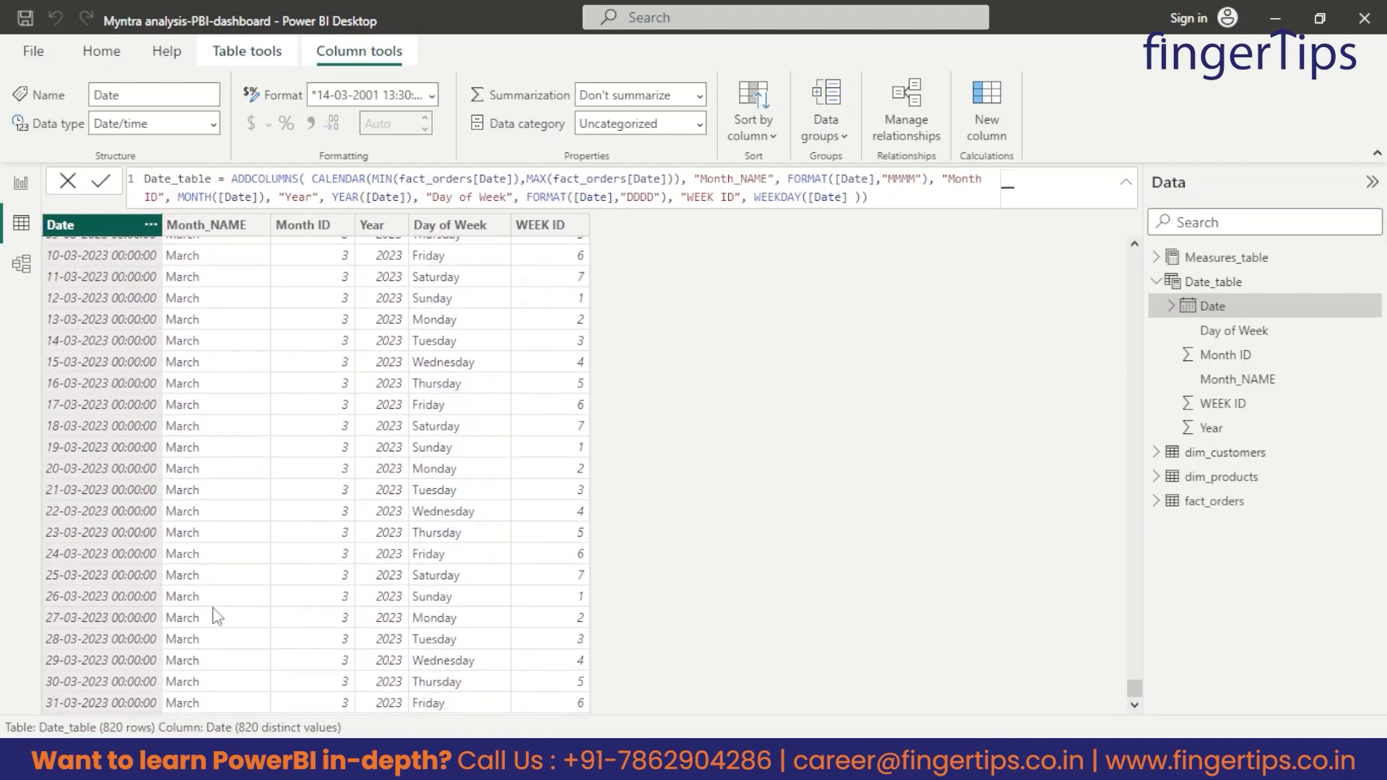
{"action": "scroll", "coordinate": [120, 564], "scroll_direction": "up", "scroll_amount": 12}
{"action": "scroll", "coordinate": [123, 561], "scroll_direction": "up", "scroll_amount": 15}
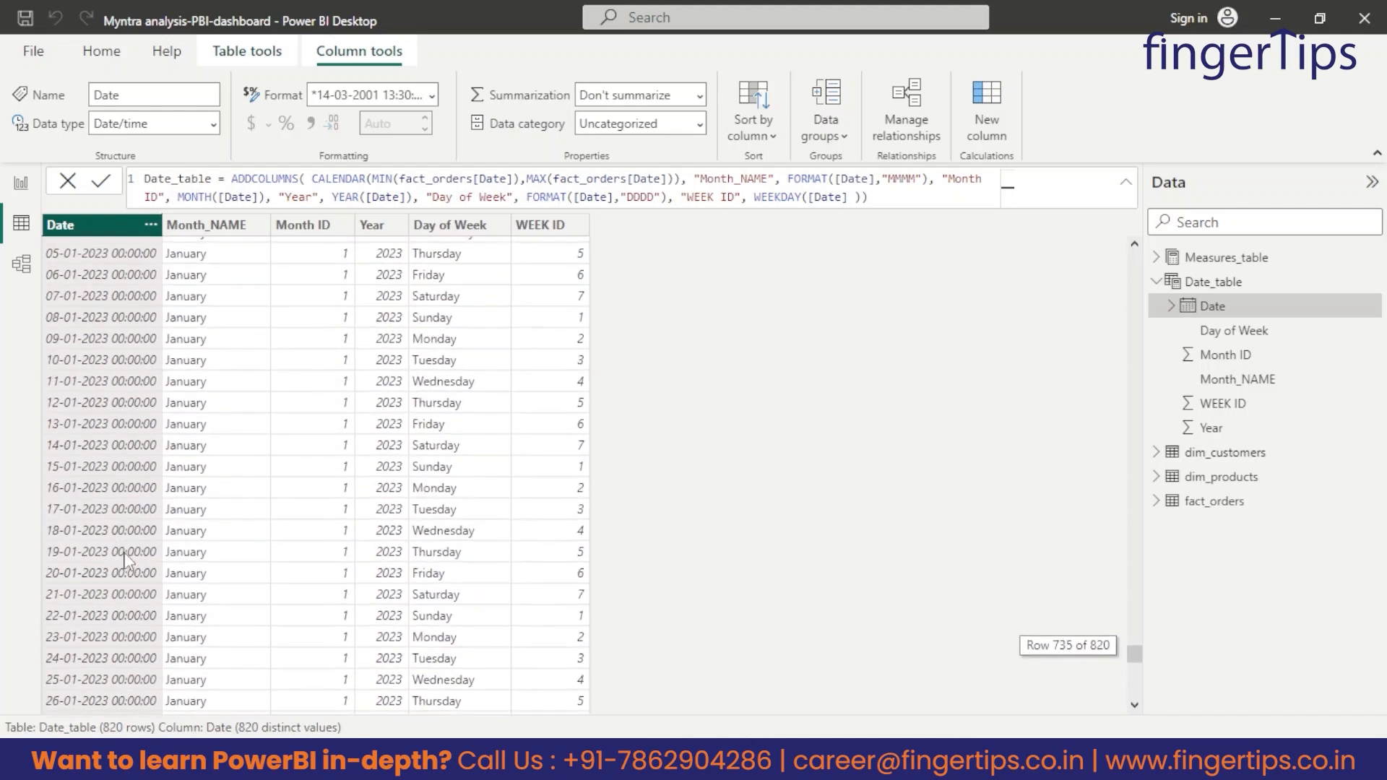
{"action": "scroll", "coordinate": [132, 531], "scroll_direction": "up", "scroll_amount": 10}
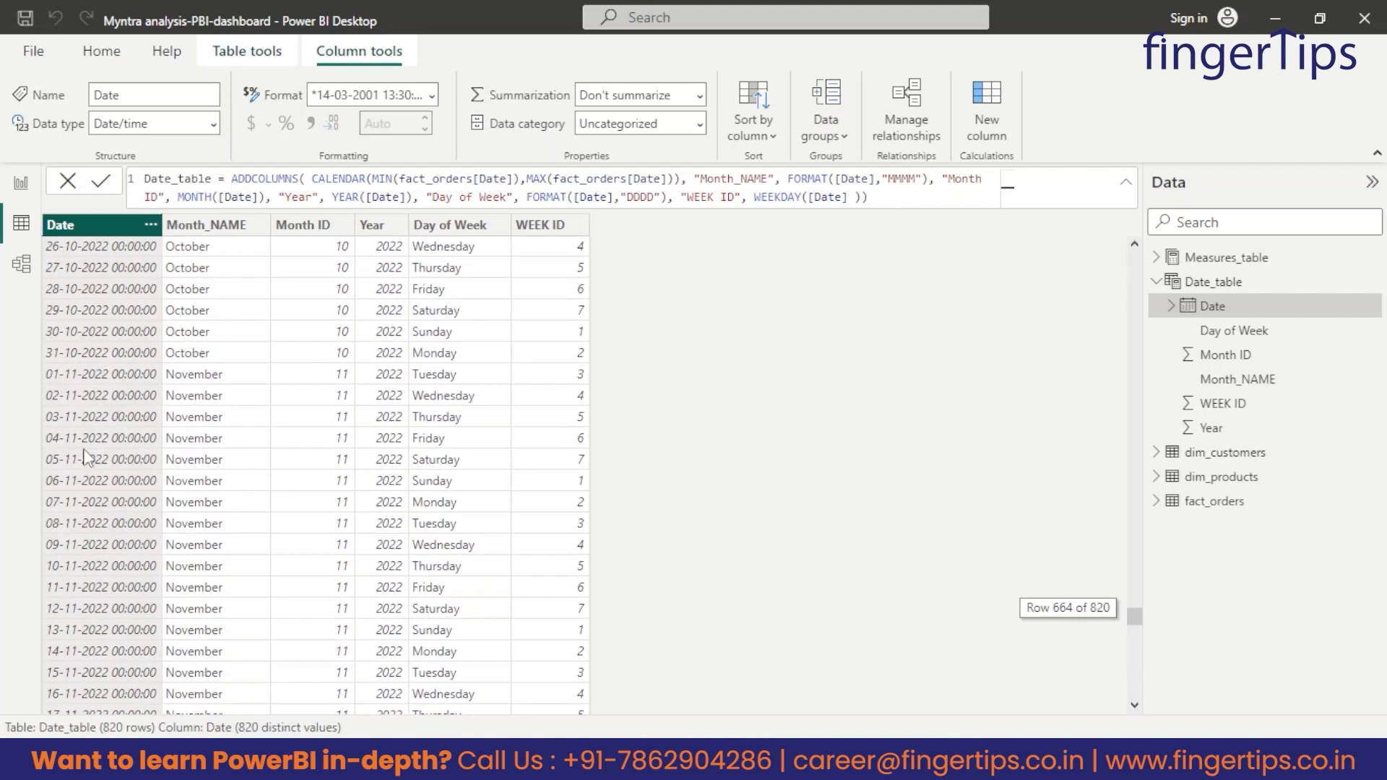
{"action": "left_click", "coordinate": [21, 182]}
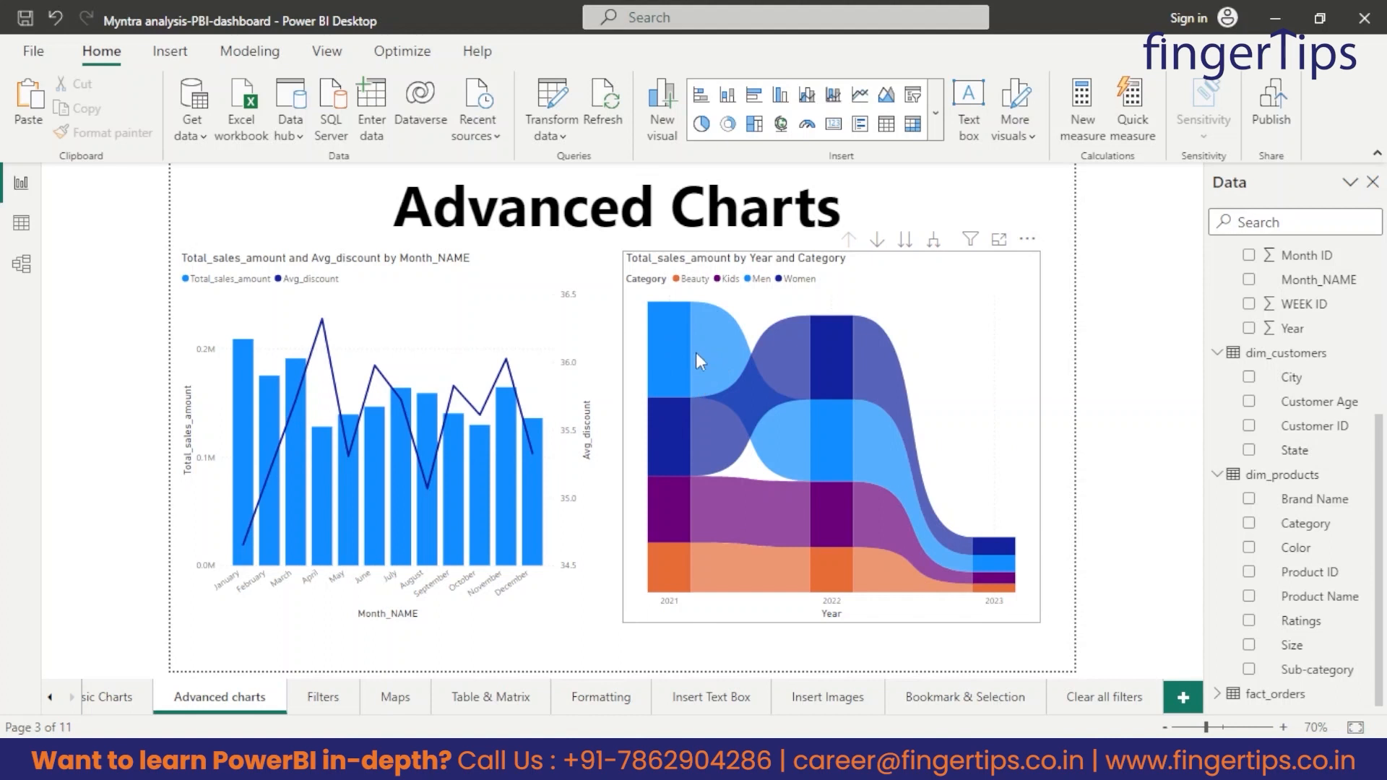
{"action": "mouse_move", "coordinate": [671, 329]}
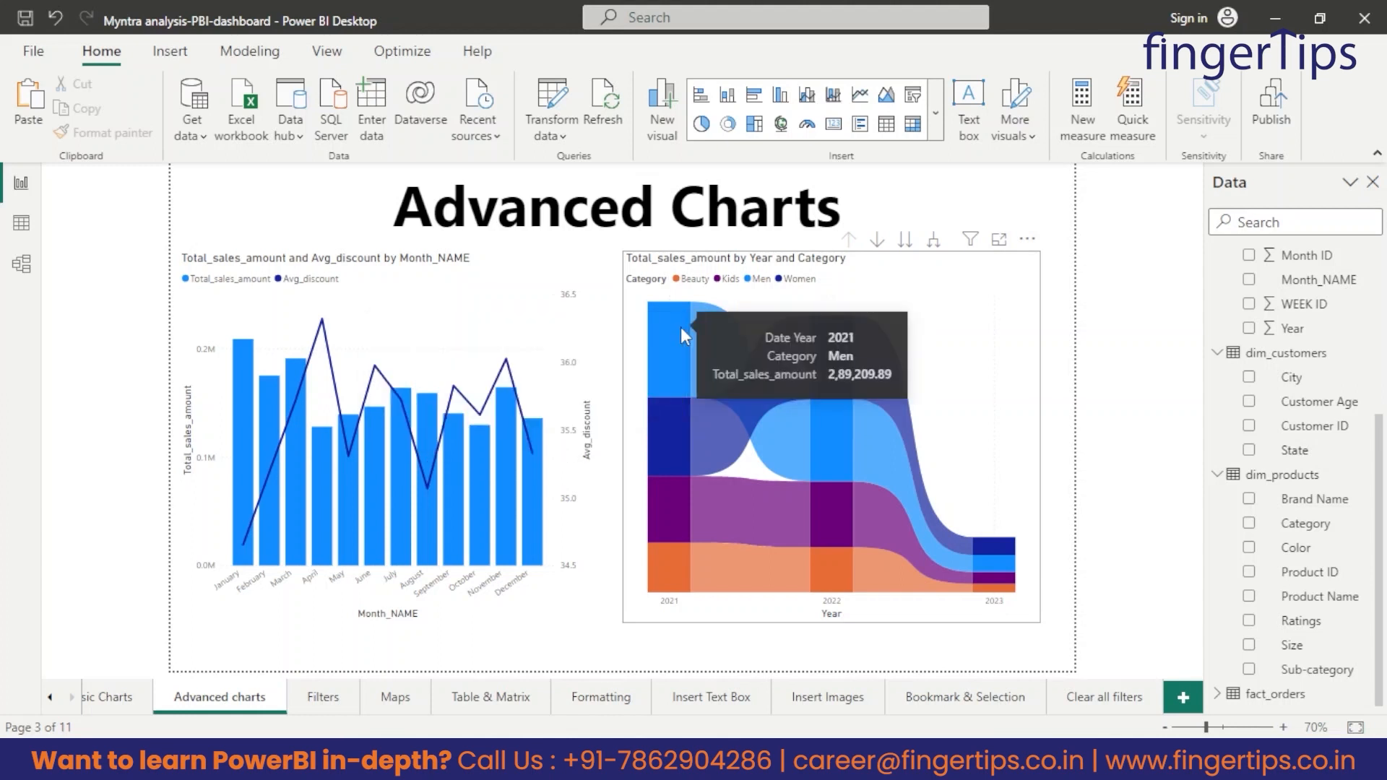
Drill the ribbon chart down to quarters, check the date hierarchy on its X-axis, and return to the year level.
{"action": "mouse_move", "coordinate": [665, 416]}
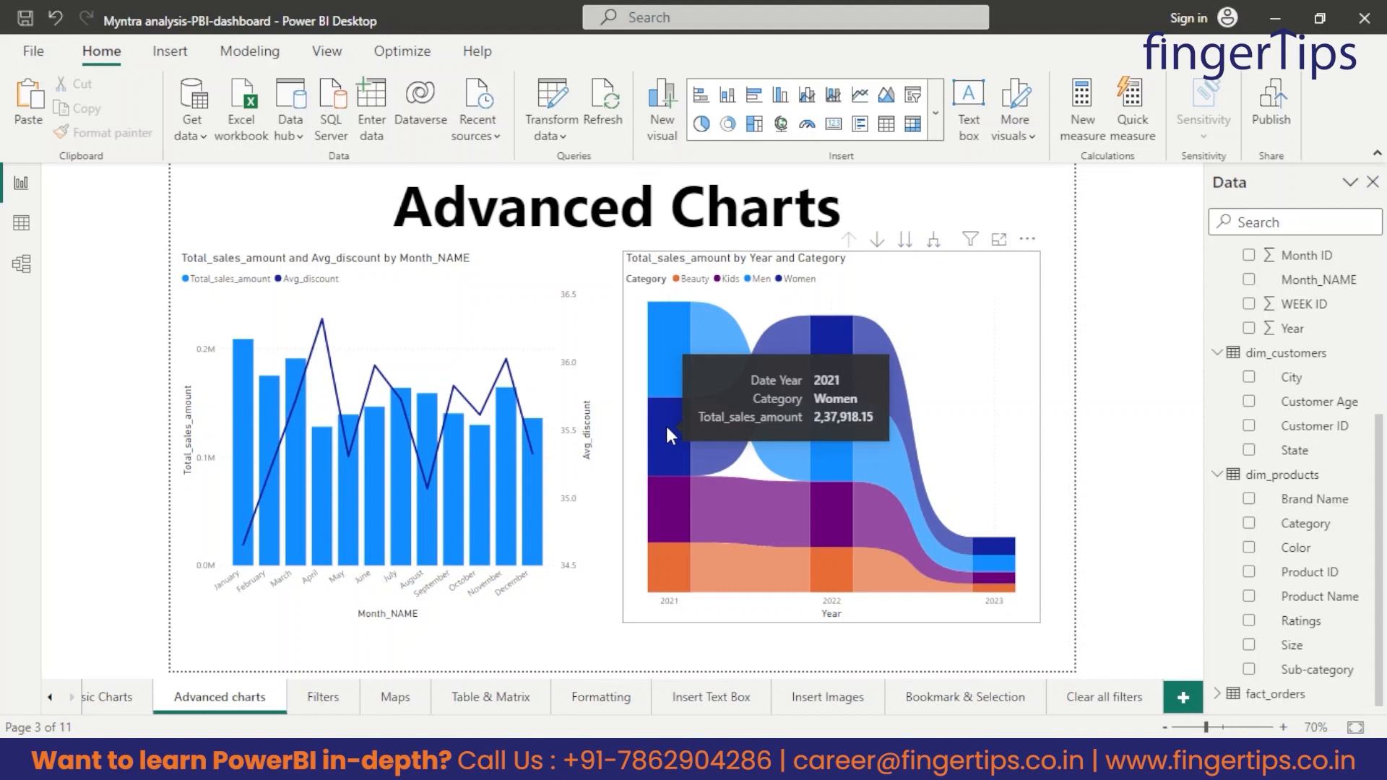
{"action": "mouse_move", "coordinate": [734, 364]}
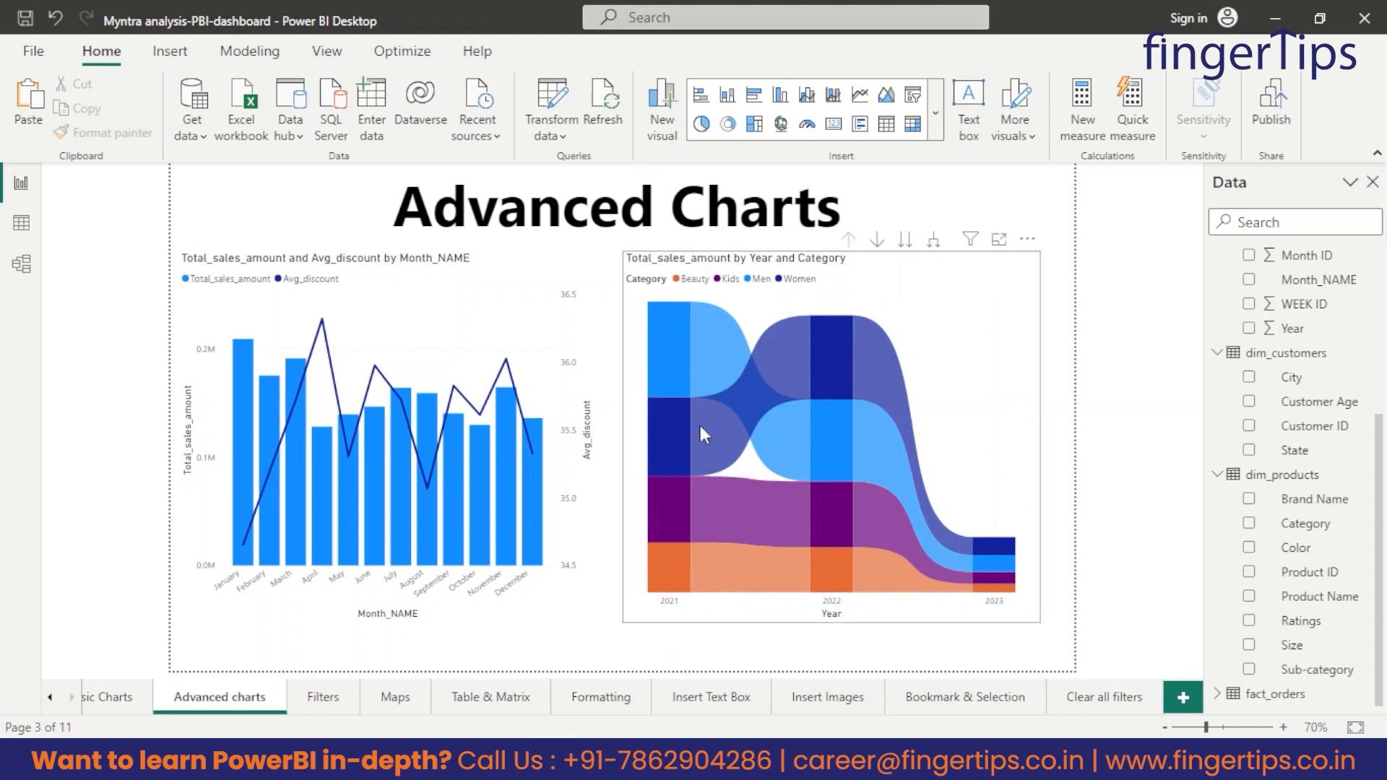
{"action": "left_click", "coordinate": [895, 253]}
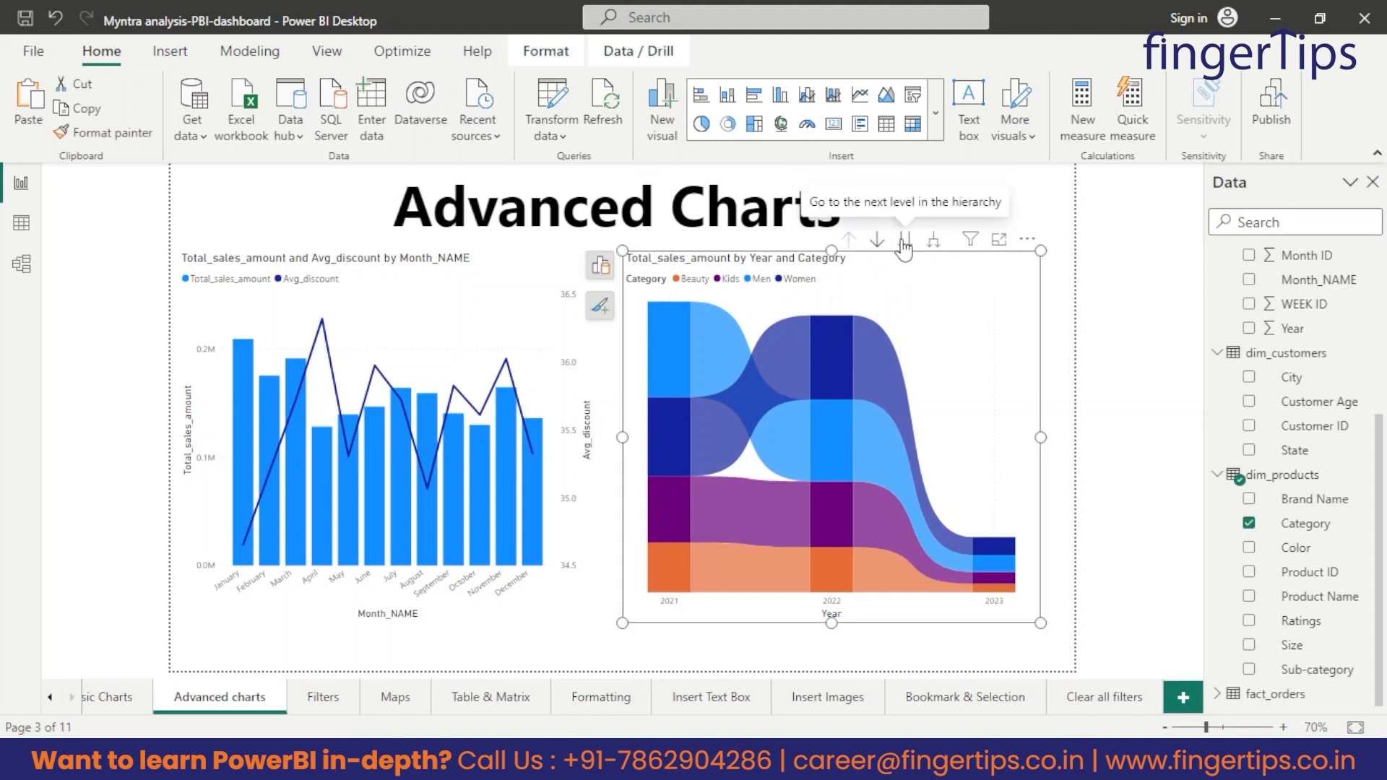
{"action": "left_click", "coordinate": [905, 241]}
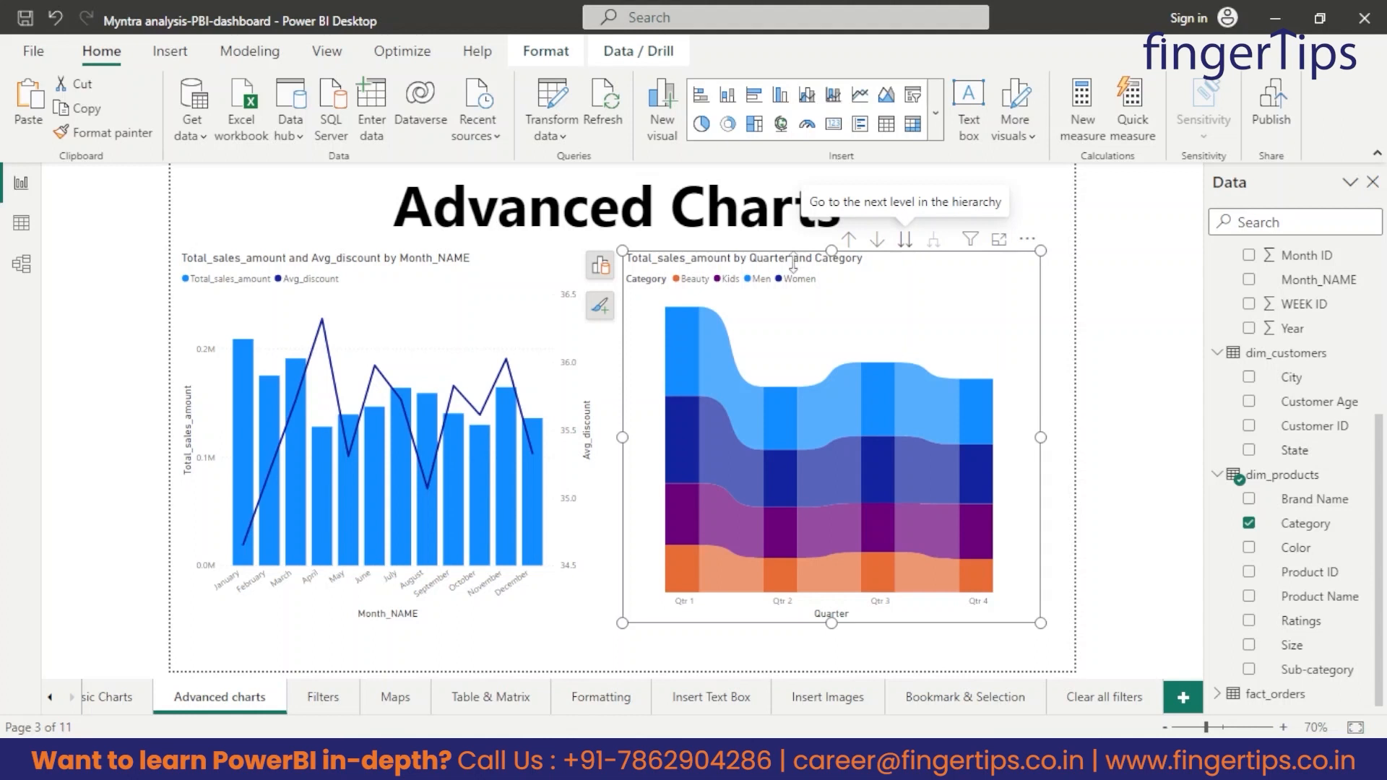
{"action": "left_click", "coordinate": [601, 267]}
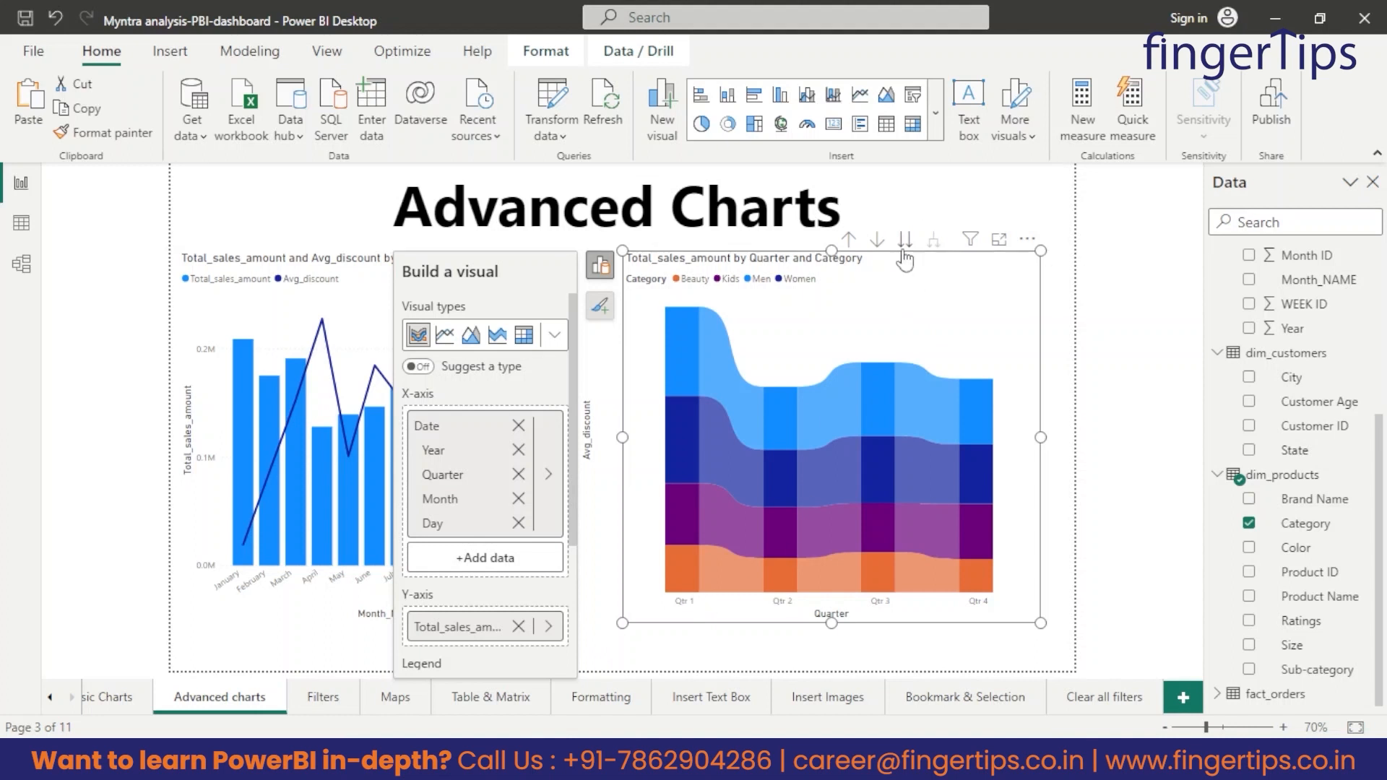
{"action": "left_click", "coordinate": [850, 242]}
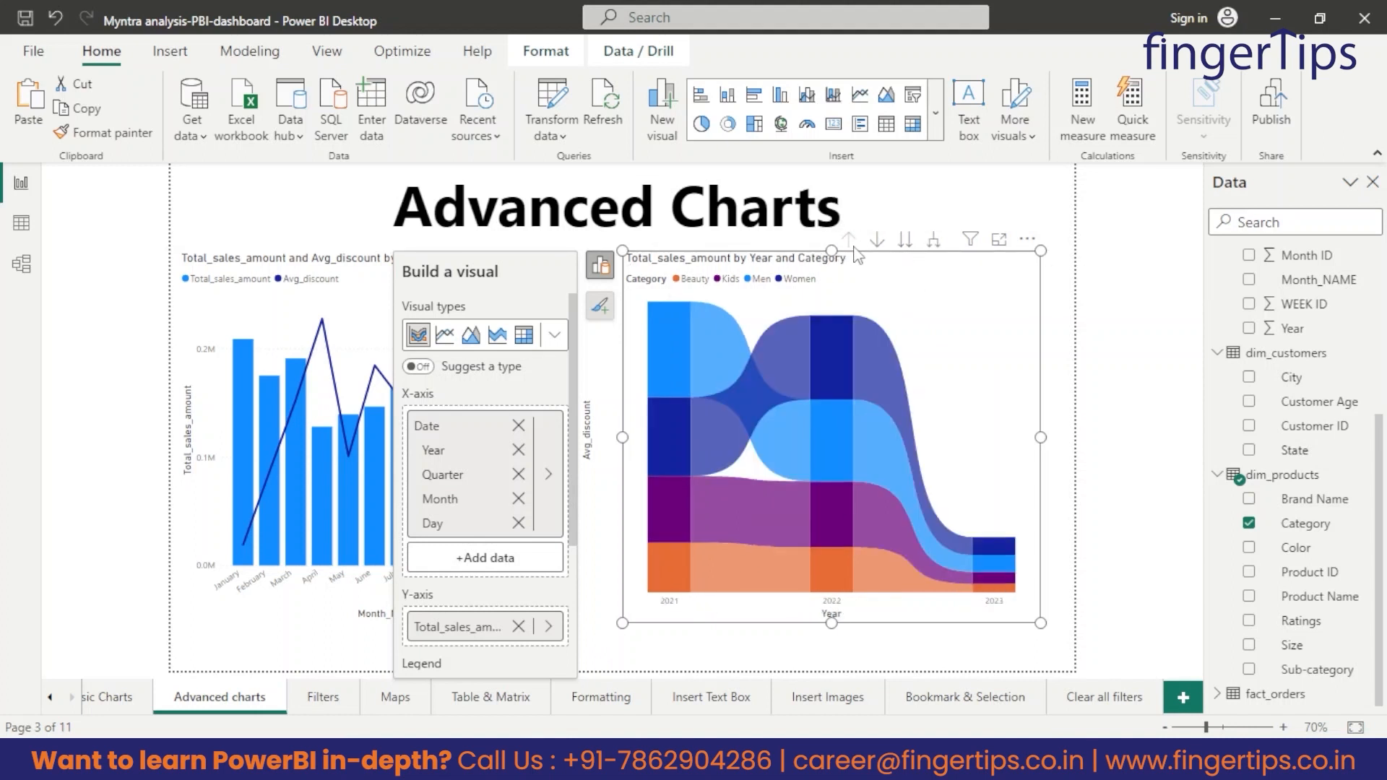
View the ribbon chart at the quarter, month and day levels, and drill back up to the year level.
{"action": "left_click", "coordinate": [905, 246]}
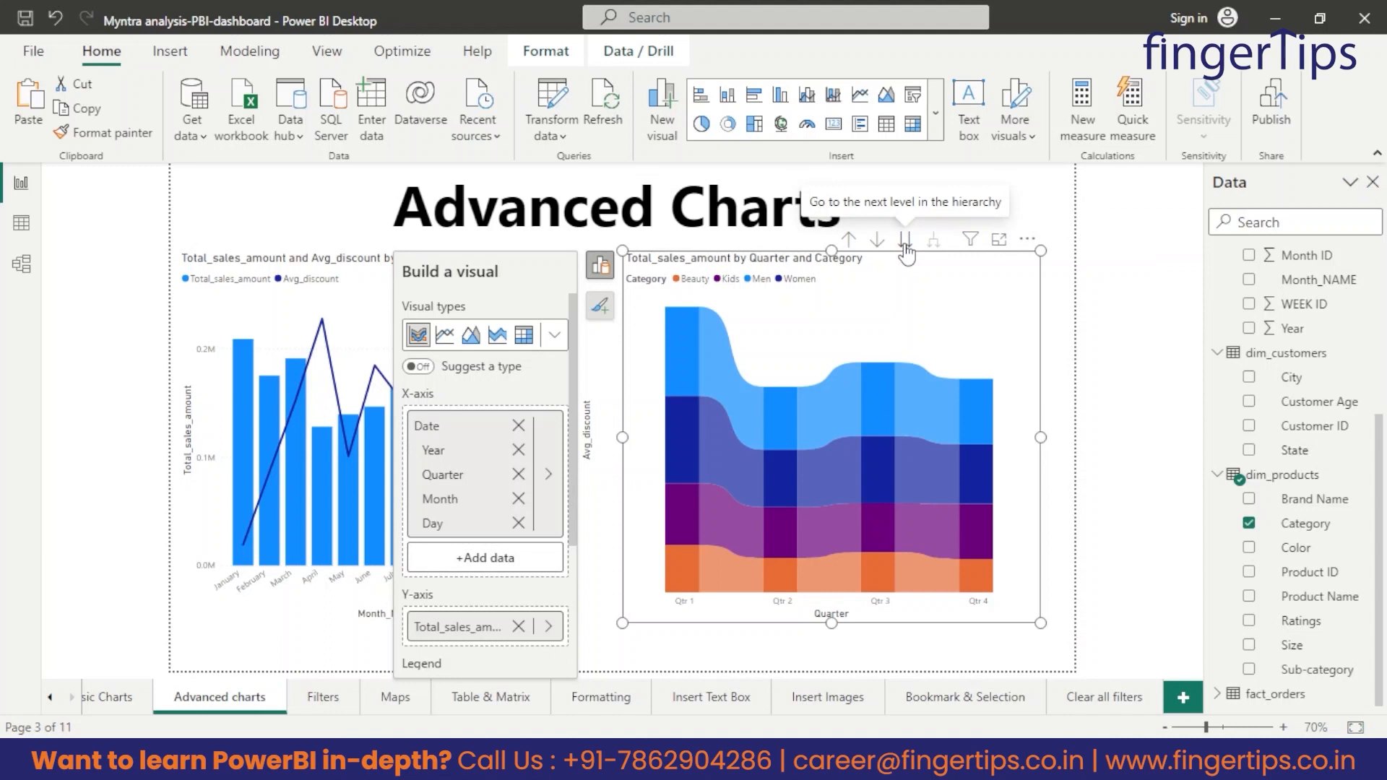
{"action": "left_click", "coordinate": [905, 247]}
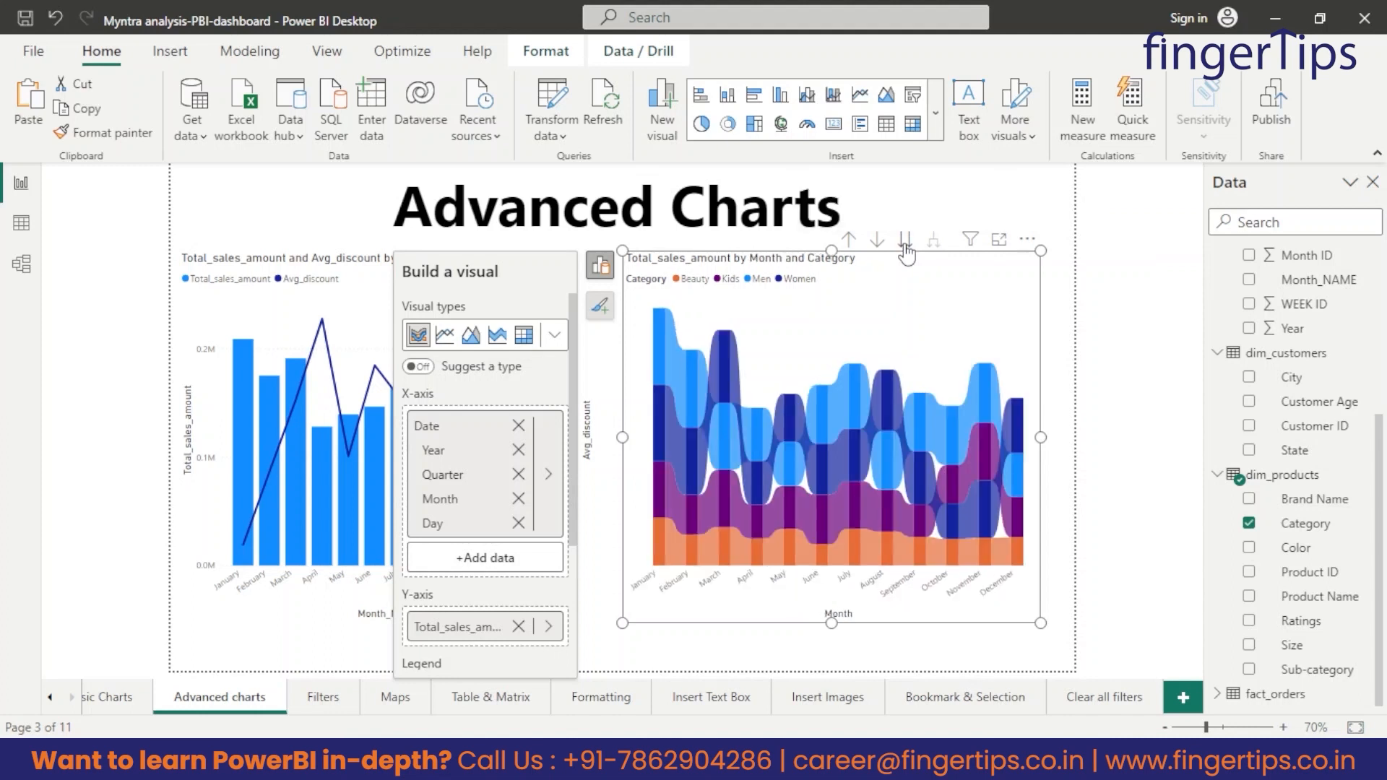
{"action": "left_click", "coordinate": [905, 246]}
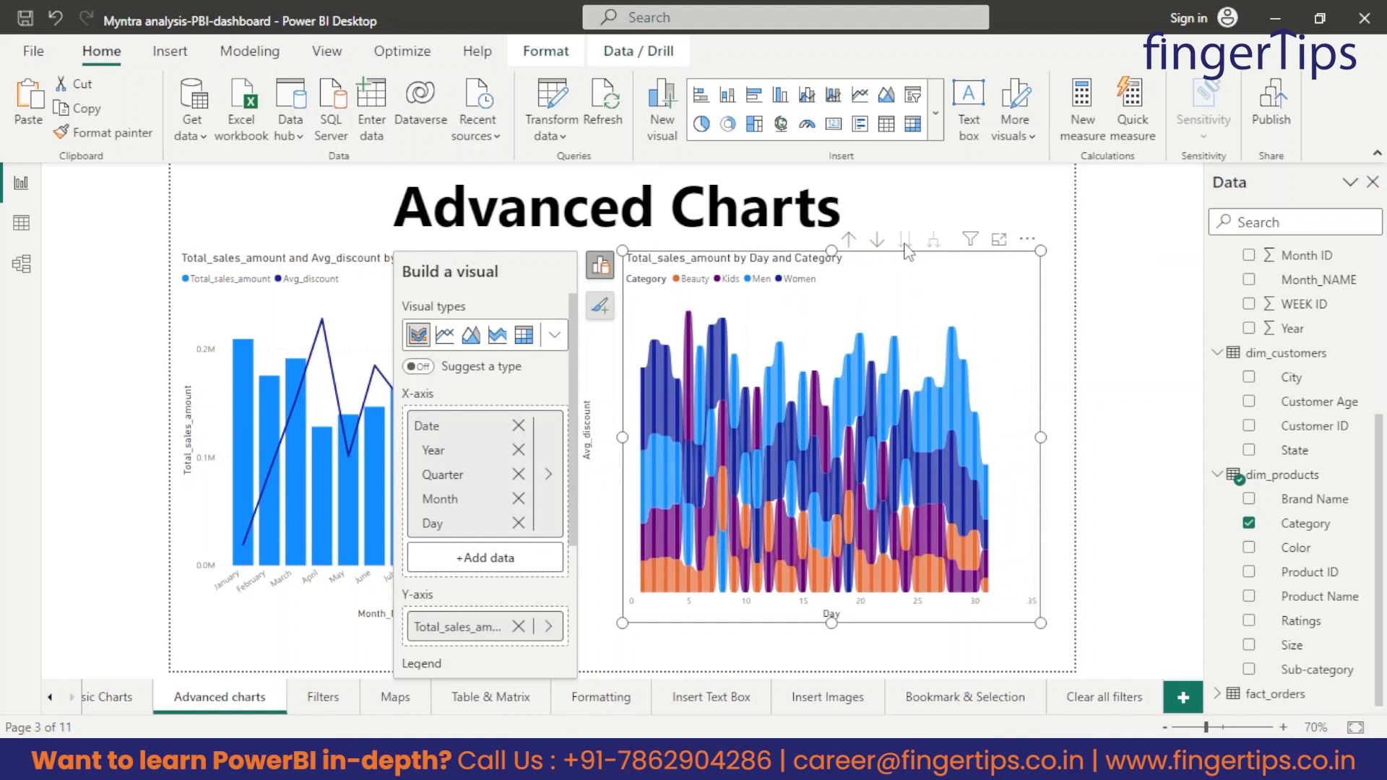
{"action": "left_click", "coordinate": [849, 242]}
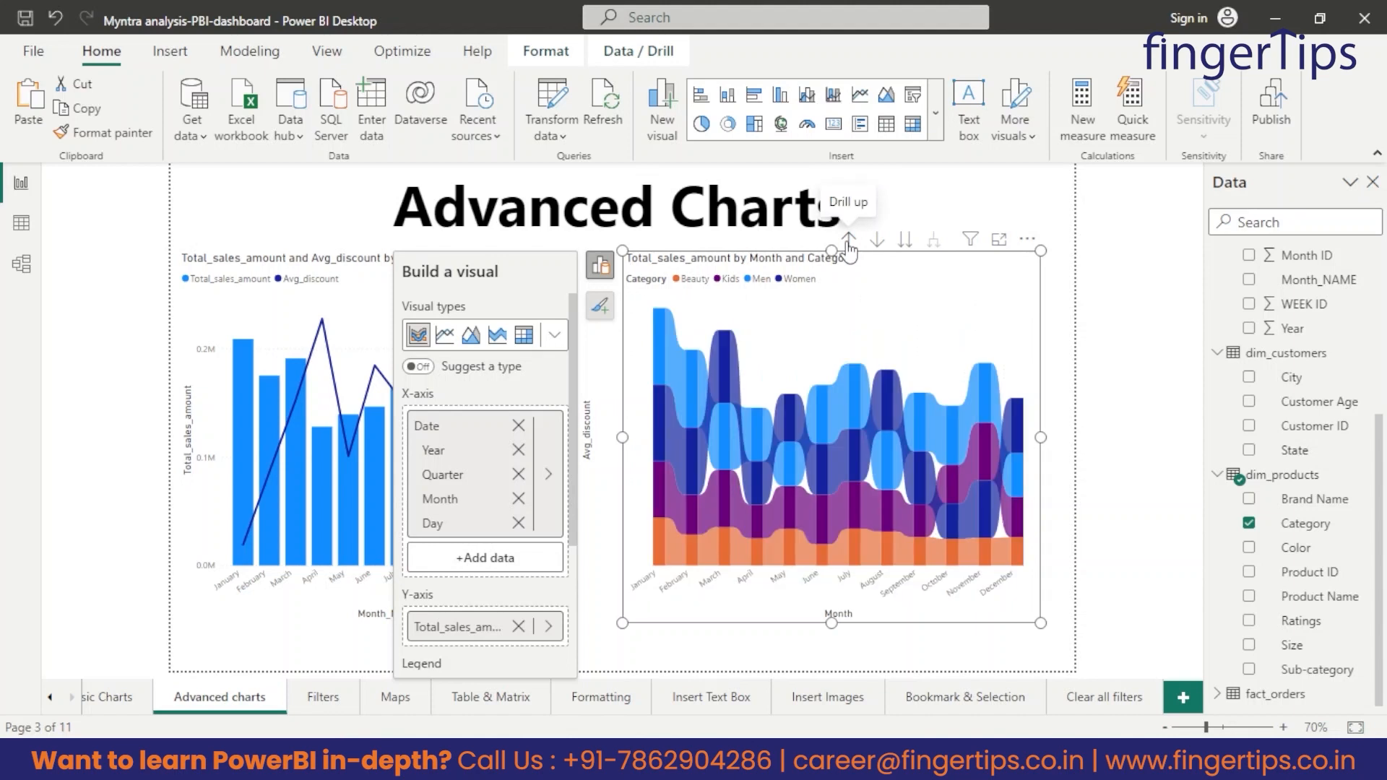
{"action": "left_click", "coordinate": [849, 242]}
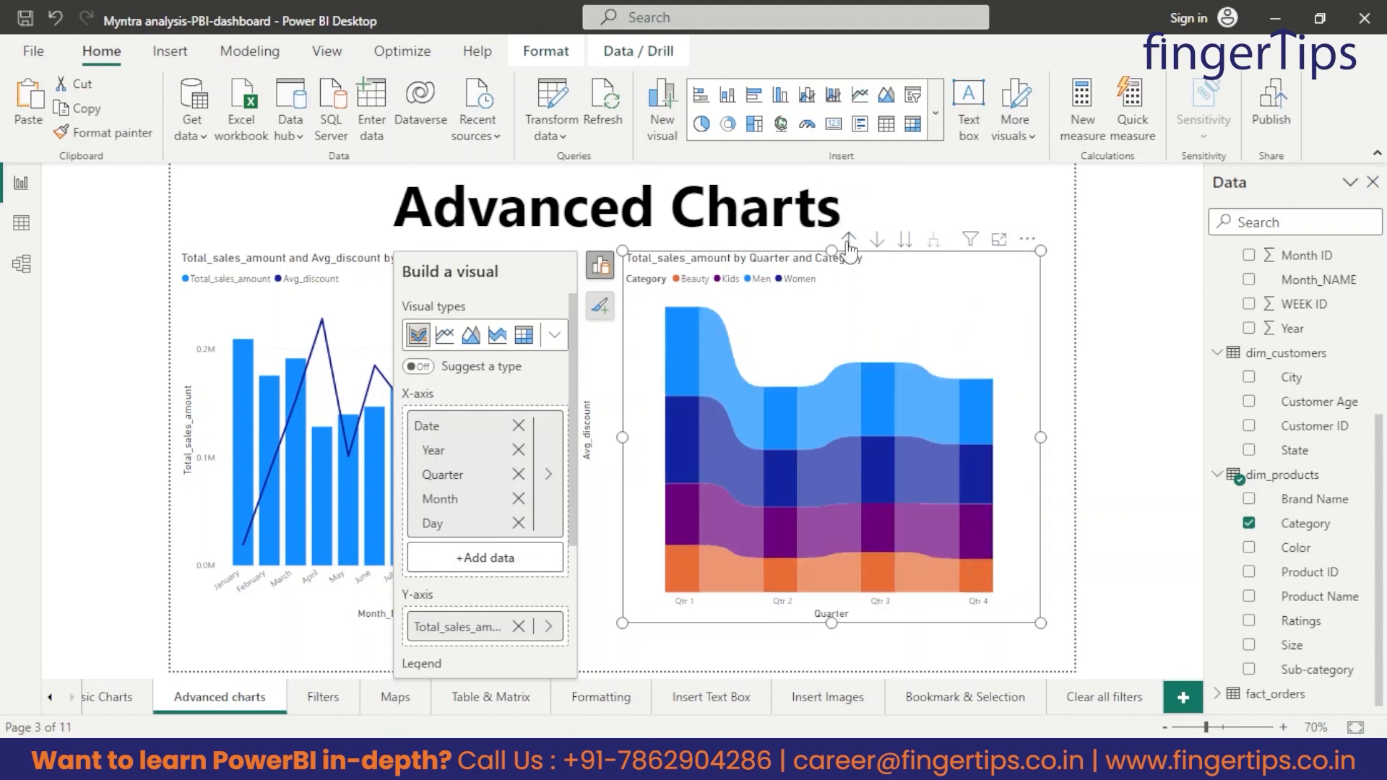
{"action": "left_click", "coordinate": [849, 242]}
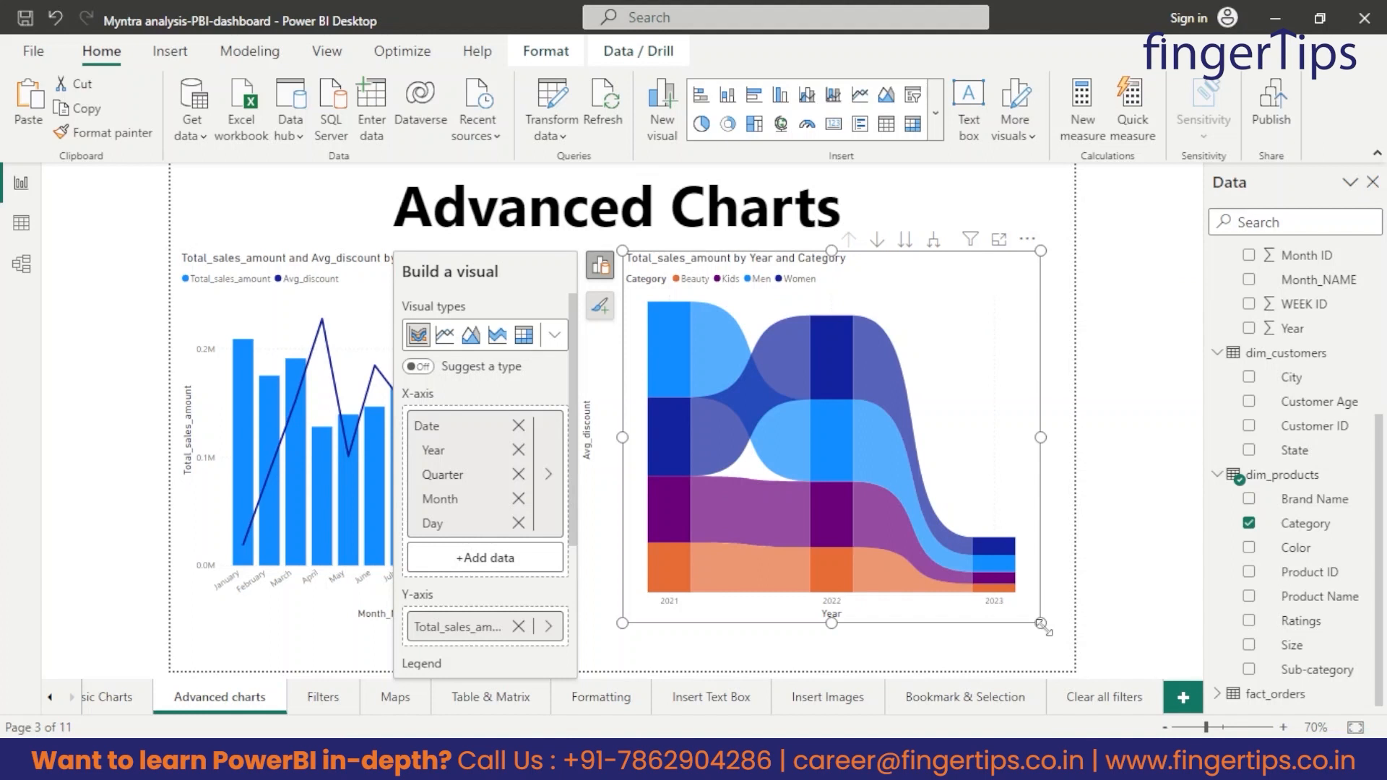
{"action": "left_click", "coordinate": [1008, 652]}
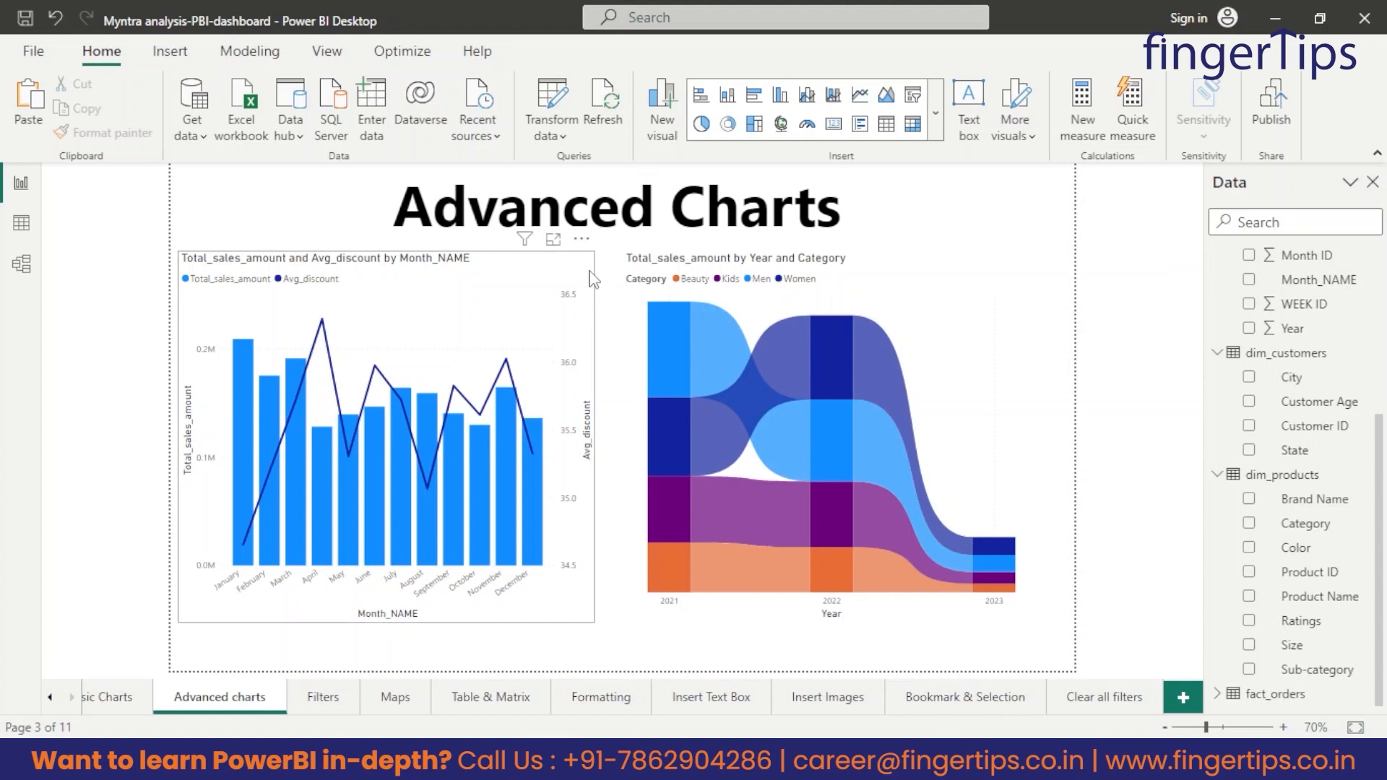
Shrink the combination and ribbon charts to about half their width and place them side by side to free space.
{"action": "left_click", "coordinate": [591, 278]}
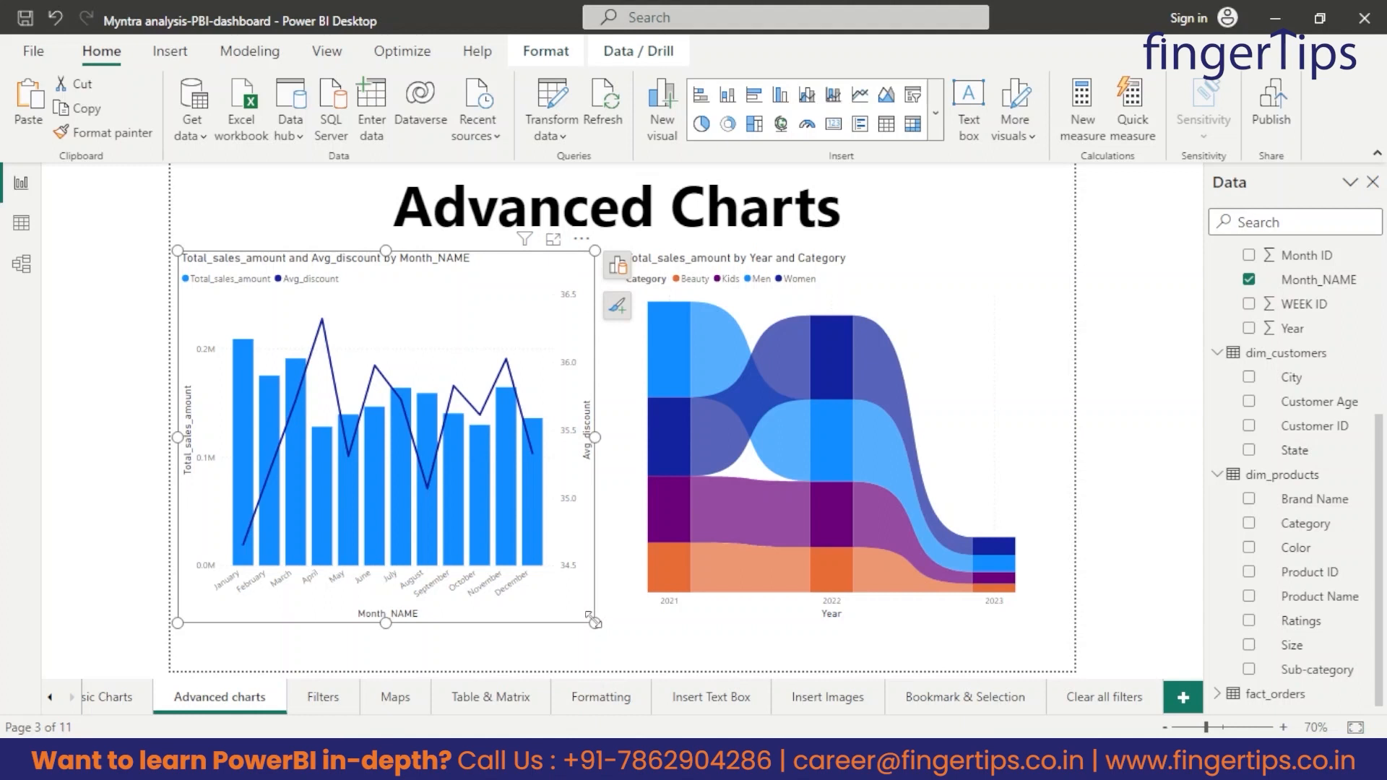
{"action": "left_click_drag", "start_coordinate": [593, 621], "coordinate": [391, 617]}
{"action": "left_click_drag", "start_coordinate": [634, 410], "coordinate": [425, 416]}
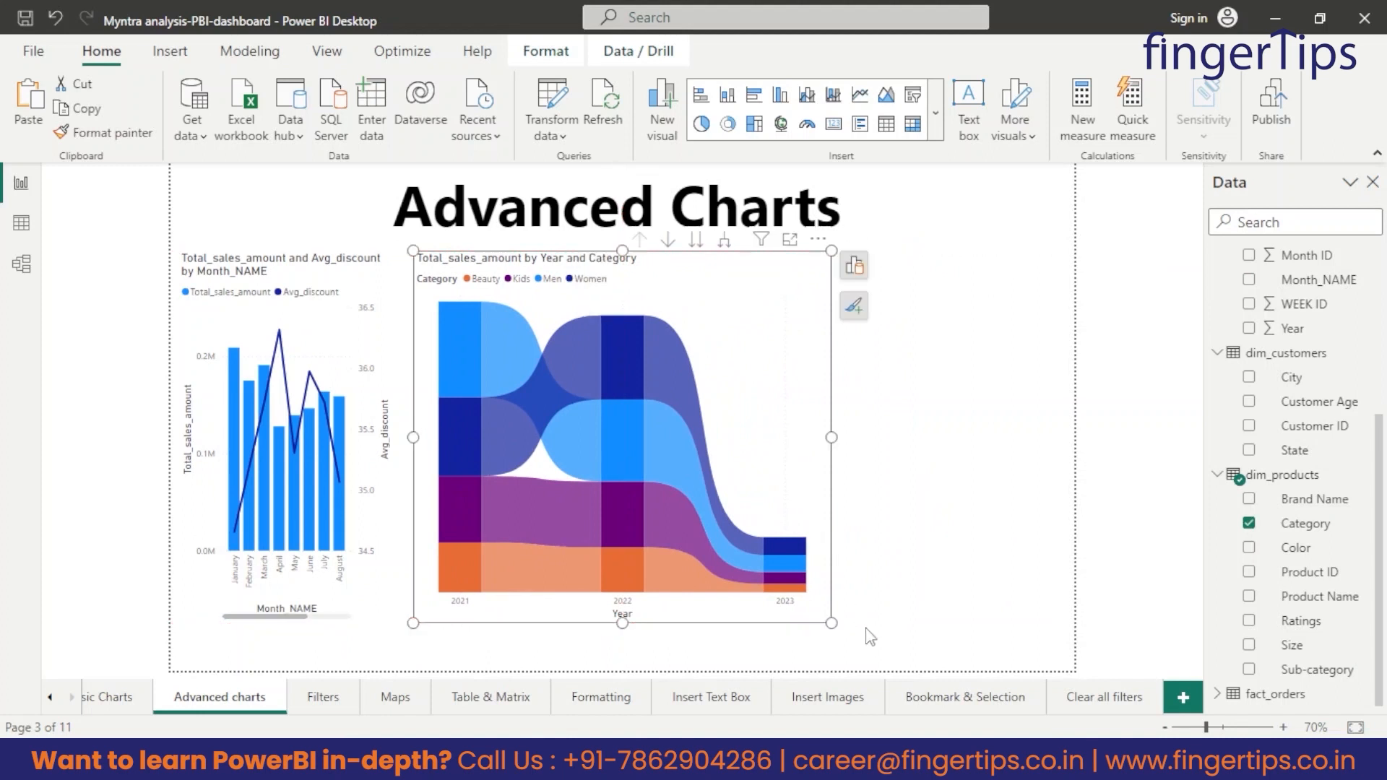
{"action": "left_click_drag", "start_coordinate": [831, 622], "coordinate": [622, 604]}
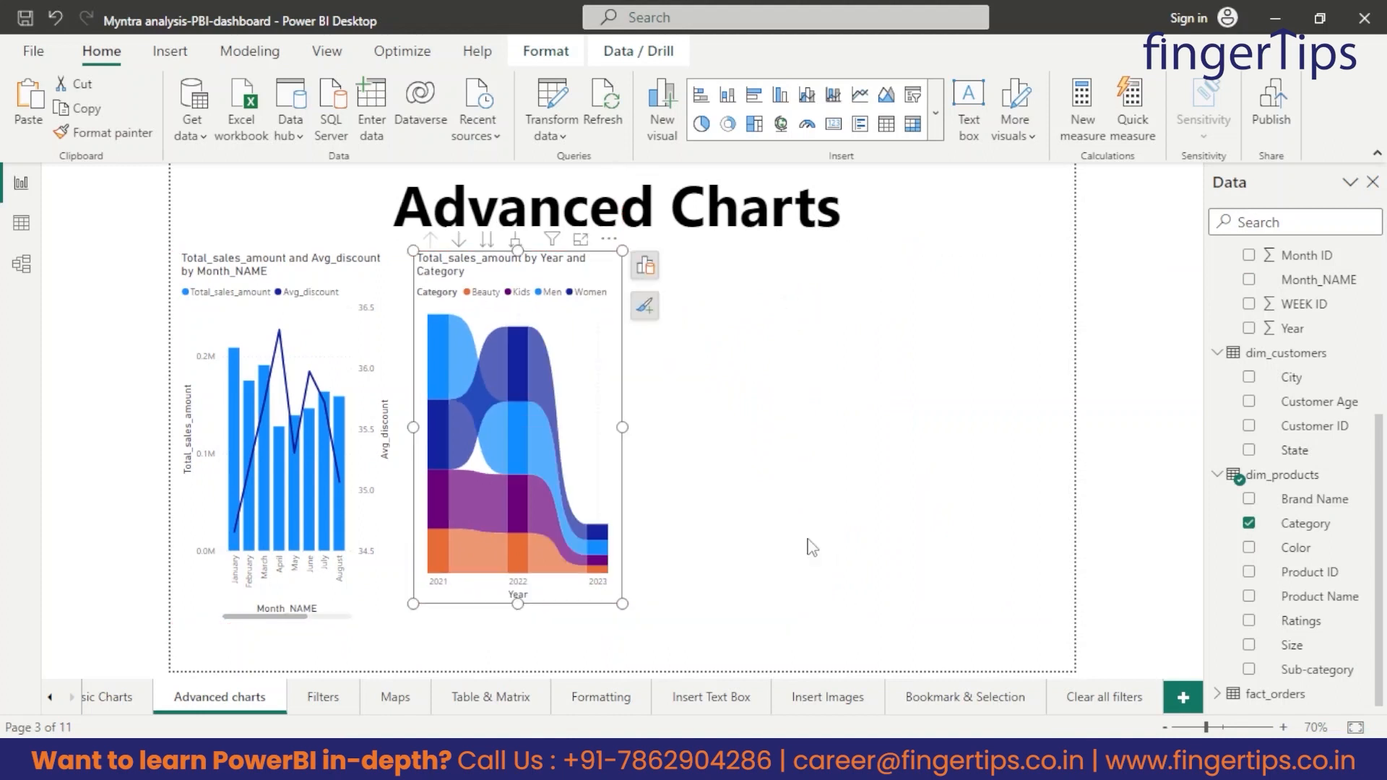
Insert an area chart with Day of Week on the X-axis and Total_sales_amount on the Y-axis.
{"action": "left_click", "coordinate": [936, 113]}
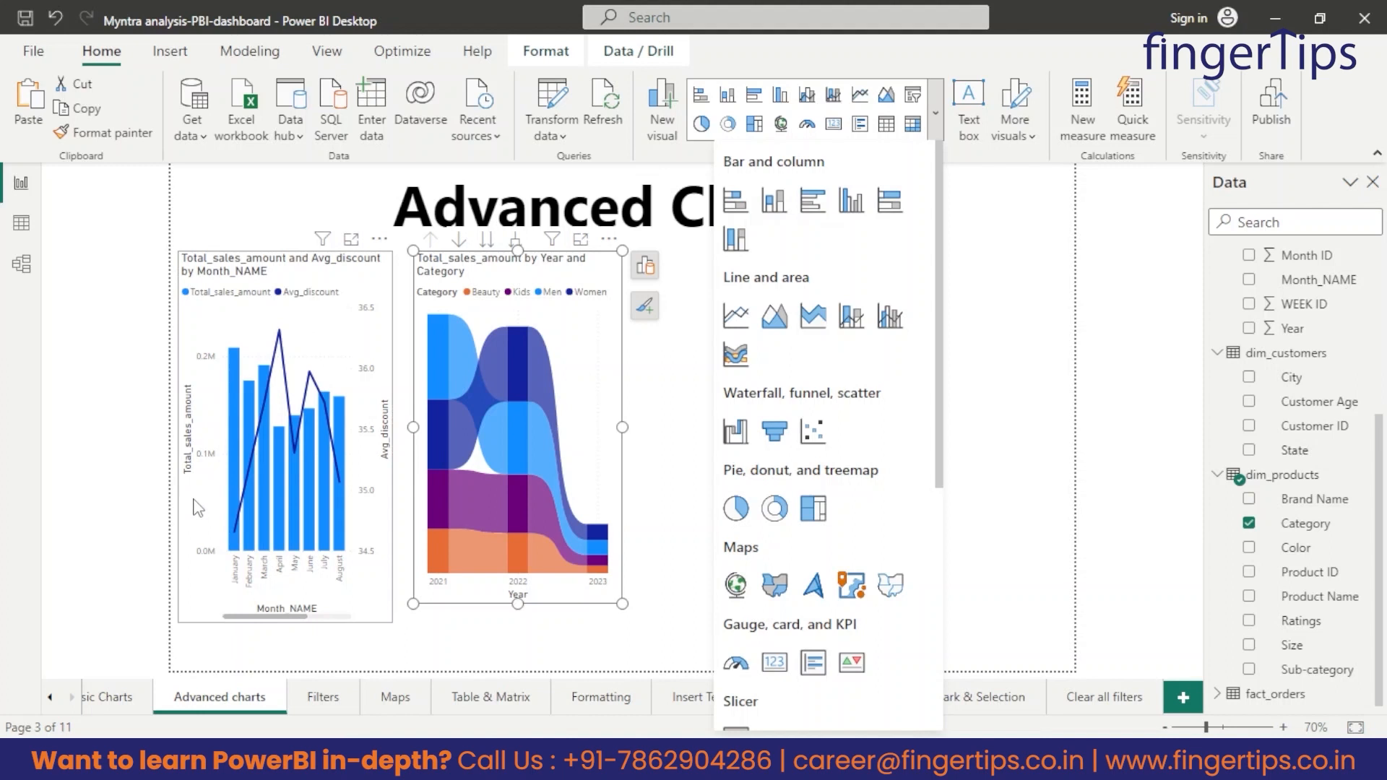
{"action": "left_click", "coordinate": [776, 318]}
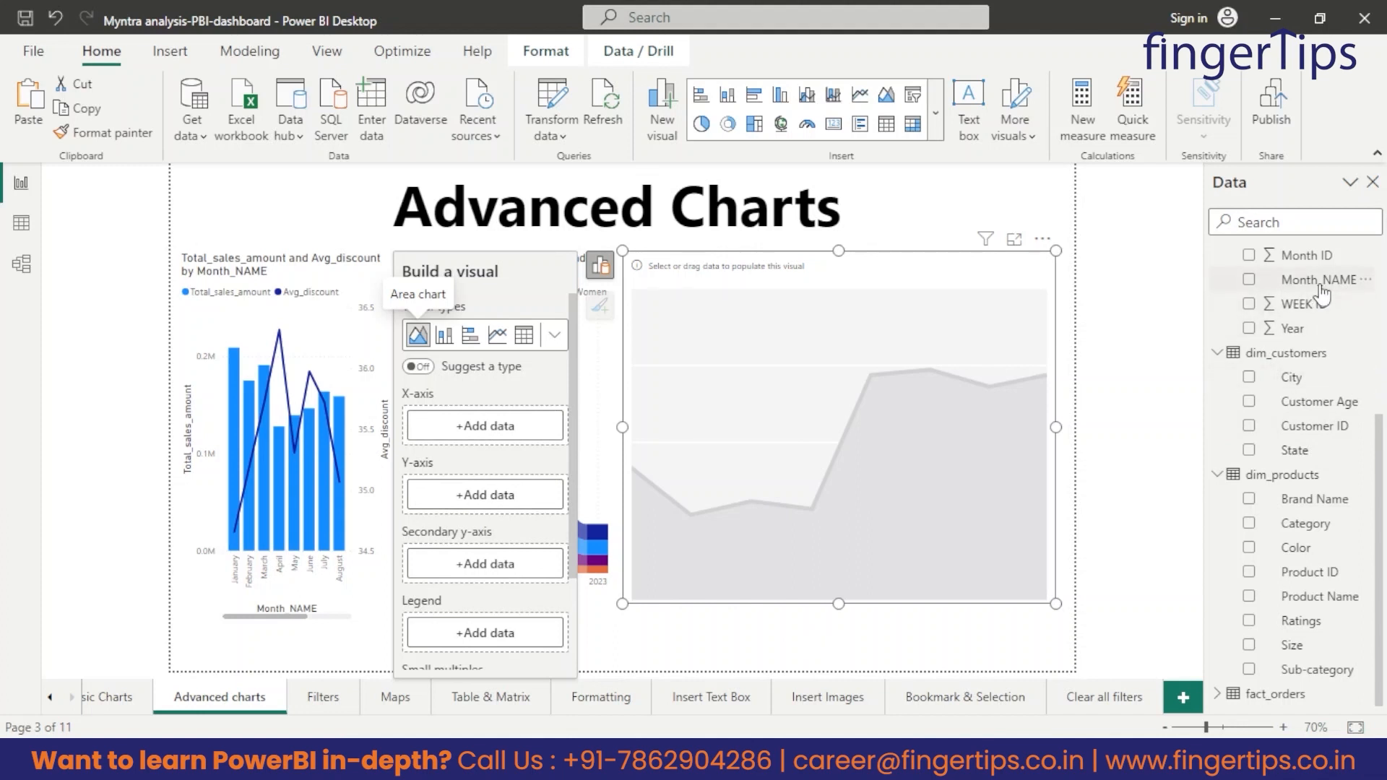
{"action": "scroll", "coordinate": [1321, 296], "scroll_direction": "up", "scroll_amount": 2}
{"action": "left_click_drag", "start_coordinate": [1322, 300], "coordinate": [507, 427]}
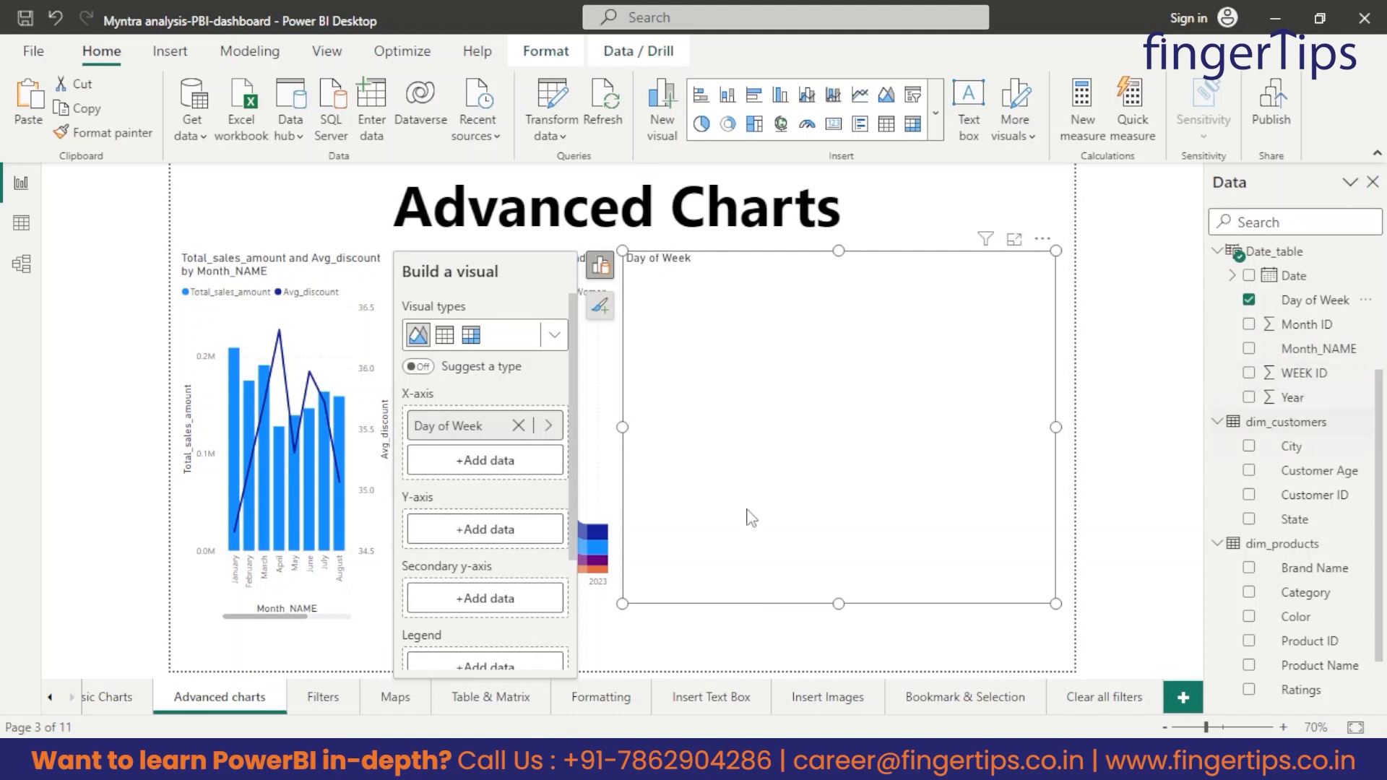
{"action": "scroll", "coordinate": [1250, 448], "scroll_direction": "up", "scroll_amount": 3}
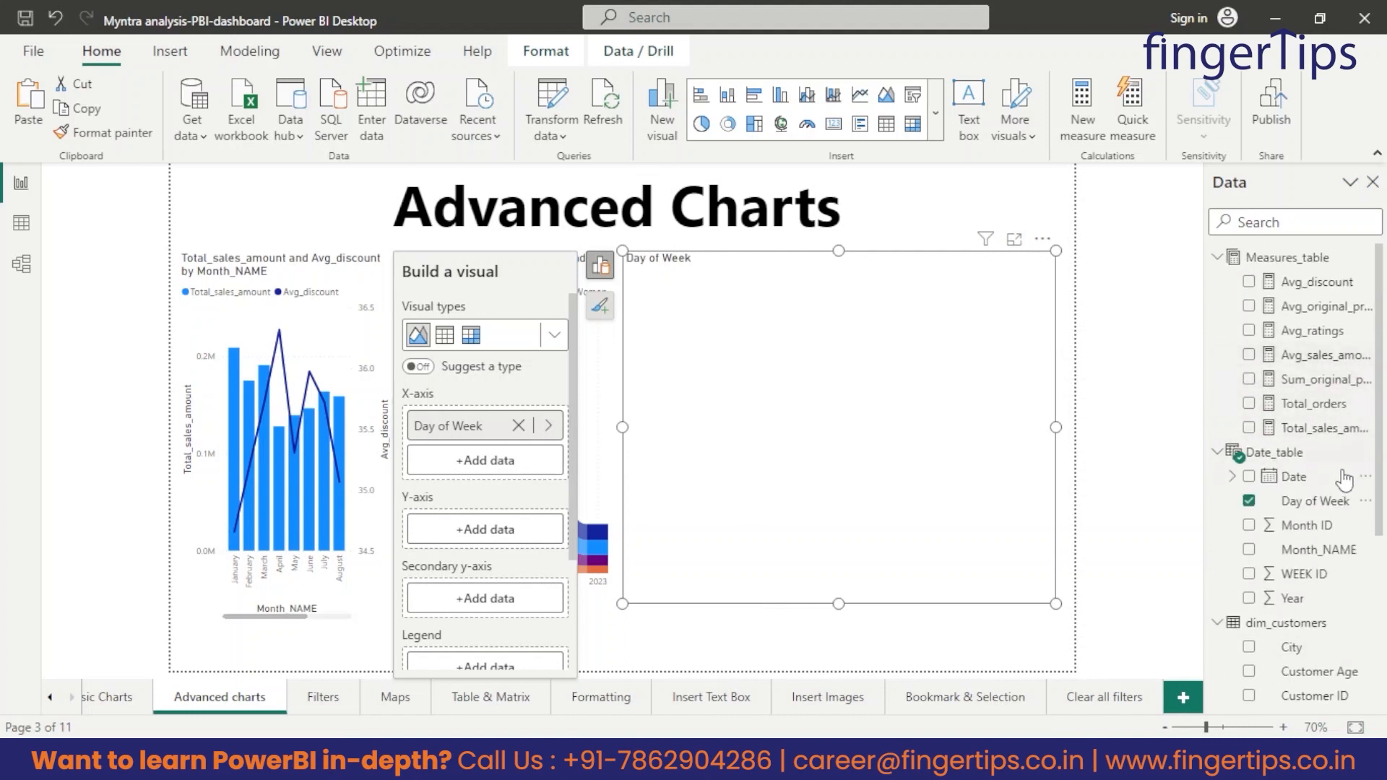
{"action": "left_click_drag", "start_coordinate": [1331, 438], "coordinate": [514, 525]}
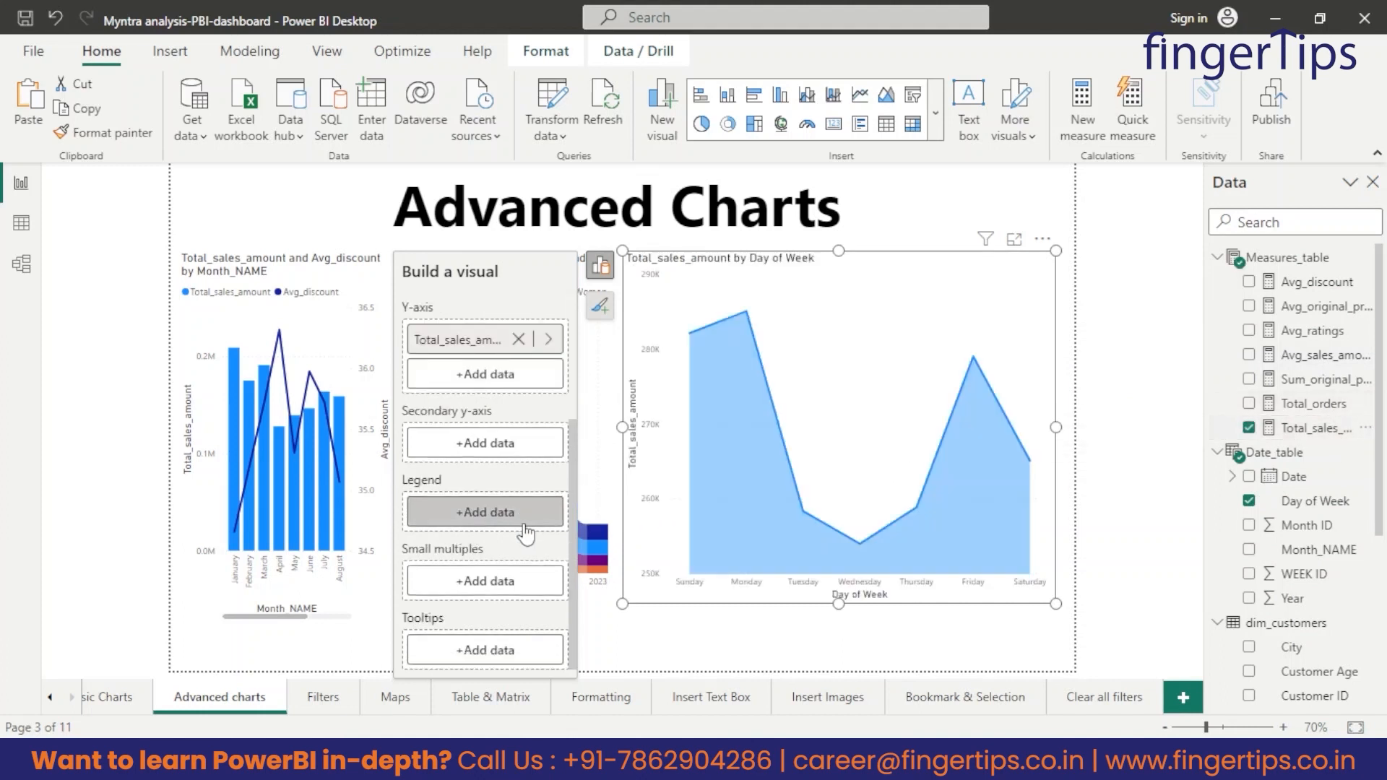
{"action": "left_click", "coordinate": [728, 661]}
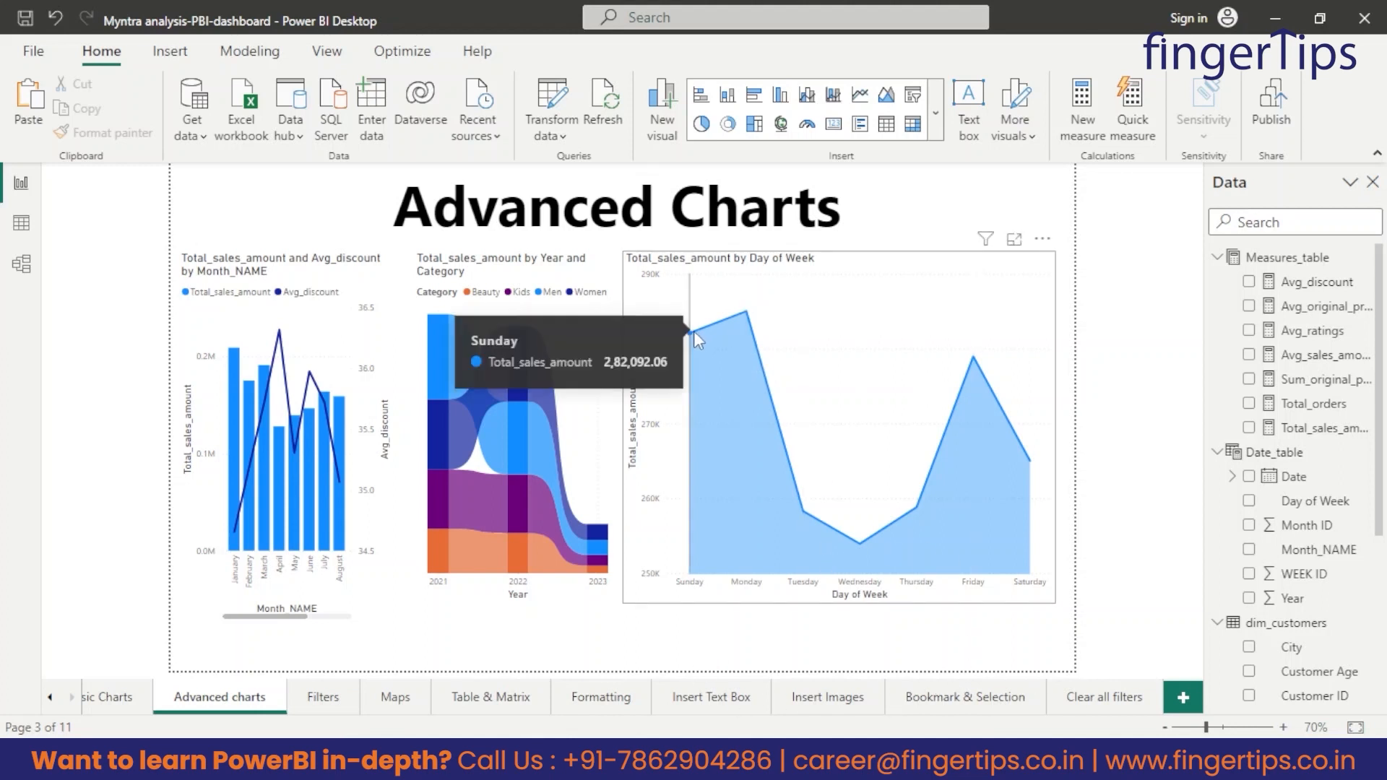
Examine the total sales amount of each weekday in the area chart.
{"action": "mouse_move", "coordinate": [744, 314]}
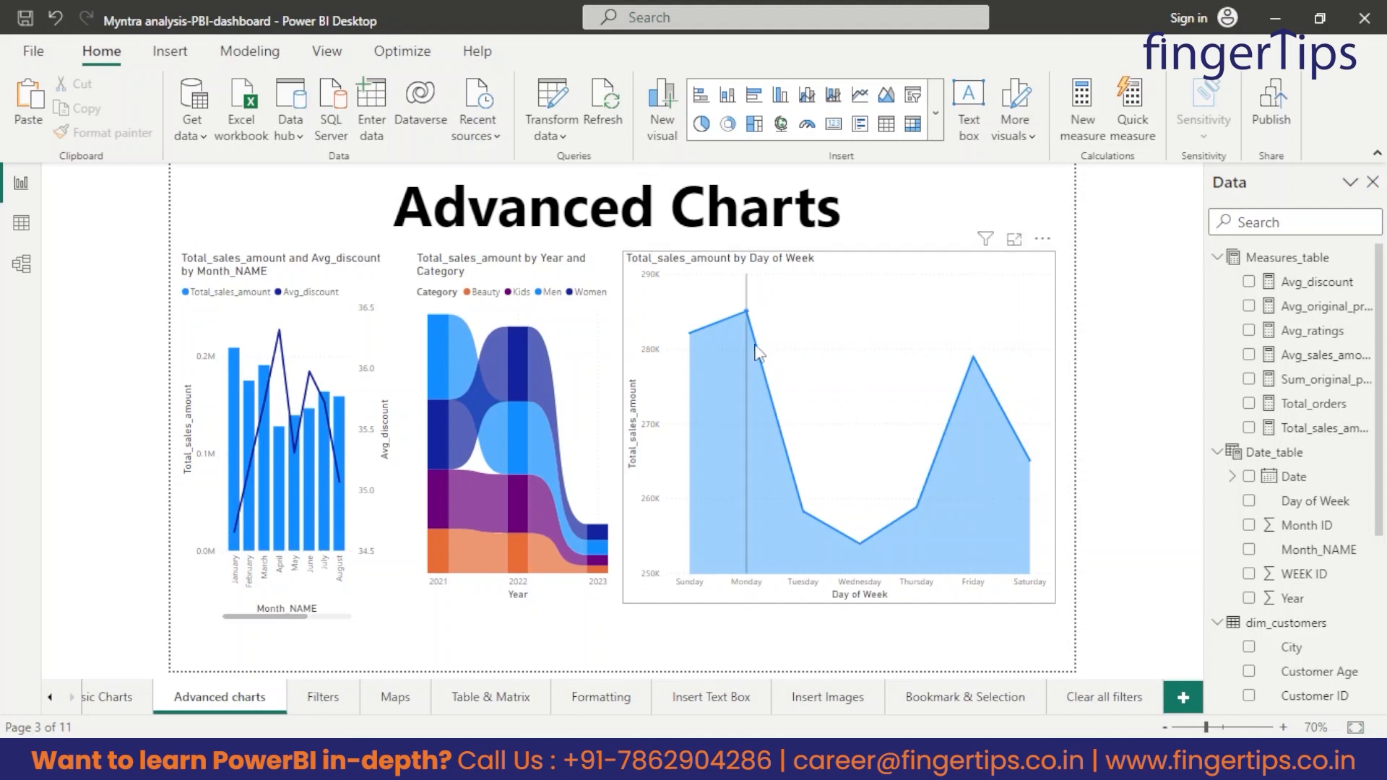
{"action": "mouse_move", "coordinate": [800, 503]}
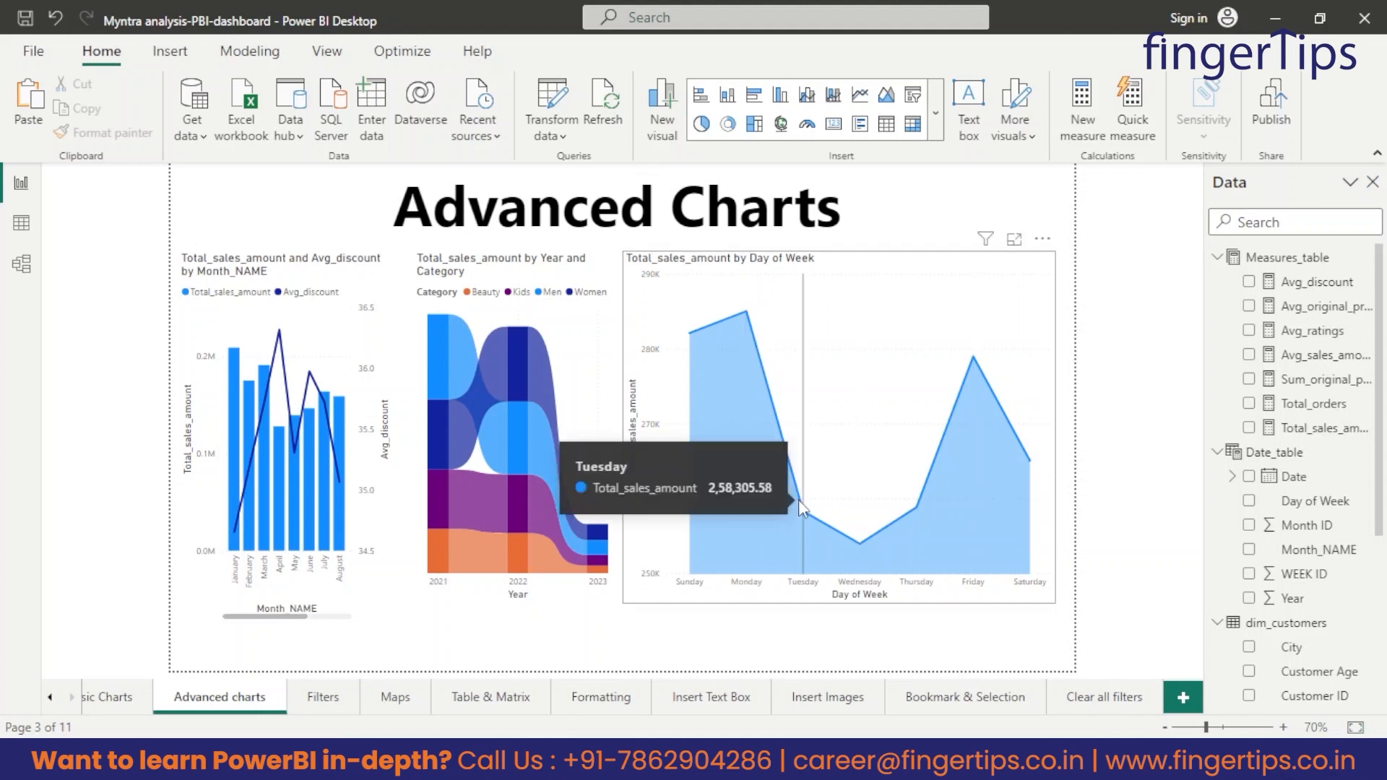
{"action": "mouse_move", "coordinate": [853, 513]}
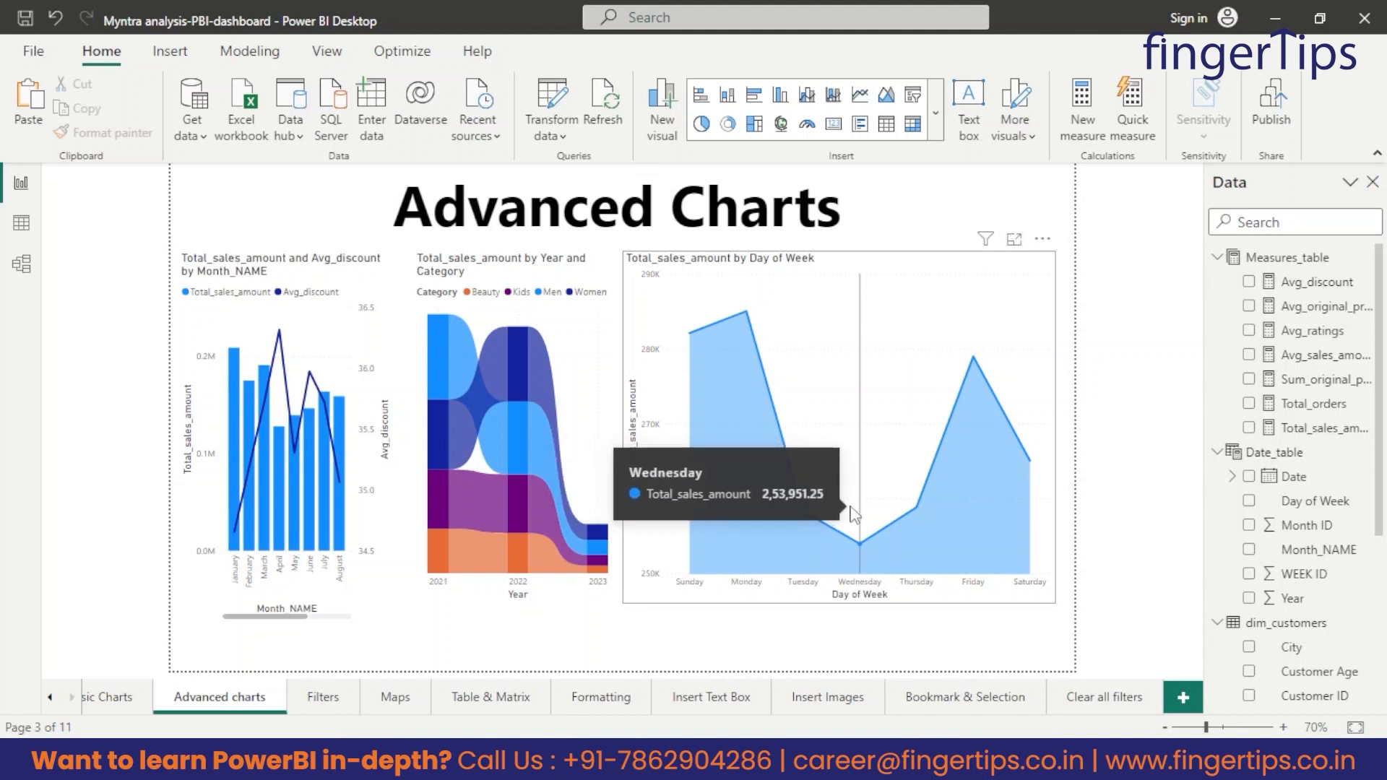
{"action": "mouse_move", "coordinate": [993, 439]}
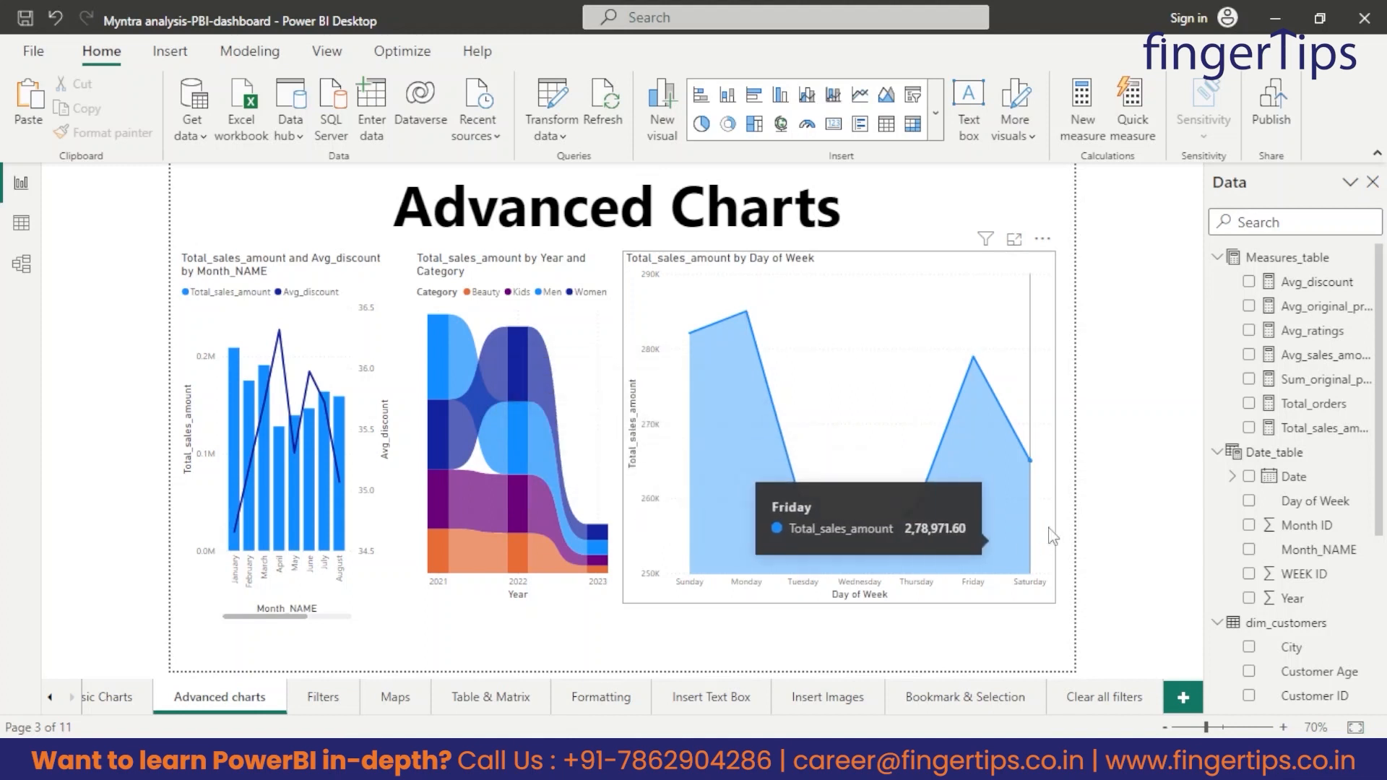
{"action": "mouse_move", "coordinate": [926, 510]}
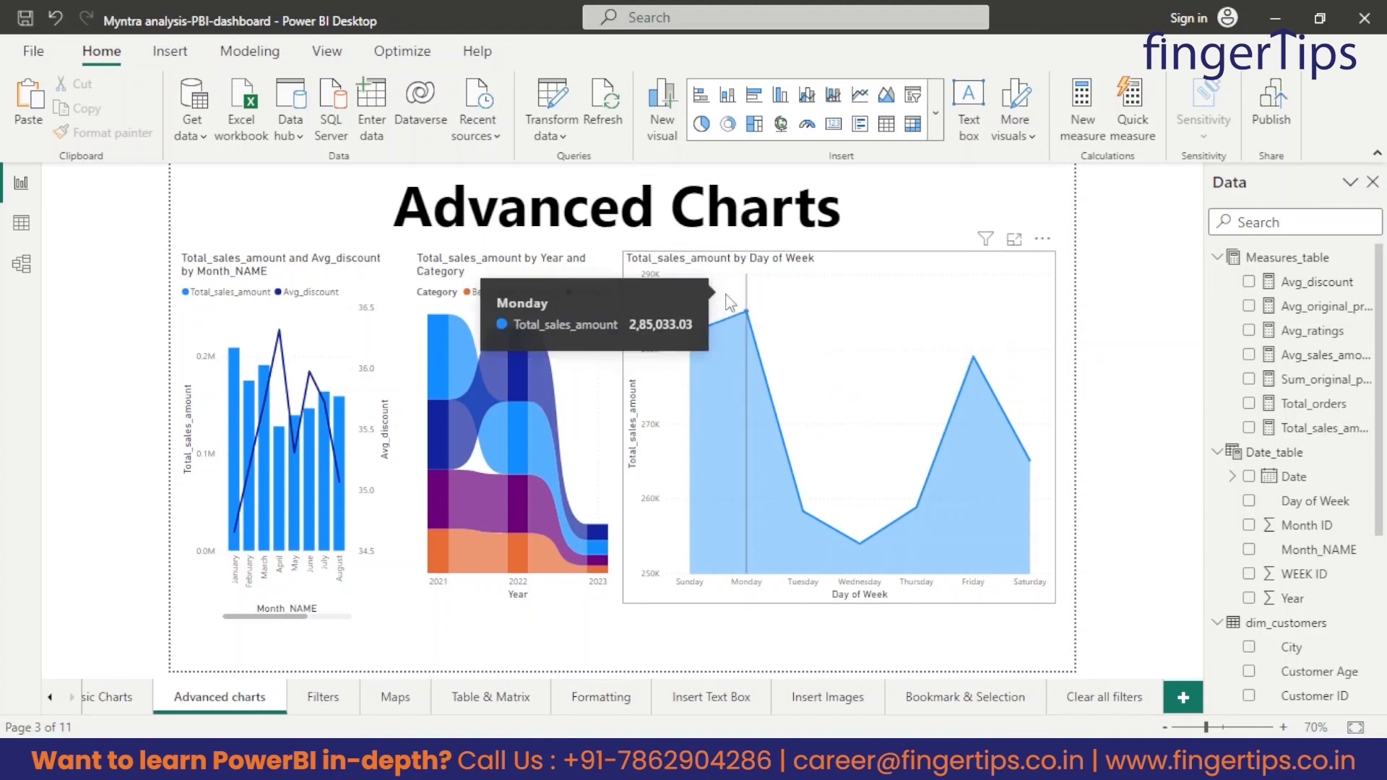
Add Category from dim_products as the legend of the area chart.
{"action": "left_click", "coordinate": [1026, 285]}
{"action": "left_click", "coordinate": [600, 266]}
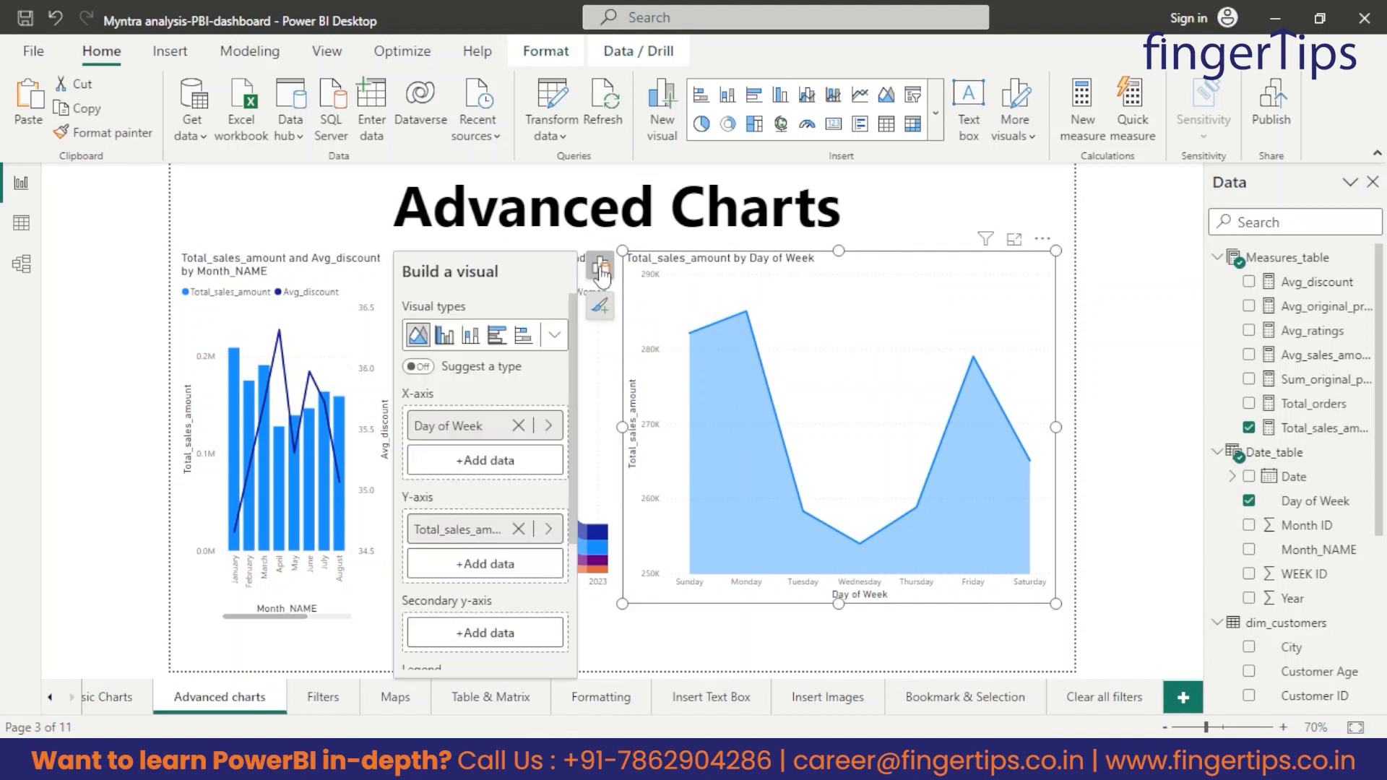
{"action": "scroll", "coordinate": [506, 549], "scroll_direction": "down", "scroll_amount": 2}
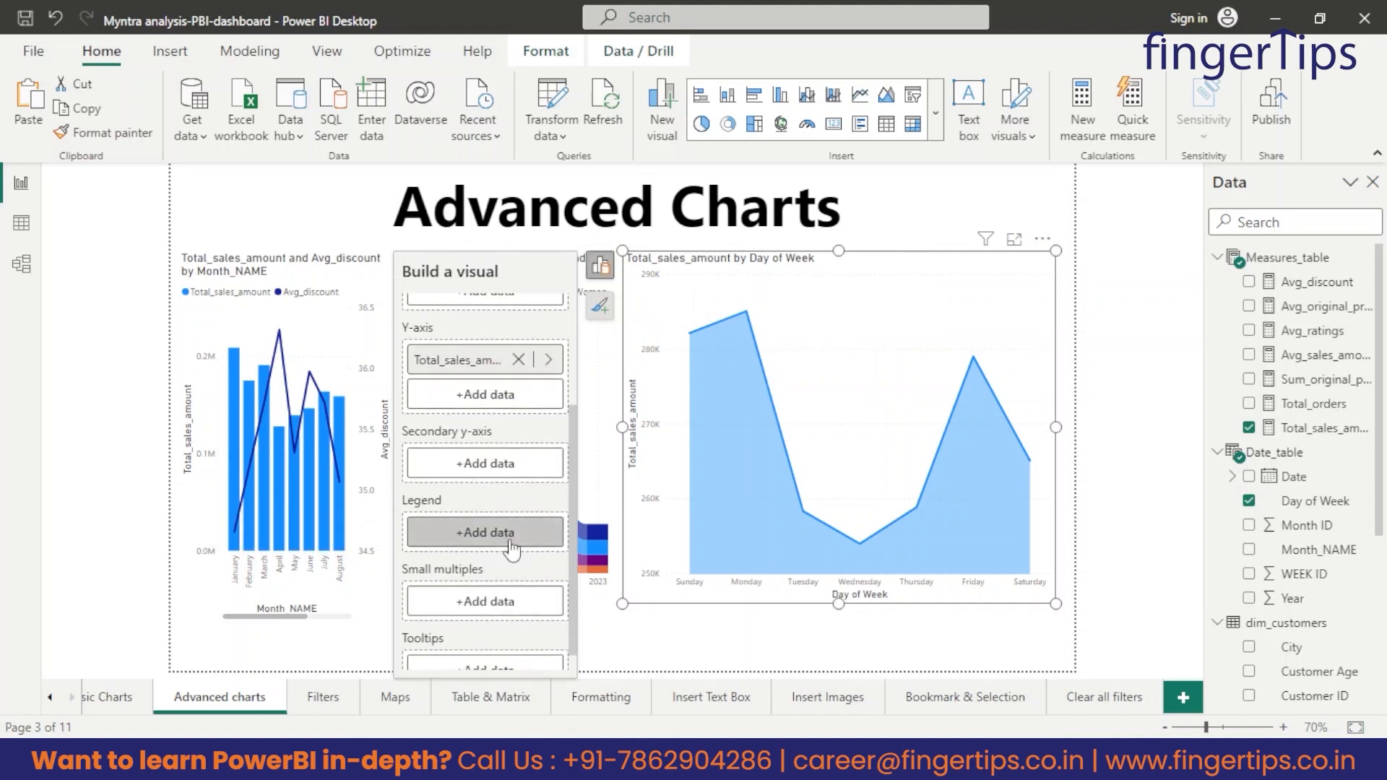
{"action": "scroll", "coordinate": [1347, 571], "scroll_direction": "down", "scroll_amount": 3}
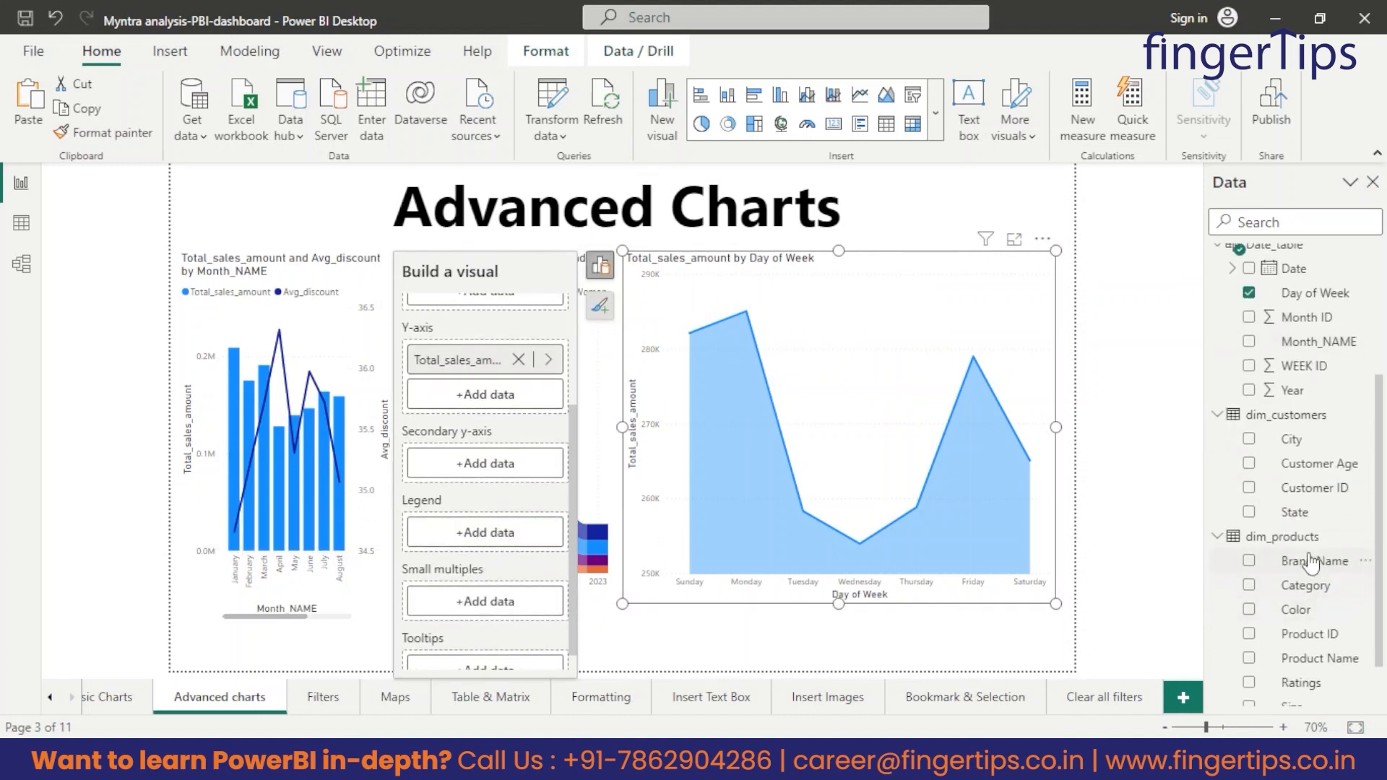
{"action": "scroll", "coordinate": [1304, 551], "scroll_direction": "down", "scroll_amount": 2}
{"action": "scroll", "coordinate": [1261, 600], "scroll_direction": "up", "scroll_amount": 2}
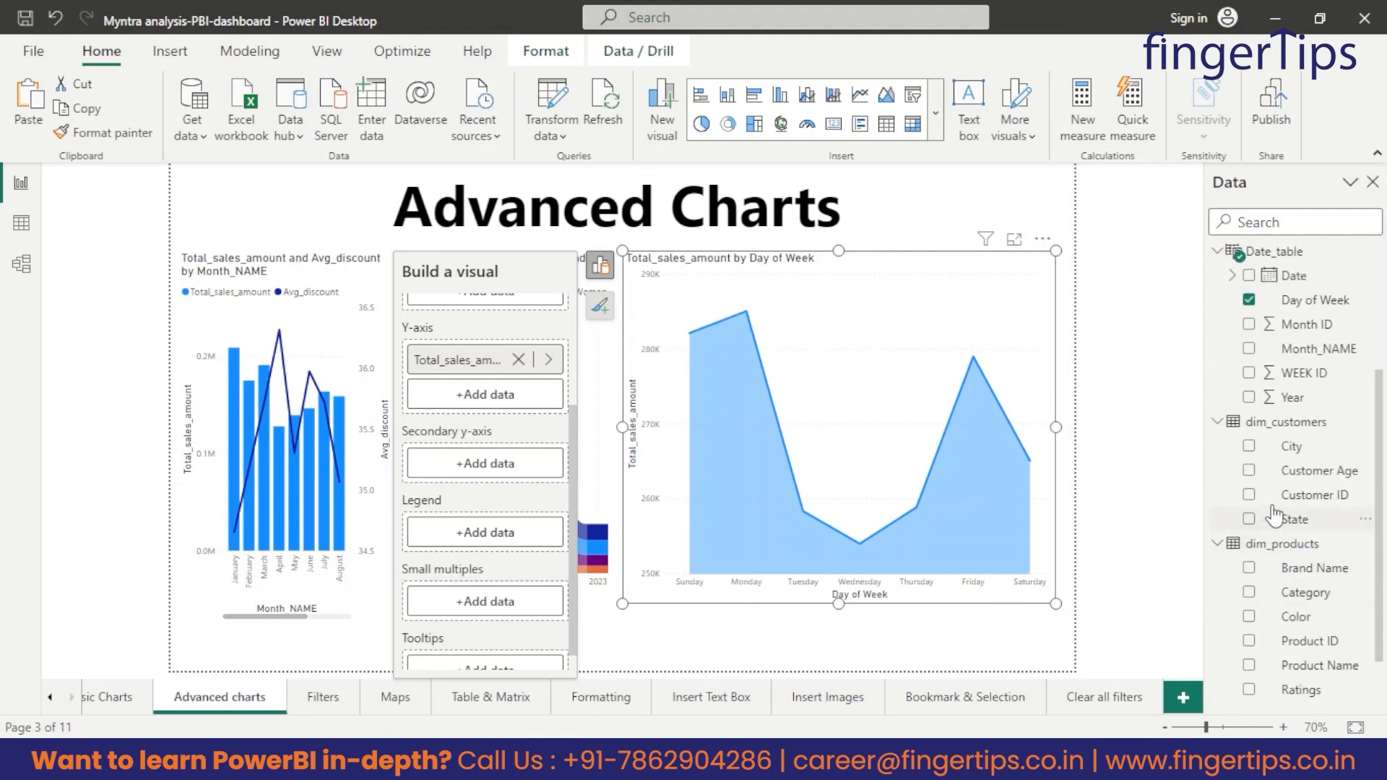
{"action": "scroll", "coordinate": [1278, 629], "scroll_direction": "down", "scroll_amount": 2}
{"action": "left_click_drag", "start_coordinate": [1304, 525], "coordinate": [496, 543]}
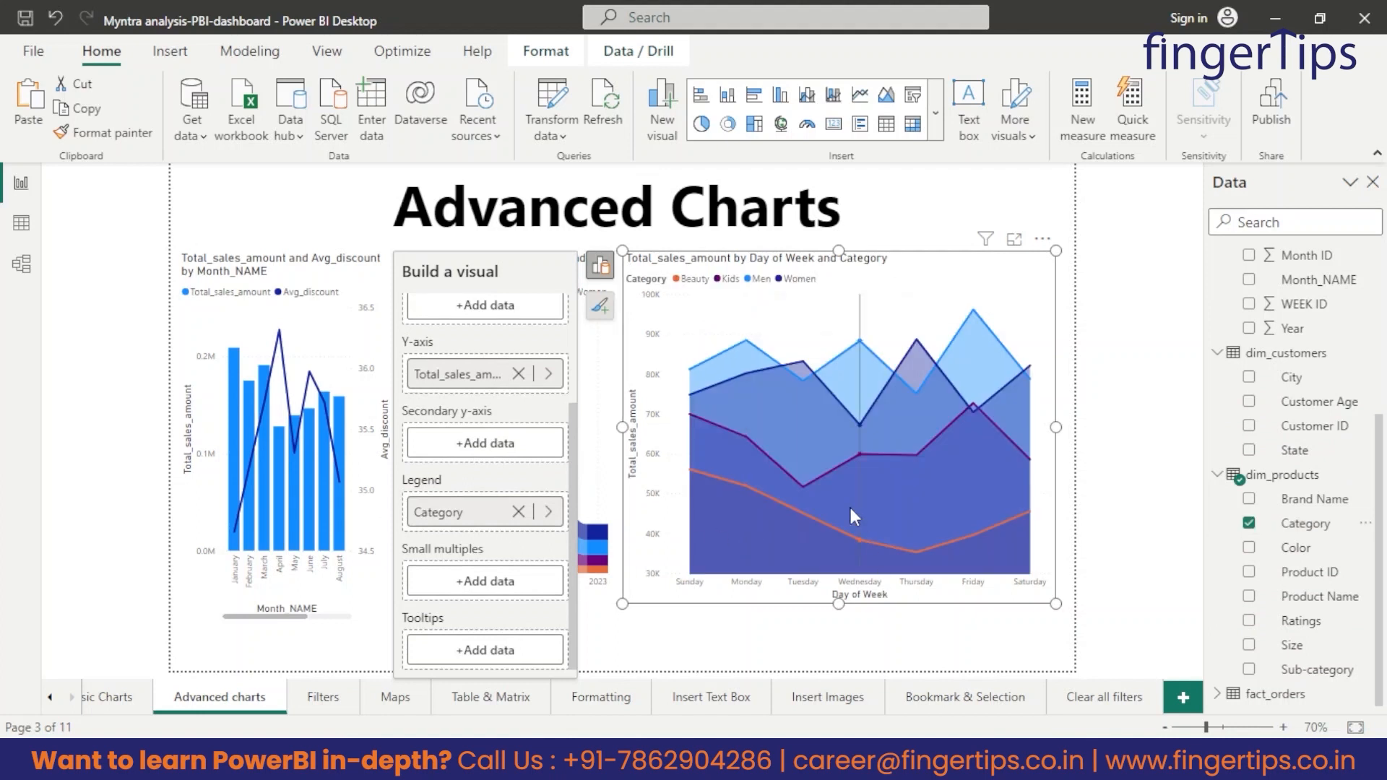
{"action": "left_click", "coordinate": [874, 648]}
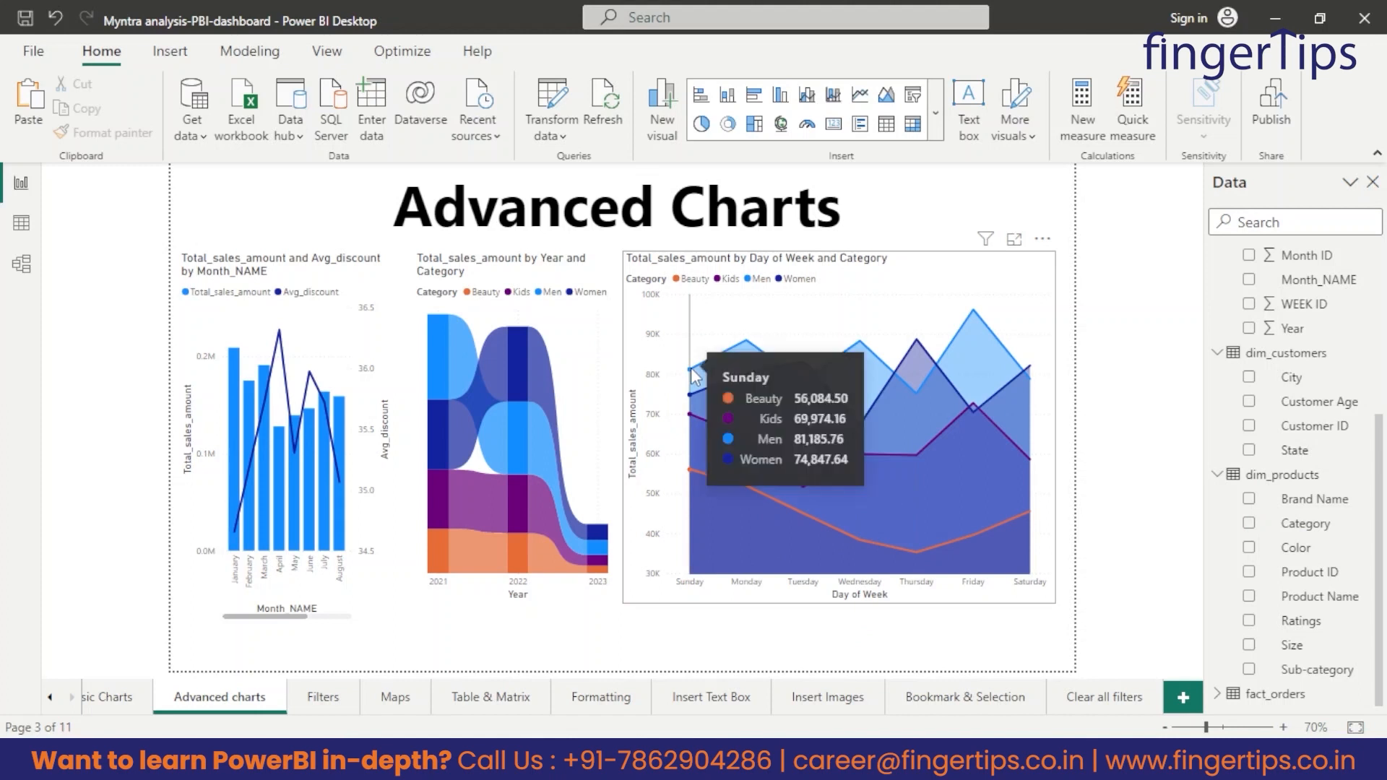
{"action": "mouse_move", "coordinate": [721, 371]}
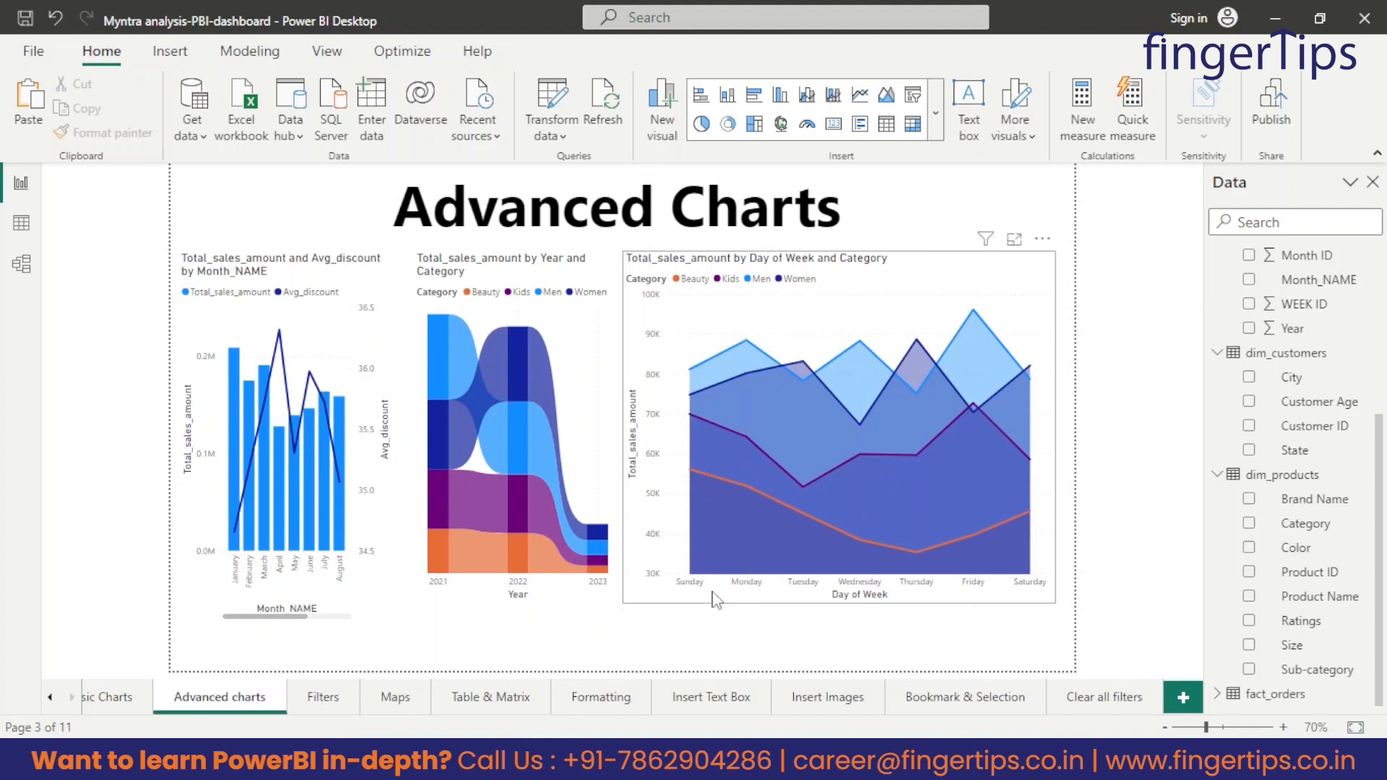
Narrow the area chart to about four fifths of its width and widen the ribbon chart into the freed space.
{"action": "left_click", "coordinate": [627, 600]}
{"action": "left_click_drag", "start_coordinate": [623, 603], "coordinate": [705, 603]}
{"action": "left_click", "coordinate": [617, 599]}
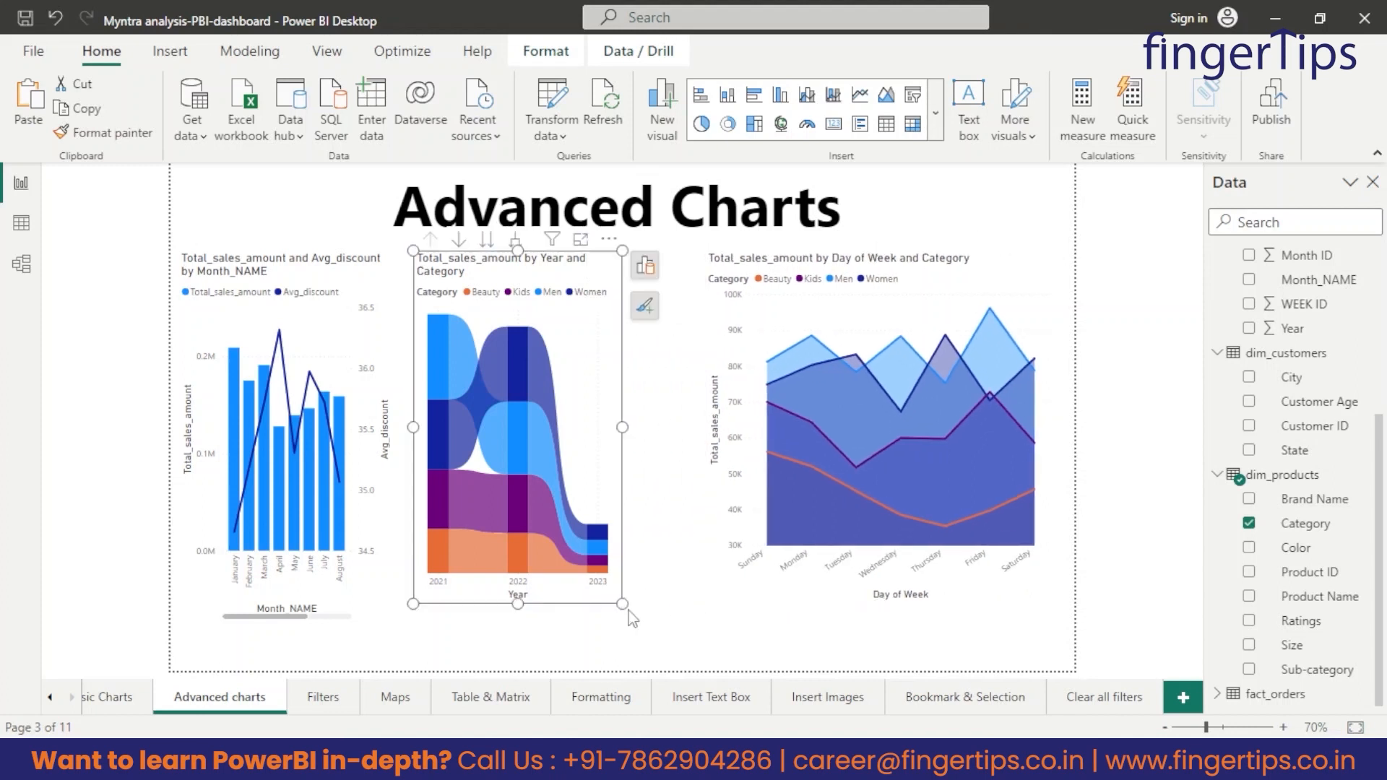
{"action": "left_click_drag", "start_coordinate": [622, 604], "coordinate": [682, 604]}
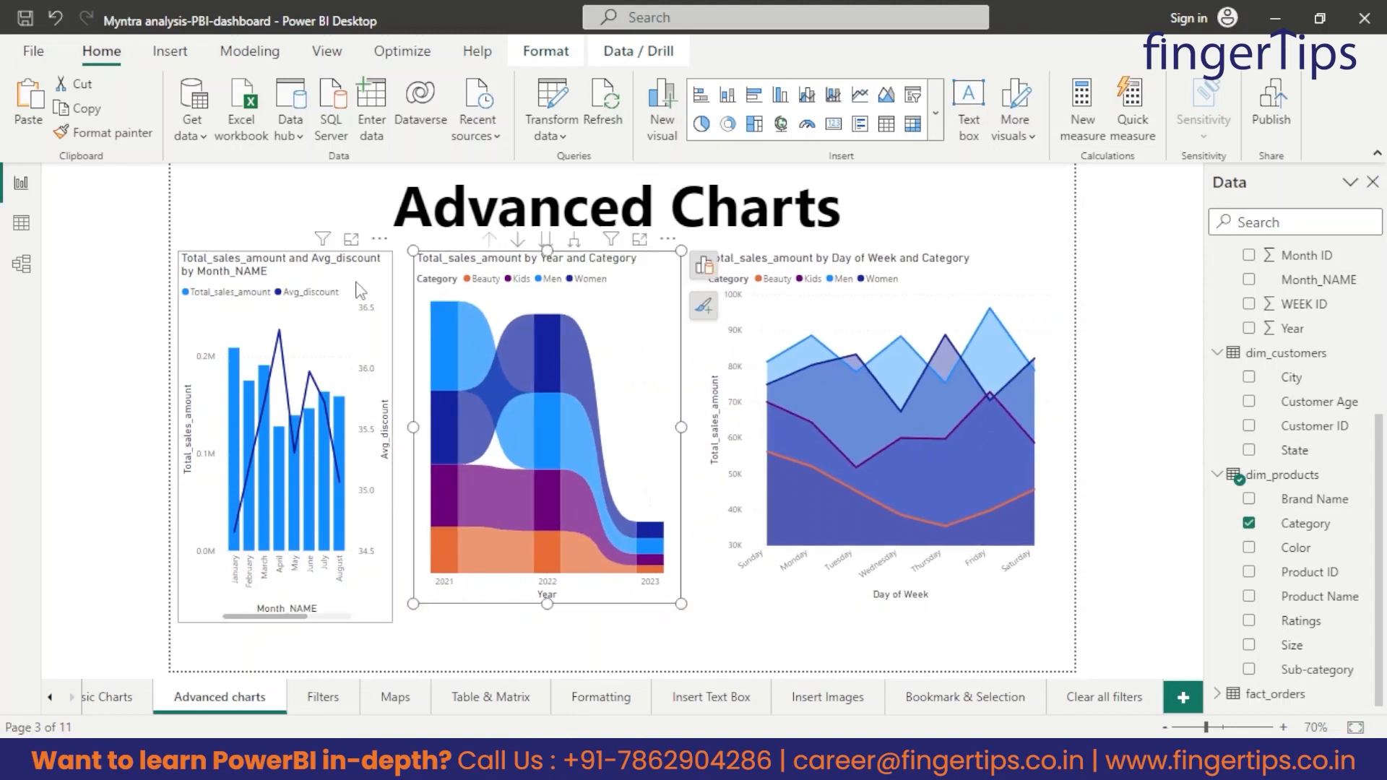
Review the combination, ribbon and area charts on the Advanced charts page in turn.
{"action": "left_click", "coordinate": [363, 284]}
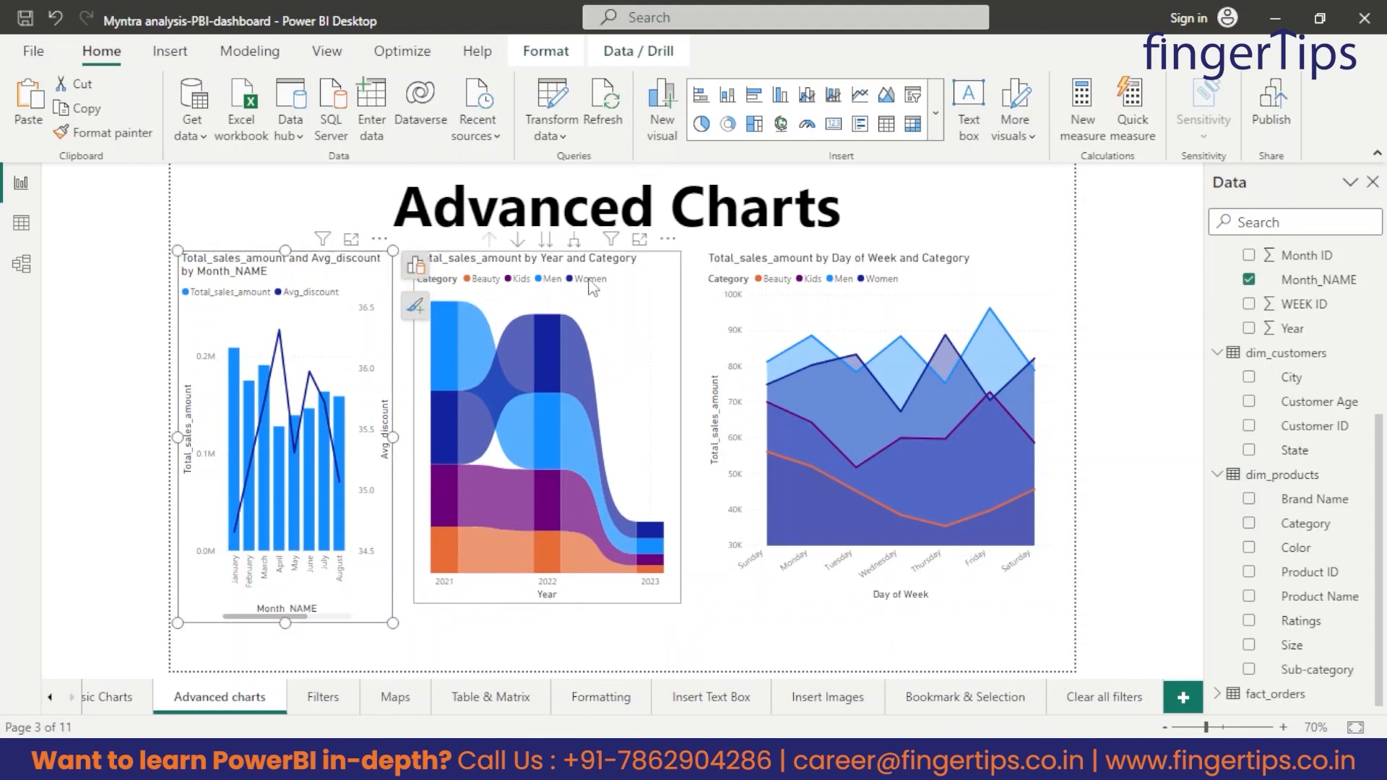
{"action": "left_click", "coordinate": [678, 289]}
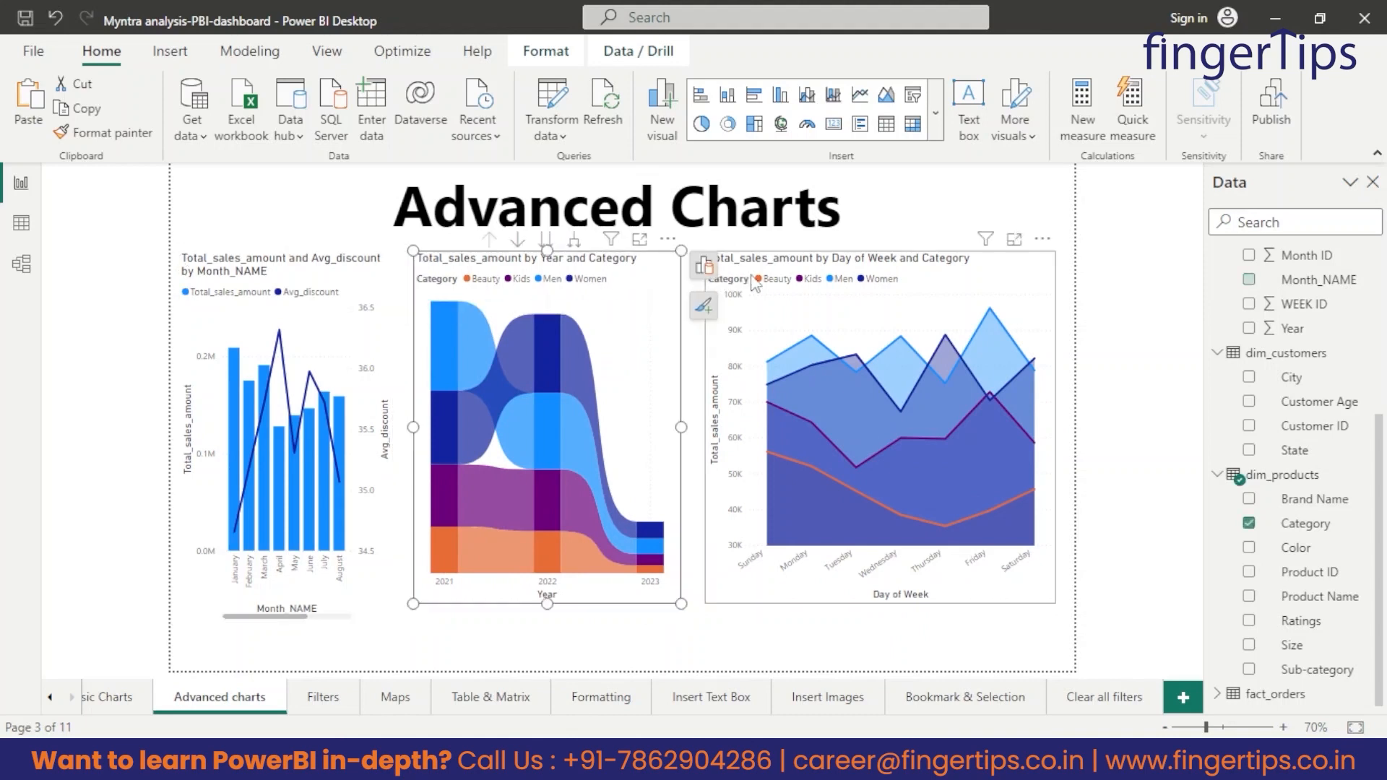
{"action": "left_click", "coordinate": [1049, 282]}
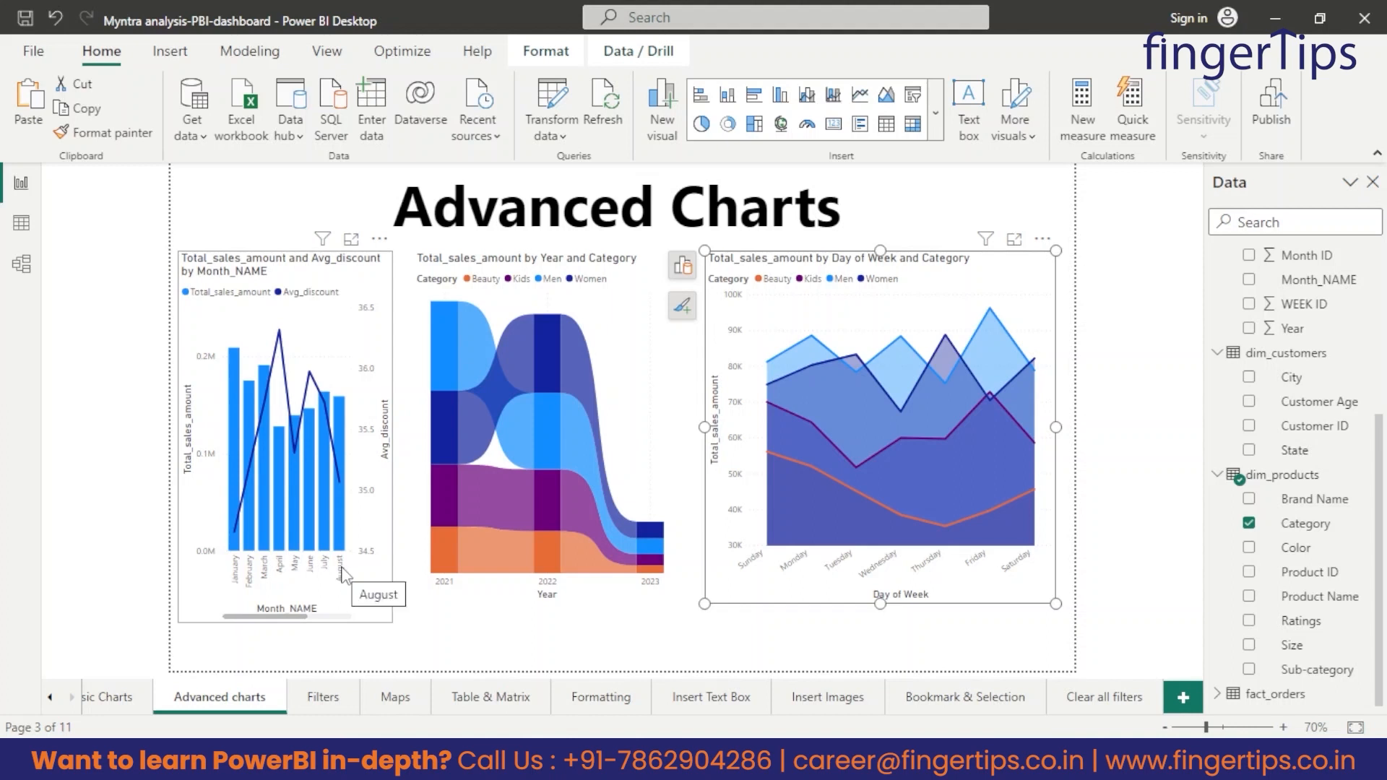
{"action": "left_click", "coordinate": [640, 464]}
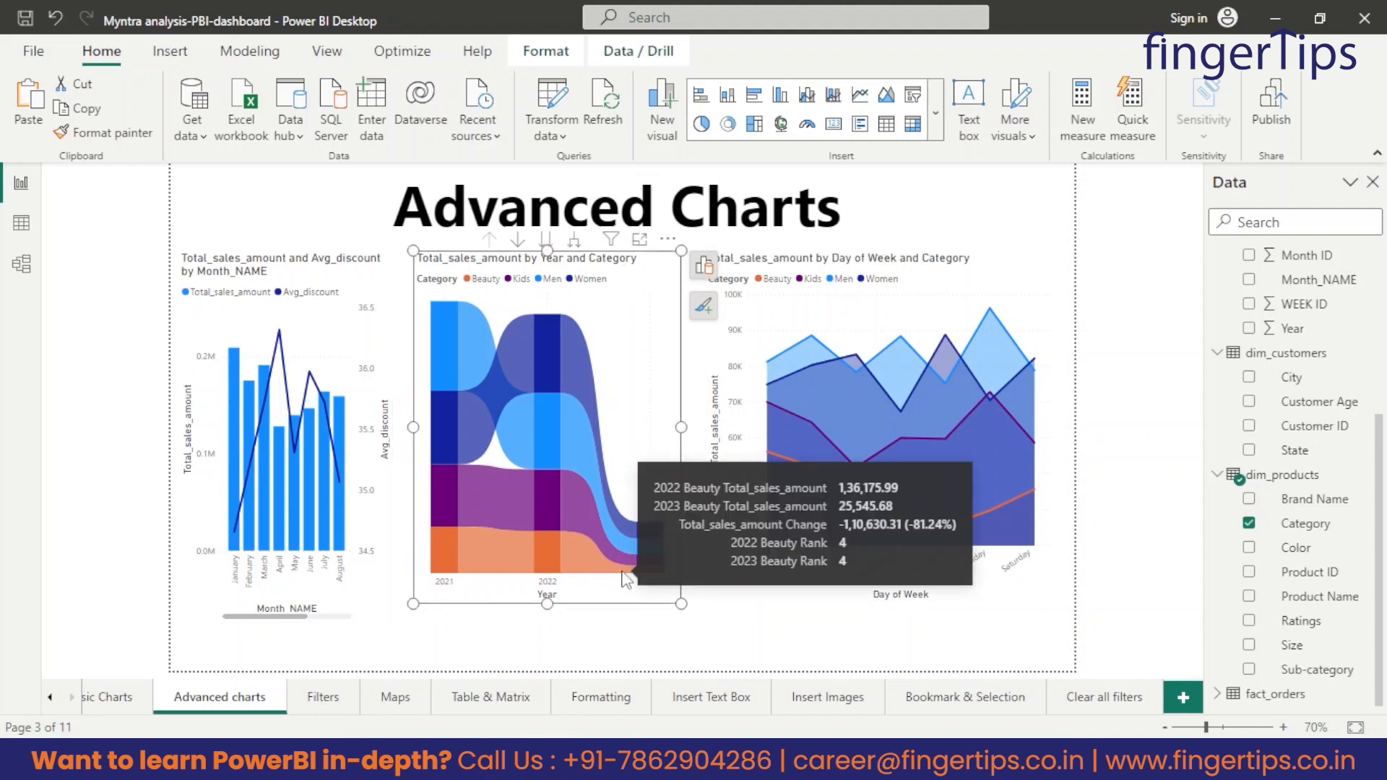
{"action": "left_click", "coordinate": [1000, 285]}
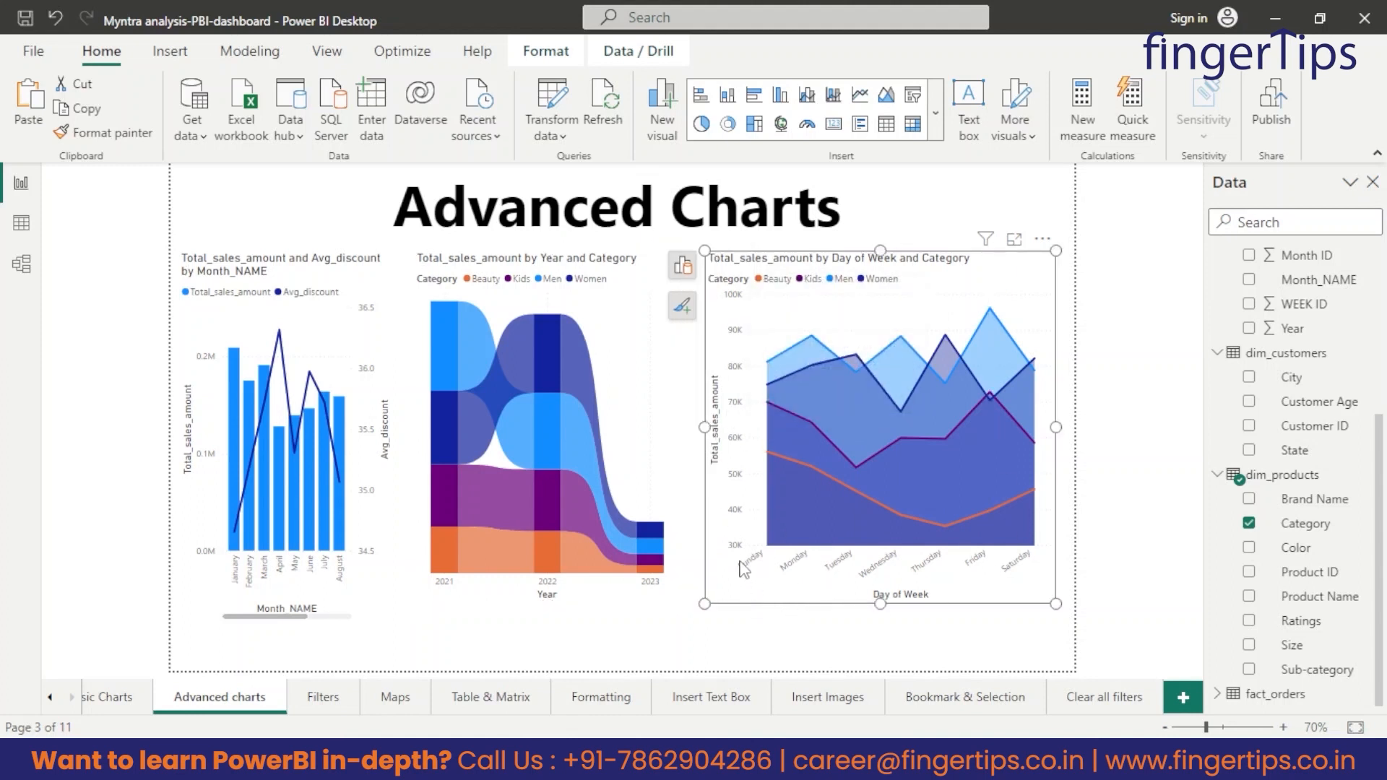
{"action": "left_click", "coordinate": [671, 636]}
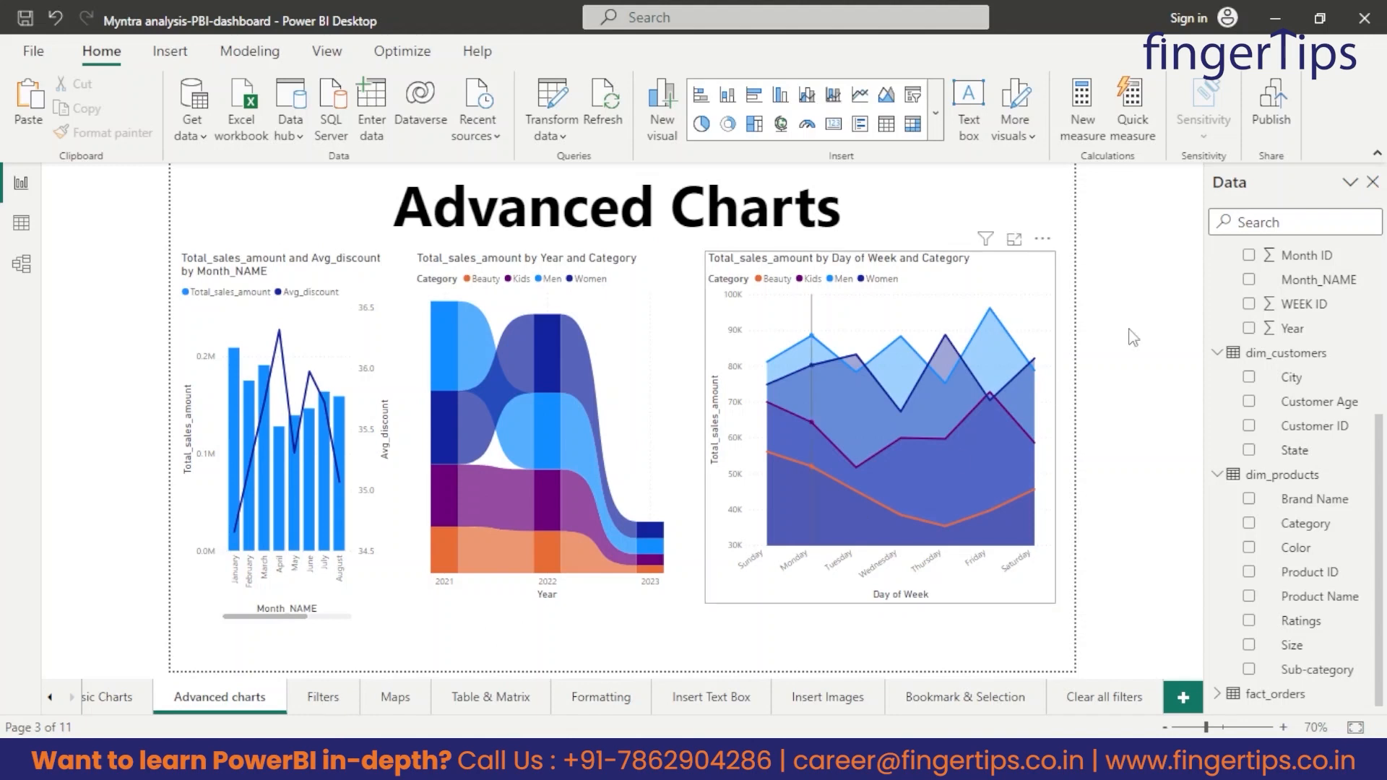
{"action": "left_click", "coordinate": [935, 112]}
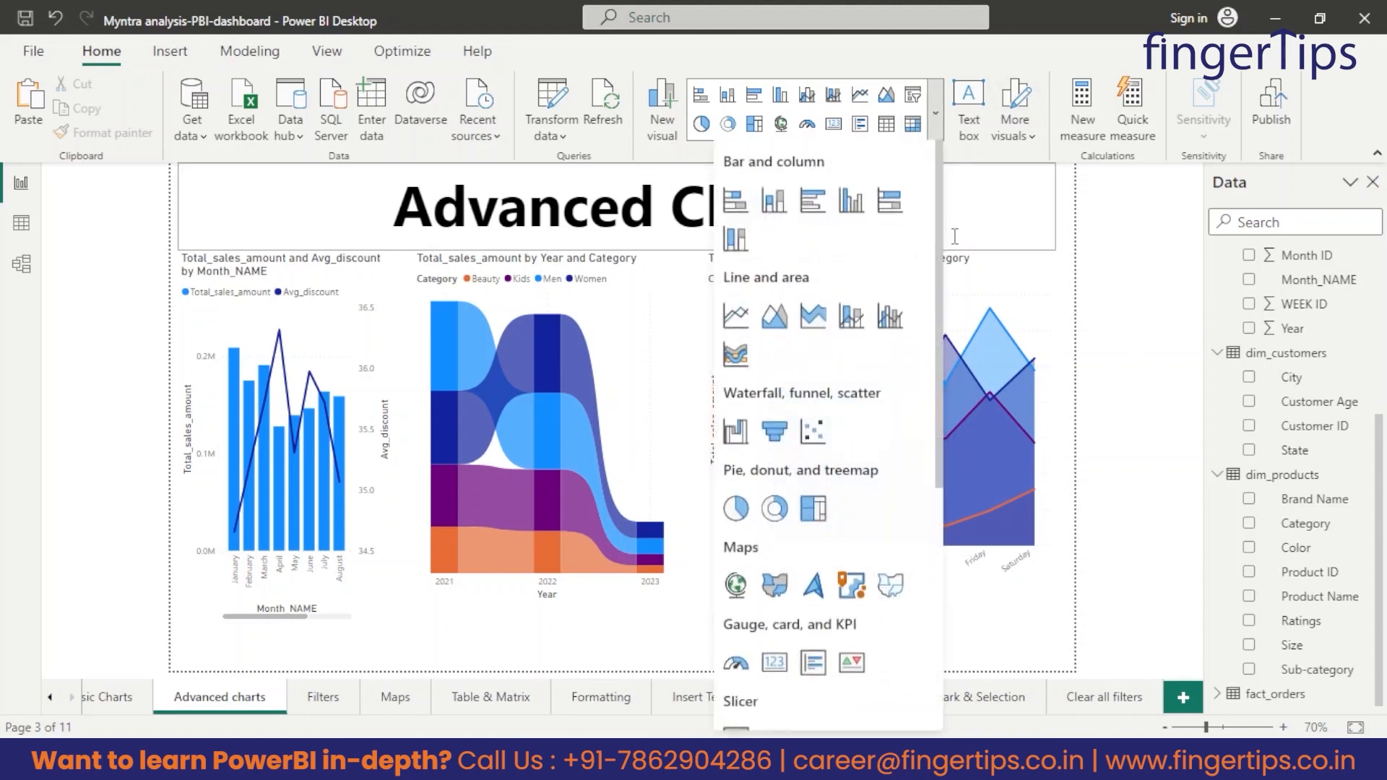
{"action": "scroll", "coordinate": [858, 439], "scroll_direction": "down", "scroll_amount": 5}
{"action": "scroll", "coordinate": [810, 455], "scroll_direction": "up", "scroll_amount": 5}
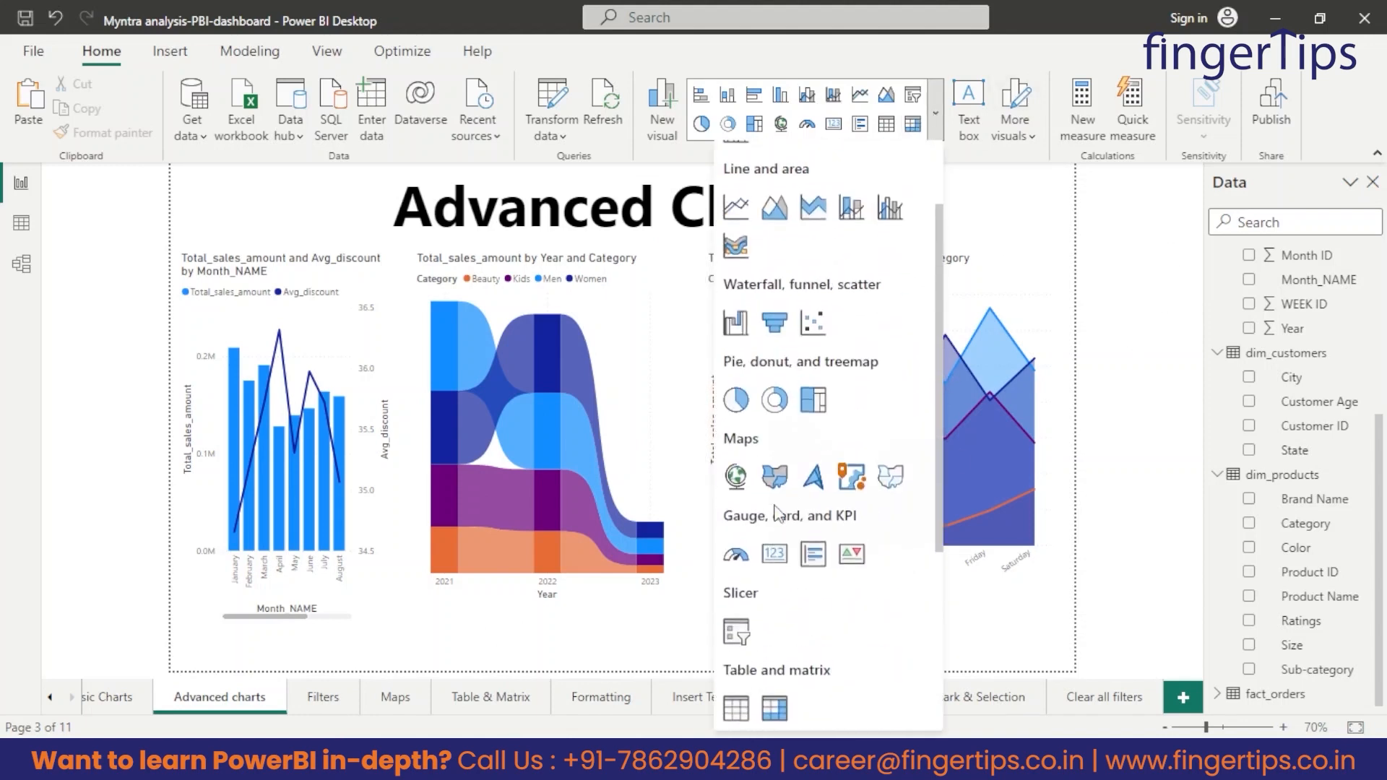
{"action": "left_click", "coordinate": [1022, 653]}
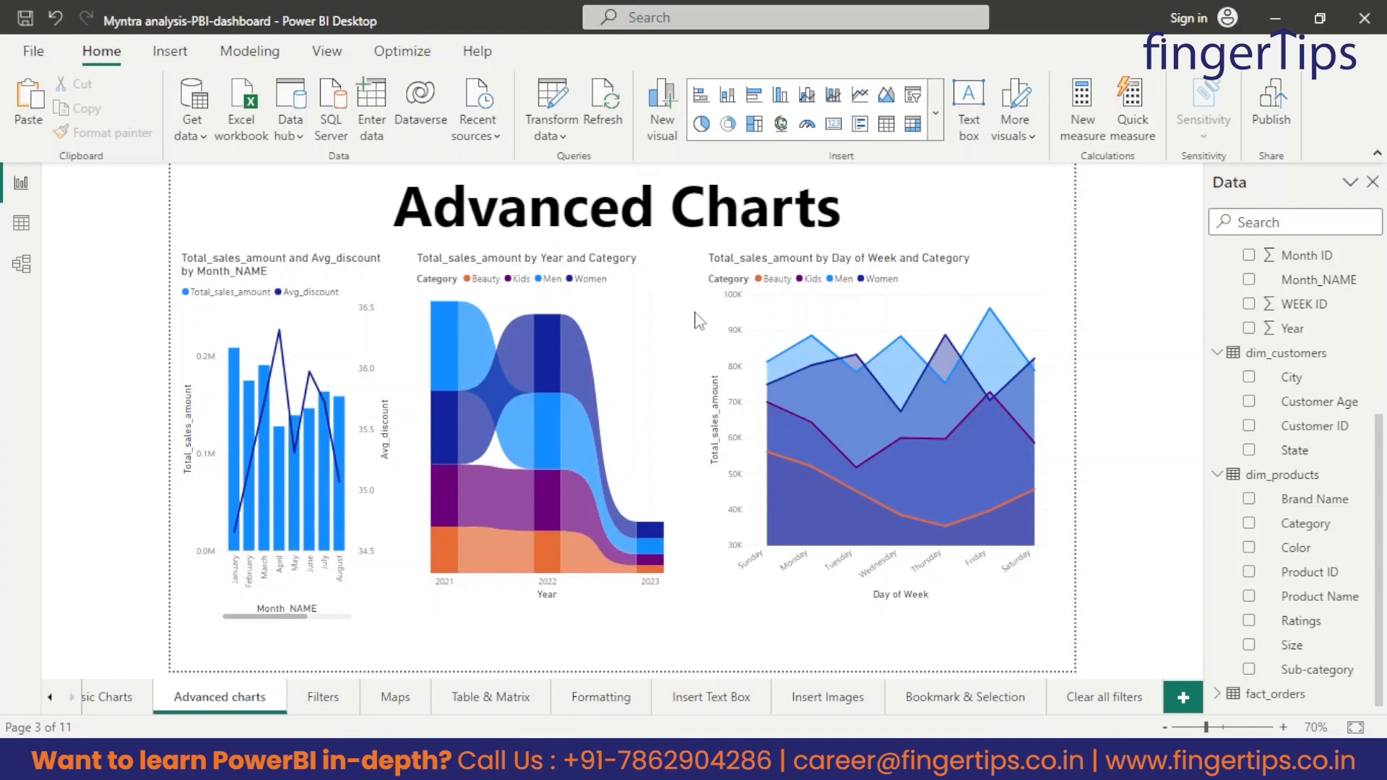
{"action": "scroll", "coordinate": [1279, 473], "scroll_direction": "up", "scroll_amount": 5}
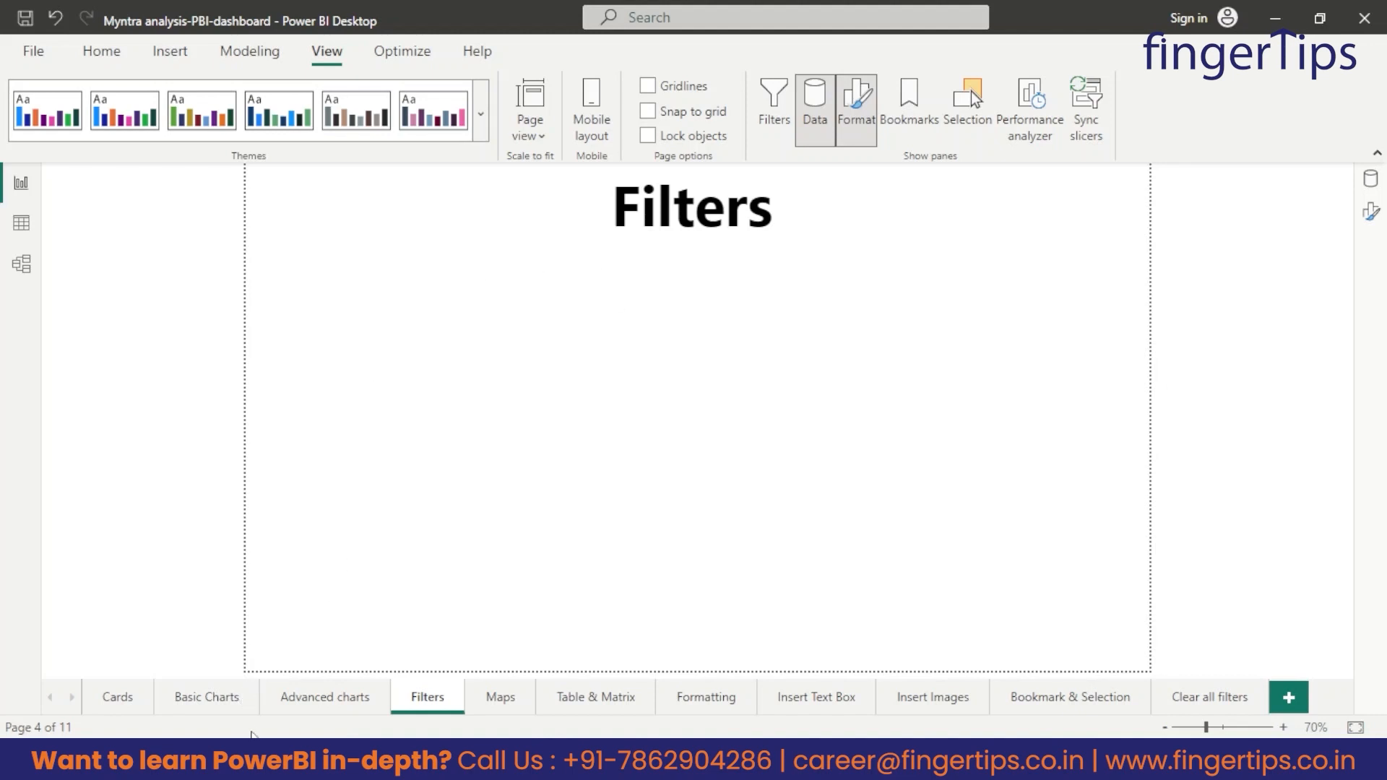
Copy the stacked column chart of orders by State and Category from Basic Charts to the Filters page.
{"action": "left_click", "coordinate": [235, 704]}
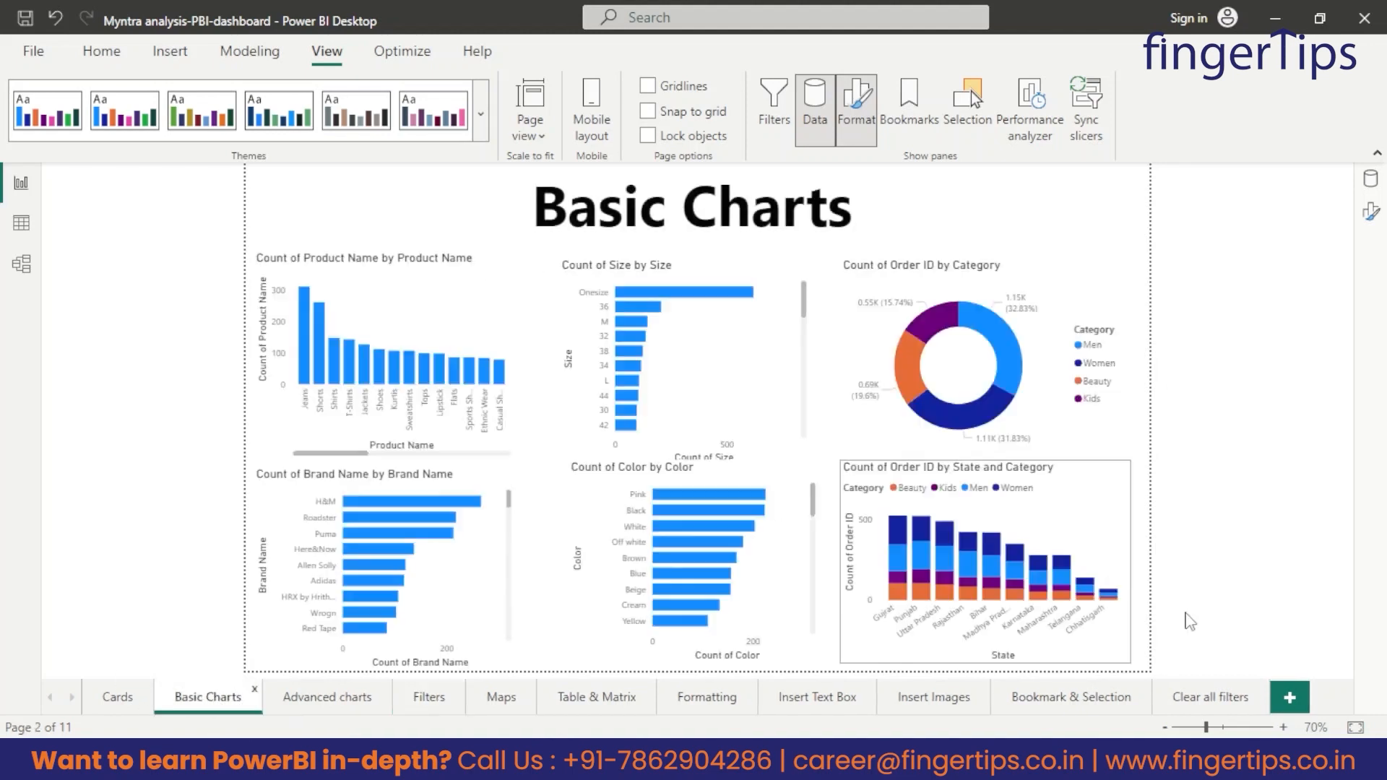
{"action": "left_click", "coordinate": [1094, 499]}
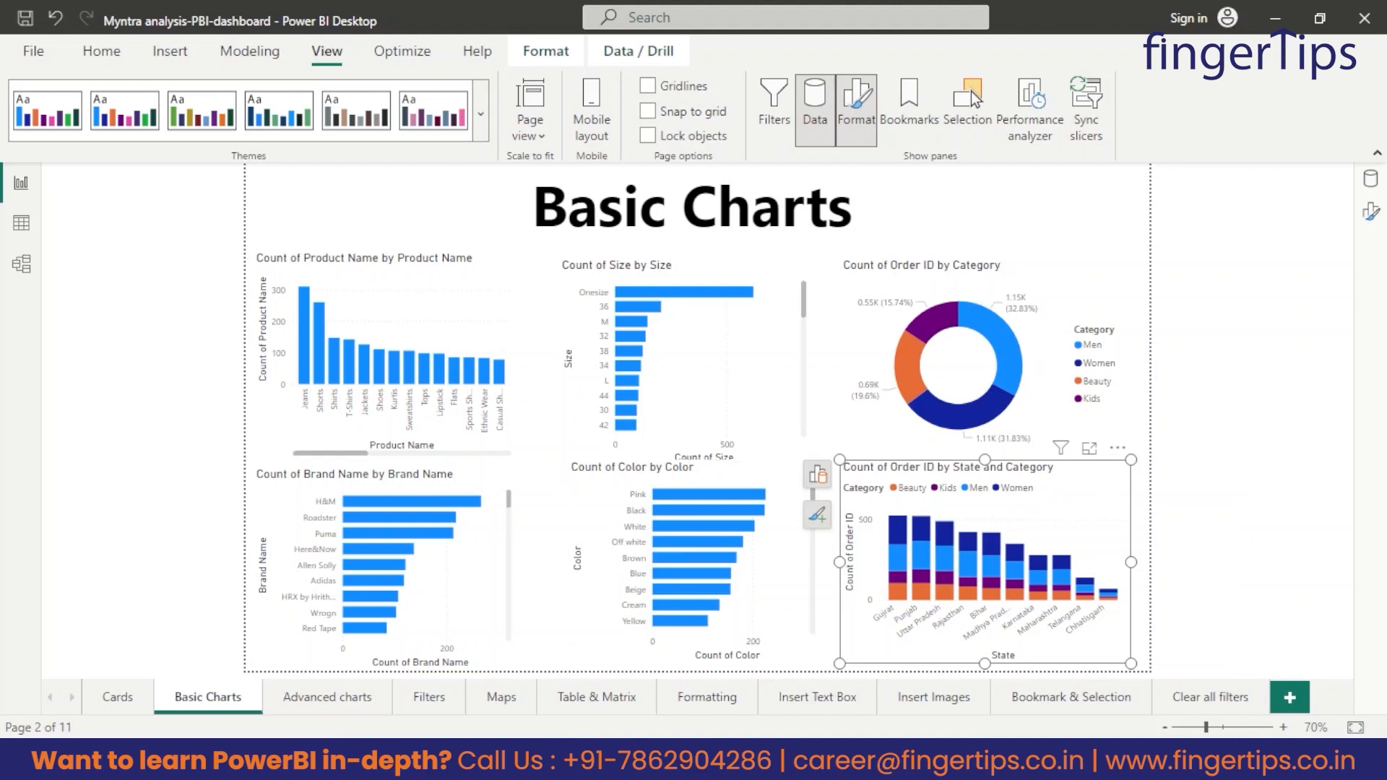
{"action": "left_click", "coordinate": [429, 699]}
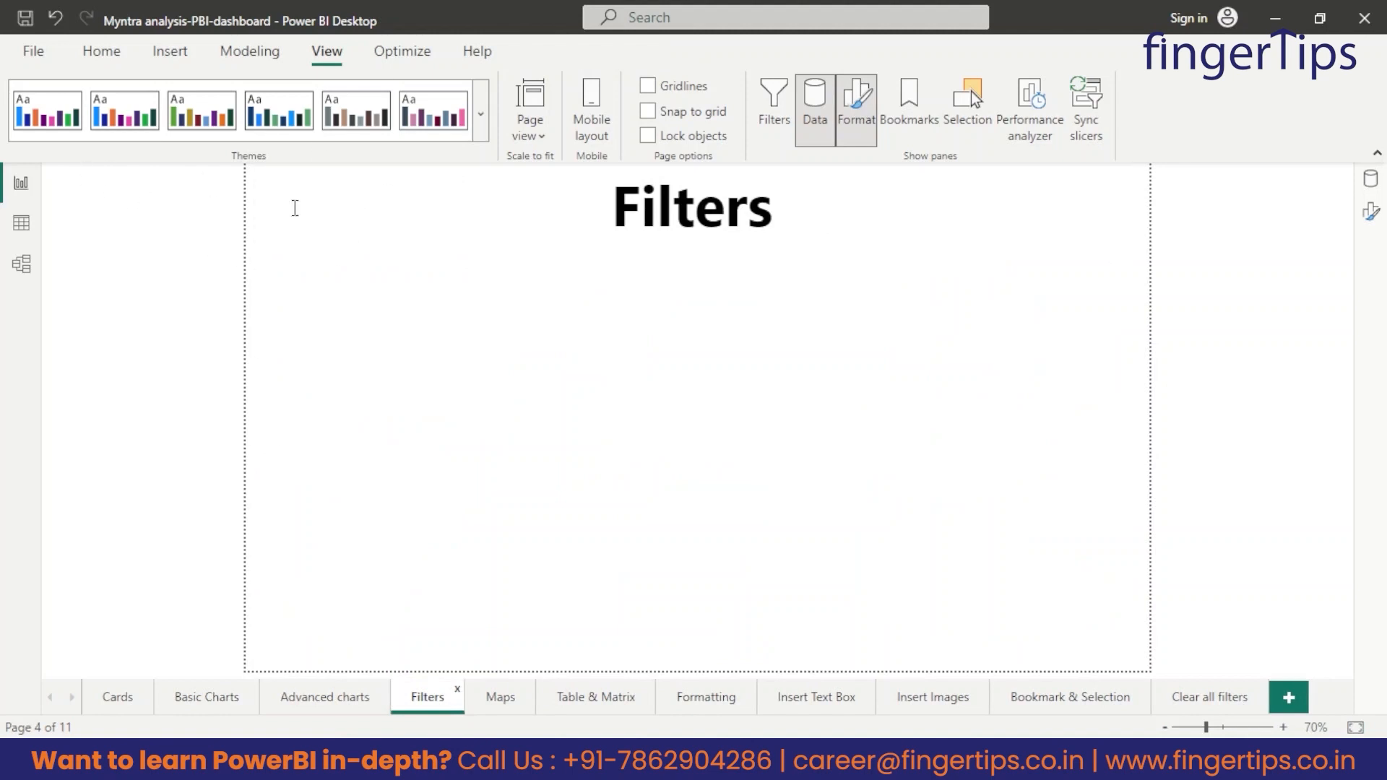
{"action": "key", "text": "ctrl+v"}
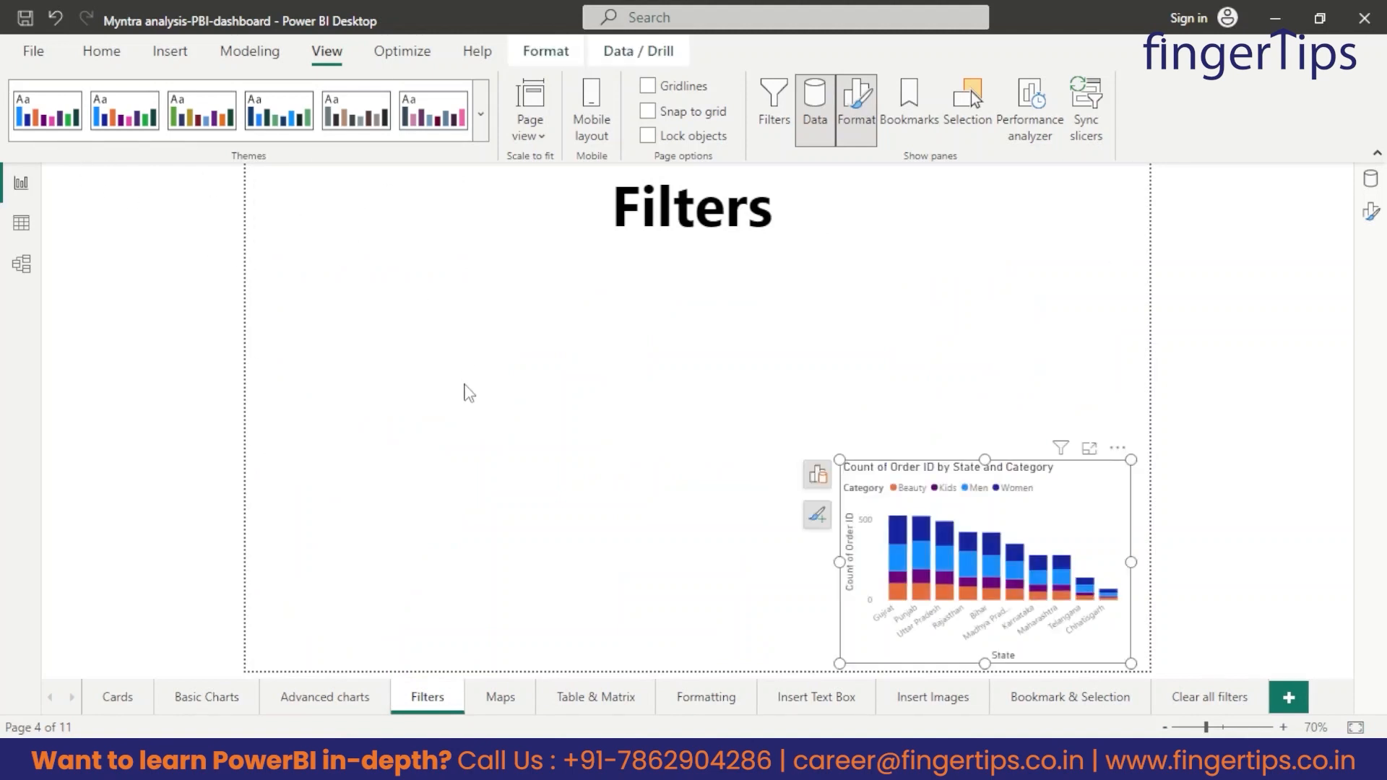
Place the copied chart directly below the left part of the Filters title and enlarge it slightly.
{"action": "left_click_drag", "start_coordinate": [961, 480], "coordinate": [367, 271]}
{"action": "left_click_drag", "start_coordinate": [538, 455], "coordinate": [570, 529]}
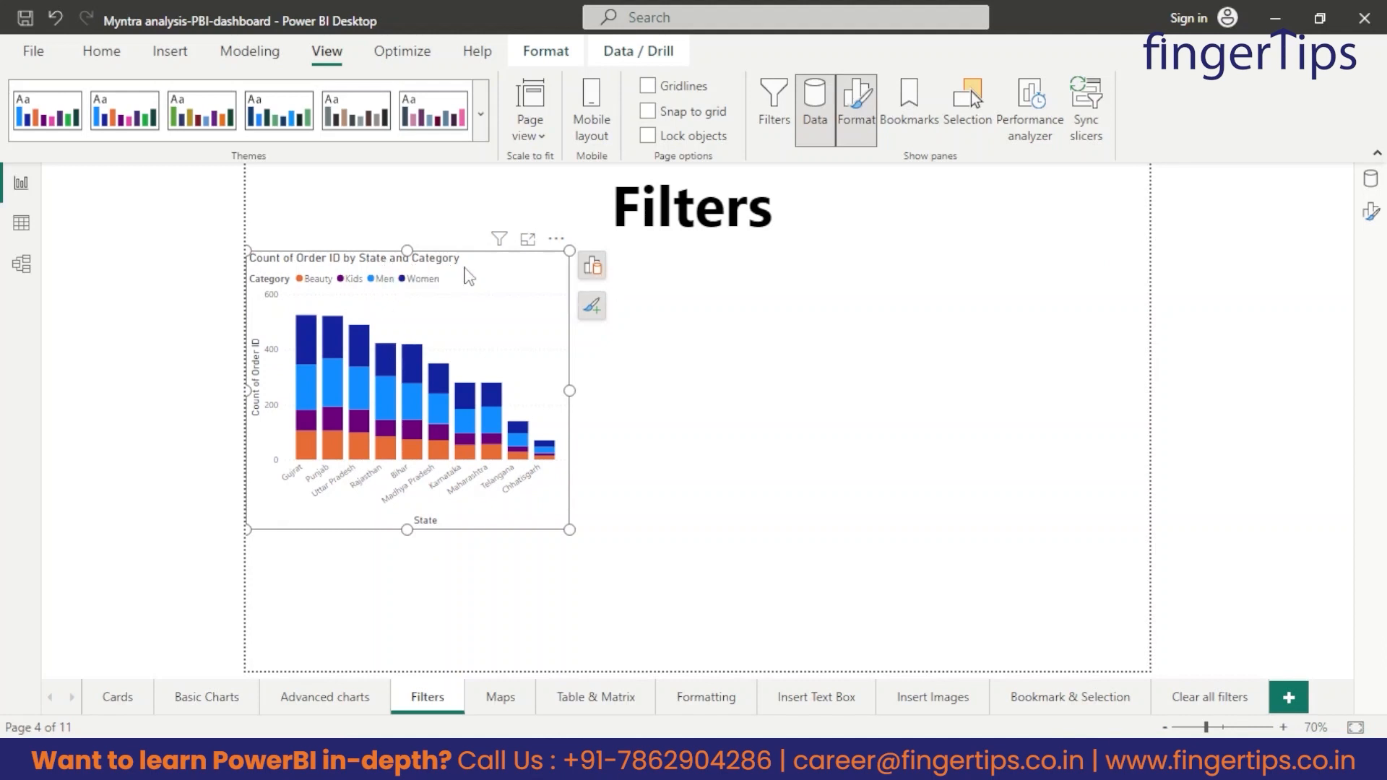
{"action": "left_click", "coordinate": [744, 370]}
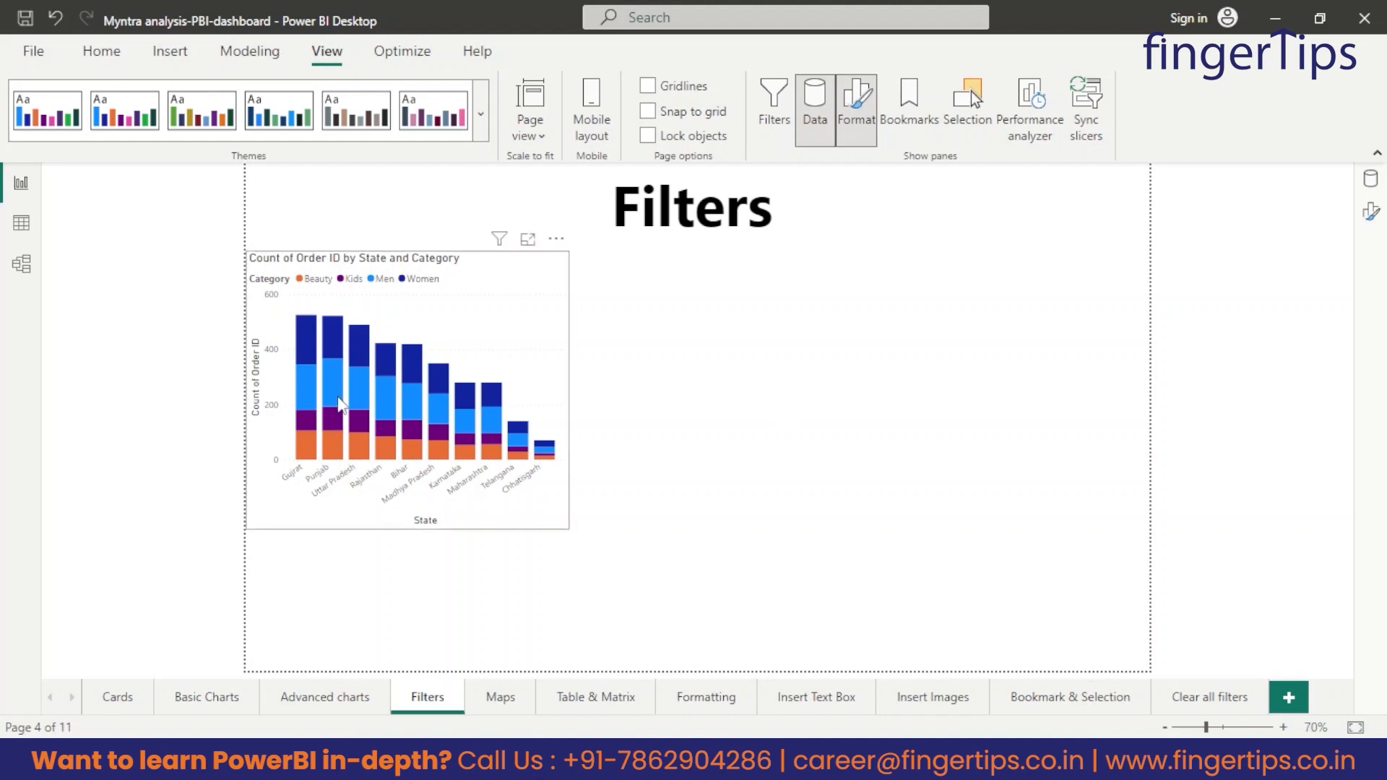
{"action": "mouse_move", "coordinate": [340, 387]}
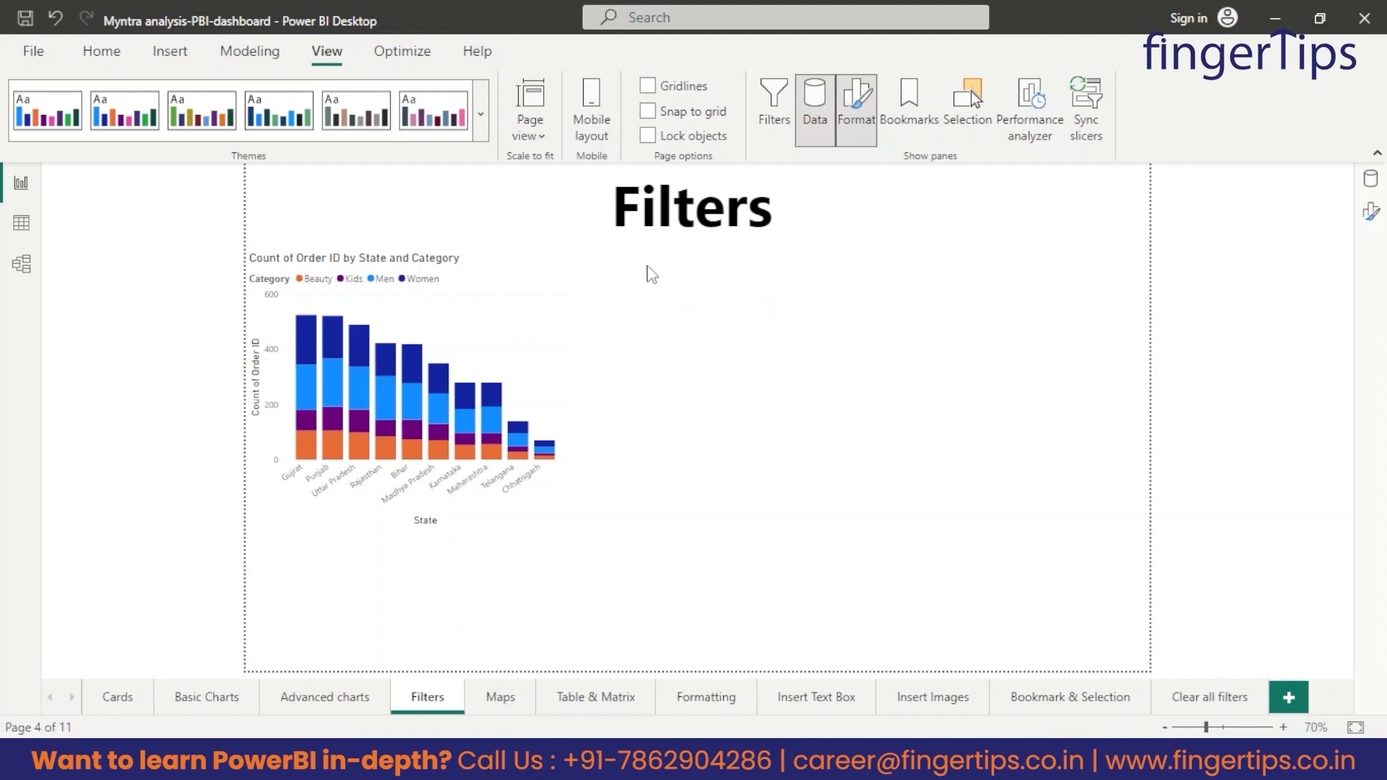
Insert a slicer on the Filters page, place it just right of the column chart and shrink it to fit.
{"action": "left_click", "coordinate": [105, 55]}
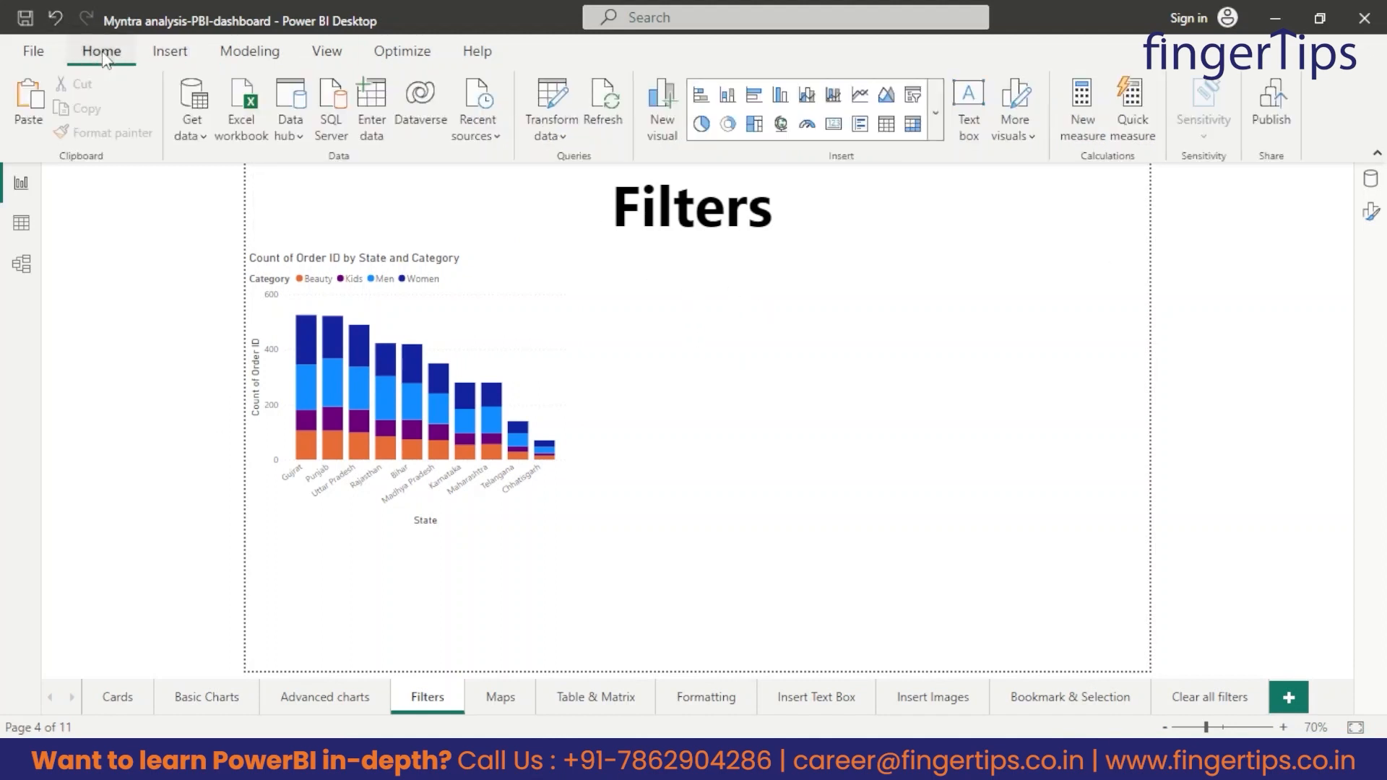
{"action": "left_click", "coordinate": [936, 103]}
{"action": "scroll", "coordinate": [816, 506], "scroll_direction": "down", "scroll_amount": 2}
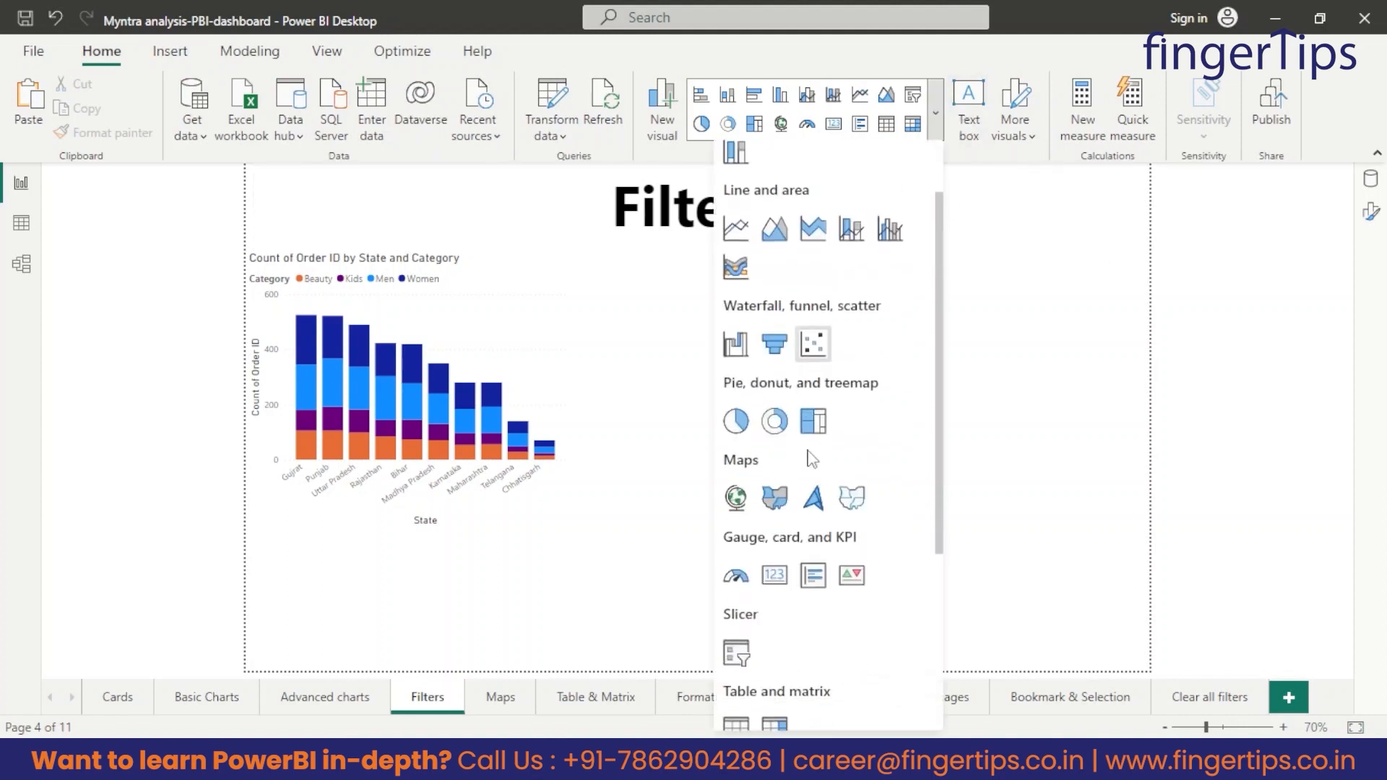
{"action": "scroll", "coordinate": [764, 640], "scroll_direction": "down", "scroll_amount": 2}
{"action": "scroll", "coordinate": [746, 368], "scroll_direction": "down", "scroll_amount": 3}
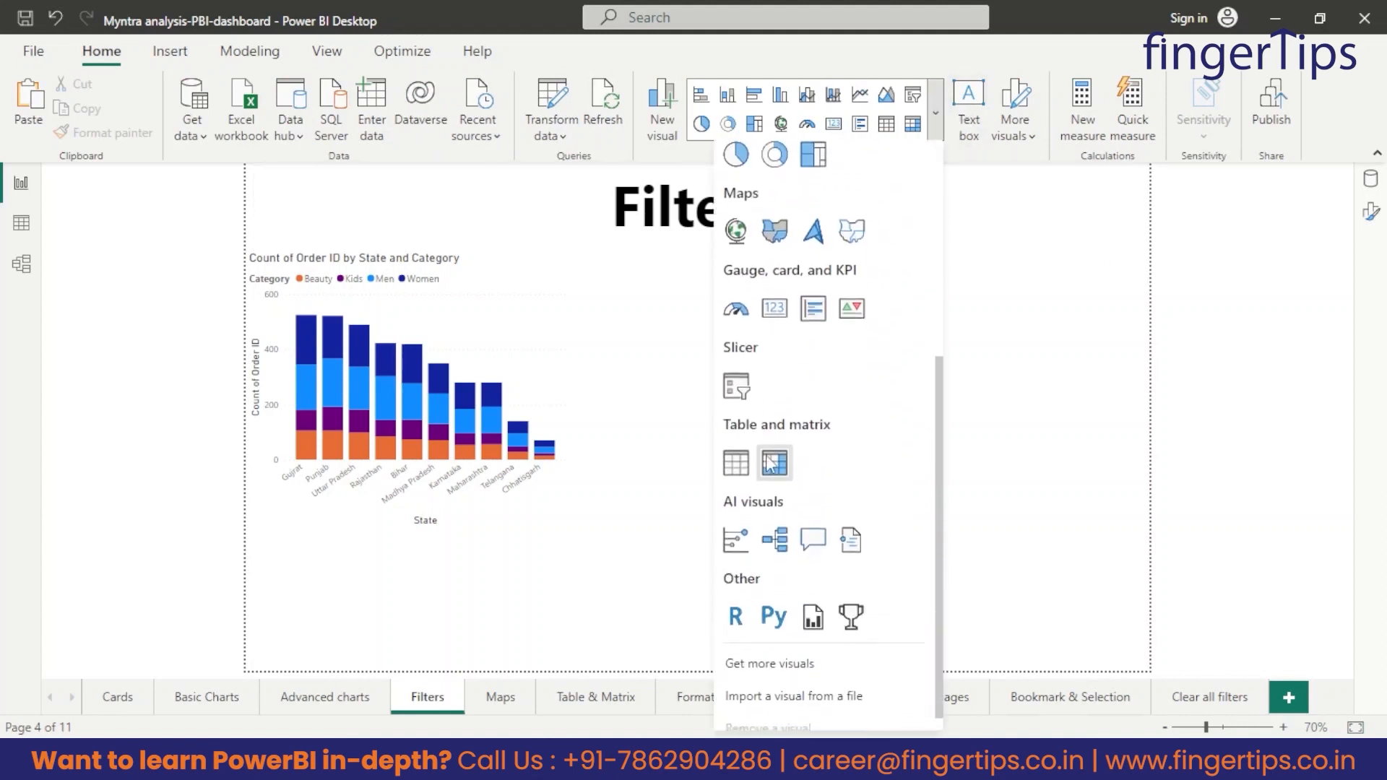
{"action": "left_click", "coordinate": [737, 388]}
{"action": "left_click_drag", "start_coordinate": [394, 627], "coordinate": [744, 345]}
{"action": "left_click_drag", "start_coordinate": [920, 385], "coordinate": [809, 486]}
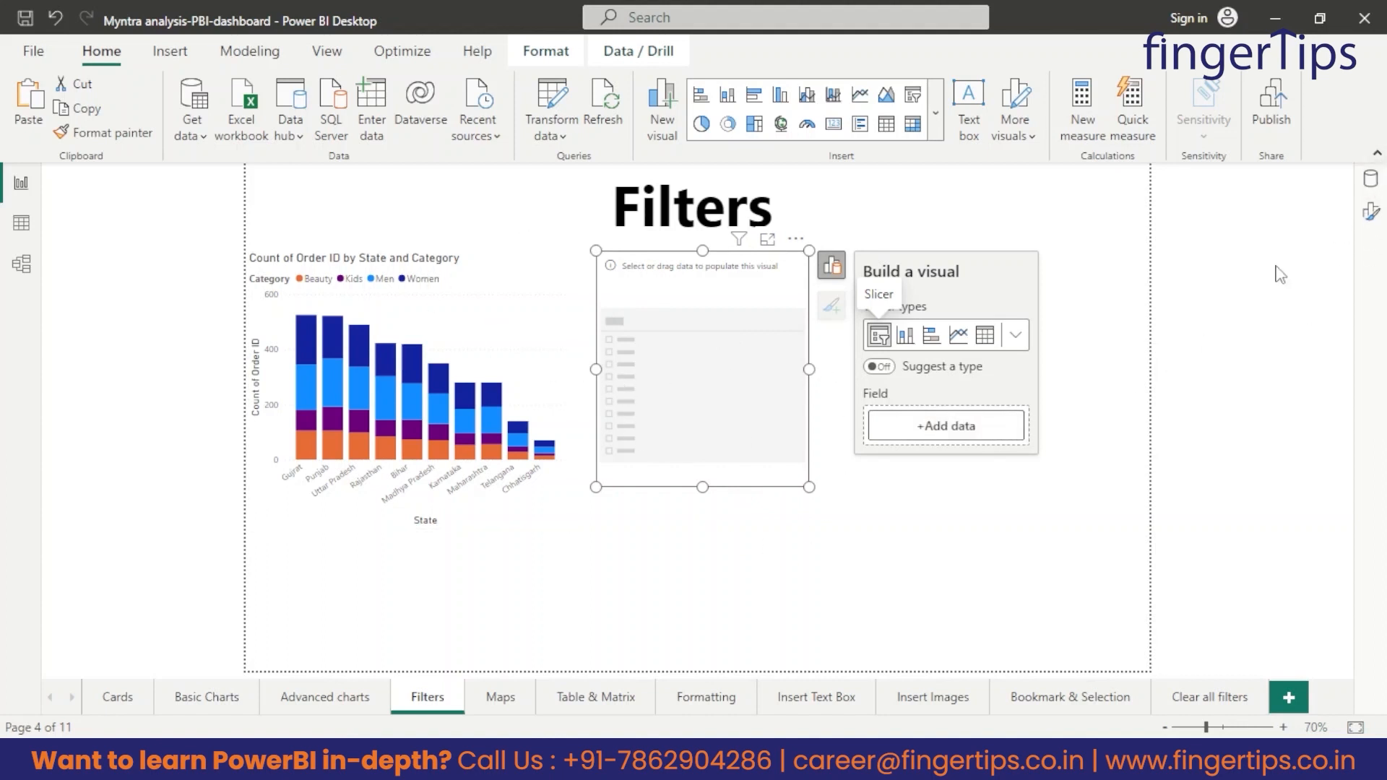
Add Brand Name from dim_products as the slicer's field.
{"action": "left_click", "coordinate": [1371, 178]}
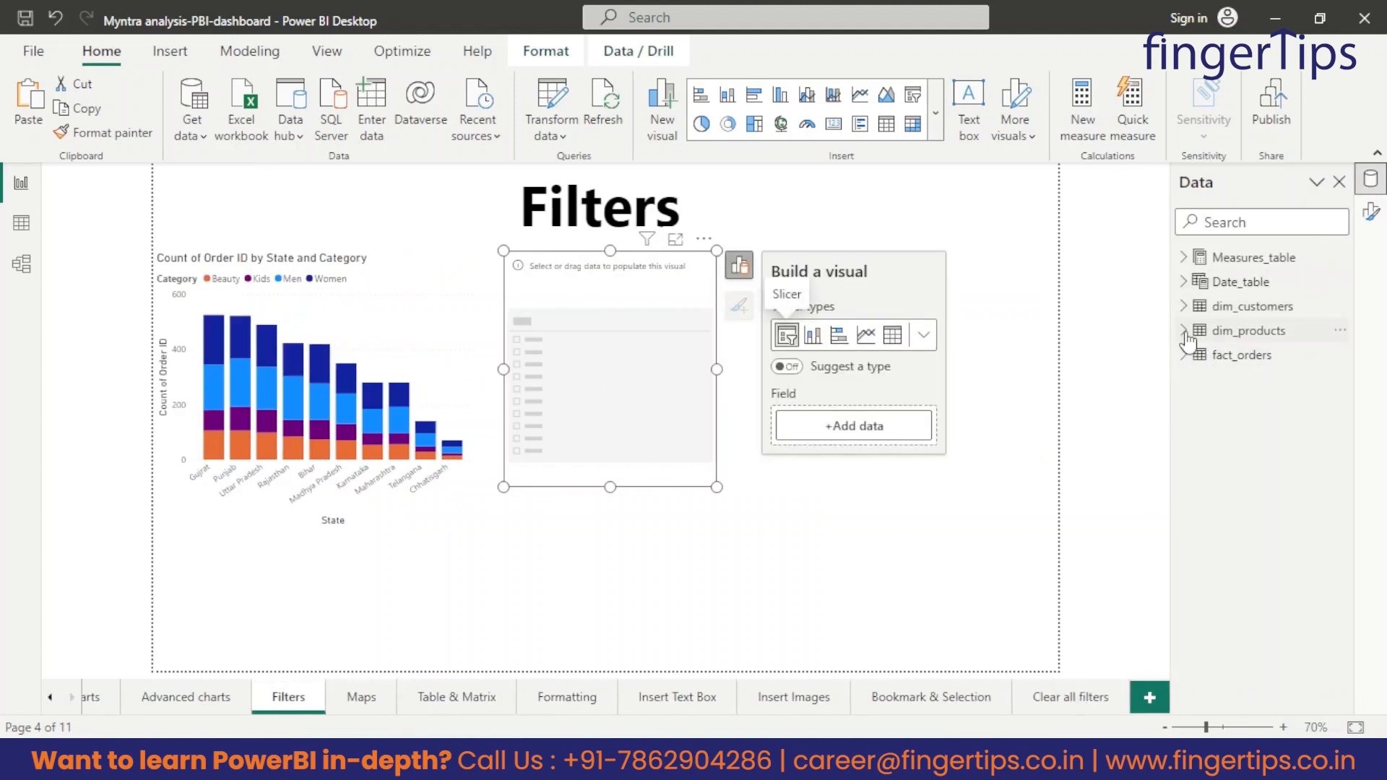
{"action": "left_click", "coordinate": [1185, 332]}
{"action": "left_click_drag", "start_coordinate": [1264, 356], "coordinate": [866, 432]}
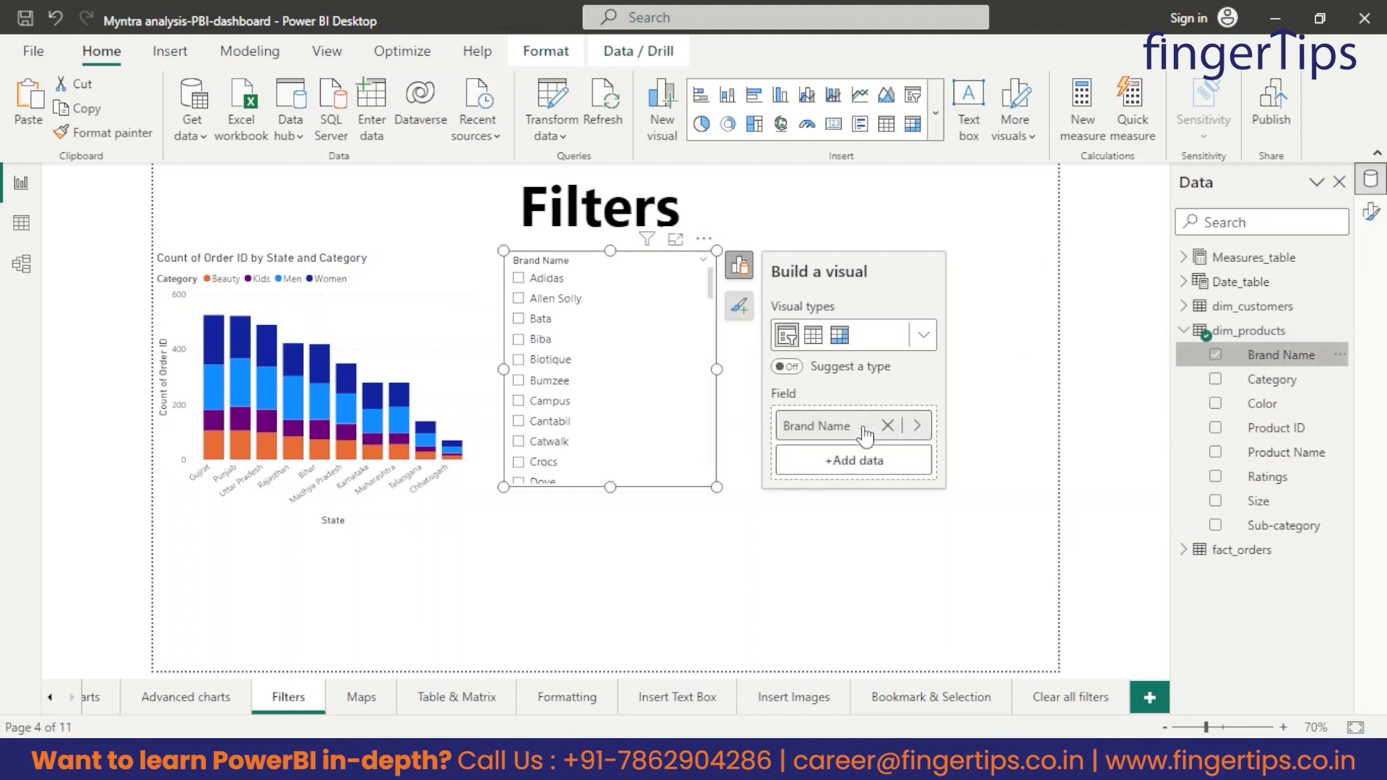
{"action": "left_click", "coordinate": [802, 609]}
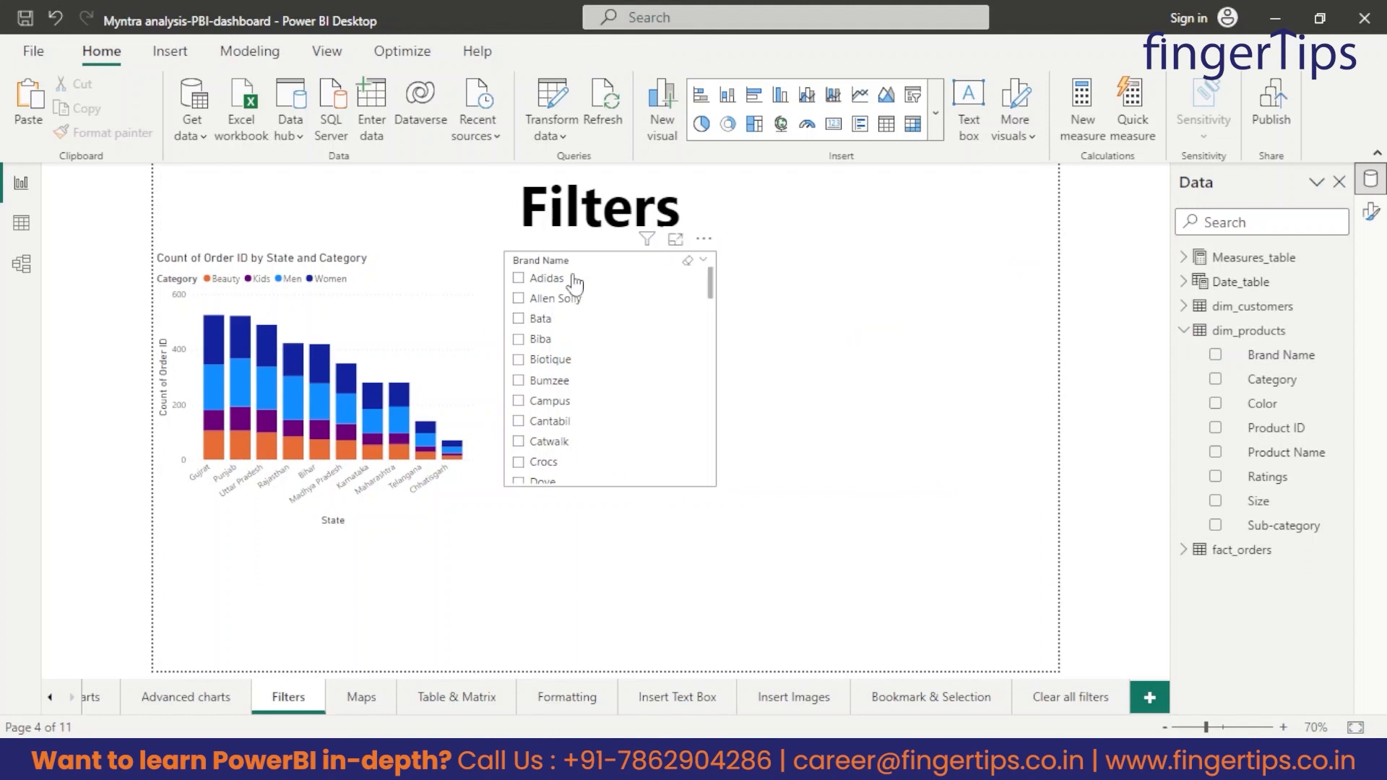
Examine the full list of brands in the Brand Name slicer in focus mode and return to the report.
{"action": "scroll", "coordinate": [628, 409], "scroll_direction": "down", "scroll_amount": 4}
{"action": "scroll", "coordinate": [628, 409], "scroll_direction": "down", "scroll_amount": 2}
{"action": "scroll", "coordinate": [619, 402], "scroll_direction": "up", "scroll_amount": 6}
{"action": "left_click", "coordinate": [677, 245]}
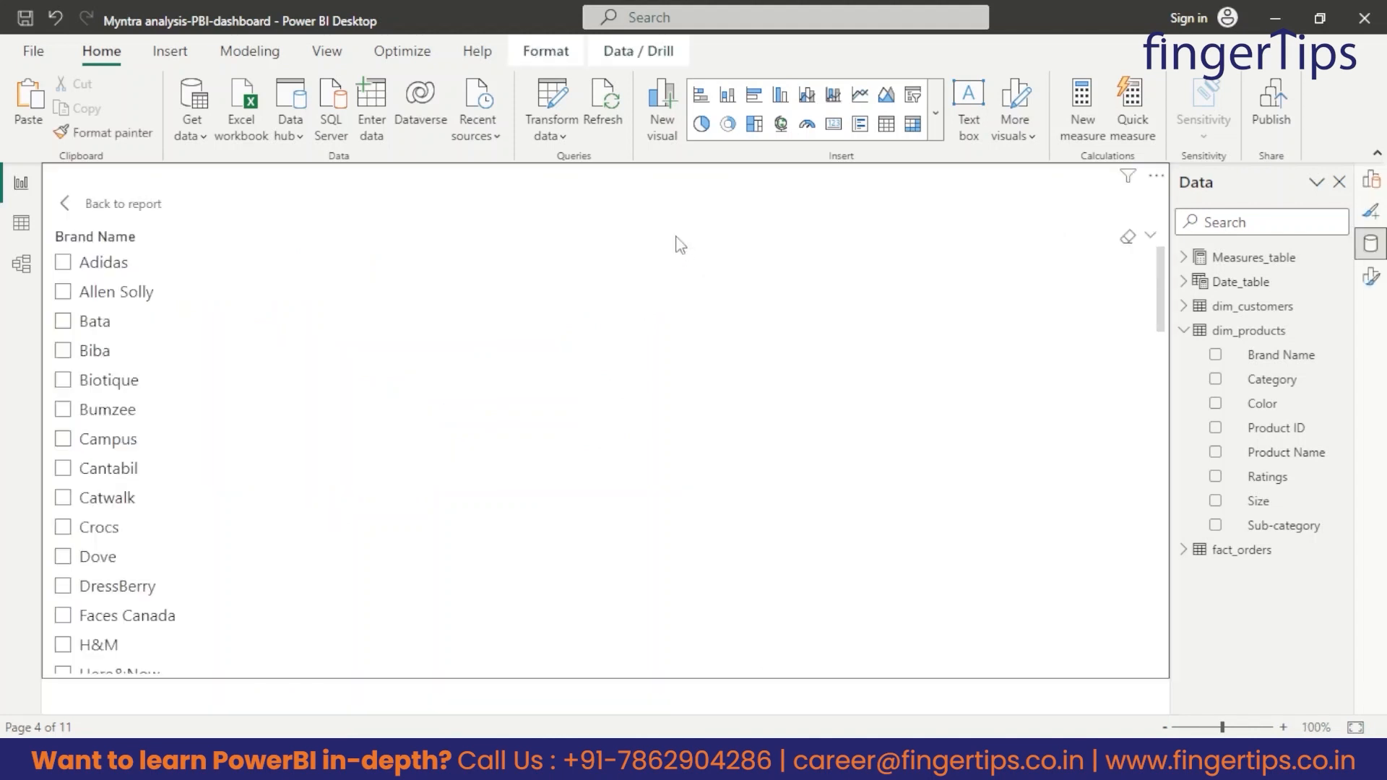
{"action": "scroll", "coordinate": [133, 435], "scroll_direction": "down", "scroll_amount": 3}
{"action": "scroll", "coordinate": [134, 436], "scroll_direction": "down", "scroll_amount": 2}
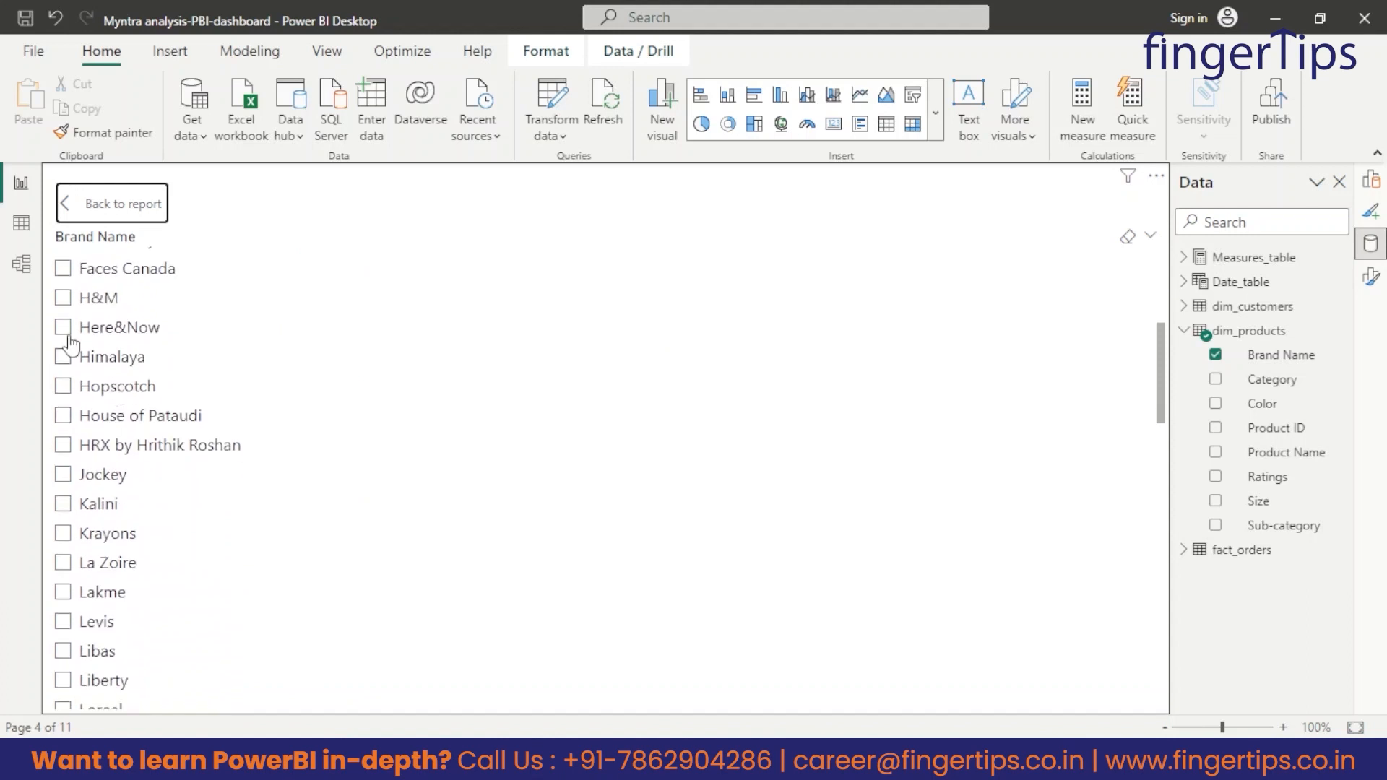
{"action": "scroll", "coordinate": [180, 477], "scroll_direction": "down", "scroll_amount": 8}
{"action": "scroll", "coordinate": [159, 471], "scroll_direction": "down", "scroll_amount": 6}
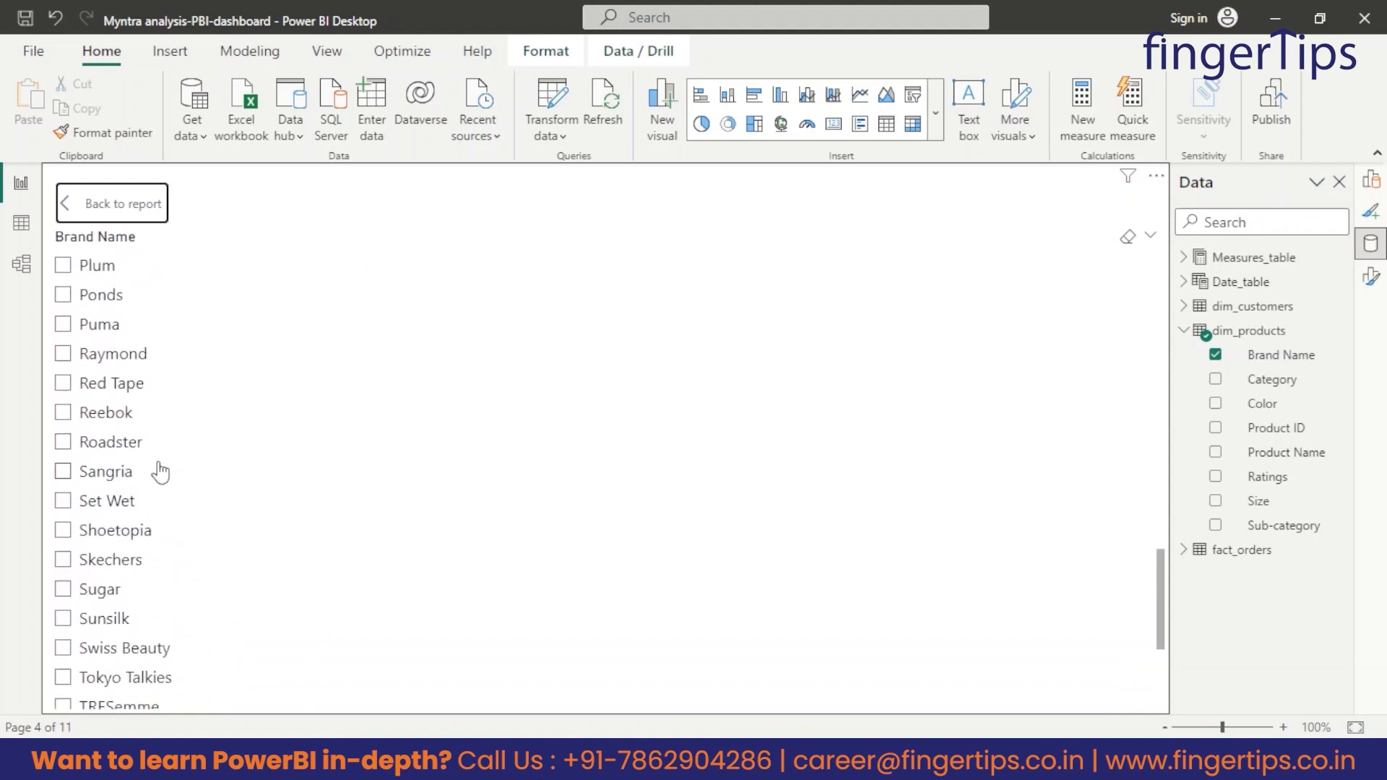
{"action": "scroll", "coordinate": [156, 462], "scroll_direction": "up", "scroll_amount": 10}
{"action": "scroll", "coordinate": [161, 423], "scroll_direction": "up", "scroll_amount": 10}
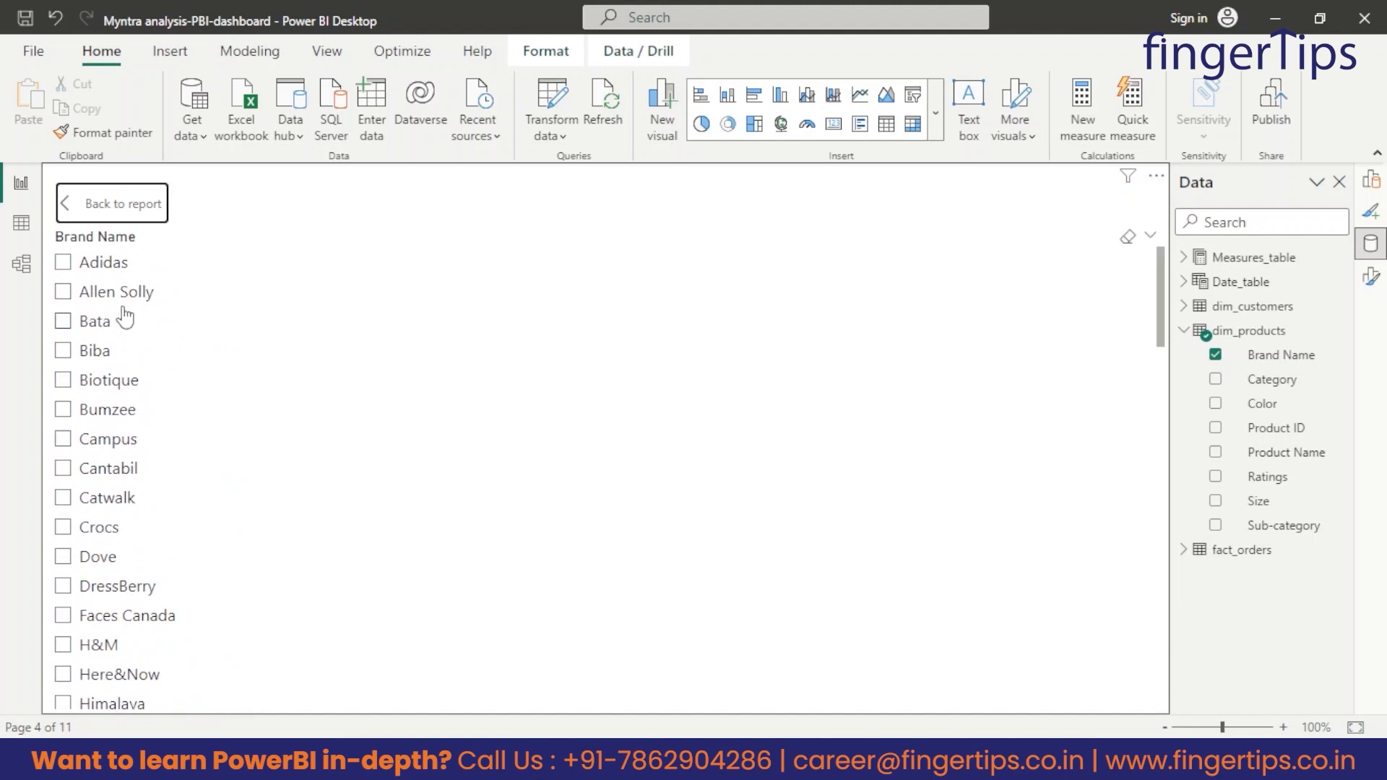
{"action": "left_click", "coordinate": [118, 208]}
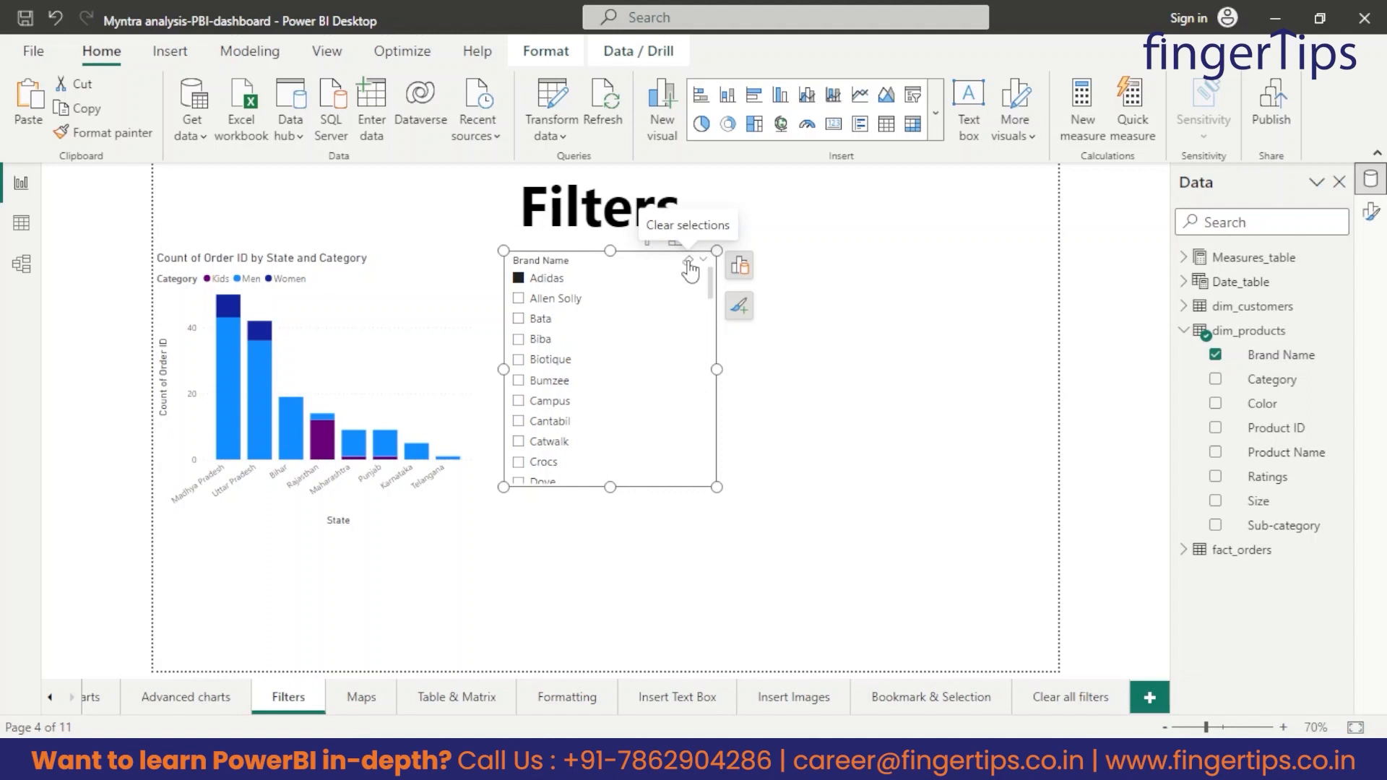
Clear the Adidas selection in the Brand Name slicer and make the slicer slightly narrower and shorter.
{"action": "left_click", "coordinate": [689, 262]}
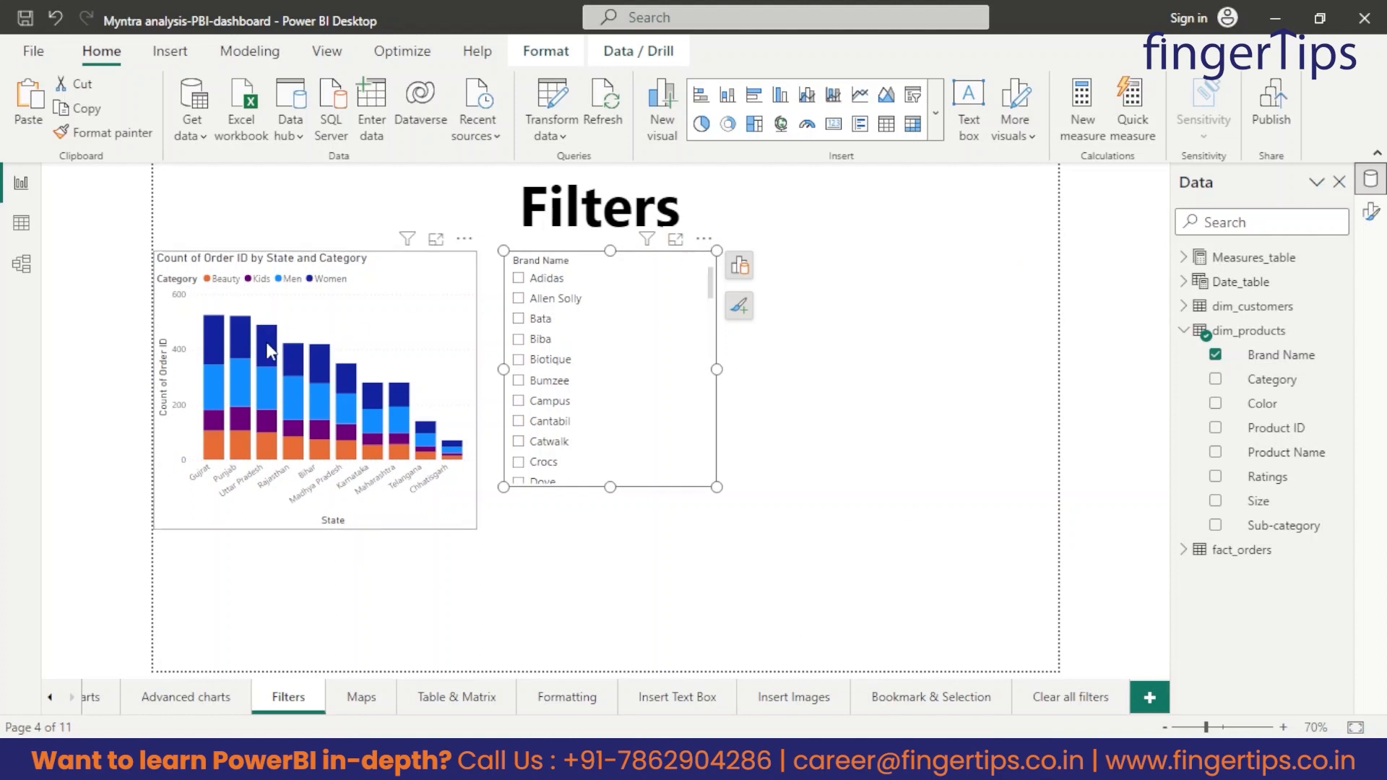
{"action": "left_click", "coordinate": [913, 517]}
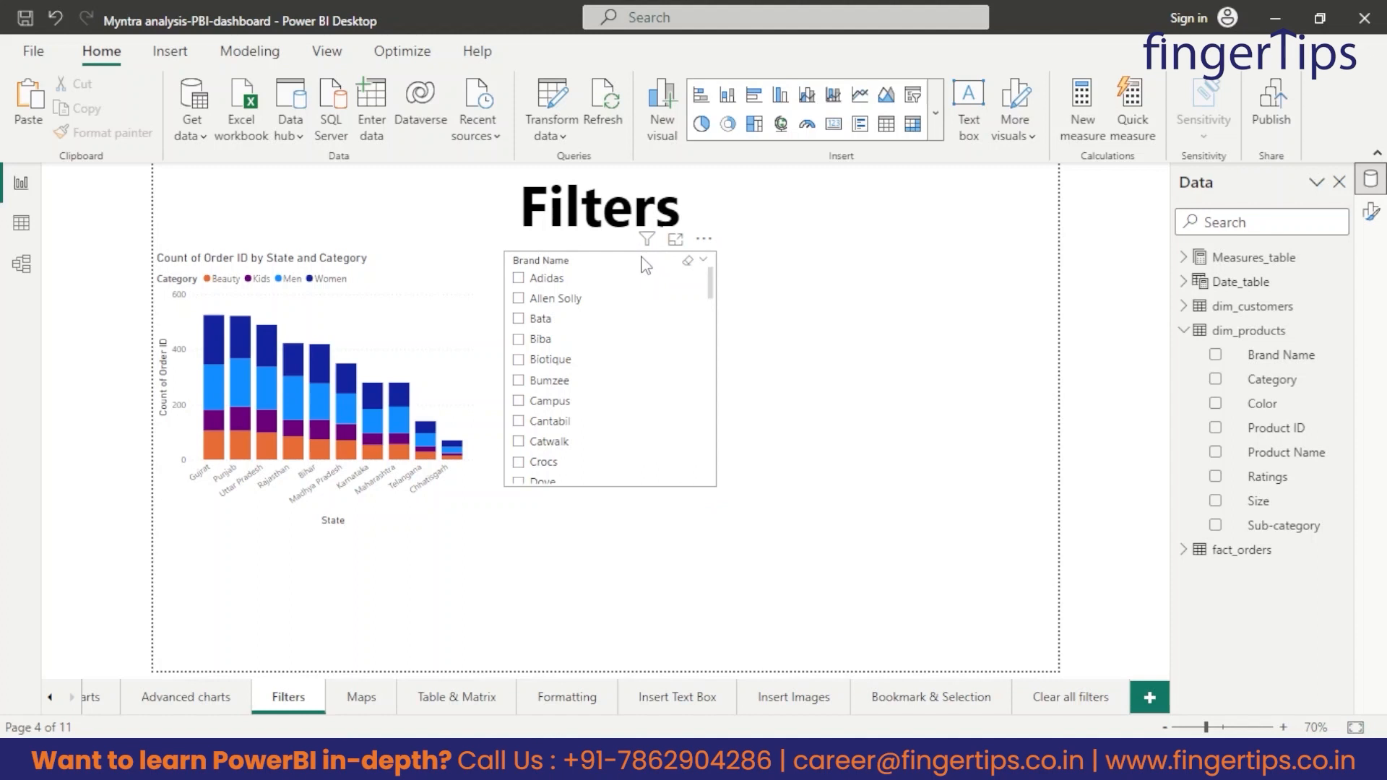
{"action": "left_click", "coordinate": [645, 265]}
{"action": "left_click_drag", "start_coordinate": [717, 488], "coordinate": [671, 470]}
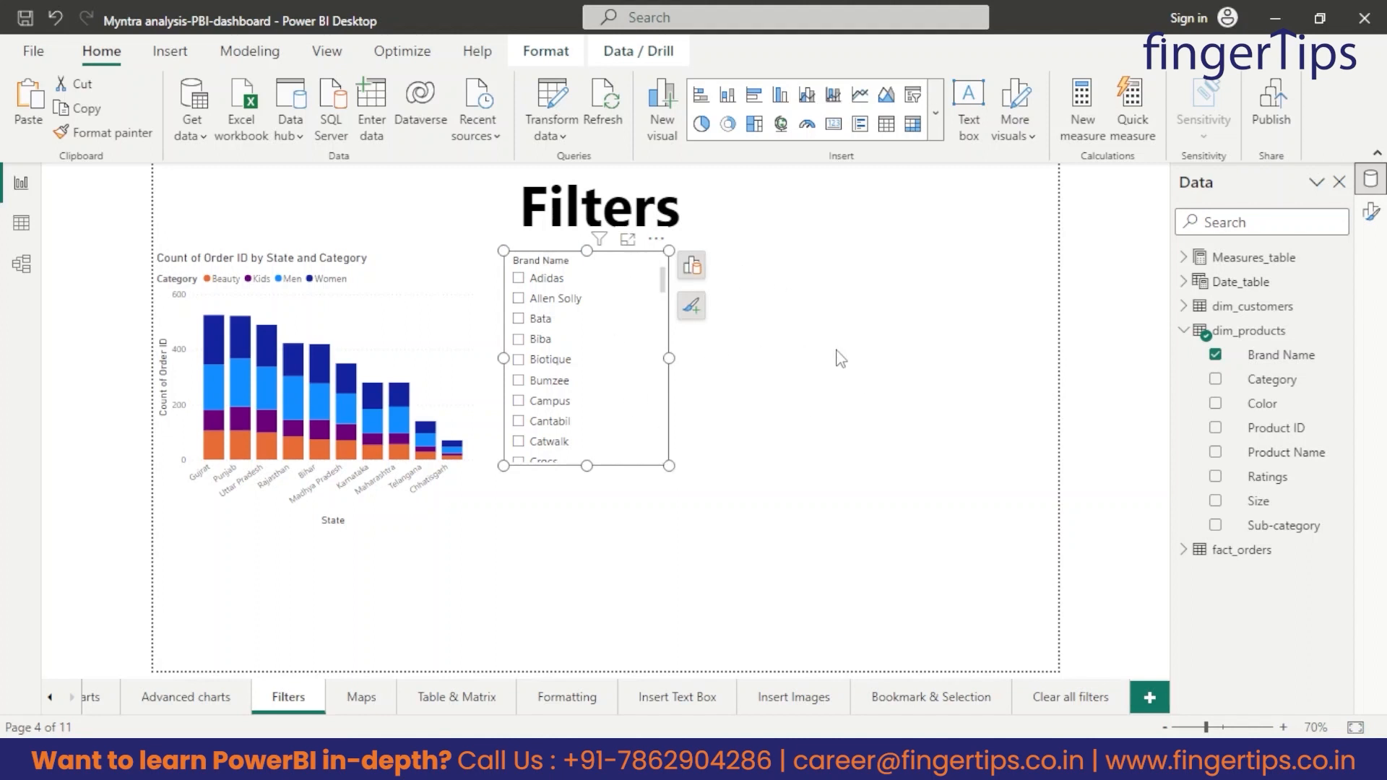
Insert a second slicer on the Filters page, place it beside the Brand Name slicer and shrink it to a similar size.
{"action": "left_click", "coordinate": [936, 114]}
{"action": "scroll", "coordinate": [861, 320], "scroll_direction": "down", "scroll_amount": 5}
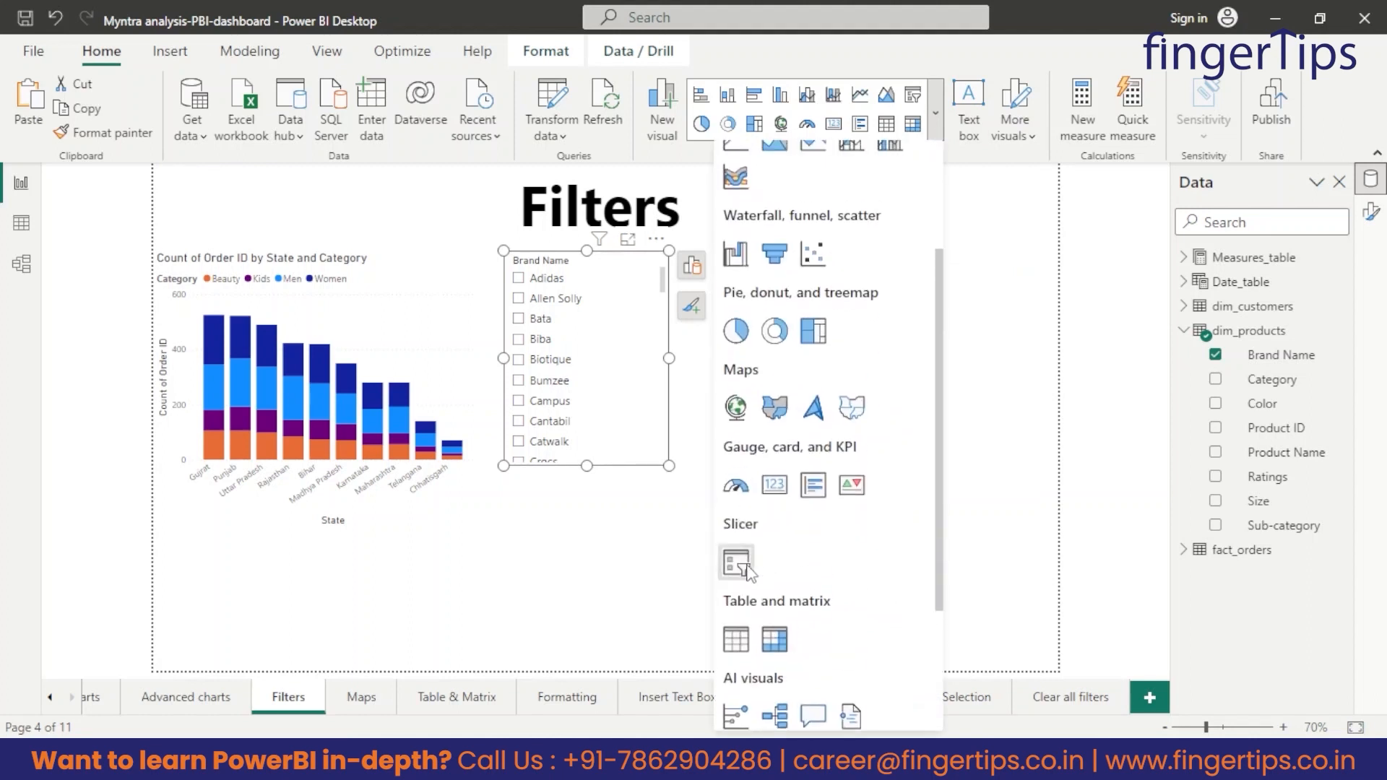
{"action": "left_click", "coordinate": [728, 549]}
{"action": "left_click_drag", "start_coordinate": [429, 607], "coordinate": [1034, 297]}
{"action": "left_click_drag", "start_coordinate": [1056, 357], "coordinate": [896, 478]}
{"action": "left_click_drag", "start_coordinate": [776, 380], "coordinate": [742, 377]}
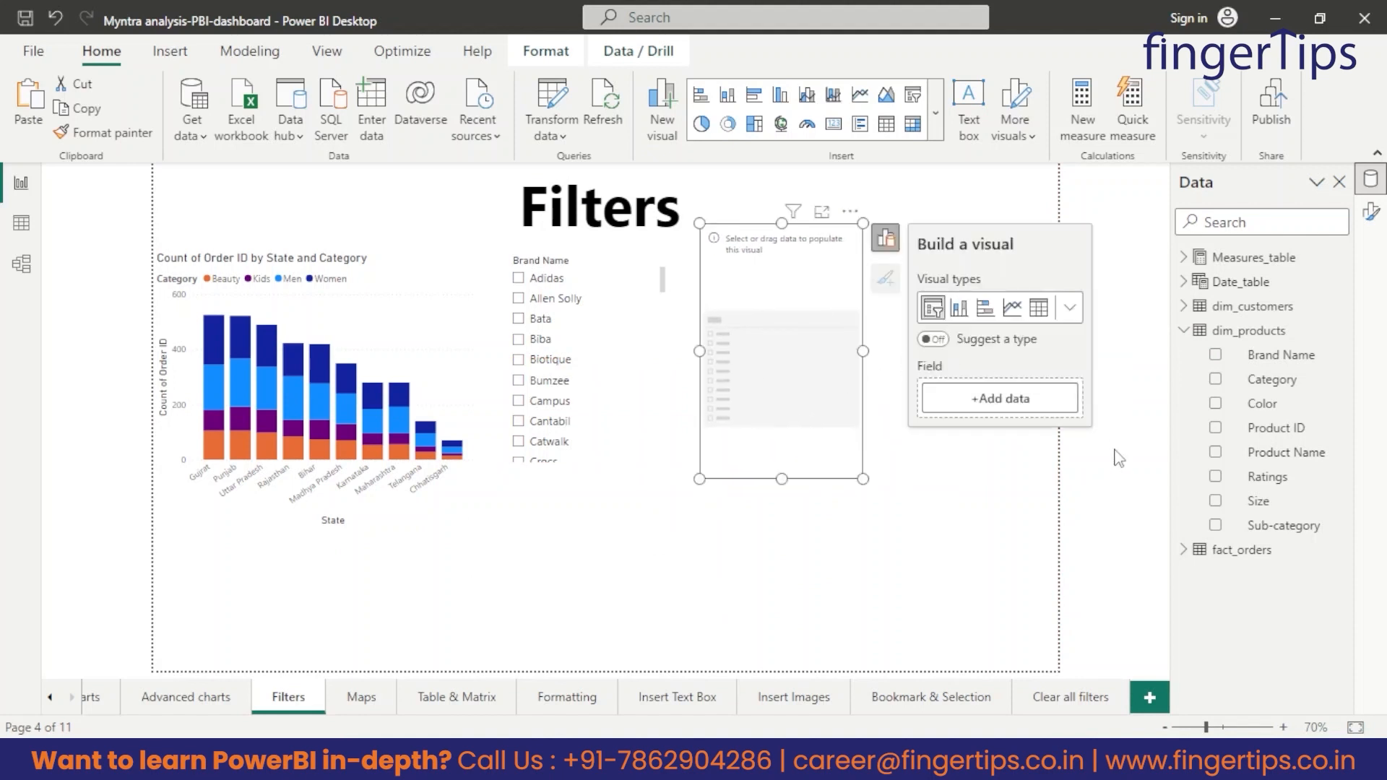
Add Category from dim_products as the new slicer's field, then shorten the slicer to fit its four options and reposition it.
{"action": "left_click_drag", "start_coordinate": [1275, 383], "coordinate": [1000, 400]}
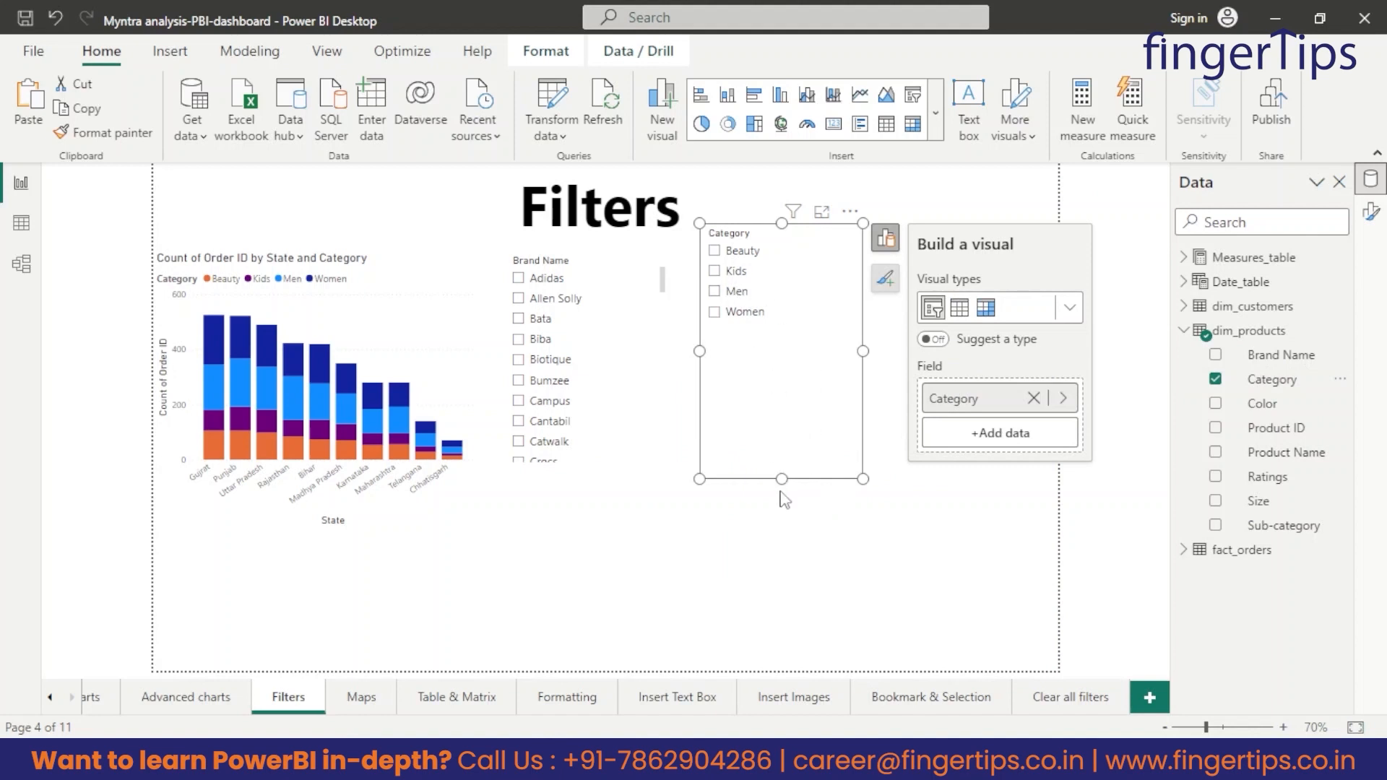
{"action": "left_click_drag", "start_coordinate": [786, 480], "coordinate": [797, 326]}
{"action": "left_click_drag", "start_coordinate": [795, 273], "coordinate": [789, 327]}
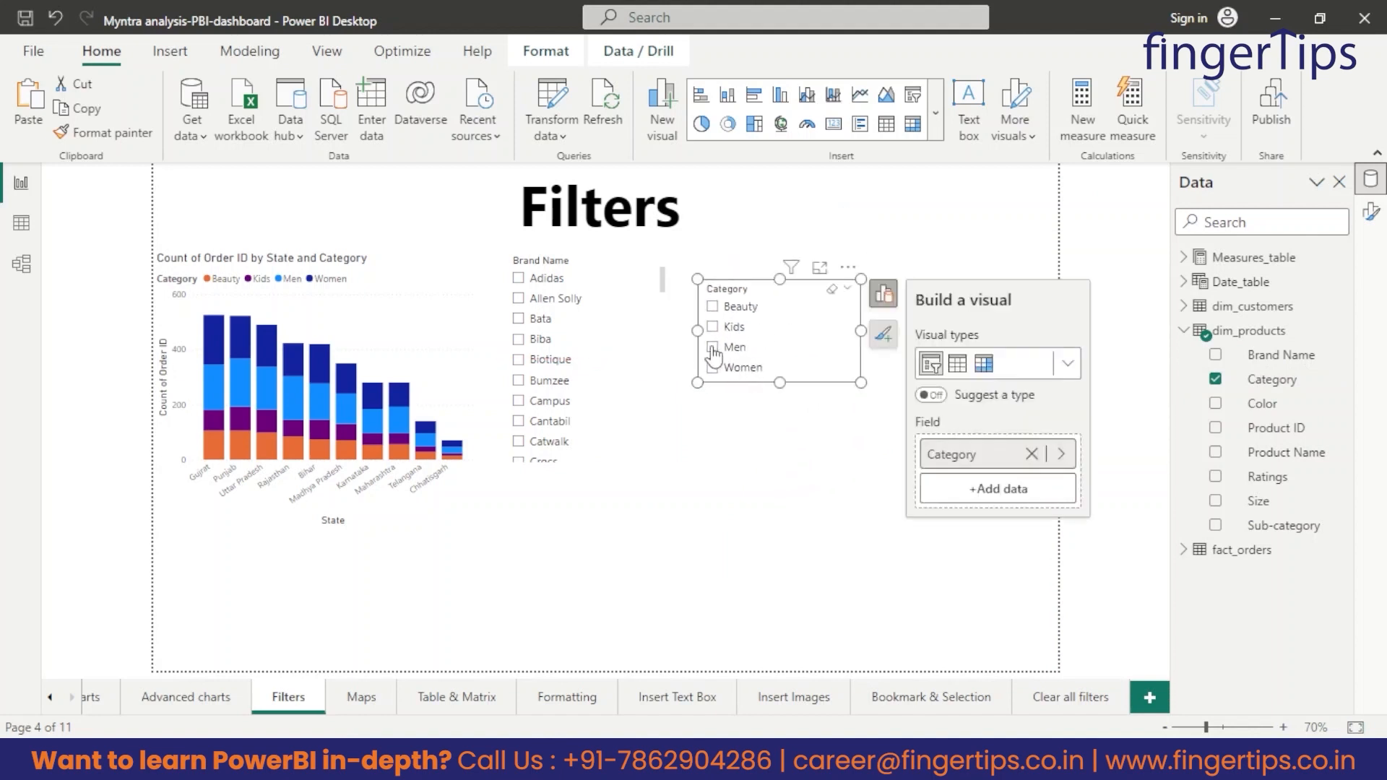
Filter the page by Men, Women, Kids and Beauty in turn with the Category slicer, and clear the selection.
{"action": "left_click", "coordinate": [712, 348]}
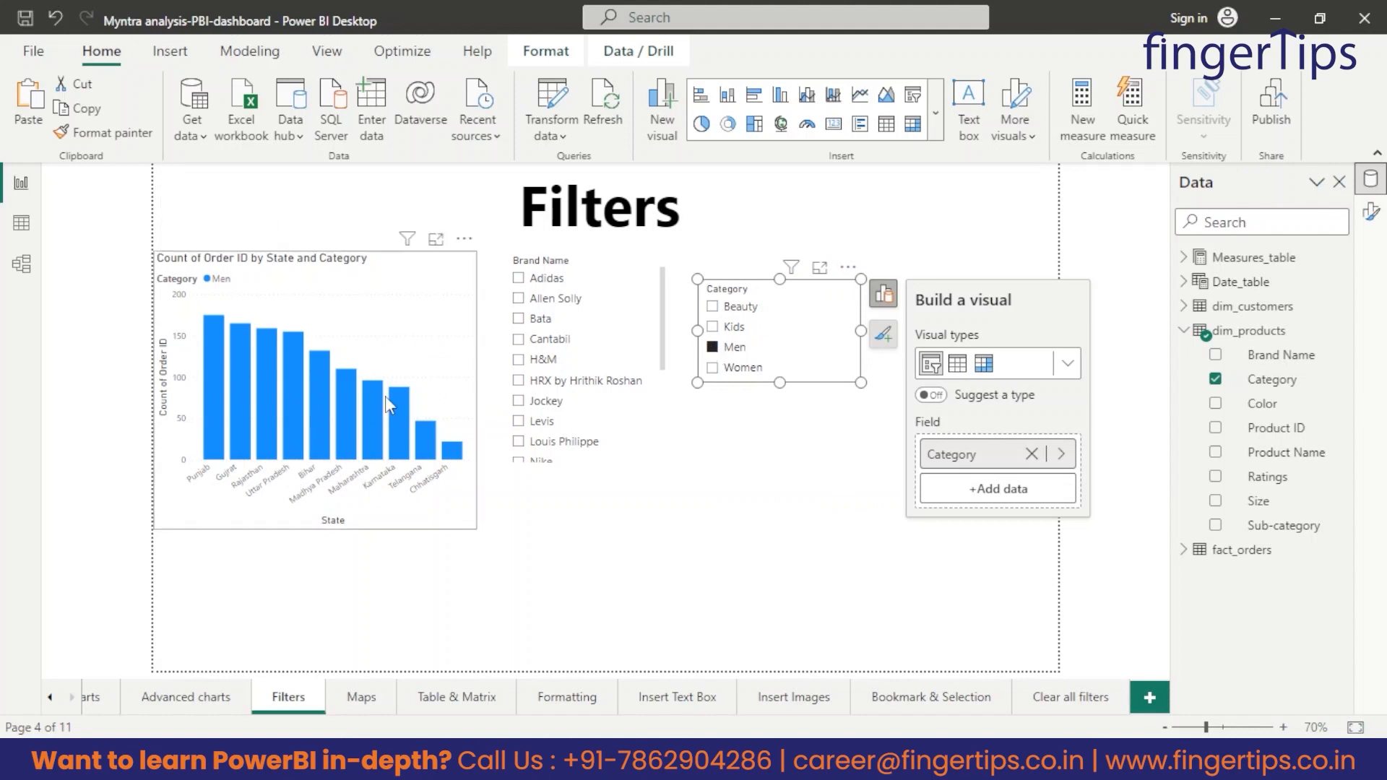
{"action": "left_click", "coordinate": [712, 367]}
{"action": "left_click", "coordinate": [713, 327]}
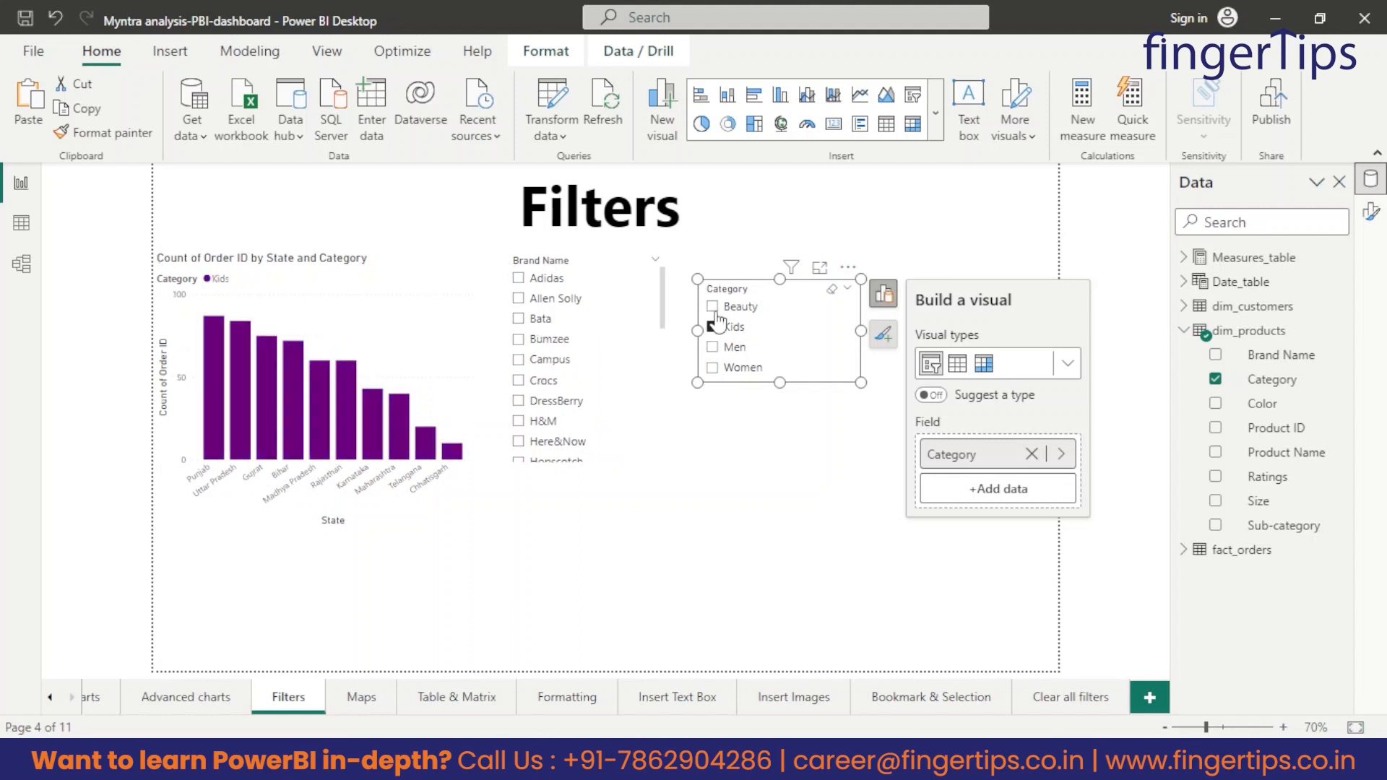
{"action": "left_click", "coordinate": [713, 307]}
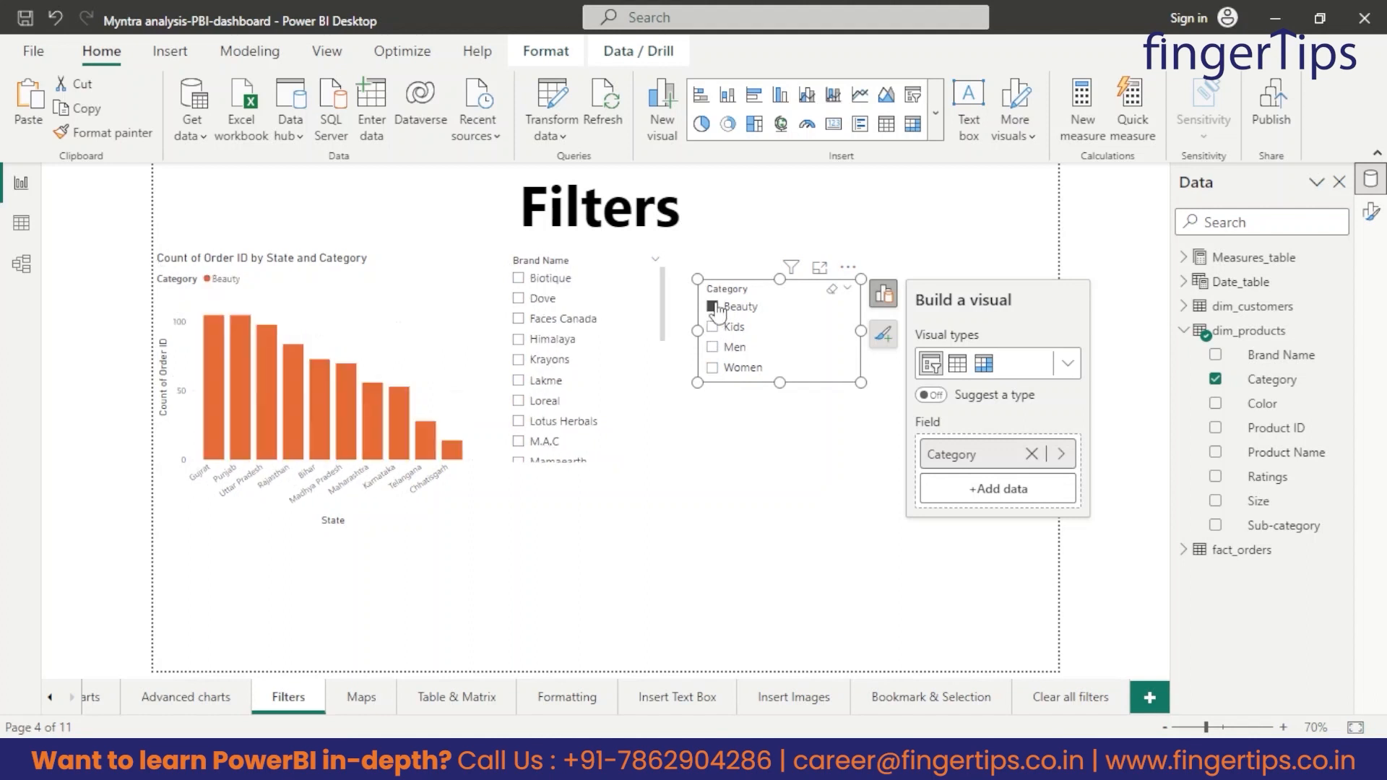
{"action": "left_click", "coordinate": [763, 518]}
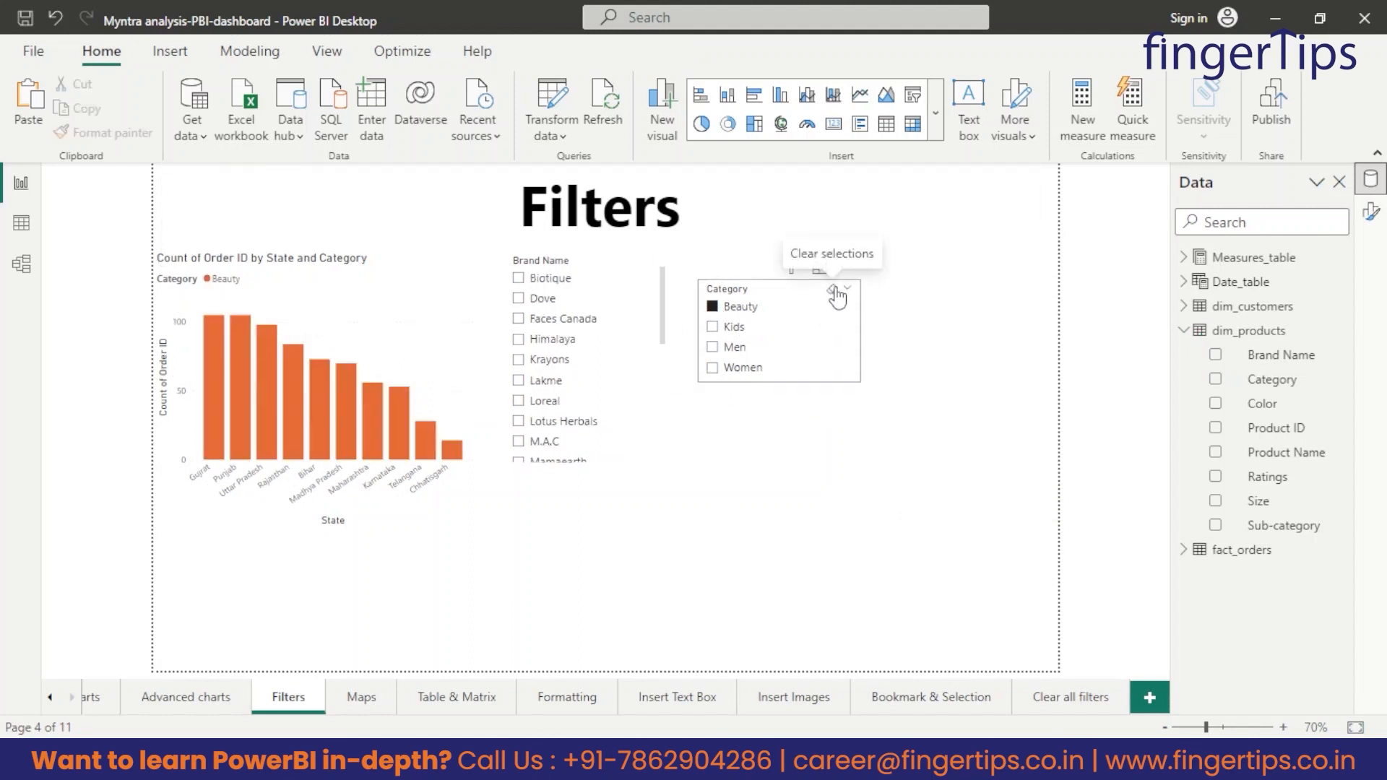
{"action": "left_click", "coordinate": [834, 292]}
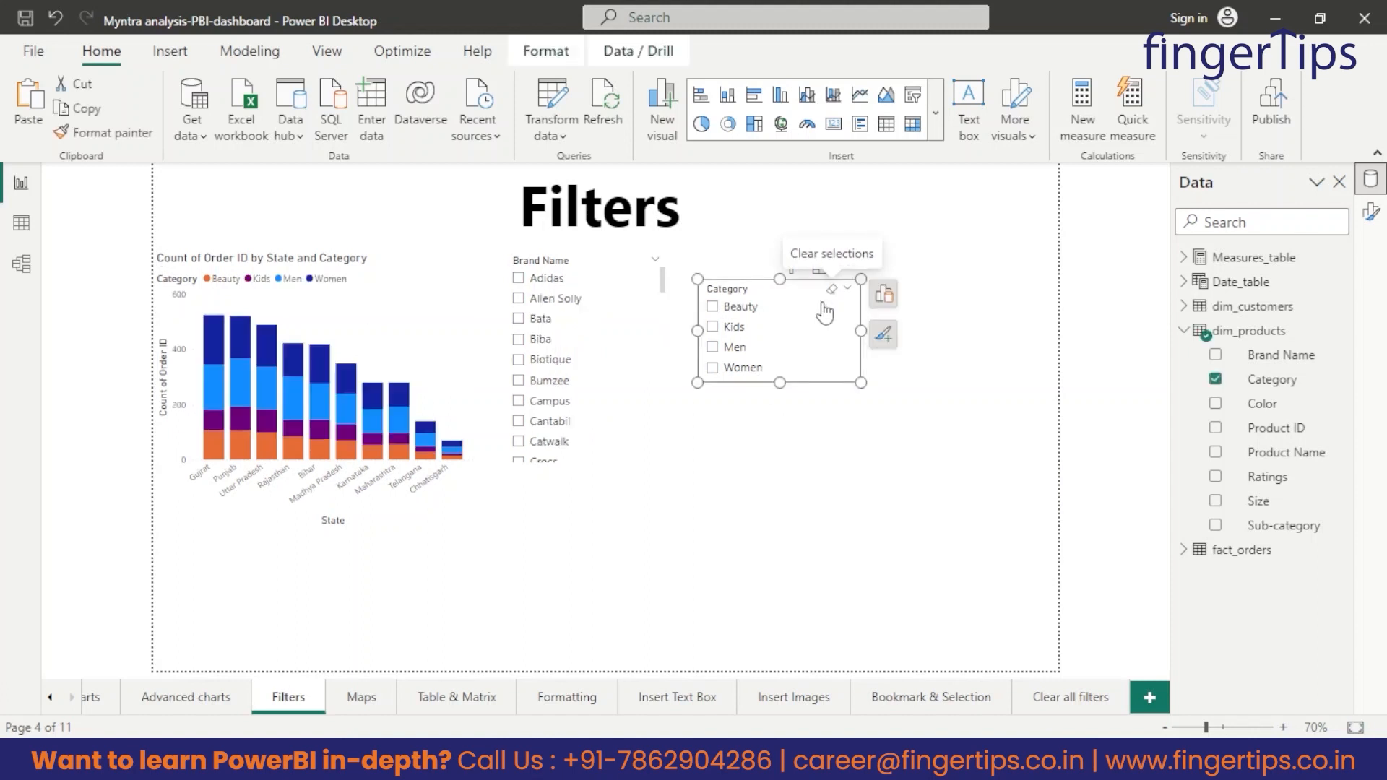
Align the Category slicer with the top of the Brand Name slicer and set its style to Dropdown.
{"action": "left_click_drag", "start_coordinate": [783, 344], "coordinate": [787, 318]}
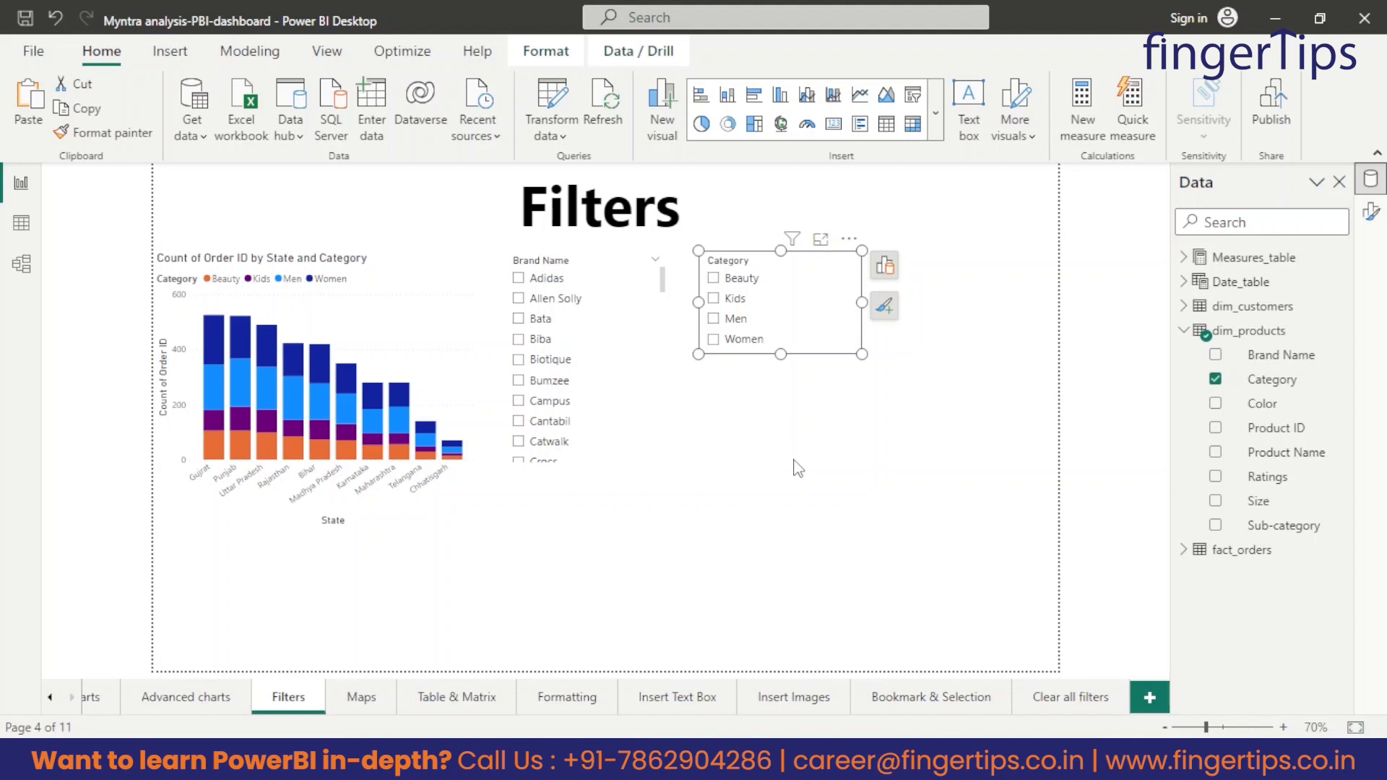
{"action": "left_click", "coordinate": [883, 308]}
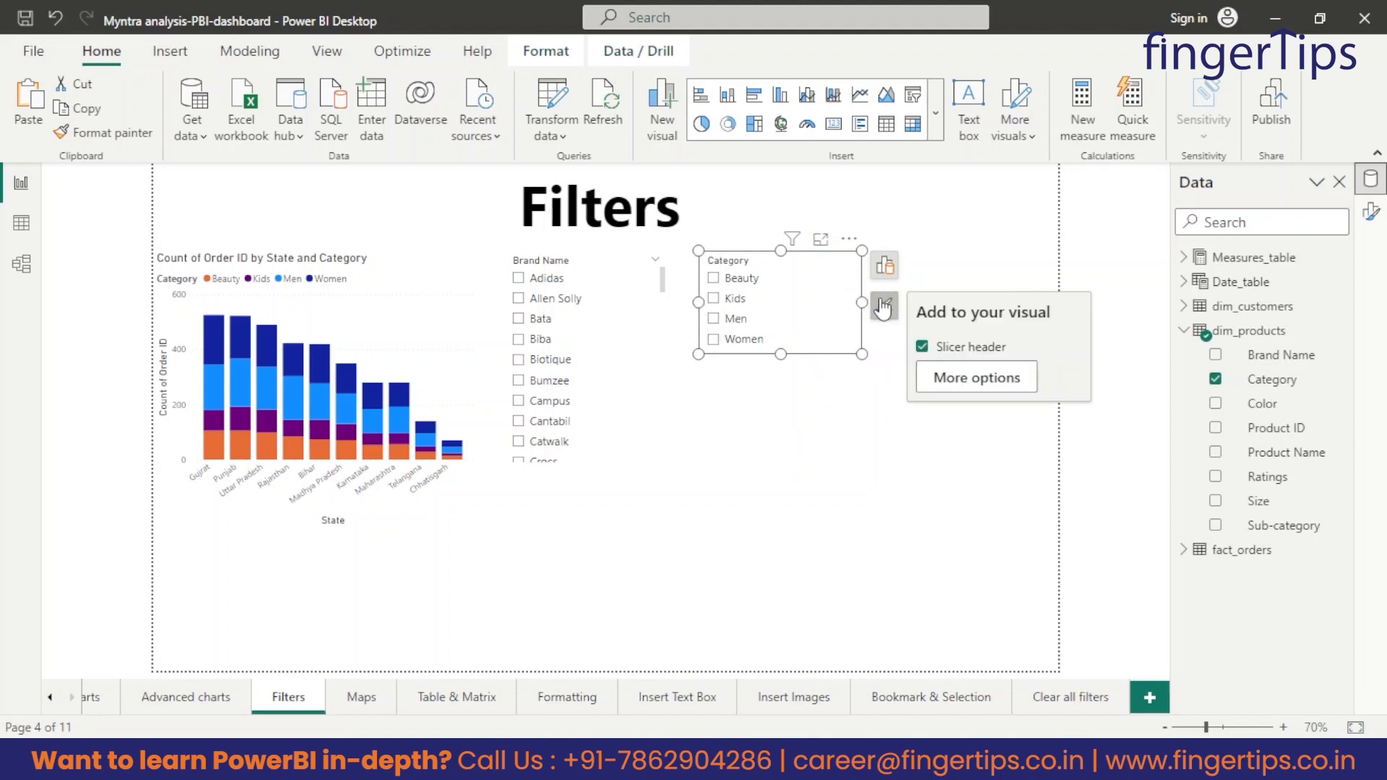
{"action": "left_click", "coordinate": [980, 387]}
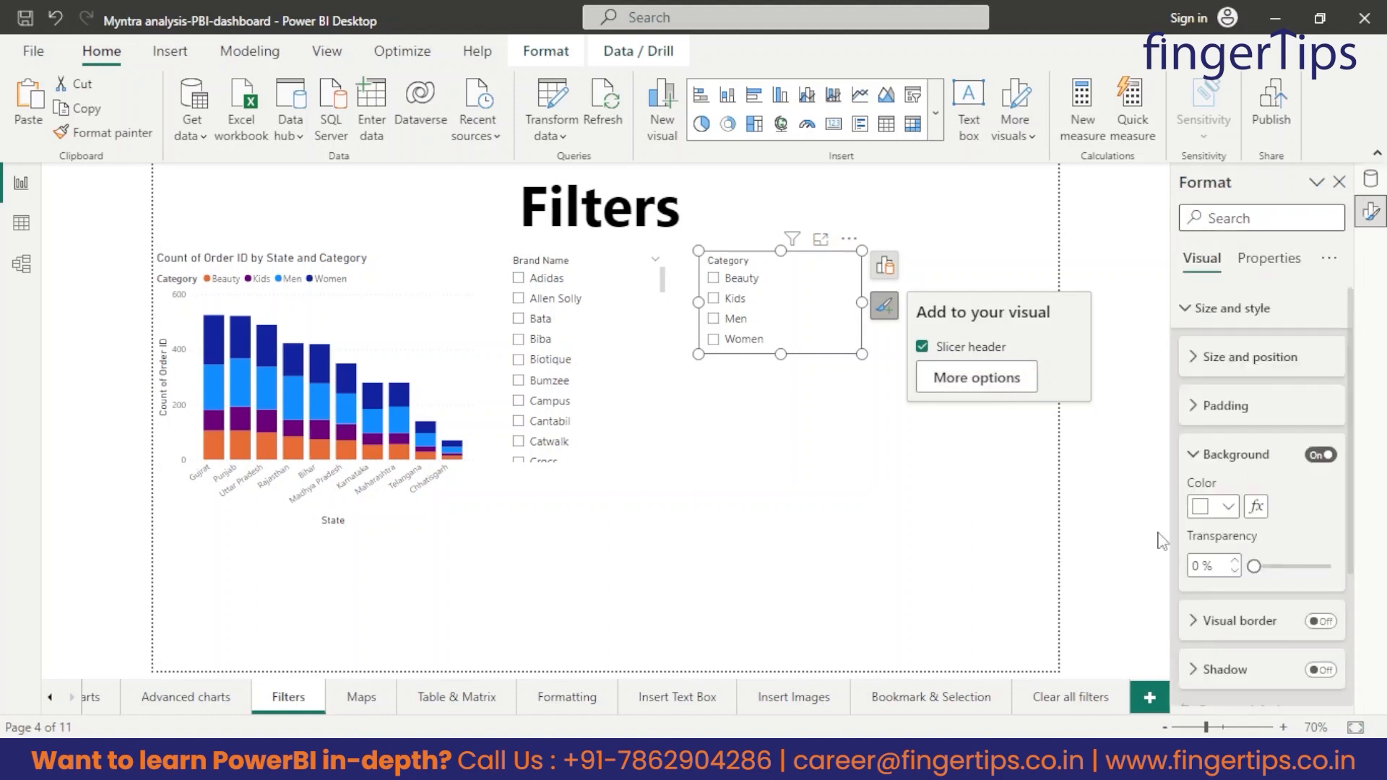
{"action": "scroll", "coordinate": [1212, 524], "scroll_direction": "down", "scroll_amount": 3}
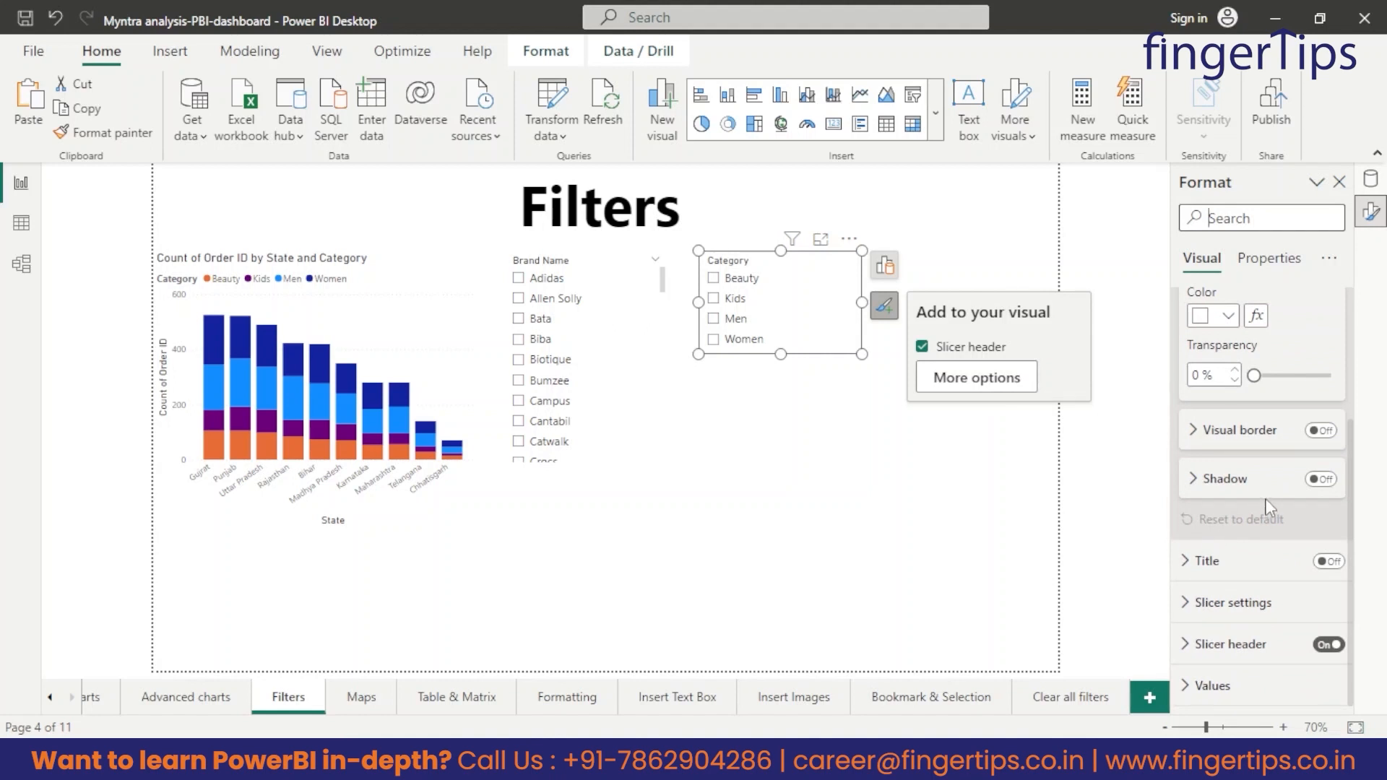
{"action": "left_click", "coordinate": [1223, 602]}
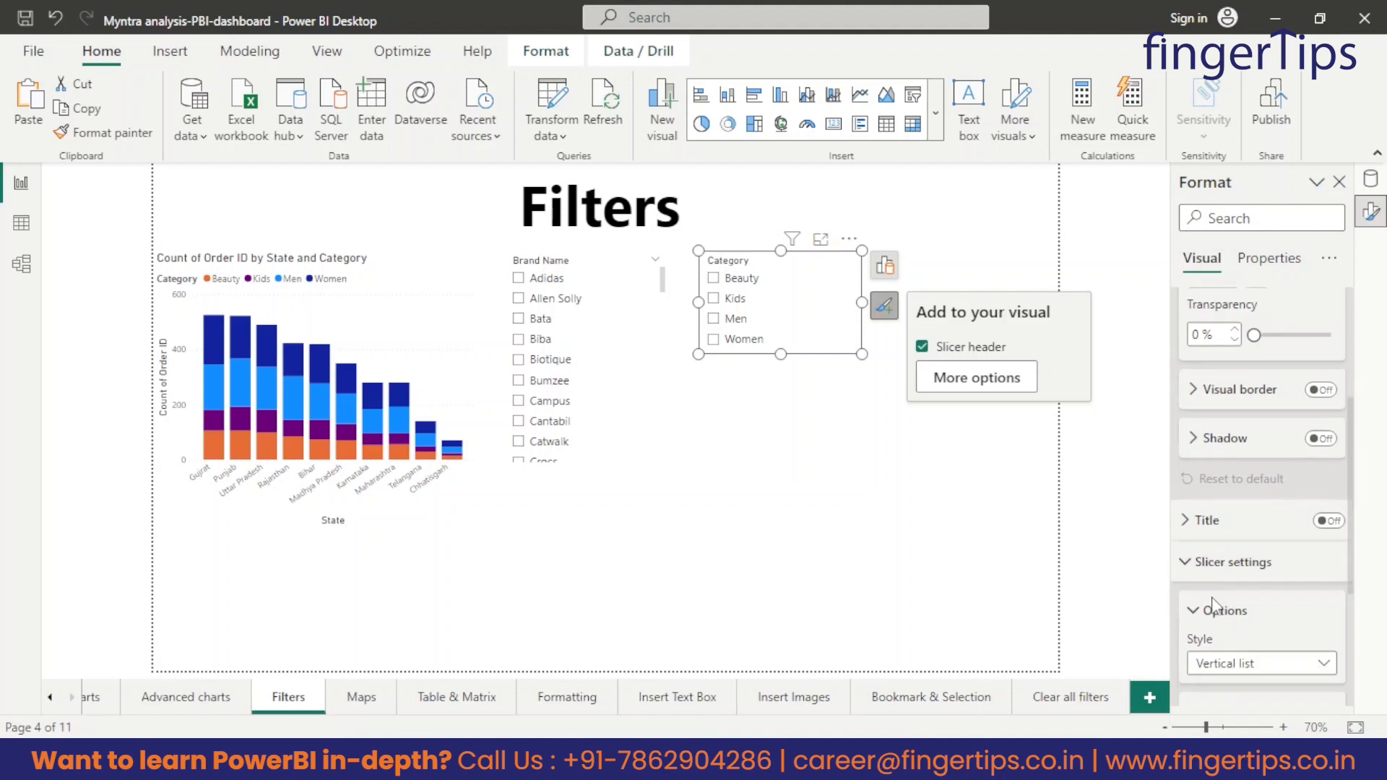
{"action": "scroll", "coordinate": [1214, 604], "scroll_direction": "down", "scroll_amount": 2}
{"action": "scroll", "coordinate": [1243, 506], "scroll_direction": "down", "scroll_amount": 1}
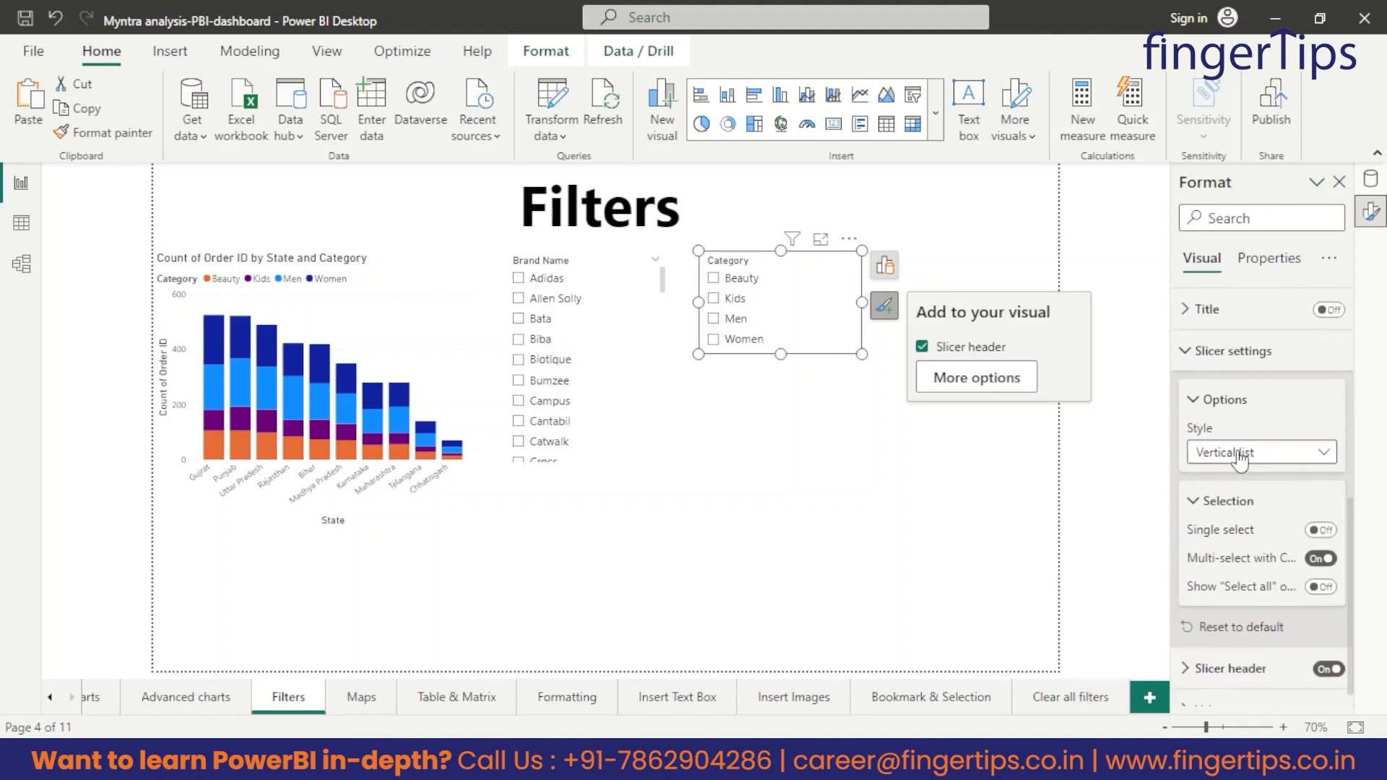
{"action": "left_click", "coordinate": [1239, 455]}
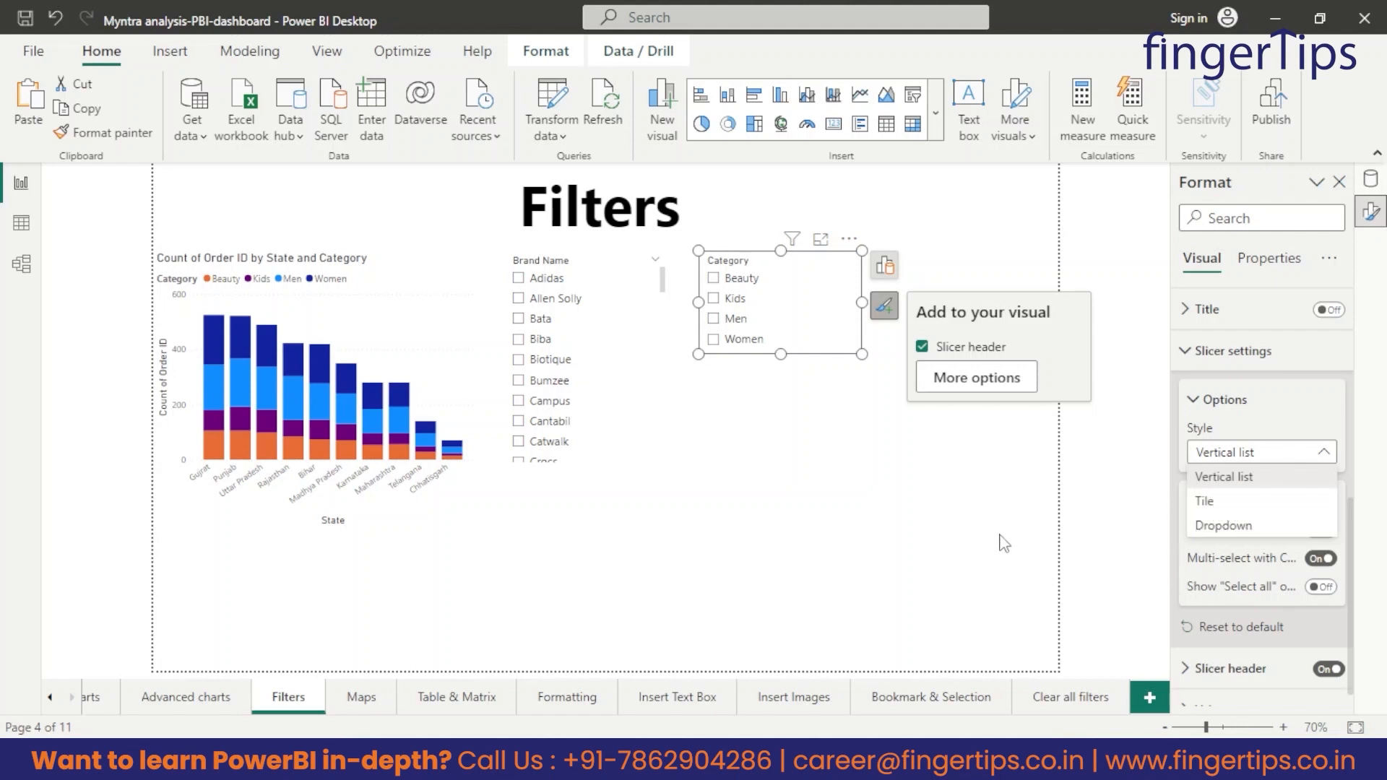
{"action": "left_click", "coordinate": [1207, 528]}
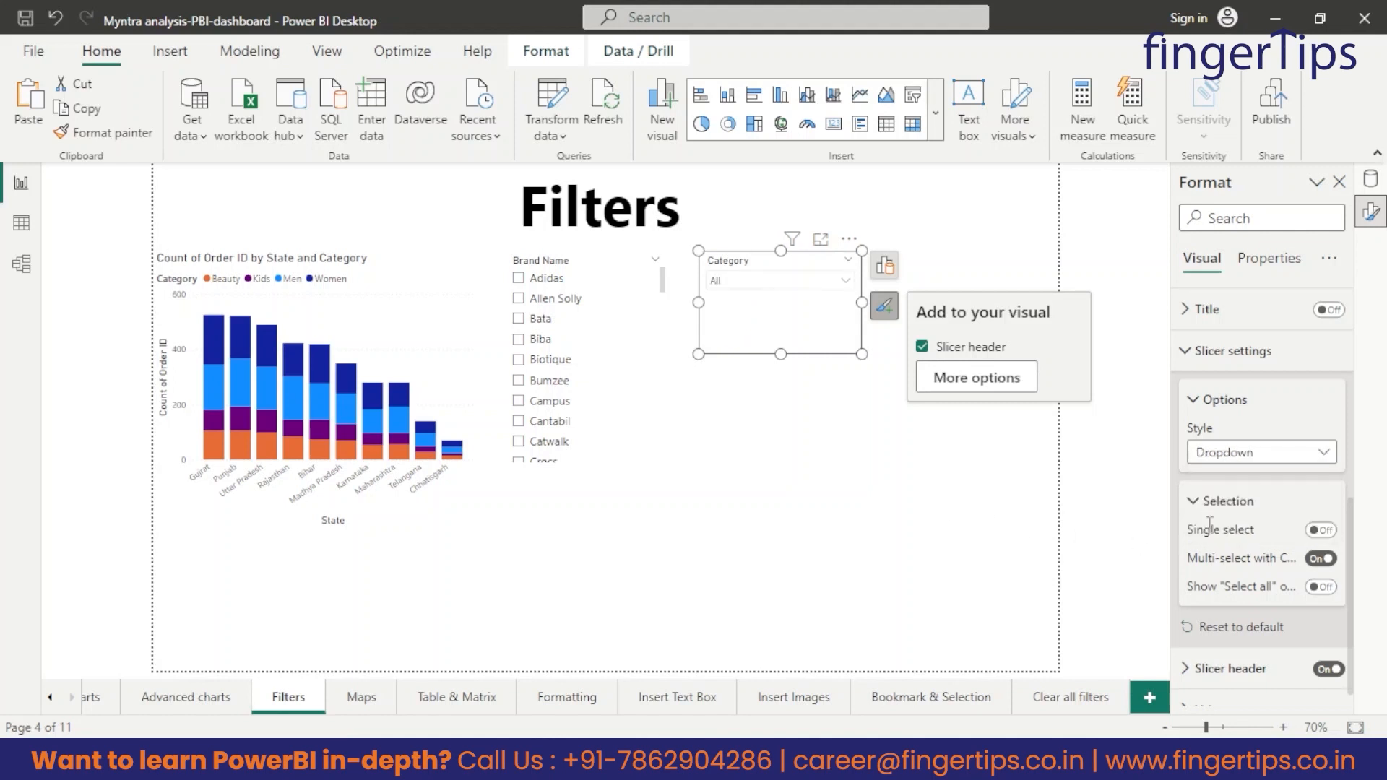
Set the Category slicer's style to Tile and resize it into one wide, low row reaching the page edge.
{"action": "left_click_drag", "start_coordinate": [780, 353], "coordinate": [970, 479]}
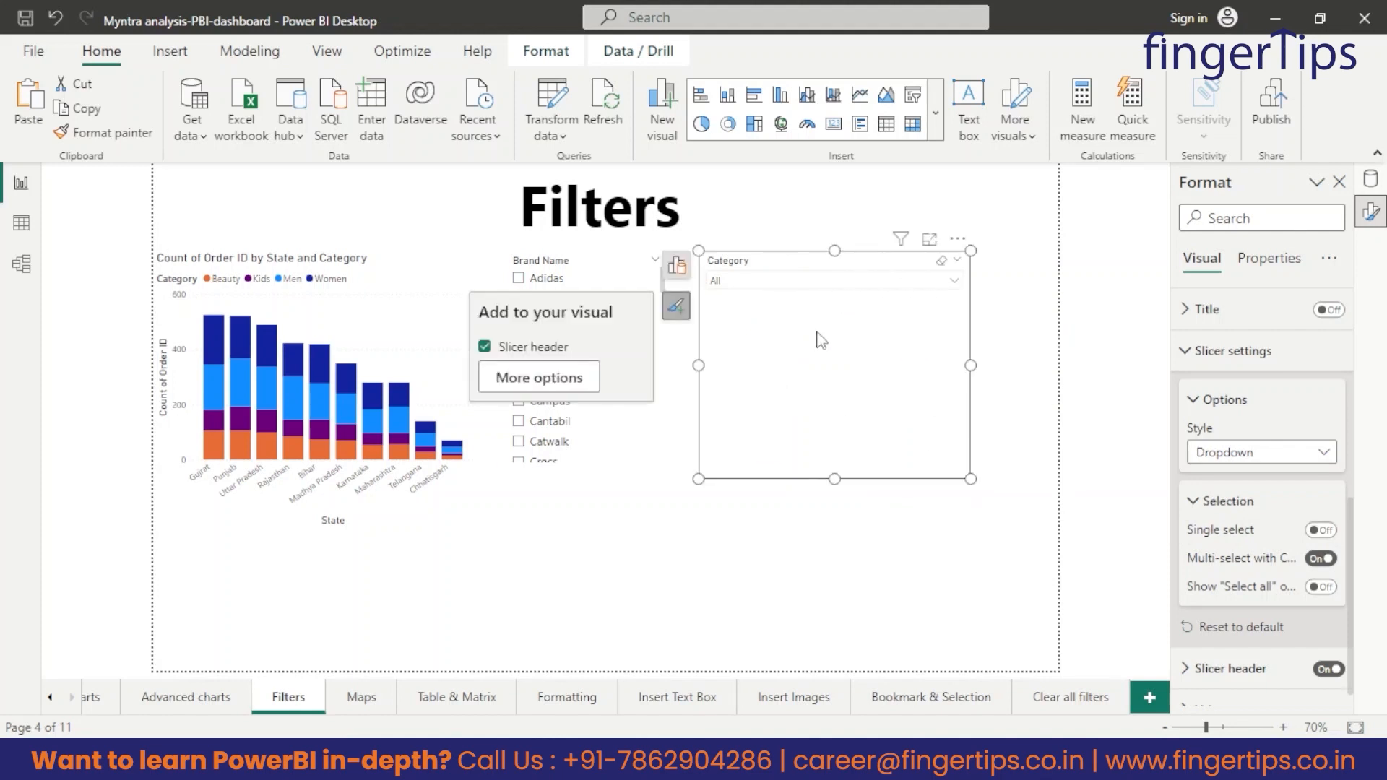
{"action": "left_click", "coordinate": [911, 571]}
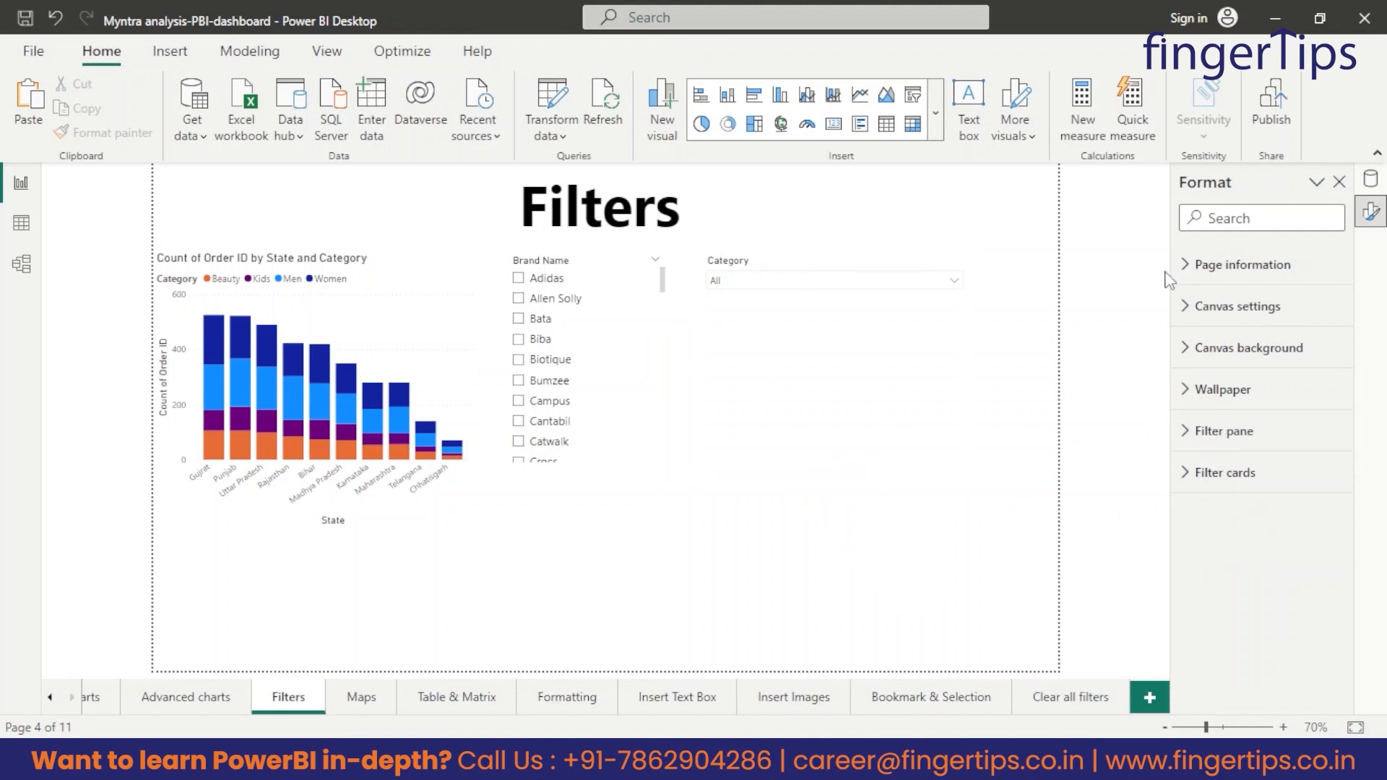
{"action": "left_click", "coordinate": [831, 343]}
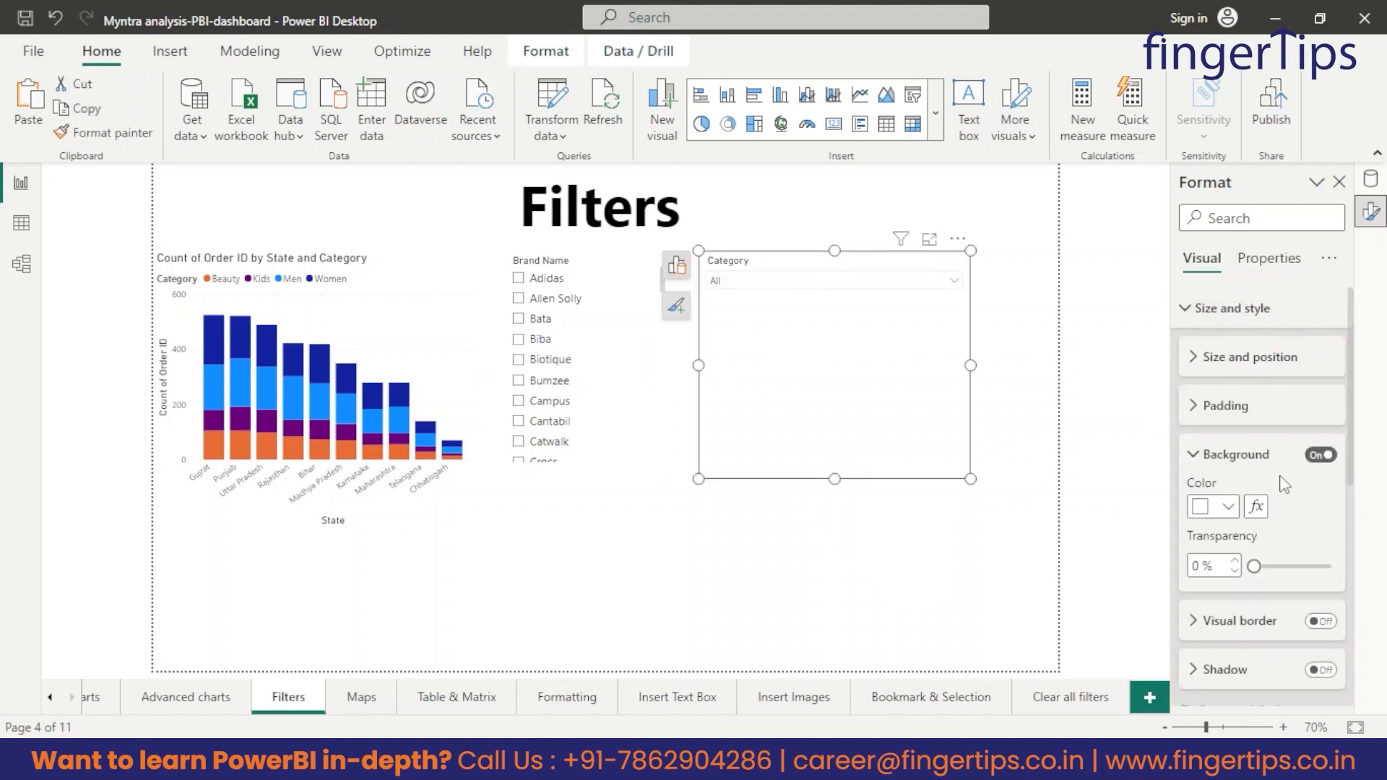
{"action": "scroll", "coordinate": [1261, 521], "scroll_direction": "down", "scroll_amount": 5}
{"action": "scroll", "coordinate": [1262, 522], "scroll_direction": "down", "scroll_amount": 2}
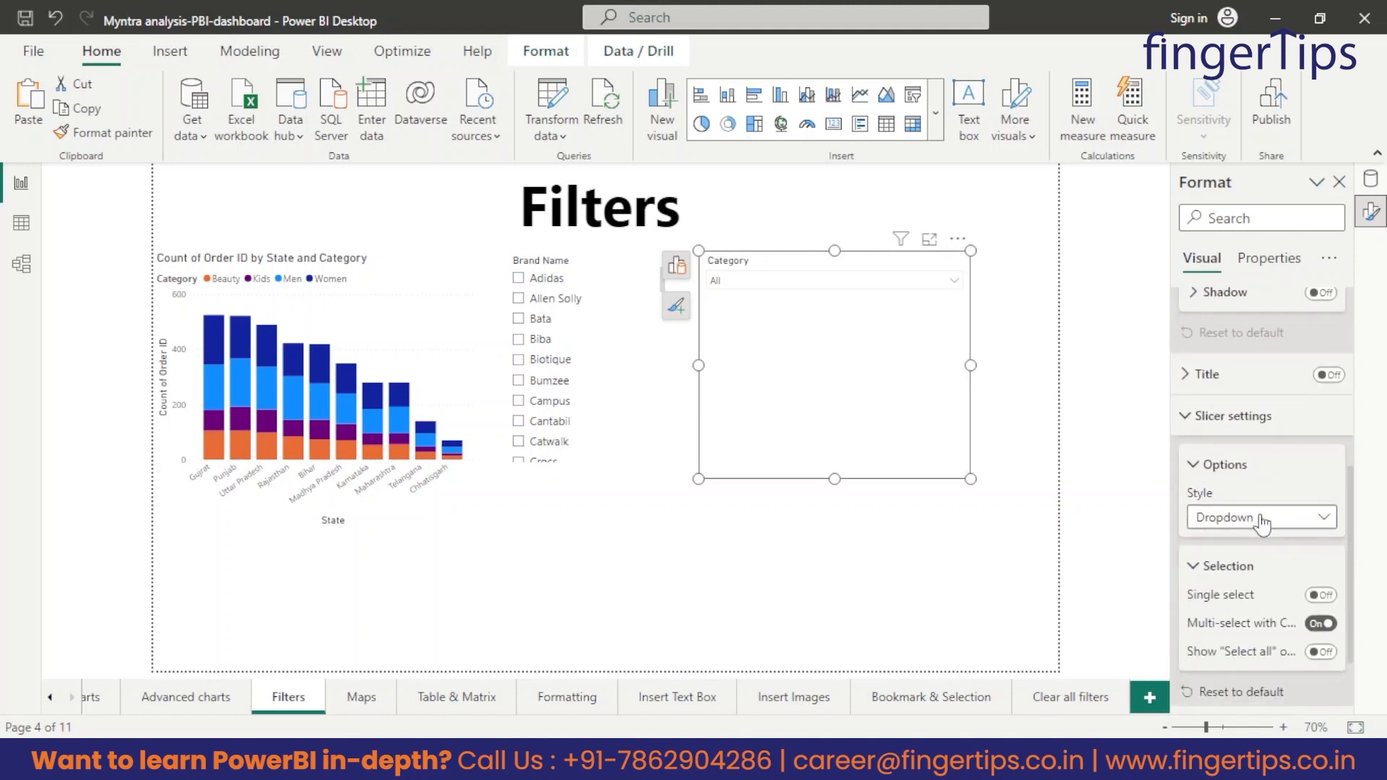
{"action": "left_click", "coordinate": [1205, 520]}
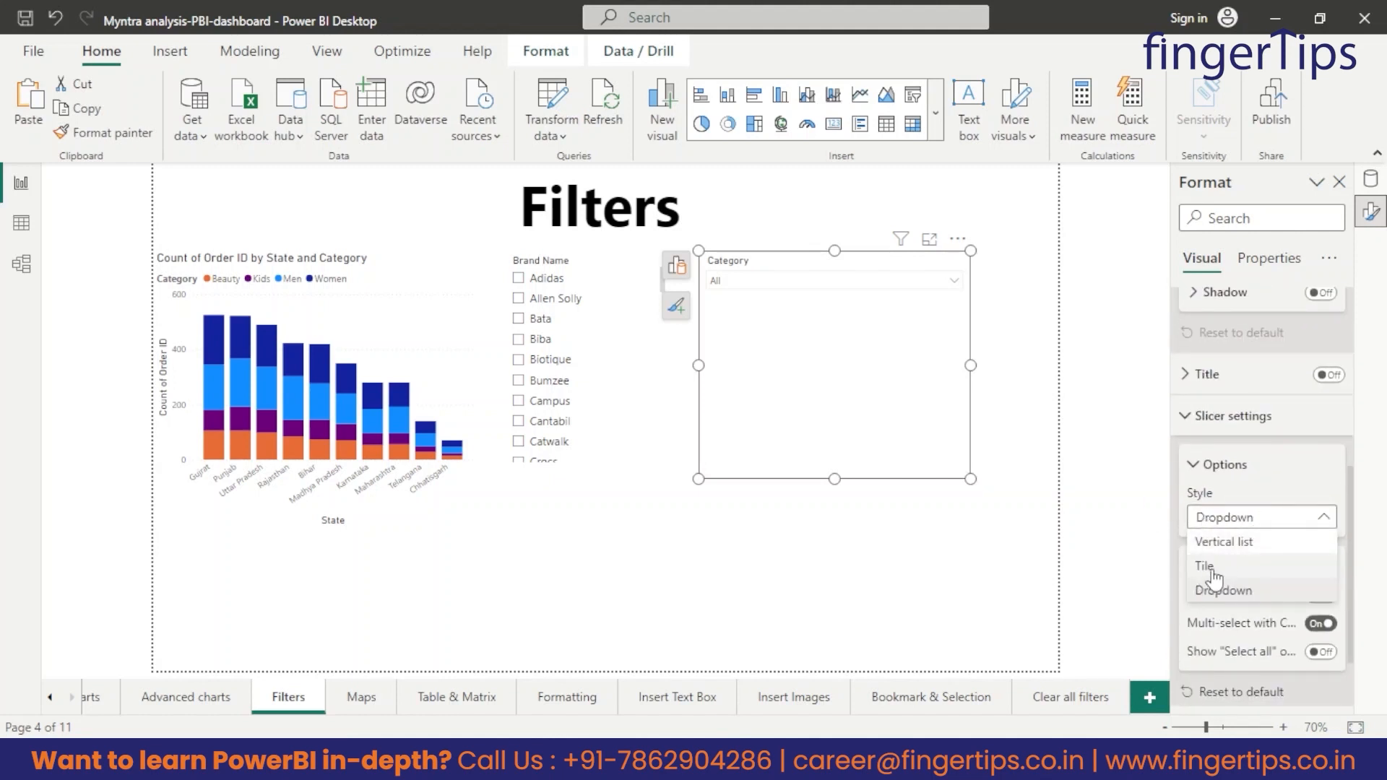
{"action": "left_click", "coordinate": [1206, 567]}
{"action": "left_click_drag", "start_coordinate": [972, 481], "coordinate": [1062, 321]}
Filter the orders chart by Beauty, Kids, Men and Women in turn using the Category tiles.
{"action": "left_click", "coordinate": [754, 307]}
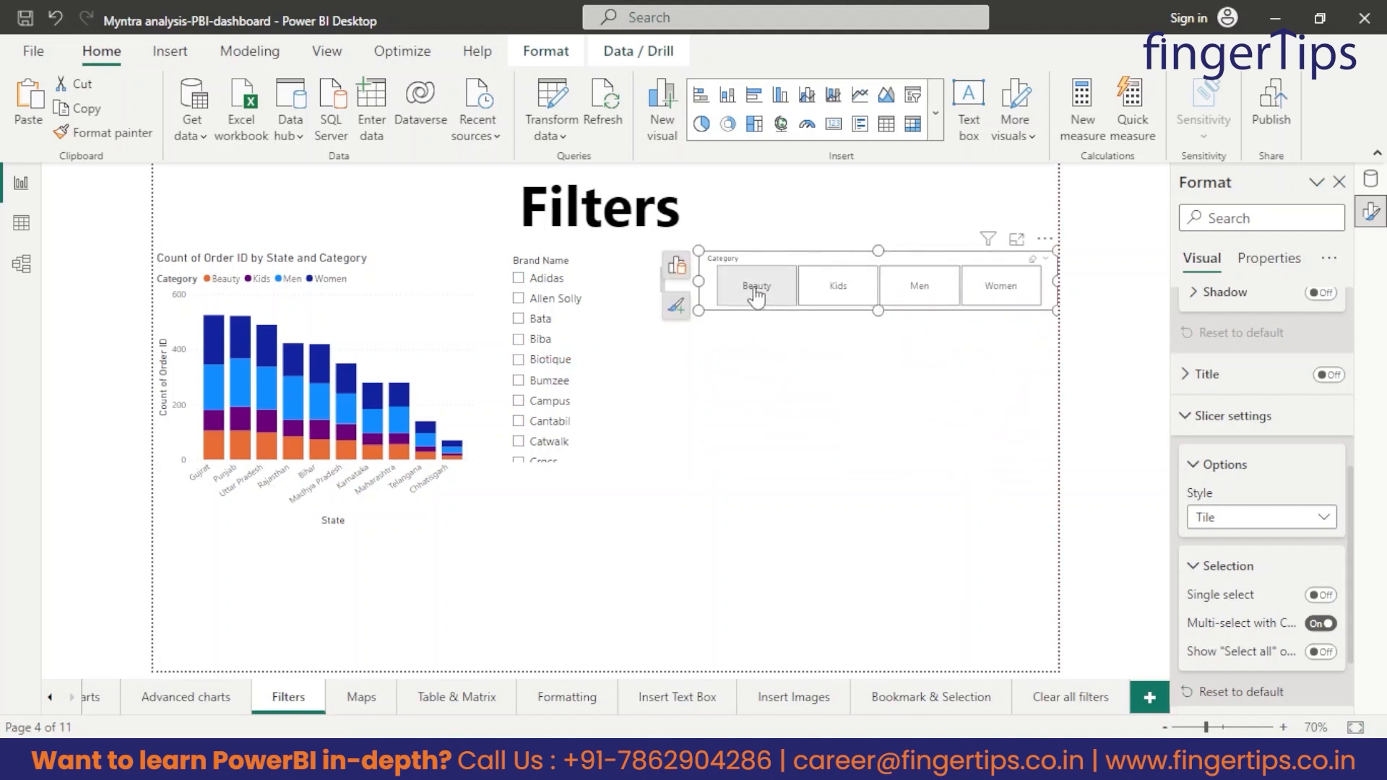
{"action": "left_click", "coordinate": [757, 292]}
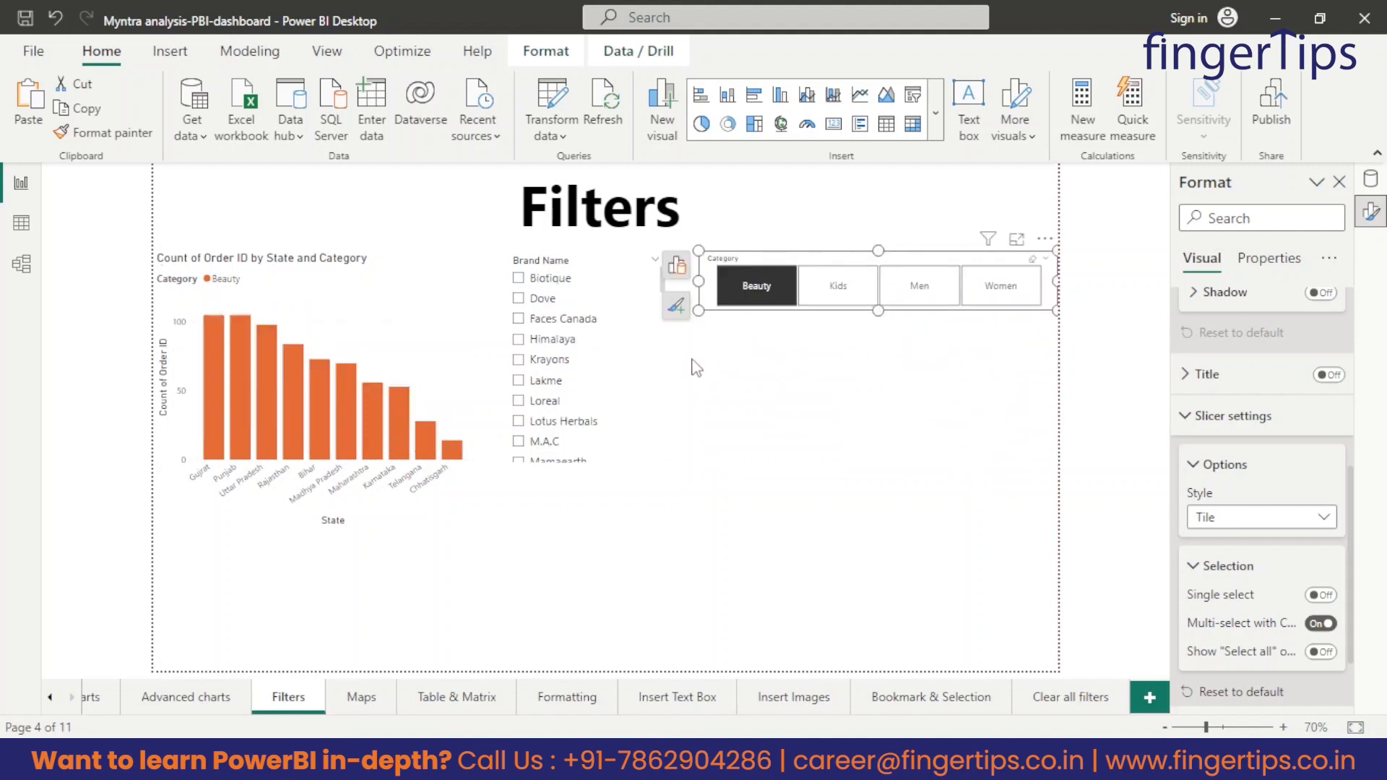
{"action": "left_click", "coordinate": [837, 296]}
{"action": "left_click", "coordinate": [922, 292]}
{"action": "left_click", "coordinate": [991, 292]}
{"action": "left_click", "coordinate": [865, 359]}
Set the Category slicer's style to Vertical list and resize it to a compact box around its four options.
{"action": "left_click", "coordinate": [874, 315]}
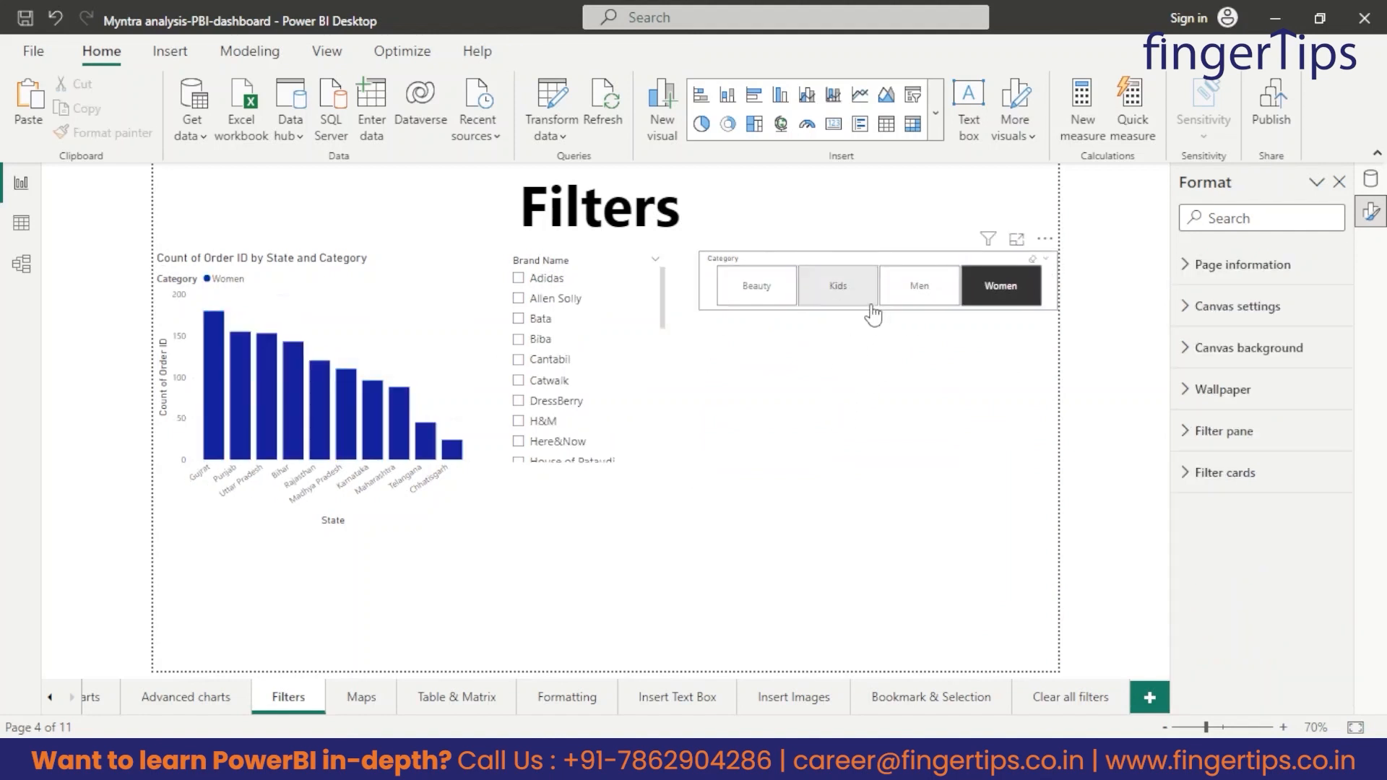
{"action": "left_click", "coordinate": [1239, 462]}
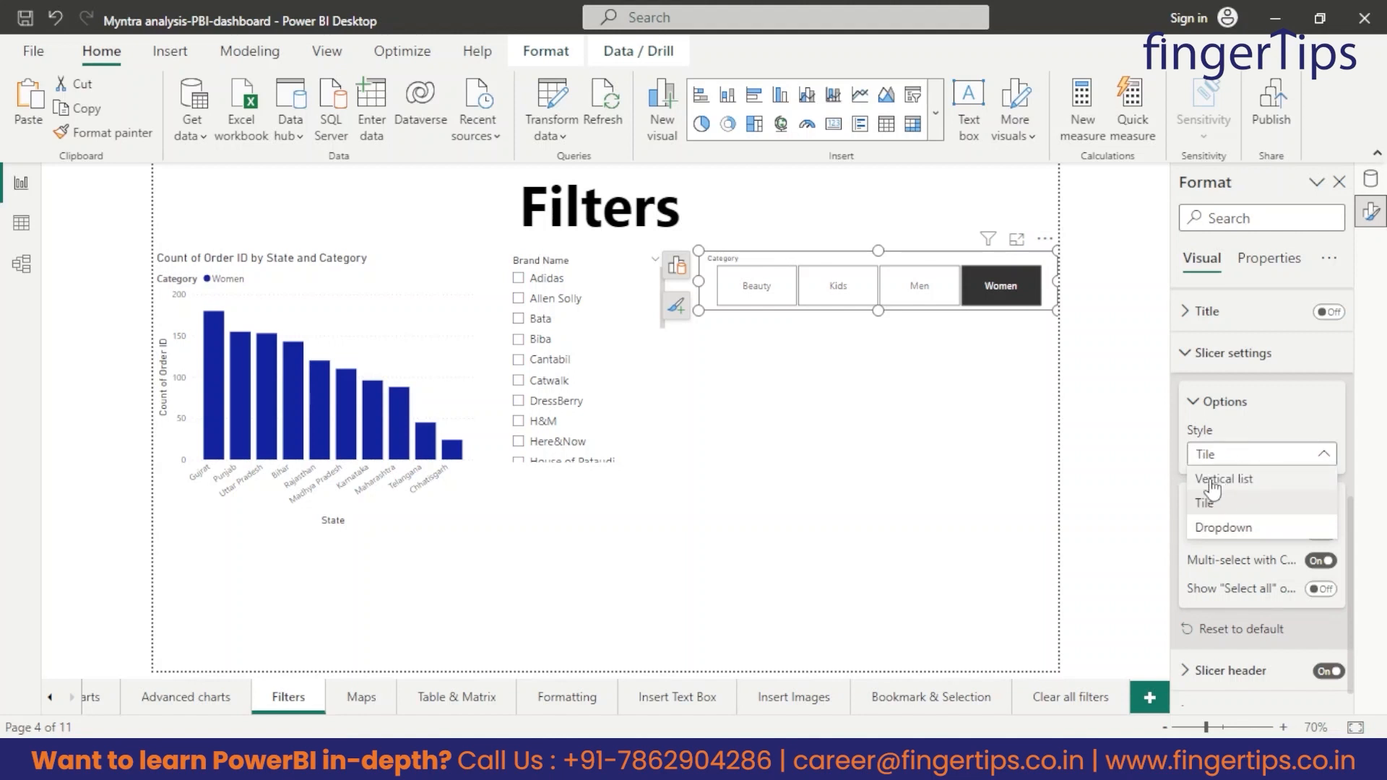
{"action": "left_click", "coordinate": [1221, 479]}
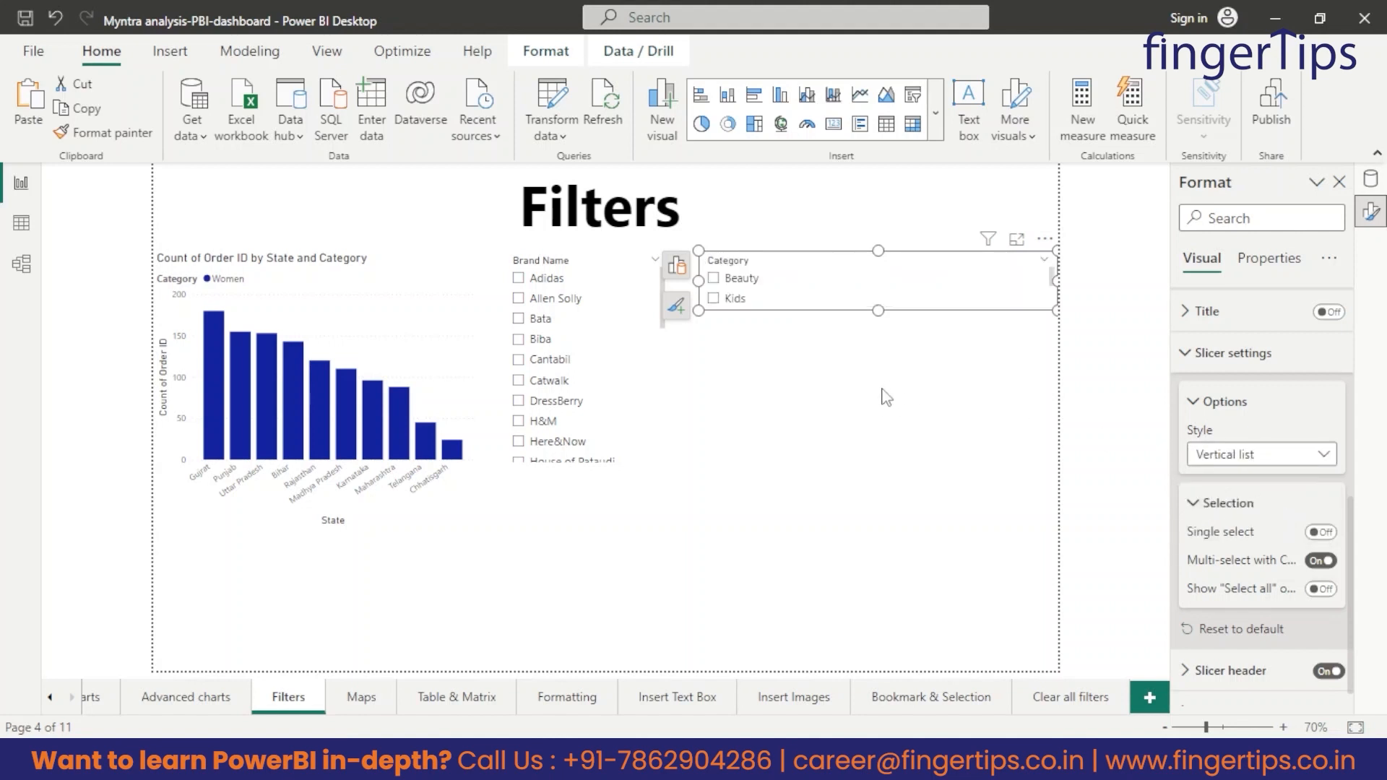
{"action": "left_click_drag", "start_coordinate": [877, 310], "coordinate": [878, 403]}
{"action": "left_click_drag", "start_coordinate": [709, 406], "coordinate": [722, 395]}
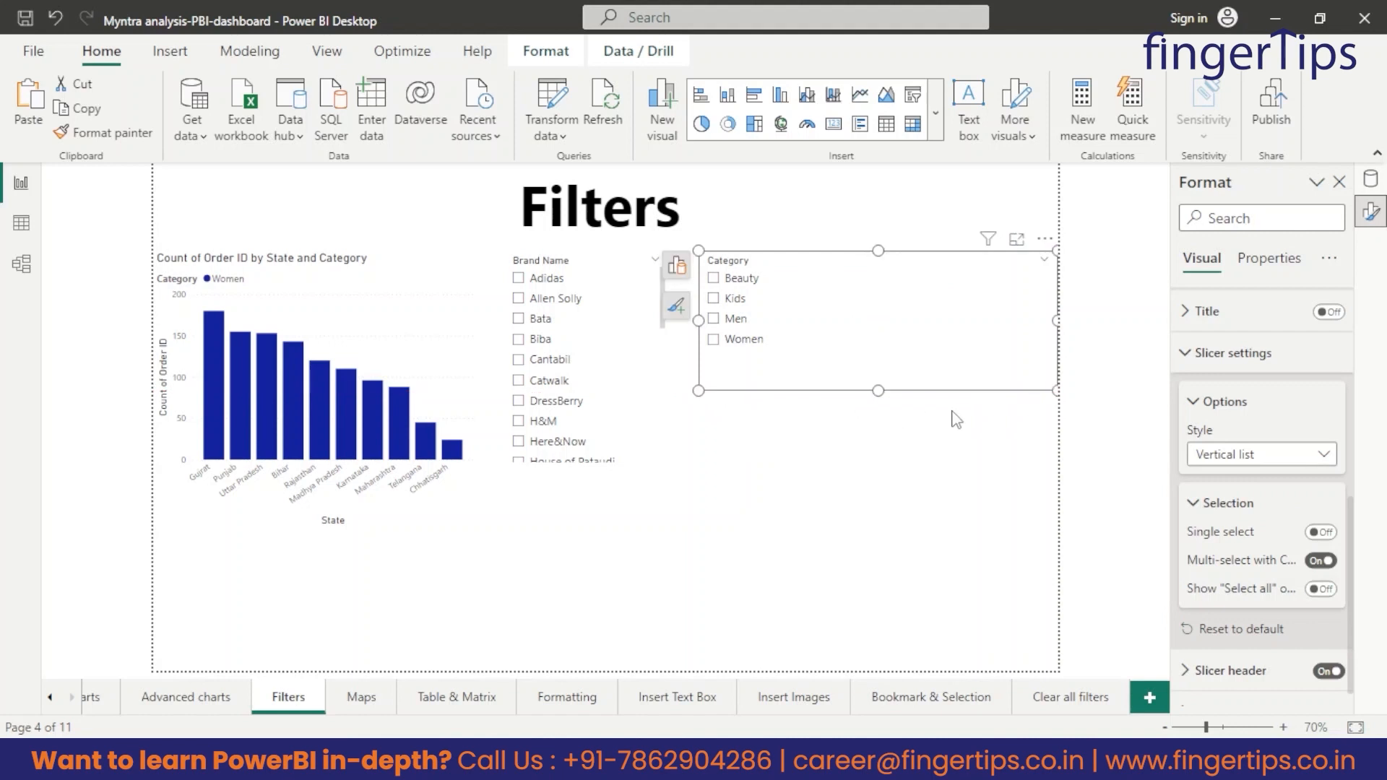
{"action": "left_click_drag", "start_coordinate": [1053, 389], "coordinate": [800, 372]}
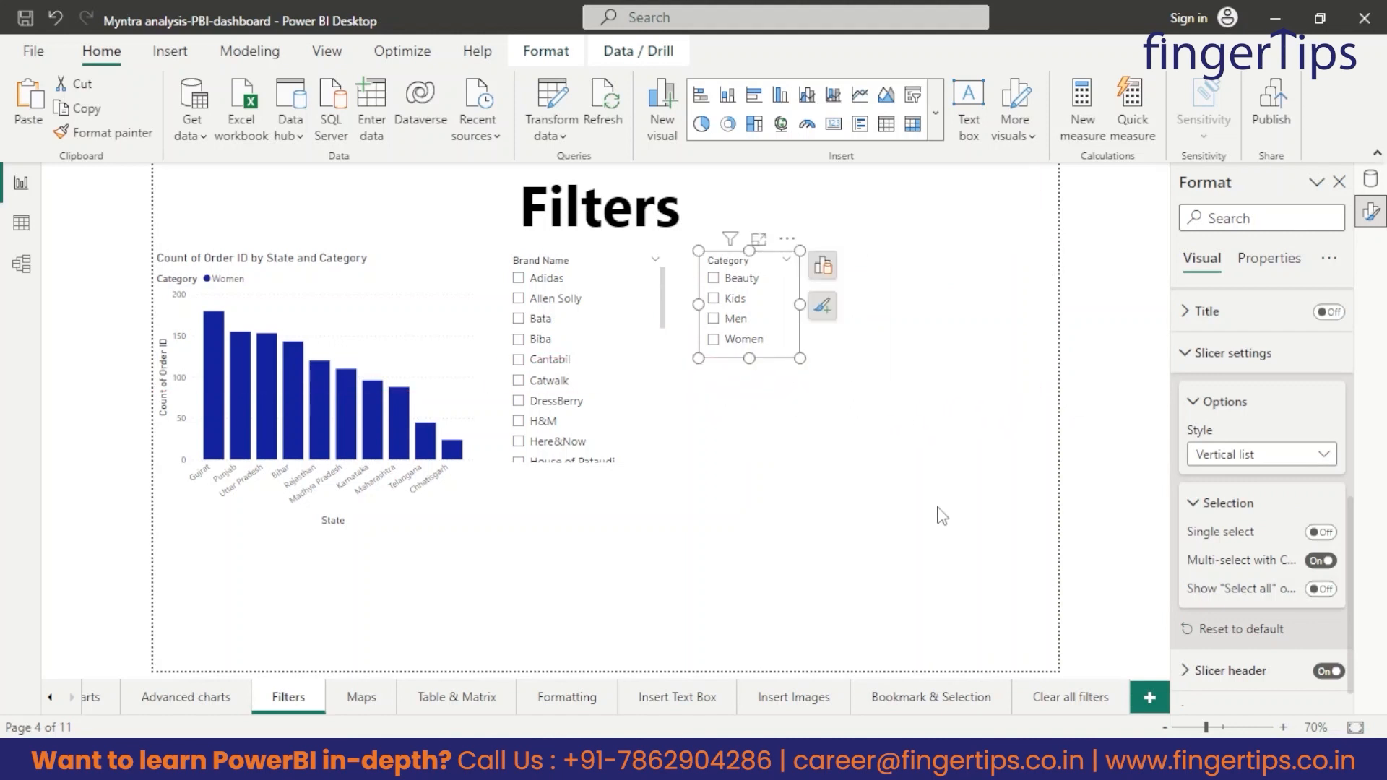
{"action": "left_click", "coordinate": [883, 499]}
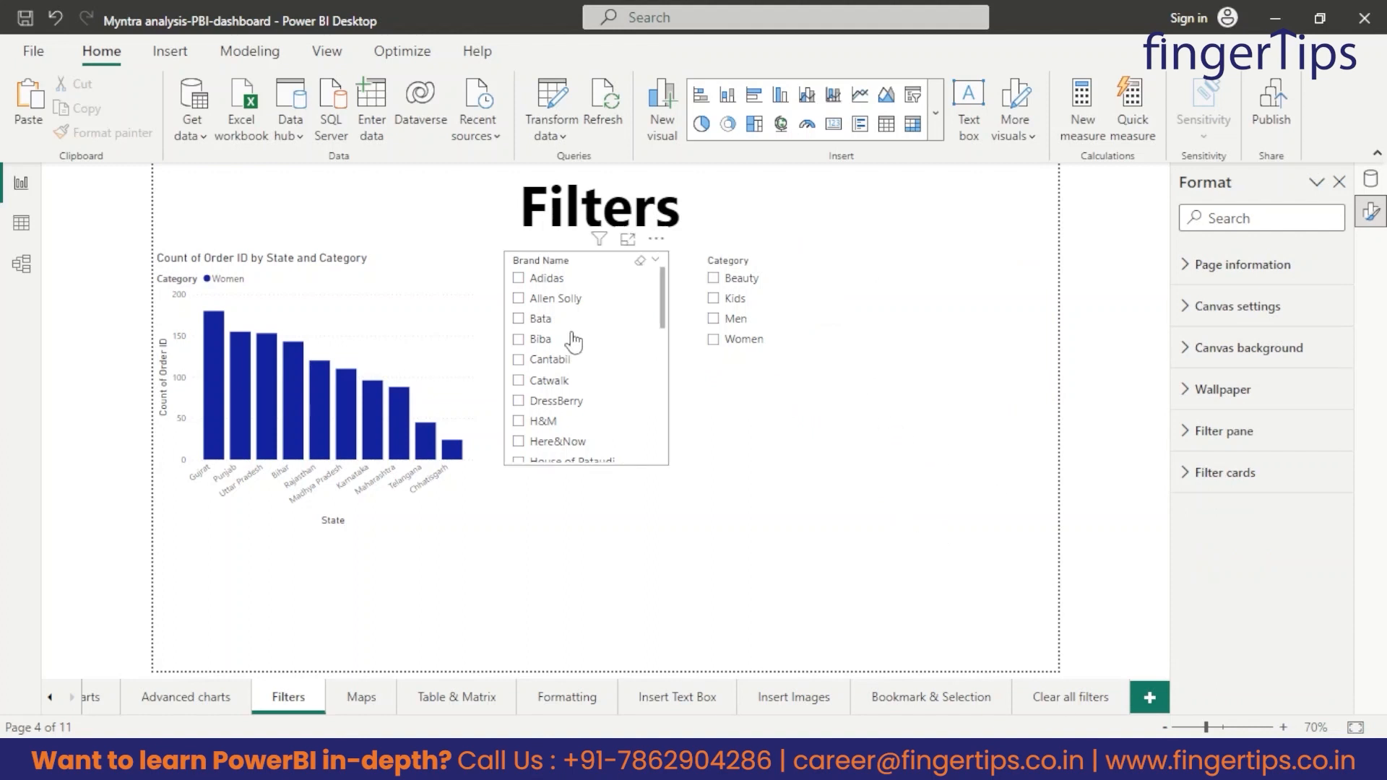
Filter the orders chart to the brand Allen Solly and the category Kids using the two slicers.
{"action": "left_click", "coordinate": [556, 299]}
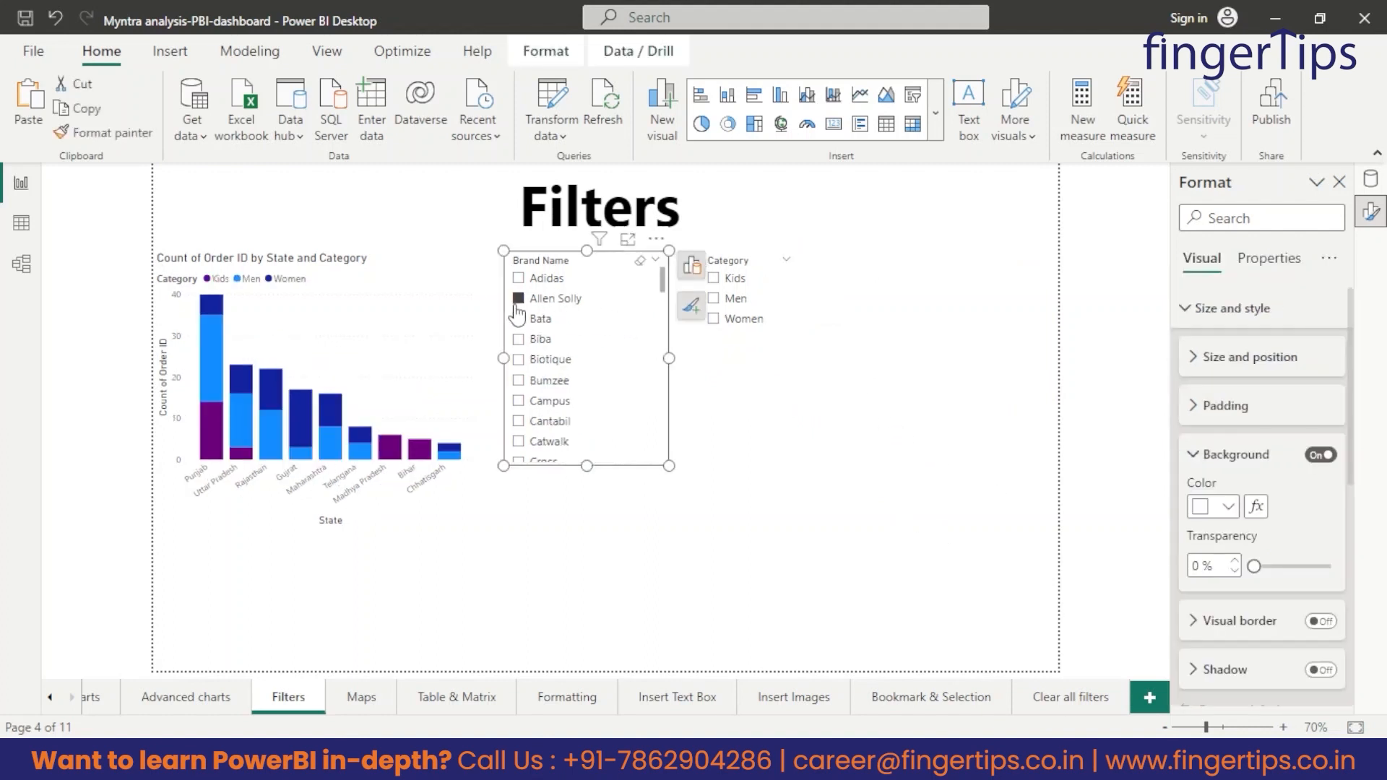
{"action": "left_click", "coordinate": [715, 278]}
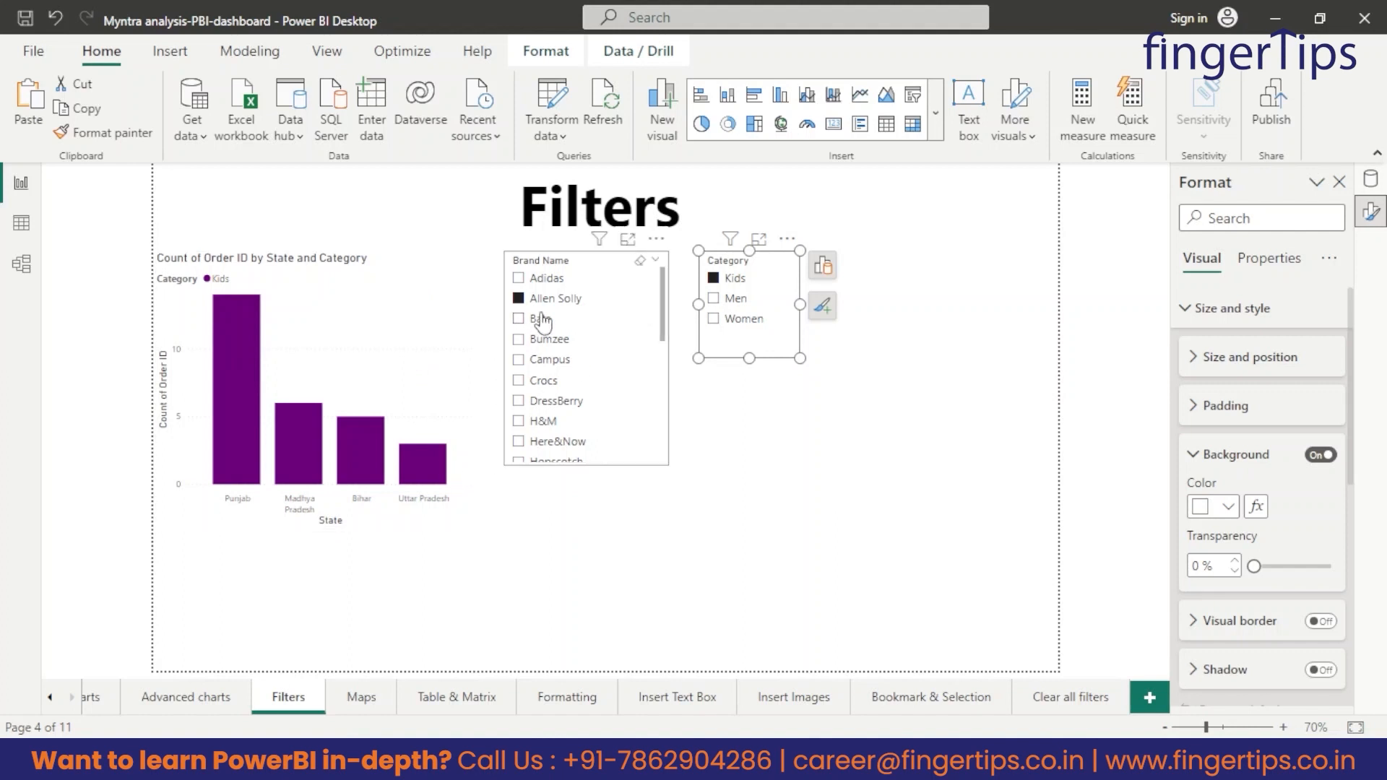
{"action": "left_click", "coordinate": [722, 588]}
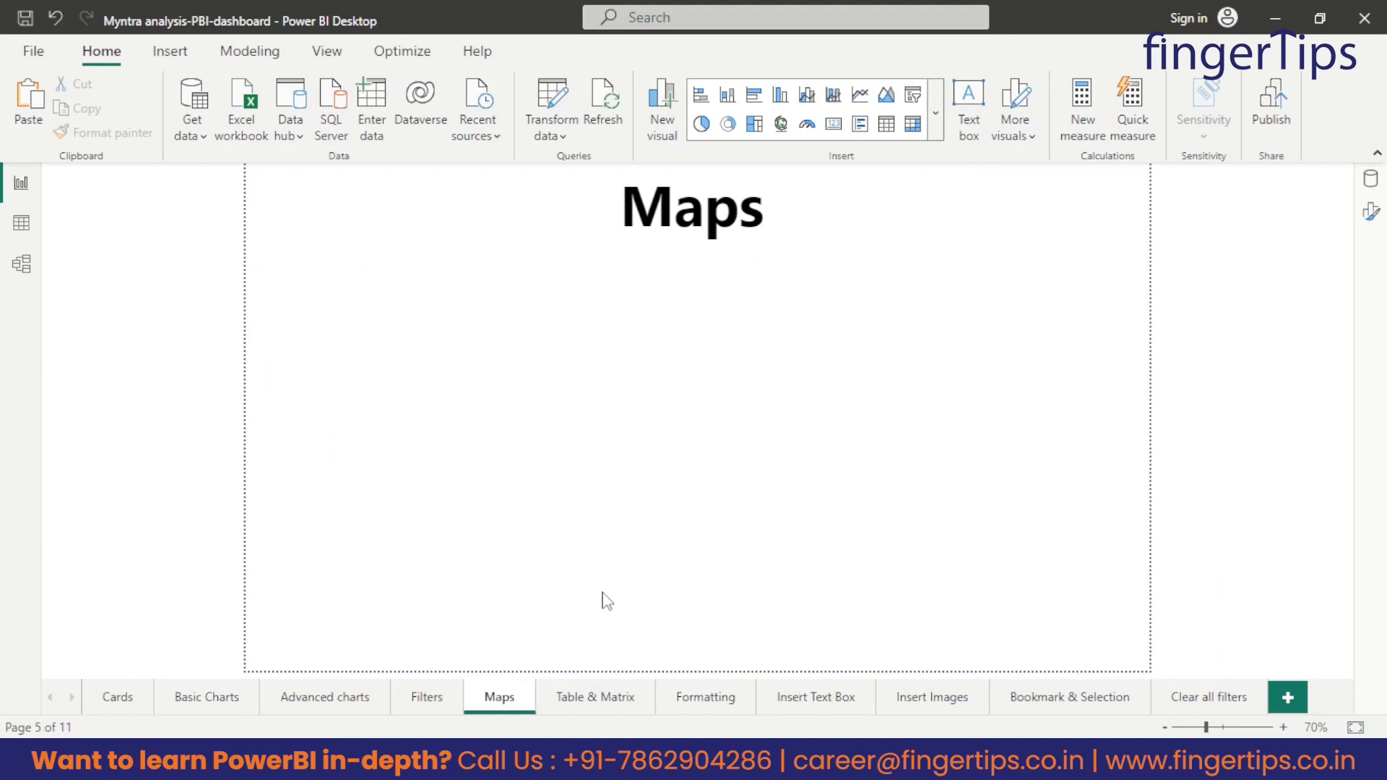
Insert a Map visual on the Maps page and resize it to fill roughly two thirds of the page width below the title.
{"action": "left_click", "coordinate": [935, 113]}
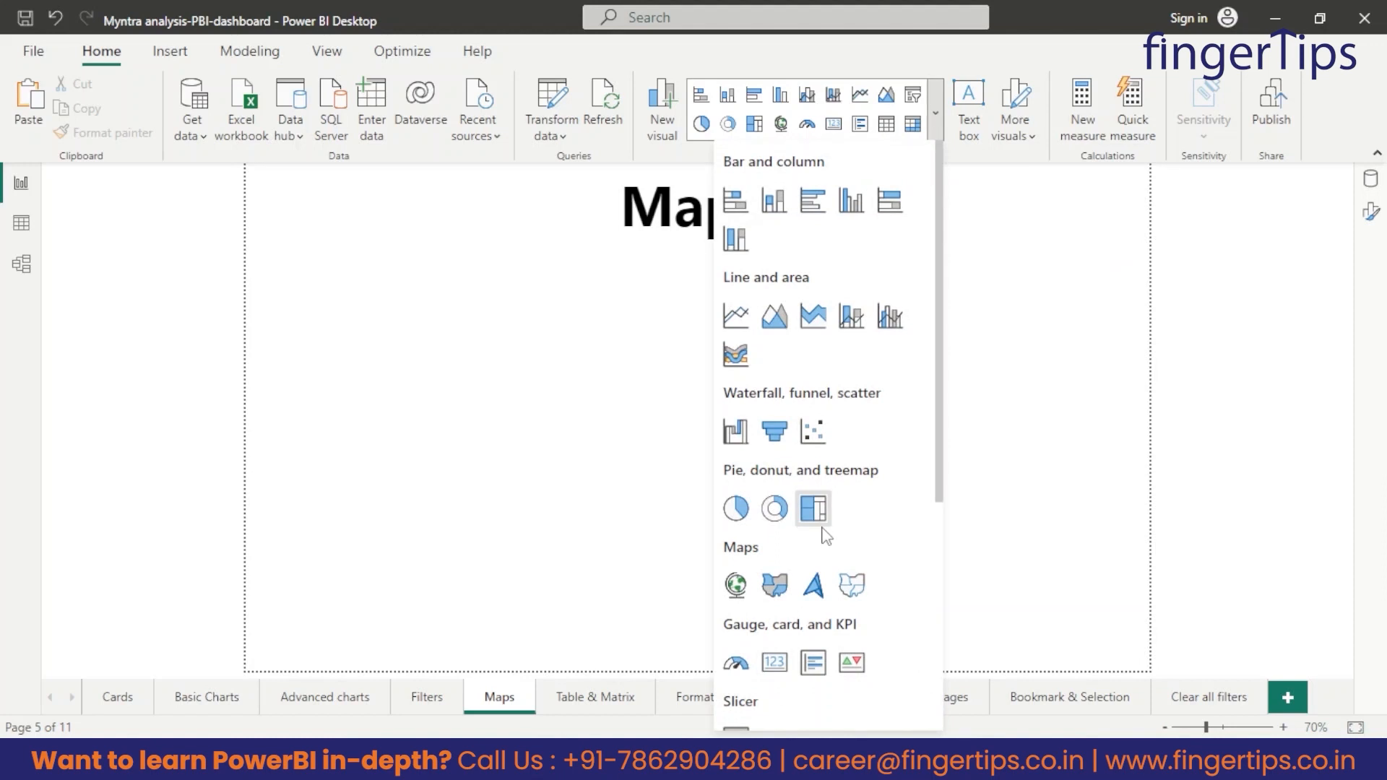
{"action": "scroll", "coordinate": [820, 516], "scroll_direction": "down", "scroll_amount": 1}
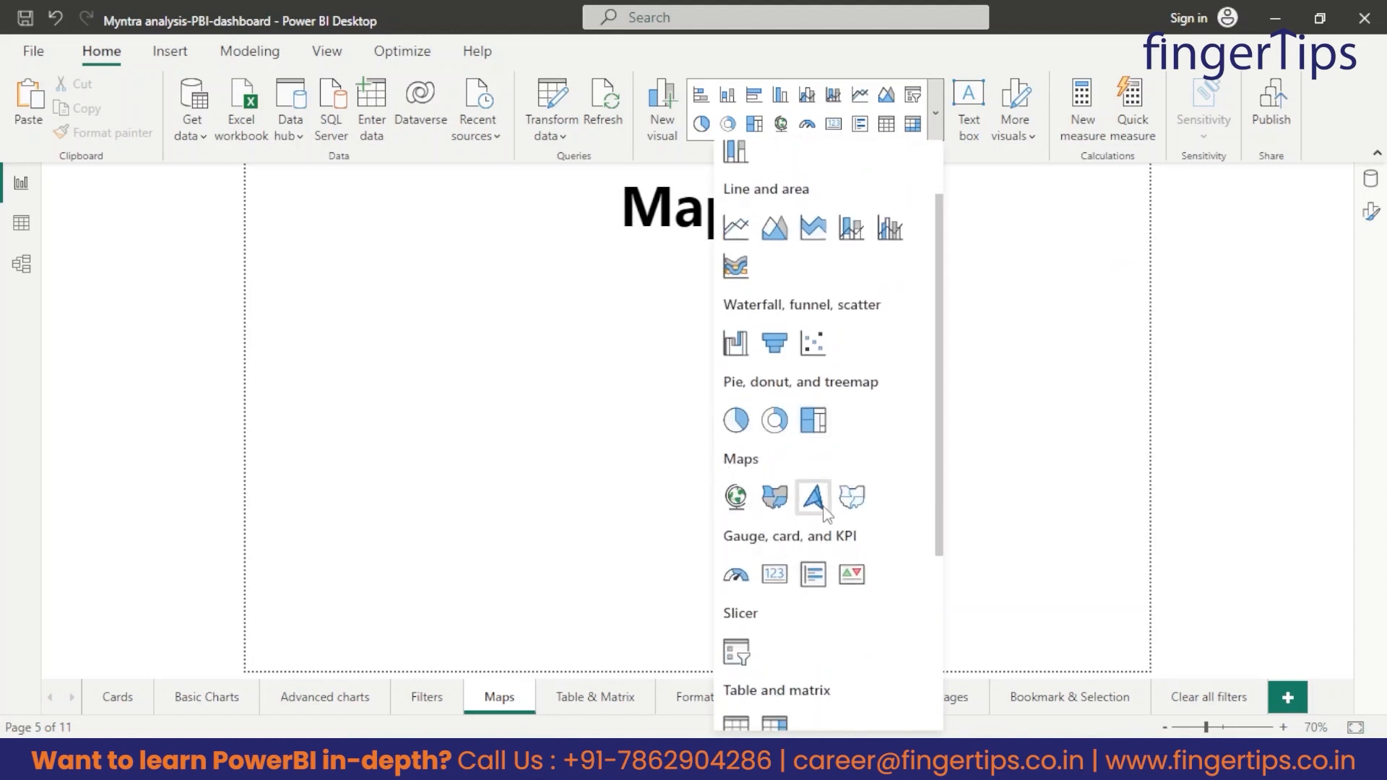
{"action": "left_click", "coordinate": [737, 497]}
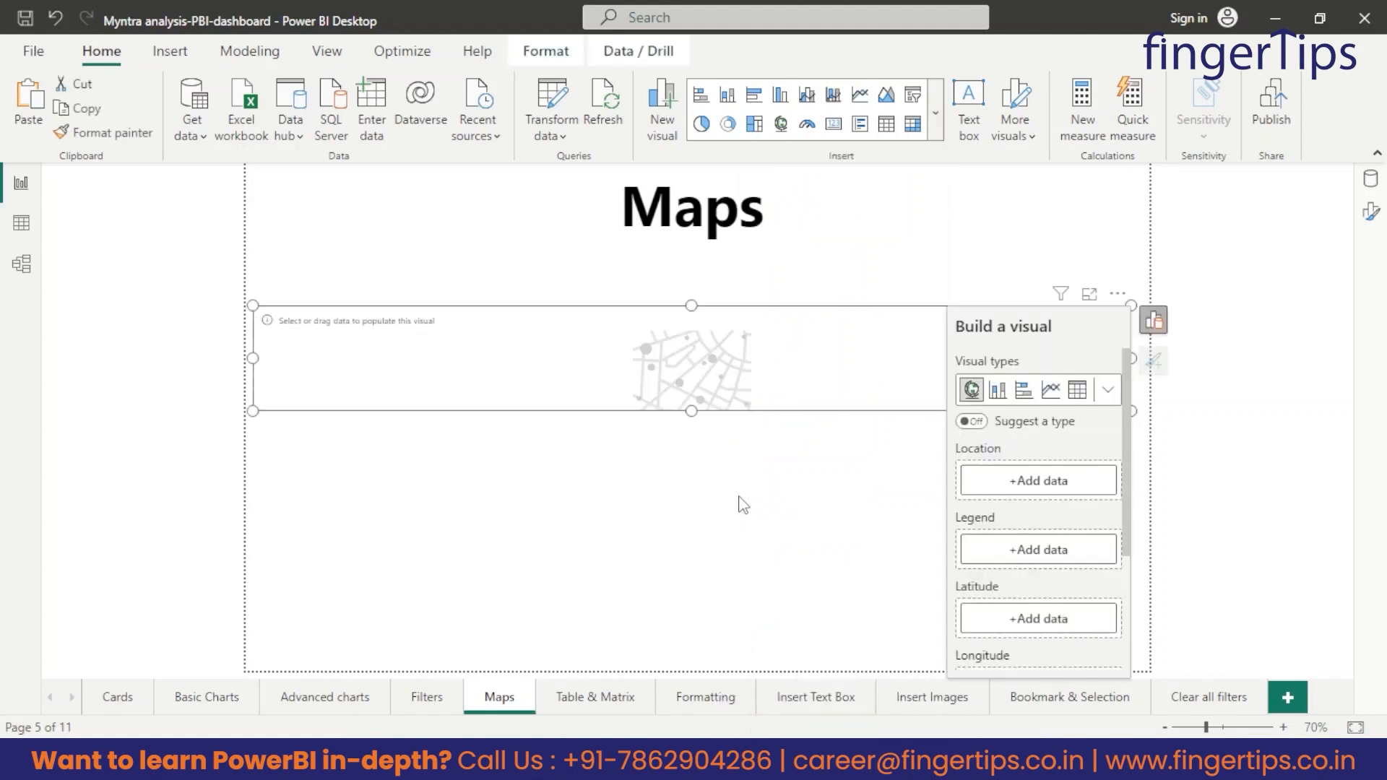
{"action": "left_click_drag", "start_coordinate": [702, 411], "coordinate": [653, 531]}
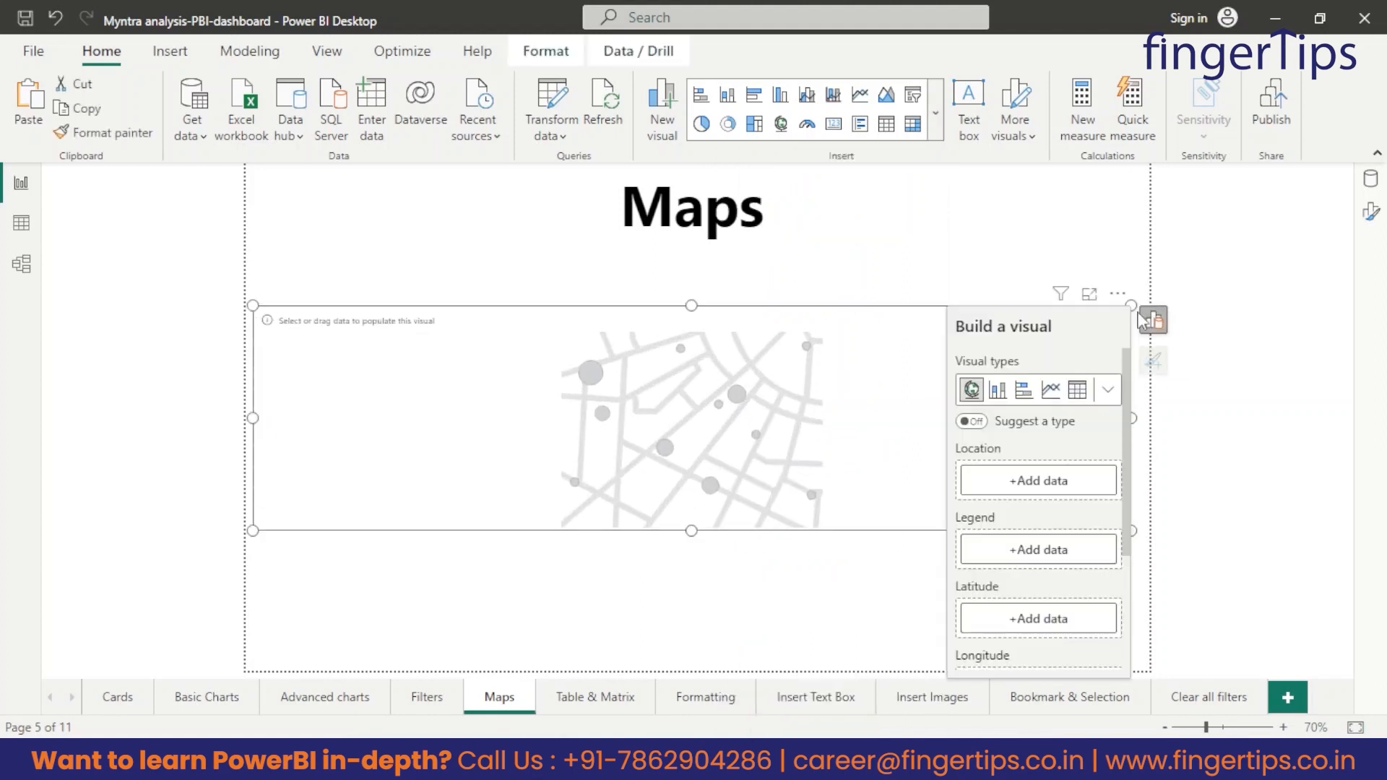
{"action": "left_click_drag", "start_coordinate": [1130, 304], "coordinate": [787, 247]}
{"action": "left_click_drag", "start_coordinate": [786, 531], "coordinate": [830, 621]}
Examine the dim_customers table's data for location columns and return to the report.
{"action": "left_click", "coordinate": [19, 225]}
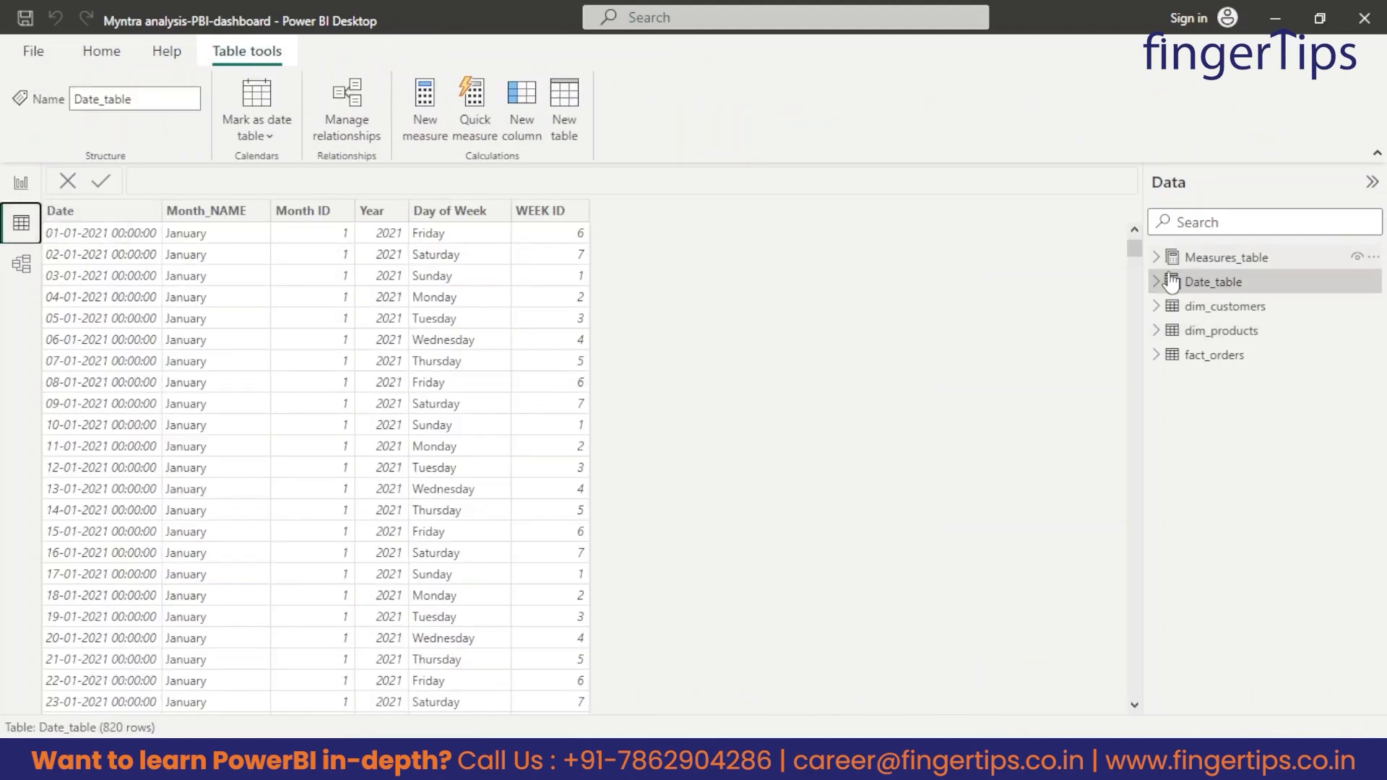
{"action": "left_click", "coordinate": [1224, 307]}
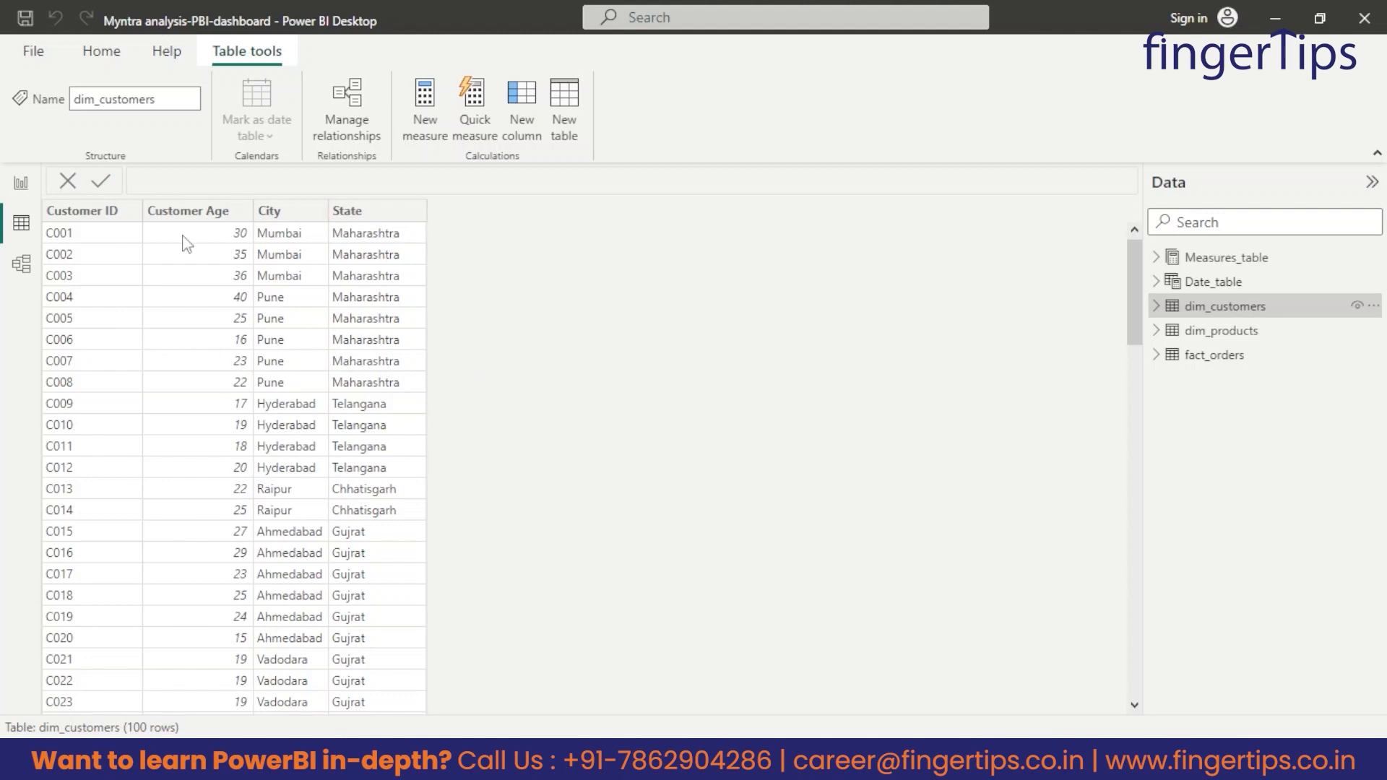
{"action": "left_click", "coordinate": [21, 182]}
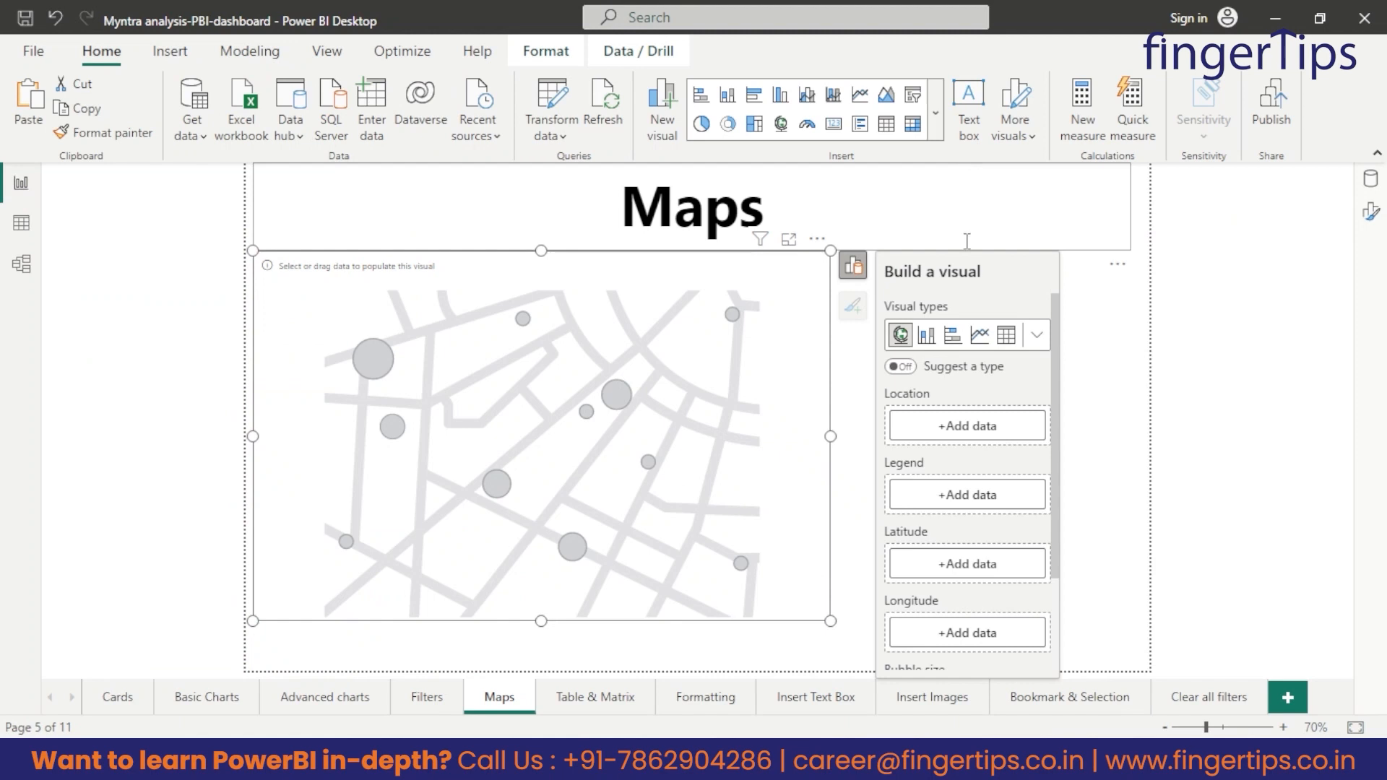
Assign City from dim_customers as the map's location and State as its legend.
{"action": "left_click", "coordinate": [1371, 182]}
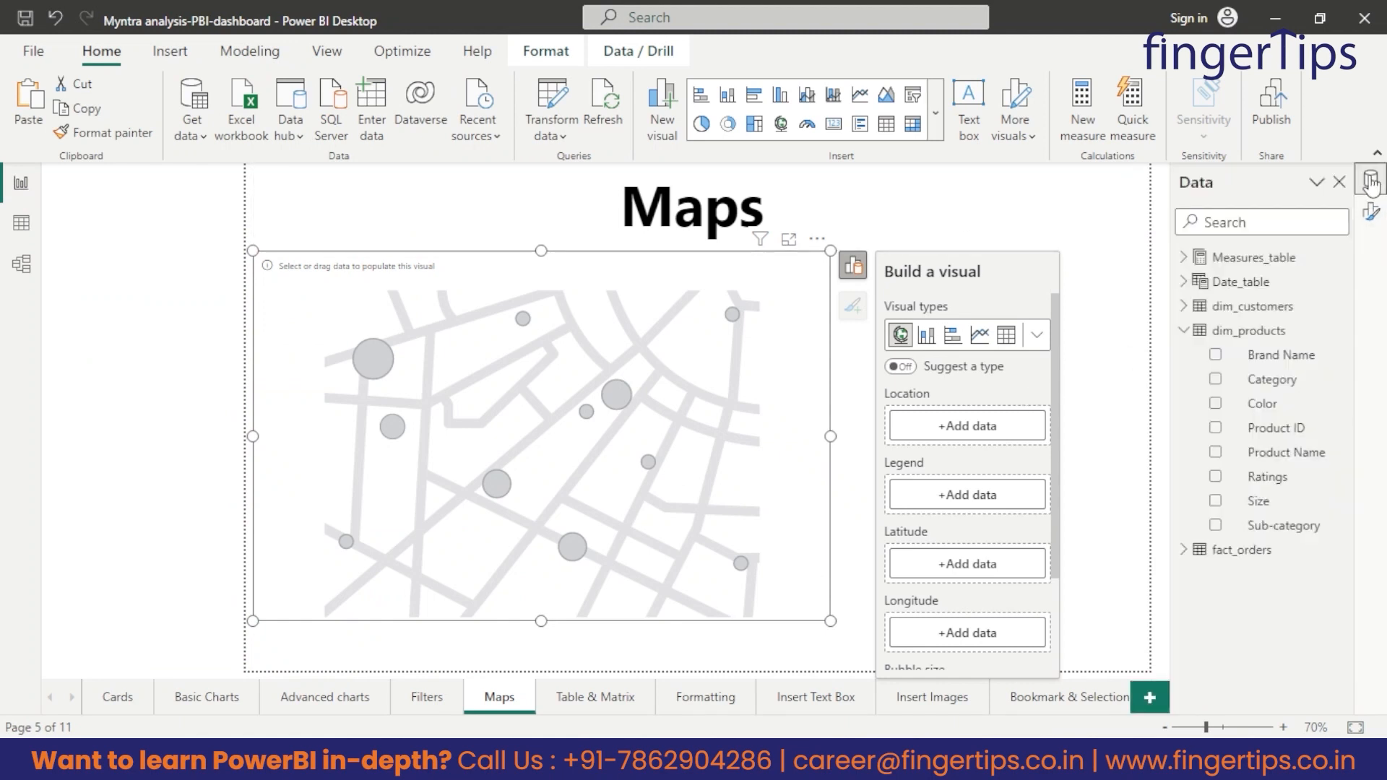
{"action": "left_click", "coordinate": [1185, 307]}
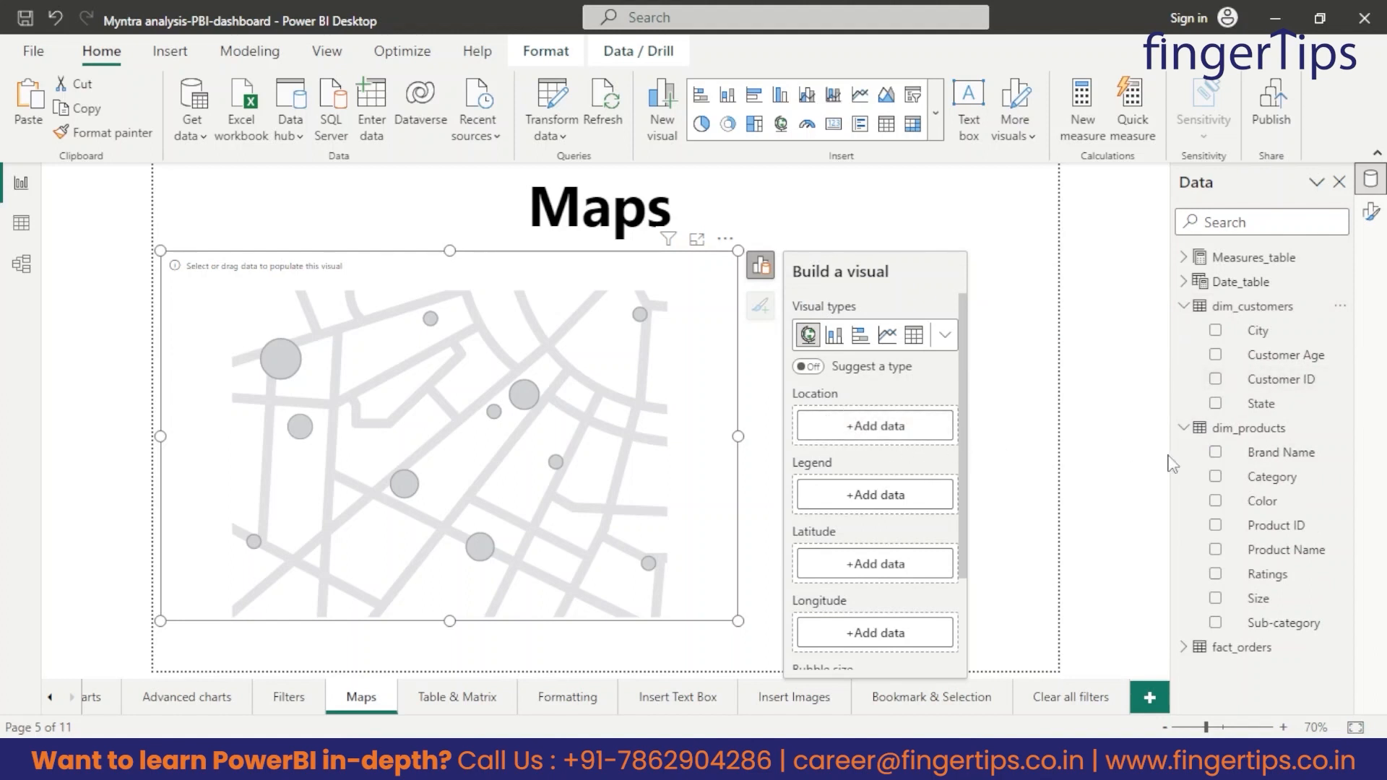
{"action": "left_click_drag", "start_coordinate": [1271, 336], "coordinate": [871, 422]}
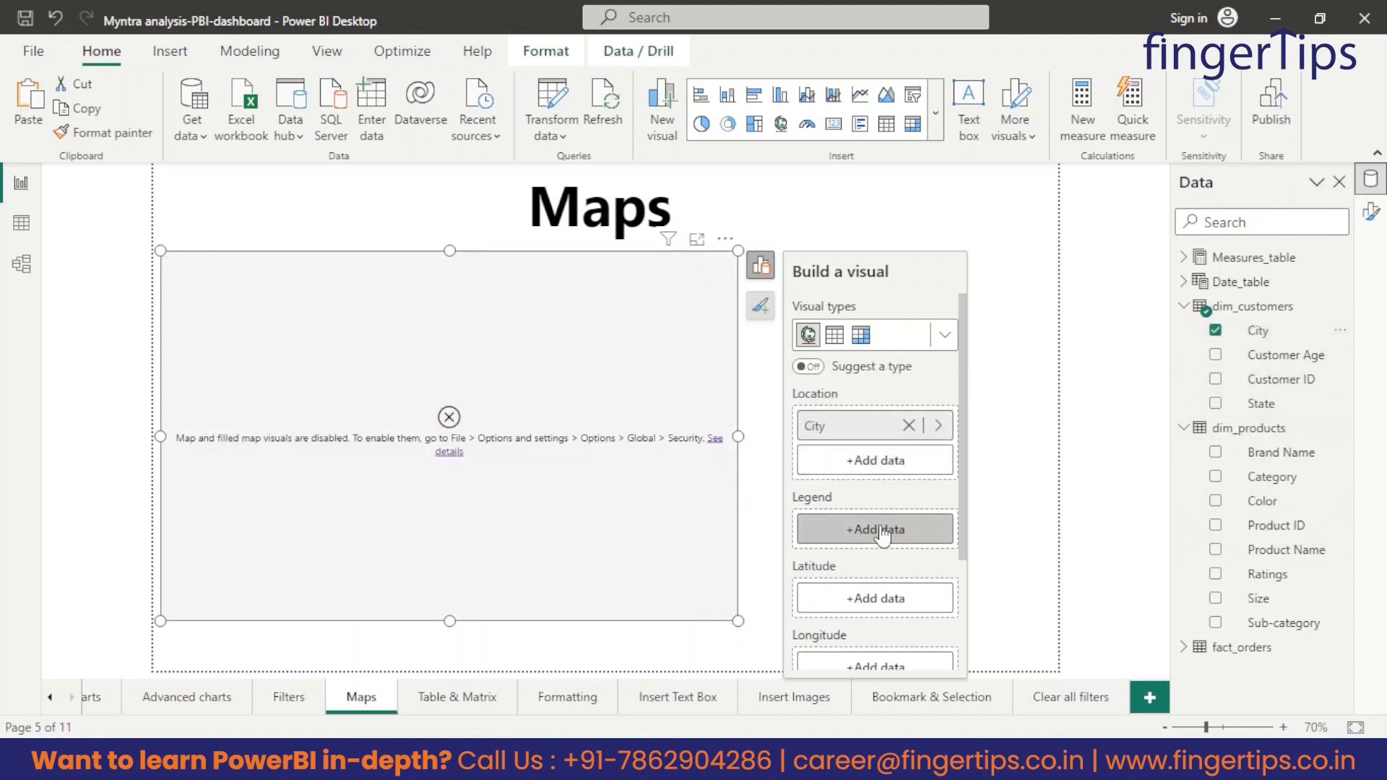
{"action": "scroll", "coordinate": [879, 538], "scroll_direction": "down", "scroll_amount": 2}
{"action": "left_click_drag", "start_coordinate": [1283, 415], "coordinate": [883, 484]}
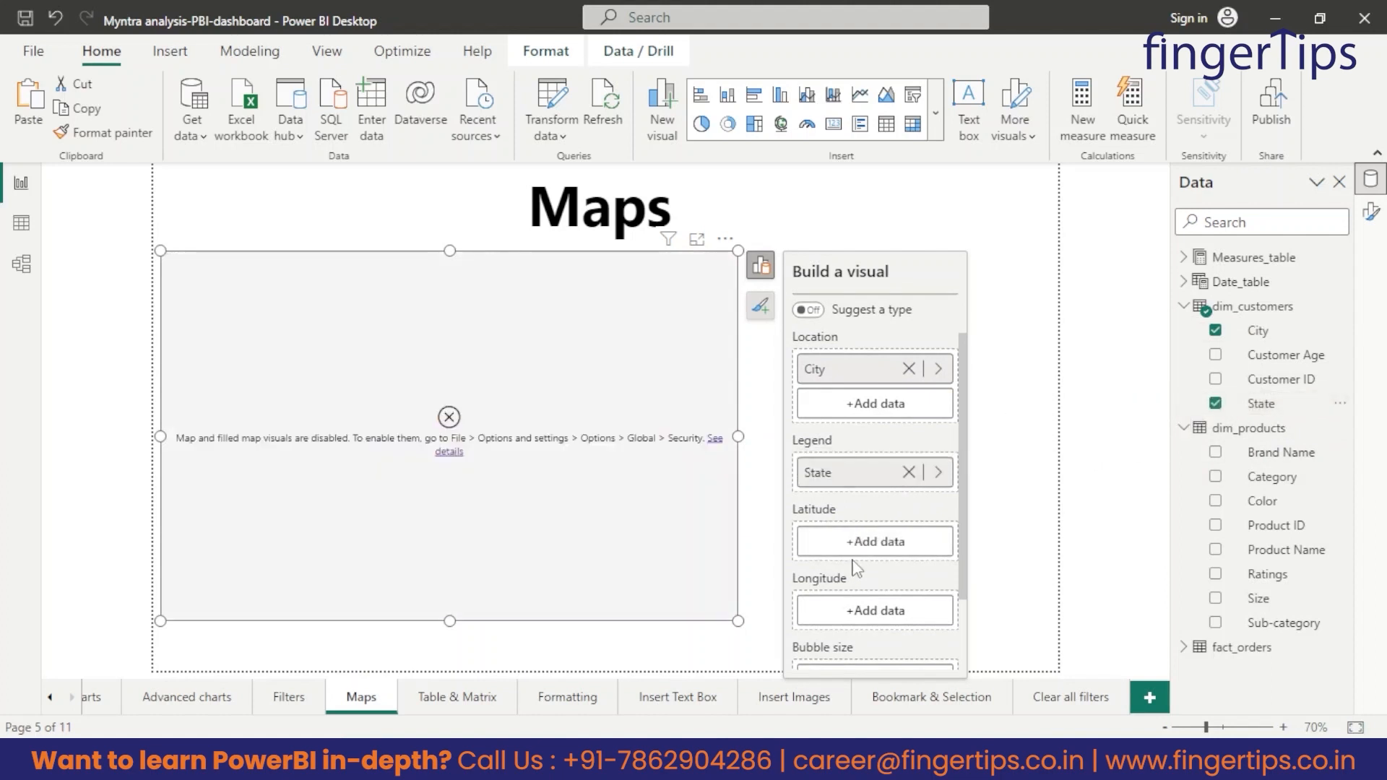
Enlarge the map visual to nearly the full page width and slightly taller.
{"action": "left_click", "coordinate": [1005, 354]}
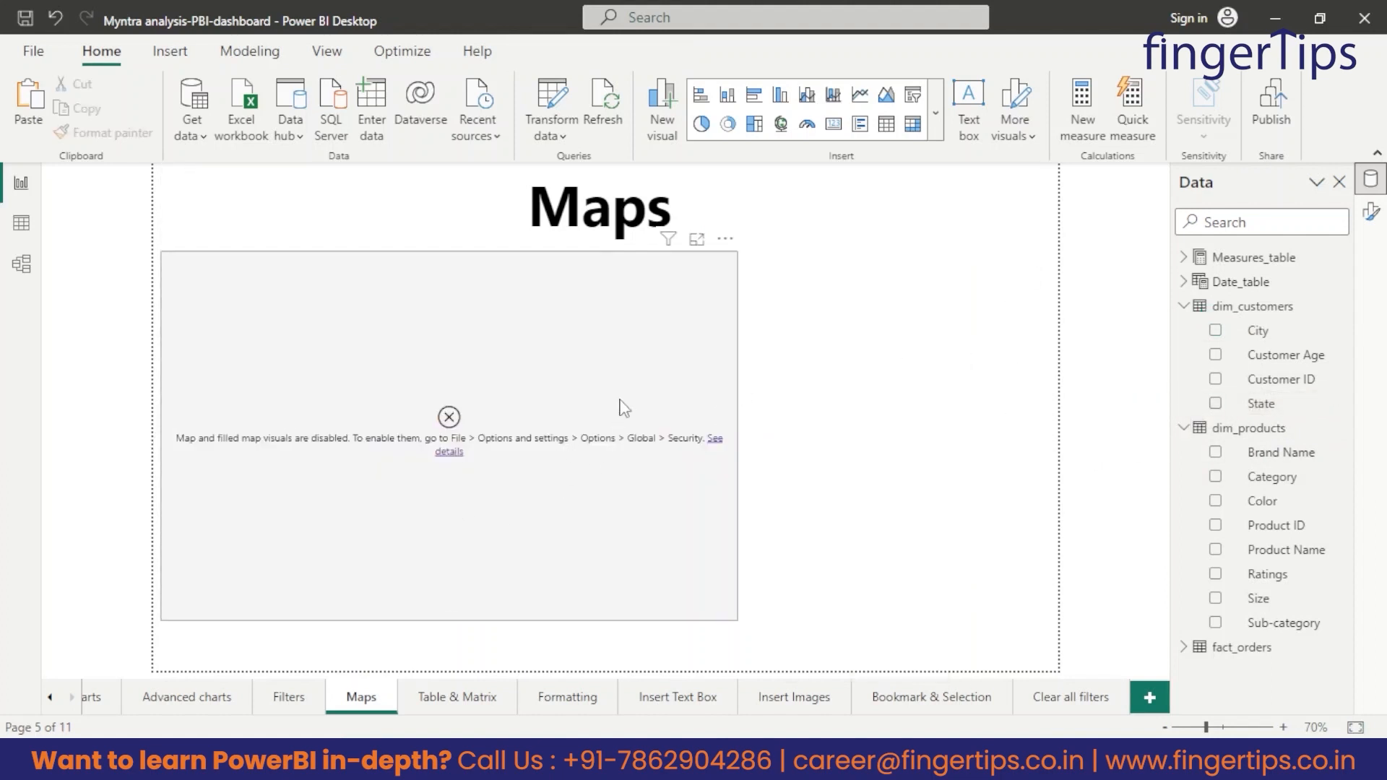
{"action": "left_click", "coordinate": [738, 606]}
{"action": "left_click_drag", "start_coordinate": [737, 620], "coordinate": [995, 650]}
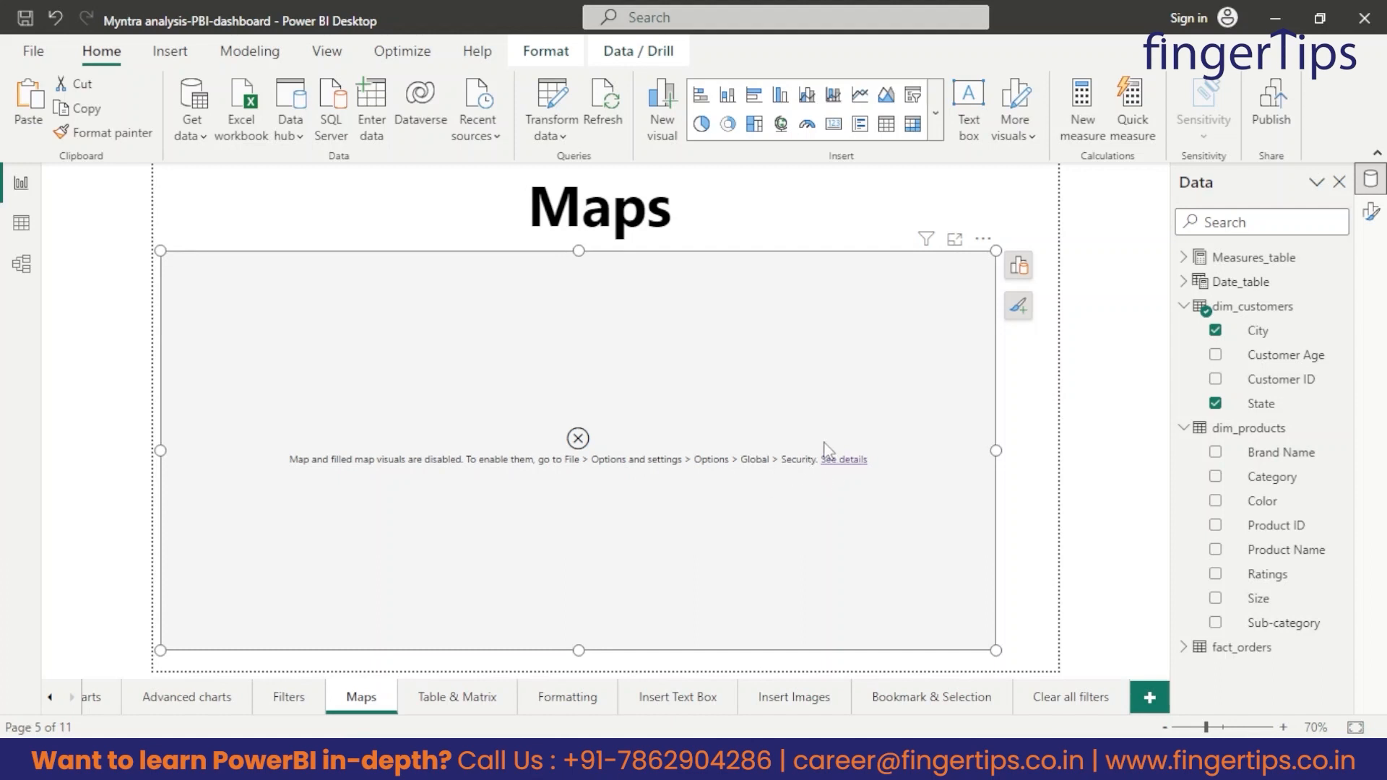
Enable the use of Map and Filled Map visuals in the global security options and refresh the report data.
{"action": "left_click", "coordinate": [33, 51]}
{"action": "left_click", "coordinate": [124, 375]}
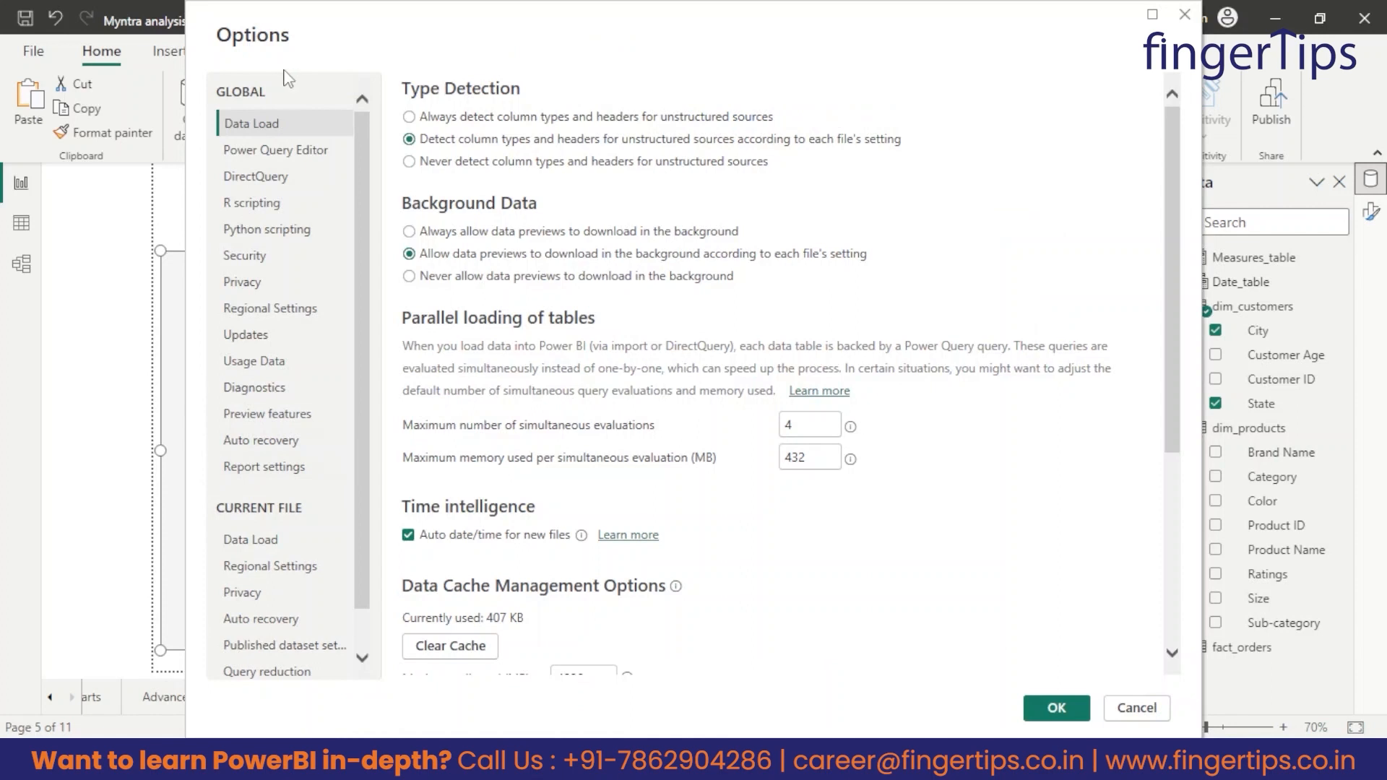
{"action": "left_click", "coordinate": [244, 258]}
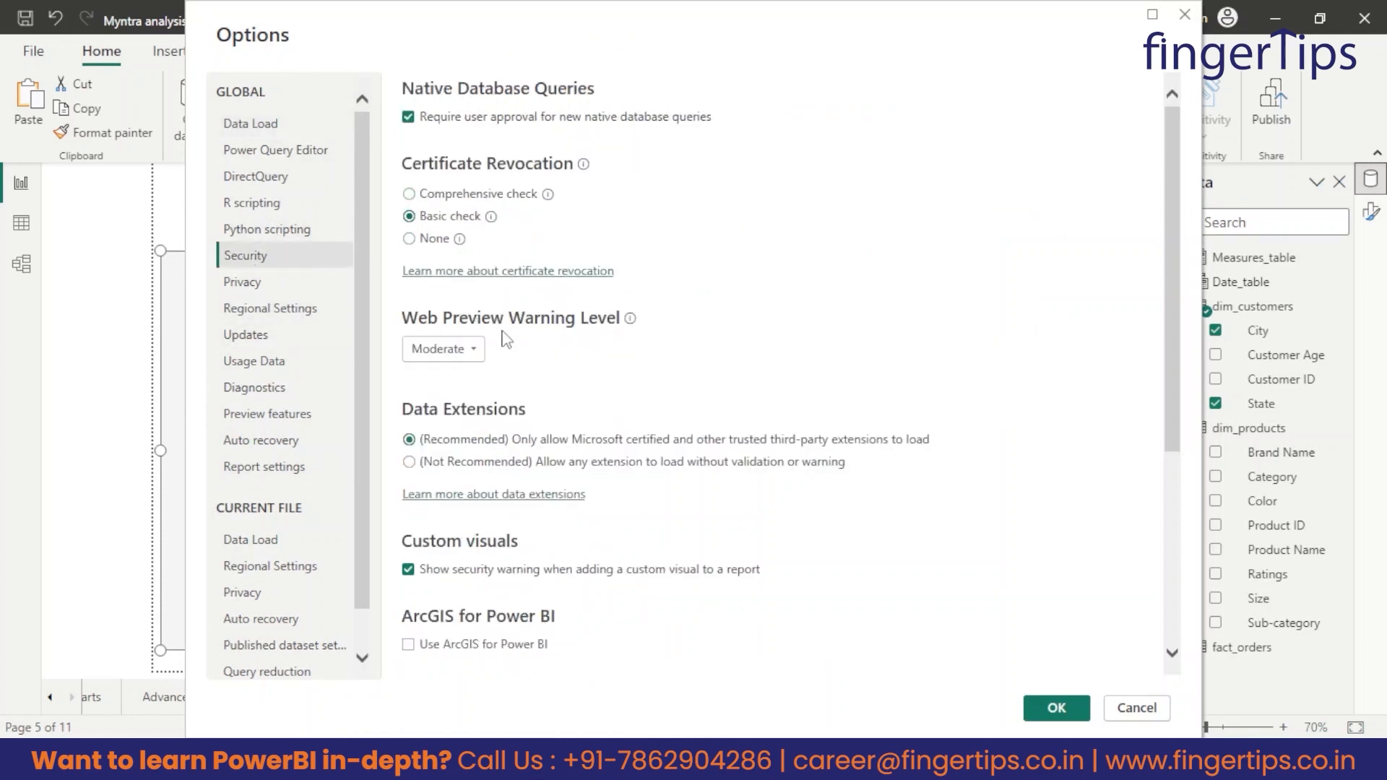
{"action": "scroll", "coordinate": [480, 397], "scroll_direction": "down", "scroll_amount": 3}
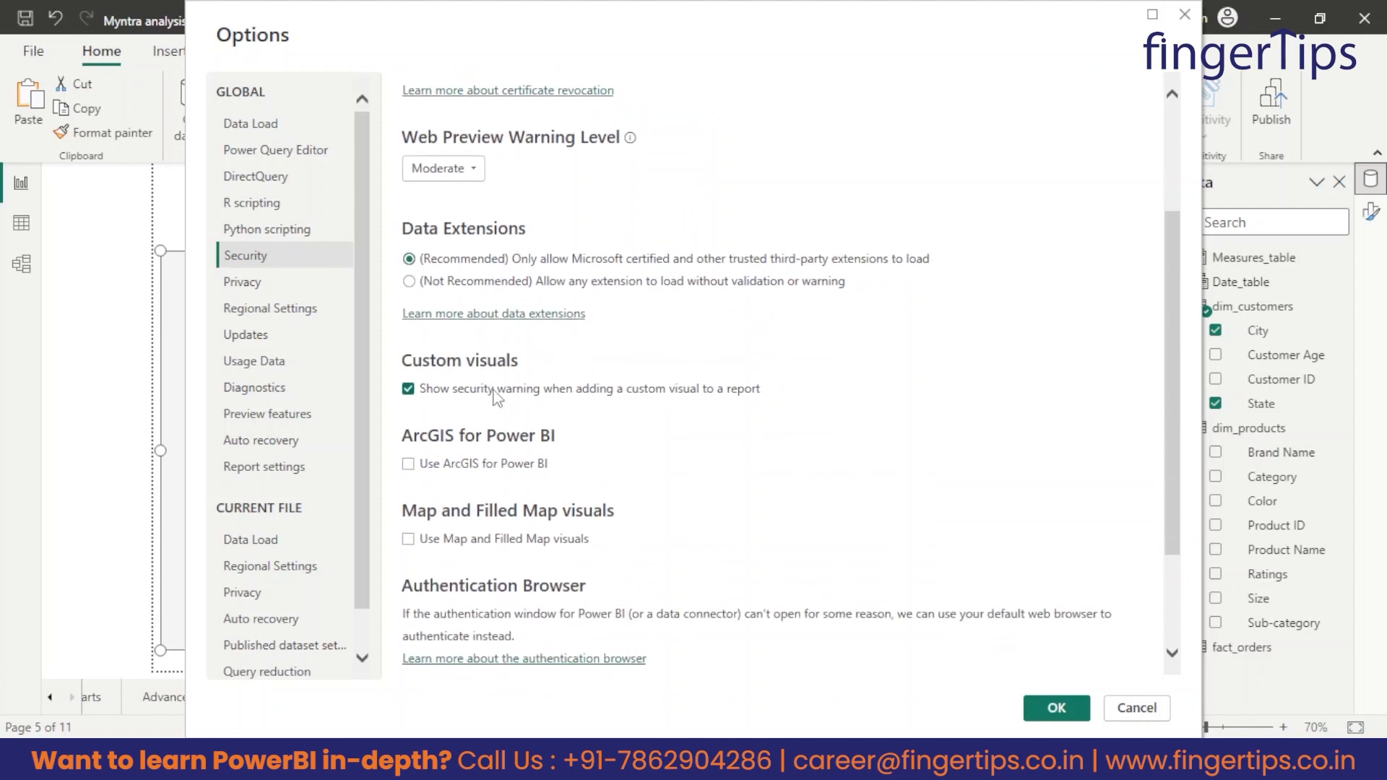
{"action": "scroll", "coordinate": [496, 397], "scroll_direction": "down", "scroll_amount": 3}
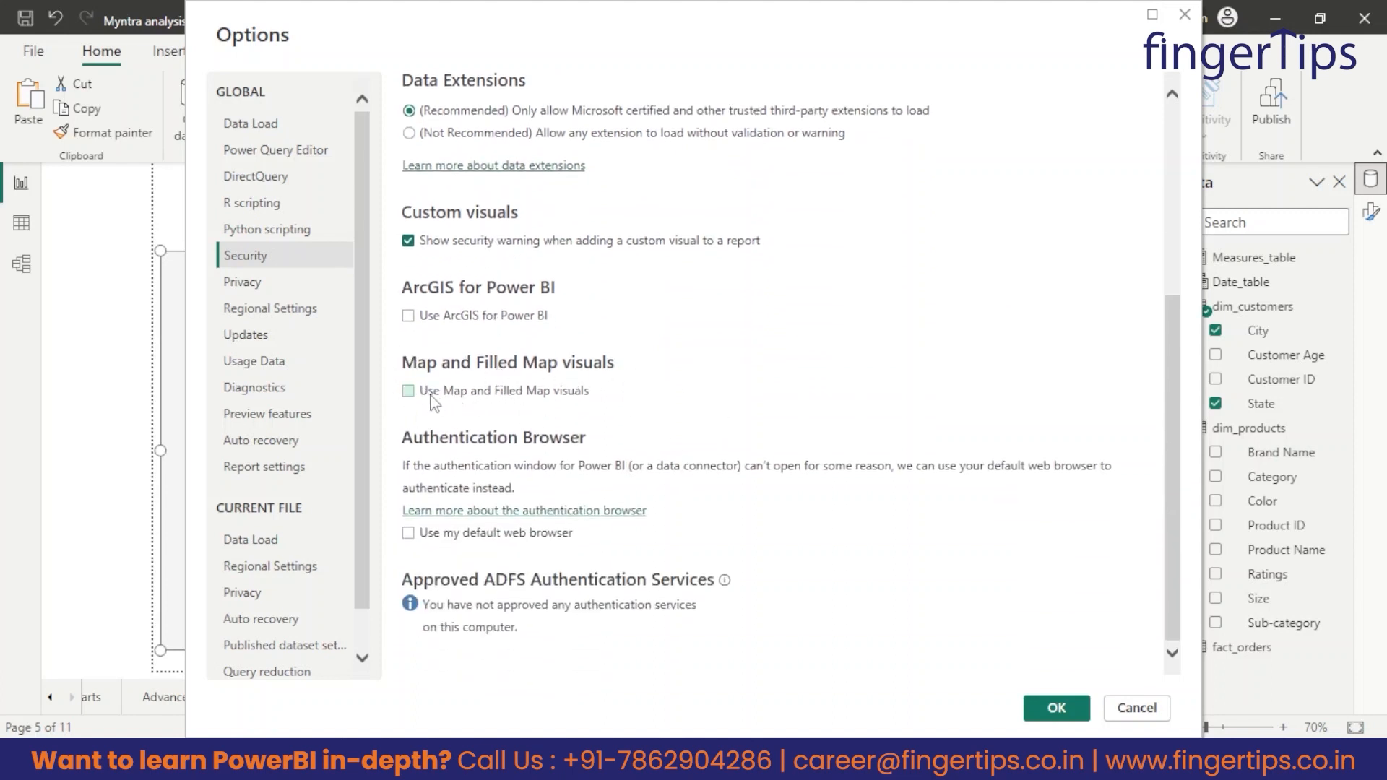
{"action": "left_click", "coordinate": [409, 393]}
{"action": "left_click", "coordinate": [1042, 710]}
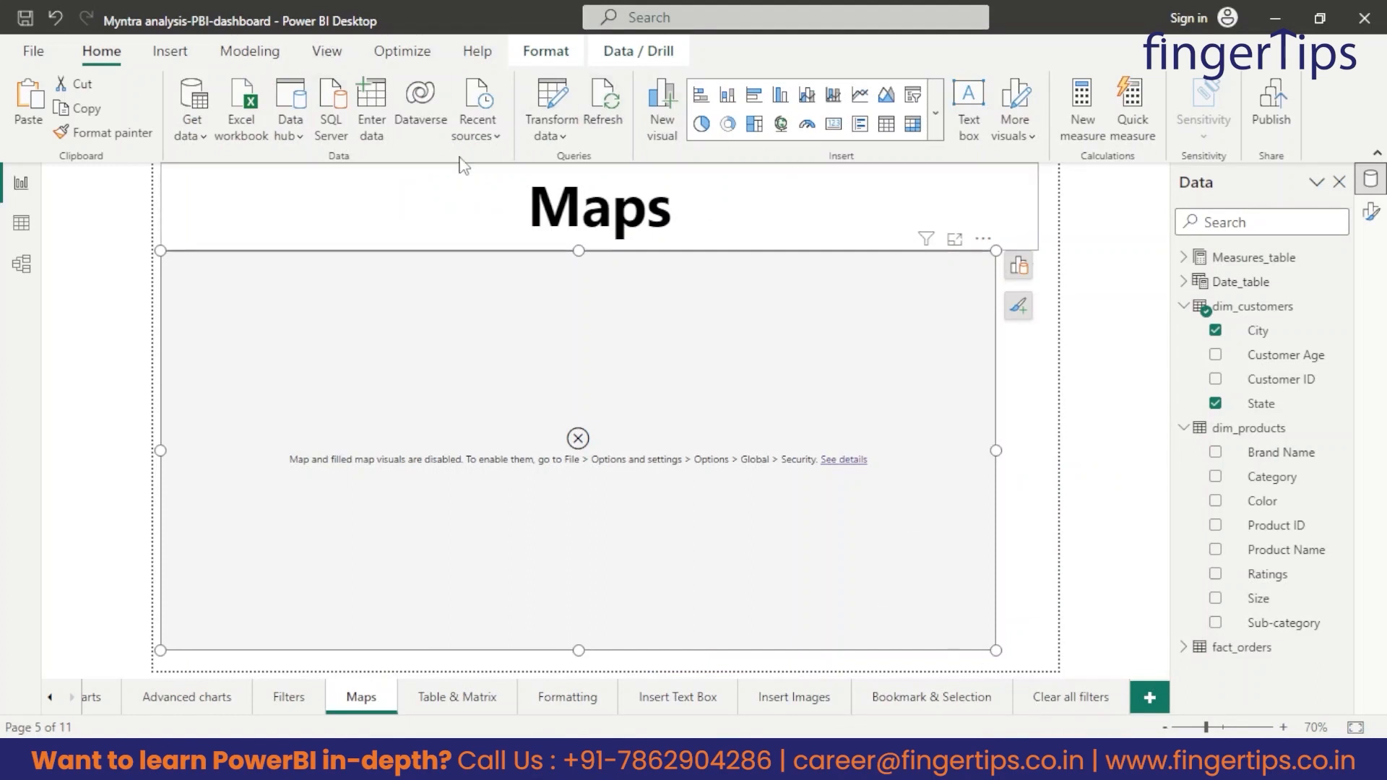
{"action": "left_click", "coordinate": [611, 100]}
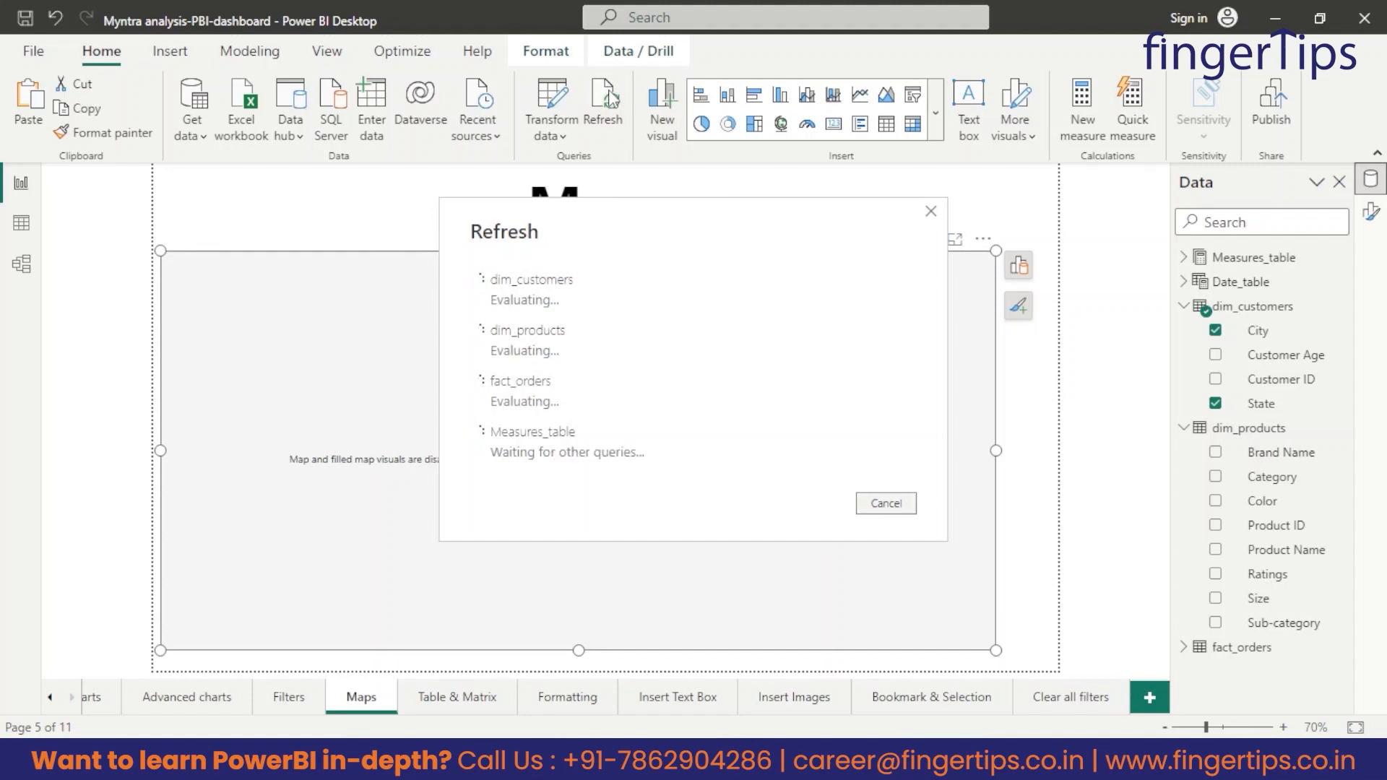
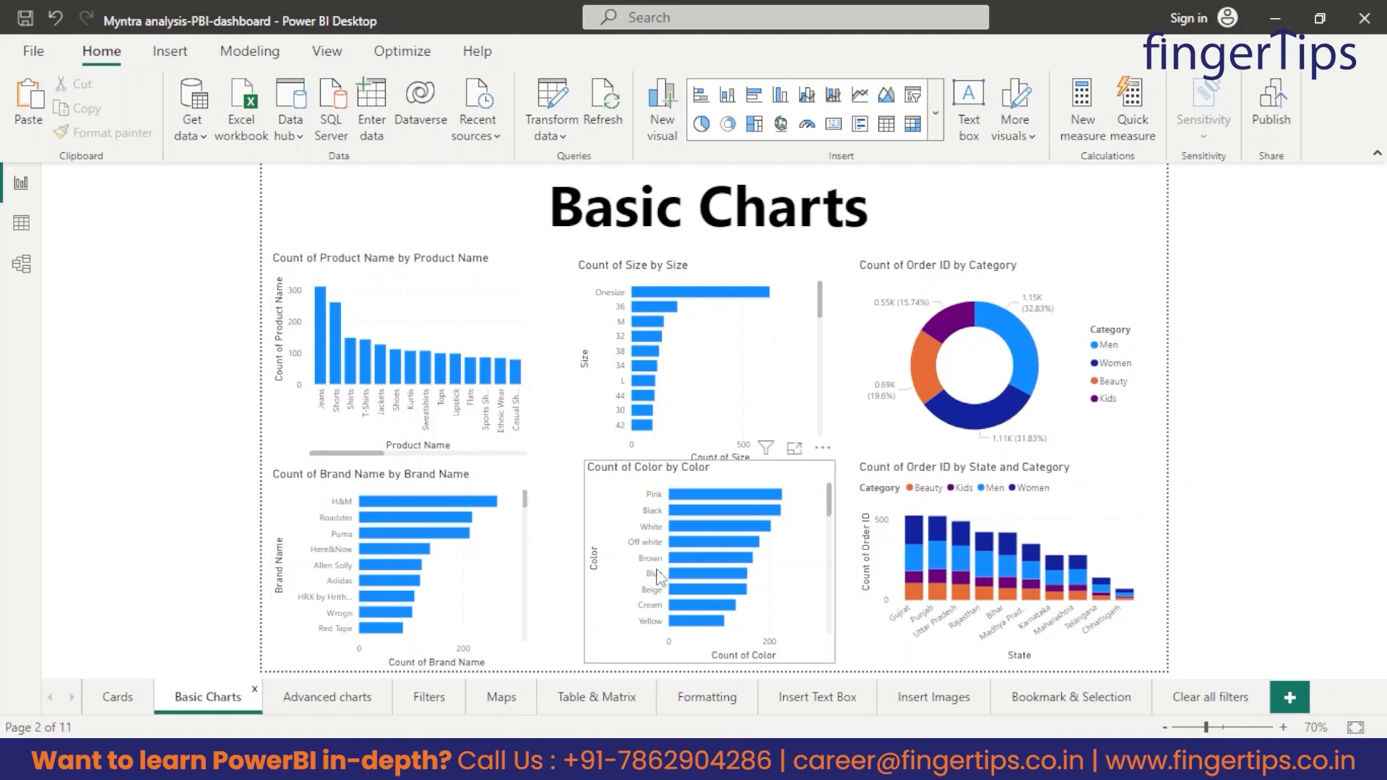
Copy the Brand Name bar chart from the Basic Charts page to the Formatting page and enlarge it to most of the page.
{"action": "mouse_move", "coordinate": [416, 388]}
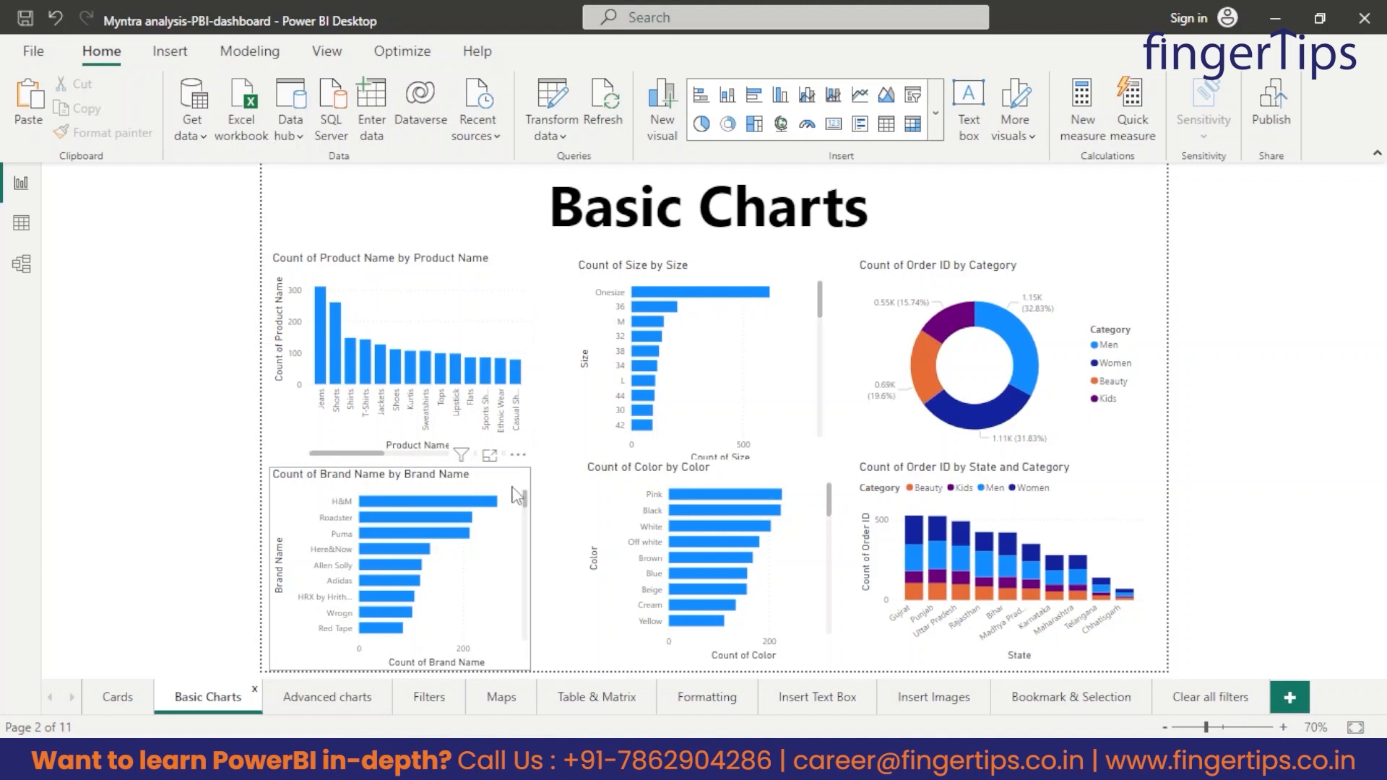
{"action": "left_click", "coordinate": [522, 517]}
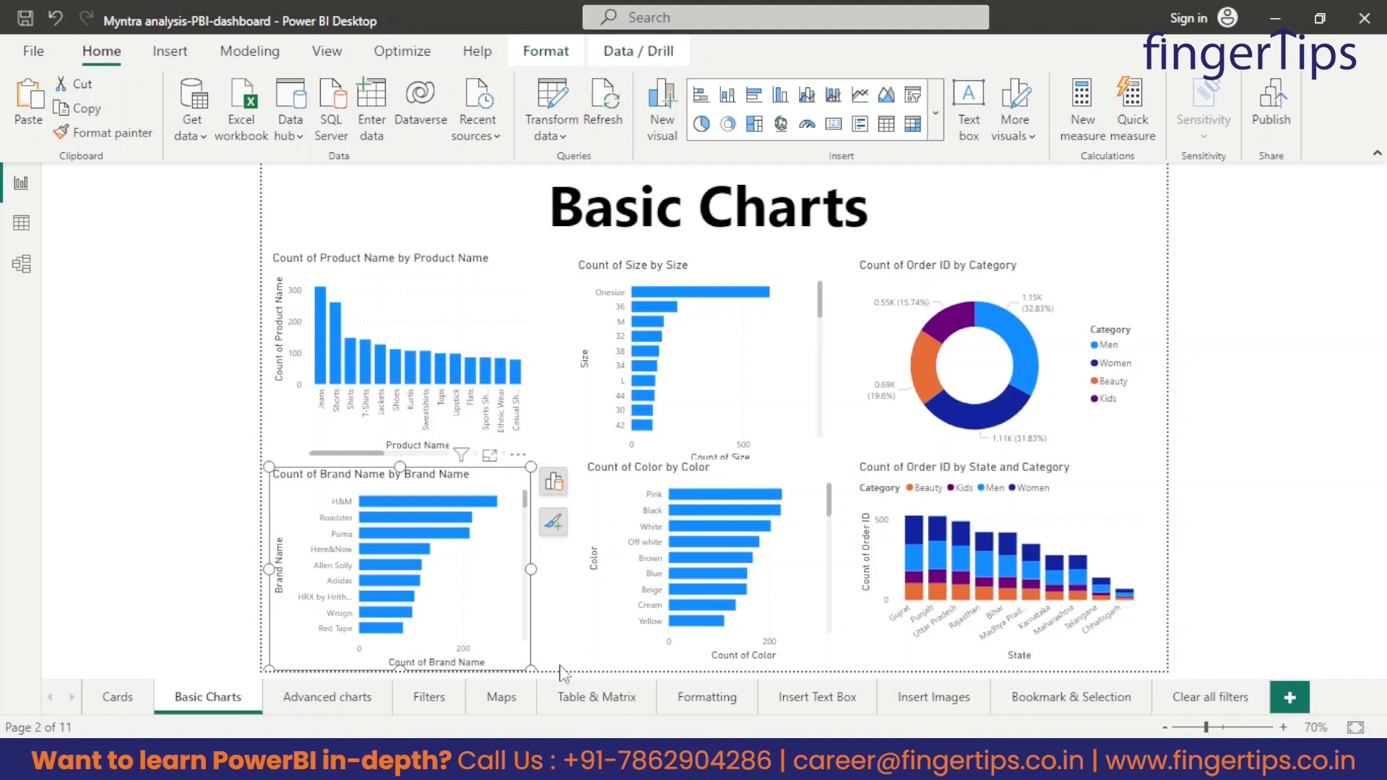
{"action": "left_click", "coordinate": [707, 696]}
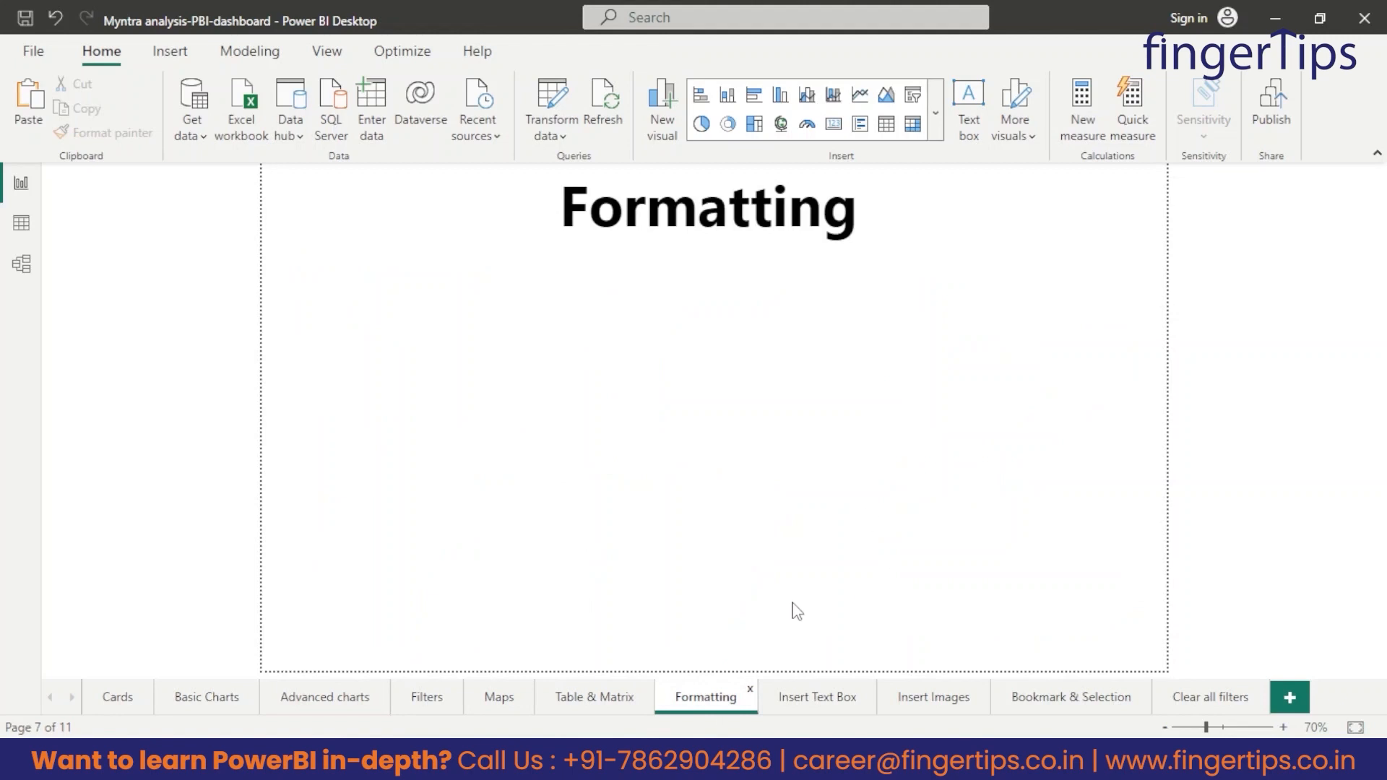
{"action": "key", "text": "ctrl+v"}
{"action": "left_click_drag", "start_coordinate": [531, 466], "coordinate": [1004, 249]}
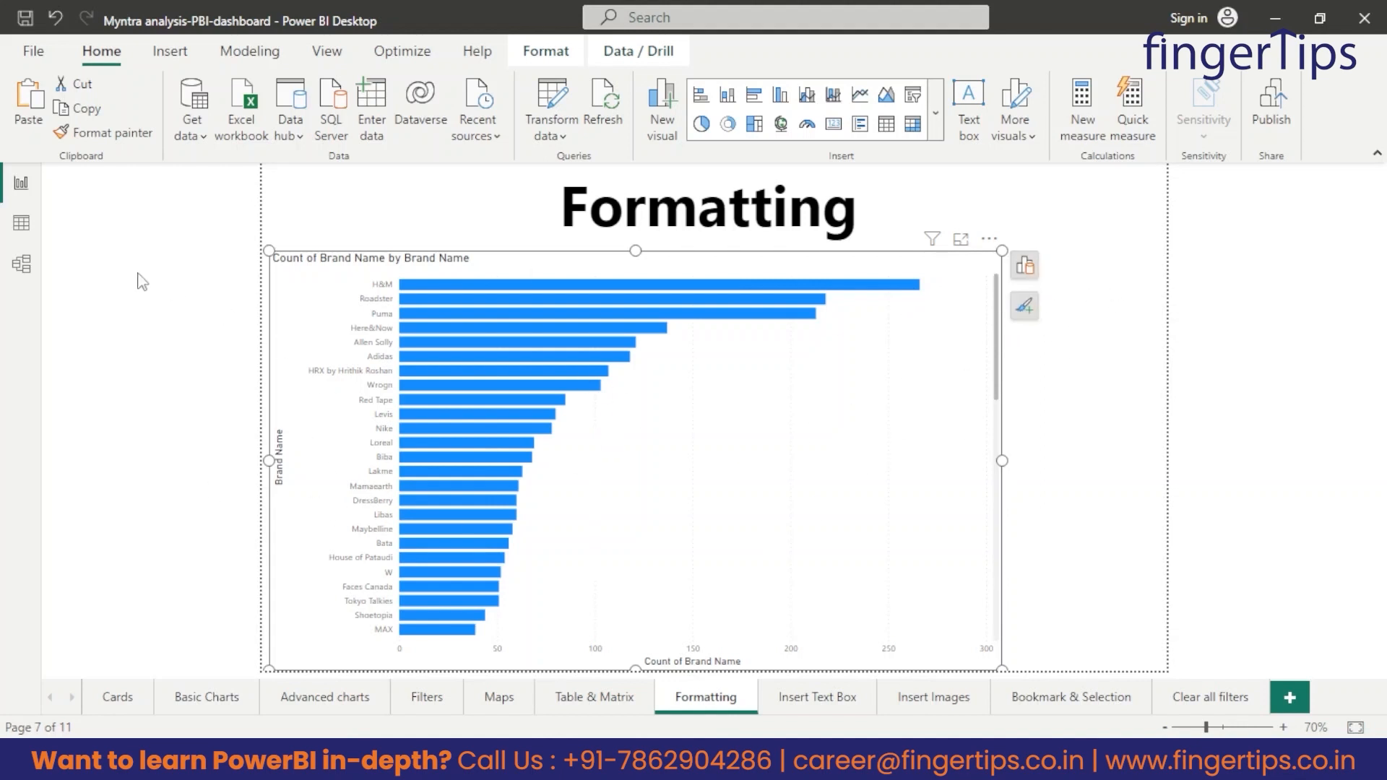
Show the Data and Format panes and make the Brand Name chart slightly narrower.
{"action": "left_click", "coordinate": [327, 57]}
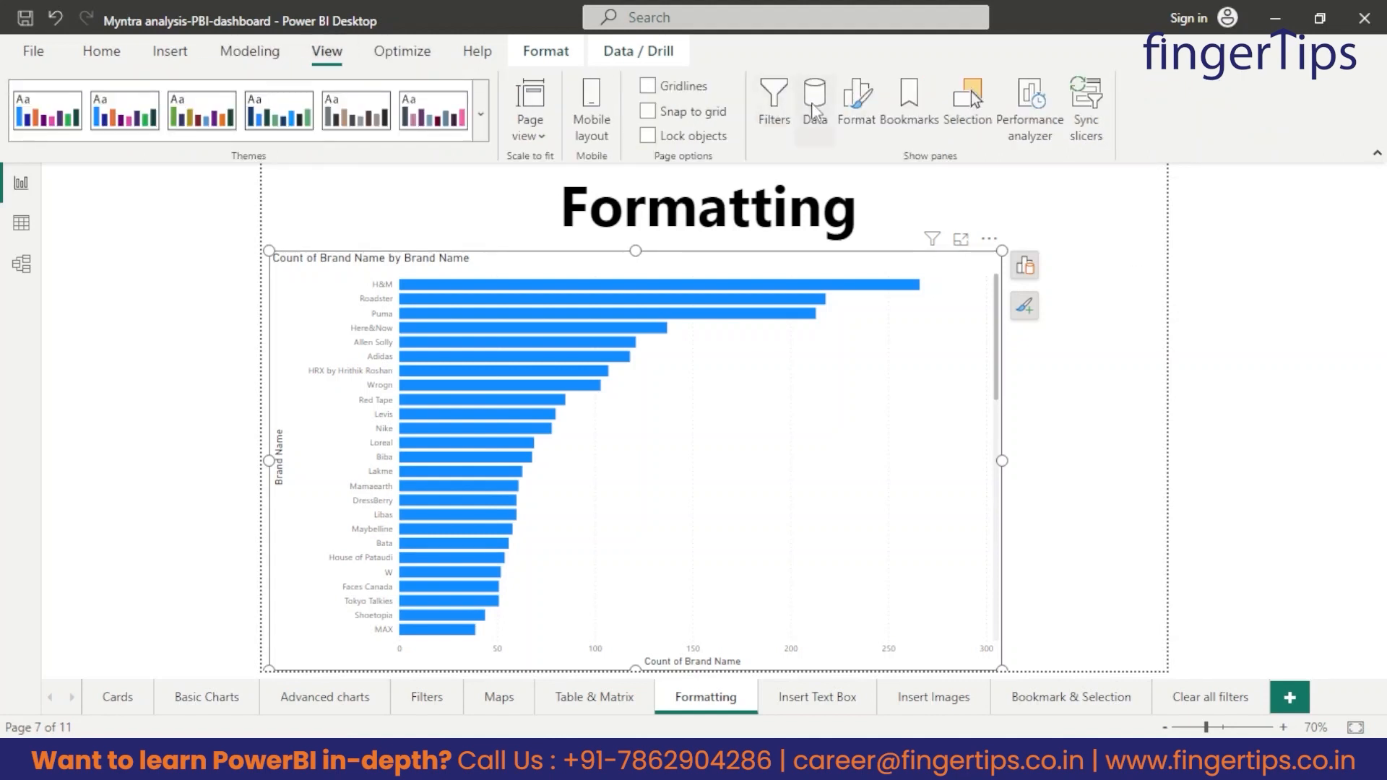
{"action": "left_click", "coordinate": [813, 101]}
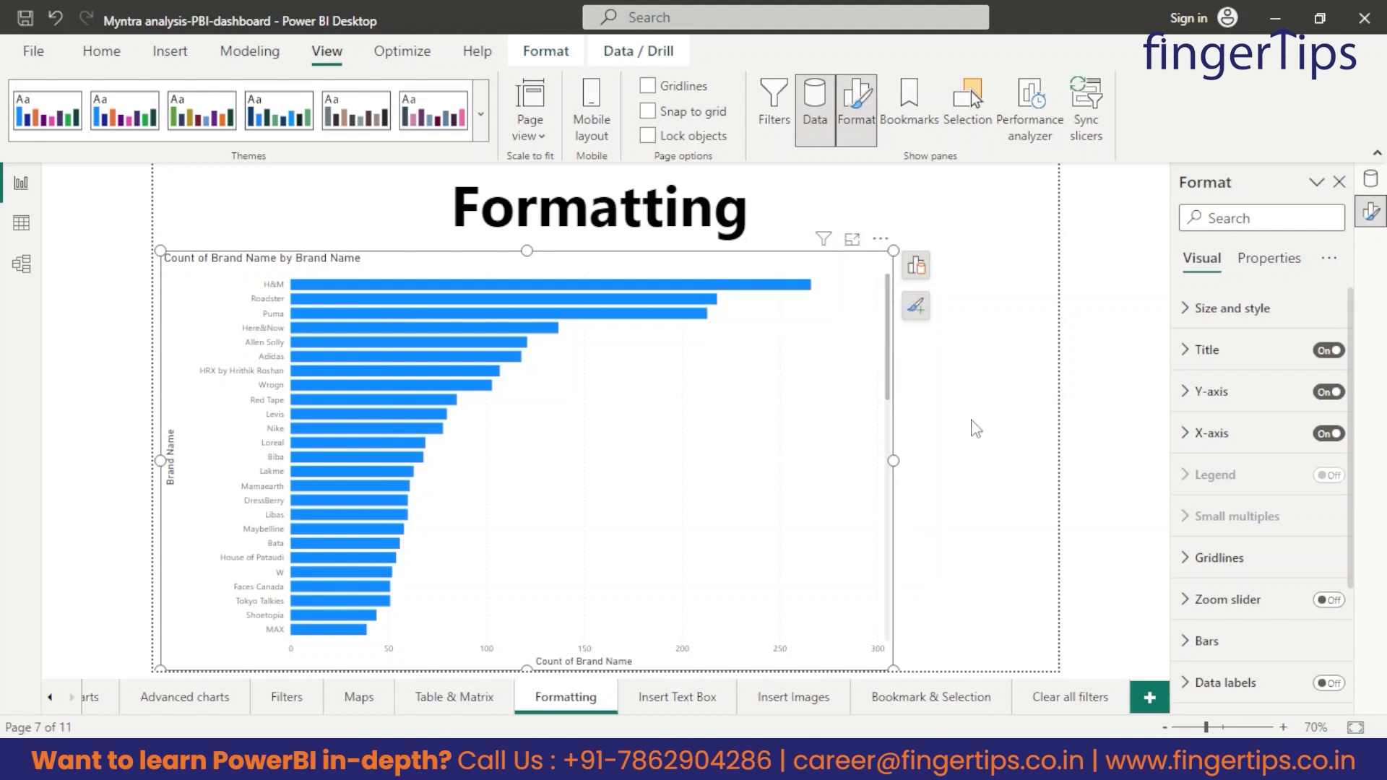
{"action": "left_click", "coordinate": [971, 429]}
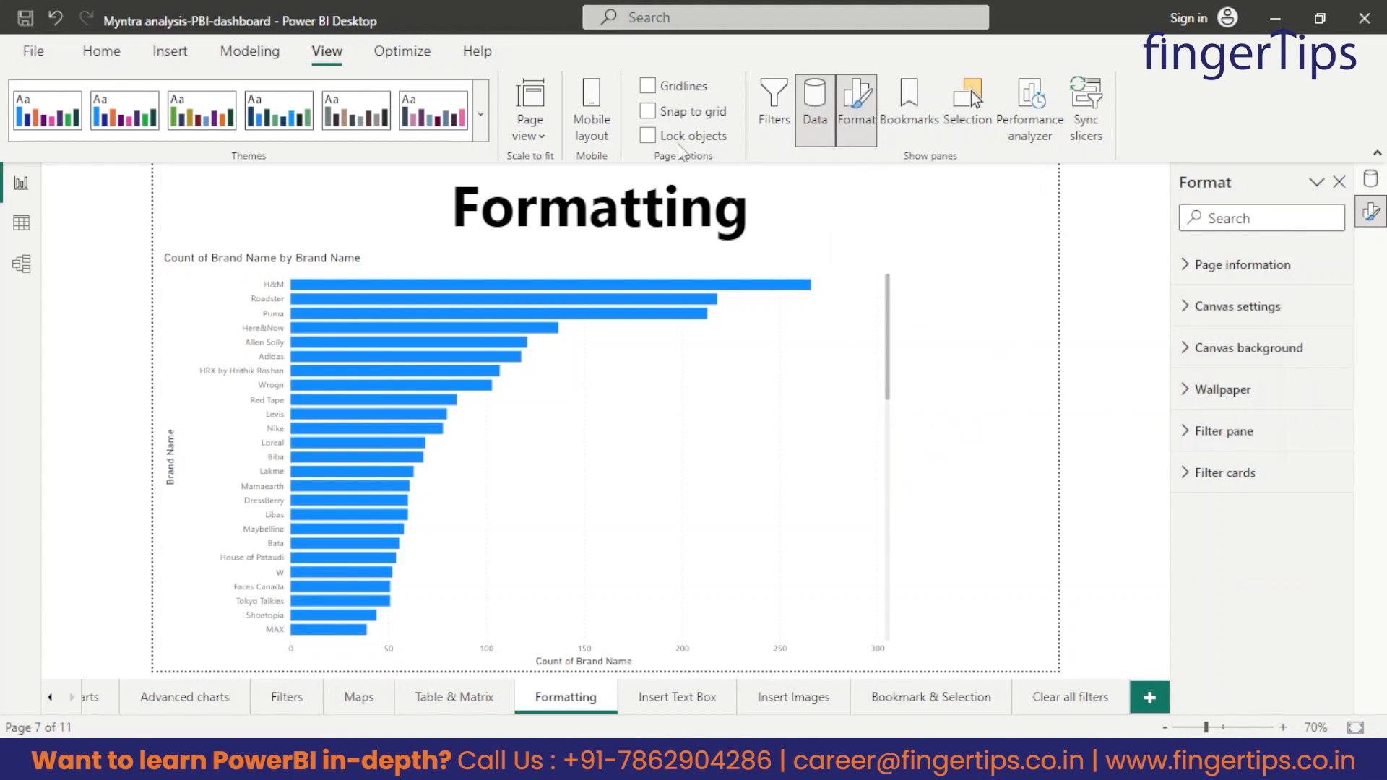
{"action": "left_click", "coordinate": [883, 276]}
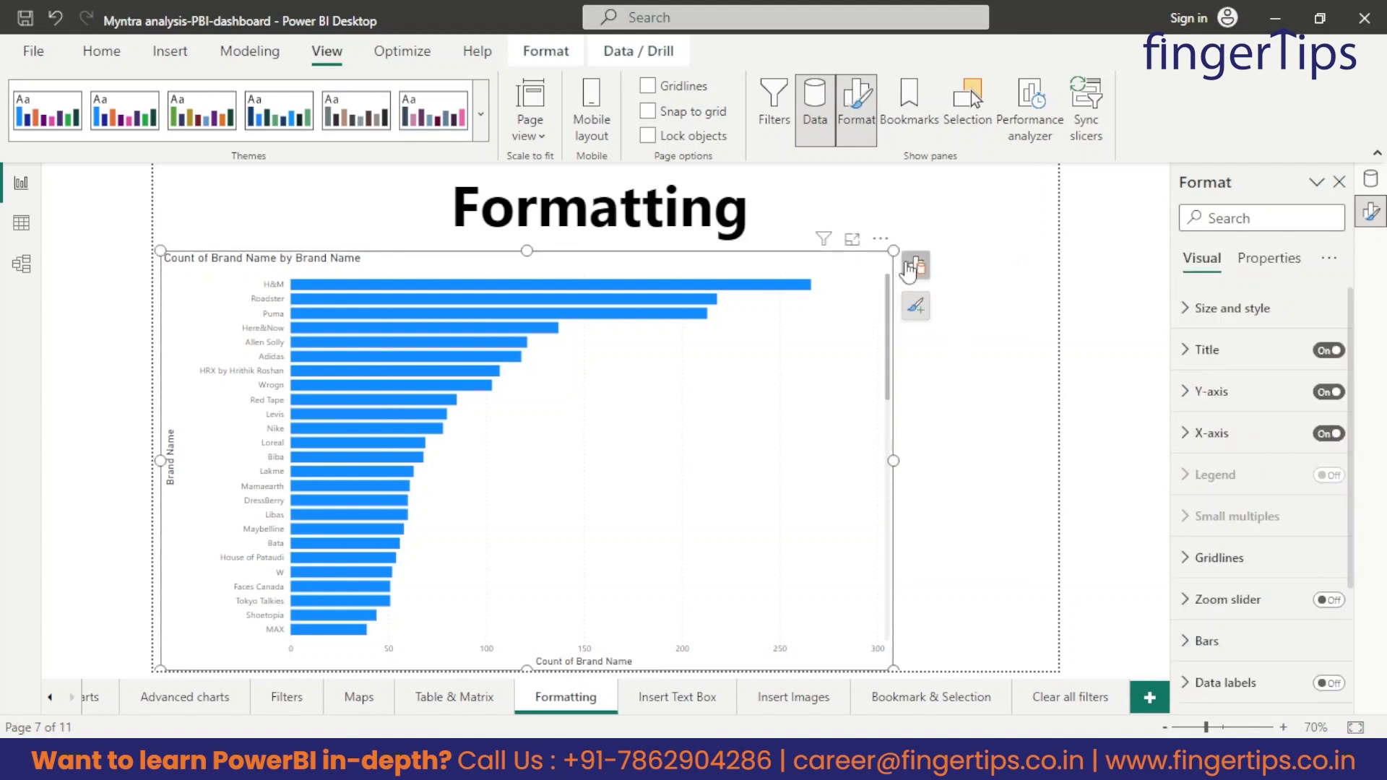
{"action": "left_click_drag", "start_coordinate": [893, 457], "coordinate": [860, 458]}
{"action": "left_click", "coordinate": [956, 440]}
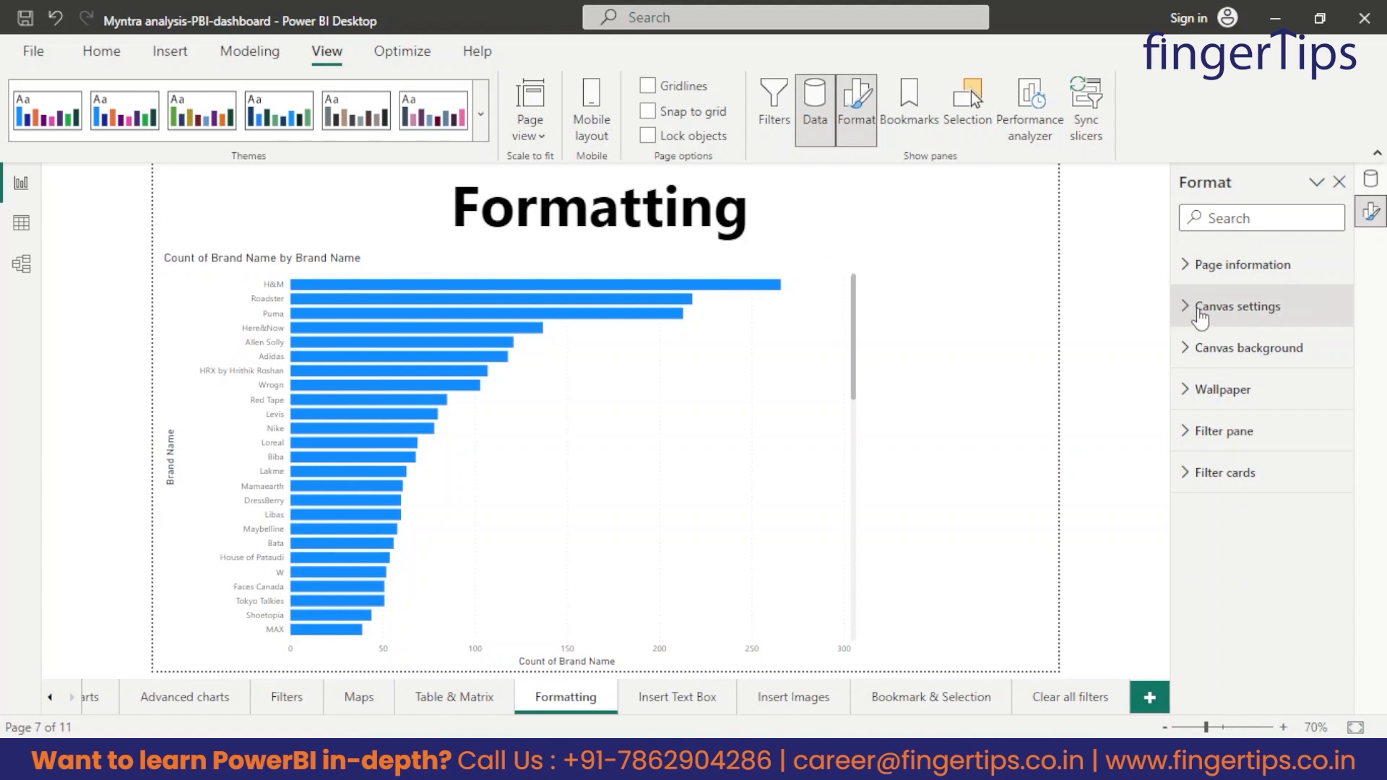
Try the 4:3 and Letter canvas types for the Formatting page.
{"action": "left_click", "coordinate": [1201, 311]}
{"action": "scroll", "coordinate": [1228, 412], "scroll_direction": "down", "scroll_amount": 1}
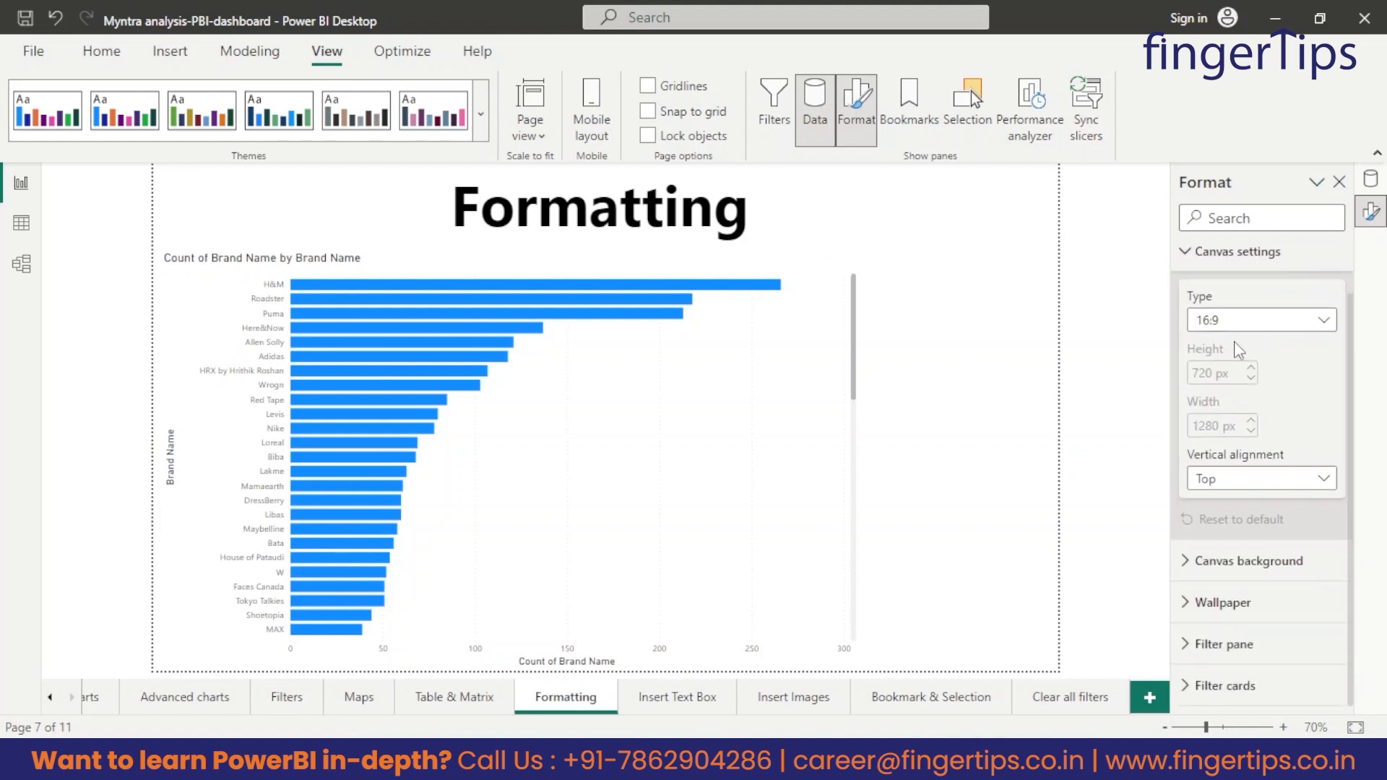
{"action": "scroll", "coordinate": [1234, 340], "scroll_direction": "up", "scroll_amount": 1}
{"action": "left_click", "coordinate": [1249, 377]}
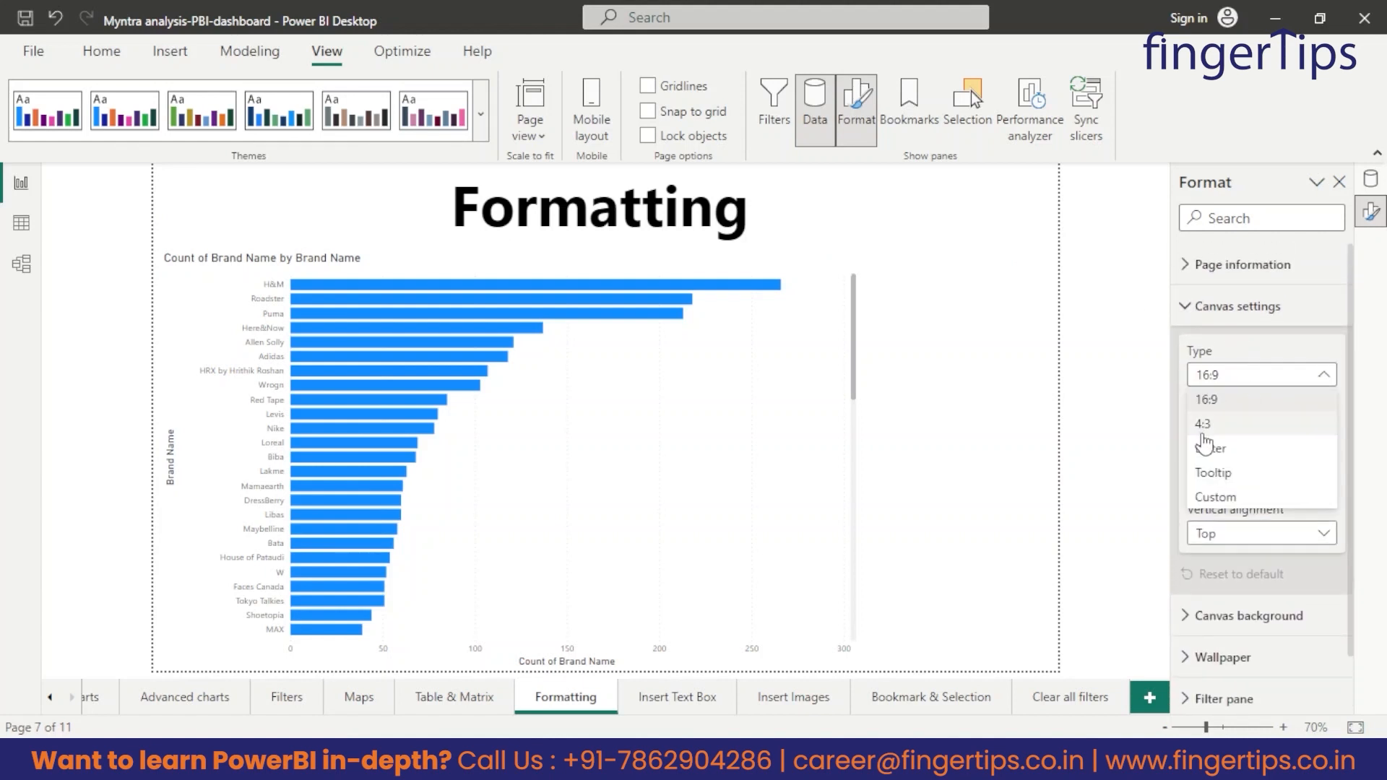
{"action": "left_click", "coordinate": [1203, 425]}
{"action": "left_click", "coordinate": [1205, 375]}
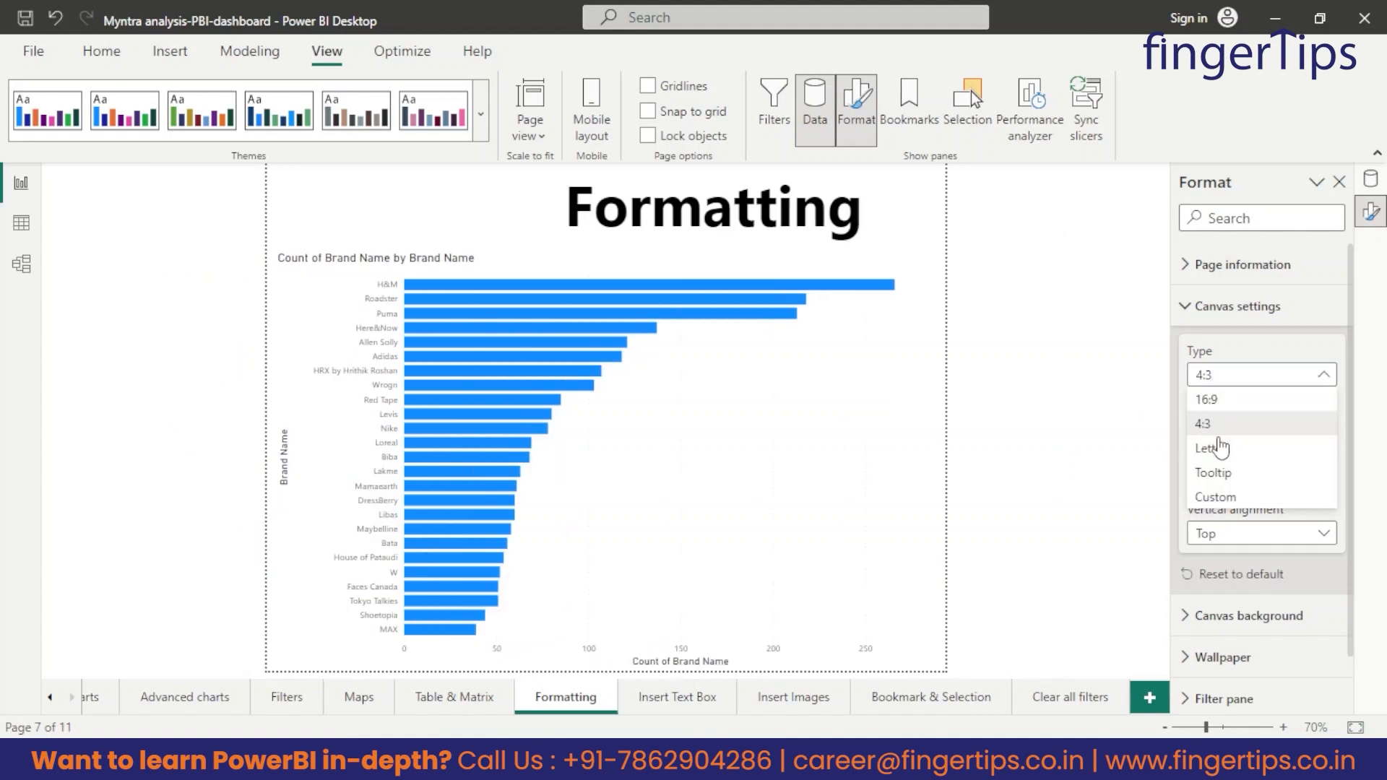
{"action": "left_click", "coordinate": [1207, 446]}
Set the Formatting page's canvas type to Custom with a height of 1000 px and a width of 2370 px.
{"action": "left_click", "coordinate": [1247, 381]}
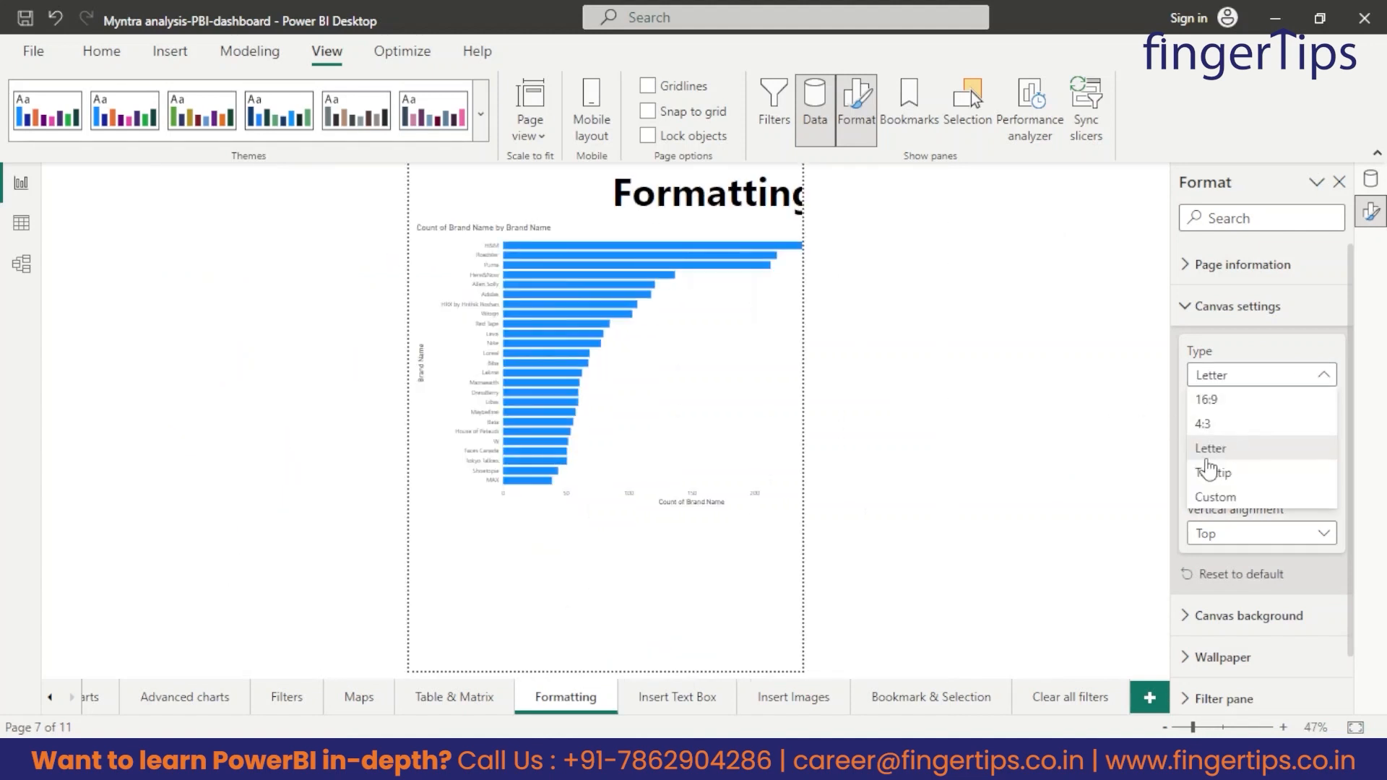
{"action": "left_click", "coordinate": [1230, 498]}
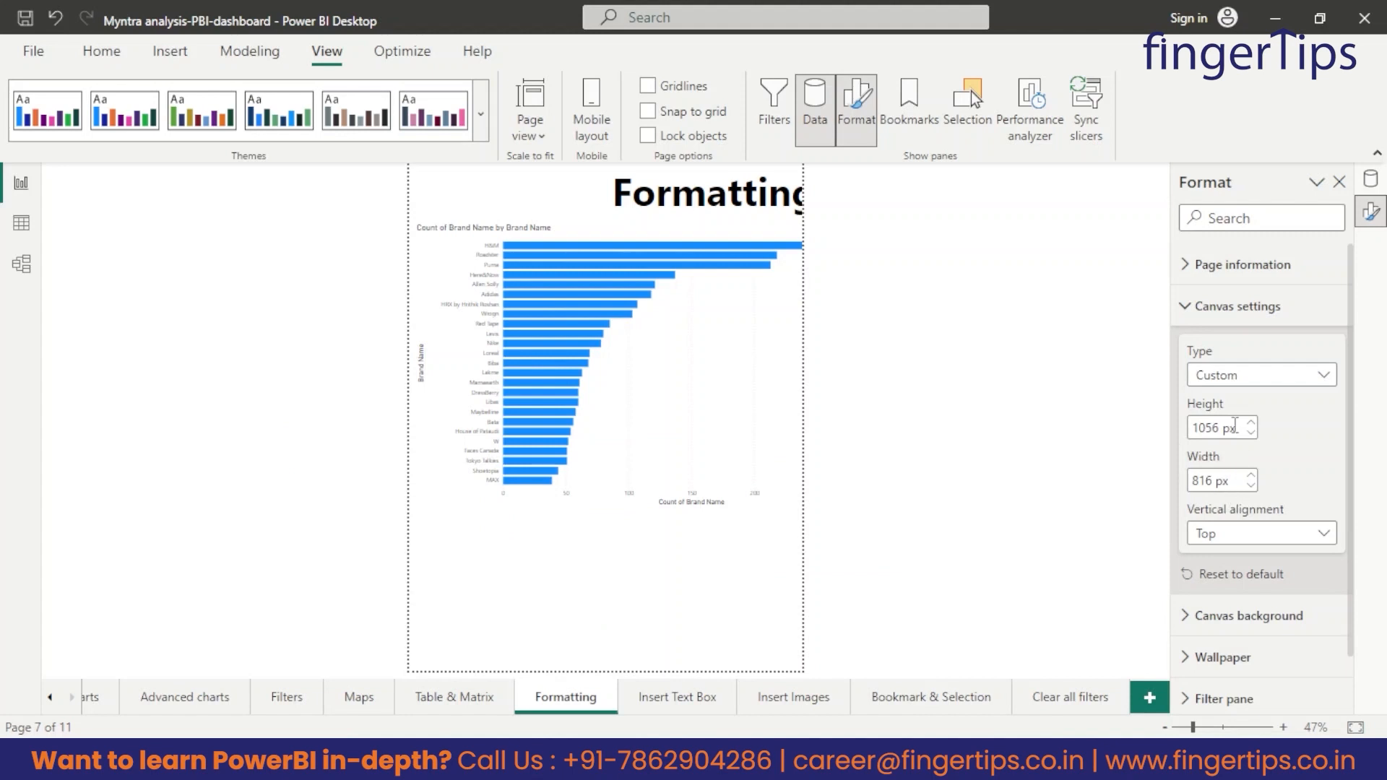
{"action": "left_click_drag", "start_coordinate": [1218, 431], "coordinate": [1188, 432]}
{"action": "type", "text": "1000"}
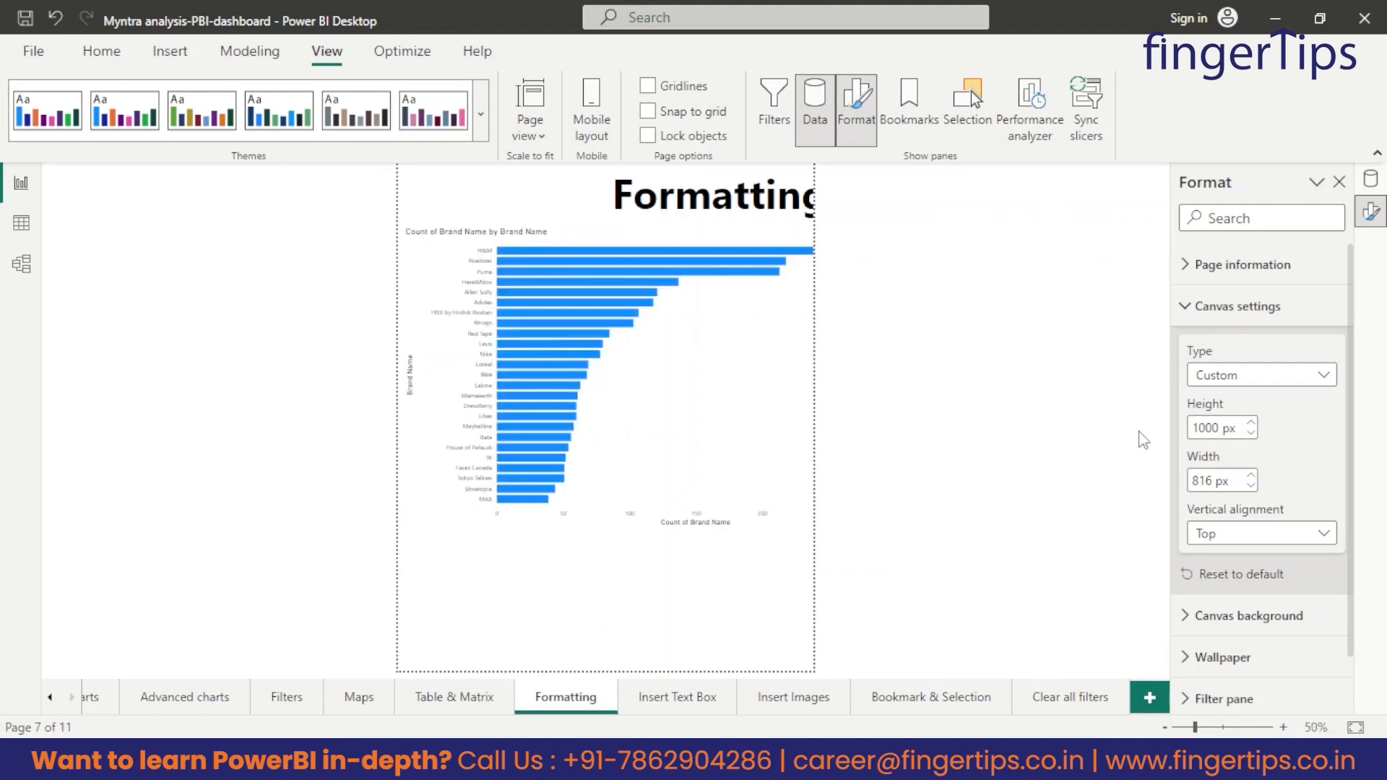
{"action": "left_click_drag", "start_coordinate": [1213, 480], "coordinate": [1040, 453]}
{"action": "type", "text": "2370"}
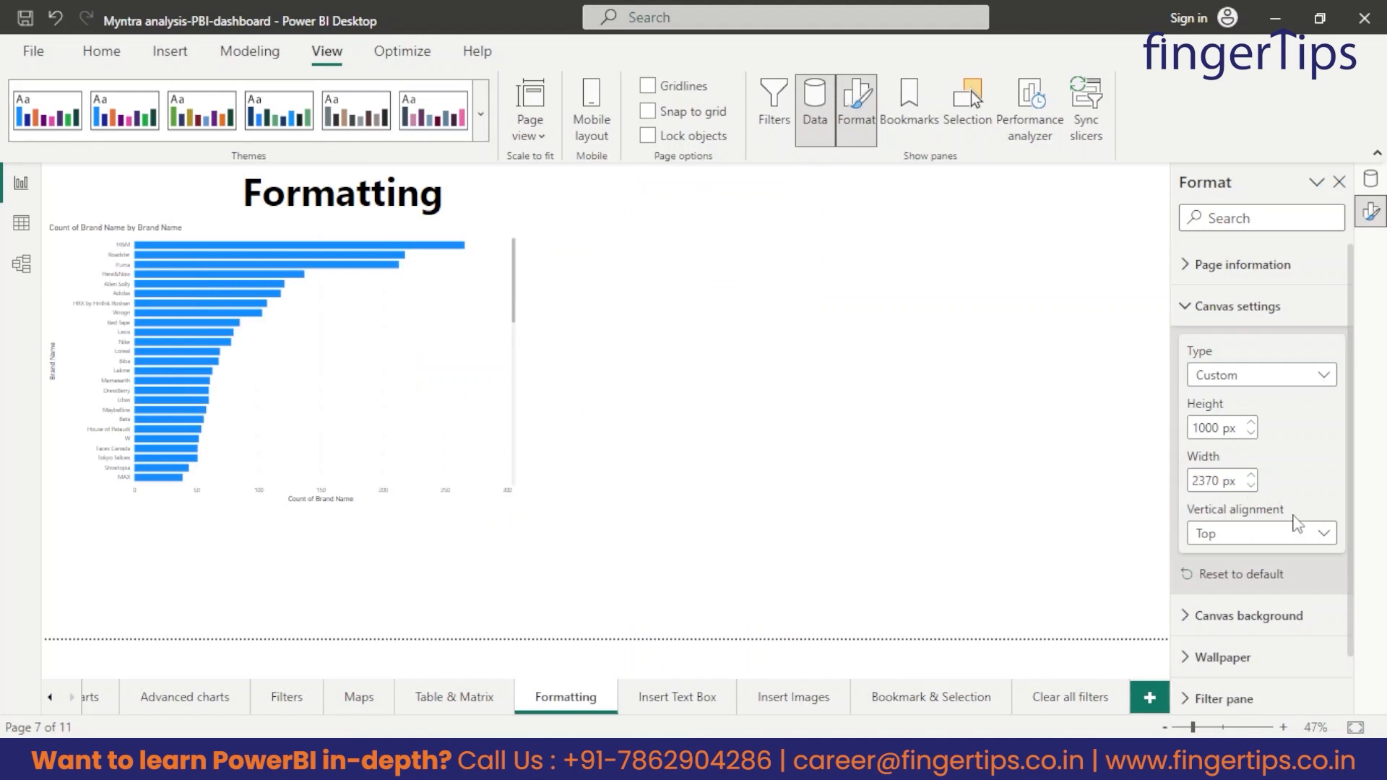
Collapse the Format pane to view the full canvas, and reopen the pane.
{"action": "right_click", "coordinate": [1316, 187]}
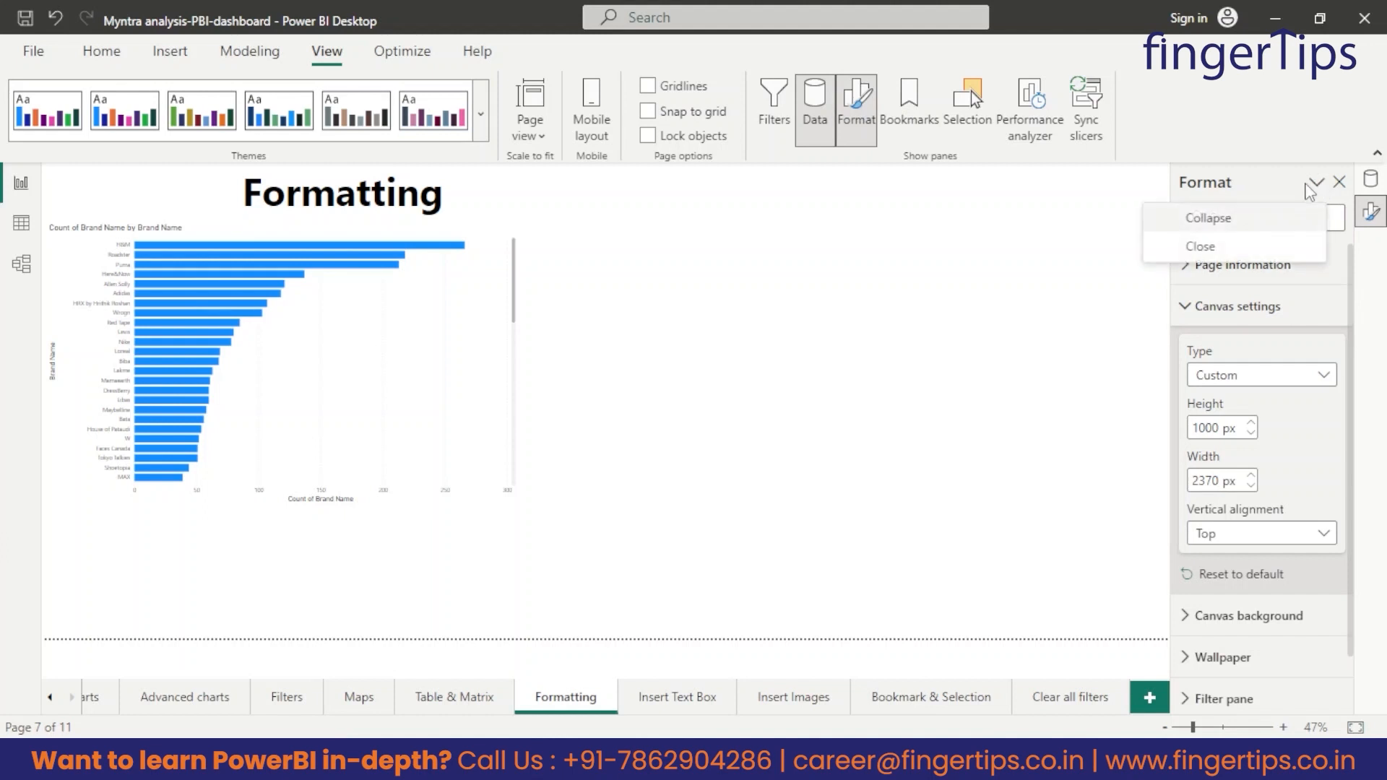
{"action": "left_click", "coordinate": [1238, 218]}
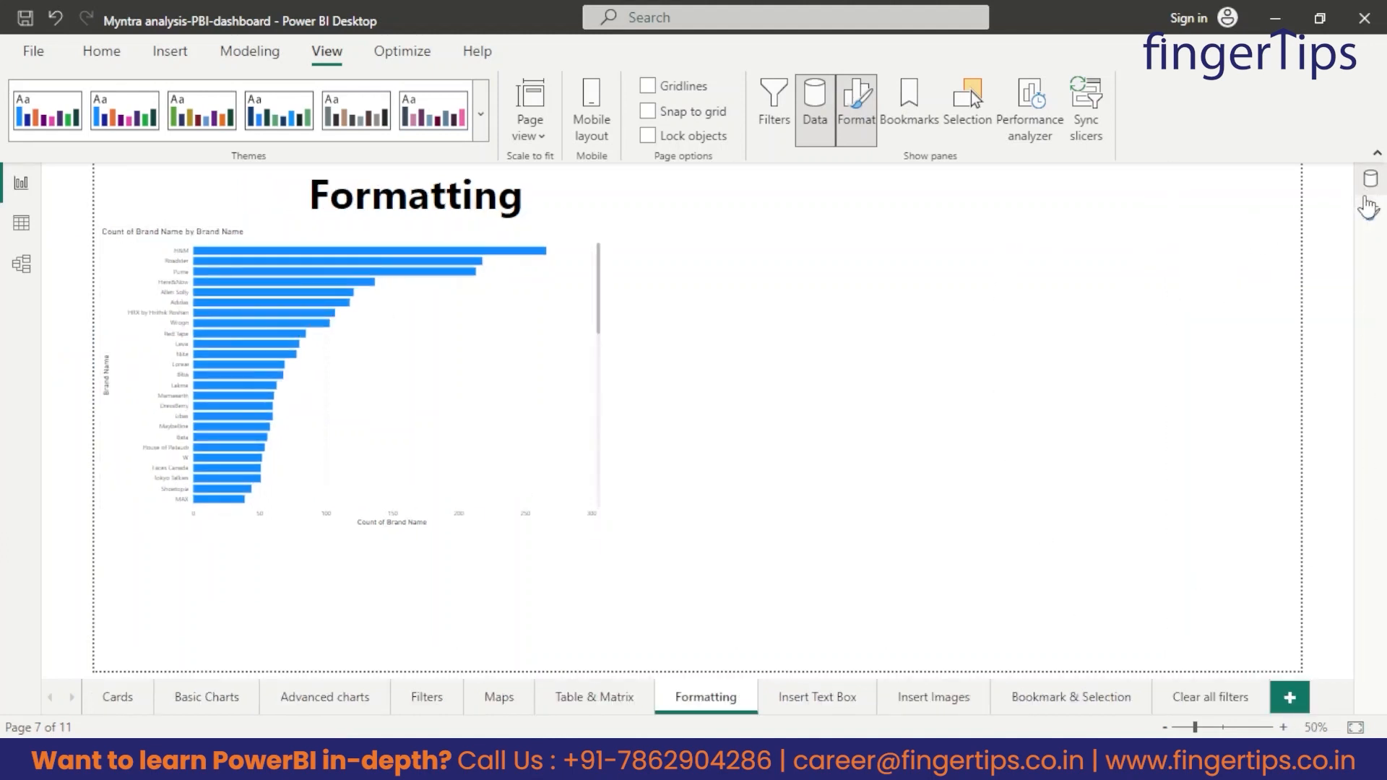
{"action": "left_click", "coordinate": [1371, 214]}
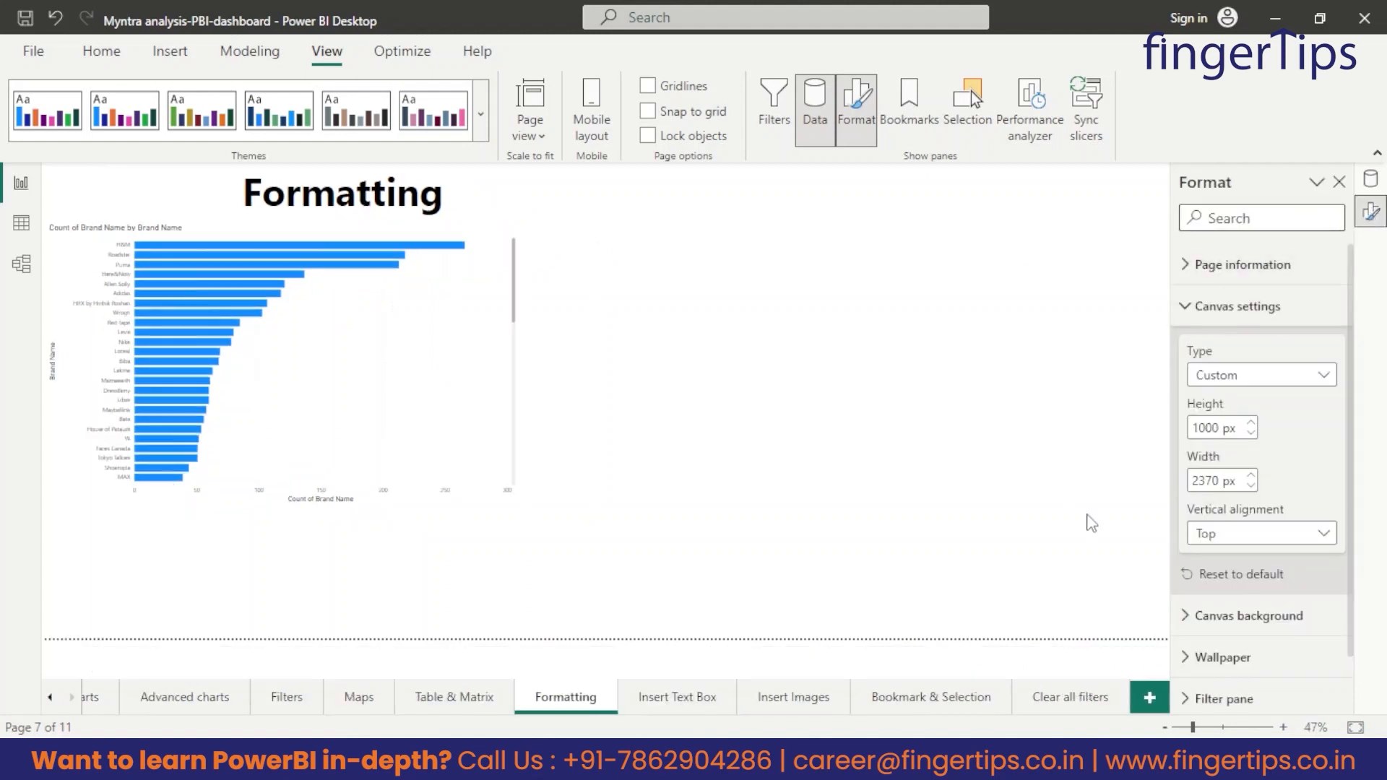
Try Middle as the canvas's vertical alignment and return it to Top.
{"action": "scroll", "coordinate": [1235, 578], "scroll_direction": "down", "scroll_amount": 1}
{"action": "left_click", "coordinate": [1219, 479]}
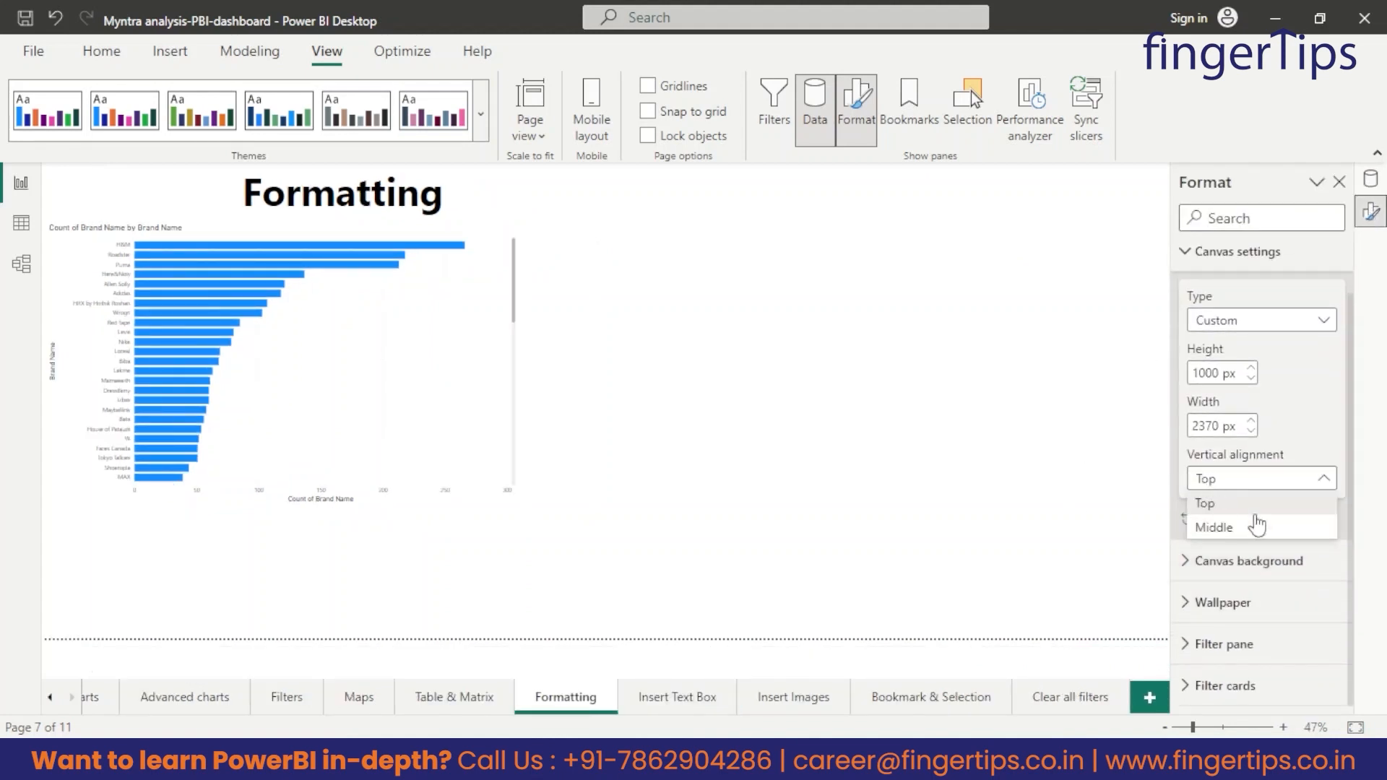
{"action": "left_click", "coordinate": [1211, 529]}
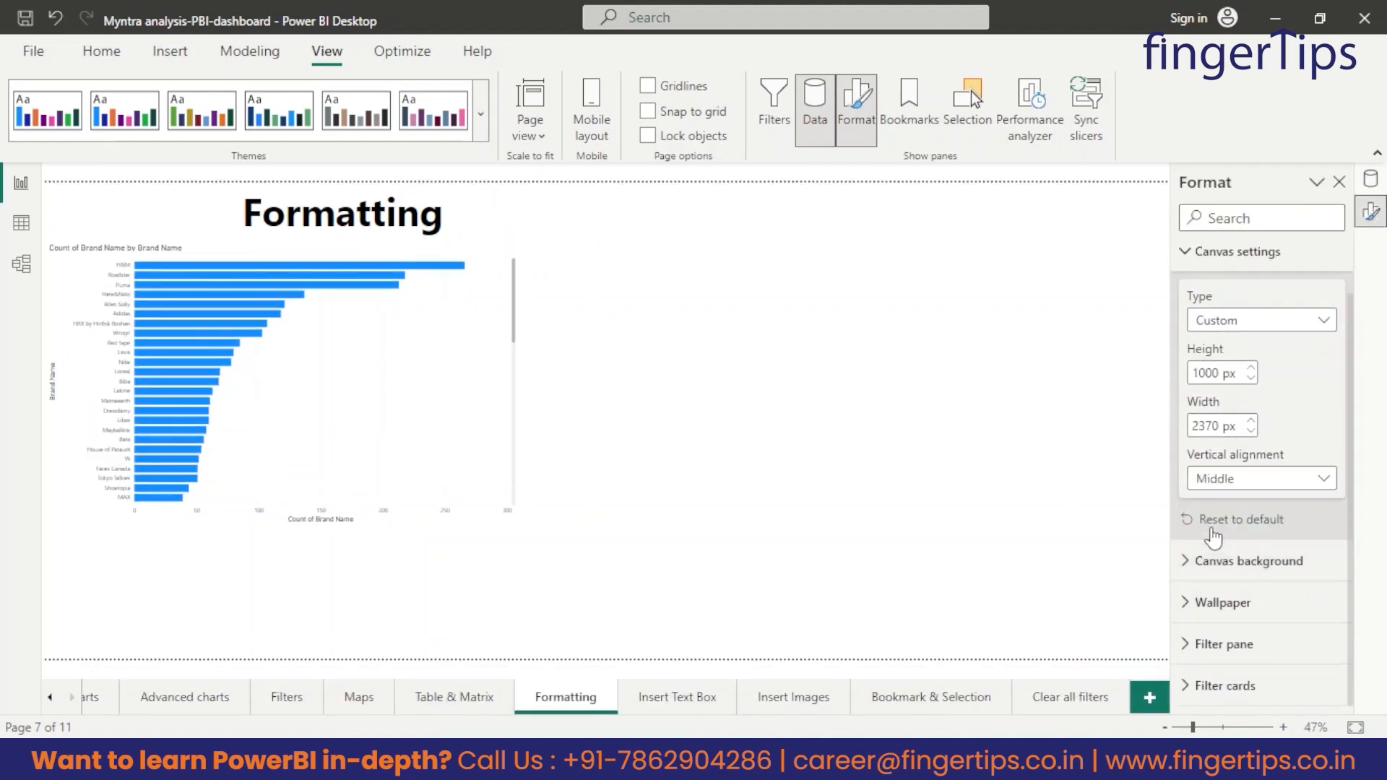
{"action": "left_click", "coordinate": [1276, 488]}
{"action": "left_click", "coordinate": [1210, 504]}
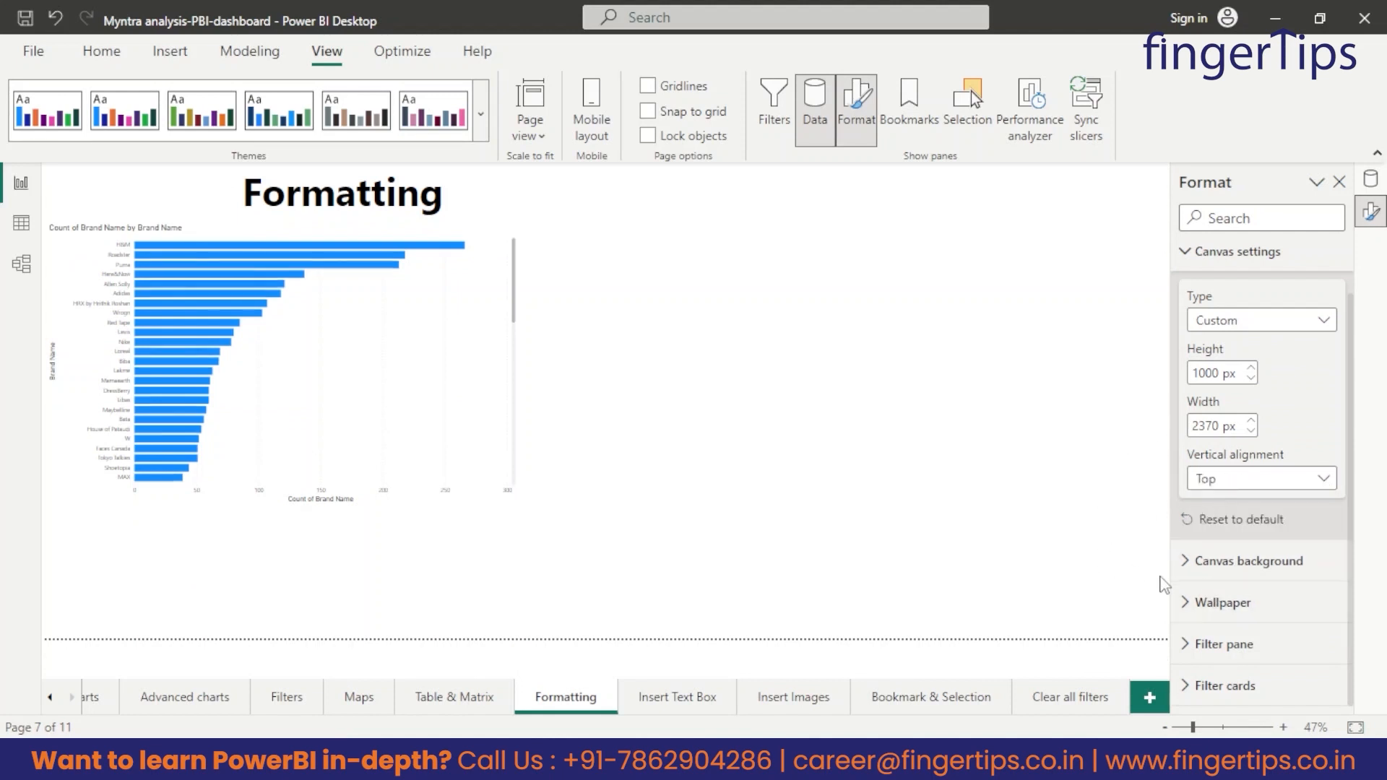
Try orange and green as the canvas background color, keeping its transparency at 100%.
{"action": "left_click", "coordinate": [1228, 561]}
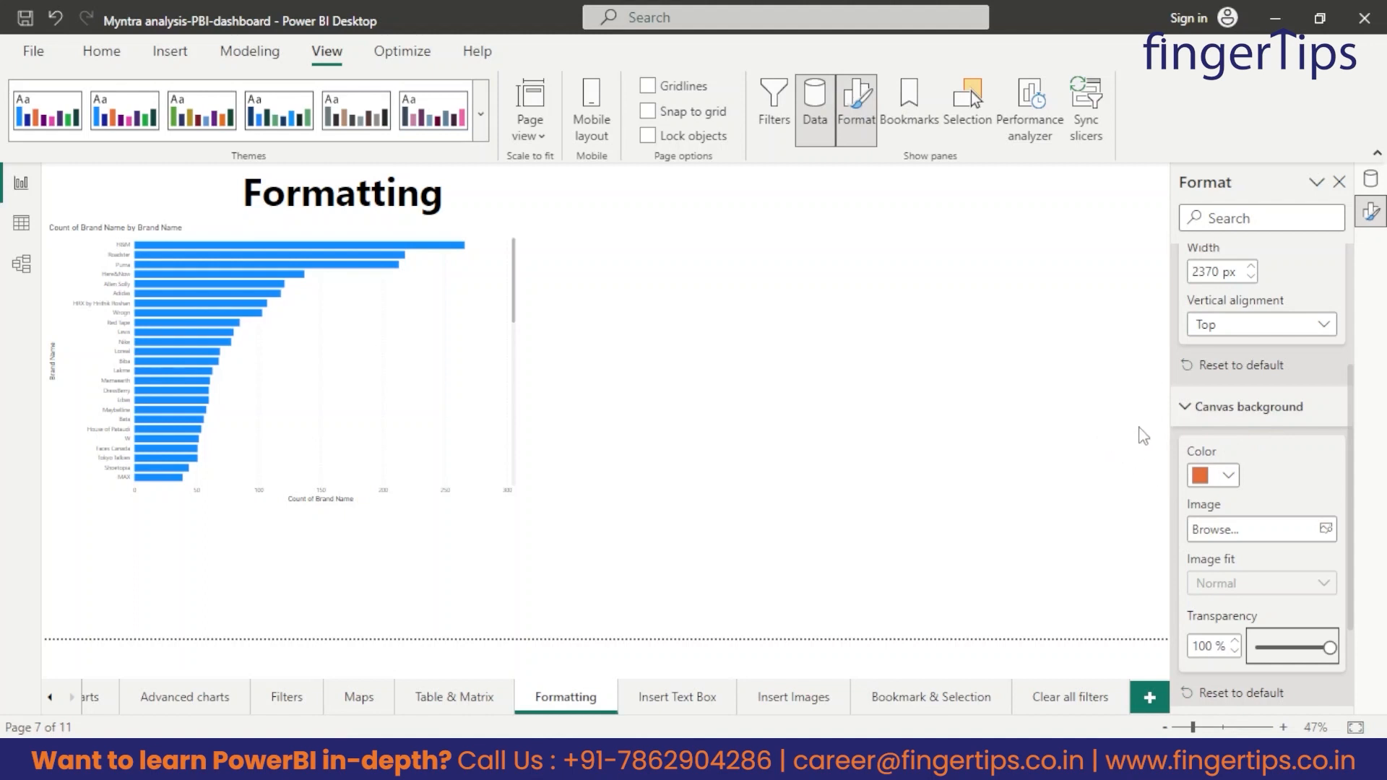
{"action": "left_click", "coordinate": [1228, 475]}
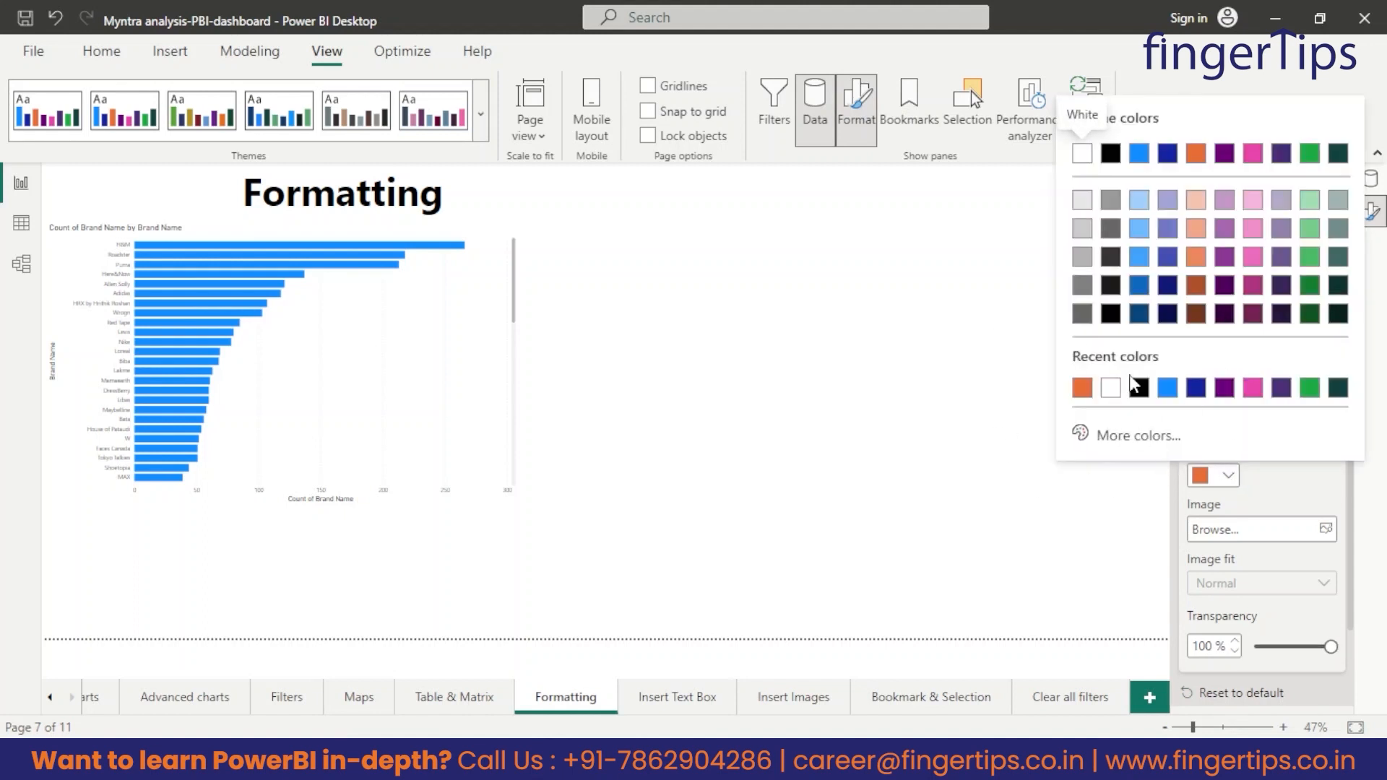
{"action": "left_click", "coordinate": [1080, 389]}
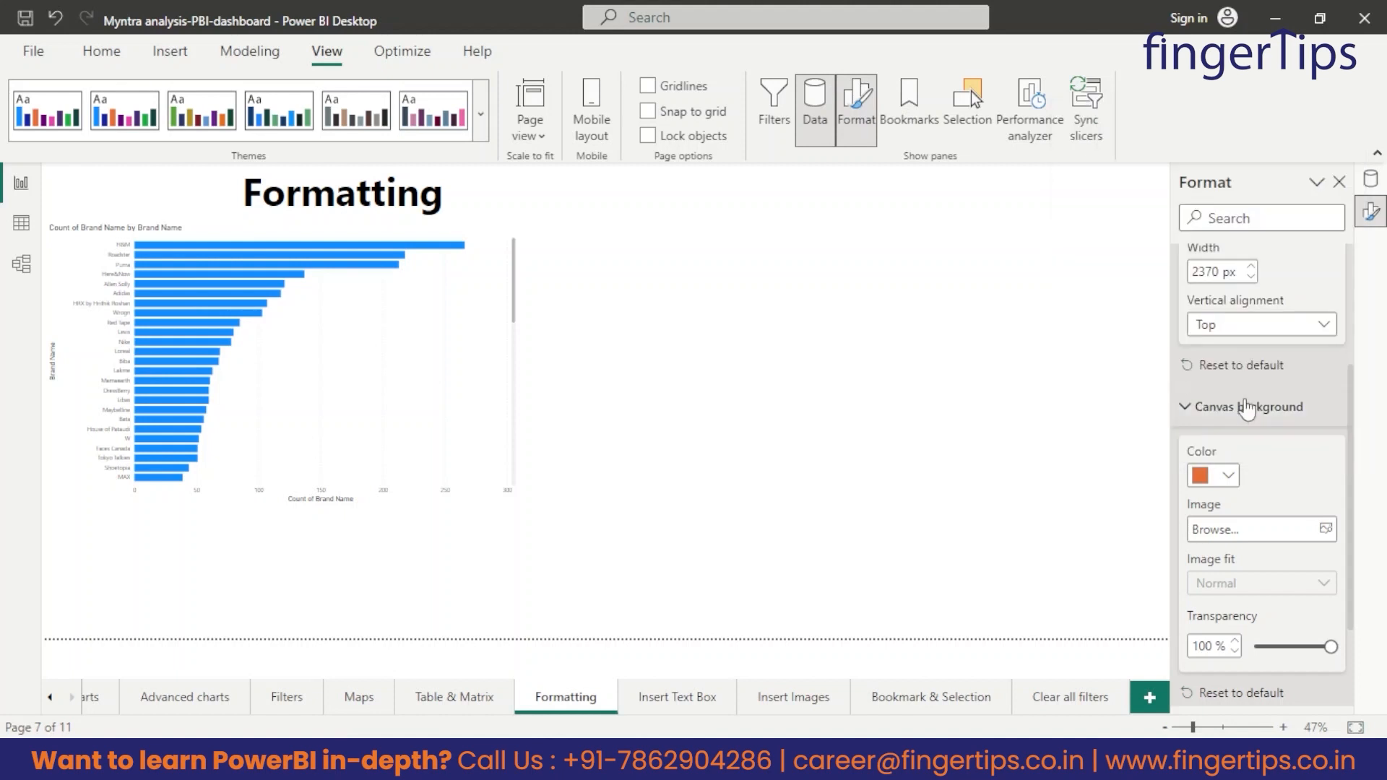
{"action": "left_click", "coordinate": [1228, 475]}
{"action": "left_click", "coordinate": [1309, 390]}
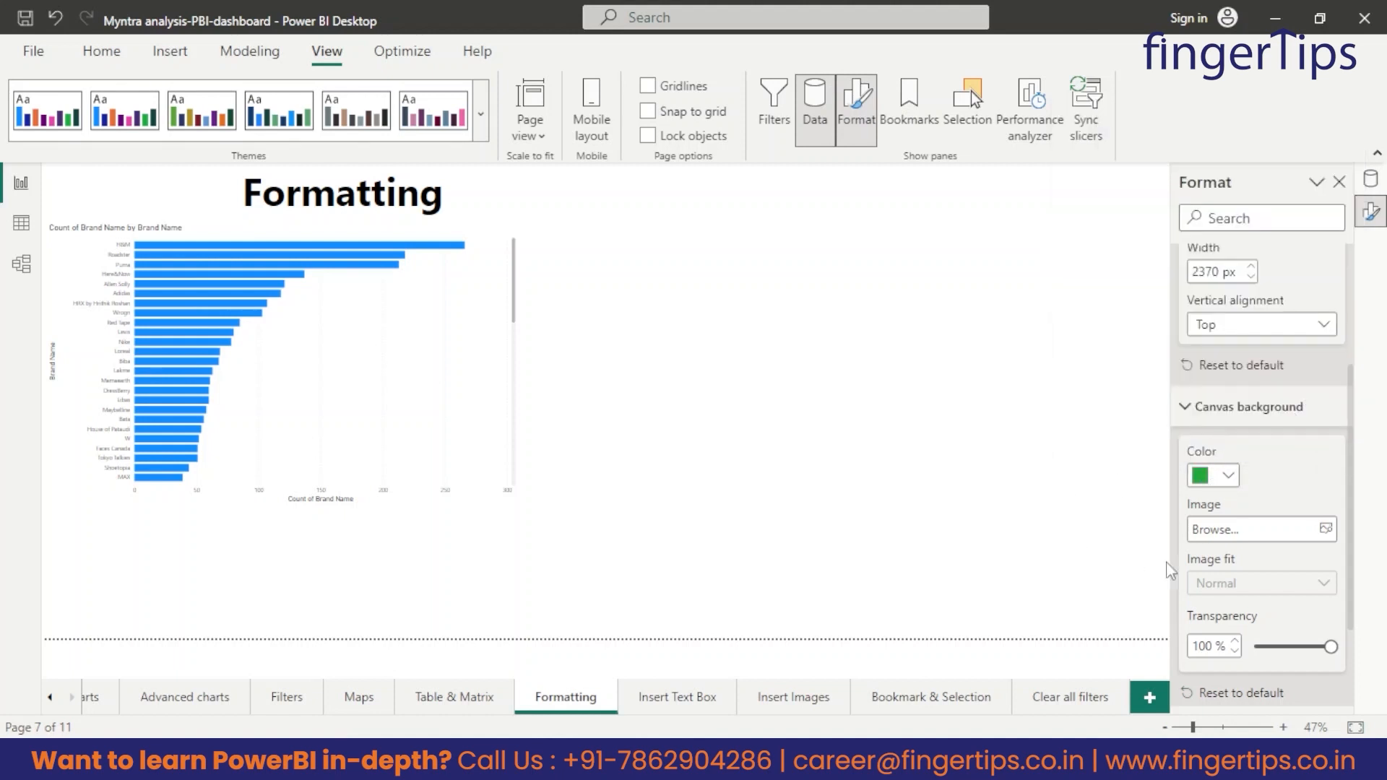
{"action": "scroll", "coordinate": [1223, 556], "scroll_direction": "down", "scroll_amount": 1}
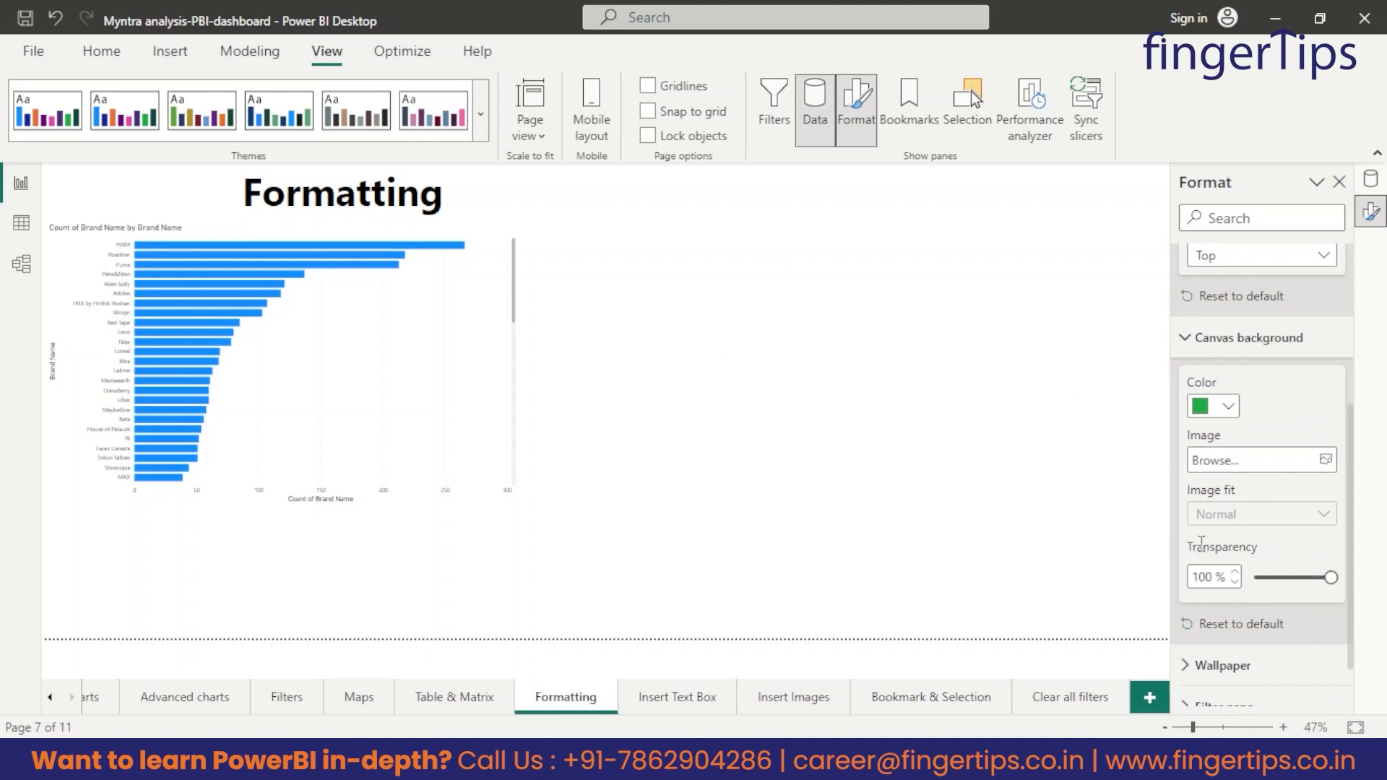
{"action": "mouse_move", "coordinate": [1330, 578]}
{"action": "left_mouse_down"}
{"action": "mouse_move", "coordinate": [1254, 578]}
{"action": "mouse_move", "coordinate": [1333, 578]}
{"action": "left_mouse_up"}
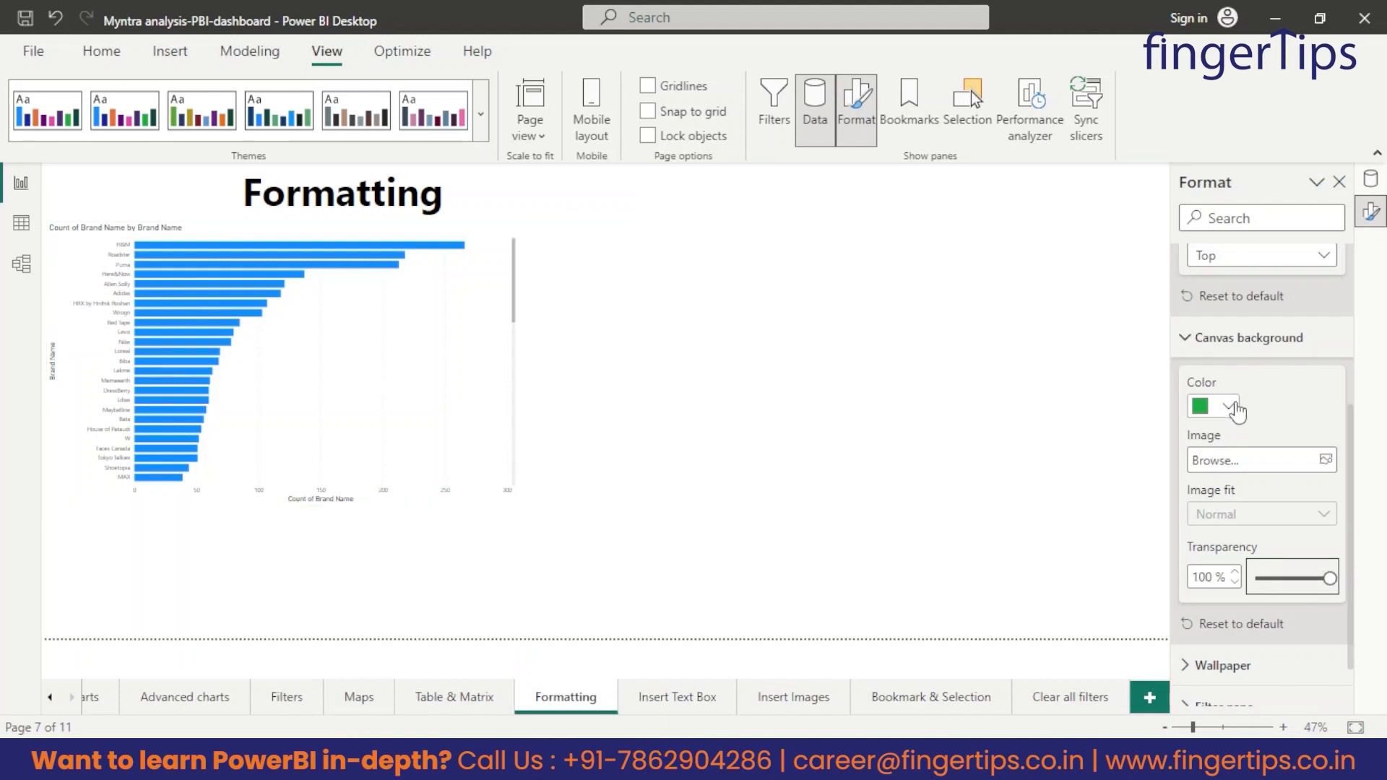
Set the canvas background color to white and review the canvas settings.
{"action": "left_click", "coordinate": [1228, 406]}
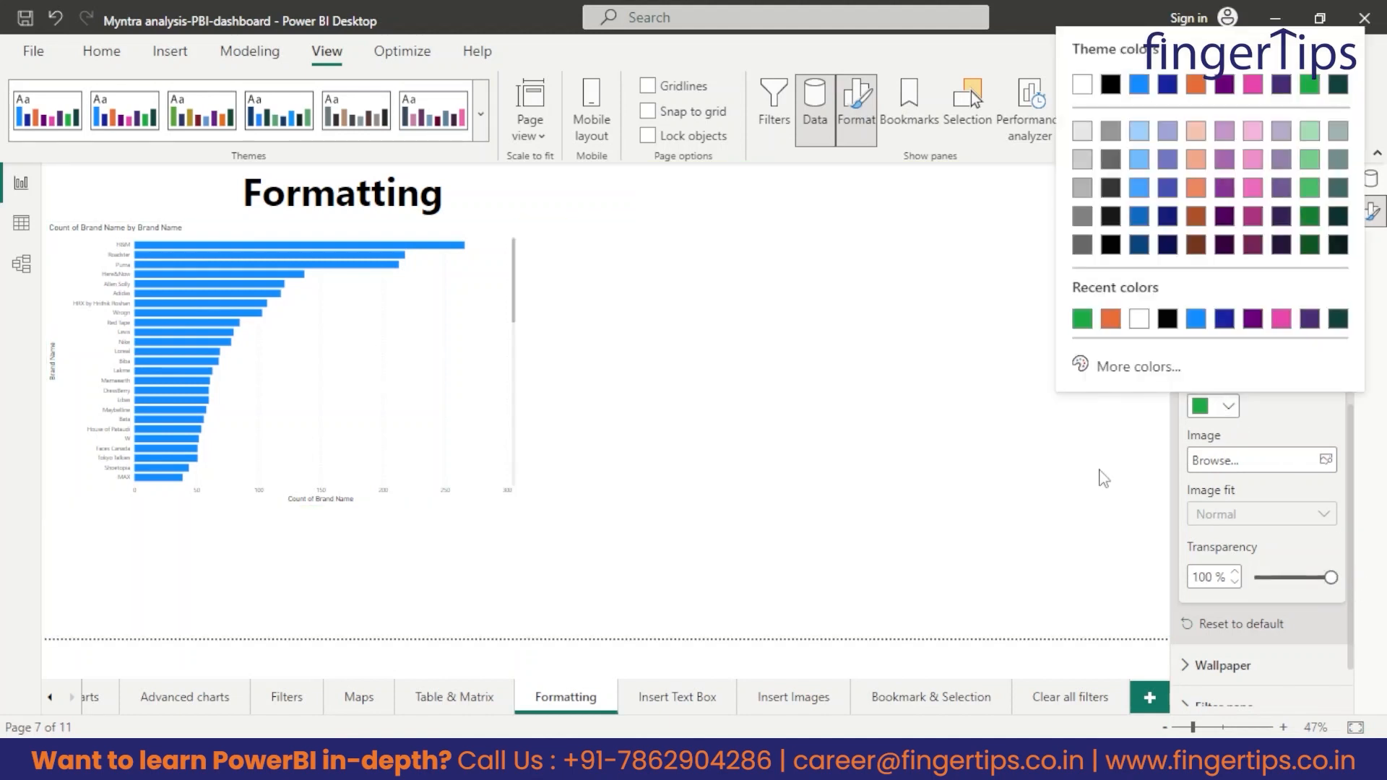
{"action": "left_click", "coordinate": [1139, 319]}
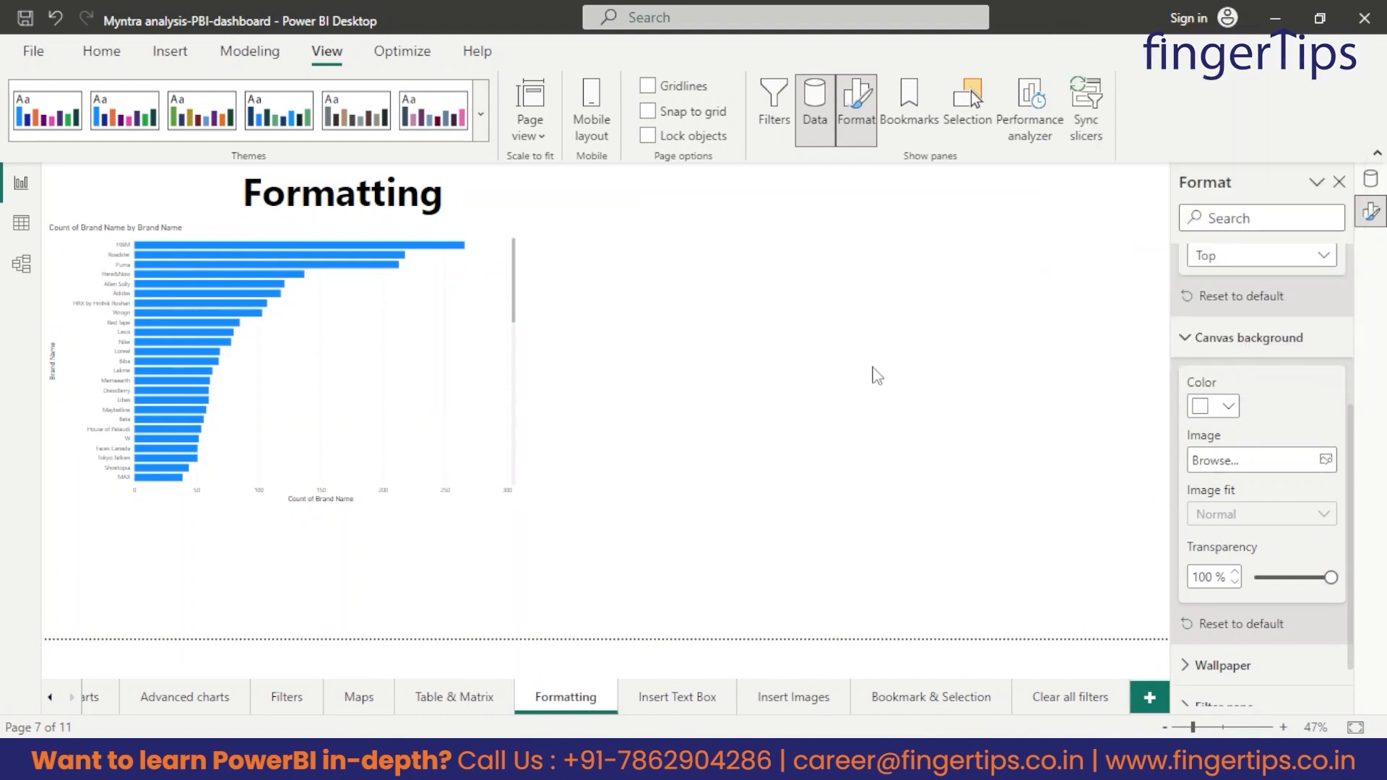
{"action": "scroll", "coordinate": [1322, 567], "scroll_direction": "down", "scroll_amount": 1}
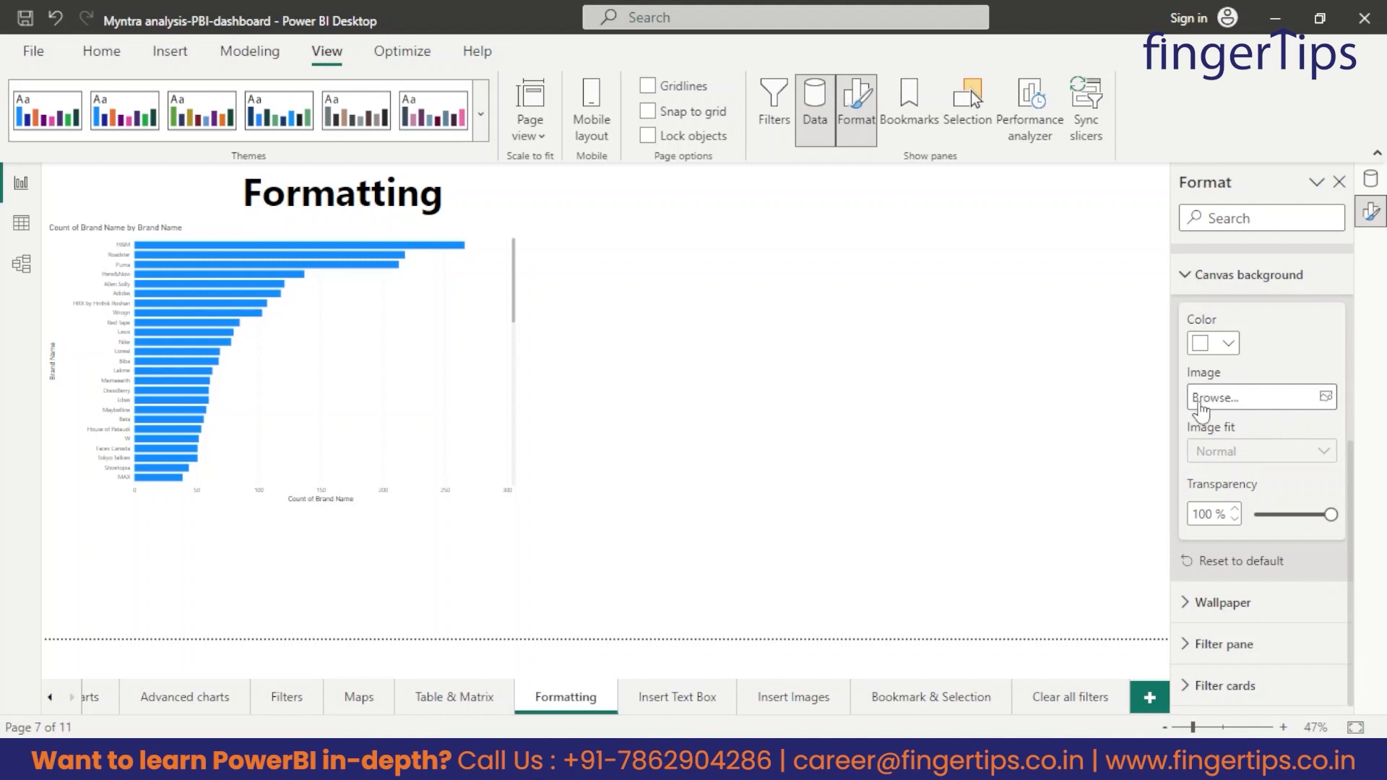
{"action": "scroll", "coordinate": [1199, 408], "scroll_direction": "up", "scroll_amount": 4}
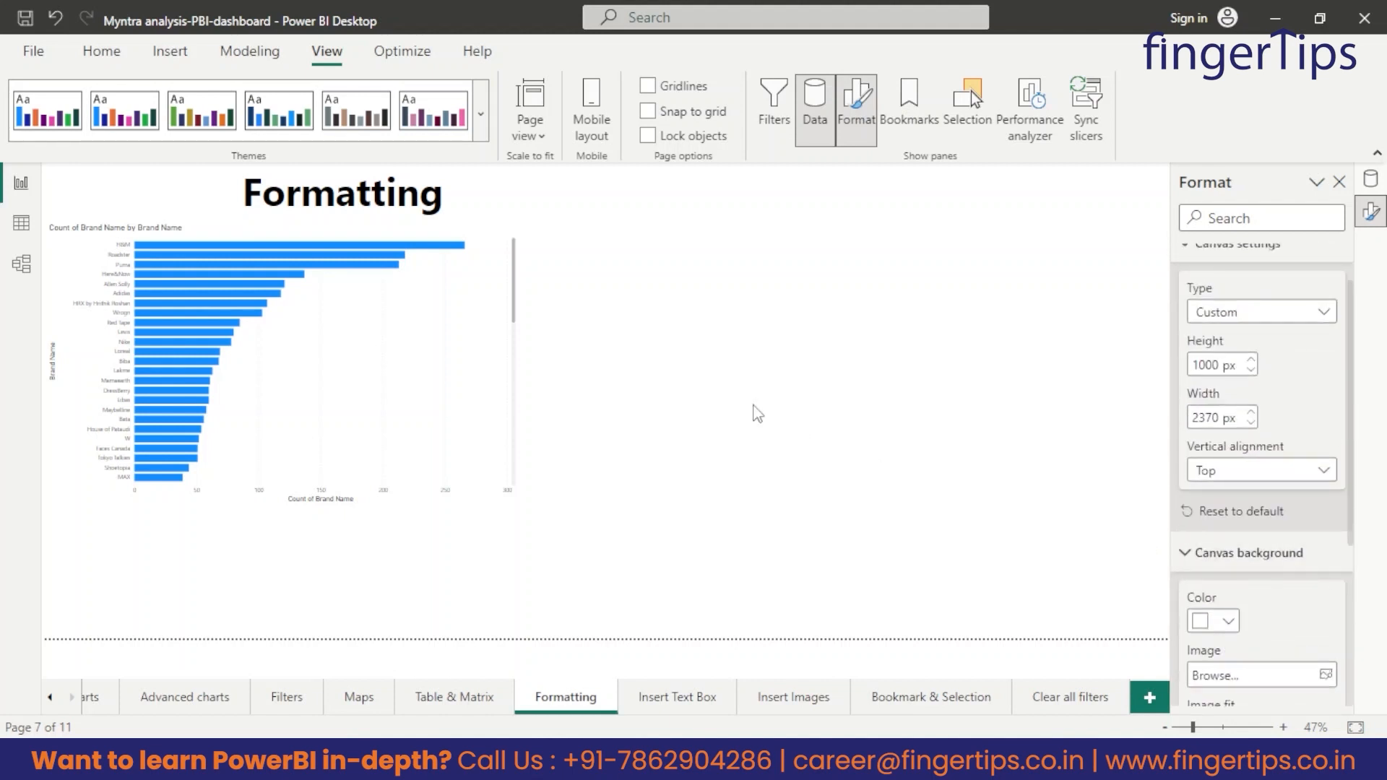
{"action": "scroll", "coordinate": [1257, 599], "scroll_direction": "down", "scroll_amount": 2}
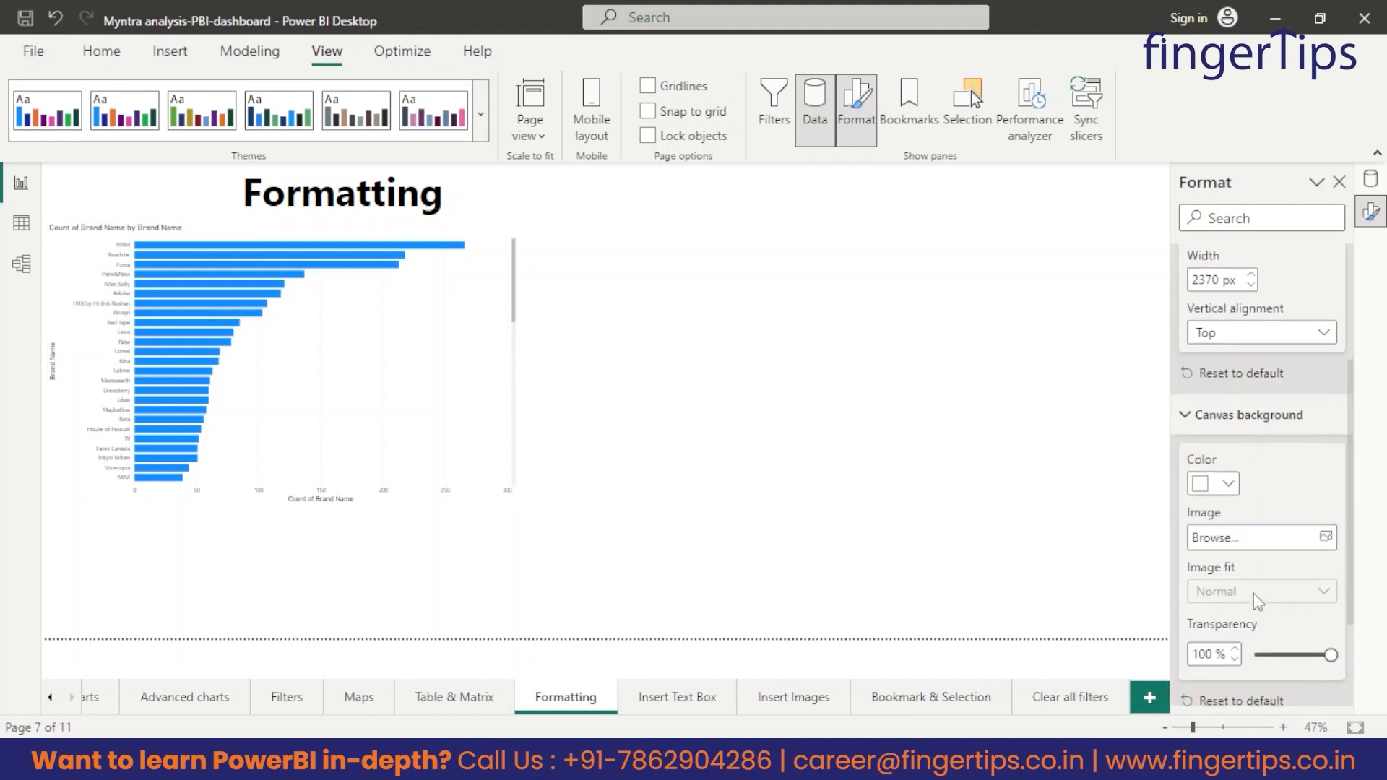
{"action": "scroll", "coordinate": [1332, 486], "scroll_direction": "up", "scroll_amount": 3}
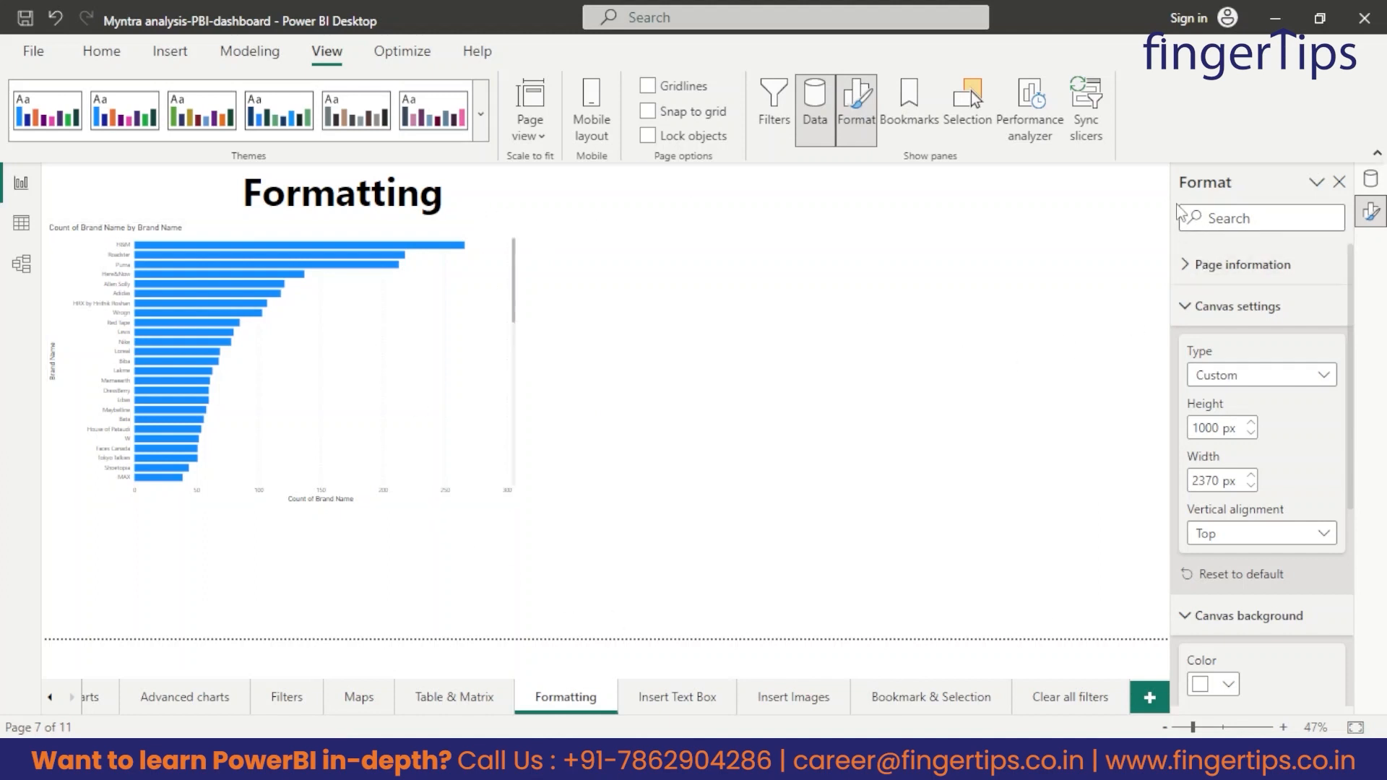
Enlarge the Brand Name chart in both width and height so it reaches close to the page's lower edge.
{"action": "right_click", "coordinate": [1314, 189]}
{"action": "left_click", "coordinate": [499, 469]}
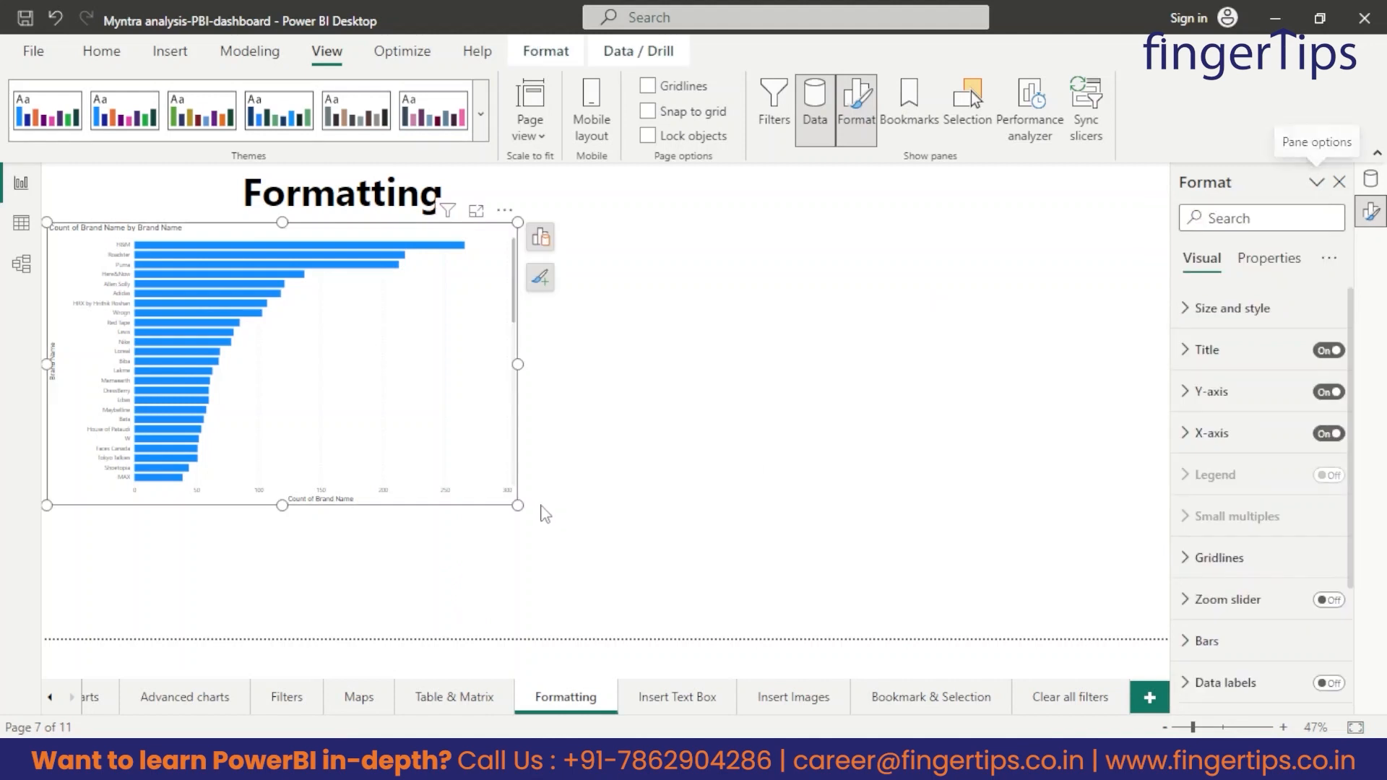
{"action": "left_click_drag", "start_coordinate": [560, 551], "coordinate": [615, 583]}
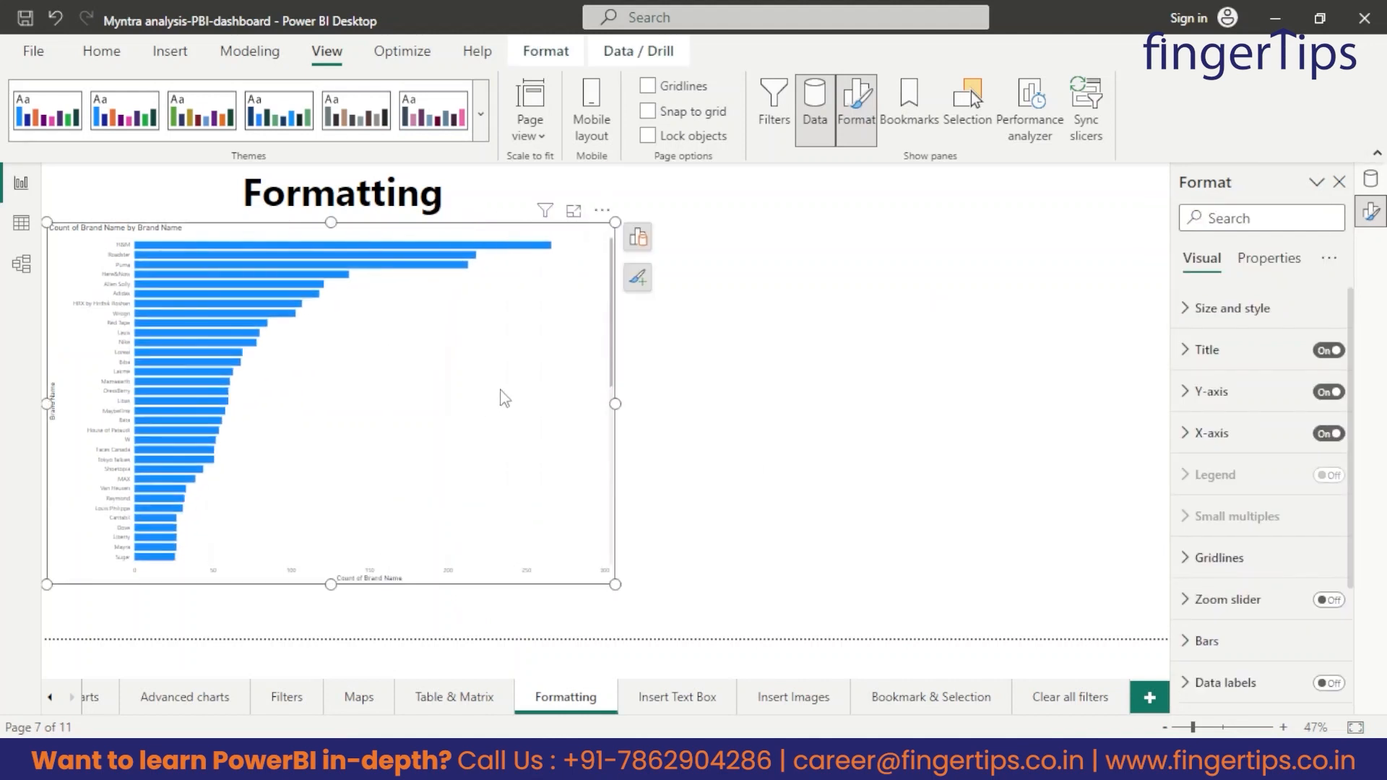
Move the brand chart right toward the middle of the page and change its title text to "Brand wise distribution".
{"action": "left_click_drag", "start_coordinate": [504, 459], "coordinate": [657, 464]}
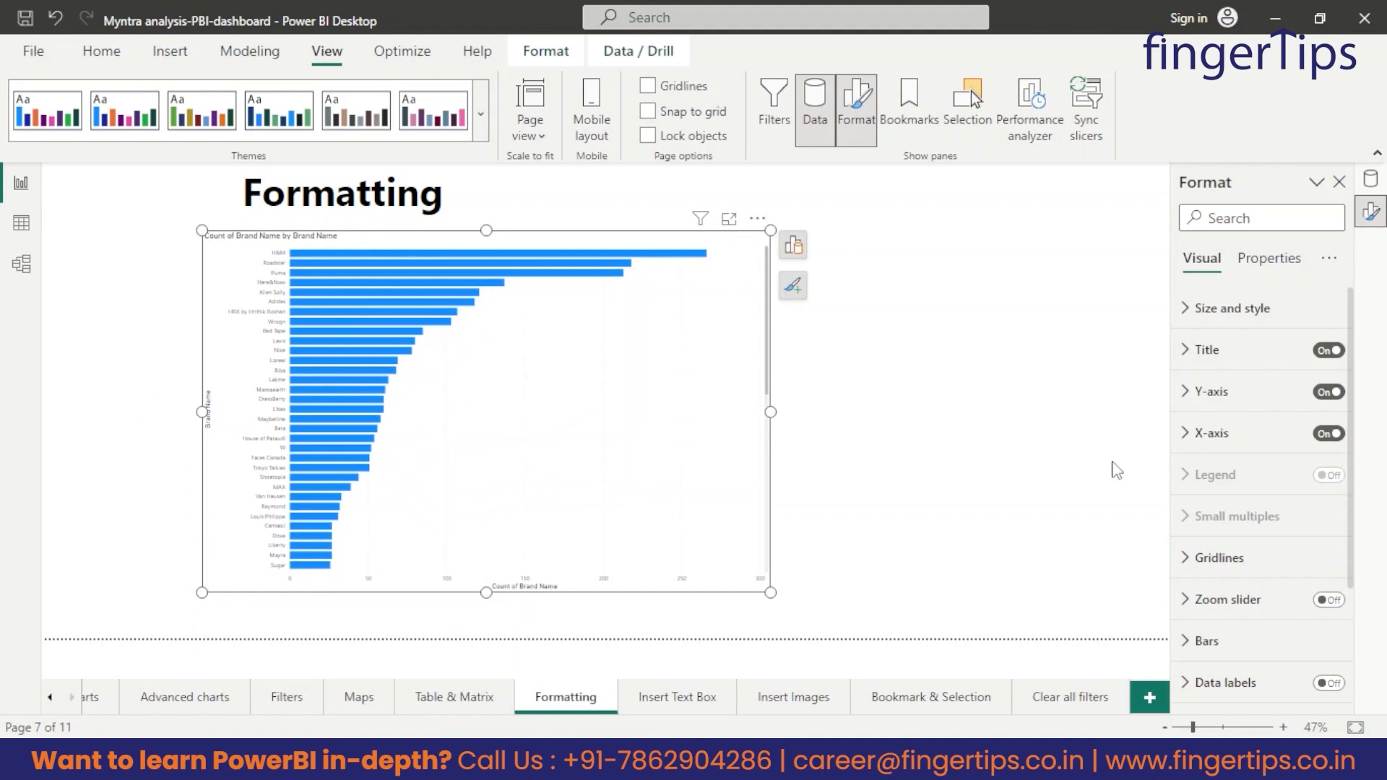
{"action": "left_click", "coordinate": [1203, 352]}
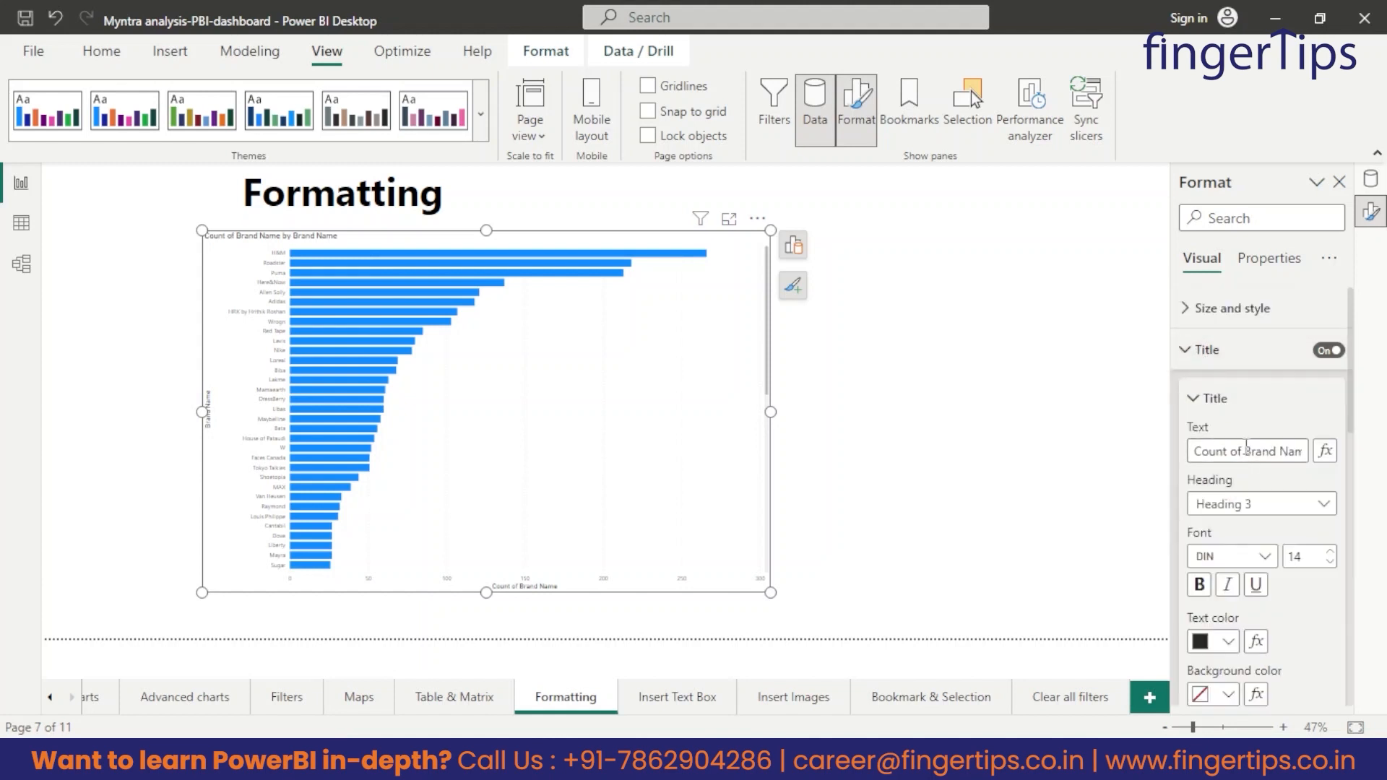
{"action": "triple_click", "coordinate": [1236, 450]}
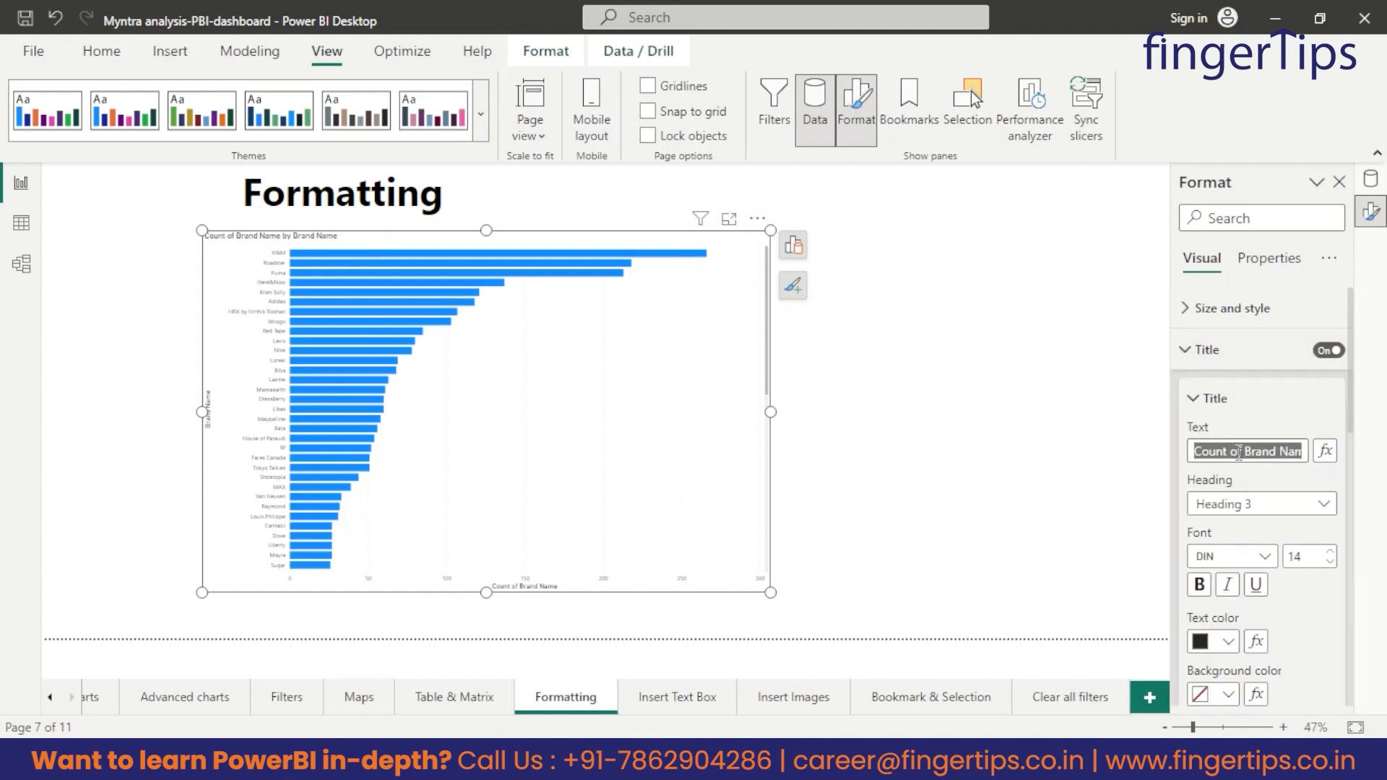
{"action": "key", "text": "BackSpace"}
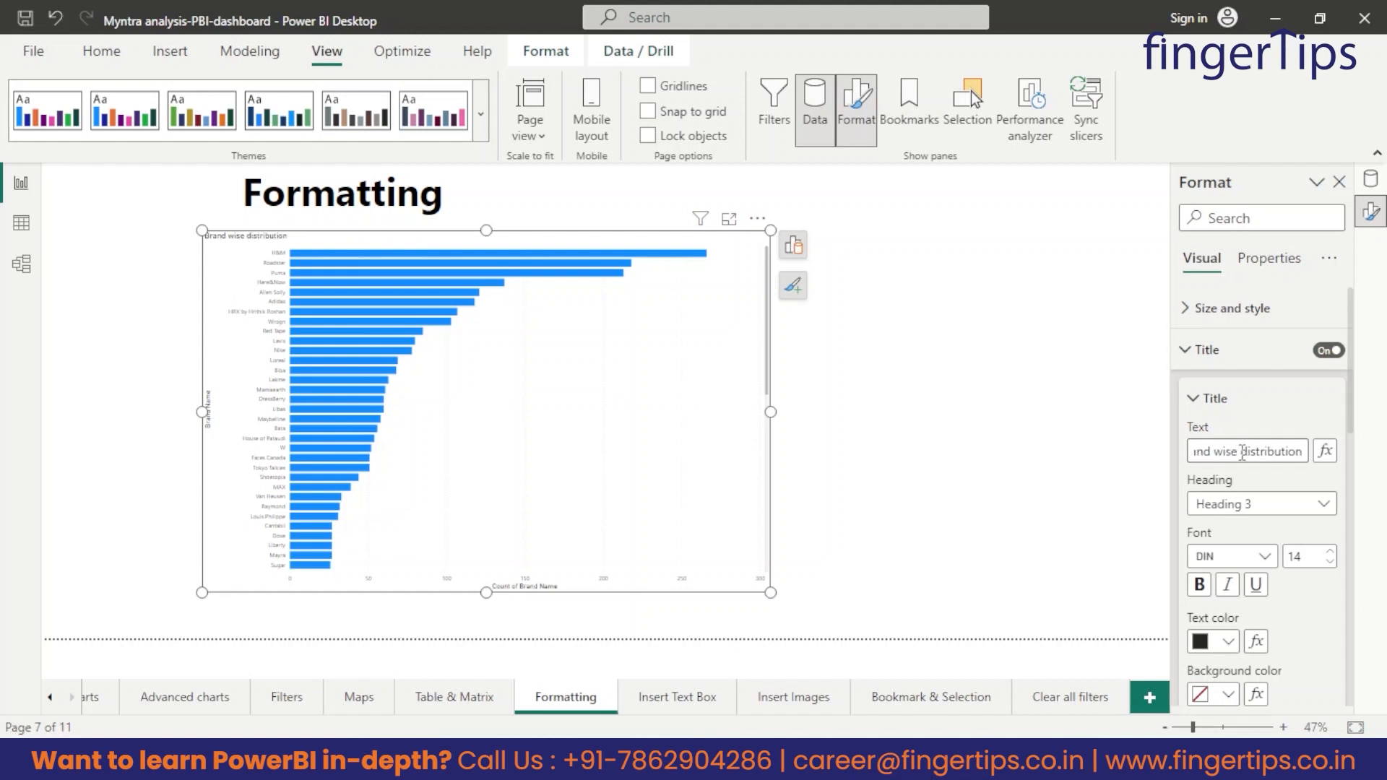
Set the chart title's font size to 30, make it bold and center it horizontally.
{"action": "left_click", "coordinate": [1304, 556]}
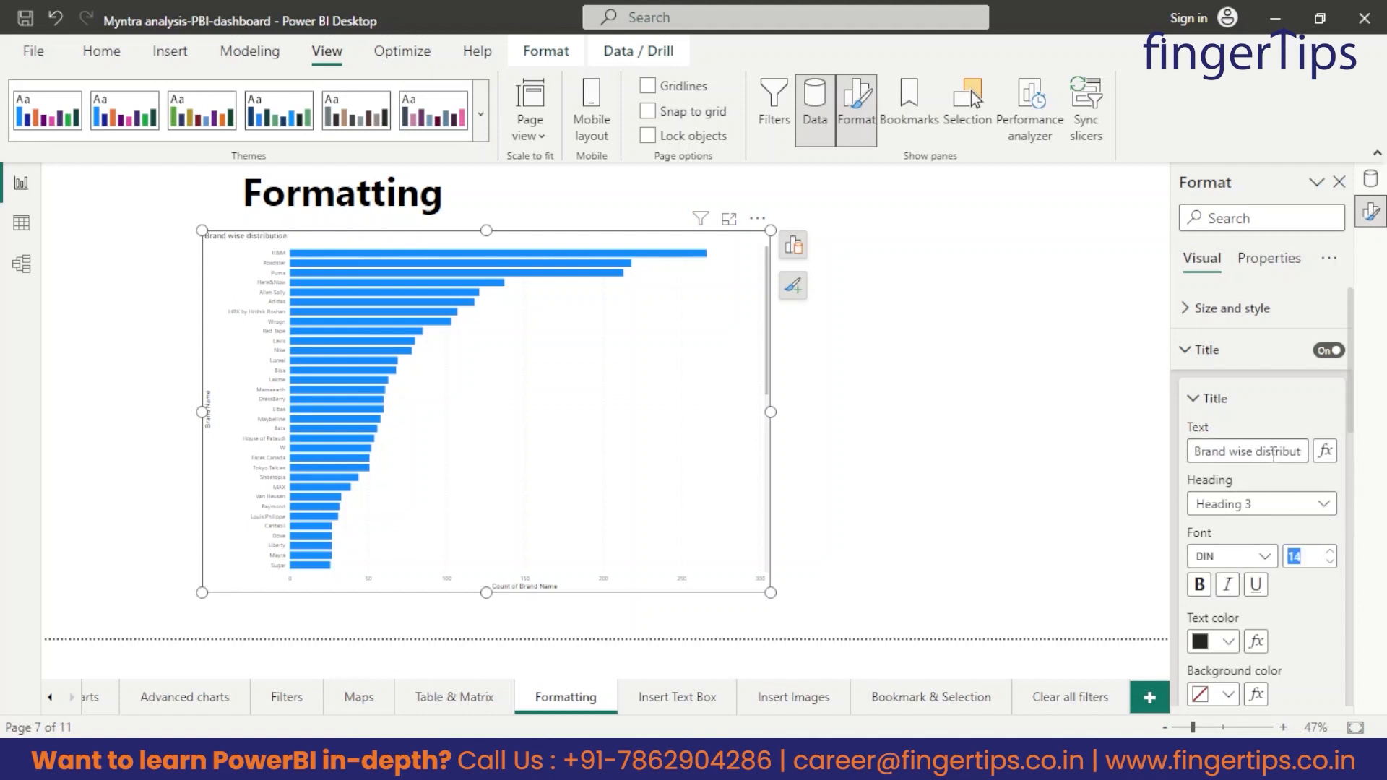
{"action": "type", "text": "30"}
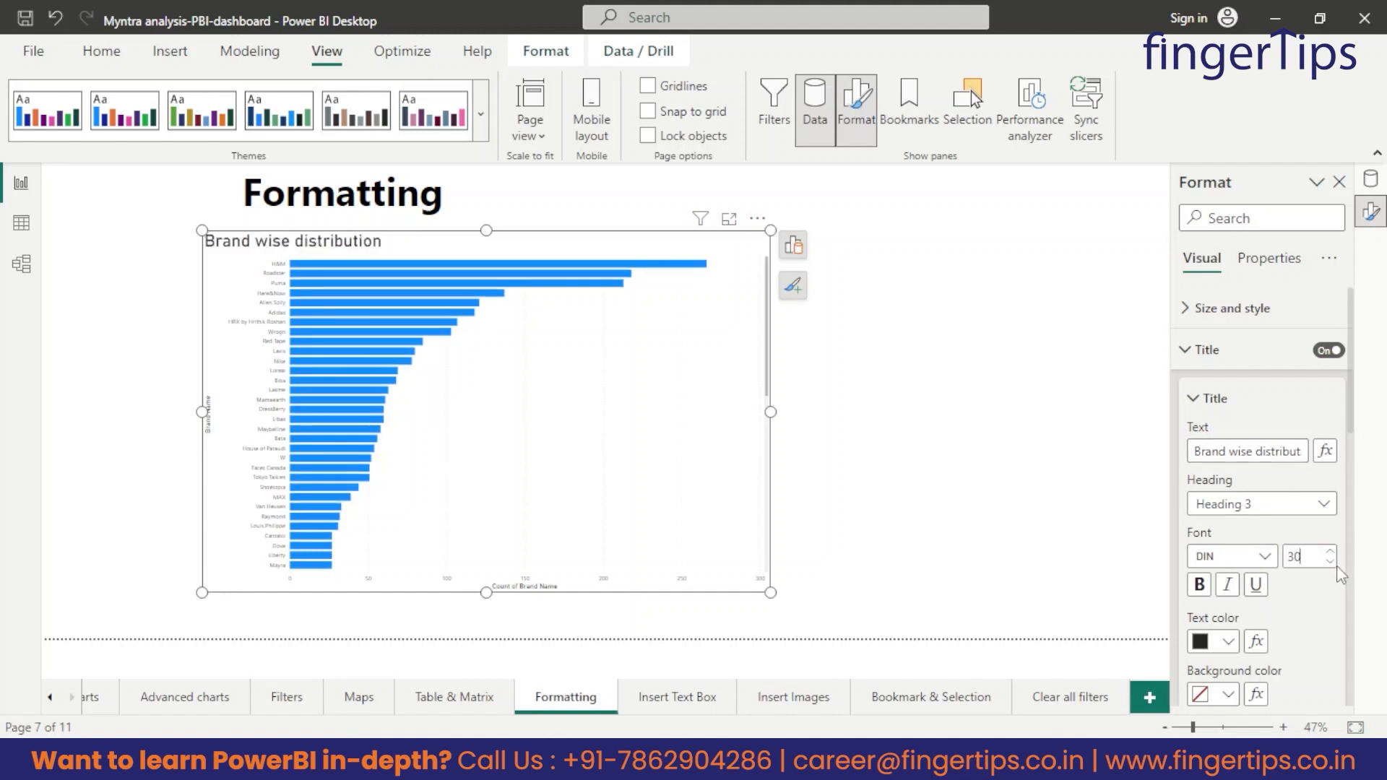
{"action": "scroll", "coordinate": [1288, 559], "scroll_direction": "down", "scroll_amount": 1}
{"action": "left_click", "coordinate": [1201, 523]}
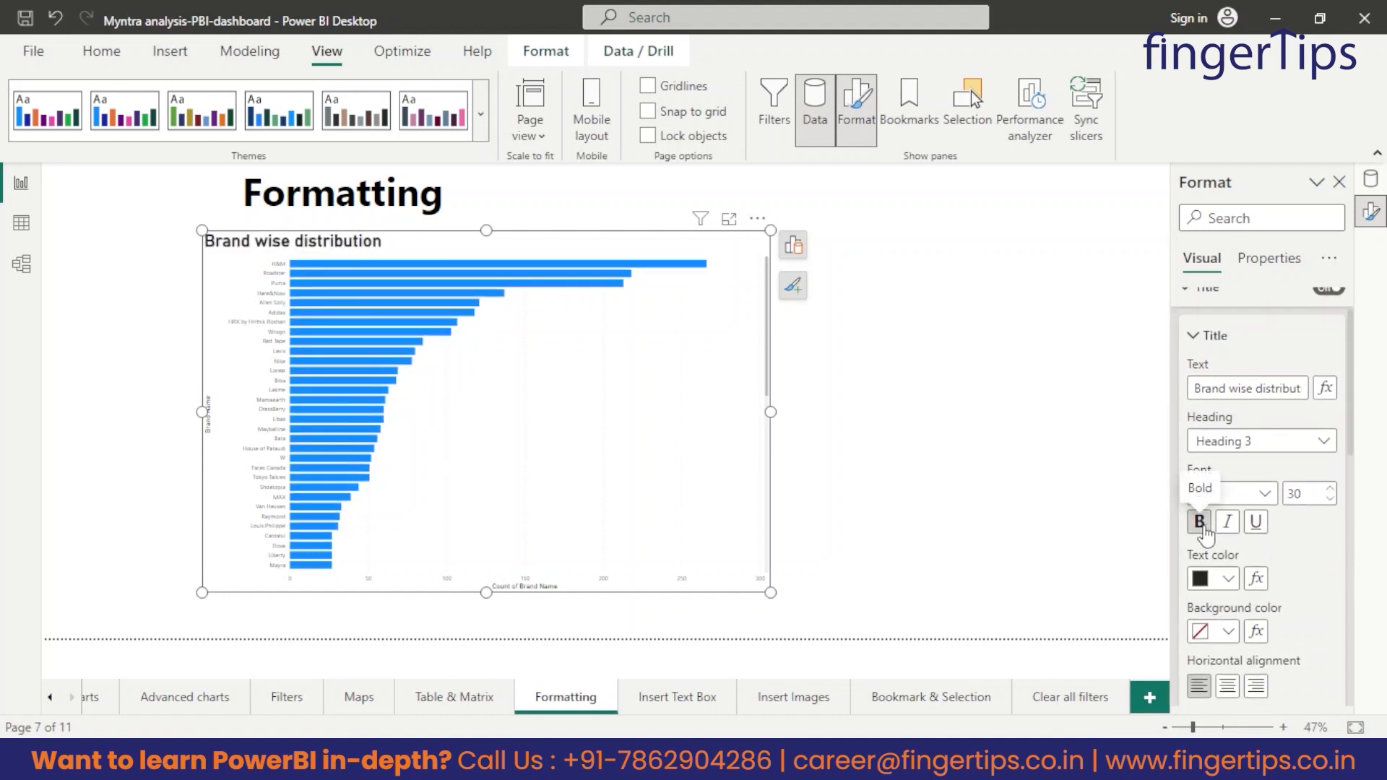
{"action": "scroll", "coordinate": [1228, 531], "scroll_direction": "down", "scroll_amount": 1}
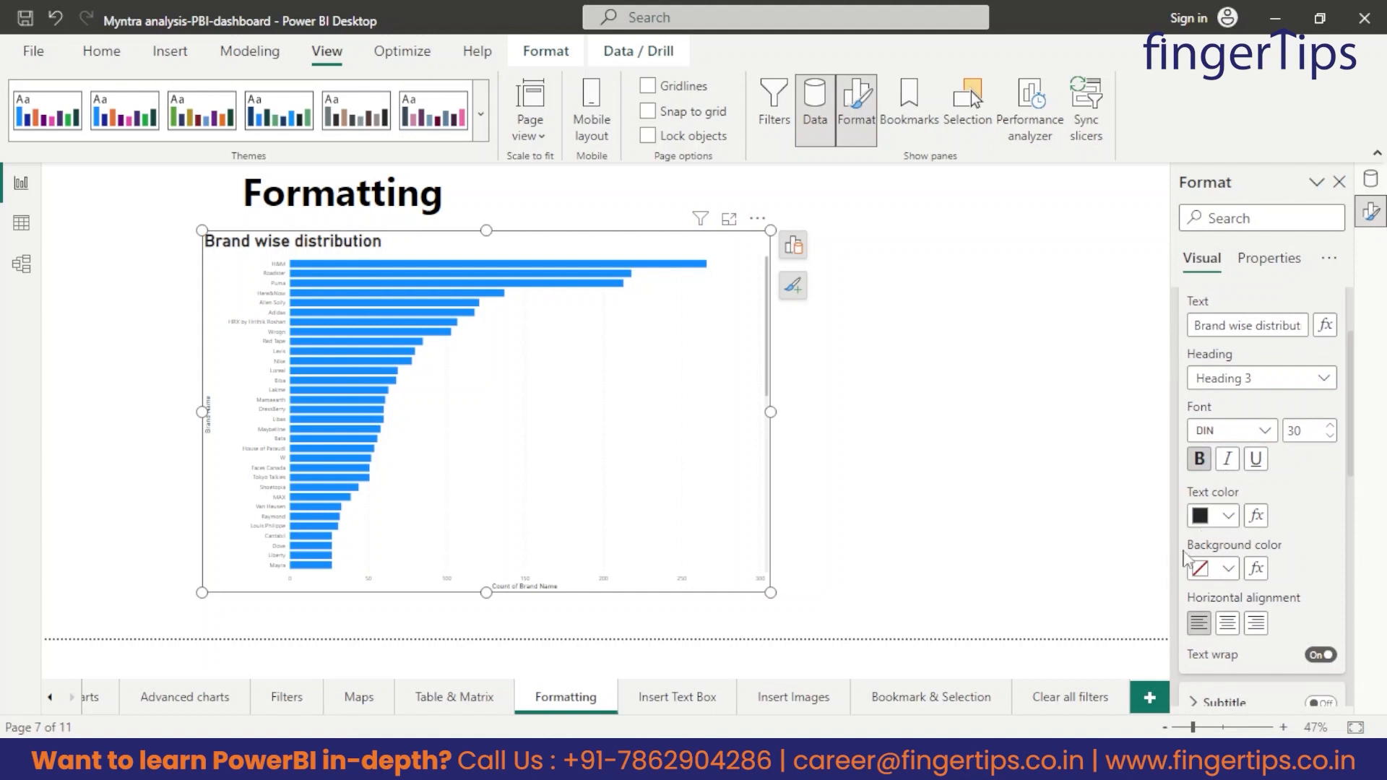
{"action": "left_click", "coordinate": [1226, 623]}
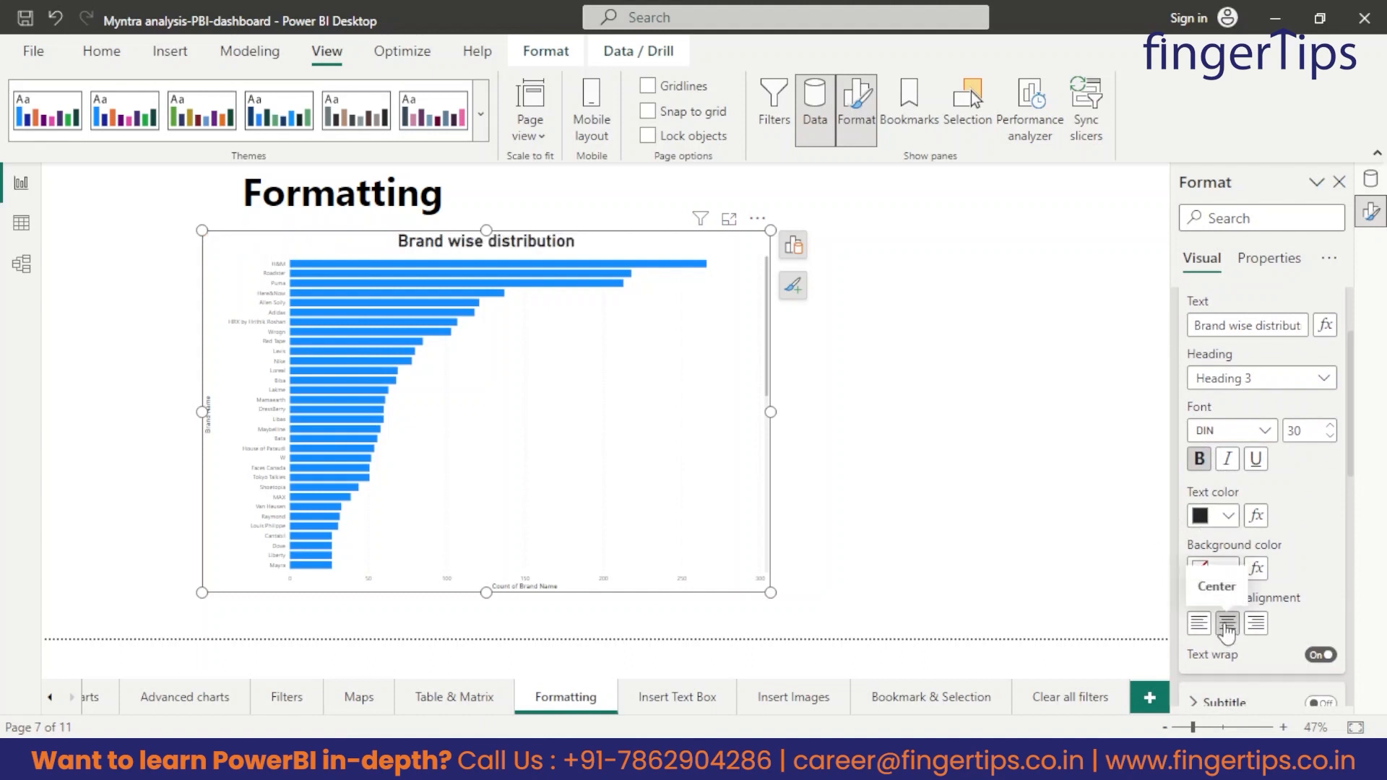
Turn off the axis titles on both the Y-axis and the X-axis of the brand chart.
{"action": "scroll", "coordinate": [1314, 520], "scroll_direction": "down", "scroll_amount": 2}
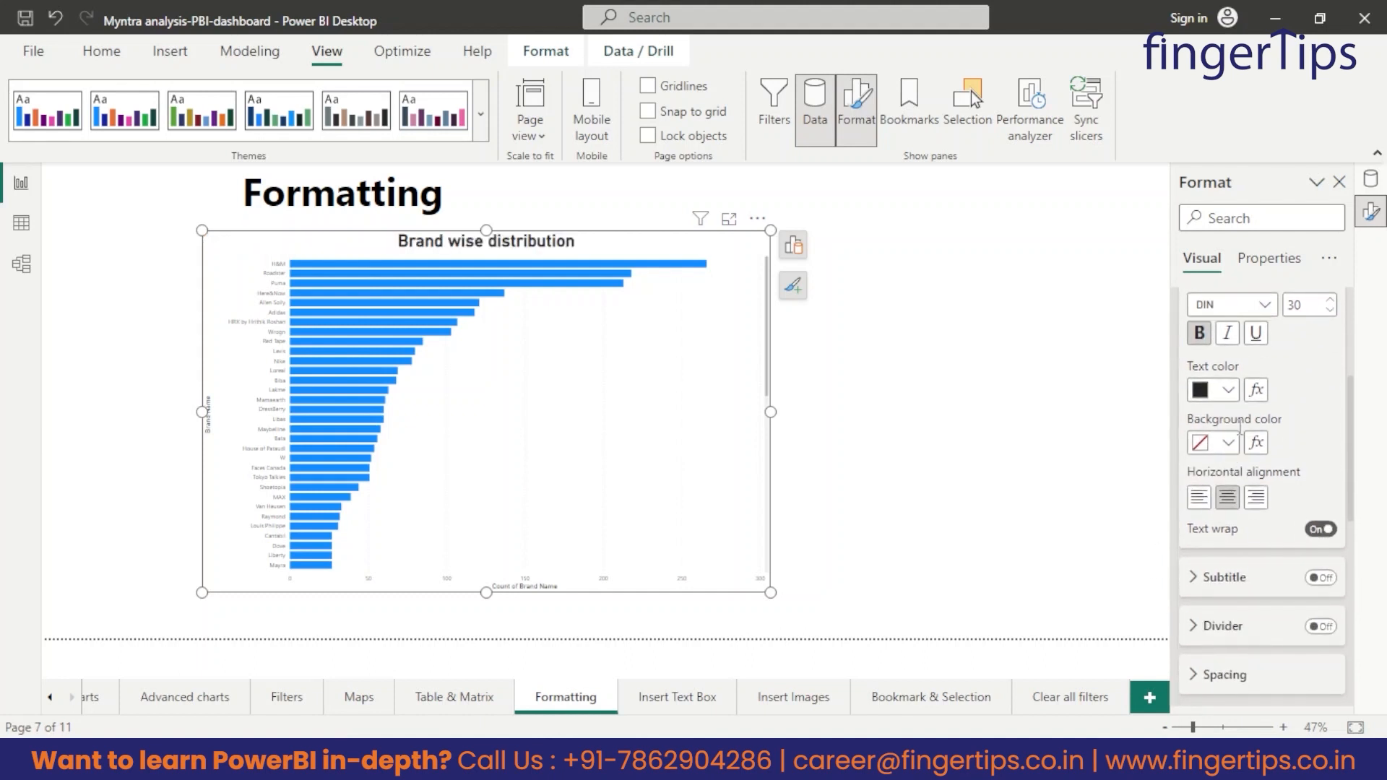
{"action": "scroll", "coordinate": [1301, 480], "scroll_direction": "down", "scroll_amount": 2}
{"action": "scroll", "coordinate": [1301, 480], "scroll_direction": "down", "scroll_amount": 1}
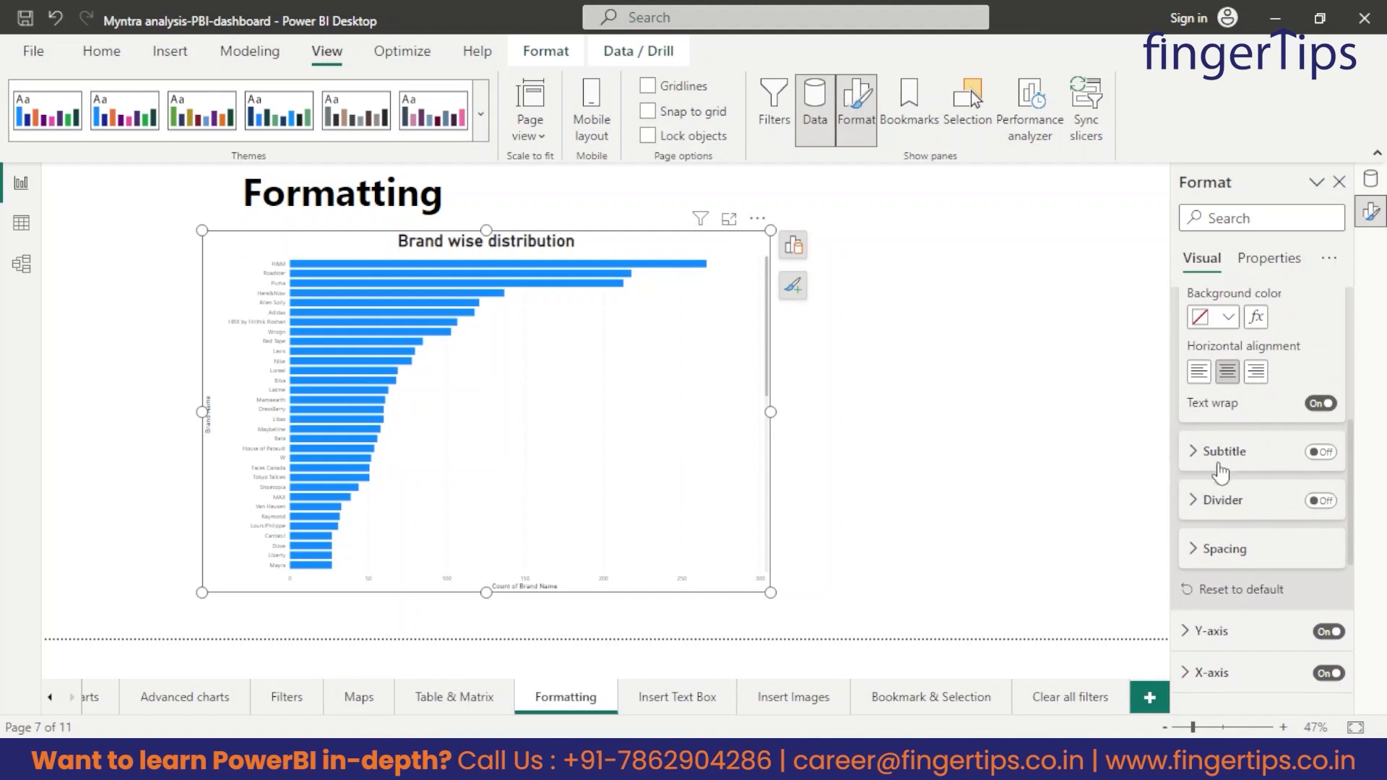
{"action": "scroll", "coordinate": [1261, 505], "scroll_direction": "down", "scroll_amount": 3}
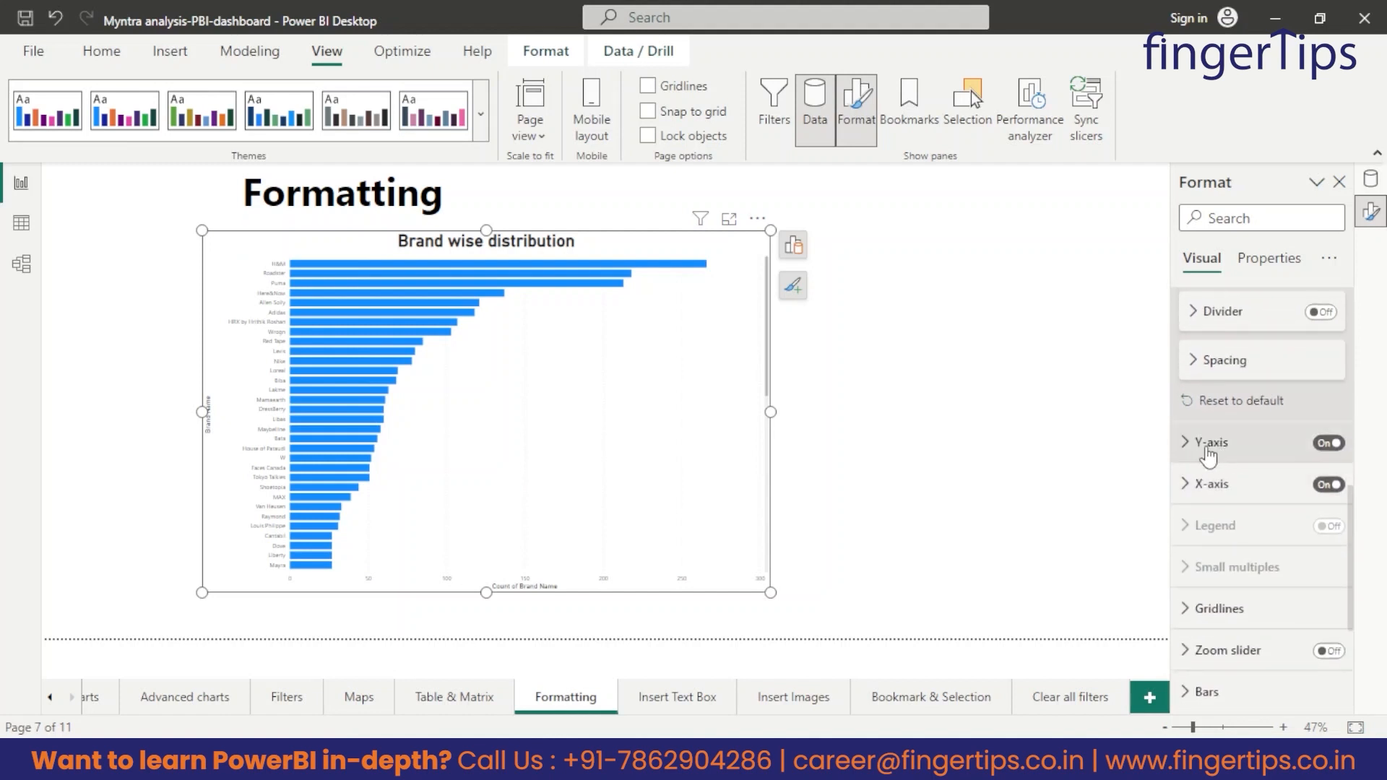
{"action": "left_click", "coordinate": [1208, 444]}
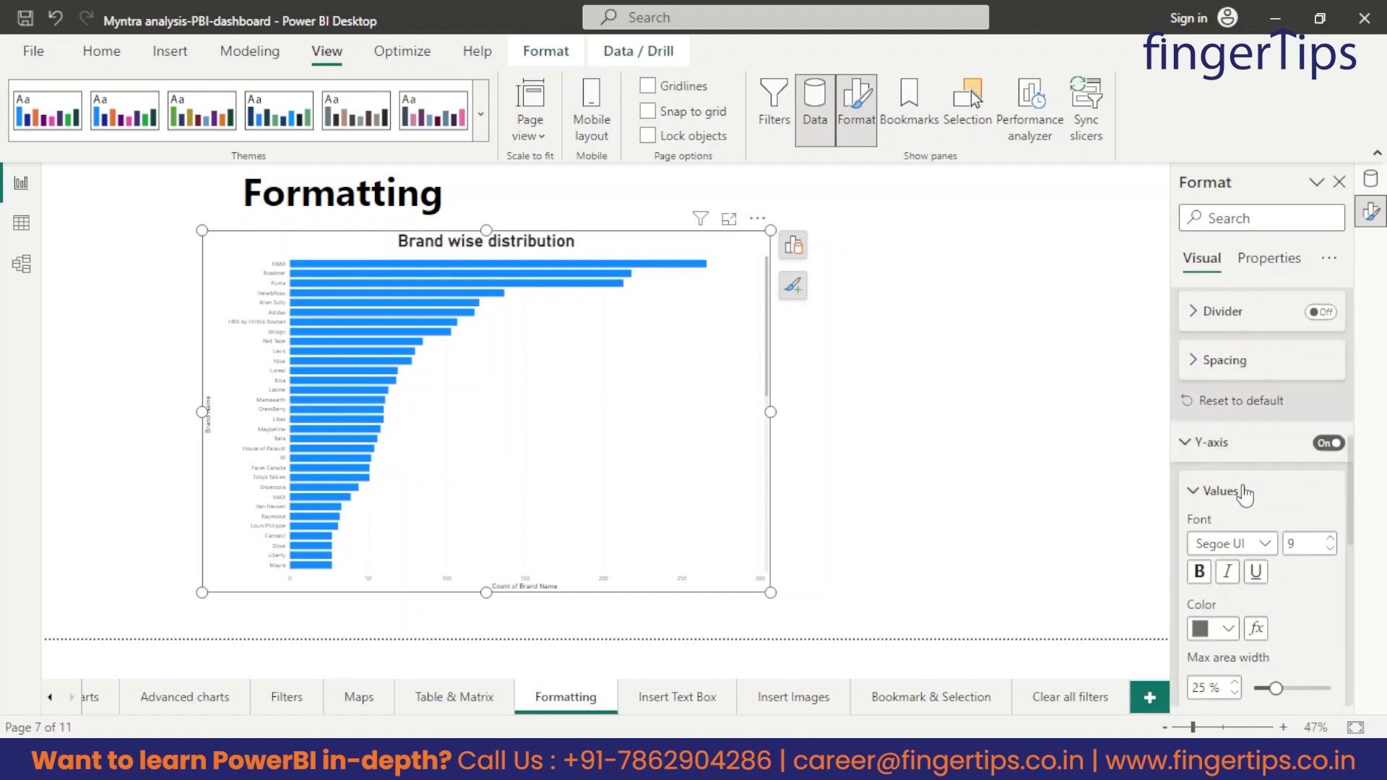
{"action": "scroll", "coordinate": [1227, 404], "scroll_direction": "down", "scroll_amount": 1}
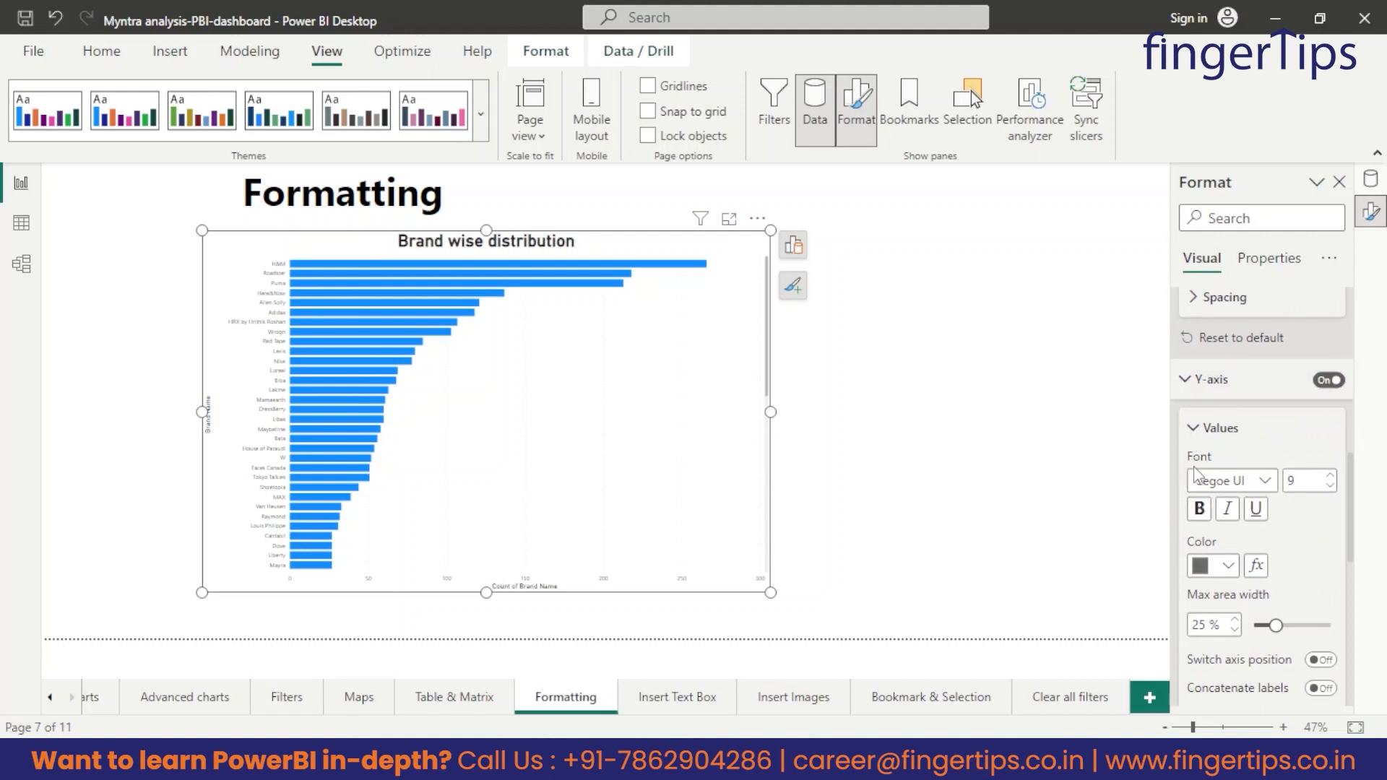
{"action": "scroll", "coordinate": [1293, 513], "scroll_direction": "down", "scroll_amount": 2}
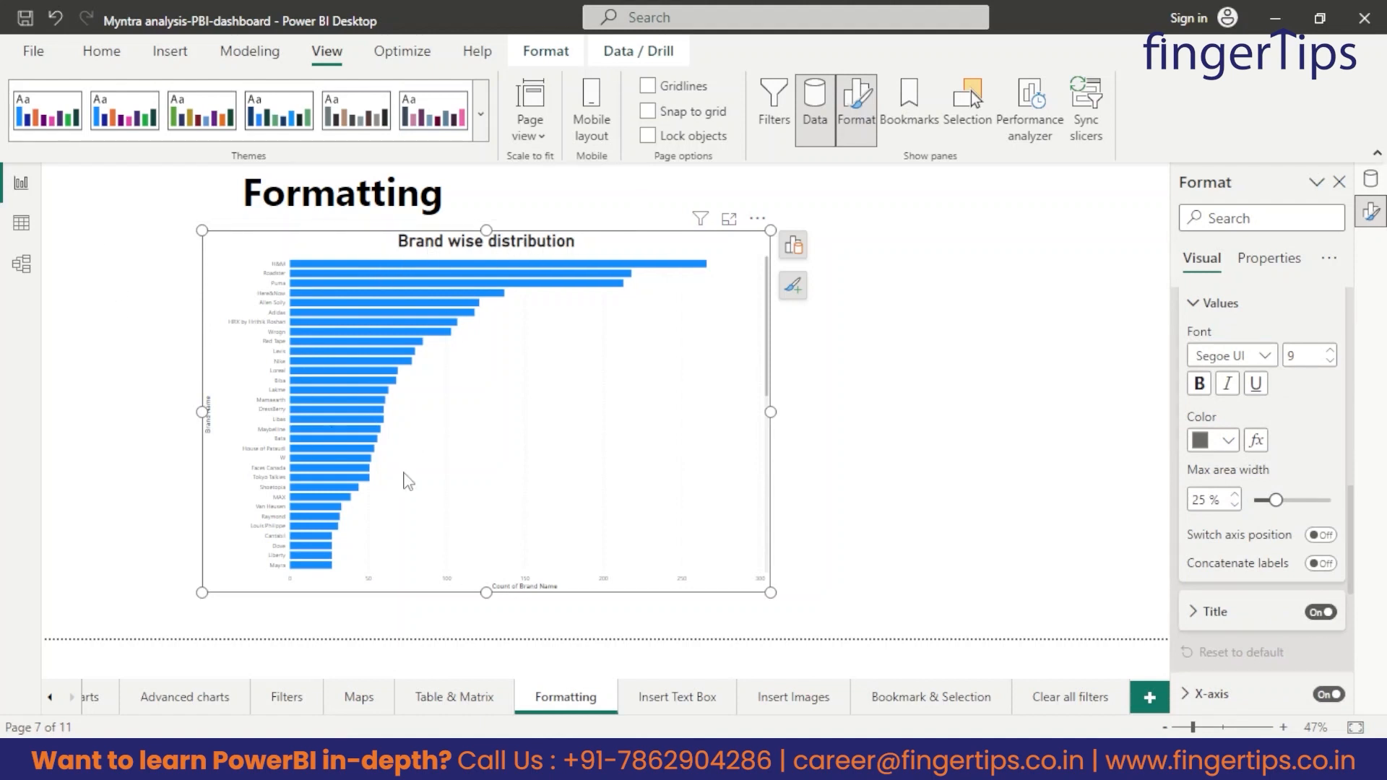
{"action": "left_click", "coordinate": [1320, 613]}
{"action": "scroll", "coordinate": [1228, 563], "scroll_direction": "down", "scroll_amount": 3}
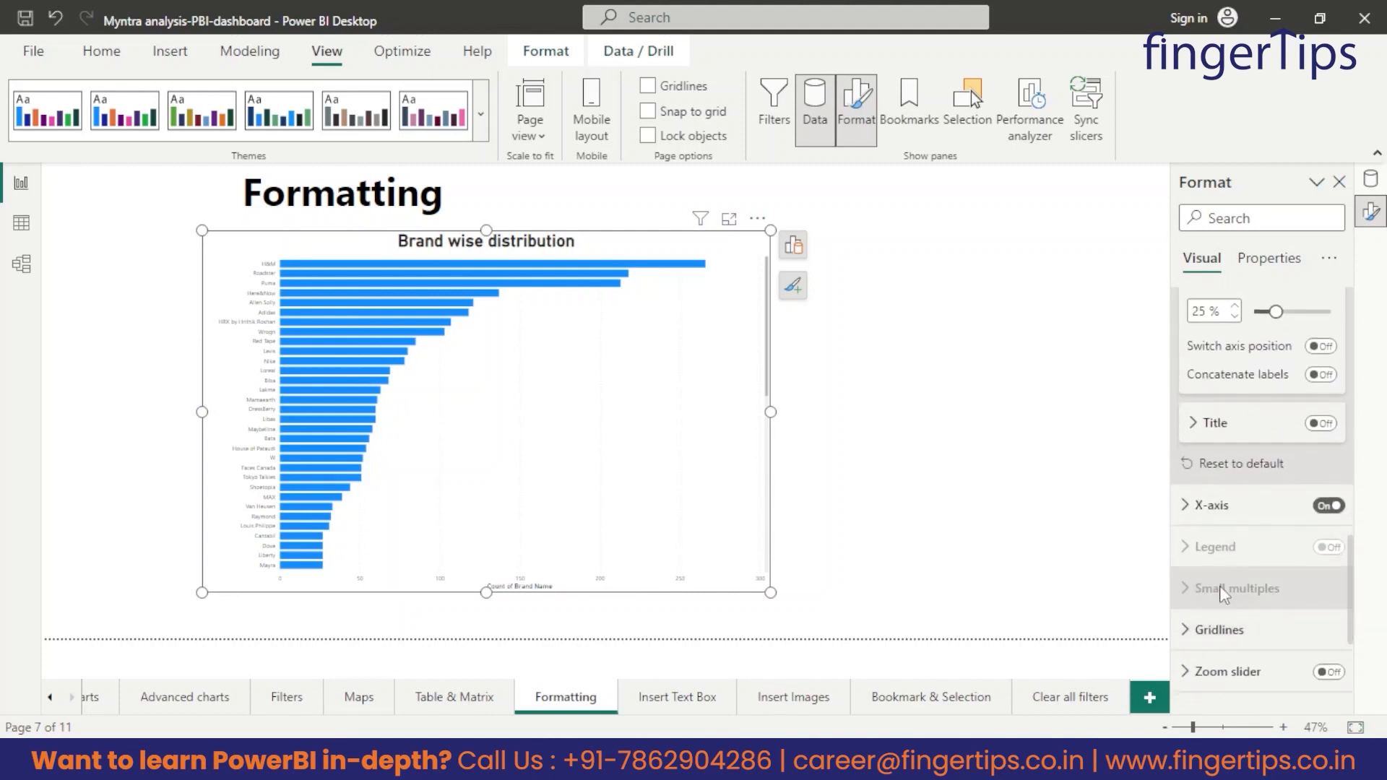
{"action": "left_click", "coordinate": [1195, 506]}
{"action": "scroll", "coordinate": [1271, 549], "scroll_direction": "down", "scroll_amount": 2}
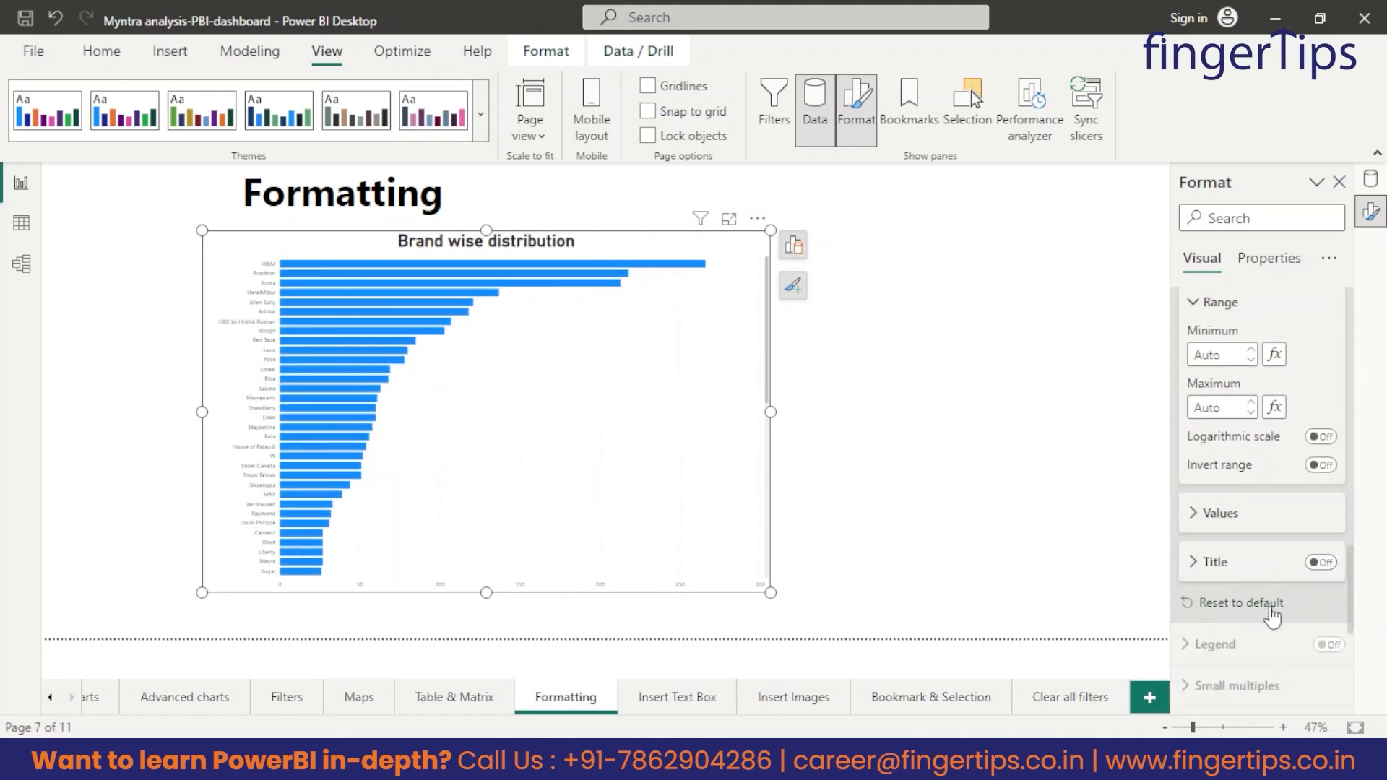
Set the Y-axis values' font size to 20 and their color to black.
{"action": "scroll", "coordinate": [1274, 614], "scroll_direction": "up", "scroll_amount": 2}
{"action": "scroll", "coordinate": [1274, 614], "scroll_direction": "up", "scroll_amount": 5}
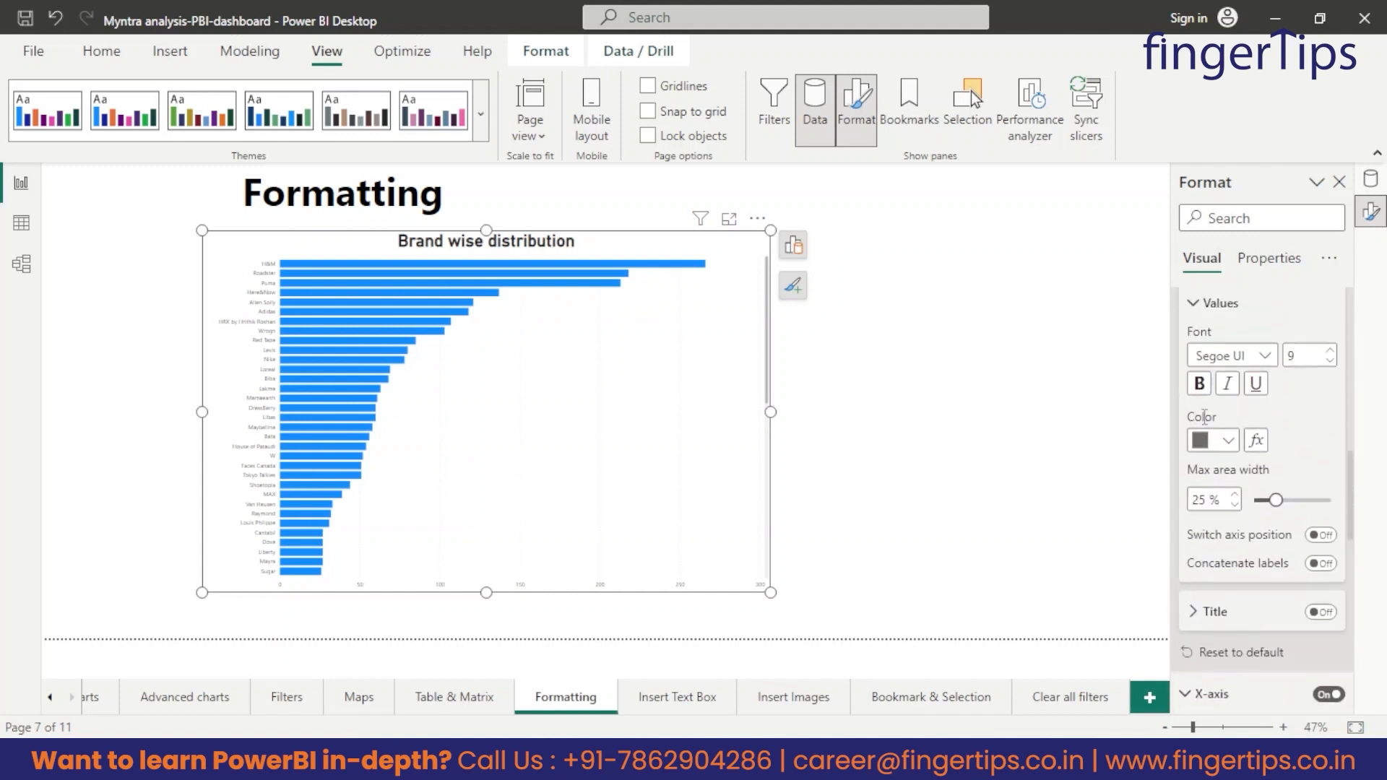
{"action": "scroll", "coordinate": [1228, 408], "scroll_direction": "up", "scroll_amount": 1}
{"action": "double_click", "coordinate": [1306, 419]}
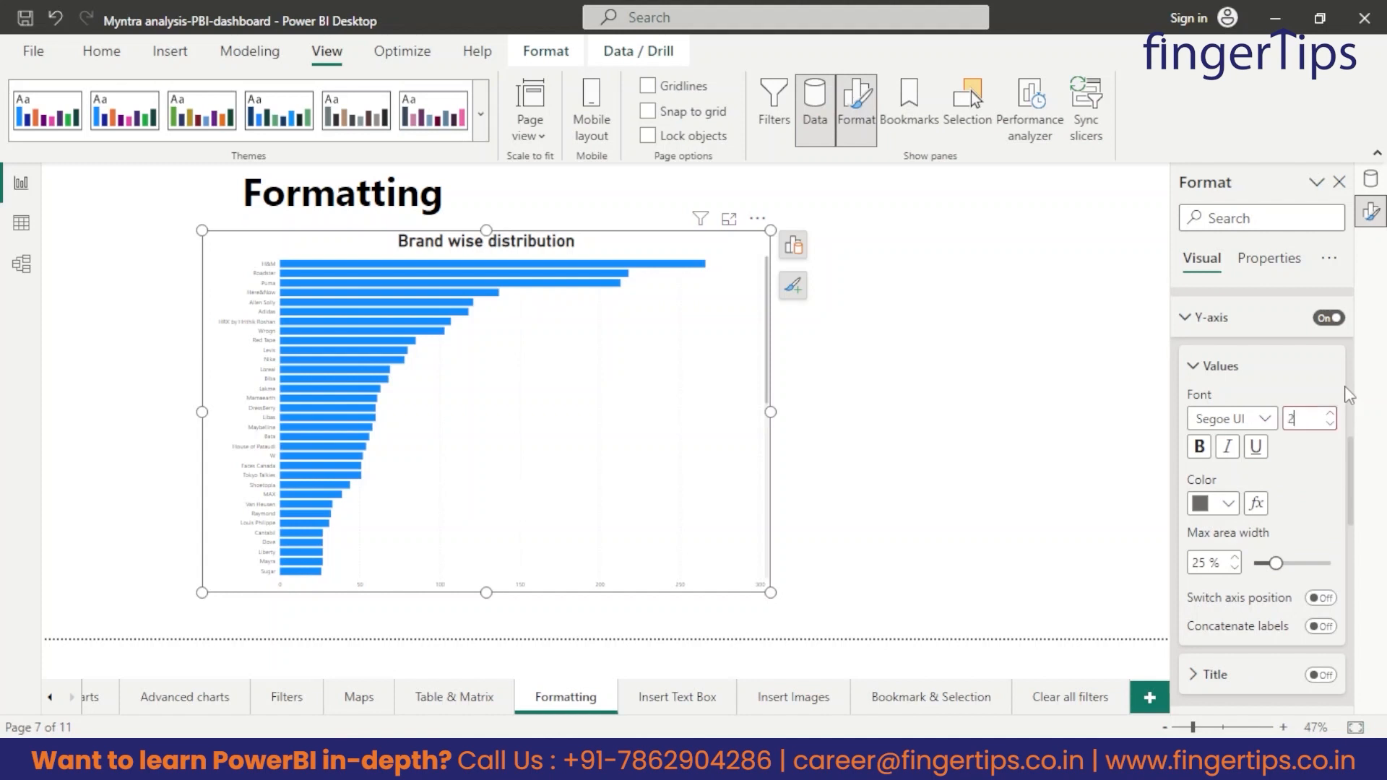
{"action": "type", "text": "20"}
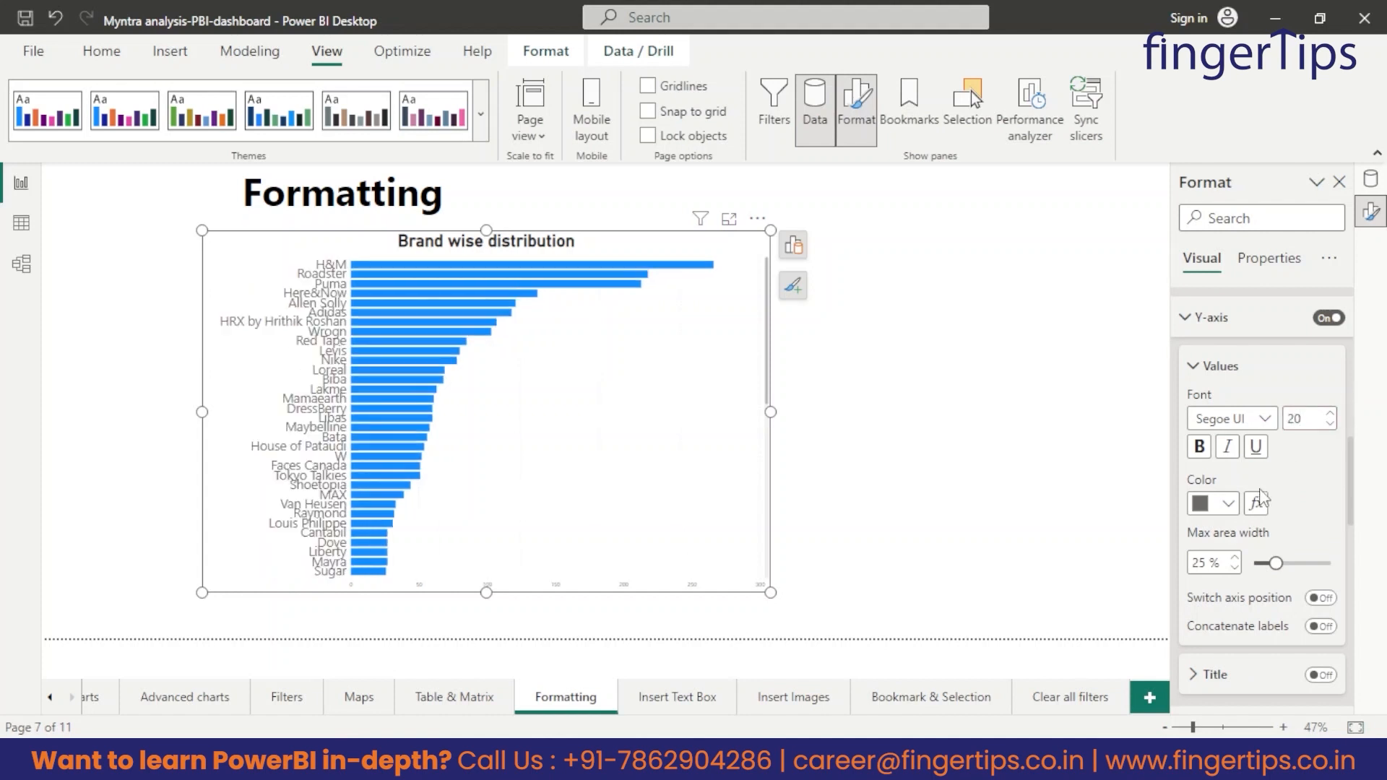
{"action": "scroll", "coordinate": [1243, 499], "scroll_direction": "down", "scroll_amount": 1}
{"action": "left_click", "coordinate": [1228, 441]}
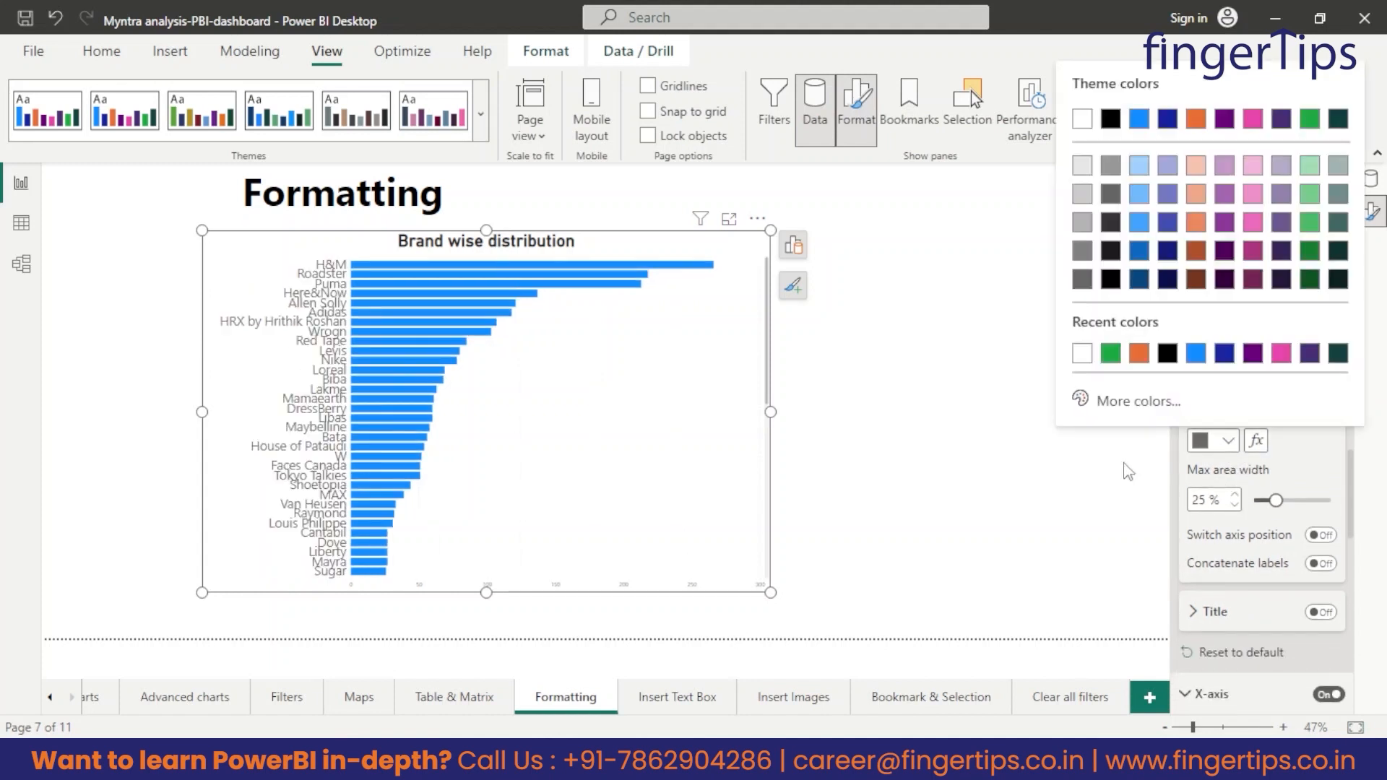
{"action": "left_click", "coordinate": [1169, 354]}
Set the Y-axis values' max area width to 22%, with font size 15 and bold text.
{"action": "left_click_drag", "start_coordinate": [1275, 500], "coordinate": [1255, 500]}
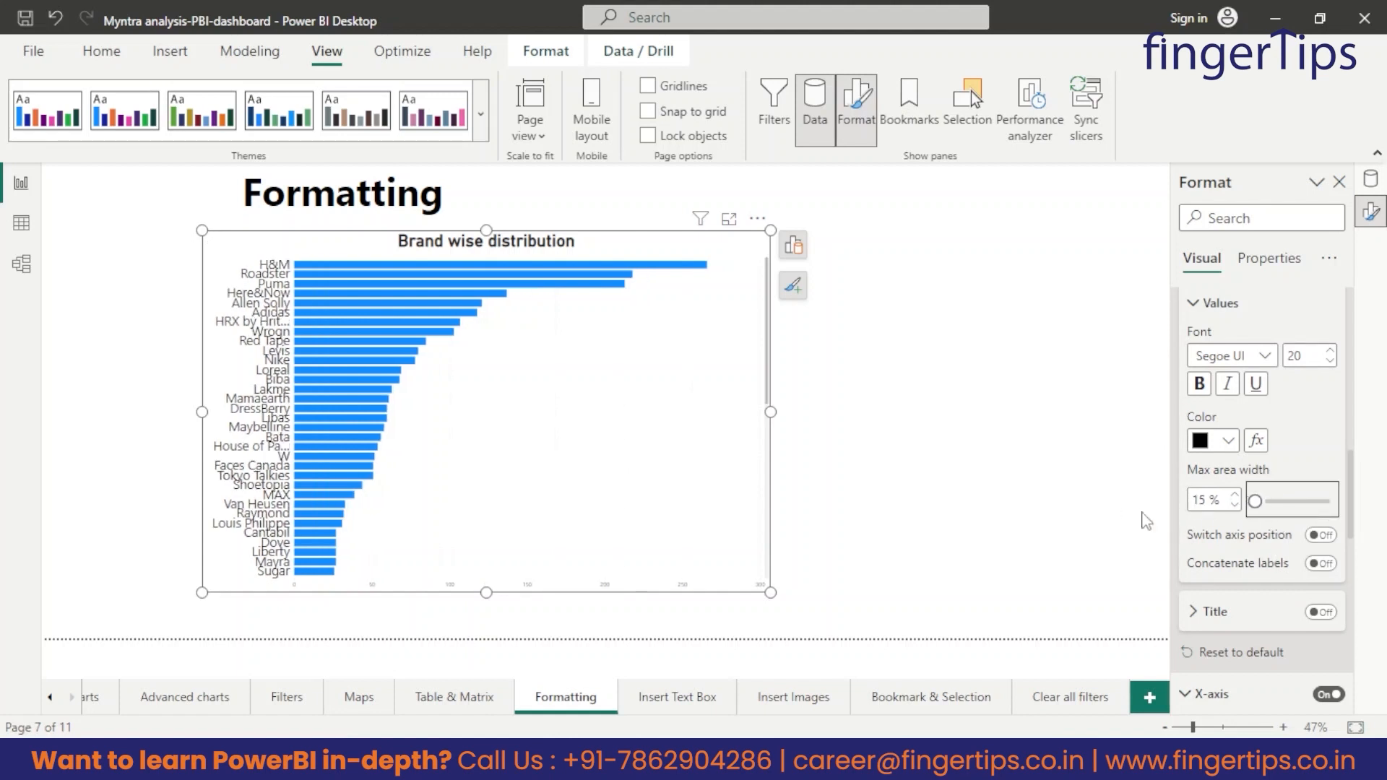
{"action": "left_click_drag", "start_coordinate": [1255, 500], "coordinate": [1270, 500]}
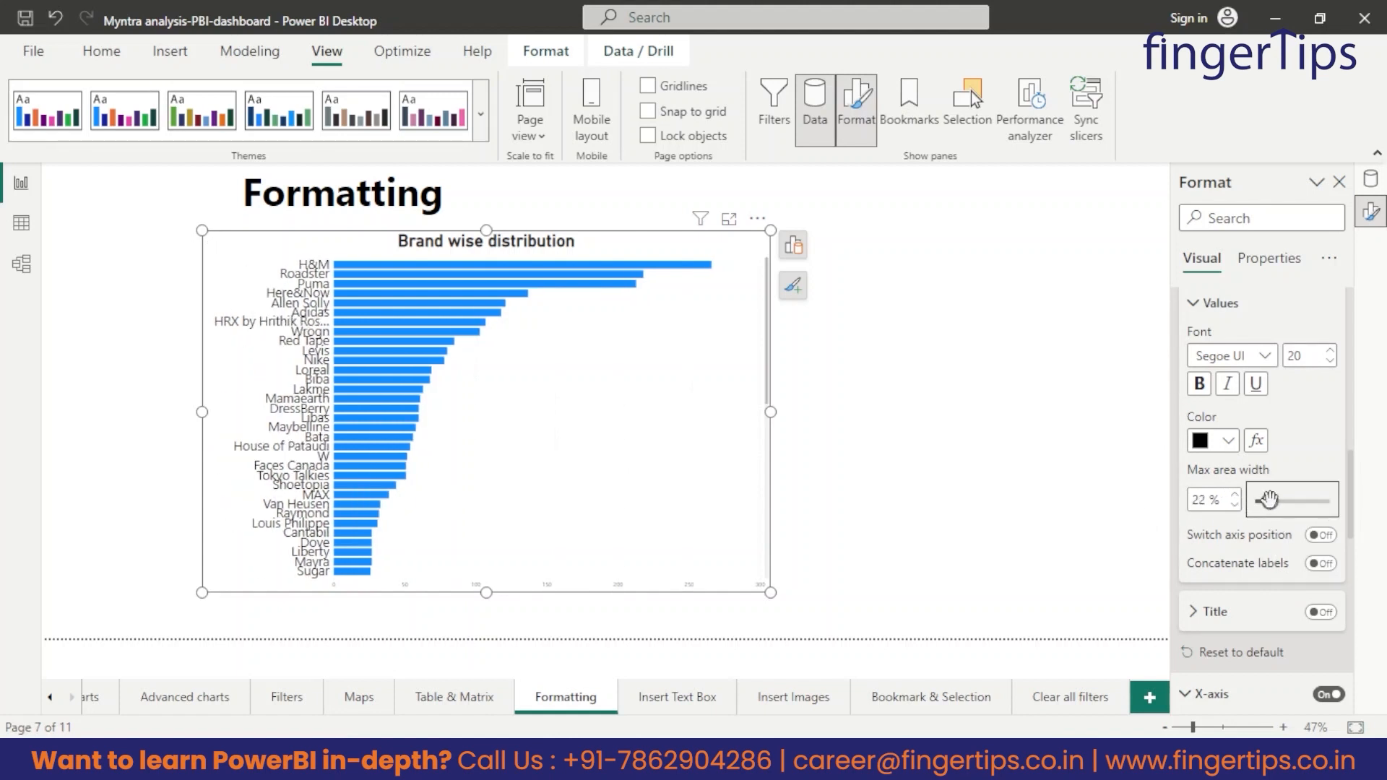
{"action": "left_click", "coordinate": [1306, 353]}
{"action": "type", "text": "15"}
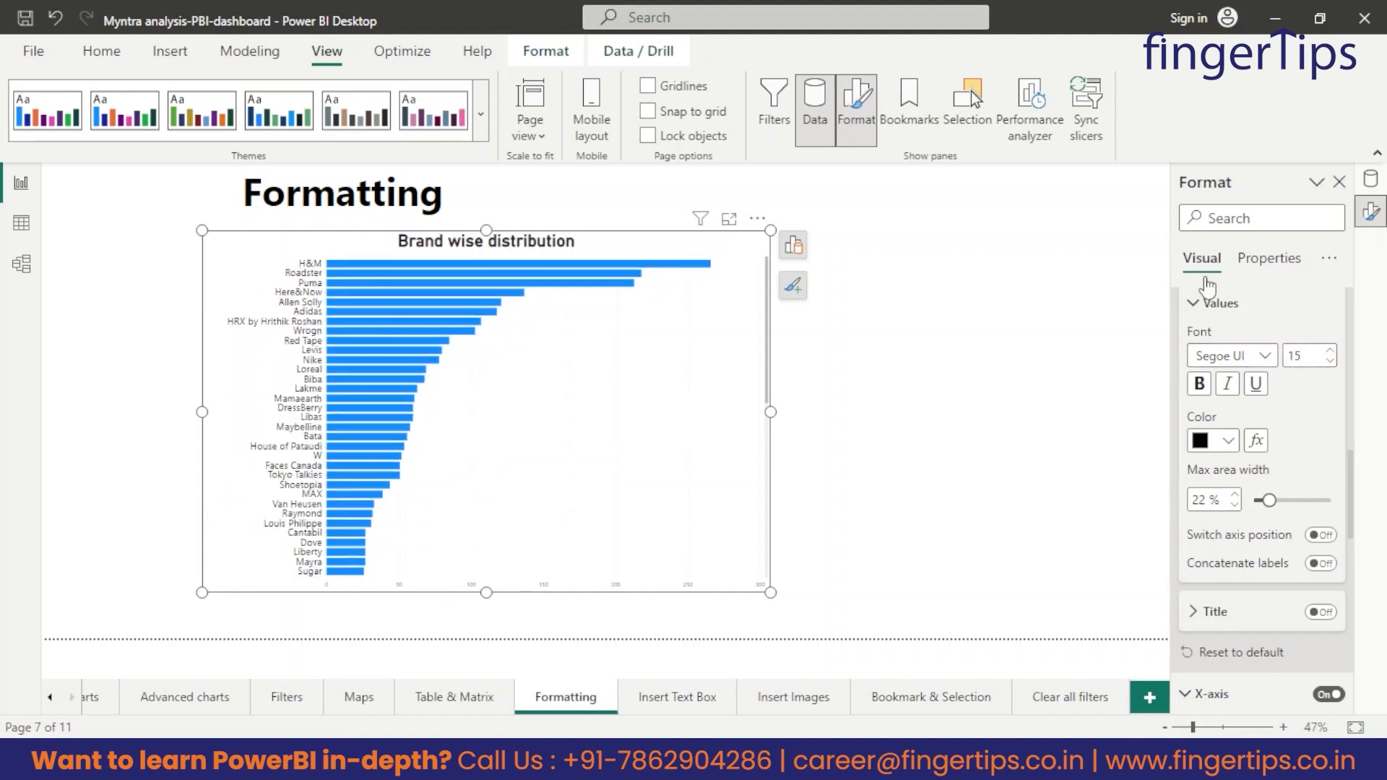
{"action": "left_click", "coordinate": [1199, 390]}
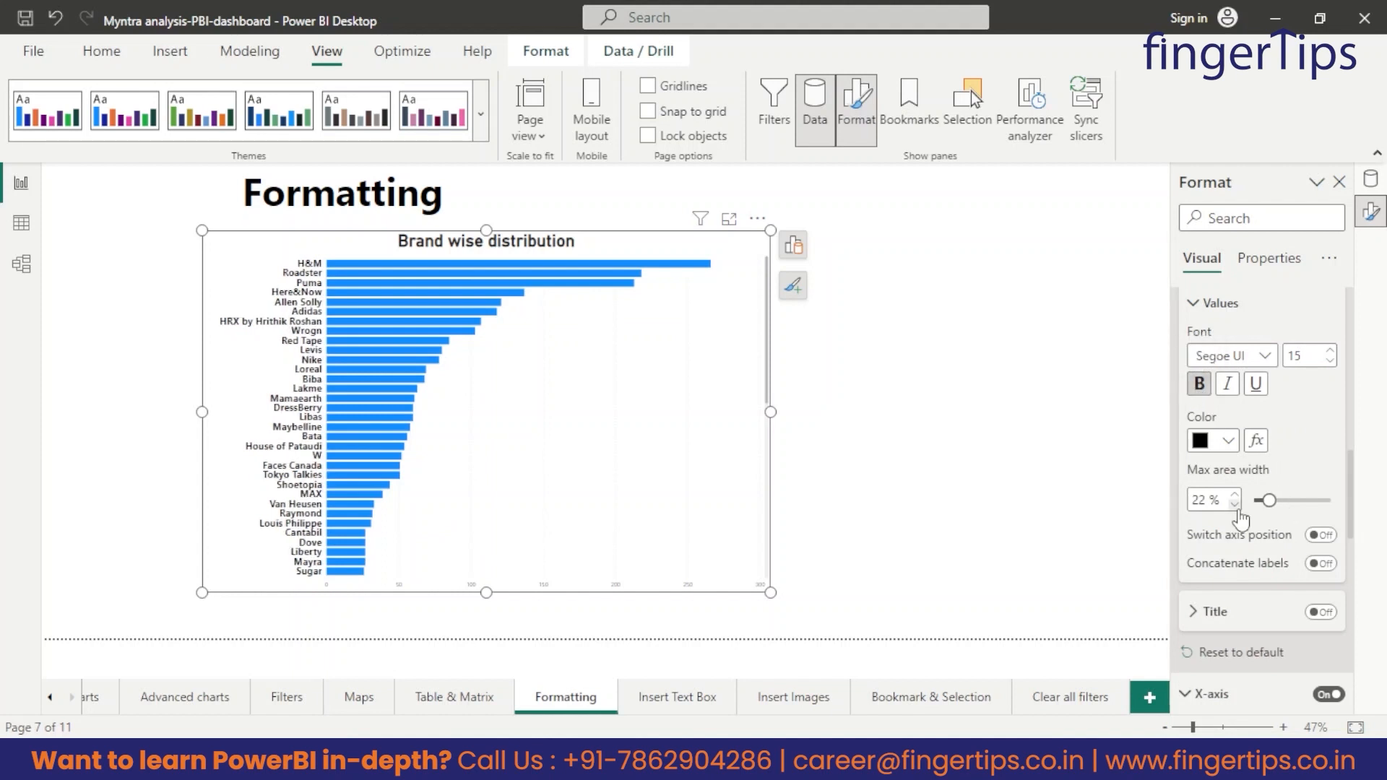
Format the X-axis values with font size 15, black color and bold text.
{"action": "scroll", "coordinate": [1217, 498], "scroll_direction": "down", "scroll_amount": 5}
{"action": "left_click", "coordinate": [1192, 442]}
{"action": "scroll", "coordinate": [1270, 525], "scroll_direction": "down", "scroll_amount": 1}
{"action": "scroll", "coordinate": [1270, 525], "scroll_direction": "down", "scroll_amount": 1}
{"action": "left_click", "coordinate": [1213, 316]}
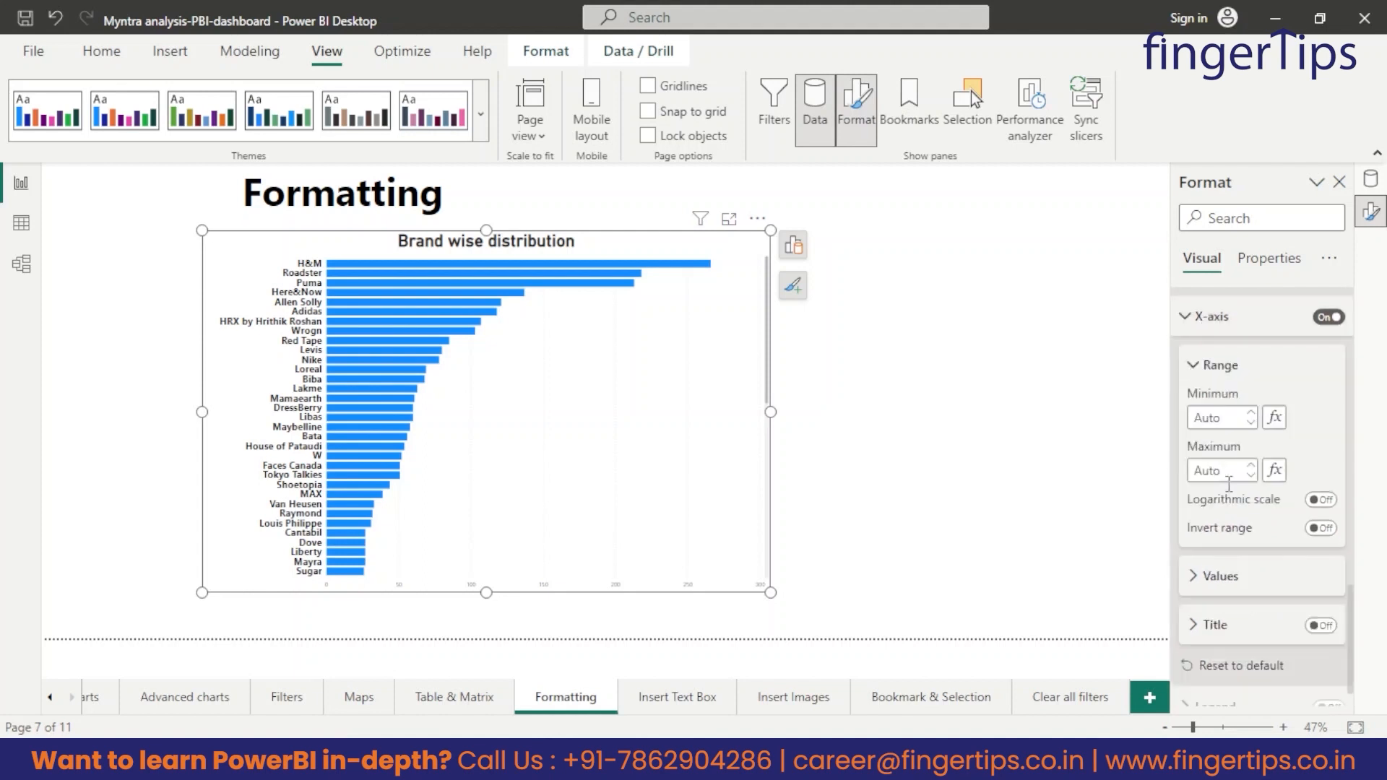
{"action": "scroll", "coordinate": [1251, 551], "scroll_direction": "down", "scroll_amount": 1}
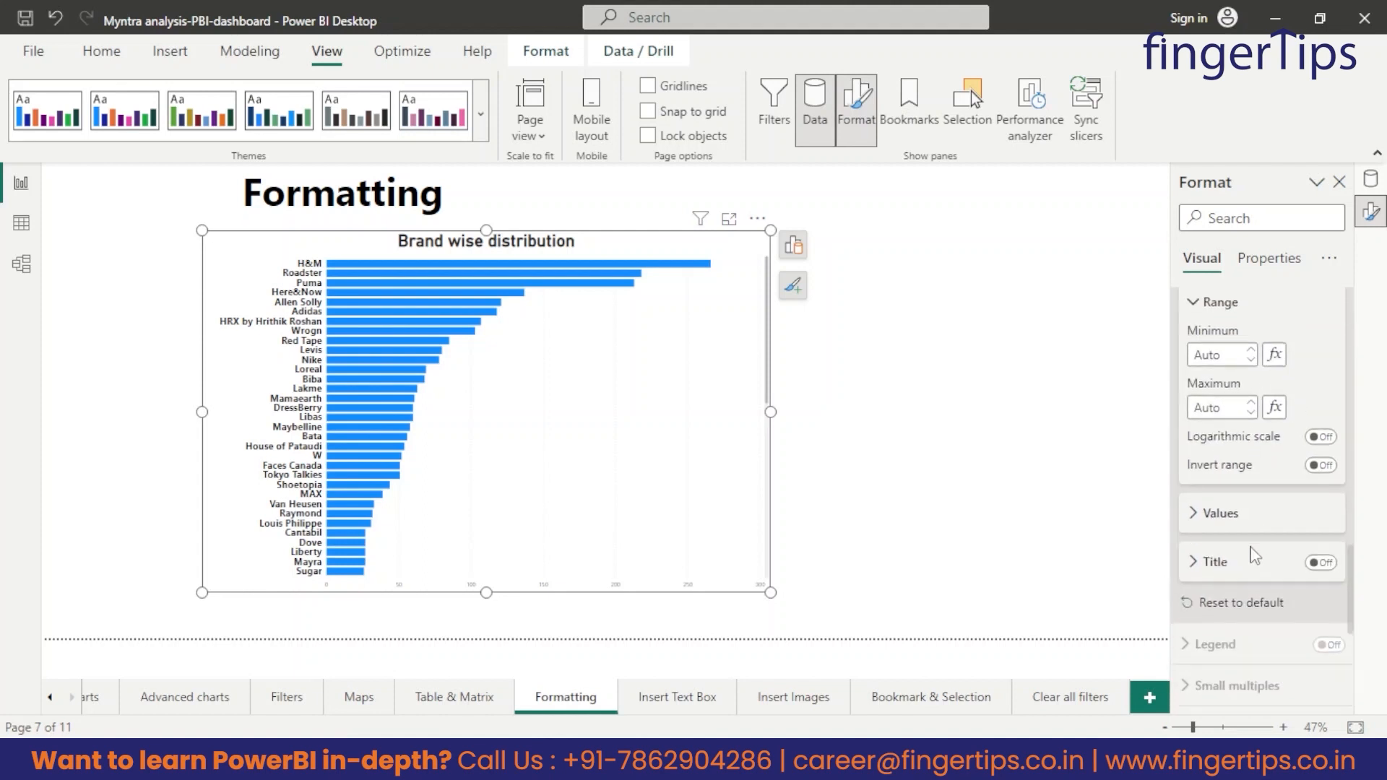
{"action": "left_click", "coordinate": [1218, 514]}
{"action": "scroll", "coordinate": [1316, 523], "scroll_direction": "down", "scroll_amount": 2}
{"action": "left_click_drag", "start_coordinate": [1308, 377], "coordinate": [1165, 395]}
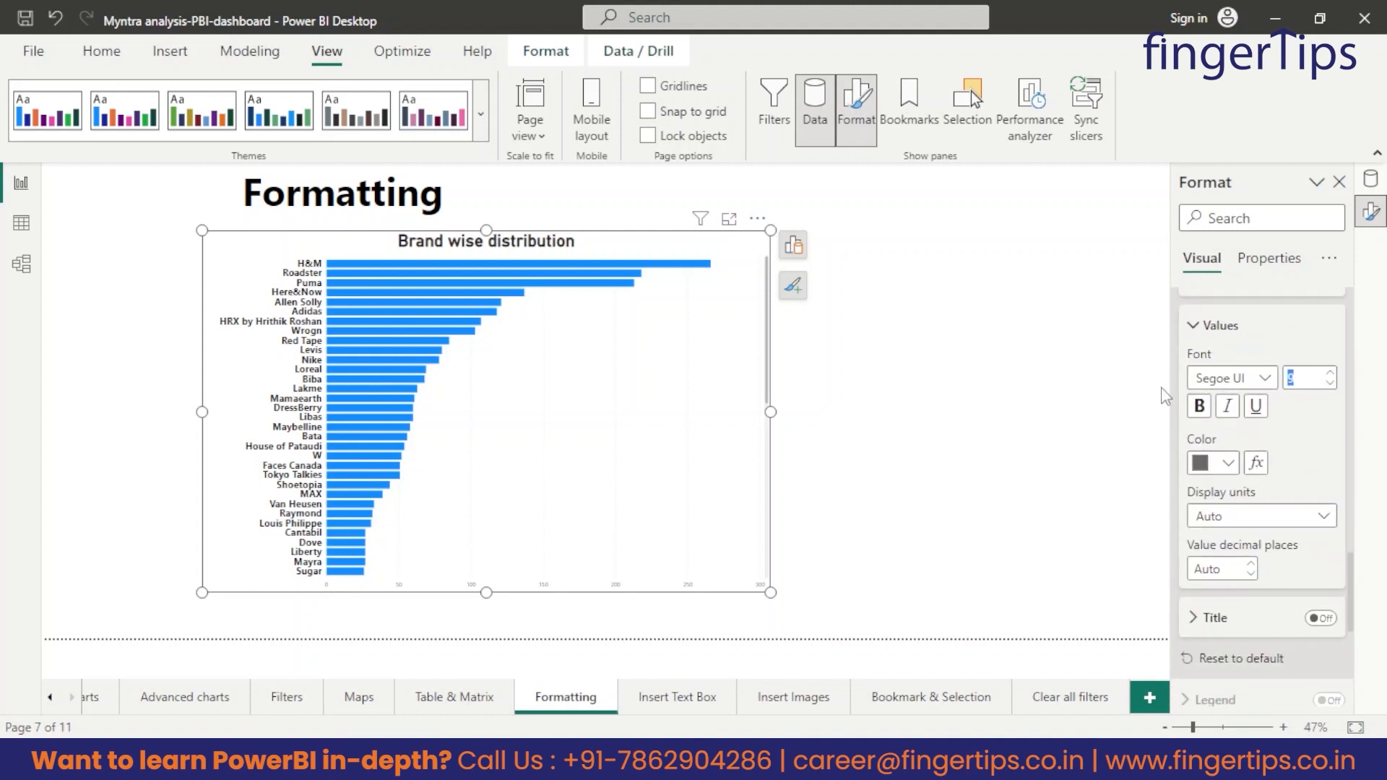
{"action": "type", "text": "15"}
{"action": "left_click", "coordinate": [1226, 462]}
{"action": "left_click", "coordinate": [1081, 376]}
{"action": "scroll", "coordinate": [1241, 535], "scroll_direction": "down", "scroll_amount": 2}
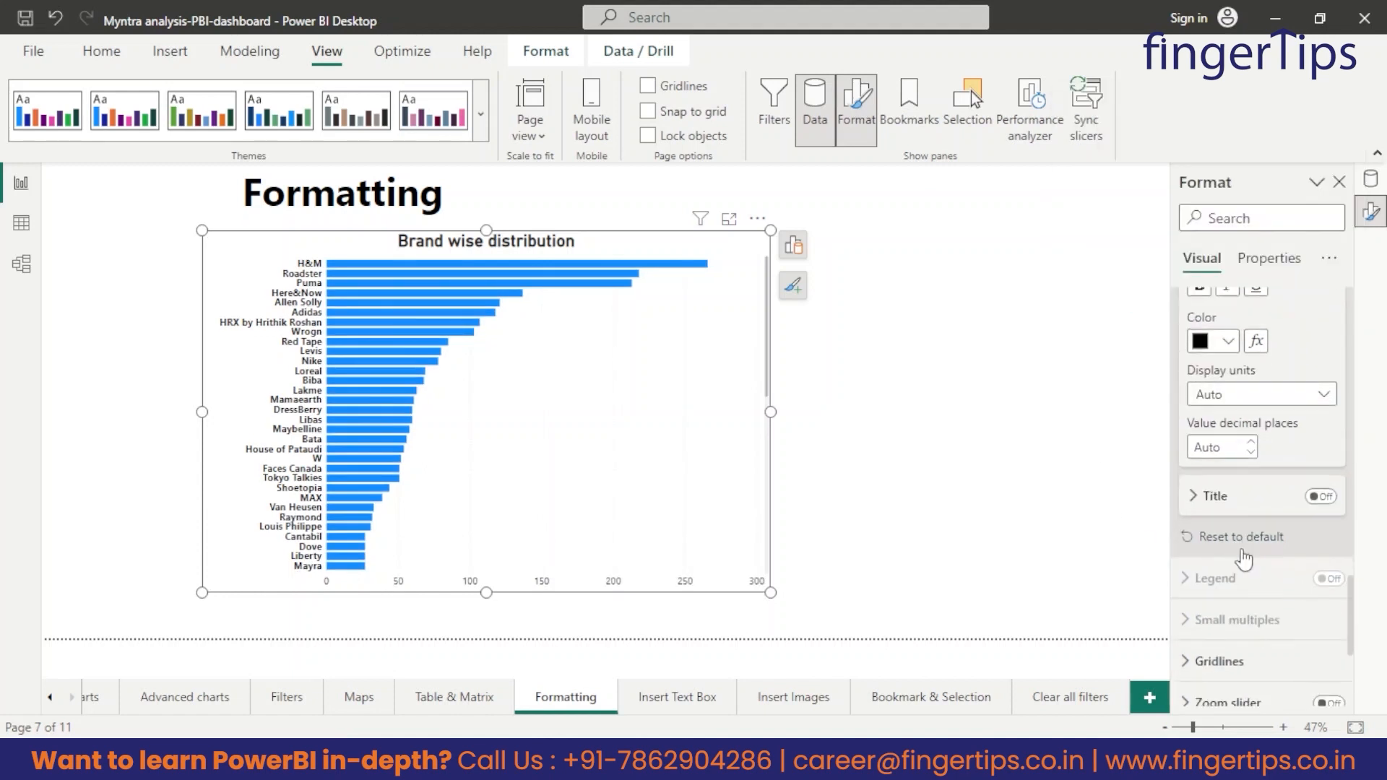
{"action": "scroll", "coordinate": [1217, 518], "scroll_direction": "up", "scroll_amount": 3}
{"action": "left_click", "coordinate": [1199, 470]}
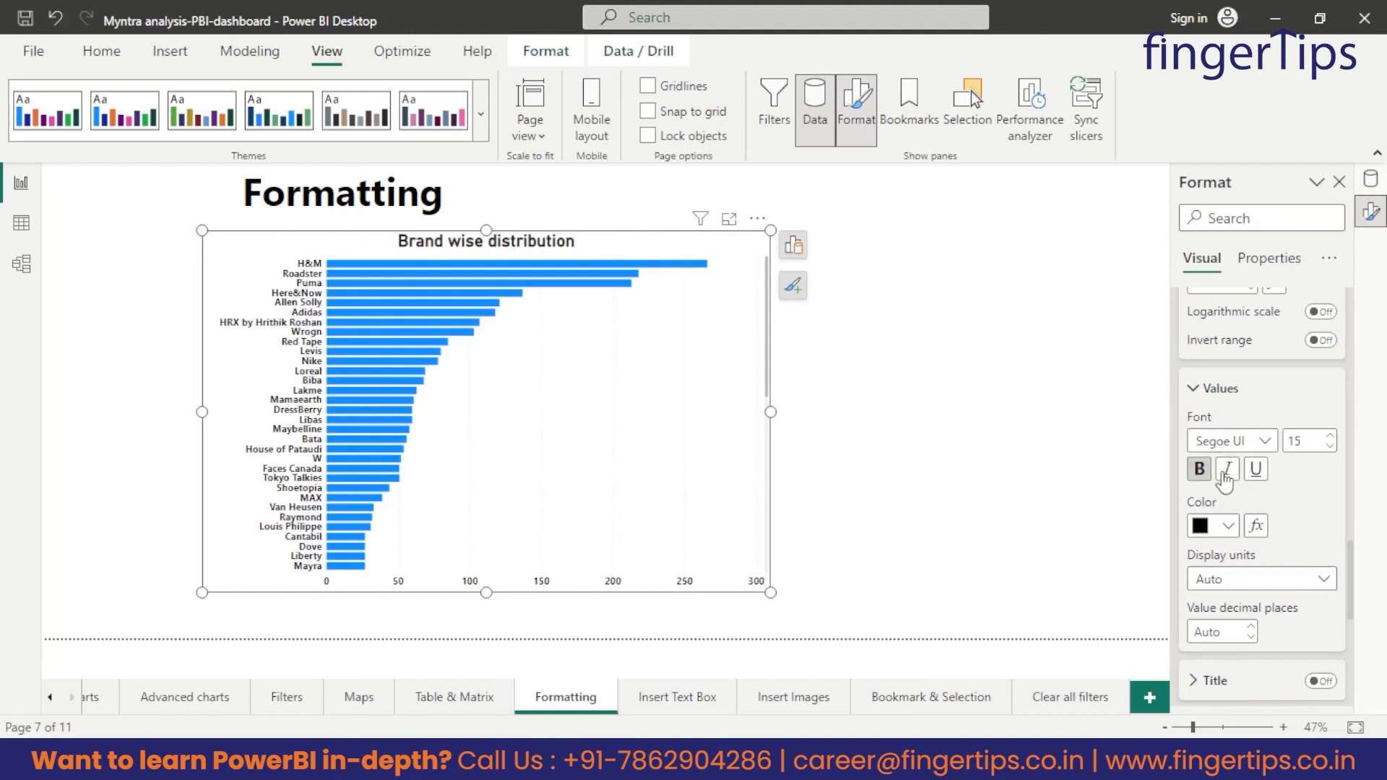
Turn off the chart's X-axis completely.
{"action": "scroll", "coordinate": [1324, 464], "scroll_direction": "up", "scroll_amount": 1}
{"action": "scroll", "coordinate": [1241, 495], "scroll_direction": "up", "scroll_amount": 1}
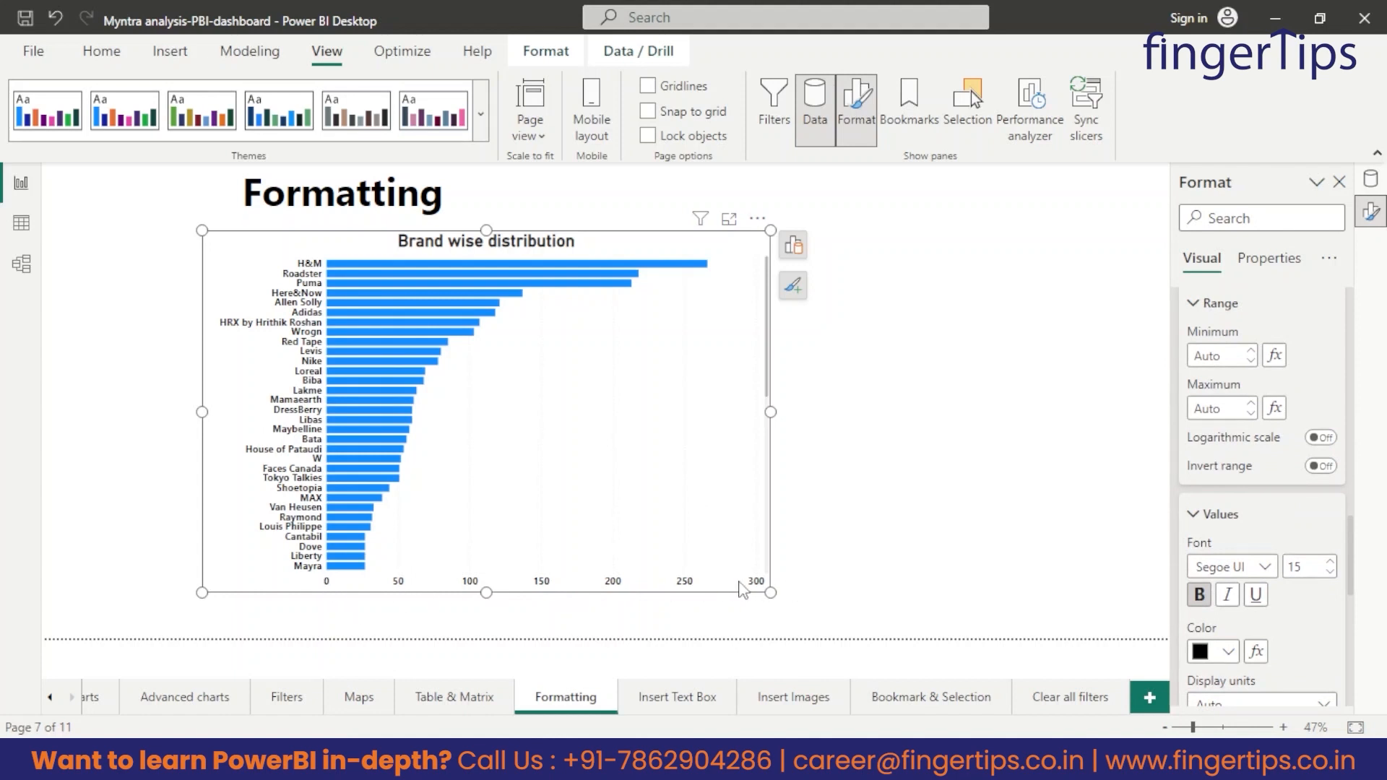
{"action": "scroll", "coordinate": [1345, 527], "scroll_direction": "up", "scroll_amount": 2}
{"action": "left_click", "coordinate": [1329, 383]}
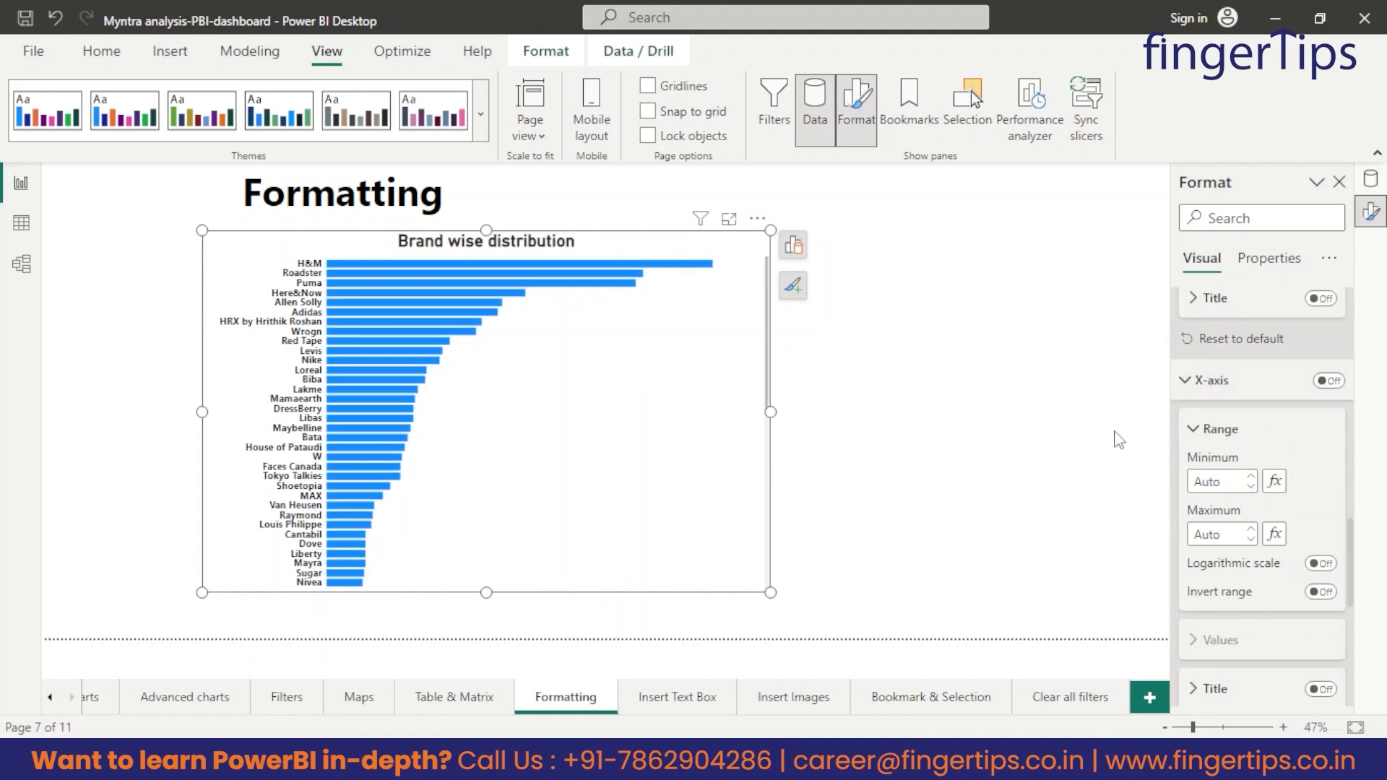
Set the default bar color of the Brand wise distribution chart to orange.
{"action": "scroll", "coordinate": [1293, 433], "scroll_direction": "up", "scroll_amount": 1}
{"action": "scroll", "coordinate": [1203, 488], "scroll_direction": "down", "scroll_amount": 4}
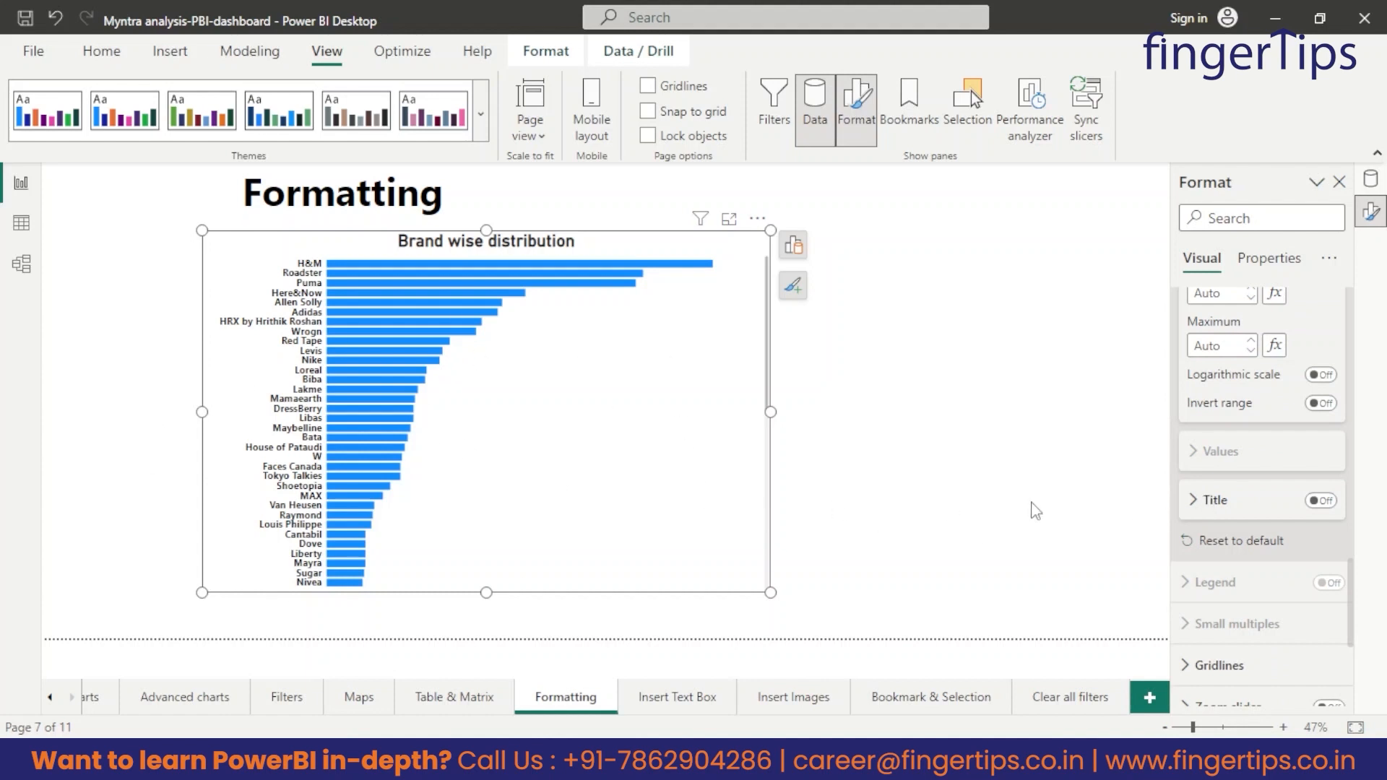
{"action": "scroll", "coordinate": [1294, 557], "scroll_direction": "down", "scroll_amount": 4}
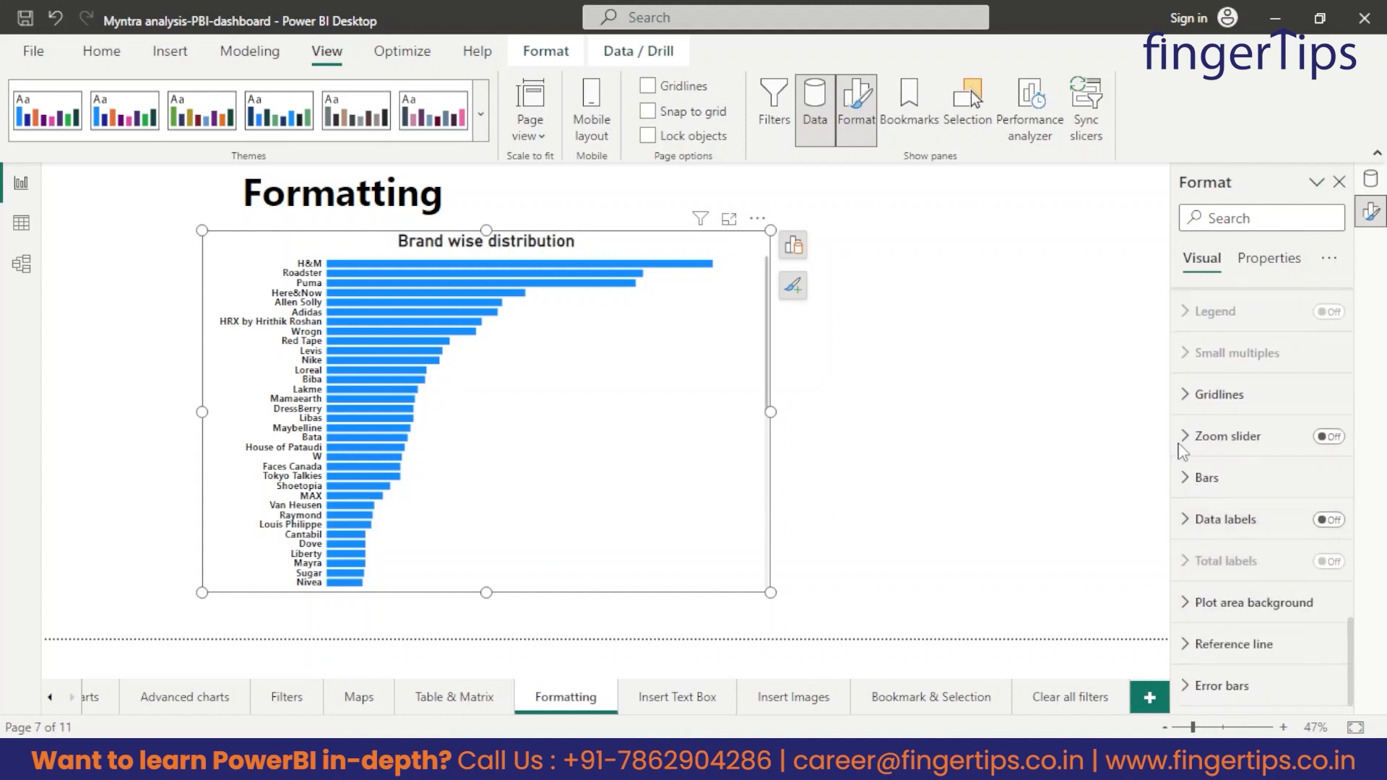
{"action": "left_click", "coordinate": [1201, 479]}
{"action": "scroll", "coordinate": [1232, 514], "scroll_direction": "down", "scroll_amount": 2}
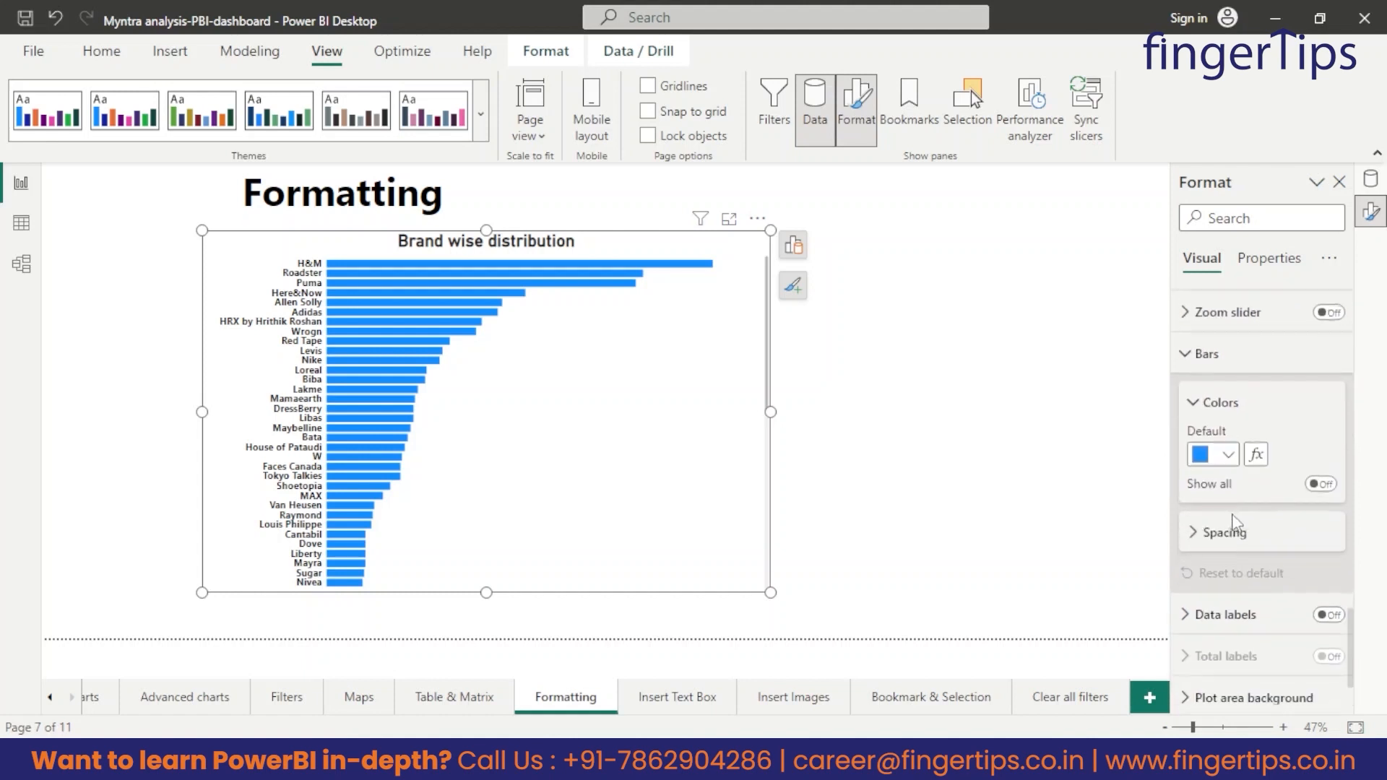
{"action": "left_click", "coordinate": [1230, 455]}
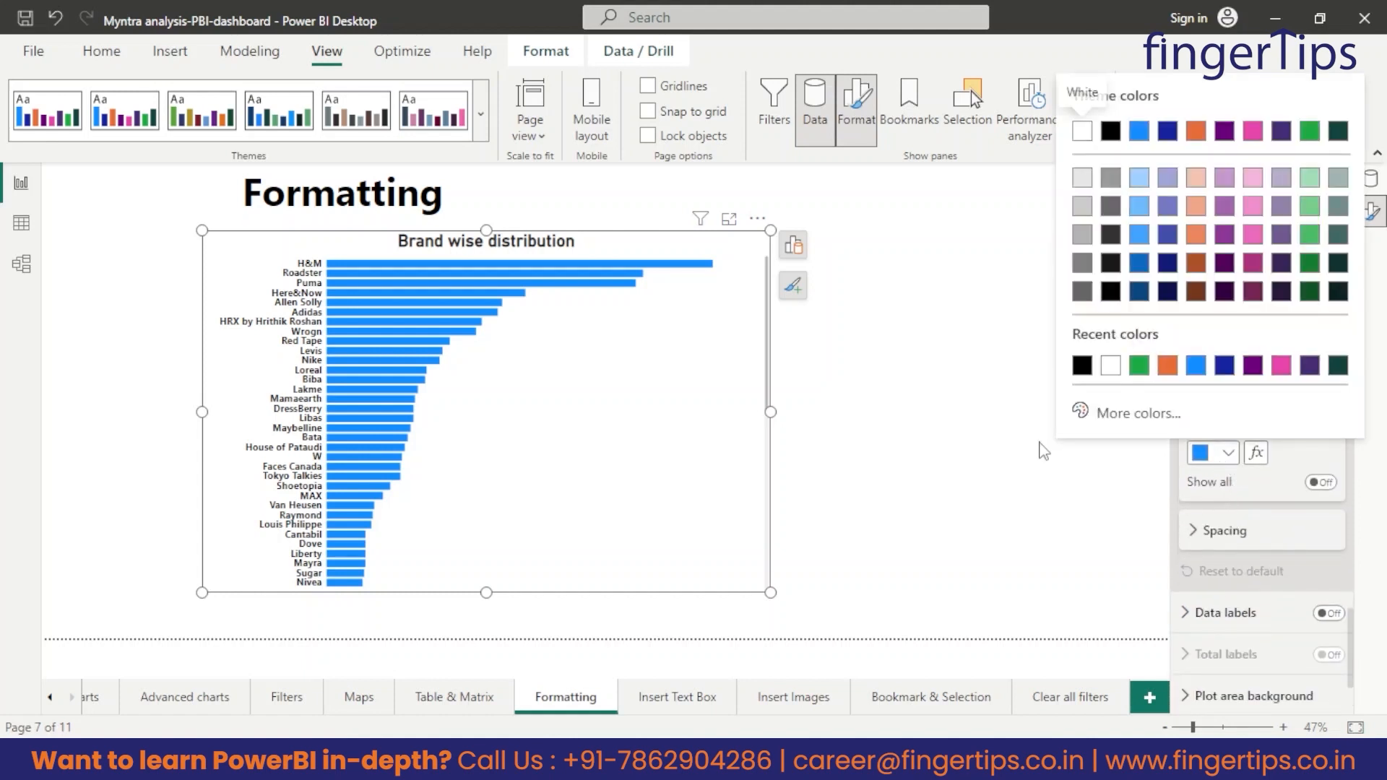
{"action": "left_click", "coordinate": [1166, 366]}
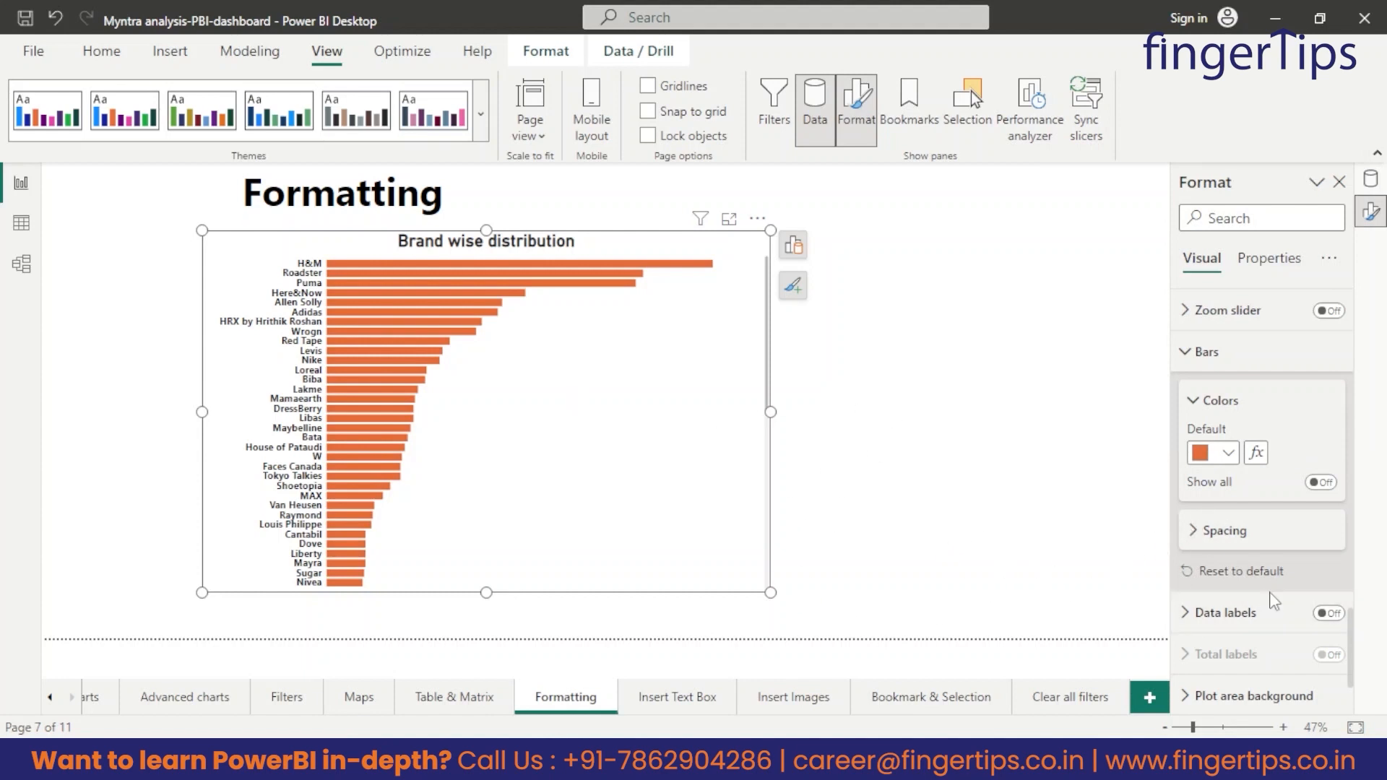
{"action": "scroll", "coordinate": [1274, 601], "scroll_direction": "down", "scroll_amount": 1}
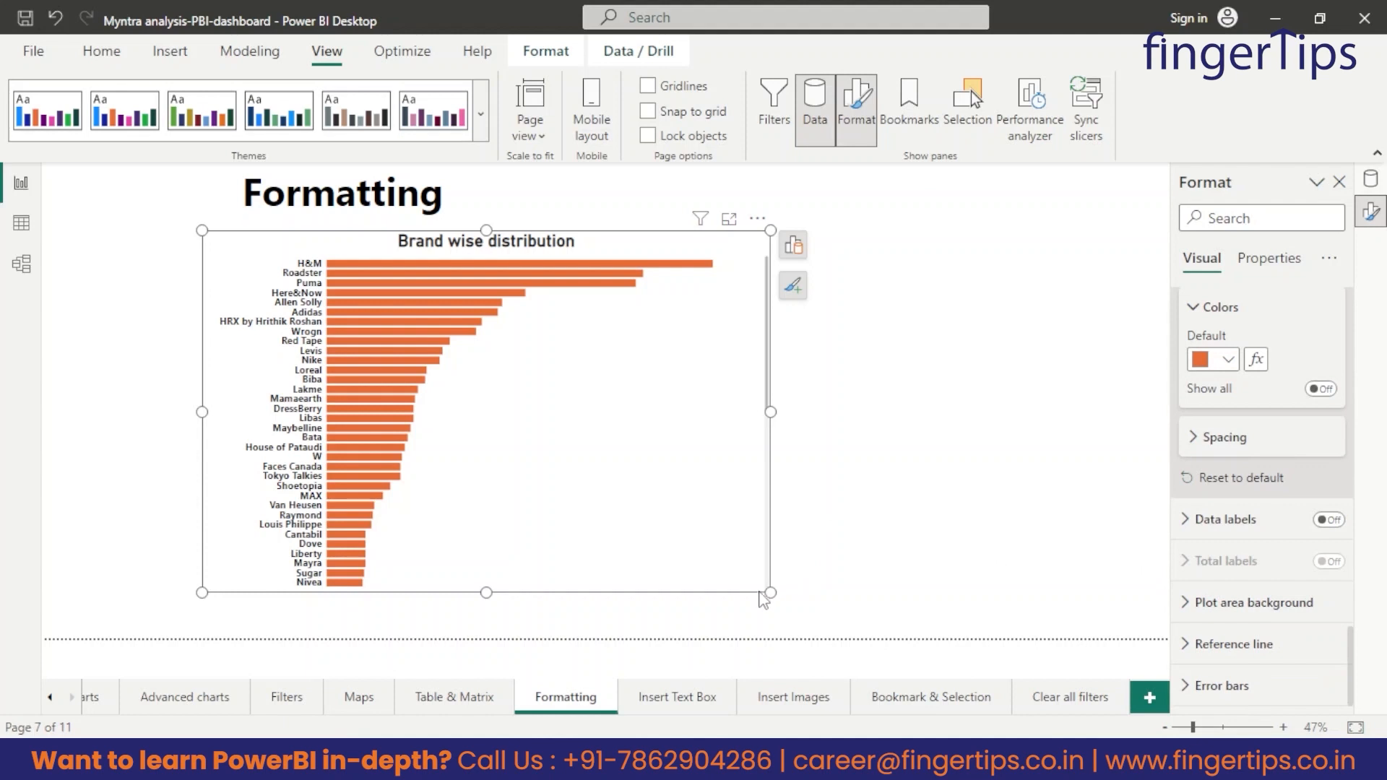
Enlarge the Brand wise distribution chart slightly in width and height, then deselect it.
{"action": "left_click_drag", "start_coordinate": [767, 592], "coordinate": [789, 605]}
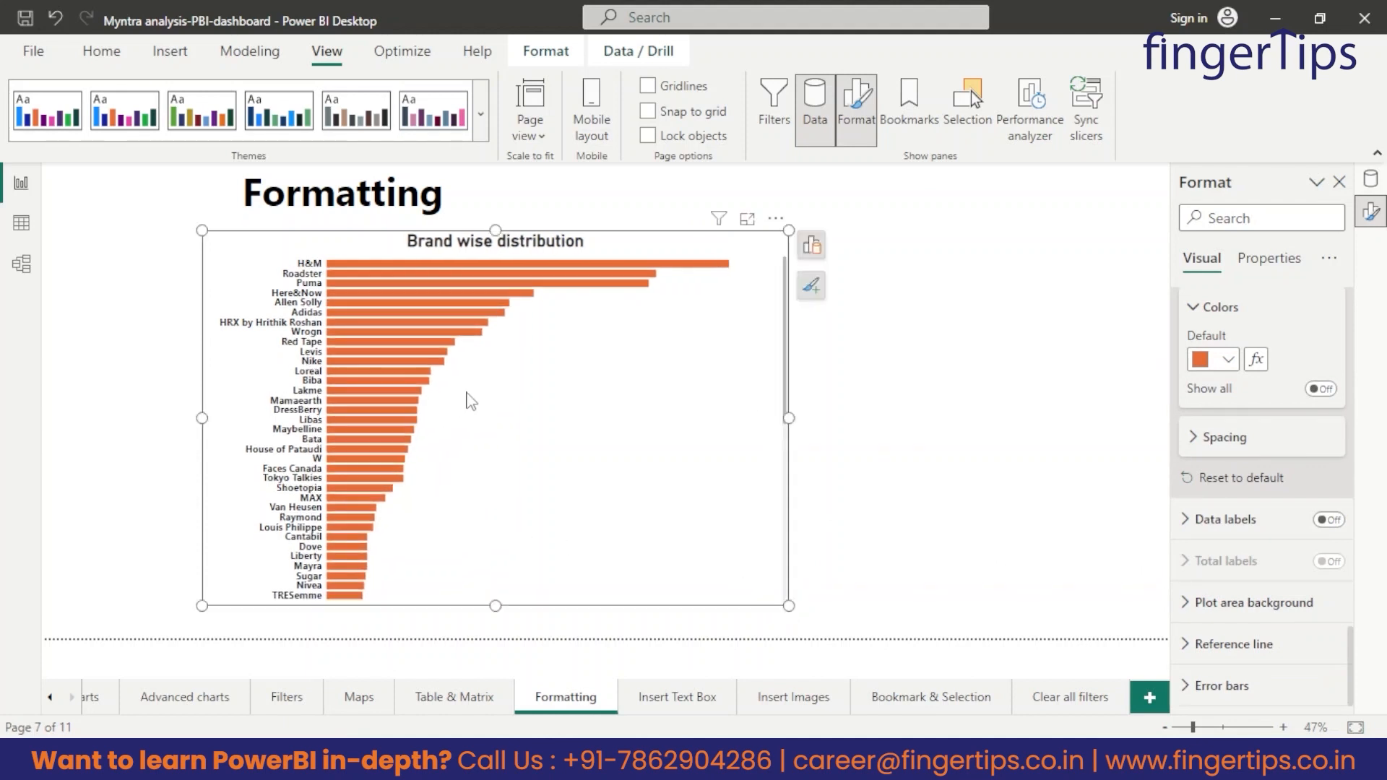
{"action": "scroll", "coordinate": [570, 433], "scroll_direction": "down", "scroll_amount": 5}
{"action": "scroll", "coordinate": [570, 433], "scroll_direction": "up", "scroll_amount": 5}
{"action": "left_click", "coordinate": [960, 403]}
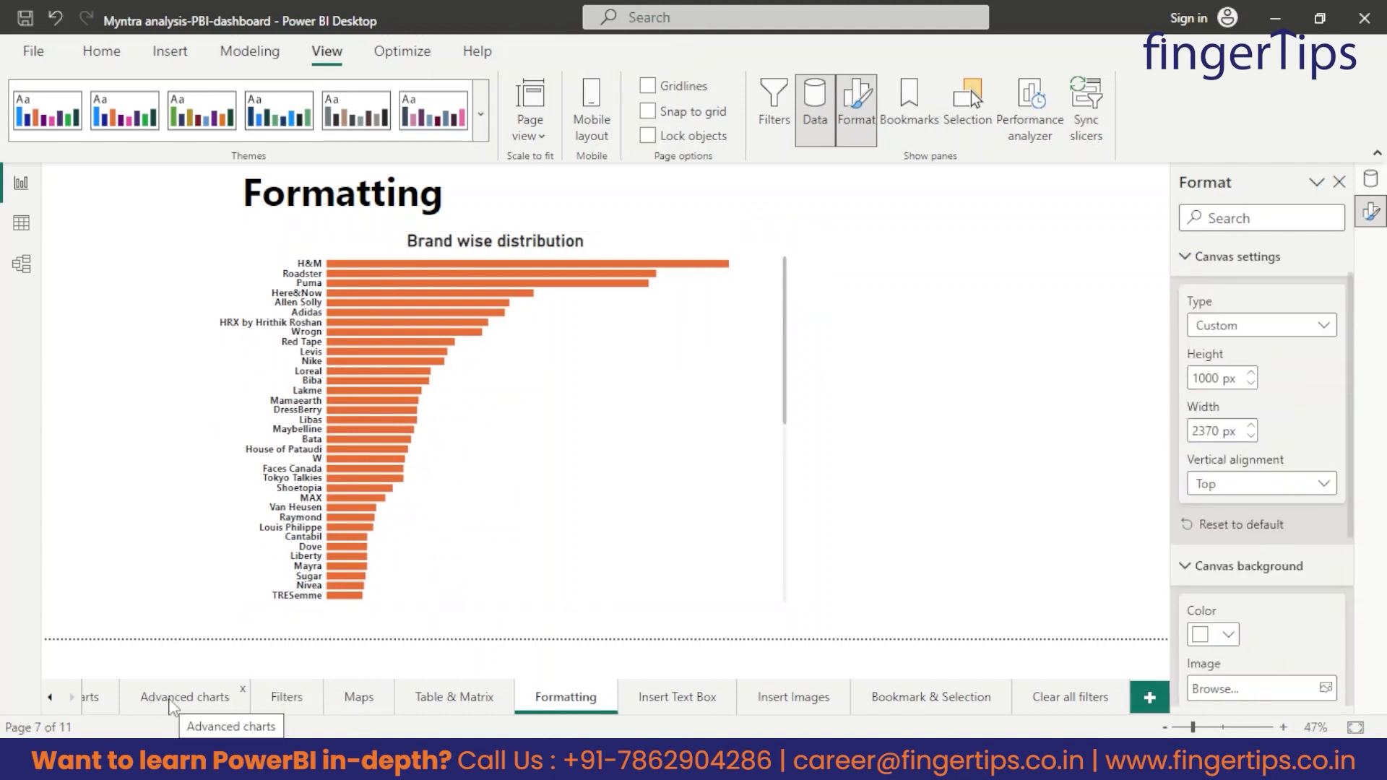
Use Format Painter to apply the brand chart's formatting to the Product Name and Size charts on the Basic Charts page.
{"action": "left_click", "coordinate": [50, 696]}
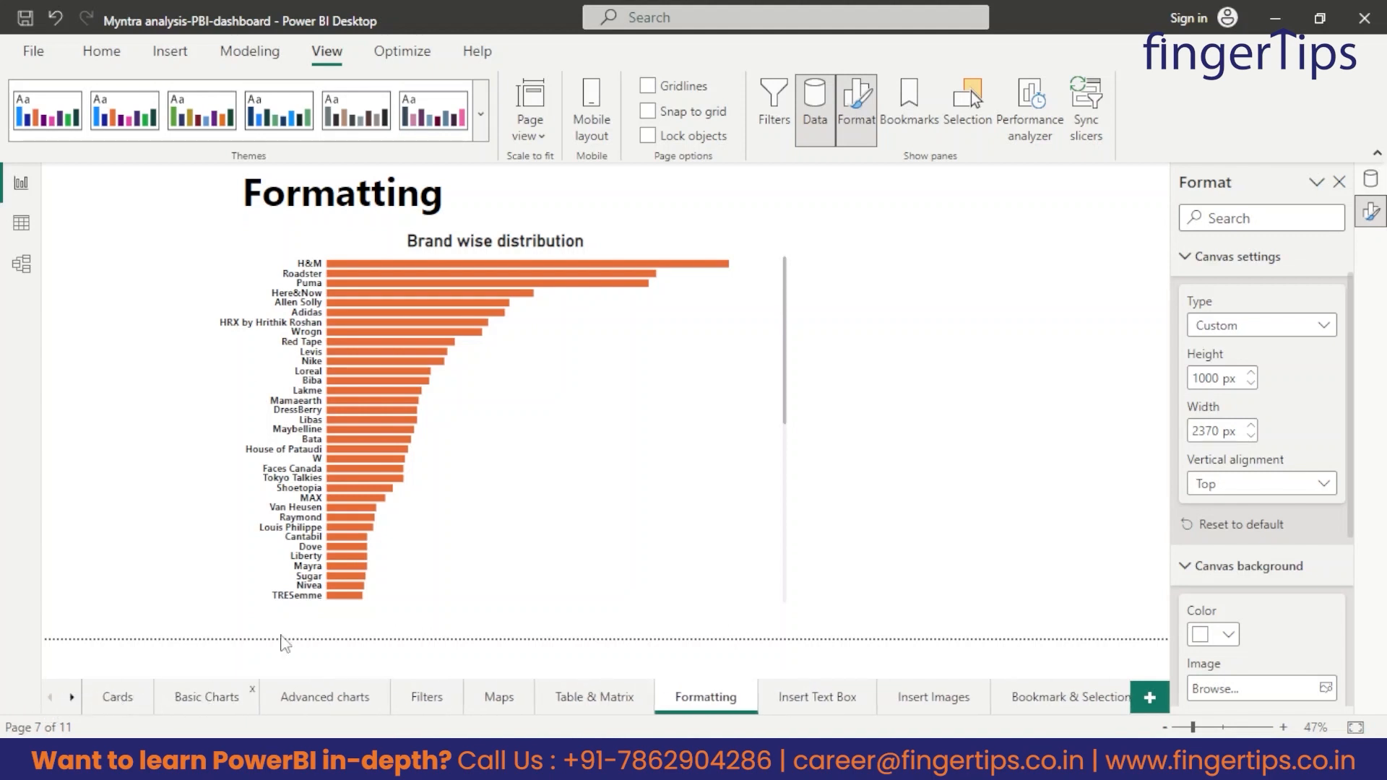
{"action": "left_click", "coordinate": [659, 334]}
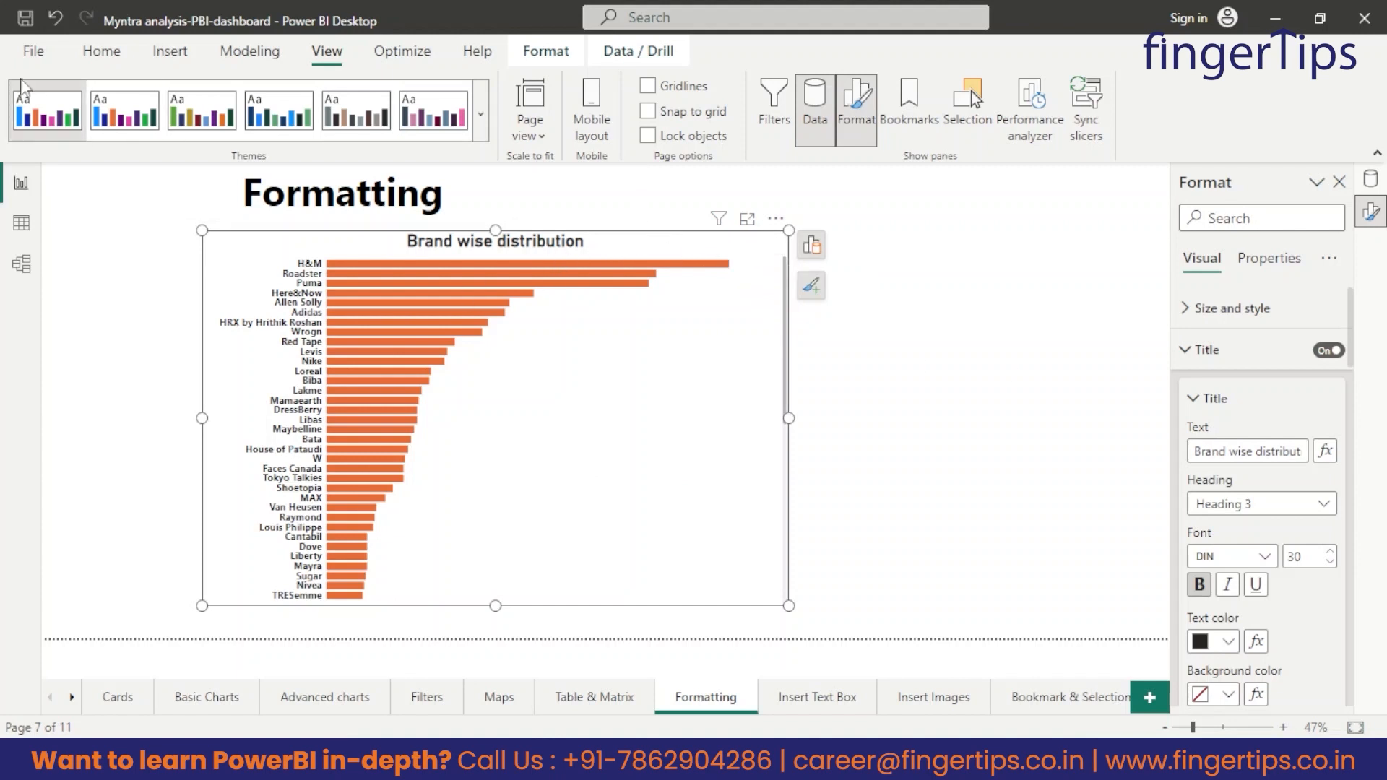
{"action": "left_click", "coordinate": [99, 49]}
{"action": "left_click", "coordinate": [85, 137]}
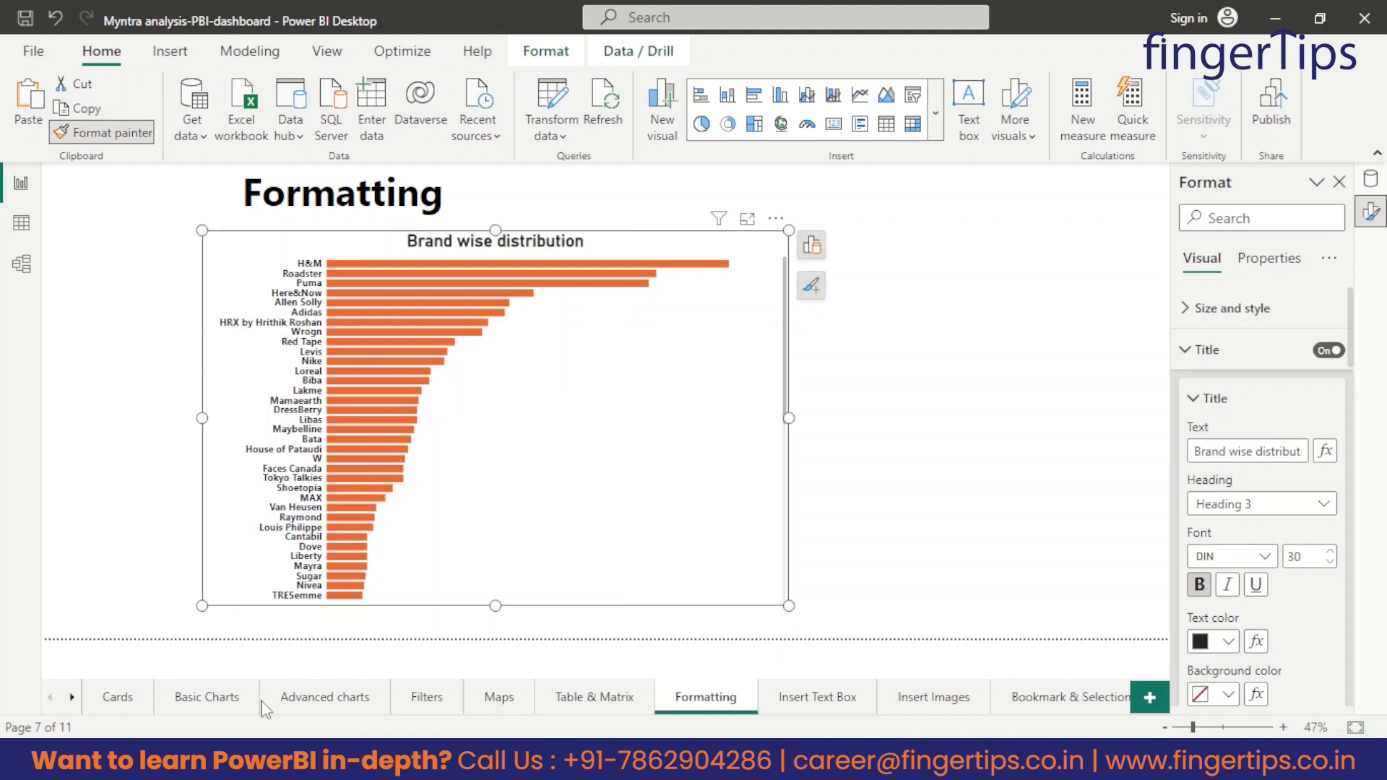
{"action": "left_click", "coordinate": [207, 697]}
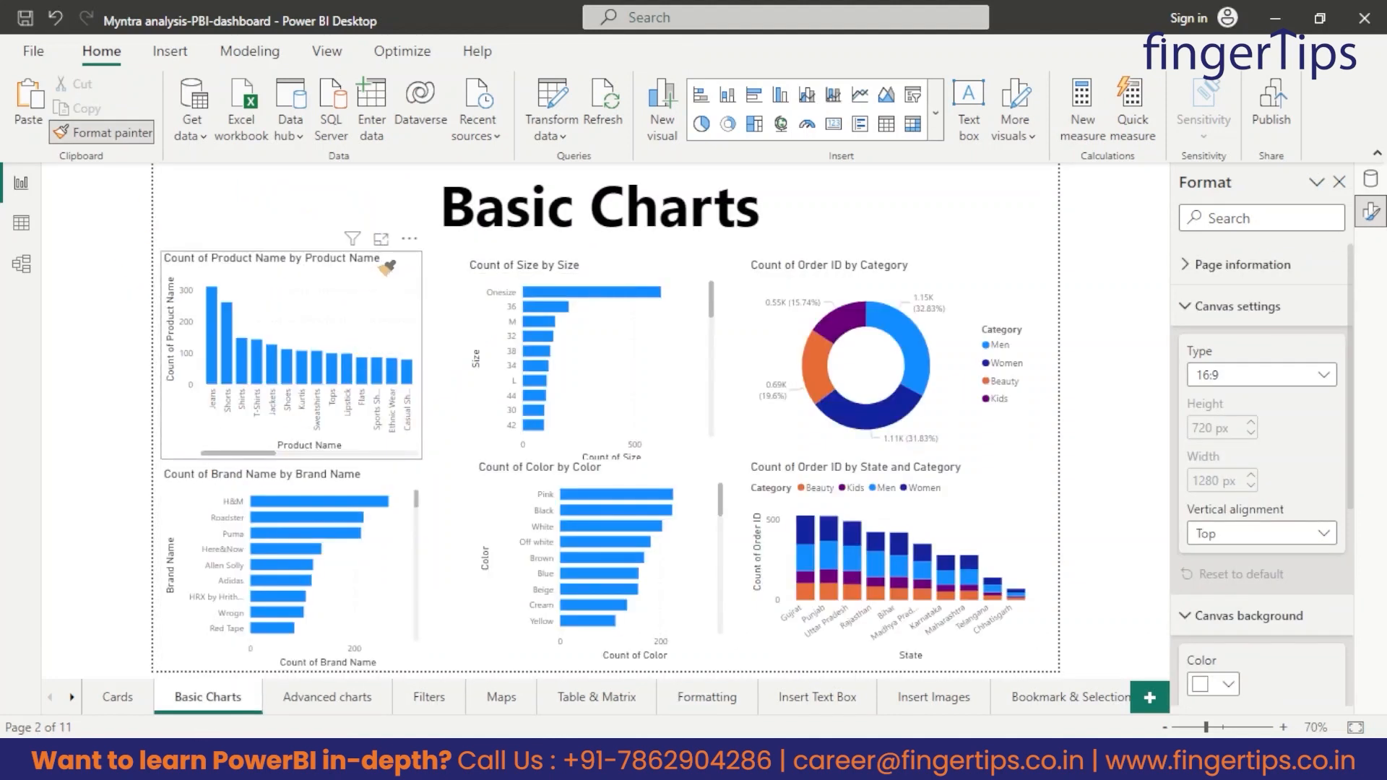
{"action": "left_click", "coordinate": [387, 269]}
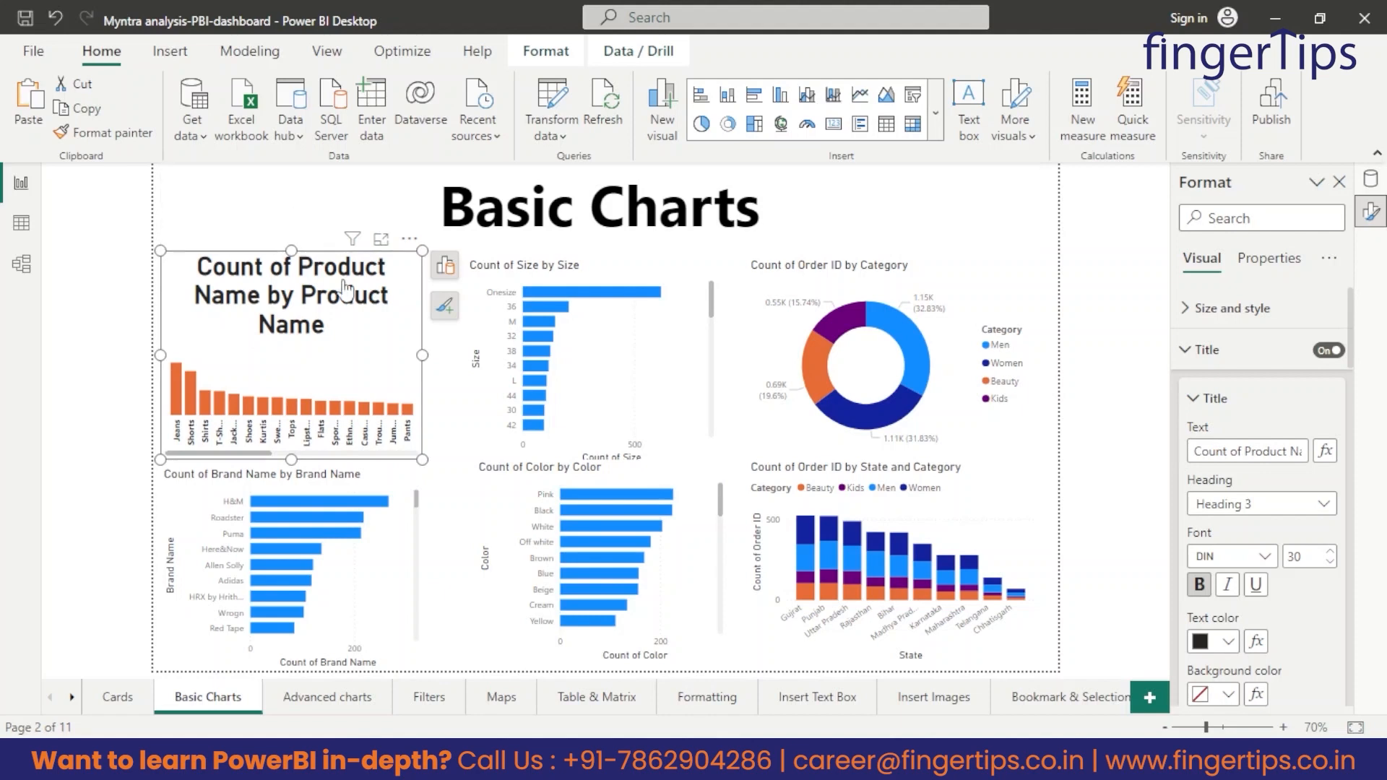
{"action": "left_click", "coordinate": [102, 136]}
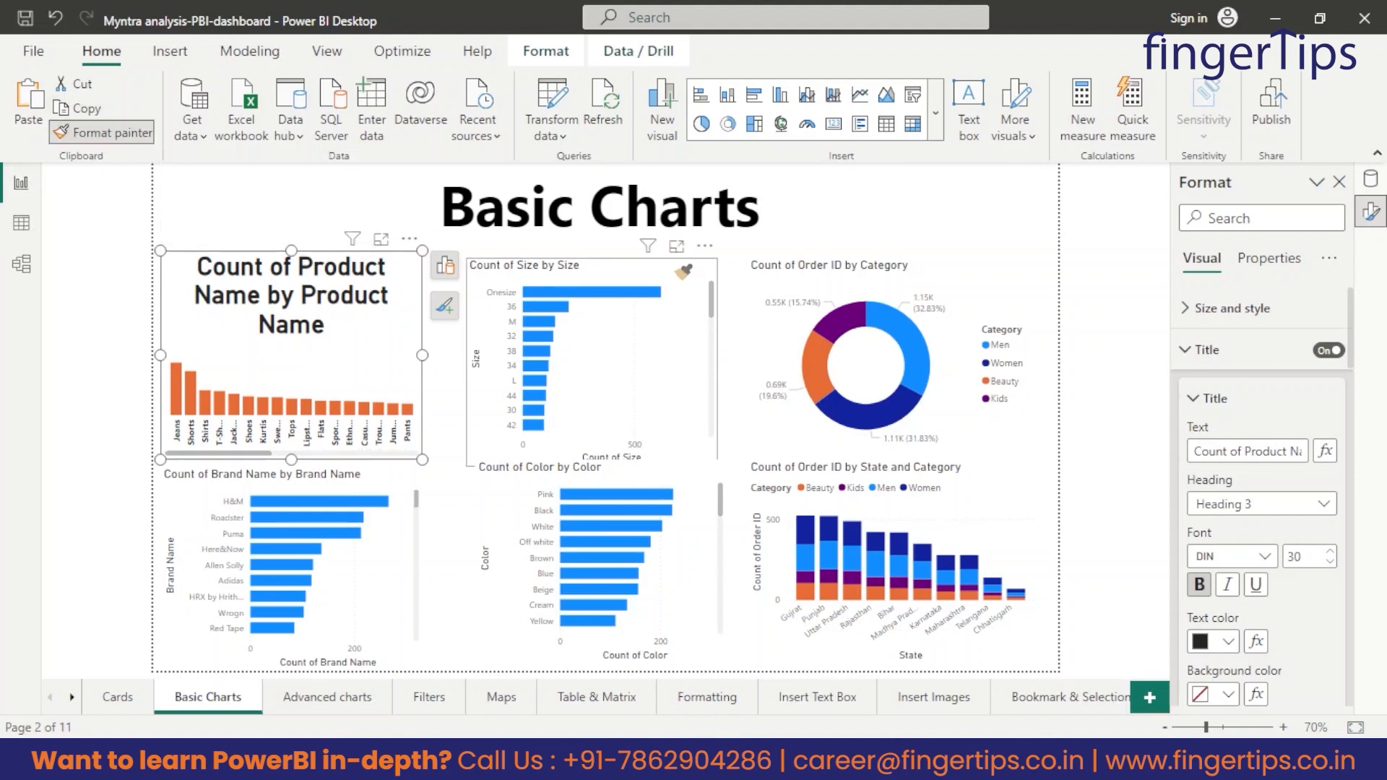
{"action": "left_click", "coordinate": [681, 272]}
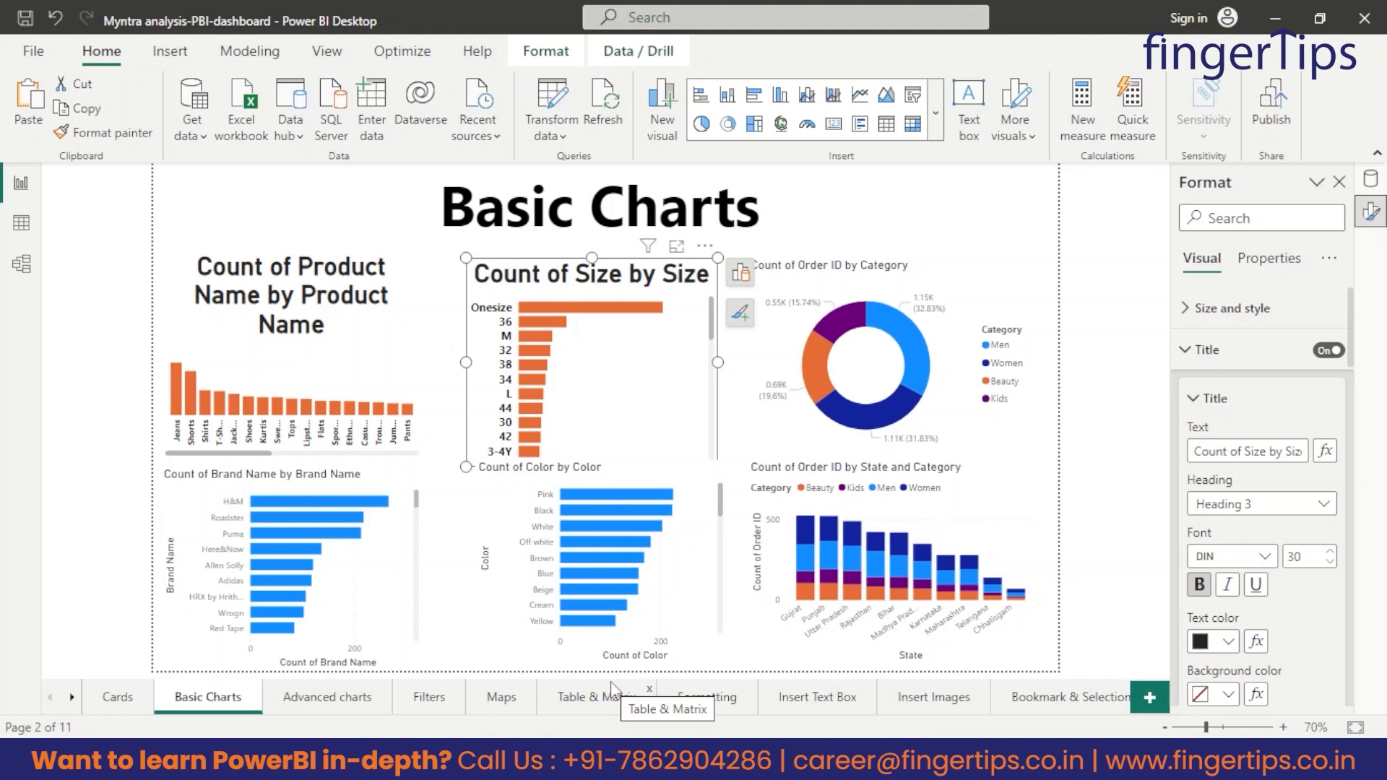
{"action": "left_click", "coordinate": [498, 699]}
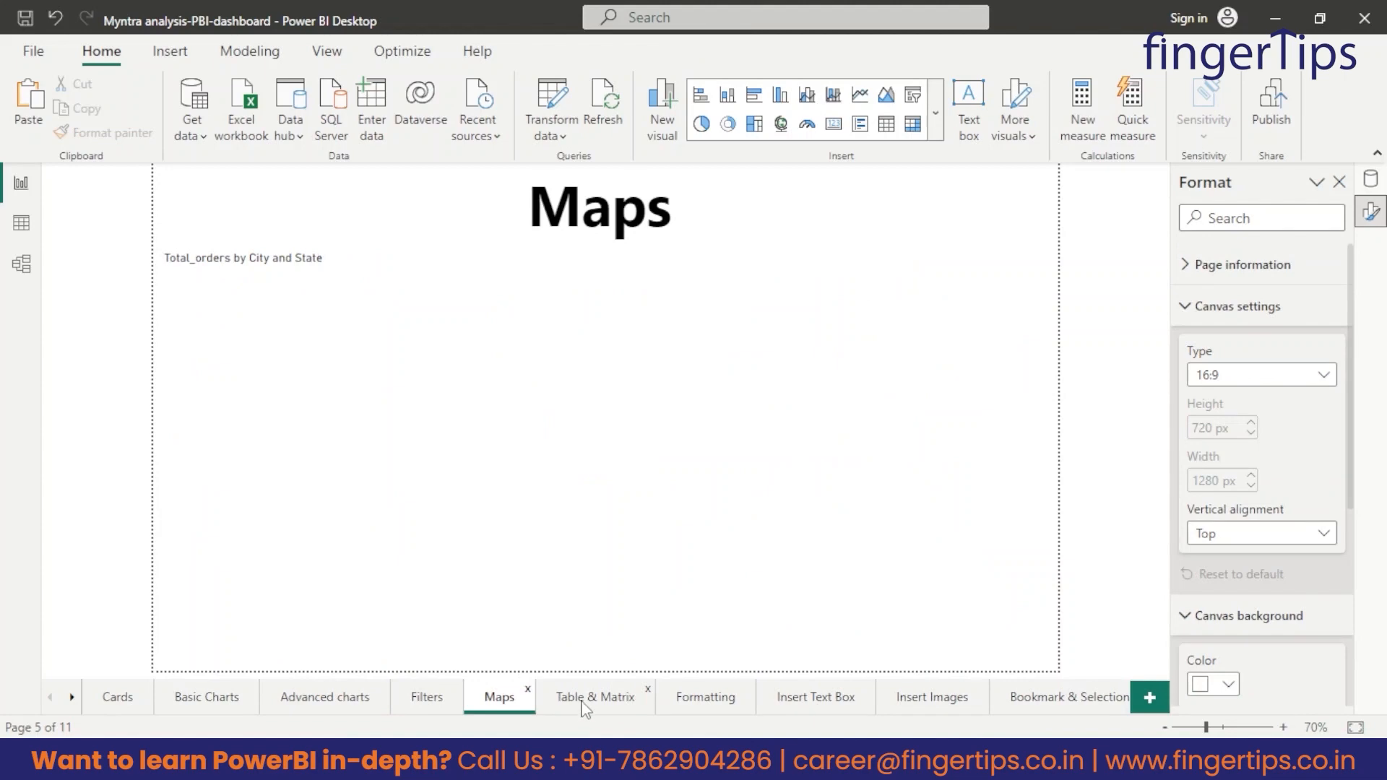
{"action": "left_click", "coordinate": [583, 700]}
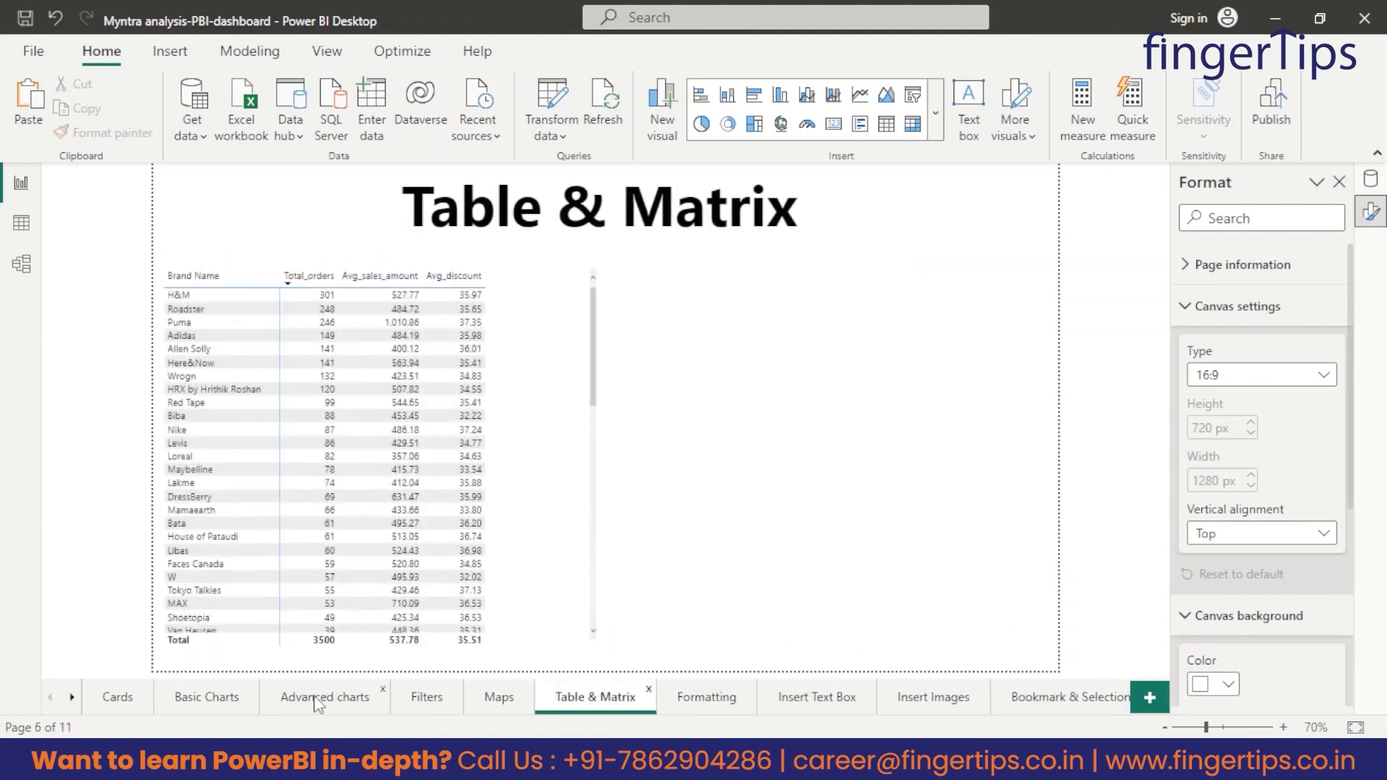
{"action": "left_click", "coordinate": [318, 699]}
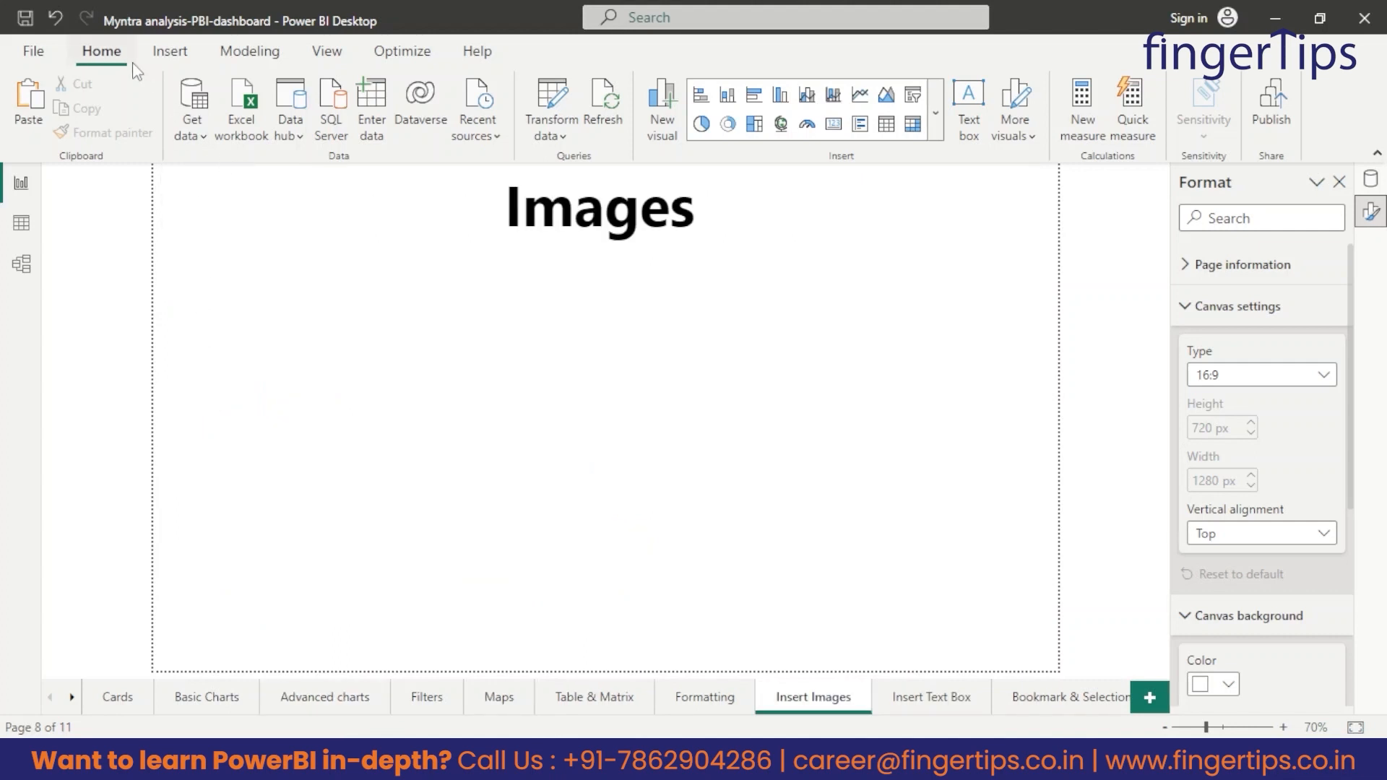
Insert the myntra image on the Insert Images page and place it small near the canvas's upper-left corner.
{"action": "left_click", "coordinate": [175, 48]}
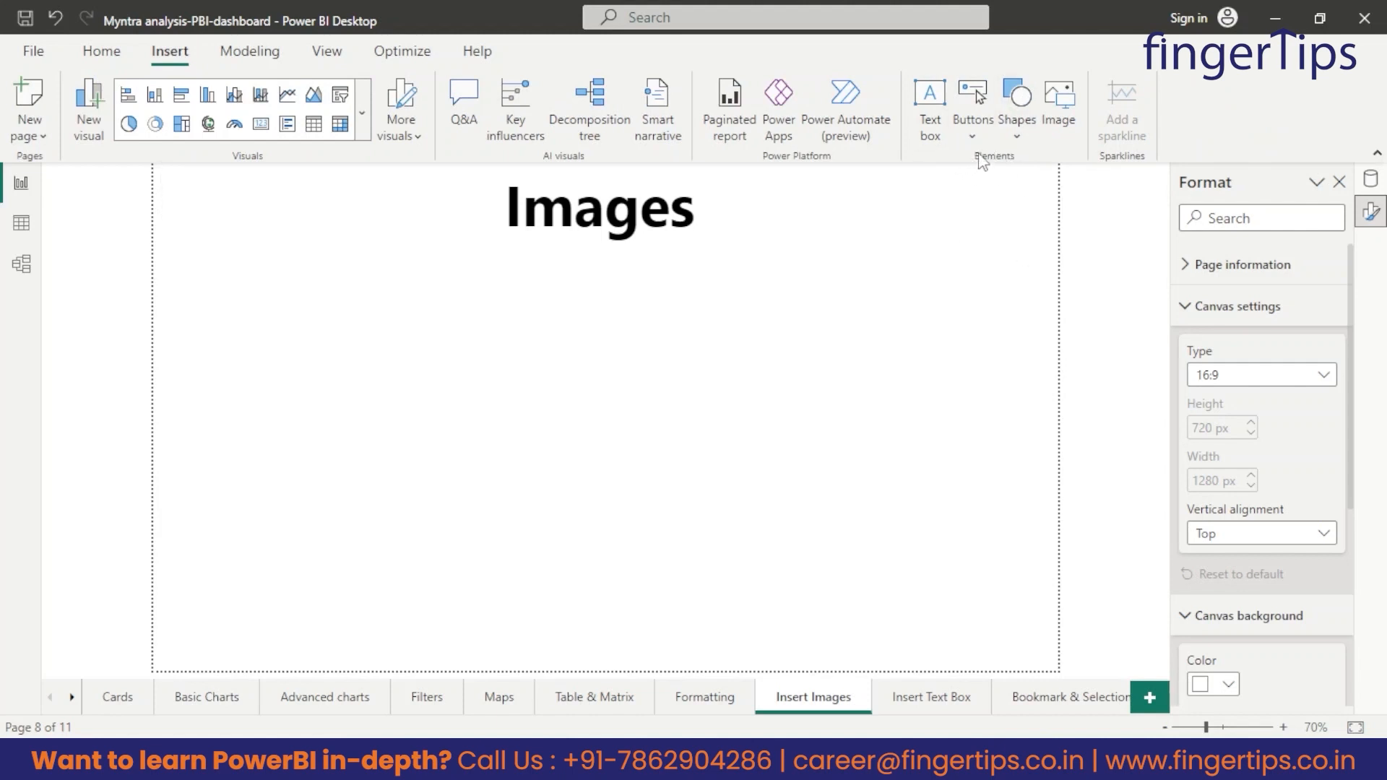
{"action": "left_click", "coordinate": [1060, 106]}
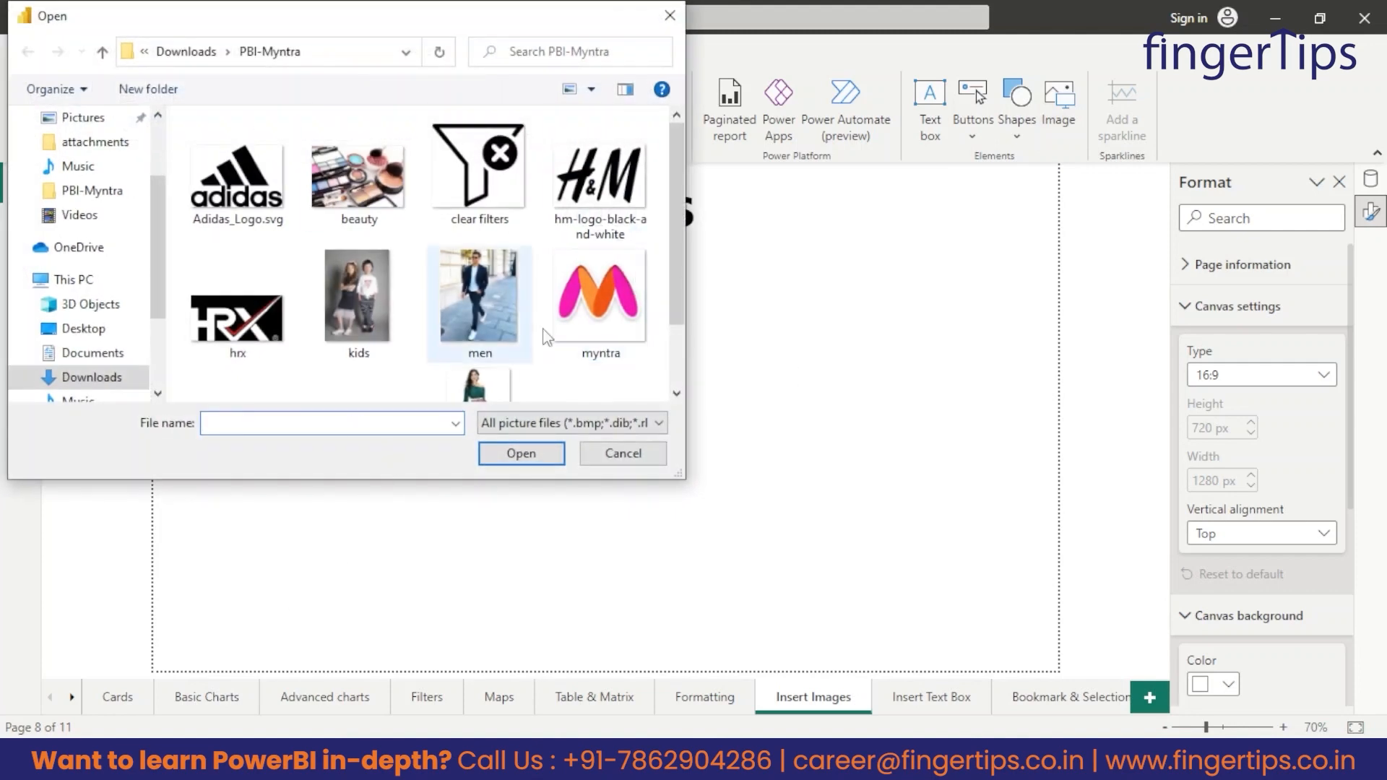
{"action": "left_click", "coordinate": [587, 321]}
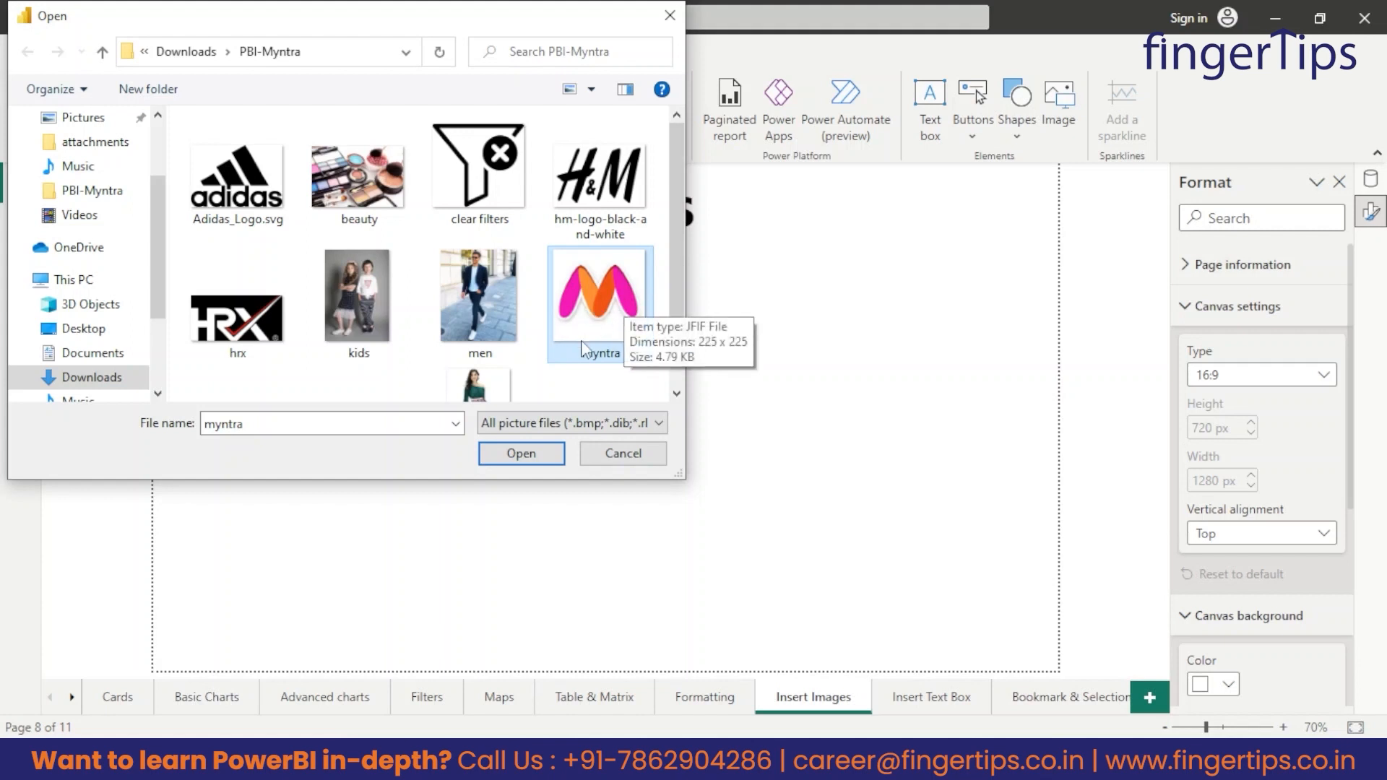
{"action": "left_click", "coordinate": [531, 456]}
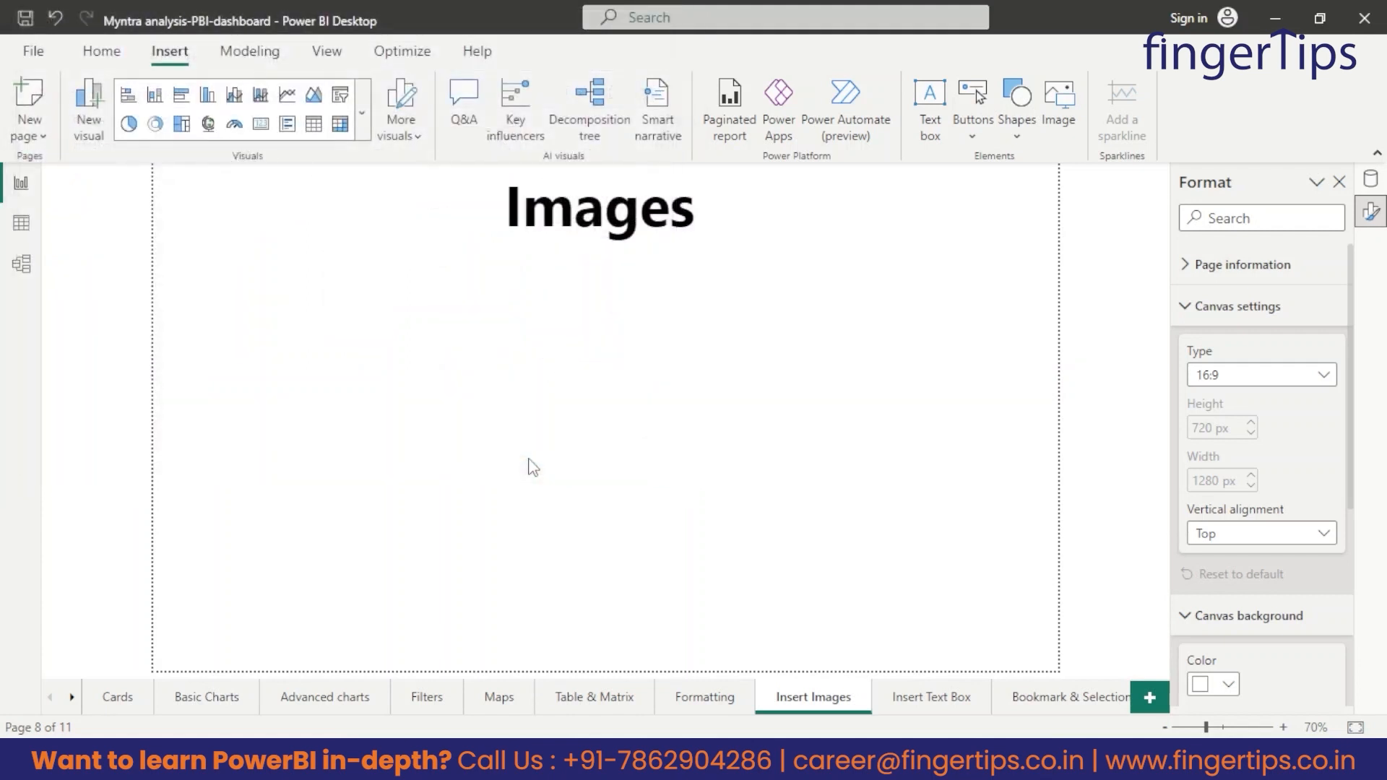
{"action": "left_click_drag", "start_coordinate": [1037, 359], "coordinate": [263, 293]}
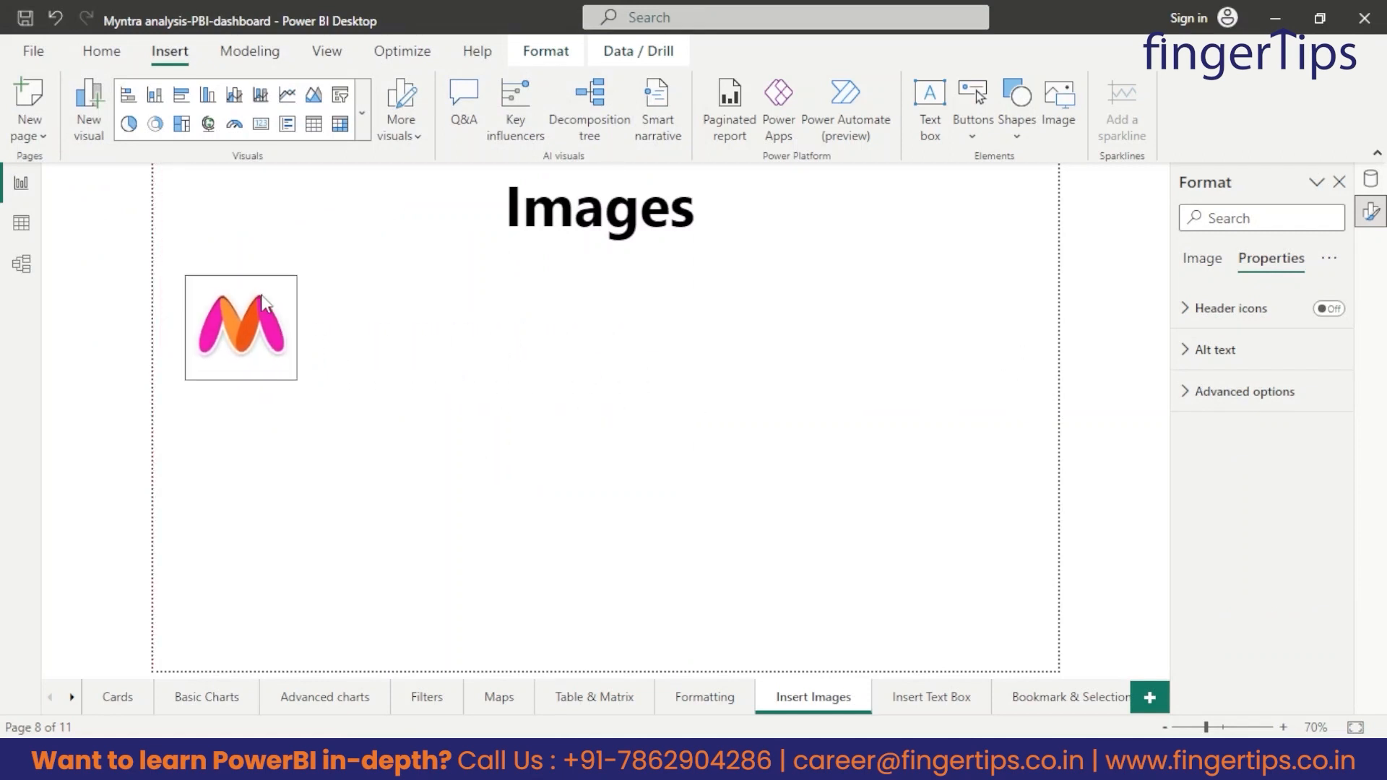
{"action": "left_click", "coordinate": [602, 362]}
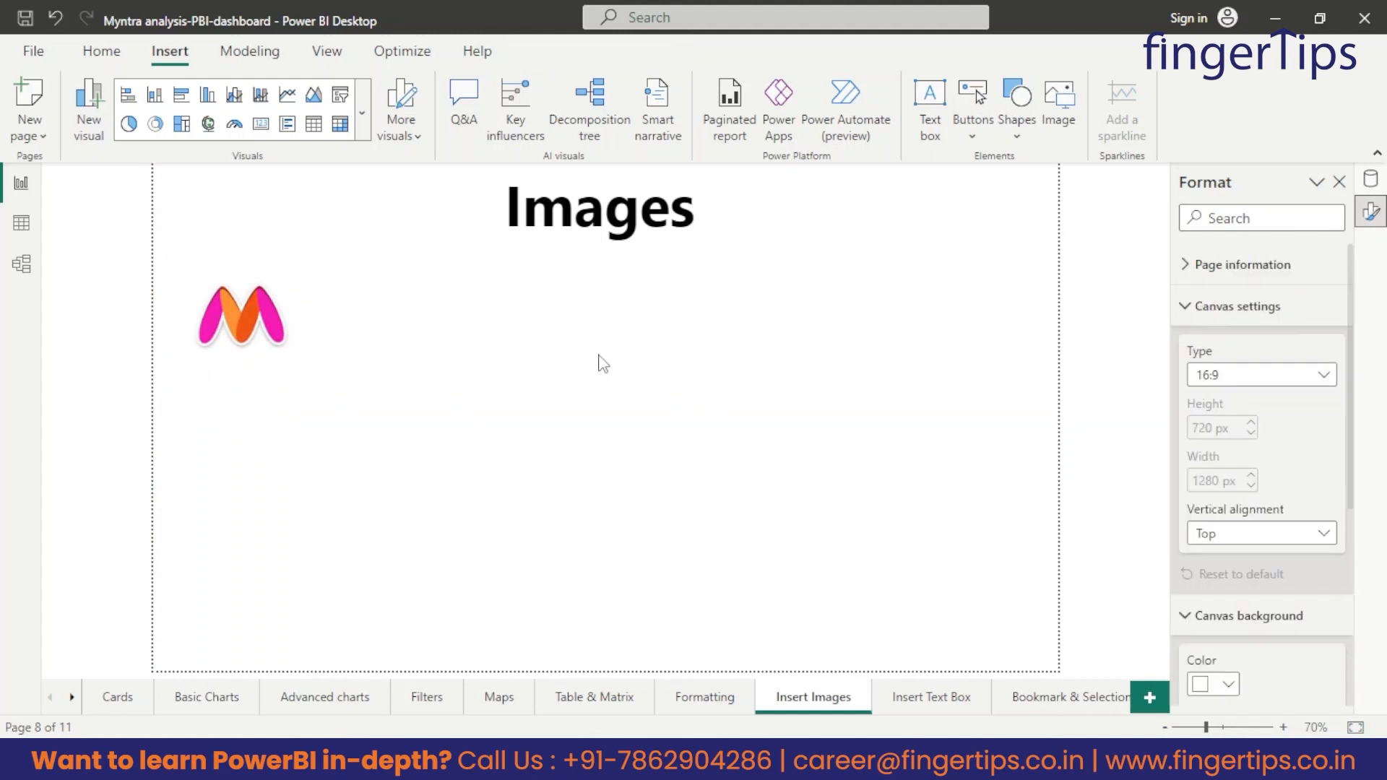
Insert the clear filters image on the Insert Images page and place it just right of the Myntra logo.
{"action": "left_click", "coordinate": [1059, 108]}
{"action": "scroll", "coordinate": [500, 324], "scroll_direction": "down", "scroll_amount": 1}
{"action": "scroll", "coordinate": [505, 311], "scroll_direction": "up", "scroll_amount": 1}
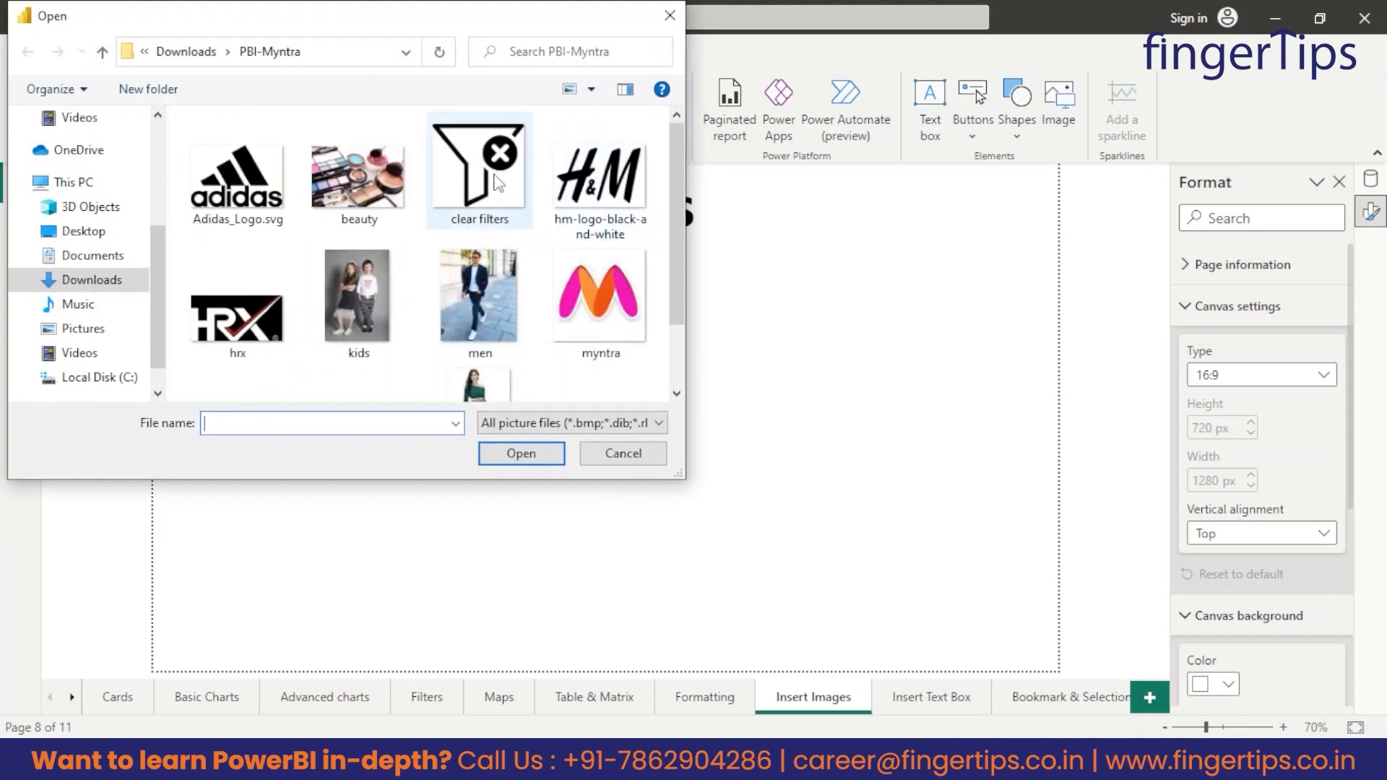
{"action": "left_click", "coordinate": [483, 226]}
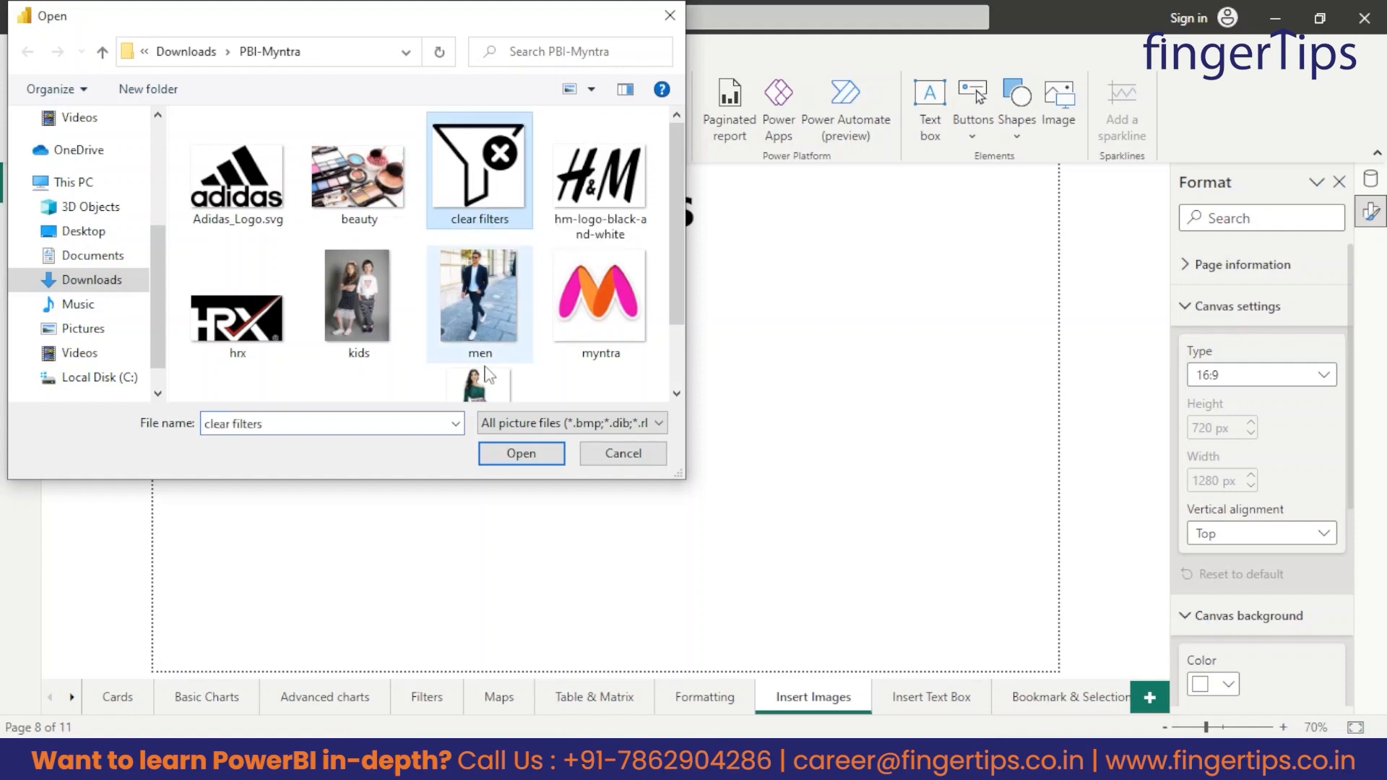
{"action": "left_click", "coordinate": [520, 454]}
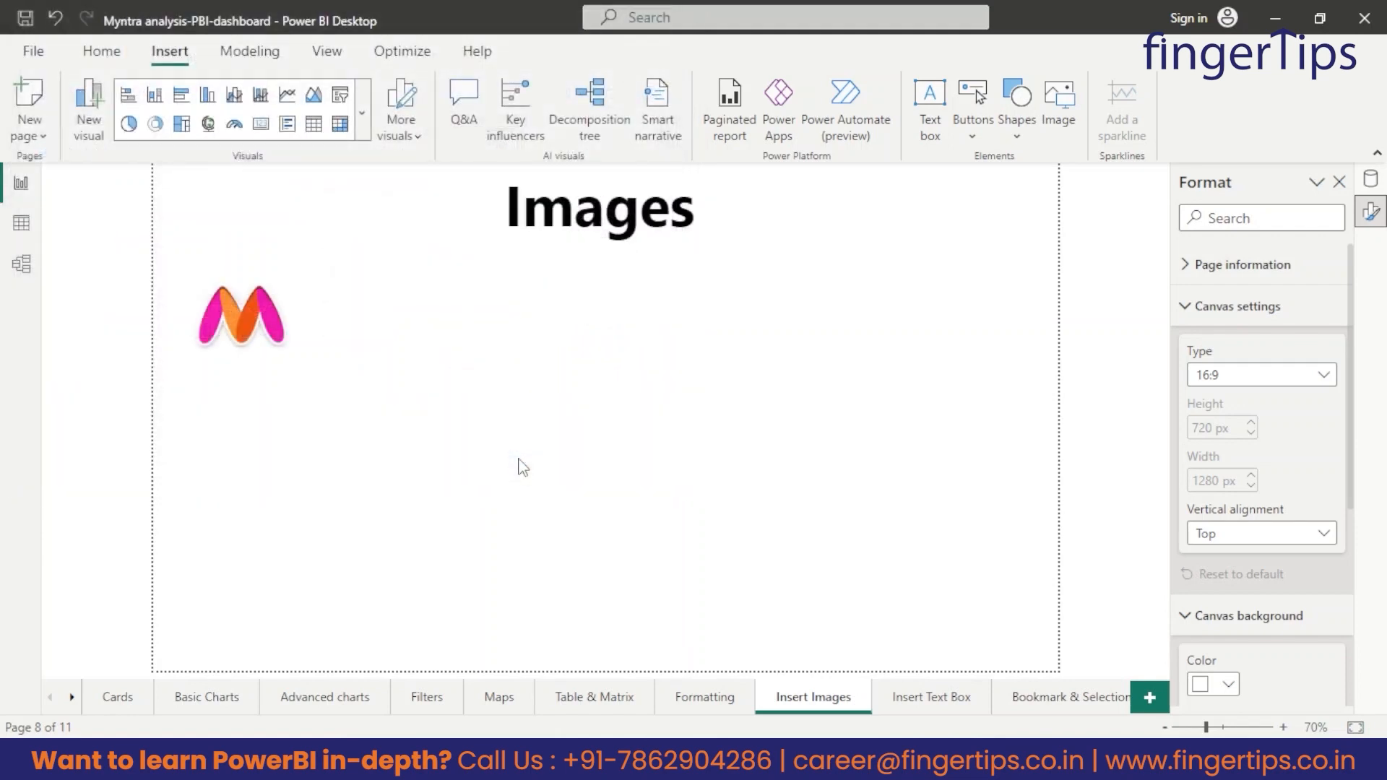
{"action": "left_click_drag", "start_coordinate": [238, 506], "coordinate": [444, 336]}
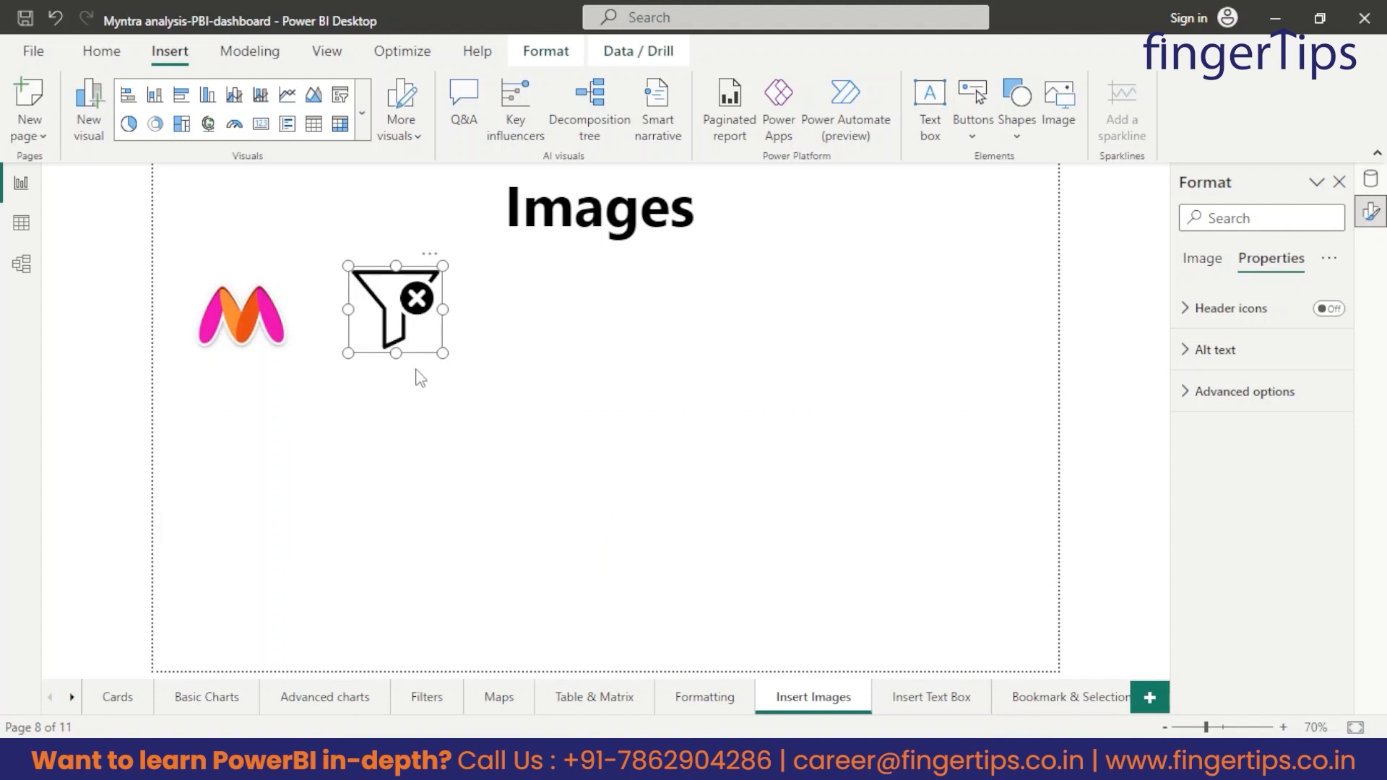
{"action": "left_click", "coordinate": [446, 443]}
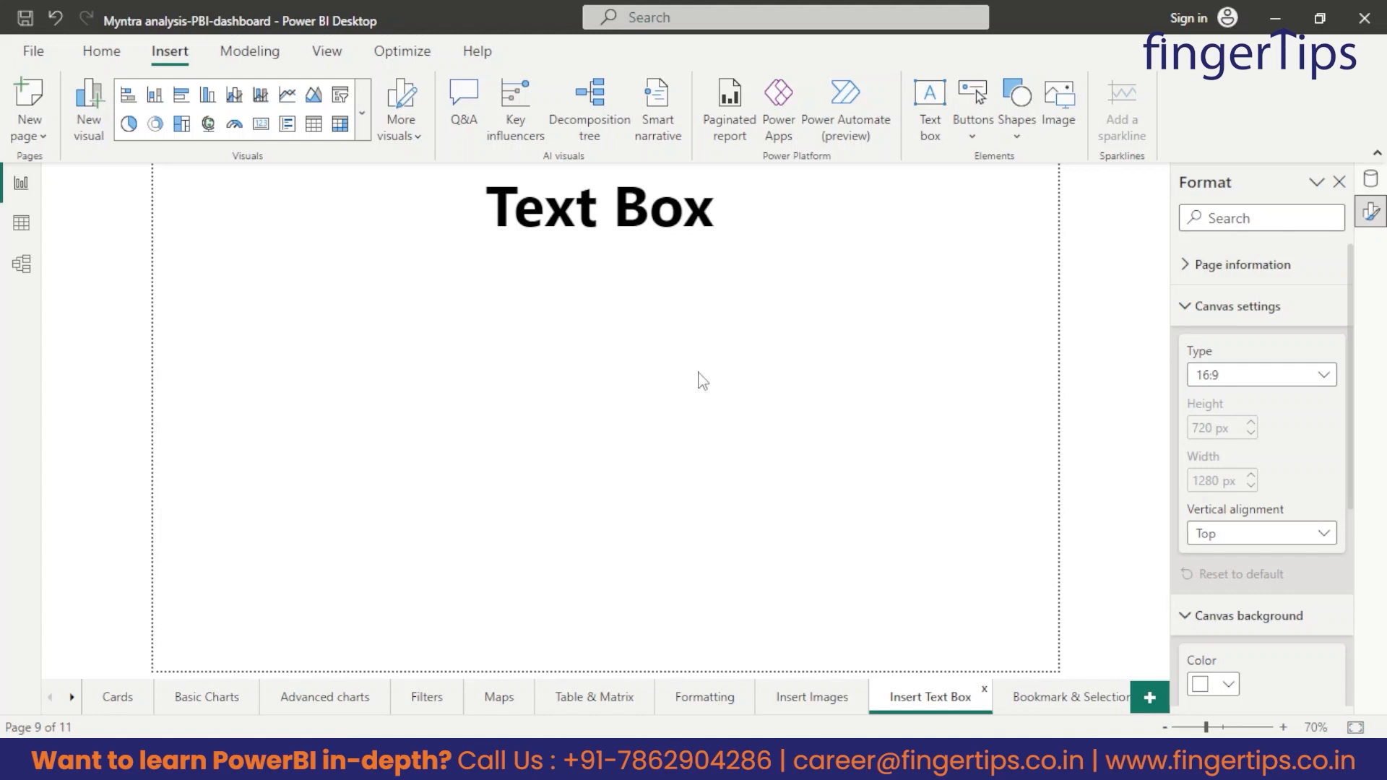
Copy the Myntra logo from the Insert Images page to the Insert Text Box page, near the canvas's upper-left corner.
{"action": "left_click", "coordinate": [102, 52]}
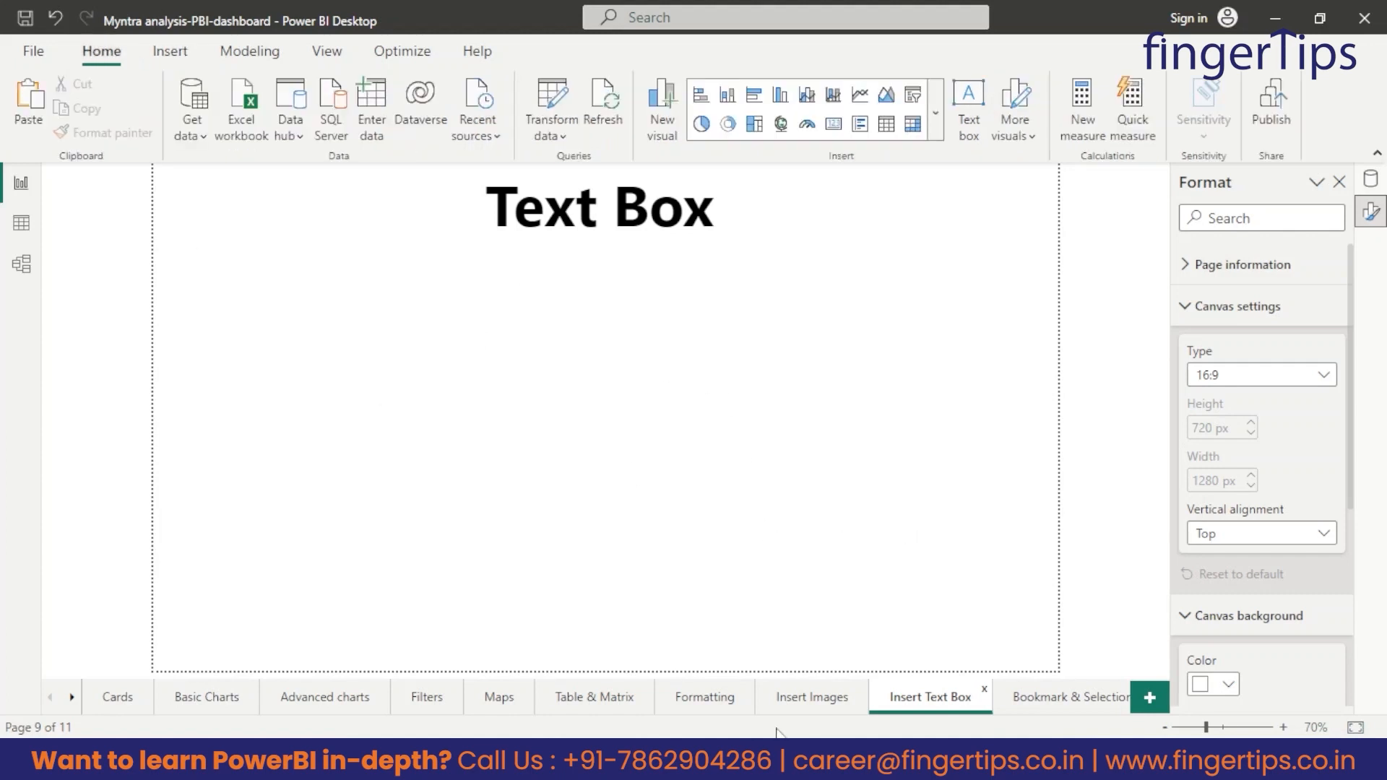
{"action": "left_click", "coordinate": [809, 701]}
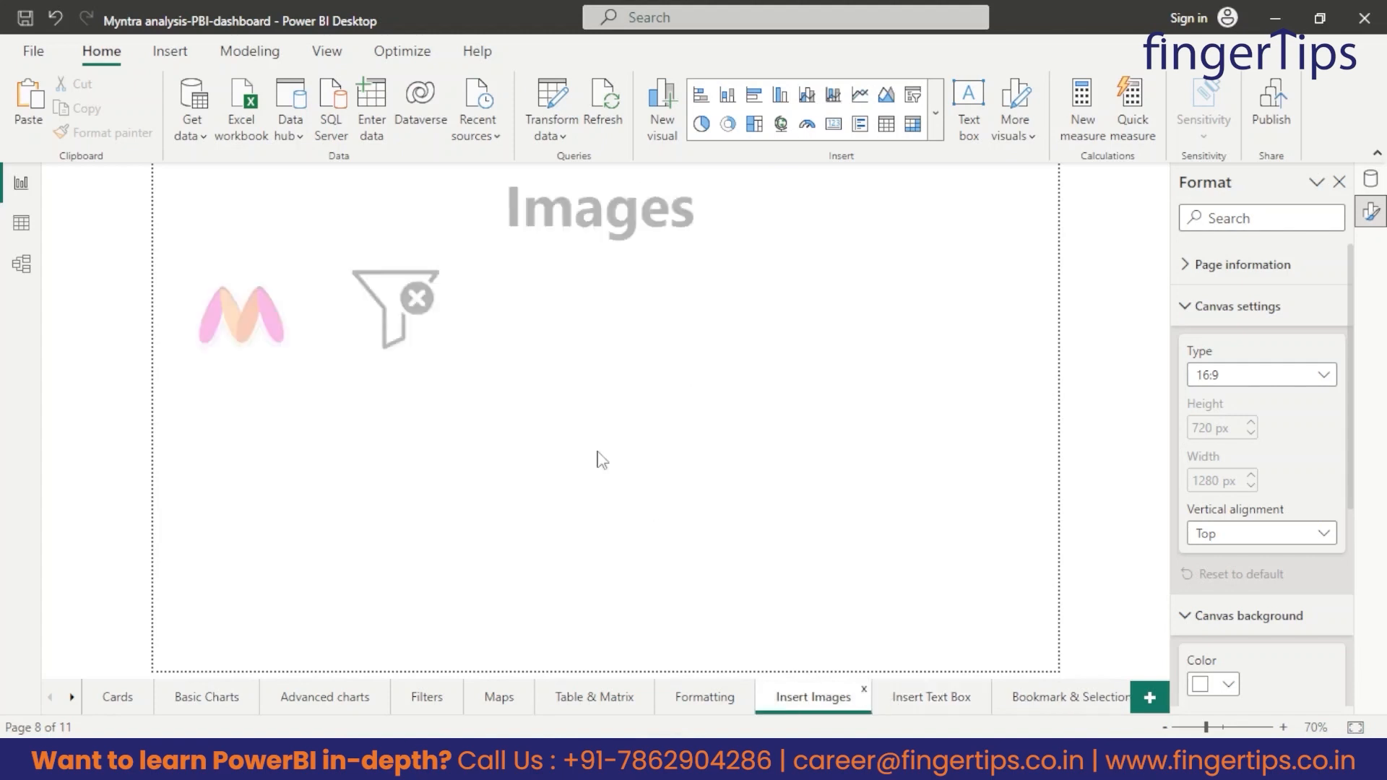
{"action": "left_click", "coordinate": [274, 345]}
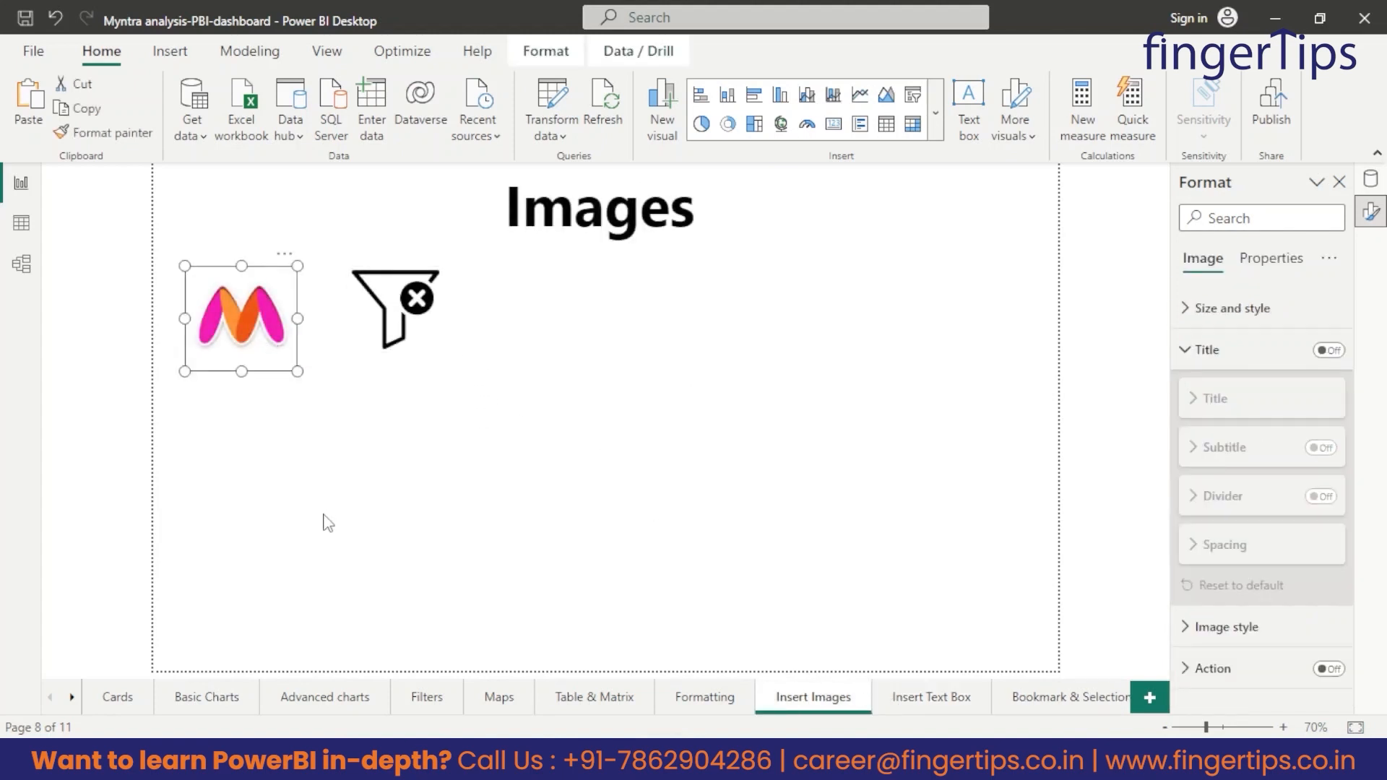
{"action": "left_click", "coordinate": [921, 702]}
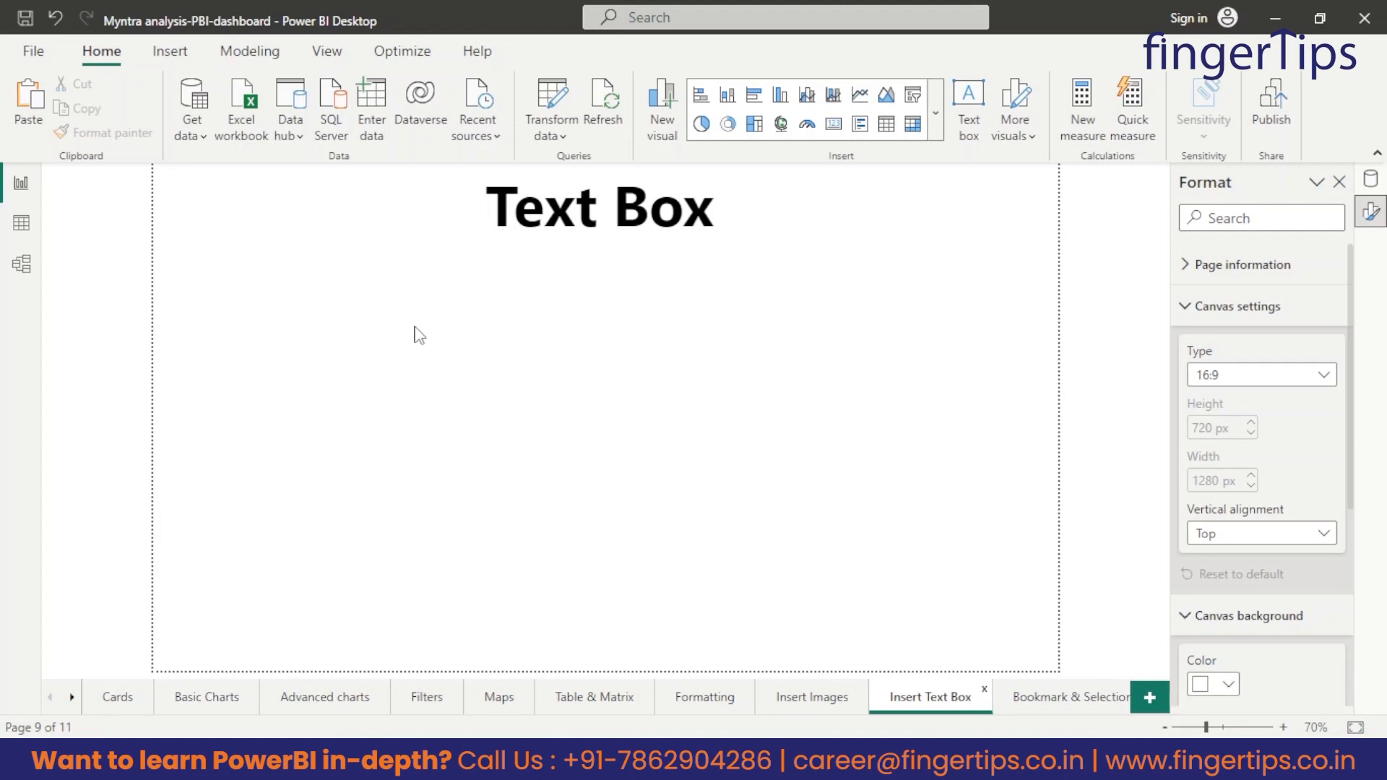
{"action": "key", "text": "ctrl+v"}
{"action": "left_click_drag", "start_coordinate": [272, 358], "coordinate": [239, 339]}
{"action": "left_click", "coordinate": [475, 396]}
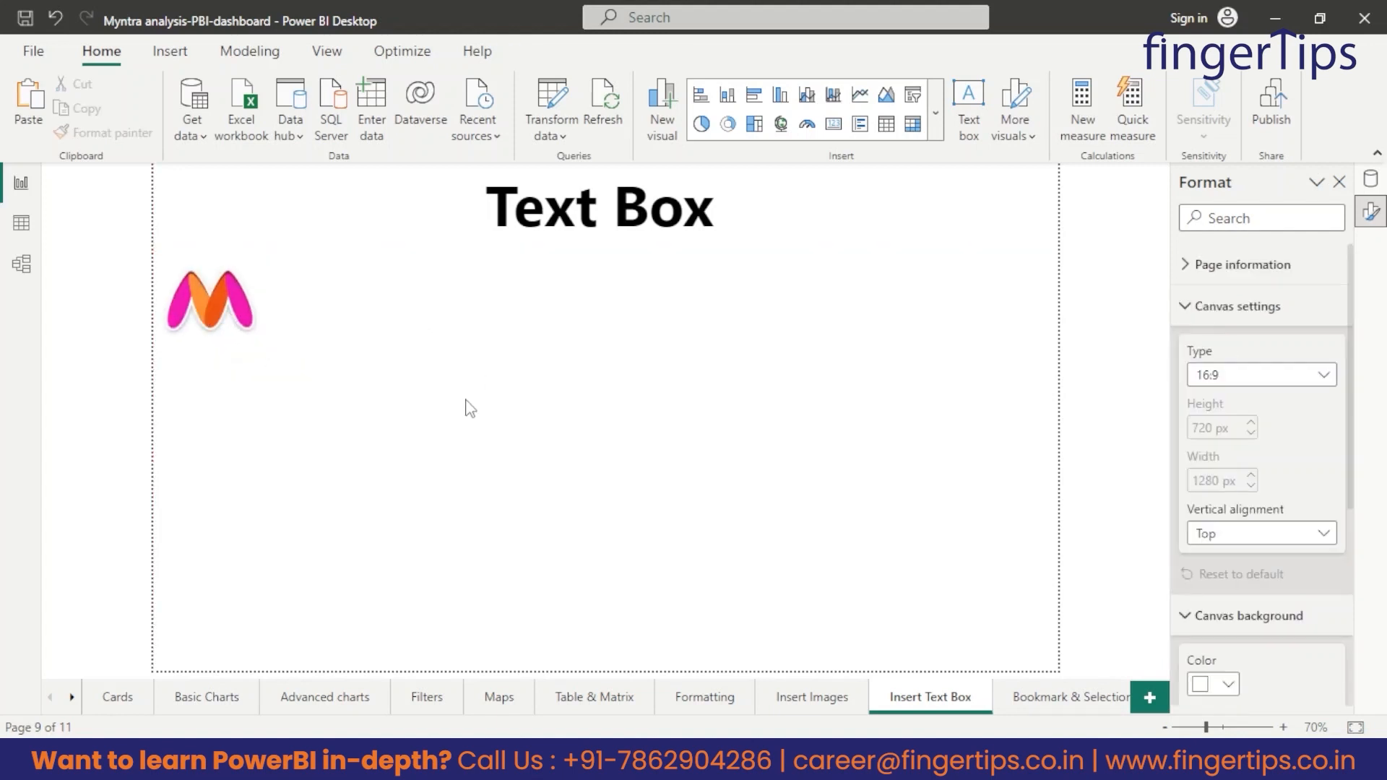
Insert a text box on the Insert Text Box page reading "yntra" in 60-point Segoe (Bold).
{"action": "left_click", "coordinate": [172, 52]}
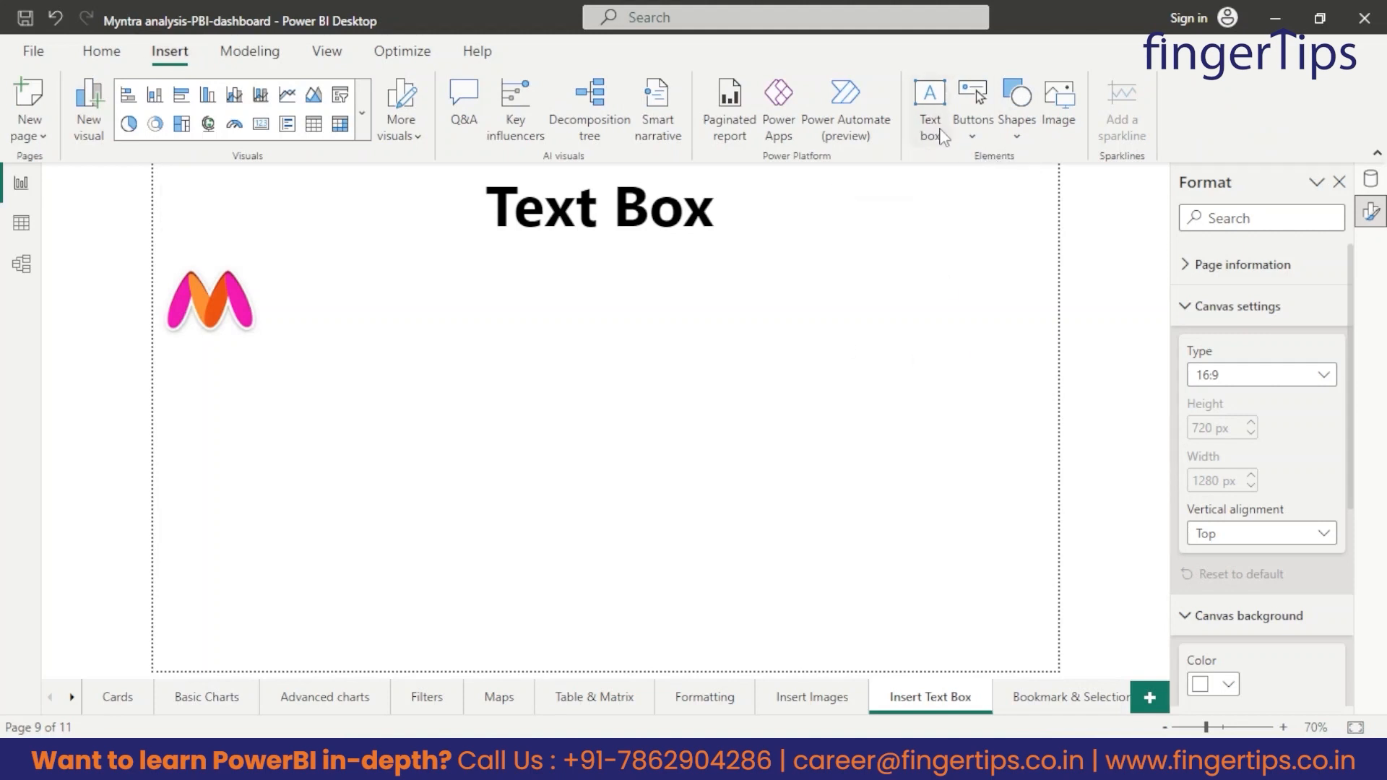
{"action": "left_click", "coordinate": [932, 108]}
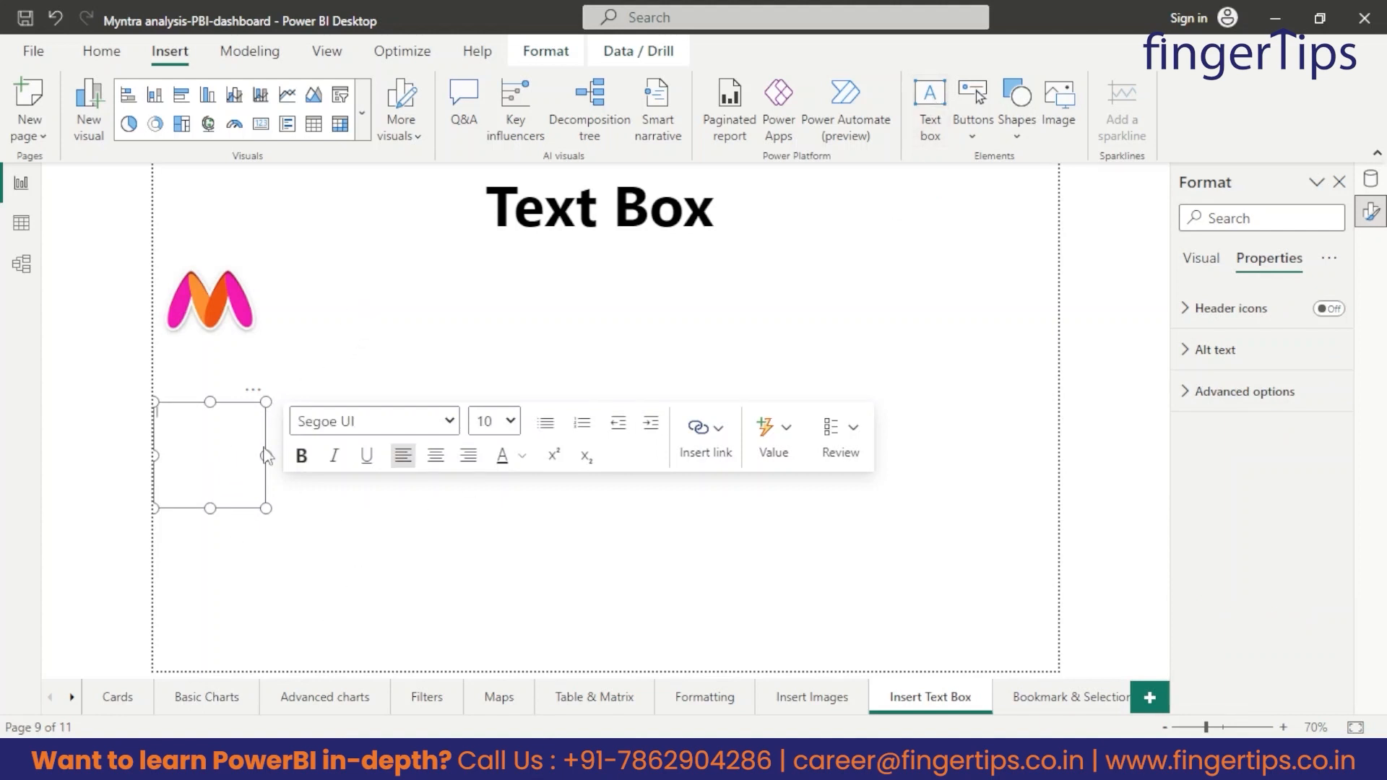
{"action": "left_click", "coordinate": [494, 421]}
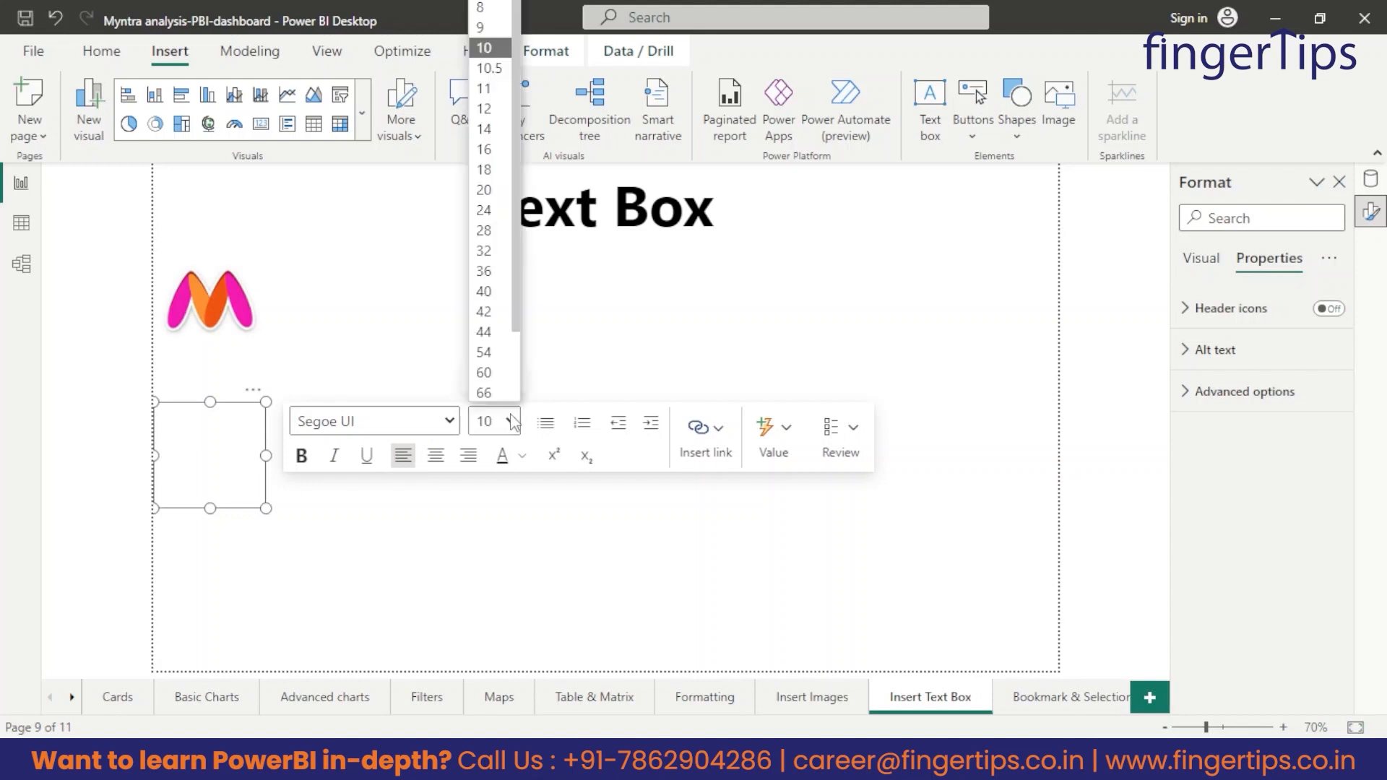
{"action": "left_click", "coordinate": [479, 376]}
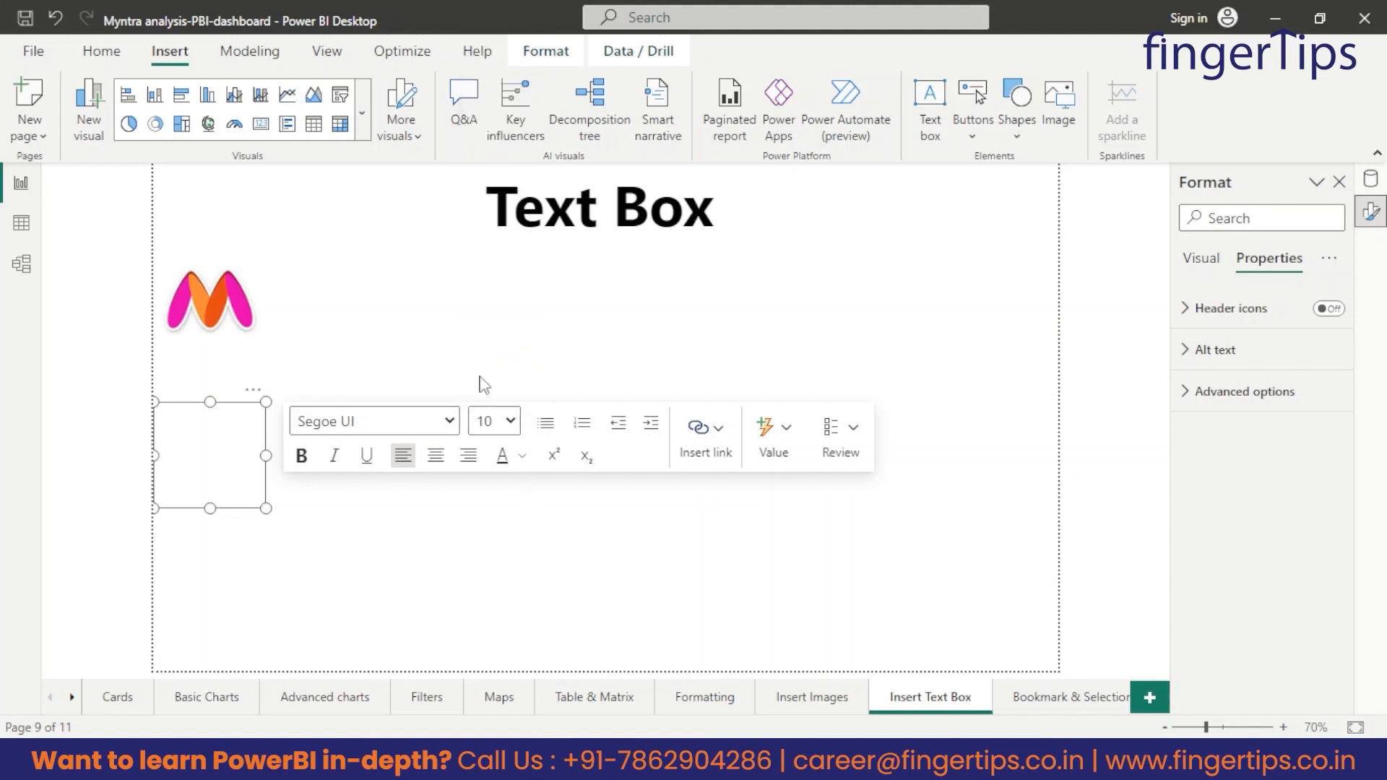
{"action": "left_click", "coordinate": [449, 421]}
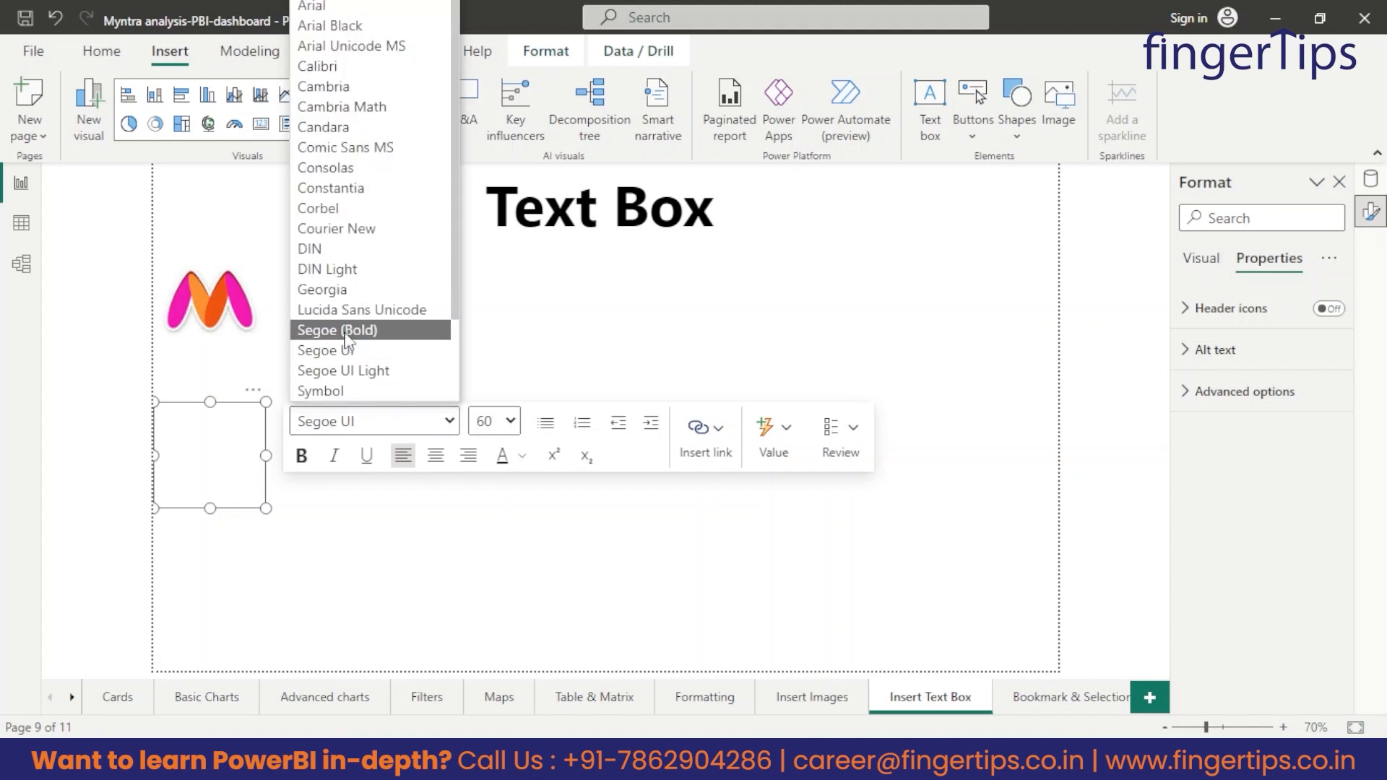
{"action": "left_click", "coordinate": [338, 330]}
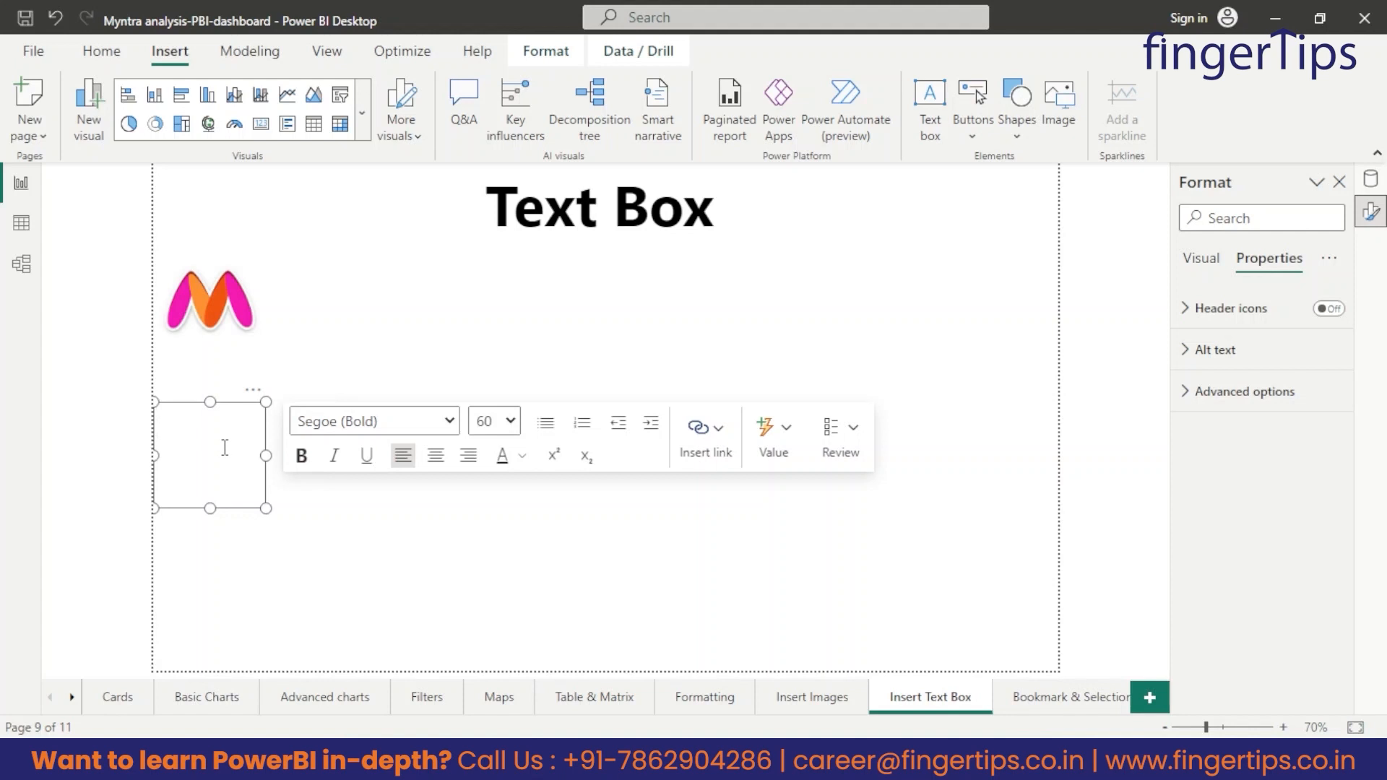
{"action": "type", "text": "Myntra"}
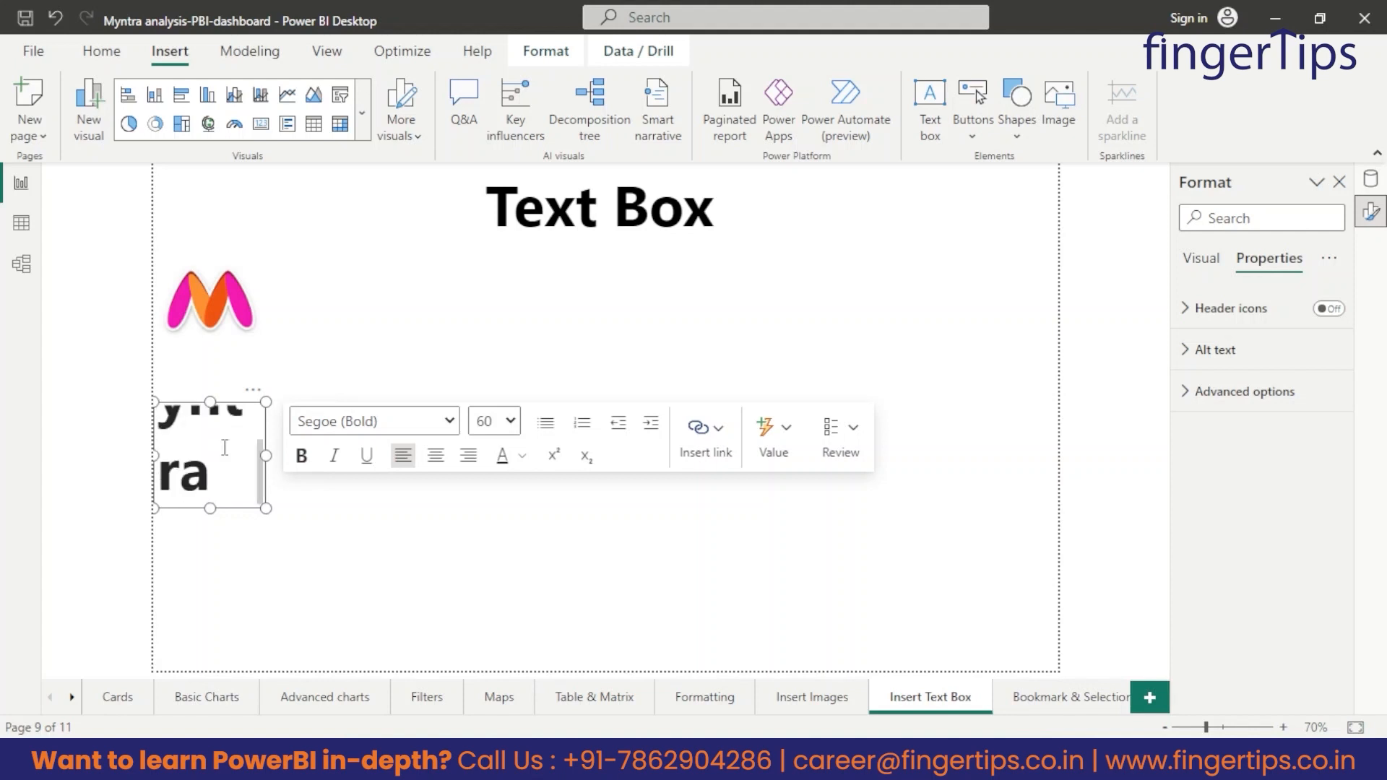
Widen the "yntra" text box to fit the text on one line and place it just right of the Myntra logo, aligned with it.
{"action": "left_click_drag", "start_coordinate": [266, 454], "coordinate": [311, 436]}
{"action": "left_click_drag", "start_coordinate": [229, 452], "coordinate": [278, 396]}
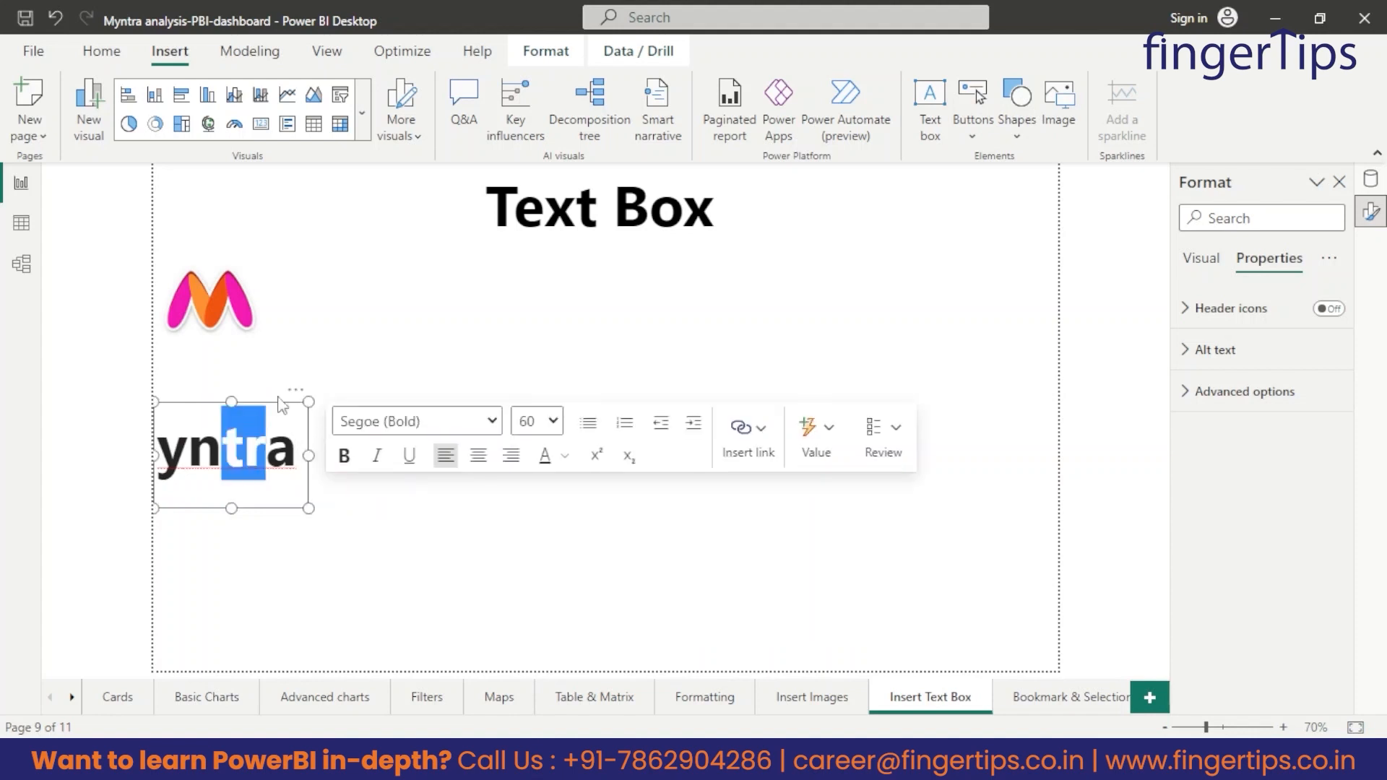
{"action": "left_click_drag", "start_coordinate": [266, 507], "coordinate": [344, 341]}
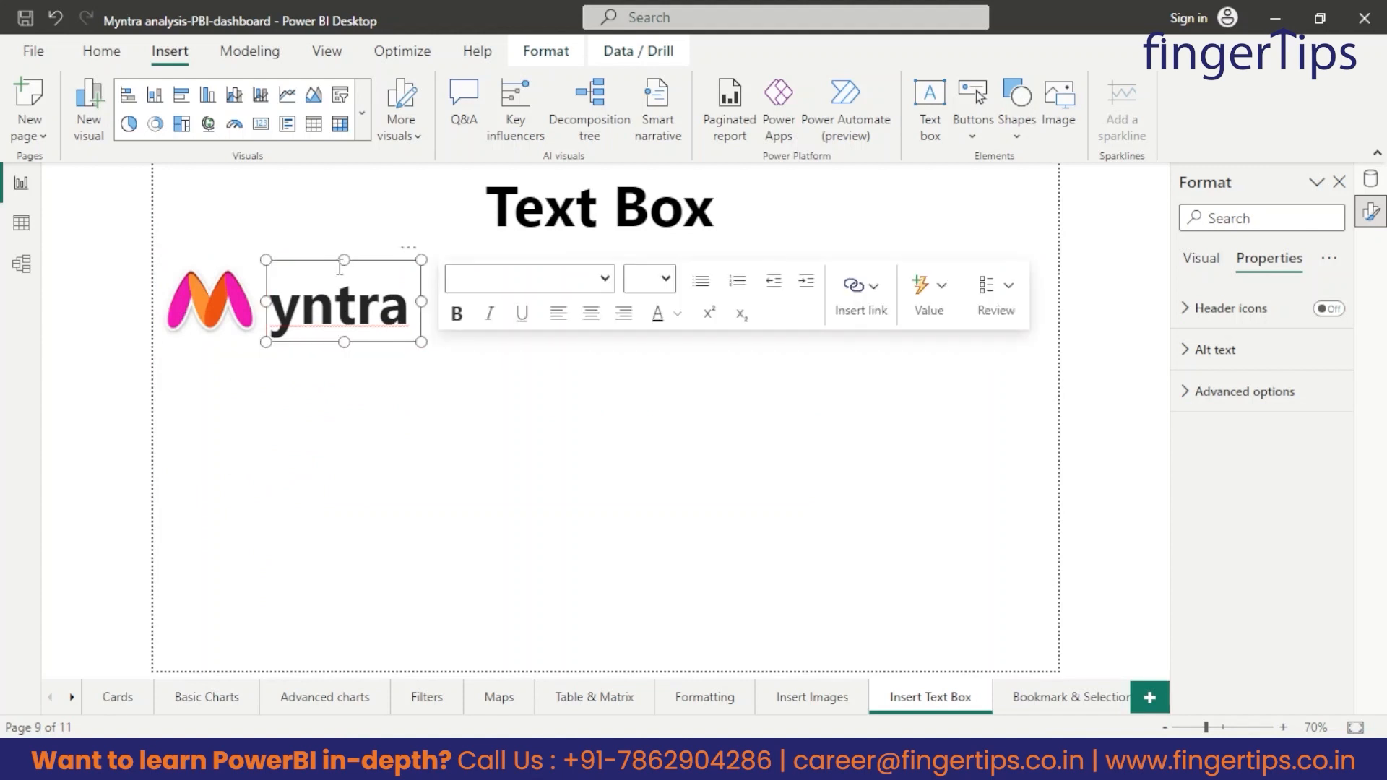
{"action": "left_click_drag", "start_coordinate": [344, 258], "coordinate": [345, 251]}
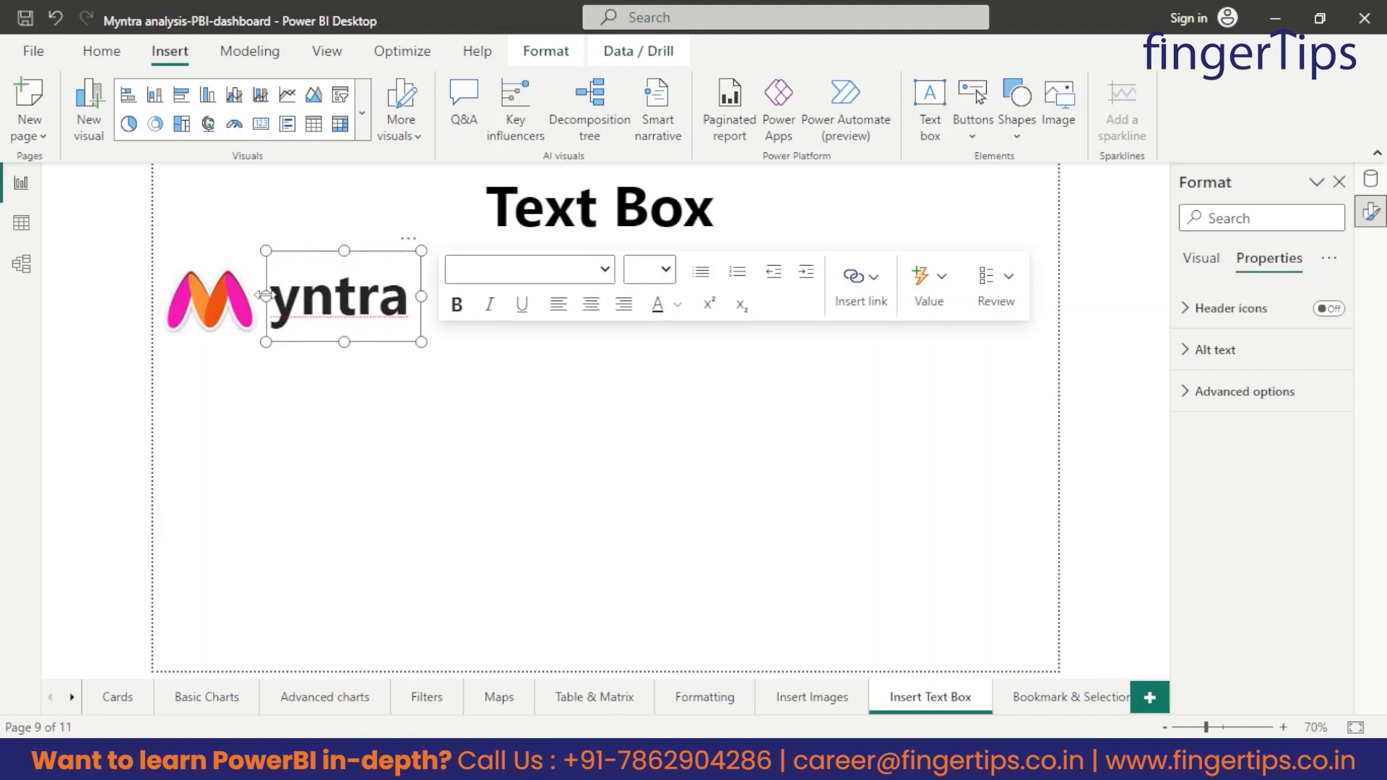
{"action": "mouse_move", "coordinate": [262, 296]}
{"action": "left_mouse_down"}
{"action": "mouse_move", "coordinate": [241, 296]}
{"action": "mouse_move", "coordinate": [266, 295]}
{"action": "left_mouse_up"}
Color the "yntra" text pink and extend the box's left edge so the text sits close against the logo.
{"action": "left_click_drag", "start_coordinate": [405, 293], "coordinate": [163, 305]}
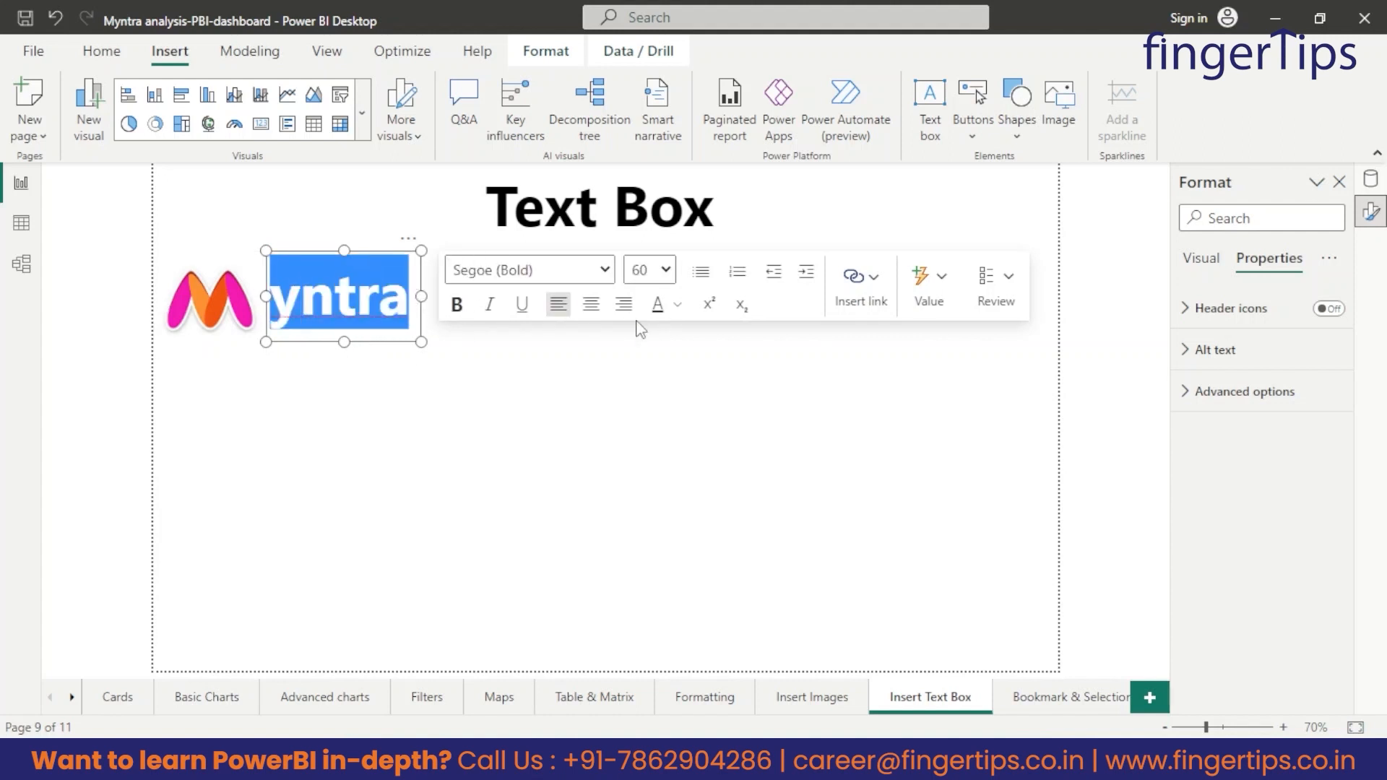
{"action": "left_click", "coordinate": [678, 309]}
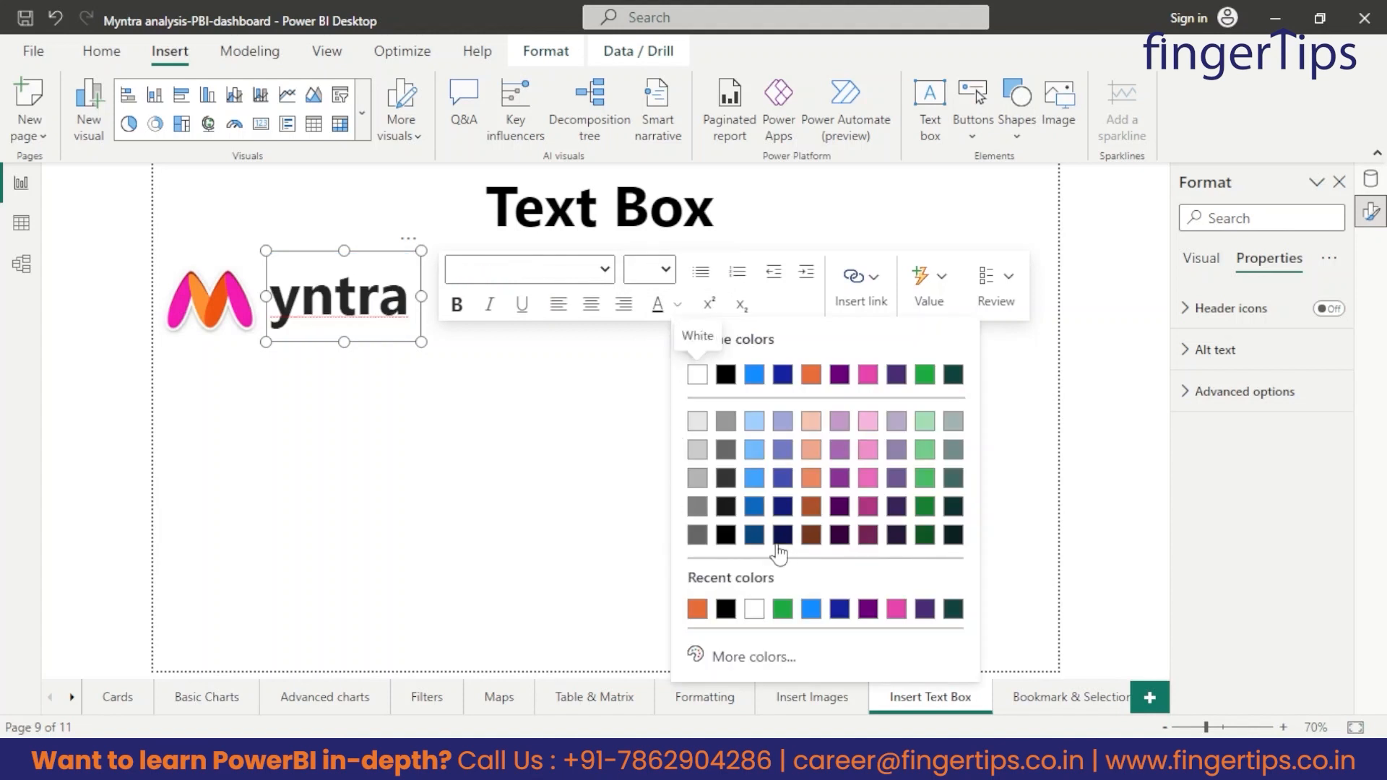
{"action": "left_click", "coordinate": [896, 610]}
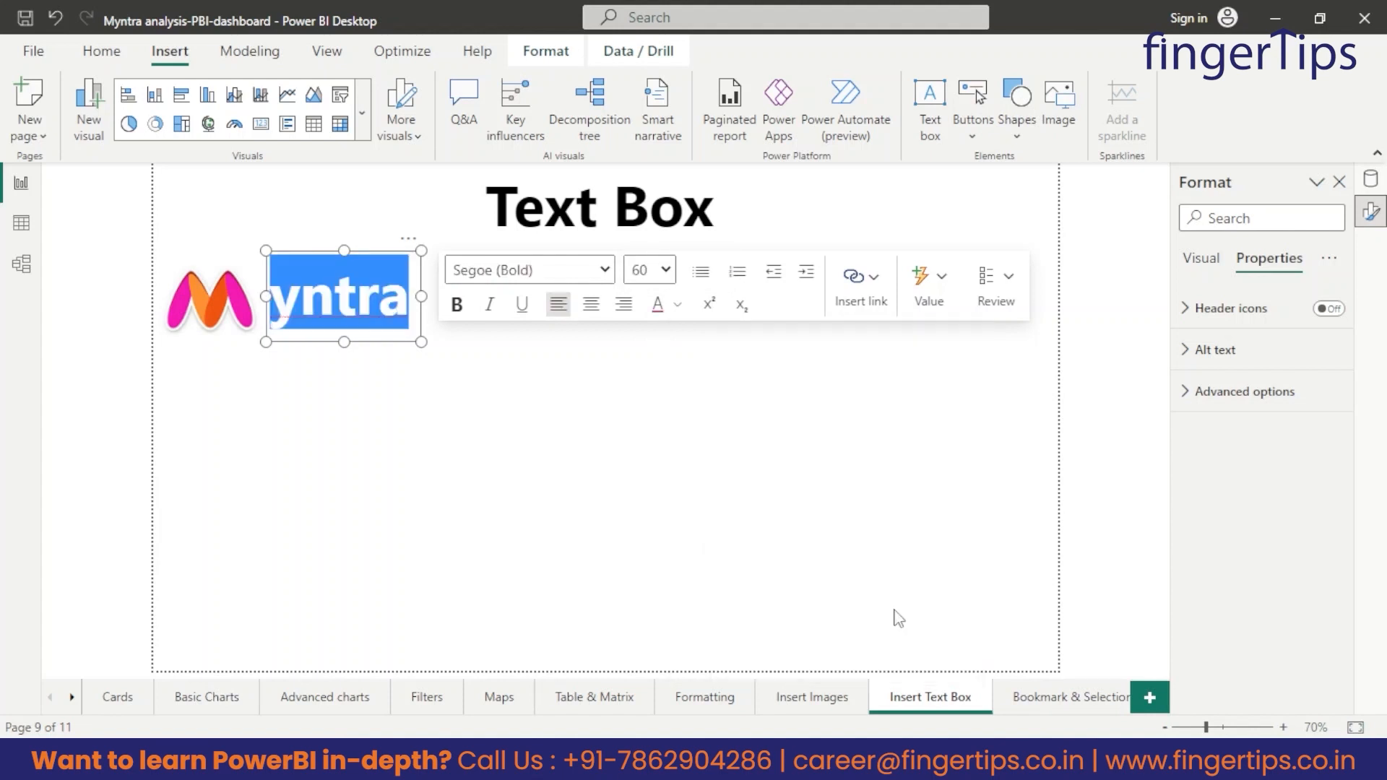
{"action": "left_click", "coordinate": [209, 370]}
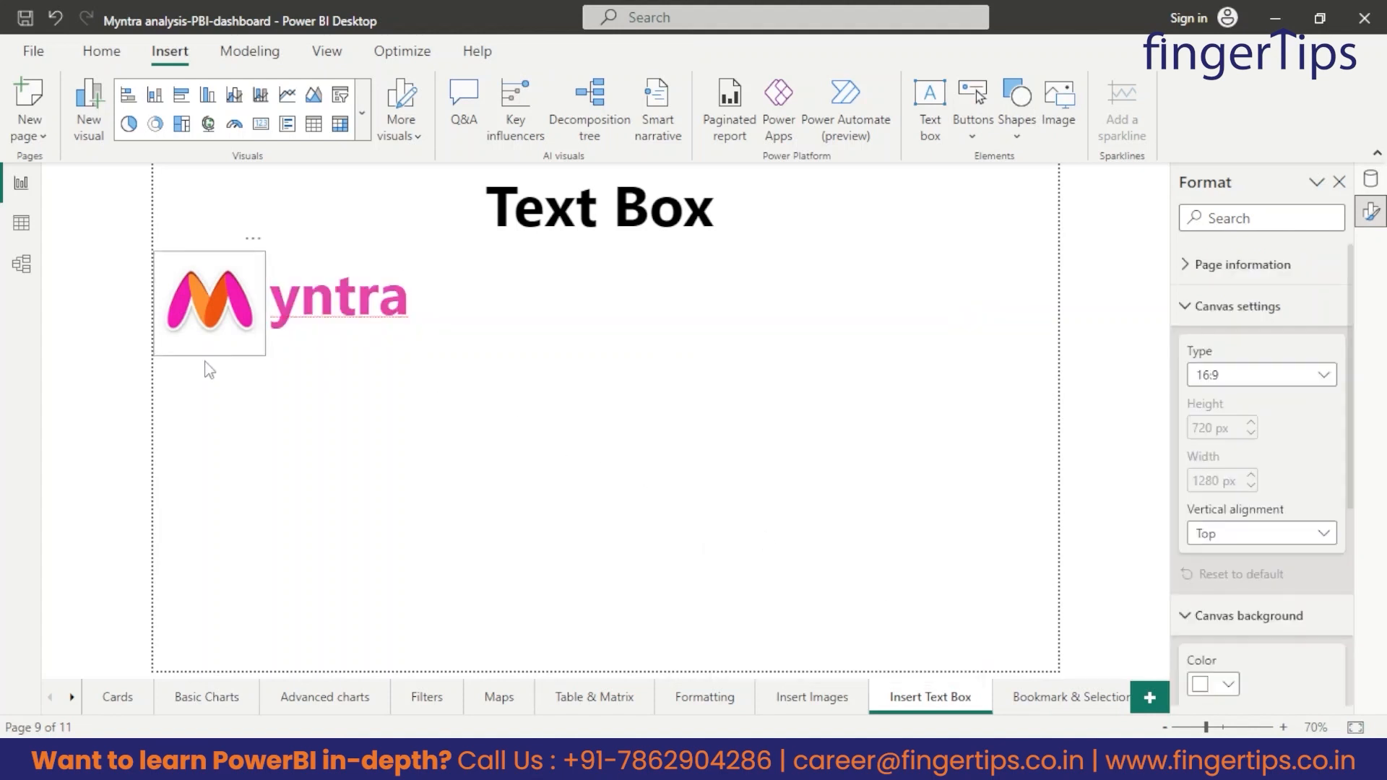
{"action": "left_click", "coordinate": [304, 296]}
{"action": "left_click_drag", "start_coordinate": [266, 296], "coordinate": [258, 296]}
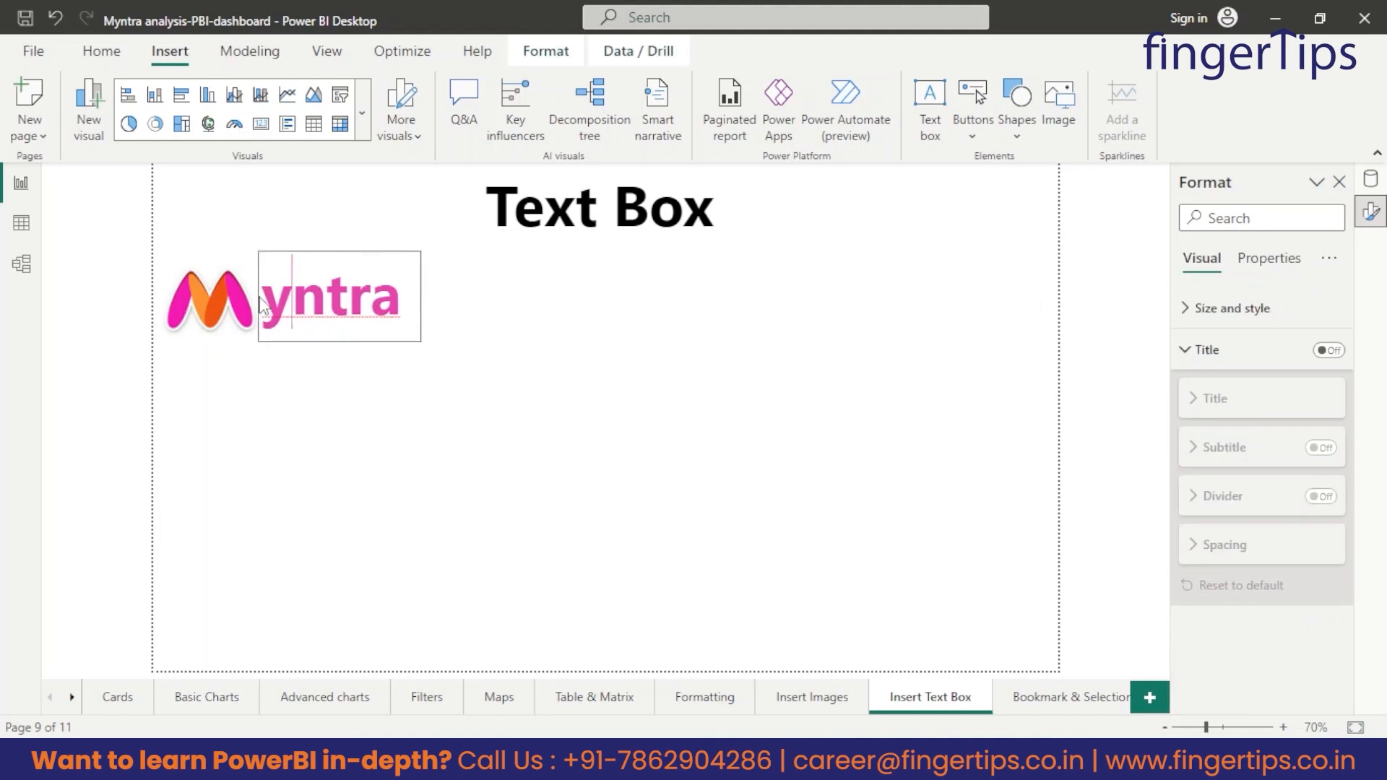
{"action": "left_click", "coordinate": [361, 370]}
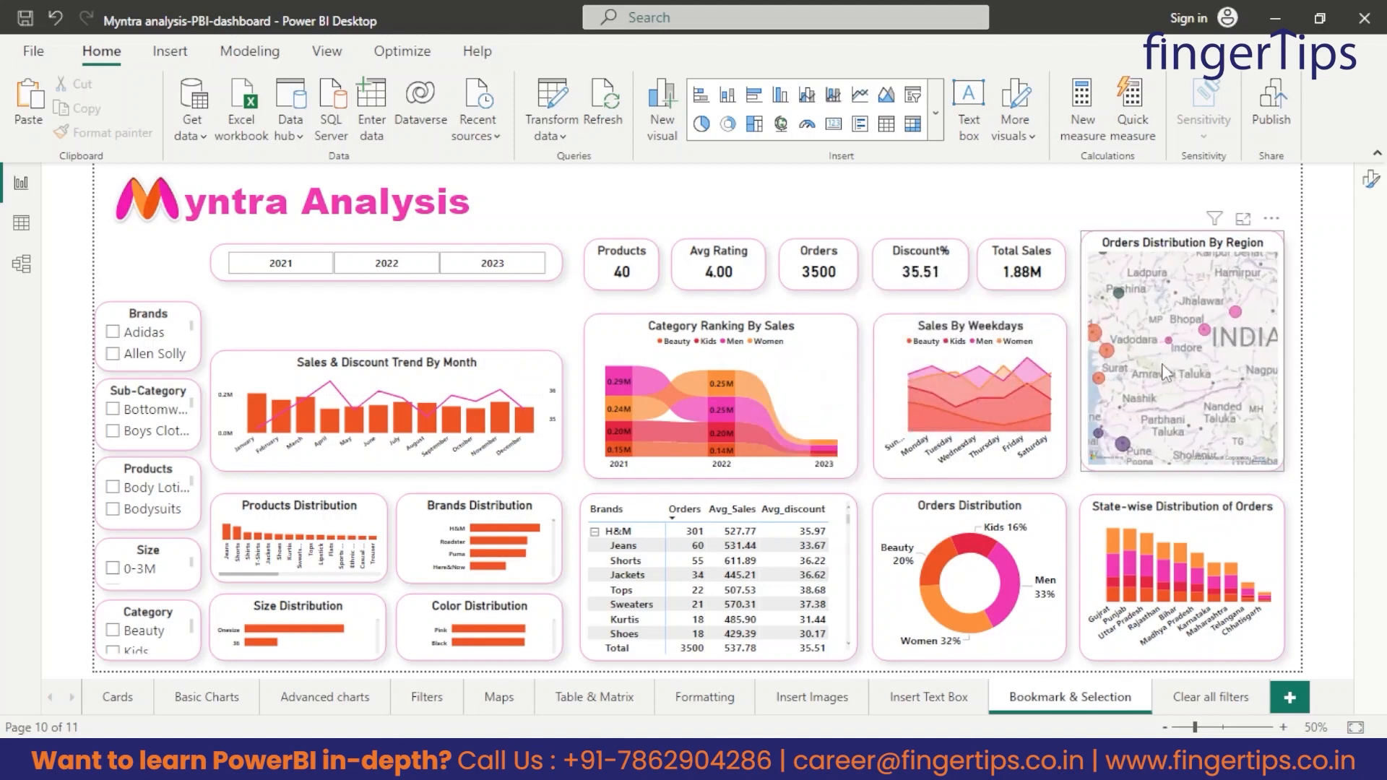
Zoom the regional orders map on the Bookmark & Selection page and try the Brands slicer with Adidas, then clear that selection.
{"action": "scroll", "coordinate": [1161, 364], "scroll_direction": "up", "scroll_amount": 1}
{"action": "scroll", "coordinate": [1158, 365], "scroll_direction": "down", "scroll_amount": 1}
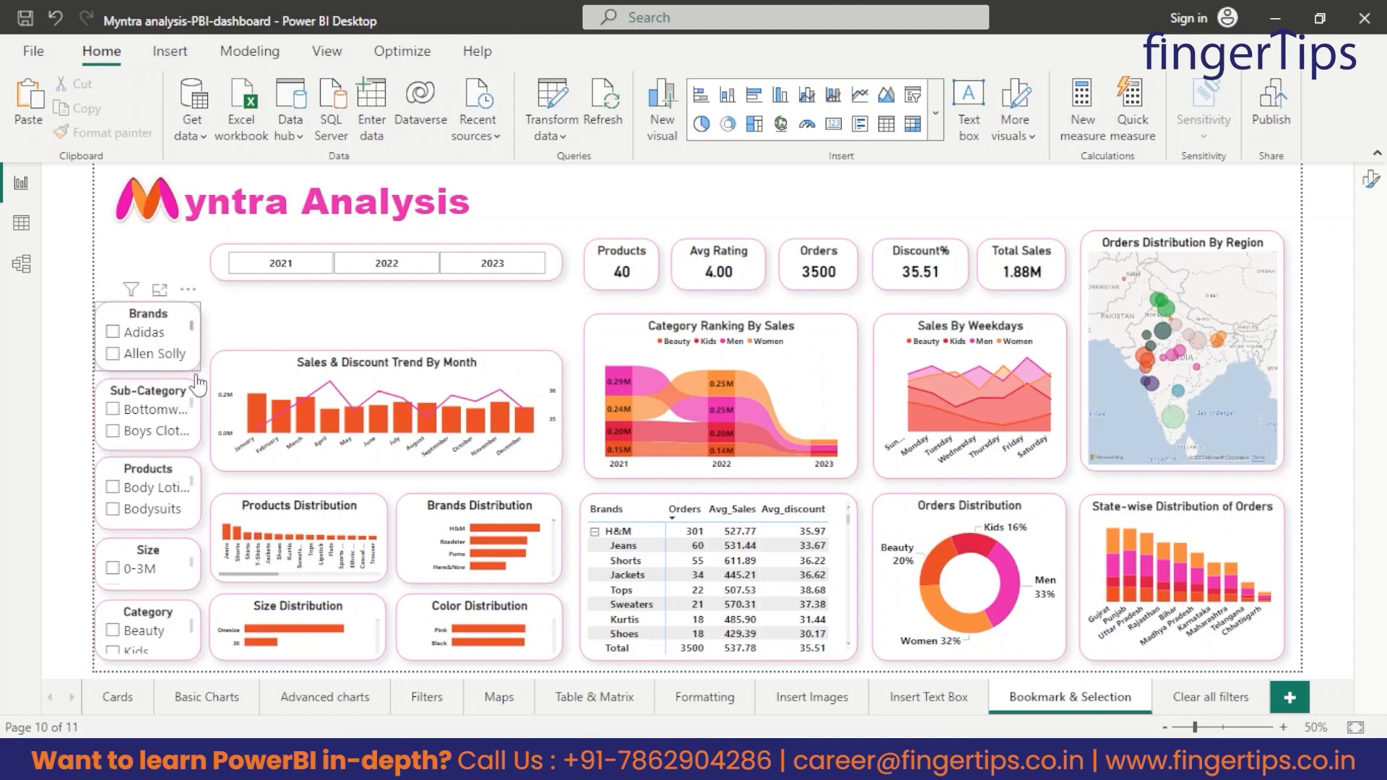
{"action": "left_click", "coordinate": [113, 331]}
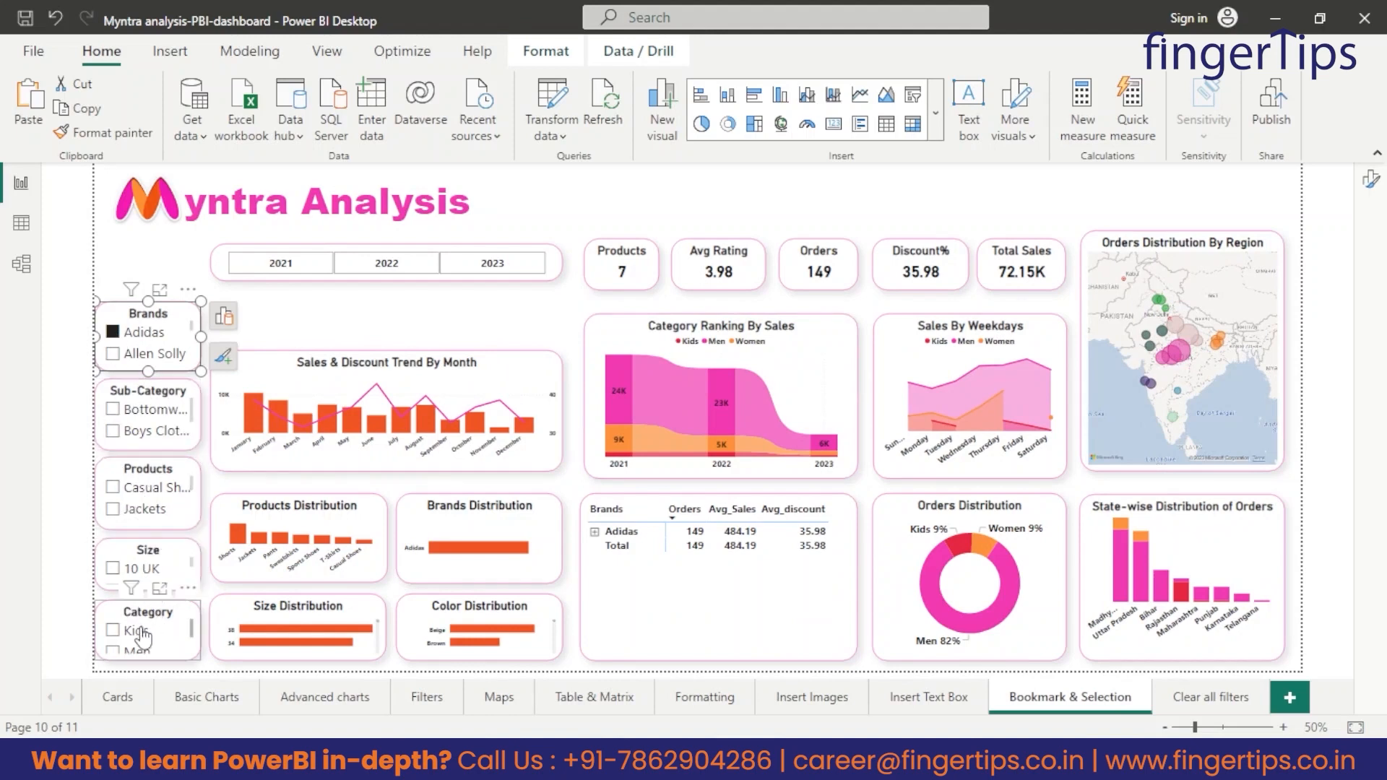
{"action": "left_click", "coordinate": [112, 333]}
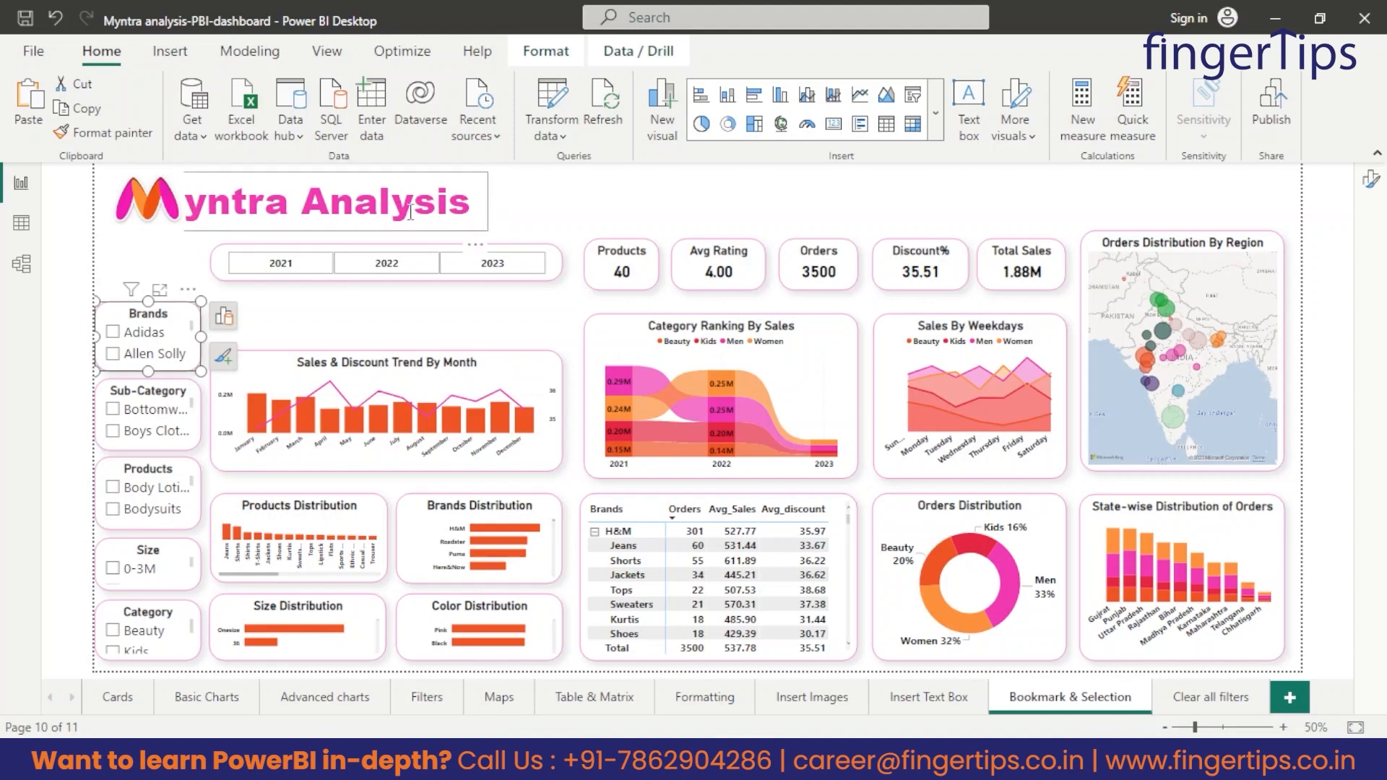
{"action": "left_click", "coordinate": [346, 314]}
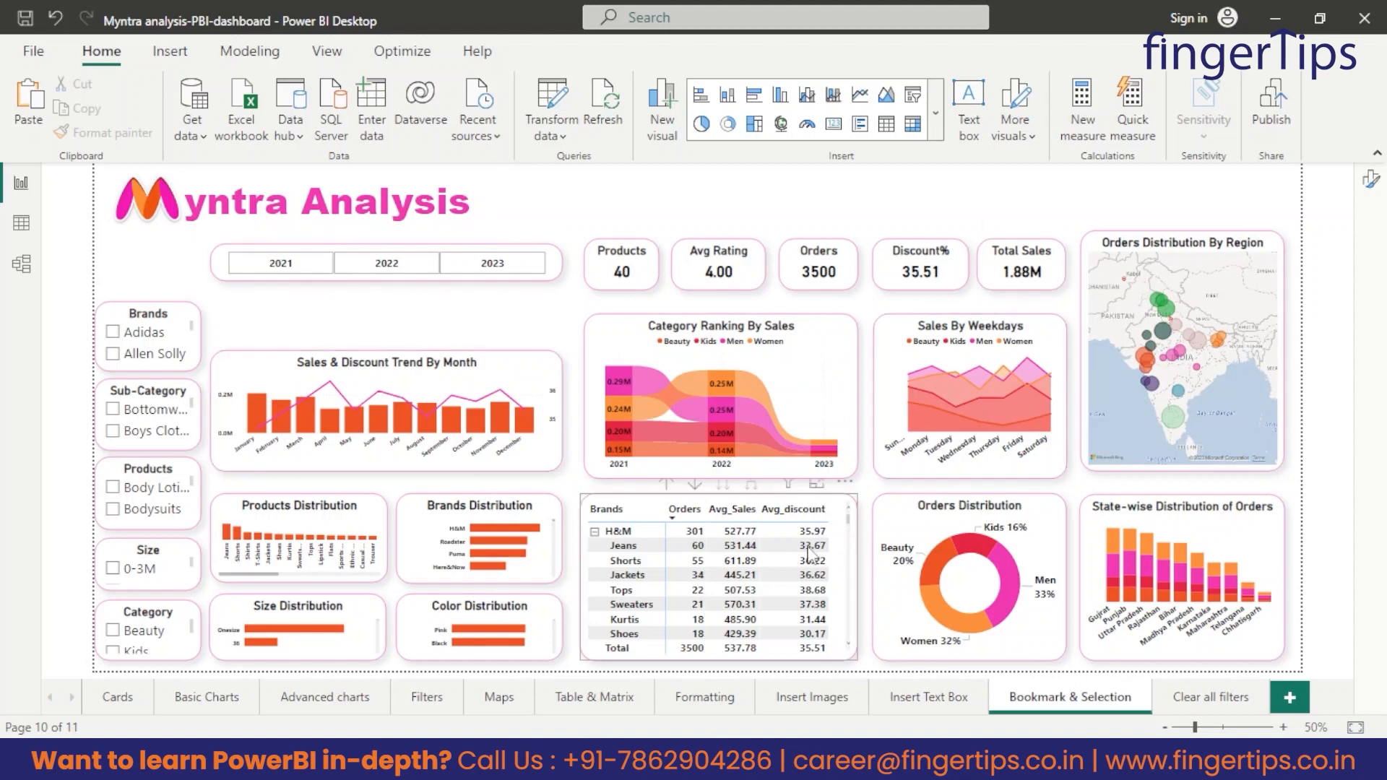
Review the Table & Matrix, Maps and Insert Images pages and return to the Bookmark & Selection page.
{"action": "left_click", "coordinate": [594, 700]}
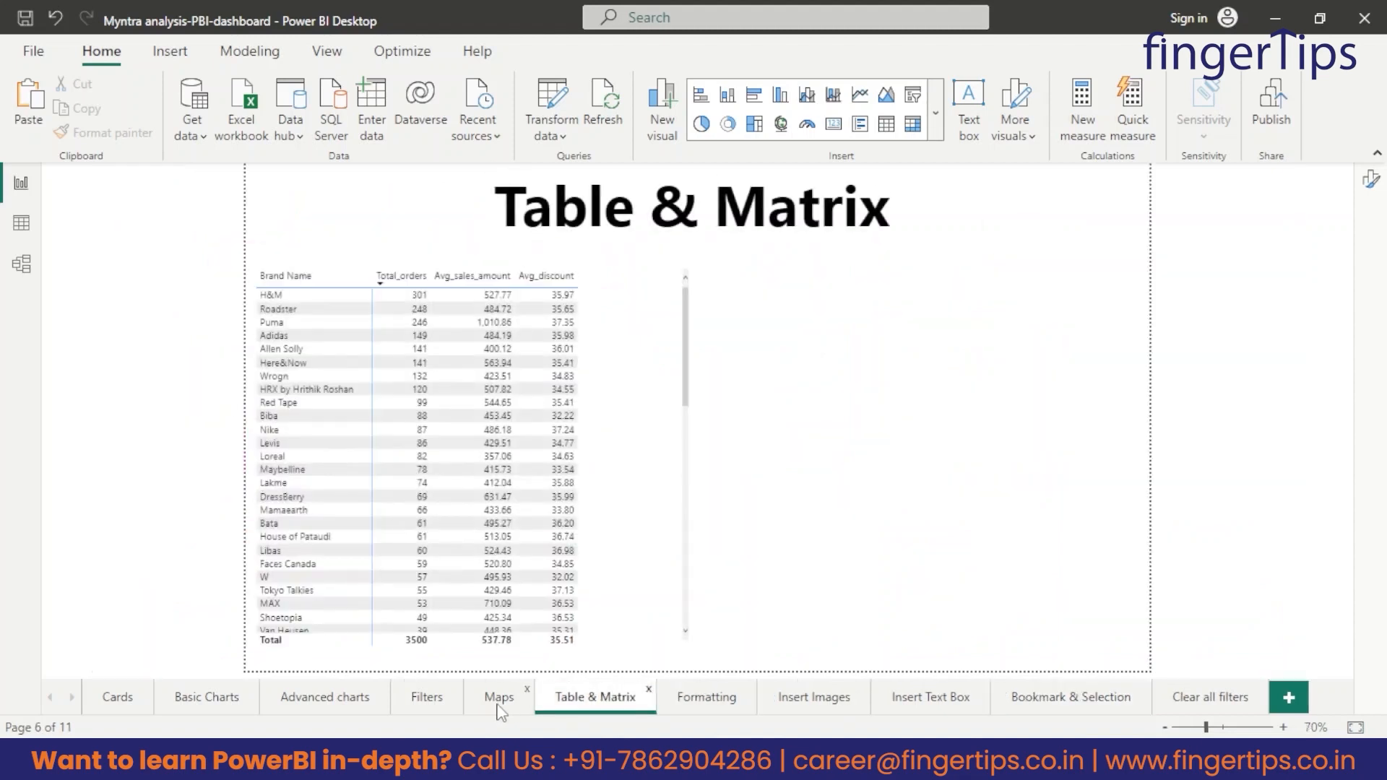
{"action": "left_click", "coordinate": [499, 697]}
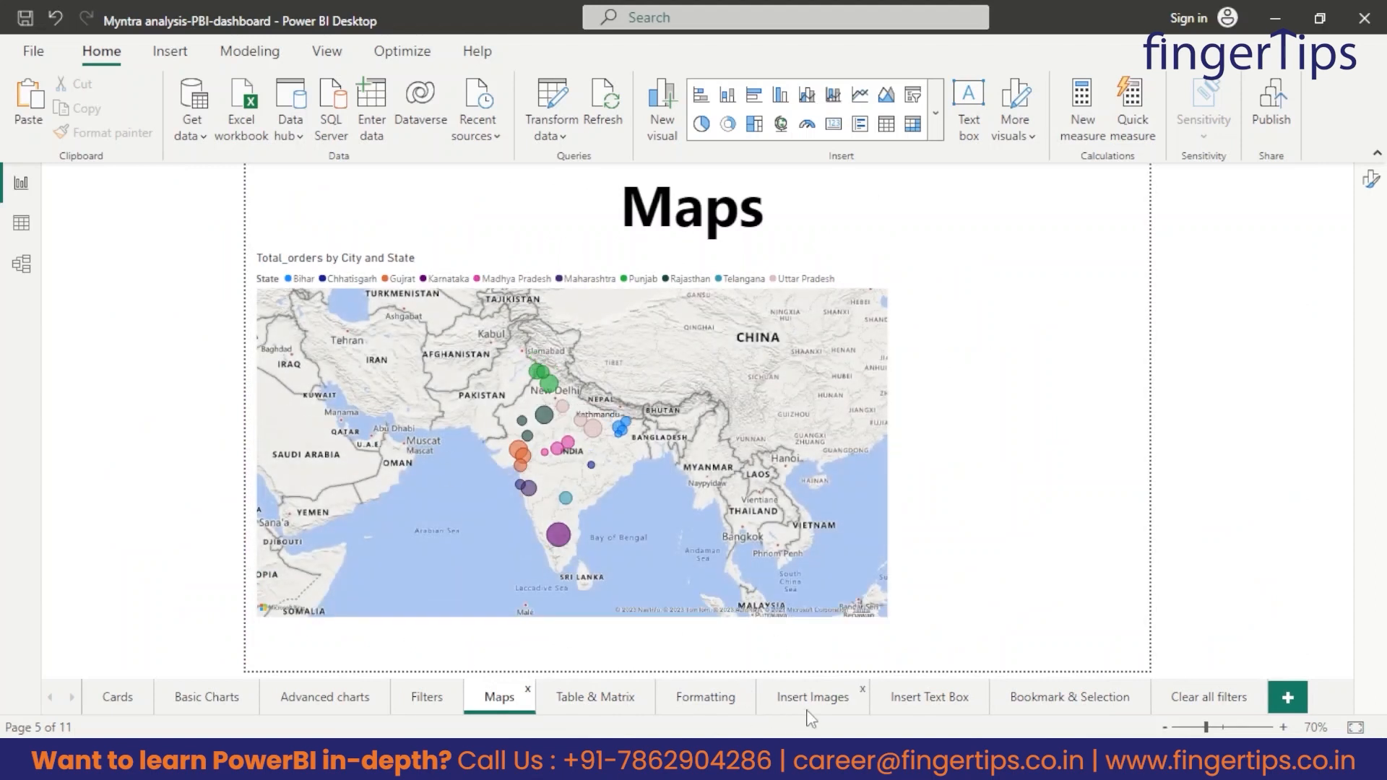
{"action": "left_click", "coordinate": [824, 704]}
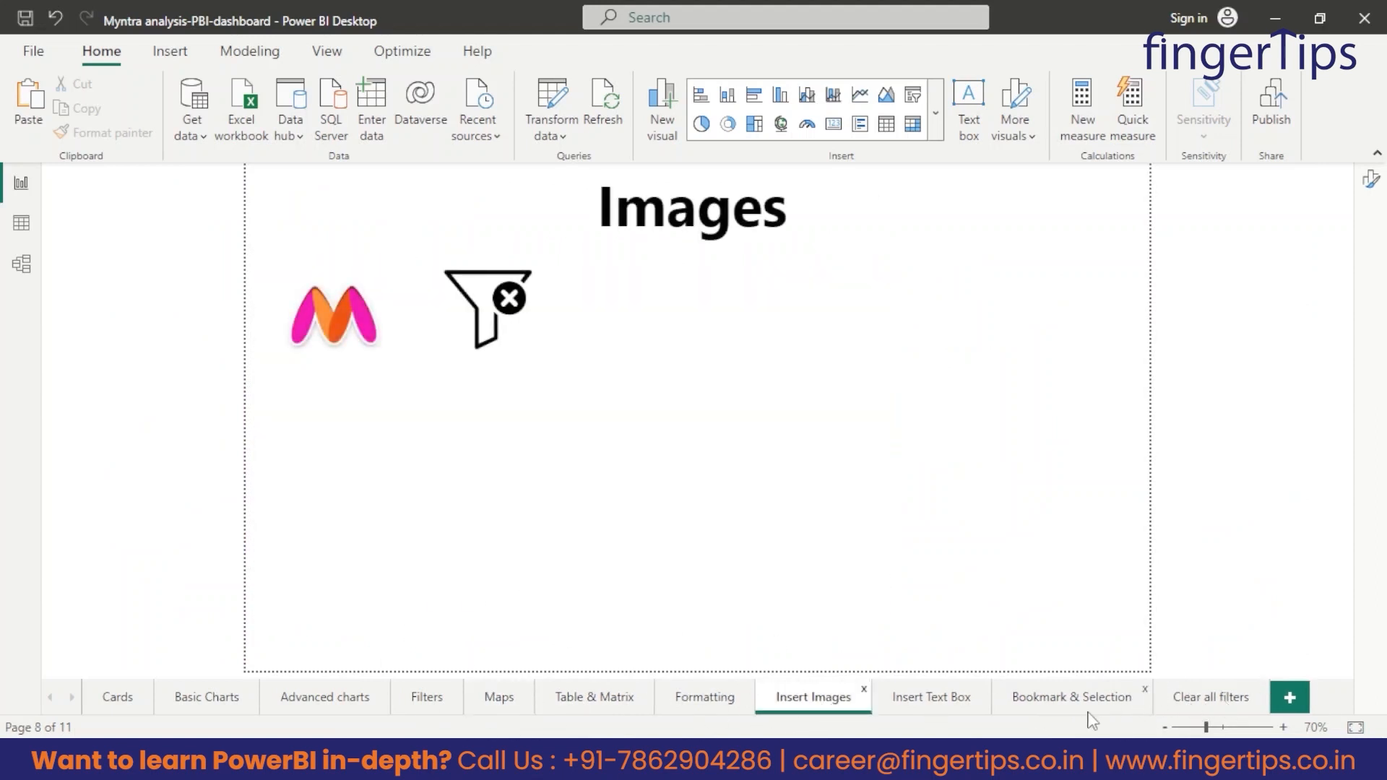
{"action": "left_click", "coordinate": [1037, 700]}
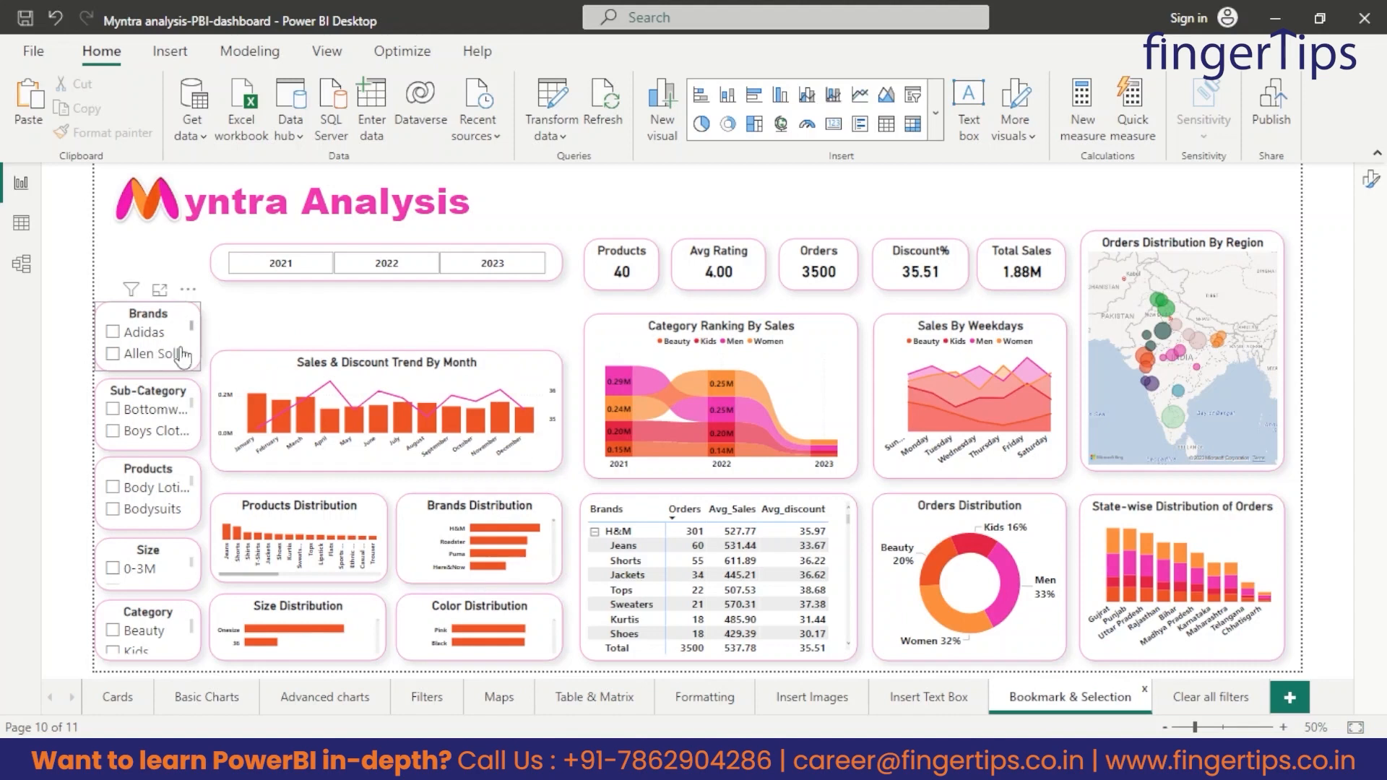
Filter the Myntra Analysis dashboard to the H&M brand with the Brands slicer.
{"action": "scroll", "coordinate": [151, 346], "scroll_direction": "down", "scroll_amount": 3}
{"action": "scroll", "coordinate": [151, 345], "scroll_direction": "down", "scroll_amount": 4}
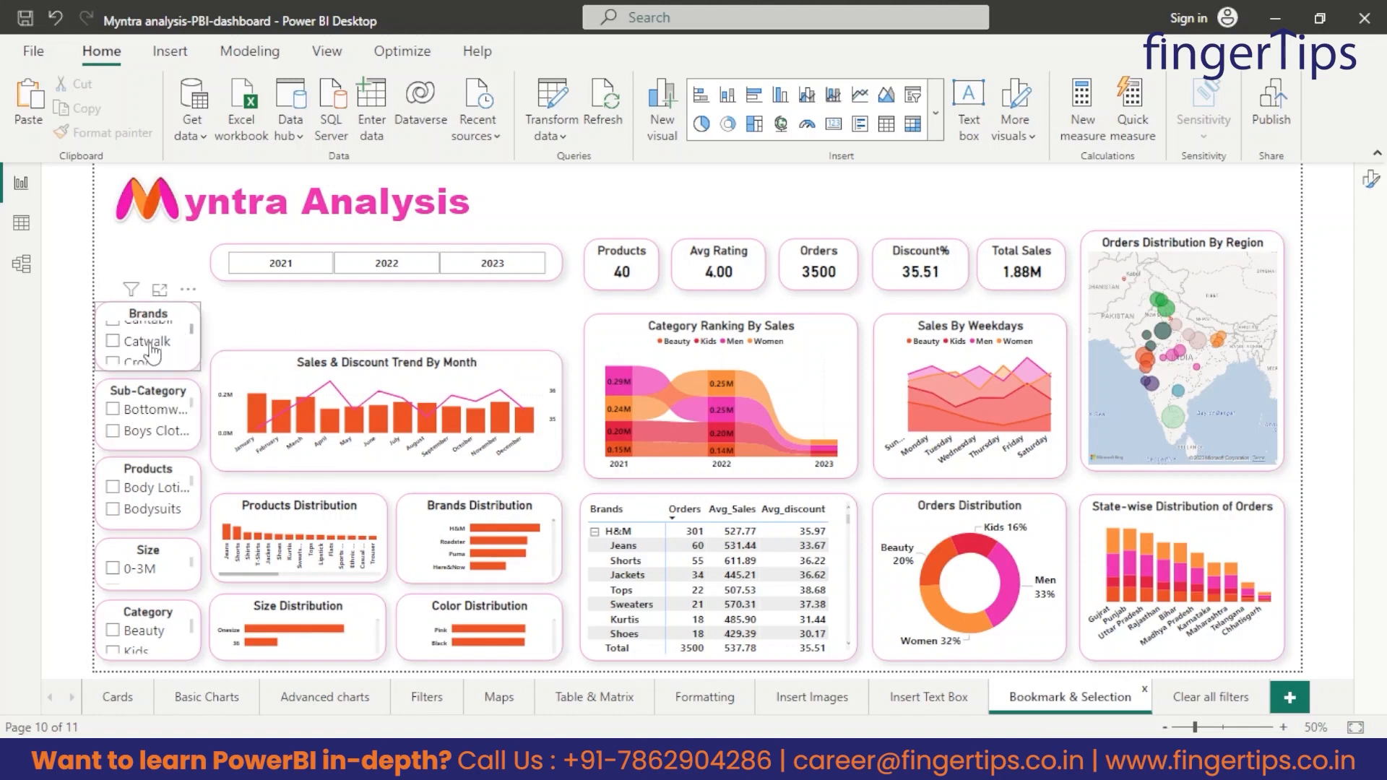
{"action": "scroll", "coordinate": [139, 354], "scroll_direction": "down", "scroll_amount": 5}
{"action": "scroll", "coordinate": [123, 347], "scroll_direction": "up", "scroll_amount": 1}
{"action": "left_click", "coordinate": [114, 331]}
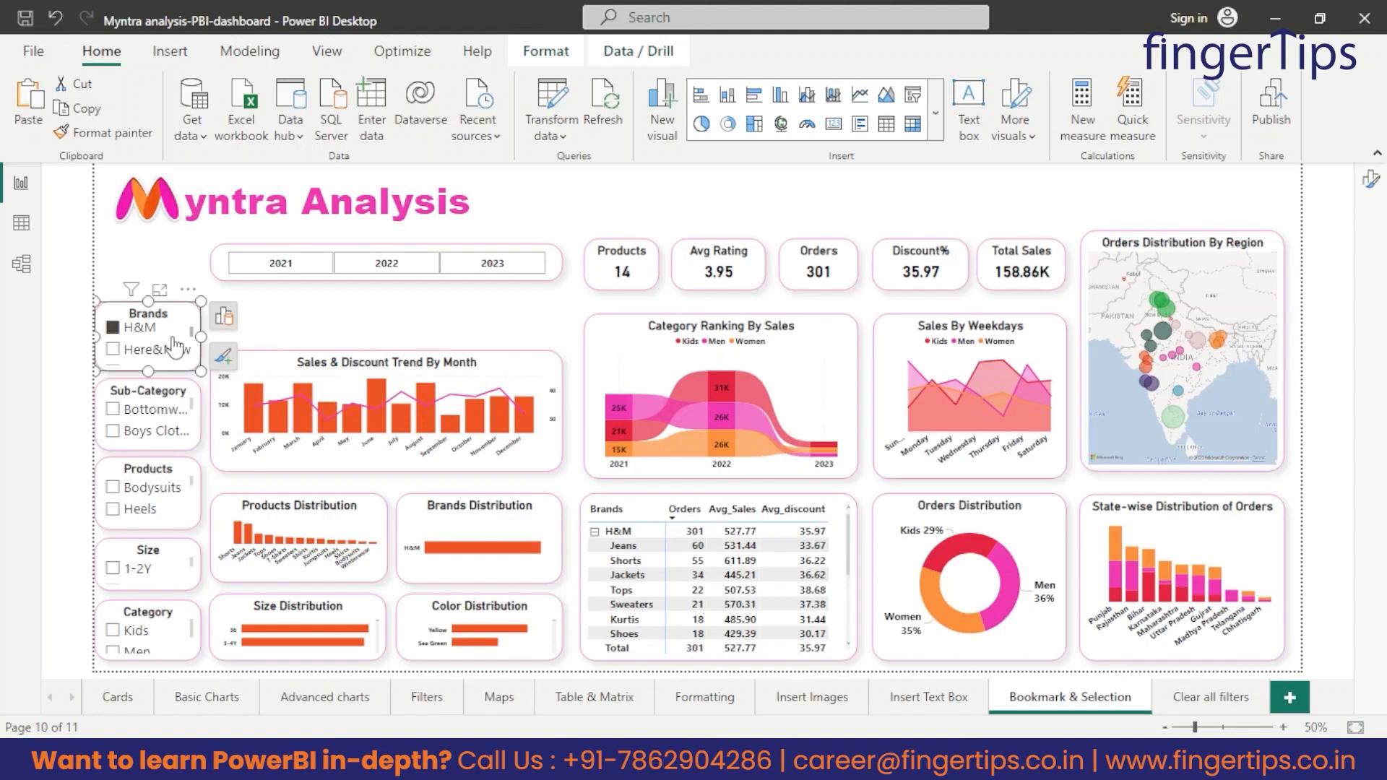
Collapse the H&M row to inspect the matrix's fields, and sort the matrix by Brands.
{"action": "left_click", "coordinate": [595, 532]}
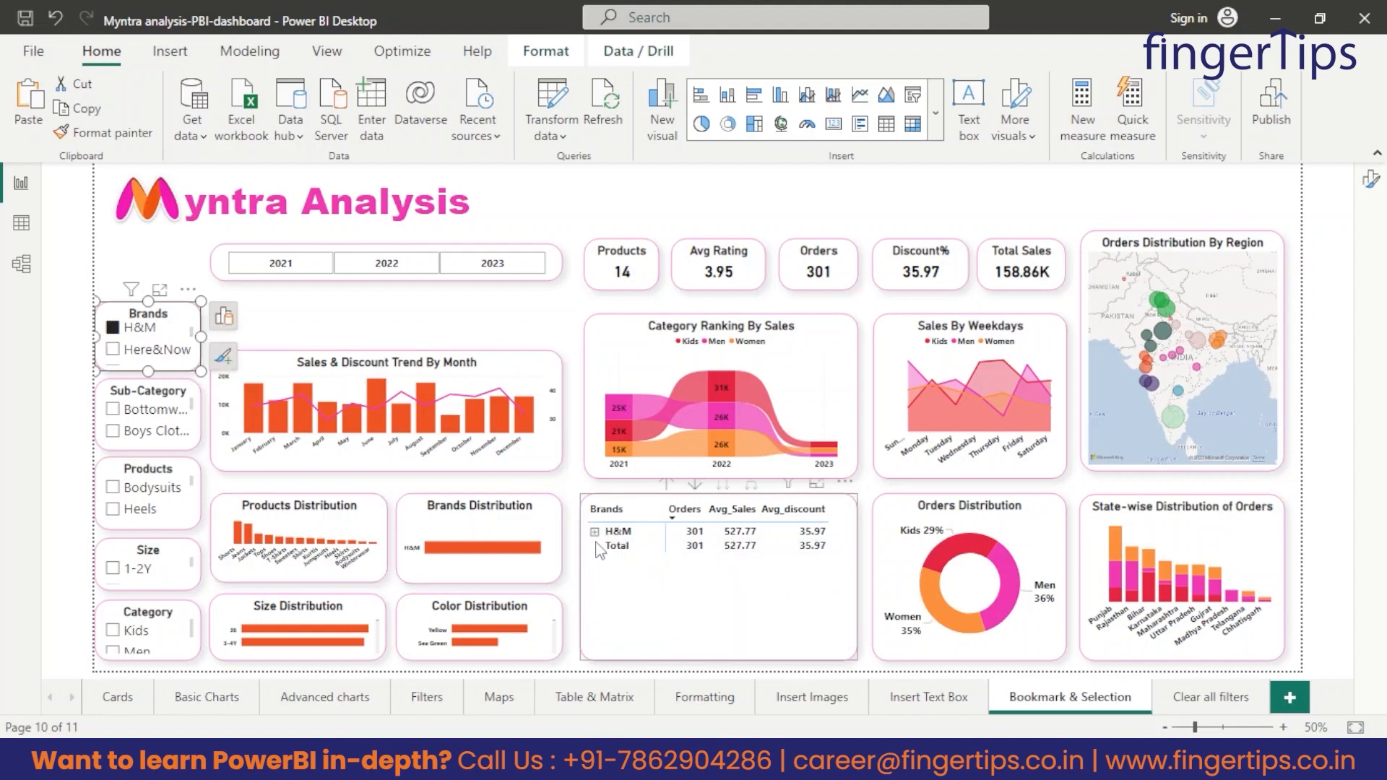
{"action": "left_click", "coordinate": [742, 581]}
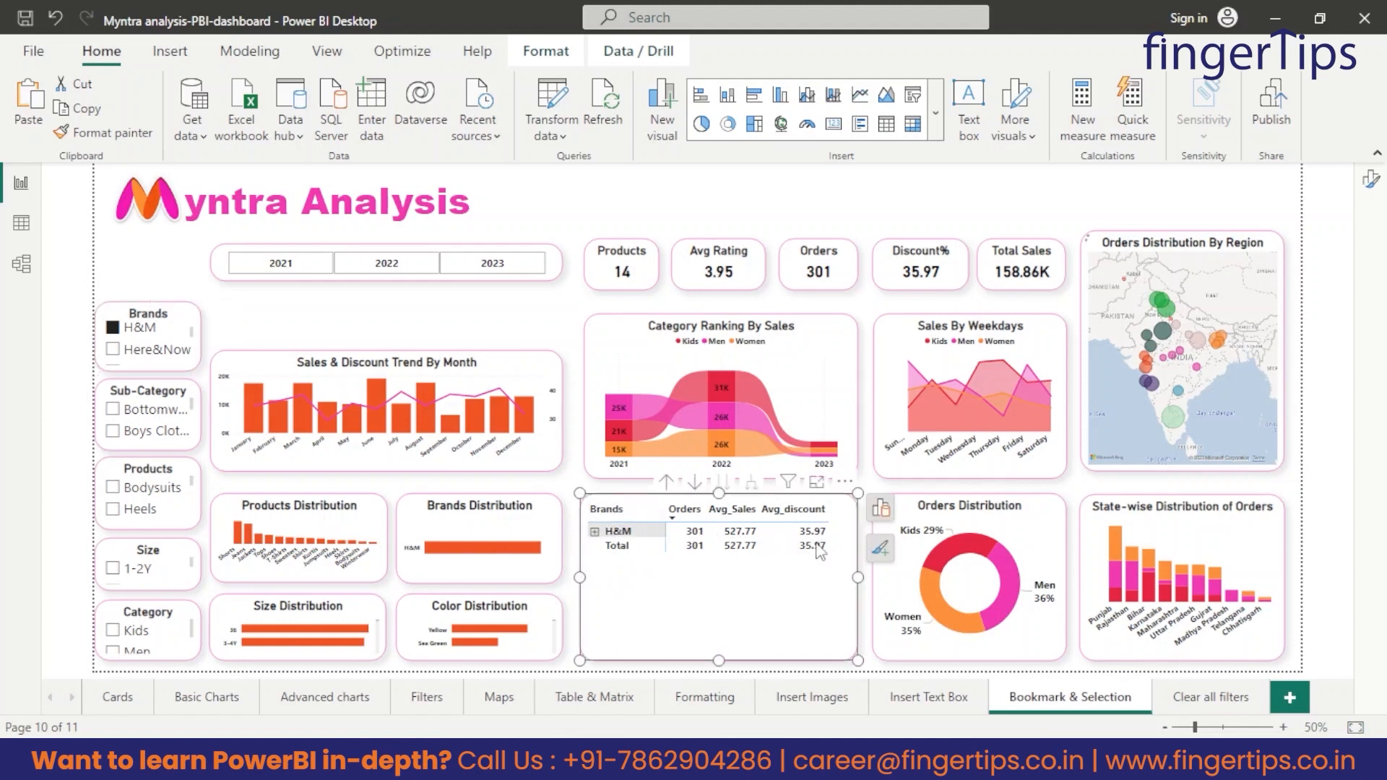
{"action": "left_click", "coordinate": [880, 508]}
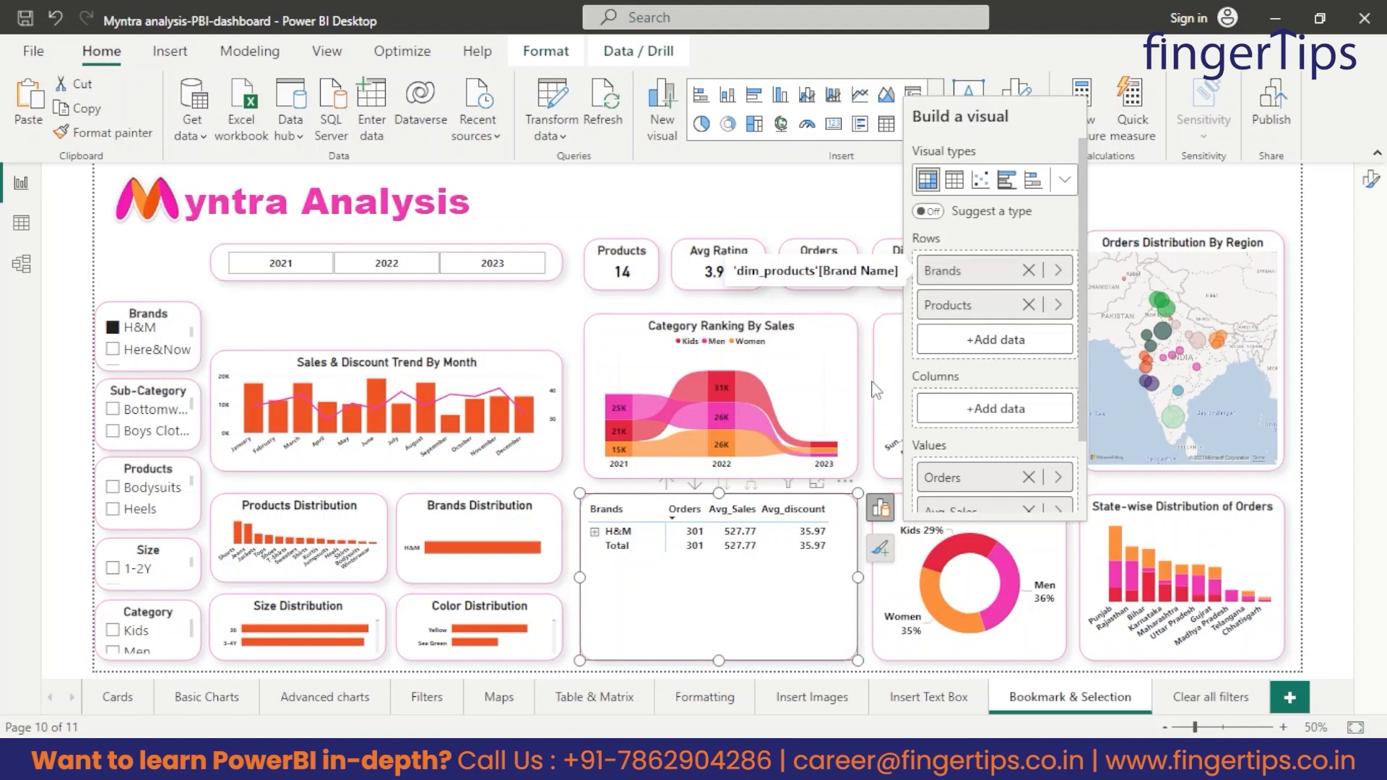
{"action": "left_click", "coordinate": [609, 510]}
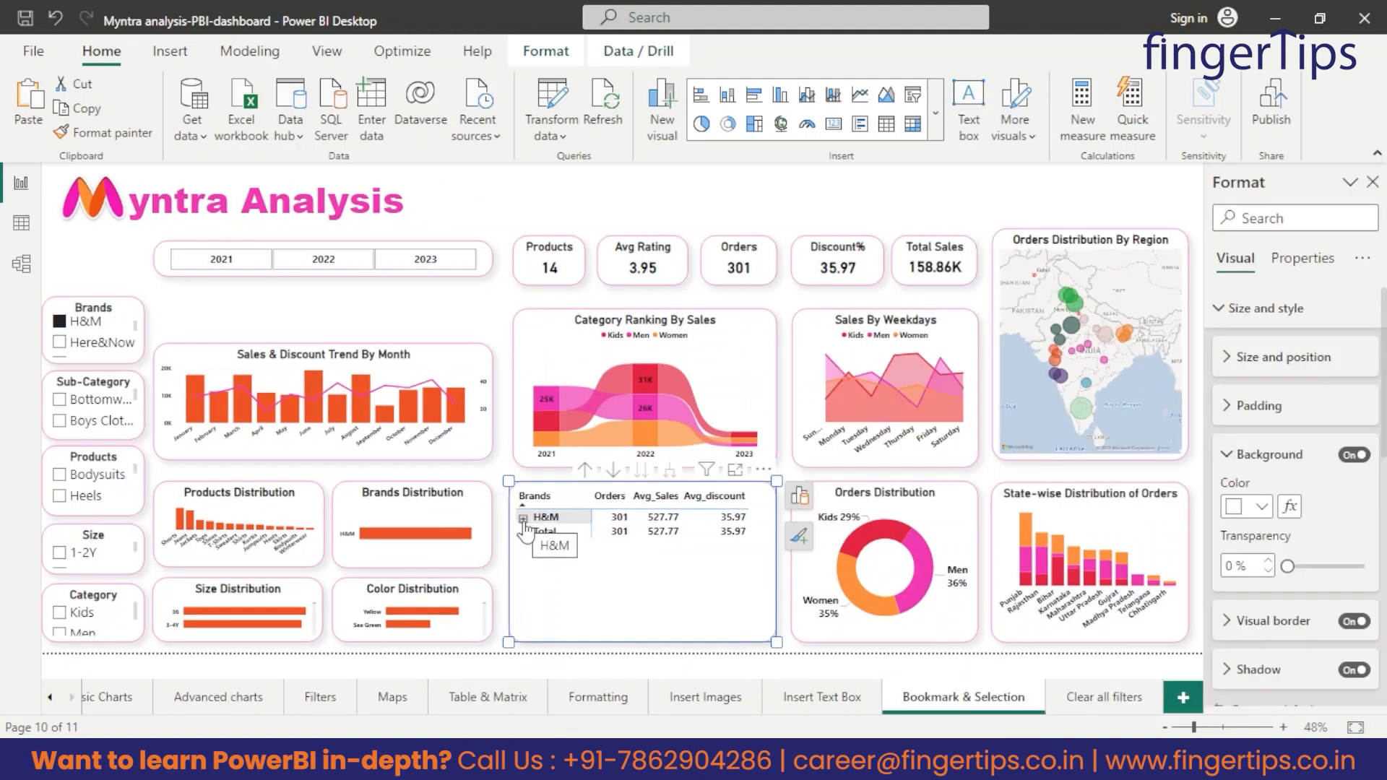
Expand the H&M row into its products to sort the matrix by Orders in descending order, and collapse the row again.
{"action": "left_click", "coordinate": [523, 519]}
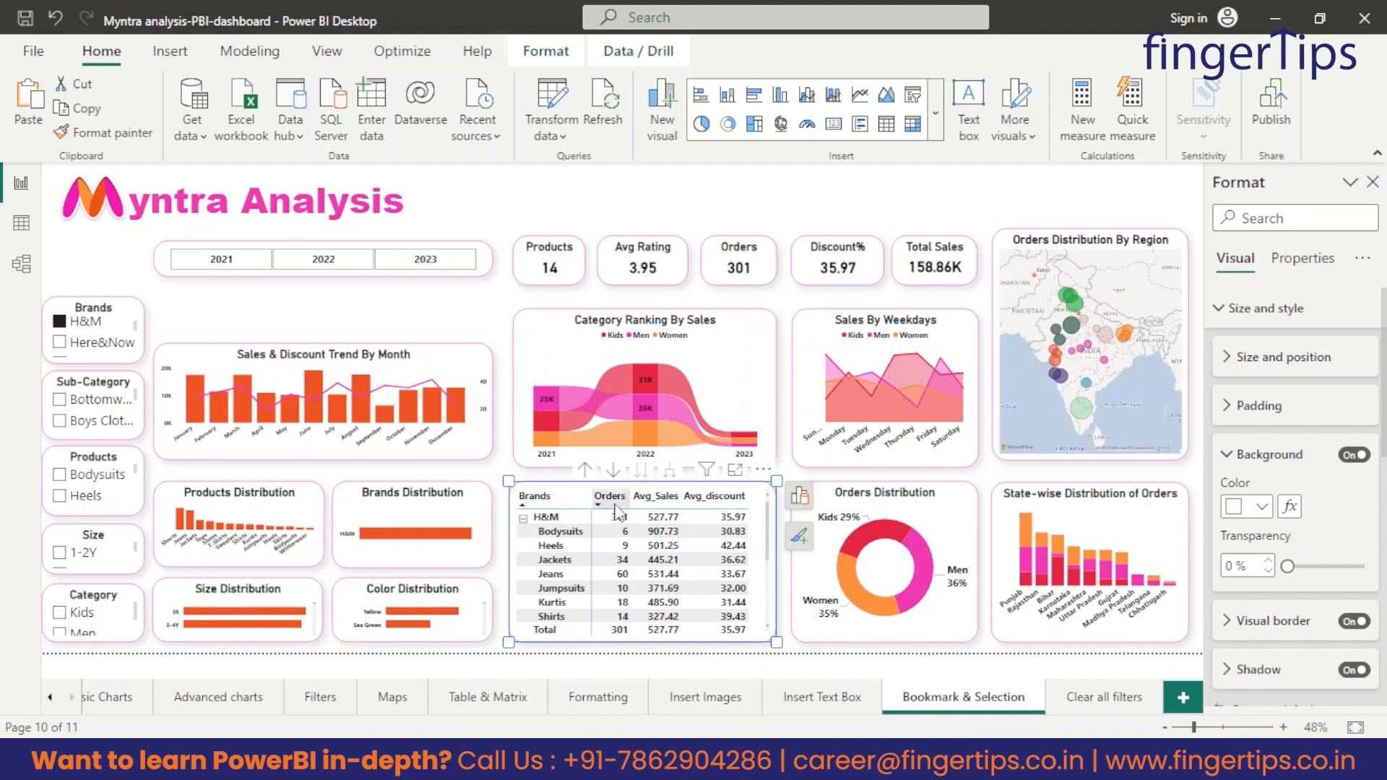
{"action": "left_click", "coordinate": [611, 497]}
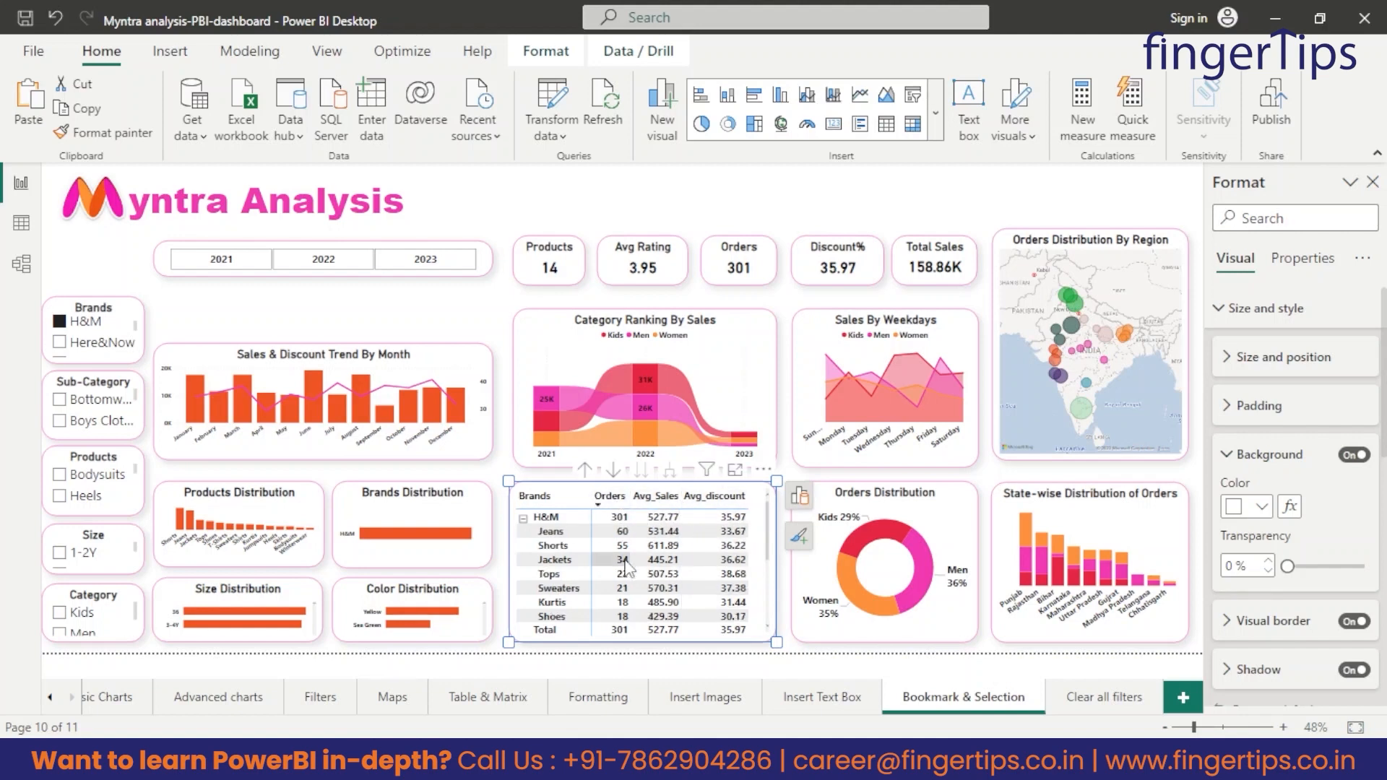
{"action": "left_click", "coordinate": [522, 518]}
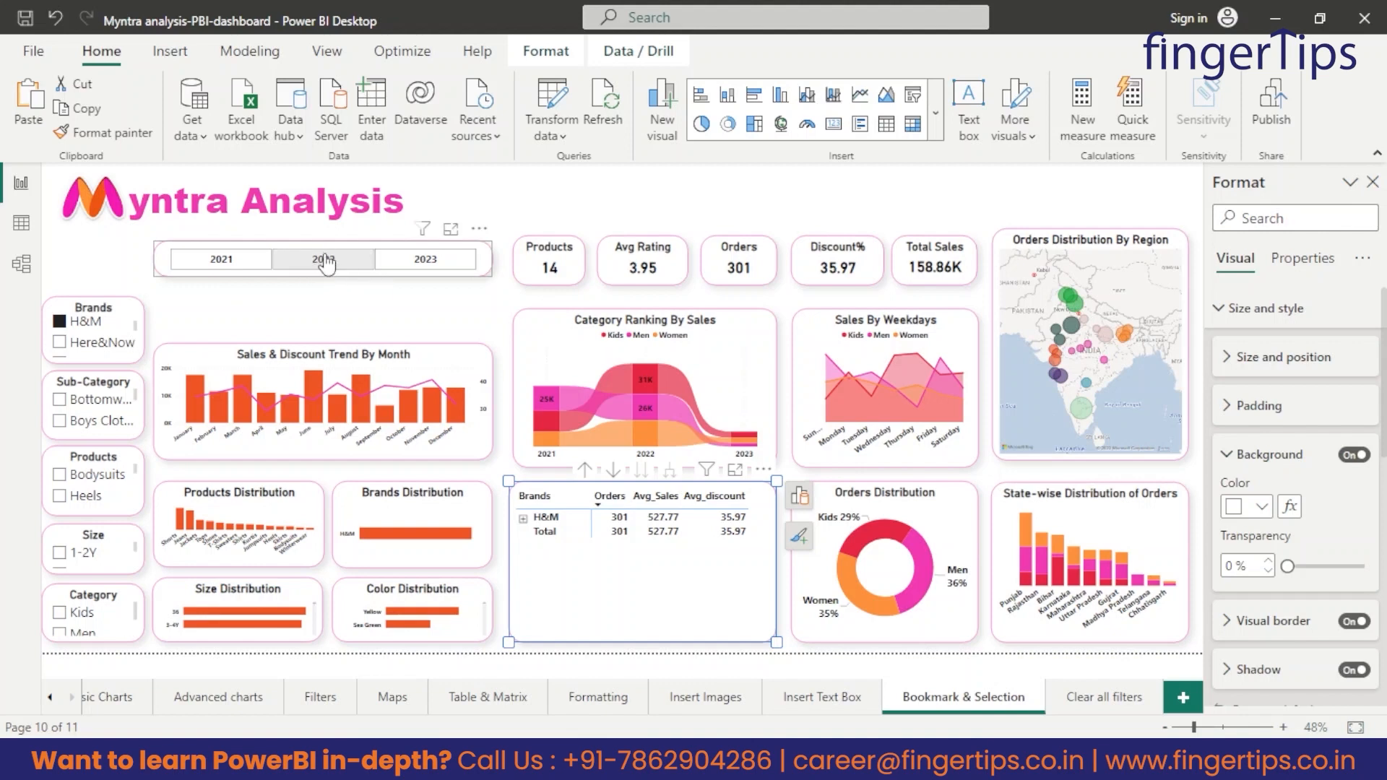
Filter the dashboard to the year 2022 and expand the H&M row in the matrix to its products.
{"action": "left_click", "coordinate": [323, 264]}
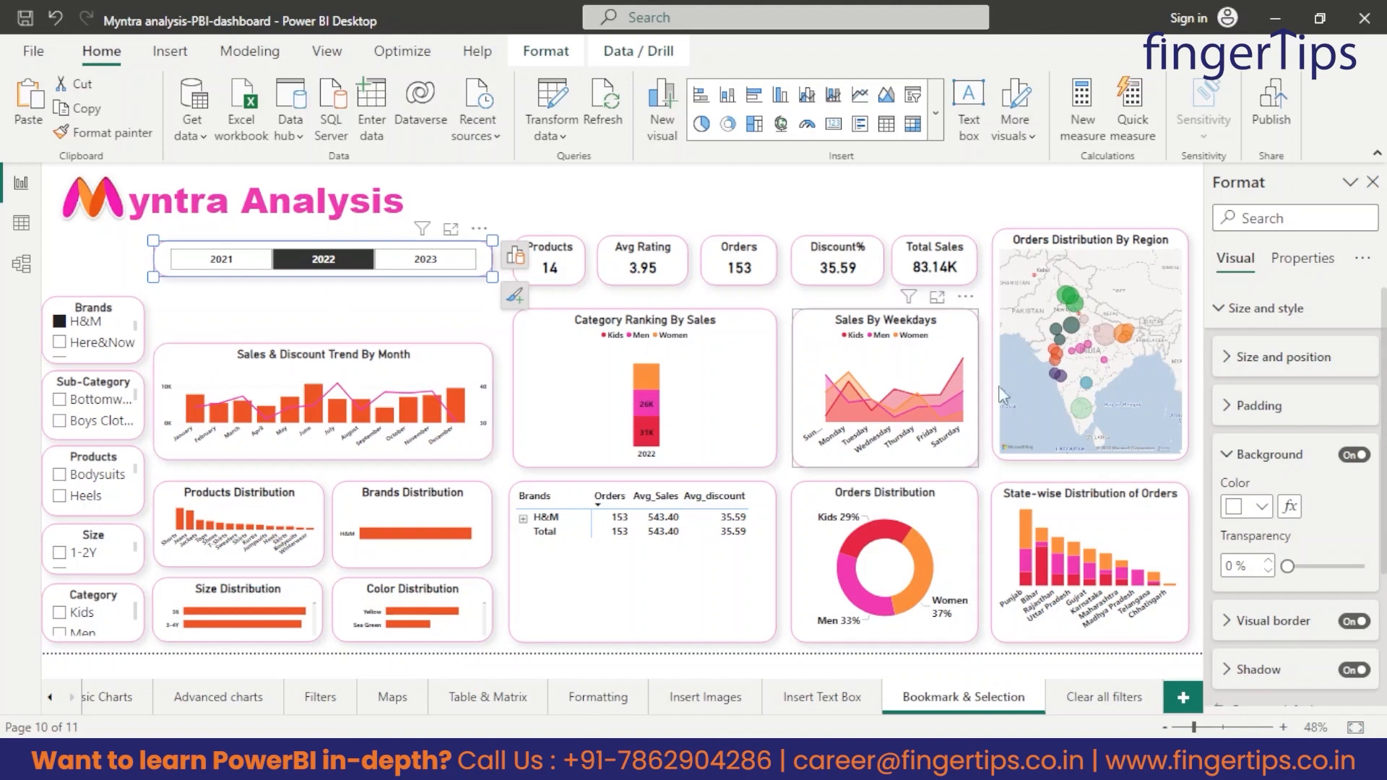
{"action": "left_click", "coordinate": [522, 518]}
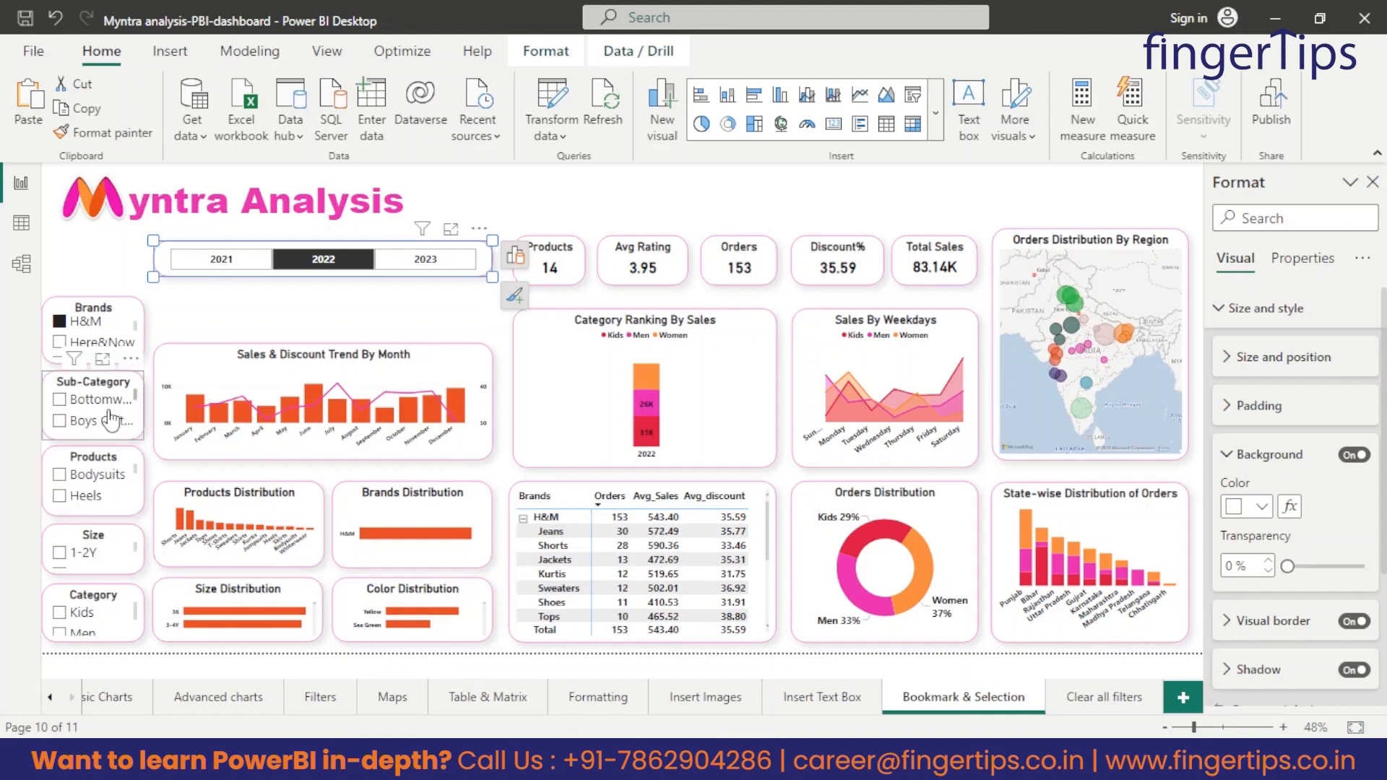
Filter the dashboard to Footwear with the Sub-Category slicer and check the H&M selection in the Brands slicer.
{"action": "scroll", "coordinate": [101, 413], "scroll_direction": "down", "scroll_amount": 1}
{"action": "scroll", "coordinate": [102, 413], "scroll_direction": "down", "scroll_amount": 1}
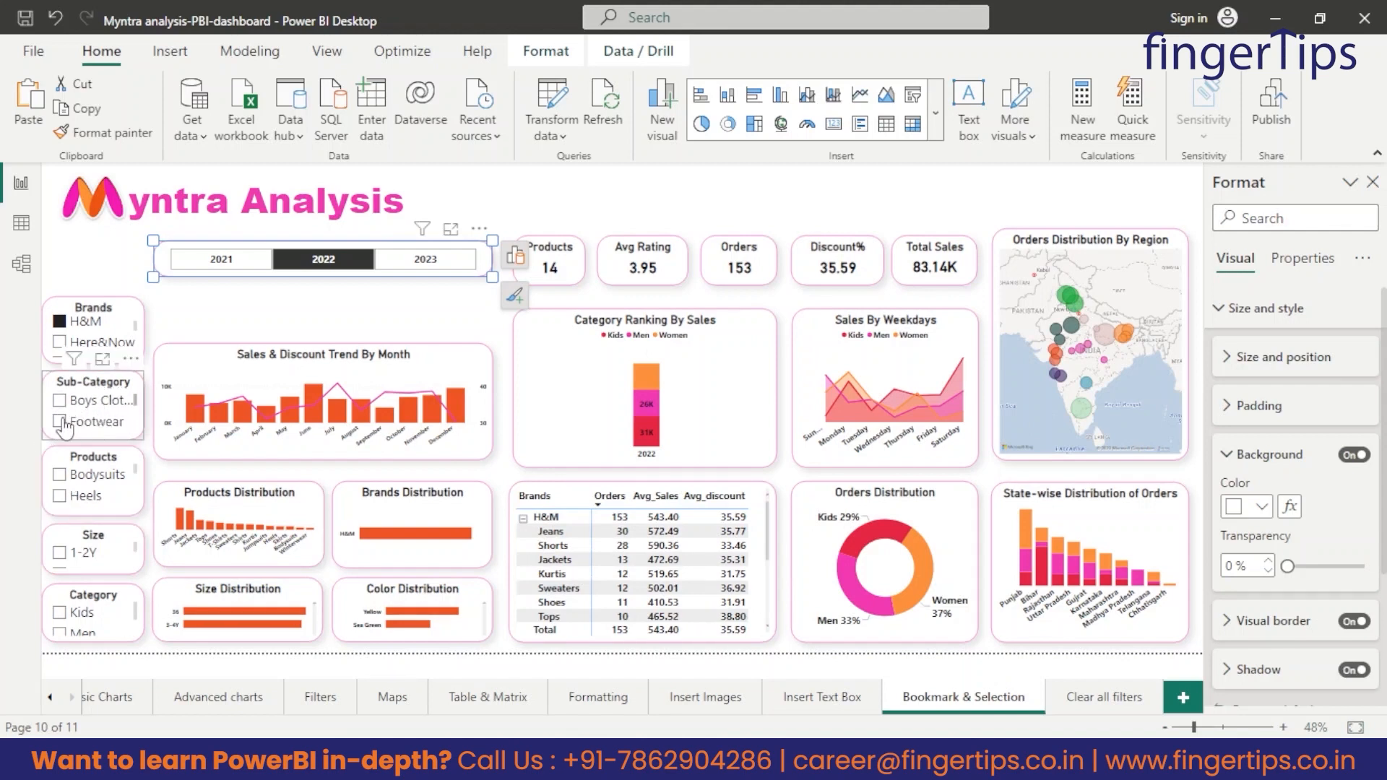
{"action": "scroll", "coordinate": [83, 432], "scroll_direction": "down", "scroll_amount": 1}
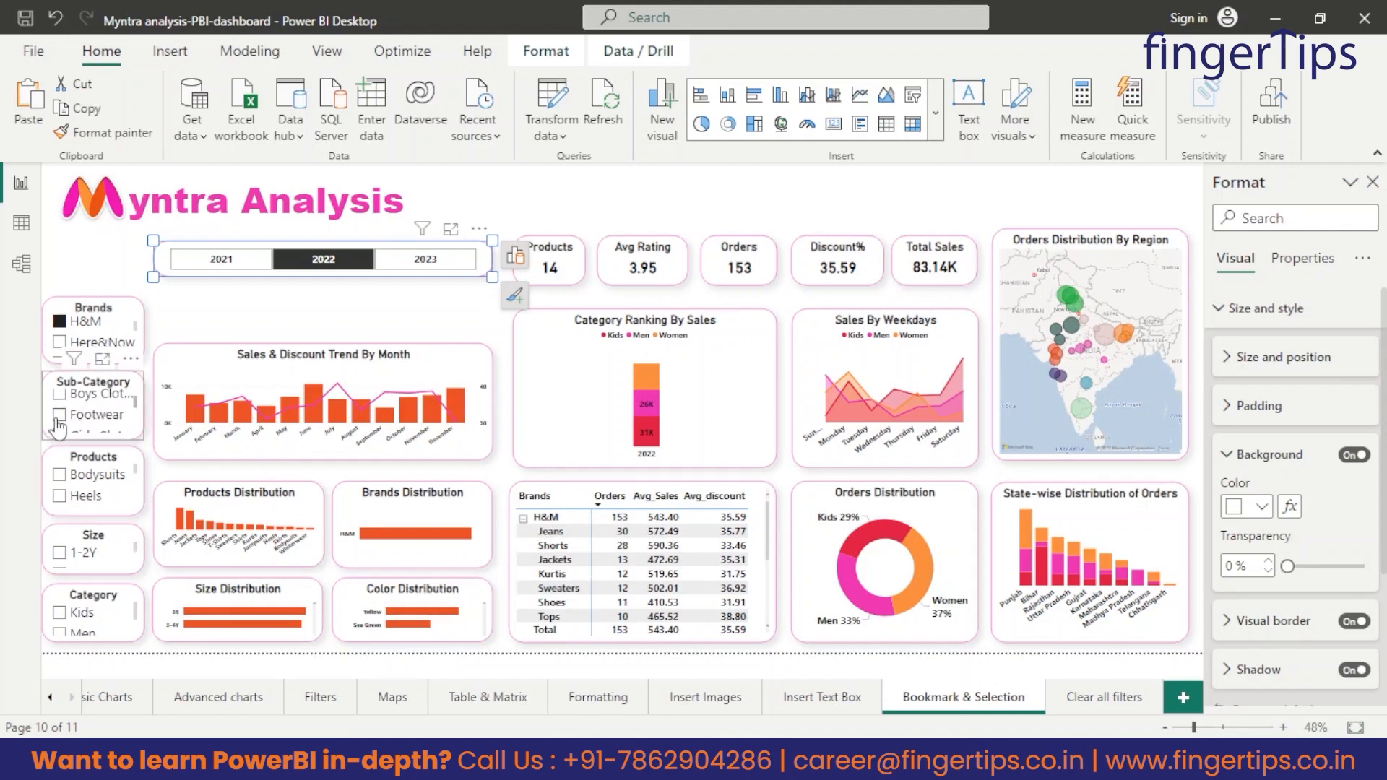
{"action": "left_click", "coordinate": [58, 418]}
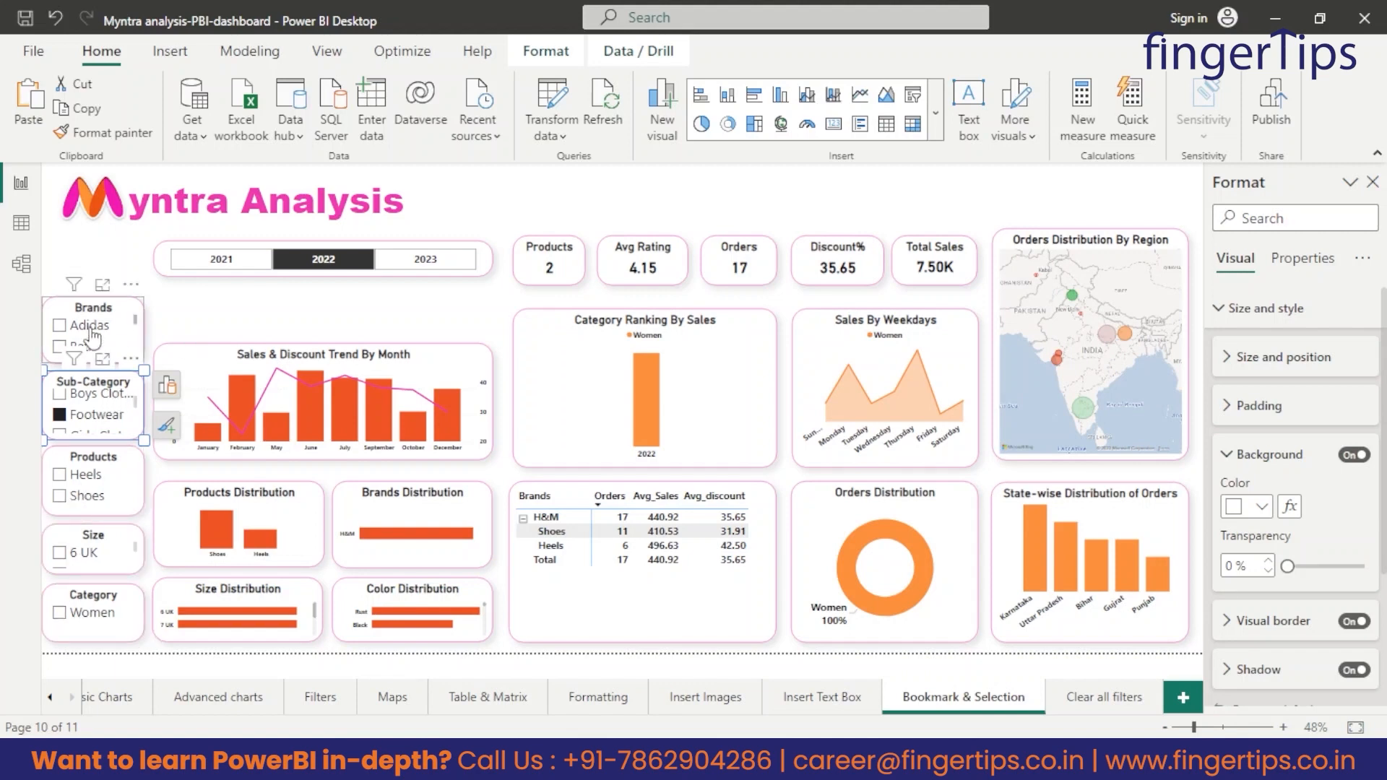
{"action": "scroll", "coordinate": [91, 331], "scroll_direction": "down", "scroll_amount": 3}
{"action": "scroll", "coordinate": [94, 336], "scroll_direction": "down", "scroll_amount": 3}
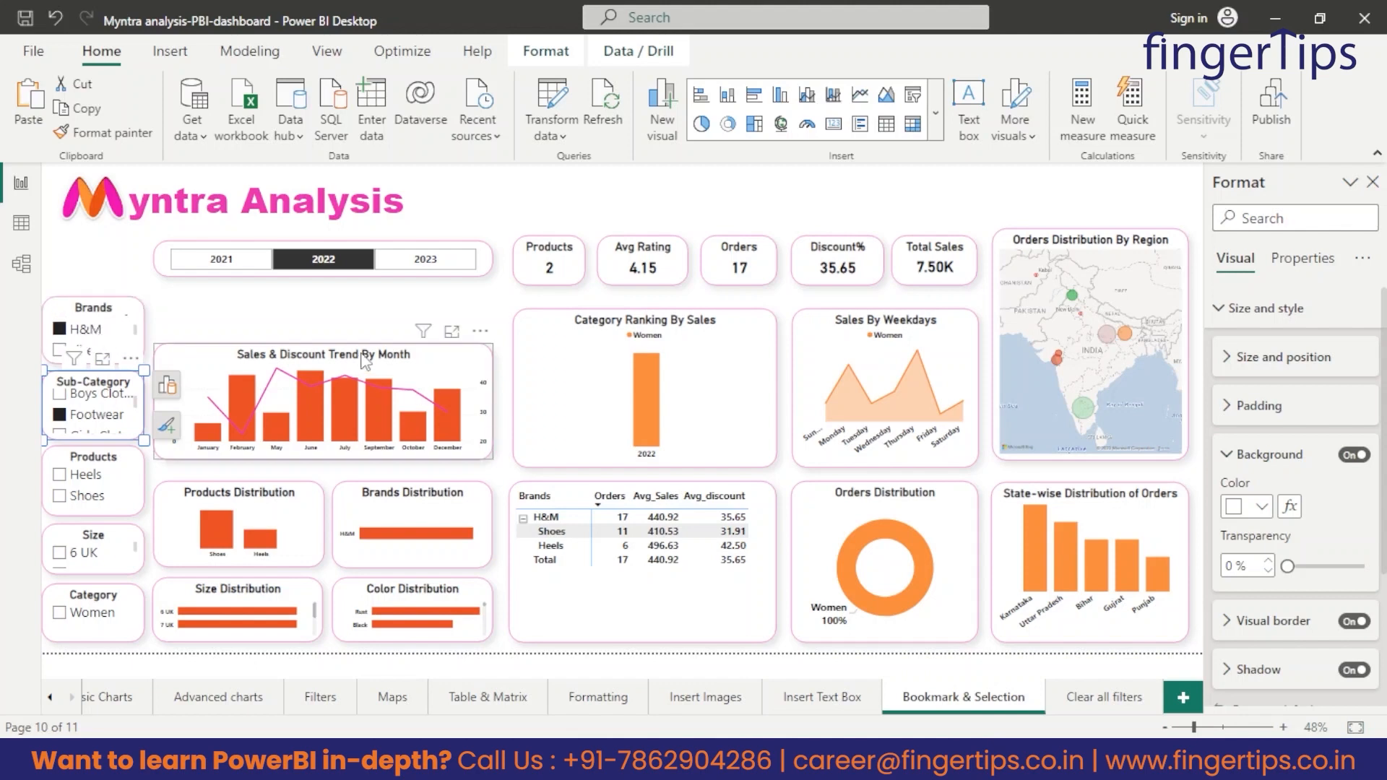
{"action": "left_click", "coordinate": [440, 306]}
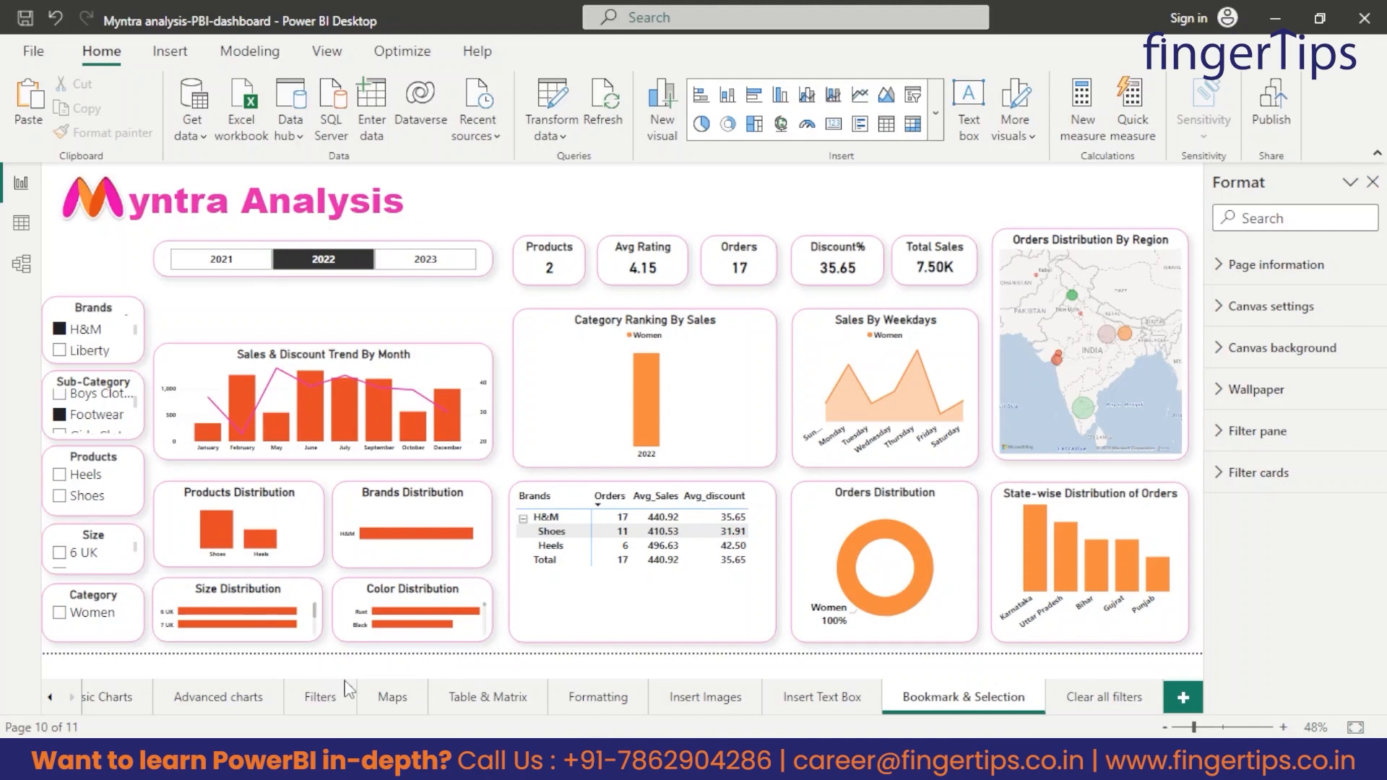
Clear the 2022, H&M and Footwear selections from the Year, Brands and Sub-Category slicers one by one.
{"action": "left_click", "coordinate": [324, 261]}
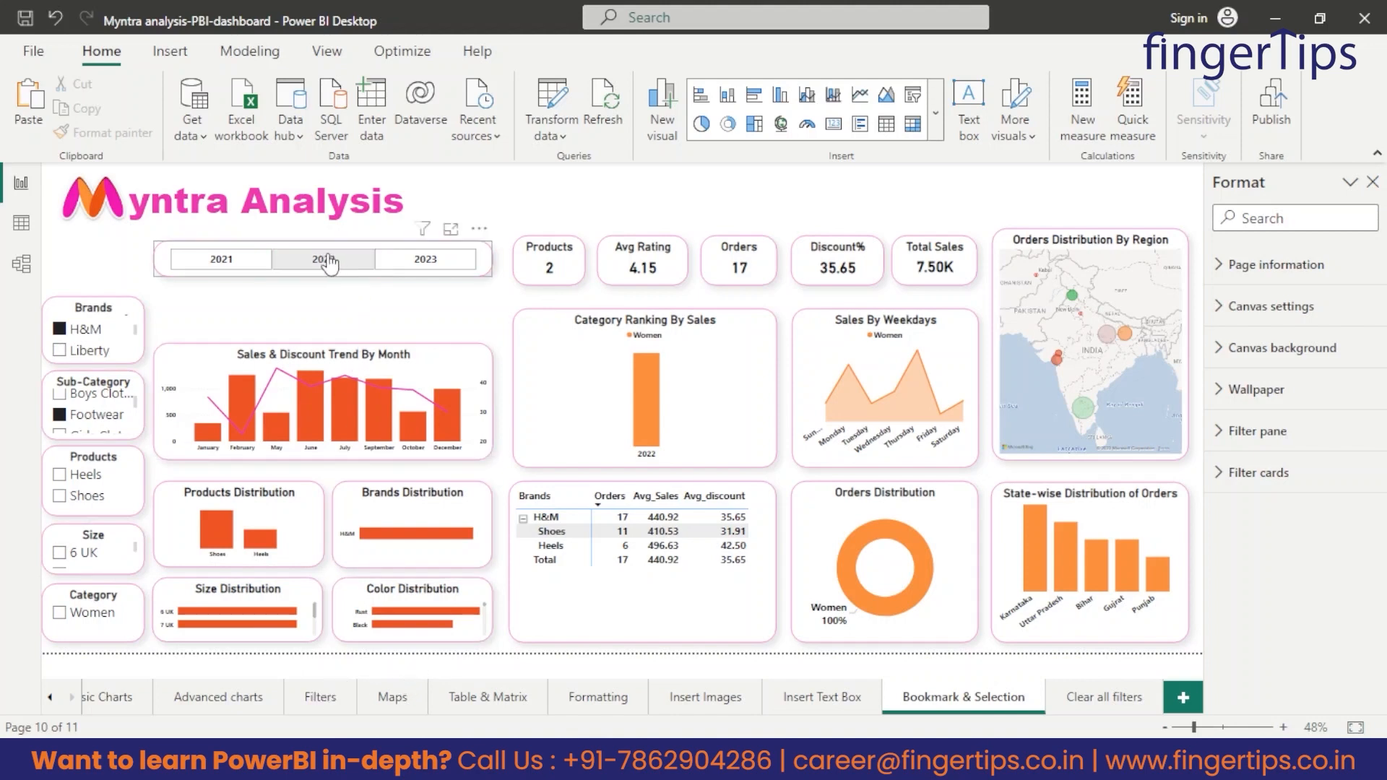
{"action": "left_click", "coordinate": [324, 258]}
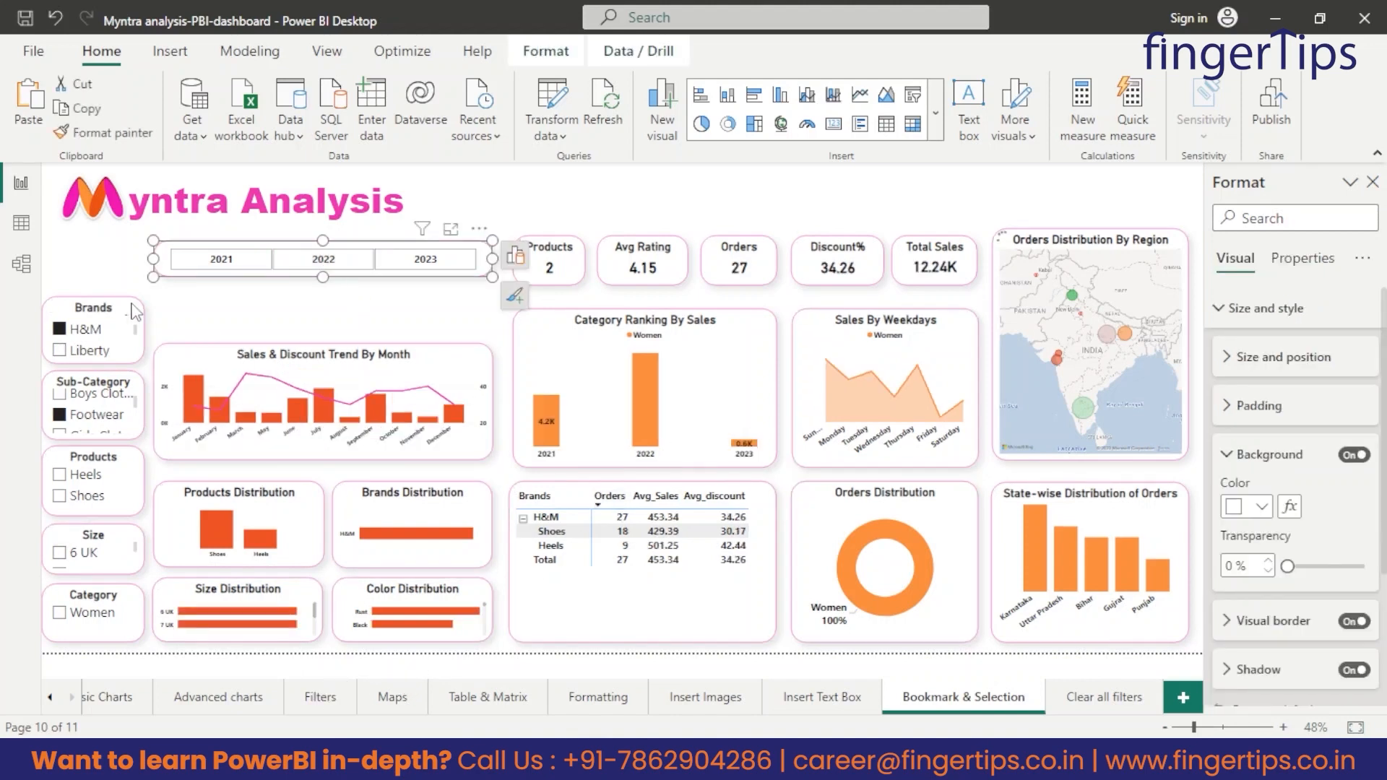
{"action": "left_click", "coordinate": [60, 330]}
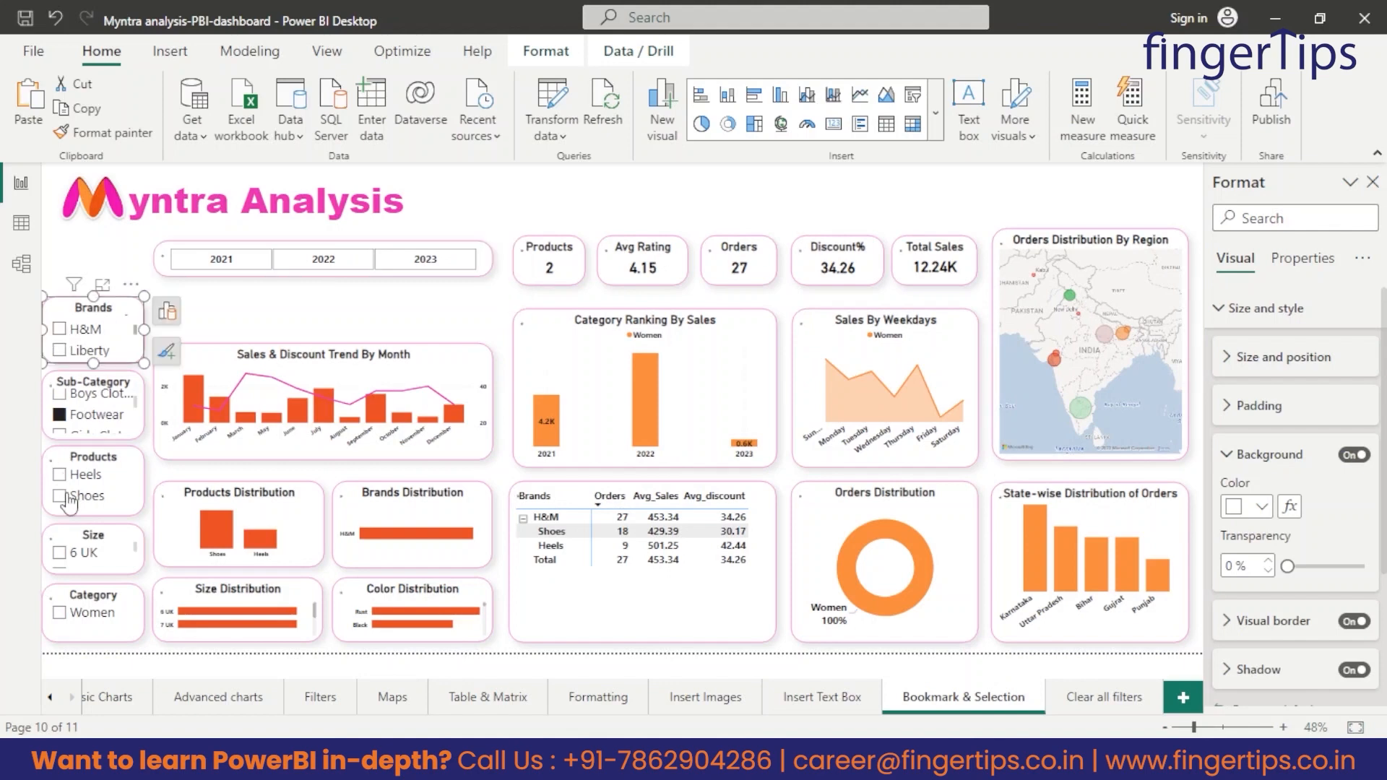
{"action": "scroll", "coordinate": [88, 406], "scroll_direction": "down", "scroll_amount": 1}
{"action": "left_click", "coordinate": [75, 425]}
{"action": "left_click", "coordinate": [62, 424]}
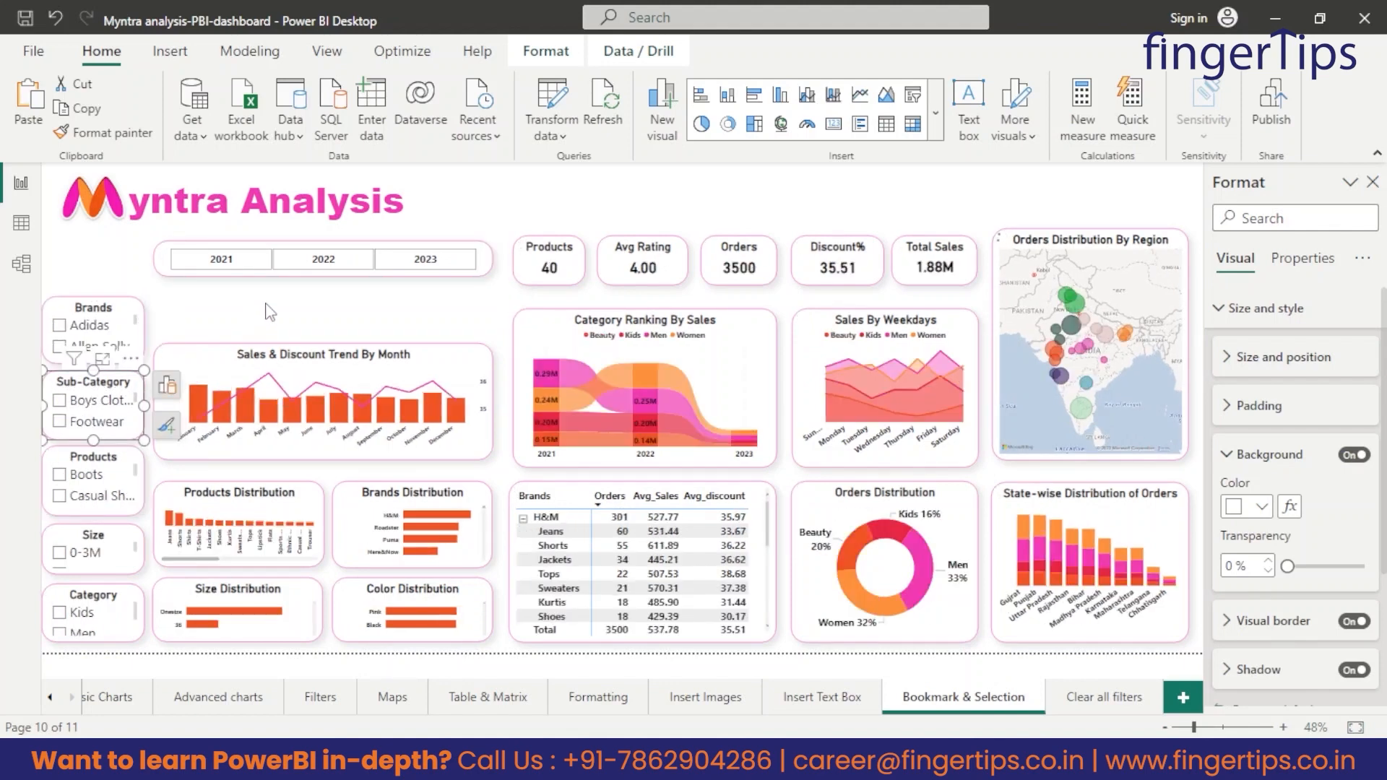
{"action": "left_click", "coordinate": [252, 319]}
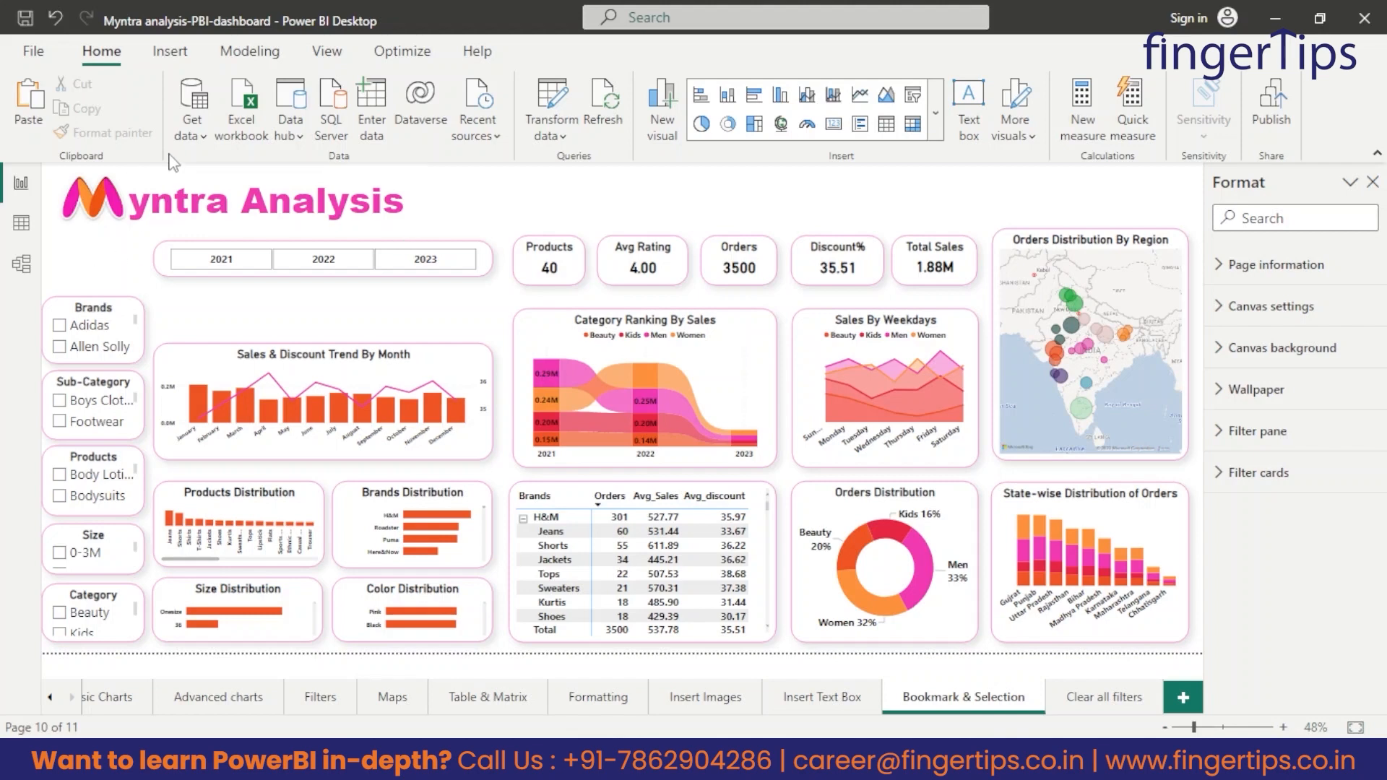
Insert the "clear filters" image from the PBI-Myntra folder and shrink it to fit between the Myntra logo and the Brands slicer.
{"action": "left_click", "coordinate": [169, 62]}
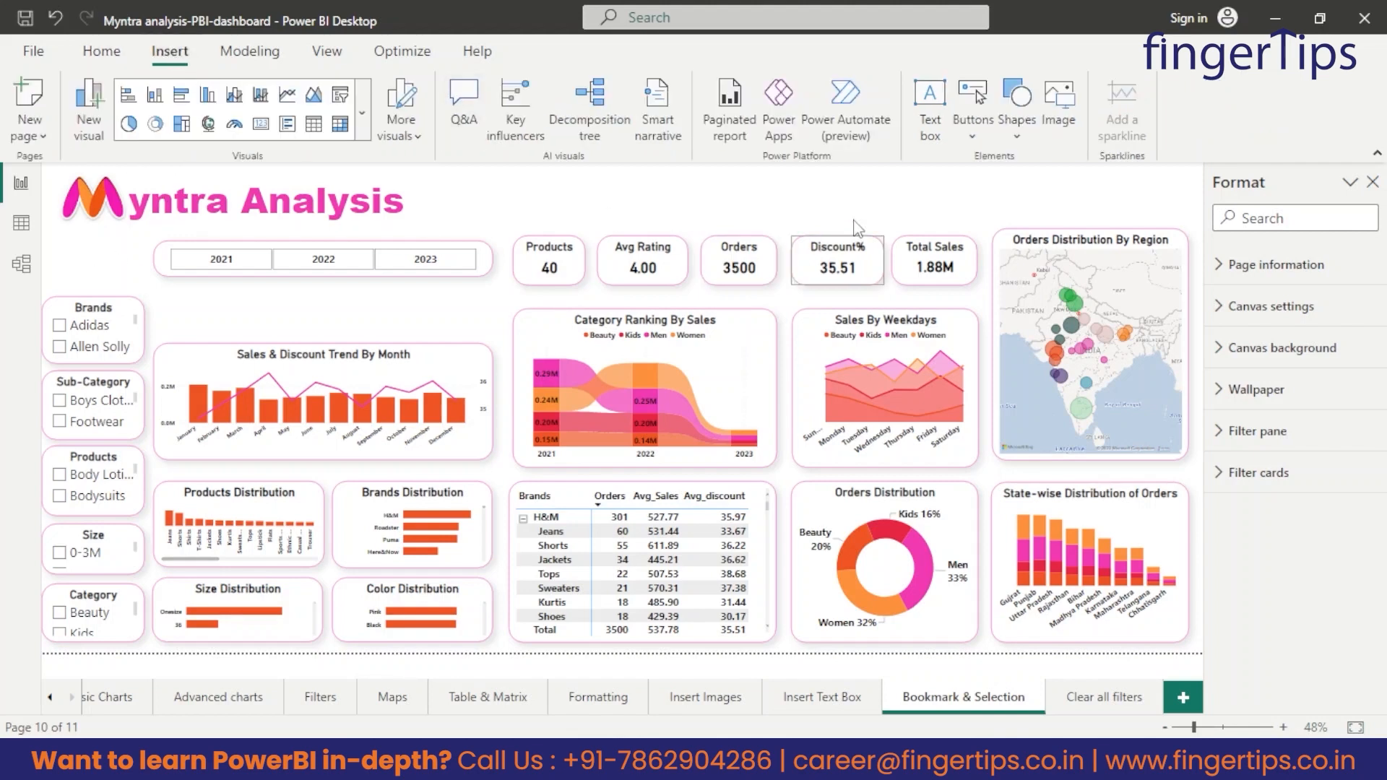
{"action": "left_click", "coordinate": [1077, 113]}
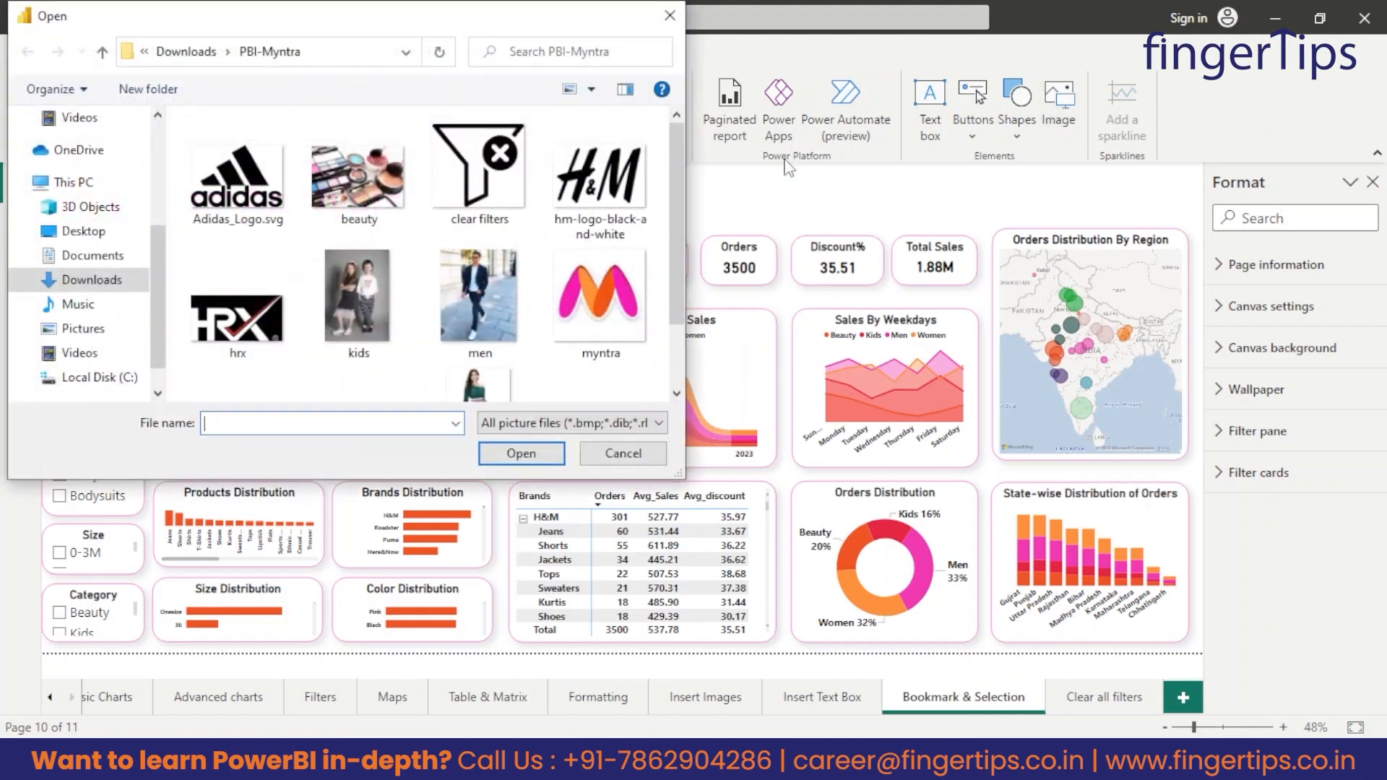
{"action": "double_click", "coordinate": [497, 194]}
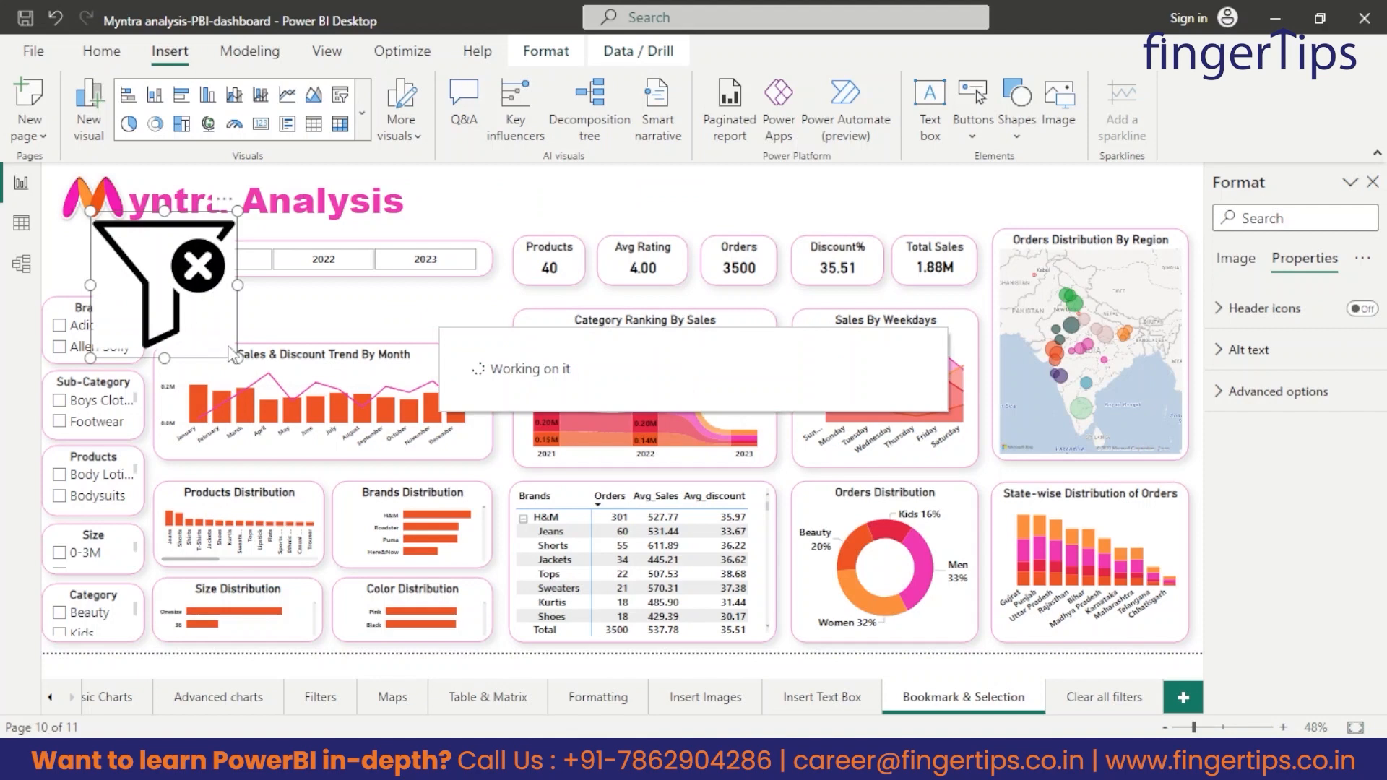
{"action": "left_click_drag", "start_coordinate": [231, 354], "coordinate": [107, 275]}
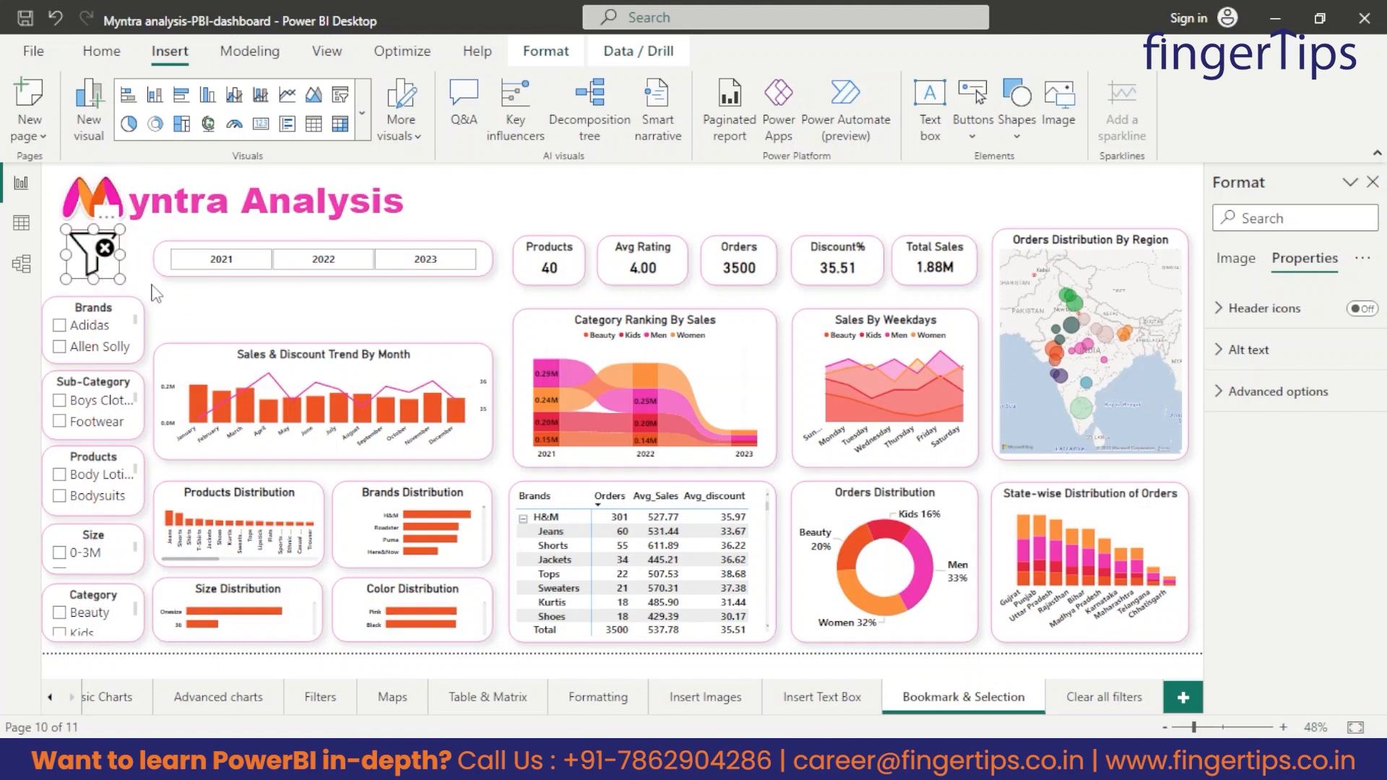
{"action": "left_click", "coordinate": [194, 313]}
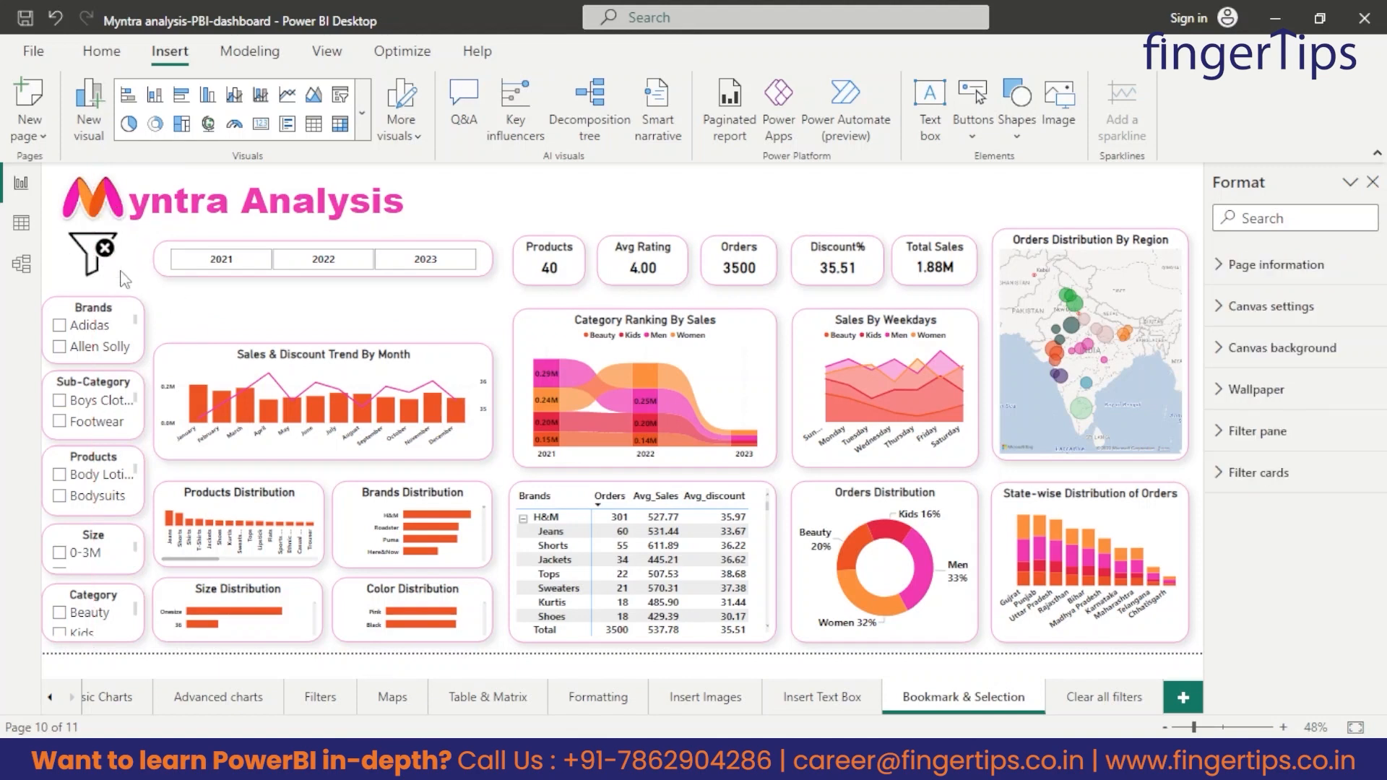
Reduce the height of the clear filters image slightly from its upper edge, away from the logo.
{"action": "left_click", "coordinate": [101, 245]}
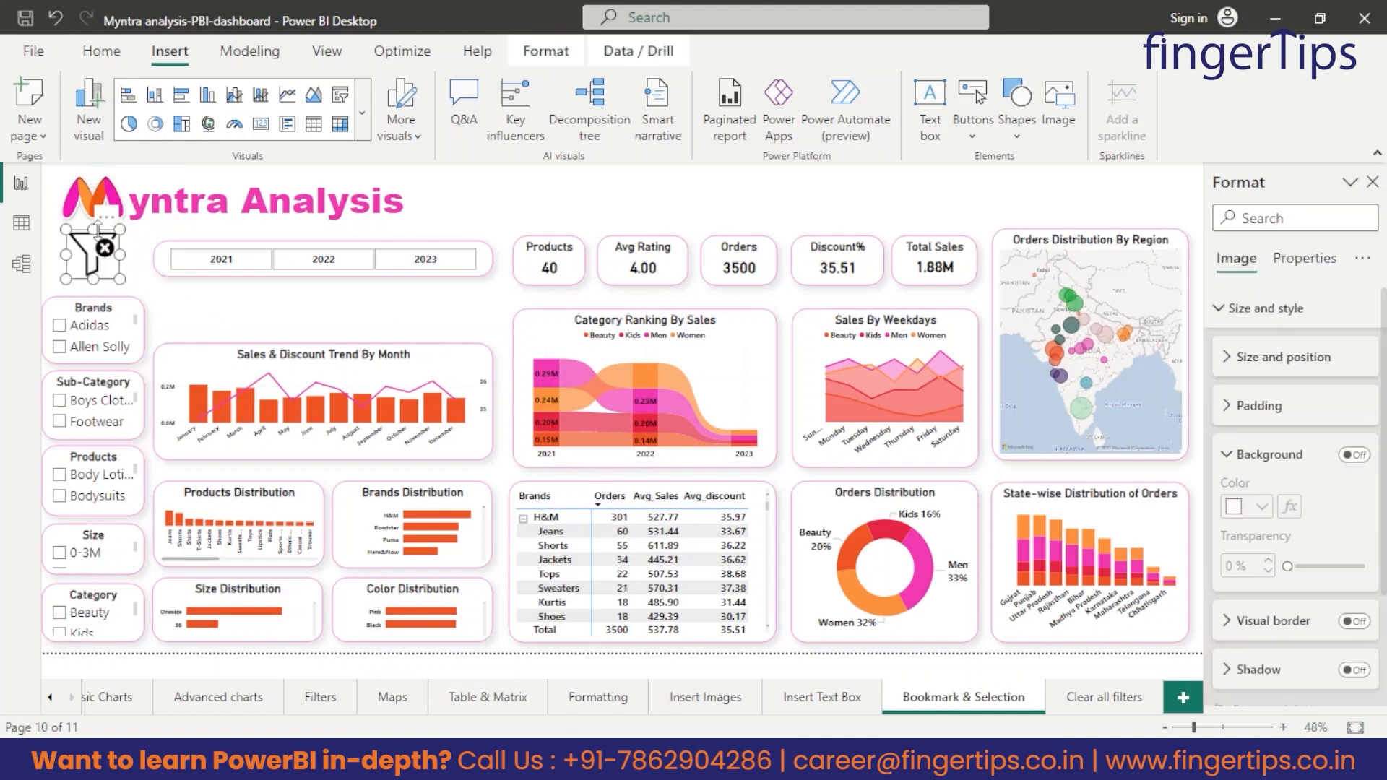
{"action": "left_click_drag", "start_coordinate": [97, 230], "coordinate": [97, 236]}
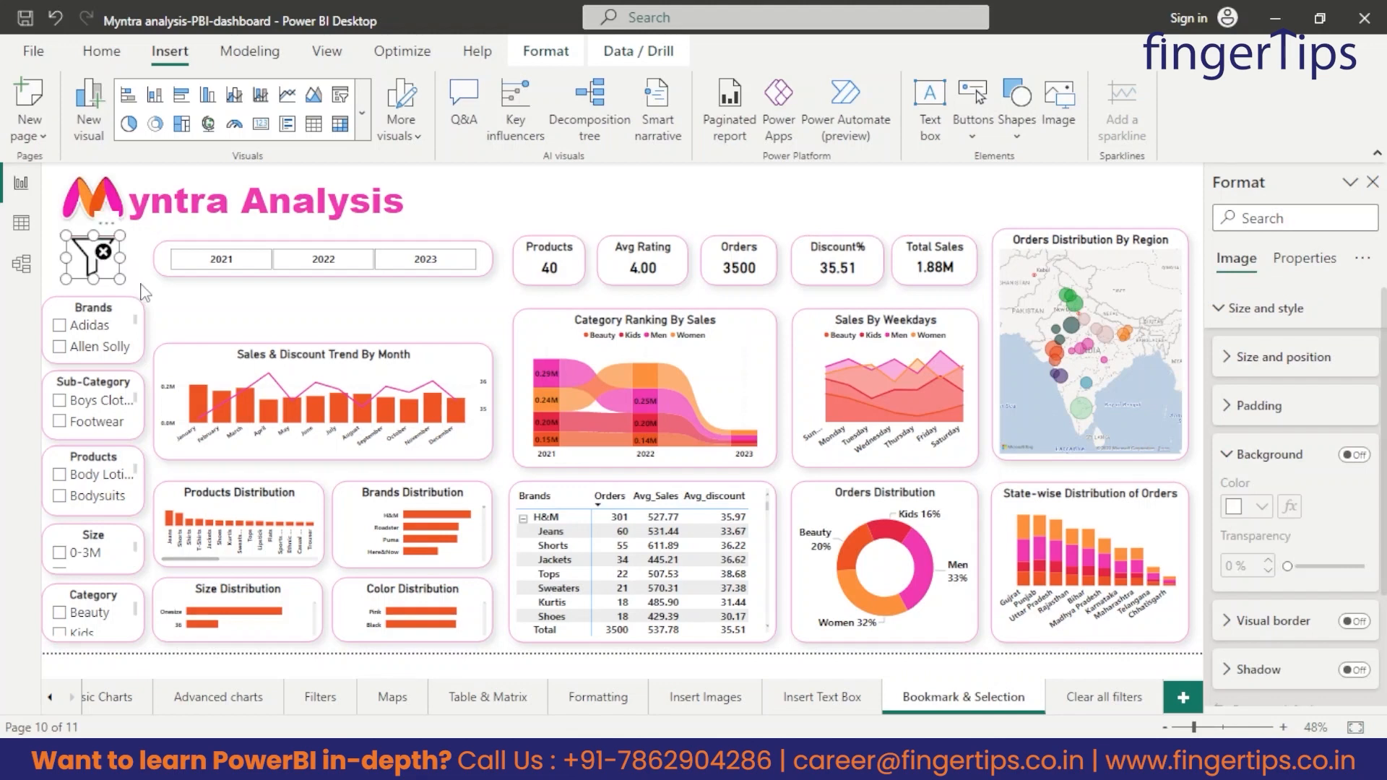
{"action": "left_click", "coordinate": [144, 292]}
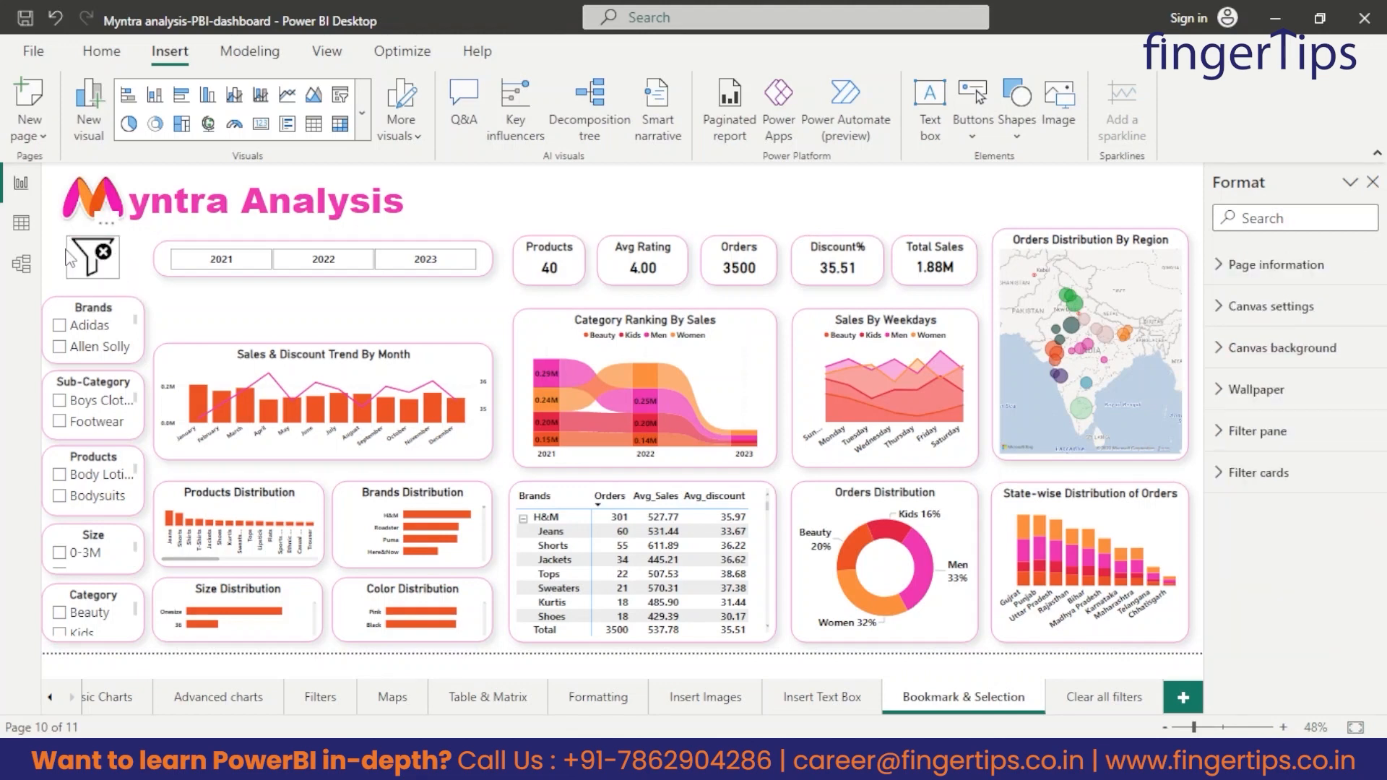
{"action": "left_click", "coordinate": [99, 267]}
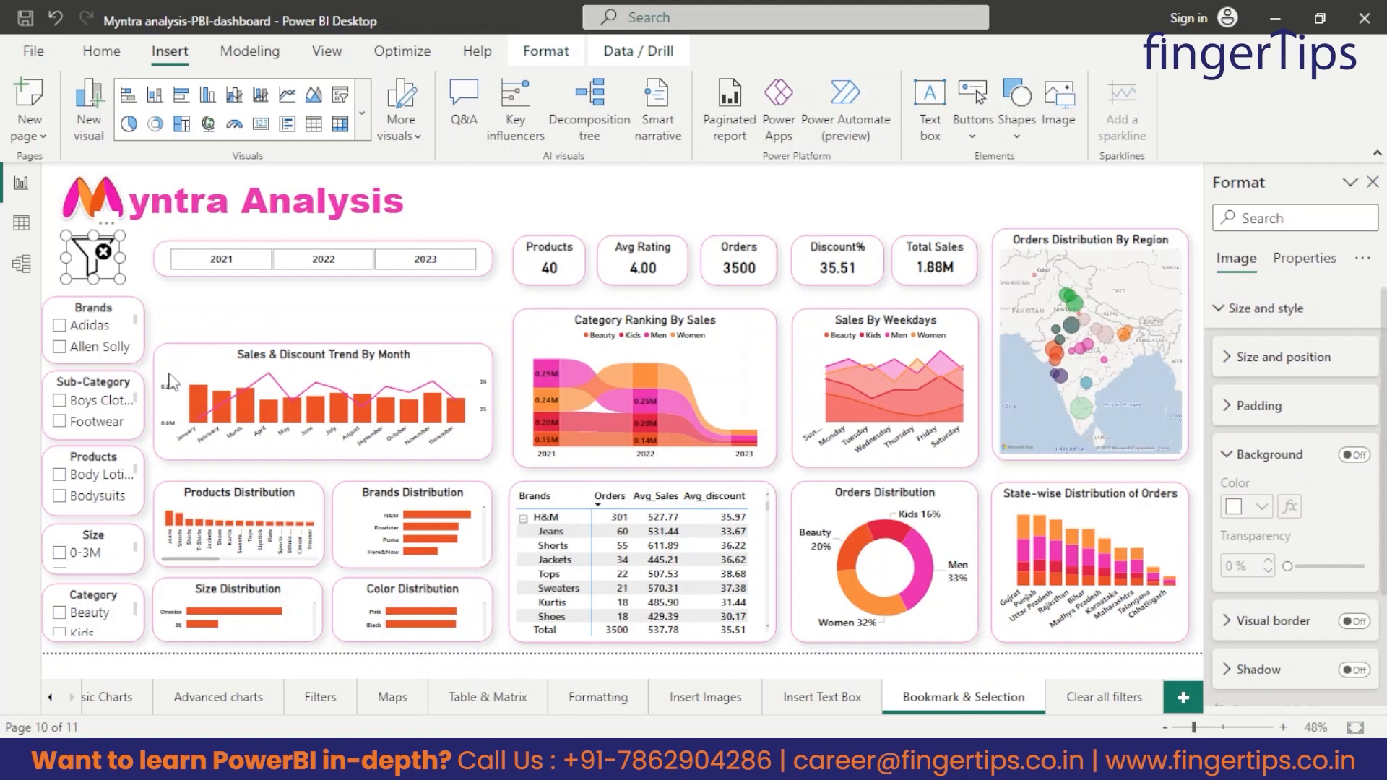
{"action": "left_click", "coordinate": [279, 311]}
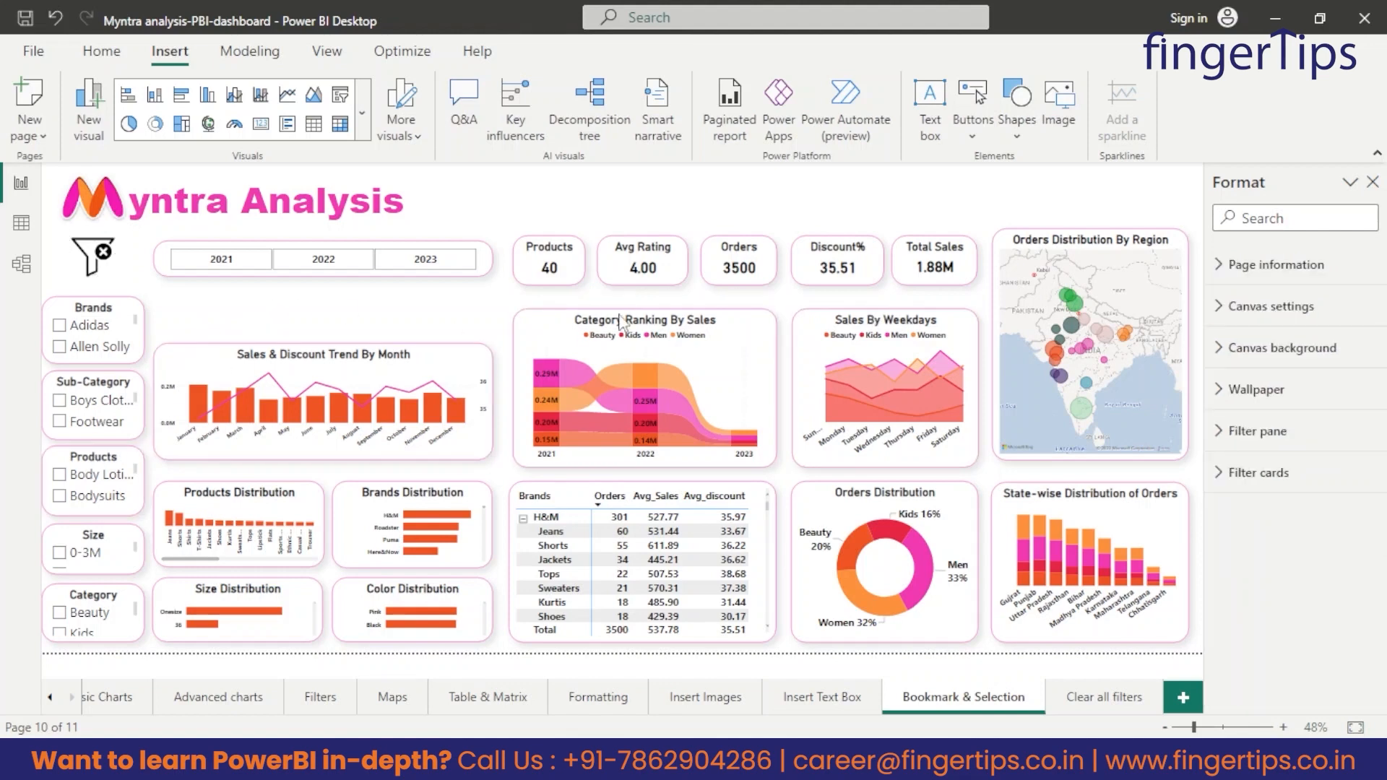
Filter the dashboard to Adidas and Casual Shoes, and try to reset the filters with the clear filters image.
{"action": "left_click", "coordinate": [59, 327]}
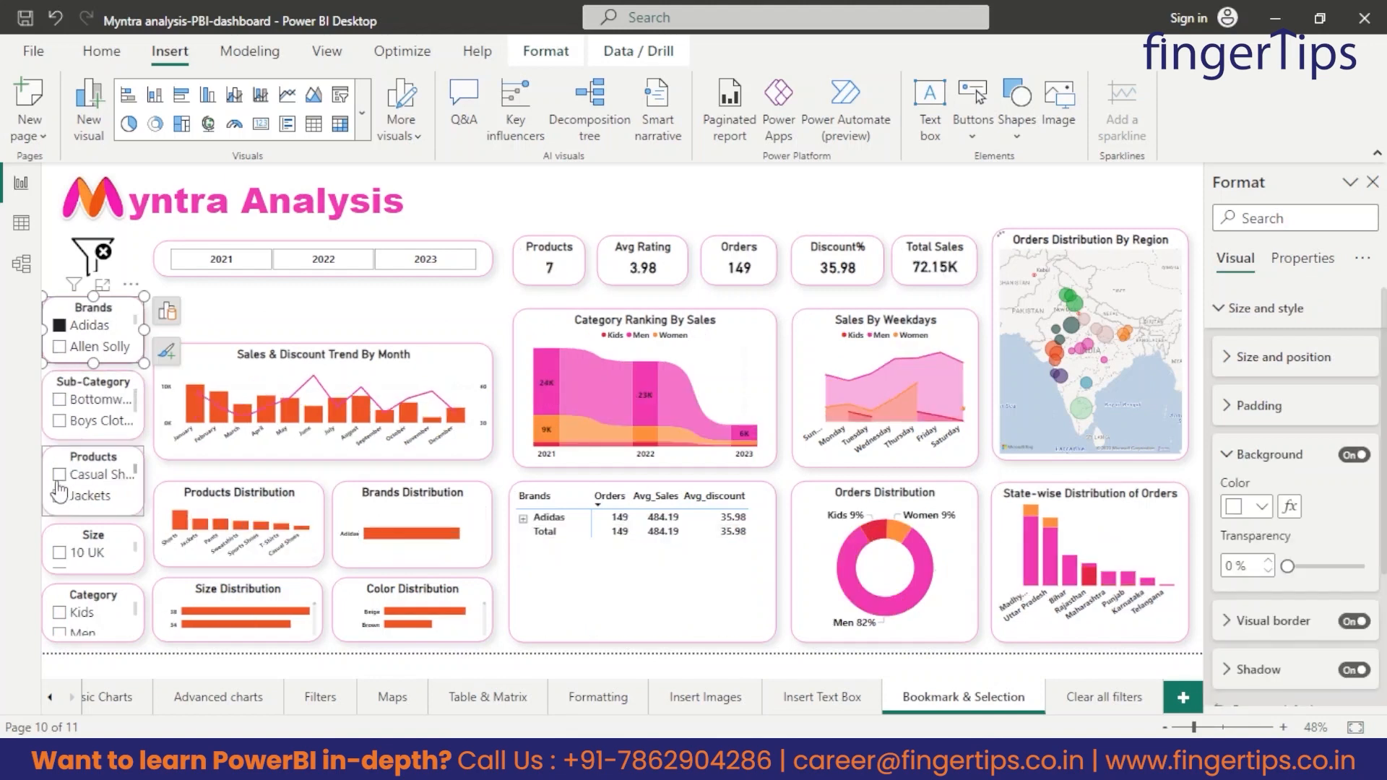
{"action": "left_click", "coordinate": [59, 475]}
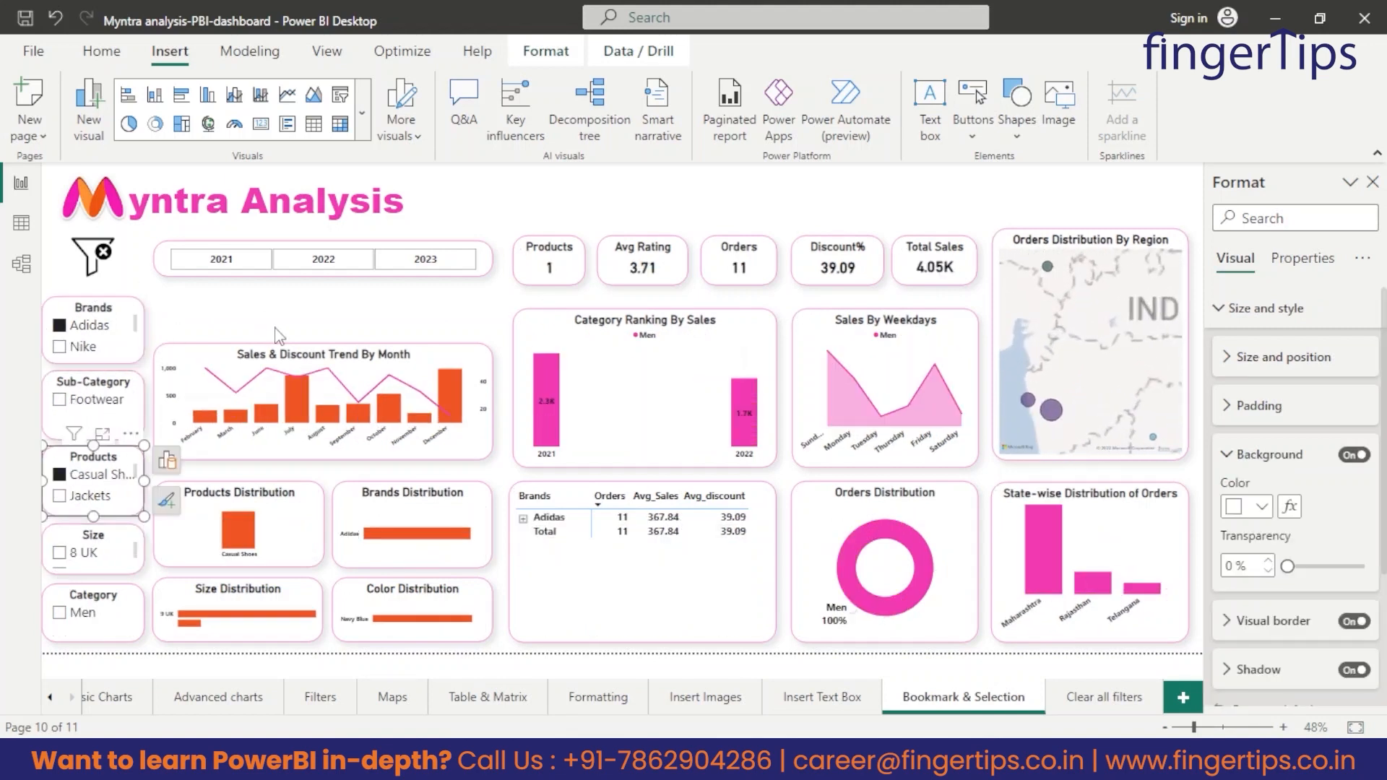
{"action": "left_click", "coordinate": [94, 261]}
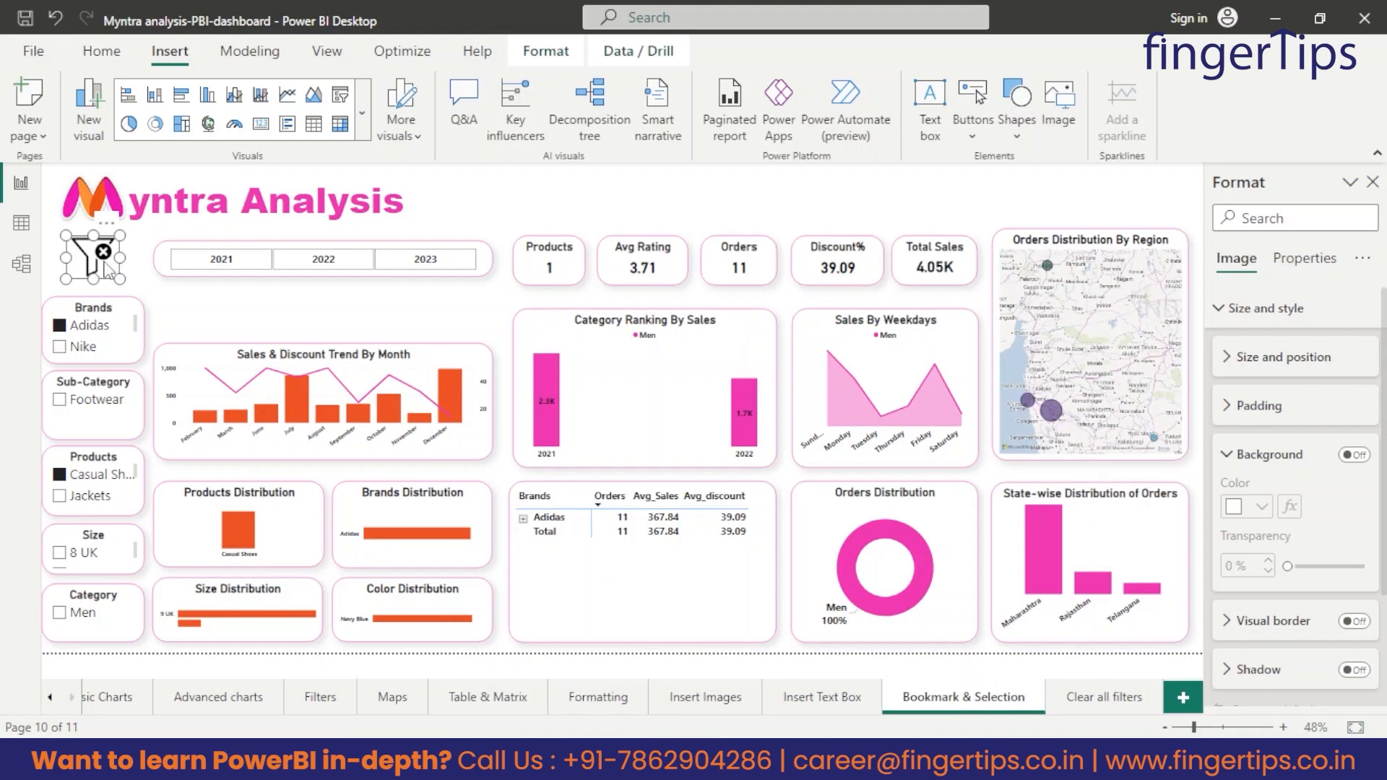
{"action": "left_click", "coordinate": [241, 327]}
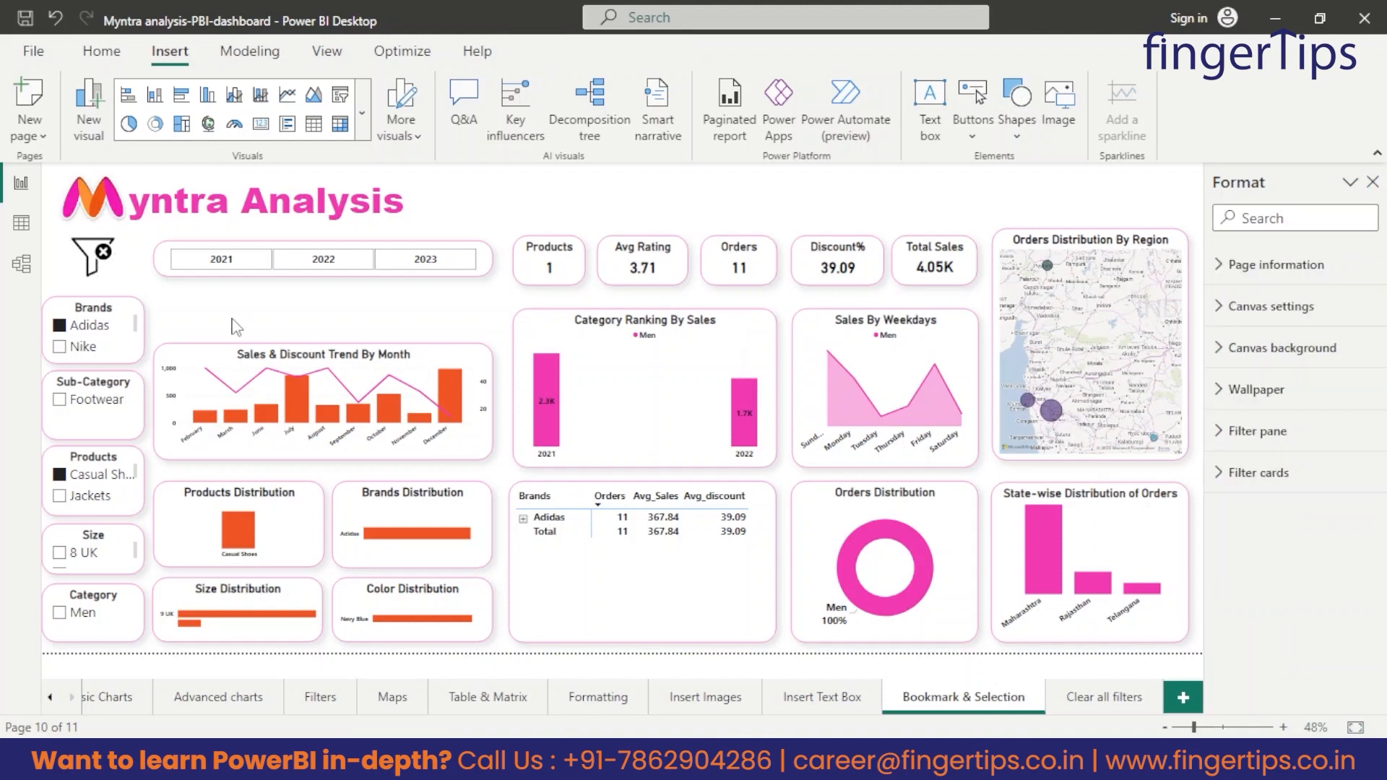
Clear the Adidas brand and Casual Shoes product selections directly in their slicers.
{"action": "left_click", "coordinate": [59, 325]}
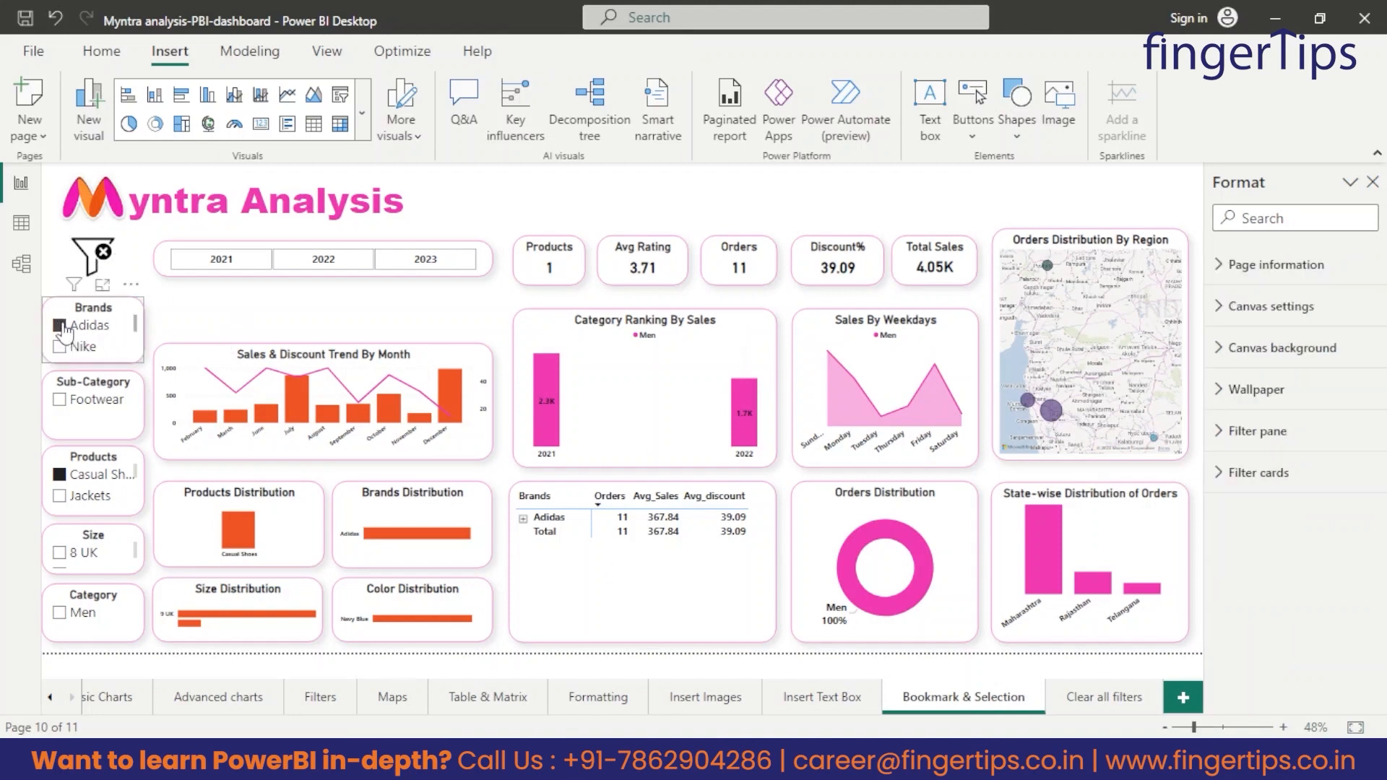
{"action": "left_click", "coordinate": [61, 479]}
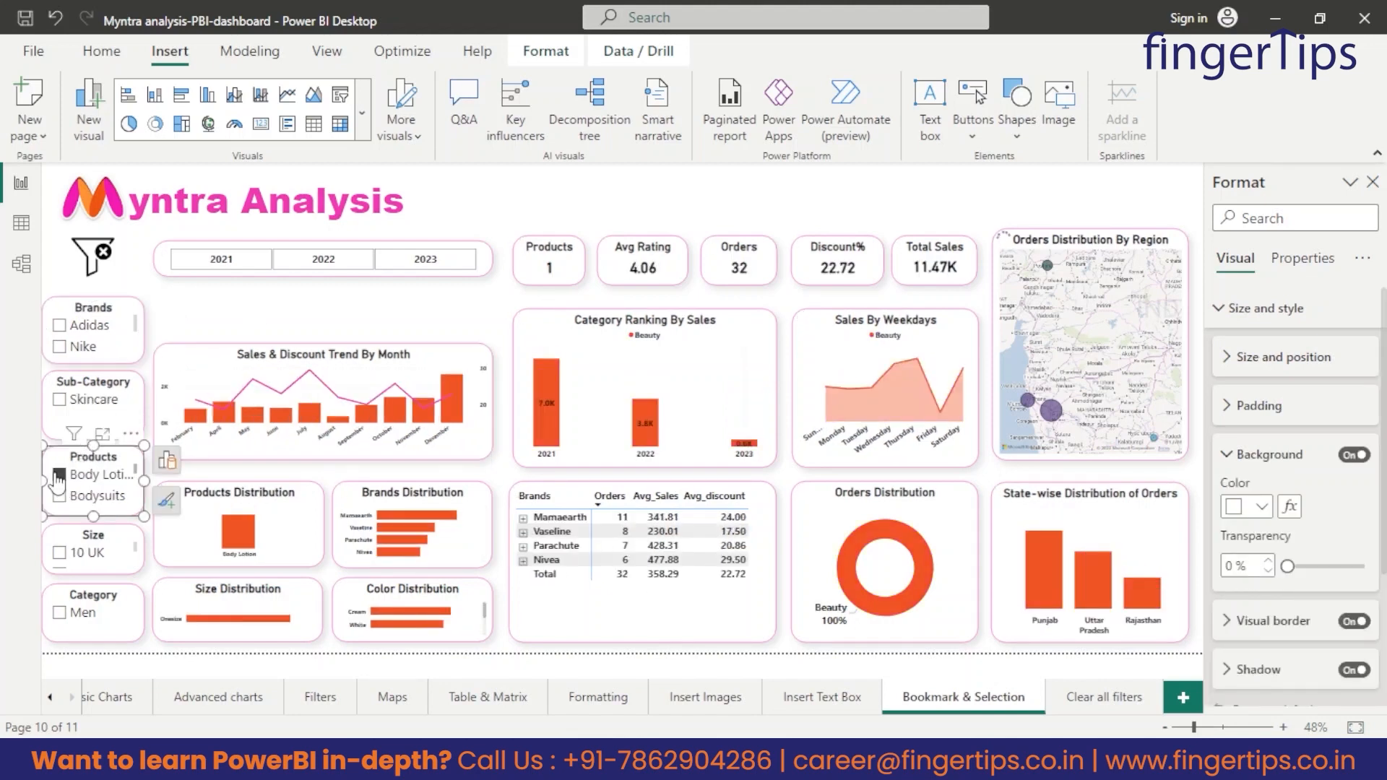
{"action": "left_click", "coordinate": [214, 304]}
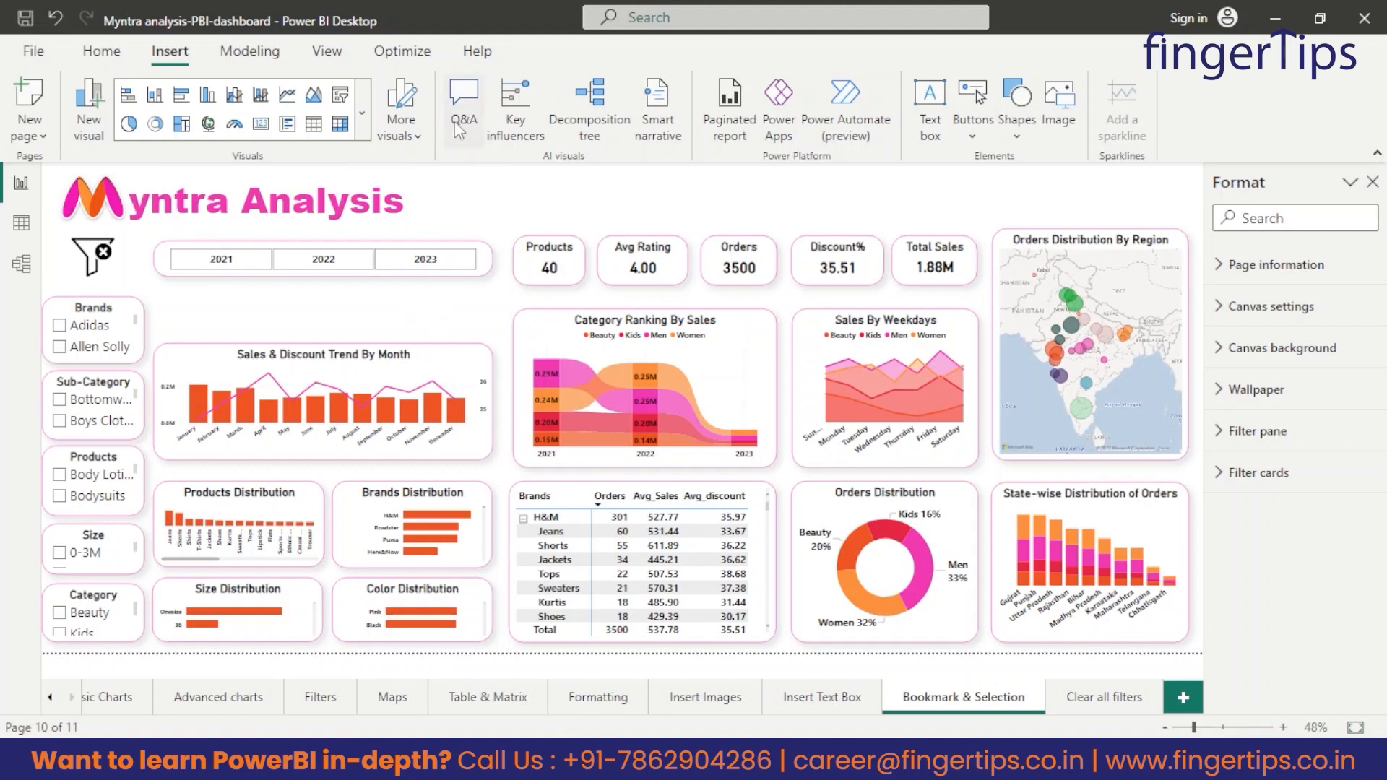
Show the Bookmarks and Selection panes and look through the page's objects in the Selection layer order.
{"action": "left_click", "coordinate": [102, 50]}
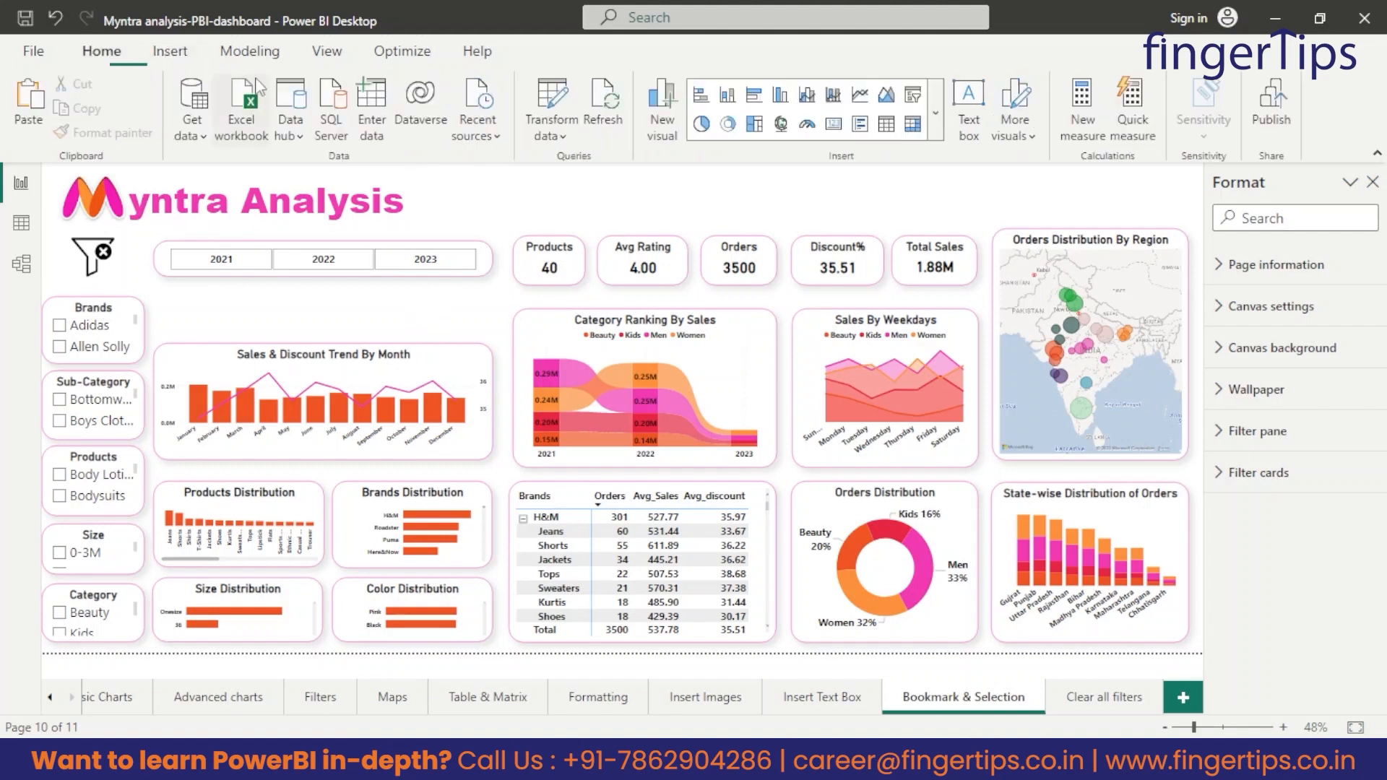
{"action": "left_click", "coordinate": [329, 55]}
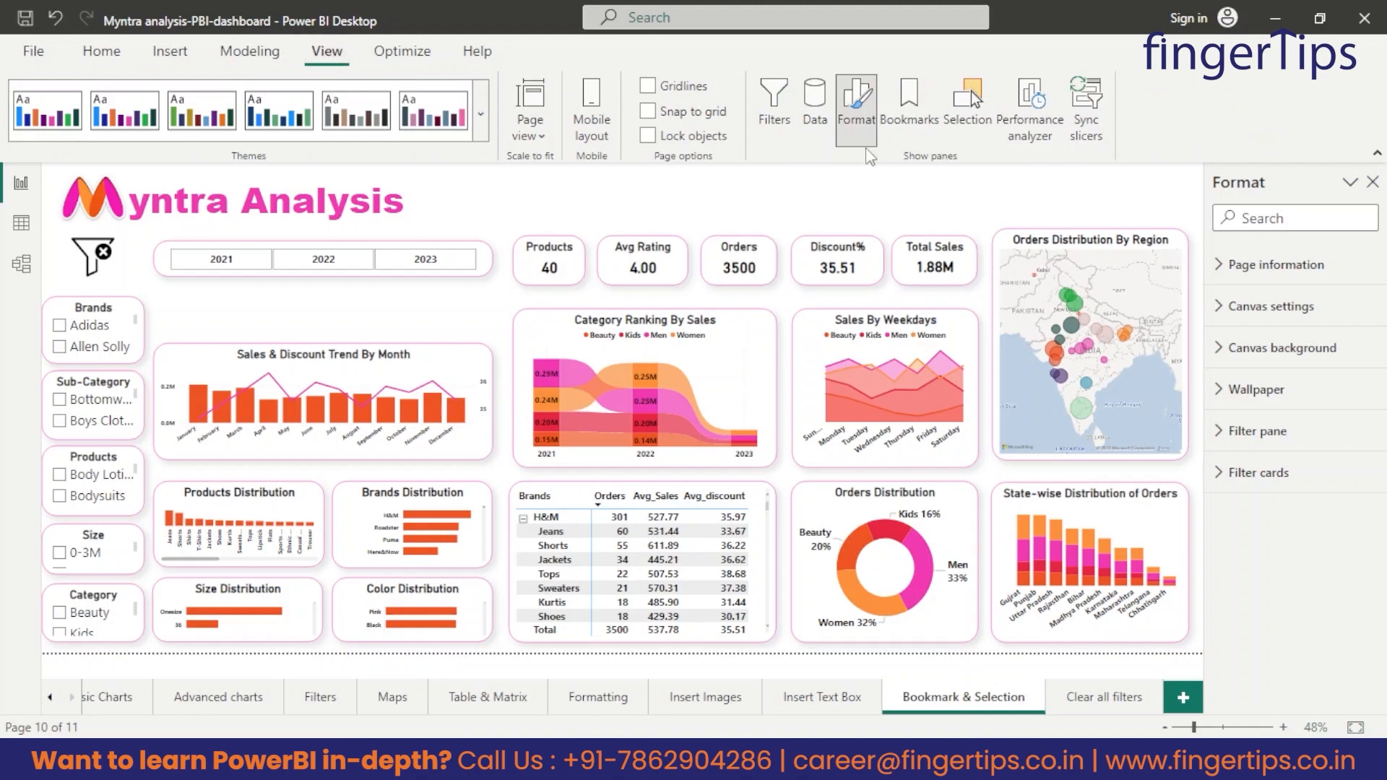
{"action": "left_click", "coordinate": [912, 101]}
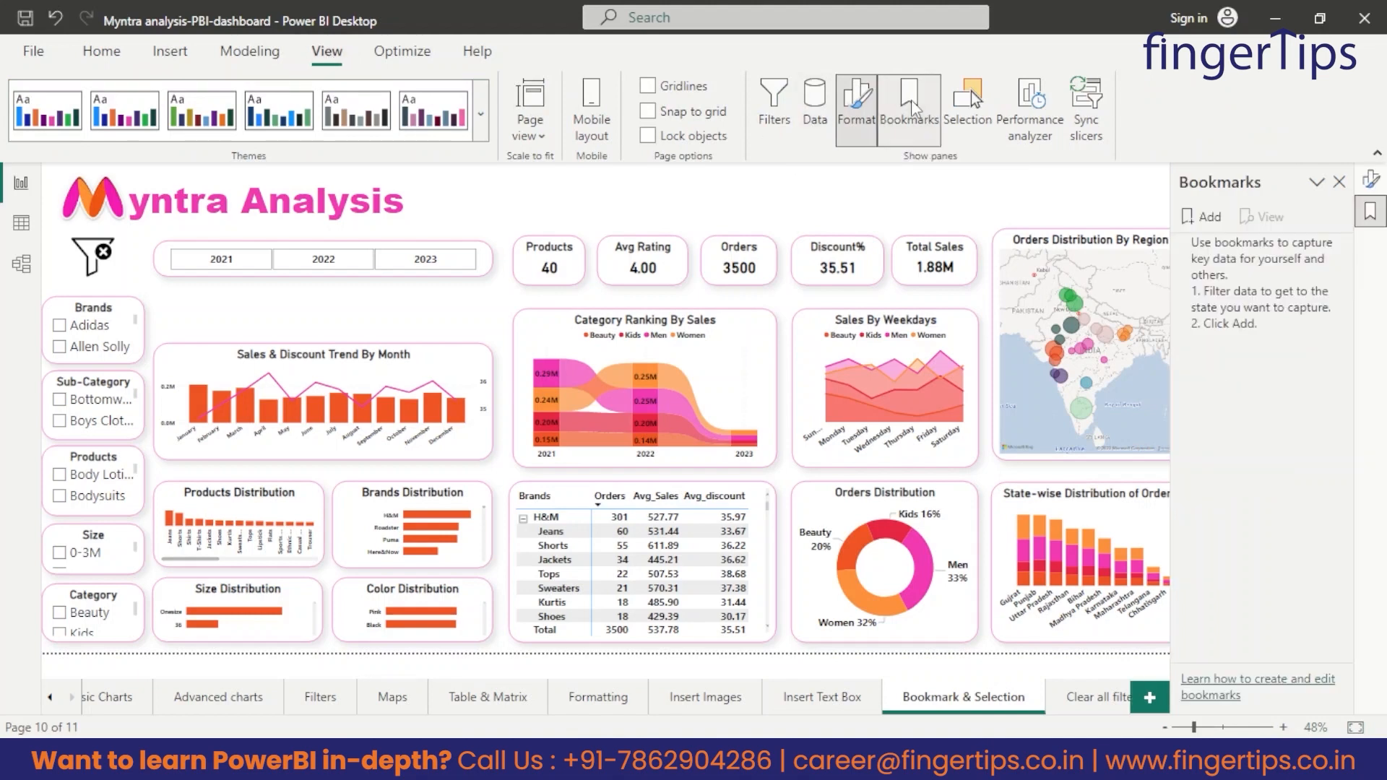
{"action": "left_click", "coordinate": [976, 104]}
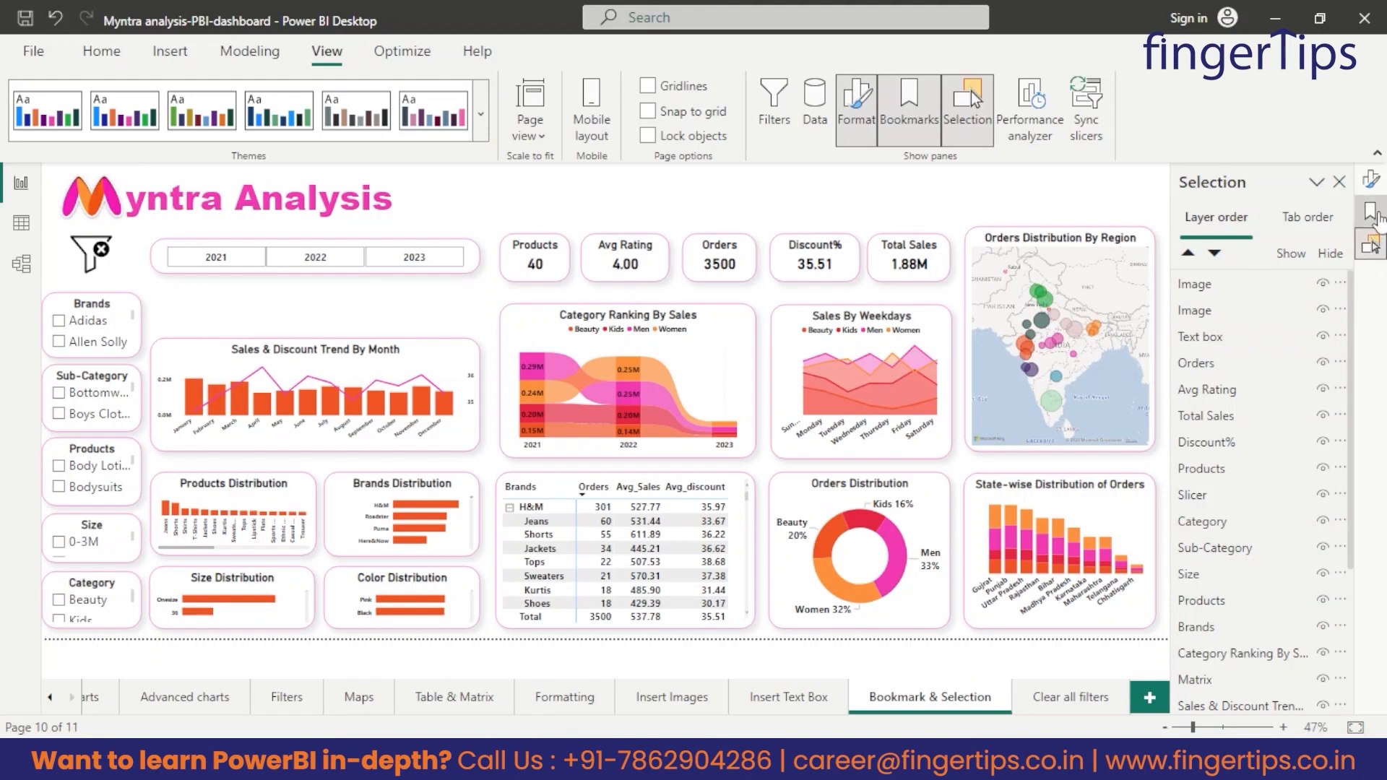
{"action": "left_click", "coordinate": [1371, 212]}
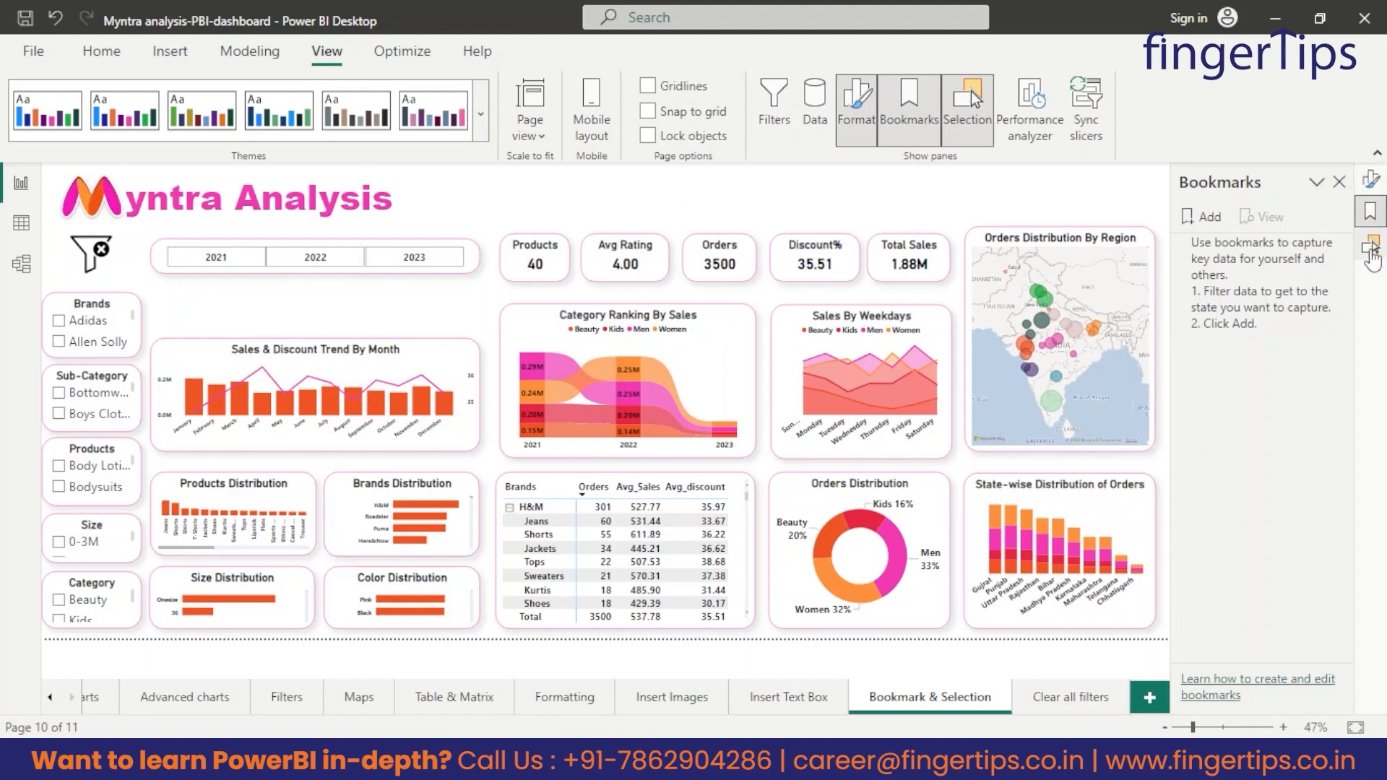
{"action": "left_click", "coordinate": [1370, 245]}
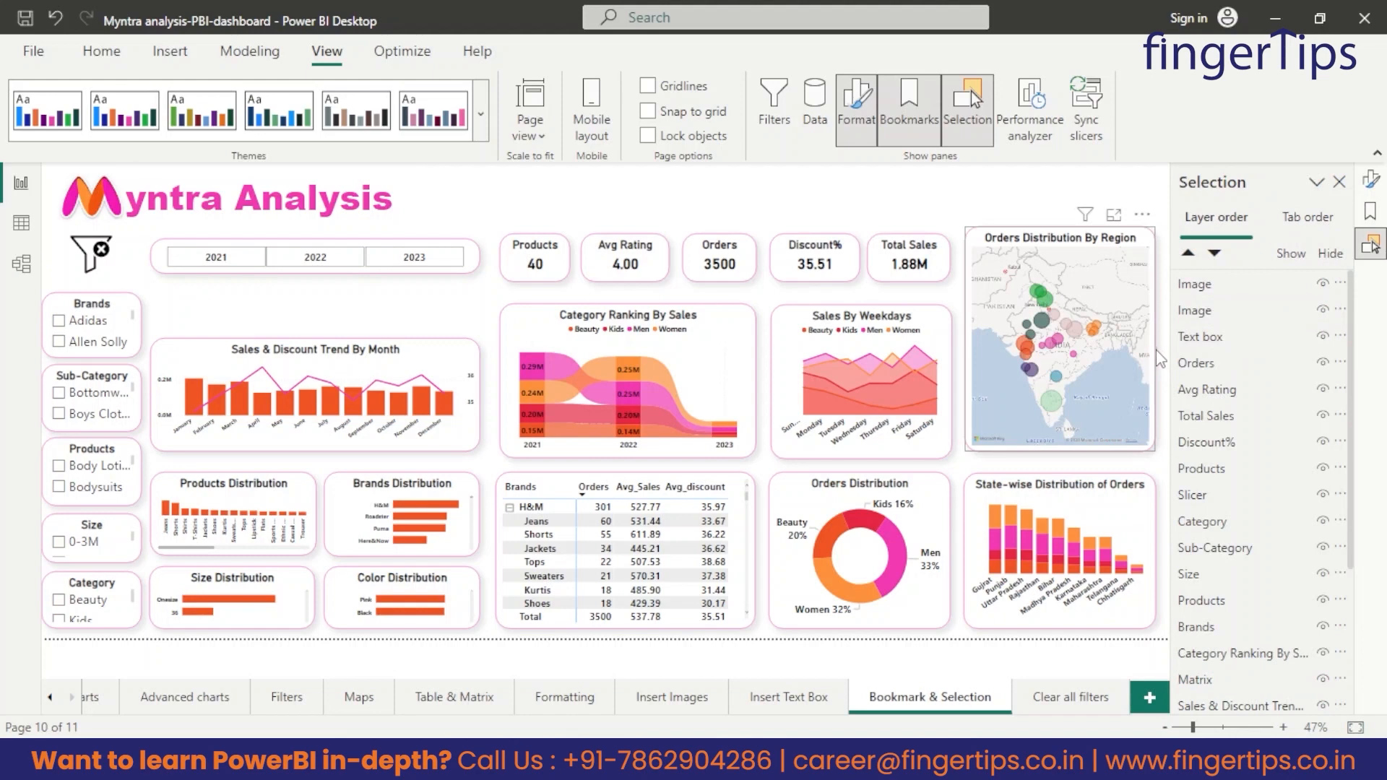
{"action": "scroll", "coordinate": [1270, 436], "scroll_direction": "down", "scroll_amount": 3}
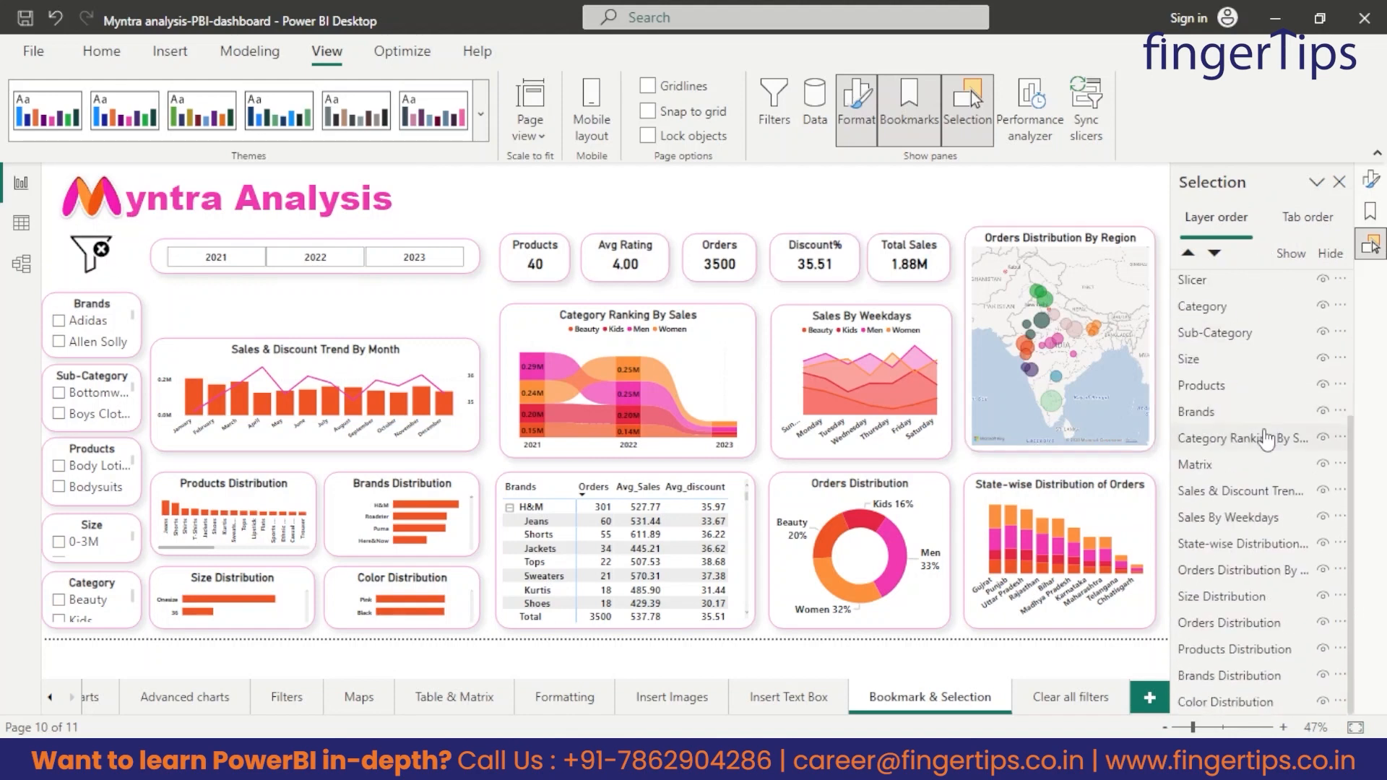
{"action": "scroll", "coordinate": [1325, 433], "scroll_direction": "up", "scroll_amount": 3}
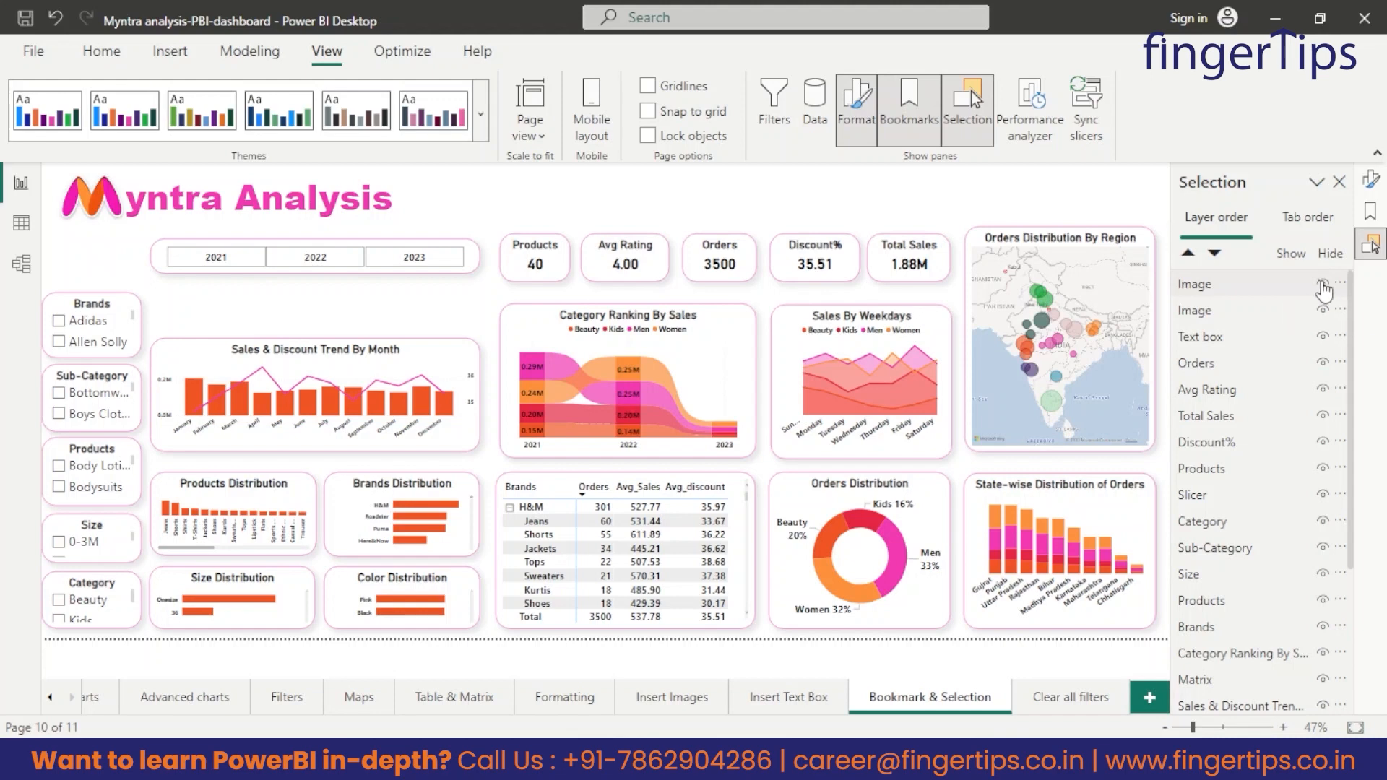
Hide and show the clear filters image through the layer order, leaving it shown on the page.
{"action": "left_click", "coordinate": [1324, 288]}
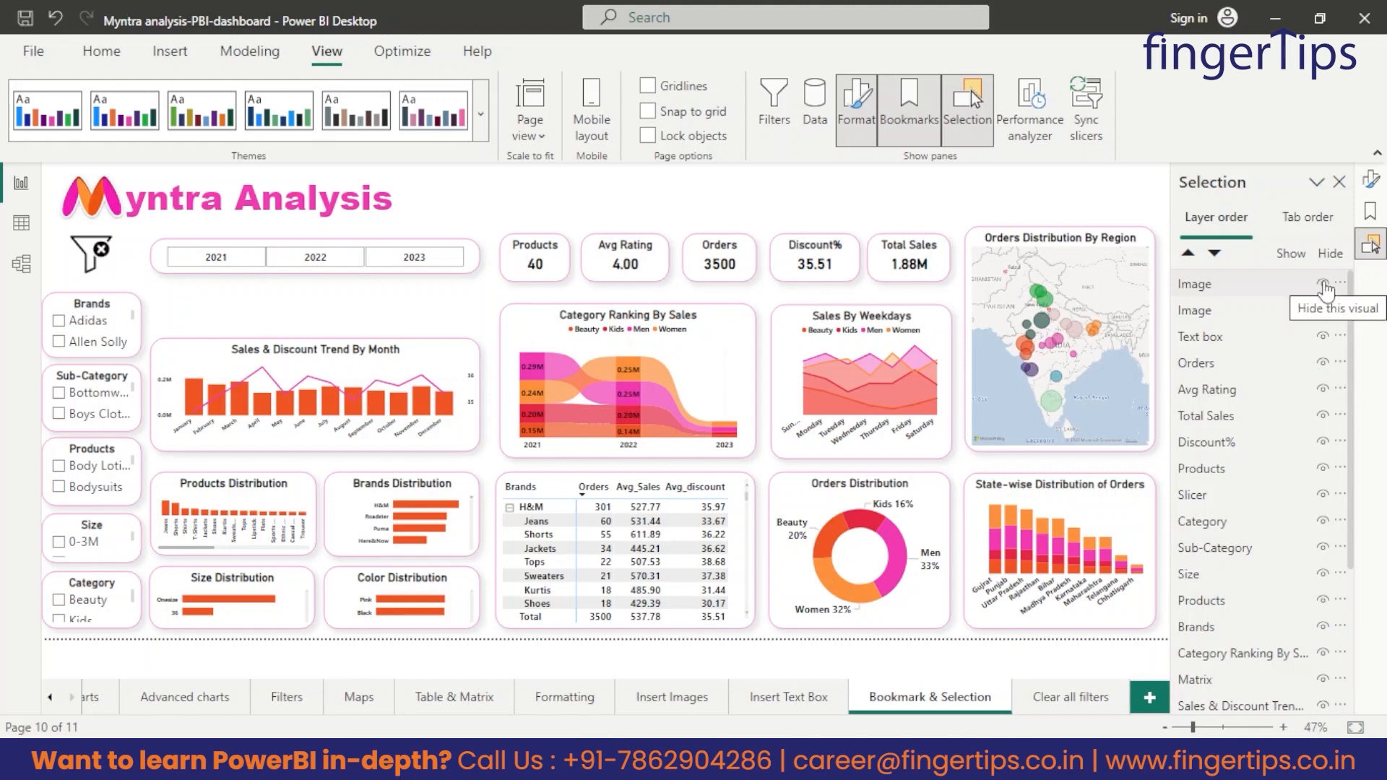
{"action": "left_click", "coordinate": [1323, 285]}
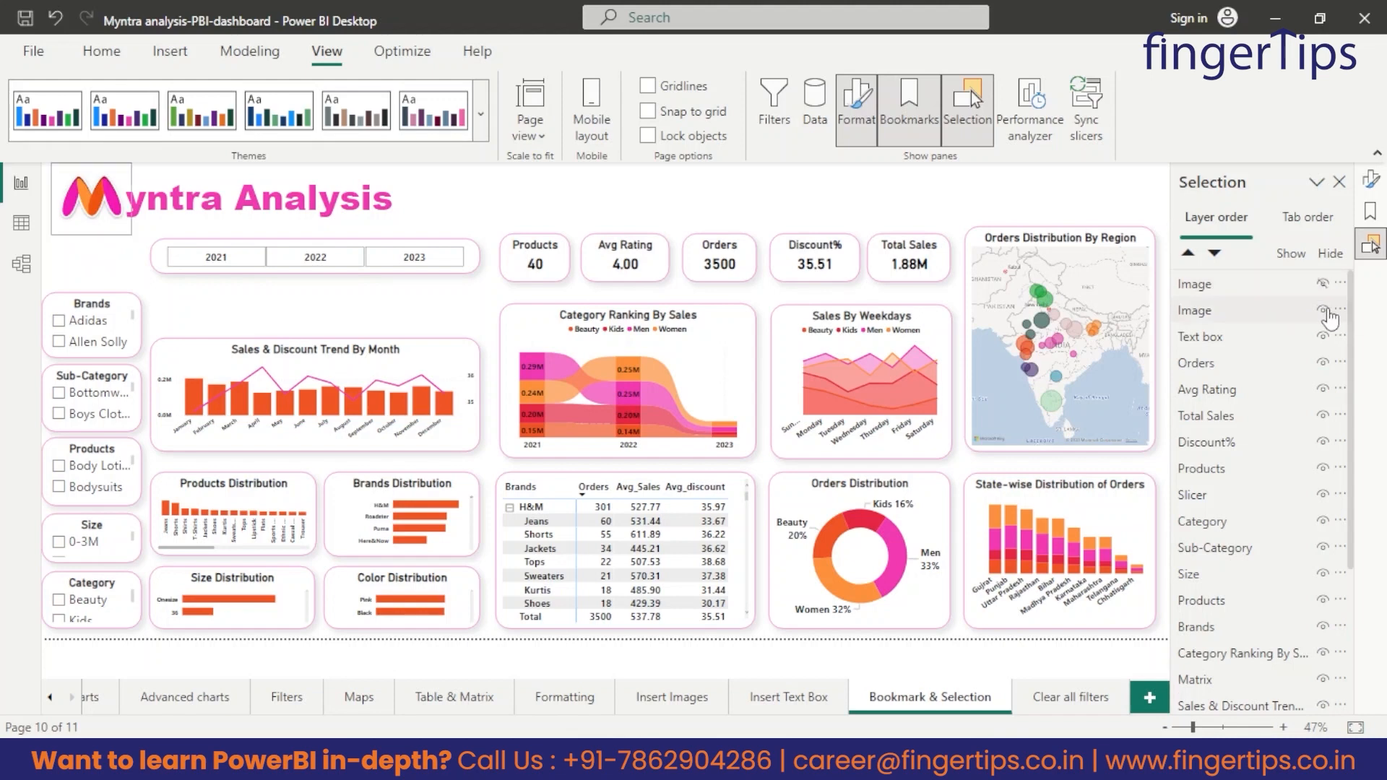
{"action": "left_click", "coordinate": [1323, 286]}
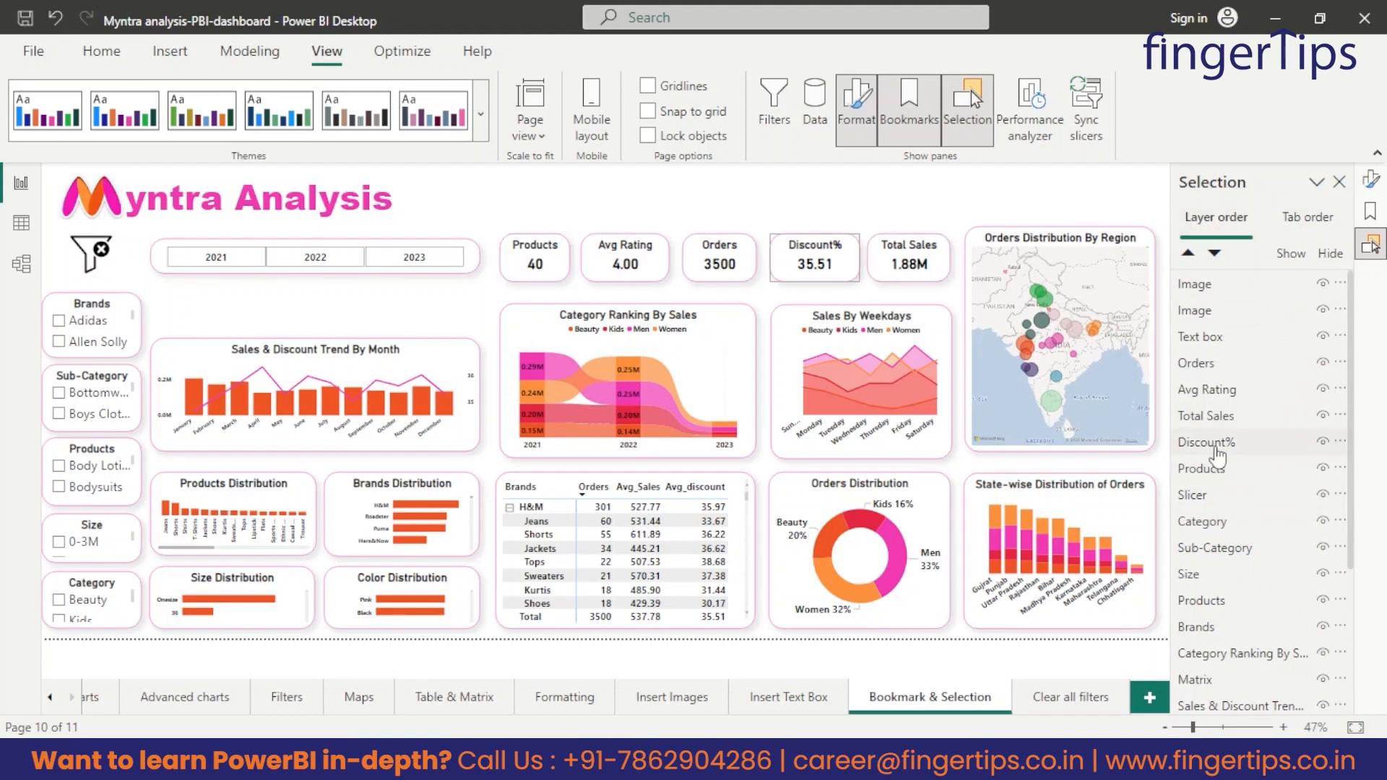
{"action": "scroll", "coordinate": [1221, 452], "scroll_direction": "down", "scroll_amount": 3}
{"action": "scroll", "coordinate": [1257, 404], "scroll_direction": "up", "scroll_amount": 3}
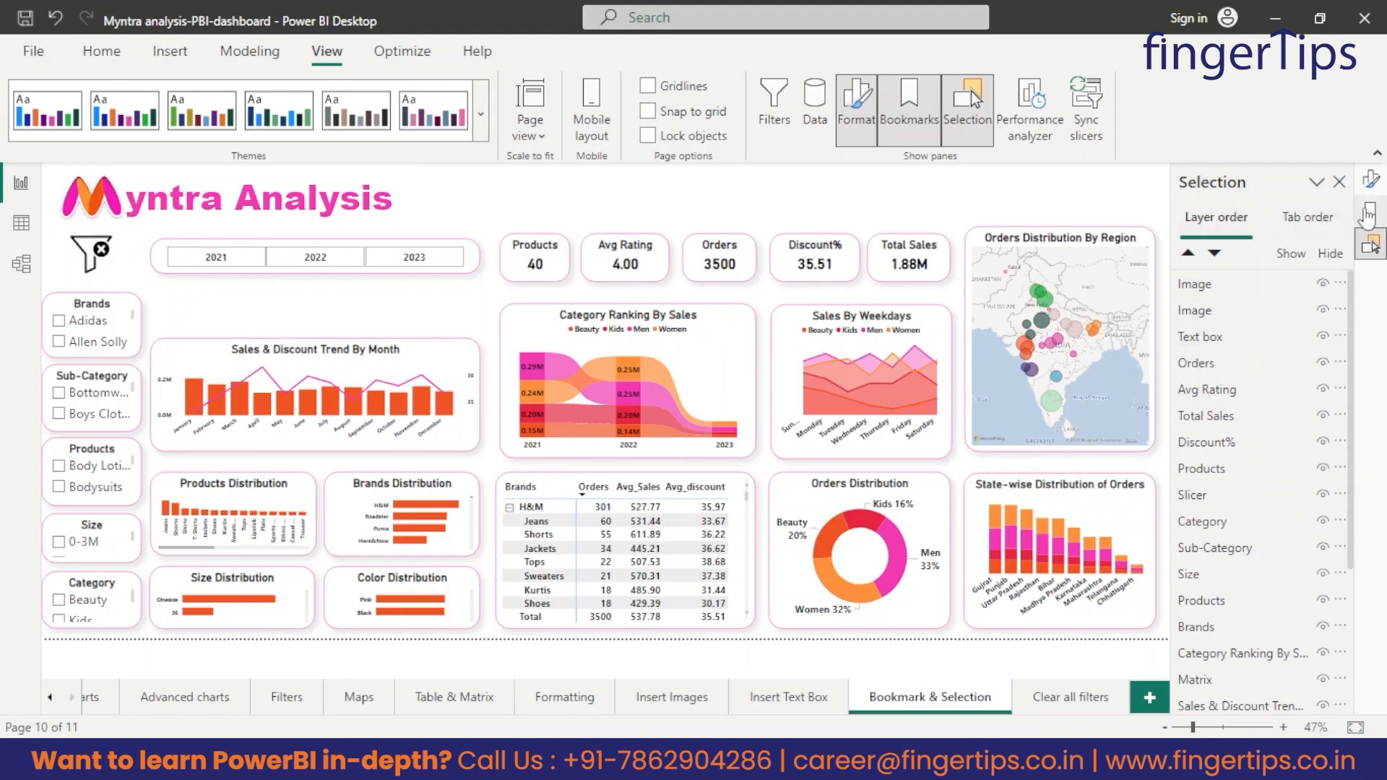
Add a bookmark named "clear all filters" that captures the unfiltered page and applies to all visuals.
{"action": "left_click", "coordinate": [1372, 214]}
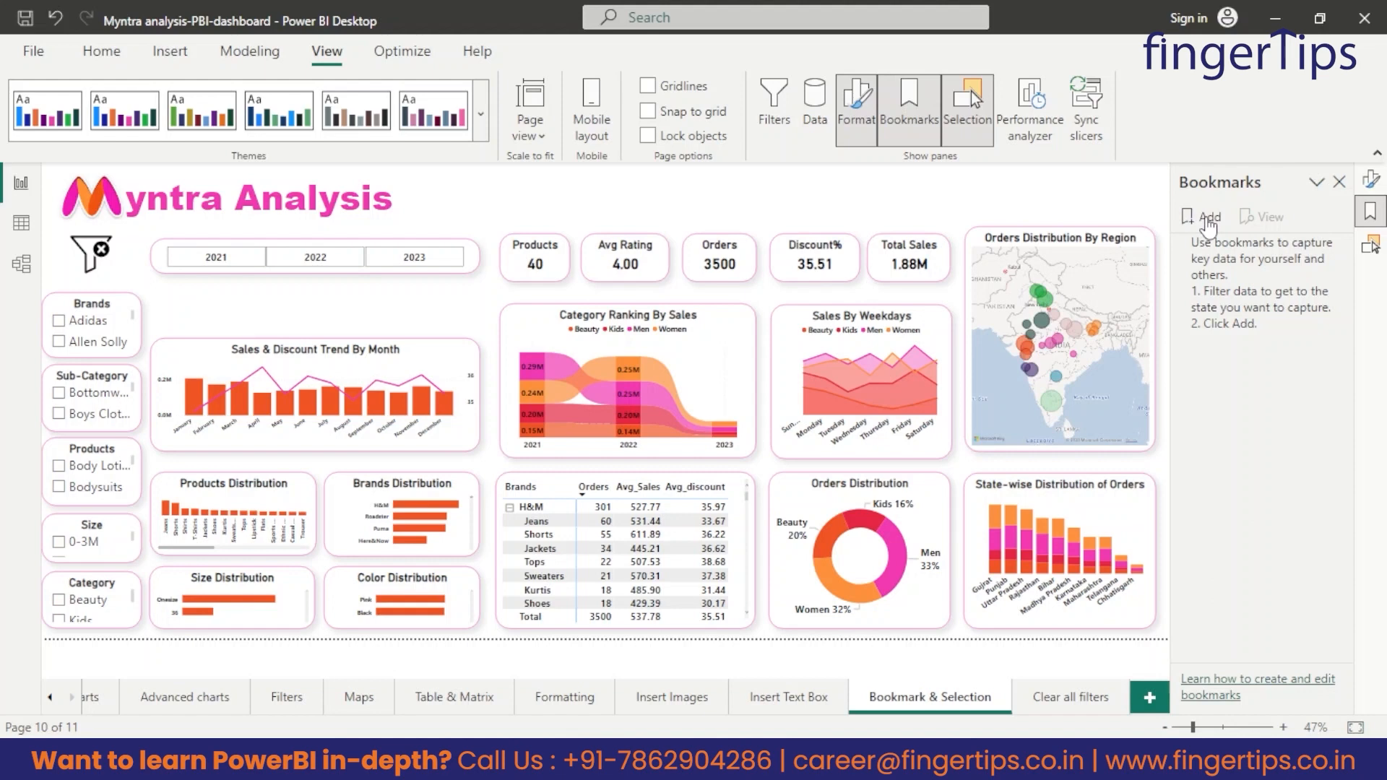
{"action": "left_click", "coordinate": [1207, 219]}
{"action": "double_click", "coordinate": [1239, 250]}
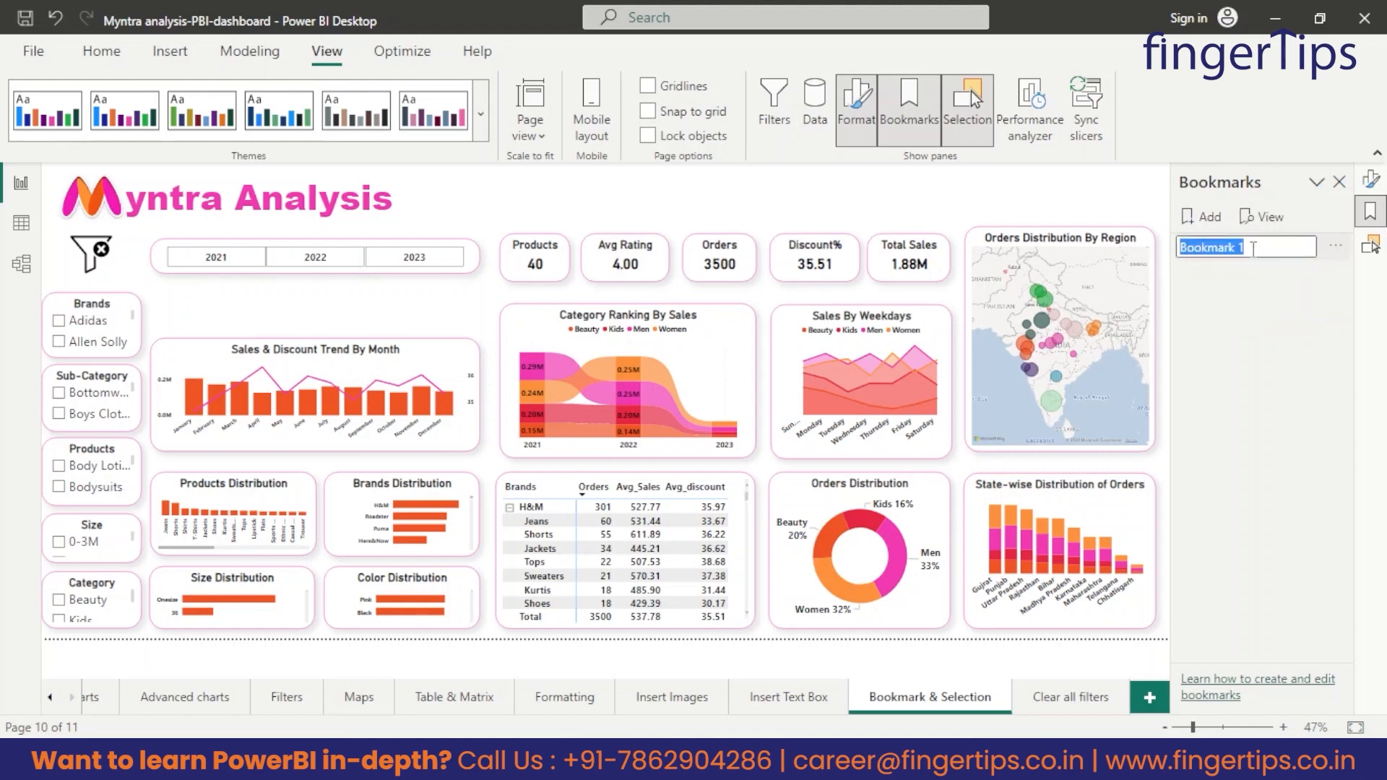
{"action": "type", "text": "clear all filters"}
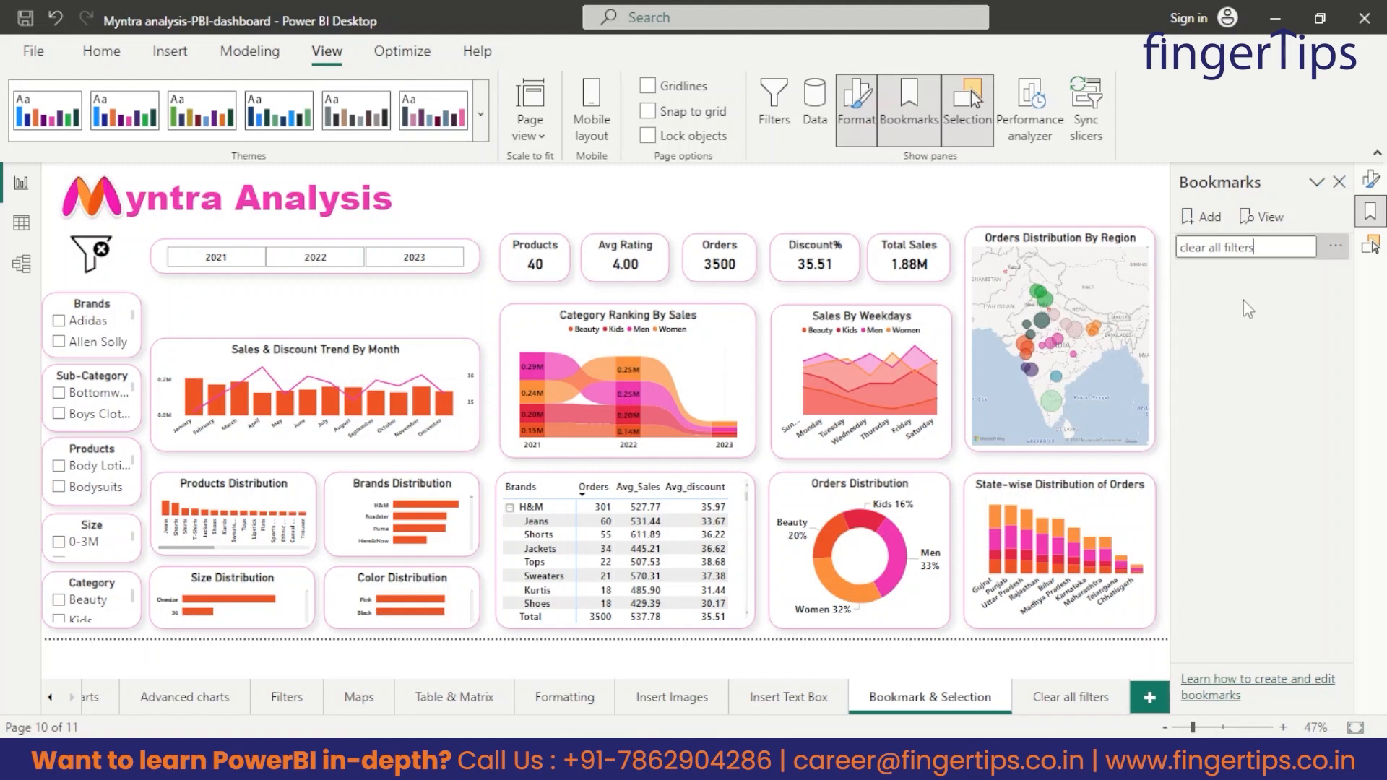
{"action": "left_click", "coordinate": [1307, 299]}
{"action": "left_click", "coordinate": [1336, 249]}
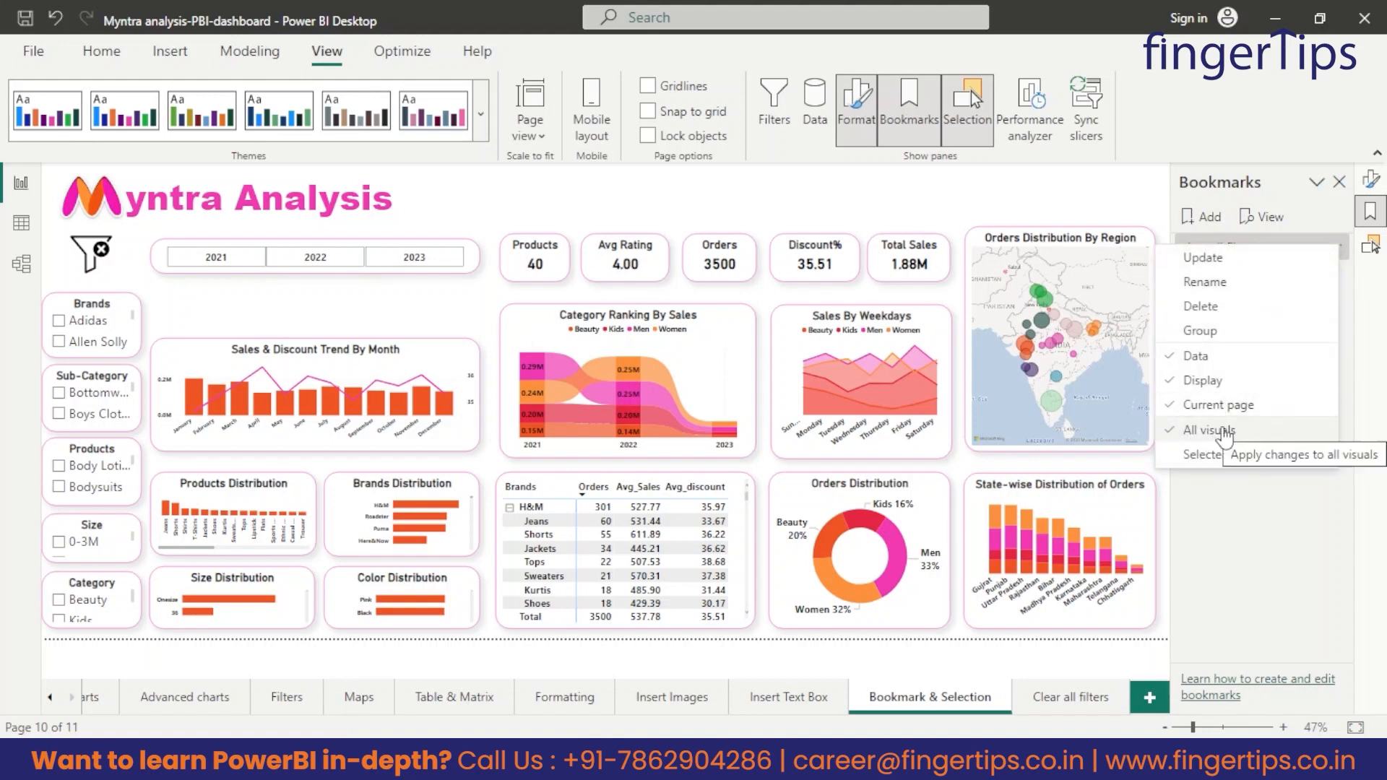
{"action": "left_click", "coordinate": [1213, 431]}
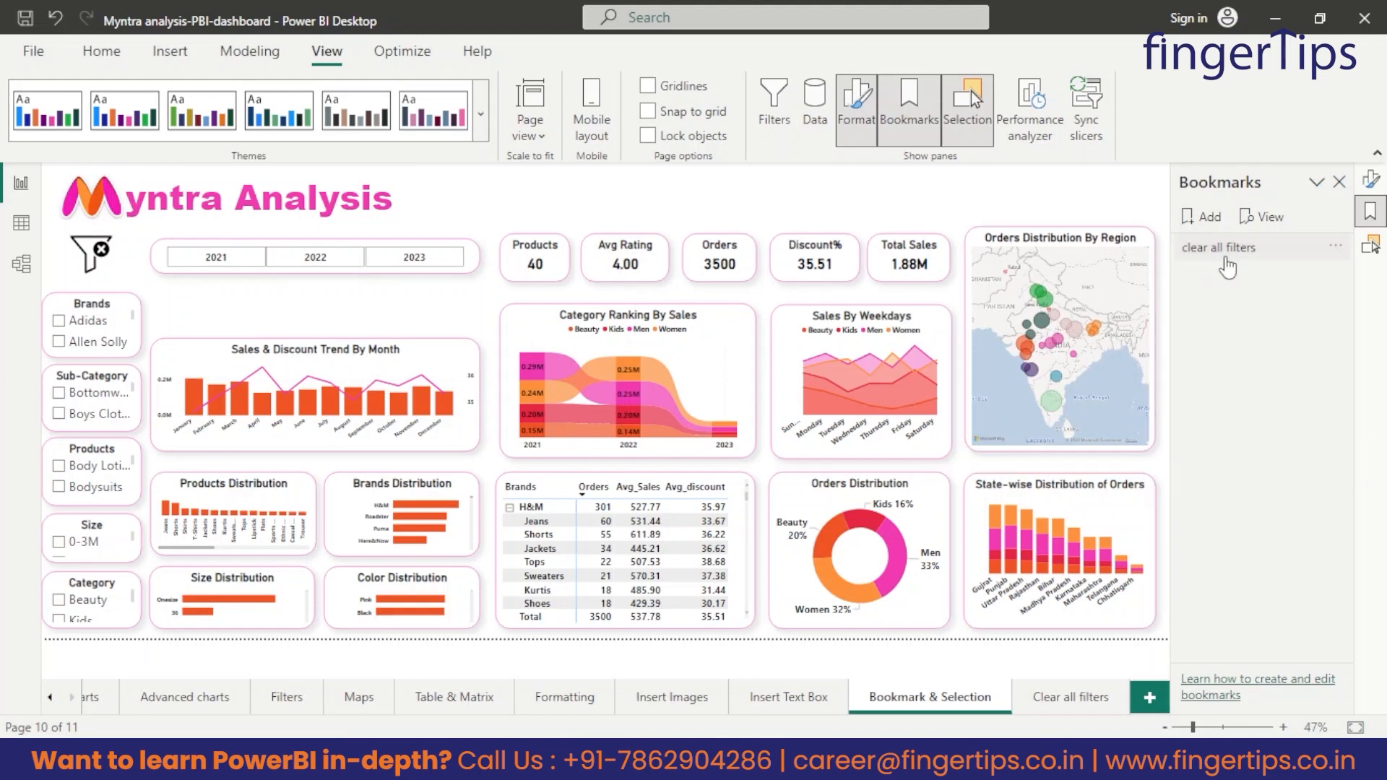
{"action": "left_click", "coordinate": [1226, 250]}
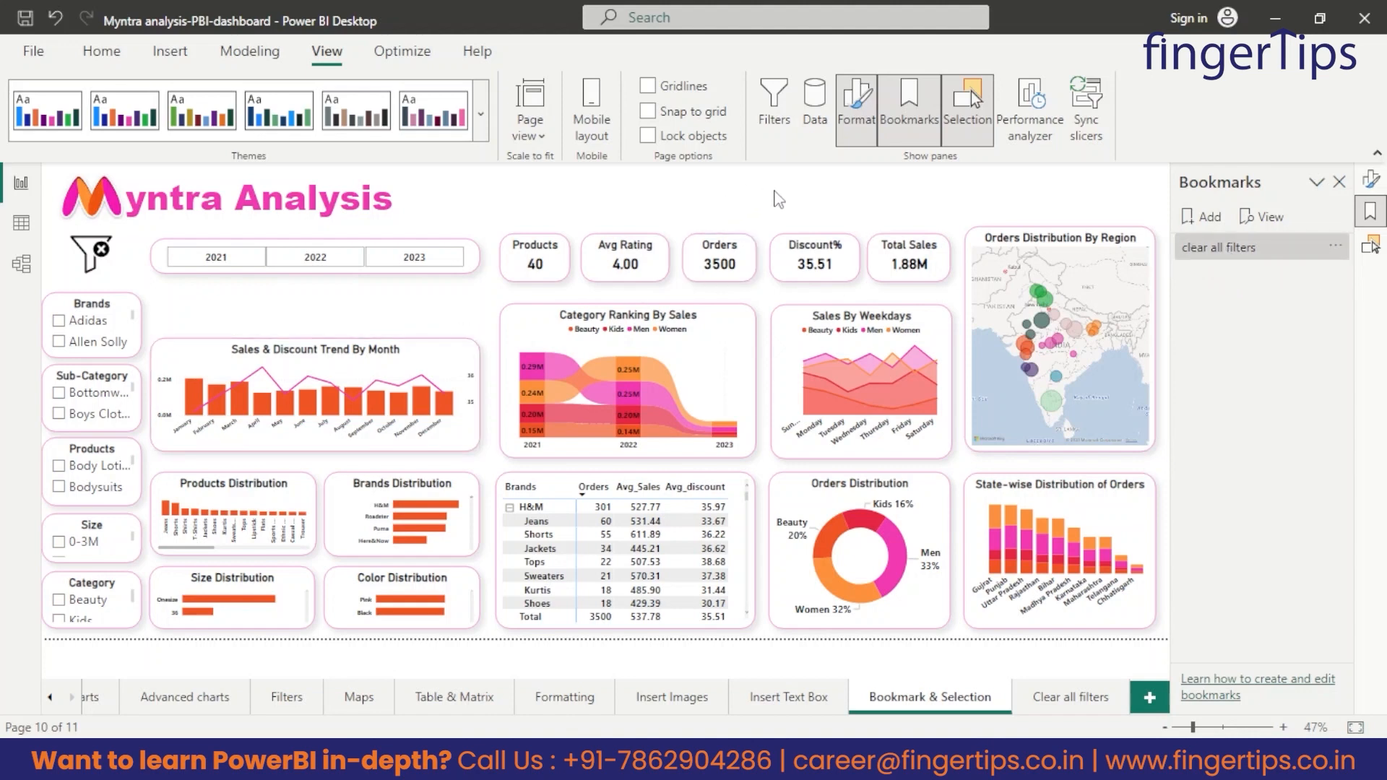
Turn on the action for the clear filters image and expand its action settings.
{"action": "left_click", "coordinate": [87, 273]}
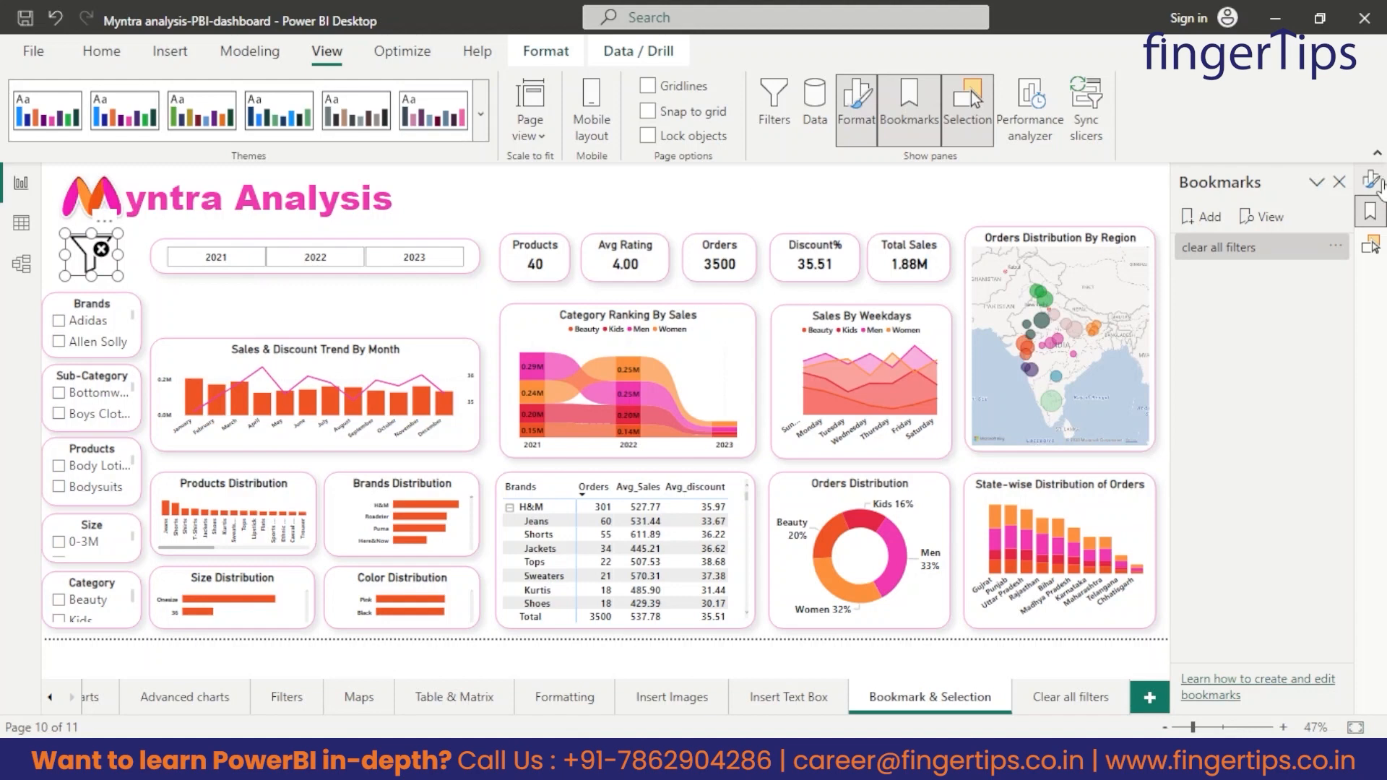
{"action": "left_click", "coordinate": [1373, 180]}
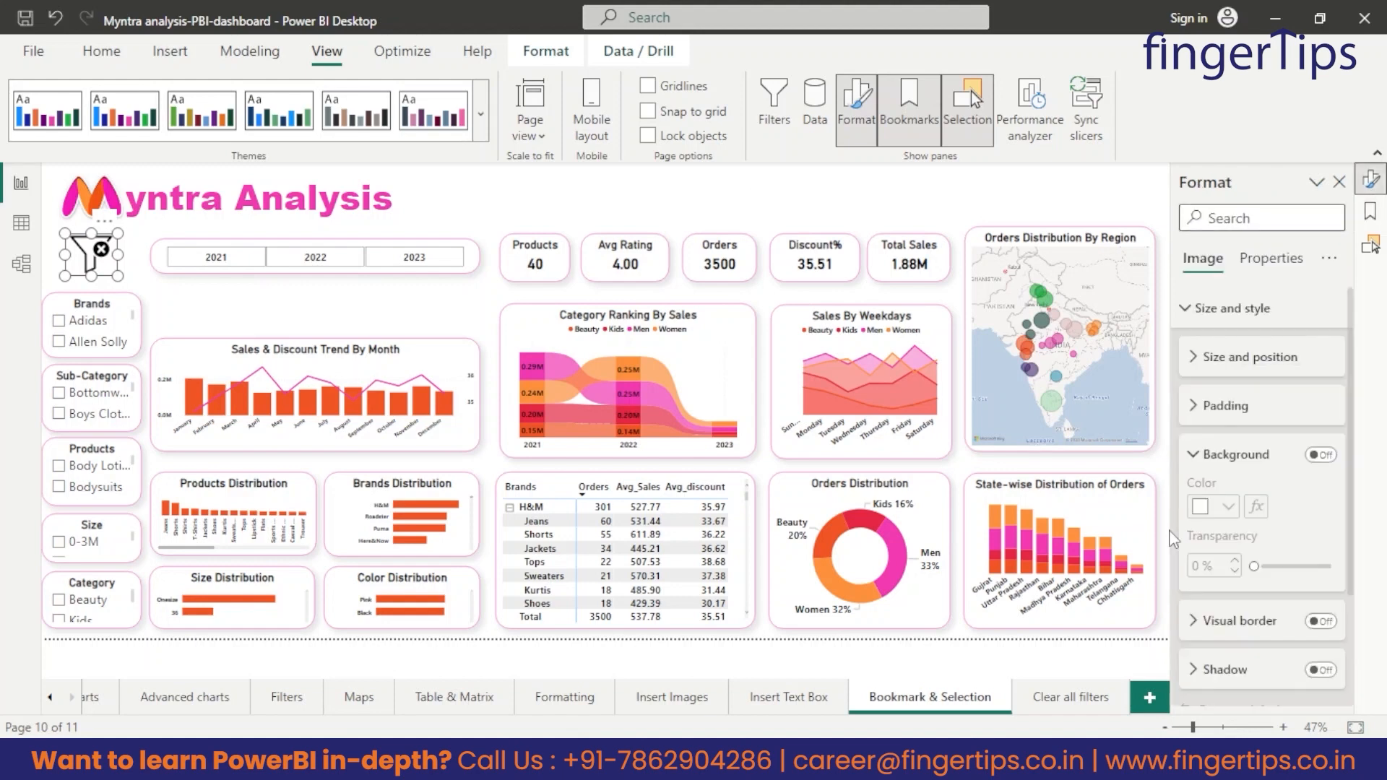
{"action": "scroll", "coordinate": [1273, 539], "scroll_direction": "down", "scroll_amount": 3}
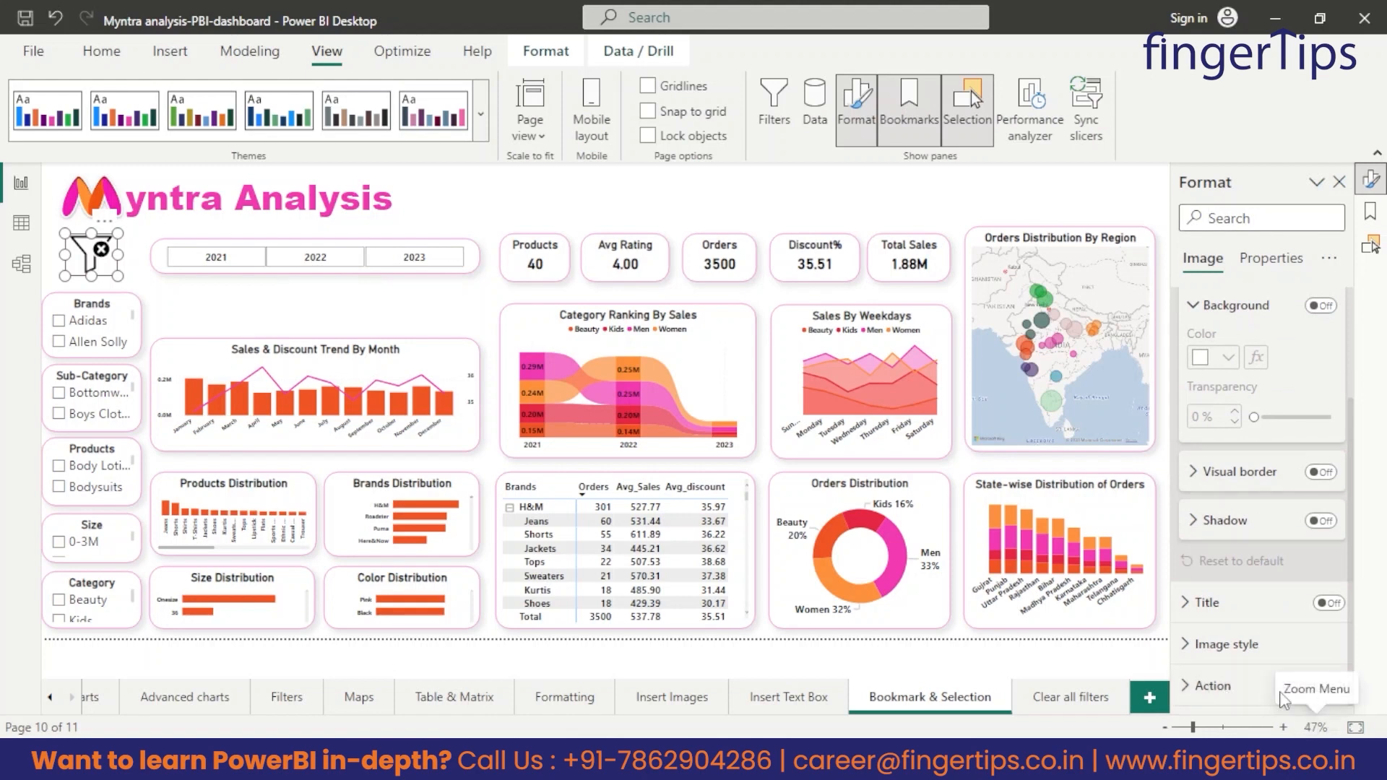
{"action": "left_click", "coordinate": [1333, 687]}
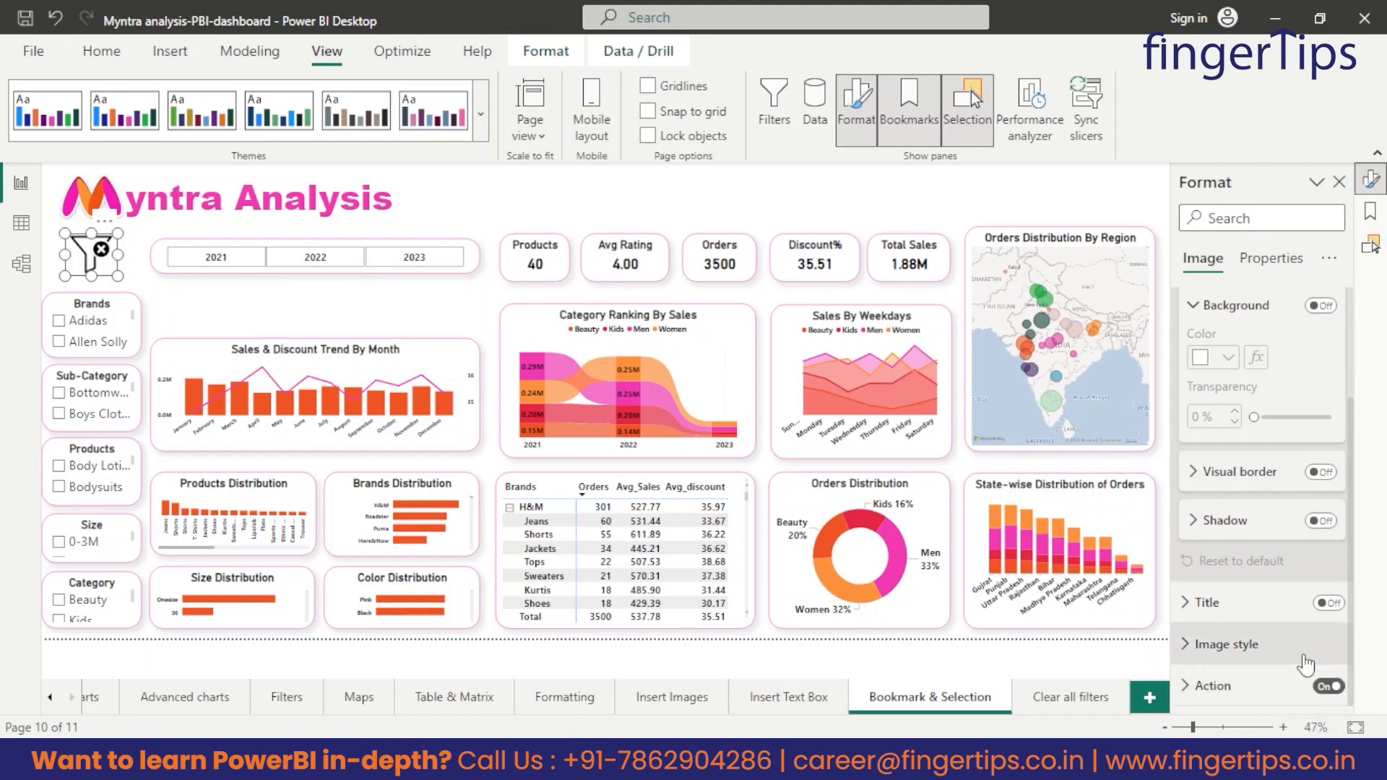
{"action": "left_click", "coordinate": [1221, 686]}
{"action": "scroll", "coordinate": [1282, 600], "scroll_direction": "down", "scroll_amount": 5}
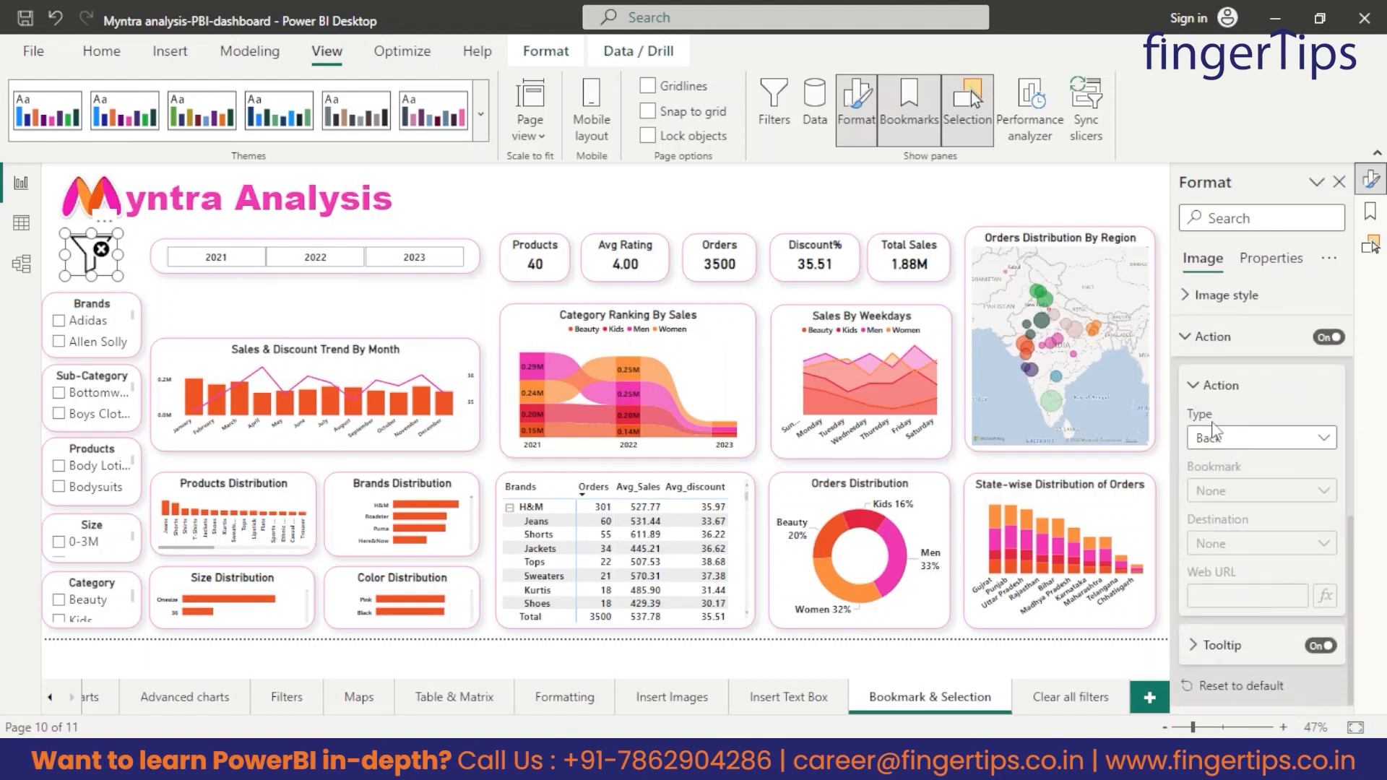
Set the clear filters image's action type to Bookmark and assign the "clear all filters" bookmark.
{"action": "left_click", "coordinate": [1221, 438]}
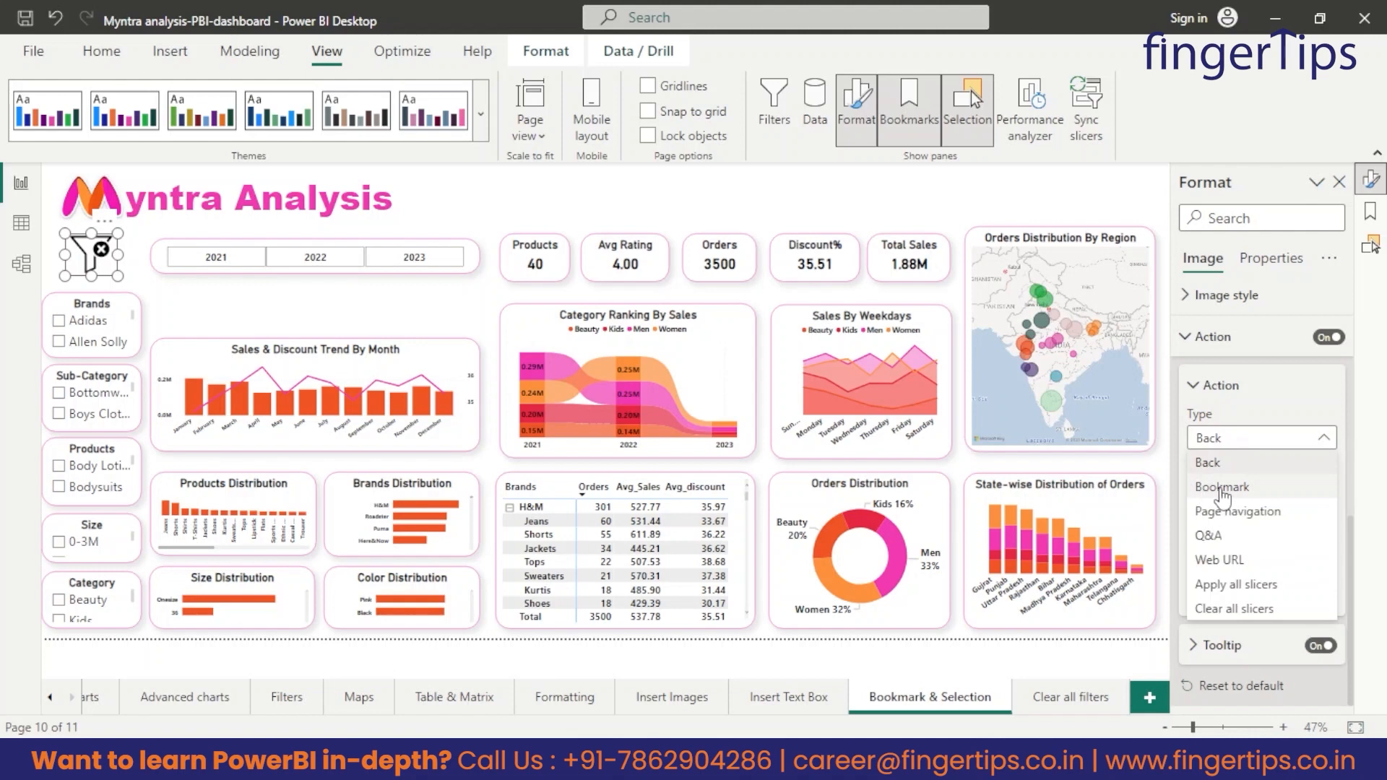
{"action": "left_click", "coordinate": [1221, 488]}
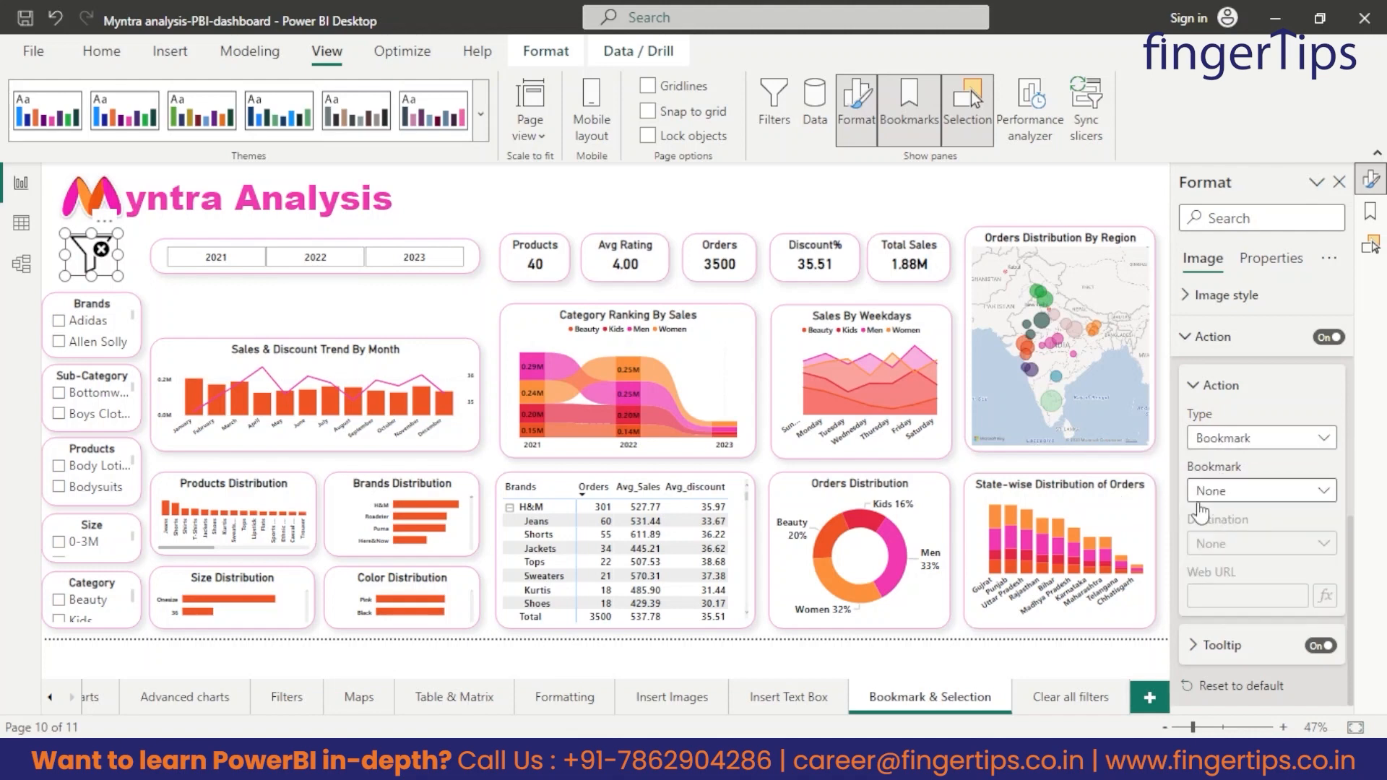
{"action": "left_click", "coordinate": [1233, 492]}
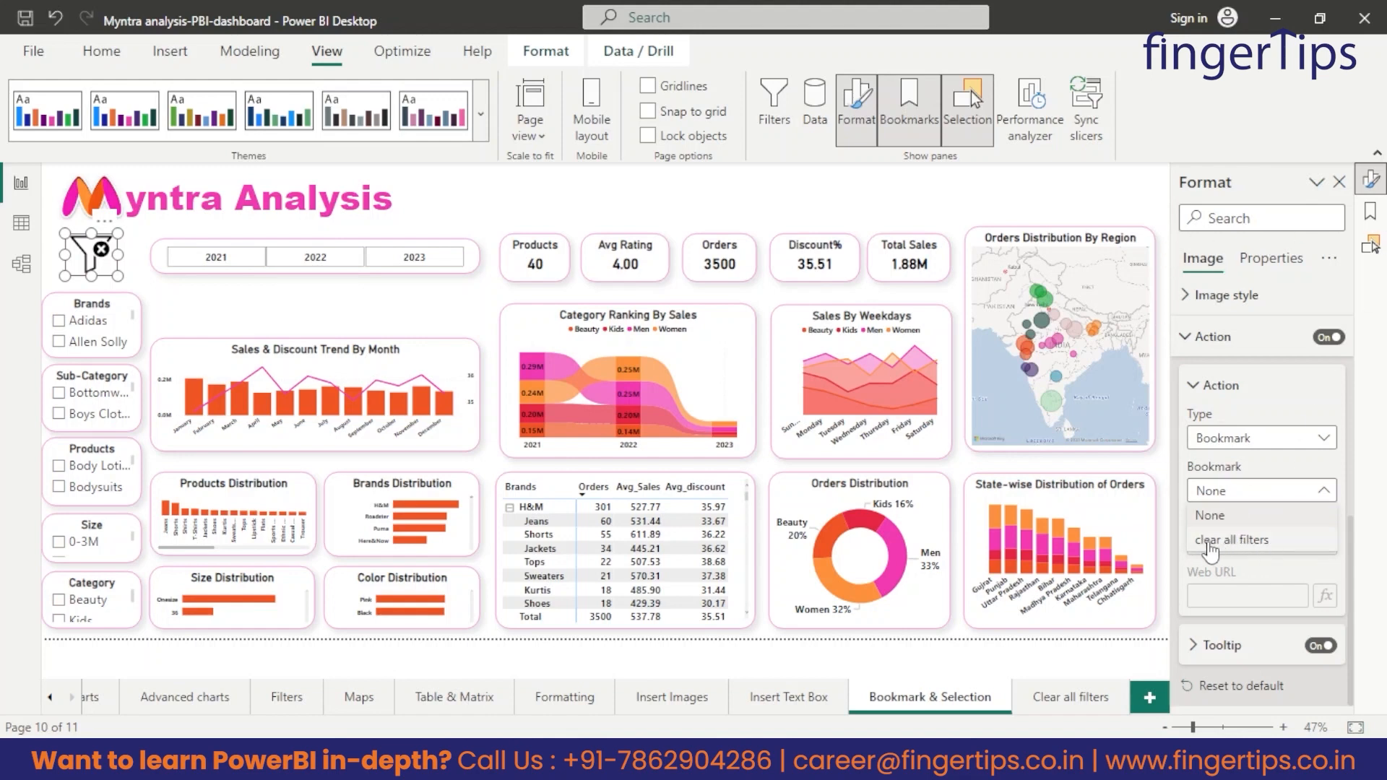
{"action": "left_click", "coordinate": [1257, 542]}
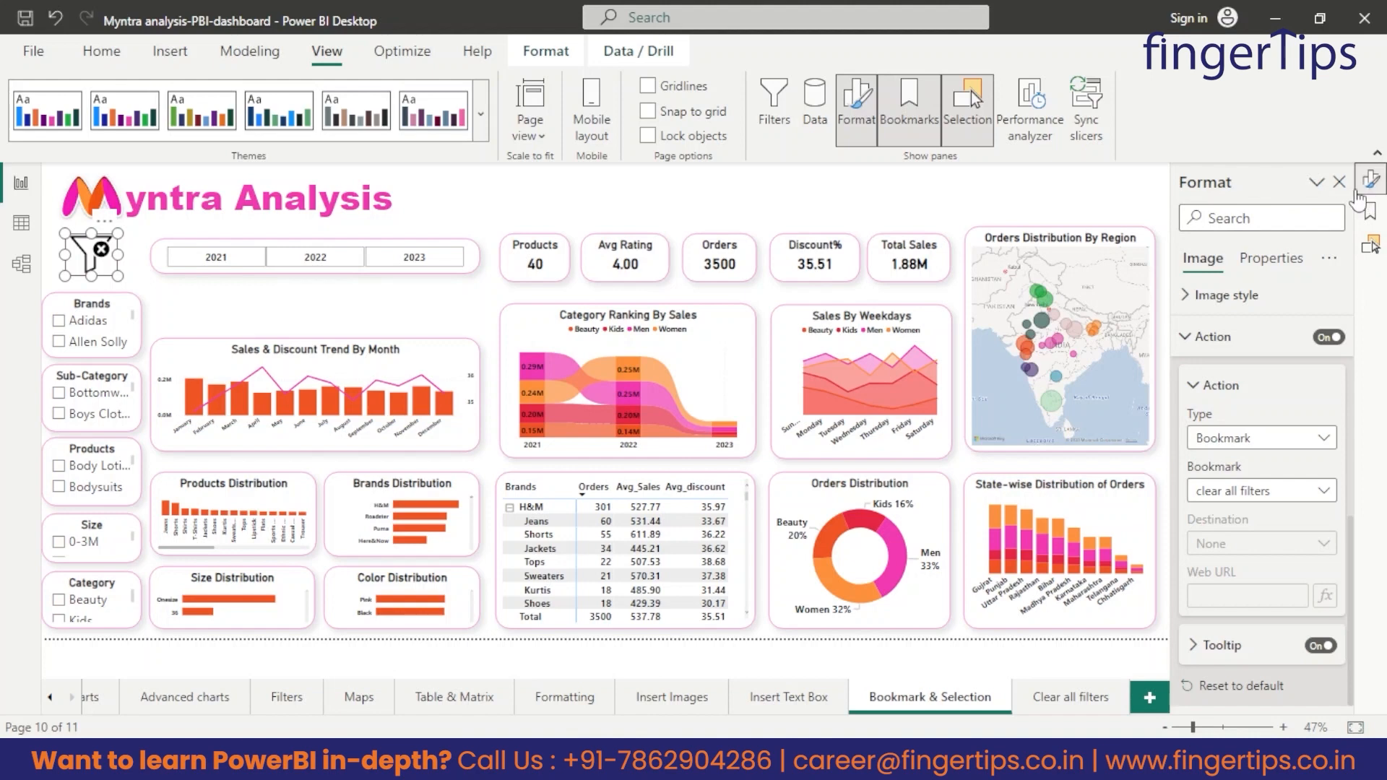
{"action": "right_click", "coordinate": [1285, 216]}
{"action": "left_click", "coordinate": [1221, 245]}
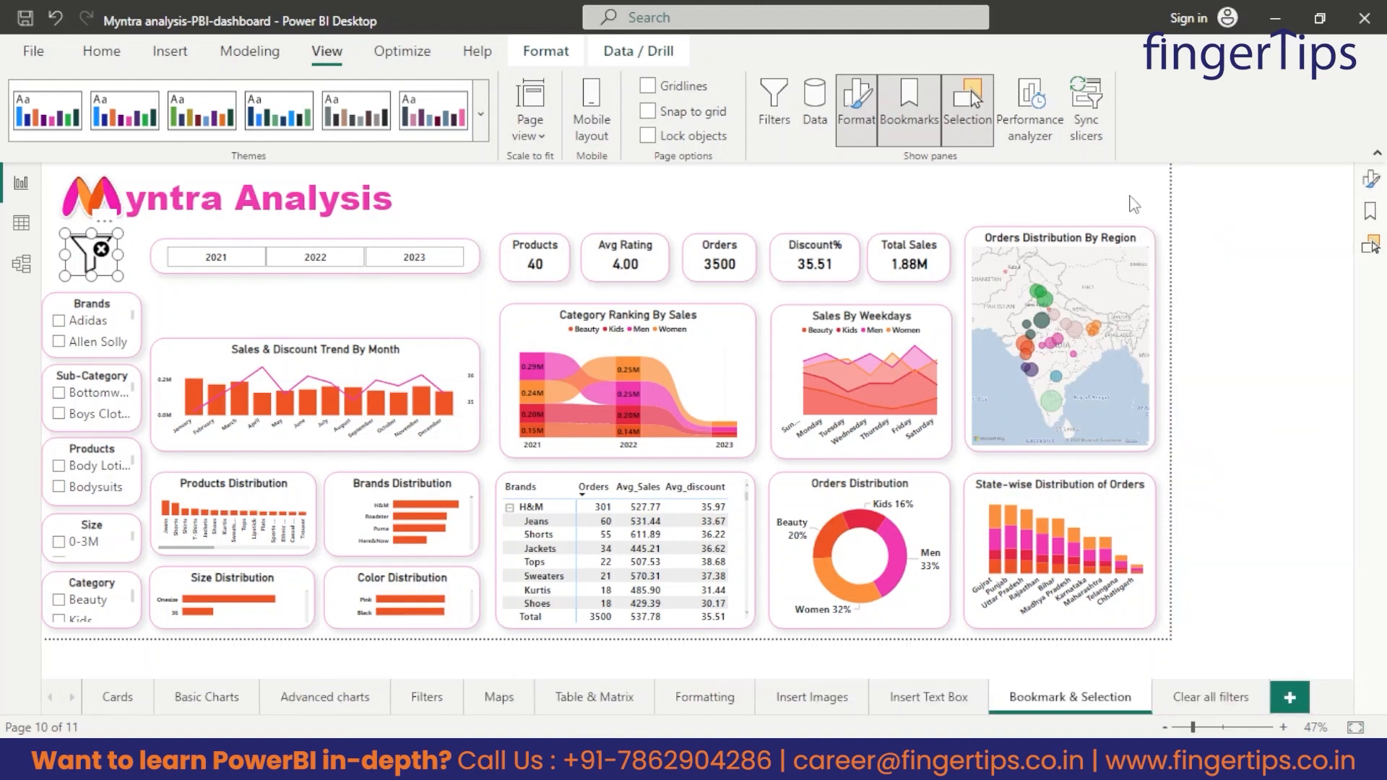
{"action": "left_click", "coordinate": [1075, 210]}
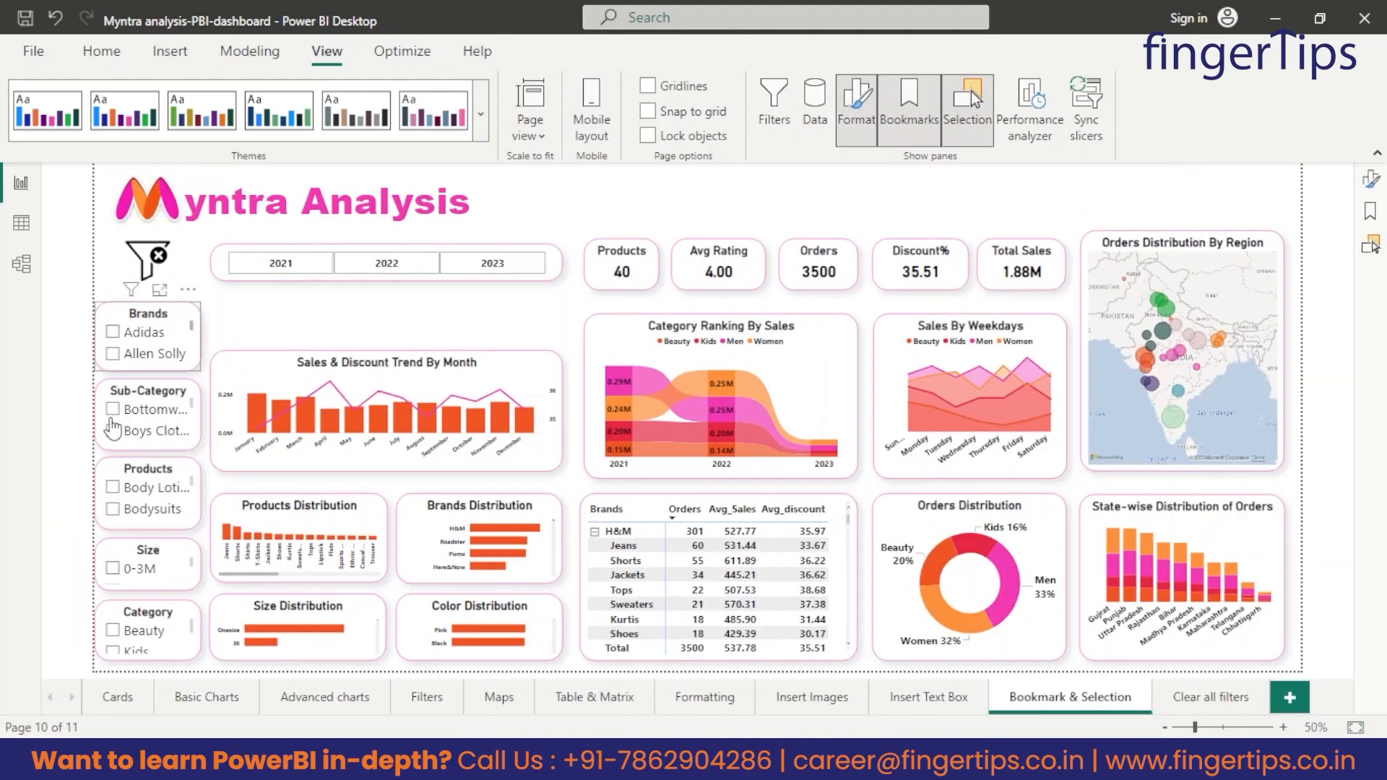
Filter the dashboard to Adidas, the first sub-category and 2021, and reset all slicers with the clear filters image.
{"action": "left_click", "coordinate": [112, 332]}
{"action": "left_click", "coordinate": [113, 408]}
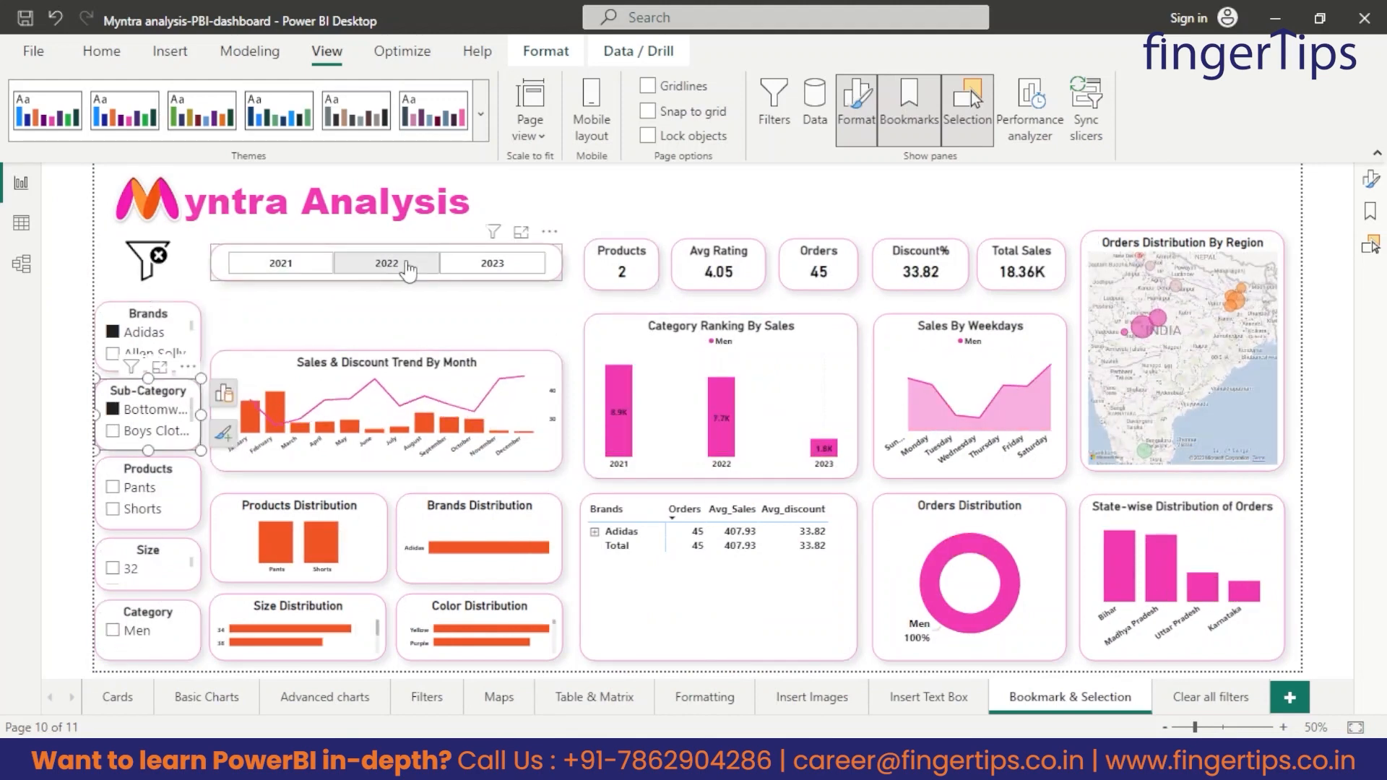
{"action": "left_click", "coordinate": [281, 263]}
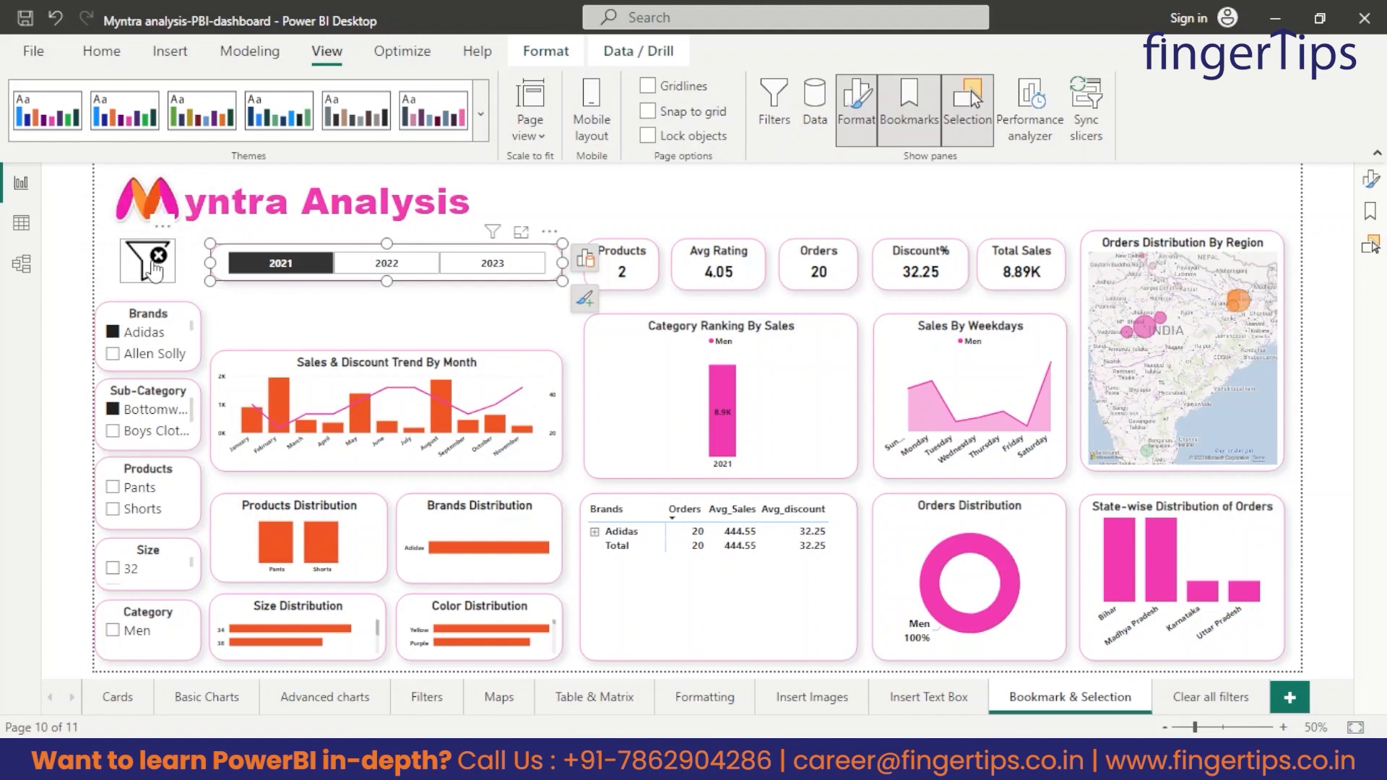
{"action": "left_click", "coordinate": [154, 271], "text": "ctrl"}
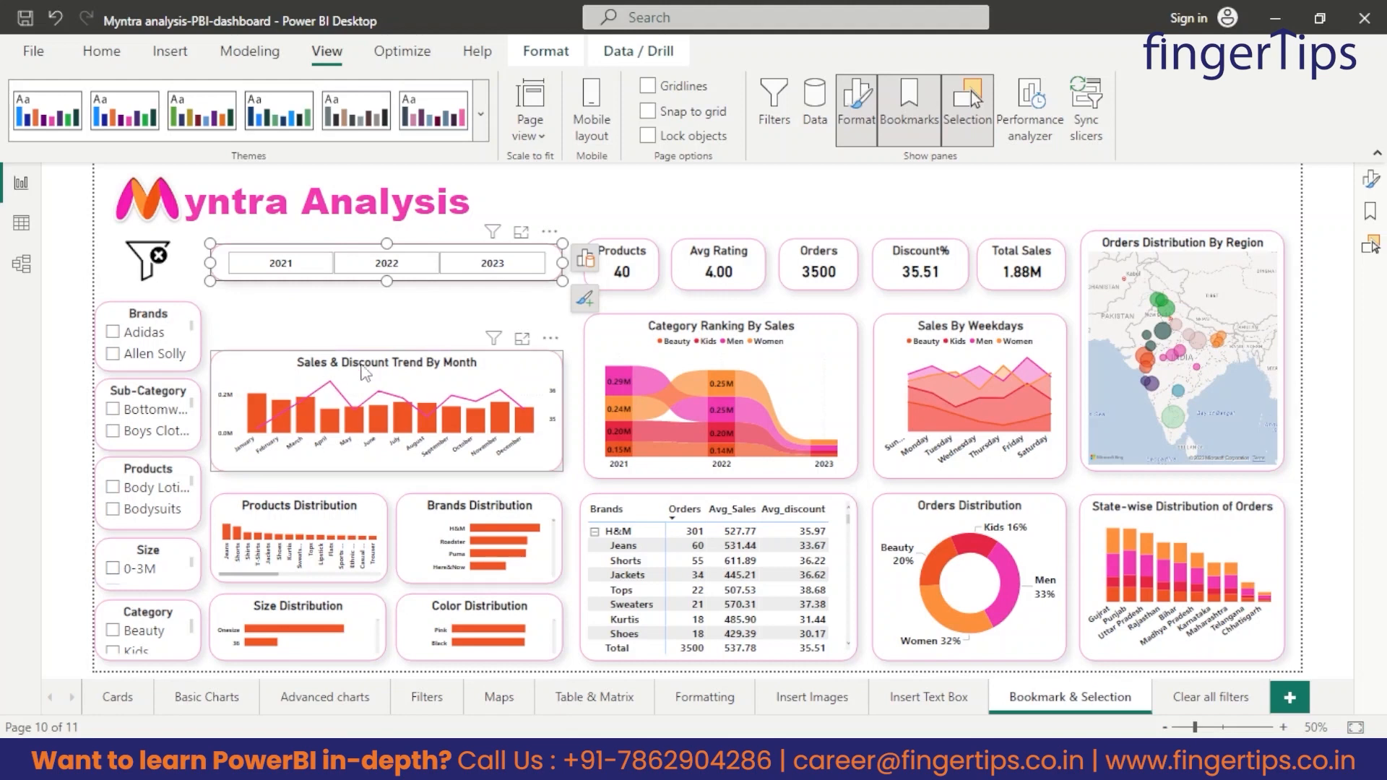
{"action": "left_click", "coordinate": [390, 336]}
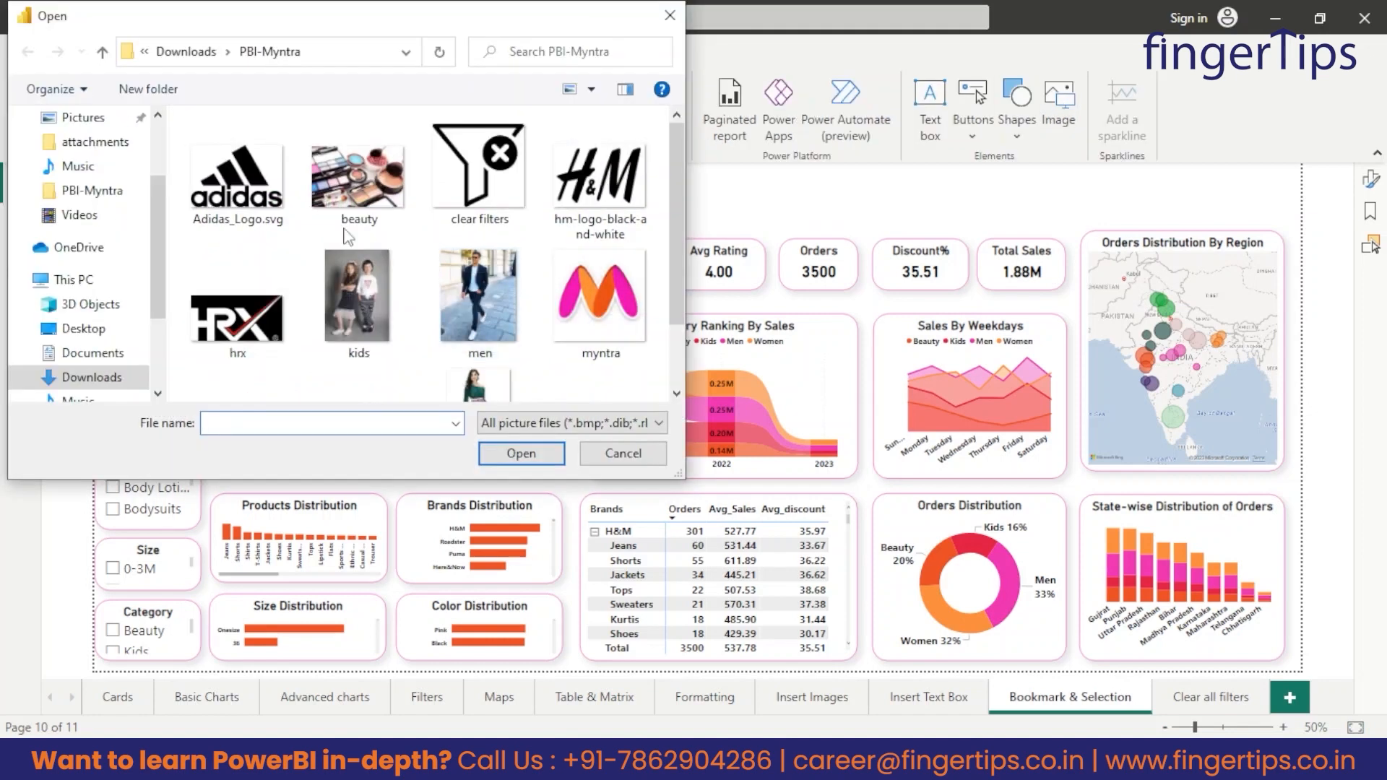
Insert the Adidas logo image and place it above the Discount% card.
{"action": "left_click", "coordinate": [275, 192]}
{"action": "left_click", "coordinate": [520, 452]}
{"action": "left_click_drag", "start_coordinate": [262, 258], "coordinate": [922, 209]}
Insert the nike logo image, shrink it and place it before the Adidas logo above the cards.
{"action": "left_click", "coordinate": [1058, 101]}
{"action": "left_click", "coordinate": [224, 470]}
{"action": "left_click", "coordinate": [526, 619]}
{"action": "left_click_drag", "start_coordinate": [800, 203], "coordinate": [602, 203]}
{"action": "left_click_drag", "start_coordinate": [548, 239], "coordinate": [548, 222]}
{"action": "left_click_drag", "start_coordinate": [555, 205], "coordinate": [772, 205]}
Insert the puma-logo-png-1 image, shrink it and arrange it between the Nike and Adidas logos.
{"action": "left_click", "coordinate": [1058, 101]}
{"action": "left_click", "coordinate": [362, 309]}
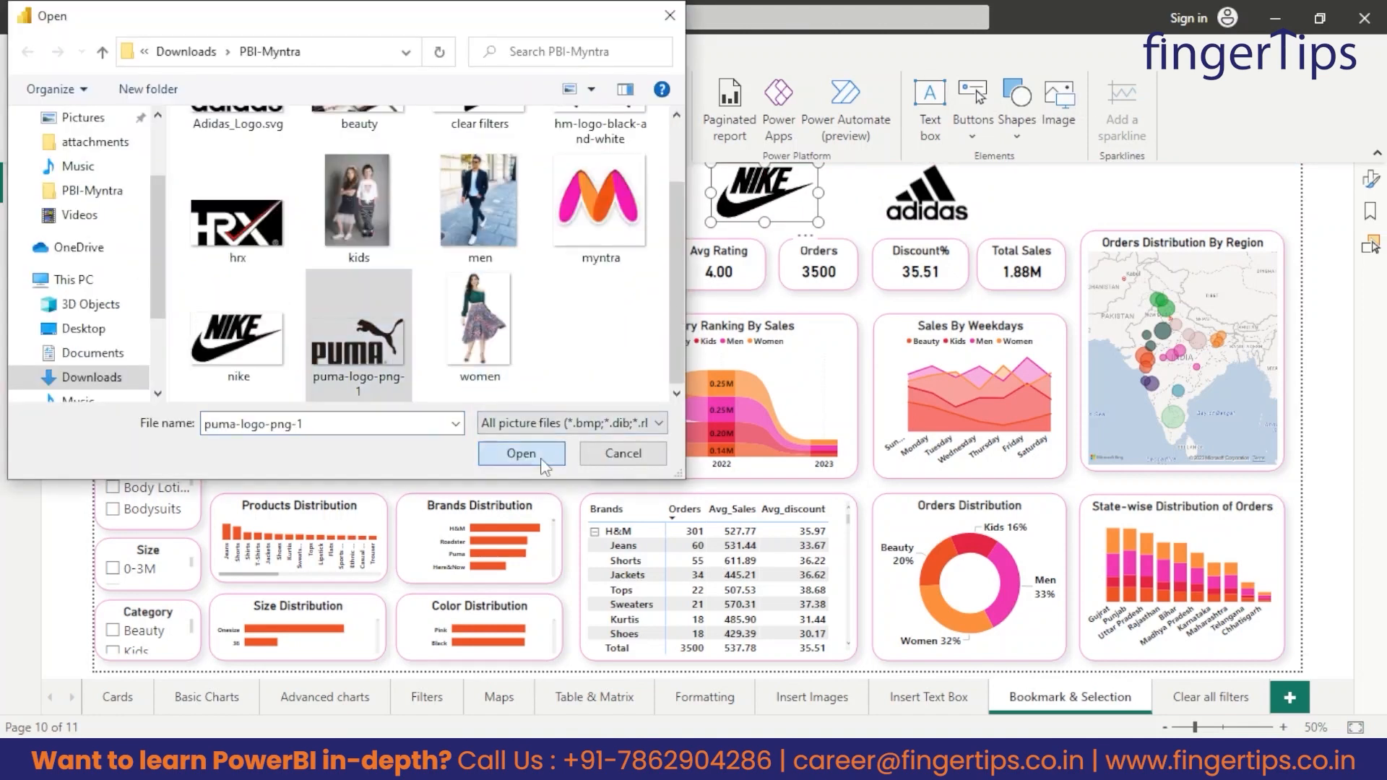
{"action": "left_click", "coordinate": [519, 451]}
{"action": "left_click_drag", "start_coordinate": [548, 197], "coordinate": [708, 193]}
{"action": "left_click_drag", "start_coordinate": [877, 195], "coordinate": [863, 195]}
{"action": "left_click_drag", "start_coordinate": [825, 239], "coordinate": [826, 222]}
{"action": "left_click_drag", "start_coordinate": [926, 196], "coordinate": [946, 198]}
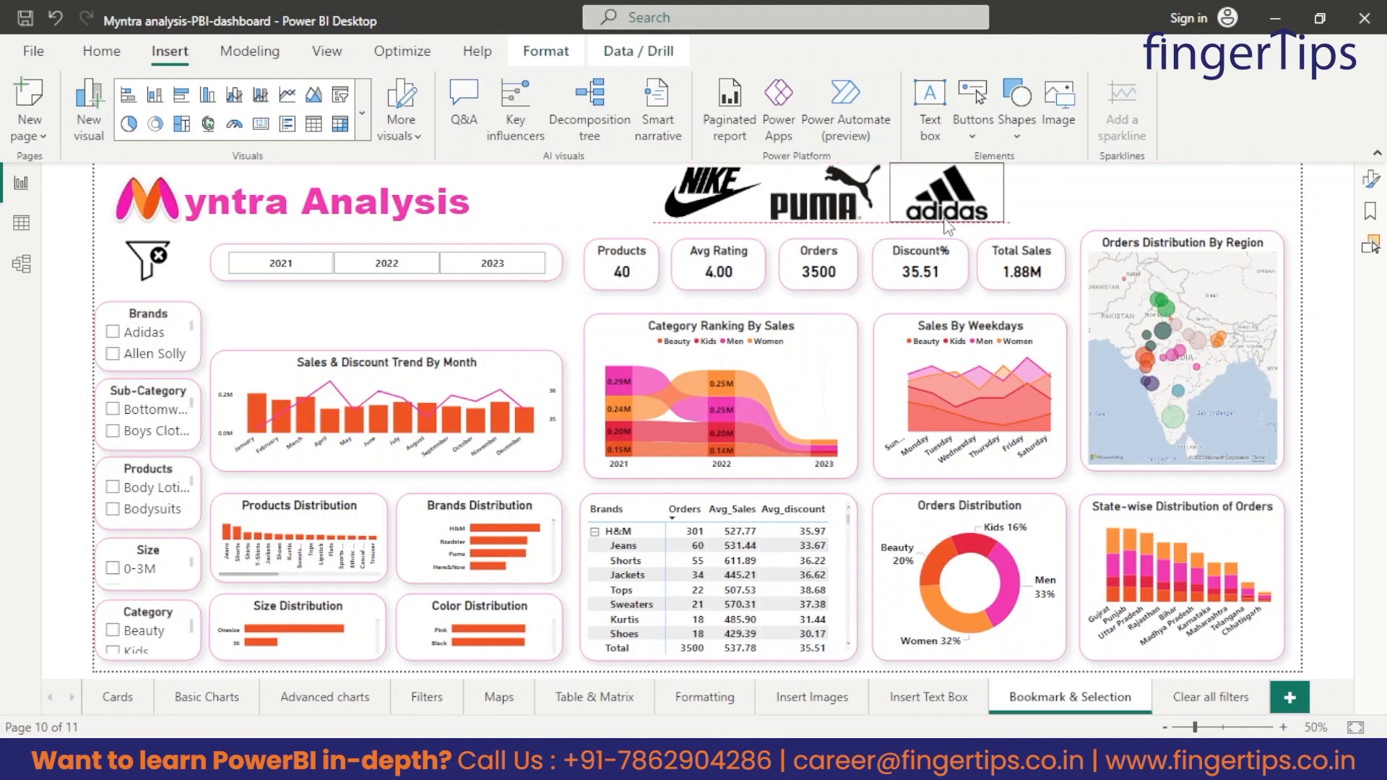
Insert the hm-logo-black-and-white image, place it after the Adidas logo and reduce its height.
{"action": "left_click", "coordinate": [1069, 113]}
{"action": "left_click", "coordinate": [606, 165]}
{"action": "left_click", "coordinate": [521, 453]}
{"action": "left_click_drag", "start_coordinate": [948, 198], "coordinate": [1049, 196]}
{"action": "left_click_drag", "start_coordinate": [1041, 245], "coordinate": [1042, 222]}
Insert the hrx logo image, reduce its height and place it at the end of the brand logo row.
{"action": "left_click", "coordinate": [1068, 112]}
{"action": "left_click", "coordinate": [239, 310]}
{"action": "left_click", "coordinate": [521, 453]}
{"action": "left_click_drag", "start_coordinate": [923, 202], "coordinate": [1149, 202]}
{"action": "left_click_drag", "start_coordinate": [1150, 239], "coordinate": [1150, 224]}
{"action": "left_click", "coordinate": [1237, 202]}
{"action": "left_click", "coordinate": [711, 212]}
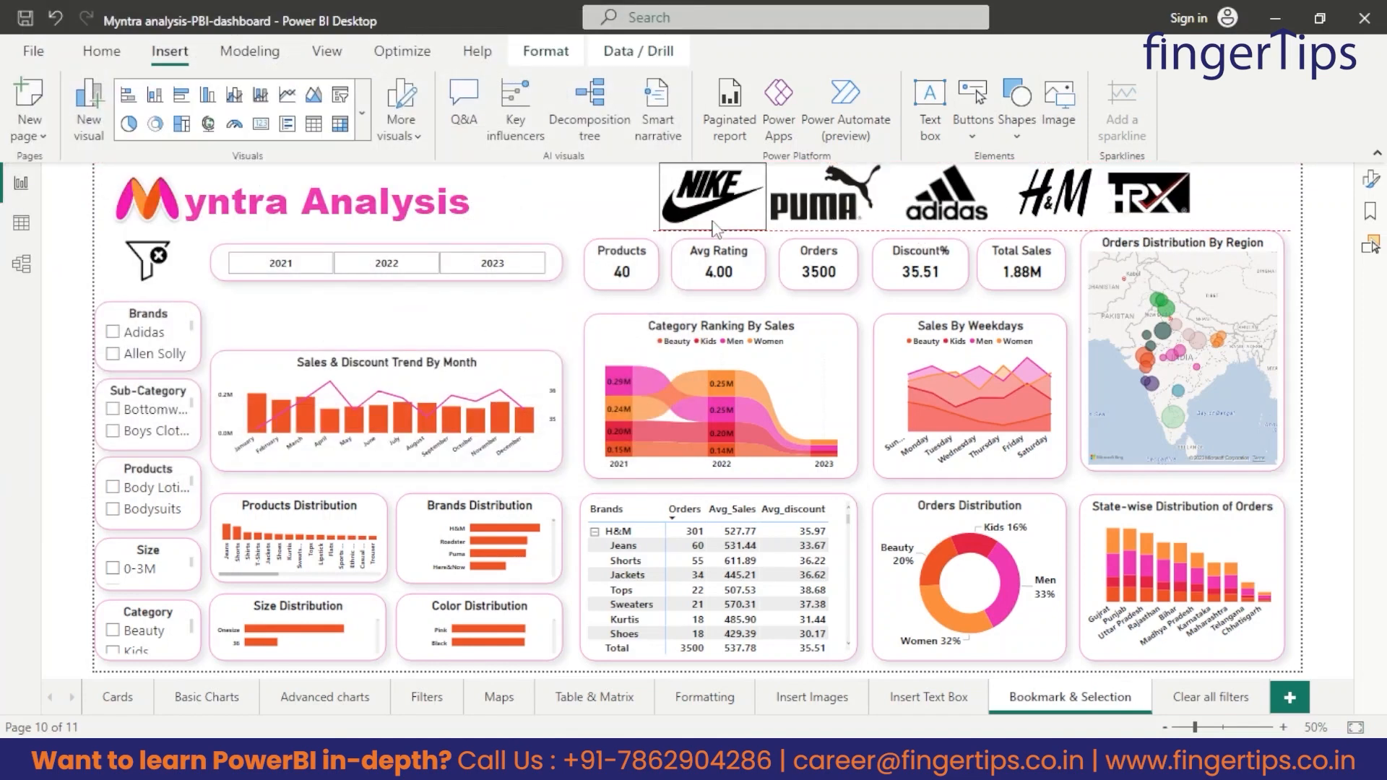
{"action": "left_click", "coordinate": [713, 229]}
Insert the men image and place it between the year slicer and the Sales & Discount Trend chart.
{"action": "left_click", "coordinate": [1059, 109]}
{"action": "left_click", "coordinate": [479, 309]}
{"action": "left_click", "coordinate": [531, 453]}
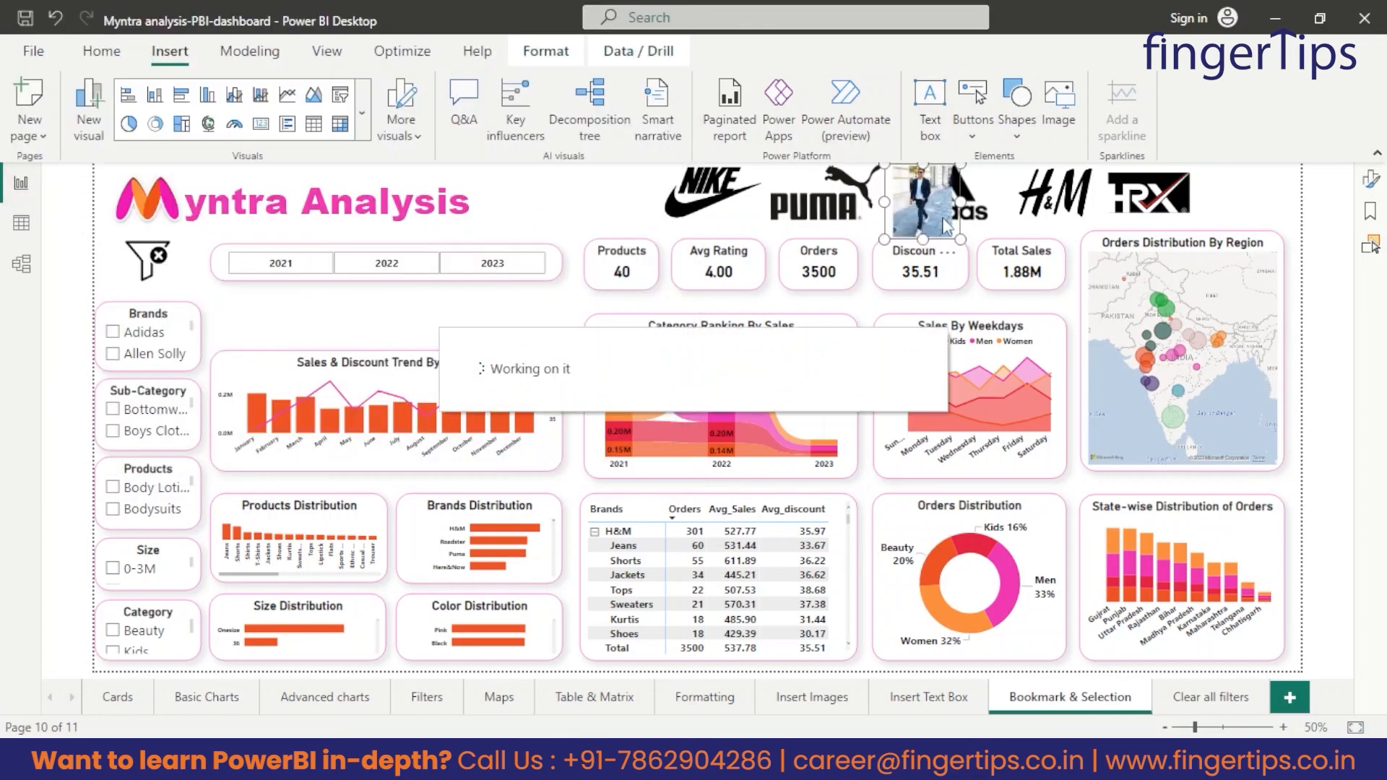
{"action": "left_click_drag", "start_coordinate": [907, 289], "coordinate": [284, 315]}
{"action": "left_click_drag", "start_coordinate": [253, 311], "coordinate": [241, 311]}
Insert the women image, place it beside the men image under the year slicer and reduce its height.
{"action": "left_click", "coordinate": [1058, 108]}
{"action": "double_click", "coordinate": [510, 307]}
{"action": "left_click_drag", "start_coordinate": [925, 208], "coordinate": [318, 317]}
{"action": "left_click_drag", "start_coordinate": [318, 360], "coordinate": [320, 344]}
{"action": "left_click_drag", "start_coordinate": [318, 276], "coordinate": [319, 316]}
Insert the kids image, place it beside the women image under the year slicer and adjust its size.
{"action": "left_click", "coordinate": [1059, 108]}
{"action": "left_click", "coordinate": [365, 314]}
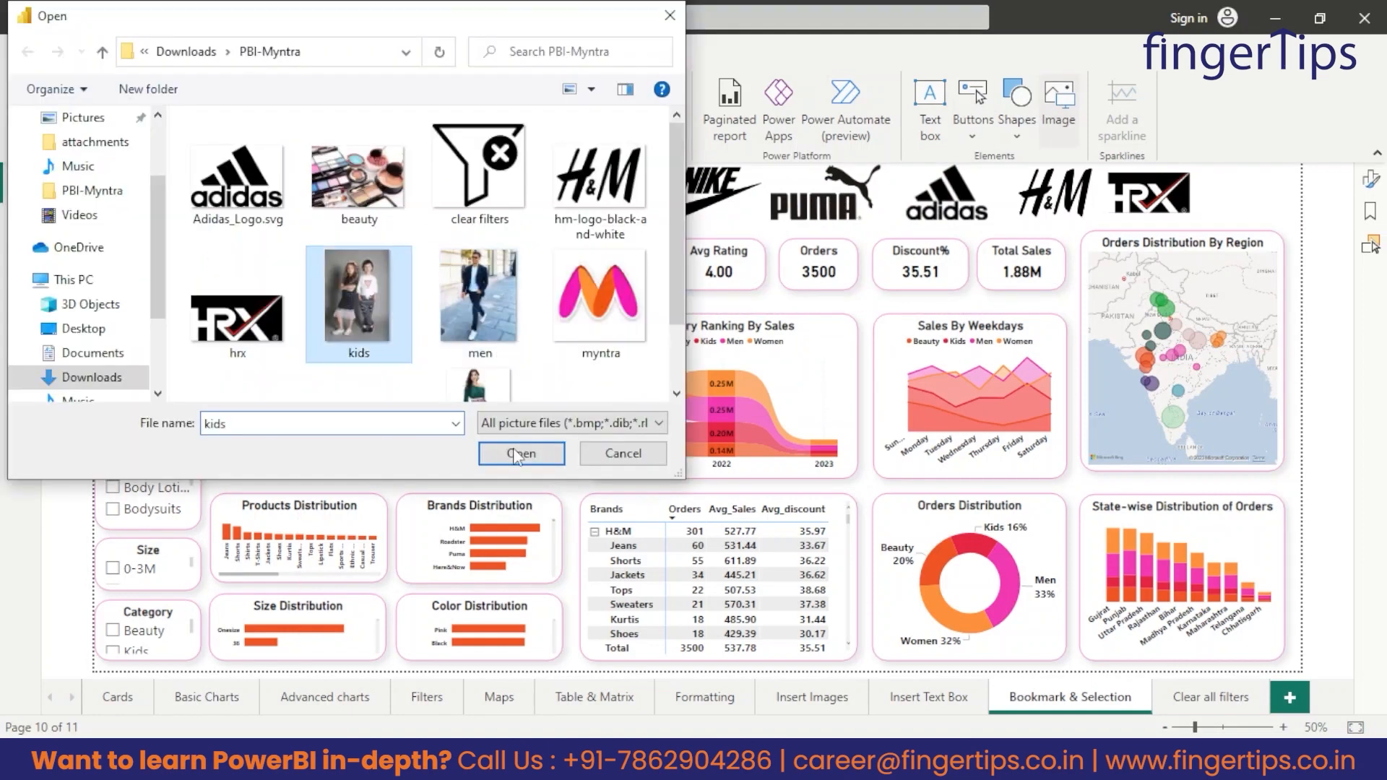
{"action": "left_click", "coordinate": [521, 454]}
{"action": "left_click_drag", "start_coordinate": [924, 208], "coordinate": [395, 313]}
{"action": "left_click_drag", "start_coordinate": [371, 309], "coordinate": [374, 305]}
{"action": "left_click_drag", "start_coordinate": [372, 349], "coordinate": [374, 345]}
{"action": "left_click_drag", "start_coordinate": [396, 315], "coordinate": [404, 316]}
Insert the beauty image and place it at the end of the category image row under the year slicer.
{"action": "left_click", "coordinate": [1058, 109]}
{"action": "double_click", "coordinate": [361, 173]}
{"action": "left_click_drag", "start_coordinate": [924, 208], "coordinate": [562, 315]}
Spread the men, women, kids and beauty images evenly across the row above the Sales & Discount Trend chart.
{"action": "left_click_drag", "start_coordinate": [364, 313], "coordinate": [423, 314]}
{"action": "left_click_drag", "start_coordinate": [315, 312], "coordinate": [348, 310]}
{"action": "left_click_drag", "start_coordinate": [244, 315], "coordinate": [340, 310]}
{"action": "left_click", "coordinate": [343, 315]}
{"action": "left_click_drag", "start_coordinate": [458, 316], "coordinate": [468, 316]}
{"action": "left_click", "coordinate": [575, 316]}
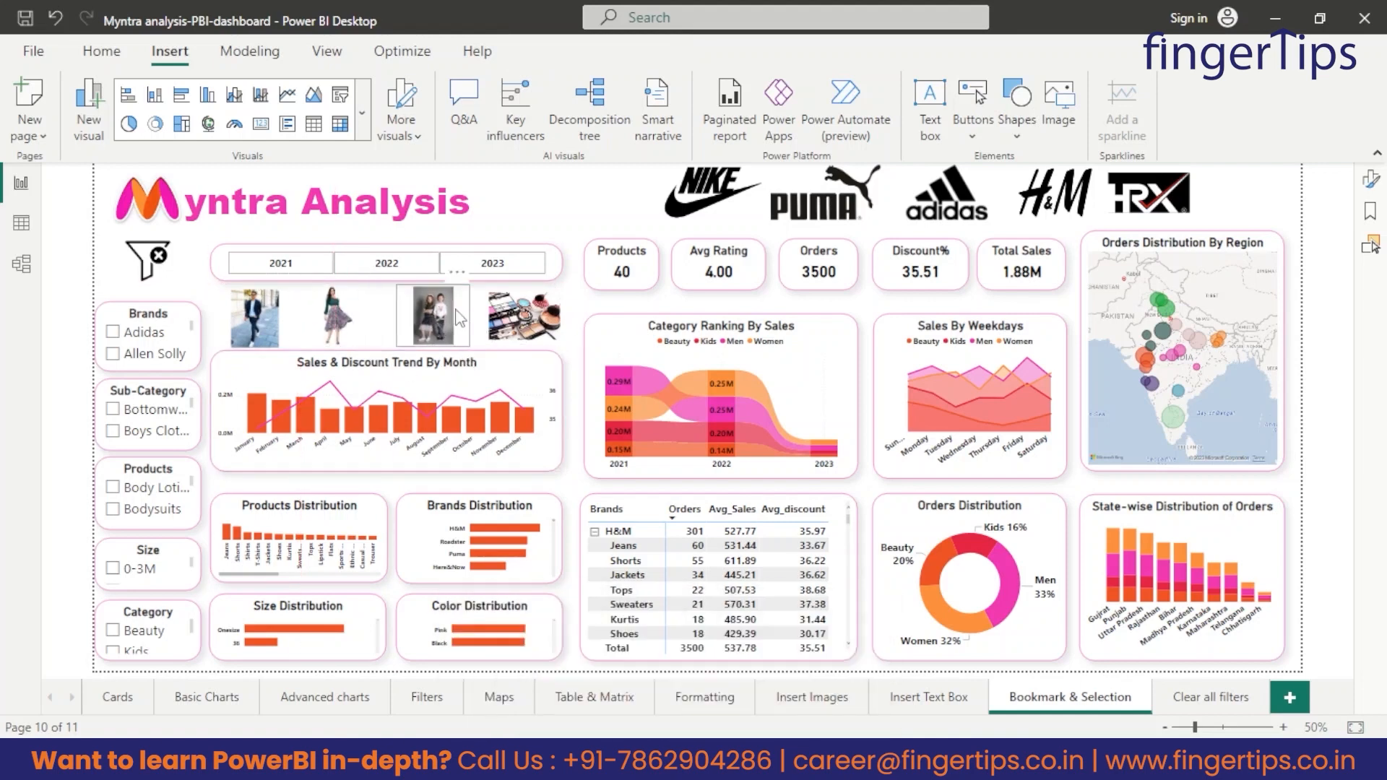
{"action": "left_click", "coordinate": [945, 205]}
{"action": "left_click", "coordinate": [612, 210]}
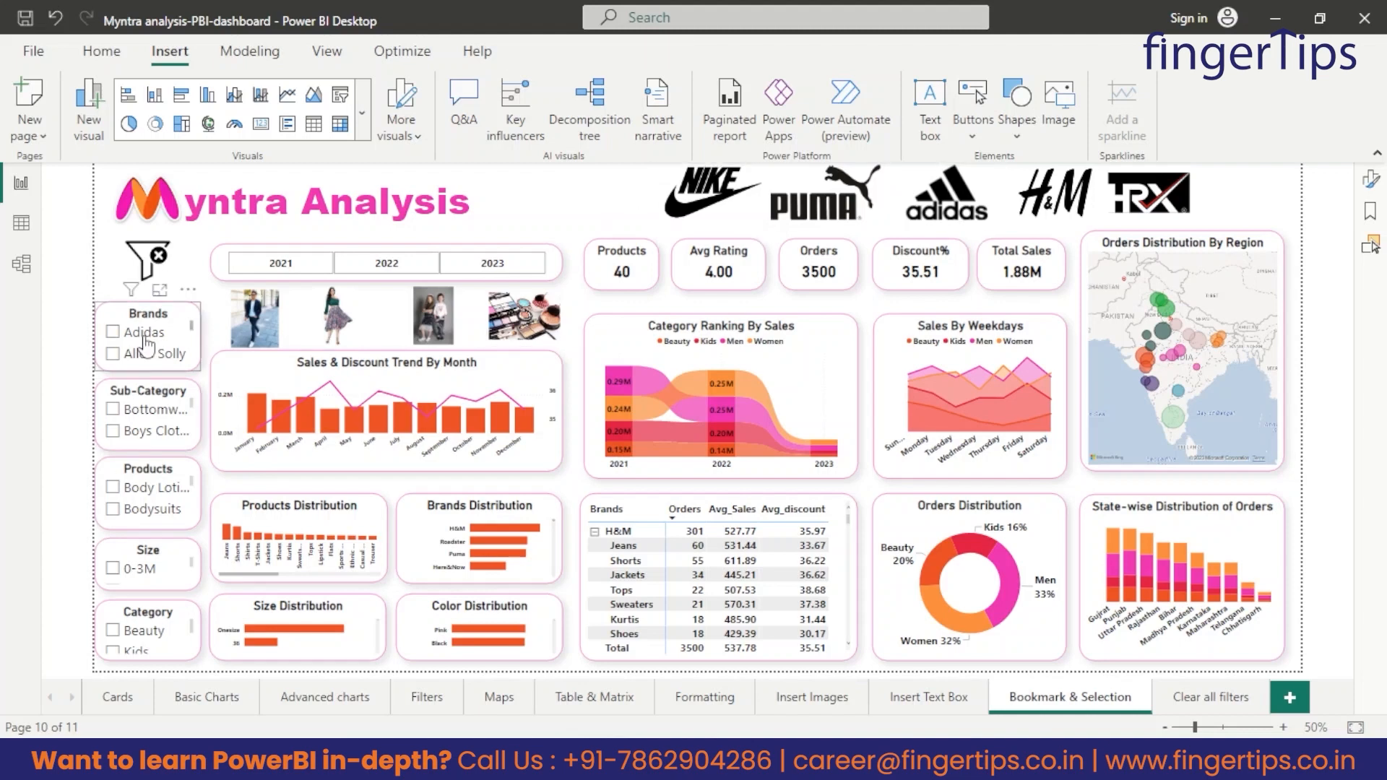
Filter the dashboard to the Adidas brand and add a bookmark named "adidas" for that view.
{"action": "left_click", "coordinate": [112, 331]}
{"action": "left_click", "coordinate": [1371, 211]}
{"action": "left_click", "coordinate": [1201, 216]}
{"action": "double_click", "coordinate": [1221, 273]}
{"action": "type", "text": "adidas"}
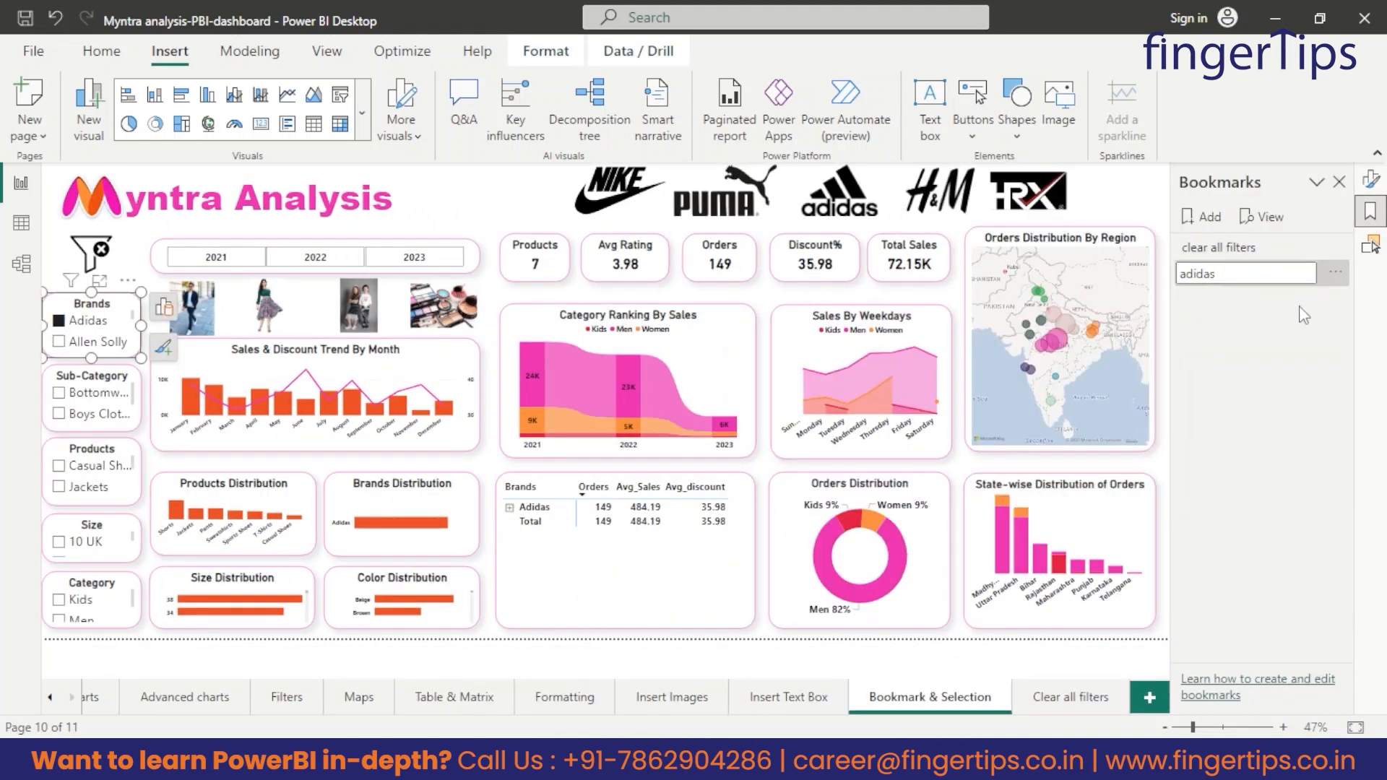
{"action": "left_click", "coordinate": [1335, 273]}
{"action": "left_click", "coordinate": [1218, 485]}
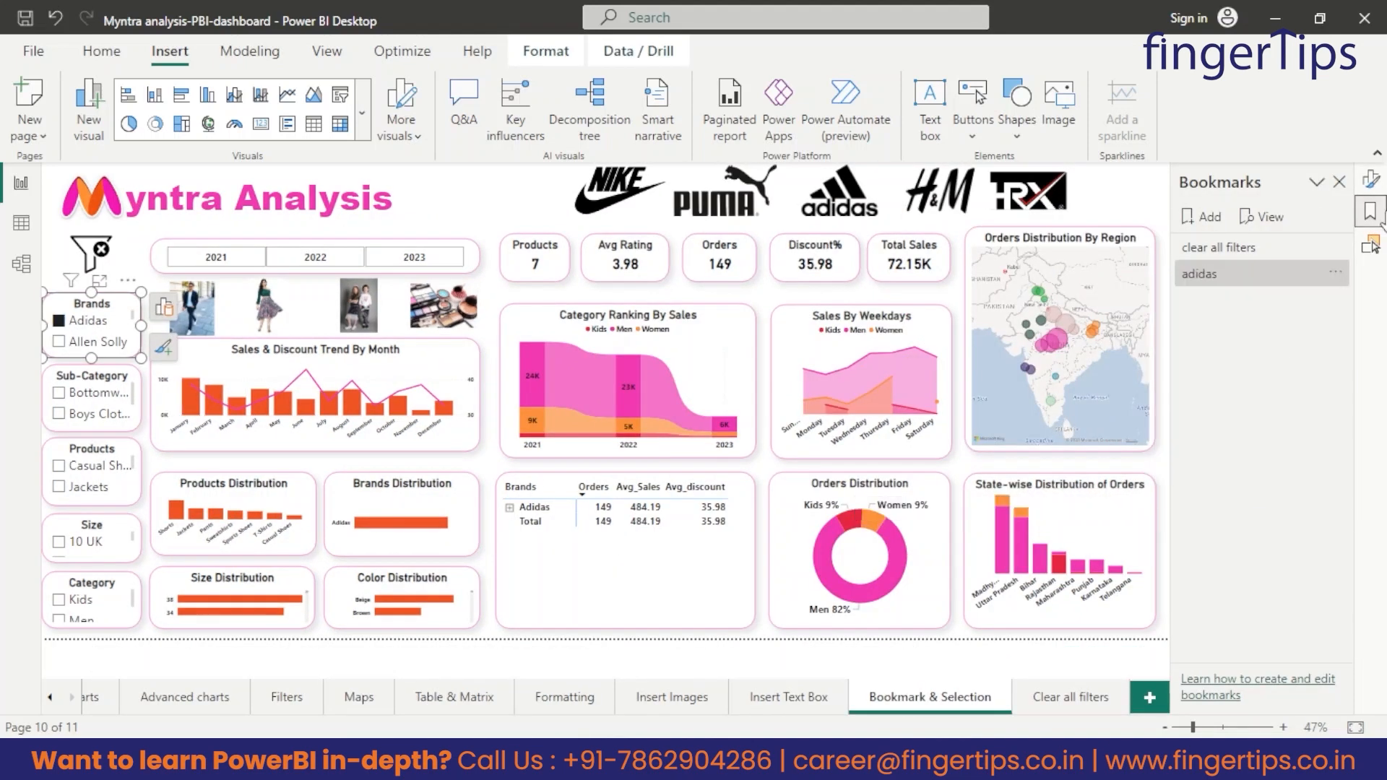
Turn on the Adidas logo's action, set its type to Bookmark and assign the "adidas" bookmark.
{"action": "left_click", "coordinate": [1372, 180]}
{"action": "left_click", "coordinate": [839, 195]}
{"action": "left_click", "coordinate": [1328, 433]}
{"action": "left_click", "coordinate": [1187, 434]}
{"action": "left_click", "coordinate": [1250, 535]}
{"action": "left_click", "coordinate": [1227, 581]}
{"action": "scroll", "coordinate": [1227, 553], "scroll_direction": "down", "scroll_amount": 2}
{"action": "left_click", "coordinate": [1229, 492]}
{"action": "left_click", "coordinate": [1205, 528]}
{"action": "left_click", "coordinate": [1164, 343]}
{"action": "scroll", "coordinate": [80, 340], "scroll_direction": "down", "scroll_amount": 1}
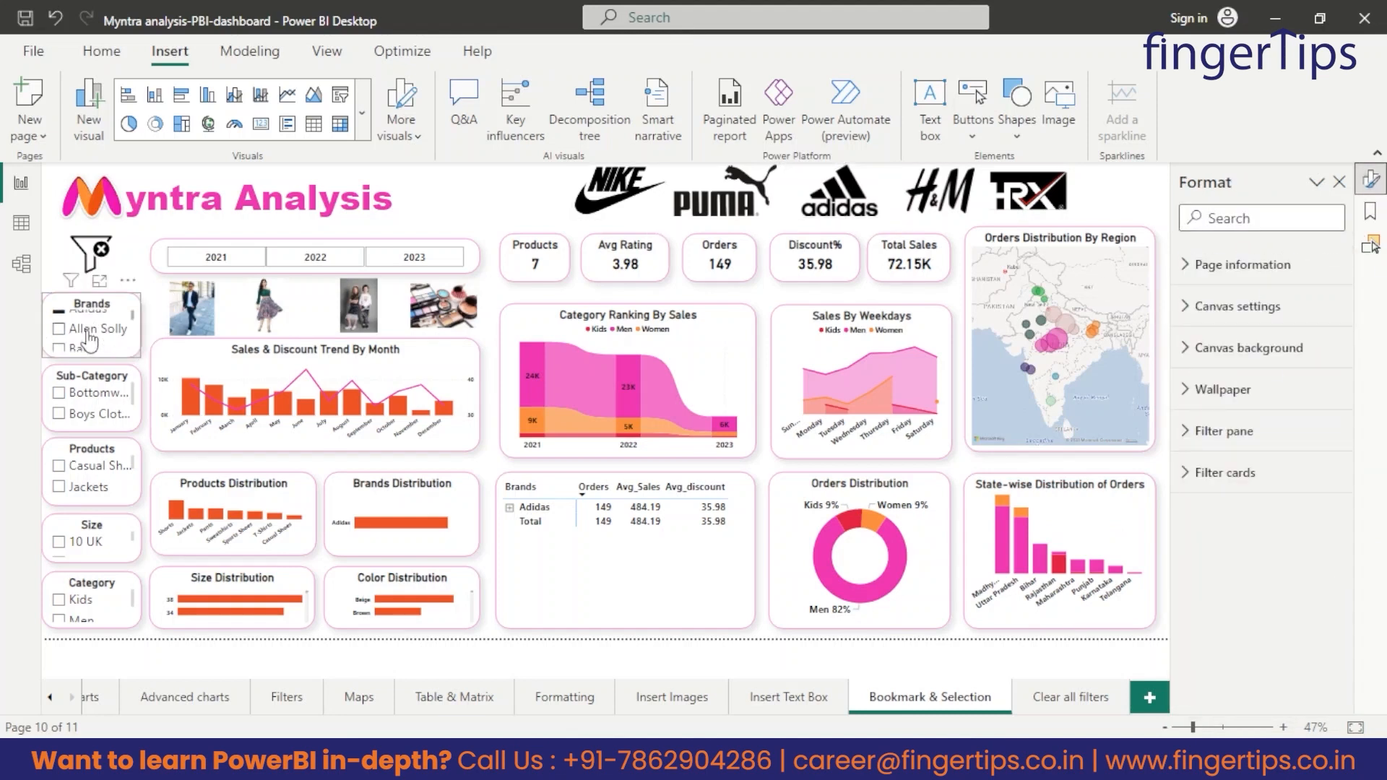
Filter the dashboard to the H&M brand and add a bookmark named "H&M" that applies to selected visuals.
{"action": "left_click", "coordinate": [71, 328]}
{"action": "scroll", "coordinate": [74, 331], "scroll_direction": "down", "scroll_amount": 1}
{"action": "left_click", "coordinate": [84, 318]}
{"action": "left_click", "coordinate": [1371, 211]}
{"action": "left_click", "coordinate": [1202, 217]}
{"action": "double_click", "coordinate": [1210, 299]}
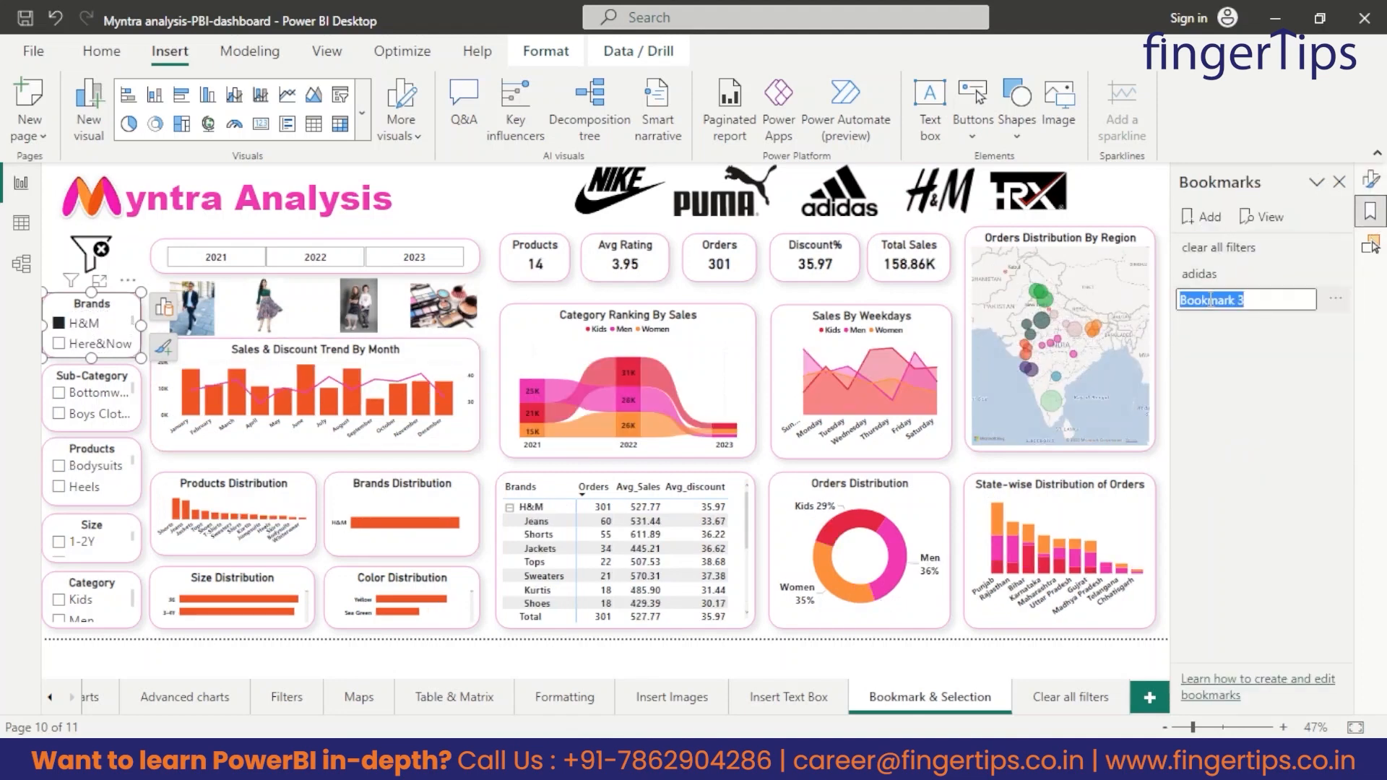
{"action": "key", "text": "Return"}
{"action": "left_click", "coordinate": [1335, 298]}
{"action": "left_click", "coordinate": [1221, 510]}
Turn on the H&M logo's action, set its type to Bookmark and assign the "H&M" bookmark.
{"action": "left_click", "coordinate": [948, 192]}
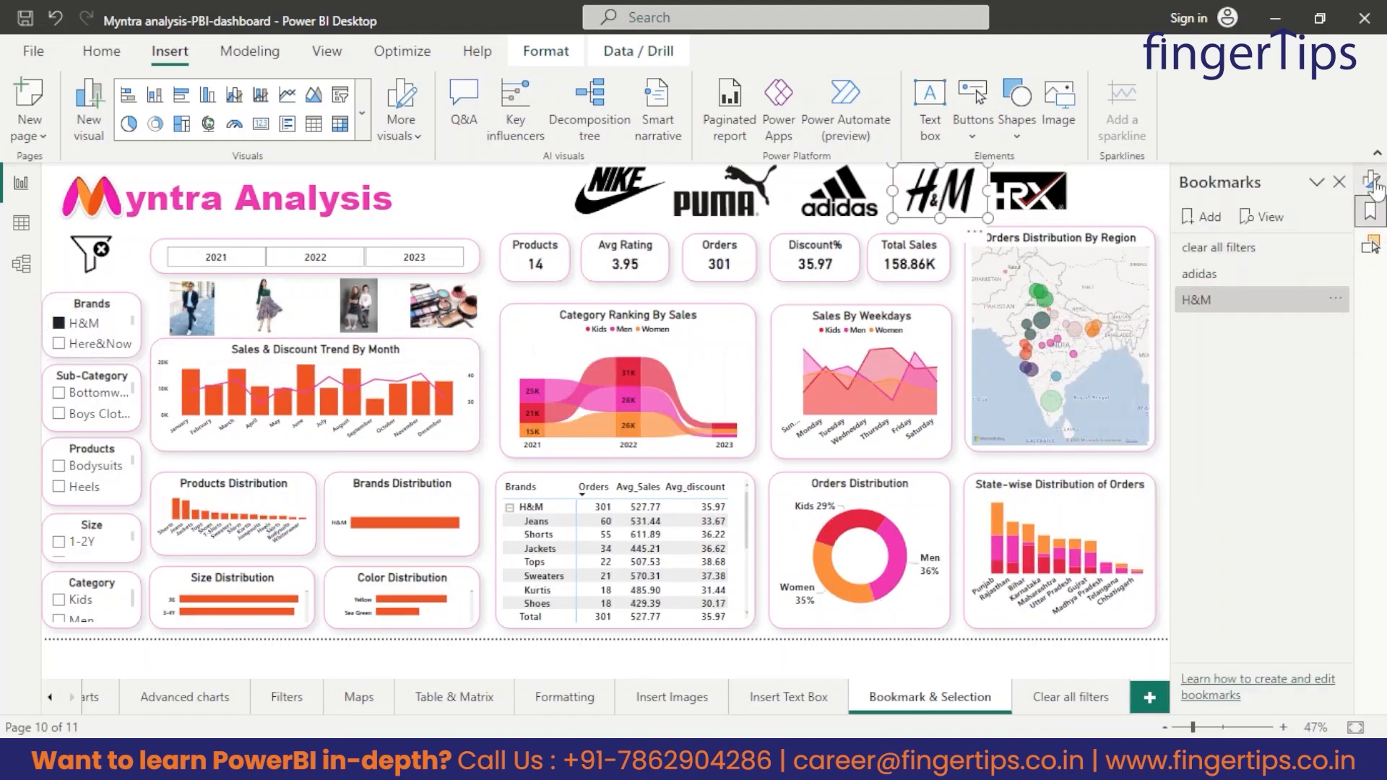
{"action": "left_click", "coordinate": [1371, 180]}
{"action": "left_click", "coordinate": [1328, 434]}
{"action": "left_click", "coordinate": [1218, 435]}
{"action": "left_click", "coordinate": [1260, 534]}
{"action": "left_click", "coordinate": [1214, 578]}
{"action": "scroll", "coordinate": [1230, 502], "scroll_direction": "down", "scroll_amount": 1}
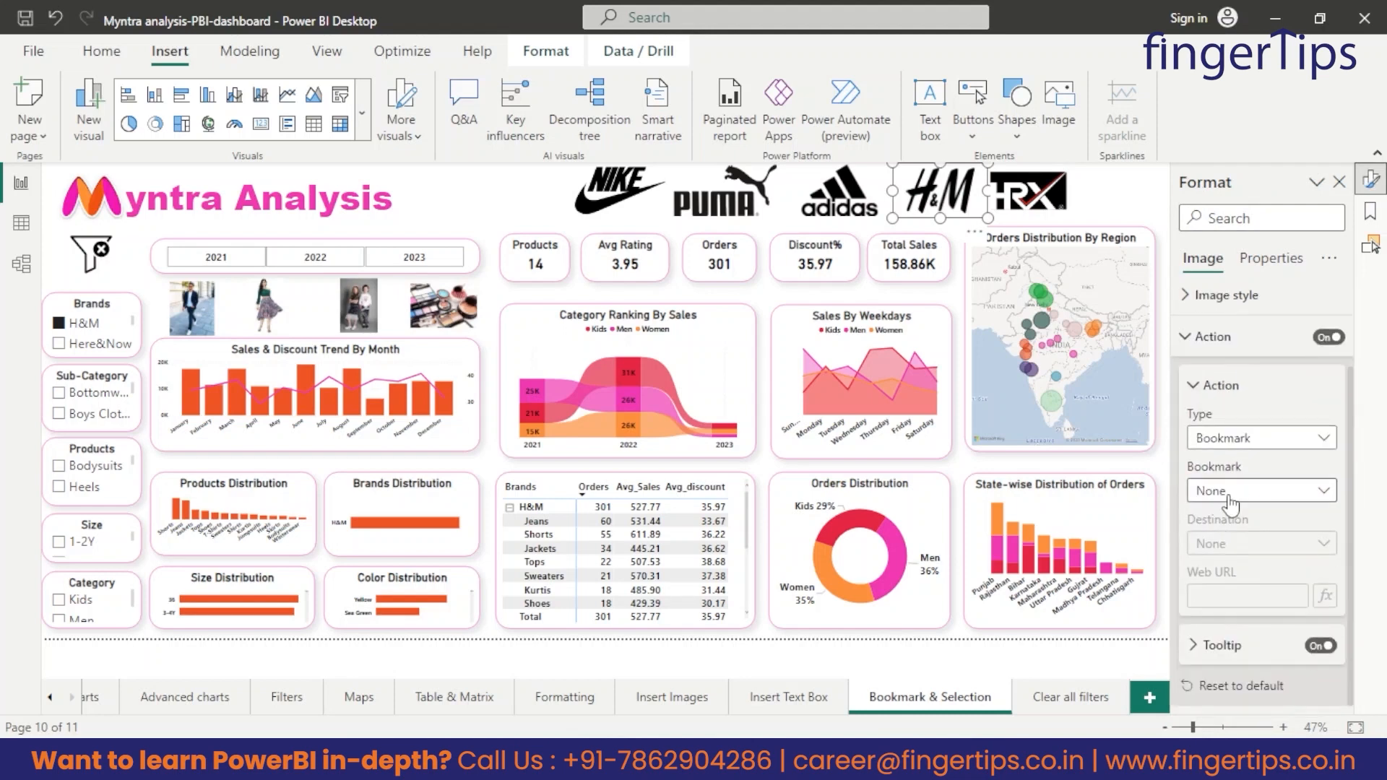
{"action": "left_click", "coordinate": [1126, 213]}
Filter the dashboard to the HRX brand and add a bookmark named "HRX" that applies to selected visuals.
{"action": "scroll", "coordinate": [96, 336], "scroll_direction": "down", "scroll_amount": 1}
{"action": "left_click", "coordinate": [59, 321]}
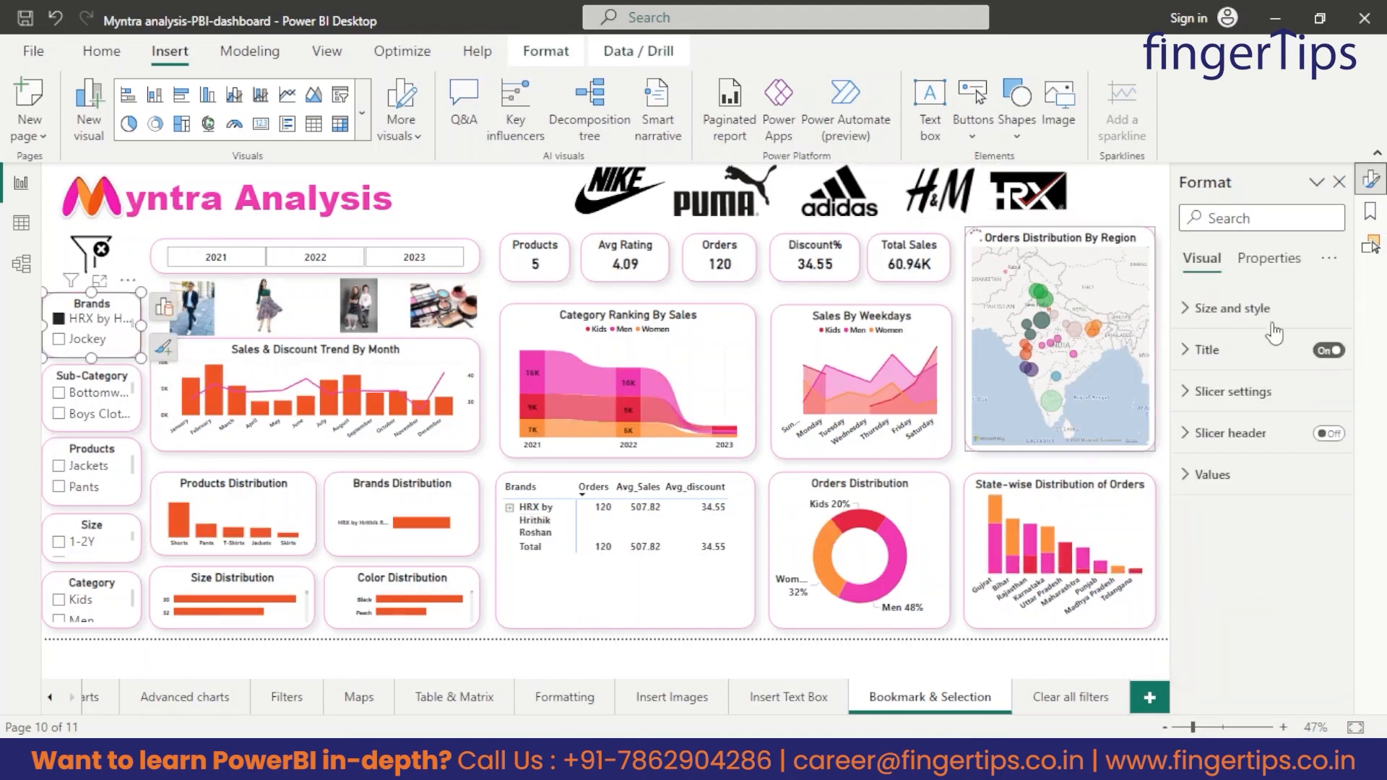
{"action": "left_click", "coordinate": [1371, 211]}
{"action": "left_click", "coordinate": [1201, 216]}
{"action": "double_click", "coordinate": [1207, 327]}
{"action": "type", "text": "HRX"}
{"action": "left_click", "coordinate": [1336, 325]}
{"action": "left_click", "coordinate": [1228, 535]}
Turn on the HRX logo's action, set its type to Bookmark and assign the "HRX" bookmark.
{"action": "left_click", "coordinate": [1370, 180]}
{"action": "left_click", "coordinate": [1029, 192]}
{"action": "left_click", "coordinate": [1327, 435]}
{"action": "left_click", "coordinate": [1230, 535]}
{"action": "left_click", "coordinate": [1222, 583]}
{"action": "left_click", "coordinate": [1228, 586]}
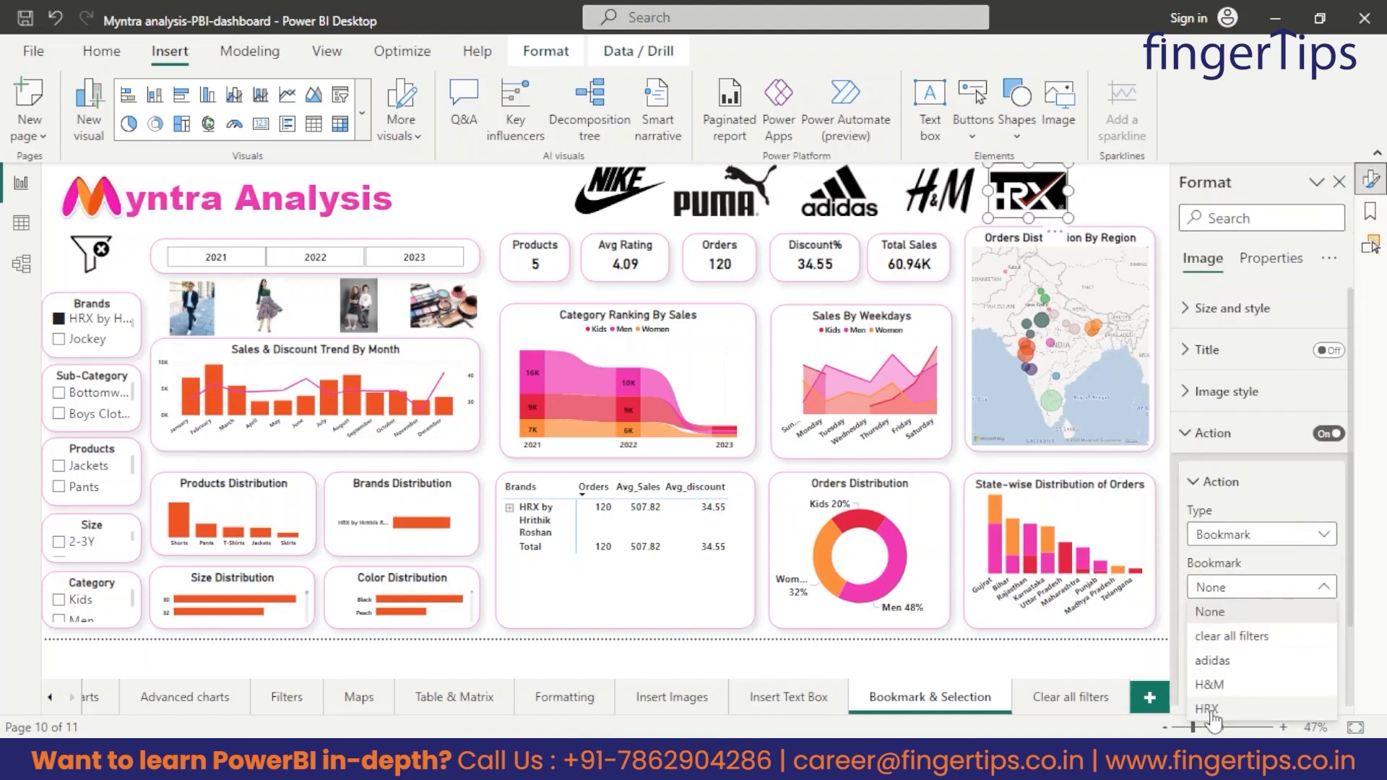
{"action": "left_click", "coordinate": [1210, 710]}
{"action": "left_click", "coordinate": [1116, 209]}
Filter the dashboard to the Nike brand and add a bookmark named "Nike" for that view.
{"action": "scroll", "coordinate": [98, 337], "scroll_direction": "down", "scroll_amount": 2}
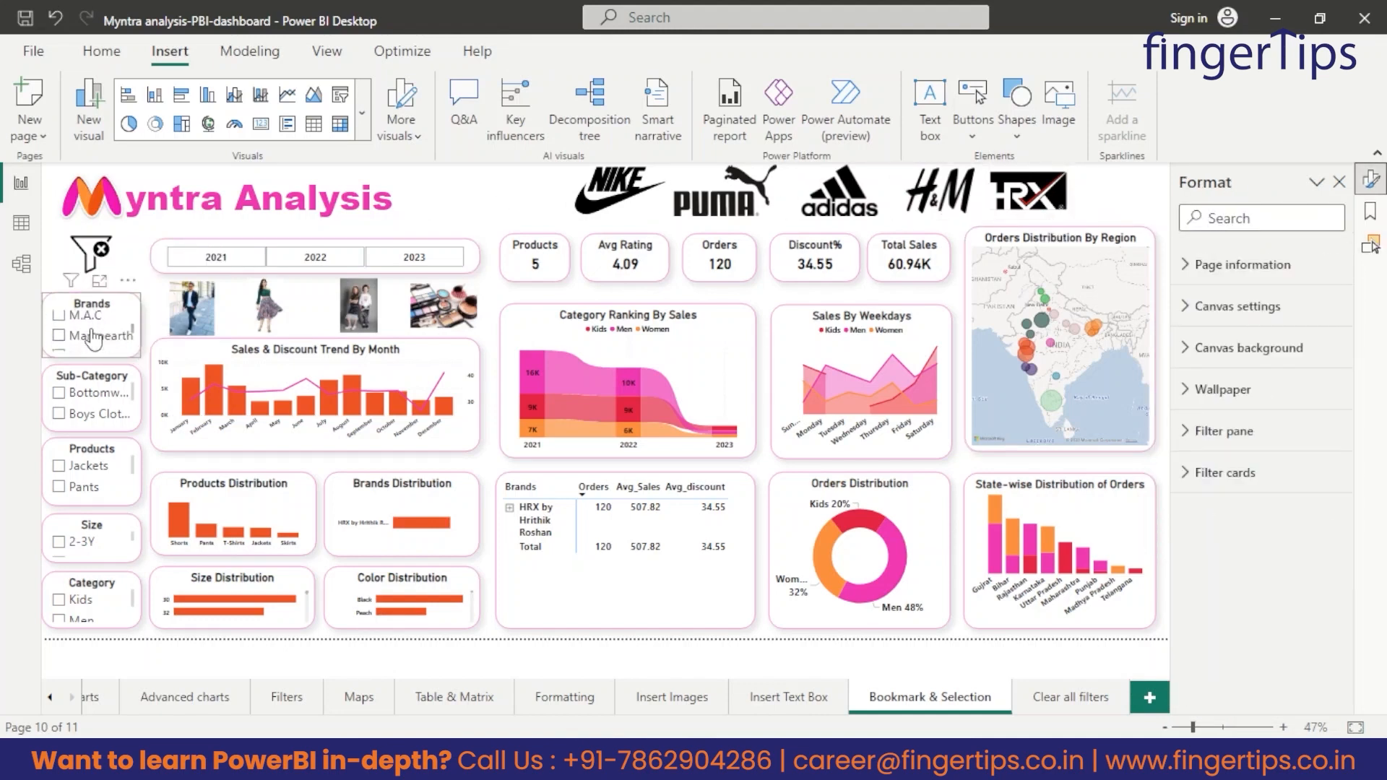
{"action": "left_click", "coordinate": [59, 320]}
{"action": "left_click", "coordinate": [1370, 211]}
{"action": "left_click", "coordinate": [1201, 217]}
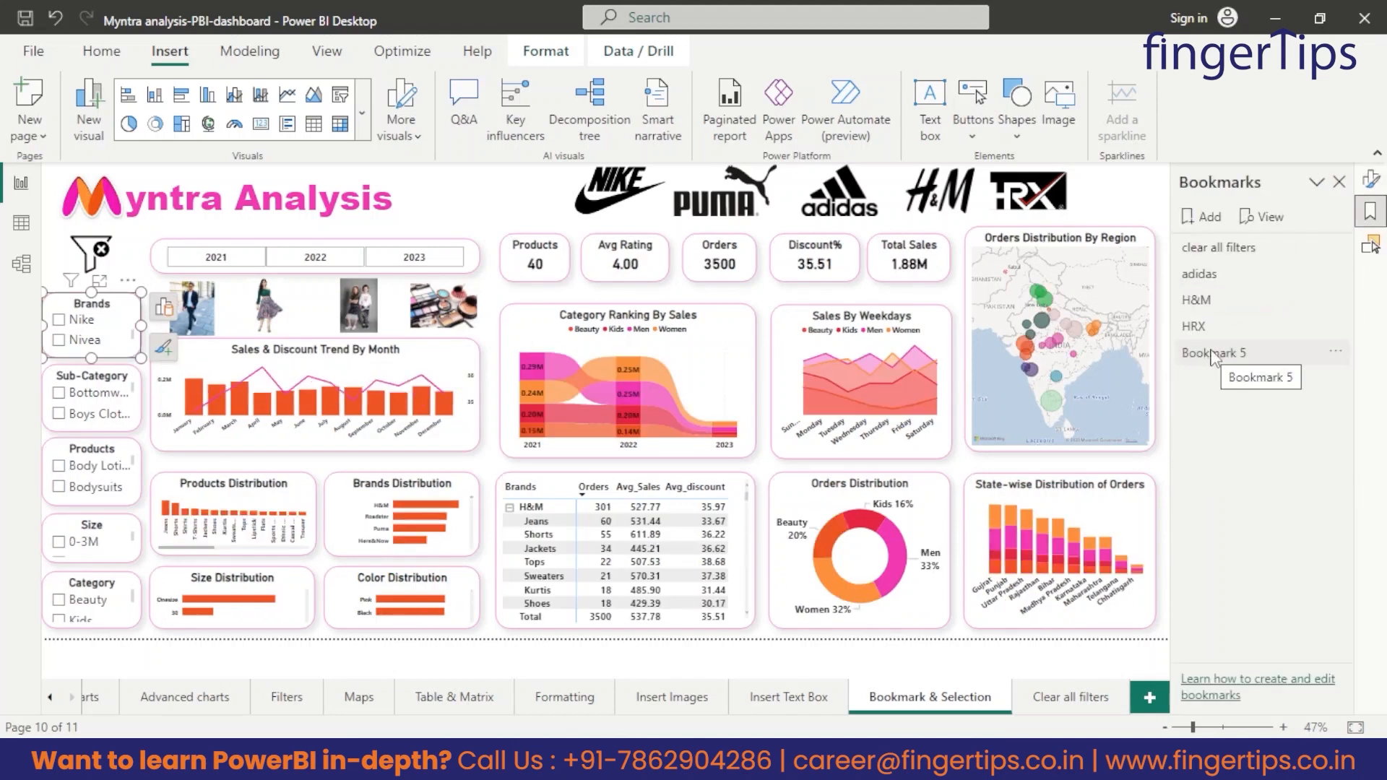
{"action": "double_click", "coordinate": [1205, 352]}
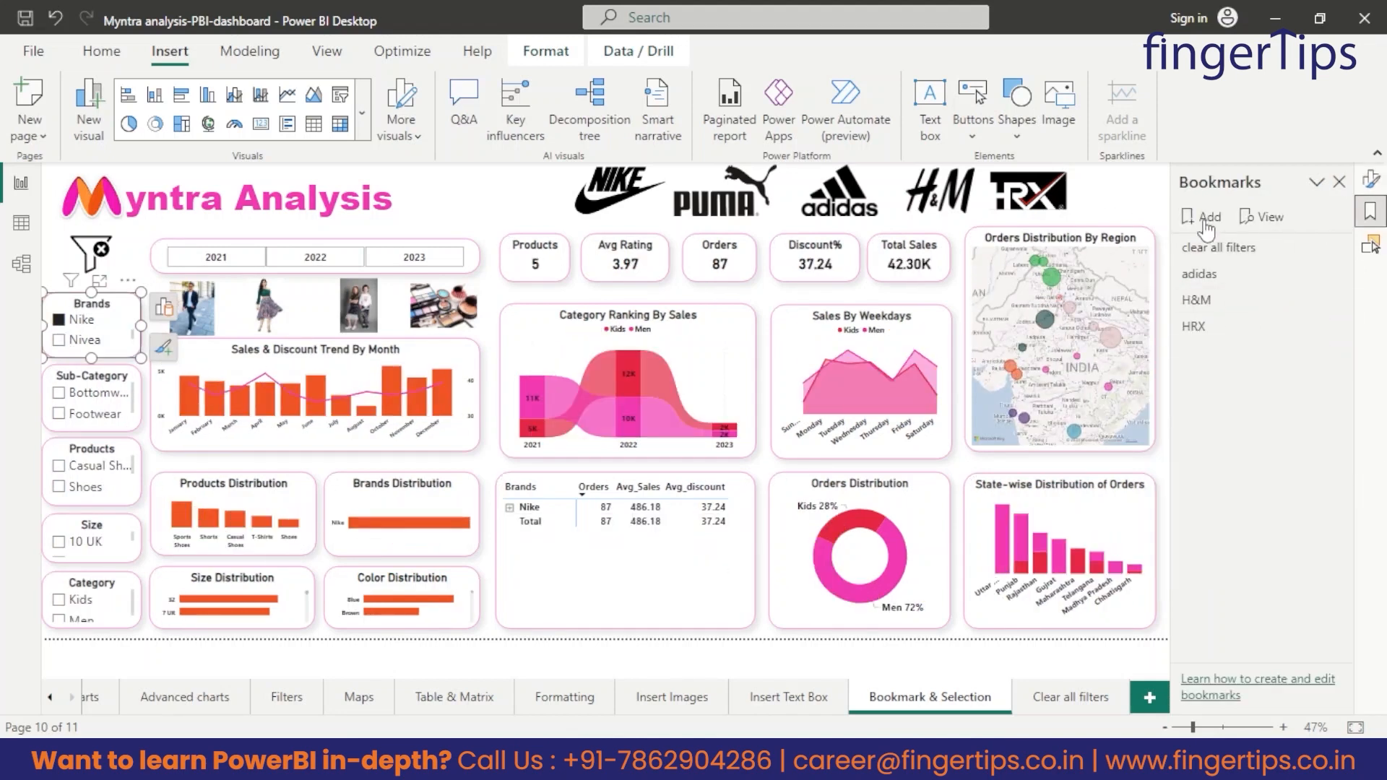
{"action": "type", "text": "Nike"}
{"action": "key", "text": "Return"}
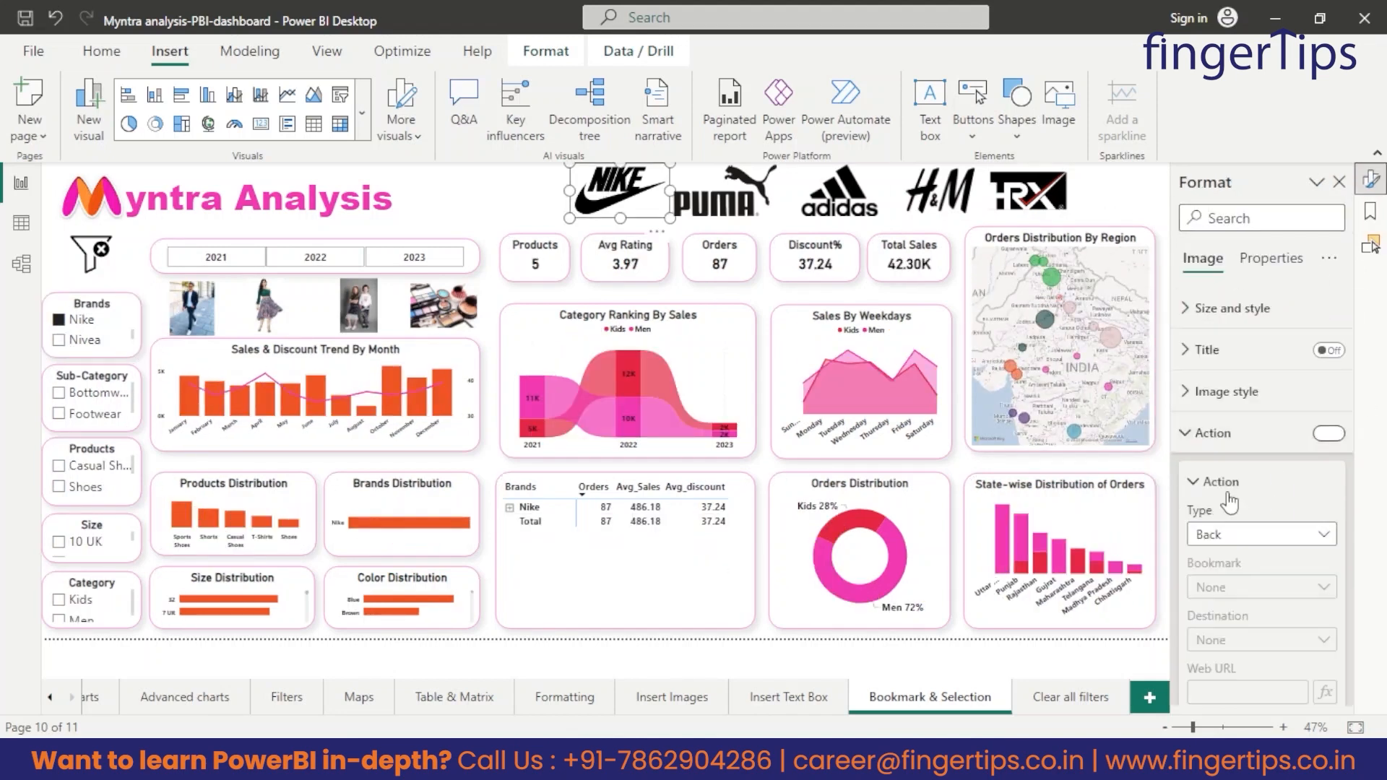
Set the Nike logo's action type to Bookmark and assign the "Nike" bookmark.
{"action": "left_click", "coordinate": [1261, 534]}
{"action": "left_click", "coordinate": [1261, 587]}
{"action": "scroll", "coordinate": [100, 336], "scroll_direction": "down", "scroll_amount": 1}
{"action": "scroll", "coordinate": [99, 336], "scroll_direction": "down", "scroll_amount": 1}
{"action": "left_click", "coordinate": [1116, 206]}
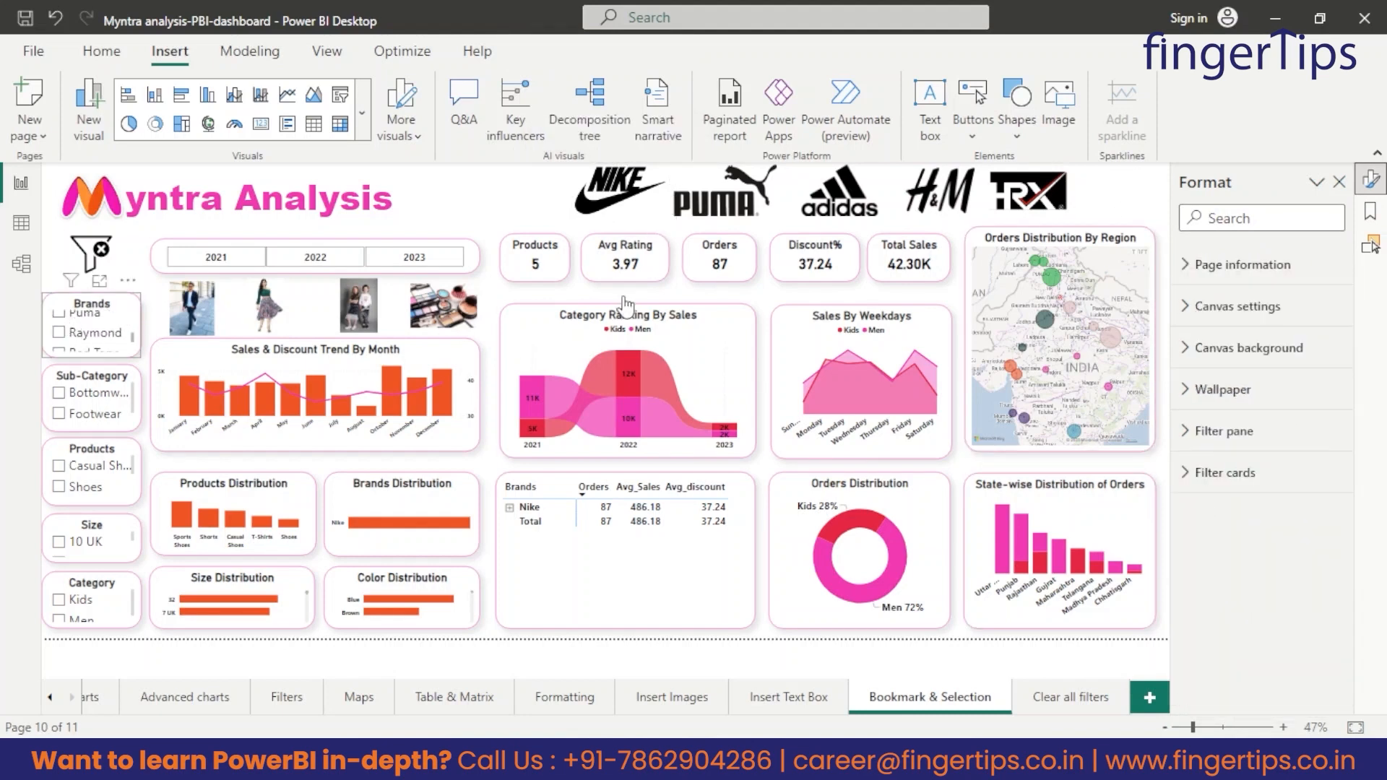
Filter the dashboard to the Puma brand and add a bookmark named "puma" for that view.
{"action": "left_click", "coordinate": [59, 313]}
{"action": "left_click", "coordinate": [1371, 211]}
{"action": "left_click", "coordinate": [1201, 217]}
{"action": "double_click", "coordinate": [1231, 381]}
{"action": "type", "text": "puma"}
{"action": "key", "text": "Return"}
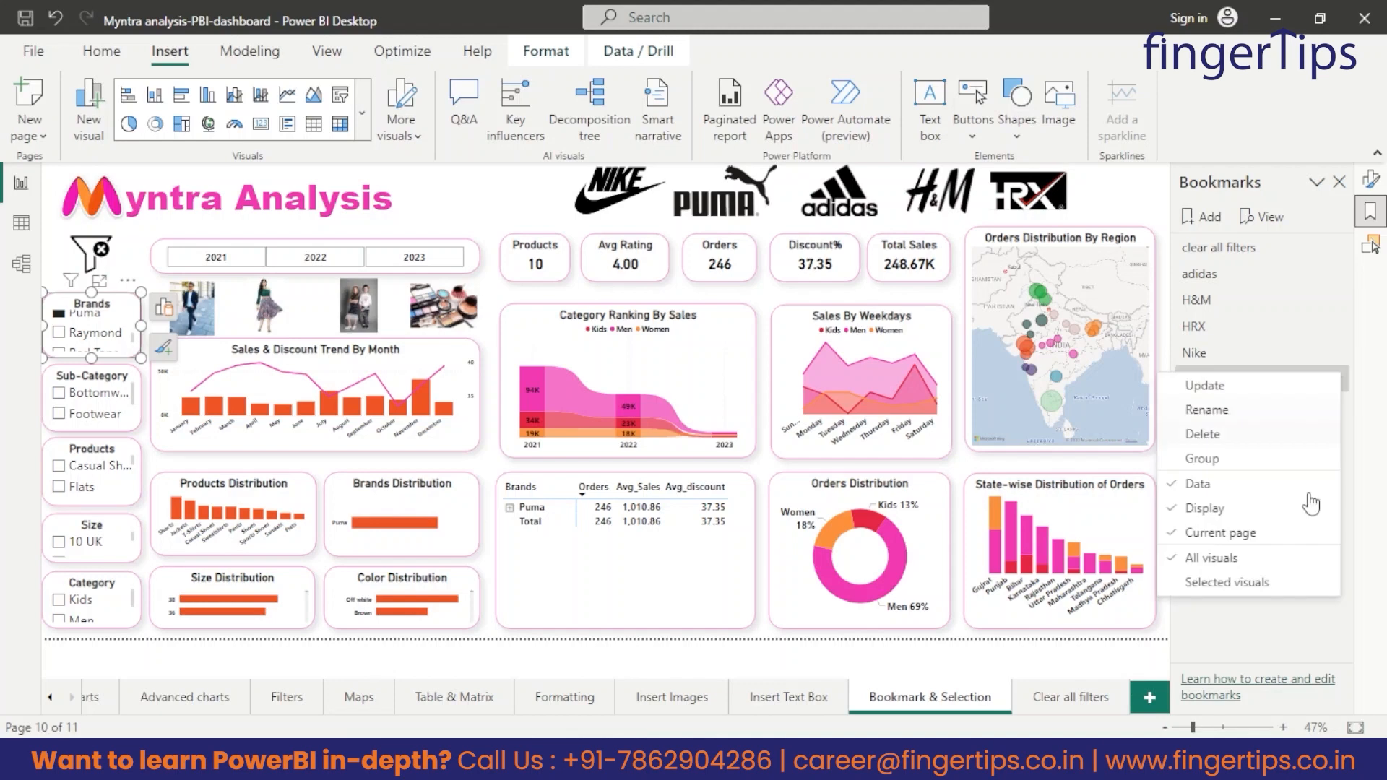
Set the Puma logo's action to the "puma" bookmark.
{"action": "left_click", "coordinate": [725, 191]}
{"action": "left_click", "coordinate": [1370, 179]}
{"action": "left_click", "coordinate": [1261, 587]}
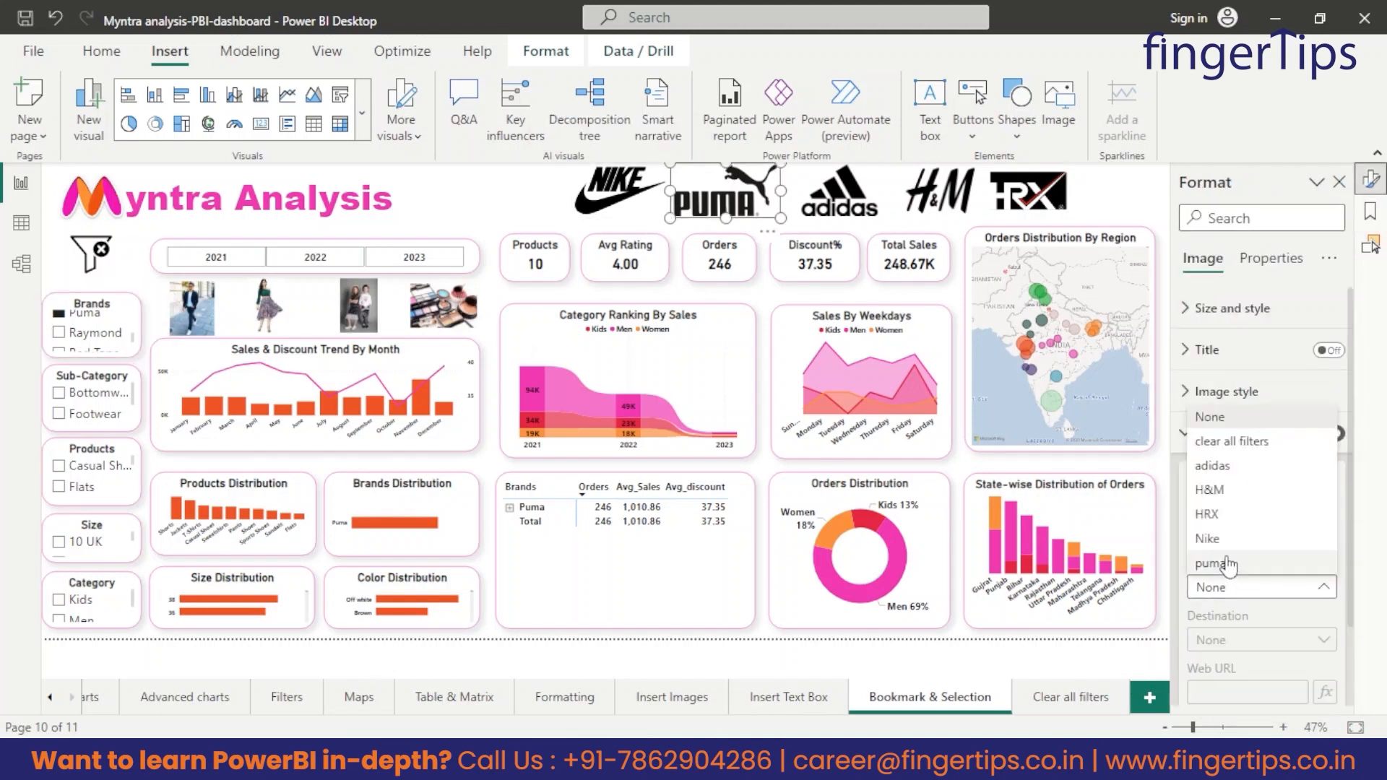
{"action": "left_click", "coordinate": [1229, 565]}
{"action": "left_click", "coordinate": [1118, 205]}
Clear the Puma brand selection and test the Nike, Puma, Adidas, H&M and HRX logos and the clear-filters image.
{"action": "left_click", "coordinate": [59, 315]}
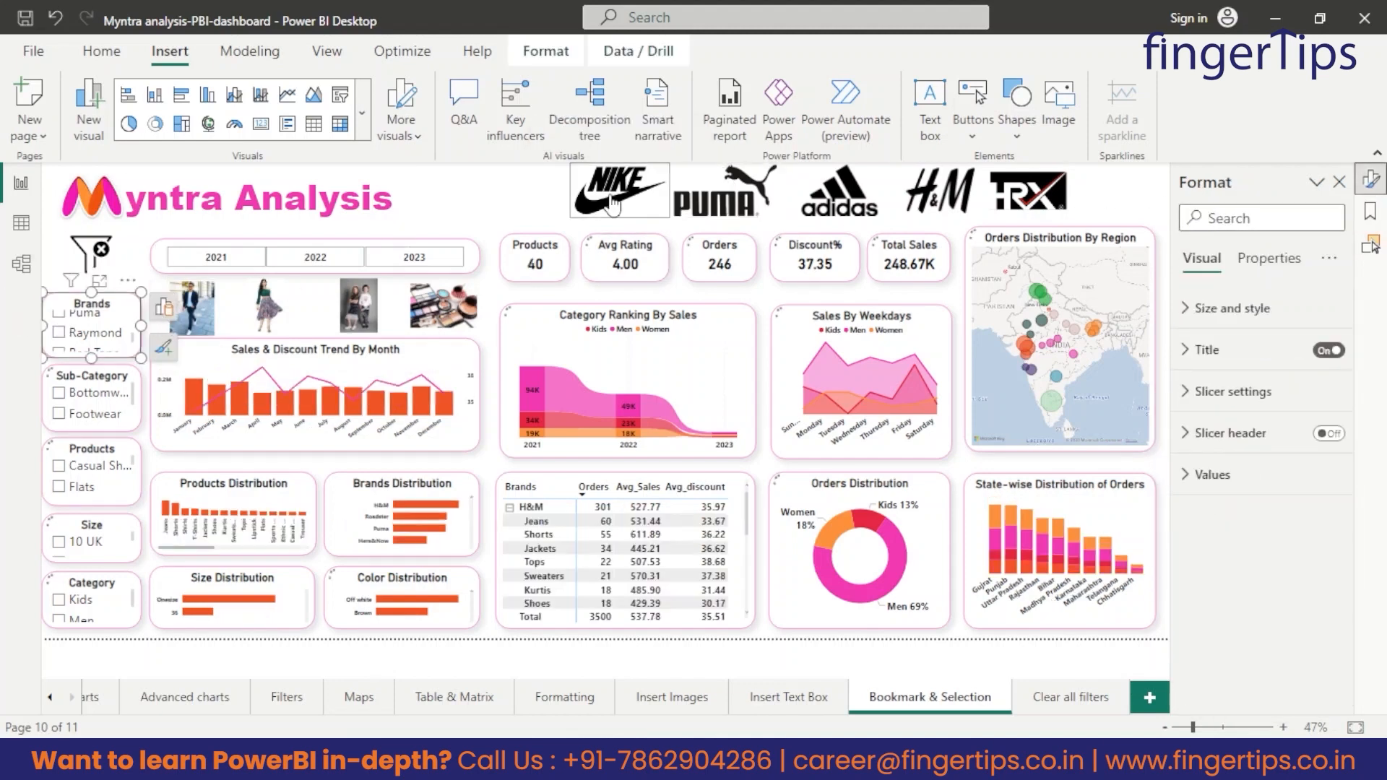
{"action": "left_click", "coordinate": [622, 195], "text": "ctrl"}
{"action": "left_click", "coordinate": [724, 199], "text": "ctrl"}
{"action": "left_click", "coordinate": [838, 202], "text": "ctrl"}
{"action": "left_click", "coordinate": [939, 197], "text": "ctrl"}
{"action": "left_click", "coordinate": [1028, 195], "text": "ctrl"}
{"action": "left_click", "coordinate": [93, 255], "text": "ctrl"}
Filter the dashboard to the Men category and add a bookmark named "men" that applies to selected visuals.
{"action": "scroll", "coordinate": [100, 613], "scroll_direction": "down", "scroll_amount": 1}
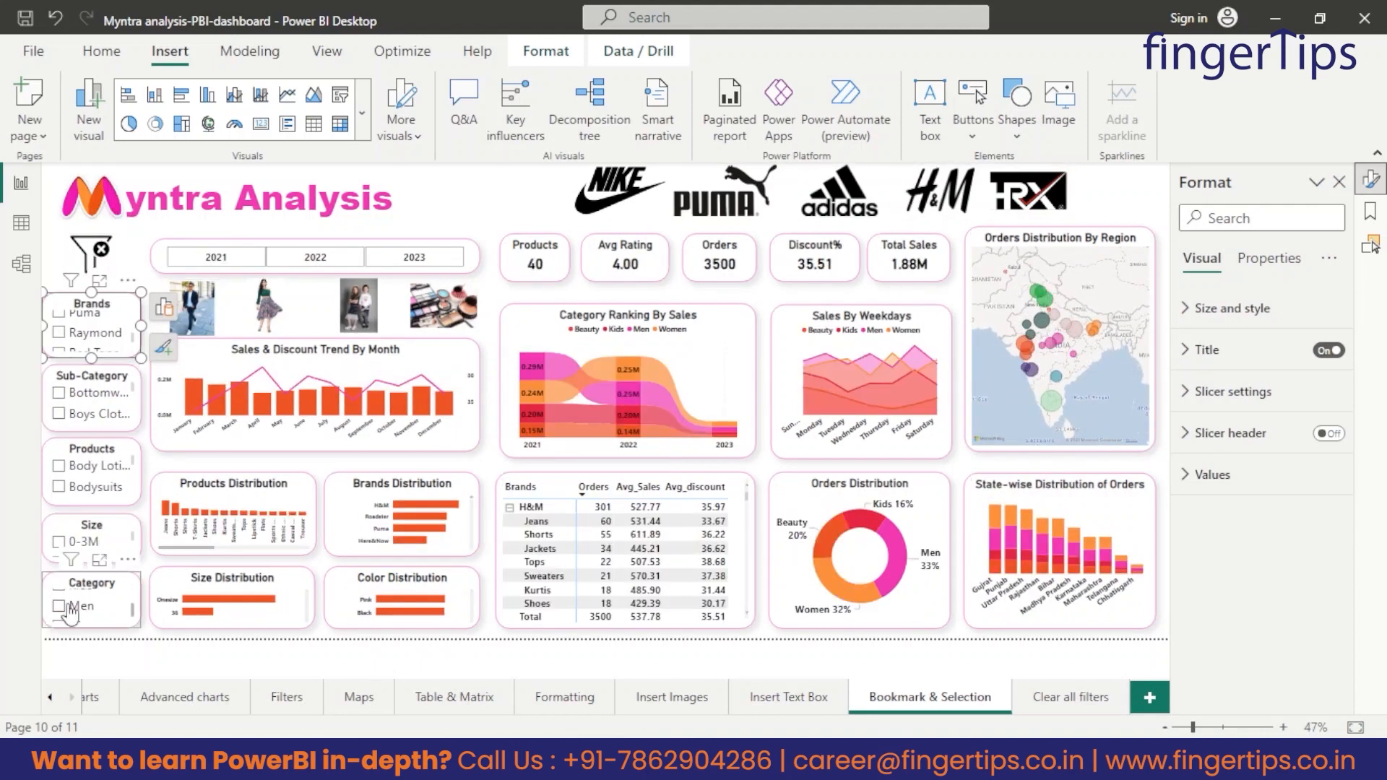
{"action": "left_click", "coordinate": [62, 606]}
{"action": "left_click", "coordinate": [1369, 212]}
{"action": "left_click", "coordinate": [1202, 219]}
{"action": "double_click", "coordinate": [1235, 403]}
{"action": "type", "text": "men"}
{"action": "key", "text": "Return"}
{"action": "left_click", "coordinate": [1335, 405]}
{"action": "left_click", "coordinate": [1232, 616]}
Turn on the men image's action, set its type to Bookmark and assign the "men" bookmark.
{"action": "left_click", "coordinate": [192, 309]}
{"action": "left_click", "coordinate": [1371, 180]}
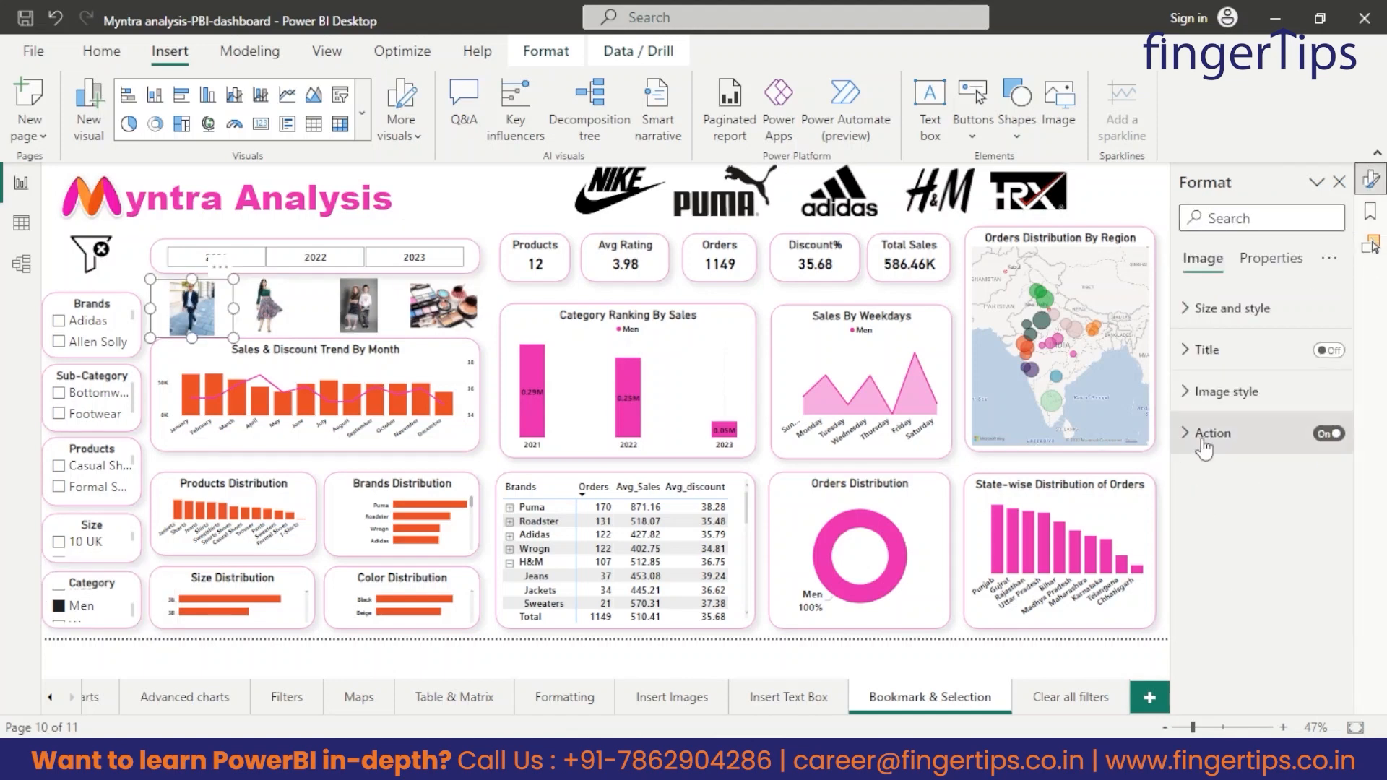
{"action": "left_click", "coordinate": [1203, 442]}
{"action": "left_click", "coordinate": [1250, 535]}
{"action": "left_click", "coordinate": [1234, 592]}
{"action": "left_click", "coordinate": [1235, 587]}
{"action": "left_click", "coordinate": [1221, 562]}
{"action": "left_click", "coordinate": [494, 192]}
Filter the dashboard to the Women category and add a bookmark named "women" that applies to selected visuals.
{"action": "scroll", "coordinate": [93, 614], "scroll_direction": "down", "scroll_amount": 1}
{"action": "left_click", "coordinate": [60, 617]}
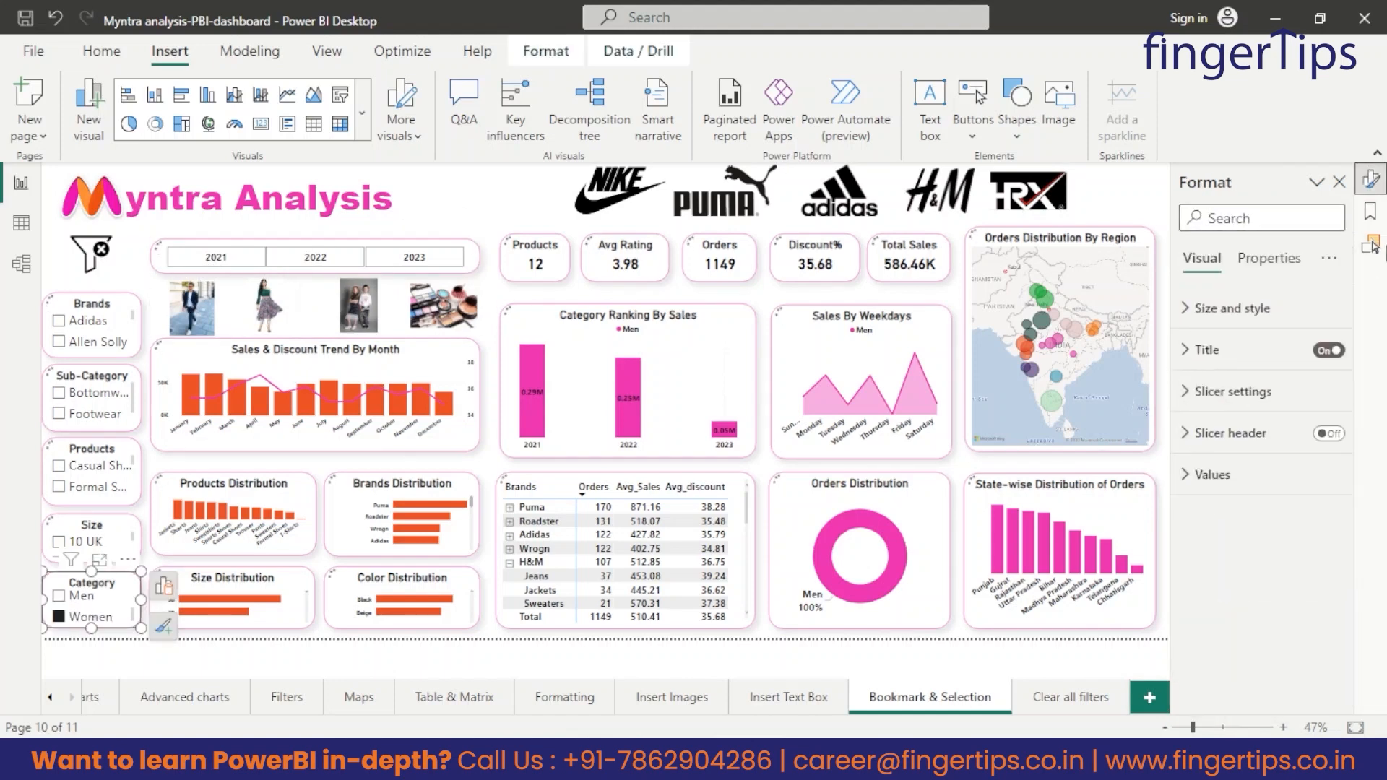
{"action": "left_click", "coordinate": [1370, 212]}
{"action": "left_click", "coordinate": [1204, 217]}
{"action": "double_click", "coordinate": [1212, 433]}
{"action": "type", "text": "women"}
{"action": "key", "text": "Return"}
{"action": "left_click", "coordinate": [1339, 431]}
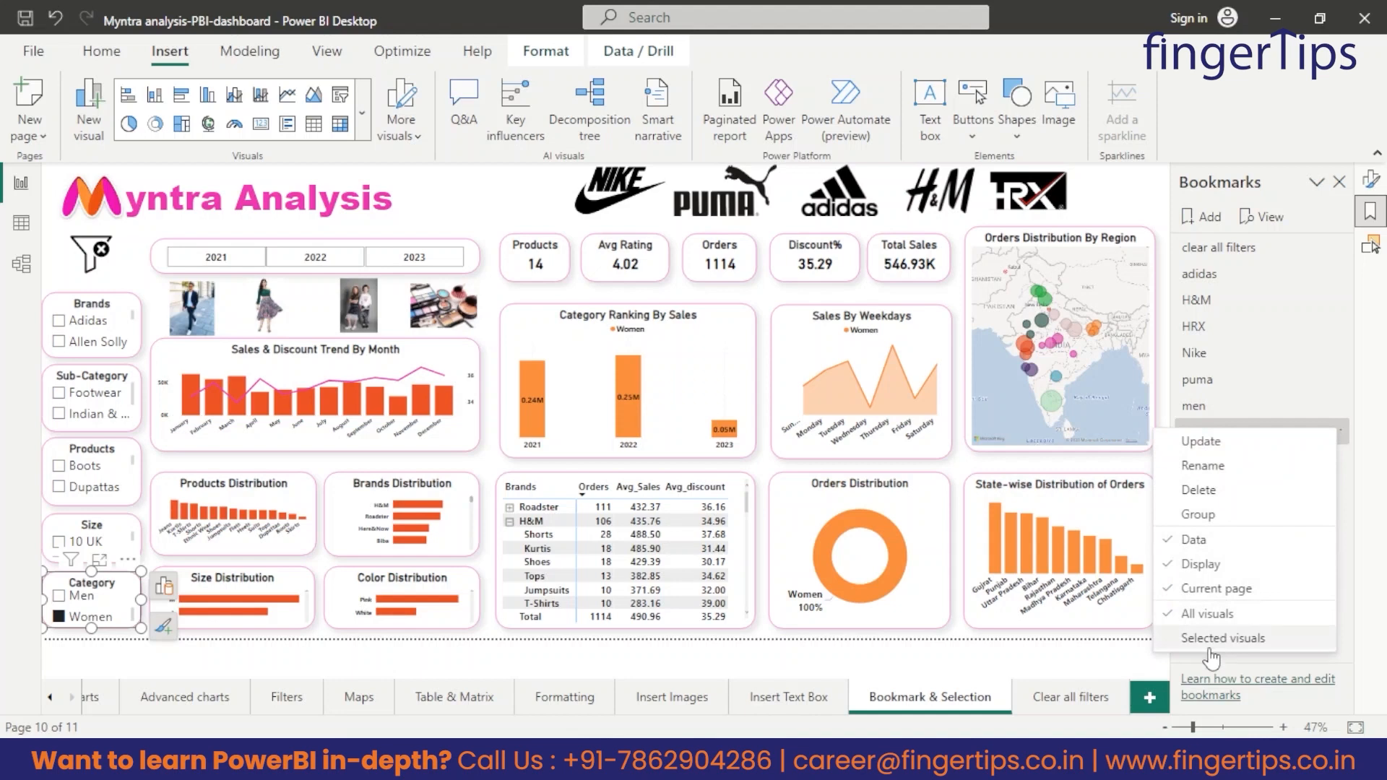
{"action": "left_click", "coordinate": [1210, 645]}
Turn on the women image's action, set its type to Bookmark and assign the "women" bookmark.
{"action": "left_click", "coordinate": [278, 307]}
{"action": "left_click", "coordinate": [1370, 180]}
{"action": "left_click", "coordinate": [1331, 435]}
{"action": "left_click", "coordinate": [1233, 534]}
{"action": "left_click", "coordinate": [1226, 584]}
{"action": "left_click", "coordinate": [1232, 590]}
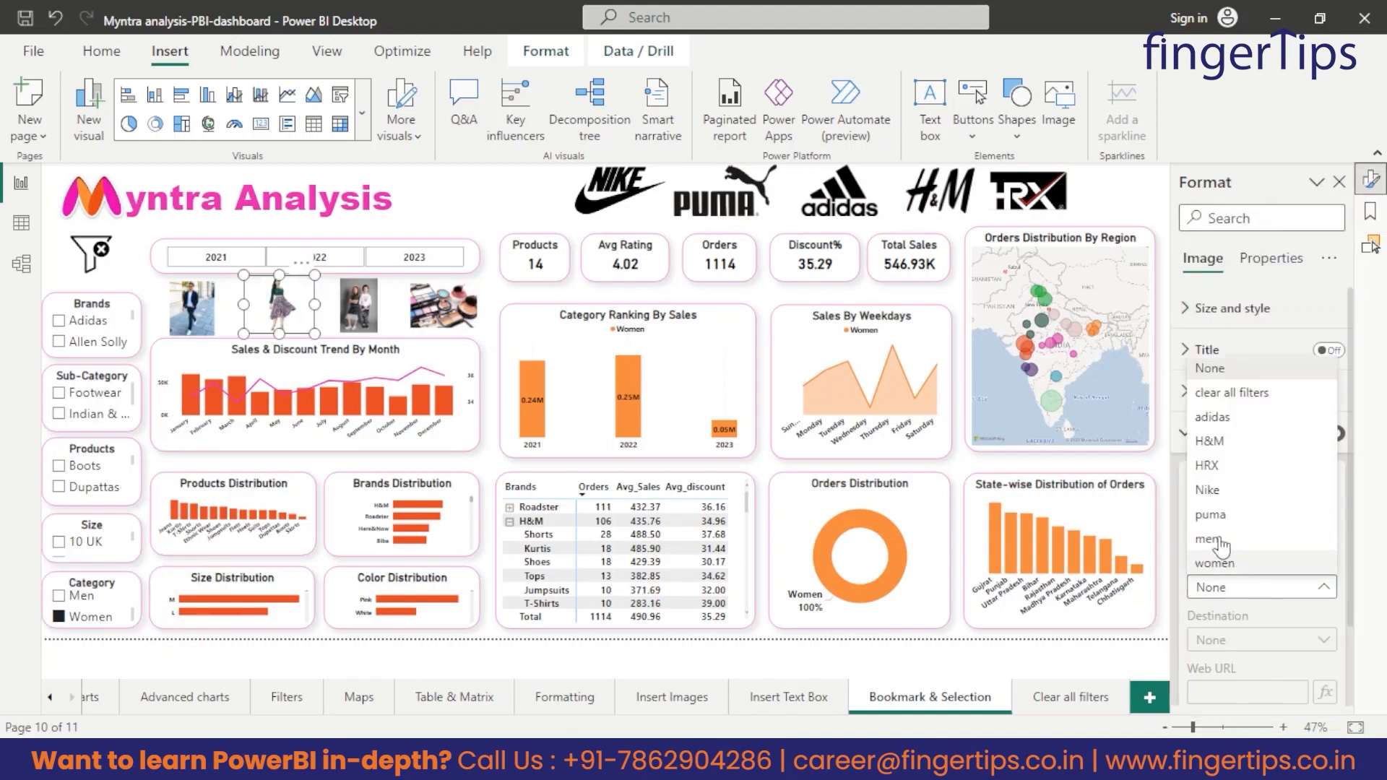
{"action": "left_click", "coordinate": [1217, 562]}
{"action": "left_click", "coordinate": [486, 196]}
Filter the dashboard to the Kids category and add a bookmark named "kids" that applies to selected visuals.
{"action": "scroll", "coordinate": [73, 626], "scroll_direction": "down", "scroll_amount": 1}
{"action": "left_click", "coordinate": [59, 601]}
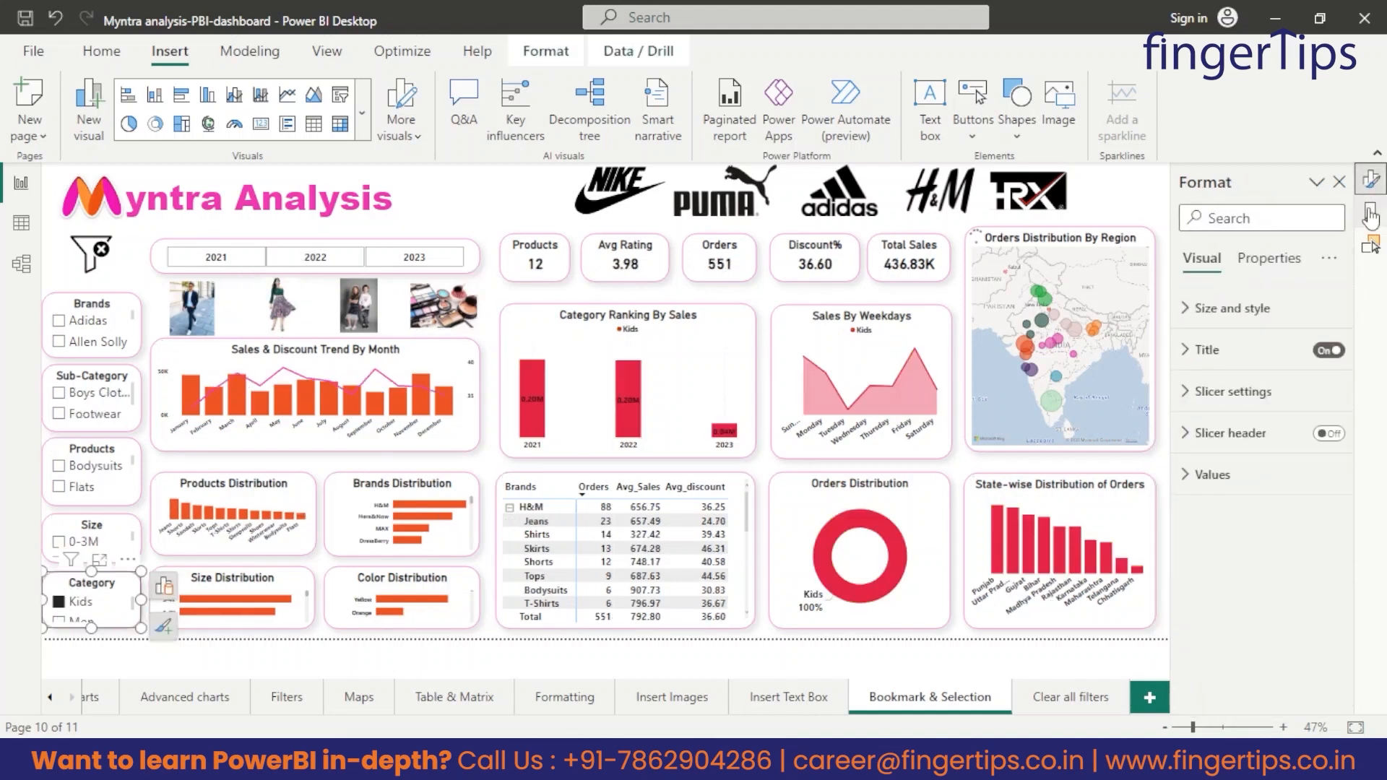
{"action": "left_click", "coordinate": [1371, 212]}
{"action": "double_click", "coordinate": [1213, 459]}
{"action": "type", "text": "kids"}
{"action": "key", "text": "Return"}
{"action": "left_click", "coordinate": [1335, 457]}
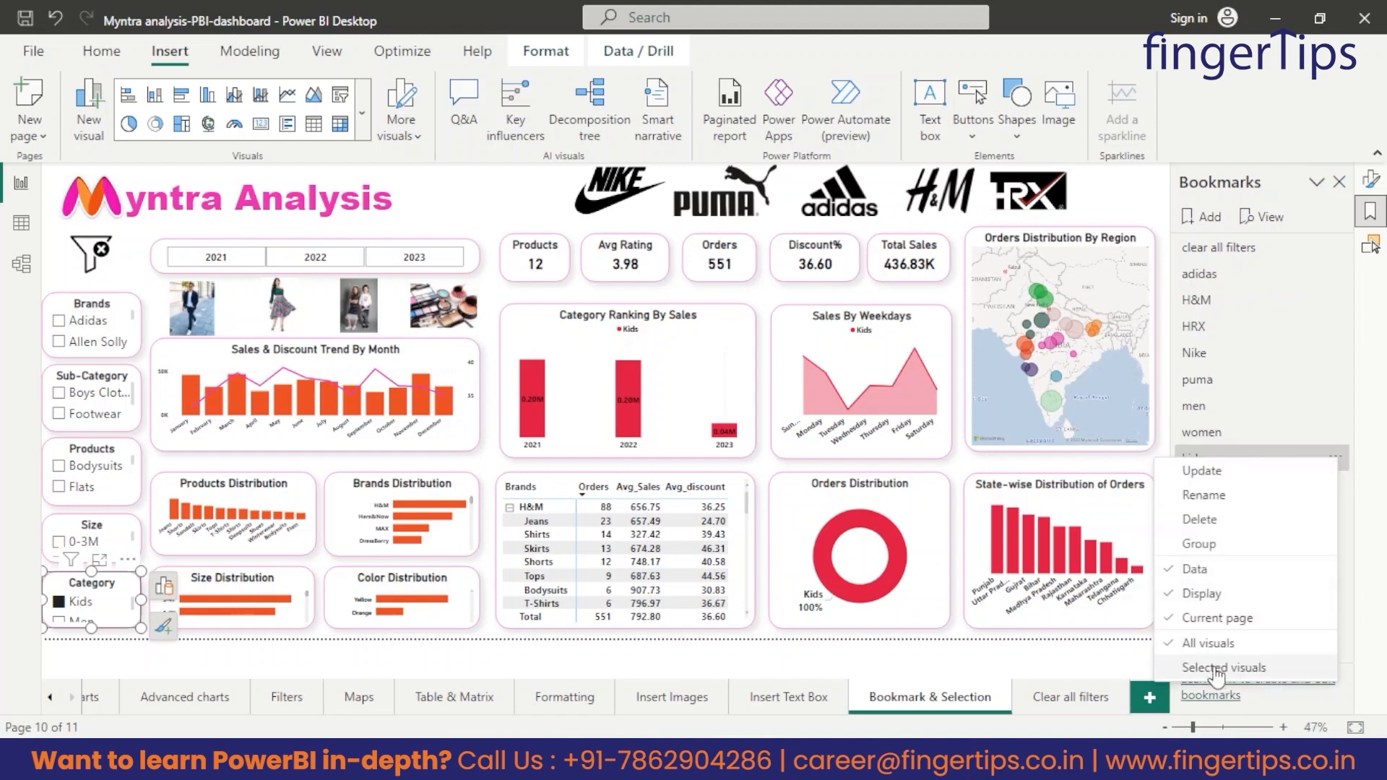
{"action": "left_click", "coordinate": [1214, 668]}
Turn on the kids image's action, set its type to Bookmark and assign the "kids" bookmark.
{"action": "left_click", "coordinate": [358, 307]}
{"action": "left_click", "coordinate": [1371, 180]}
{"action": "left_click", "coordinate": [1329, 435]}
{"action": "left_click", "coordinate": [1217, 536]}
{"action": "left_click", "coordinate": [1217, 586]}
{"action": "left_click", "coordinate": [1221, 587]}
{"action": "left_click", "coordinate": [1220, 562]}
{"action": "left_click", "coordinate": [488, 463]}
Filter the dashboard to the Beauty category and add a beauty bookmark that applies to selected visuals.
{"action": "scroll", "coordinate": [61, 608], "scroll_direction": "up", "scroll_amount": 1}
{"action": "left_click", "coordinate": [60, 600]}
{"action": "left_click", "coordinate": [1371, 212]}
{"action": "left_click", "coordinate": [1203, 216]}
{"action": "double_click", "coordinate": [1211, 485]}
{"action": "type", "text": "be"}
{"action": "left_click", "coordinate": [1335, 483]}
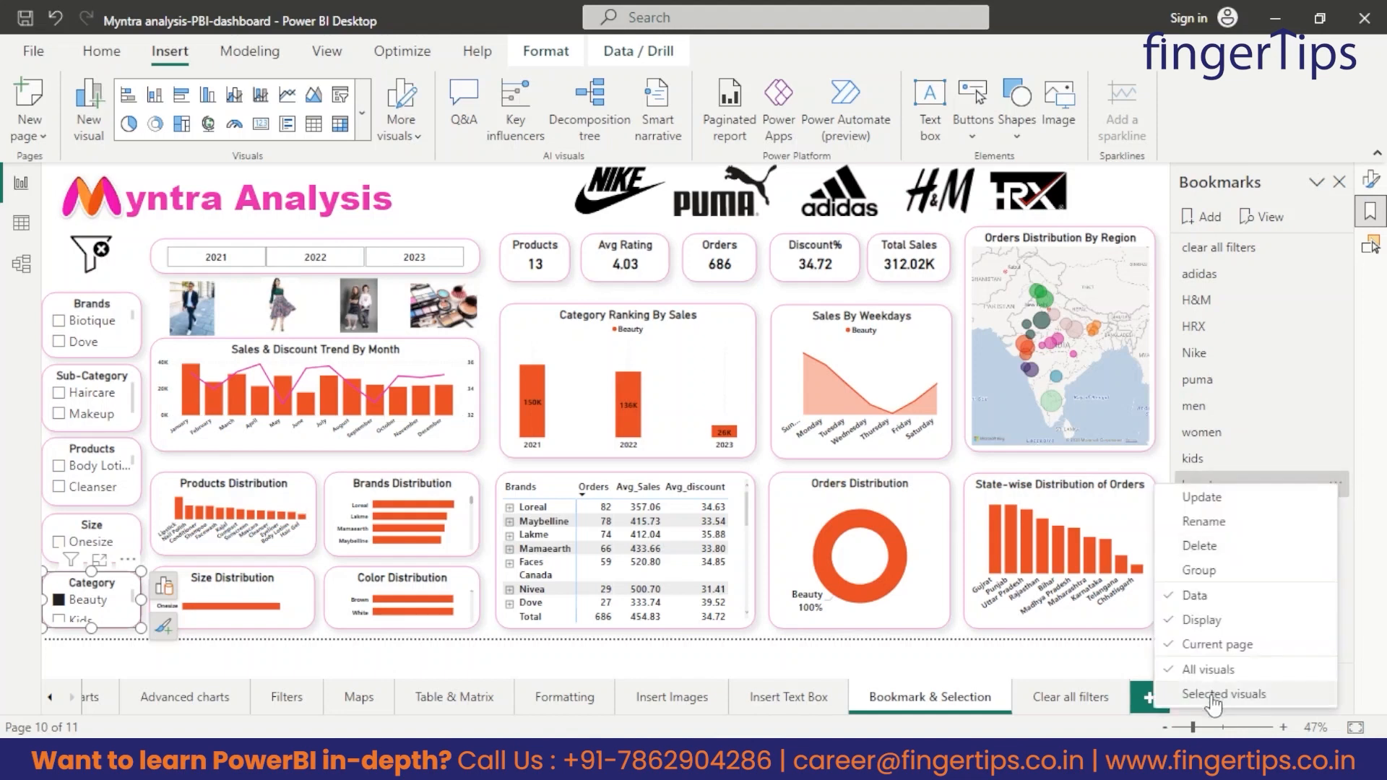
{"action": "left_click", "coordinate": [1215, 694]}
Turn on the beauty image's action, set its type to Bookmark and assign the beauty bookmark.
{"action": "left_click", "coordinate": [443, 307]}
{"action": "left_click", "coordinate": [1370, 180]}
{"action": "left_click", "coordinate": [1330, 435]}
{"action": "left_click", "coordinate": [1215, 536]}
{"action": "left_click", "coordinate": [1217, 585]}
{"action": "left_click", "coordinate": [1221, 586]}
{"action": "left_click", "coordinate": [1219, 563]}
{"action": "left_click", "coordinate": [958, 295]}
Clear the Beauty category selection, test the category images' bookmark actions and reset the category filter.
{"action": "left_click", "coordinate": [59, 600]}
{"action": "left_click", "coordinate": [192, 309], "text": "ctrl"}
{"action": "left_click", "coordinate": [364, 312], "text": "ctrl"}
{"action": "left_click", "coordinate": [443, 307], "text": "ctrl"}
{"action": "left_click", "coordinate": [59, 601]}
{"action": "left_click", "coordinate": [521, 212]}
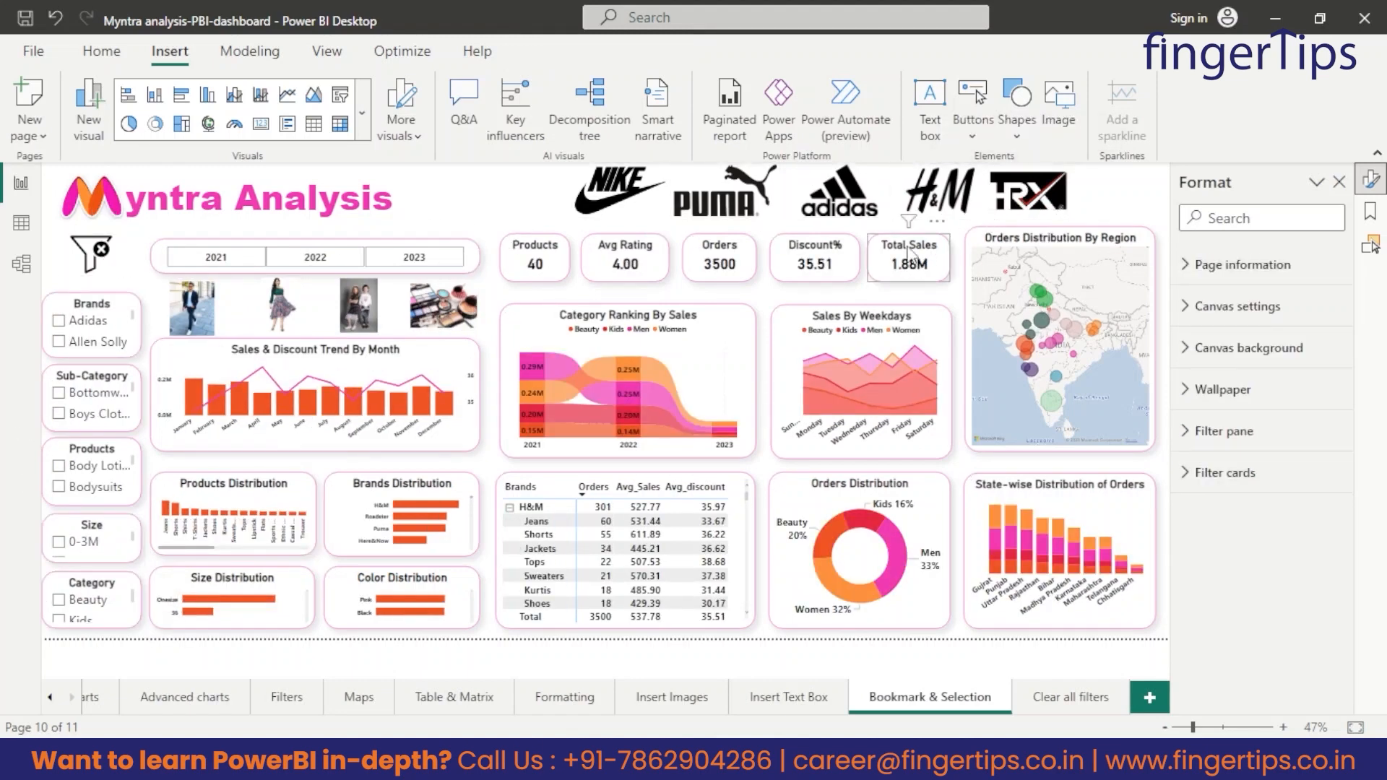
Close the Format pane.
{"action": "left_click", "coordinate": [1314, 183]}
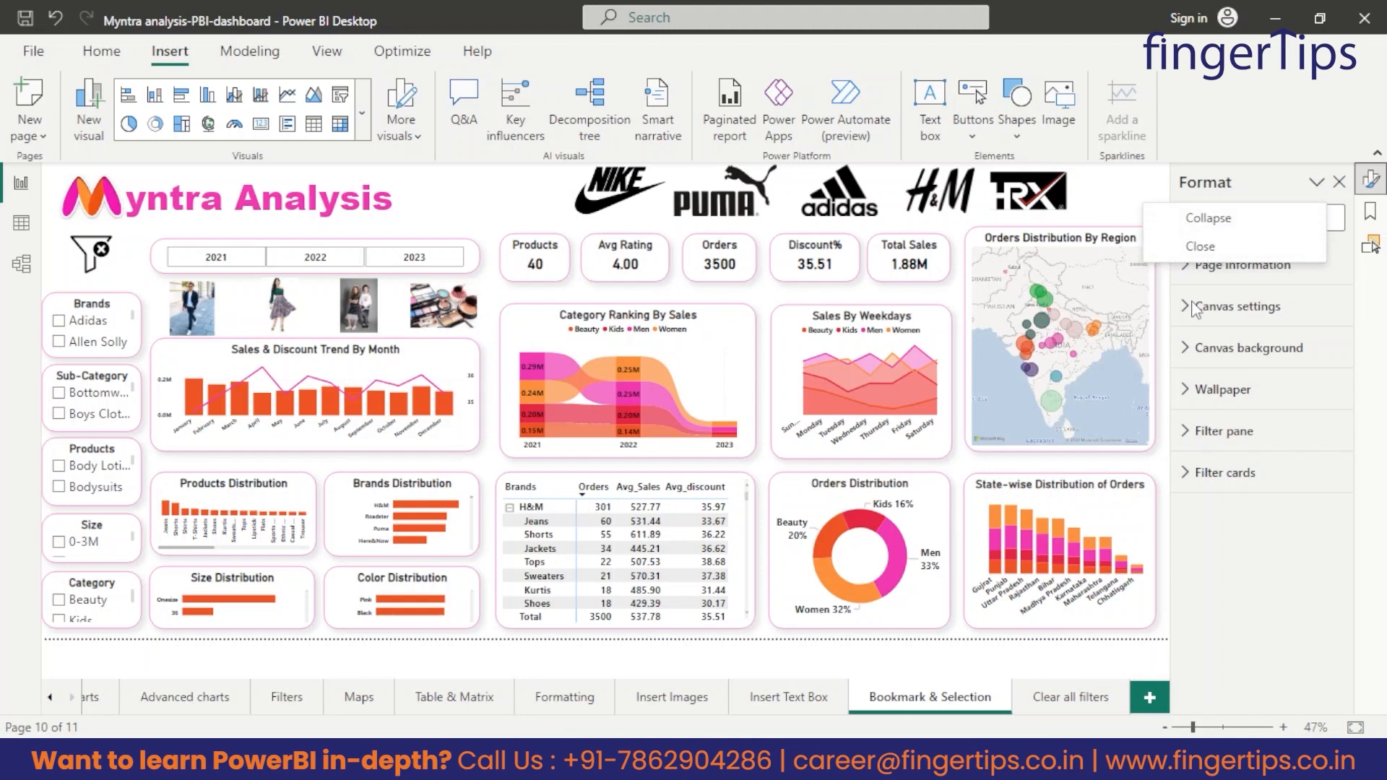
{"action": "left_click", "coordinate": [1203, 248]}
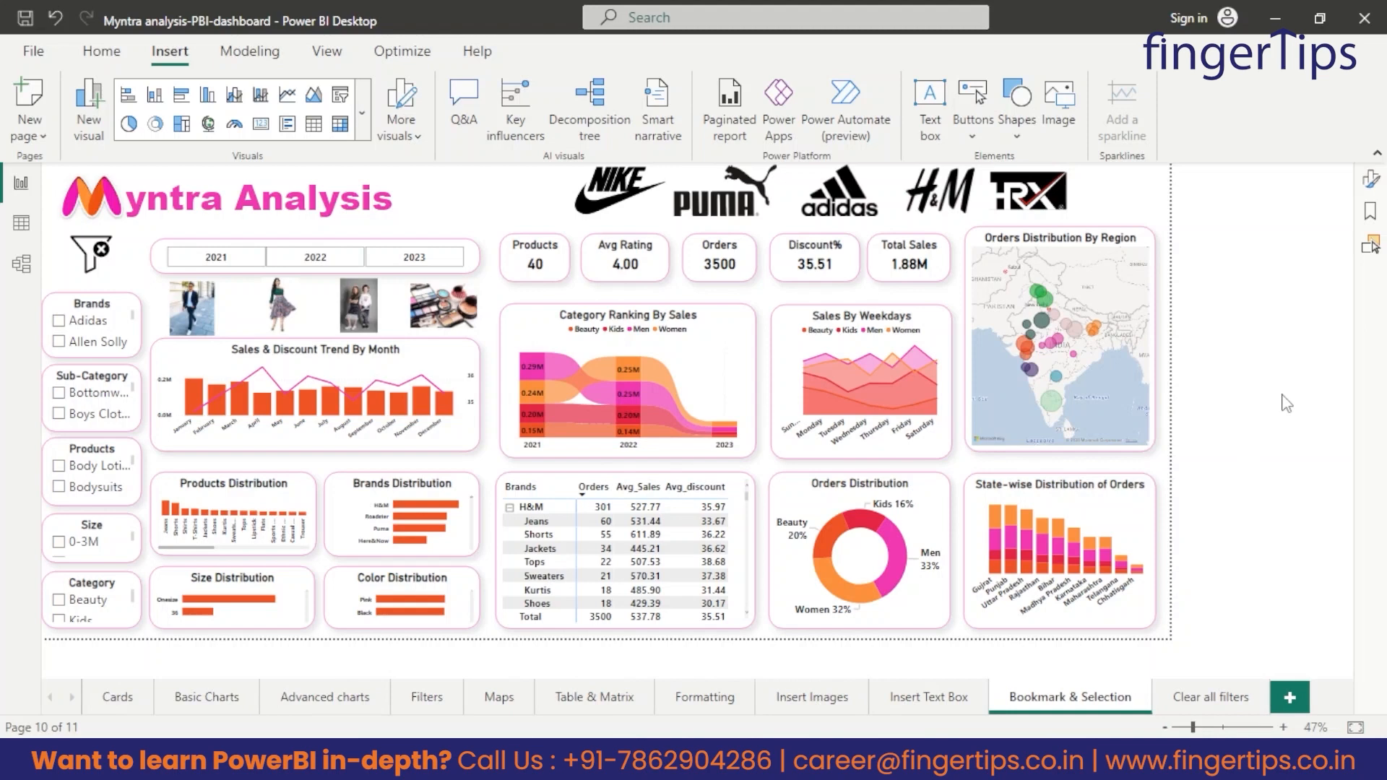
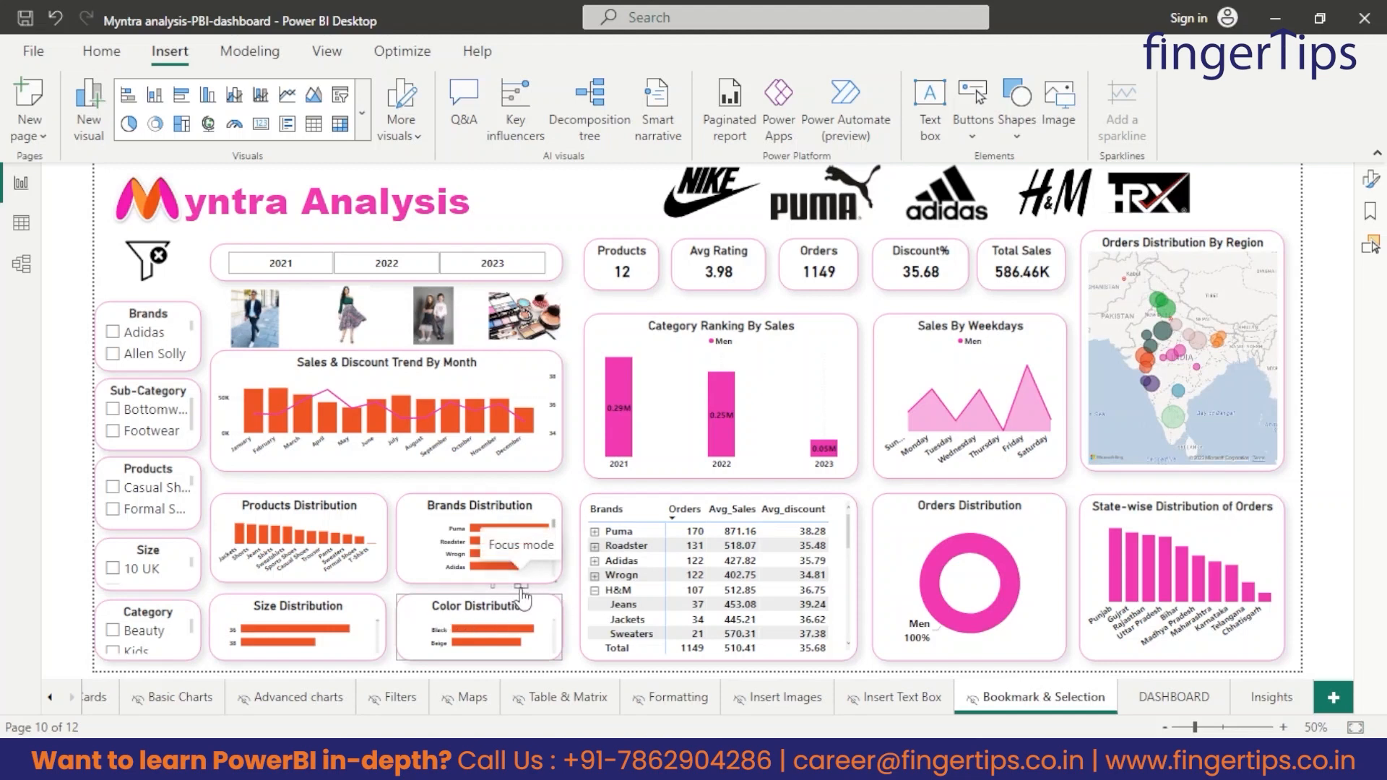
Examine the Color Distribution chart in focus mode, return to the report and reset the page with the clear-filters image.
{"action": "left_click", "coordinate": [520, 588]}
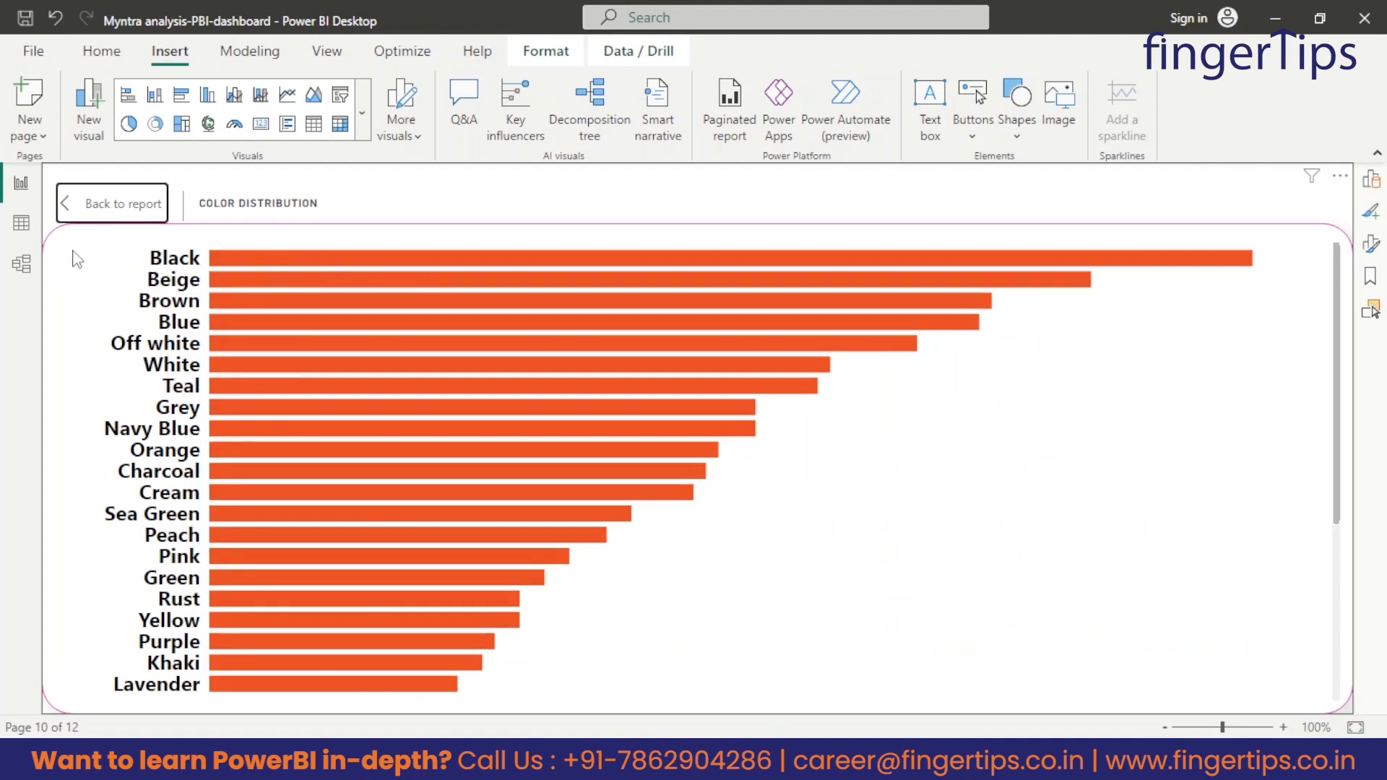
{"action": "left_click", "coordinate": [105, 209]}
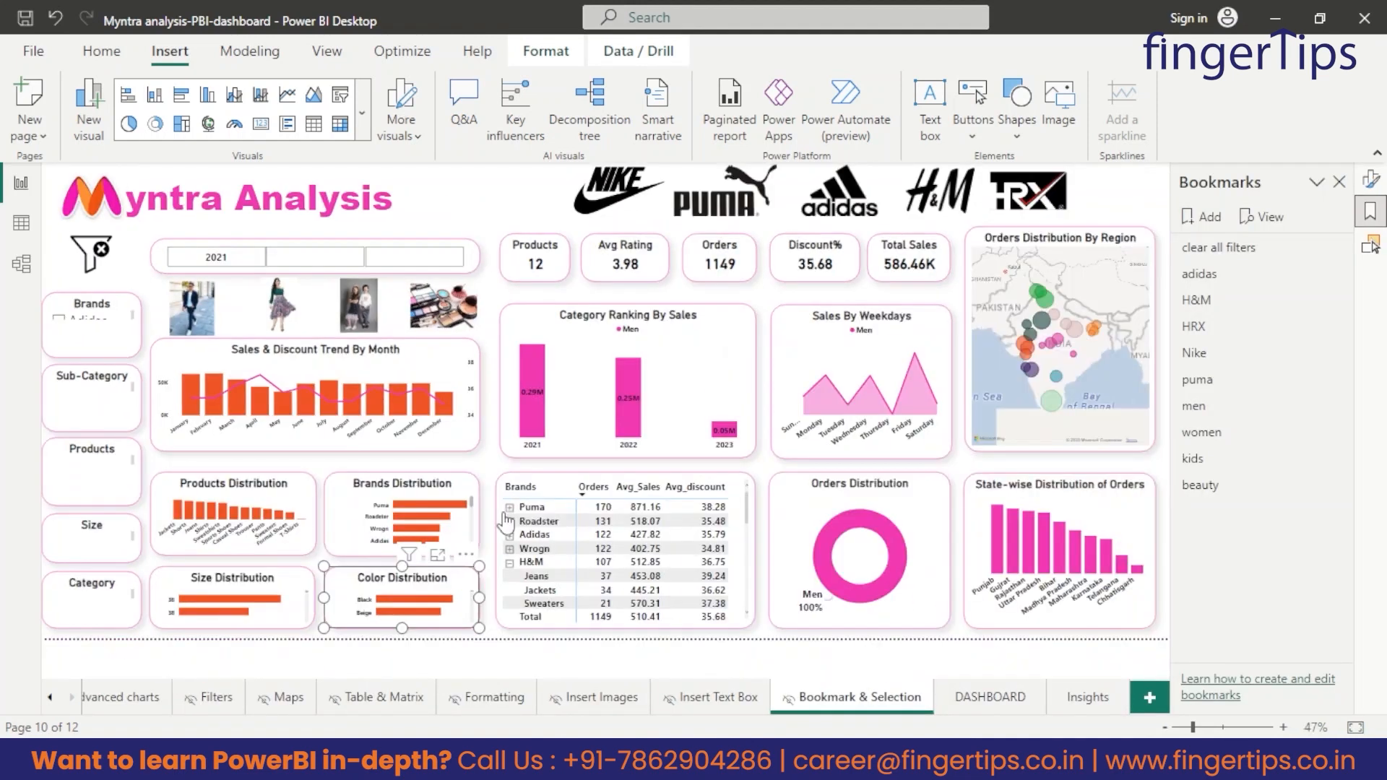
{"action": "left_click", "coordinate": [105, 268], "text": "ctrl"}
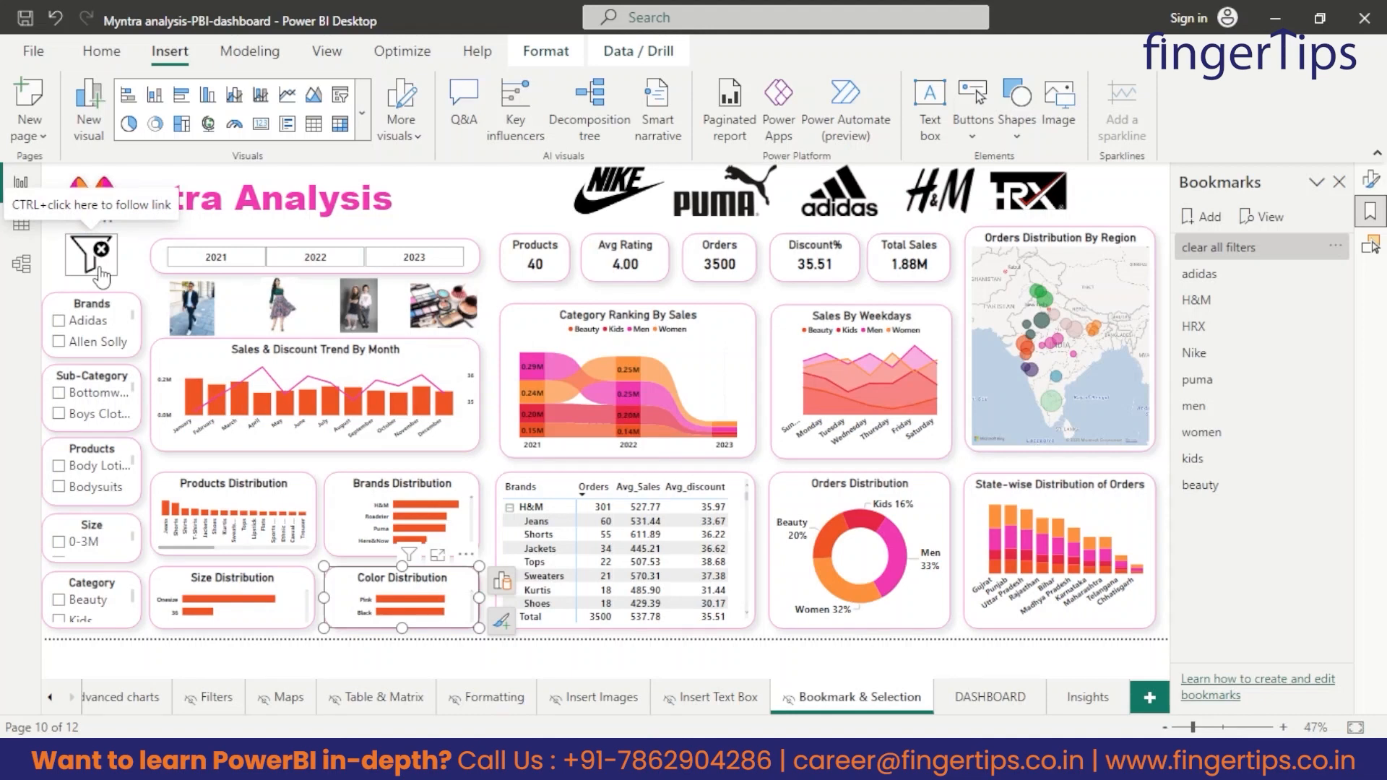
Filter the page with the men category image and select Jeans in the Products slicer.
{"action": "left_click", "coordinate": [200, 318], "text": "ctrl"}
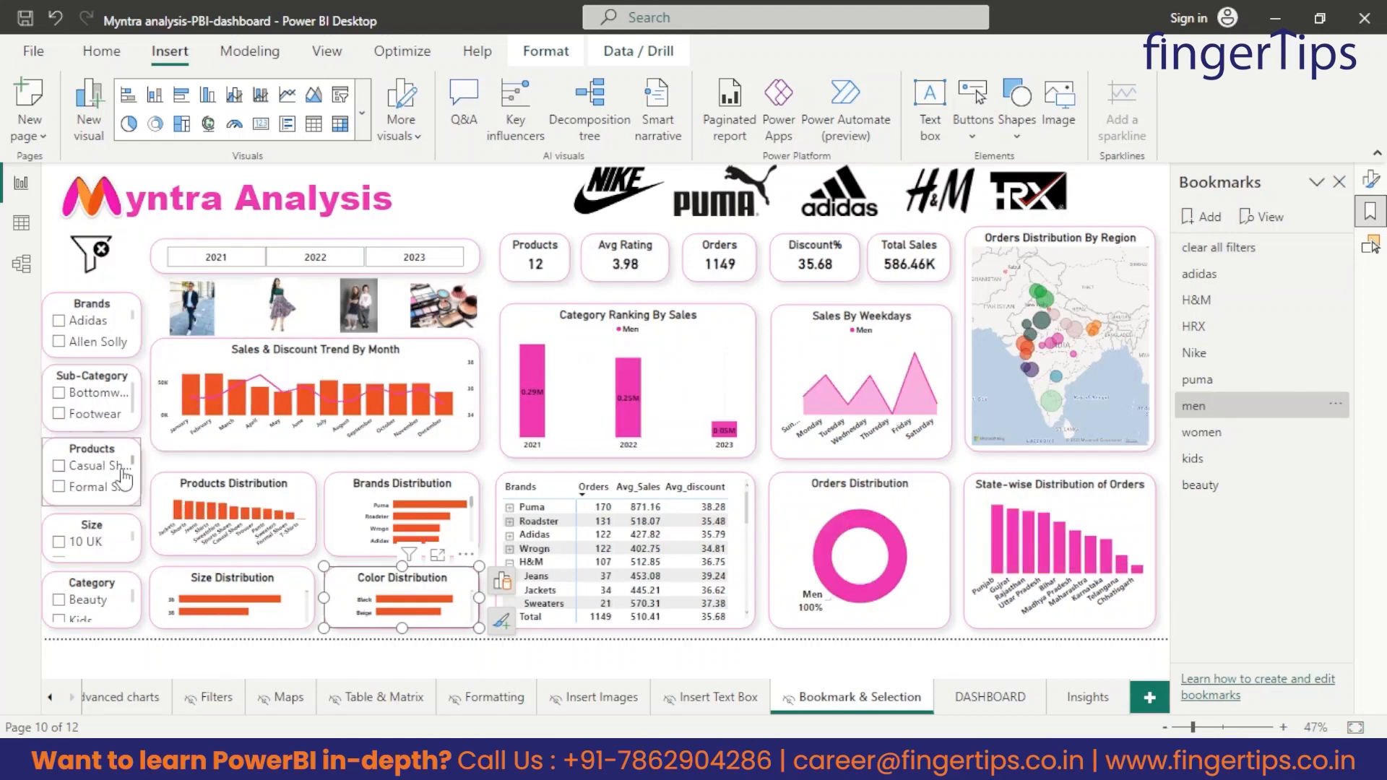
{"action": "scroll", "coordinate": [96, 483], "scroll_direction": "down", "scroll_amount": 2}
{"action": "scroll", "coordinate": [96, 482], "scroll_direction": "down", "scroll_amount": 1}
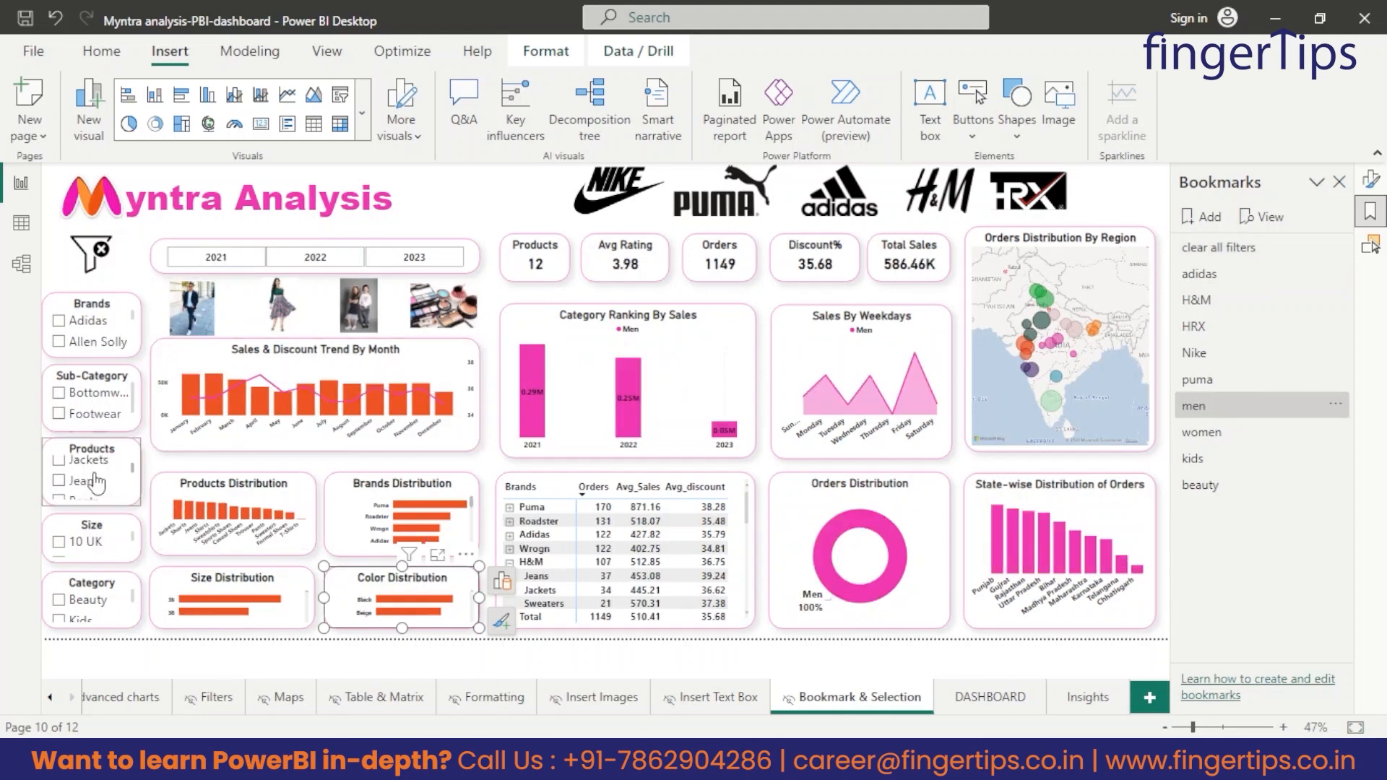
{"action": "left_click", "coordinate": [59, 475]}
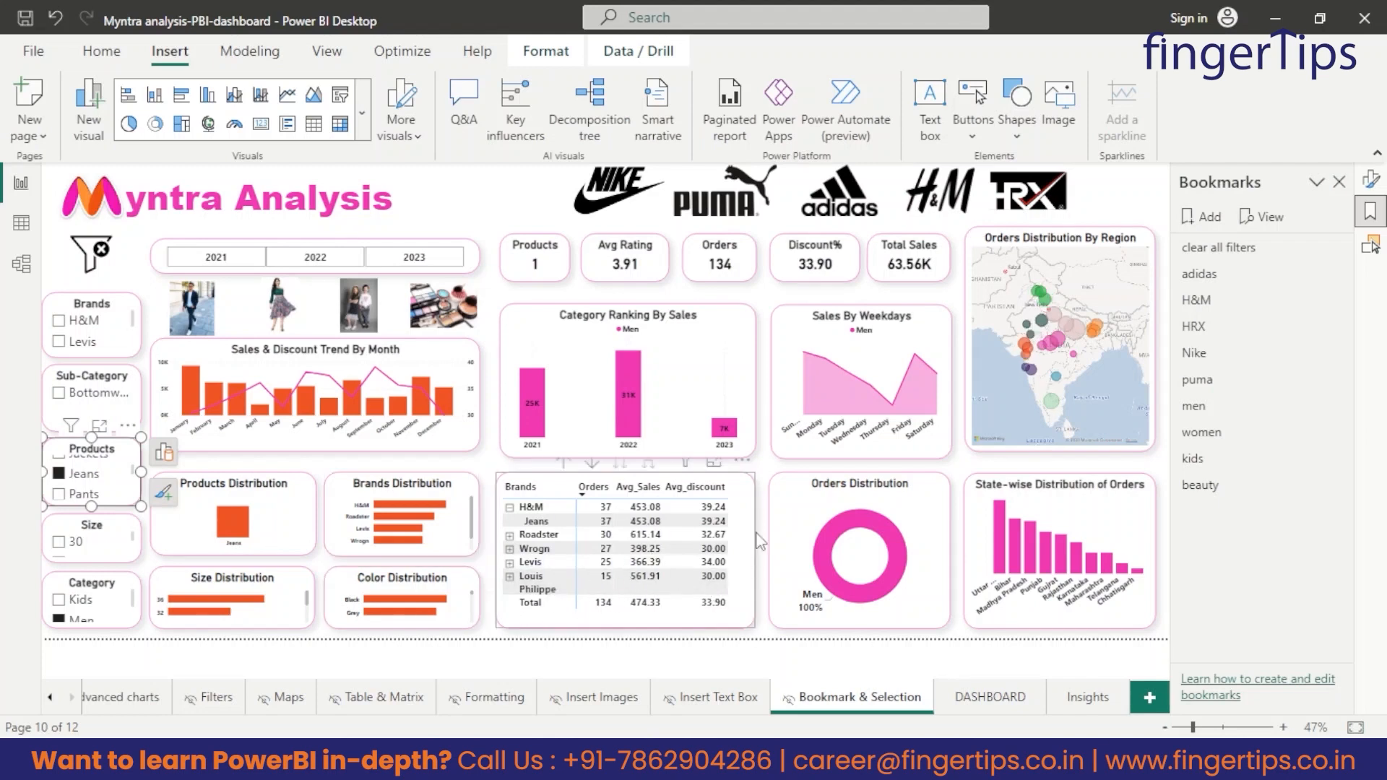
Examine the brands matrix in focus mode with Roadster and Wrogn expanded, then return to the report and clear all filters.
{"action": "left_click", "coordinate": [714, 462]}
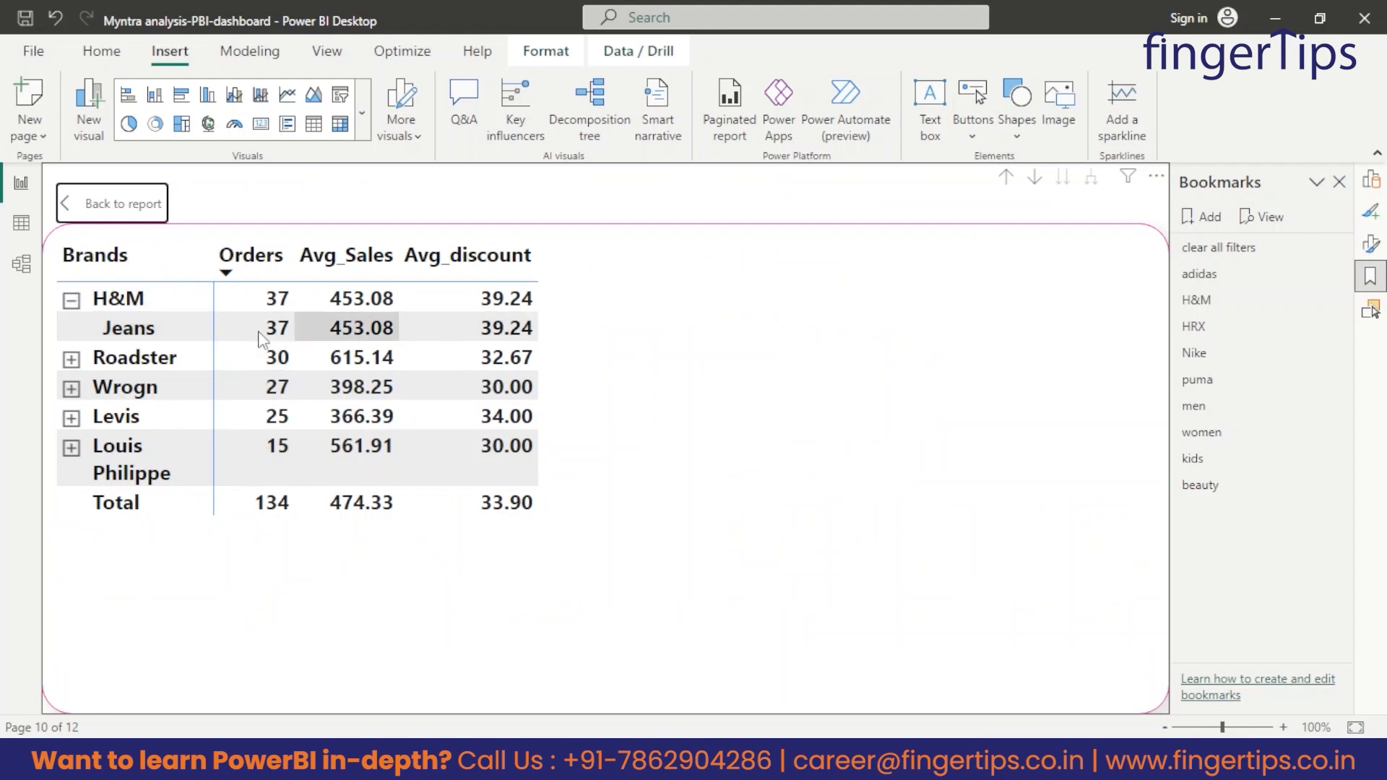
{"action": "left_click", "coordinate": [71, 359]}
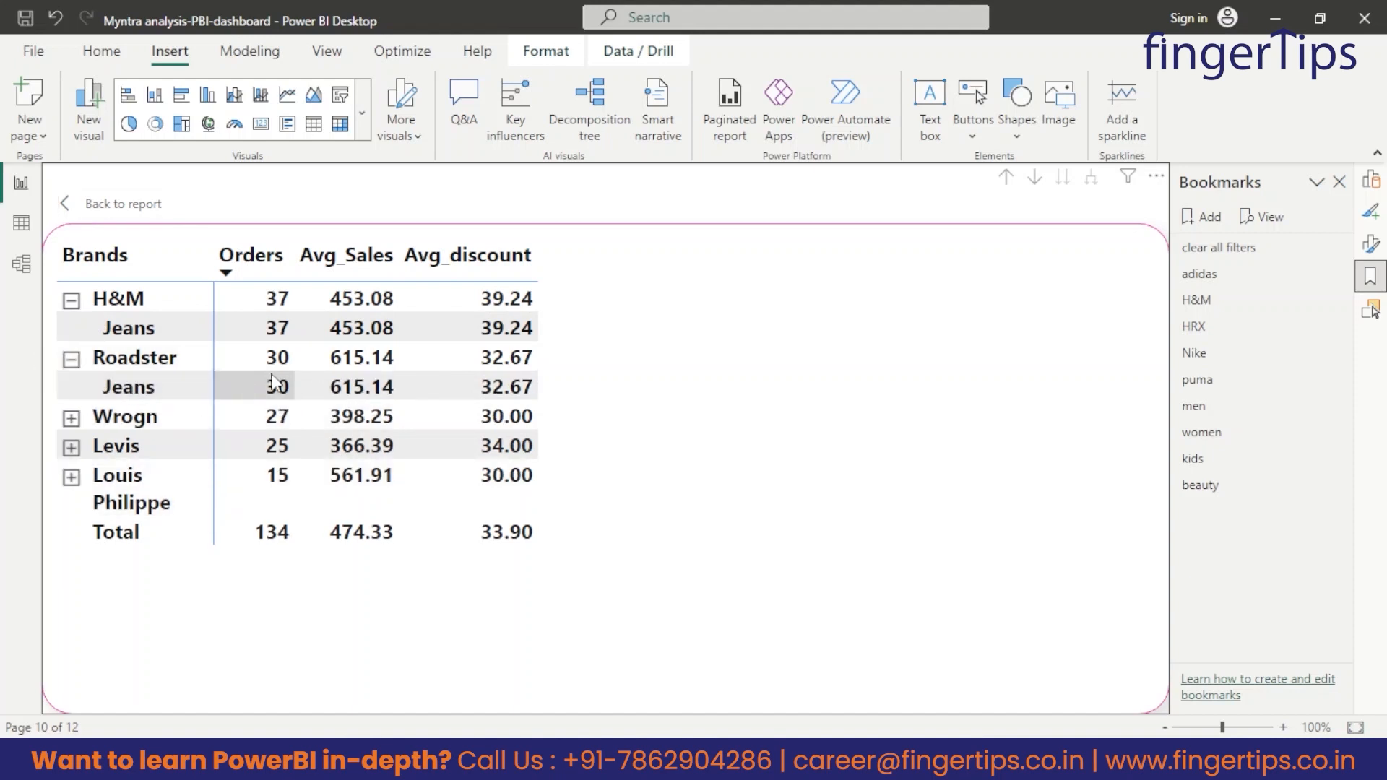
{"action": "left_click", "coordinate": [73, 449]}
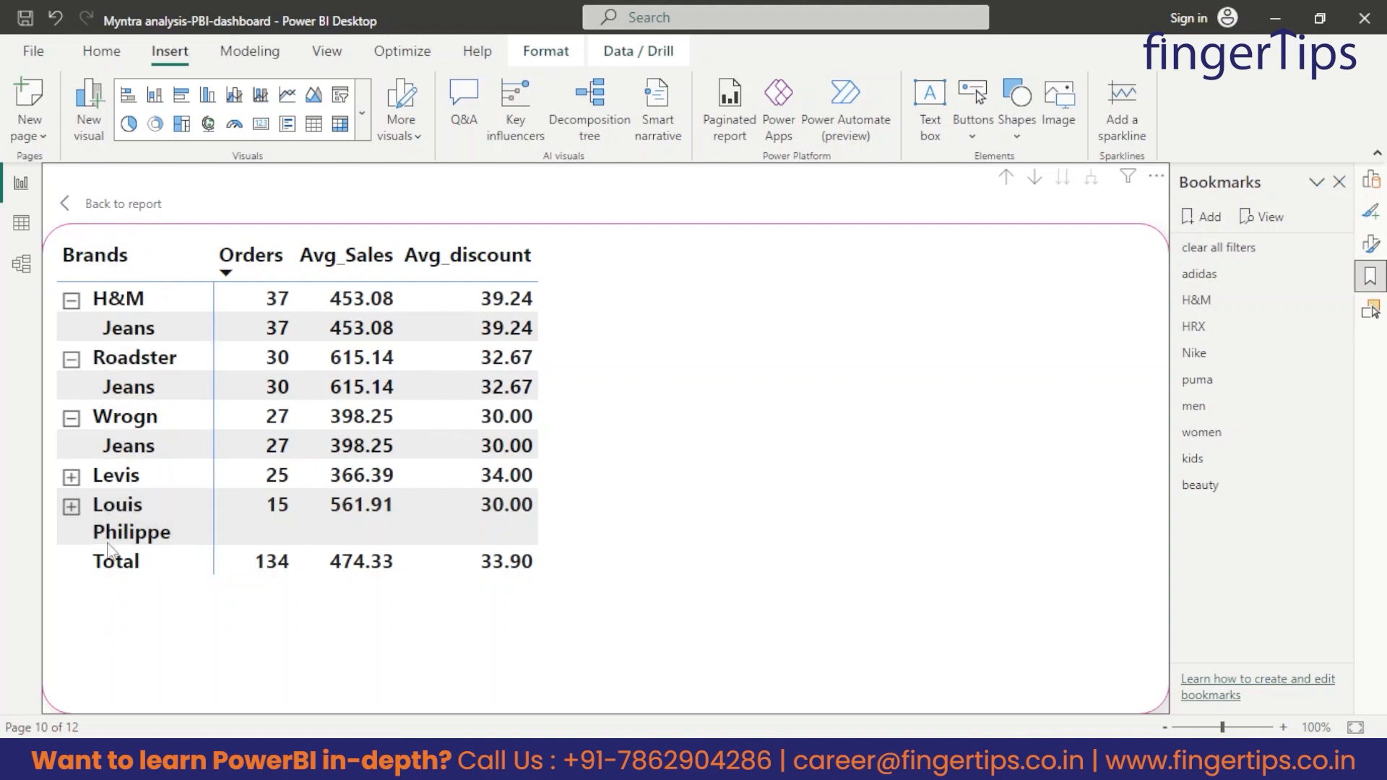
{"action": "left_click", "coordinate": [114, 206]}
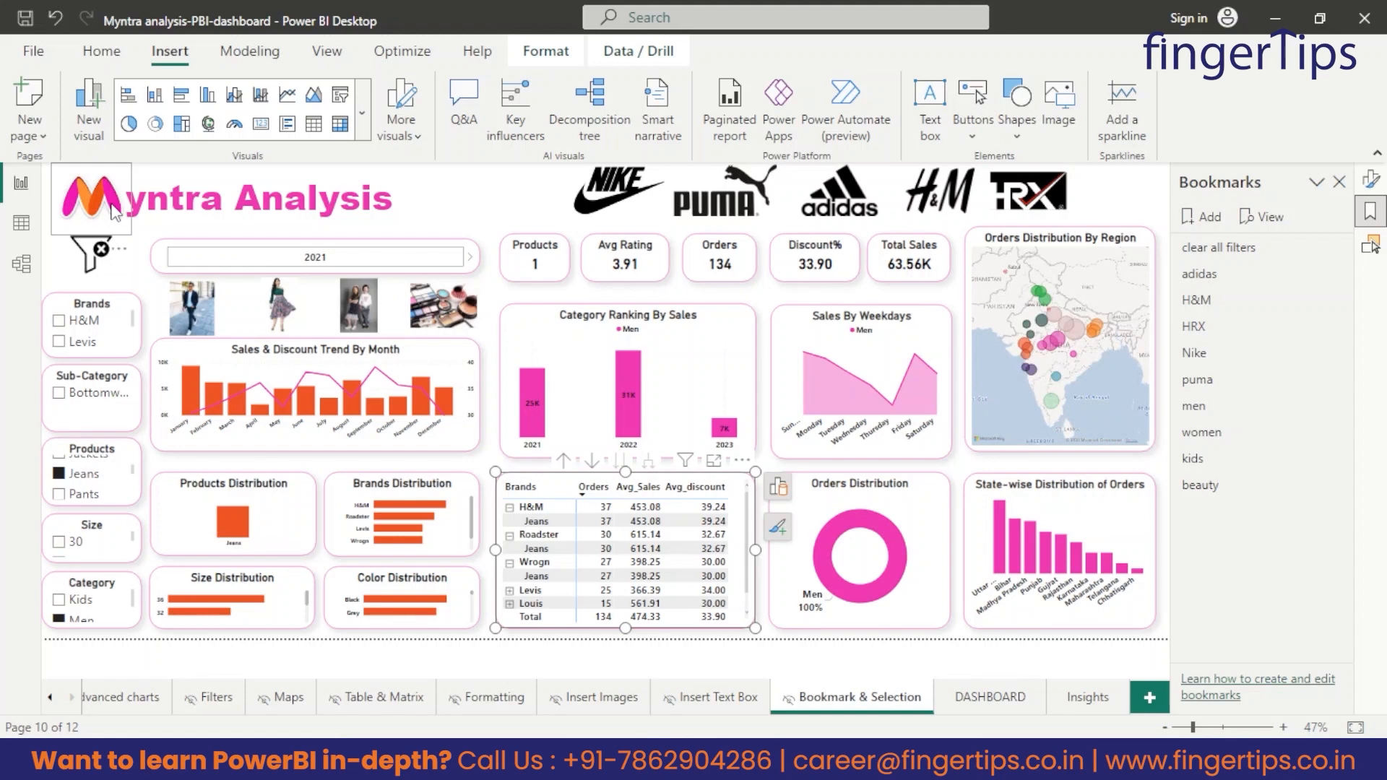
{"action": "left_click", "coordinate": [90, 258], "text": "ctrl"}
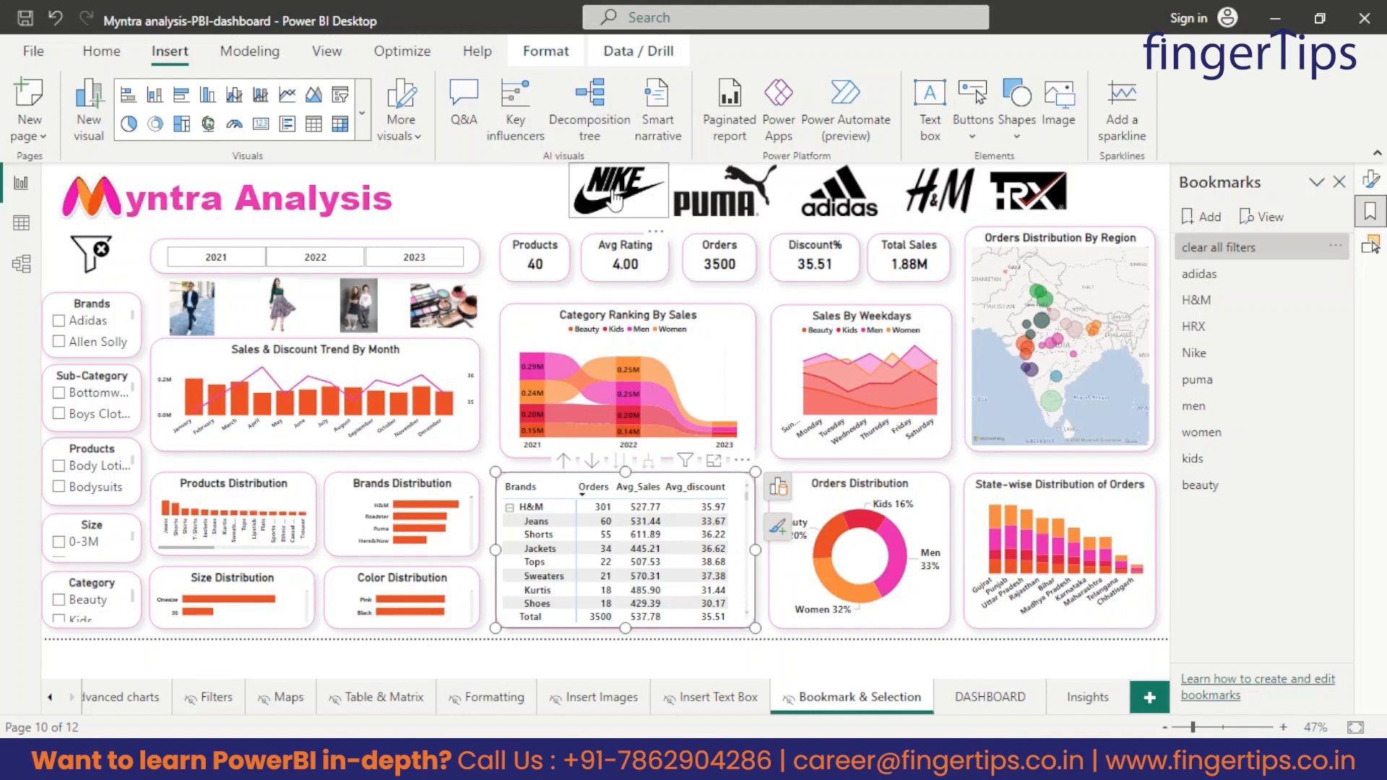
Filter the page with the Nike logo, examine the Products Distribution chart in focus mode and clear all filters.
{"action": "left_click", "coordinate": [615, 201], "text": "ctrl"}
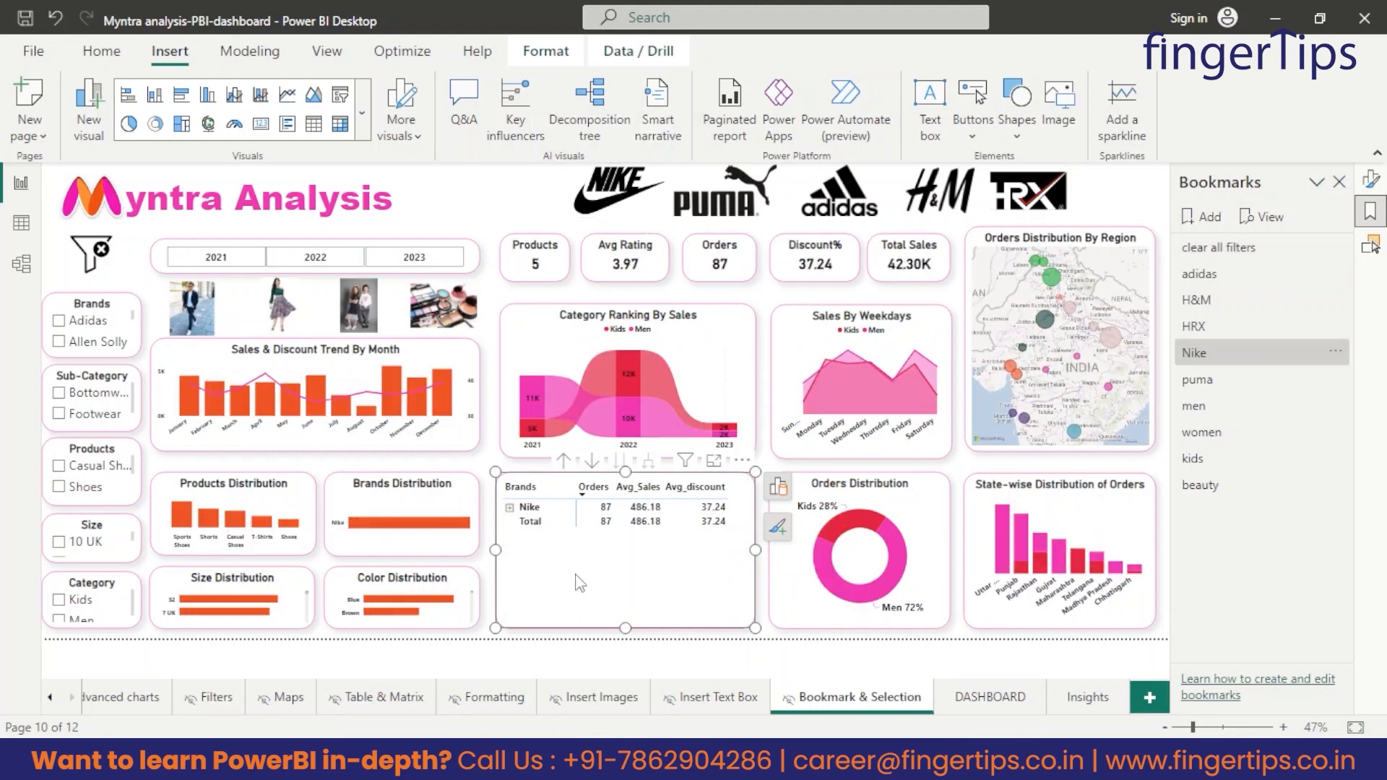
{"action": "left_click", "coordinate": [273, 497]}
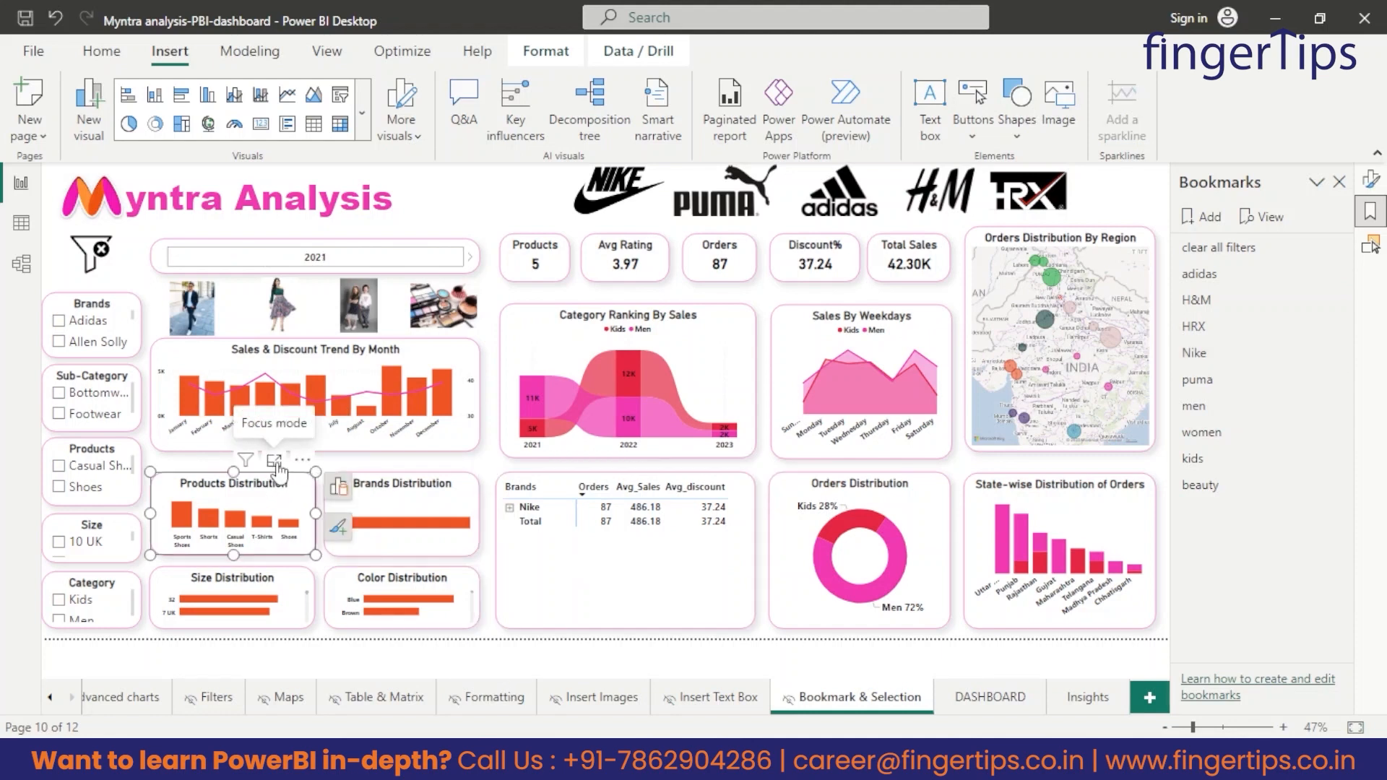
{"action": "left_click", "coordinate": [275, 461]}
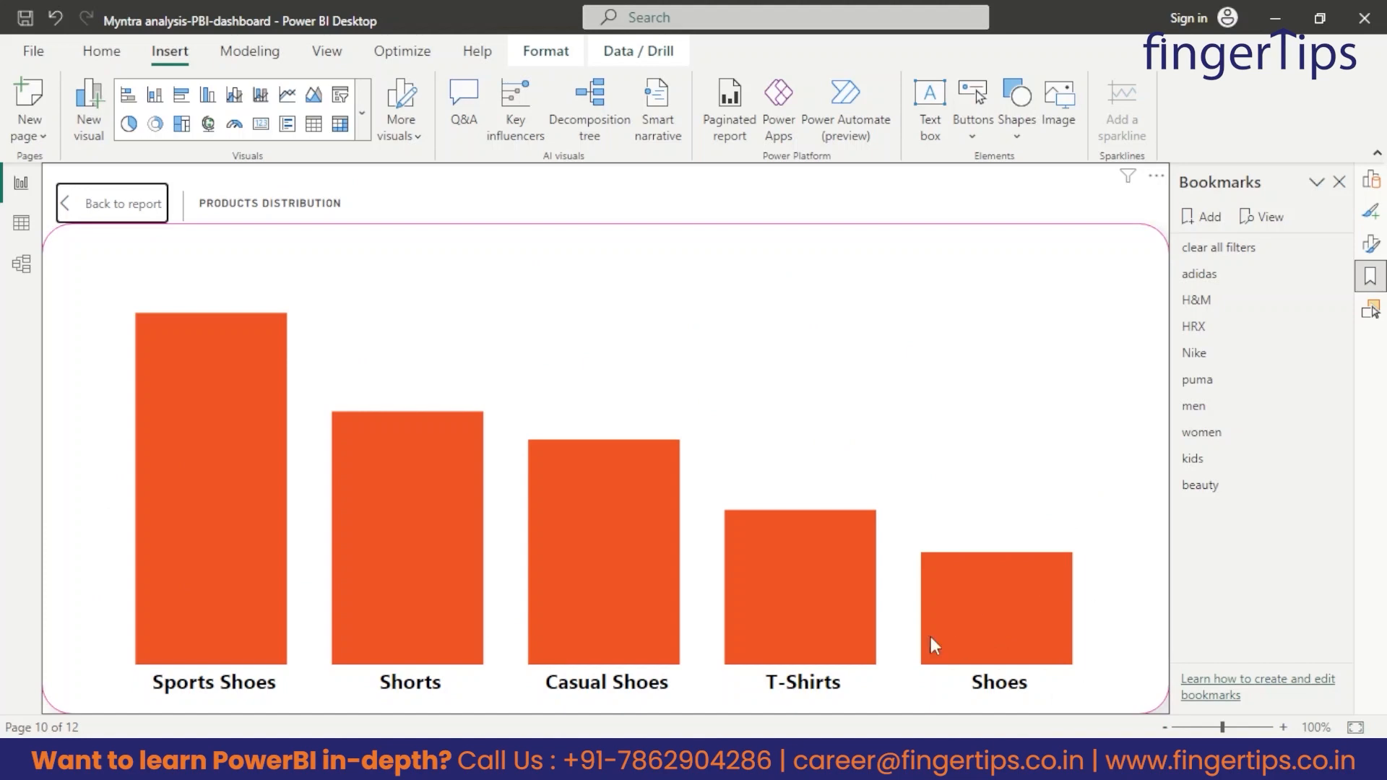
{"action": "left_click", "coordinate": [97, 204]}
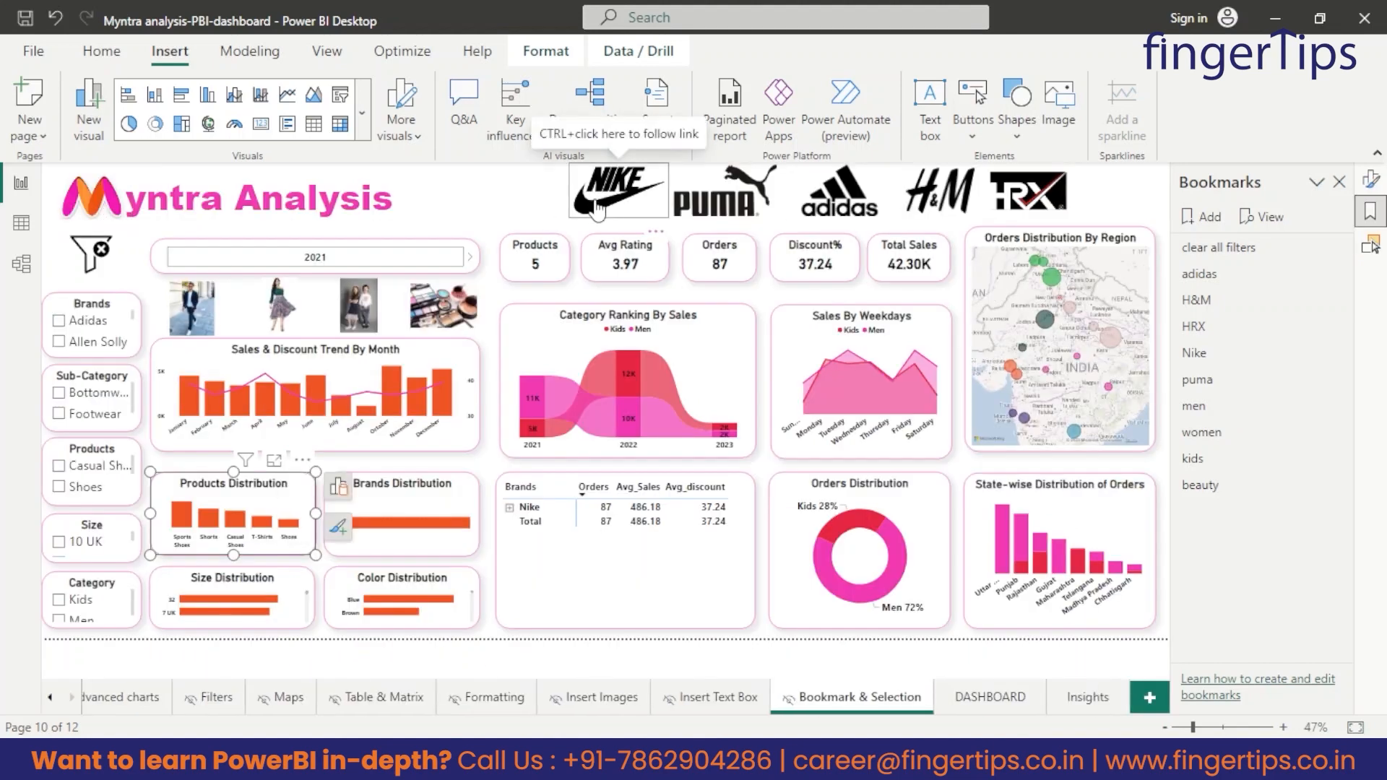
{"action": "left_click", "coordinate": [97, 266], "text": "ctrl"}
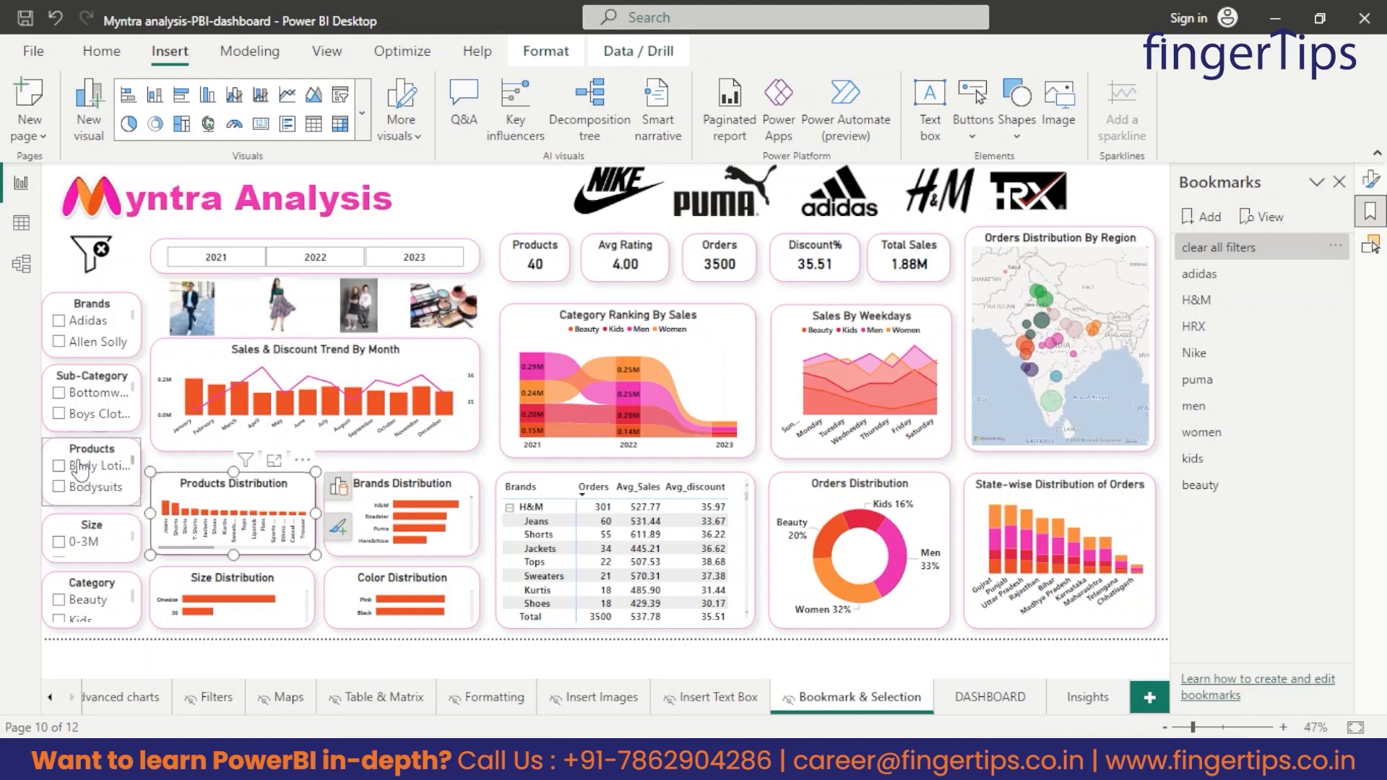
Filter the page to Lipstick in the Products slicer.
{"action": "scroll", "coordinate": [96, 480], "scroll_direction": "down", "scroll_amount": 5}
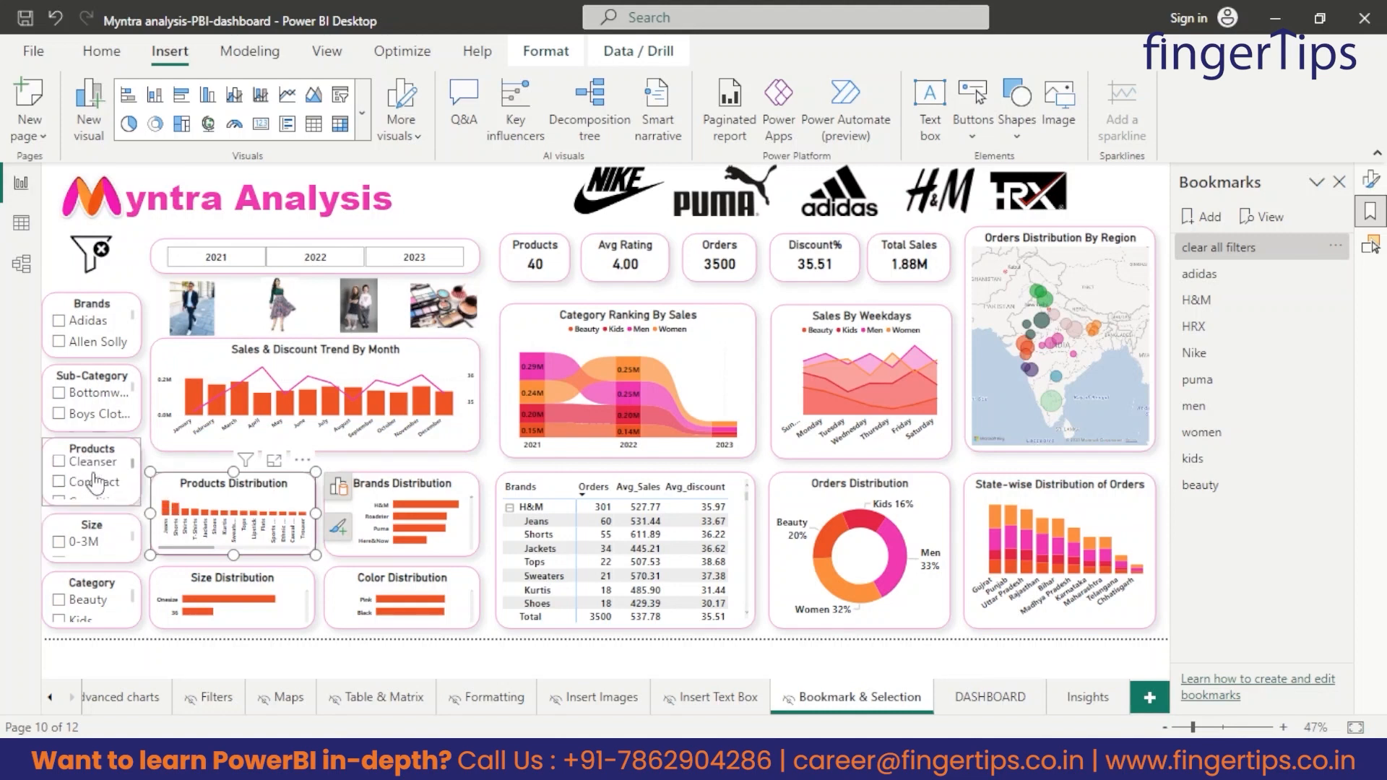
{"action": "scroll", "coordinate": [96, 480], "scroll_direction": "down", "scroll_amount": 5}
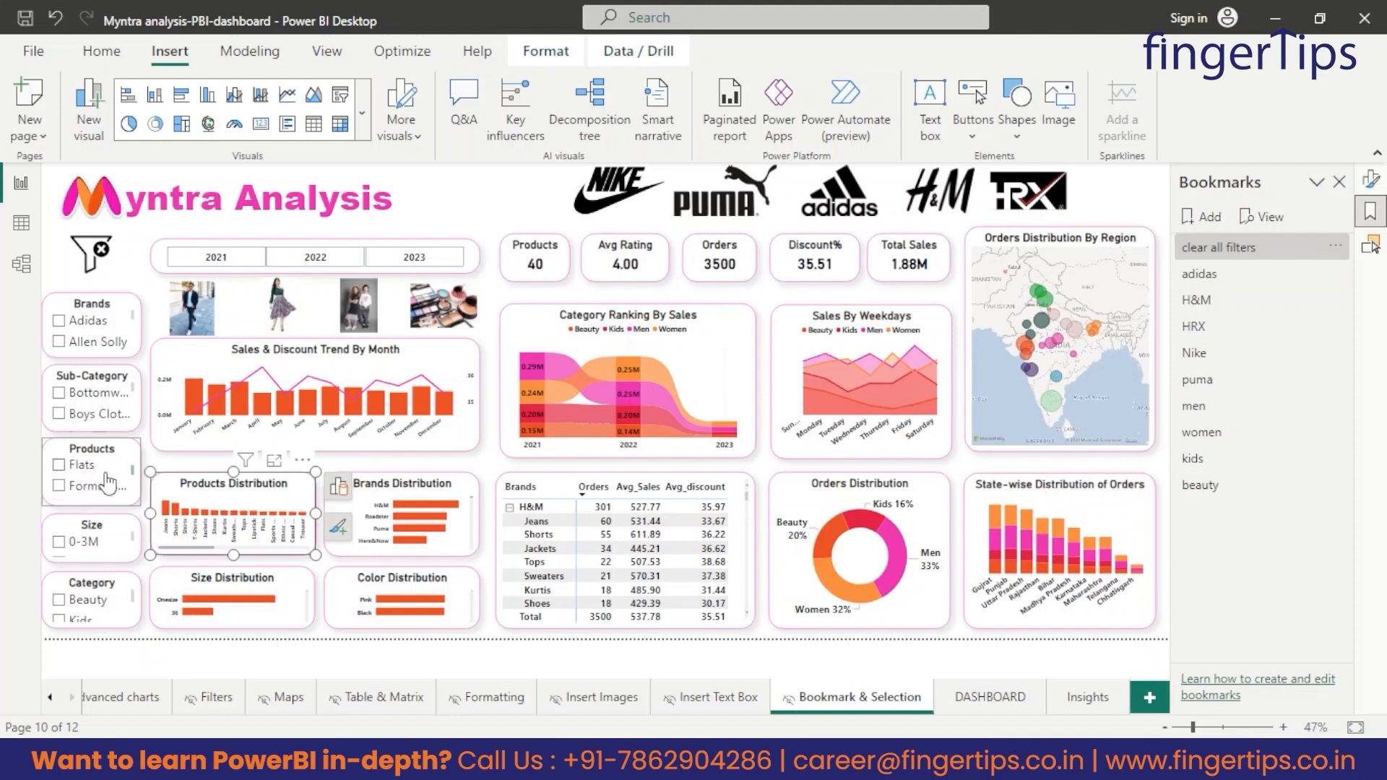
{"action": "scroll", "coordinate": [83, 484], "scroll_direction": "down", "scroll_amount": 5}
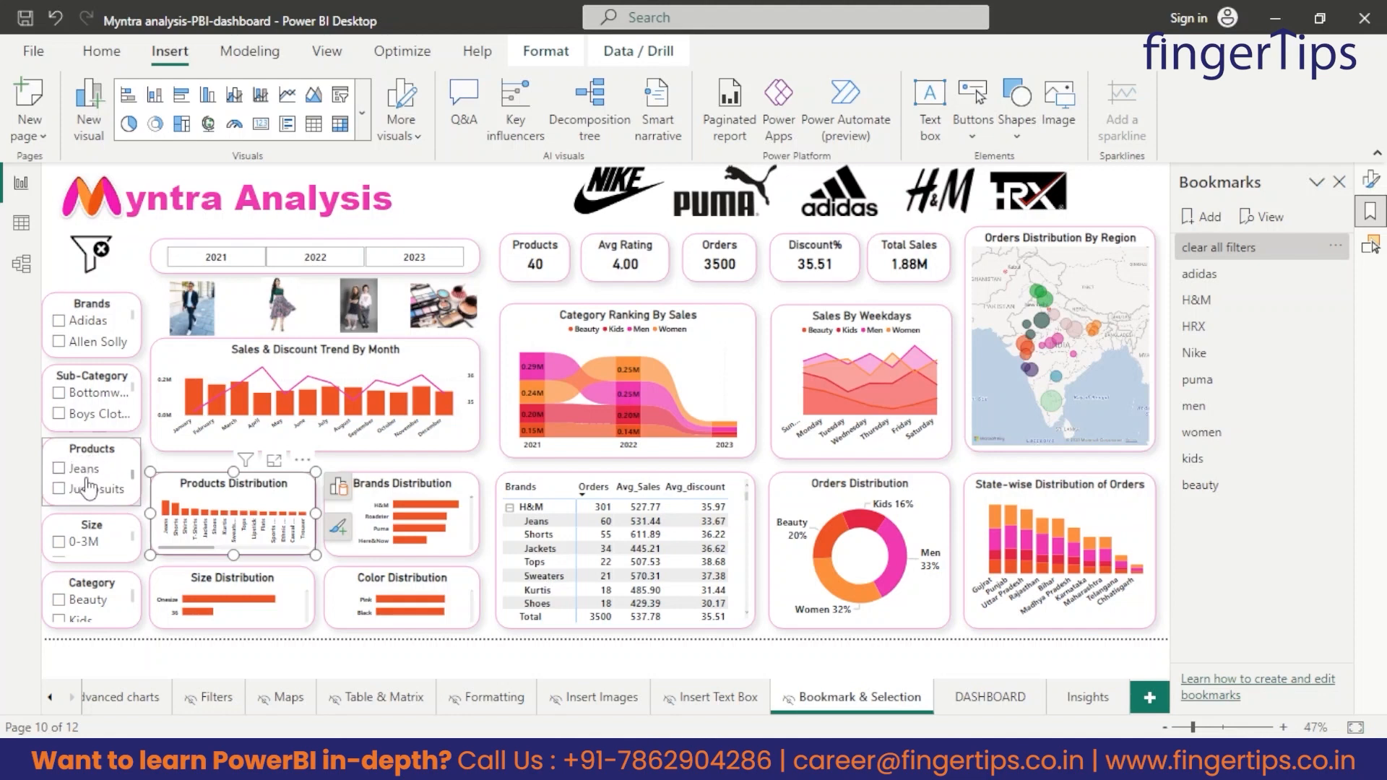
{"action": "scroll", "coordinate": [87, 489], "scroll_direction": "down", "scroll_amount": 5}
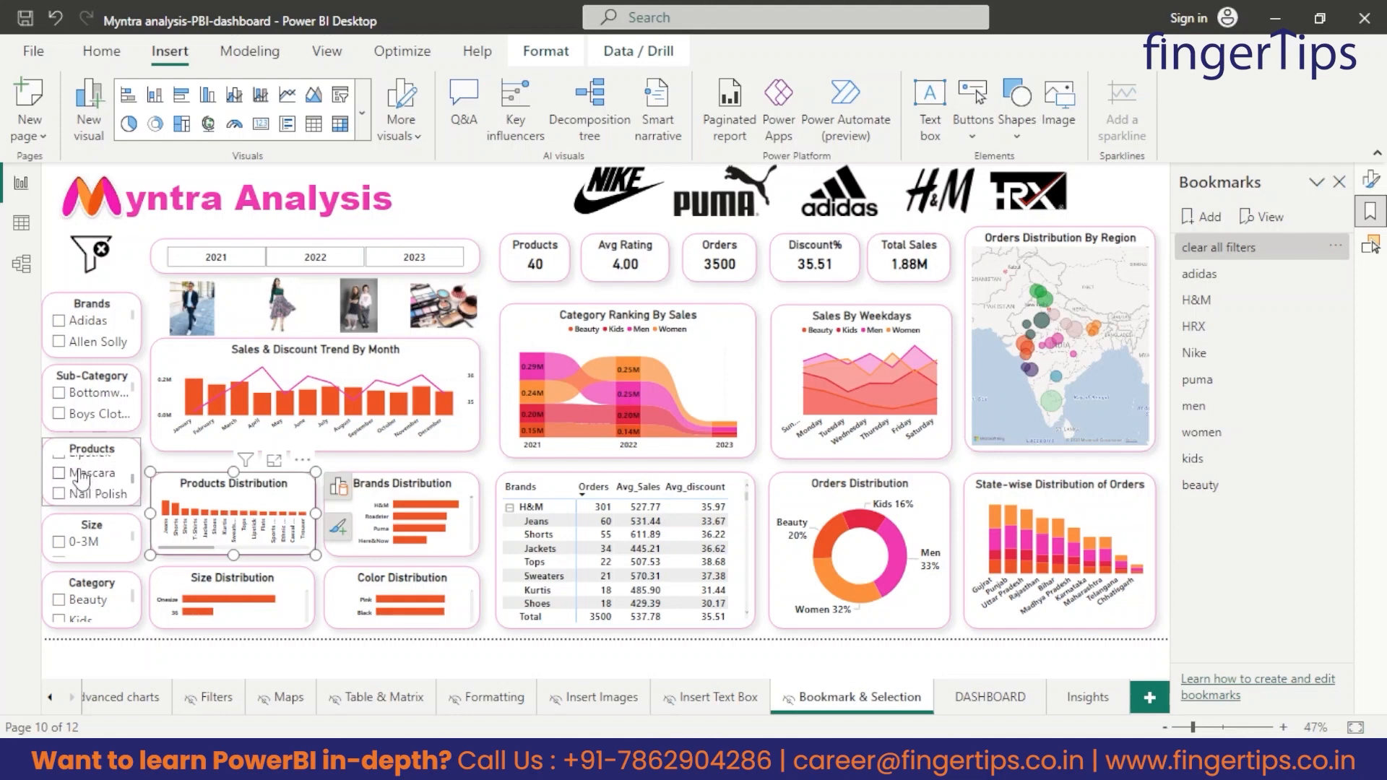
{"action": "left_click", "coordinate": [59, 466]}
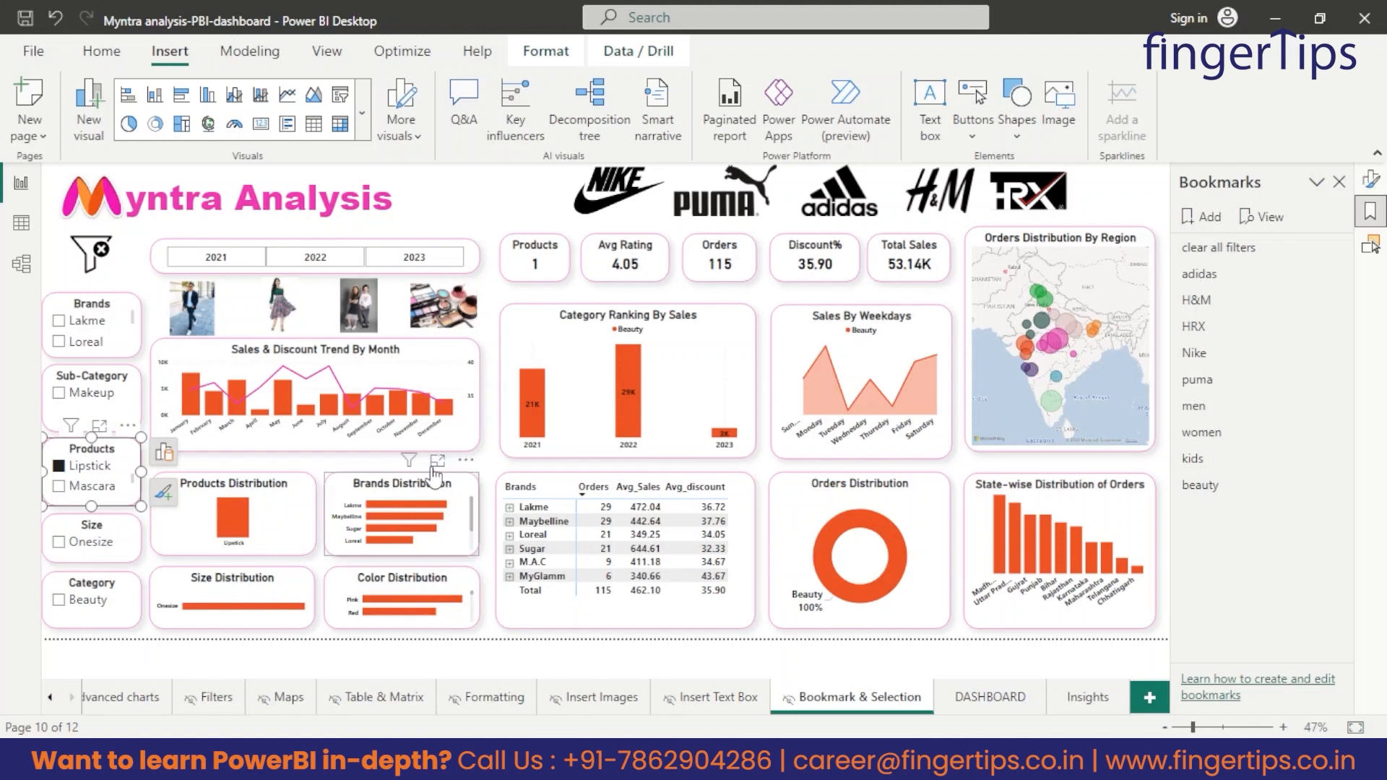
Examine each brand's count in the Brands Distribution chart in focus mode, return to the report and clear all filters.
{"action": "left_click", "coordinate": [437, 462]}
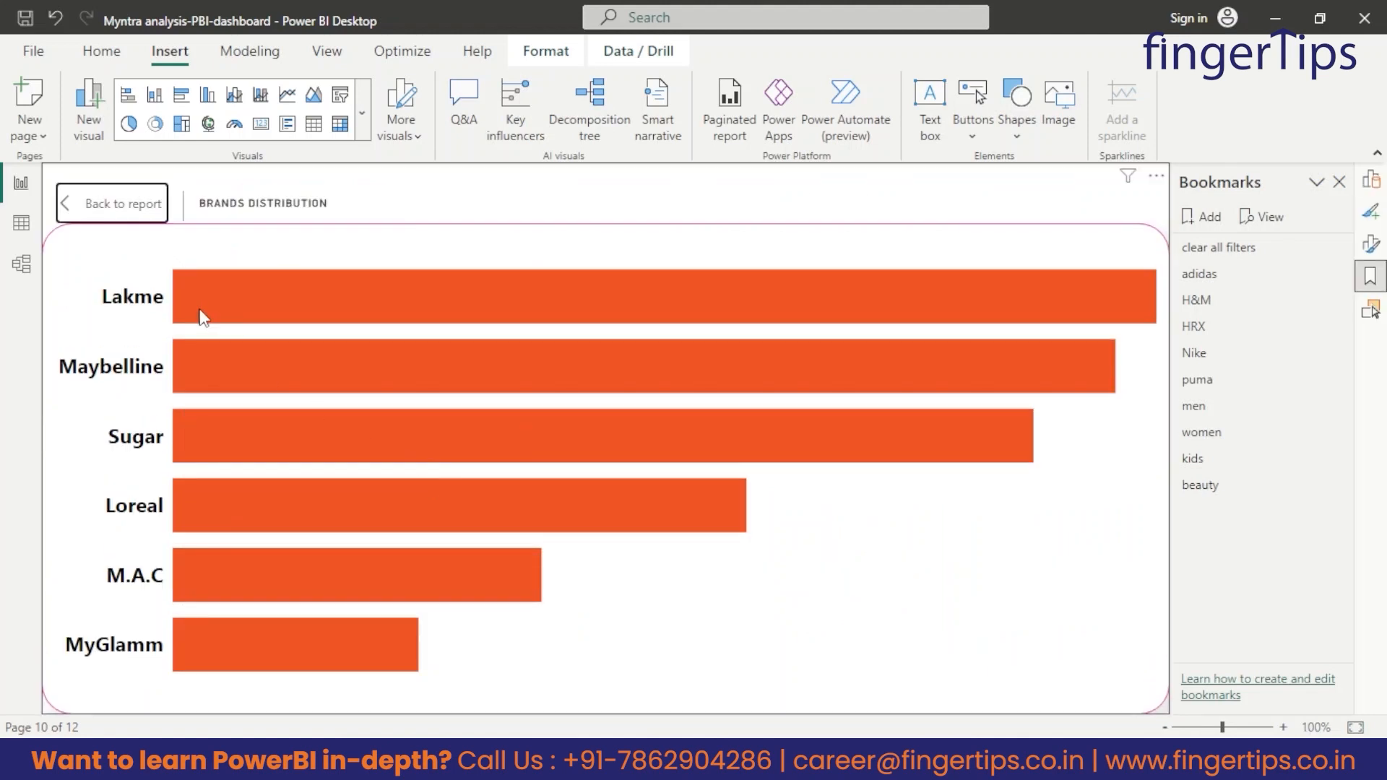
{"action": "mouse_move", "coordinate": [263, 324]}
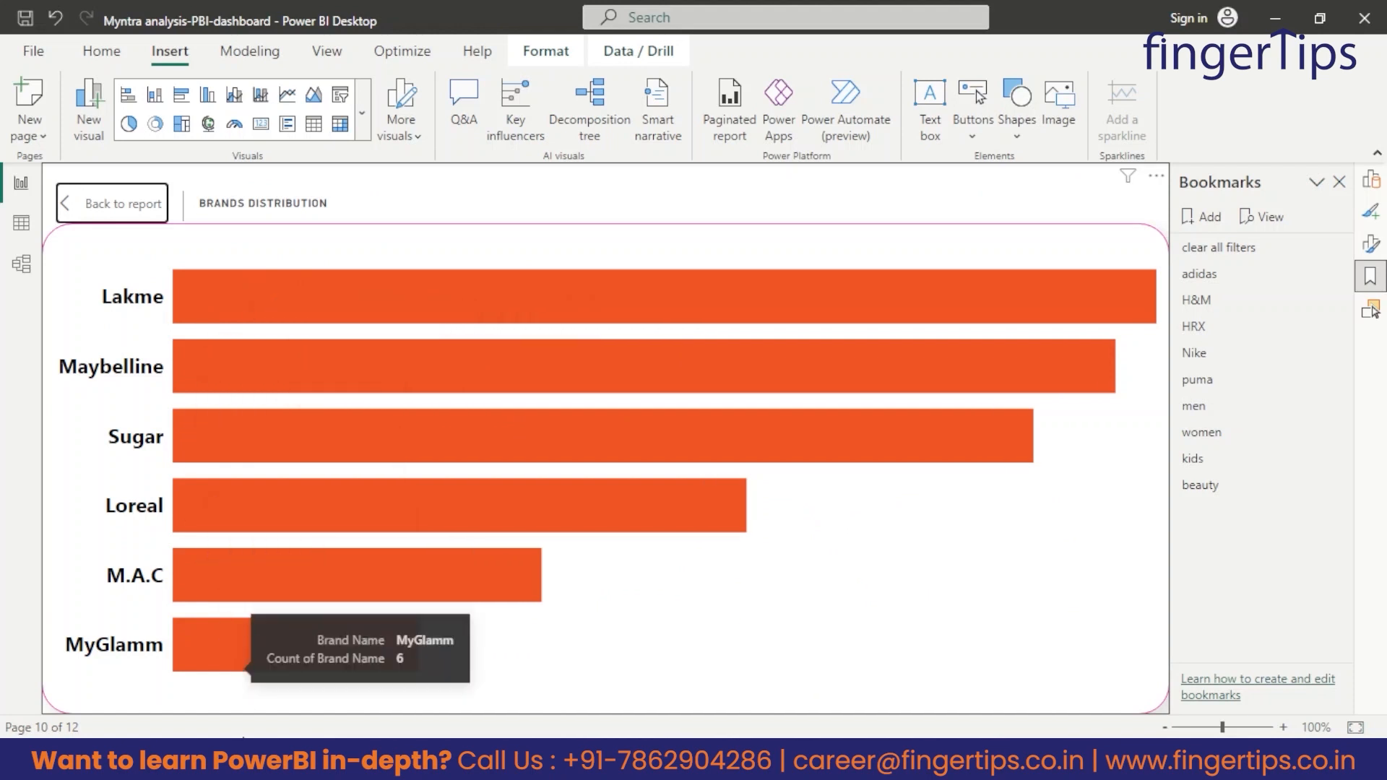
{"action": "mouse_move", "coordinate": [301, 669]}
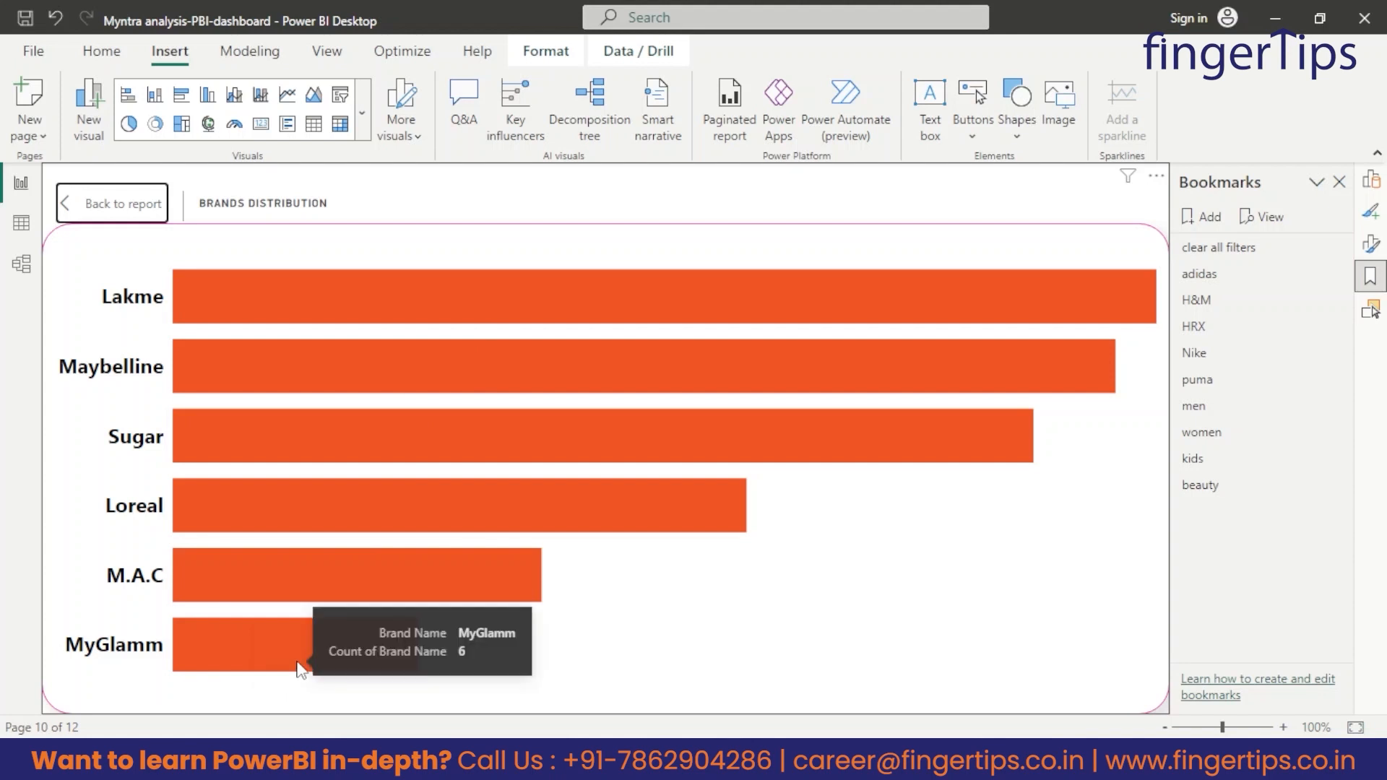
{"action": "left_click", "coordinate": [101, 207]}
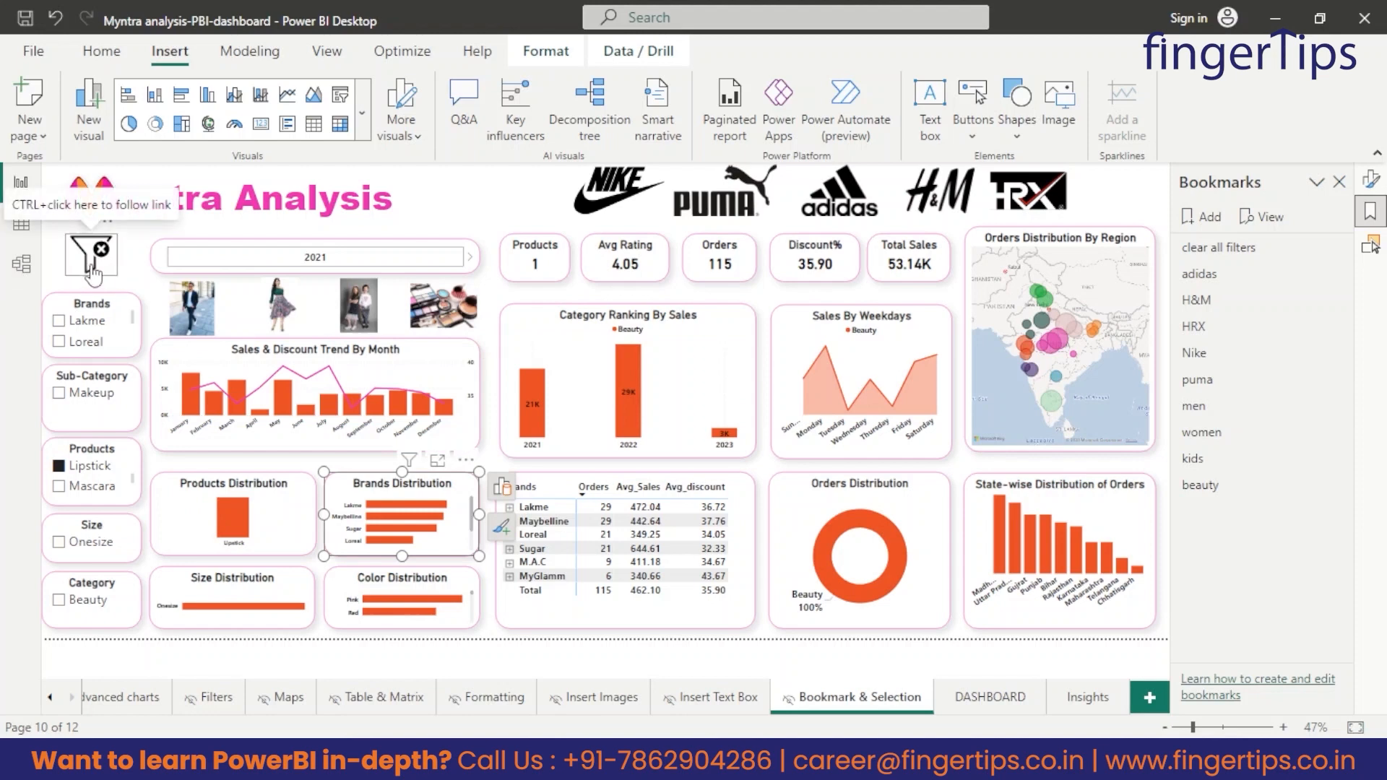
{"action": "left_click", "coordinate": [528, 214]}
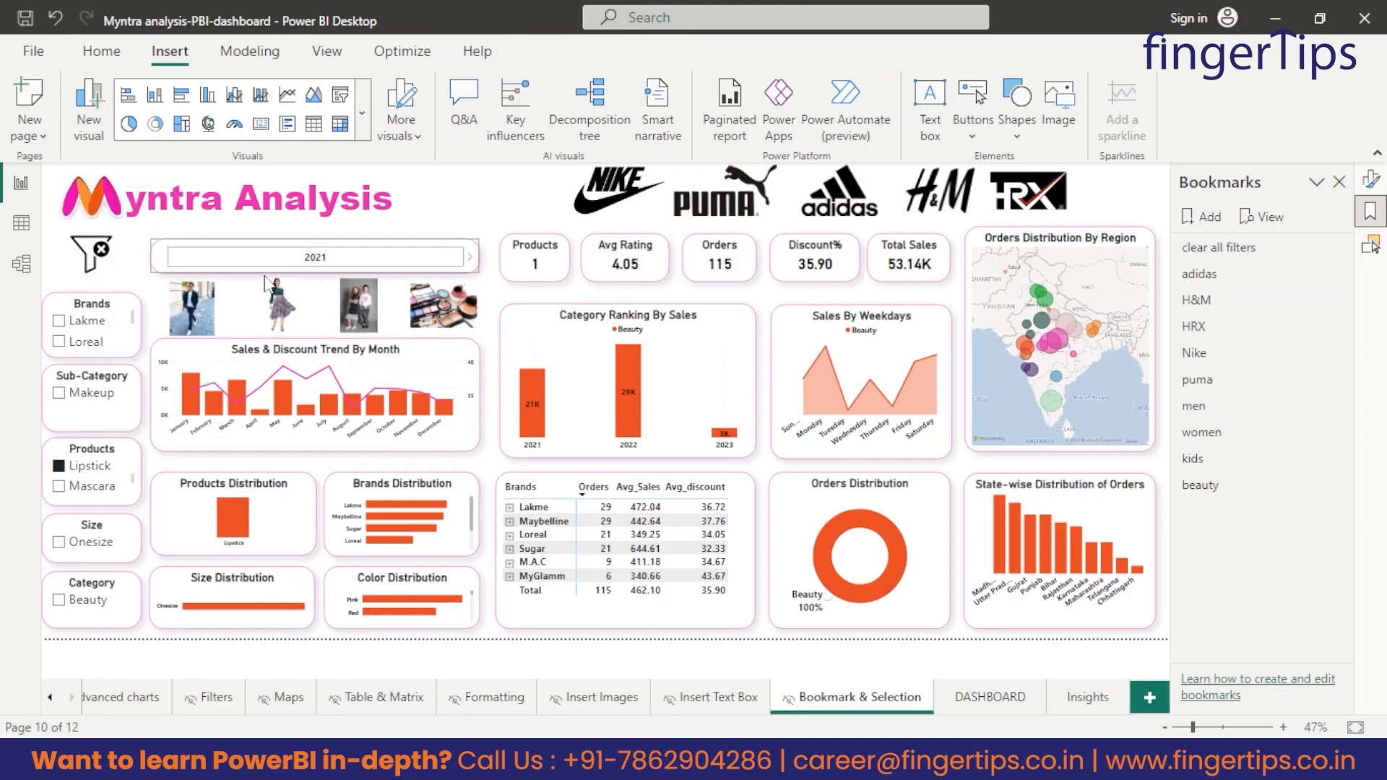
{"action": "left_click", "coordinate": [94, 265], "text": "ctrl"}
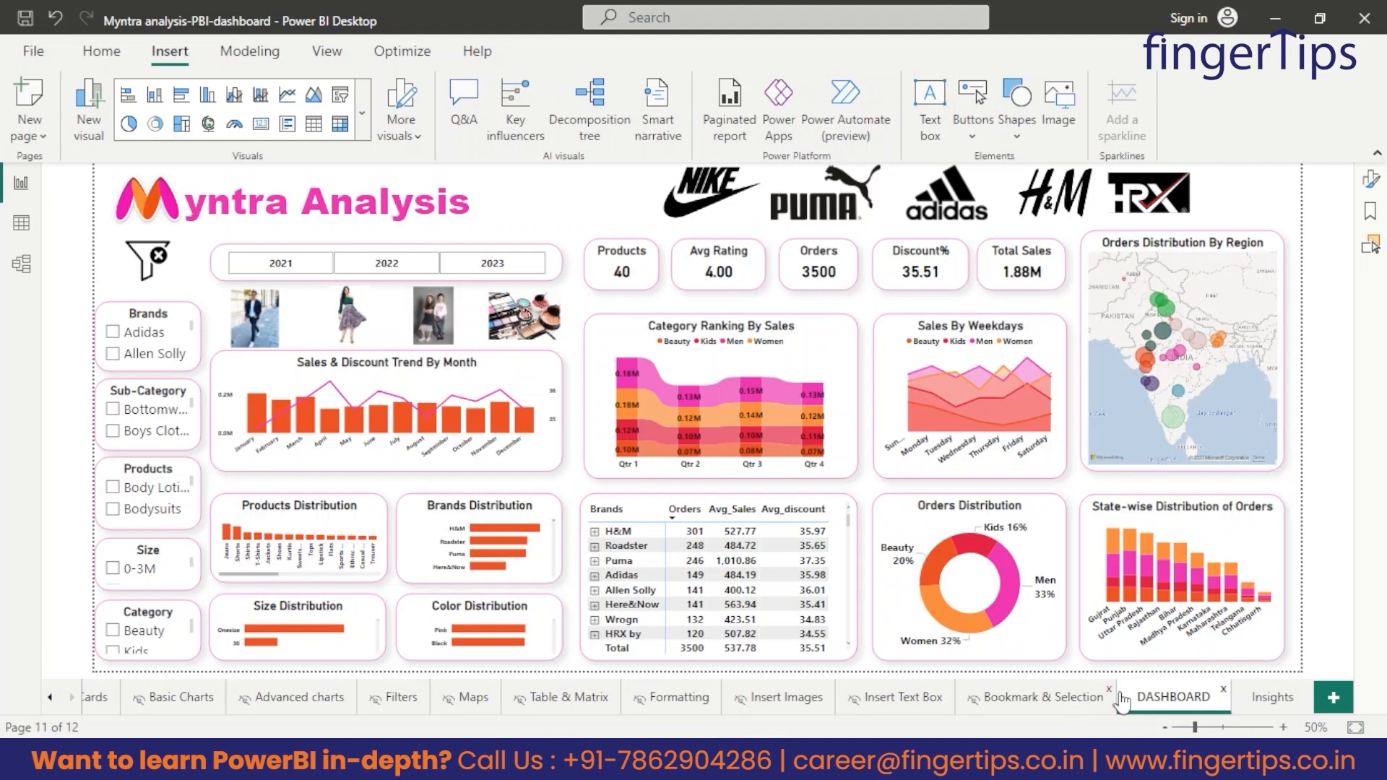
Review the first insight about men's and women's sales ranks on the Insights page and return to the DASHBOARD page.
{"action": "left_click", "coordinate": [1275, 699]}
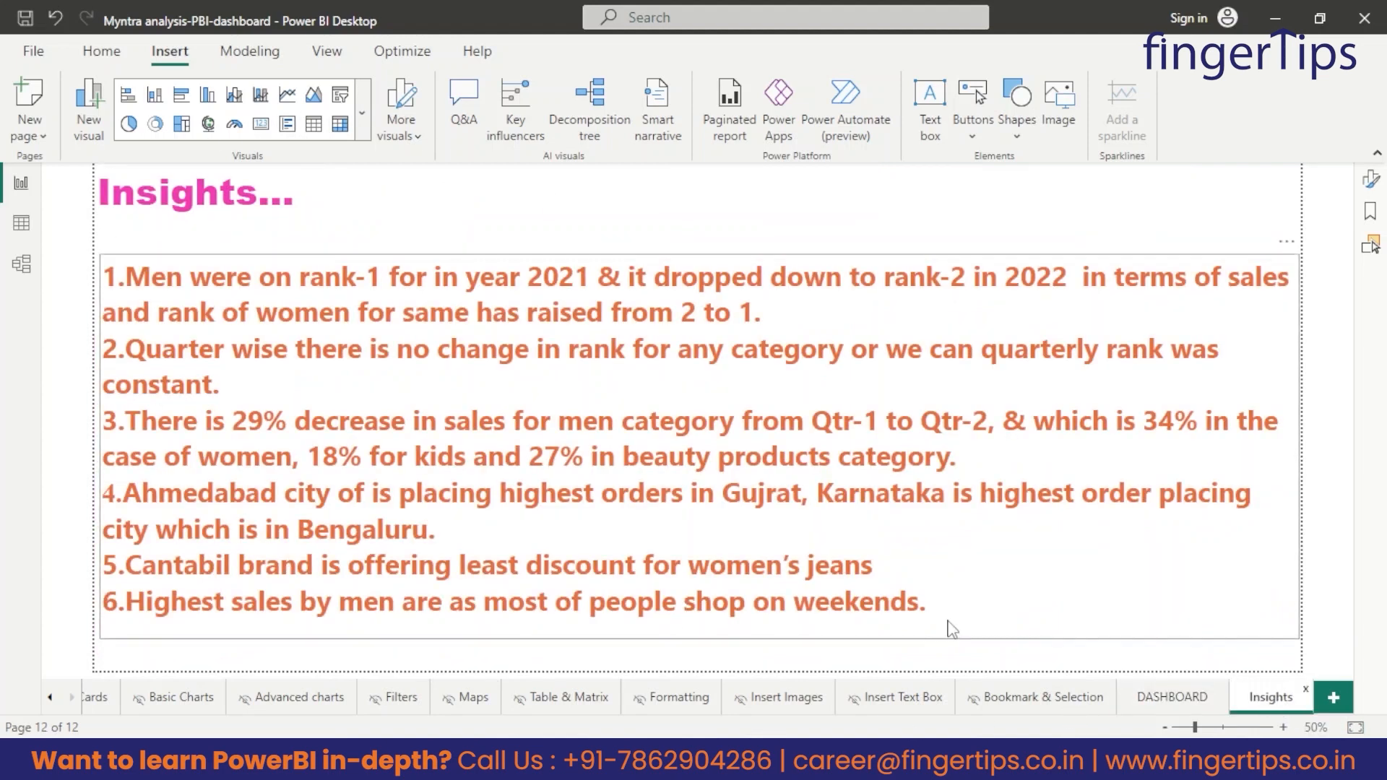
{"action": "left_click_drag", "start_coordinate": [963, 607], "coordinate": [401, 260]}
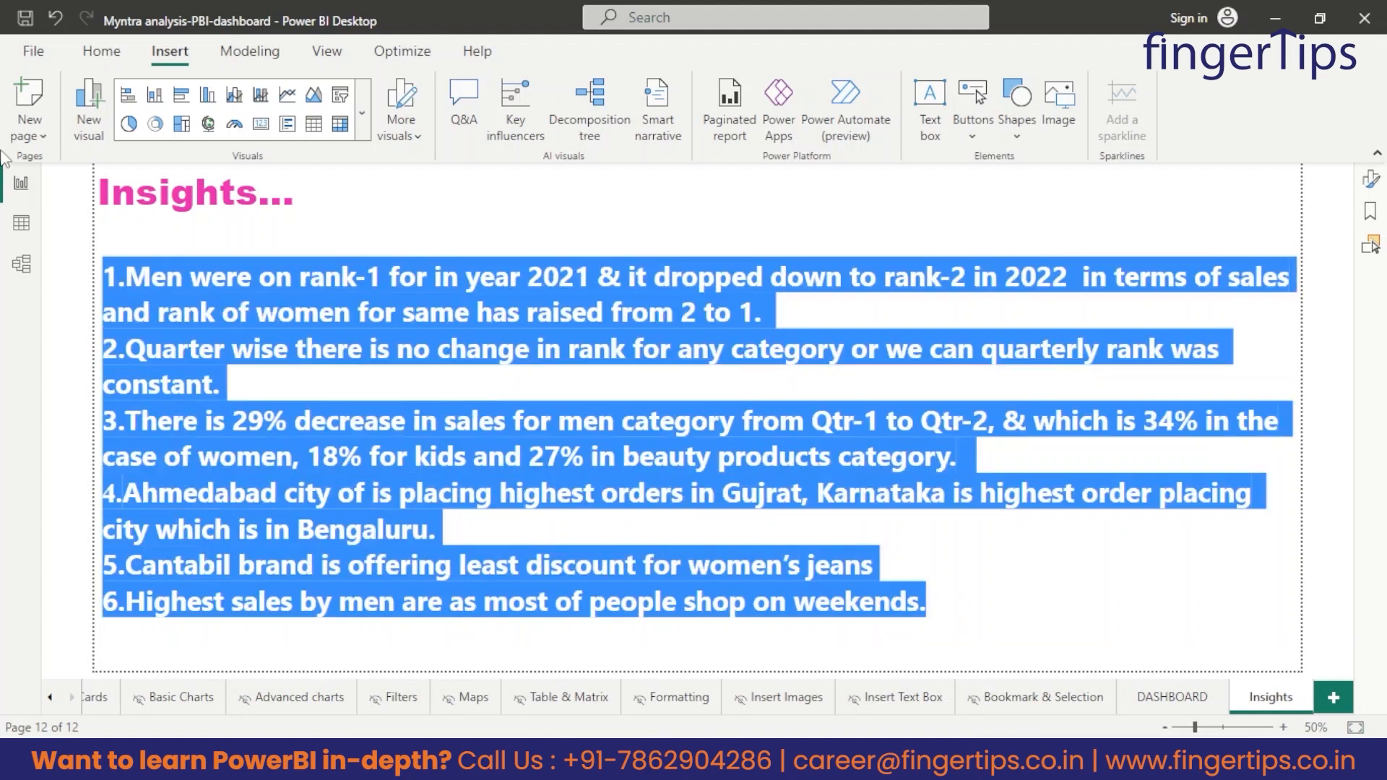
{"action": "left_click", "coordinate": [585, 309]}
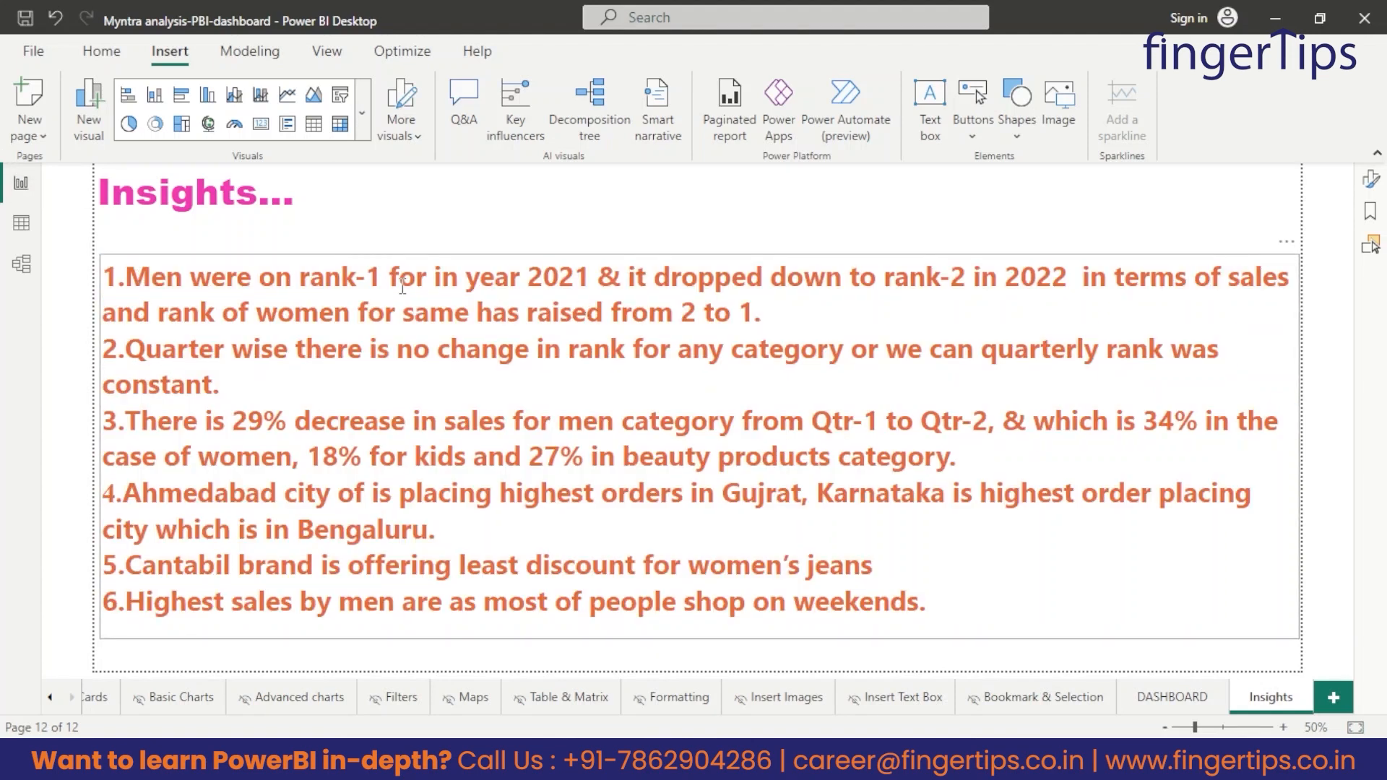
{"action": "left_click_drag", "start_coordinate": [595, 288], "coordinate": [471, 276]}
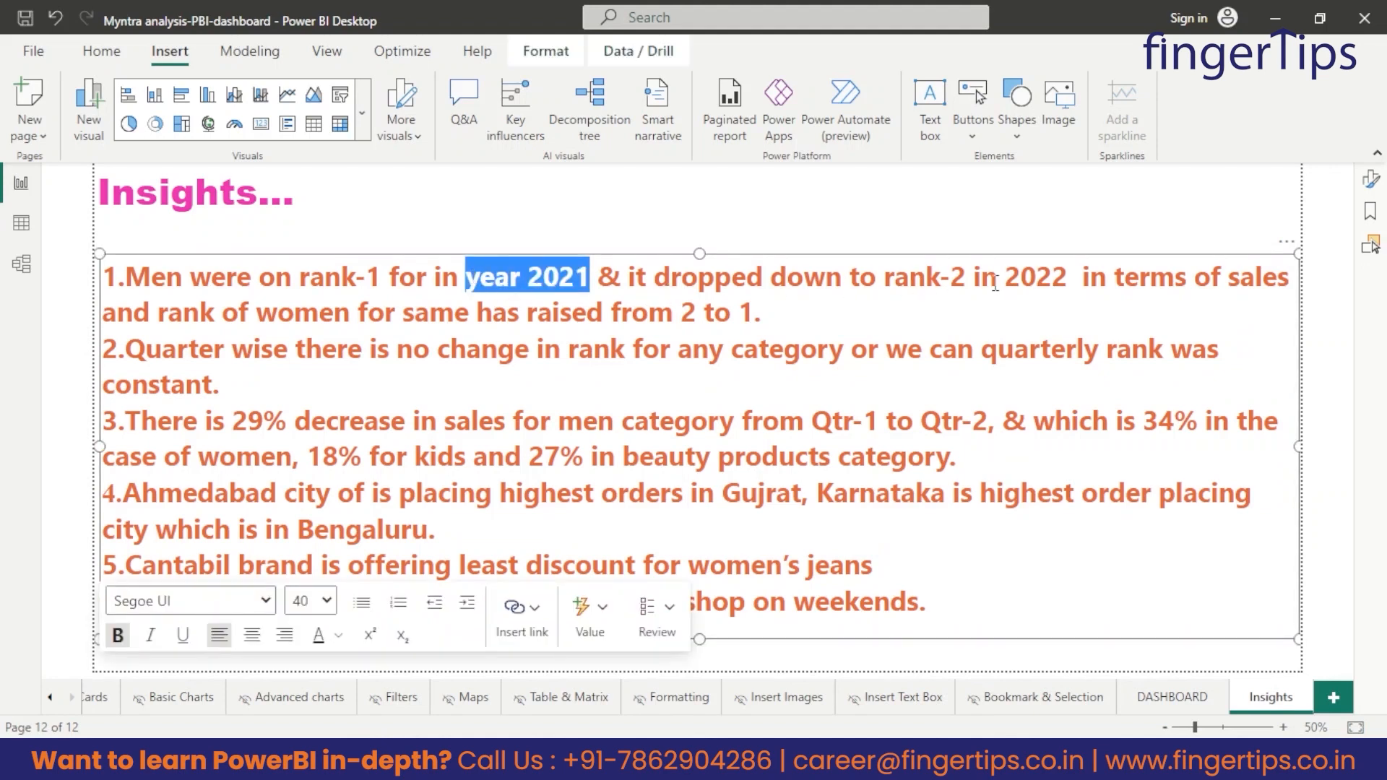
{"action": "left_click_drag", "start_coordinate": [966, 278], "coordinate": [802, 274]}
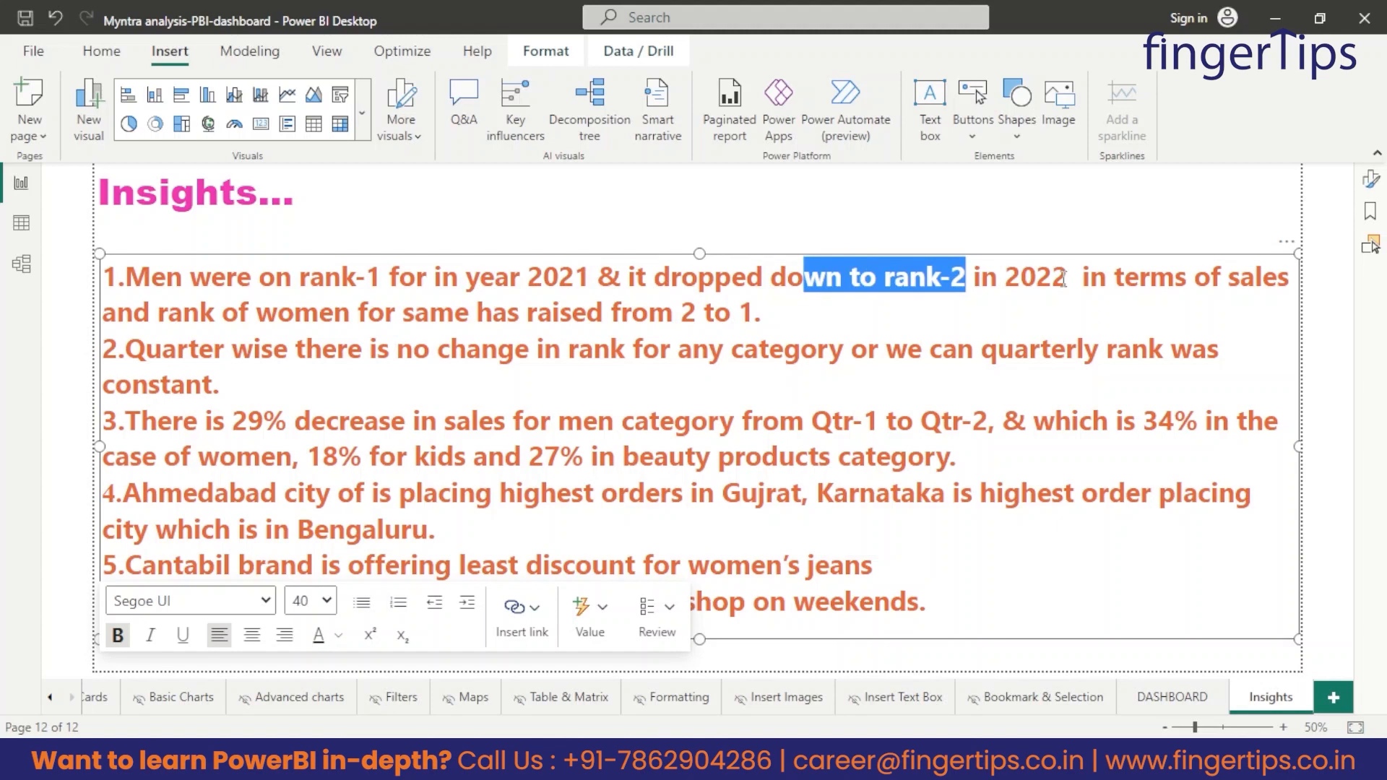
{"action": "left_click_drag", "start_coordinate": [158, 313], "coordinate": [750, 313]}
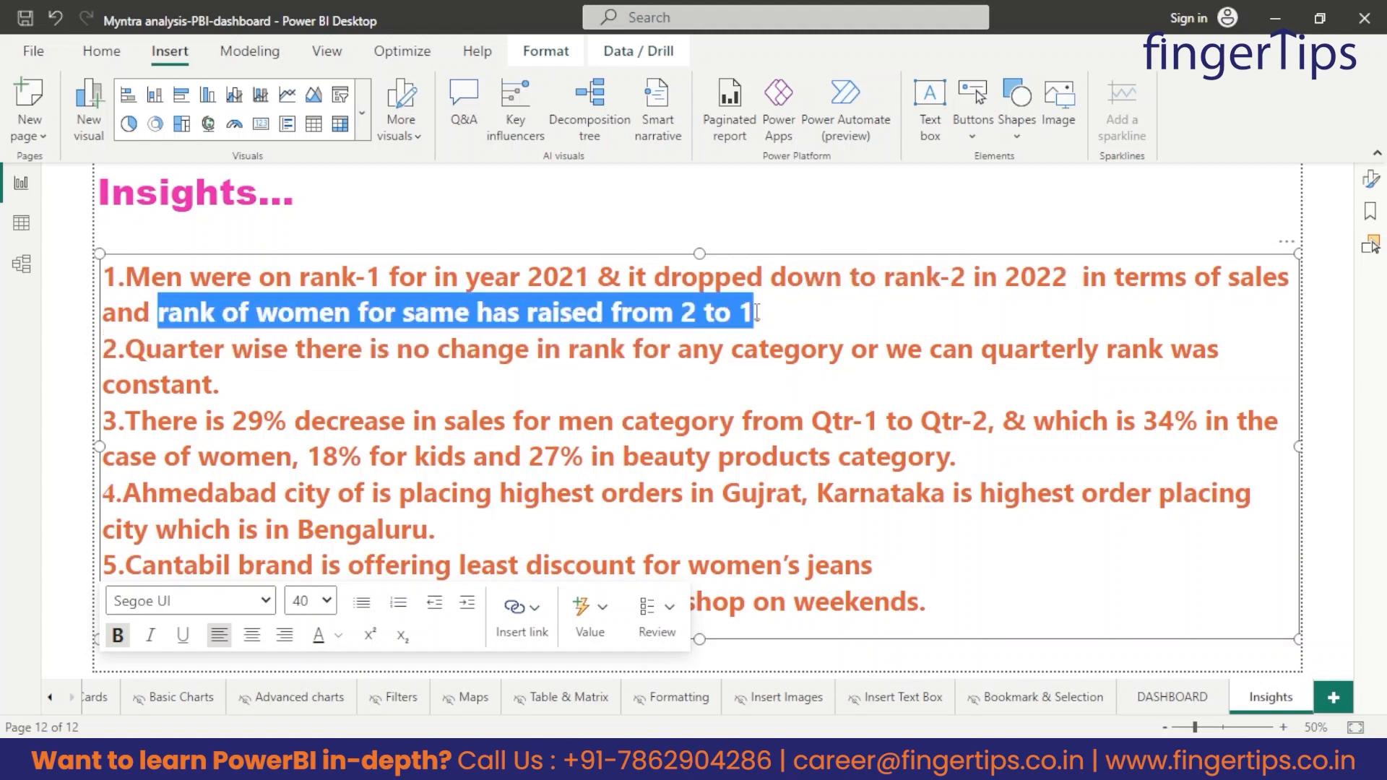
{"action": "left_click", "coordinate": [1171, 690]}
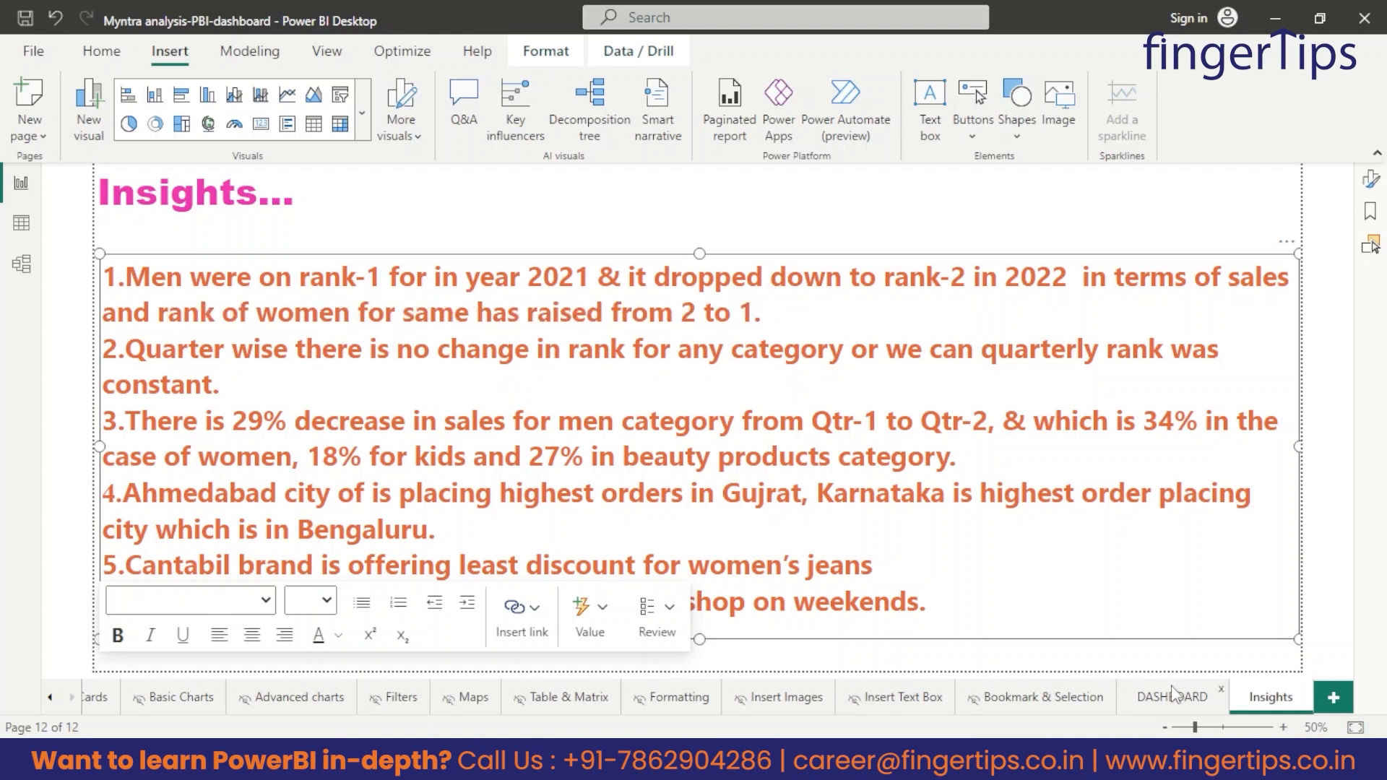
{"action": "left_click", "coordinate": [1171, 697]}
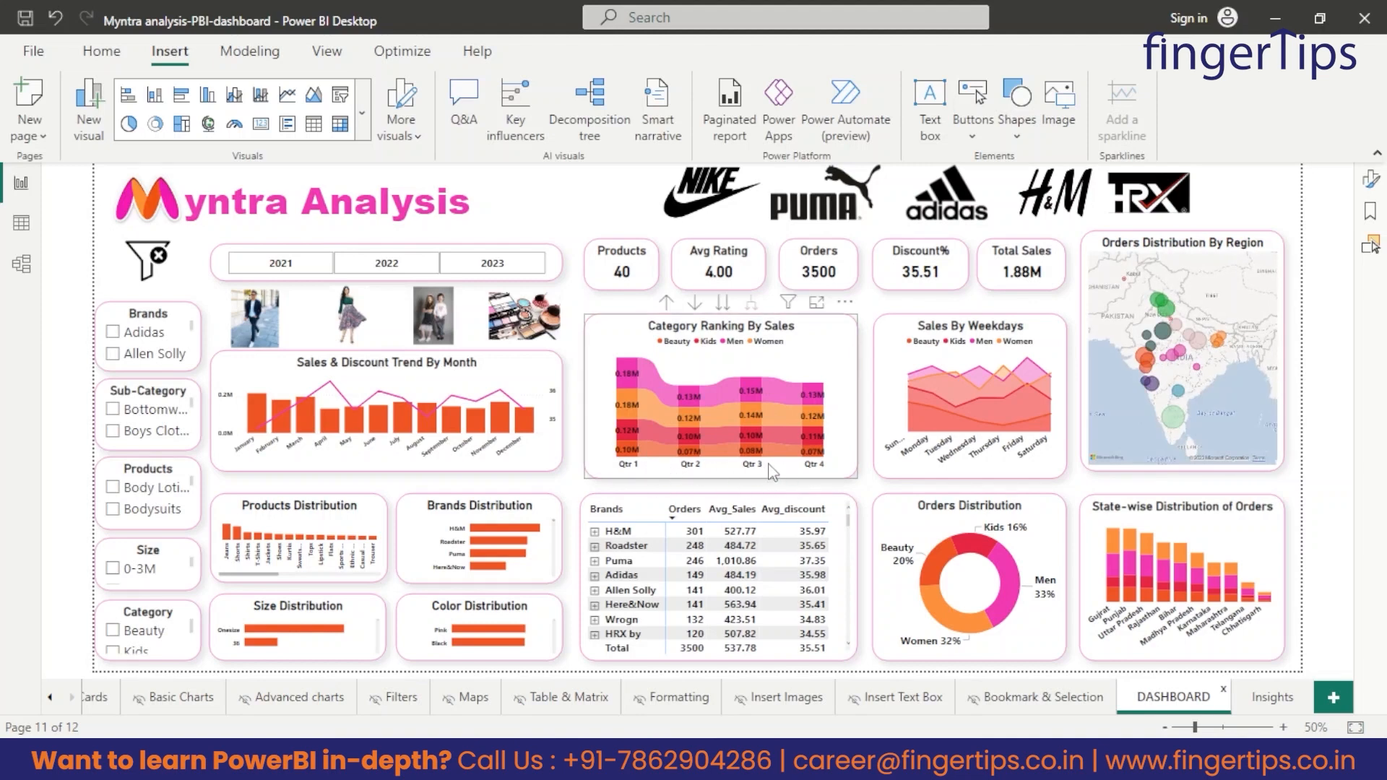
Drill the Category Ranking By Sales chart up to years to compare men's and women's ranks, and return to the Insights page.
{"action": "left_click", "coordinate": [665, 303]}
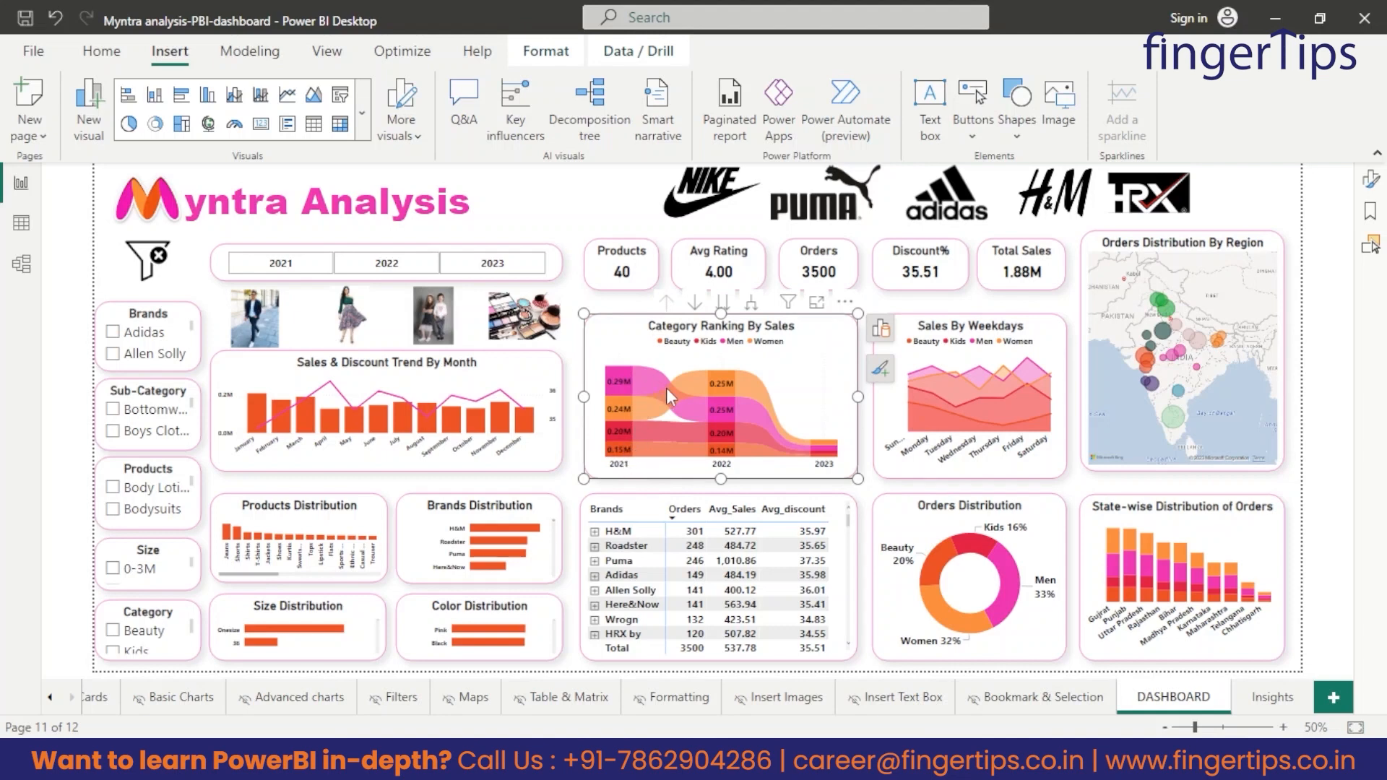
{"action": "mouse_move", "coordinate": [666, 388]}
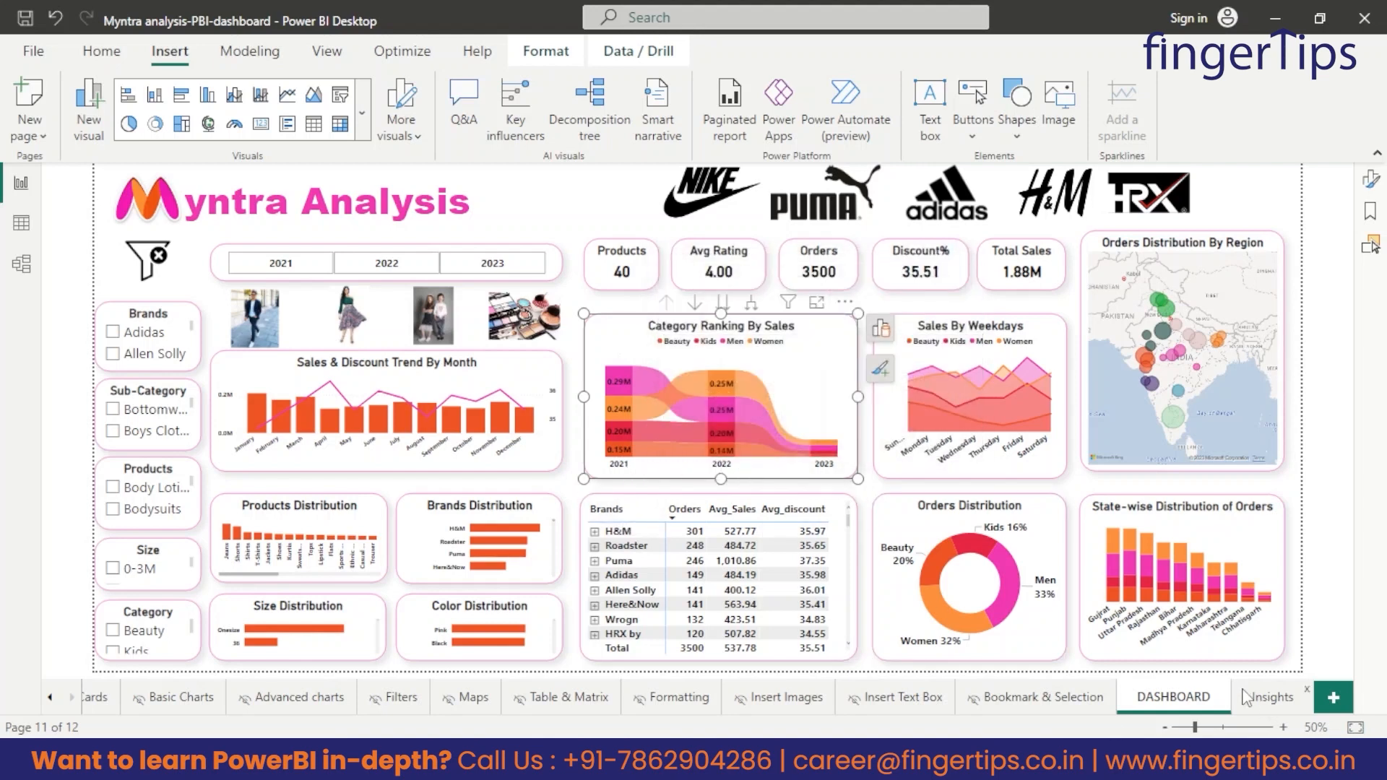
{"action": "left_click", "coordinate": [1266, 700]}
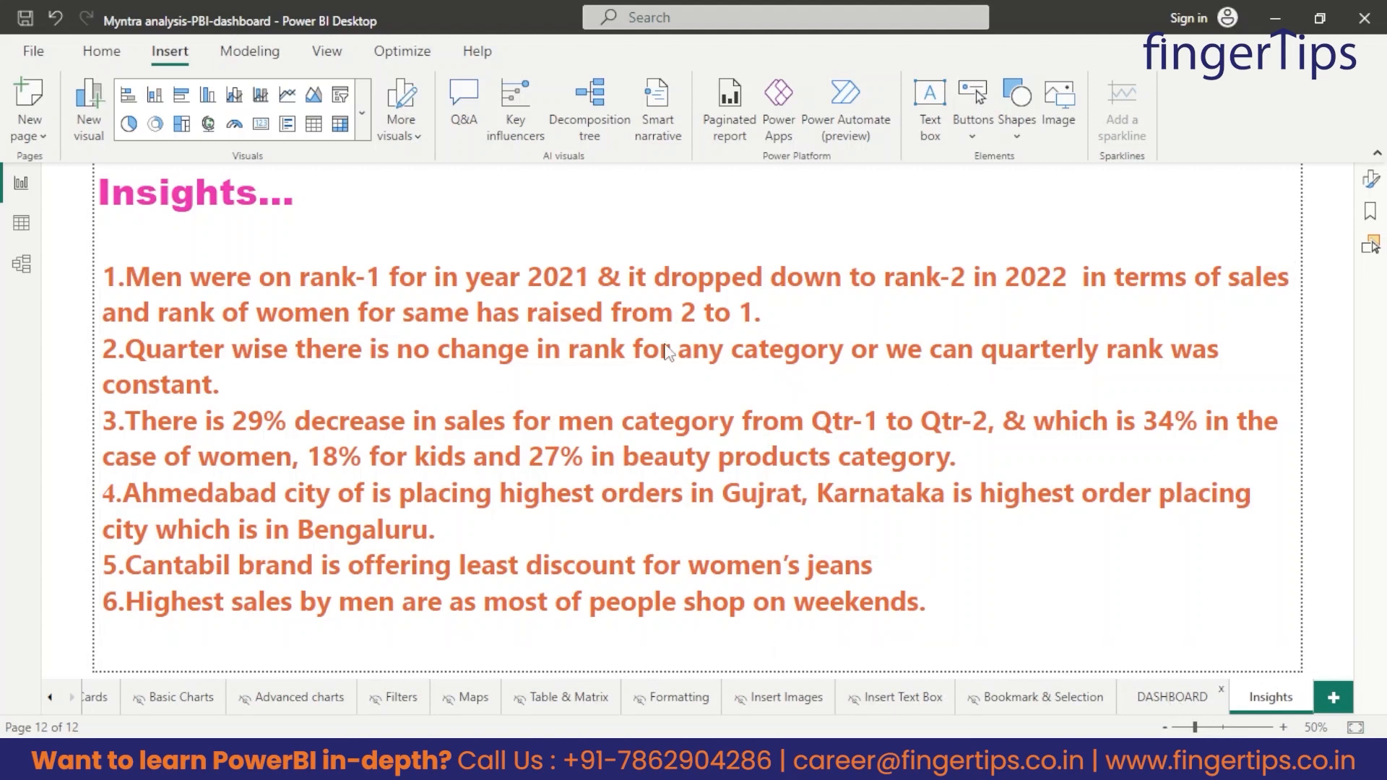
Check the second insight by drilling the Category Ranking By Sales chart on the DASHBOARD page down to quarters and examining the category ranks.
{"action": "left_click", "coordinate": [1138, 690]}
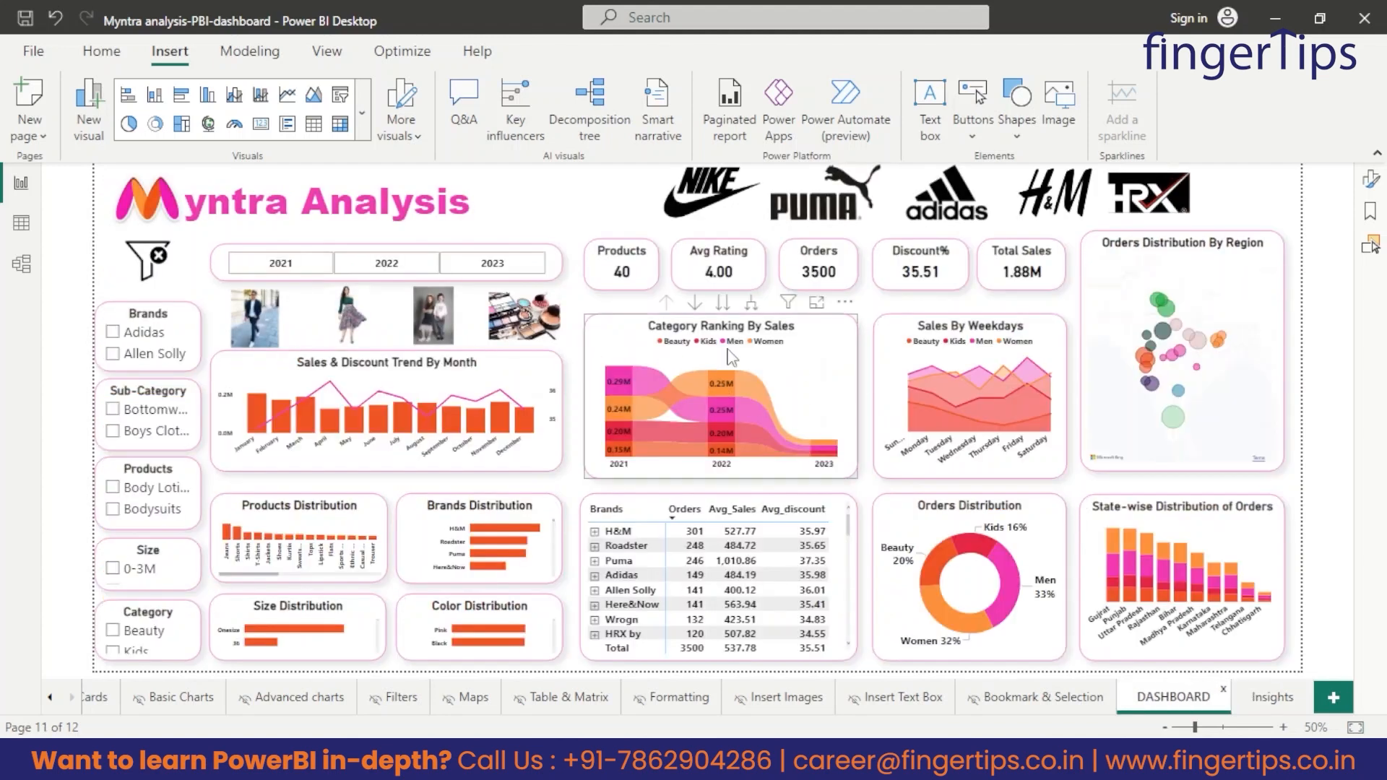
{"action": "left_click", "coordinate": [723, 305]}
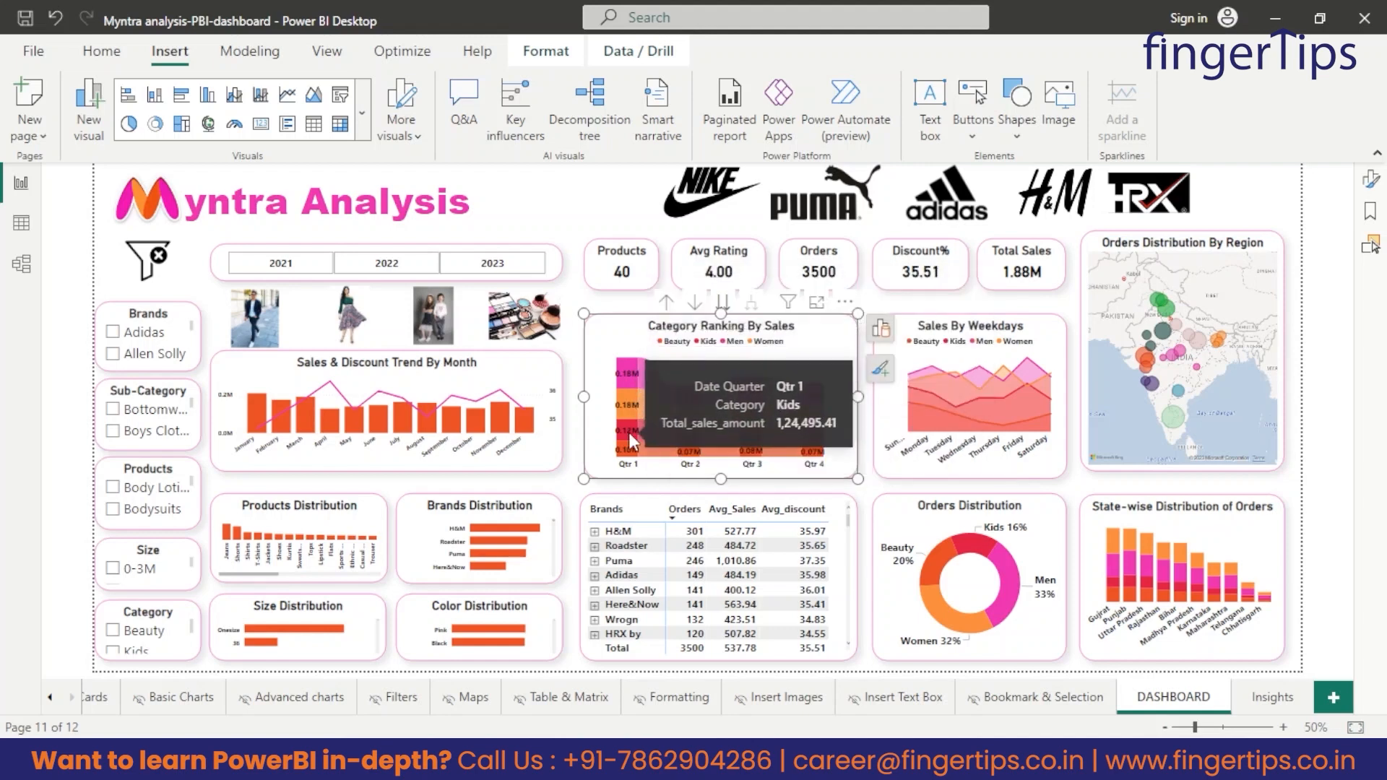
{"action": "mouse_move", "coordinate": [635, 450]}
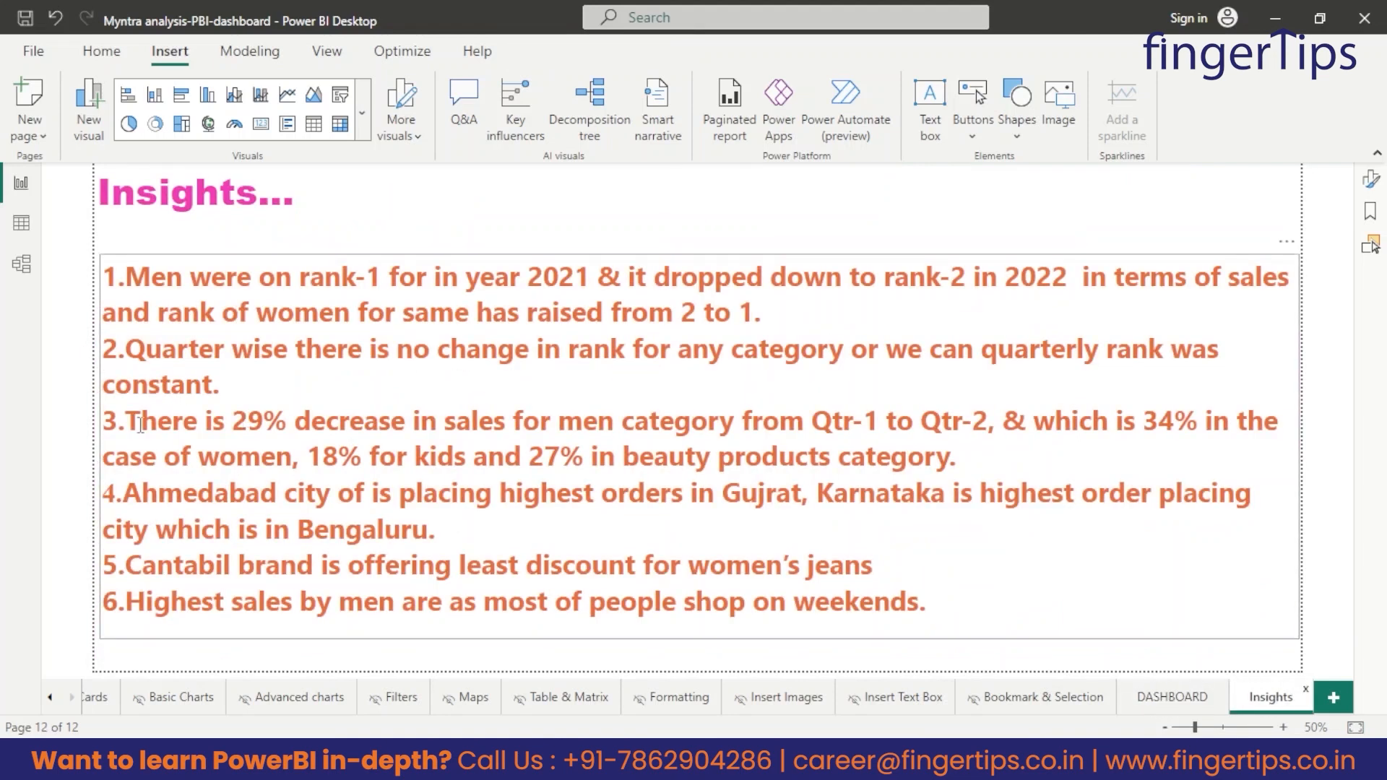
Highlight the third insight's men's sales statement and check the Qtr 1 to Qtr 2 change in the dashboard's Category Ranking By Sales chart.
{"action": "left_click_drag", "start_coordinate": [225, 423], "coordinate": [1006, 425]}
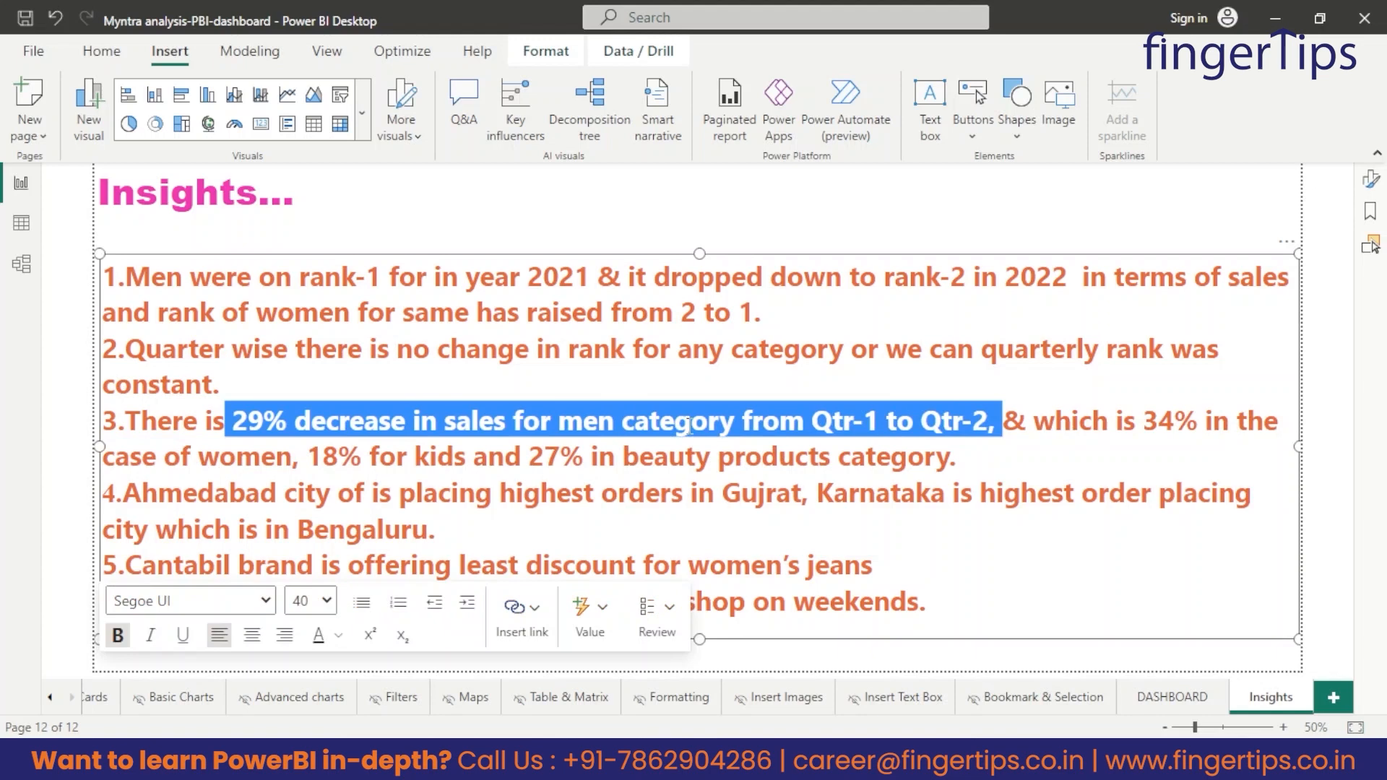
{"action": "left_click", "coordinate": [1187, 698]}
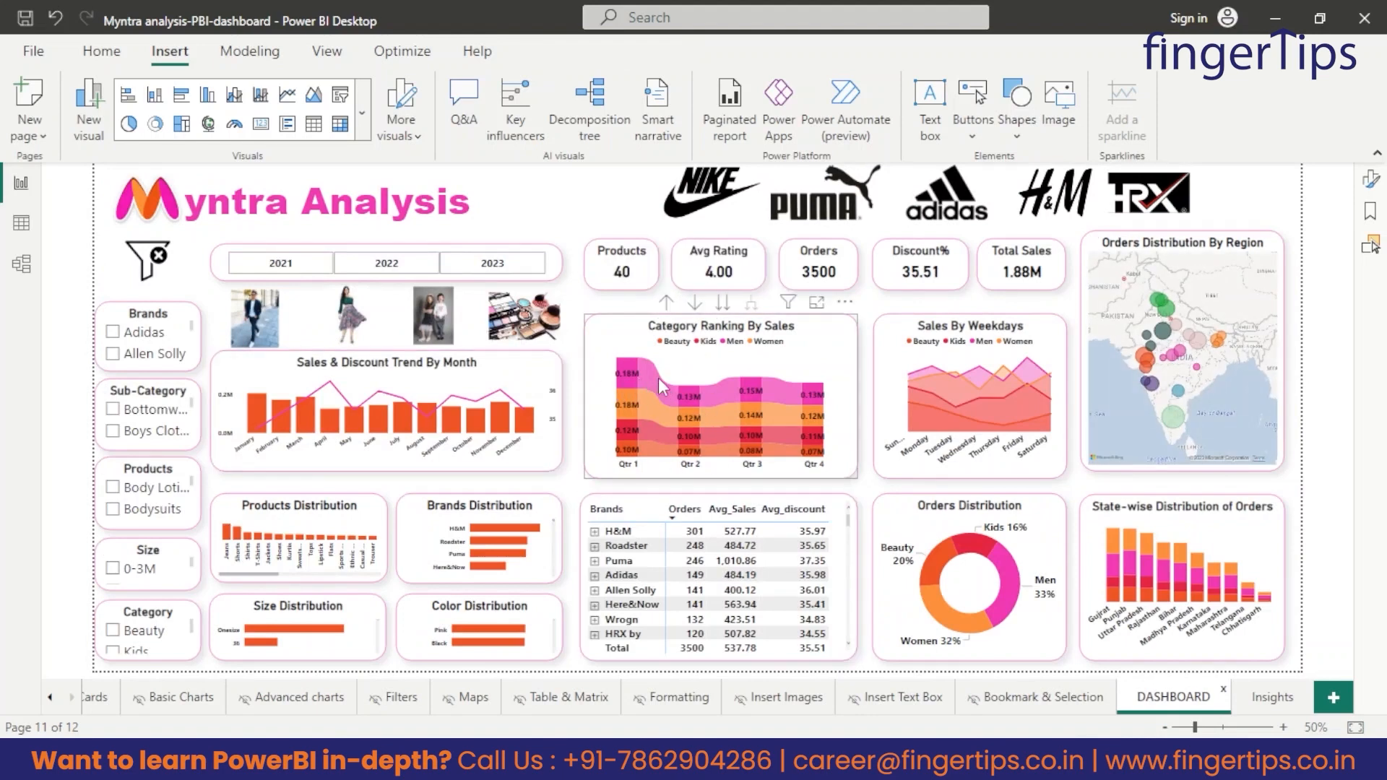
{"action": "mouse_move", "coordinate": [652, 379]}
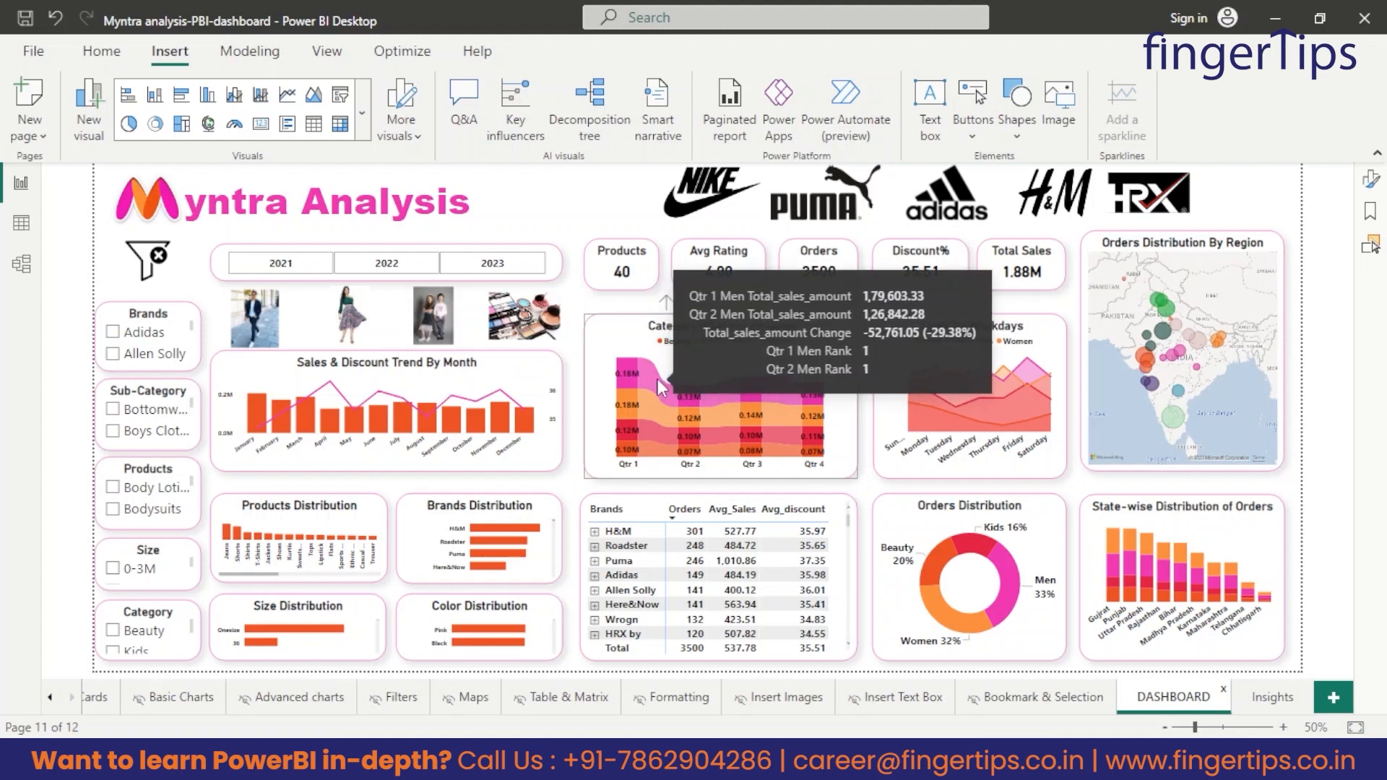